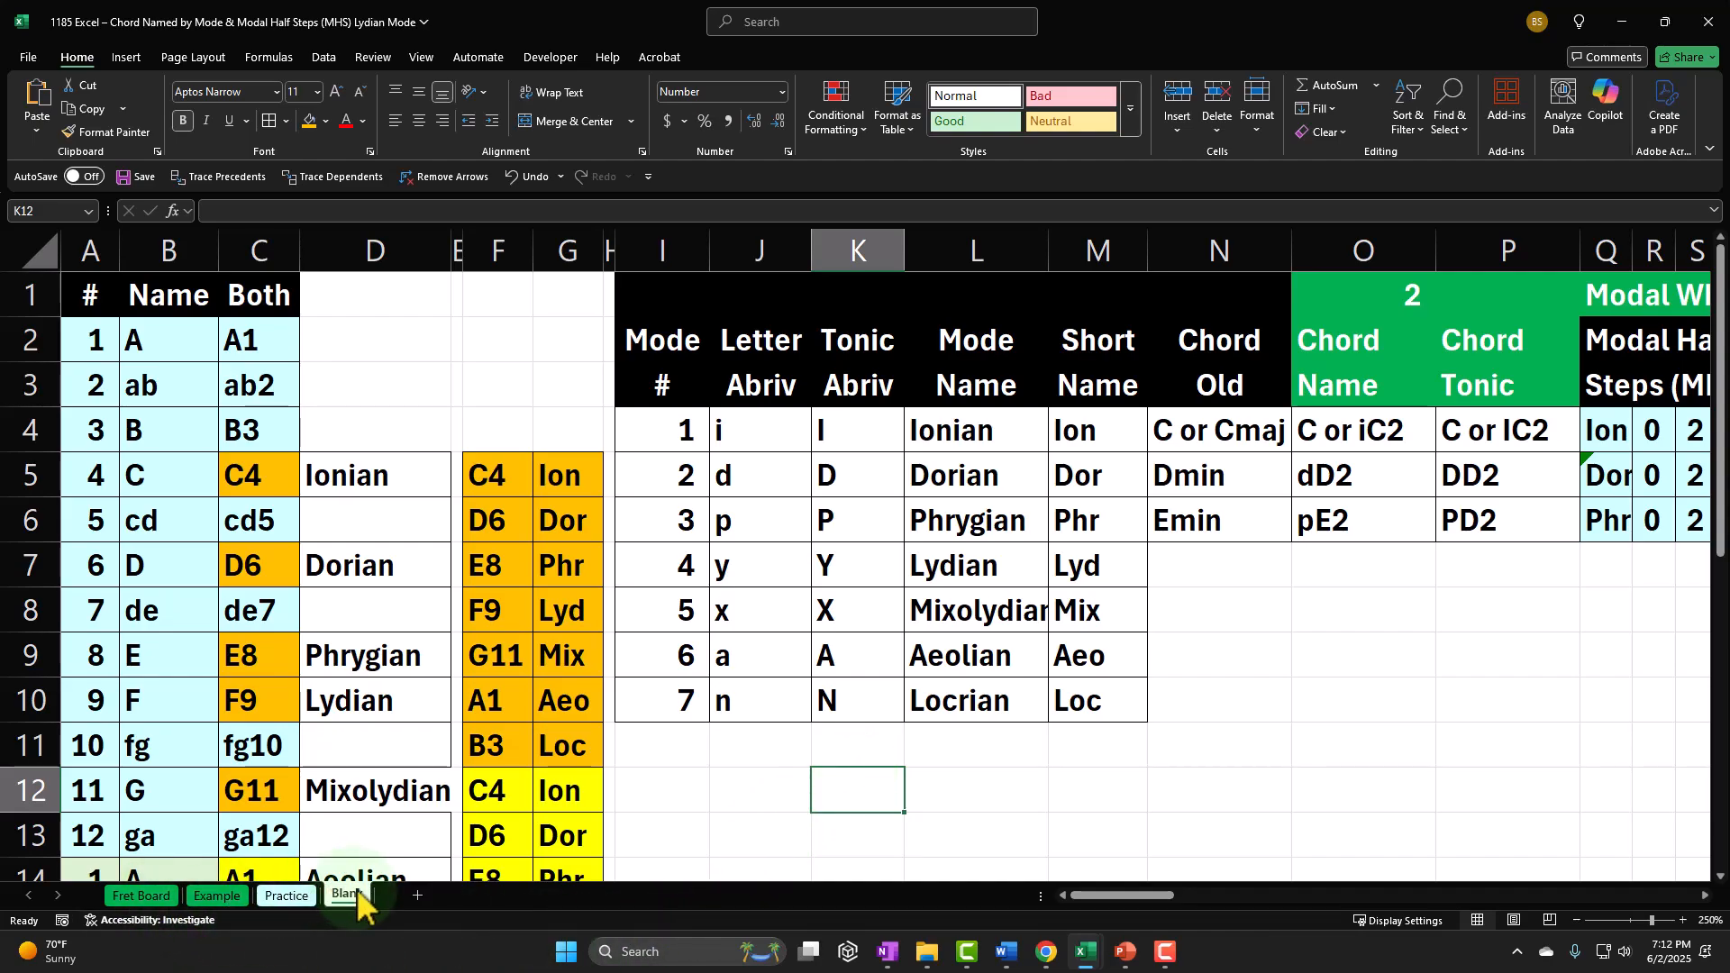
# Step: Look through the Fret Board, Example, Practice and Blank sheets, and inspect the empty chord cells from N7 to column P on Blank
pyautogui.click(139, 895)
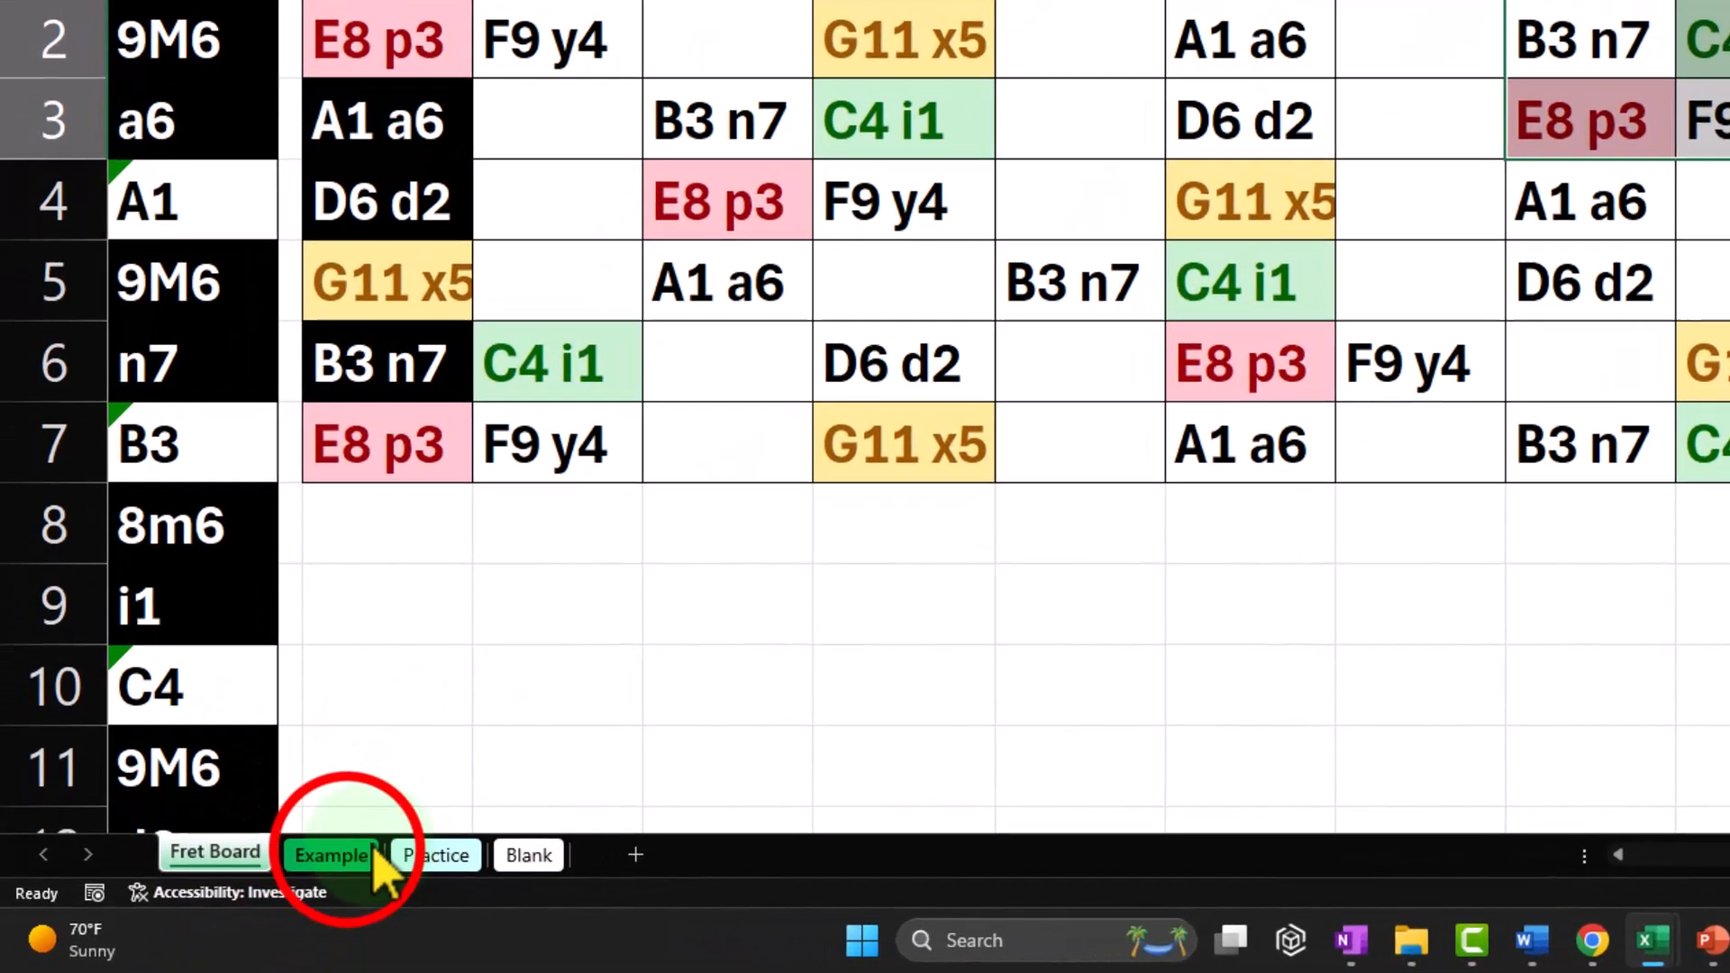
pyautogui.click(216, 895)
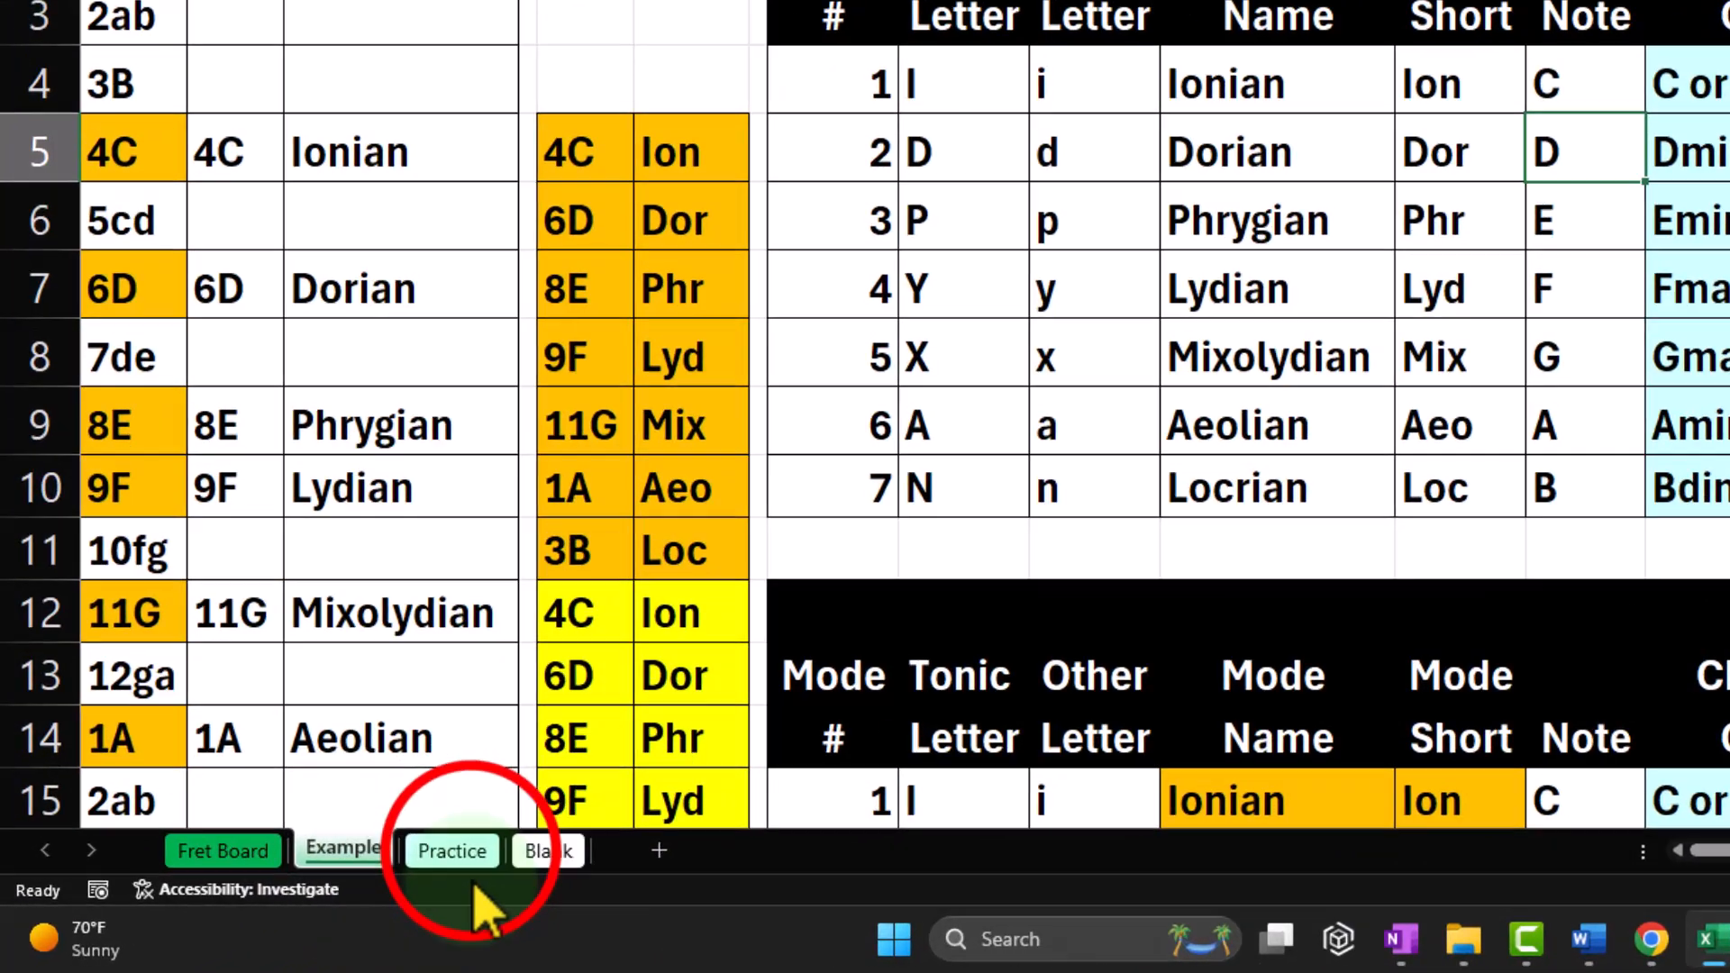
pyautogui.click(298, 892)
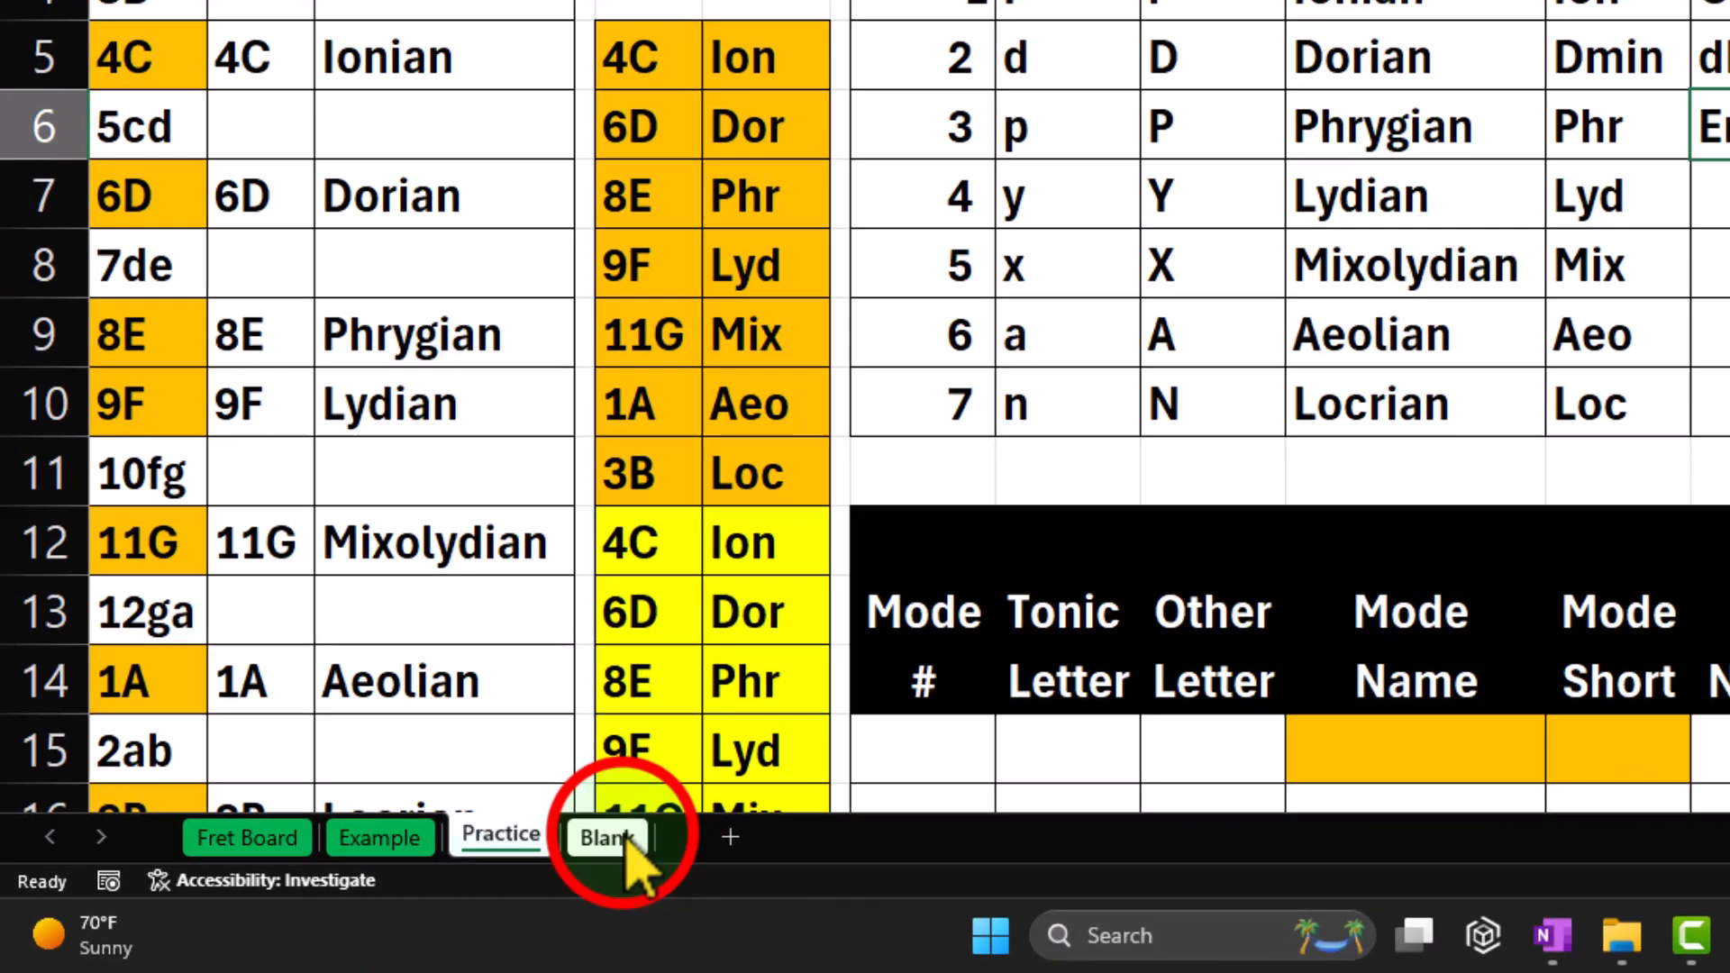
pyautogui.click(399, 884)
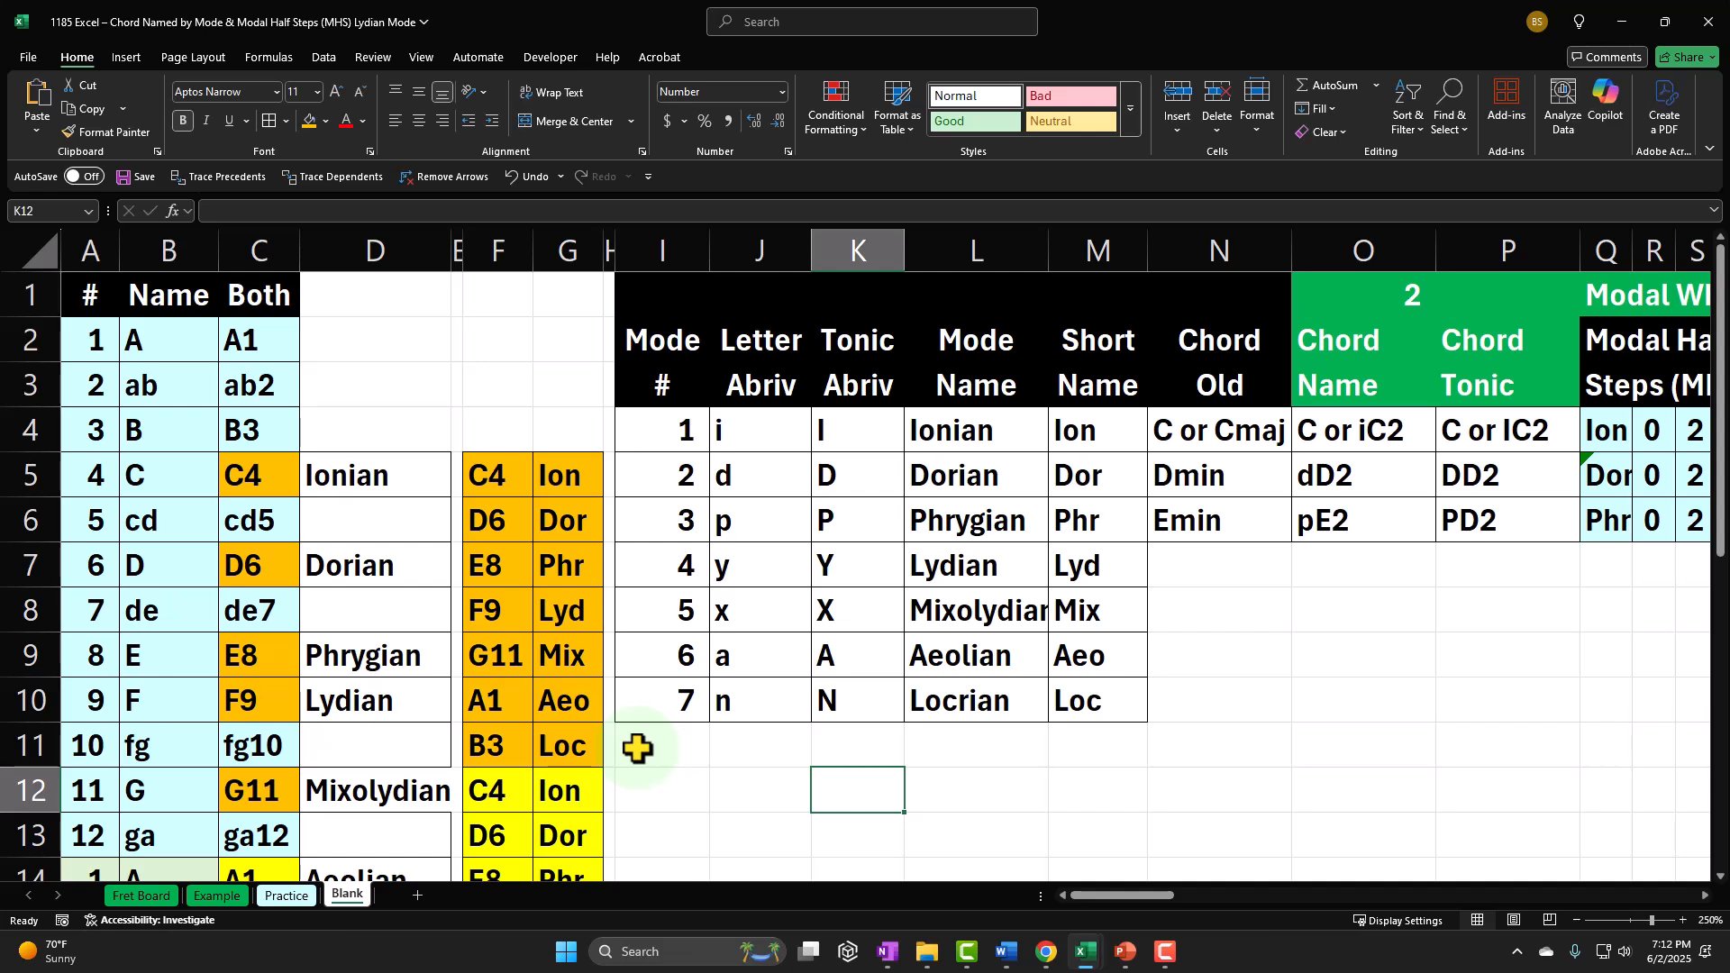
pyautogui.moveTo(1237, 563); pyautogui.dragTo(1496, 819)
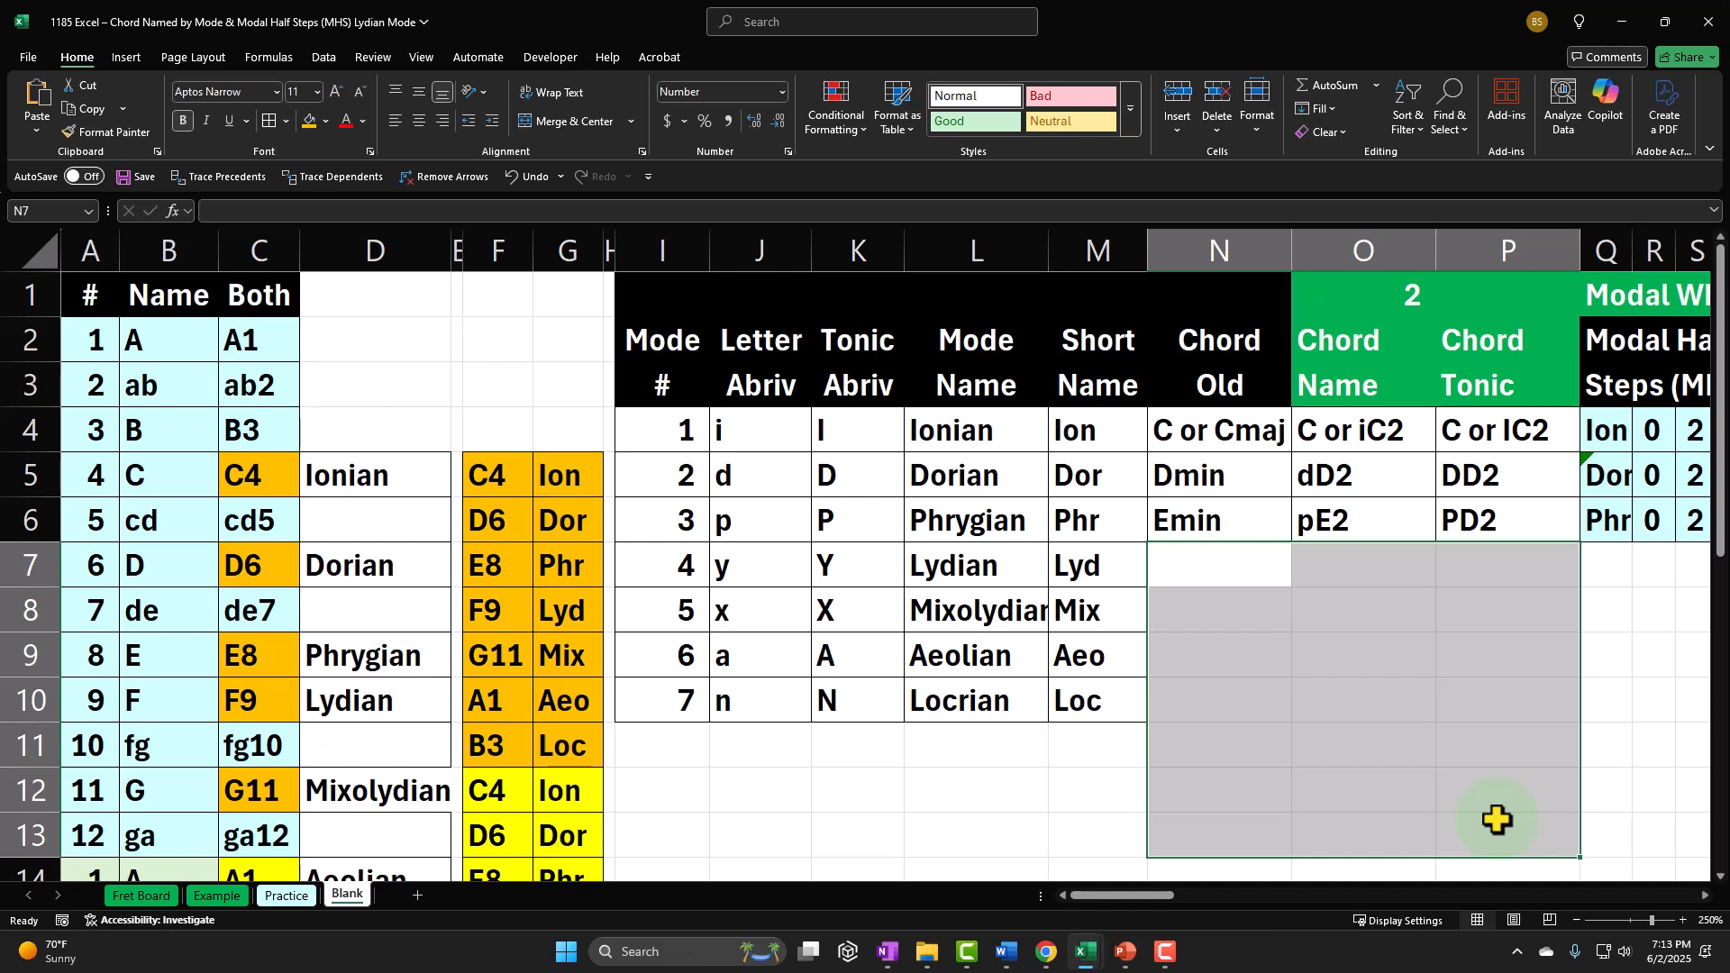
pyautogui.click(990, 805)
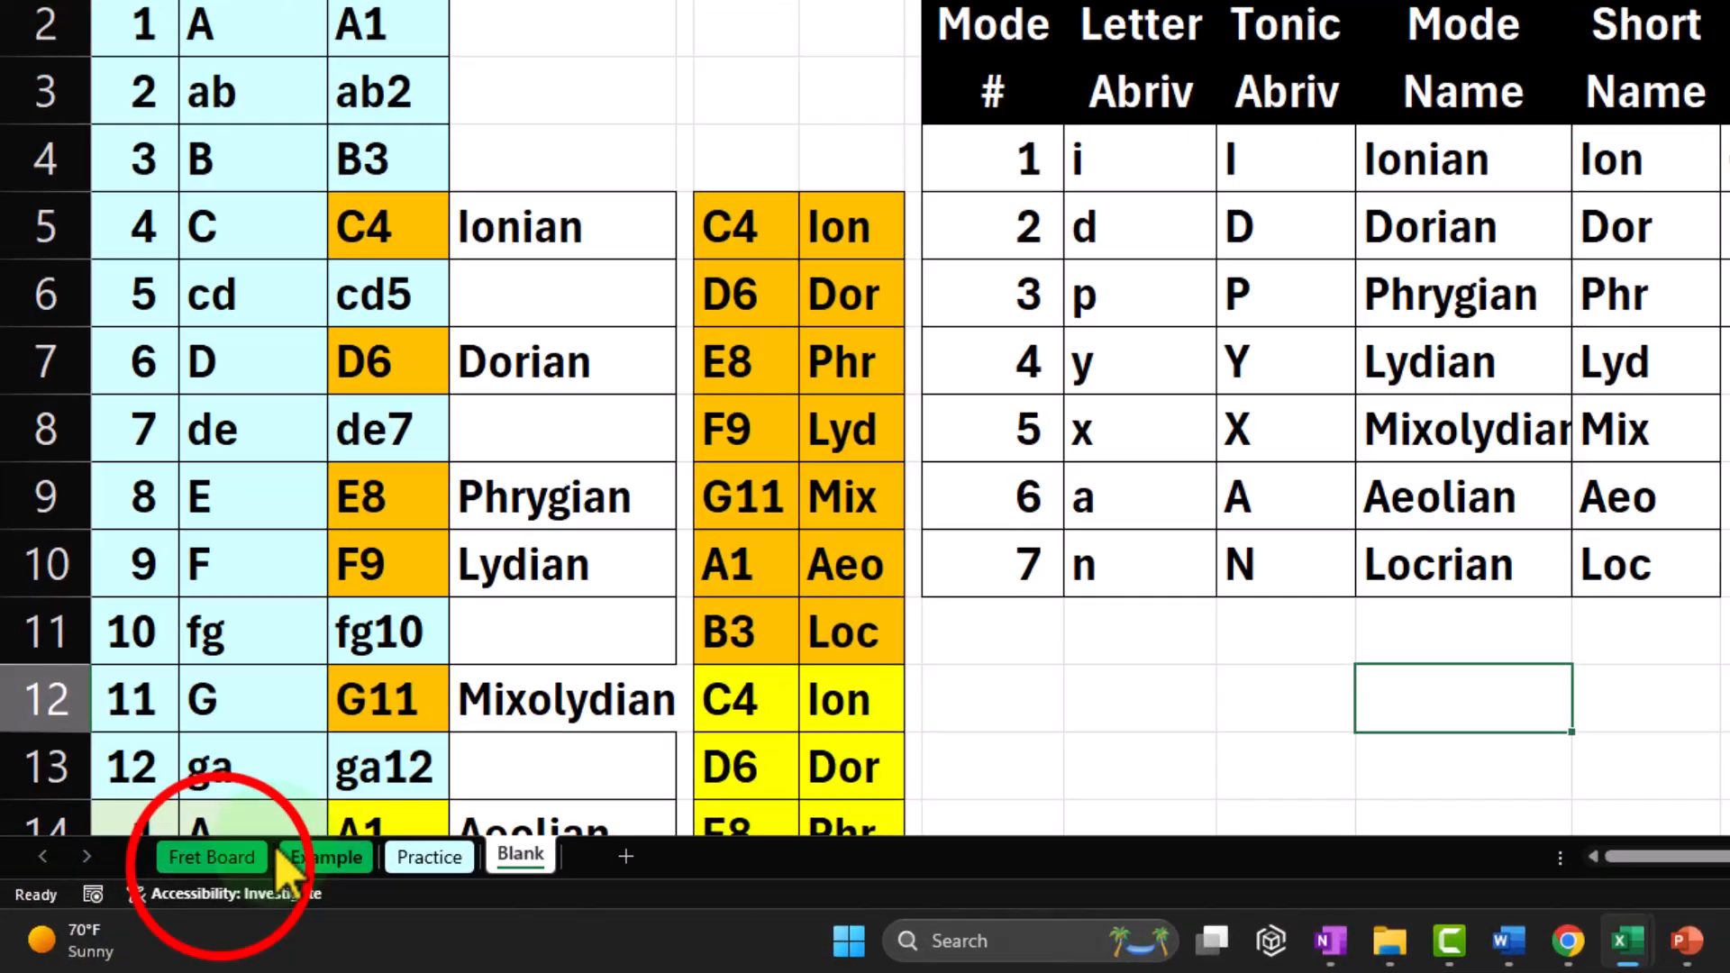
# Step: On the Fret Board sheet, examine the note and mode grid for frets 0 to 12, including the four-cell block HS2:HT3
pyautogui.click(141, 895)
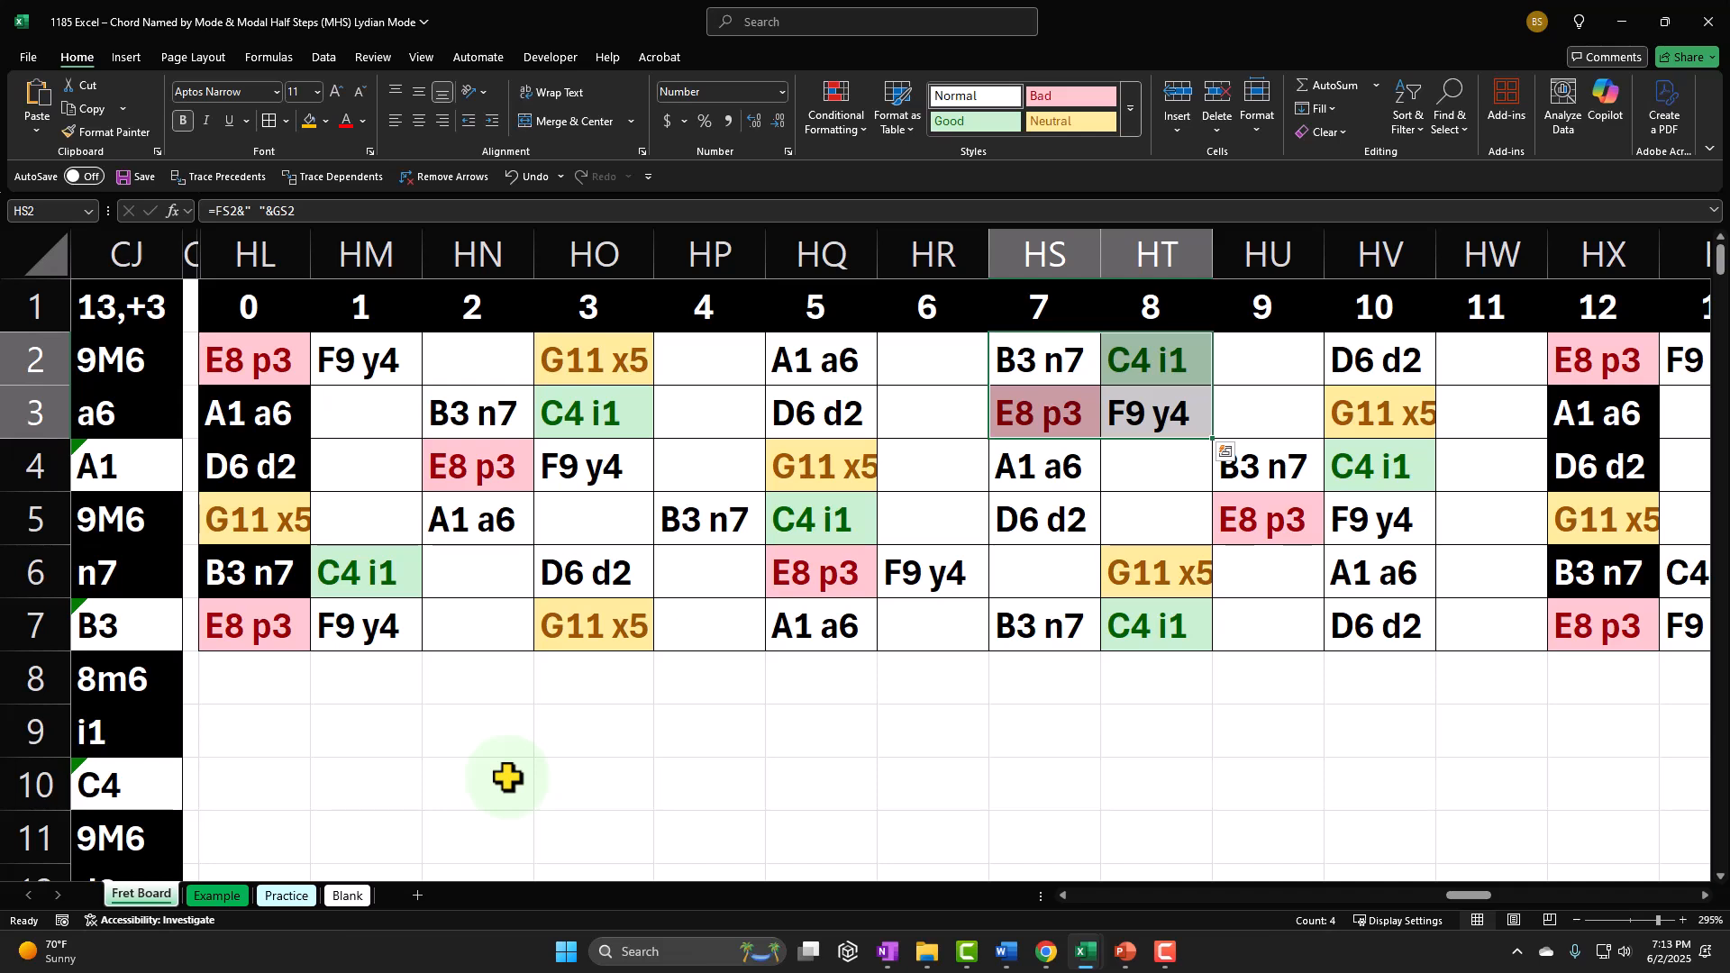
pyautogui.moveTo(278, 383); pyautogui.dragTo(1642, 656)
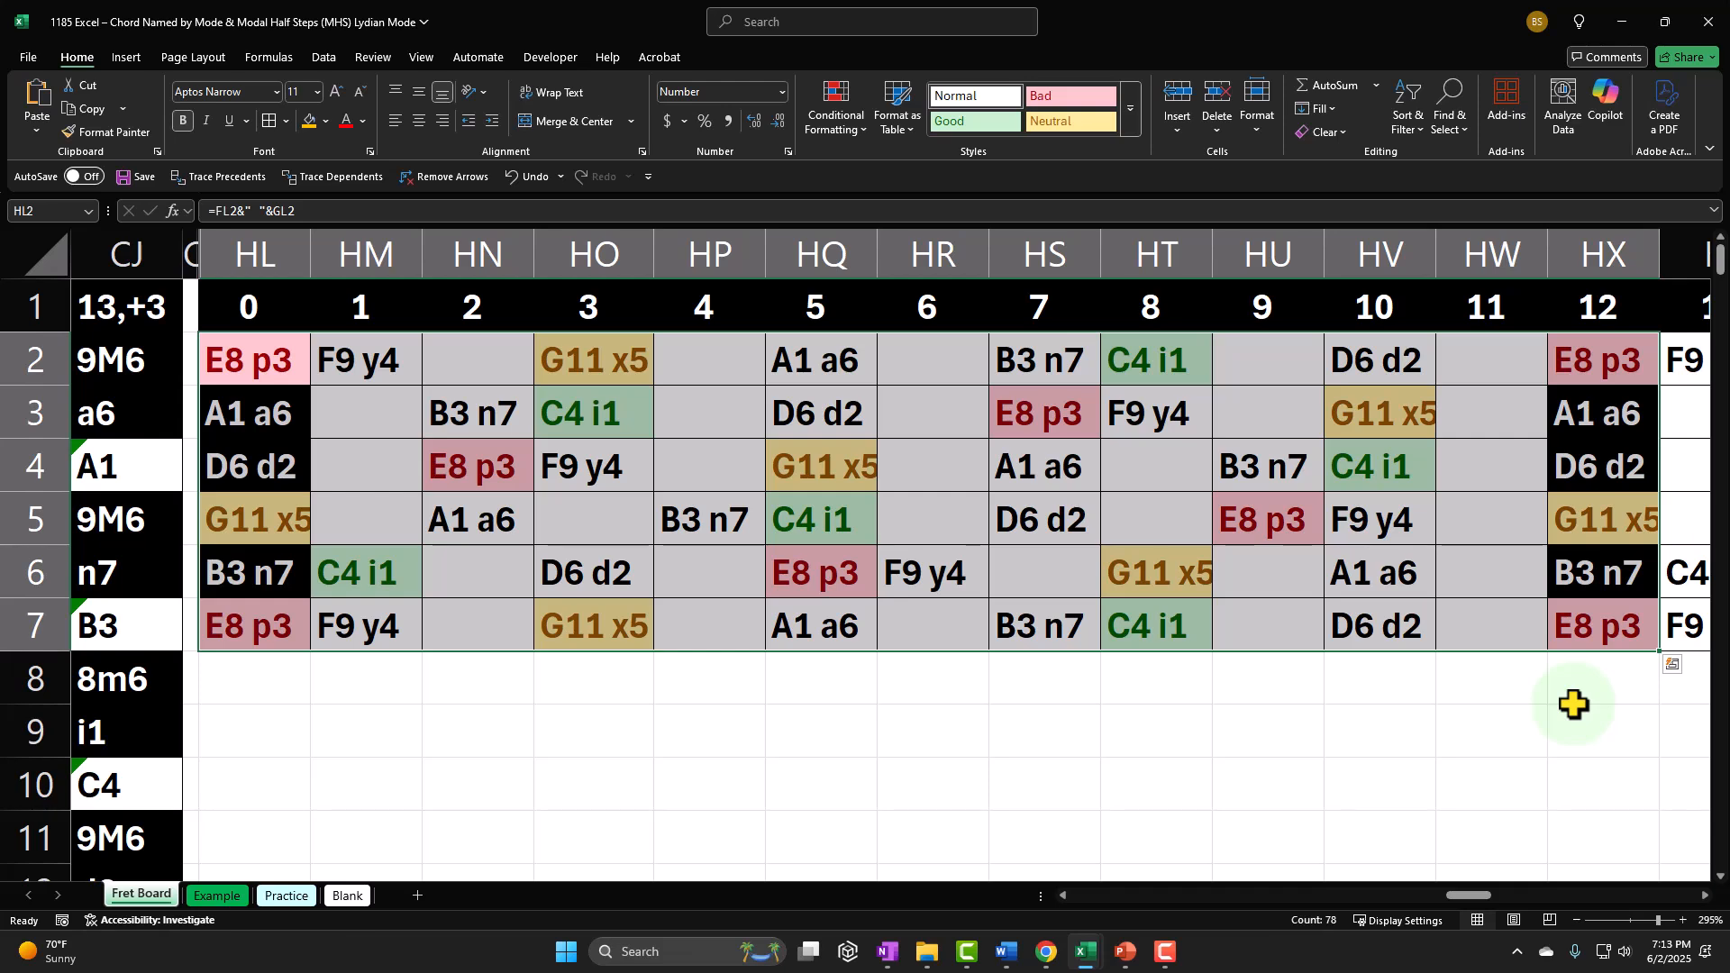
pyautogui.click(954, 469)
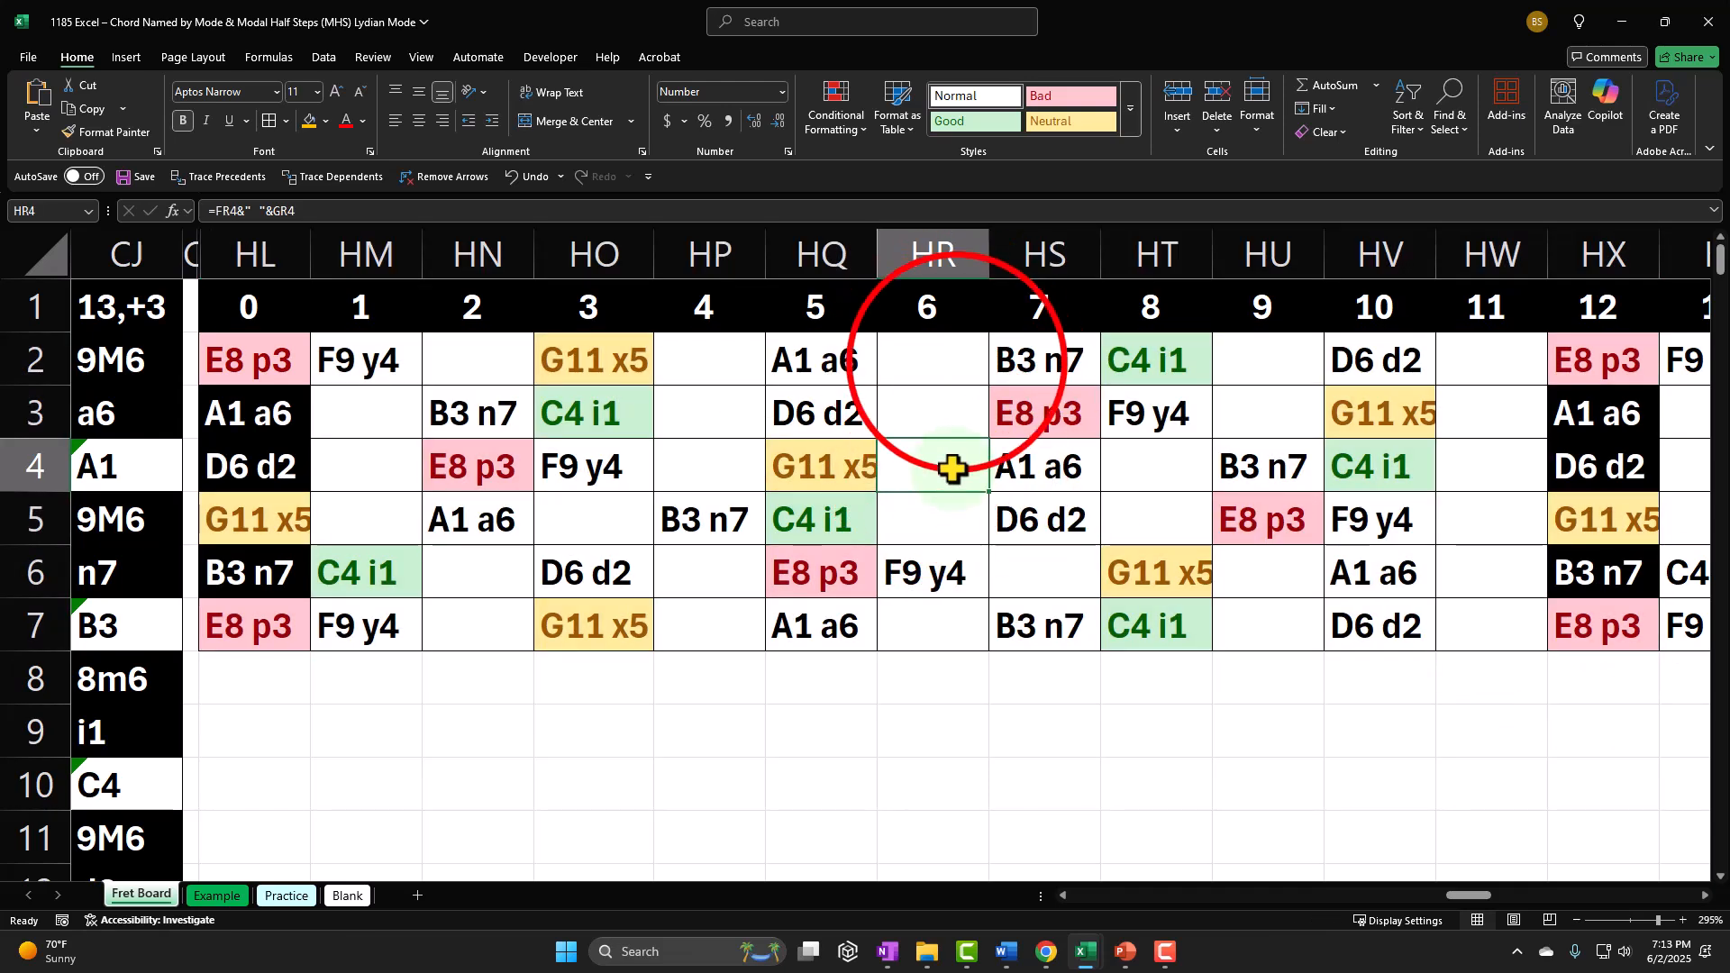
pyautogui.moveTo(958, 365); pyautogui.dragTo(935, 516)
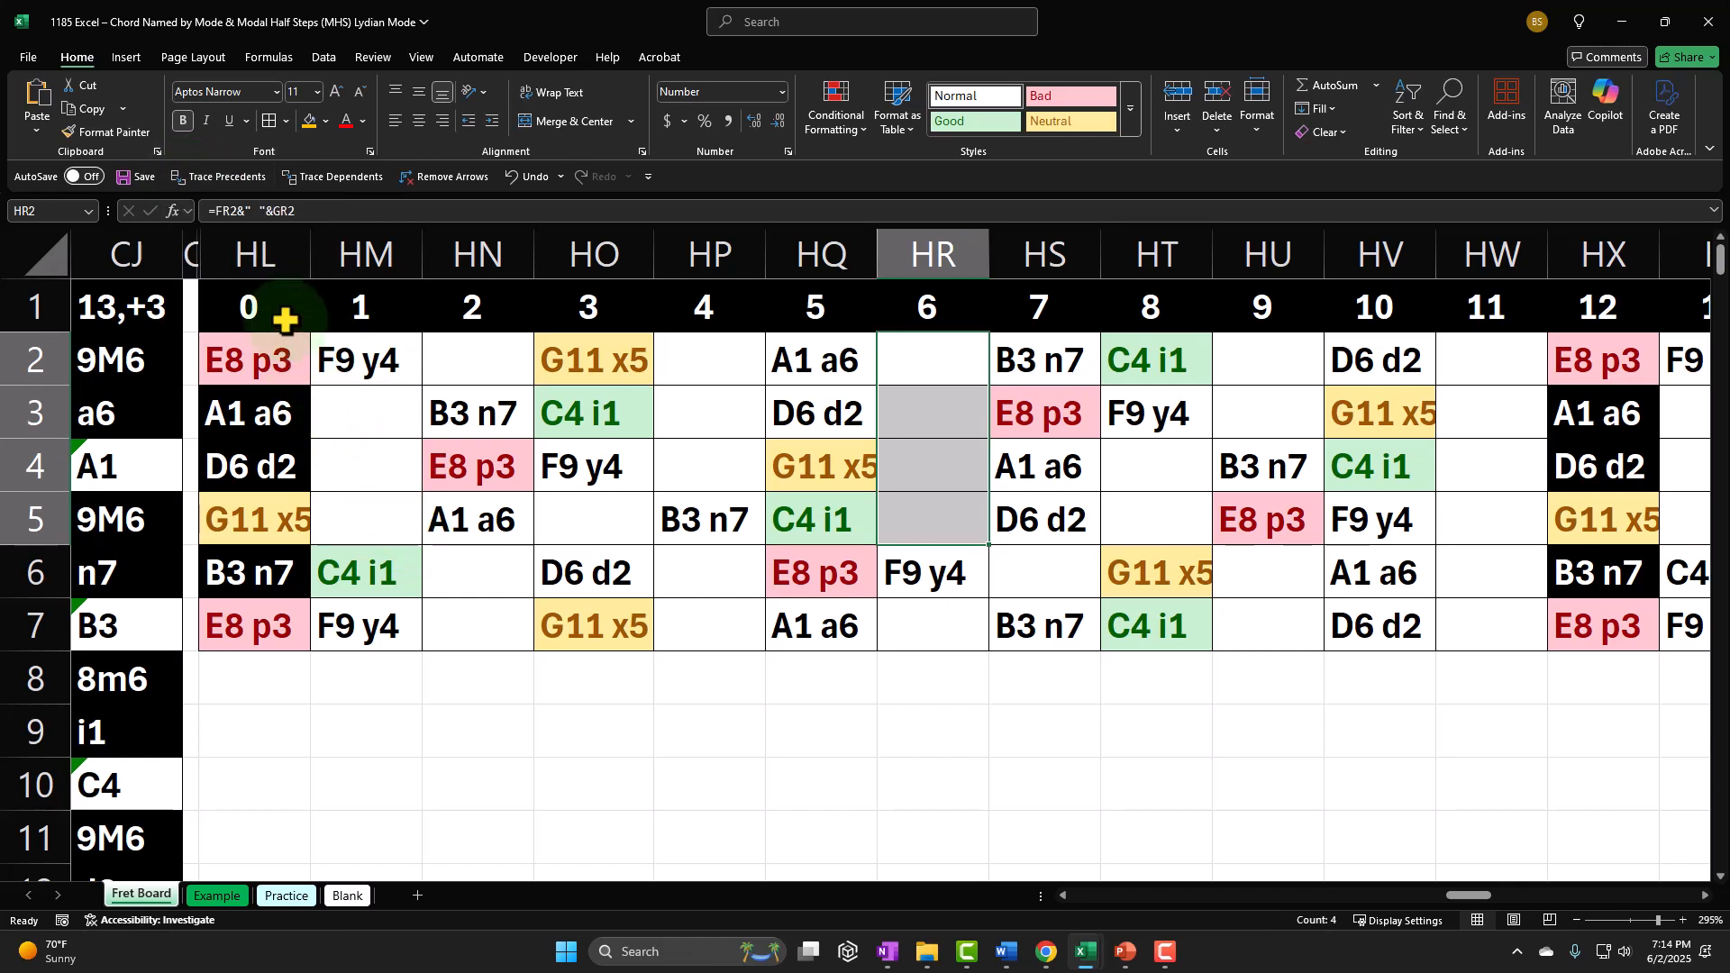
pyautogui.moveTo(262, 357); pyautogui.dragTo(1443, 616)
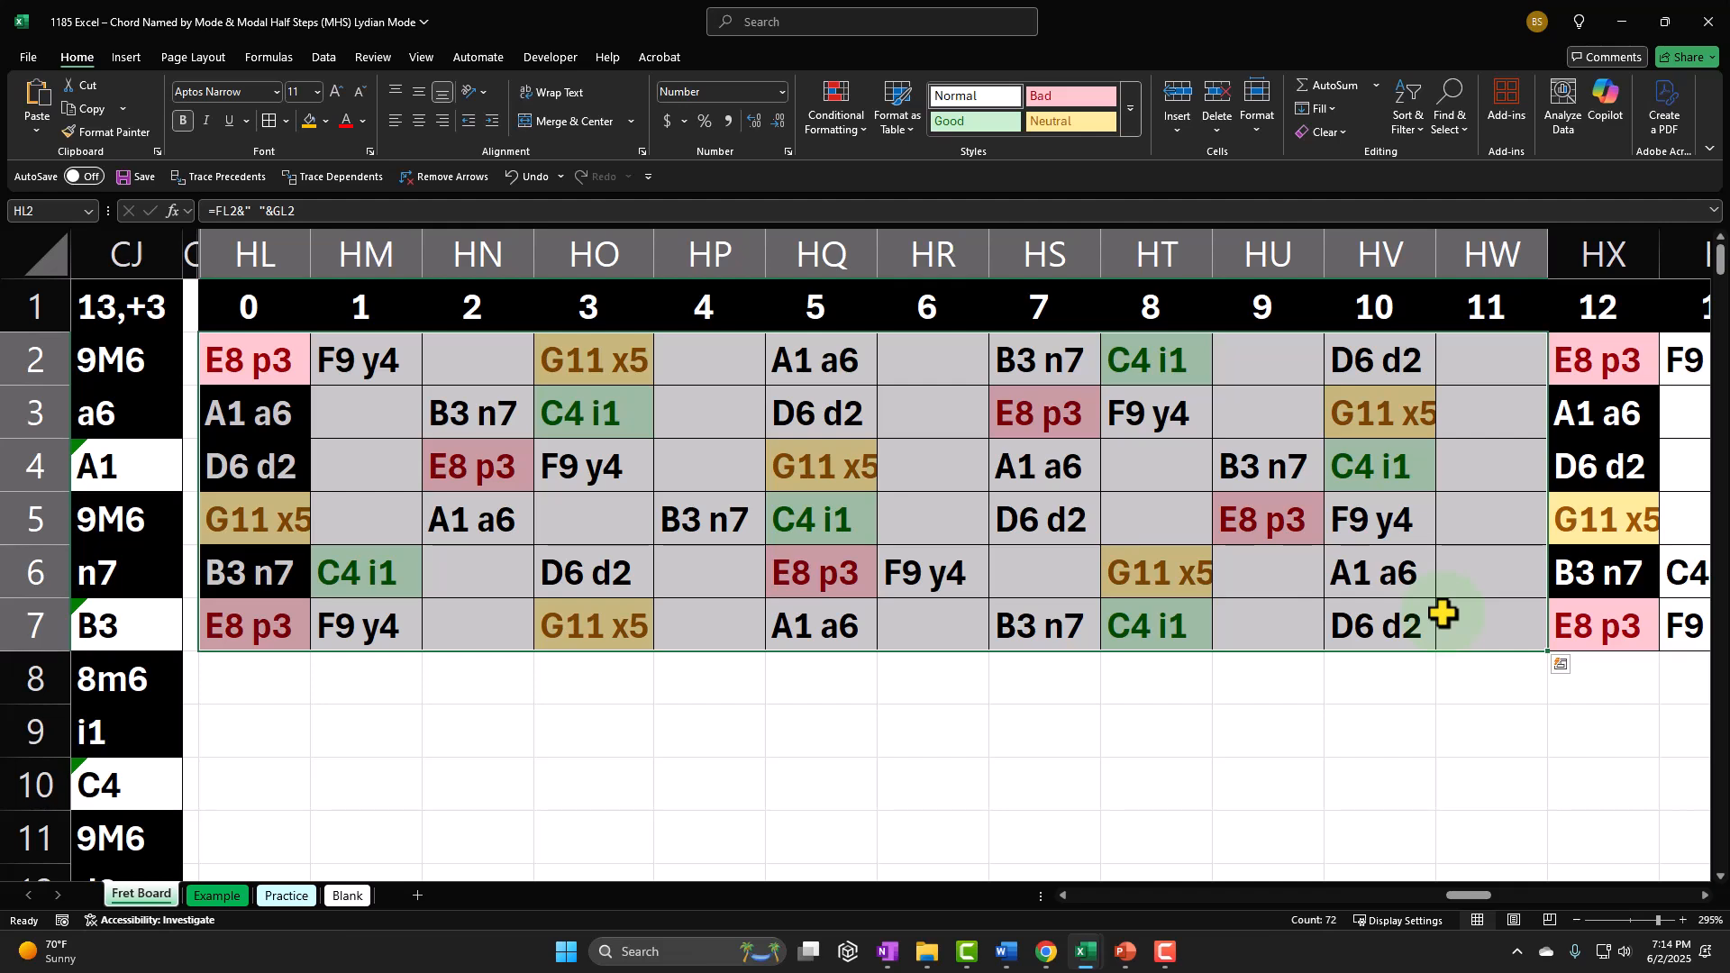
pyautogui.moveTo(1063, 385); pyautogui.dragTo(1151, 414)
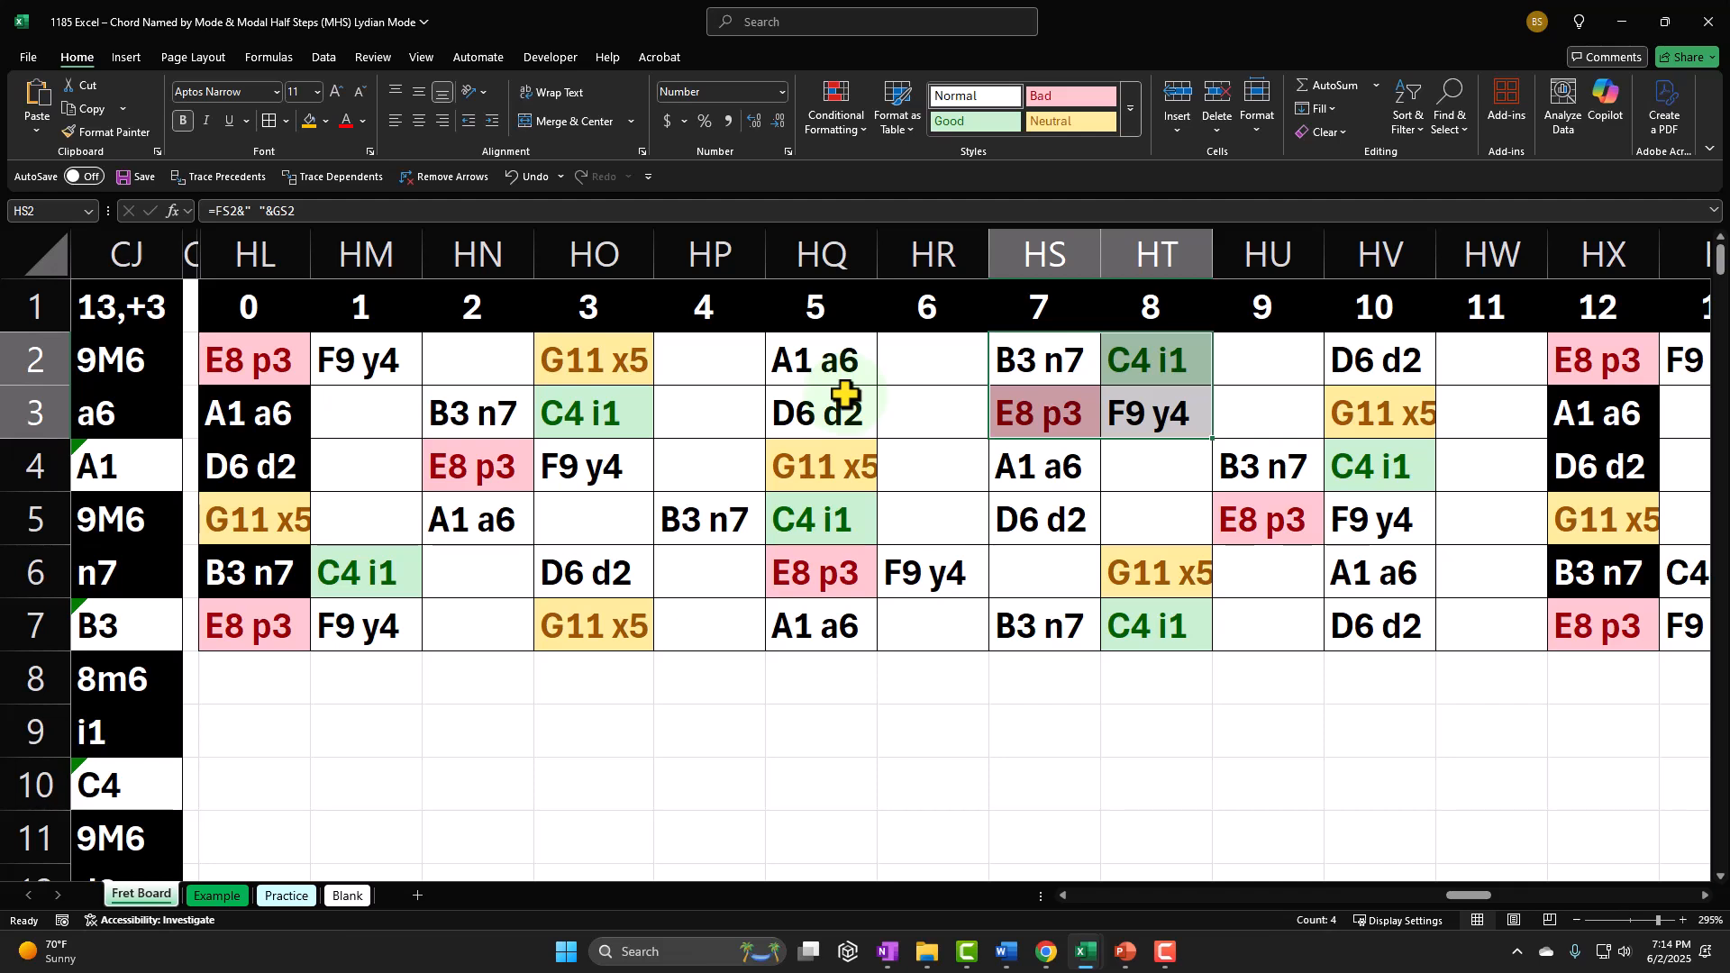
pyautogui.click(1199, 357)
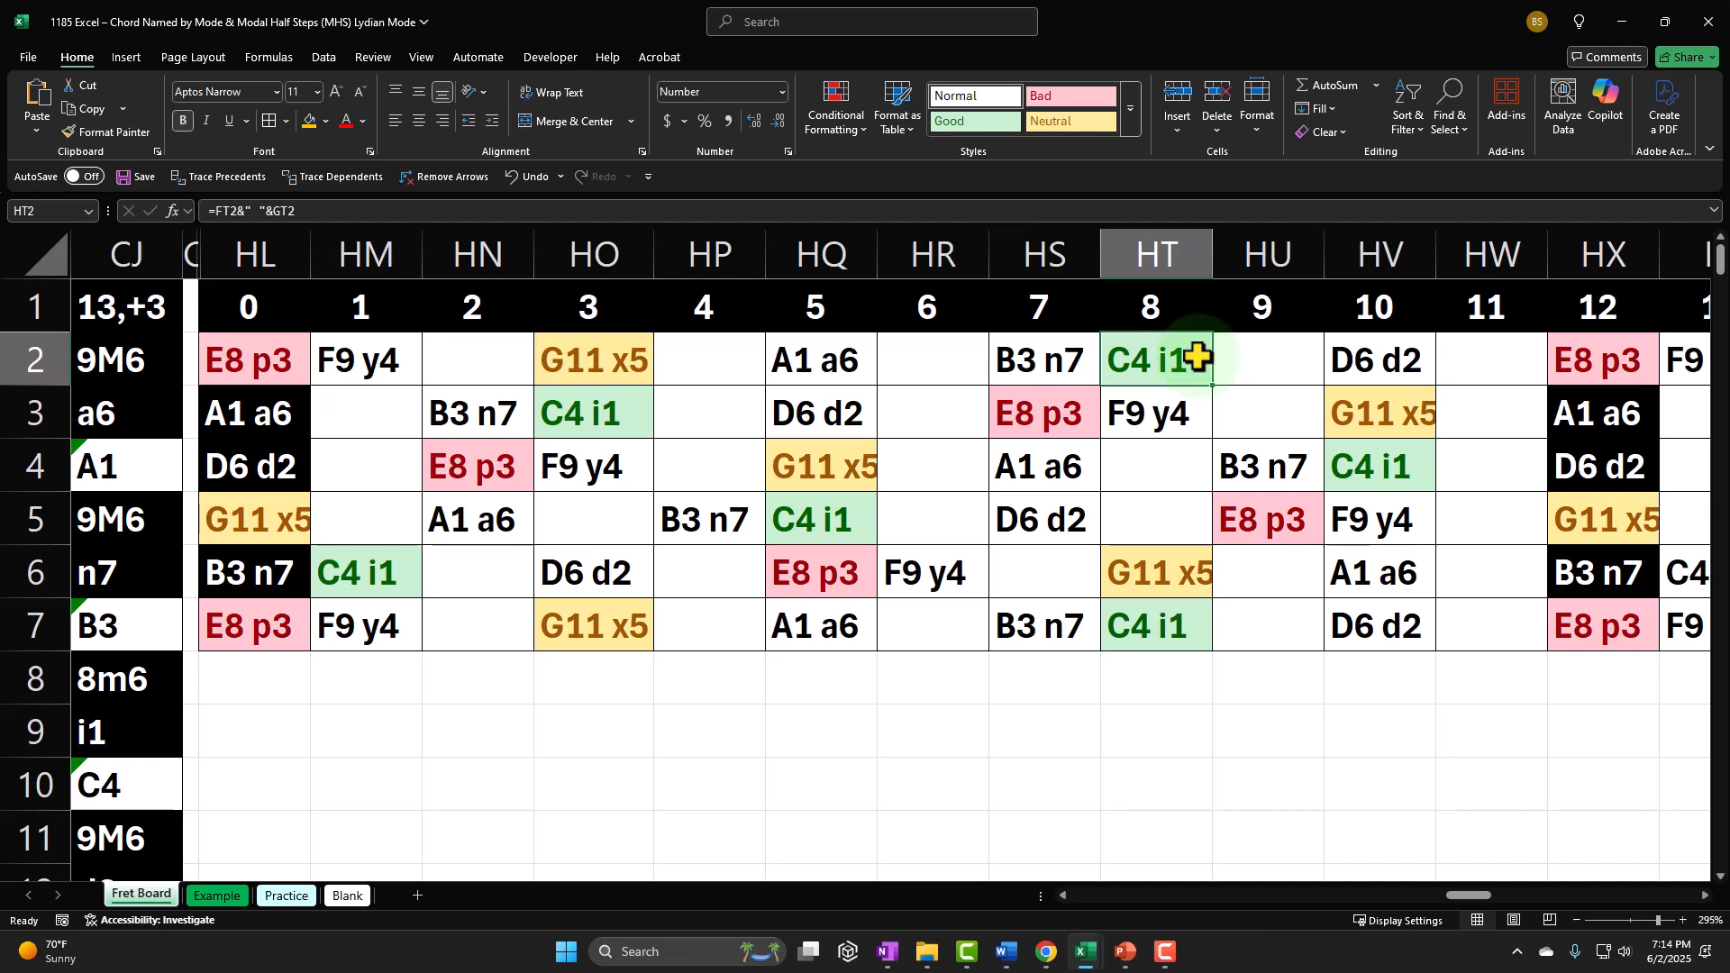
pyautogui.click(1045, 360)
pyautogui.moveTo(1045, 360); pyautogui.dragTo(1134, 431)
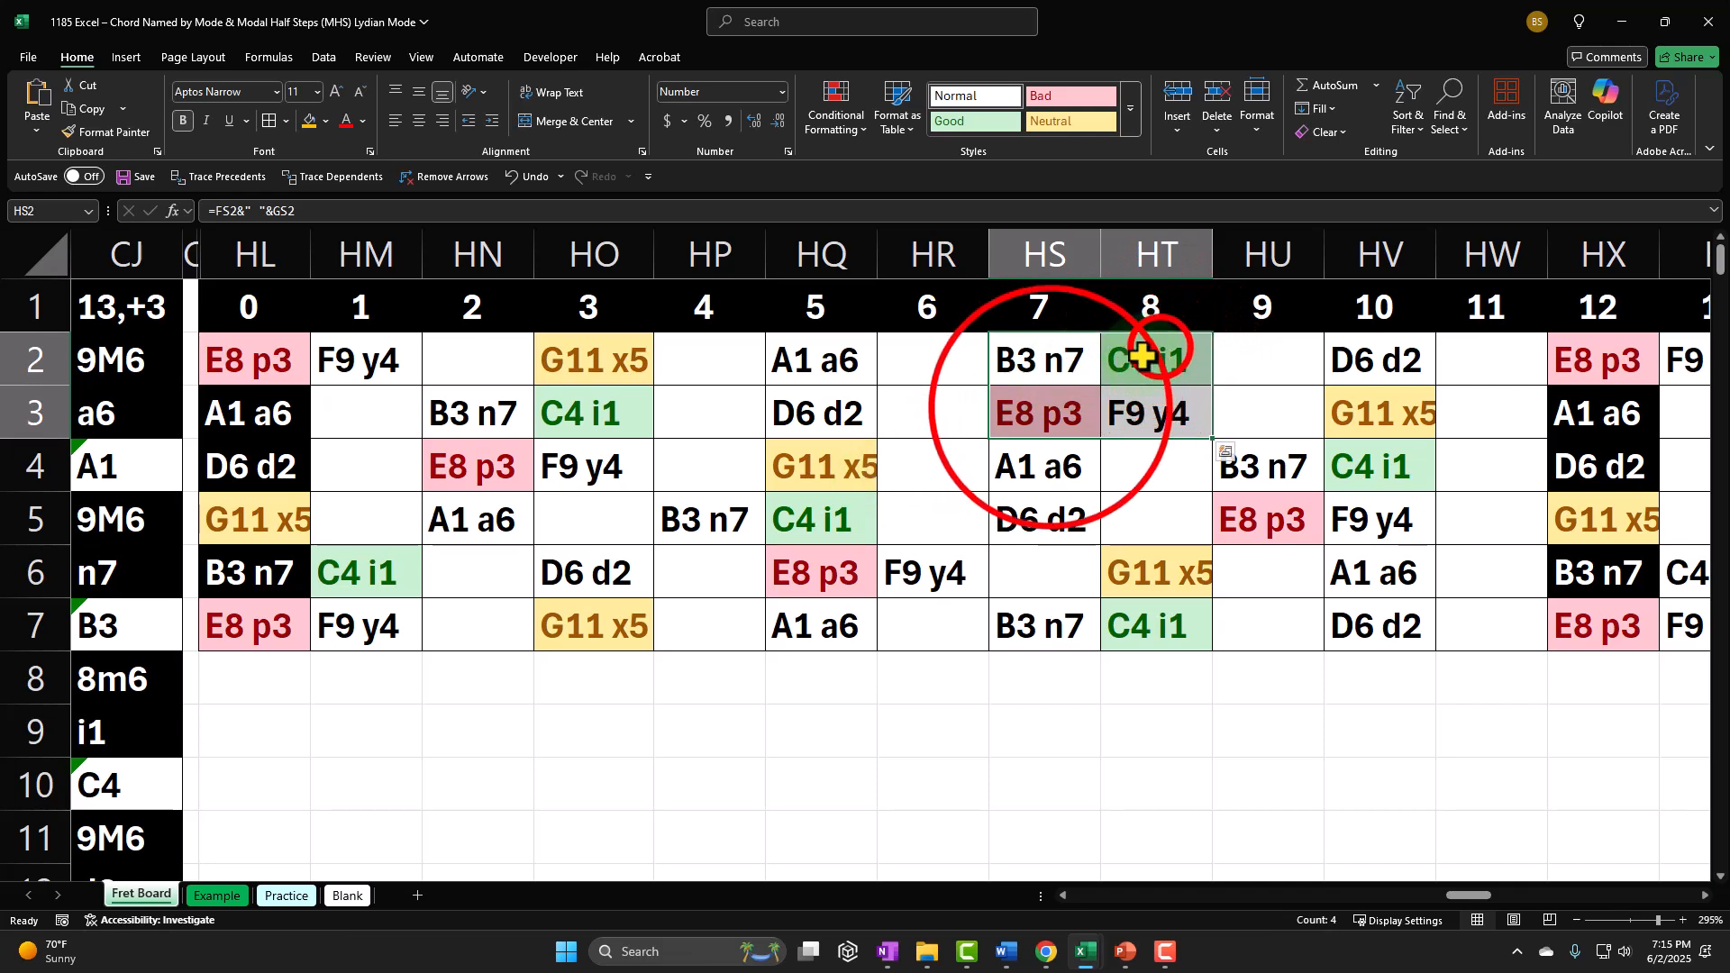
# Step: Compare the C, F and G notes along row 2 of the fretboard, and examine the blocks at frets 3–5 and 8–10
pyautogui.click(1037, 413)
pyautogui.click(844, 457)
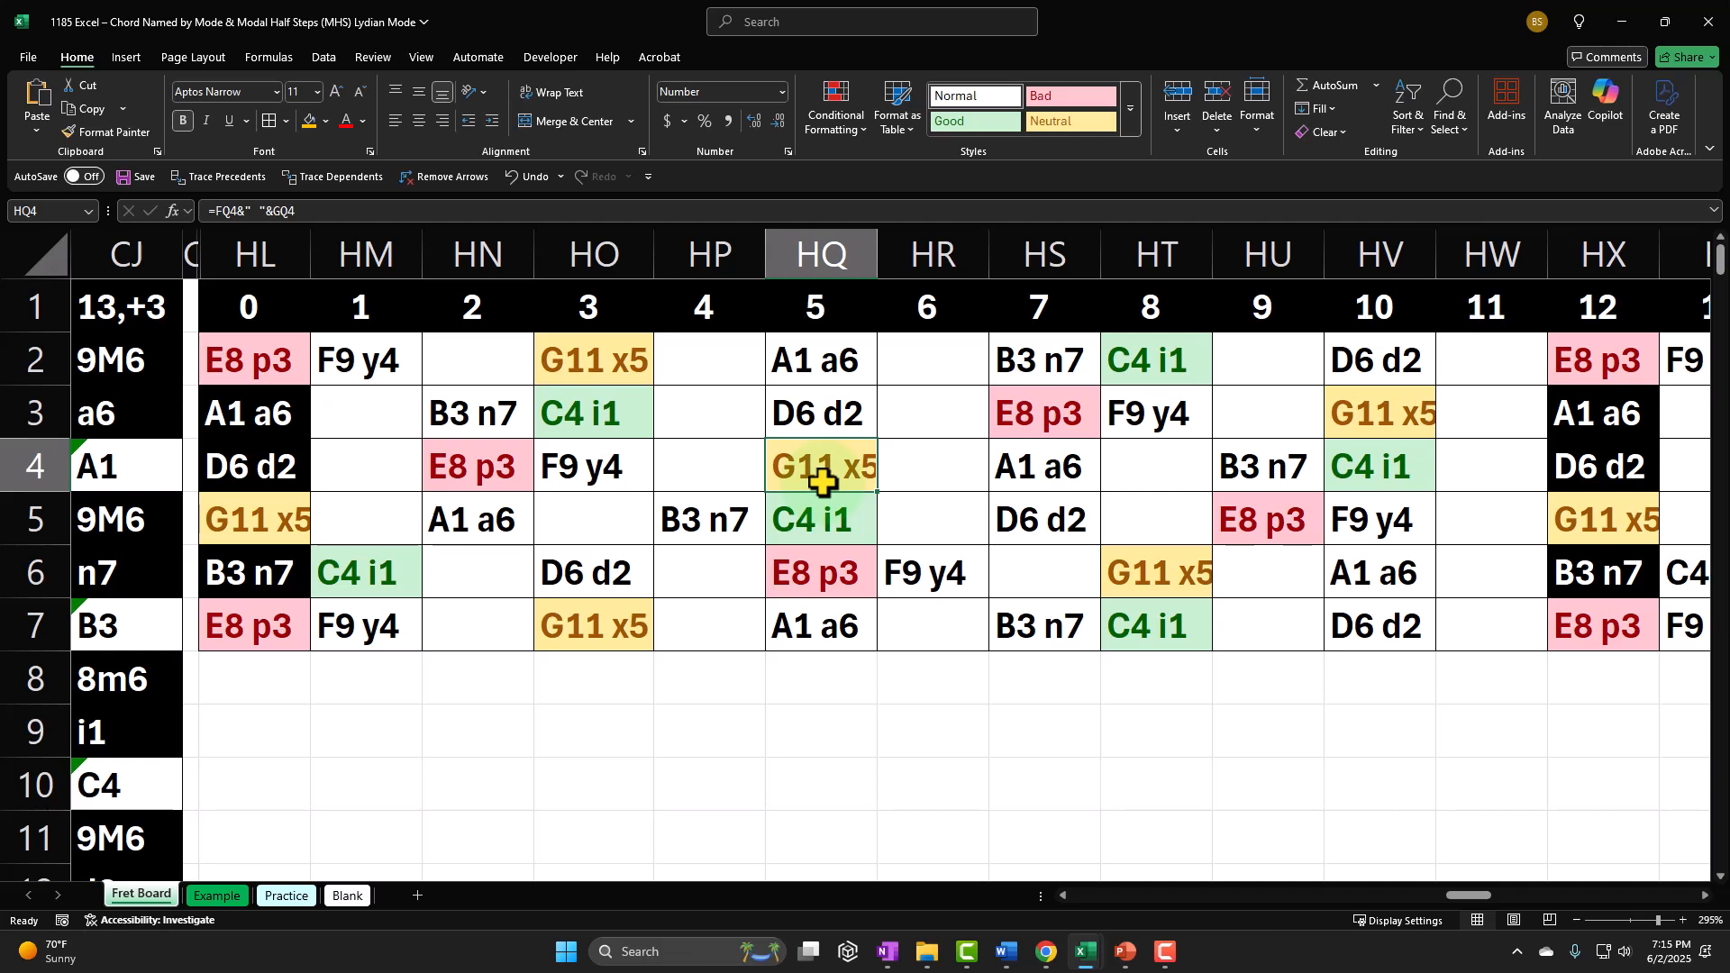
pyautogui.click(1140, 356)
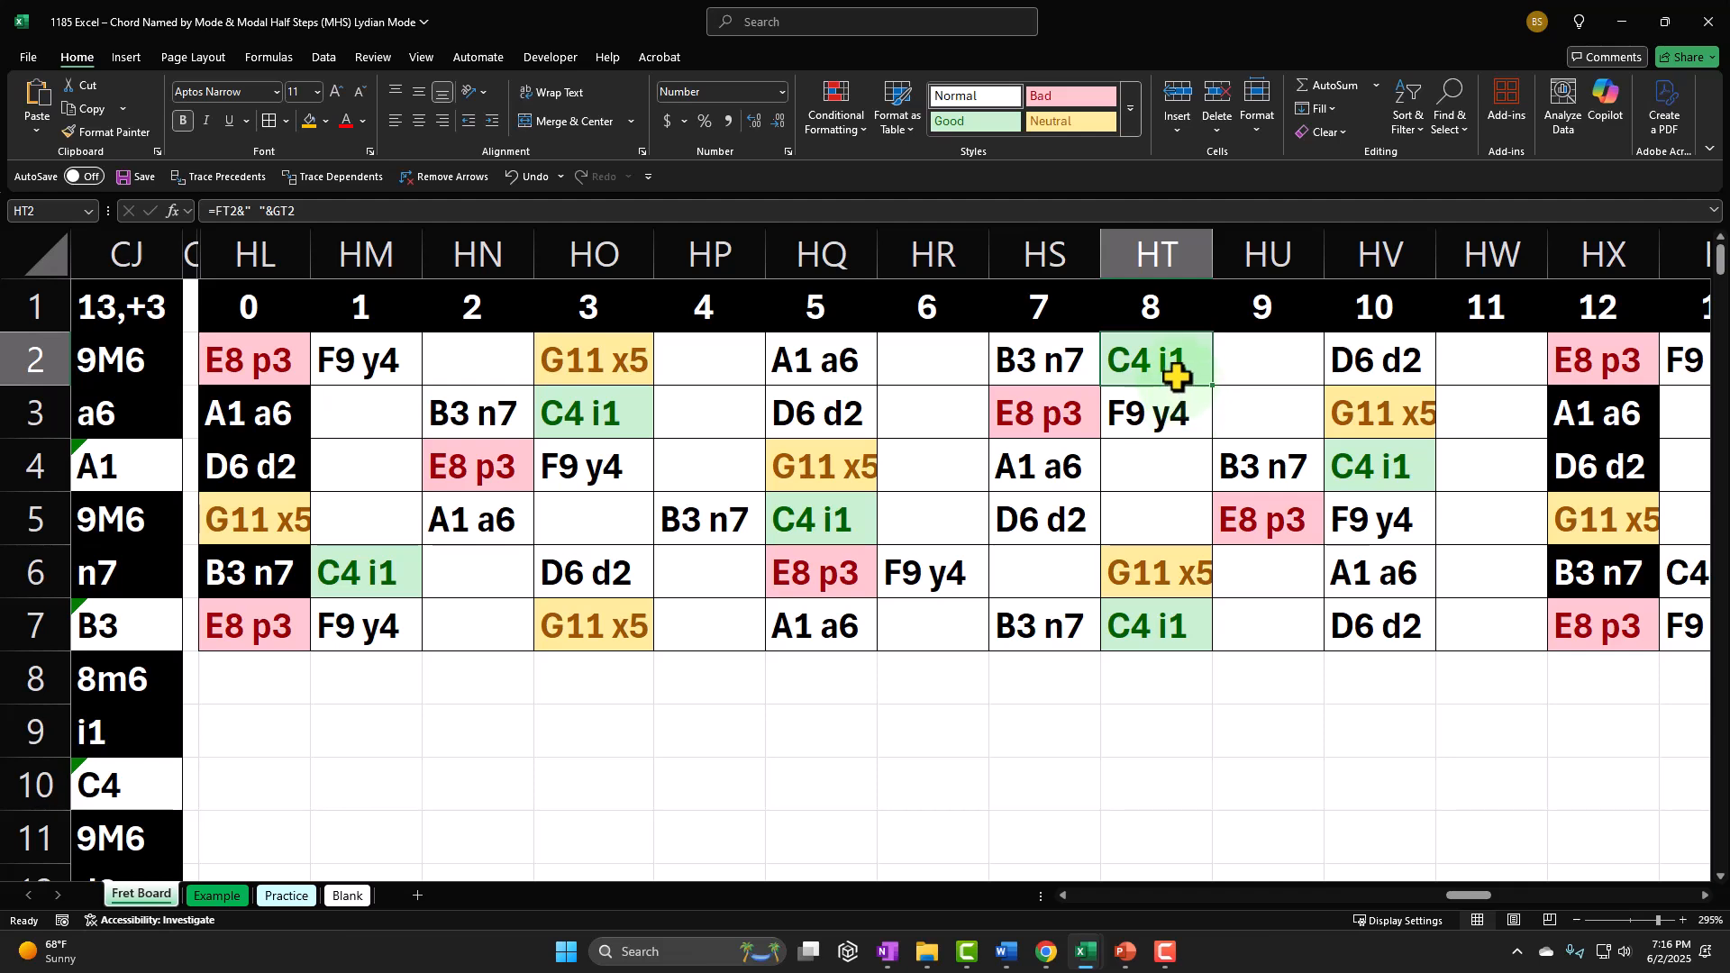
pyautogui.click(1146, 364)
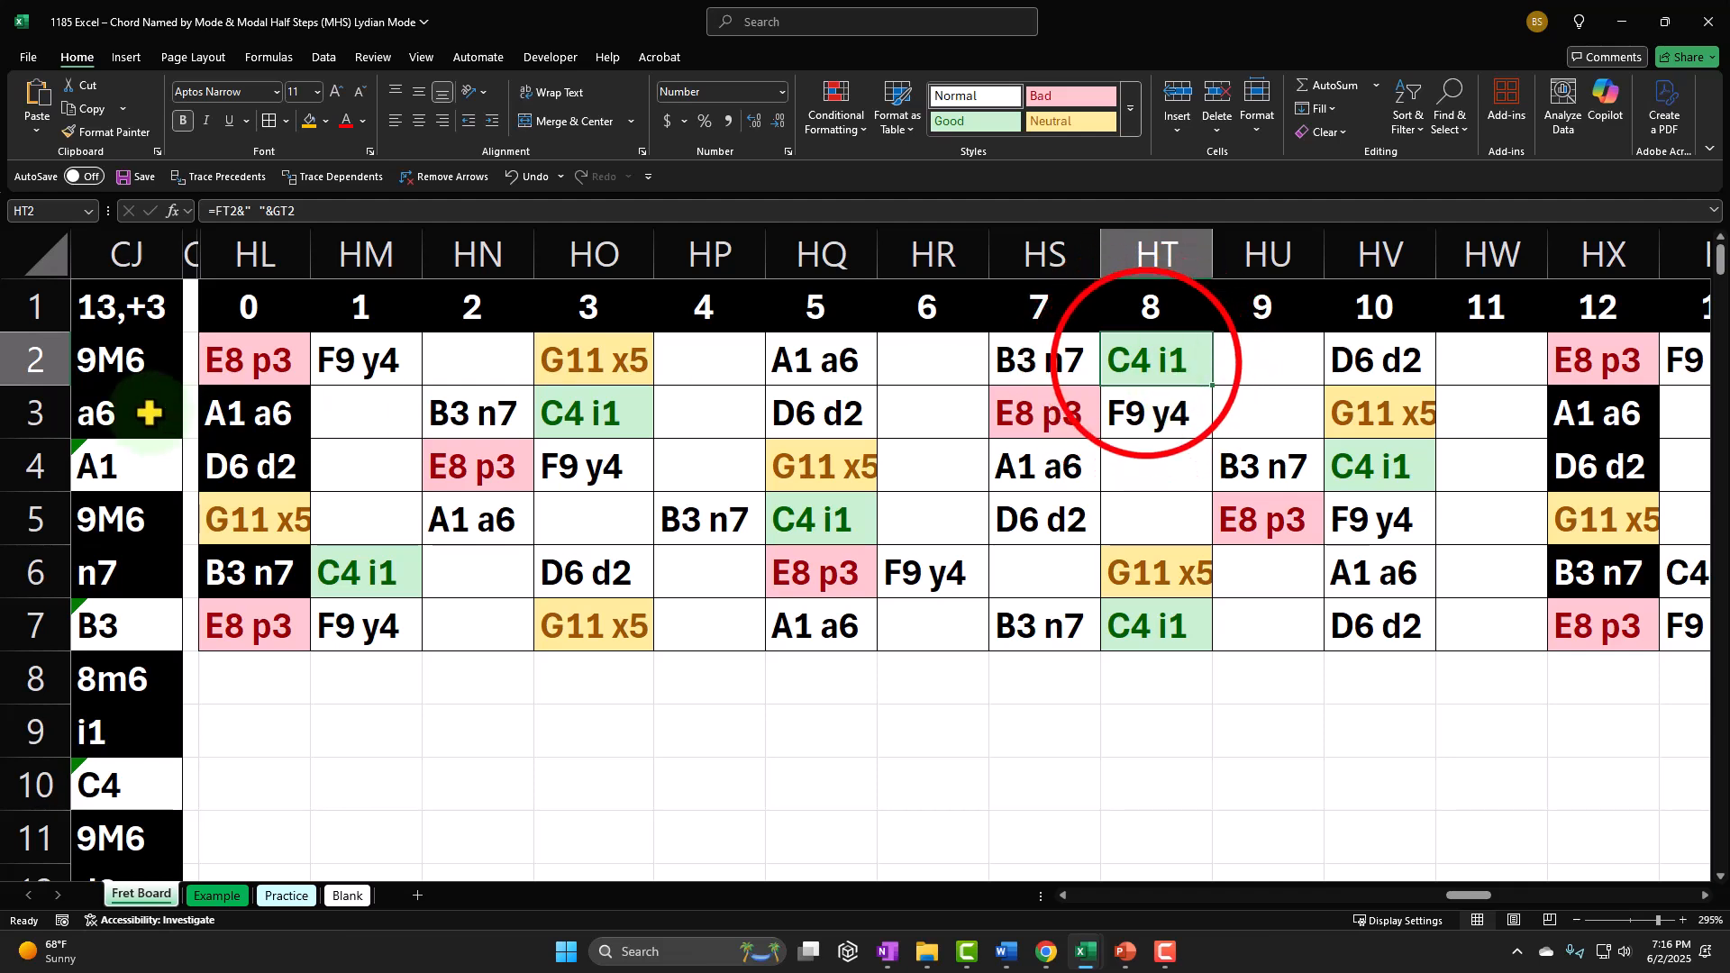
pyautogui.click(403, 367)
pyautogui.click(570, 360)
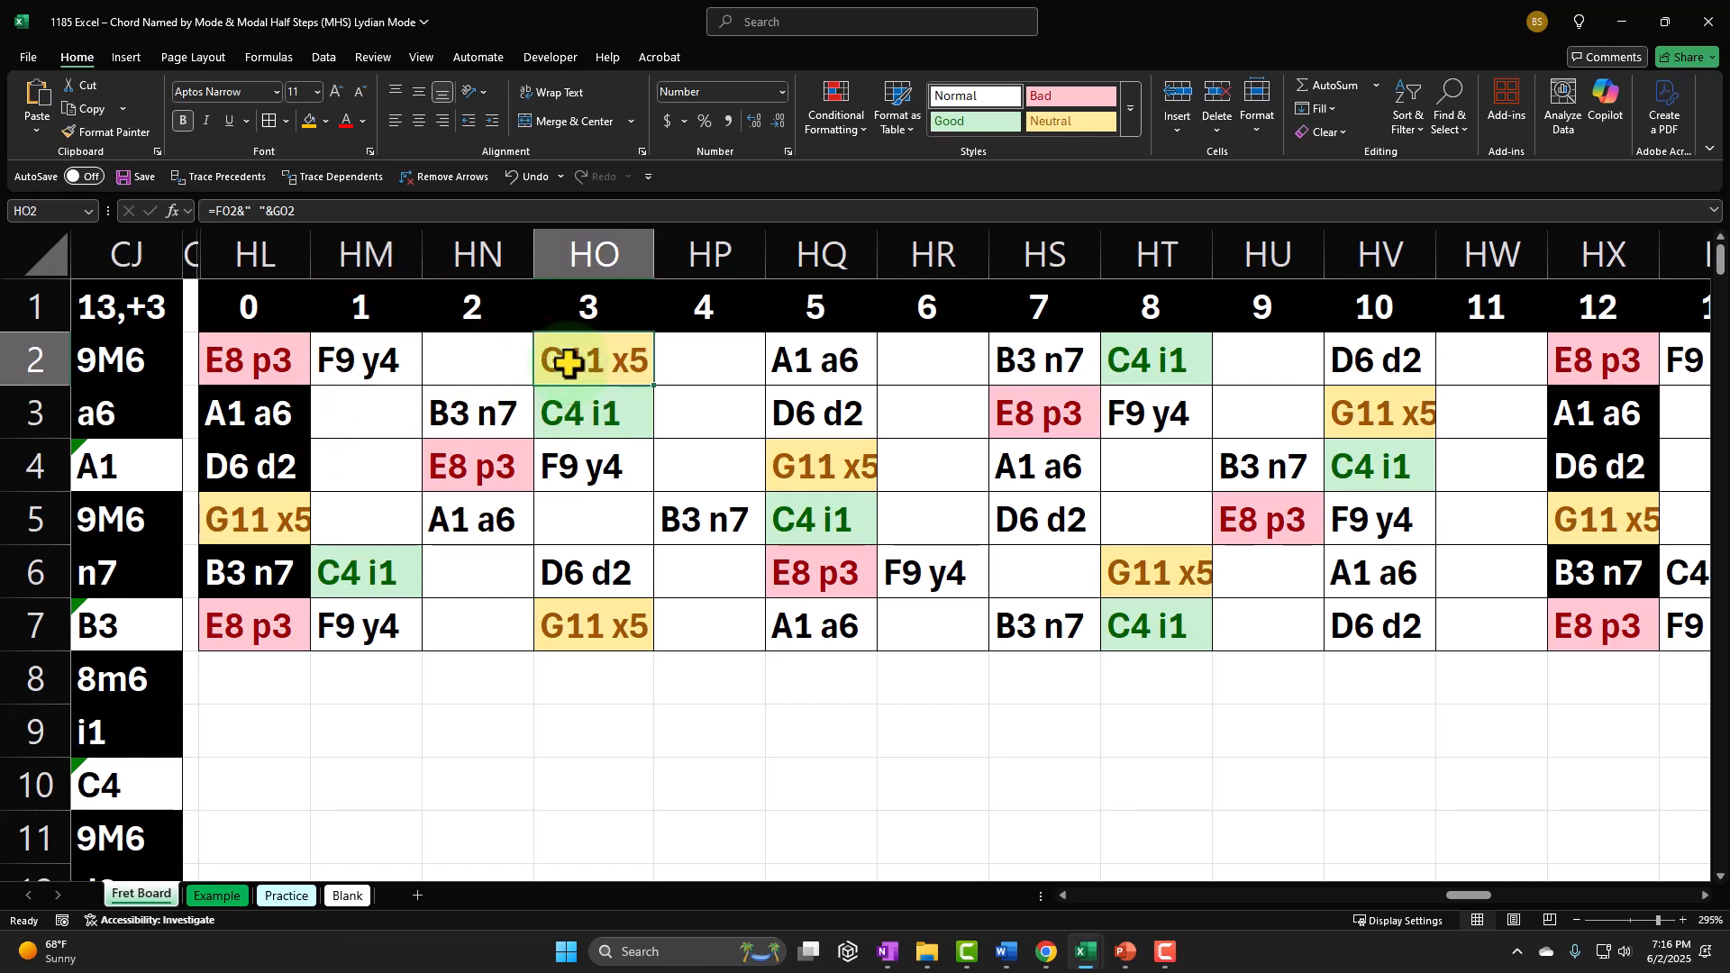
pyautogui.click(815, 365)
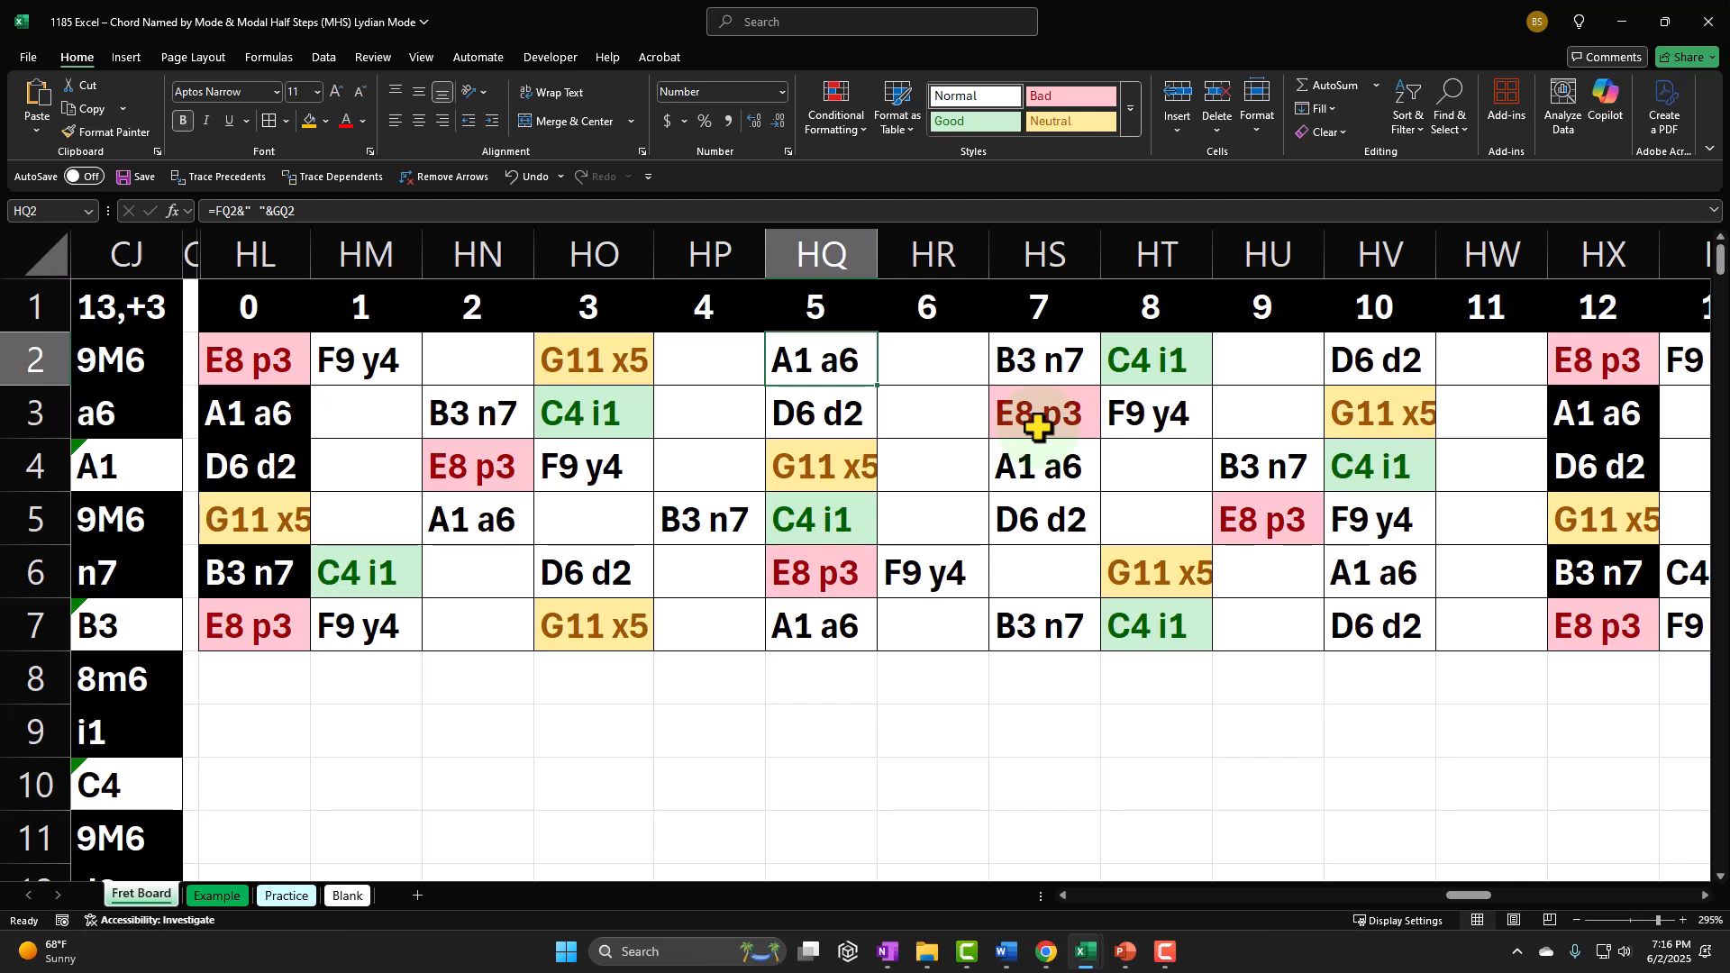
pyautogui.click(1129, 360)
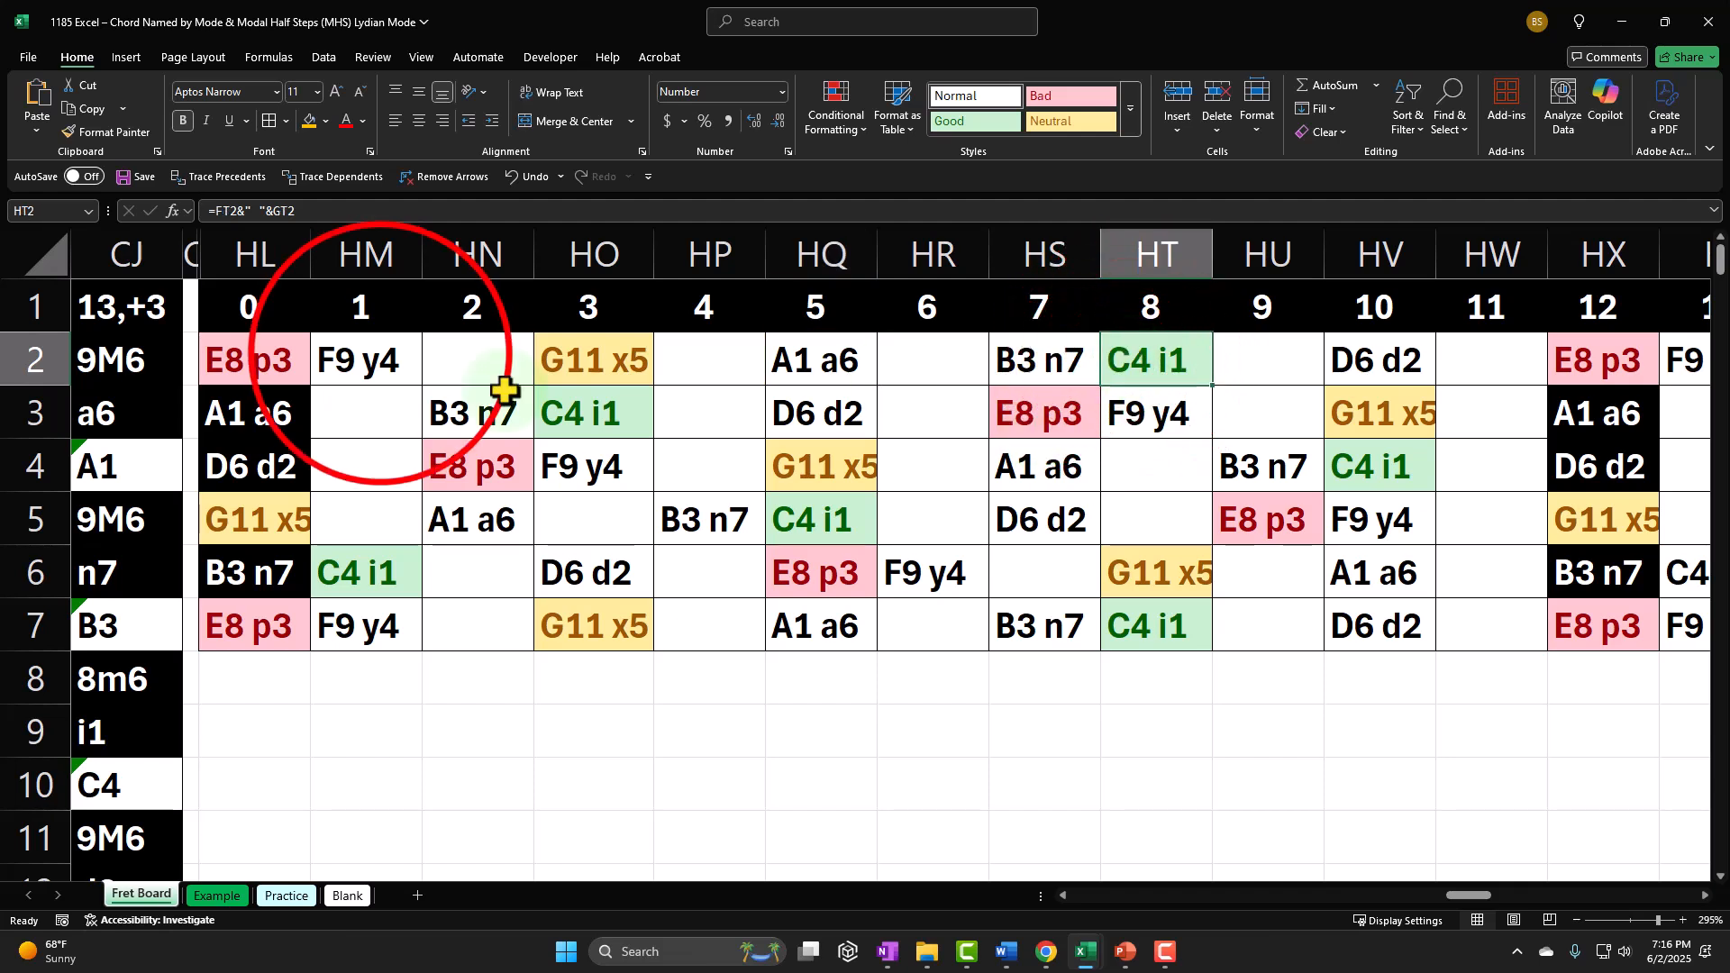
pyautogui.click(387, 357)
pyautogui.click(600, 356)
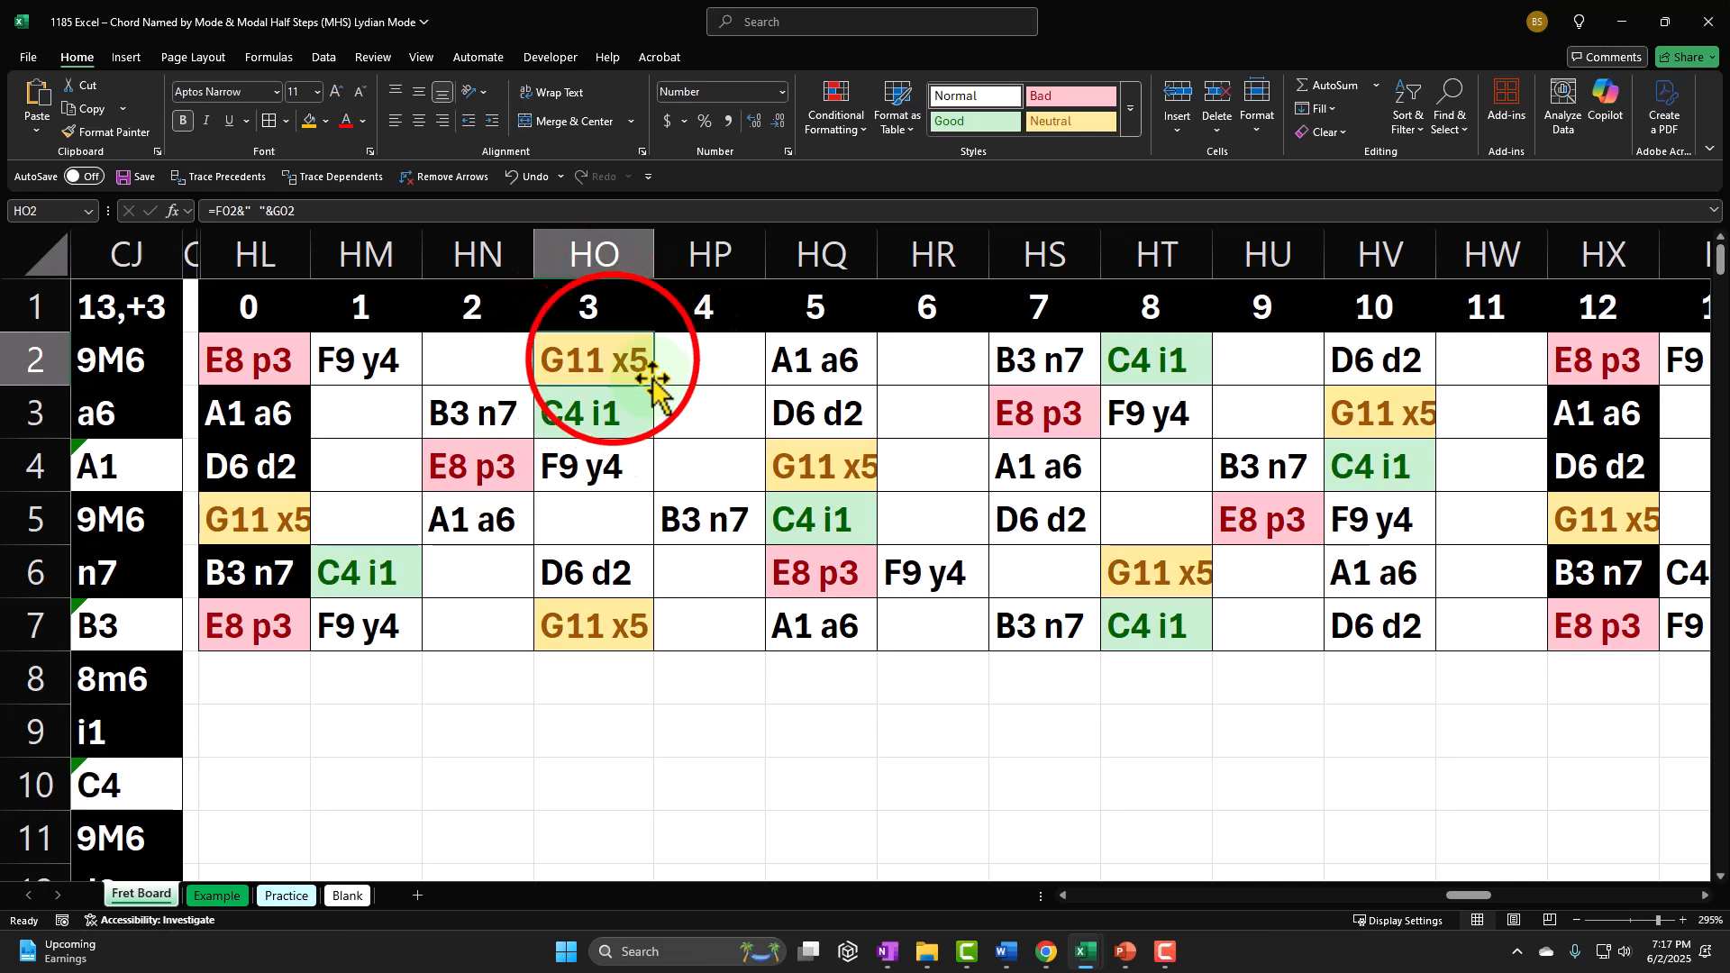
pyautogui.moveTo(610, 355); pyautogui.dragTo(874, 635)
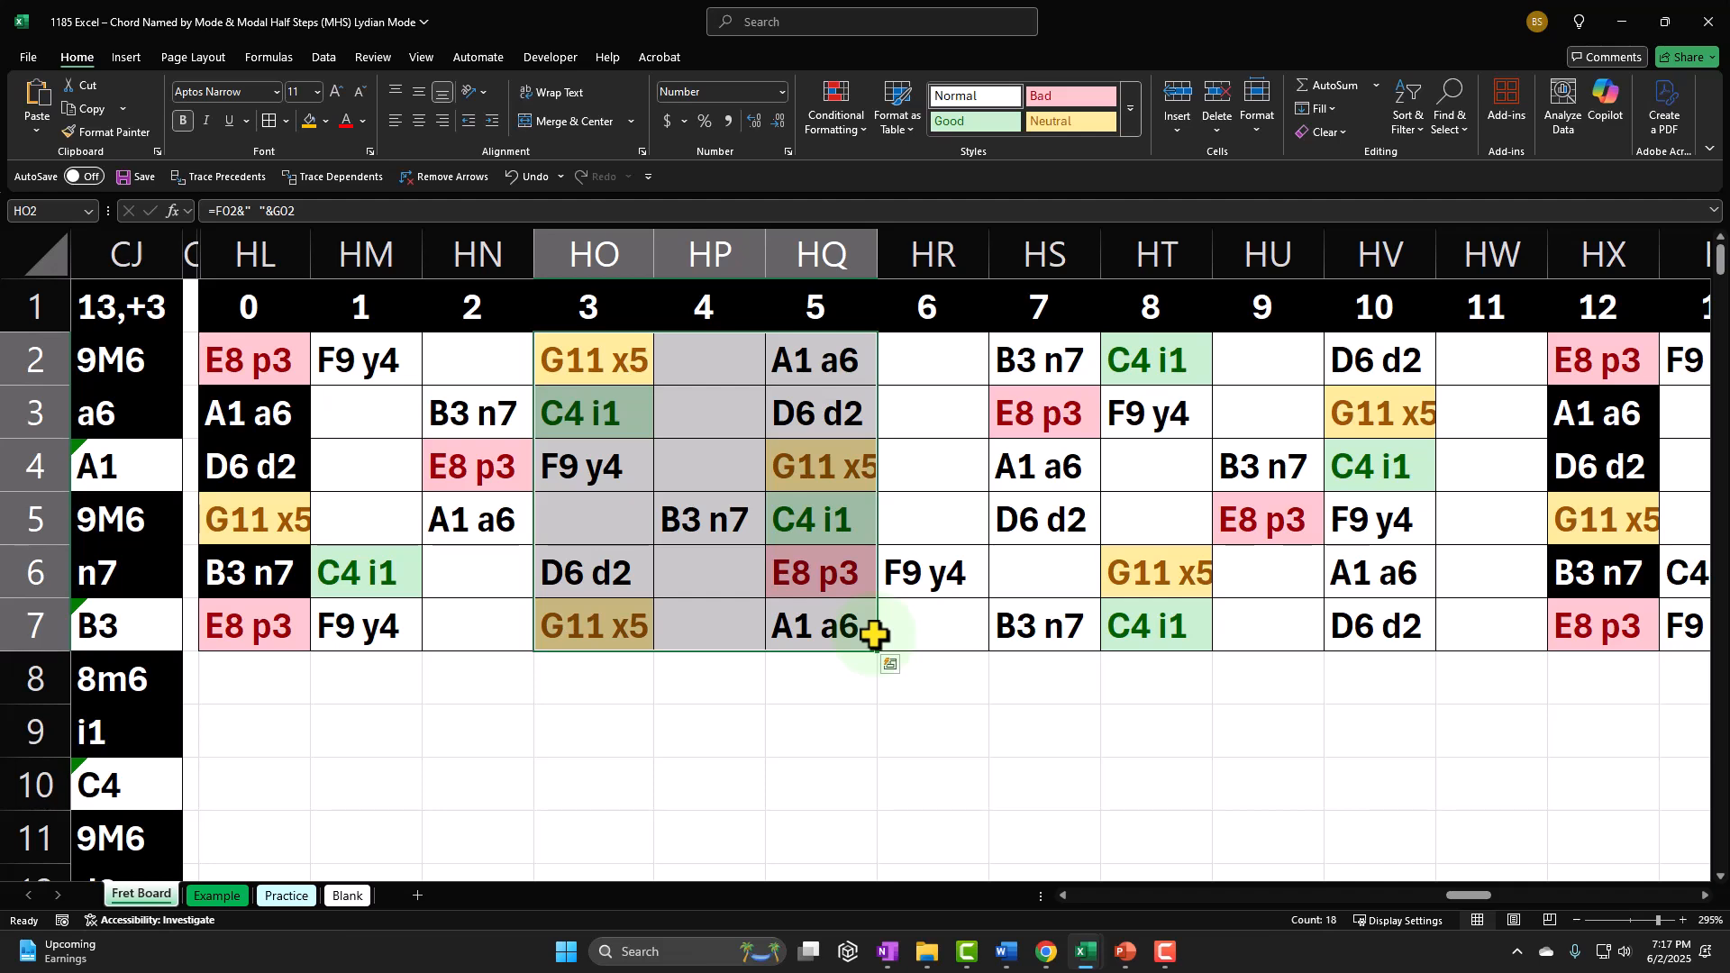
pyautogui.moveTo(617, 364); pyautogui.dragTo(784, 618)
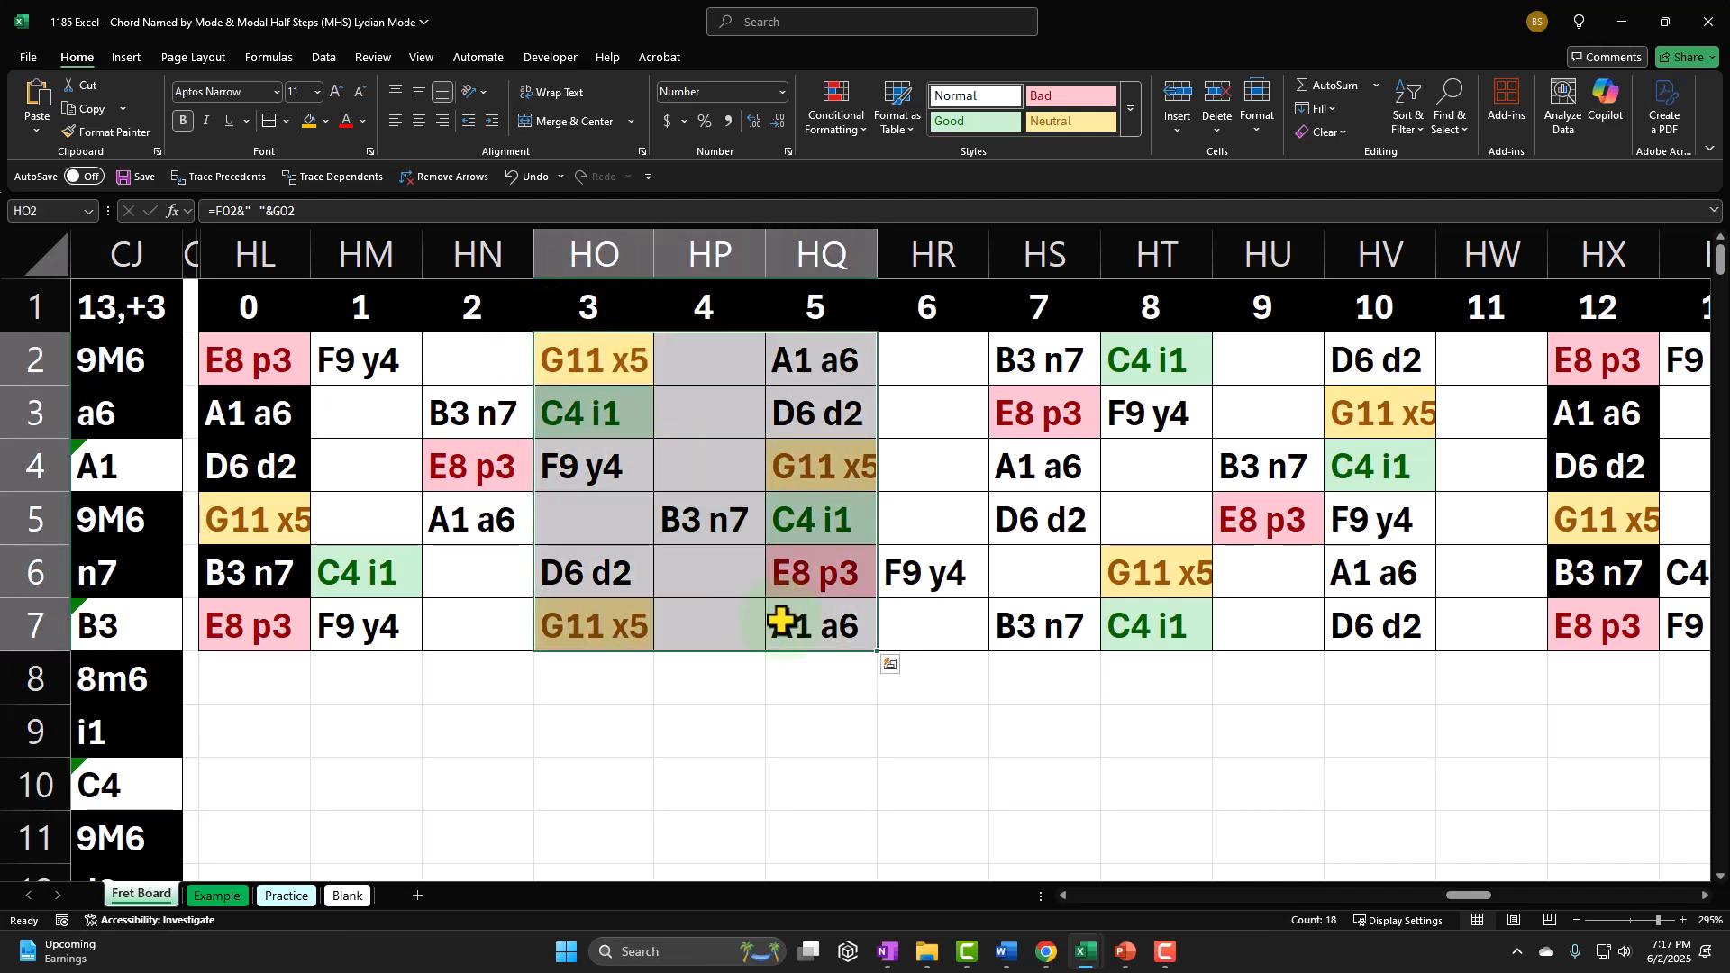
pyautogui.moveTo(1203, 360); pyautogui.dragTo(1336, 637)
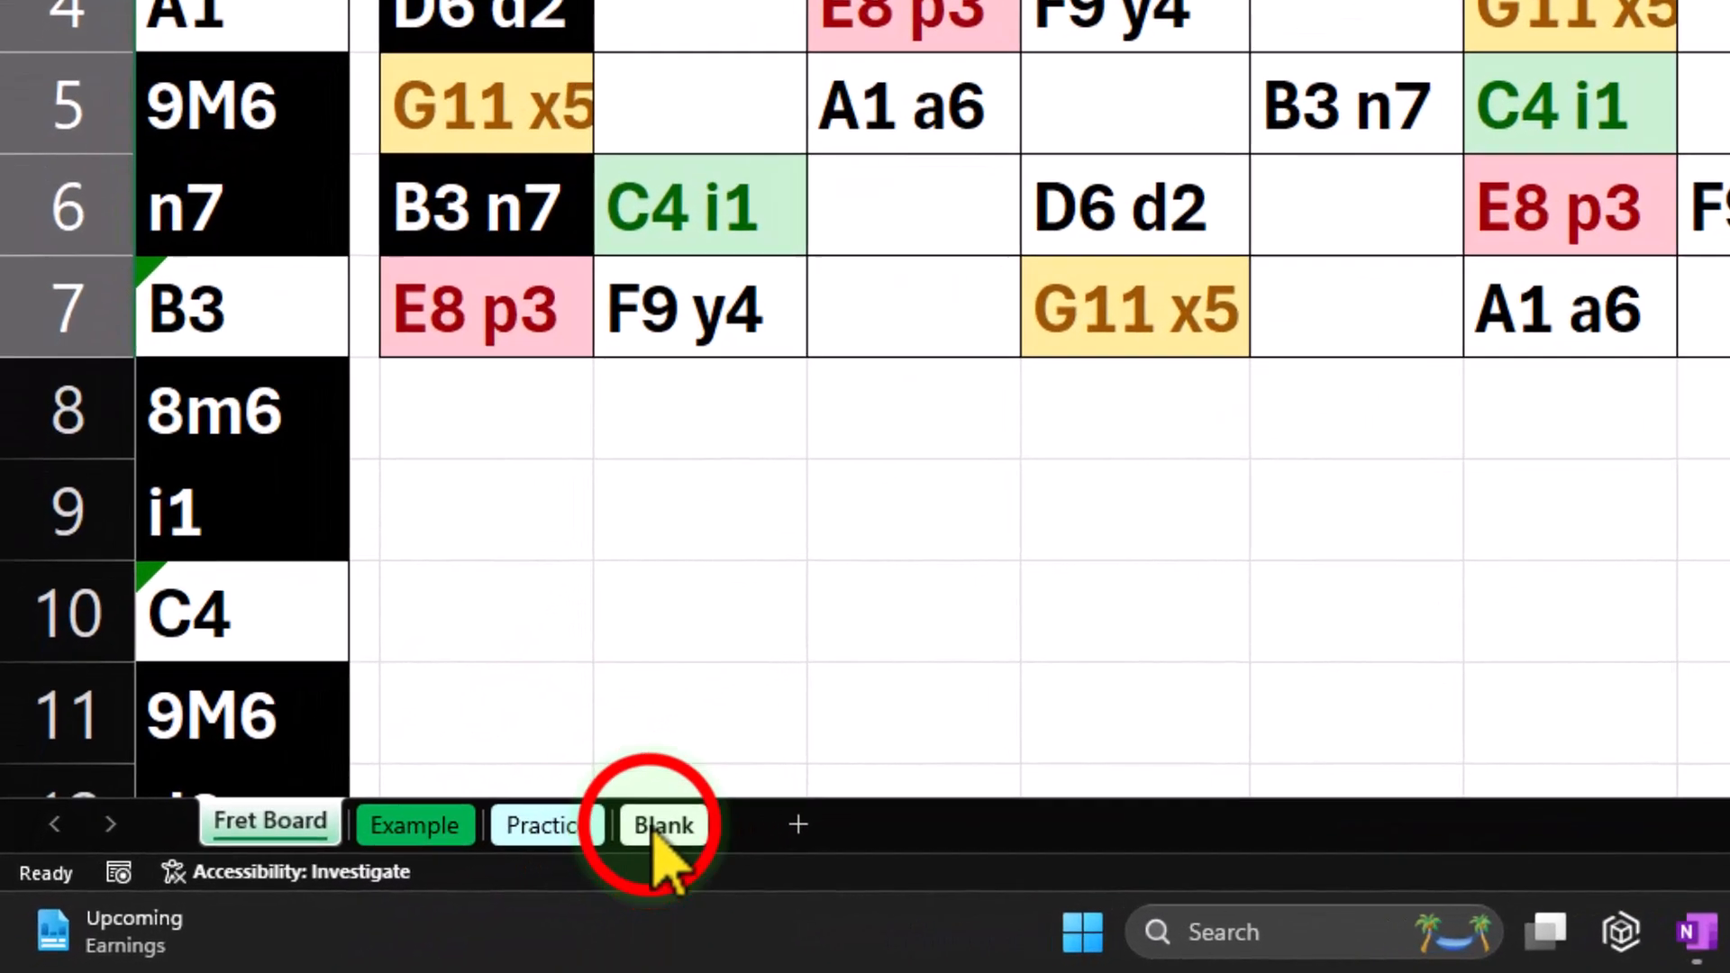
# Step: On the Blank sheet, review the Ionian chord names in row 4 and the Phrygian and Lydian short names
pyautogui.click(435, 876)
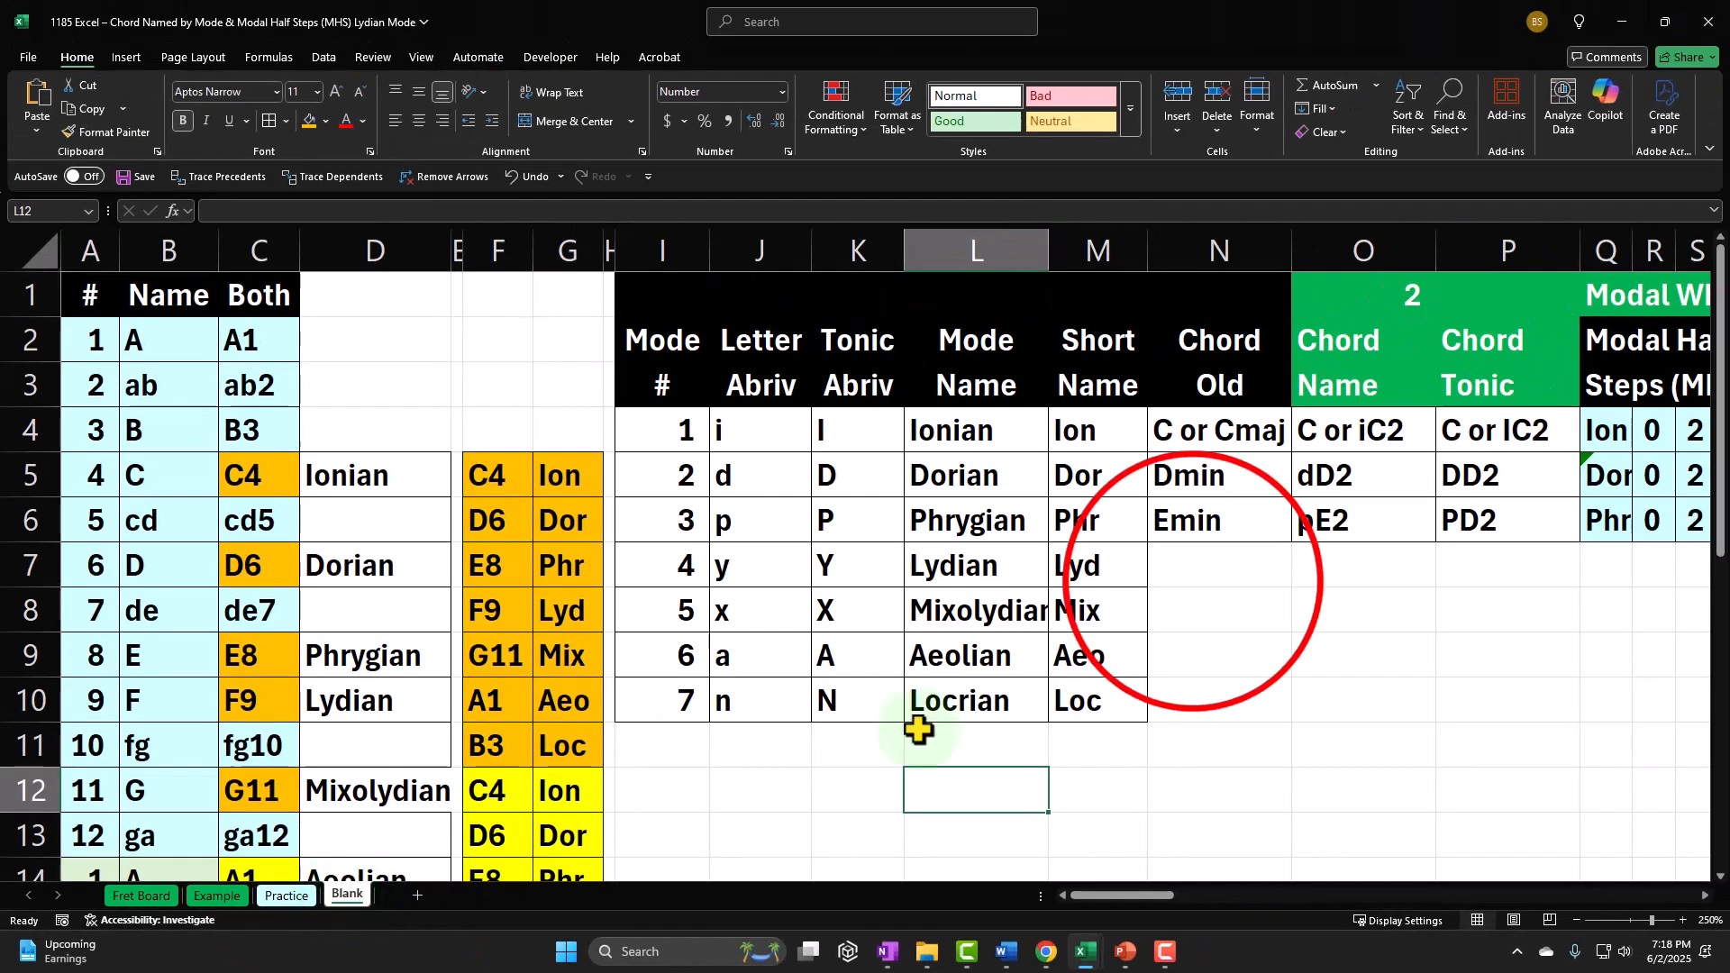
pyautogui.click(1191, 588)
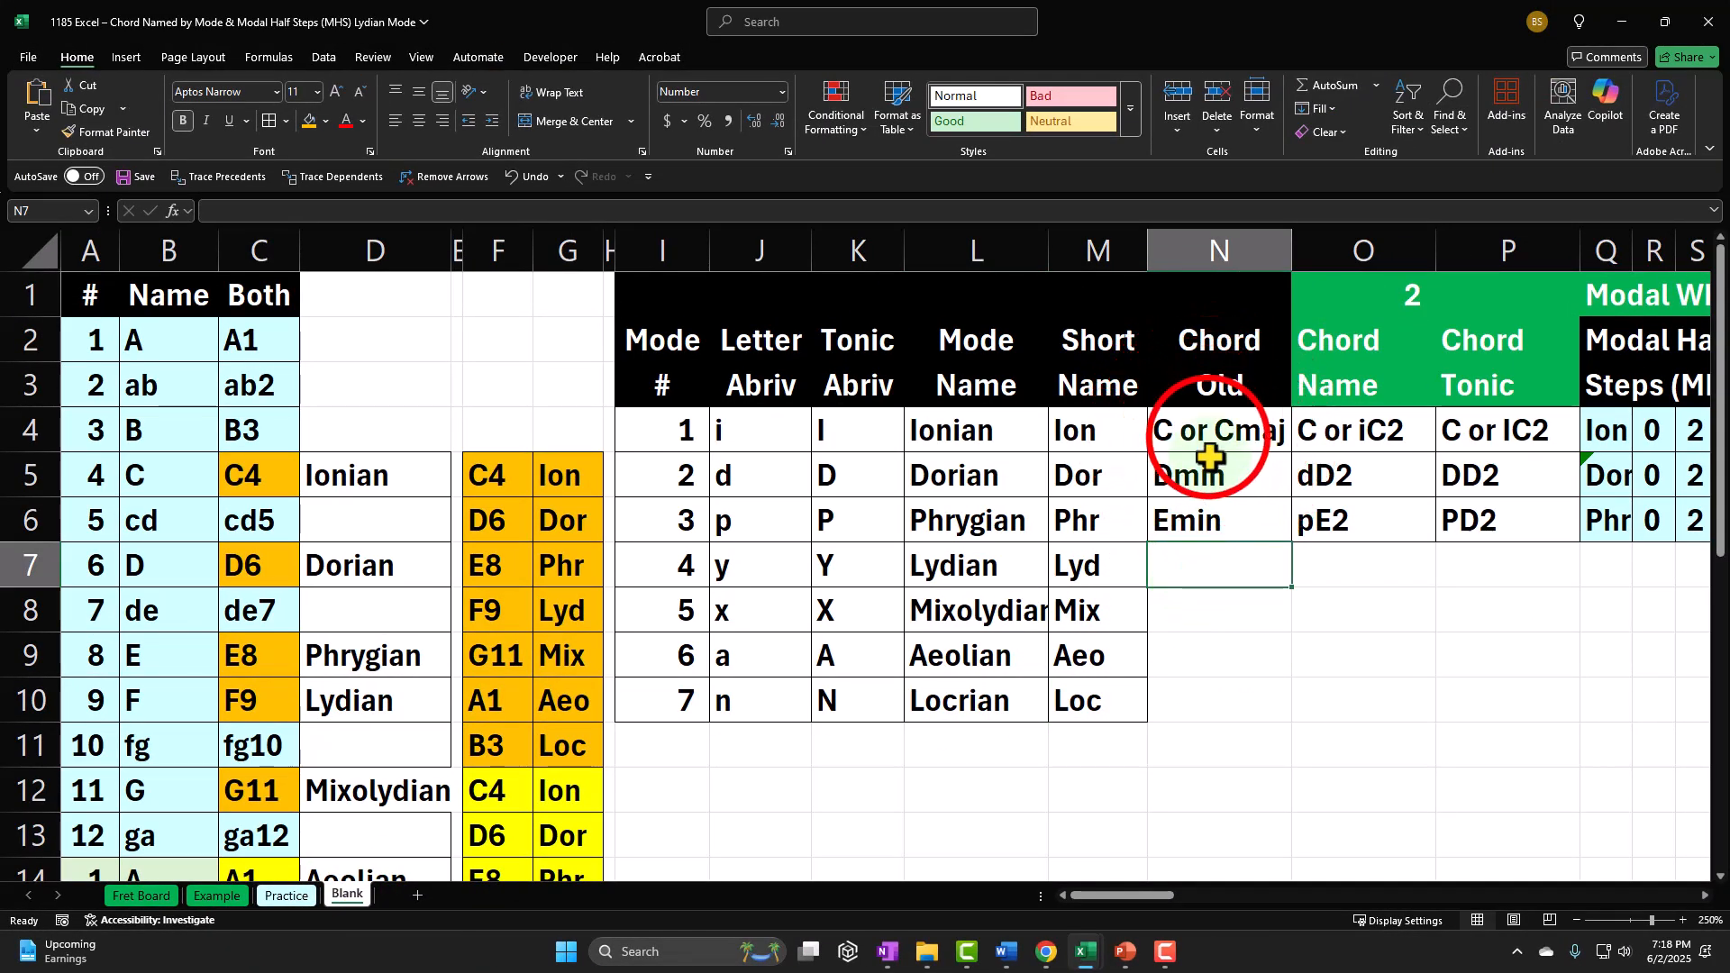
pyautogui.moveTo(1207, 442); pyautogui.dragTo(1313, 438)
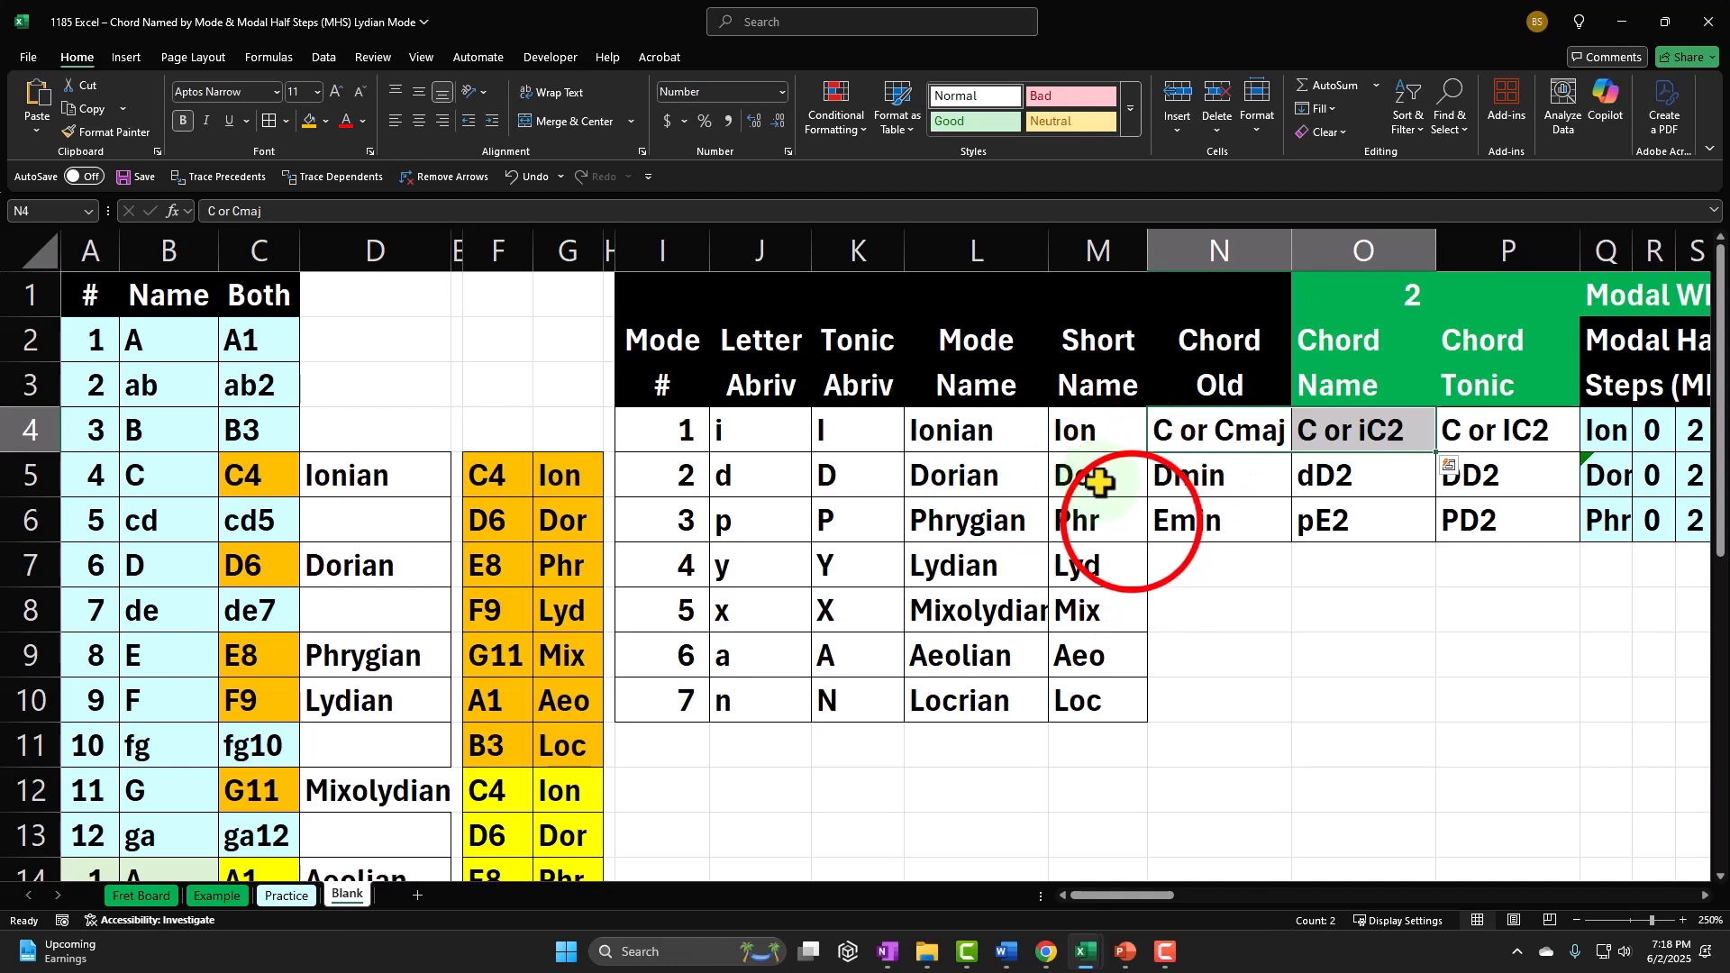
pyautogui.click(1122, 518)
pyautogui.click(1099, 569)
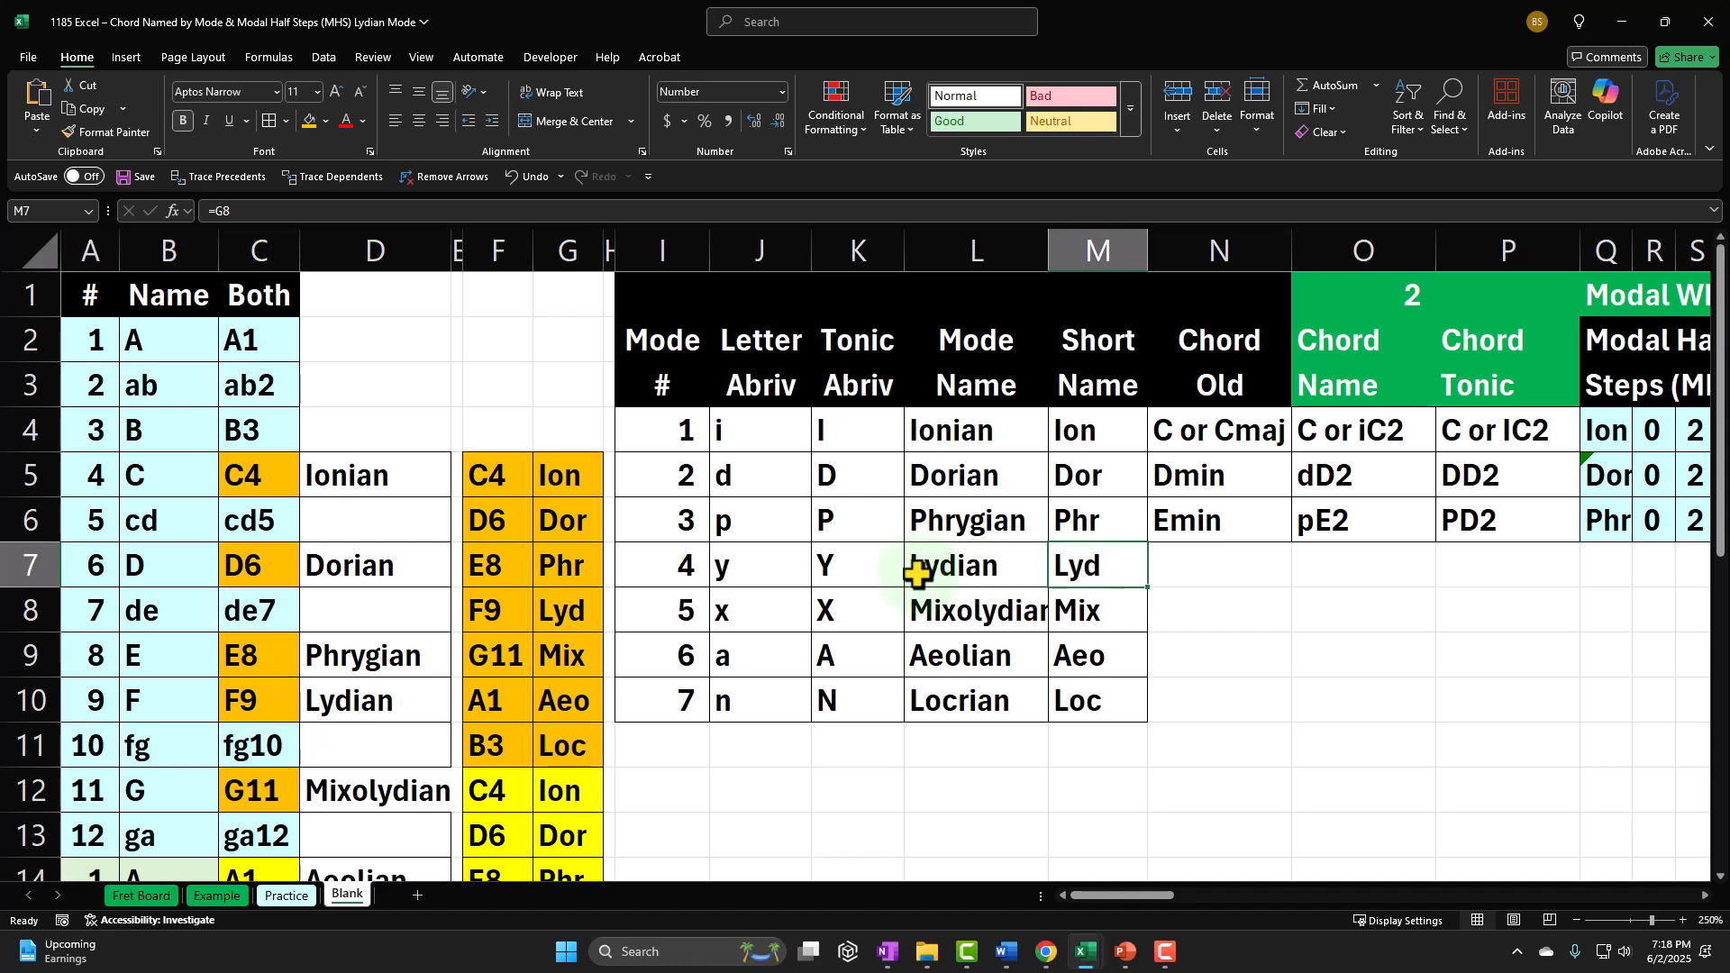
# Step: Review mode numbers 1, 4, 5, then 2, 3, 6, the Lydian row and its letter abbreviation, and the short names in G5:G11
pyautogui.click(678, 439)
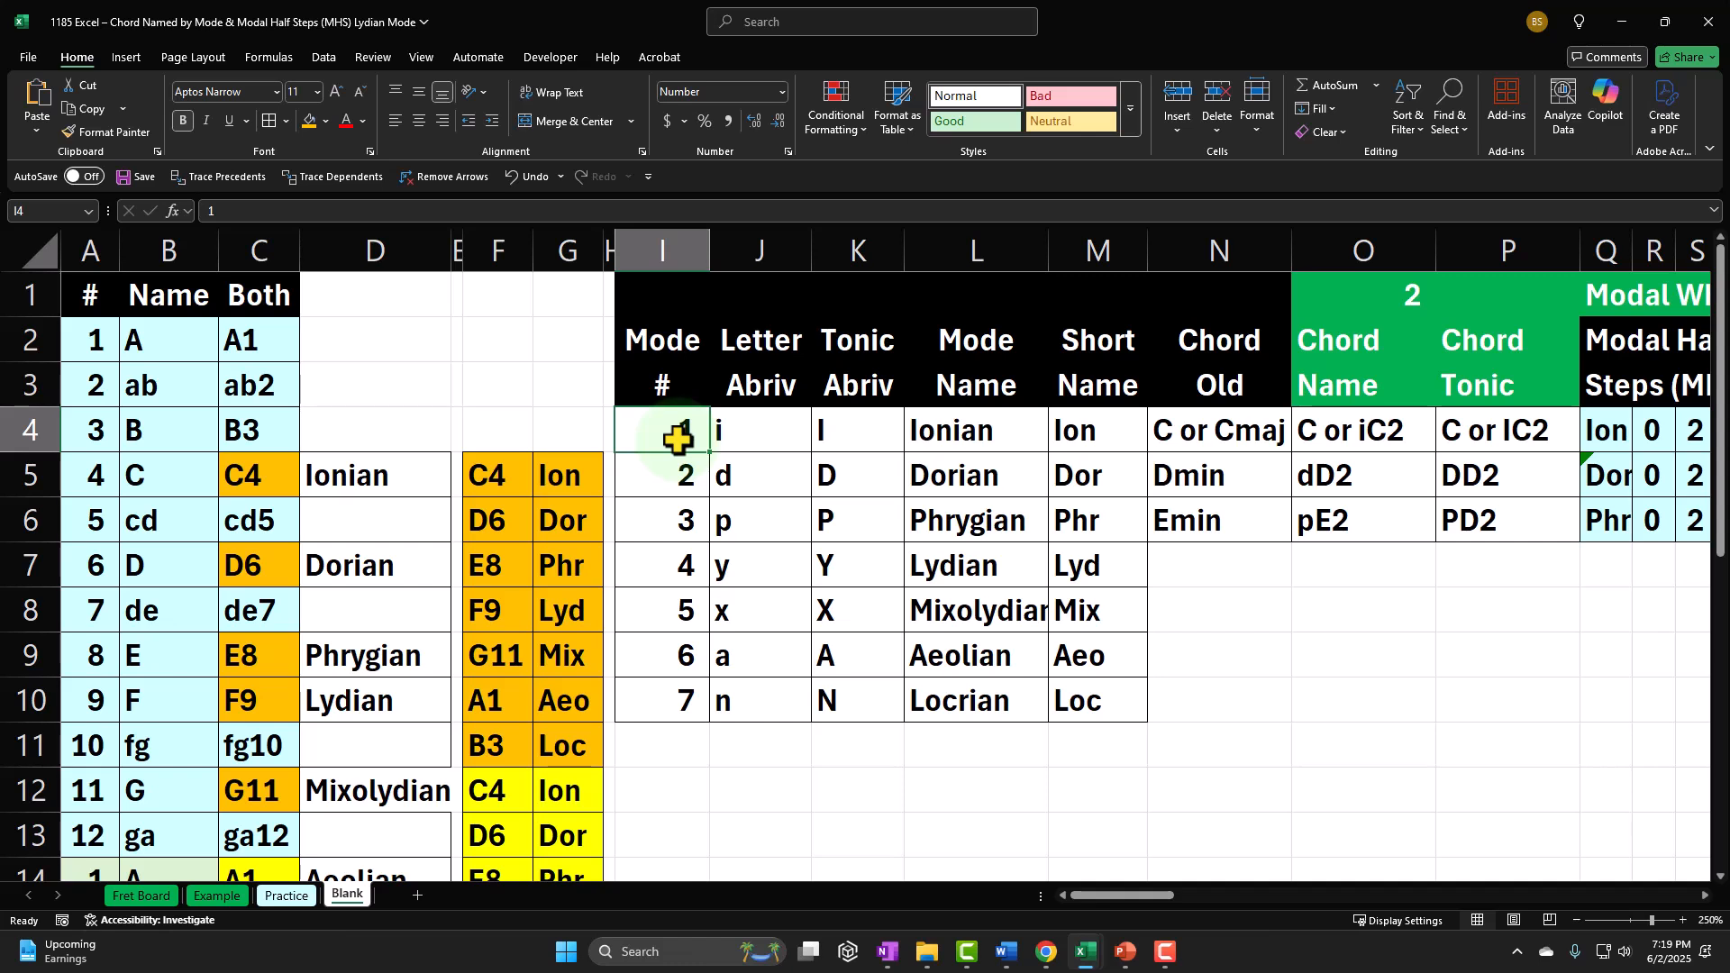
pyautogui.keyDown('ctrl'); pyautogui.moveTo(677, 567); pyautogui.dragTo(678, 595); pyautogui.keyUp('ctrl')
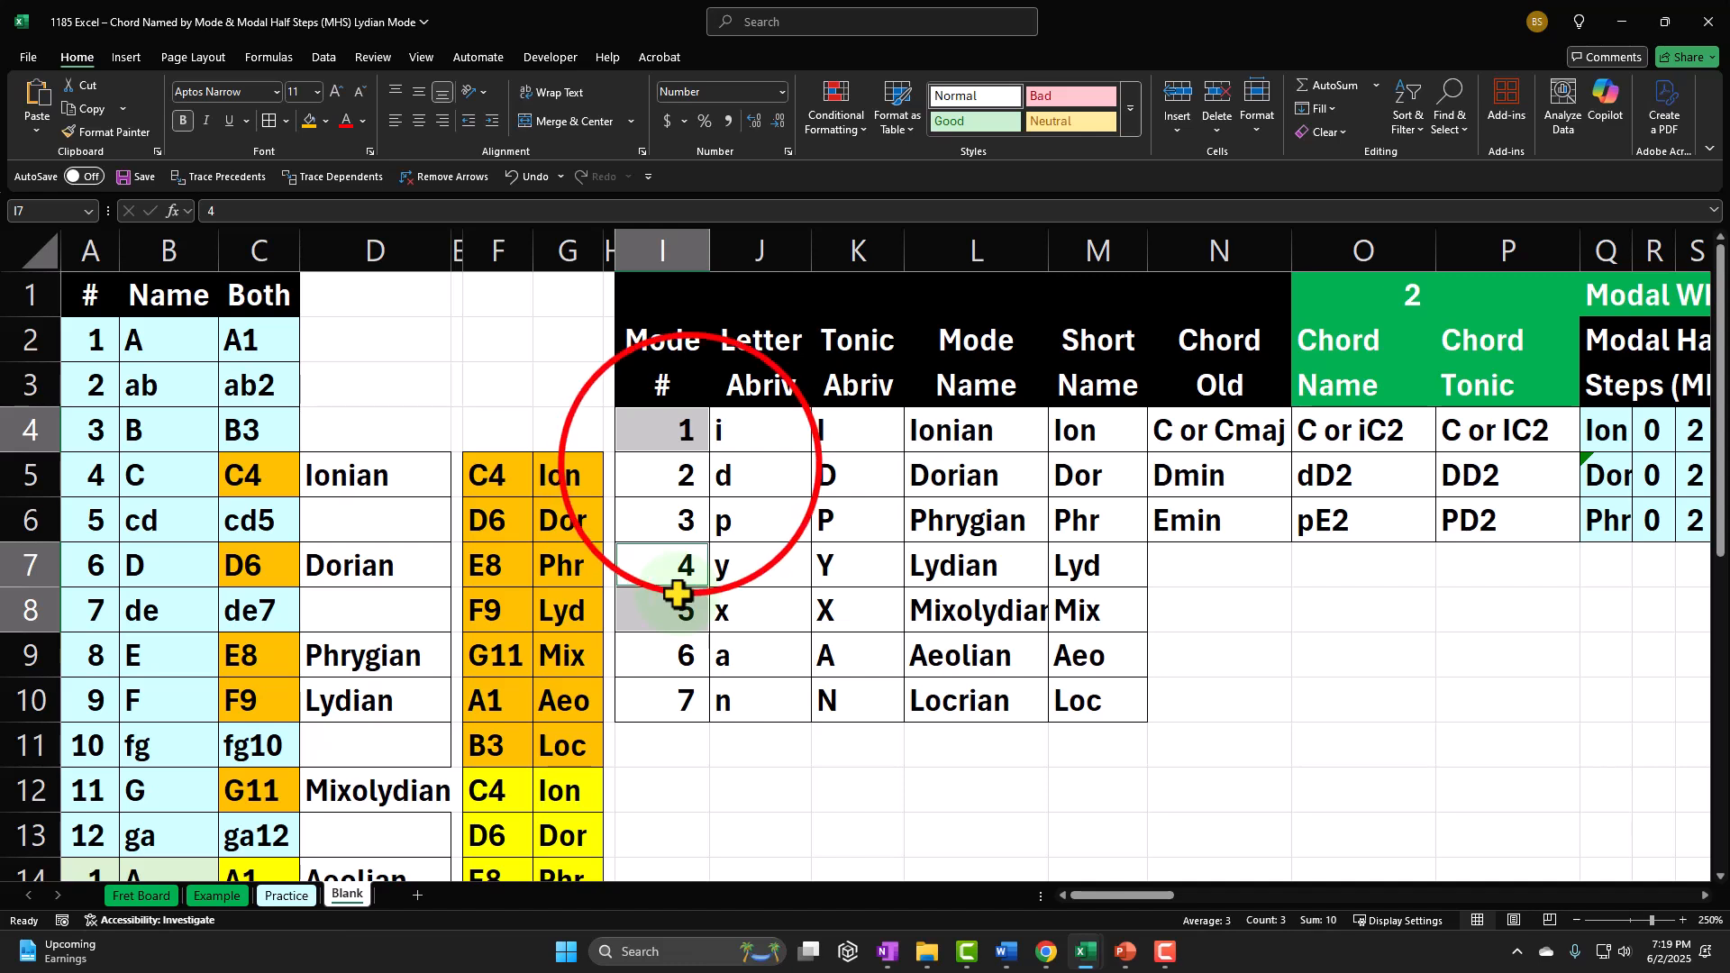
pyautogui.click(687, 486)
pyautogui.moveTo(686, 486); pyautogui.dragTo(688, 520)
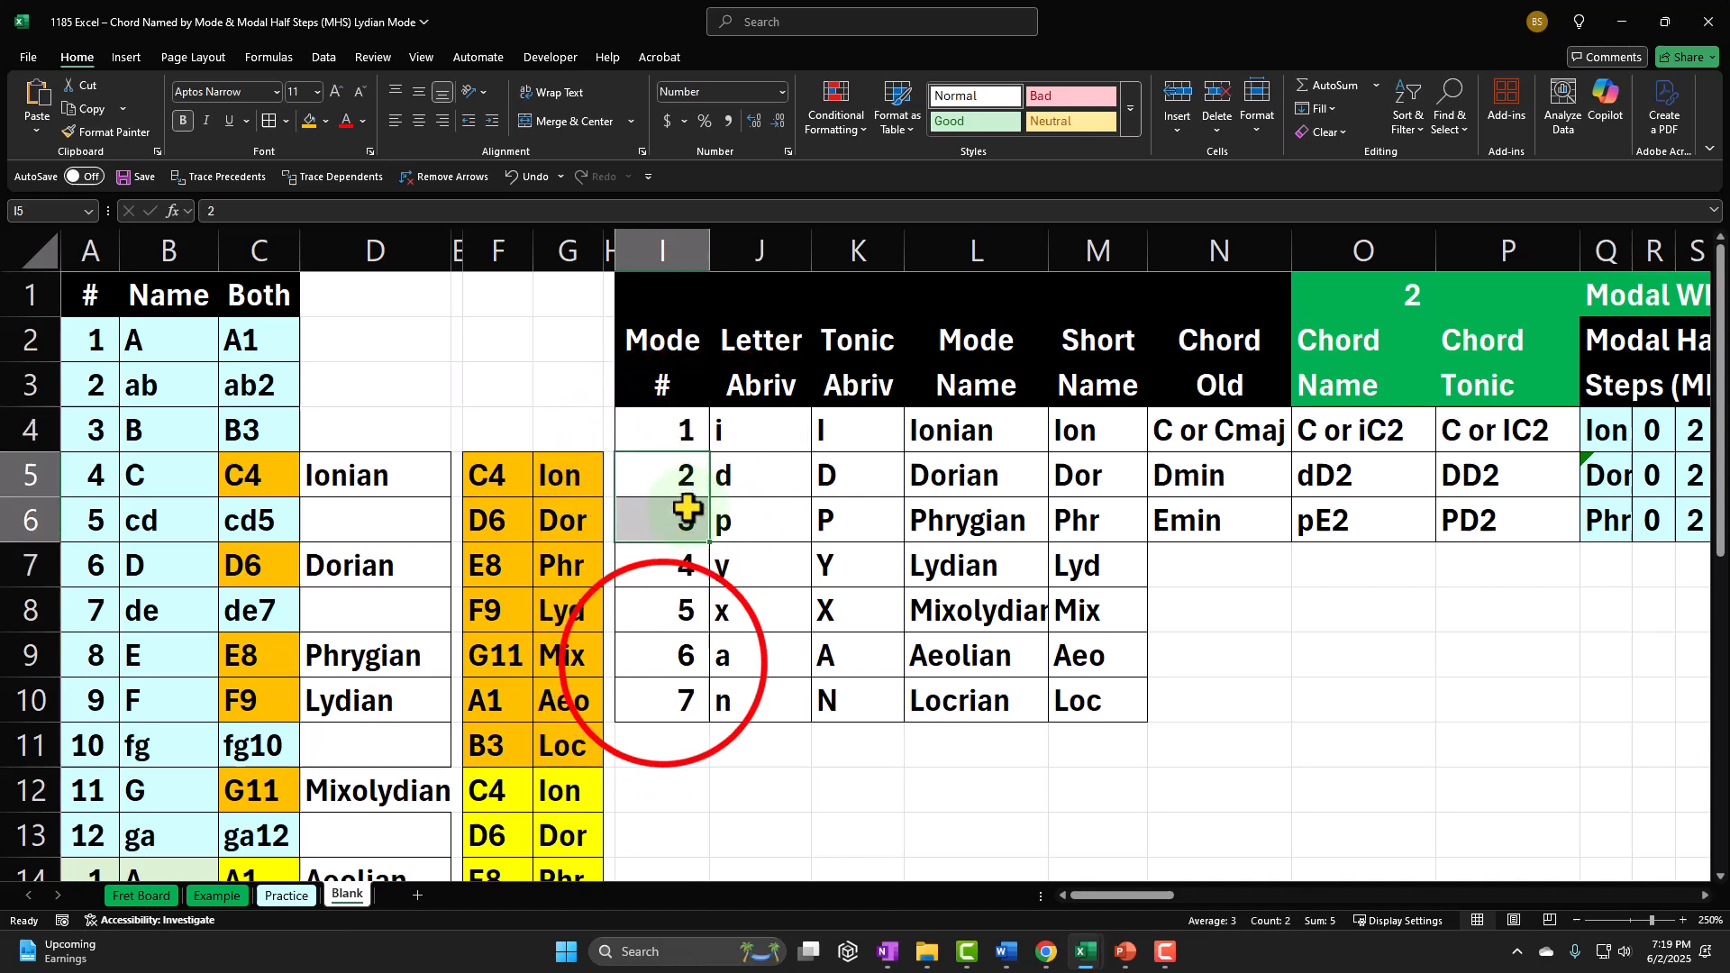
pyautogui.keyDown('ctrl'); pyautogui.click(663, 656); pyautogui.keyUp('ctrl')
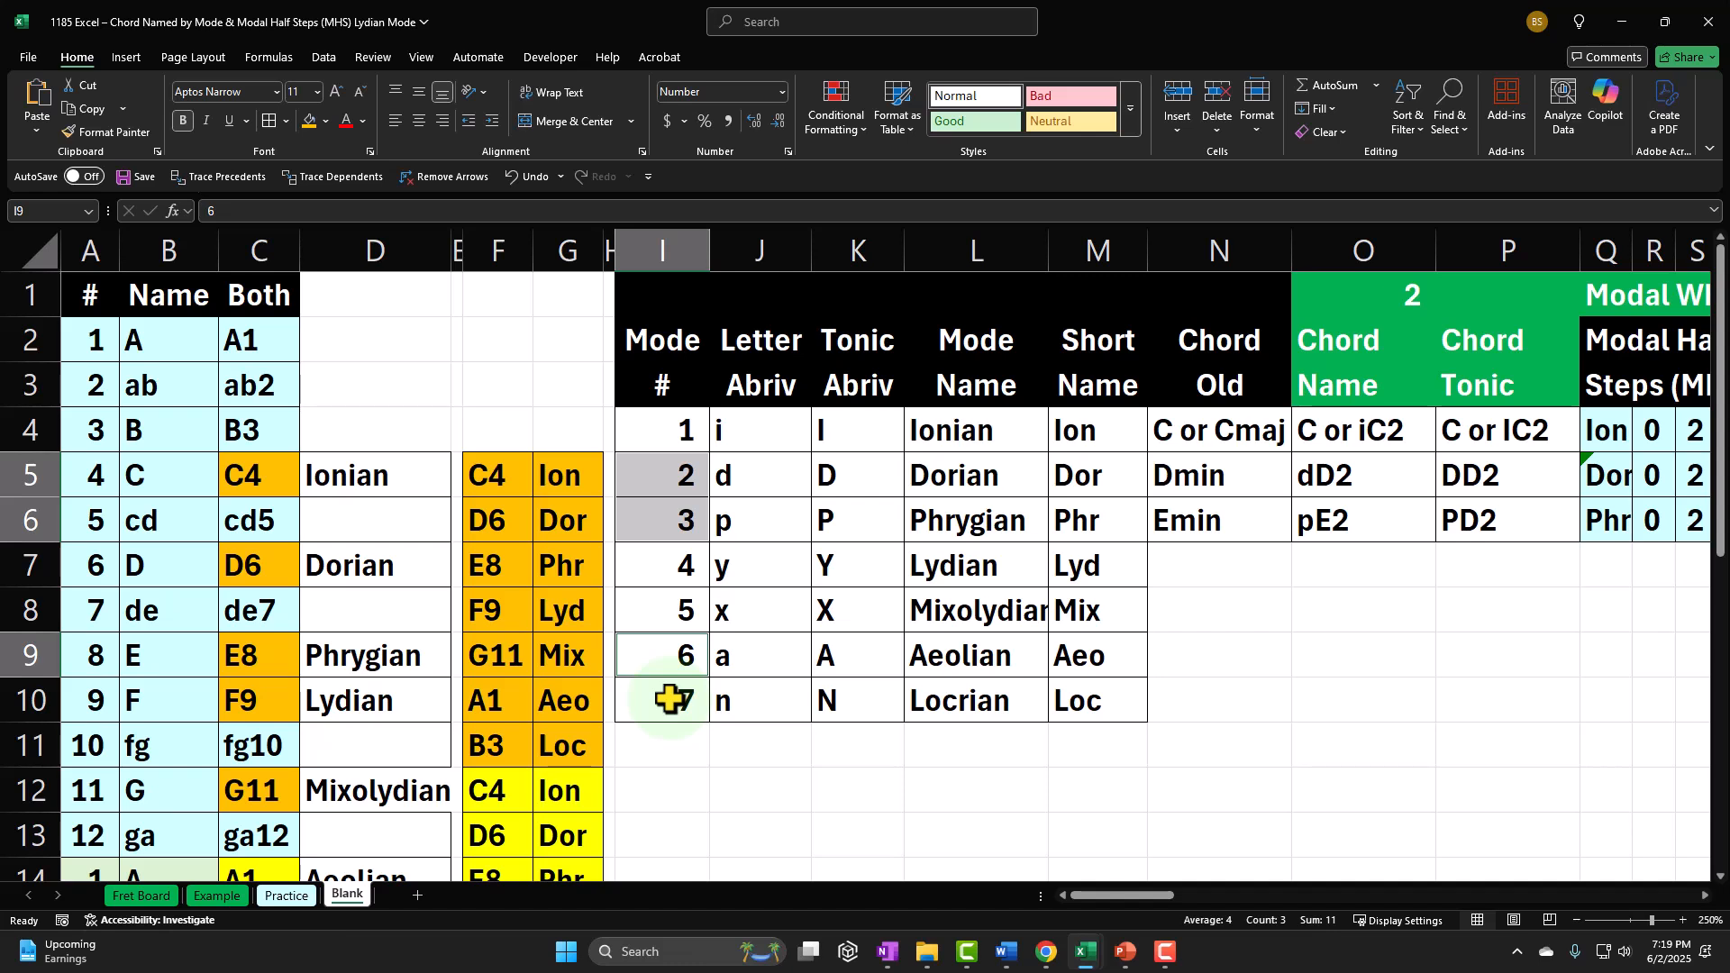
pyautogui.moveTo(683, 565); pyautogui.dragTo(1085, 574)
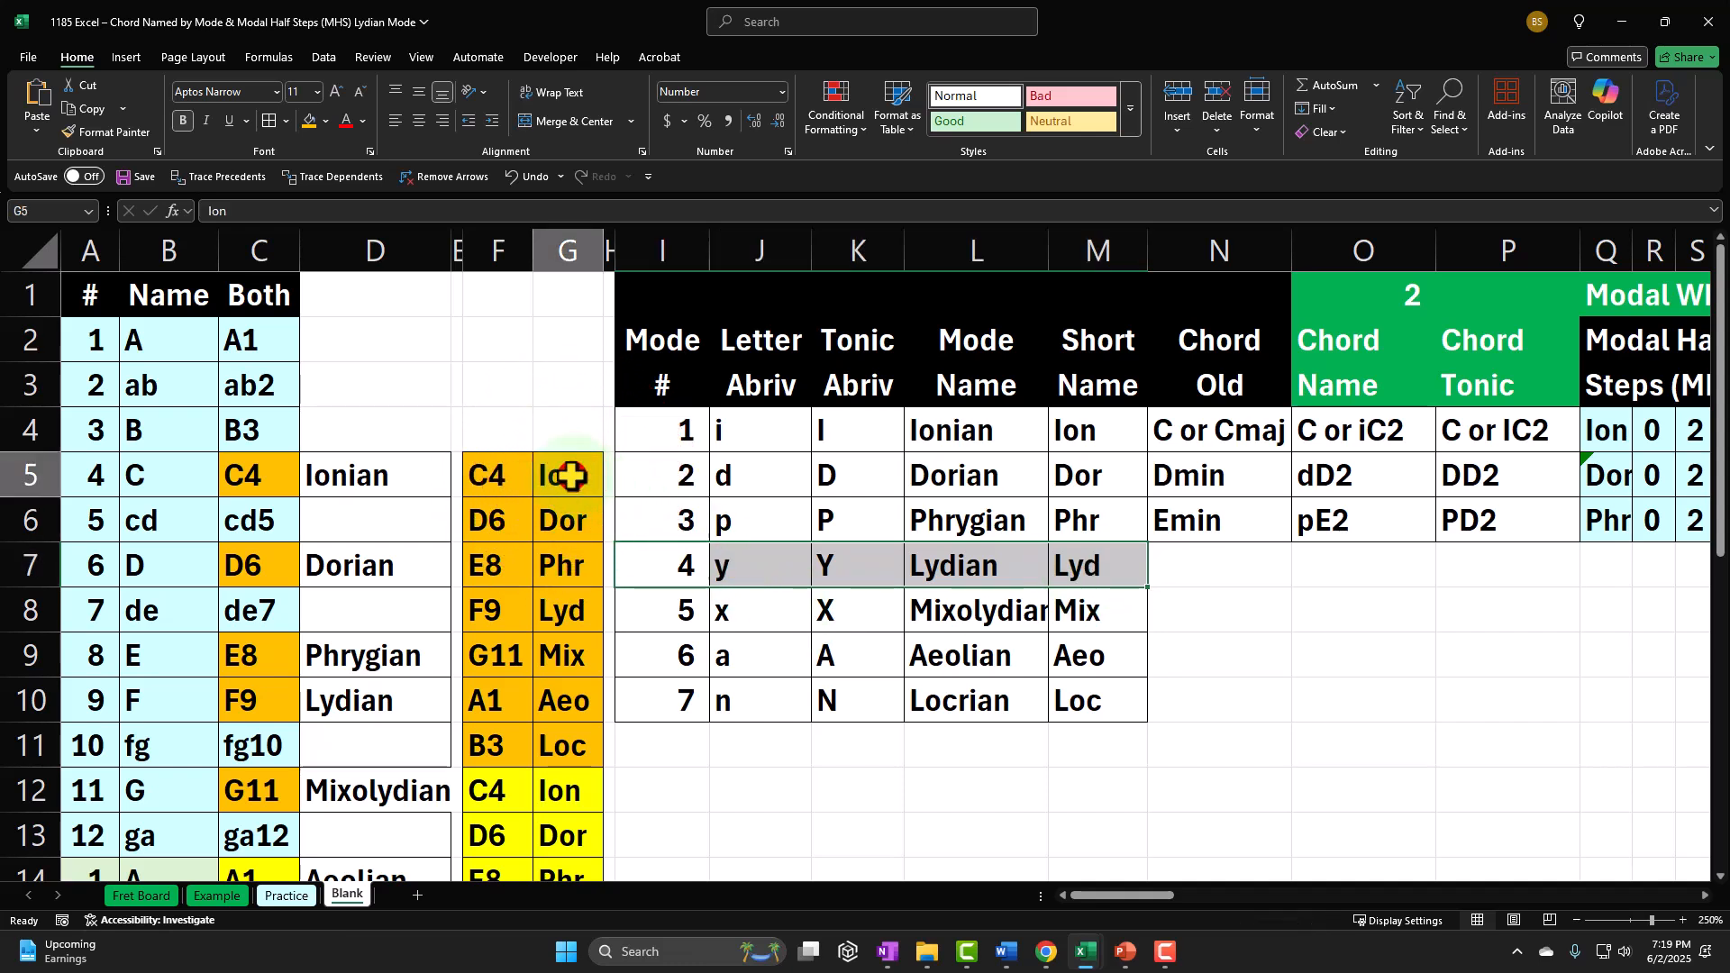
pyautogui.moveTo(566, 475); pyautogui.dragTo(545, 747)
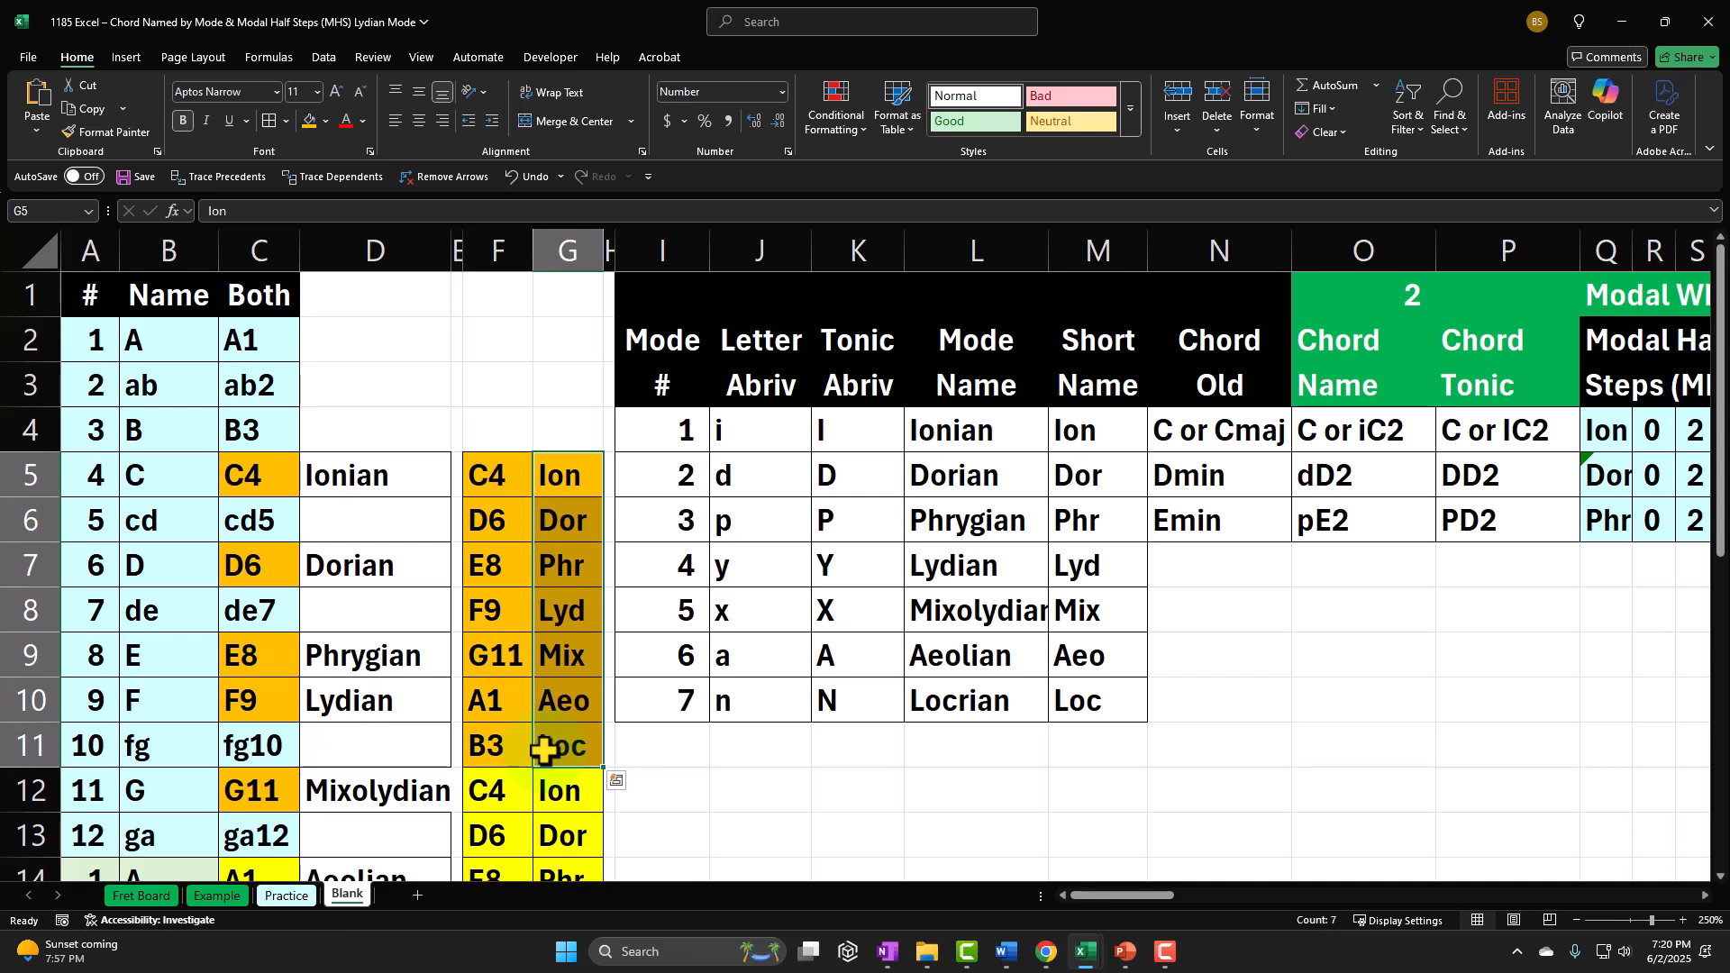
pyautogui.click(757, 566)
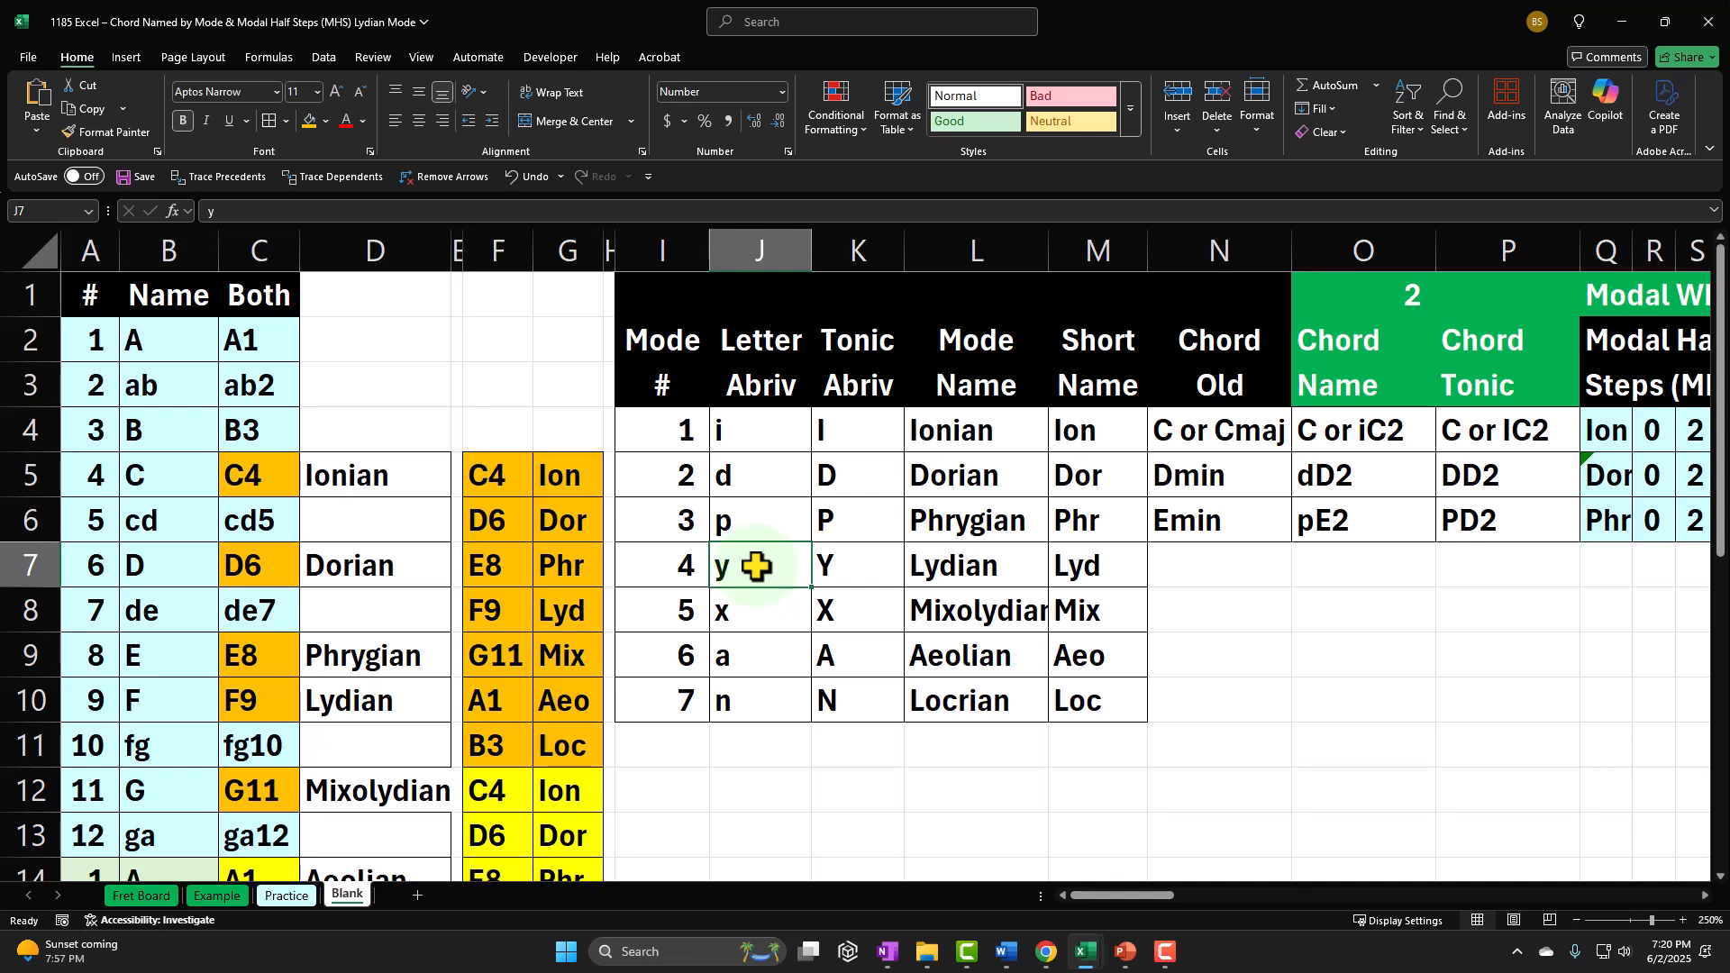
# Step: Highlight the Lydian chord's notes in columns F and G: F9 Lyd, A1 Aeo and C4 Ion
pyautogui.press('Right')
pyautogui.press('Right')
pyautogui.press('Right')
pyautogui.press('Right')
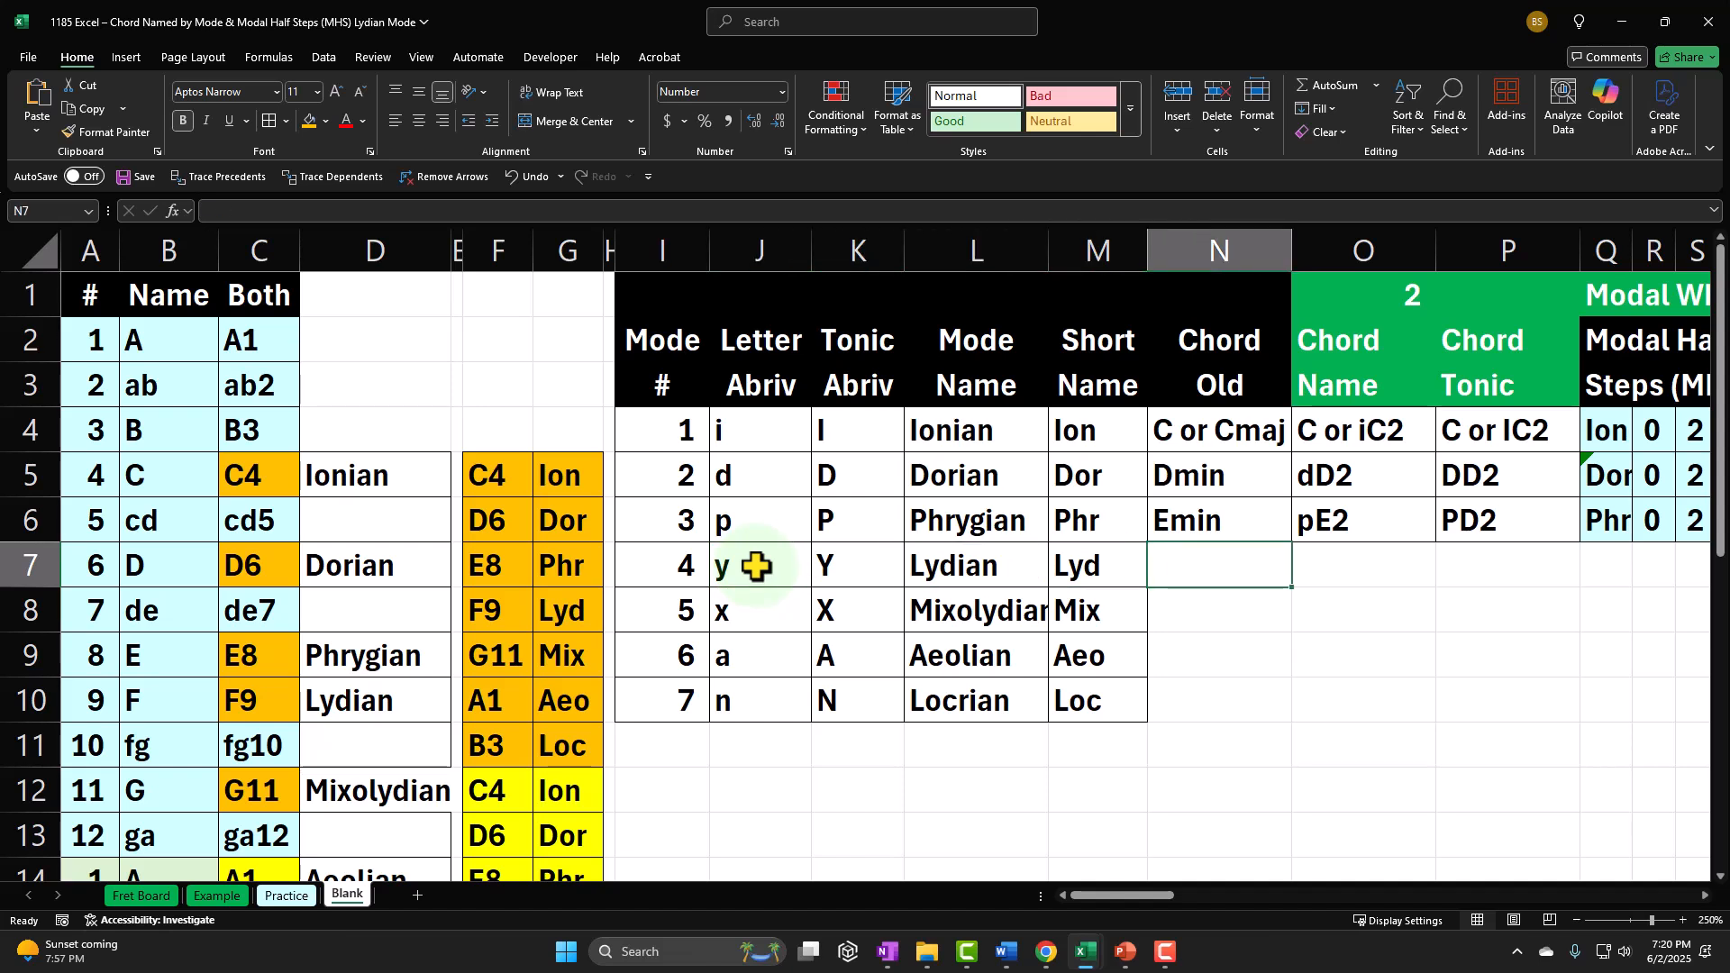
pyautogui.click(582, 620)
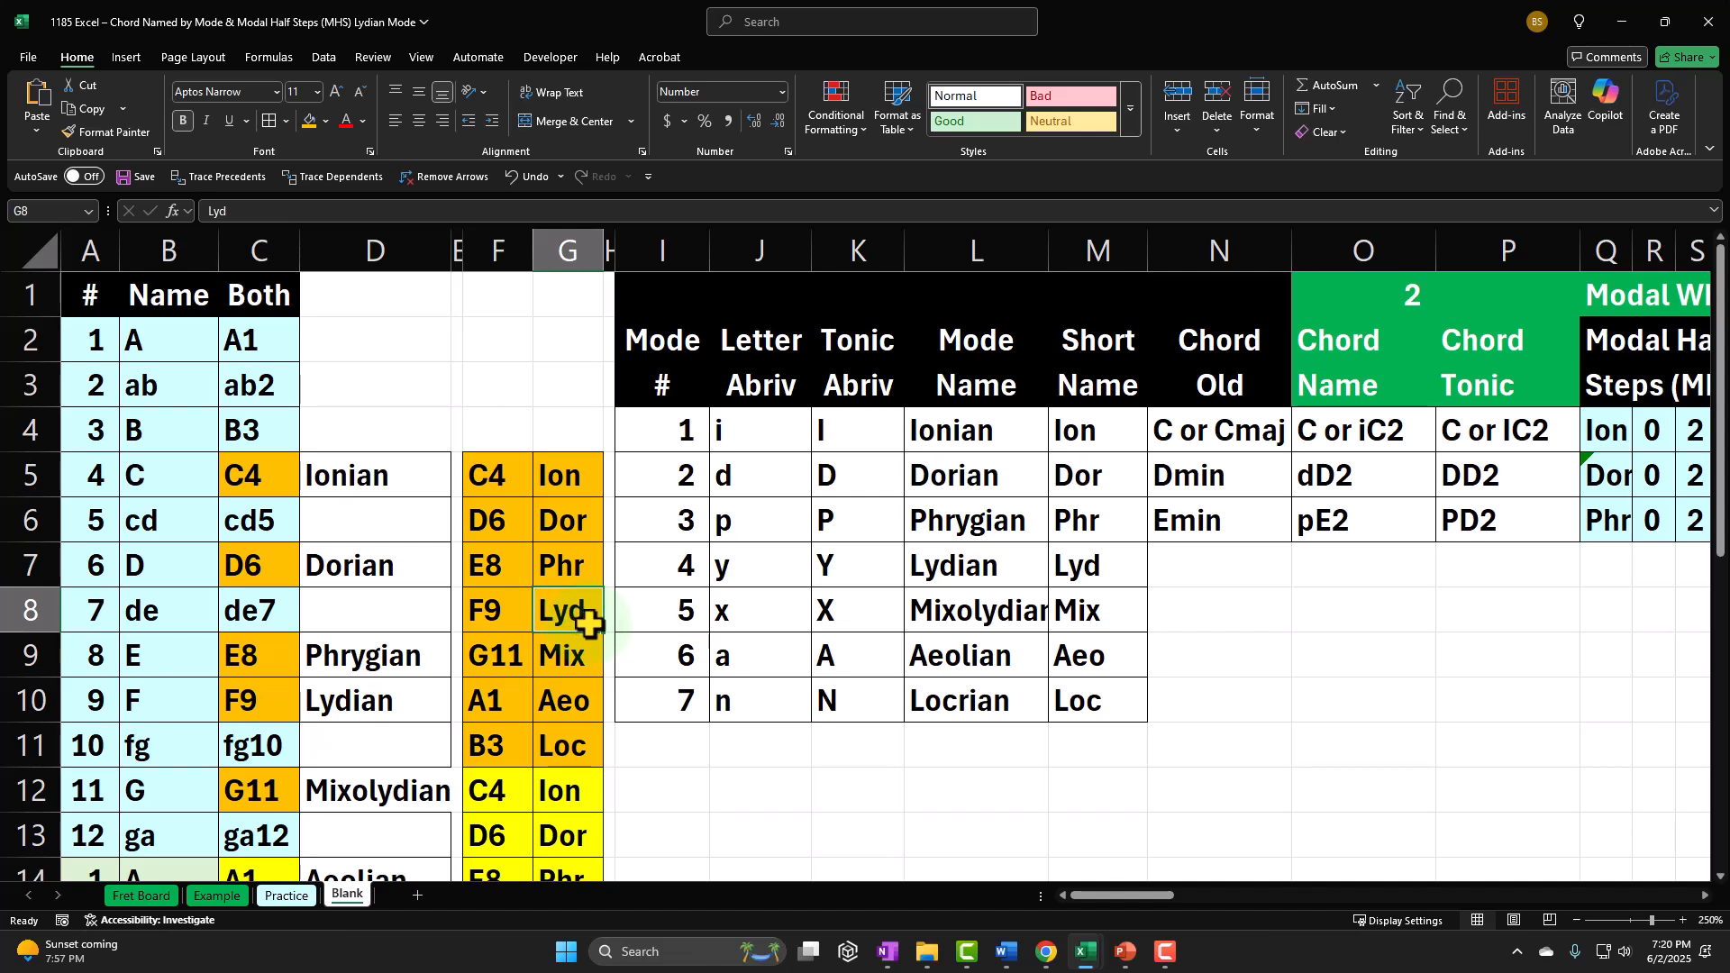
pyautogui.moveTo(514, 613); pyautogui.dragTo(540, 615)
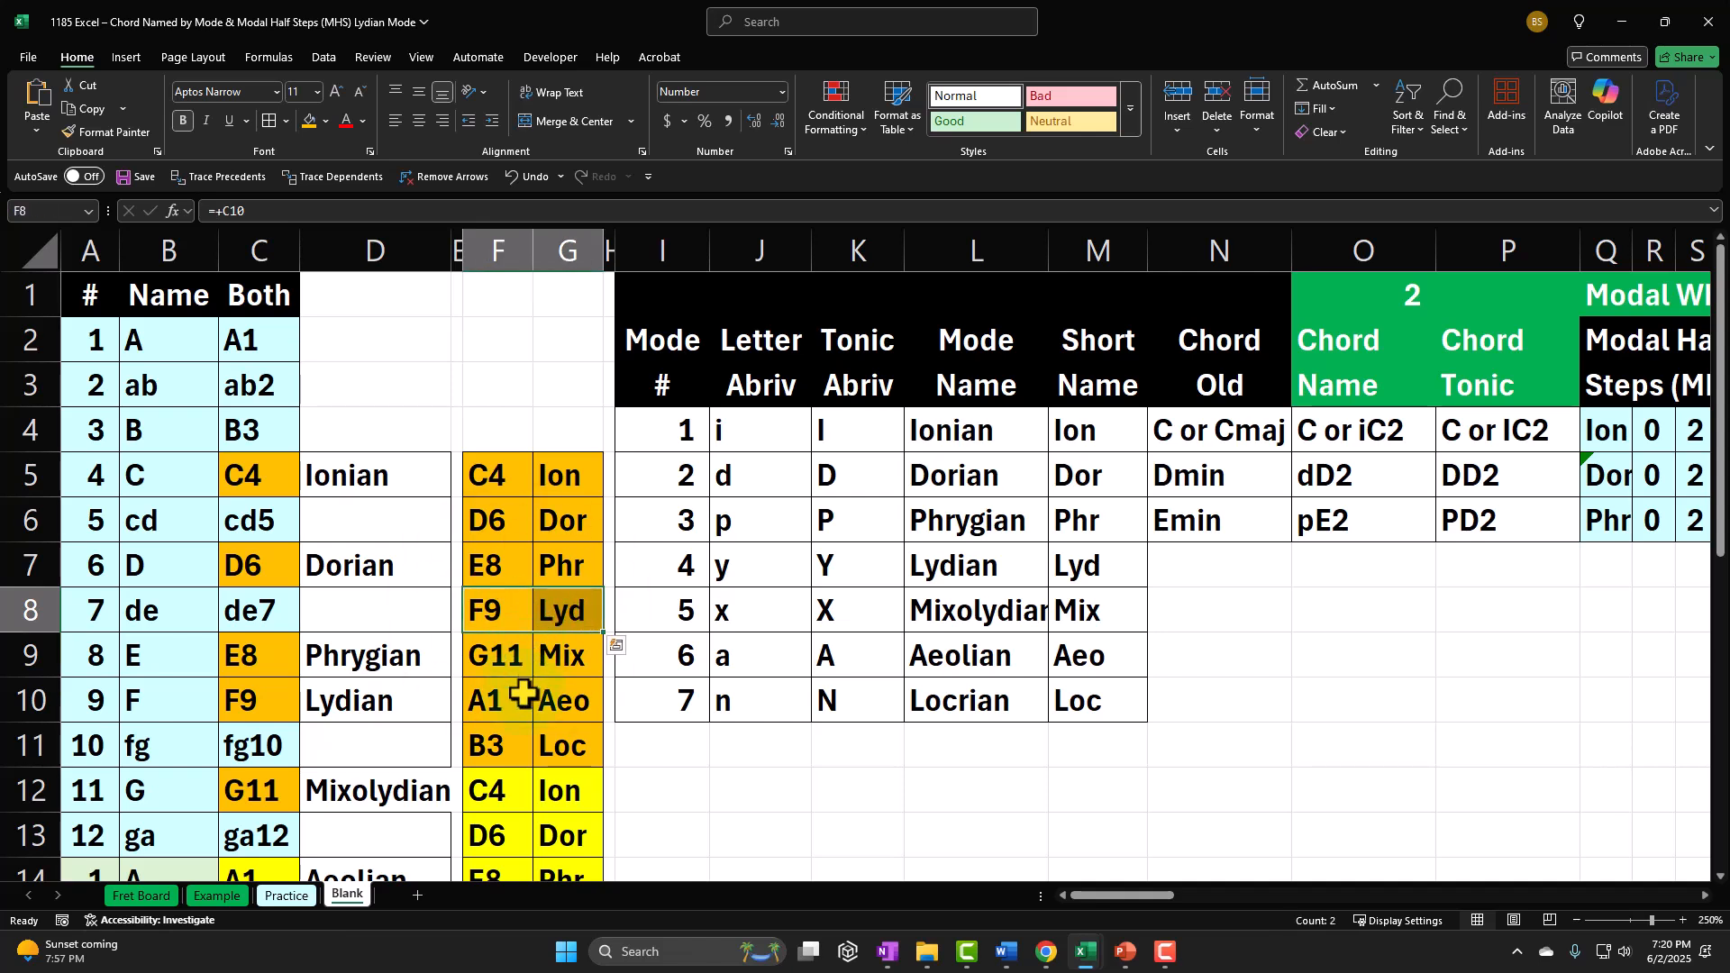
pyautogui.moveTo(514, 702); pyautogui.dragTo(560, 703)
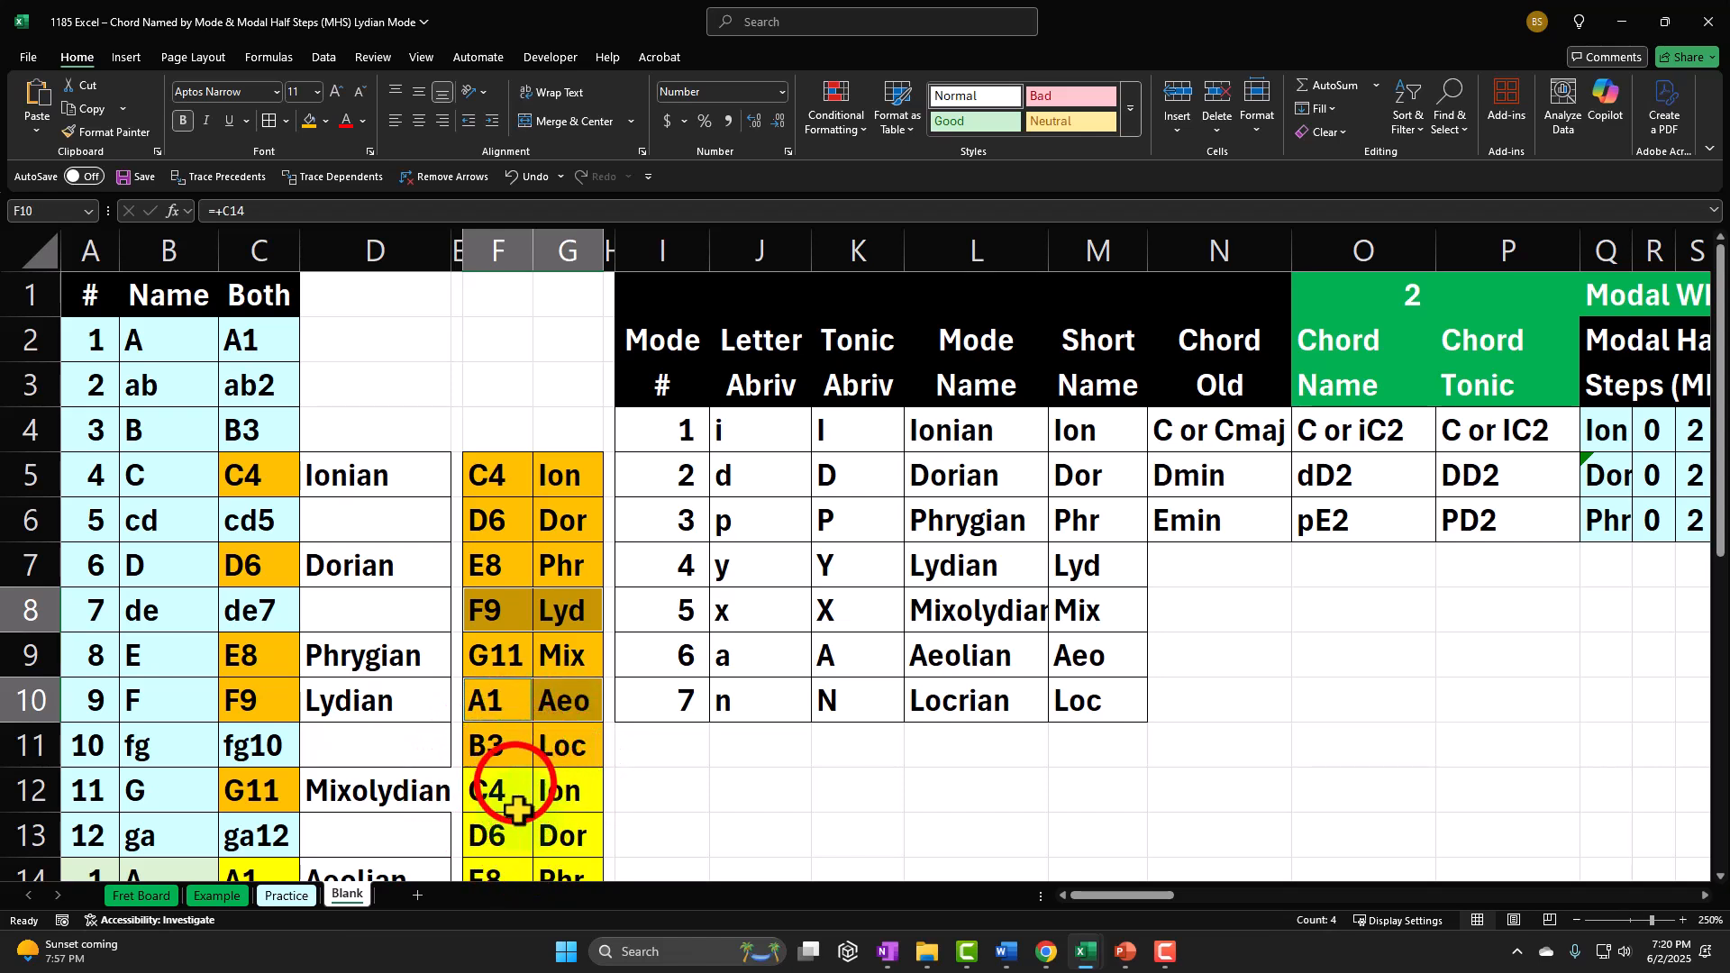
pyautogui.moveTo(515, 786); pyautogui.dragTo(543, 795)
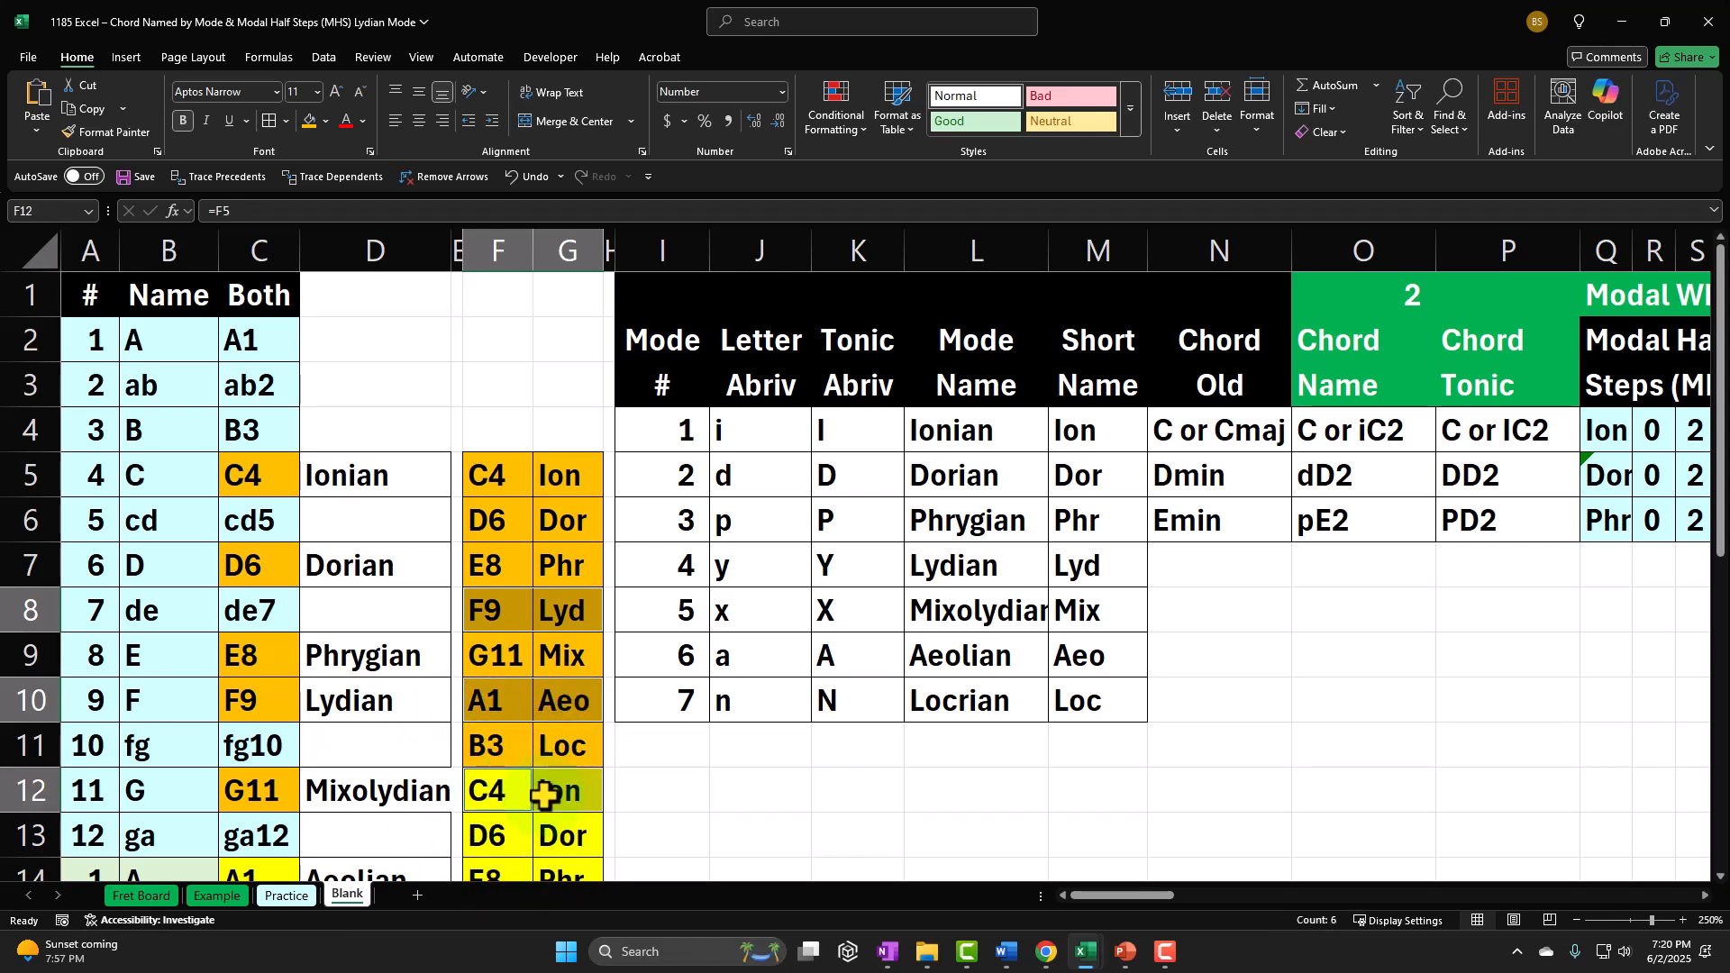
# Step: Enter Fmaj as the old chord name in the Lydian row, cell N7
pyautogui.click(1250, 568)
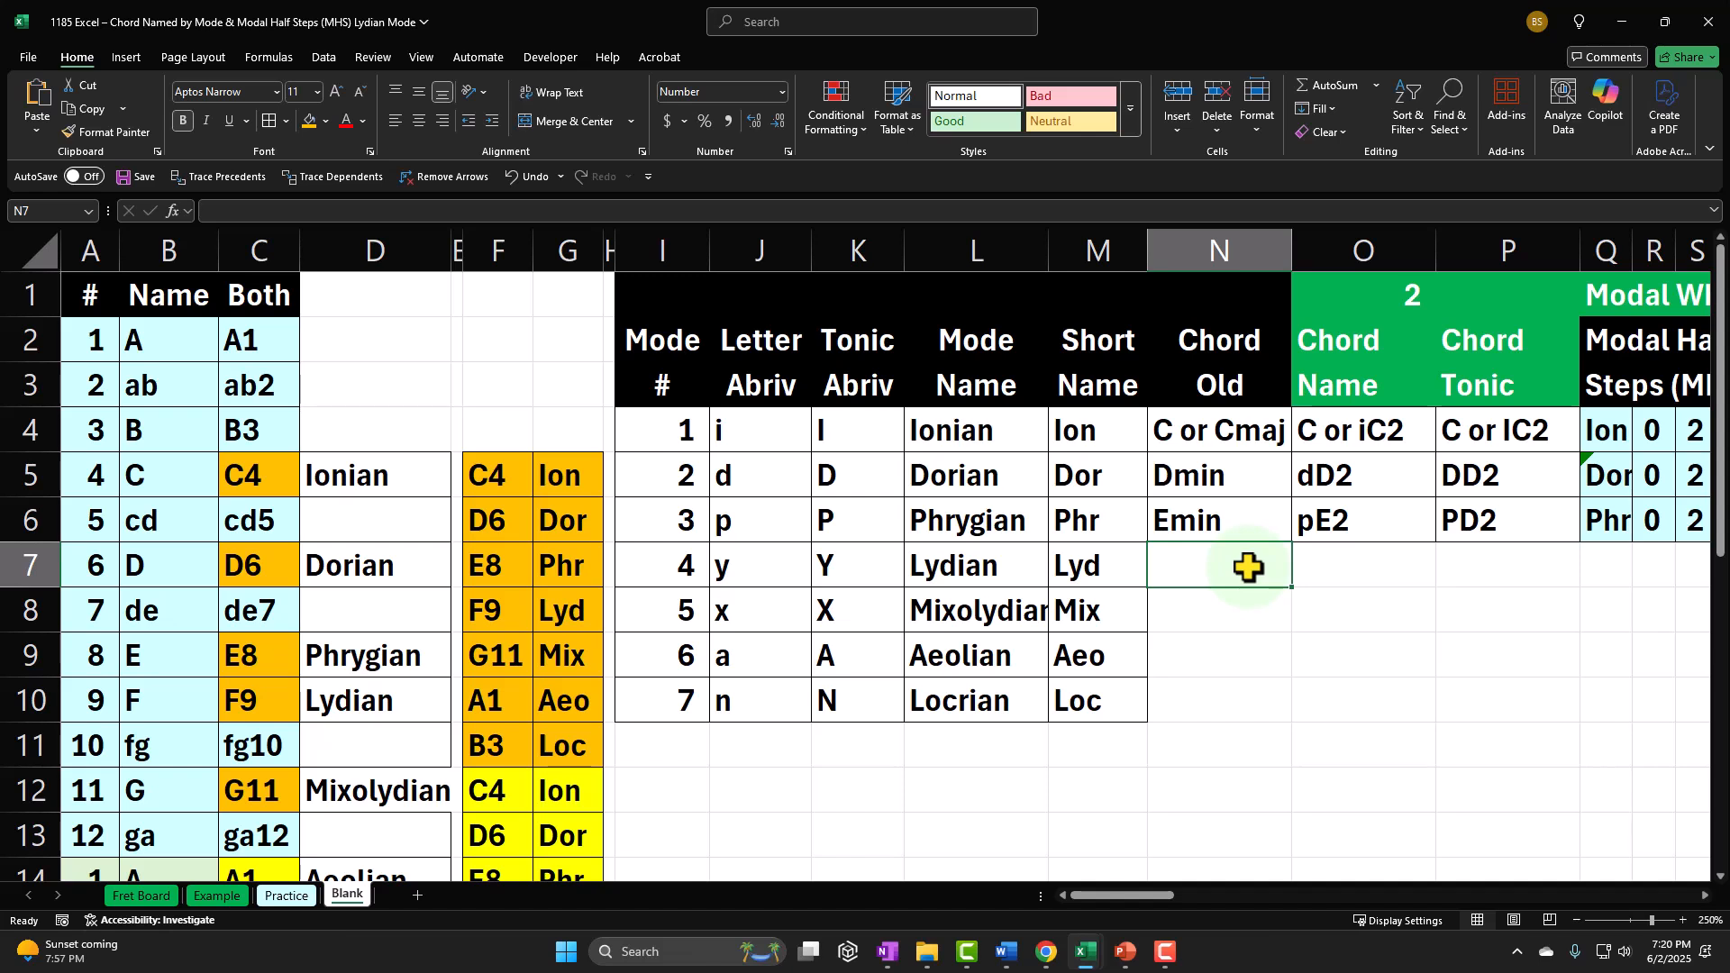
pyautogui.write('Fmaj')
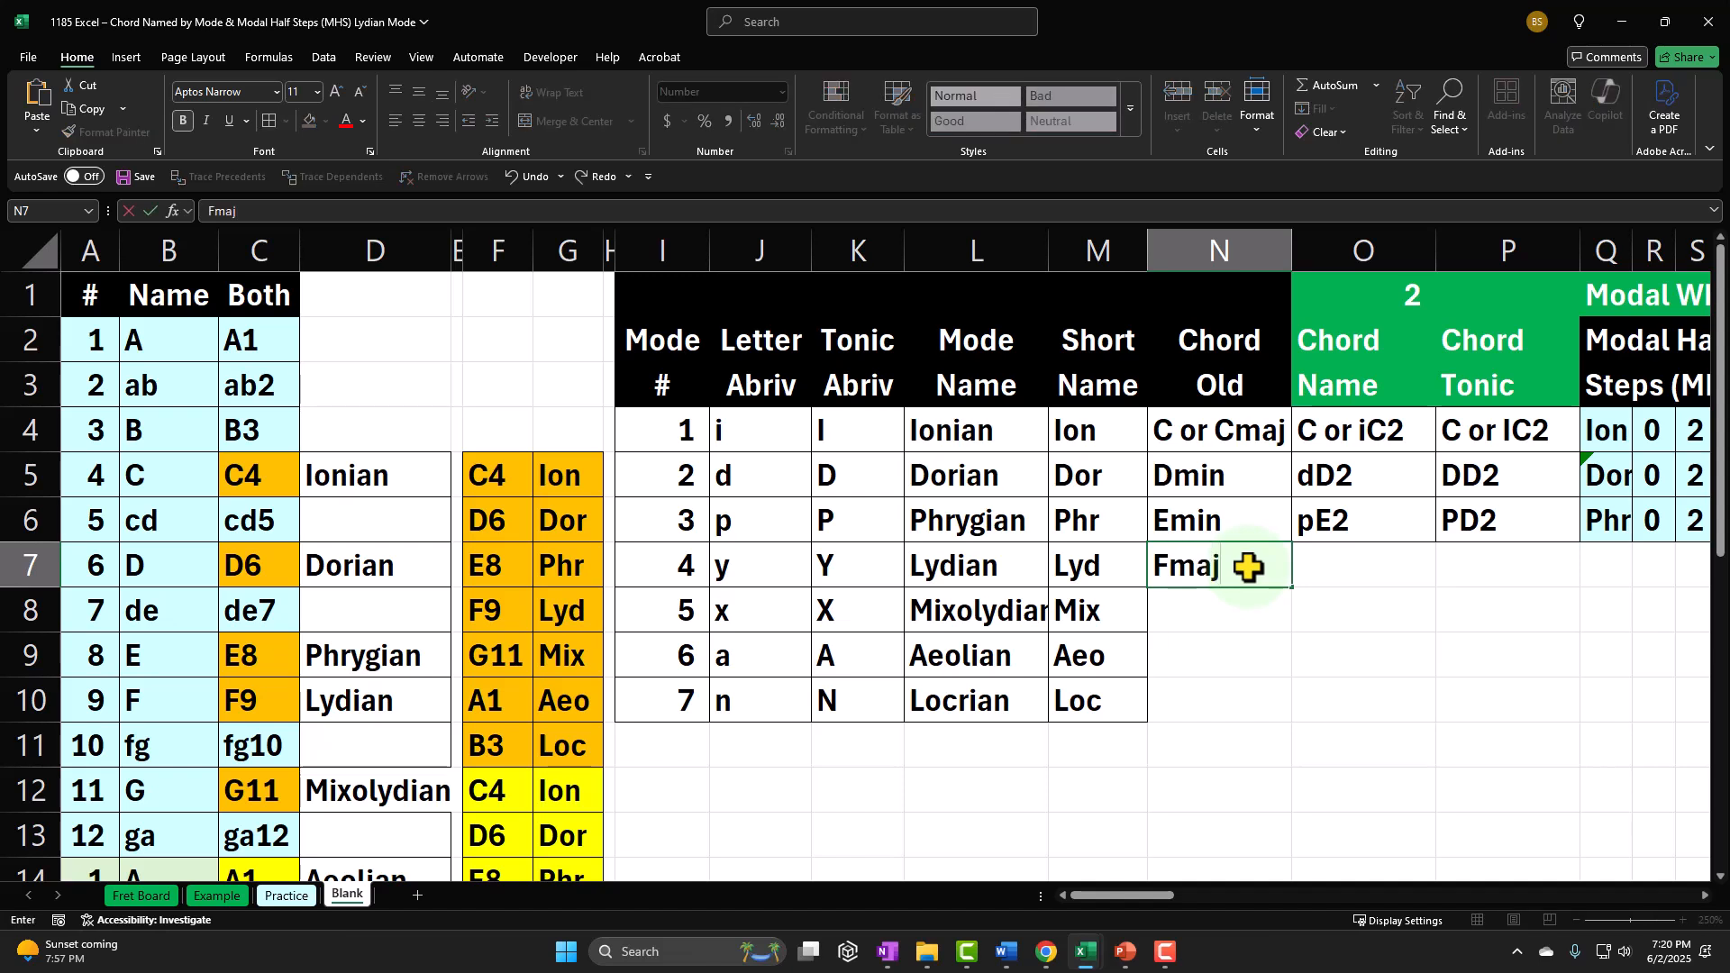
pyautogui.click(1250, 568)
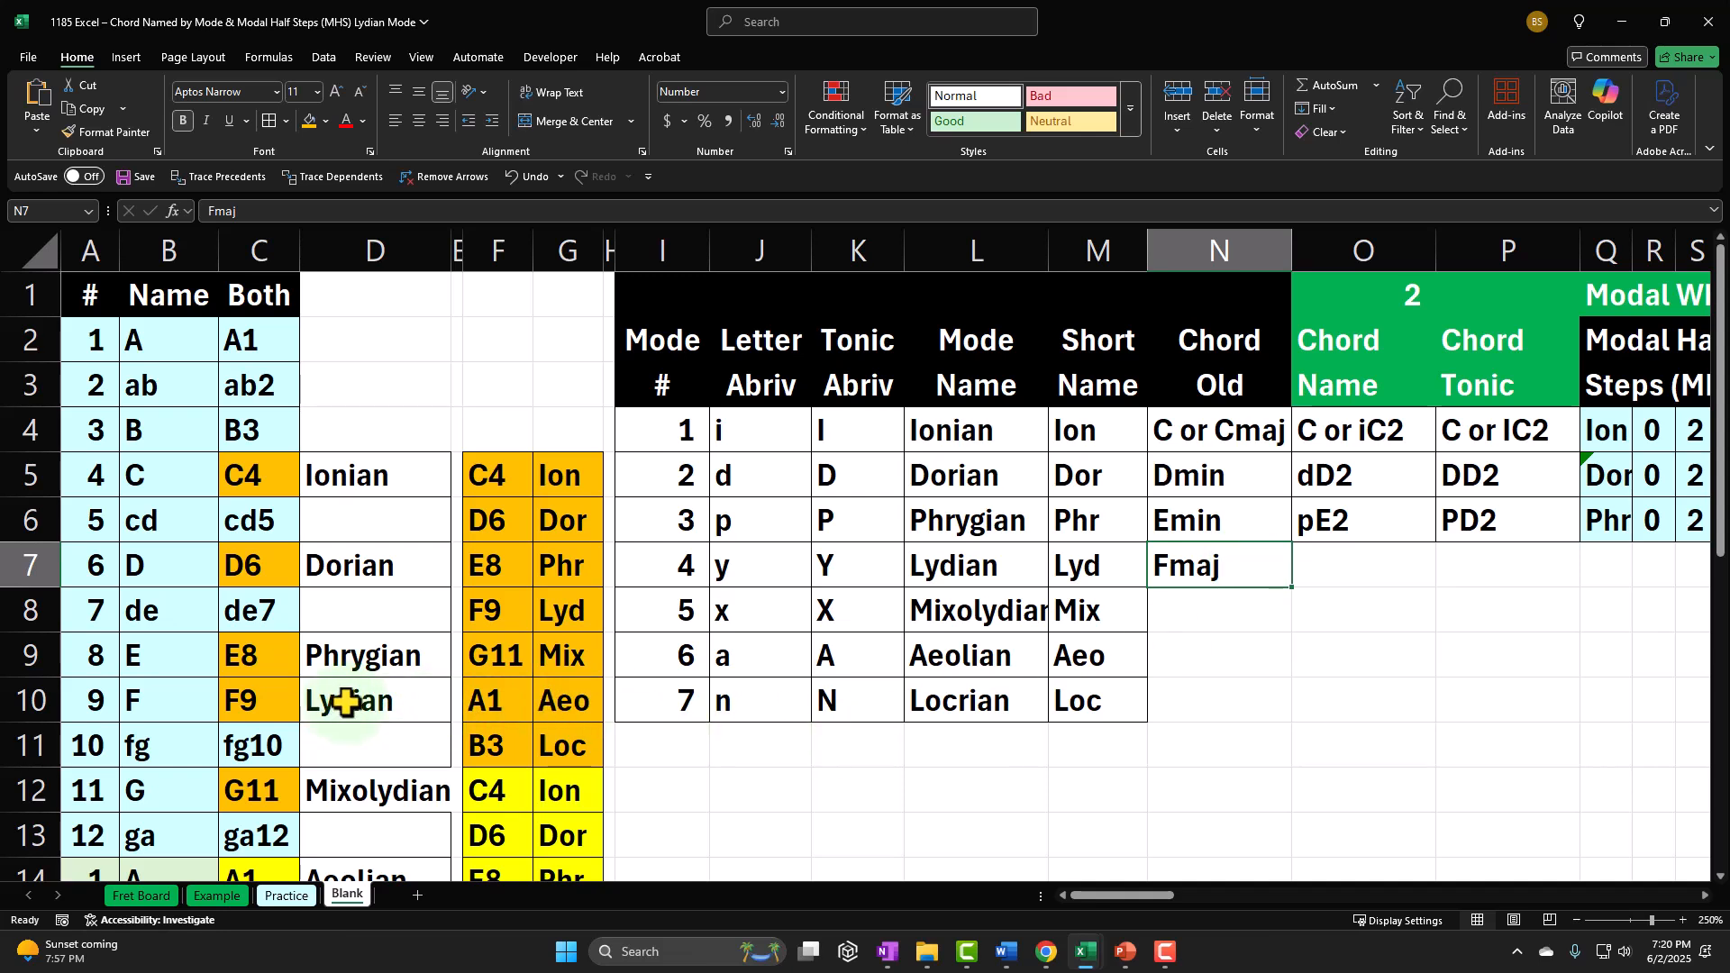
# Step: Compare F9 with A1 in column C, and the Fmaj chord with the Ionian chord's old name
pyautogui.click(248, 699)
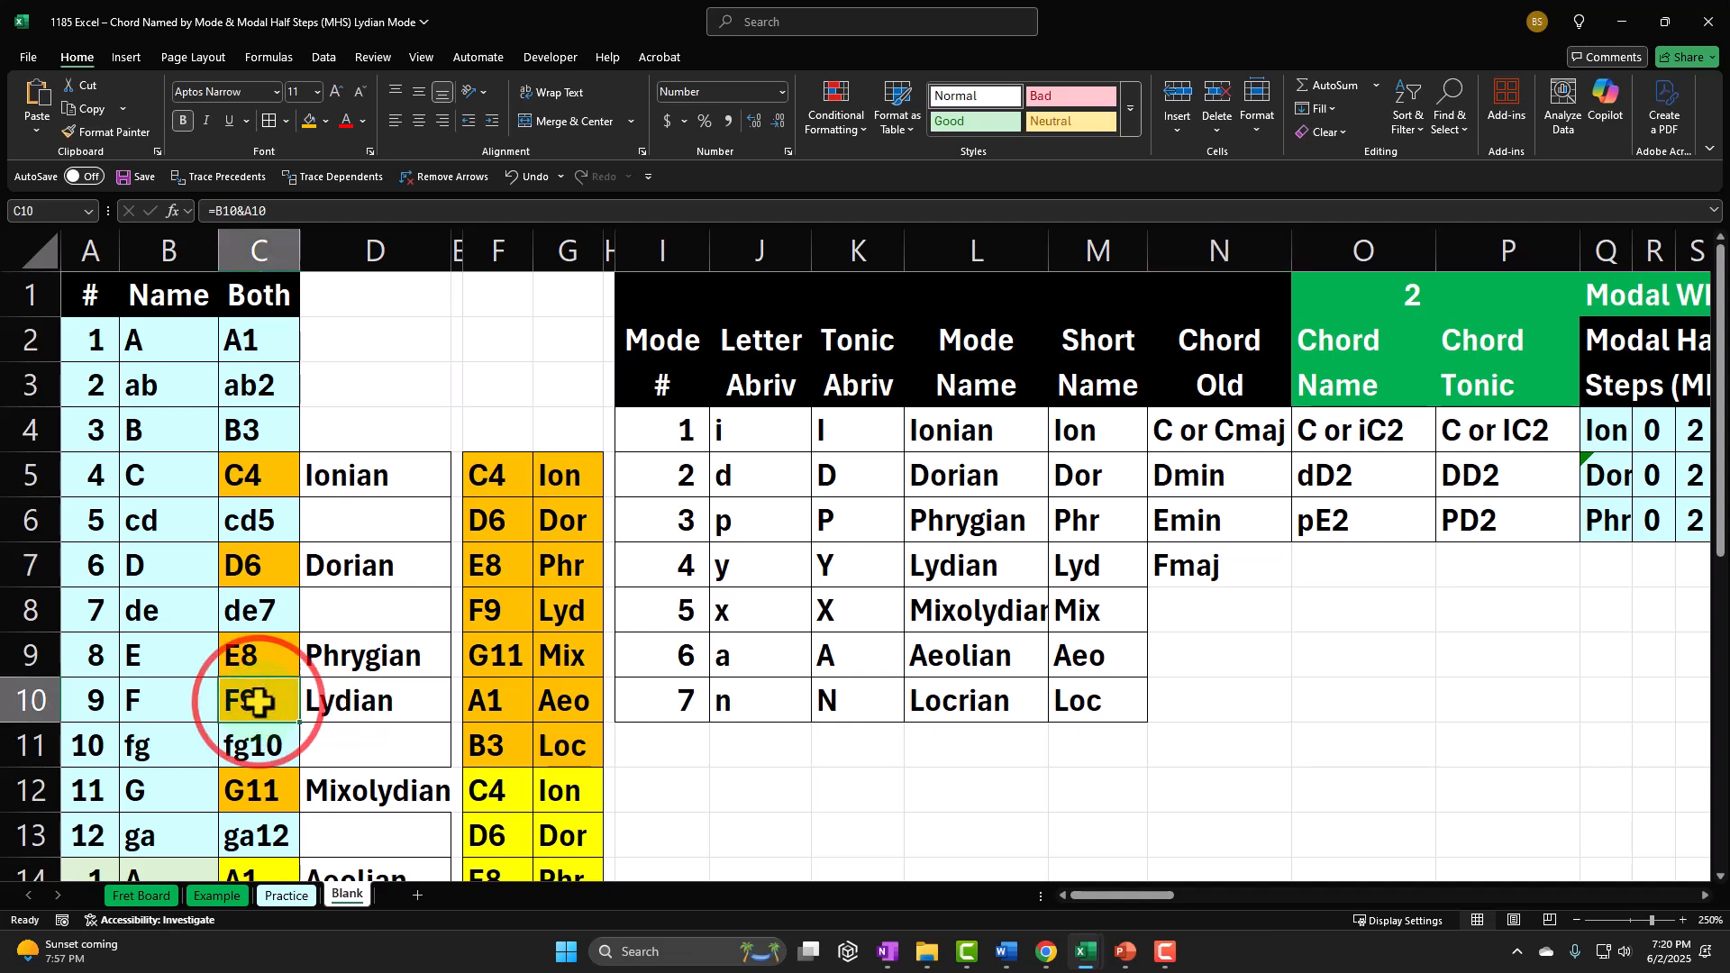
pyautogui.scroll(-1, 256, 708)
pyautogui.keyDown('ctrl'); pyautogui.click(255, 744); pyautogui.keyUp('ctrl')
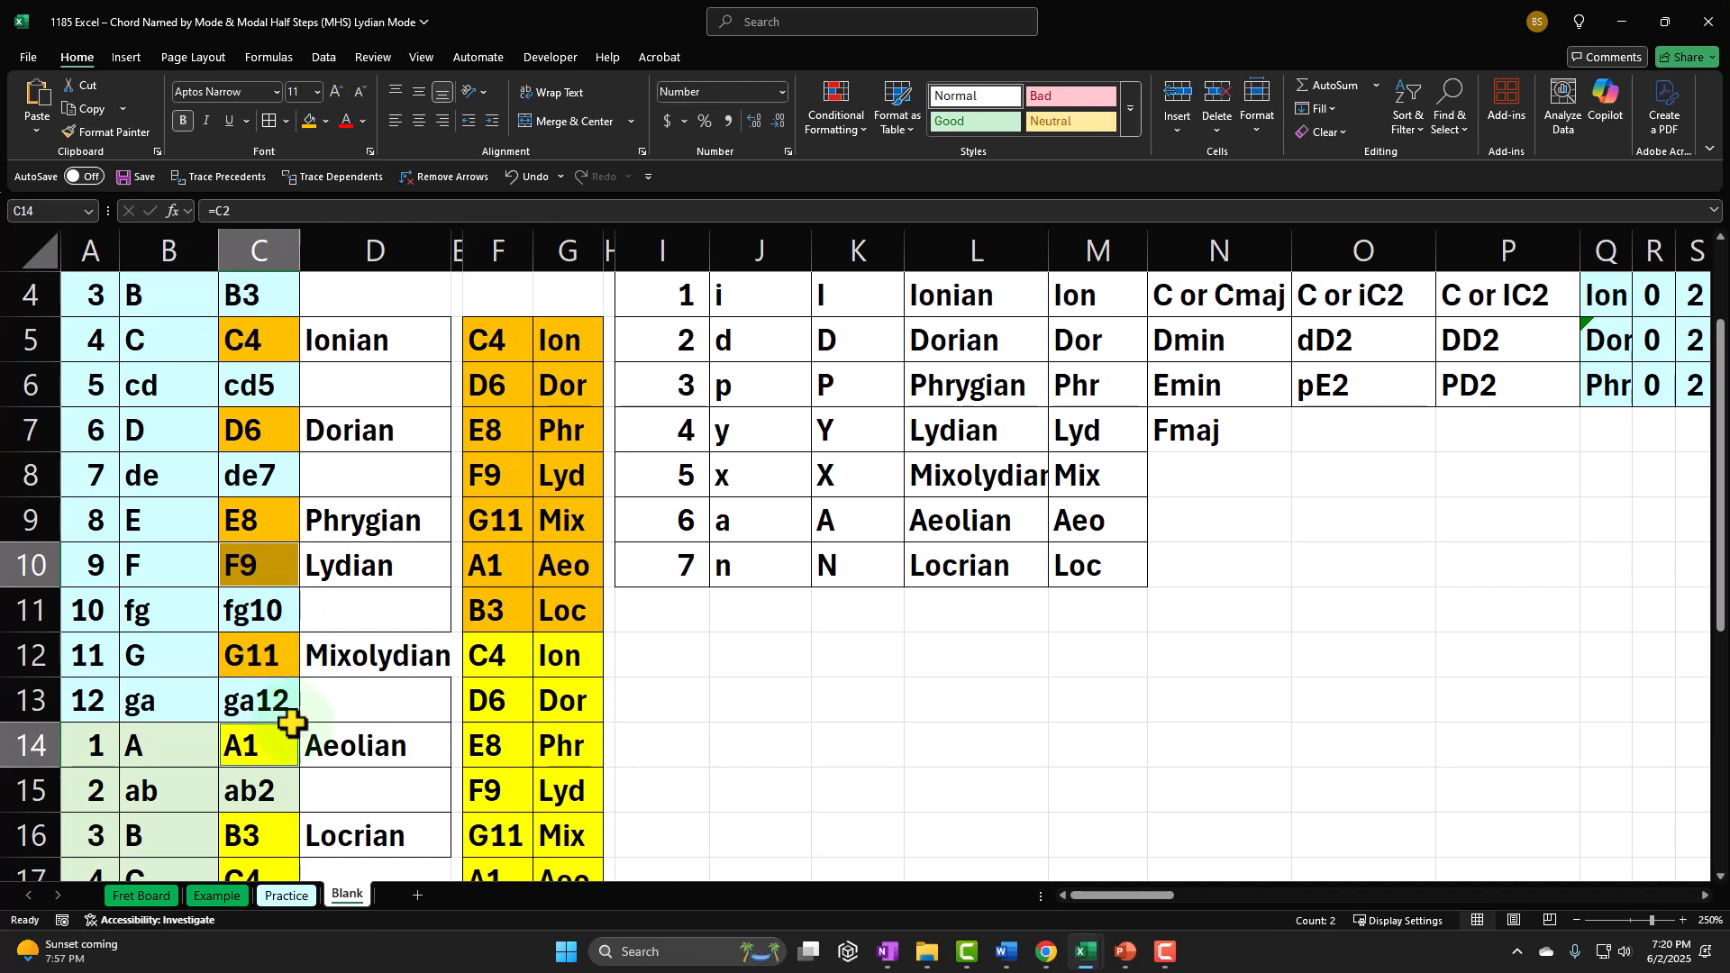
pyautogui.scroll(1, 273, 709)
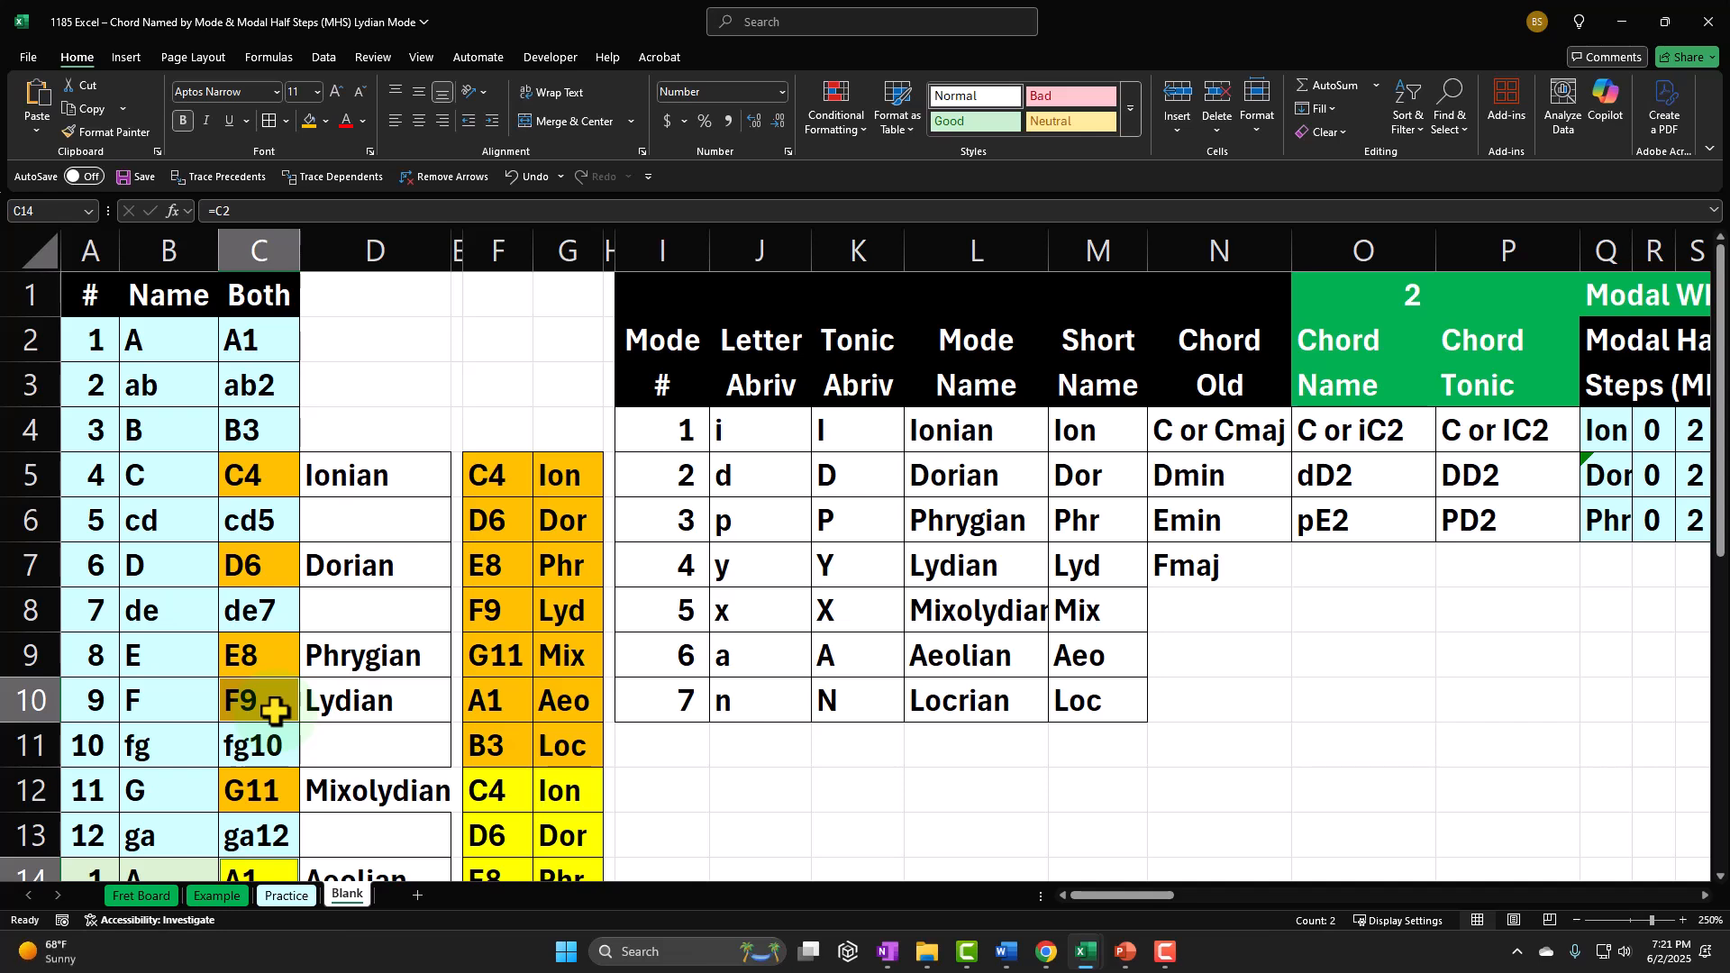
pyautogui.click(1242, 556)
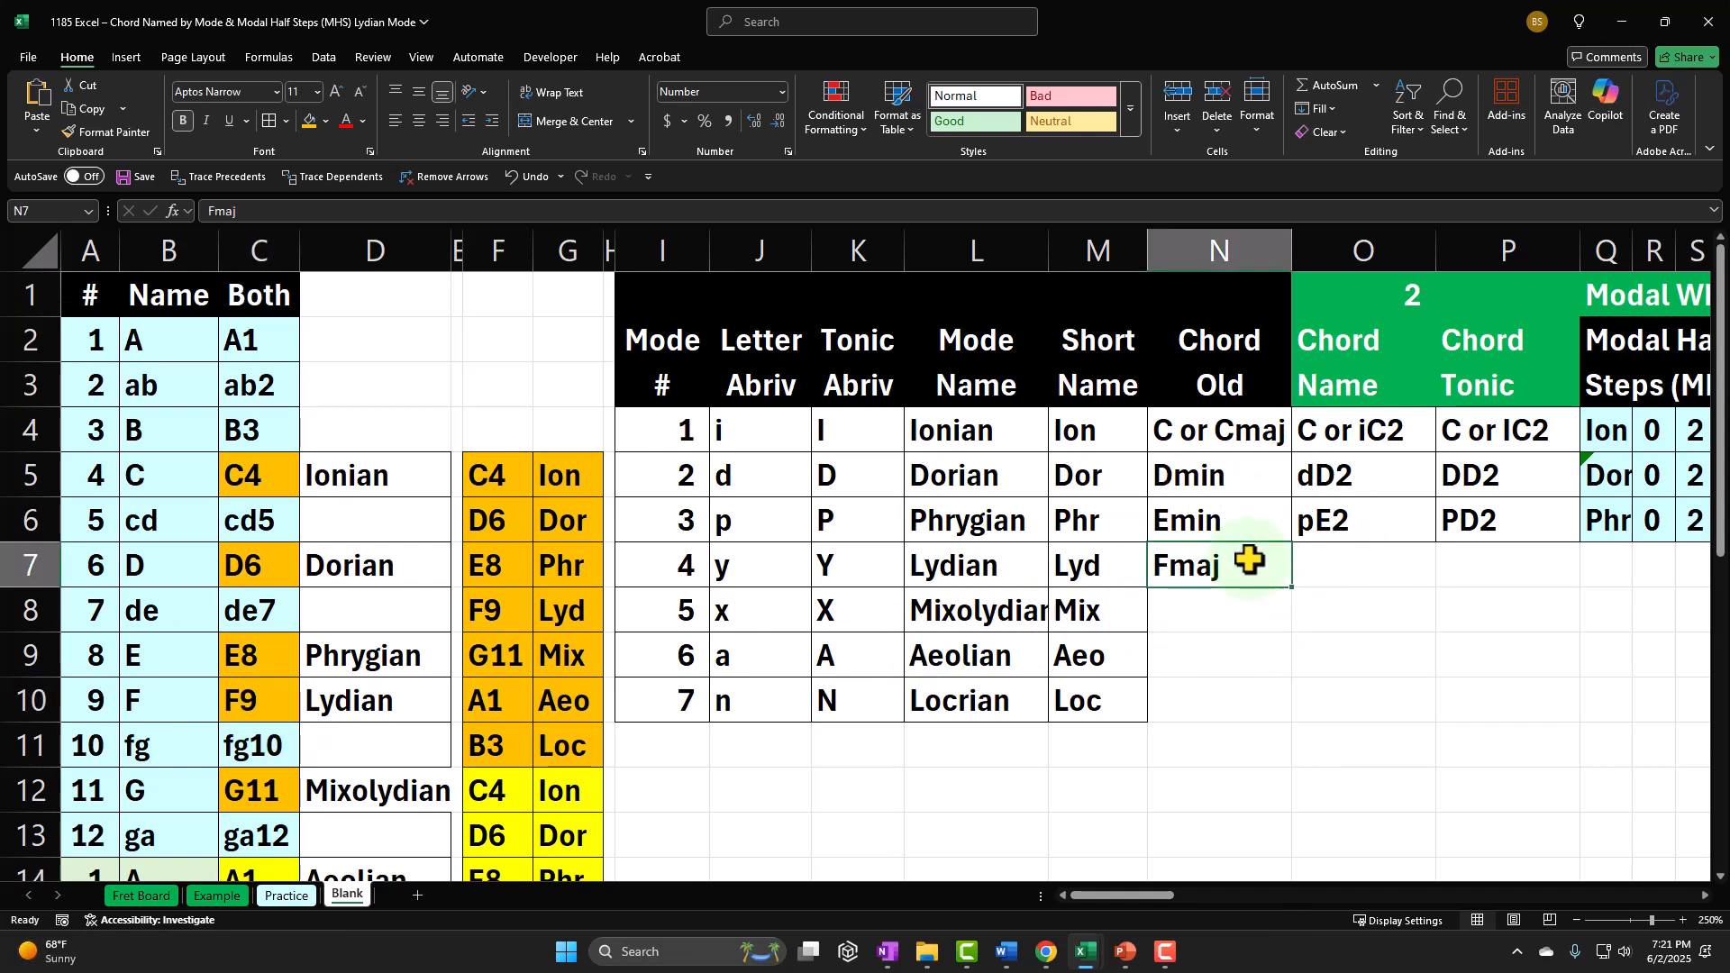
pyautogui.click(1221, 435)
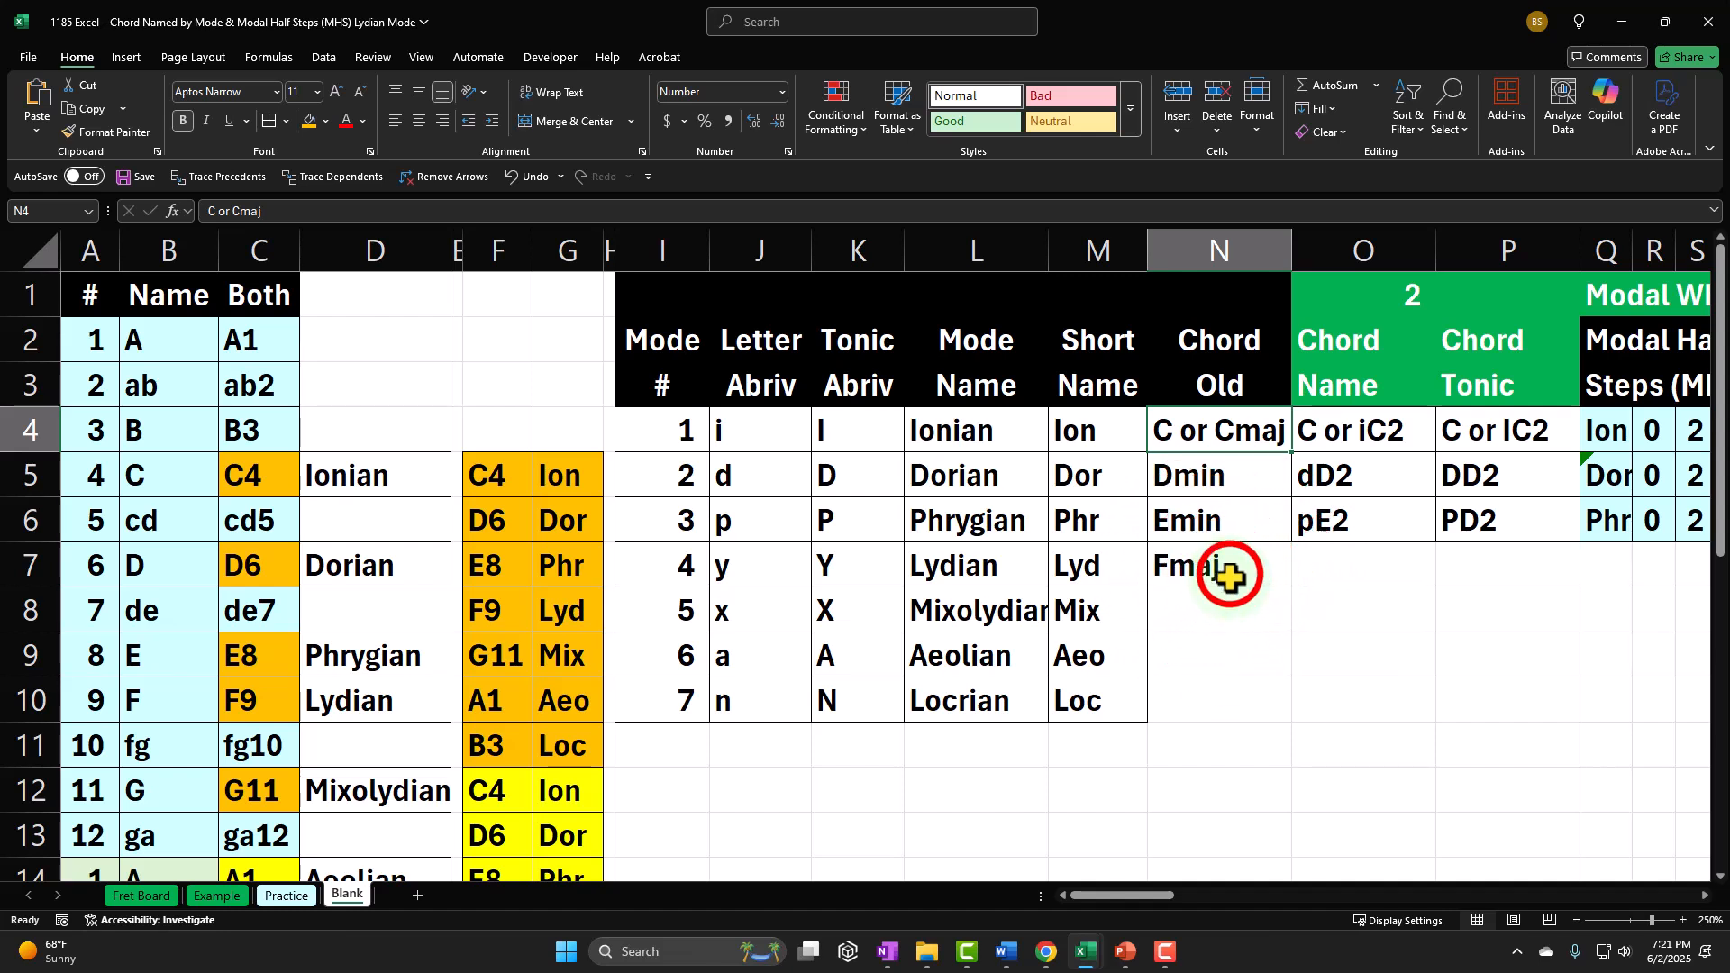
pyautogui.click(1229, 568)
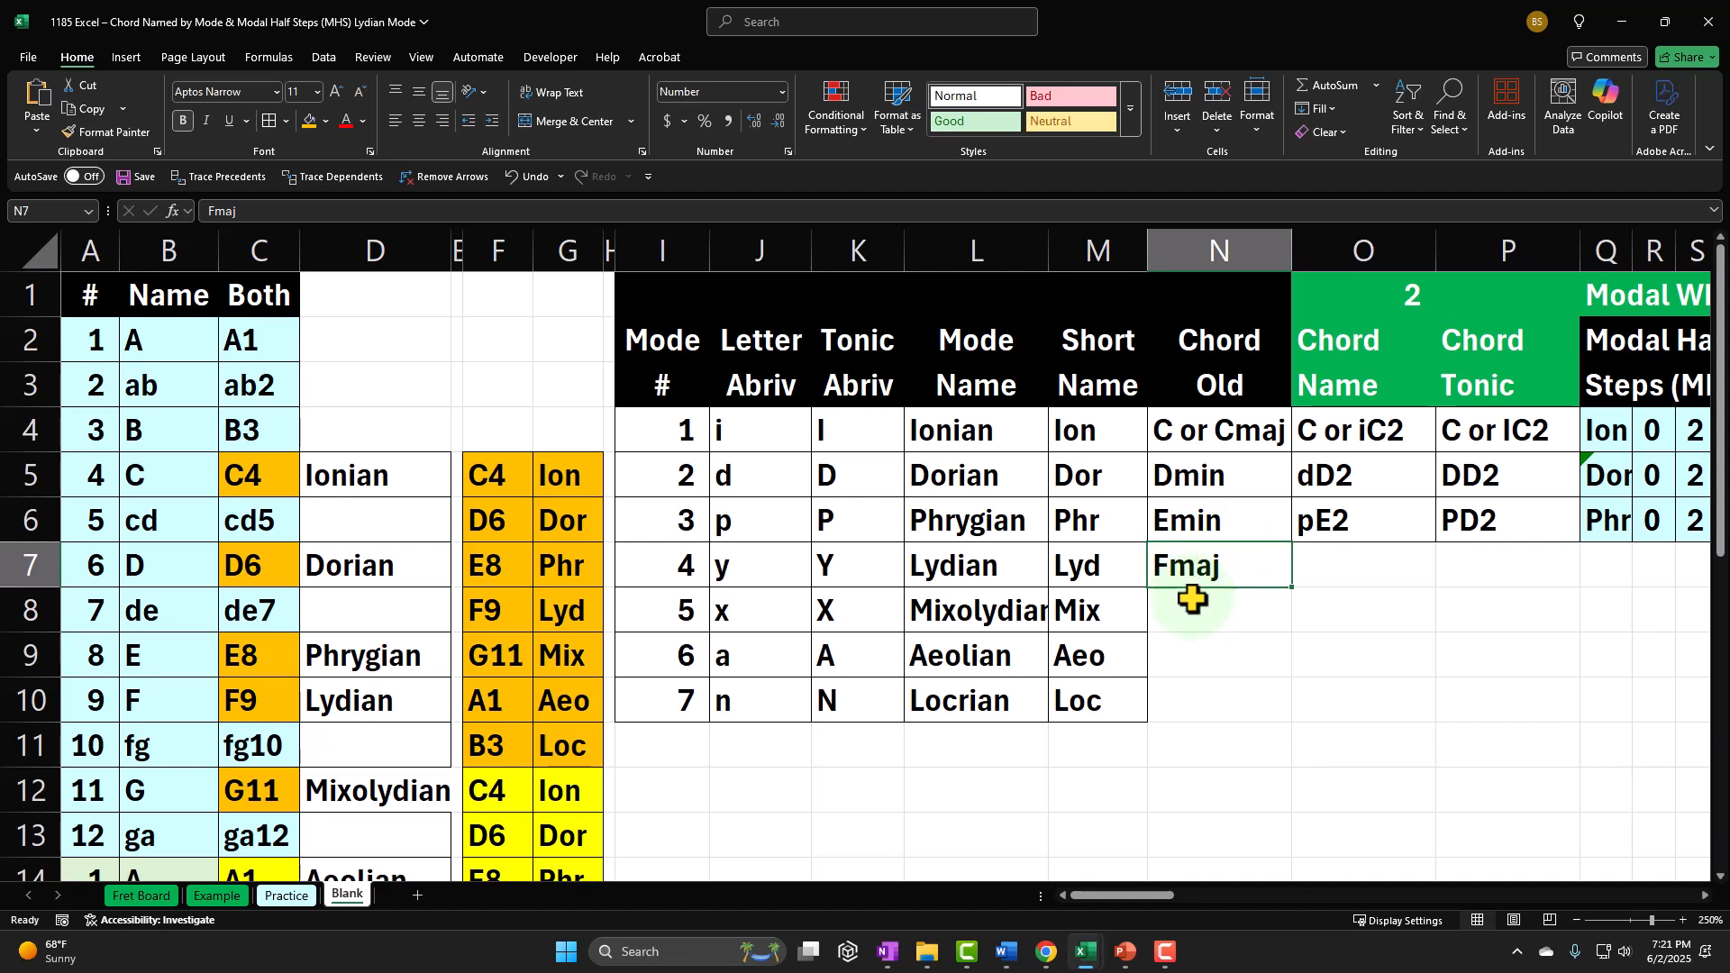
# Step: Enter yF2 as the Lydian chord name in cell O7
pyautogui.click(1328, 554)
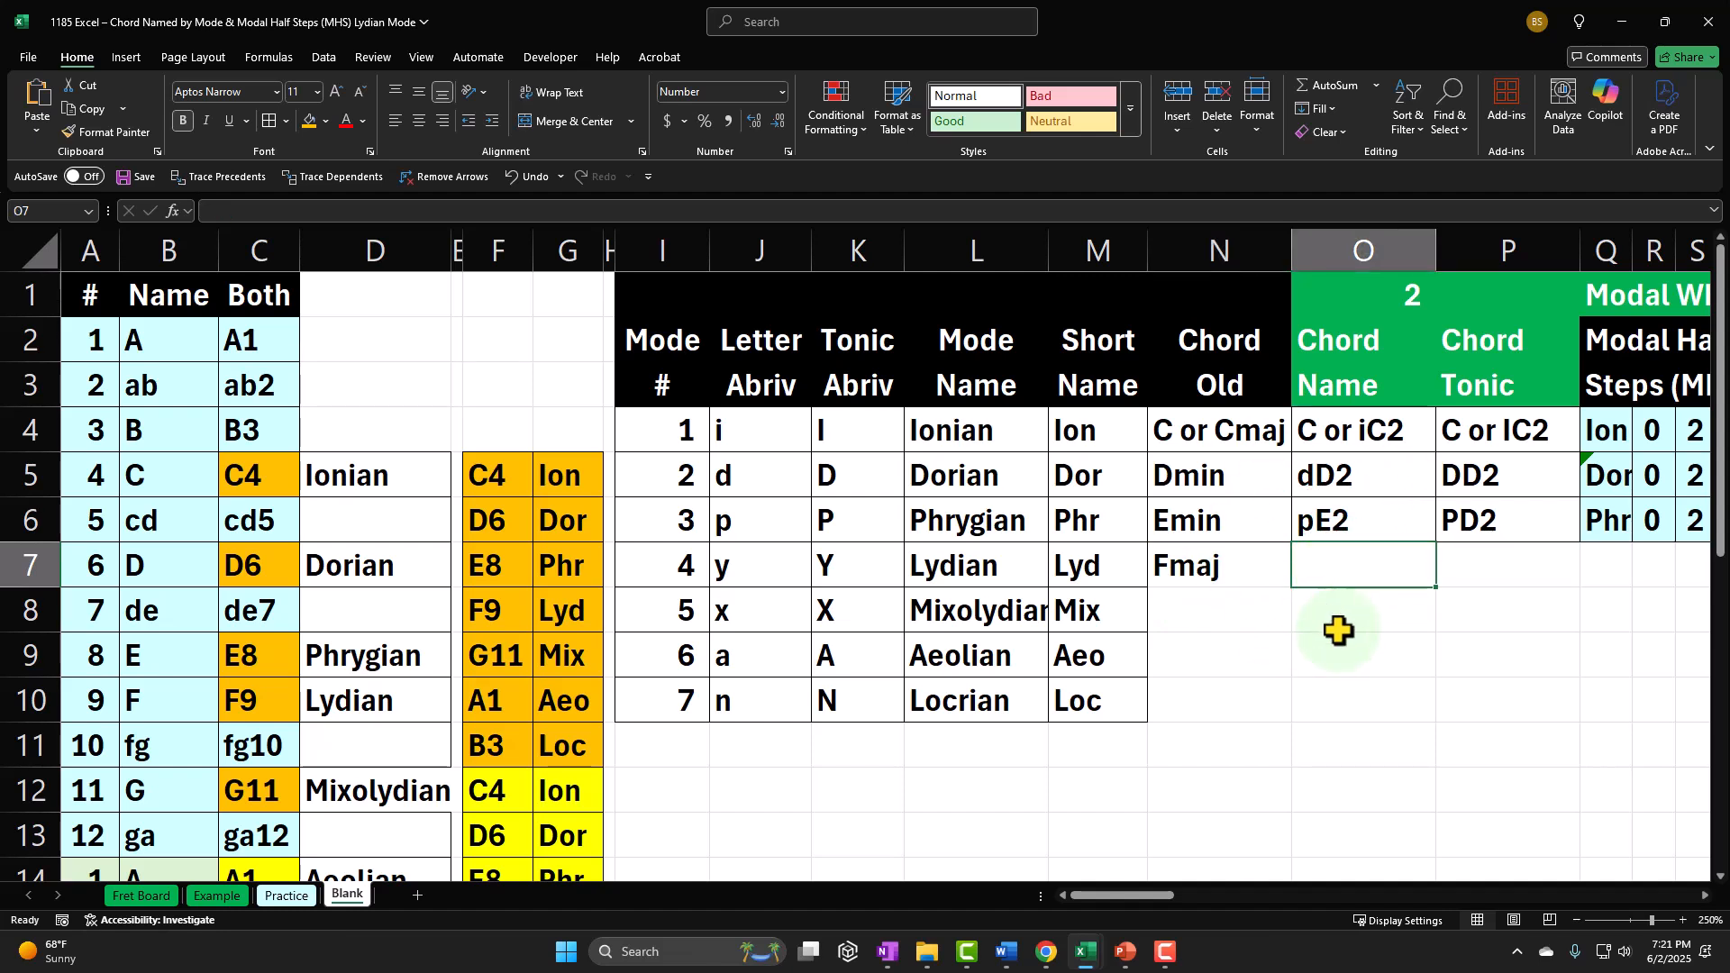
pyautogui.write('yF2')
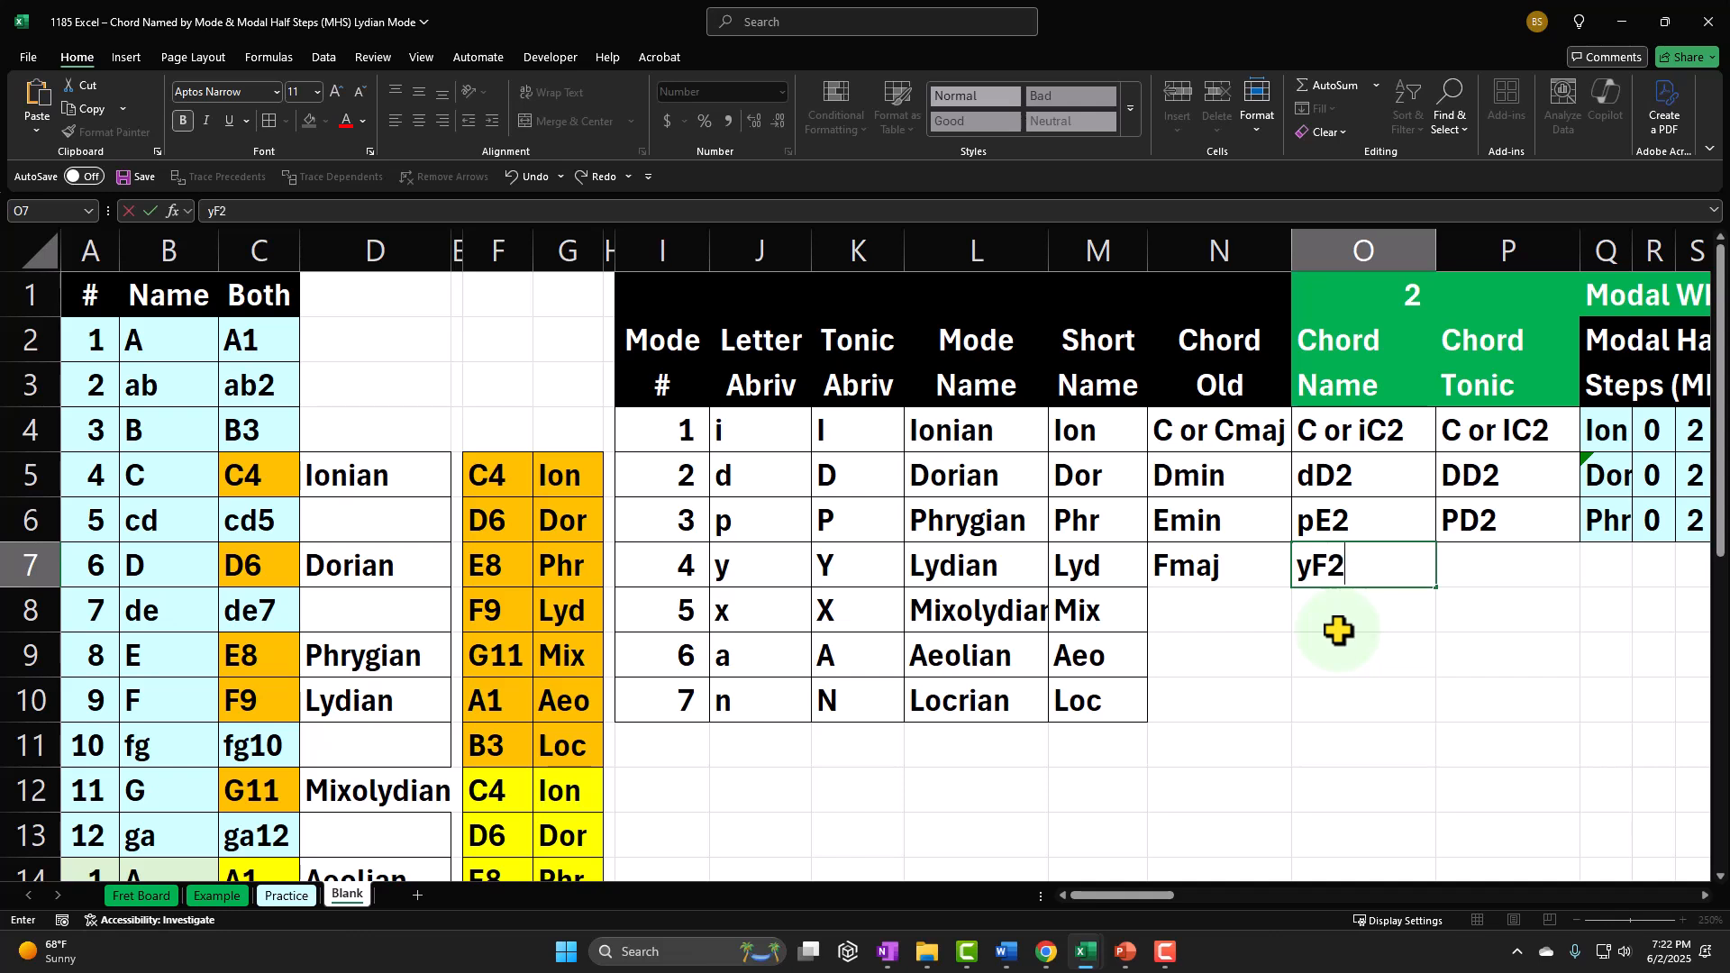
pyautogui.press('Return')
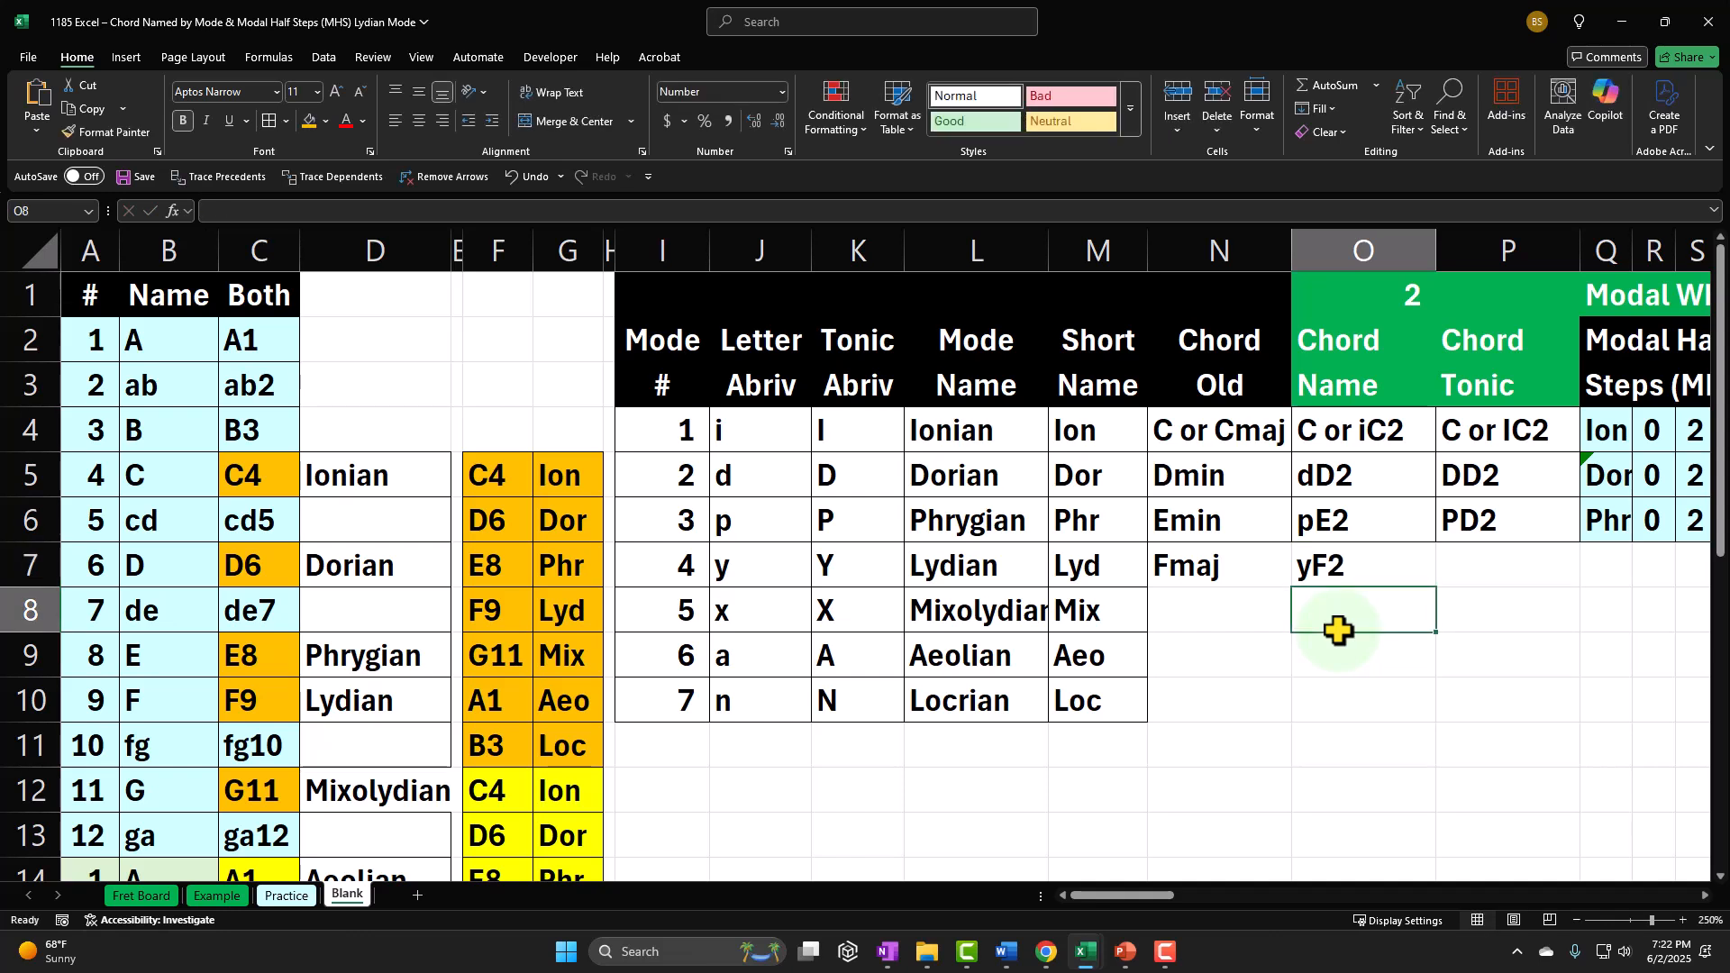
# Step: Review the yF2 chord name against the F9 Lyd entry and the Lydian mode number
pyautogui.click(1328, 566)
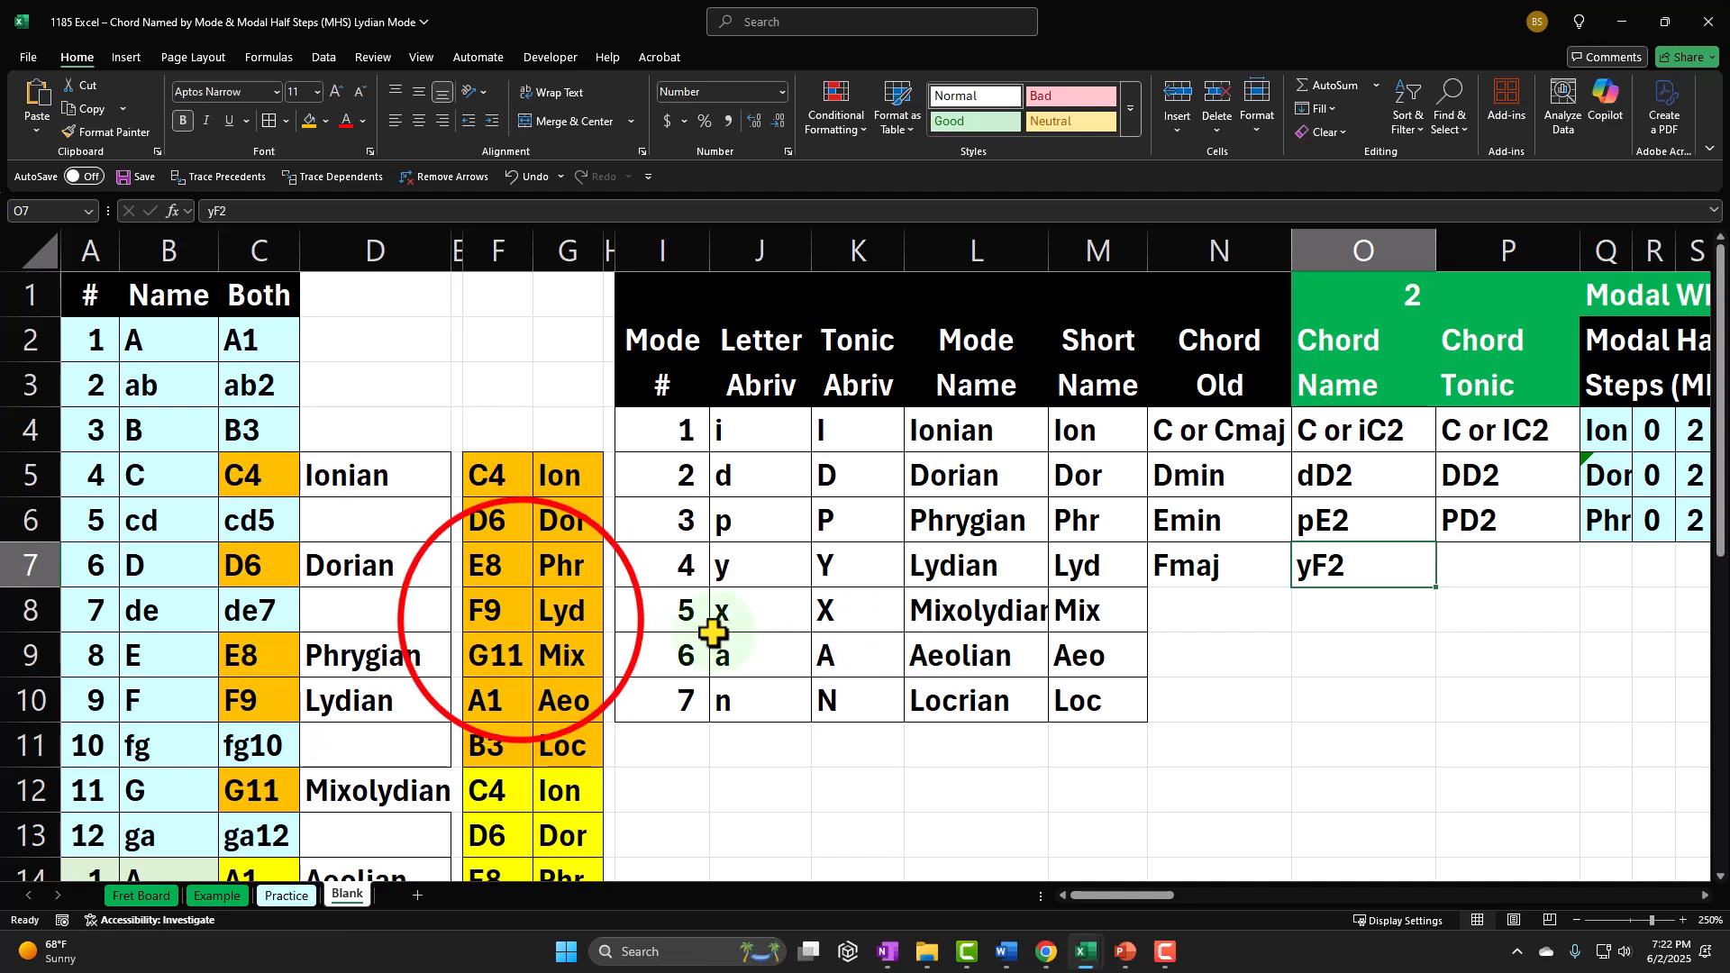
pyautogui.moveTo(490, 611); pyautogui.dragTo(548, 619)
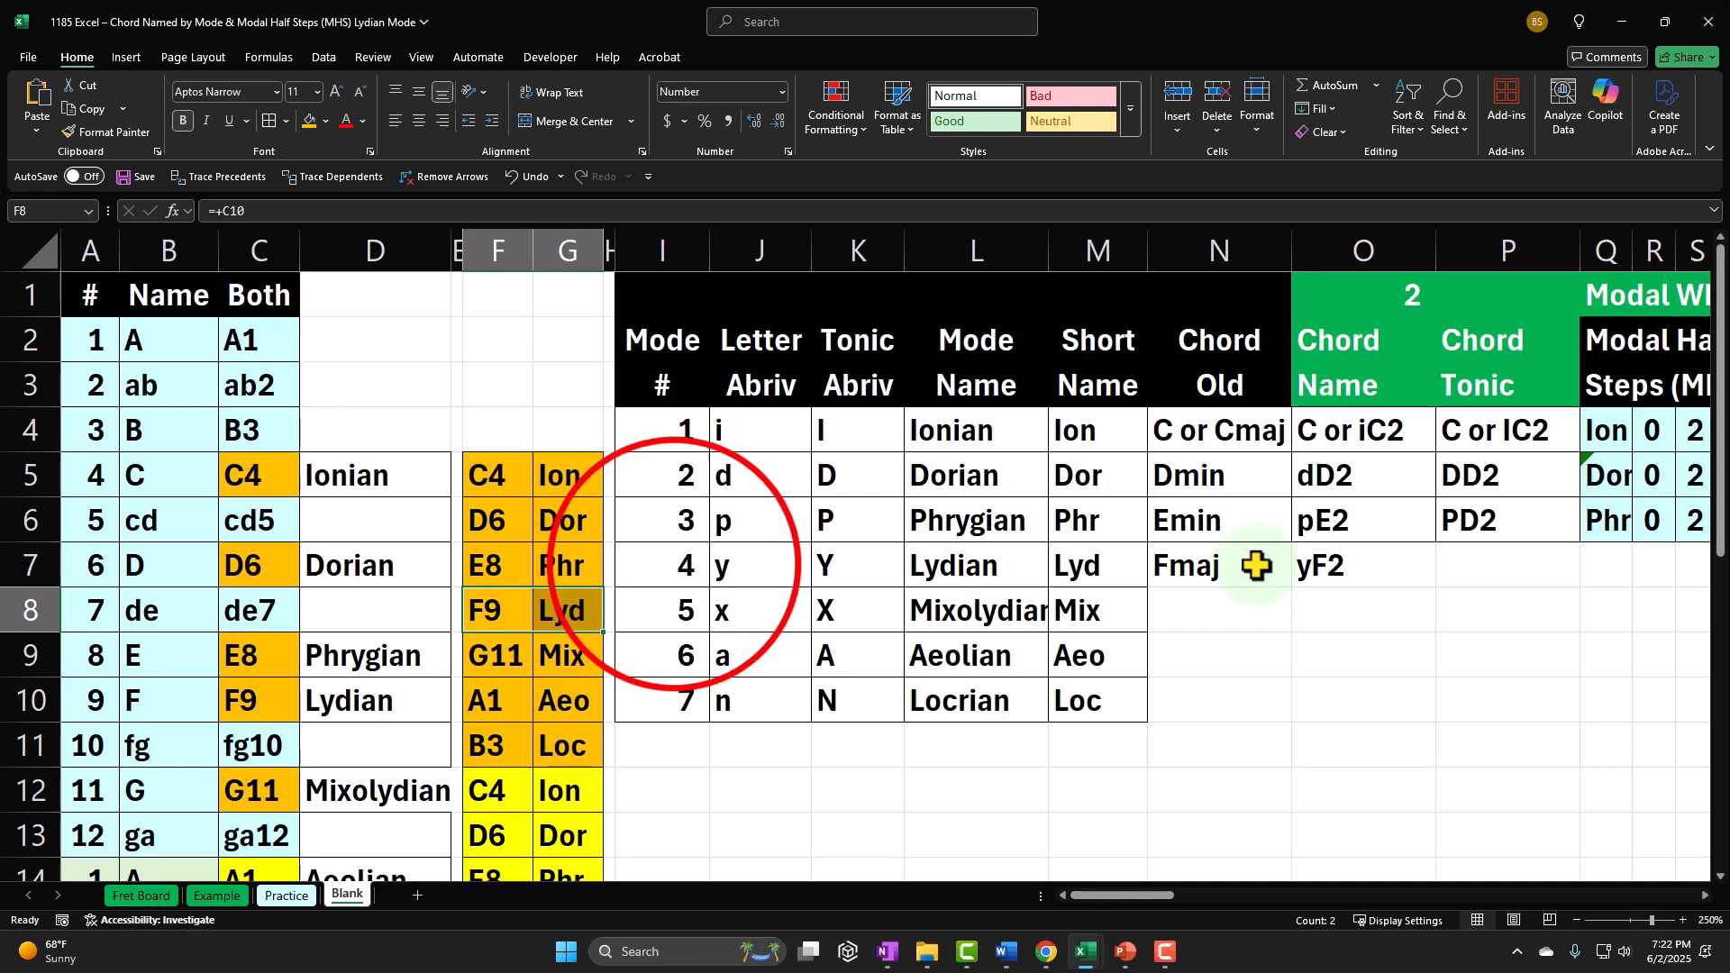
pyautogui.click(674, 565)
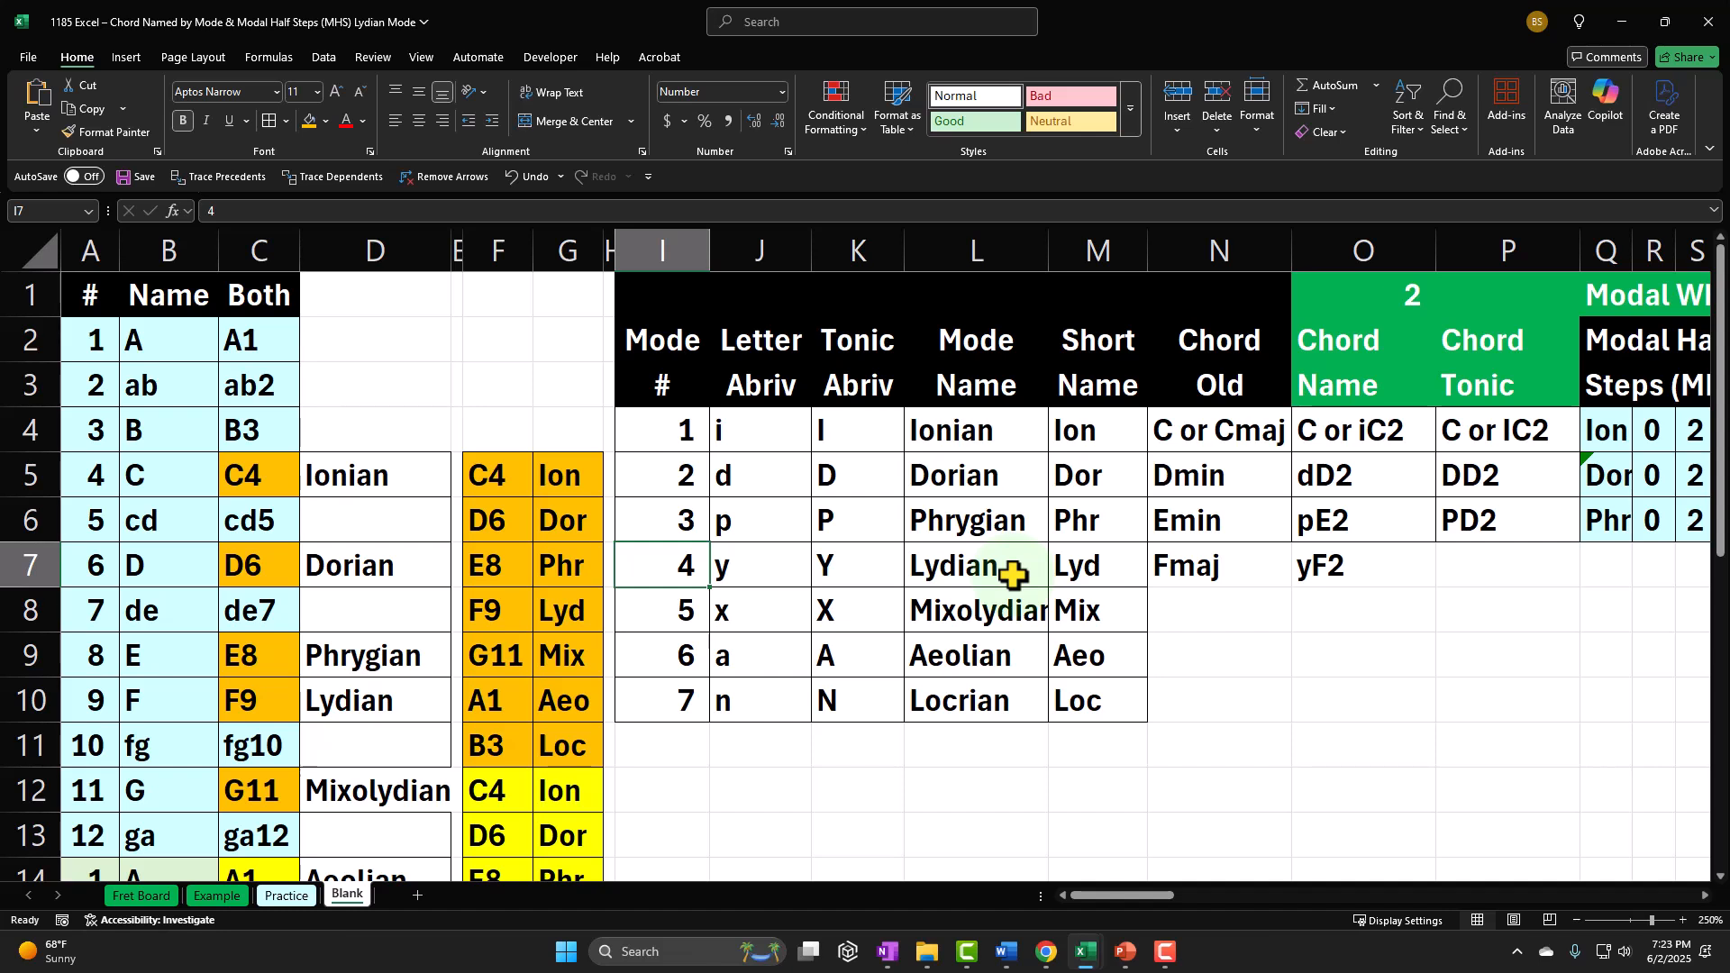
# Step: Enter YF2 as the Lydian chord tonic in cell P7
pyautogui.click(1198, 563)
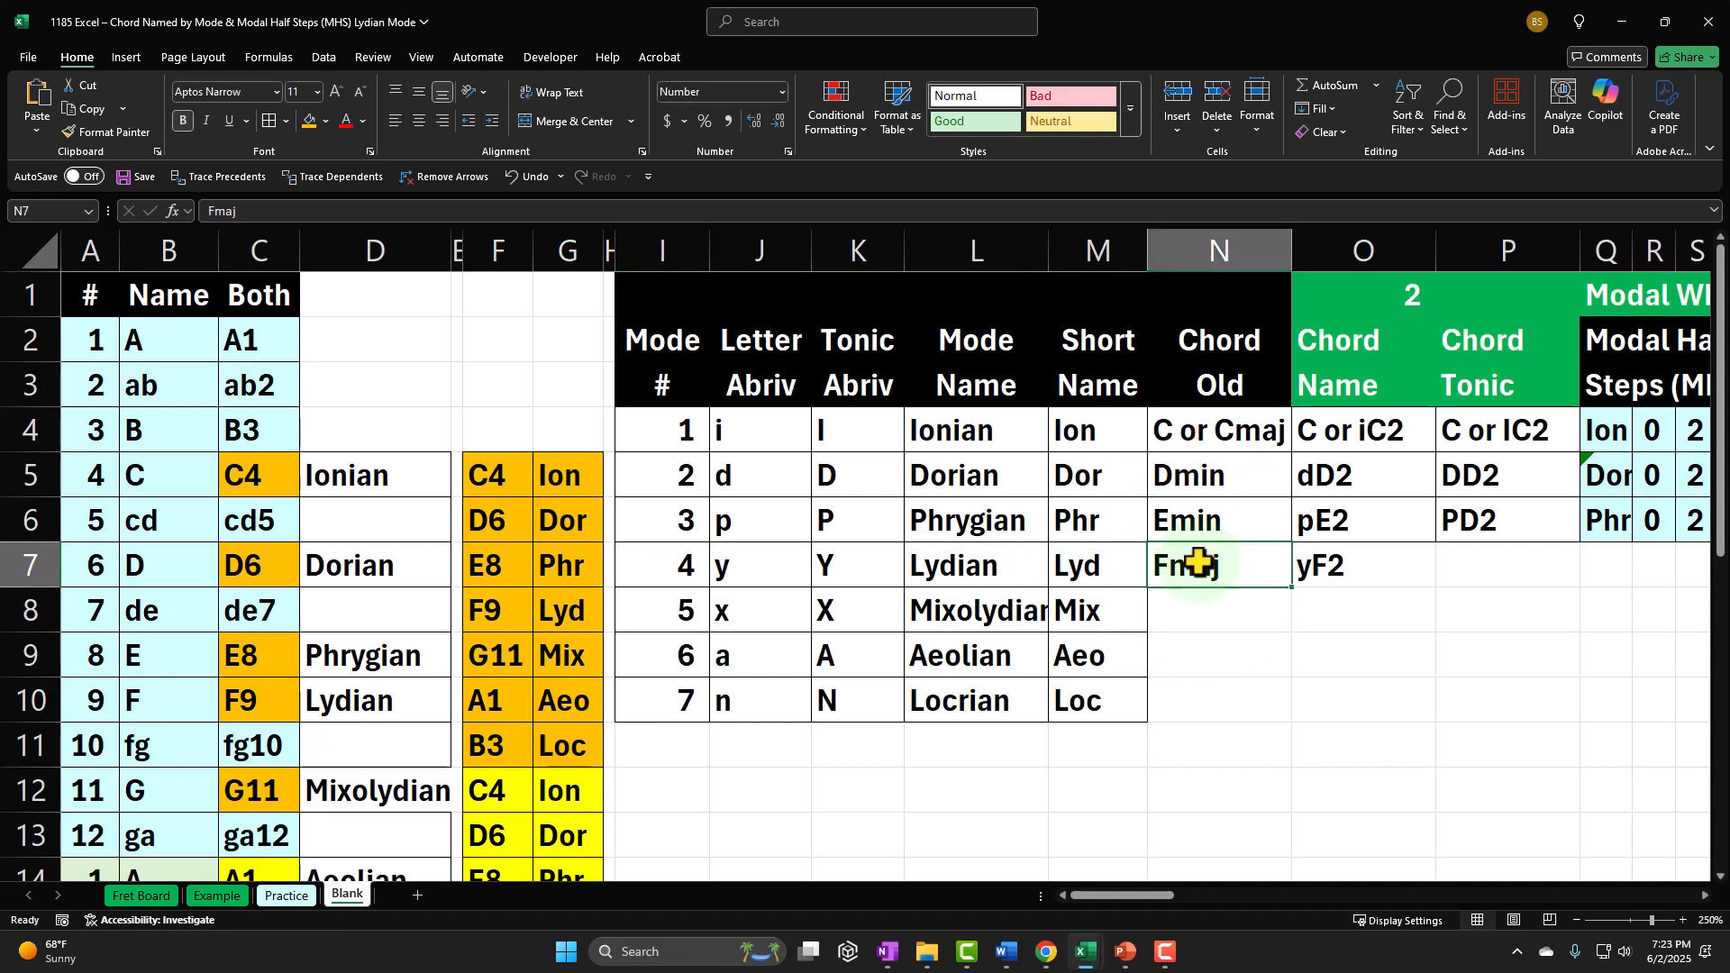
pyautogui.press('Right')
pyautogui.press('Right')
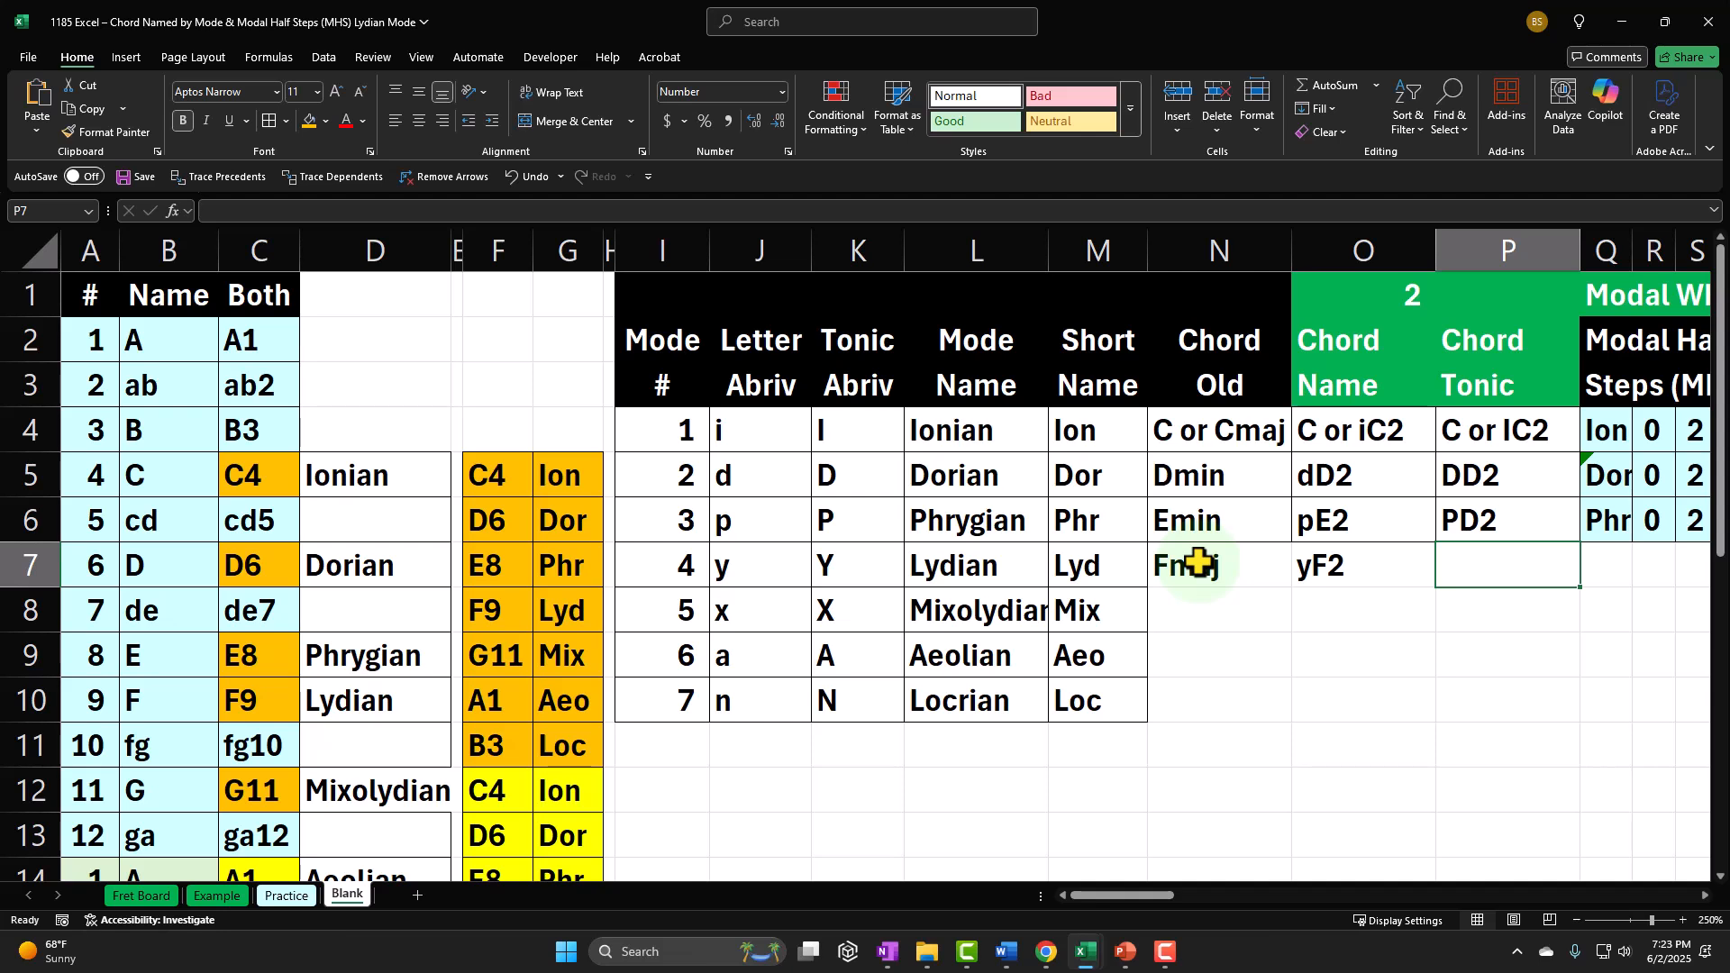
pyautogui.write('Y')
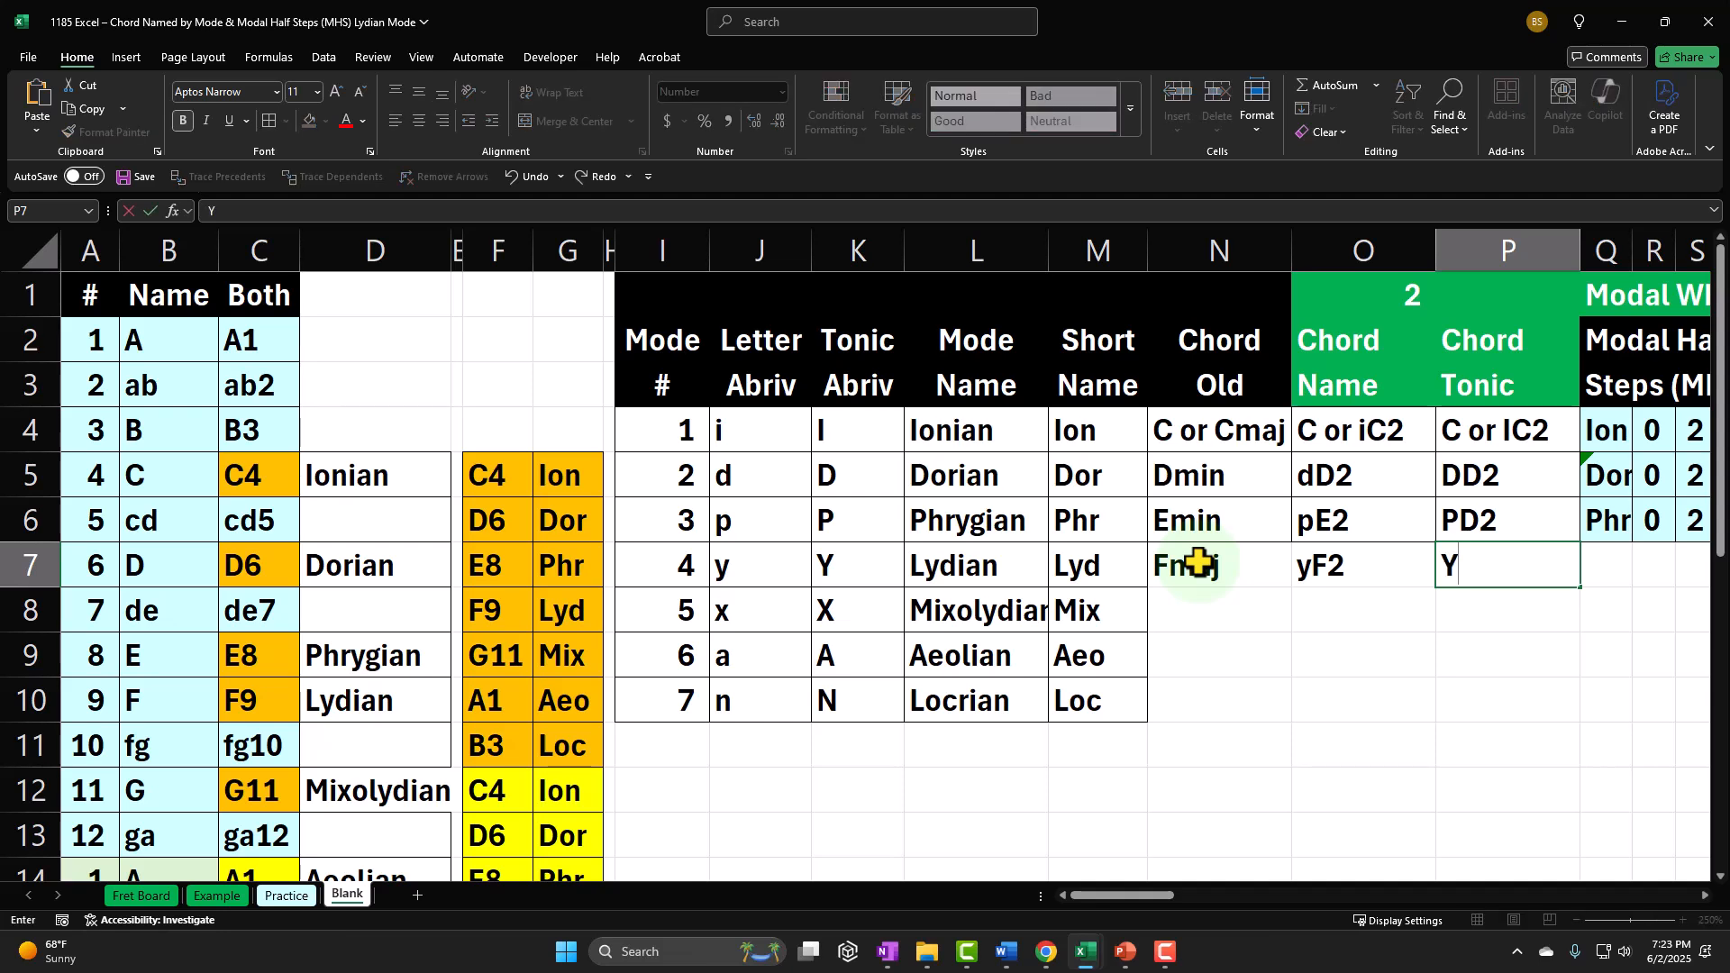
pyautogui.write('F2')
pyautogui.press('Return')
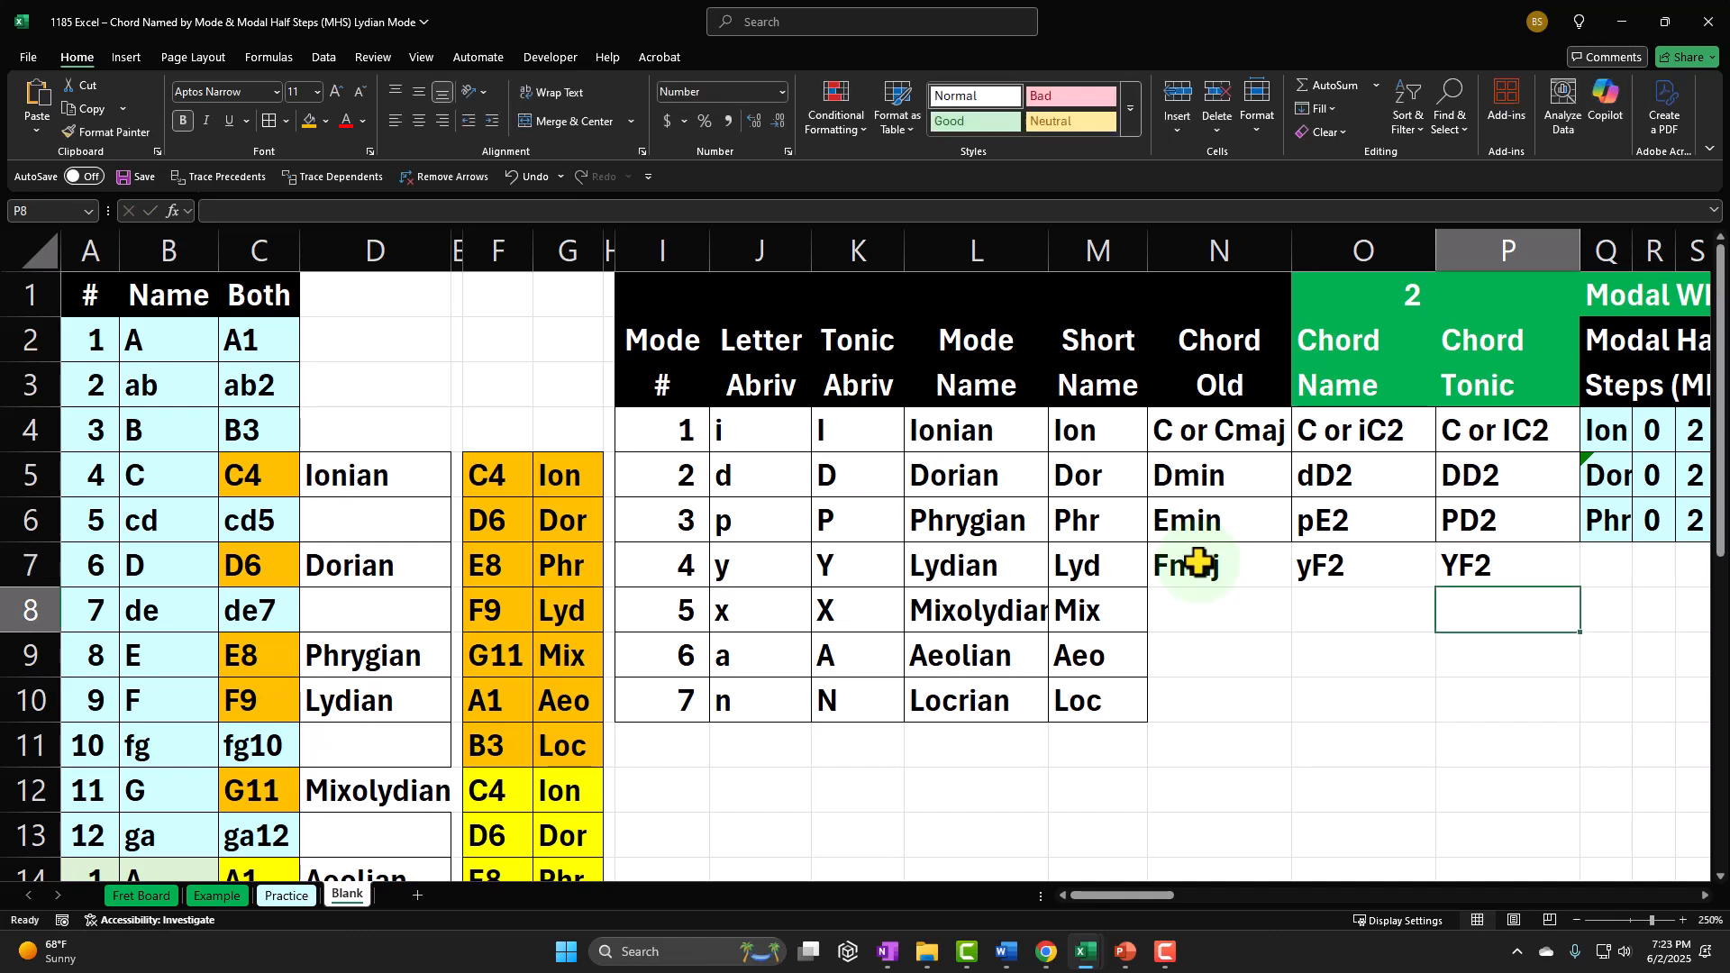
pyautogui.press('Up')
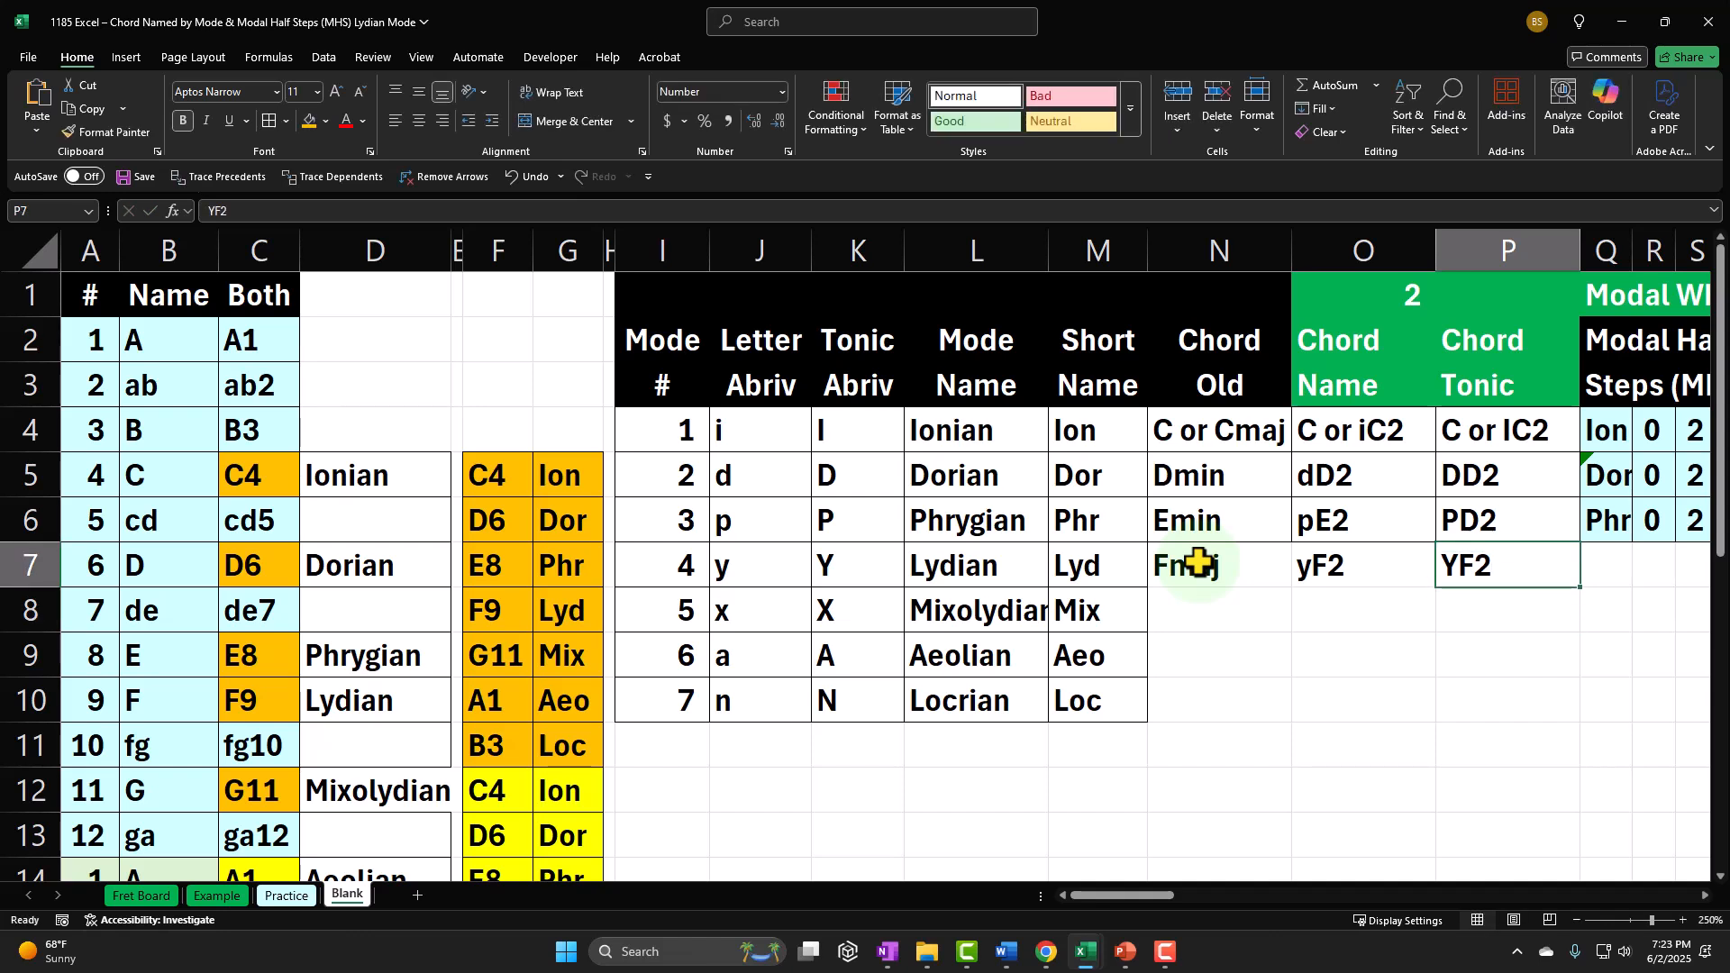
pyautogui.press('Left')
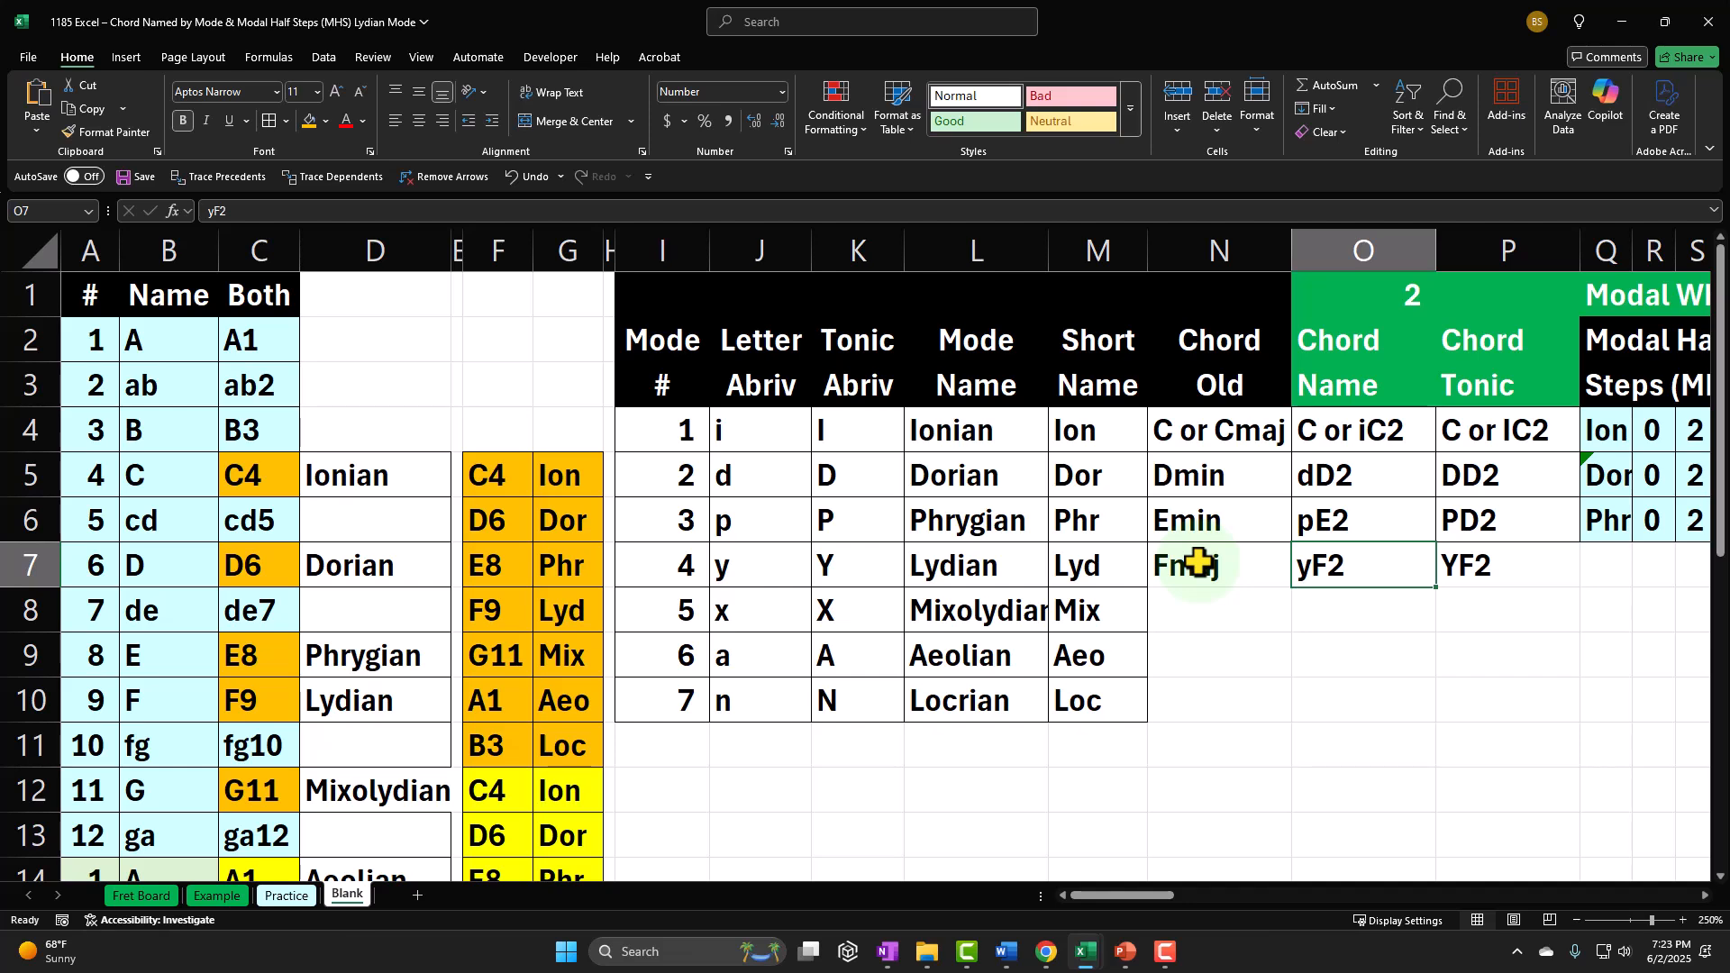
# Step: Fill the Modal Half Steps label in Q7 with a formula referencing the Lydian short name
pyautogui.press('Right')
pyautogui.press('Right')
pyautogui.press('Right')
pyautogui.press('Right')
pyautogui.press('Right')
pyautogui.press('Right')
pyautogui.press('Right')
pyautogui.press('Right')
pyautogui.press('Right')
pyautogui.press('Right')
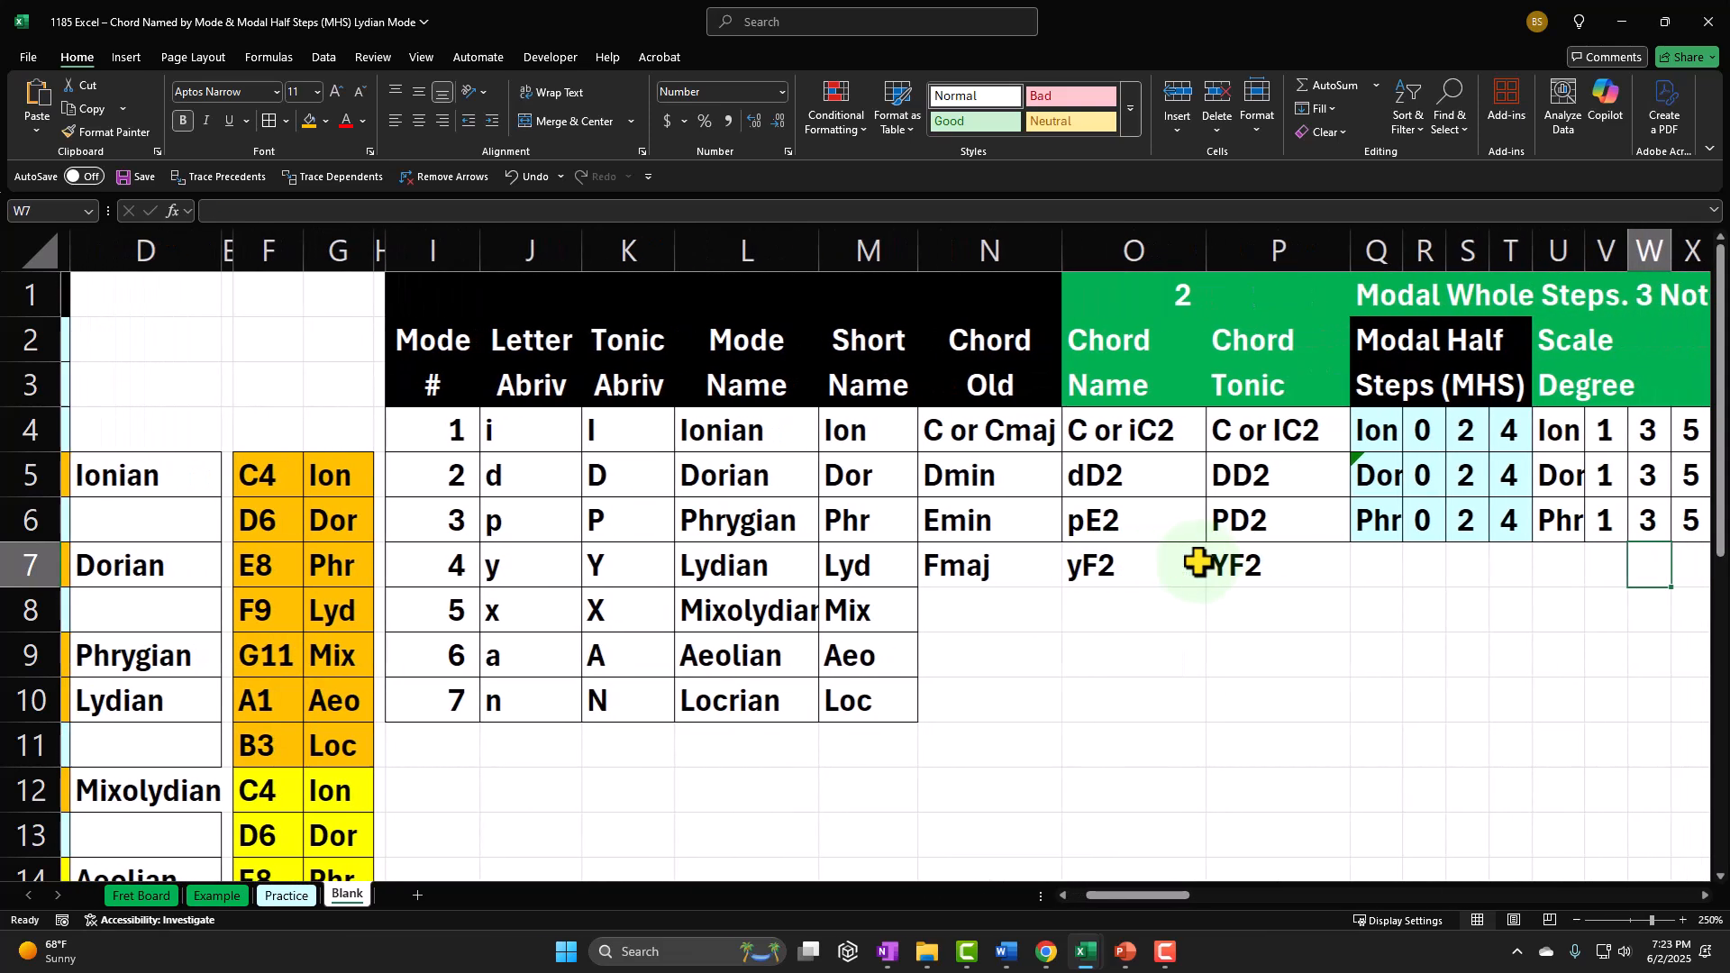
pyautogui.press('Left')
pyautogui.press('Left')
pyautogui.press('Left')
pyautogui.press('Left')
pyautogui.press('Left')
pyautogui.press('Left')
pyautogui.press('Left')
pyautogui.press('Left')
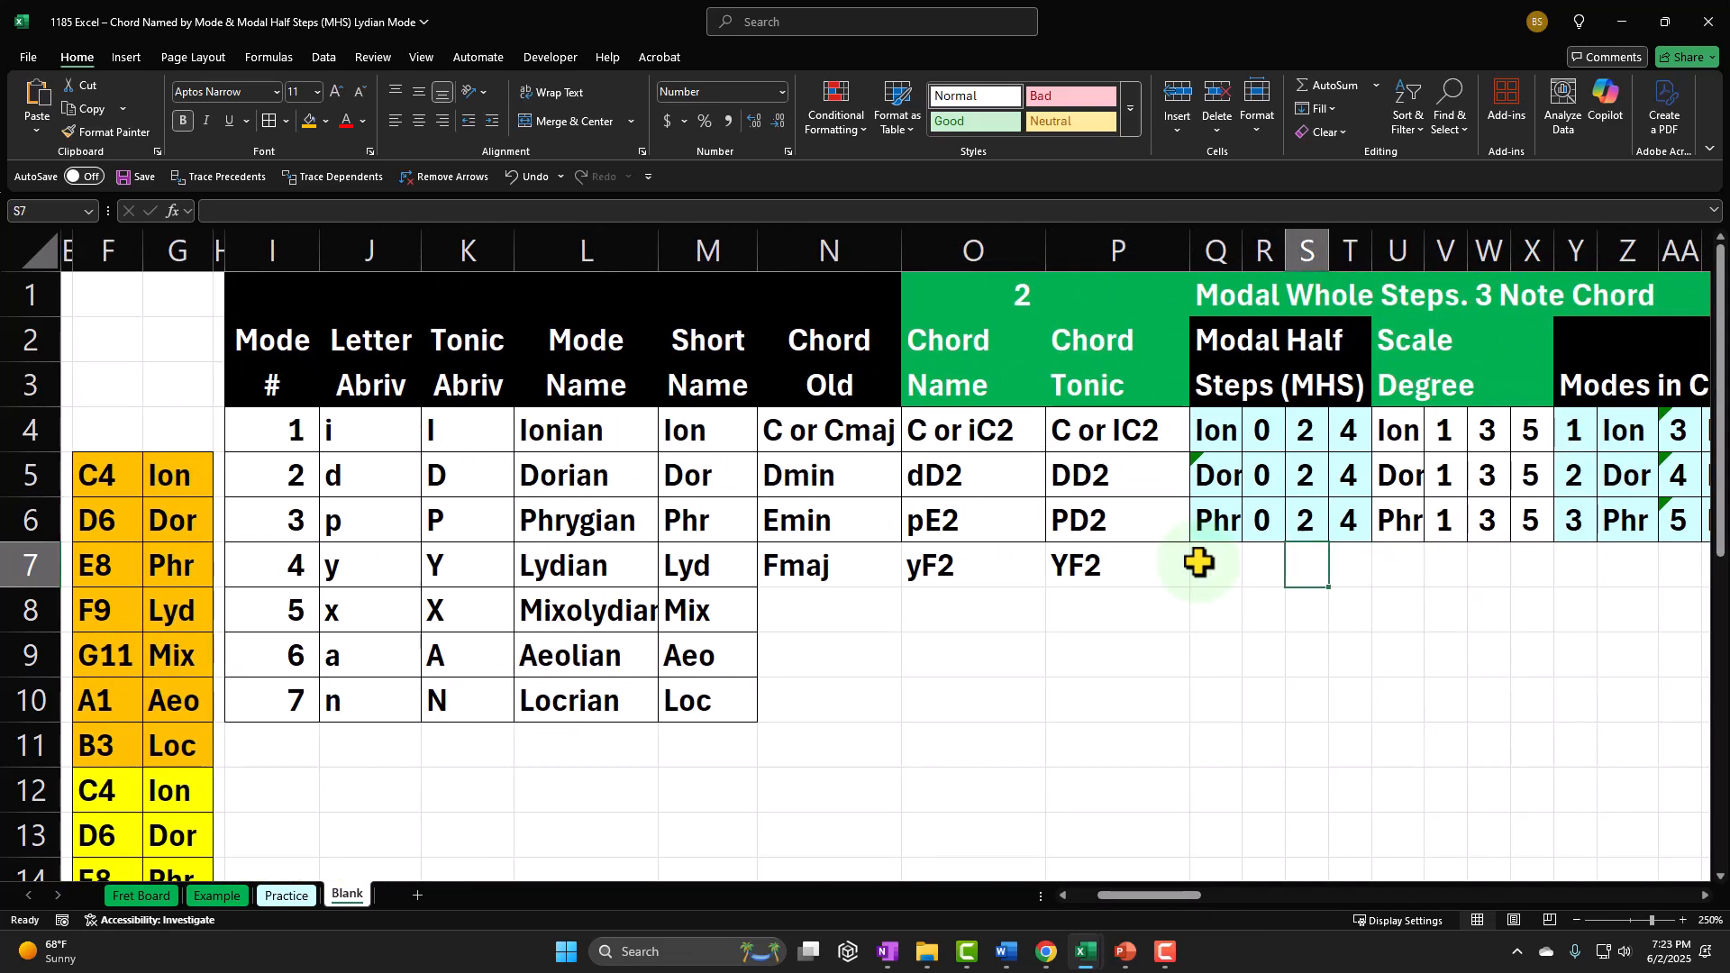
pyautogui.write('=')
pyautogui.press('Left')
pyautogui.press('Left')
pyautogui.press('Left')
pyautogui.press('Left')
pyautogui.press('Left')
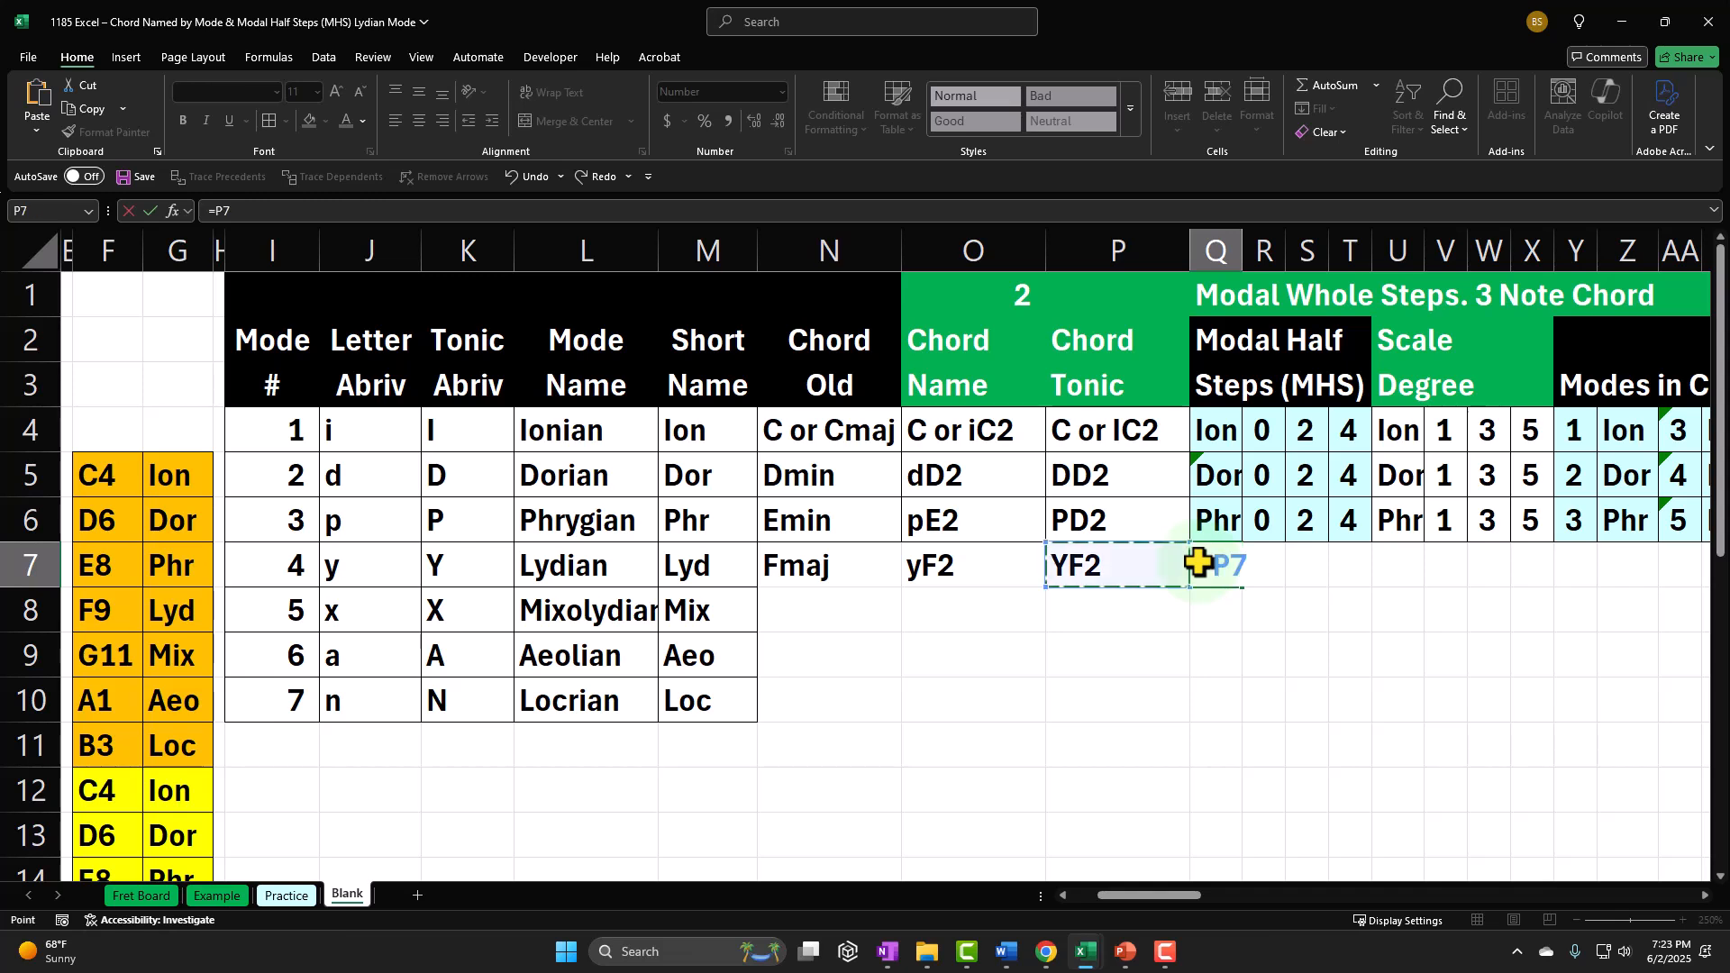
pyautogui.press('Tab')
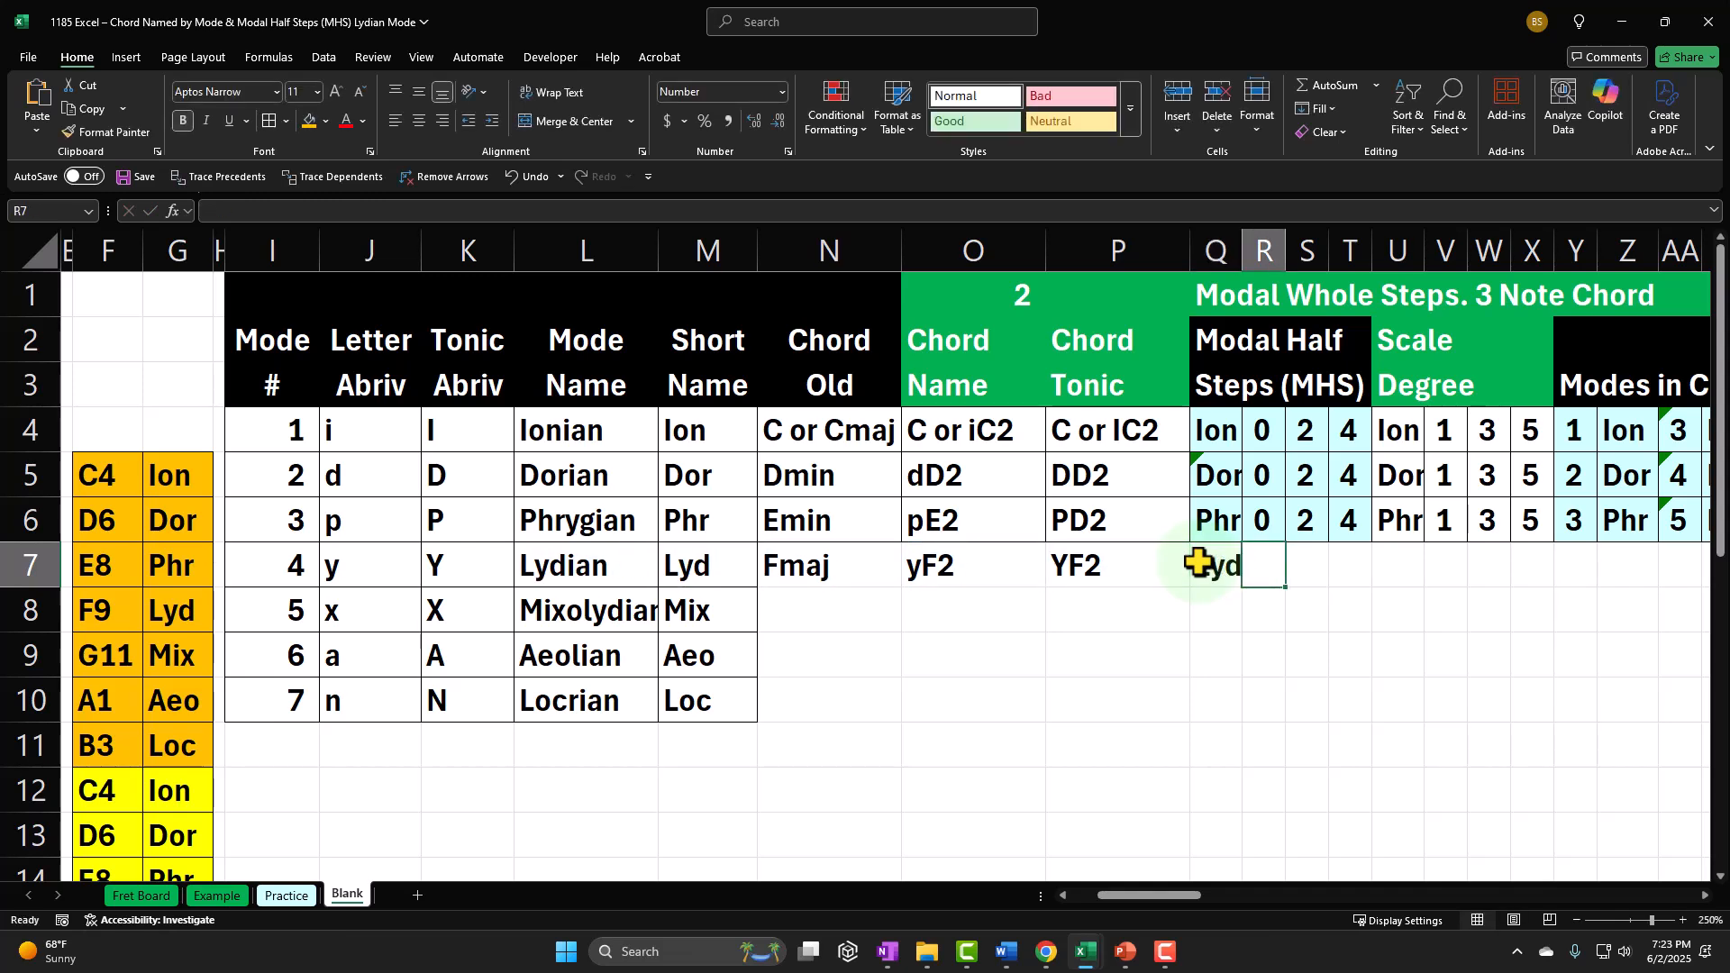
# Step: Enter the Lydian modal half steps 0, 2 and 4 in cells R7, S7 and T7
pyautogui.write('0')
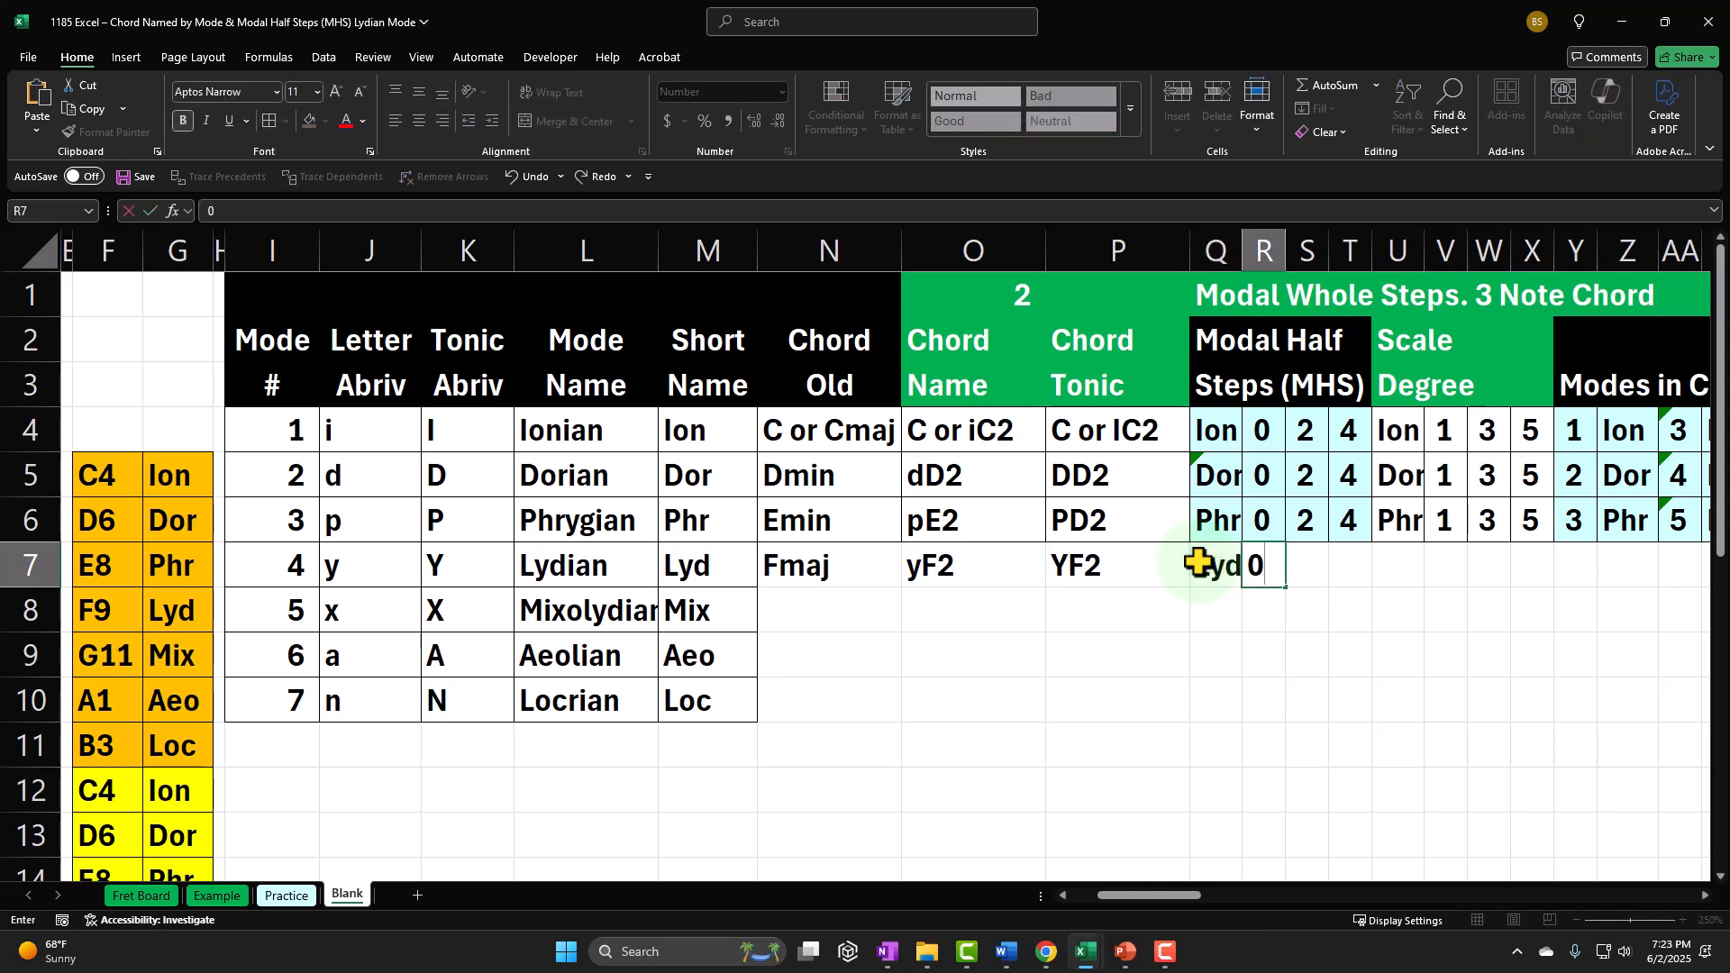
pyautogui.press('Tab')
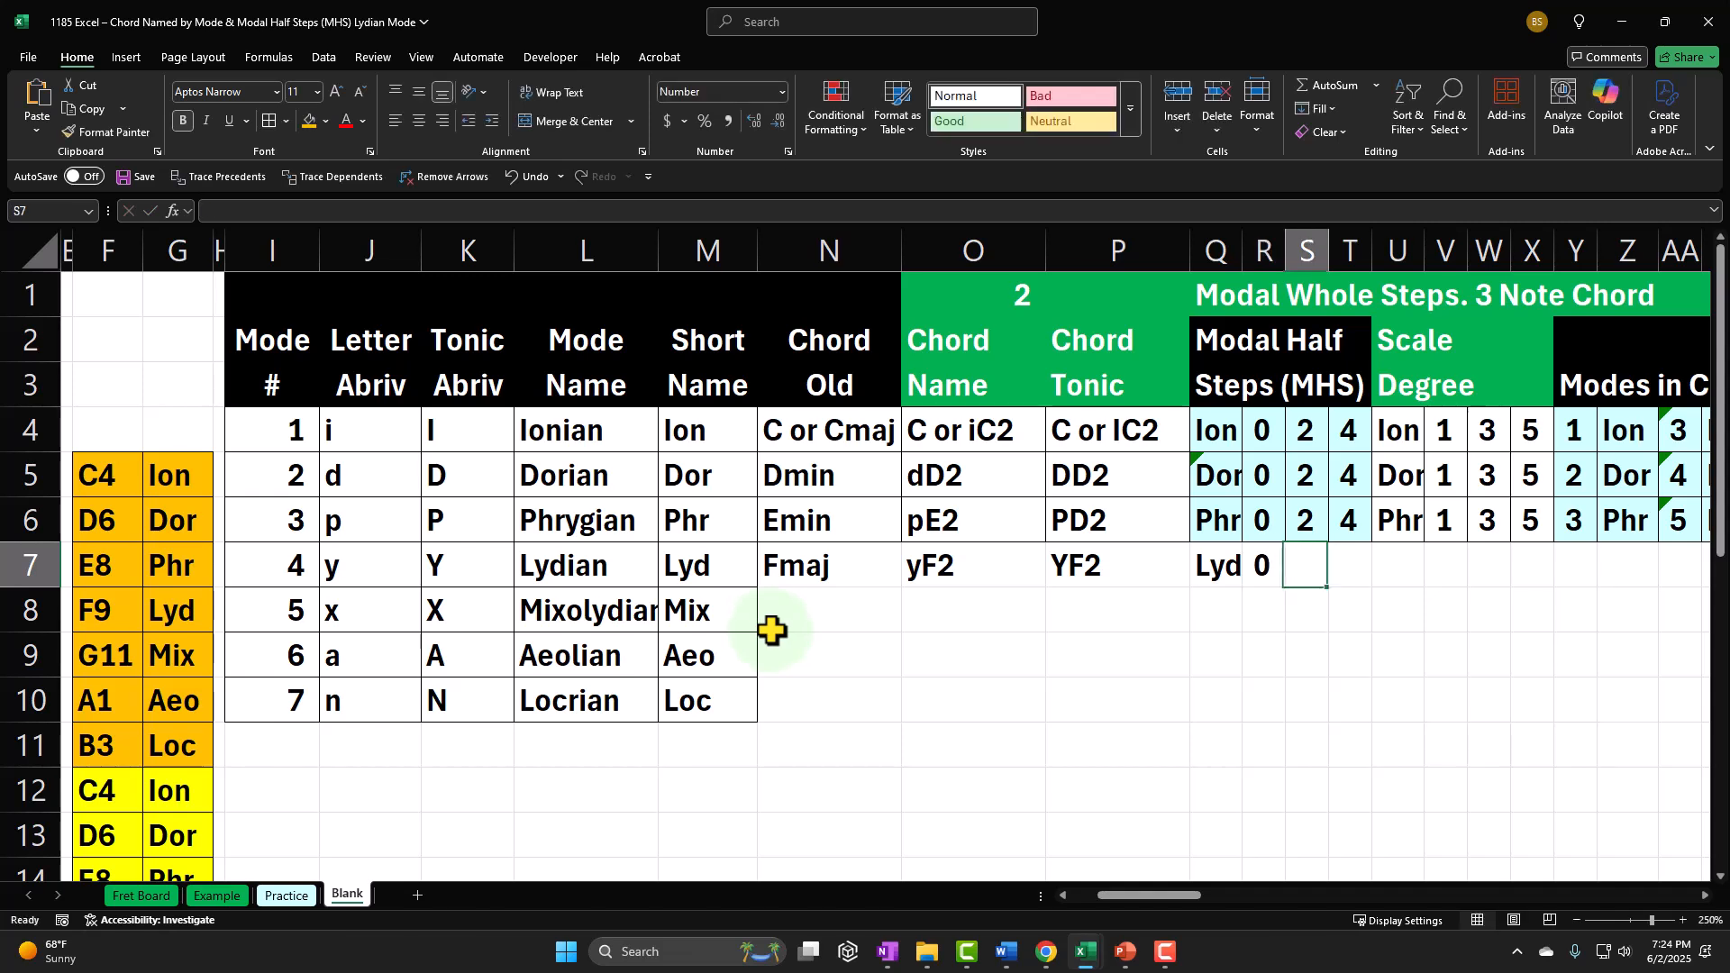
pyautogui.write('2')
pyautogui.press('Tab')
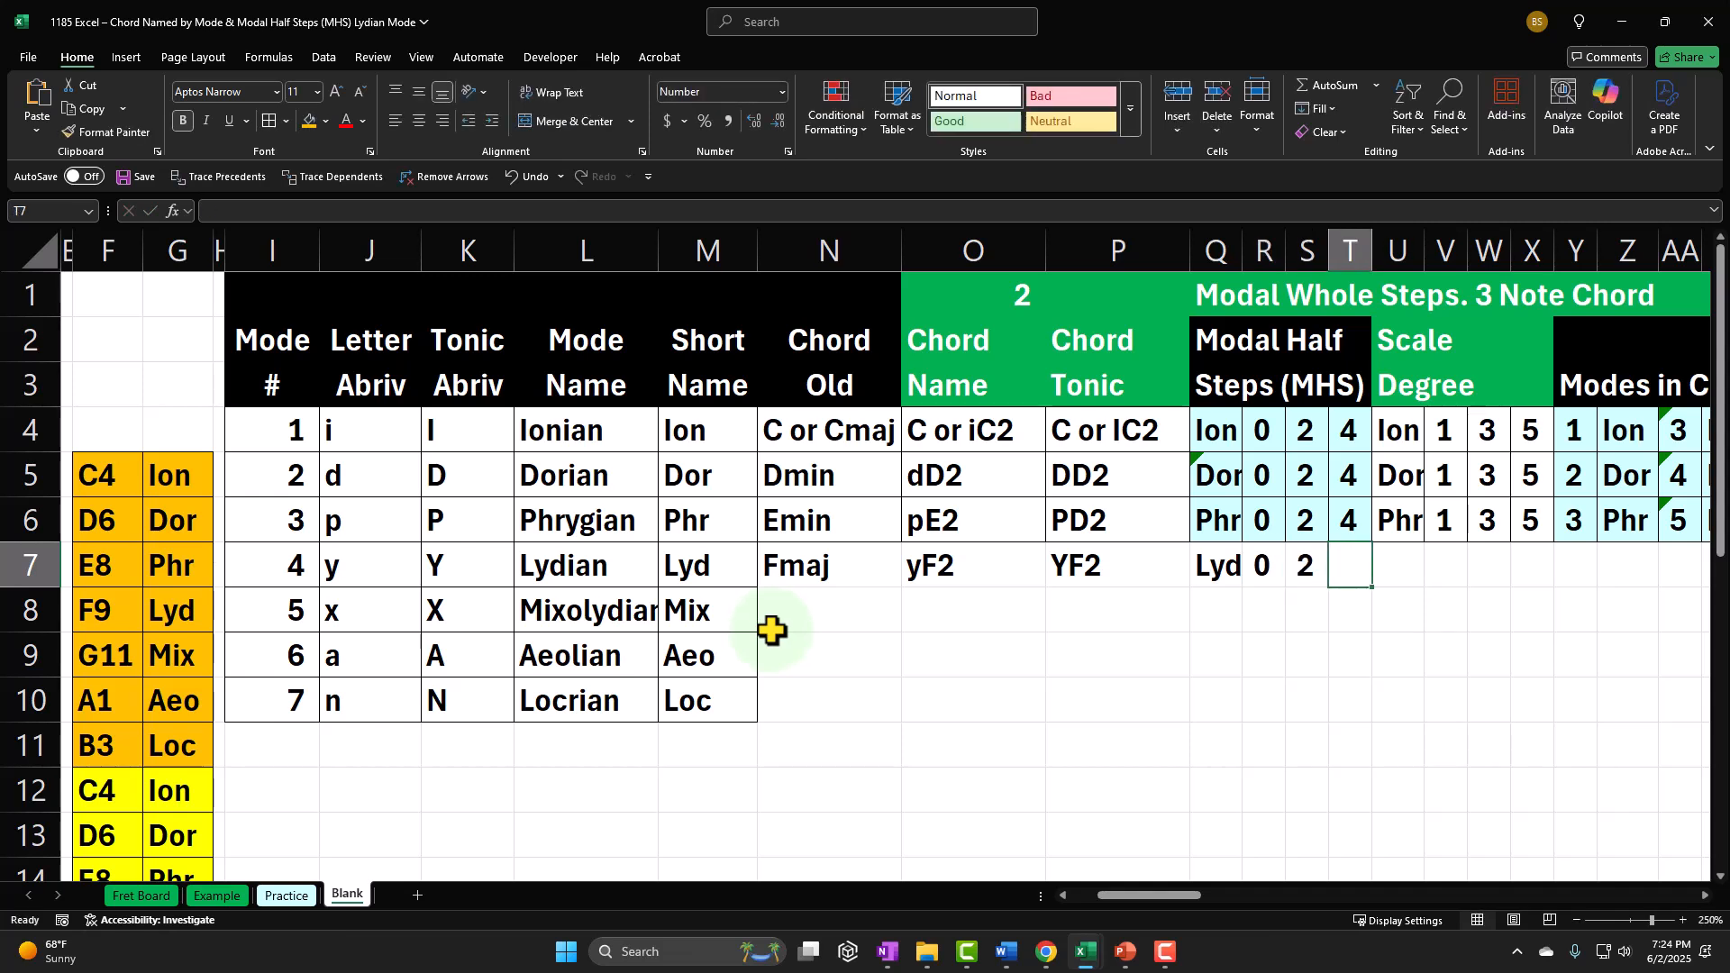
pyautogui.write('4')
pyautogui.press('Return')
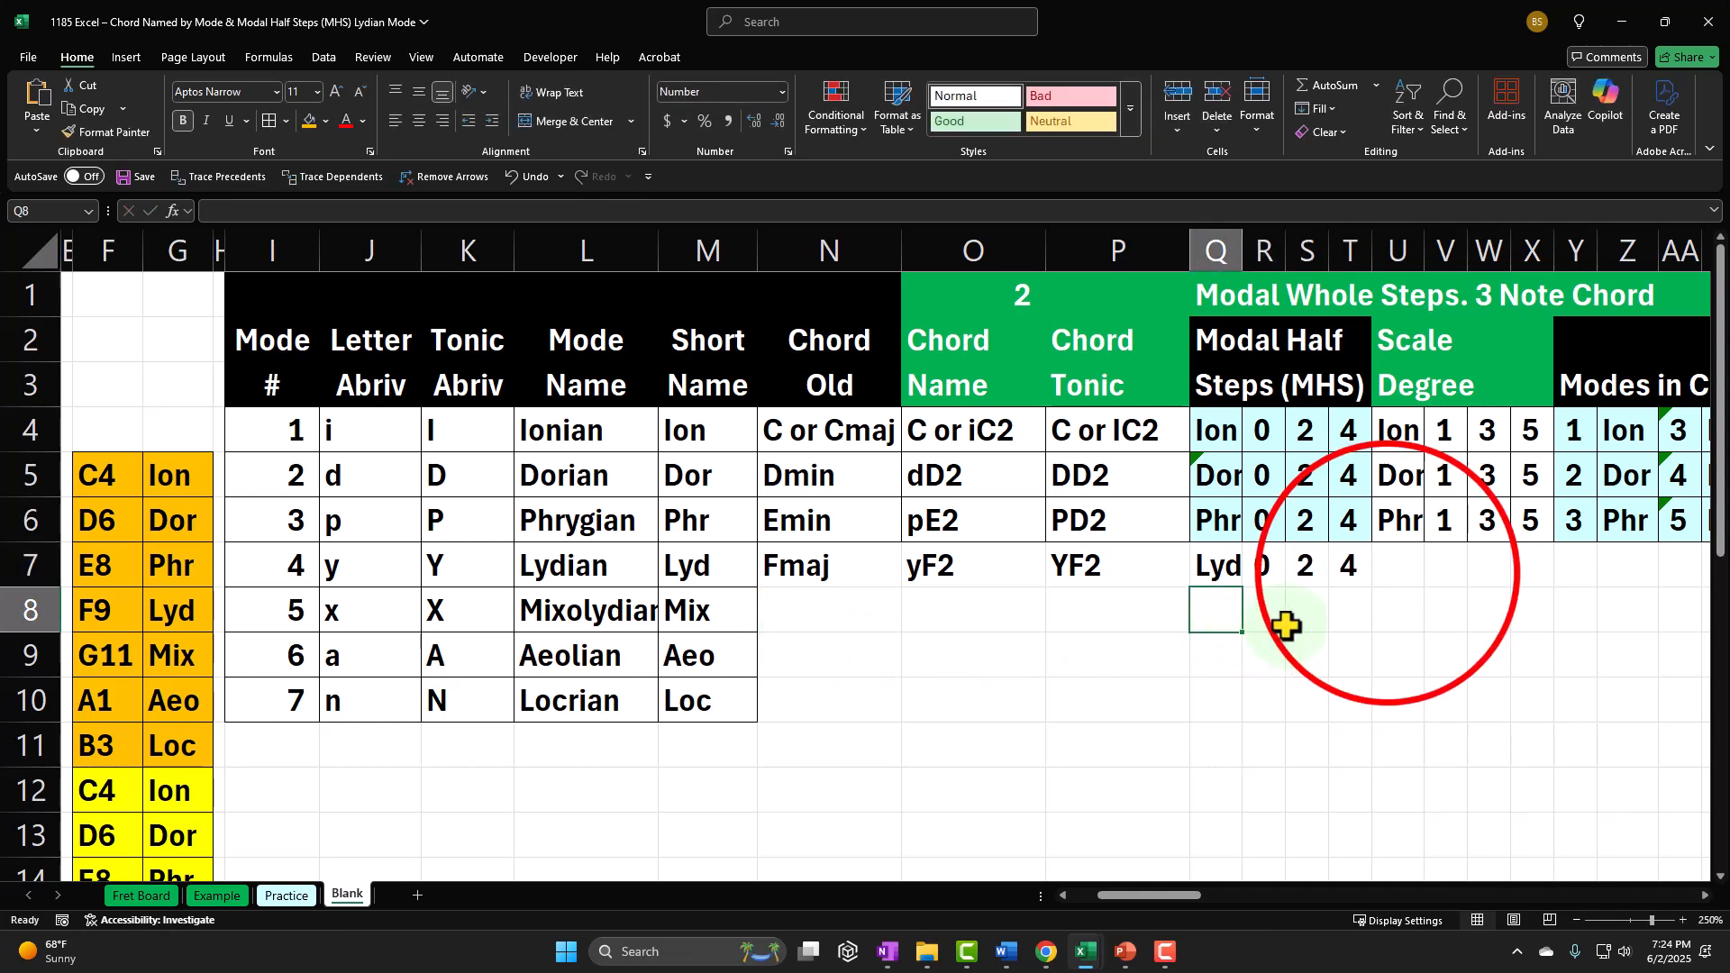
# Step: Fill the Scale Degree label in U7 with a formula referencing the Lydian label in Q7
pyautogui.click(1389, 573)
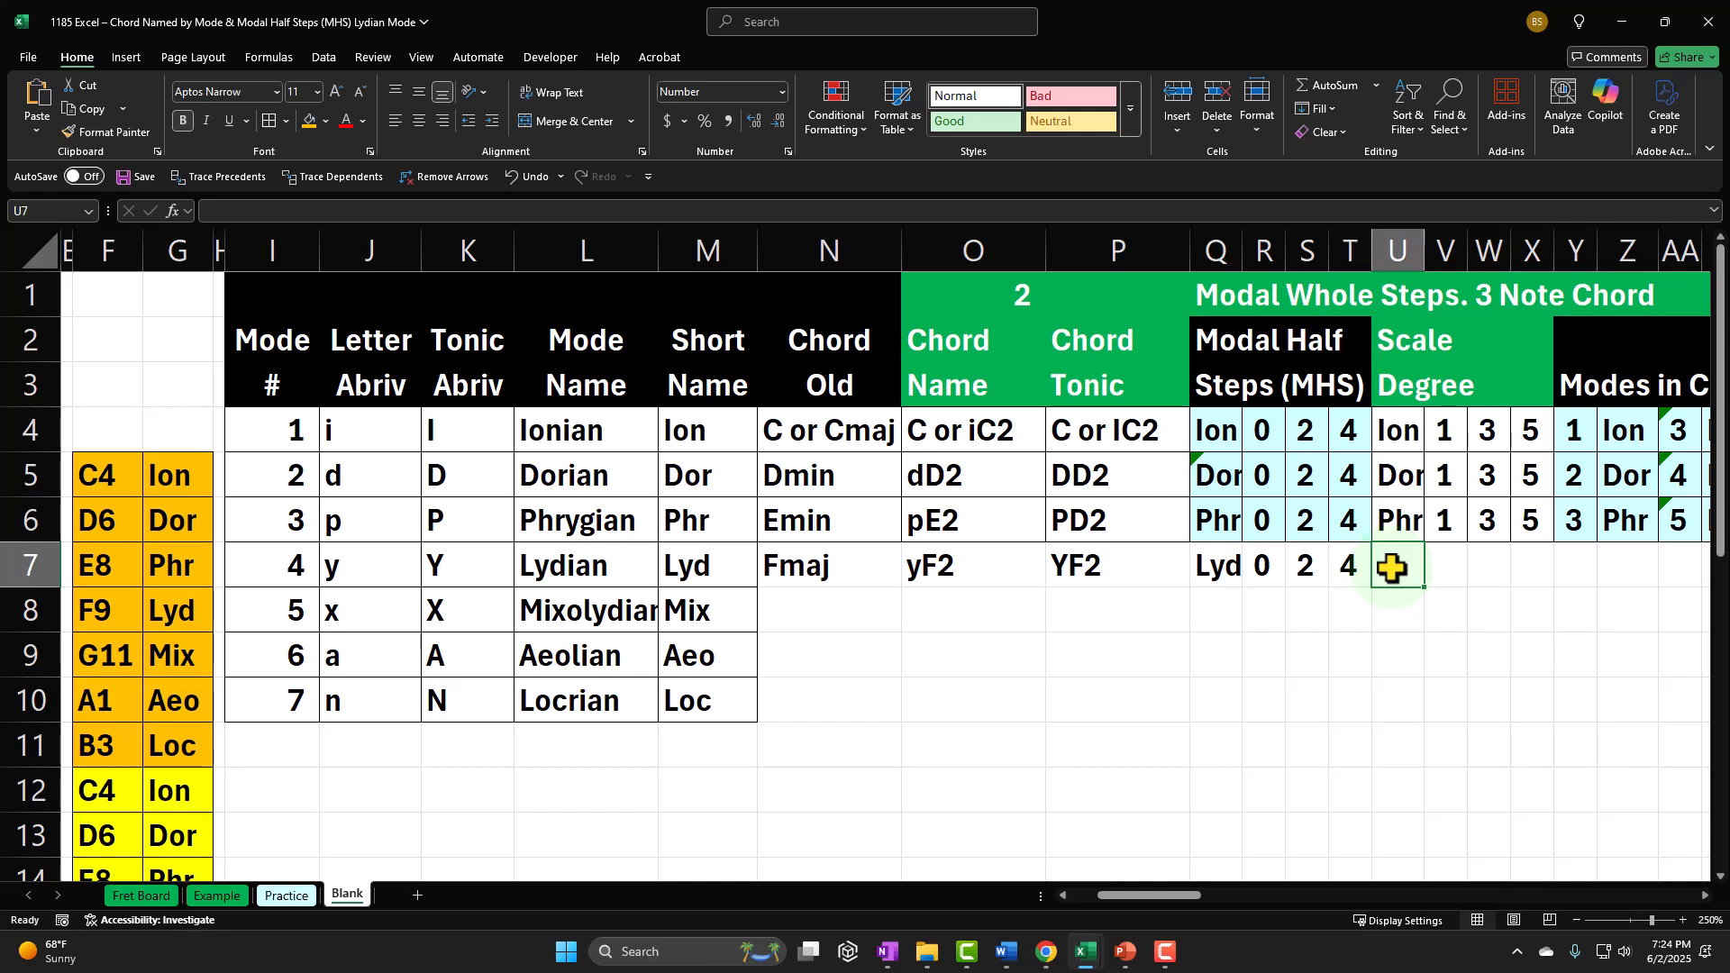
pyautogui.write('=')
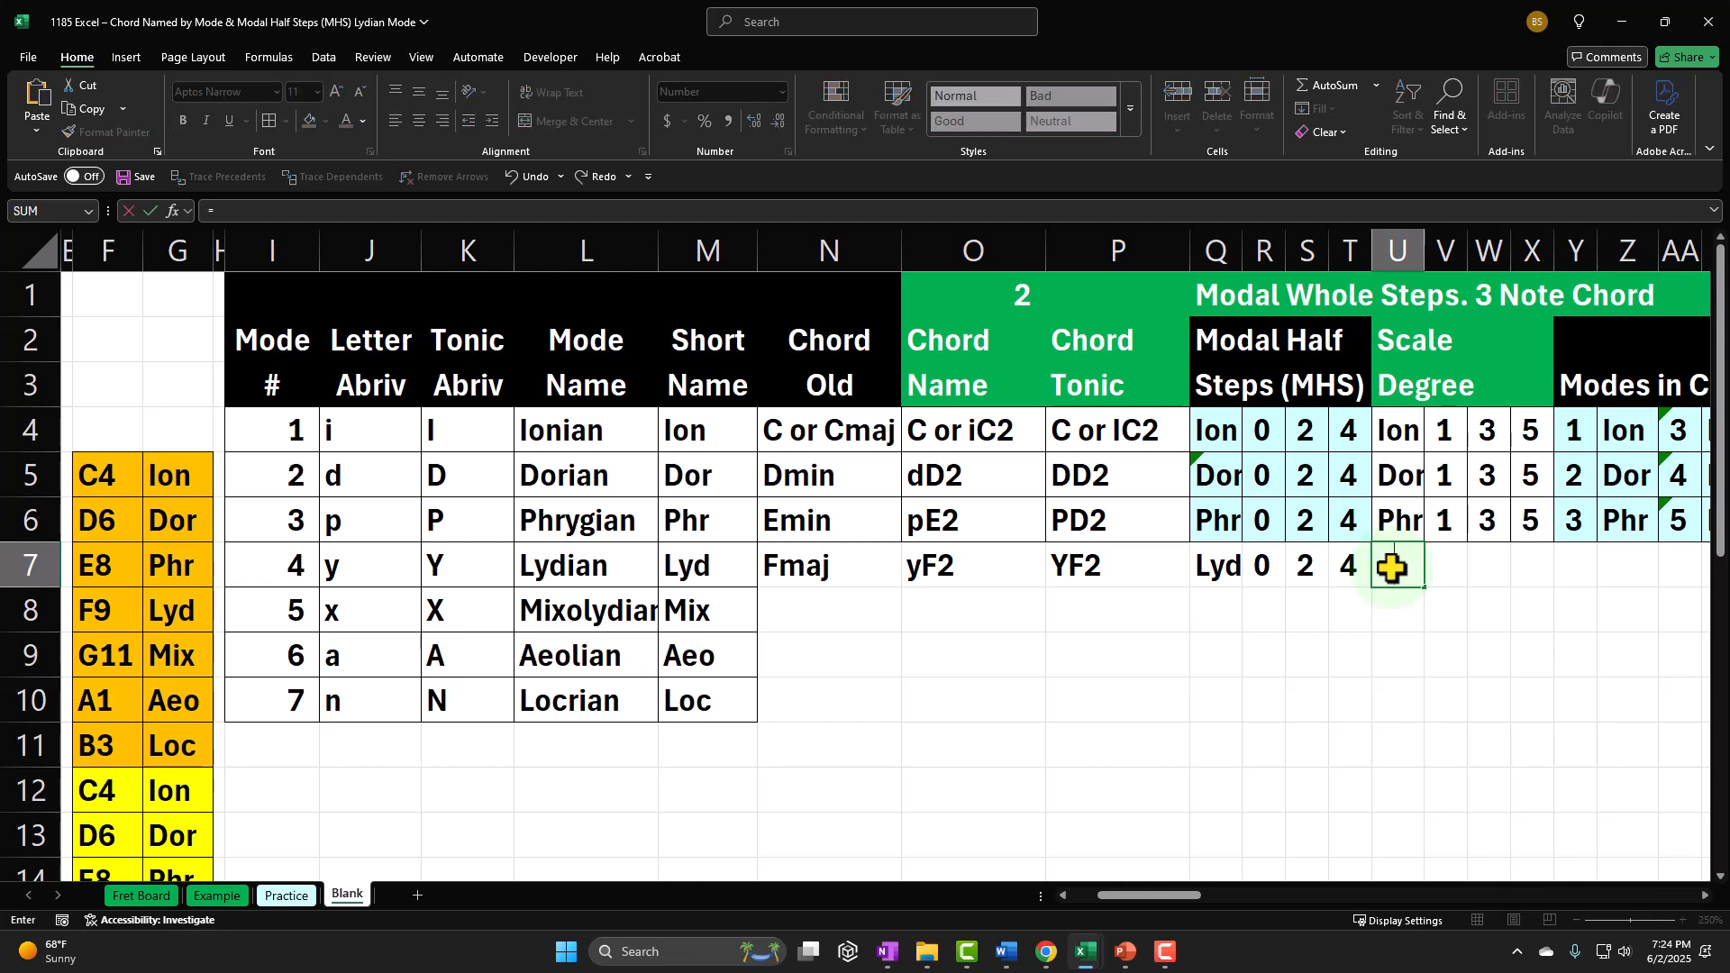
pyautogui.press('Left')
pyautogui.press('Left')
pyautogui.press('Left')
pyautogui.press('Left')
pyautogui.press('Tab')
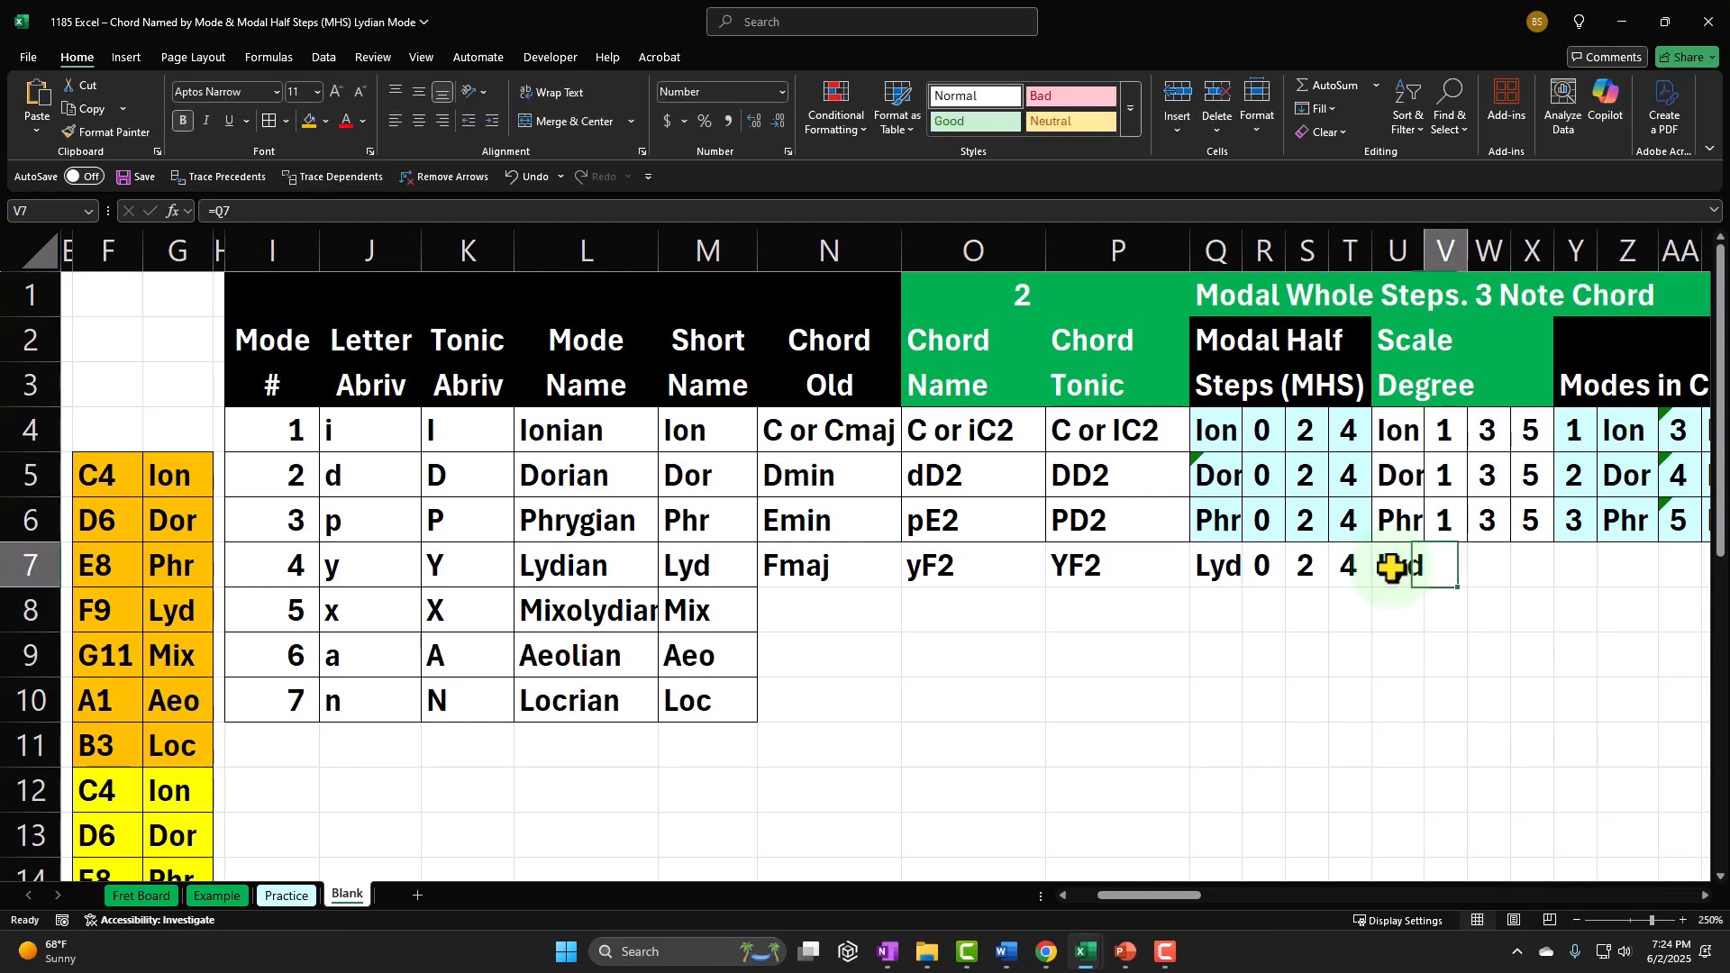
# Step: Enter =1 as the first Lydian scale degree in cell V7
pyautogui.write('=')
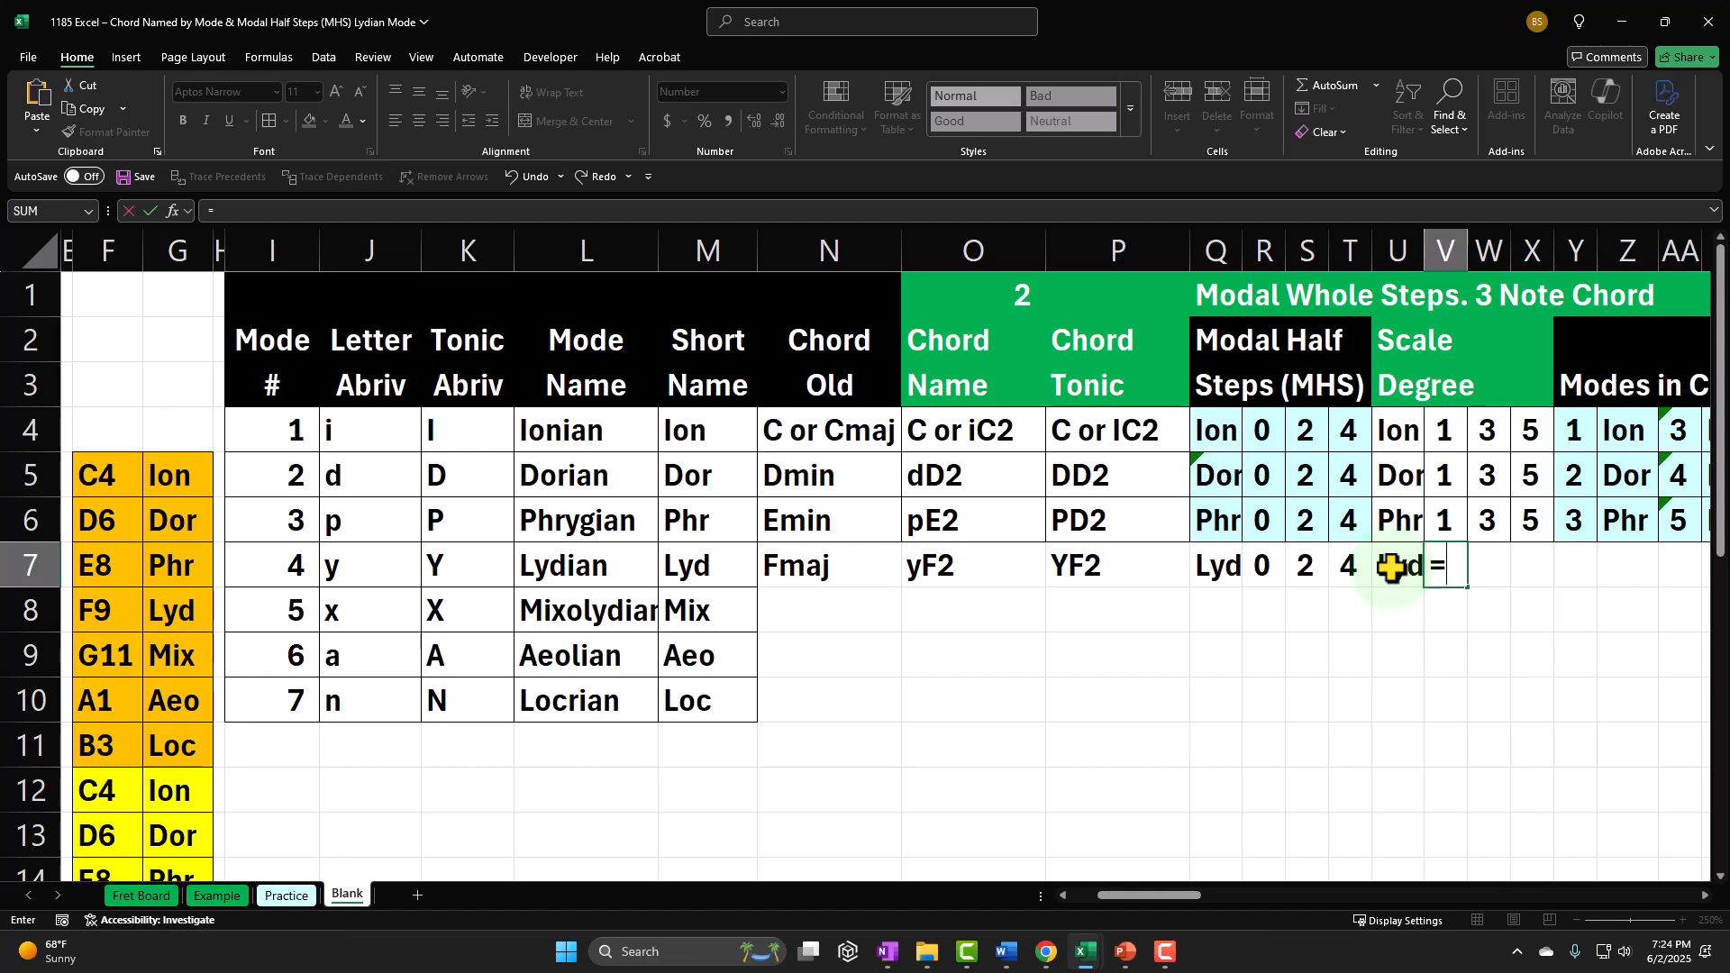
pyautogui.write('1')
pyautogui.press('Return')
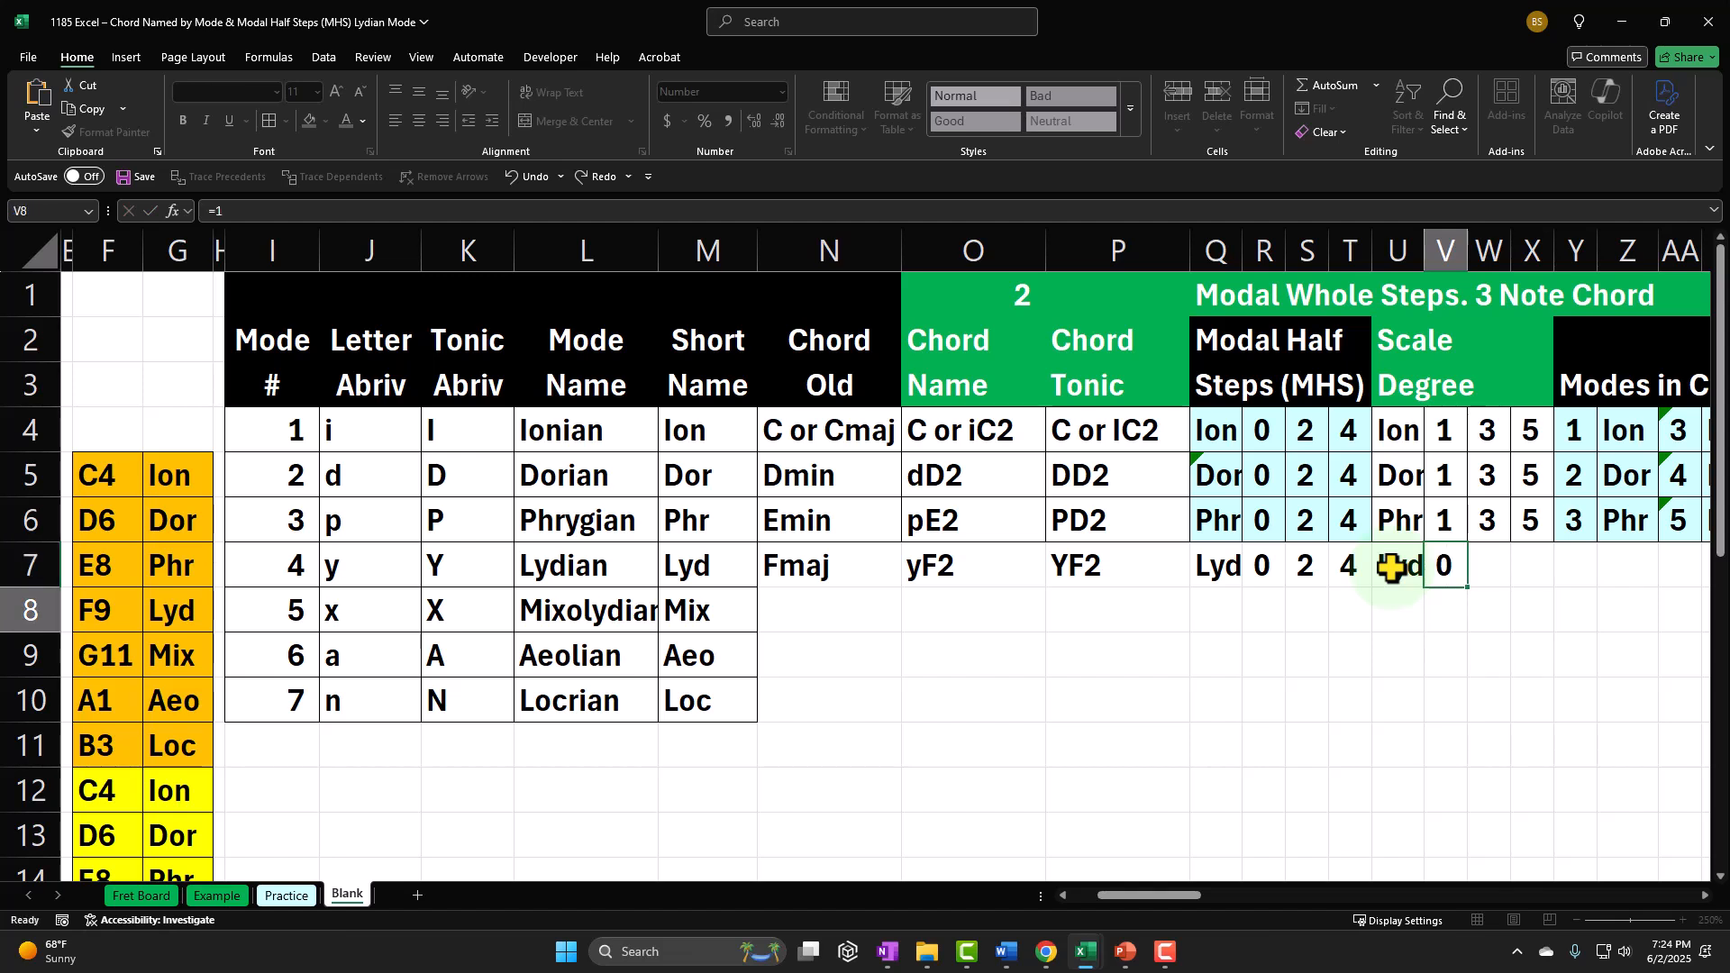
# Step: Calculate the second Lydian scale degree in W7 with the formula =V7+S7
pyautogui.press('Up')
pyautogui.press('Right')
pyautogui.write('=')
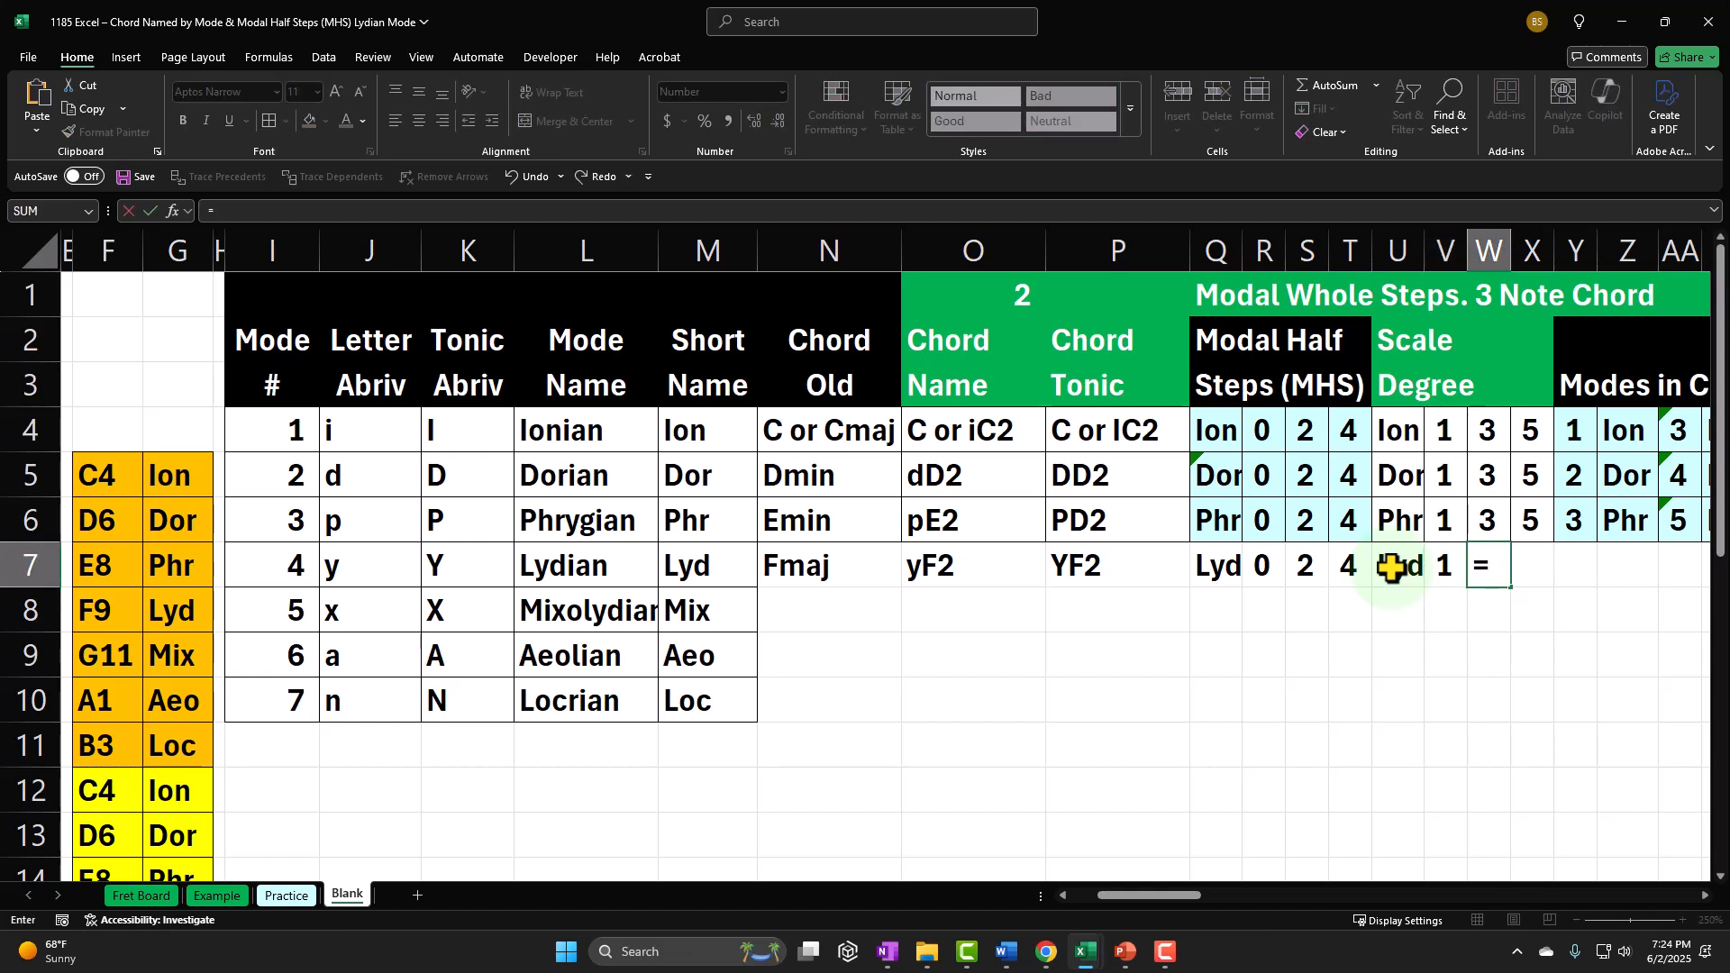
pyautogui.press('Left')
pyautogui.write('+')
pyautogui.press('Left')
# Step: Calculate the third Lydian scale degree in X7 by adding the half steps in T7 to V7
pyautogui.press('Left')
pyautogui.press('Left')
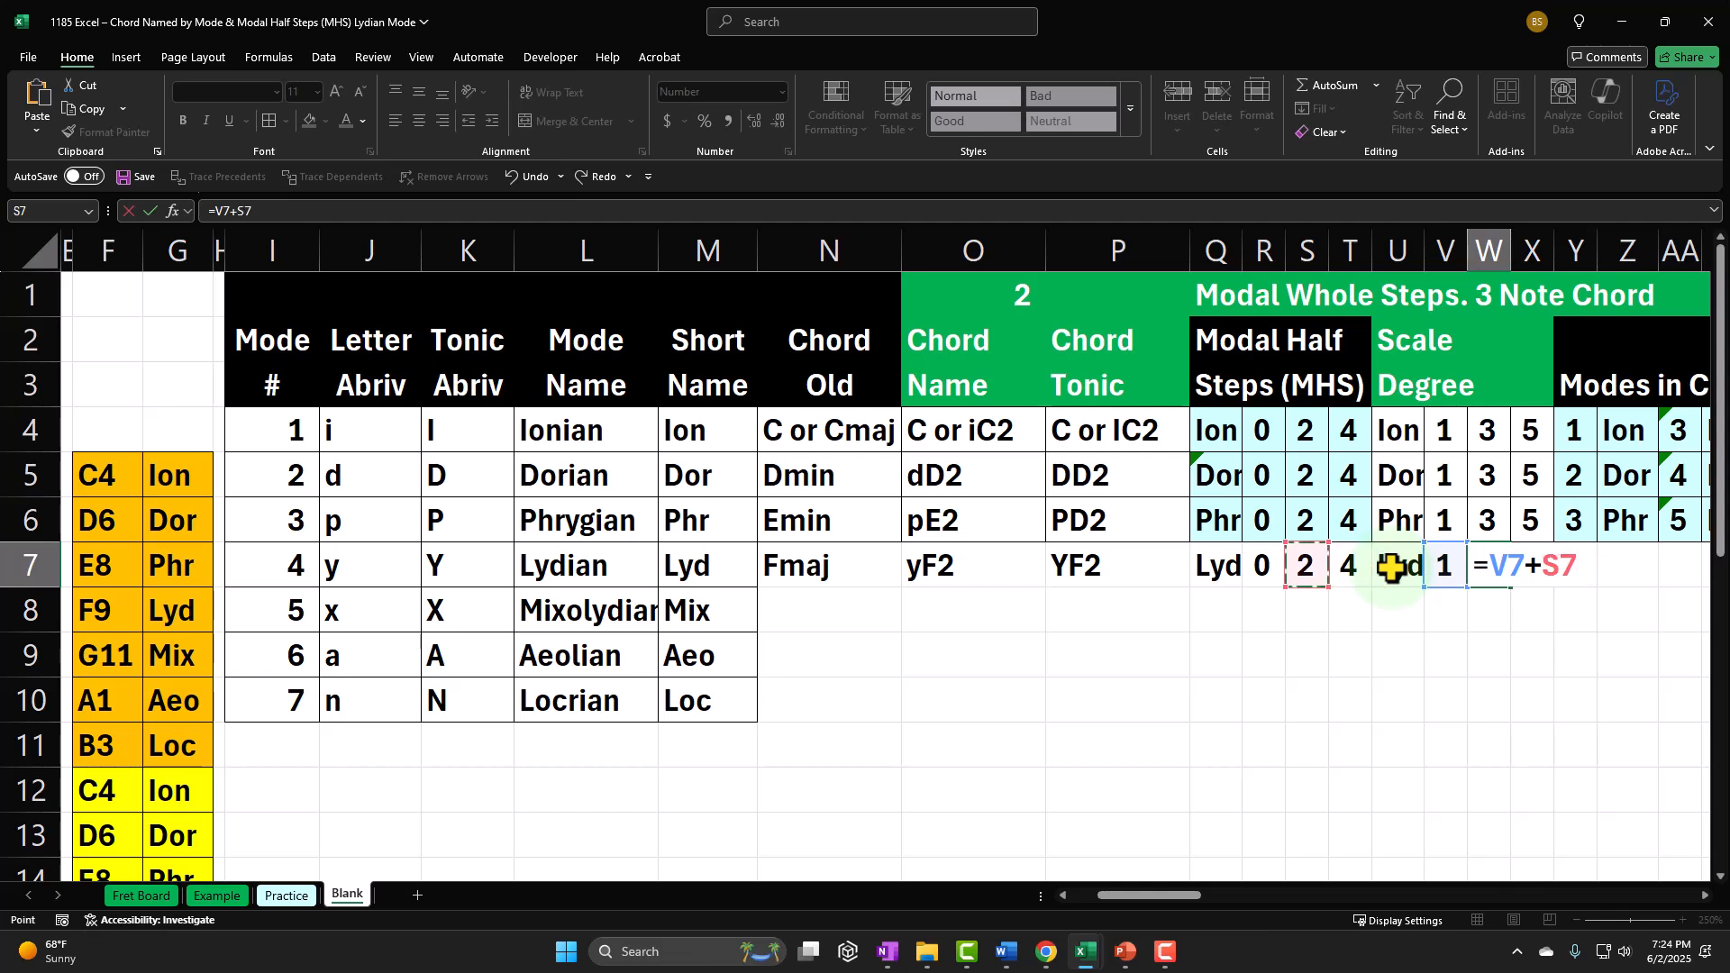
pyautogui.press('Tab')
pyautogui.write('+')
pyautogui.press('Left')
pyautogui.press('Left')
pyautogui.write('+')
pyautogui.press('Left')
pyautogui.press('Left')
pyautogui.press('Left')
pyautogui.press('Left')
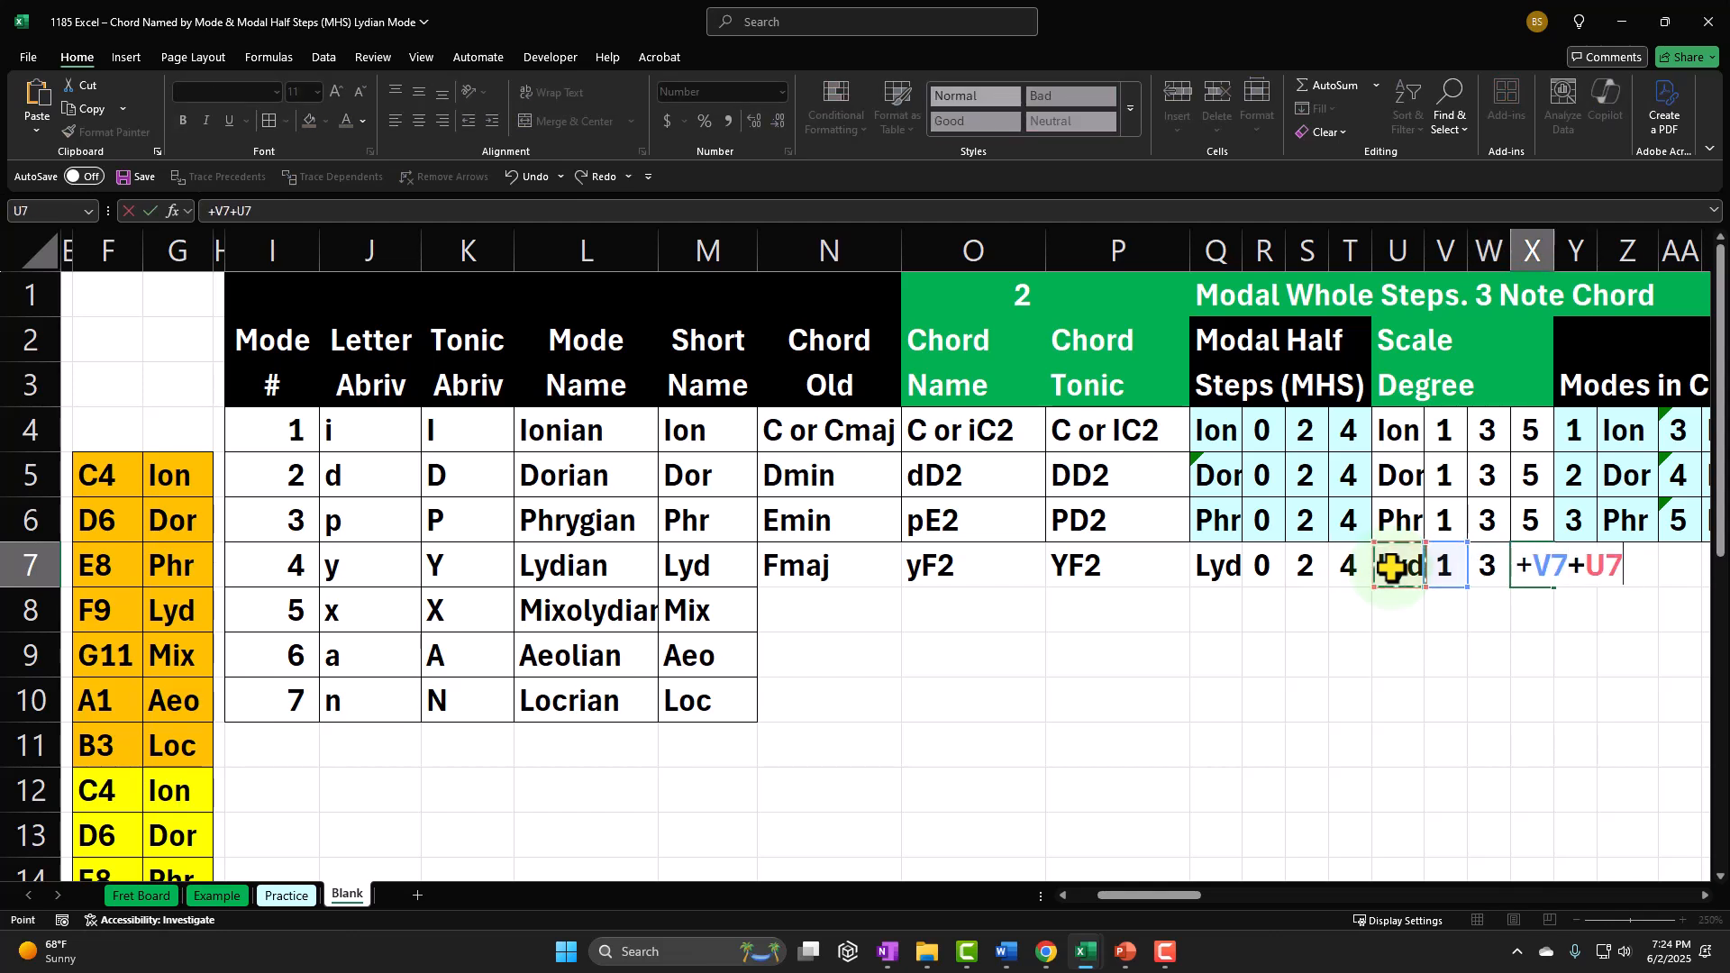
pyautogui.press('Return')
pyautogui.press('Up')
pyautogui.press('Left')
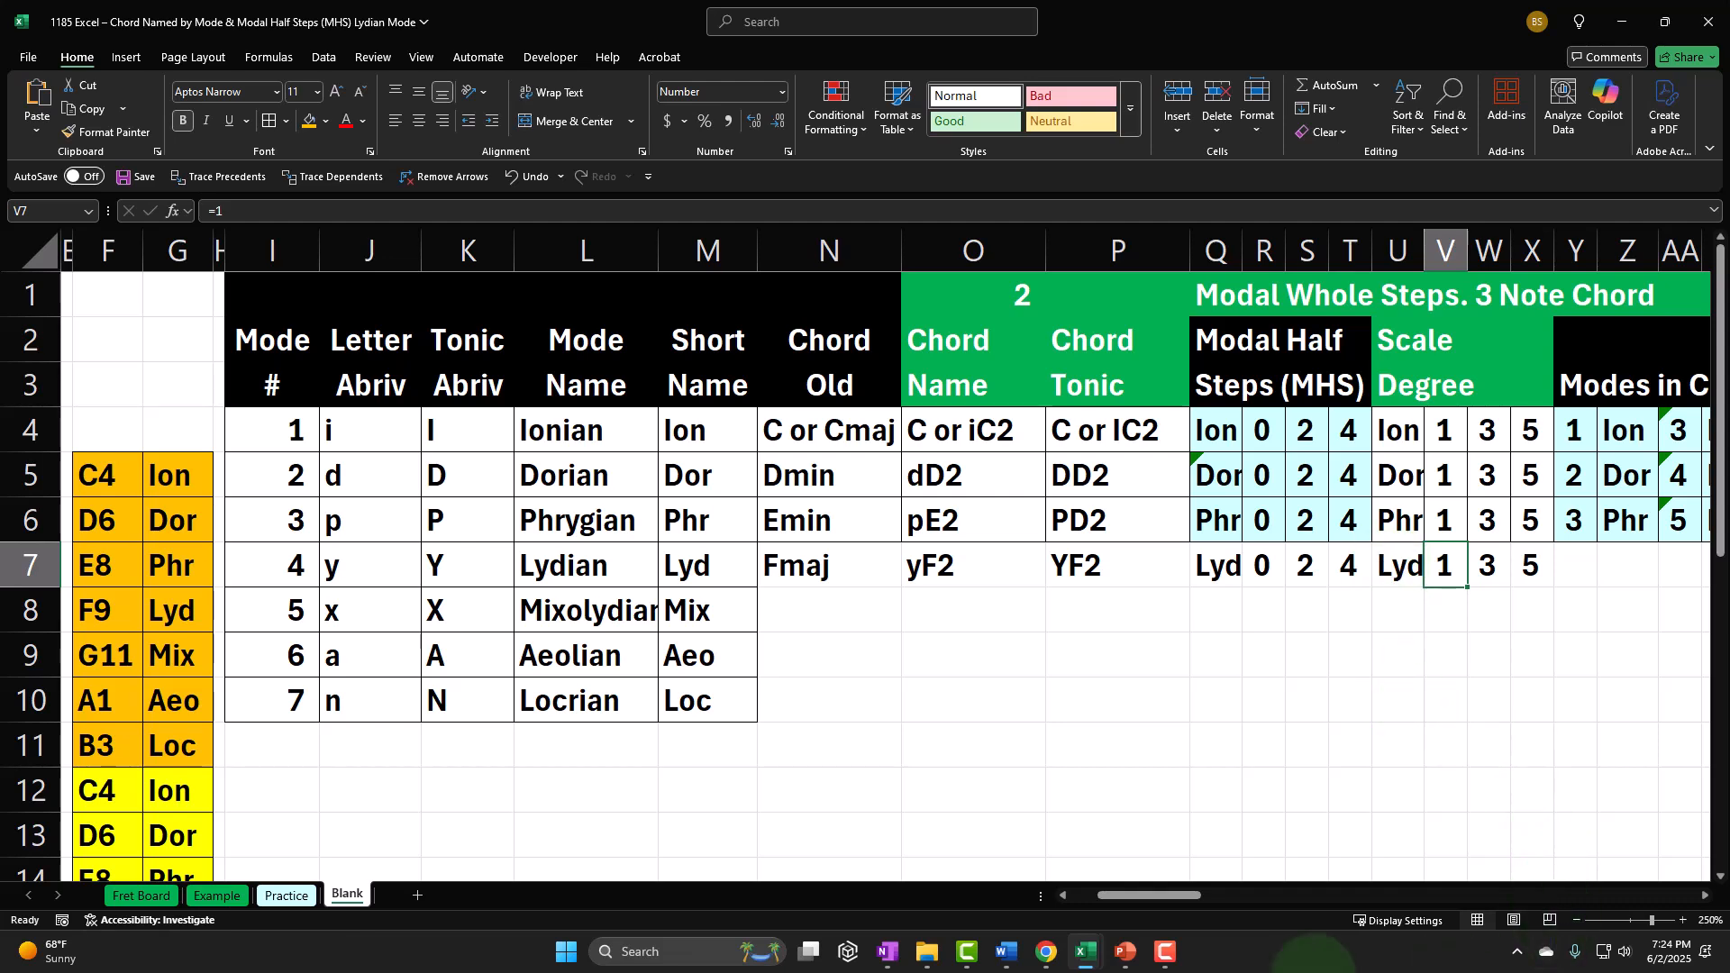
# Step: Highlight the F9 Lyd, A1 Aeo and C4 Ion entries together in the note and mode list to review the chord's notes
pyautogui.click(1141, 895)
pyautogui.moveTo(1141, 895); pyautogui.dragTo(1114, 897)
pyautogui.click(541, 616)
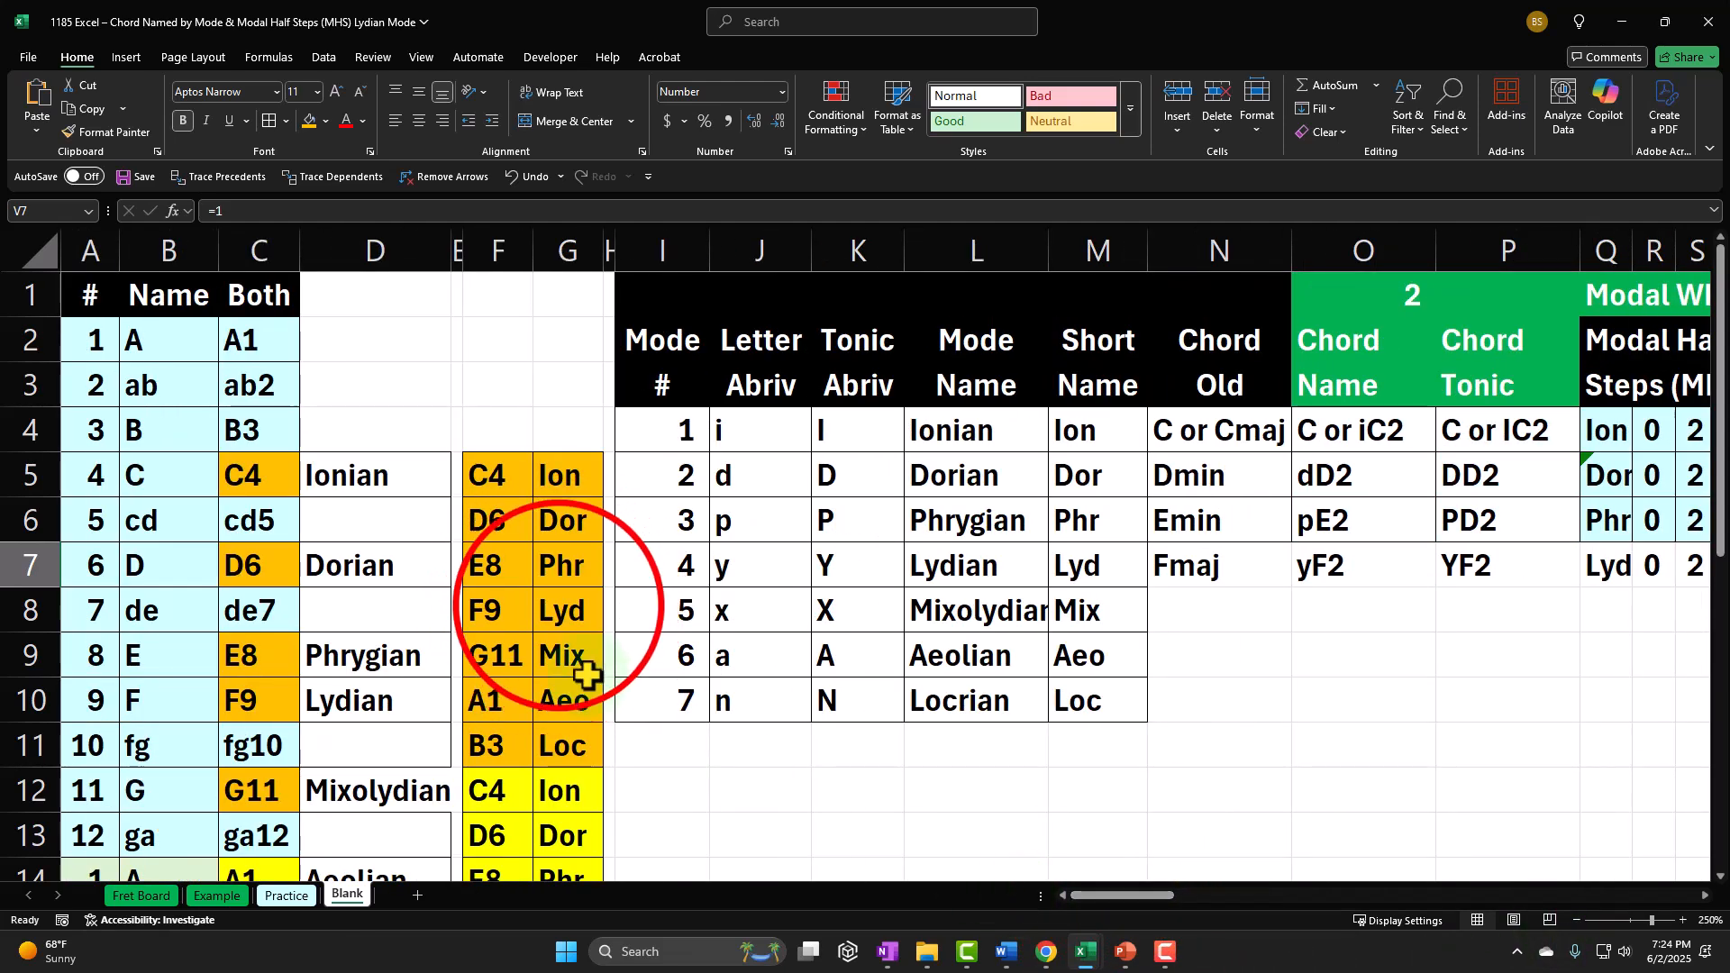
pyautogui.moveTo(490, 613); pyautogui.dragTo(541, 617)
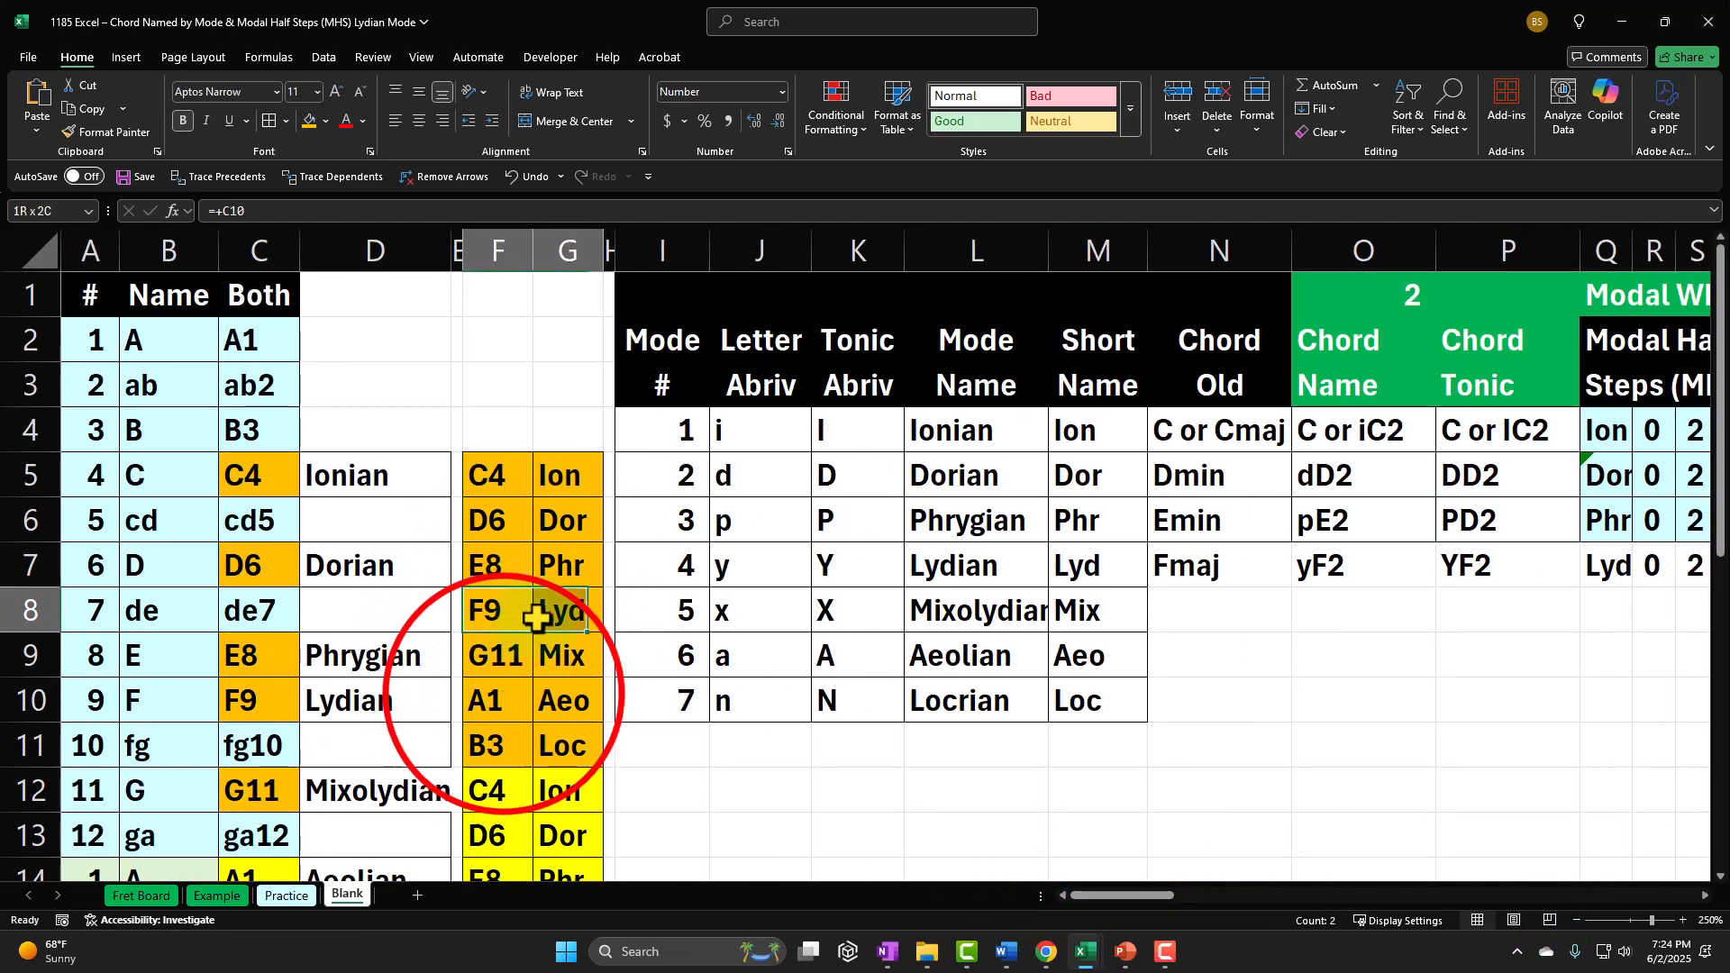
pyautogui.keyDown('ctrl'); pyautogui.moveTo(503, 694); pyautogui.dragTo(551, 705); pyautogui.keyUp('ctrl')
pyautogui.keyDown('ctrl'); pyautogui.moveTo(500, 790); pyautogui.dragTo(551, 790); pyautogui.keyUp('ctrl')
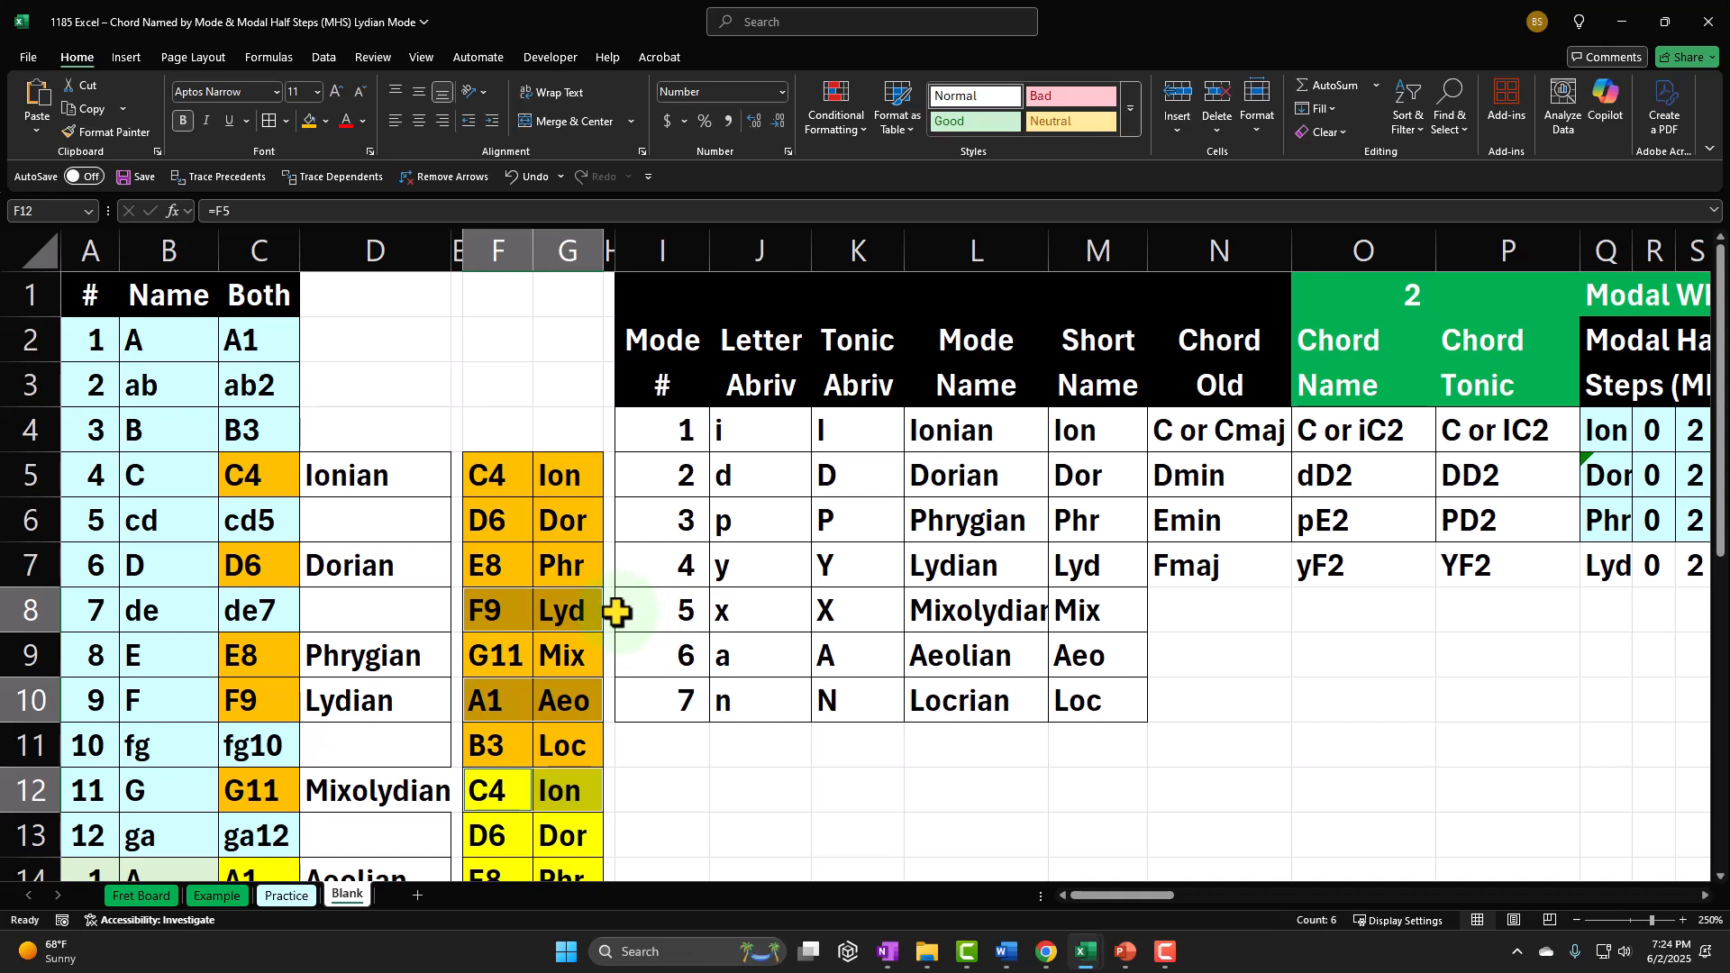
# Step: Examine the Lydian row from the old chord name across to the Modes in Chord columns
pyautogui.click(1168, 570)
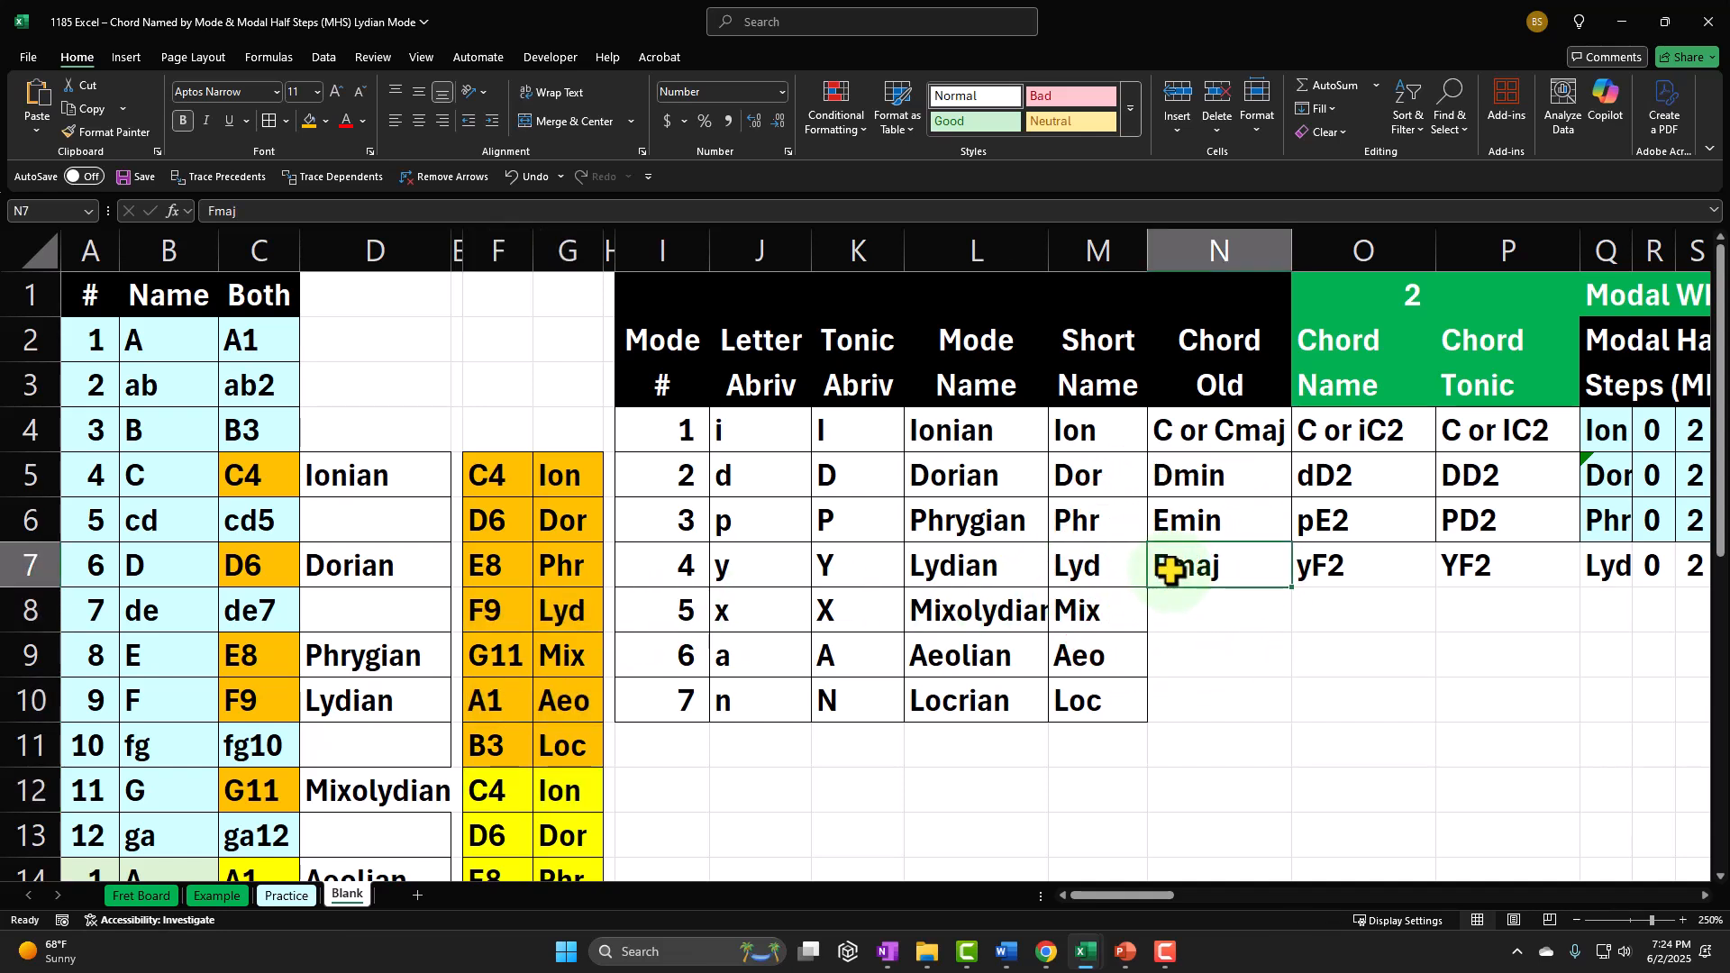
pyautogui.press('Right')
pyautogui.press('Right')
pyautogui.press('Right')
pyautogui.press('Right')
pyautogui.press('Right')
pyautogui.press('Right')
pyautogui.press('Right')
pyautogui.press('Right')
pyautogui.press('Right')
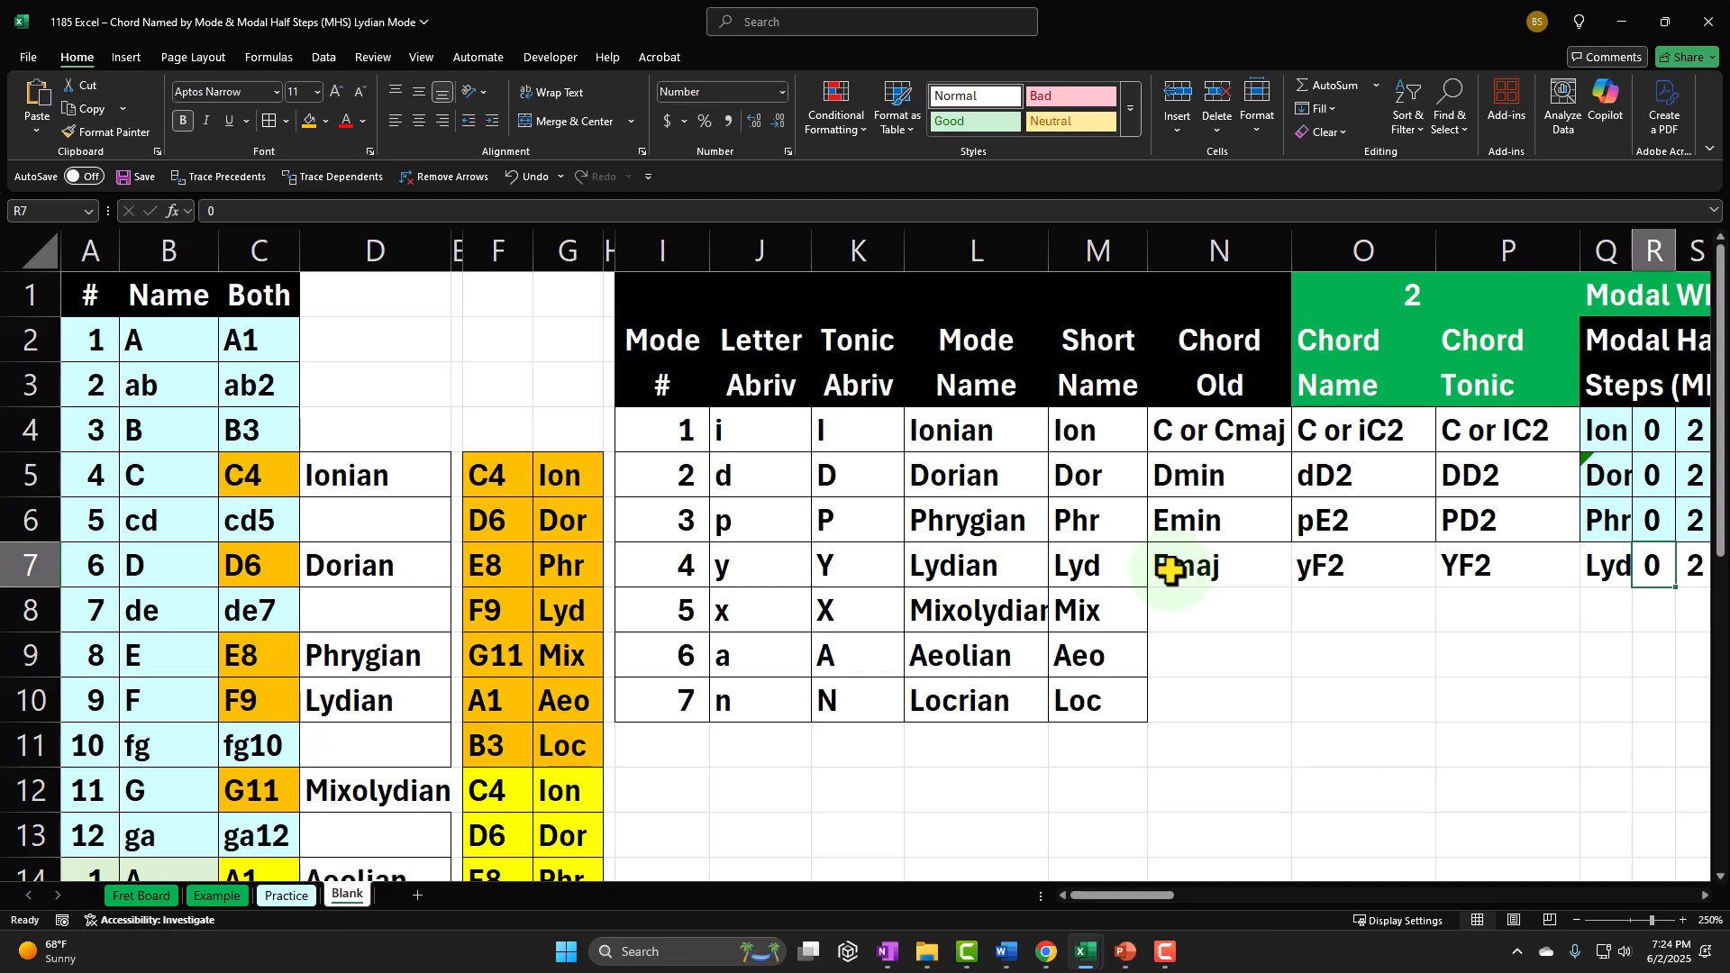
pyautogui.press('Right')
pyautogui.press('Right')
pyautogui.press('Right')
pyautogui.press('Right')
pyautogui.press('Right')
pyautogui.press('Right')
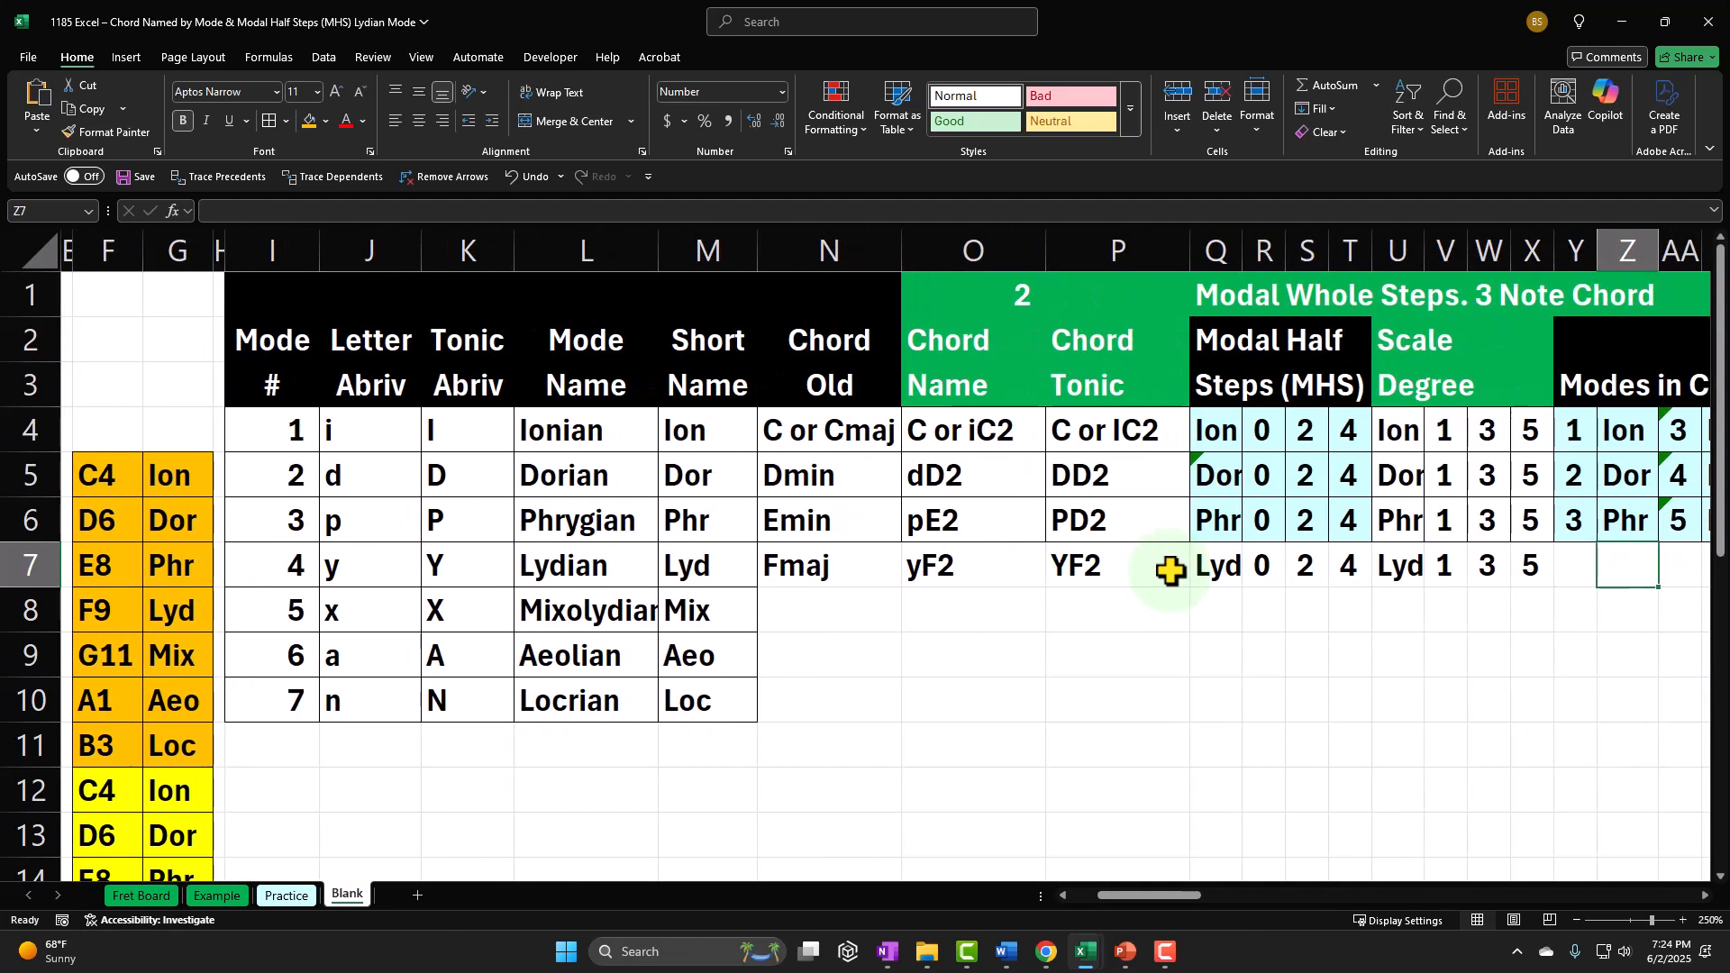
pyautogui.press('Right')
pyautogui.press('Right')
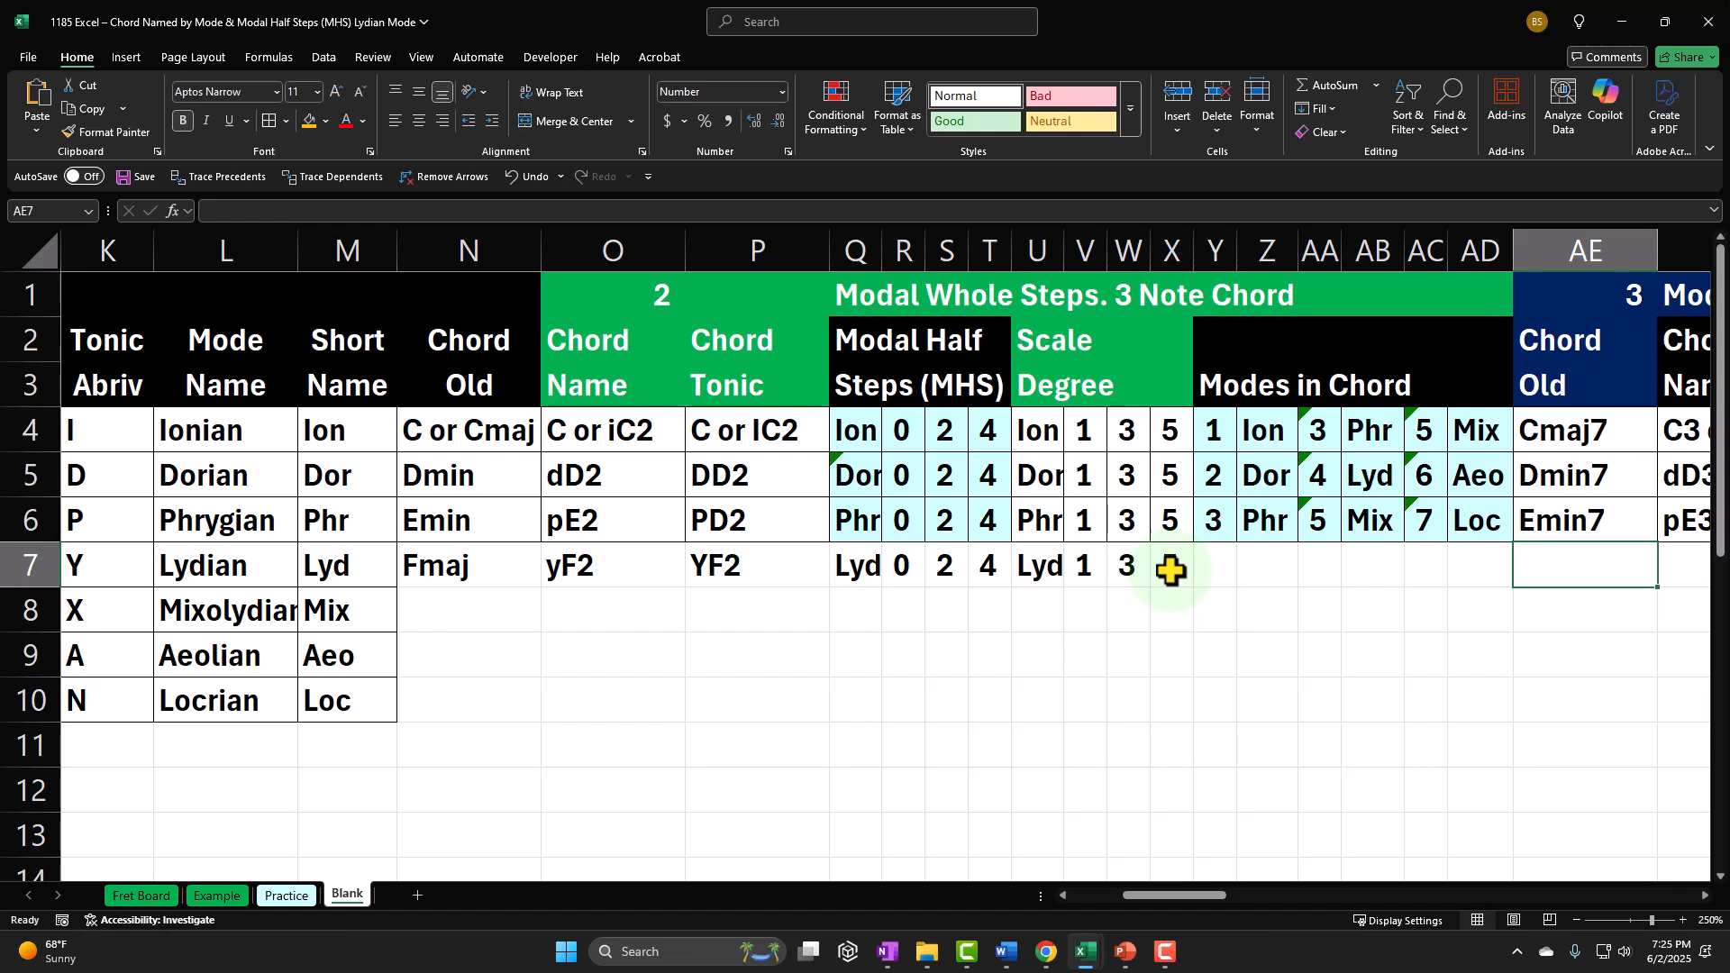
# Step: Fill the first Modes in Chord cell, Y7, with a formula referencing the Lydian mode number in I7
pyautogui.press('Left')
pyautogui.press('Left')
pyautogui.press('Left')
pyautogui.press('Left')
pyautogui.press('Left')
pyautogui.press('Left')
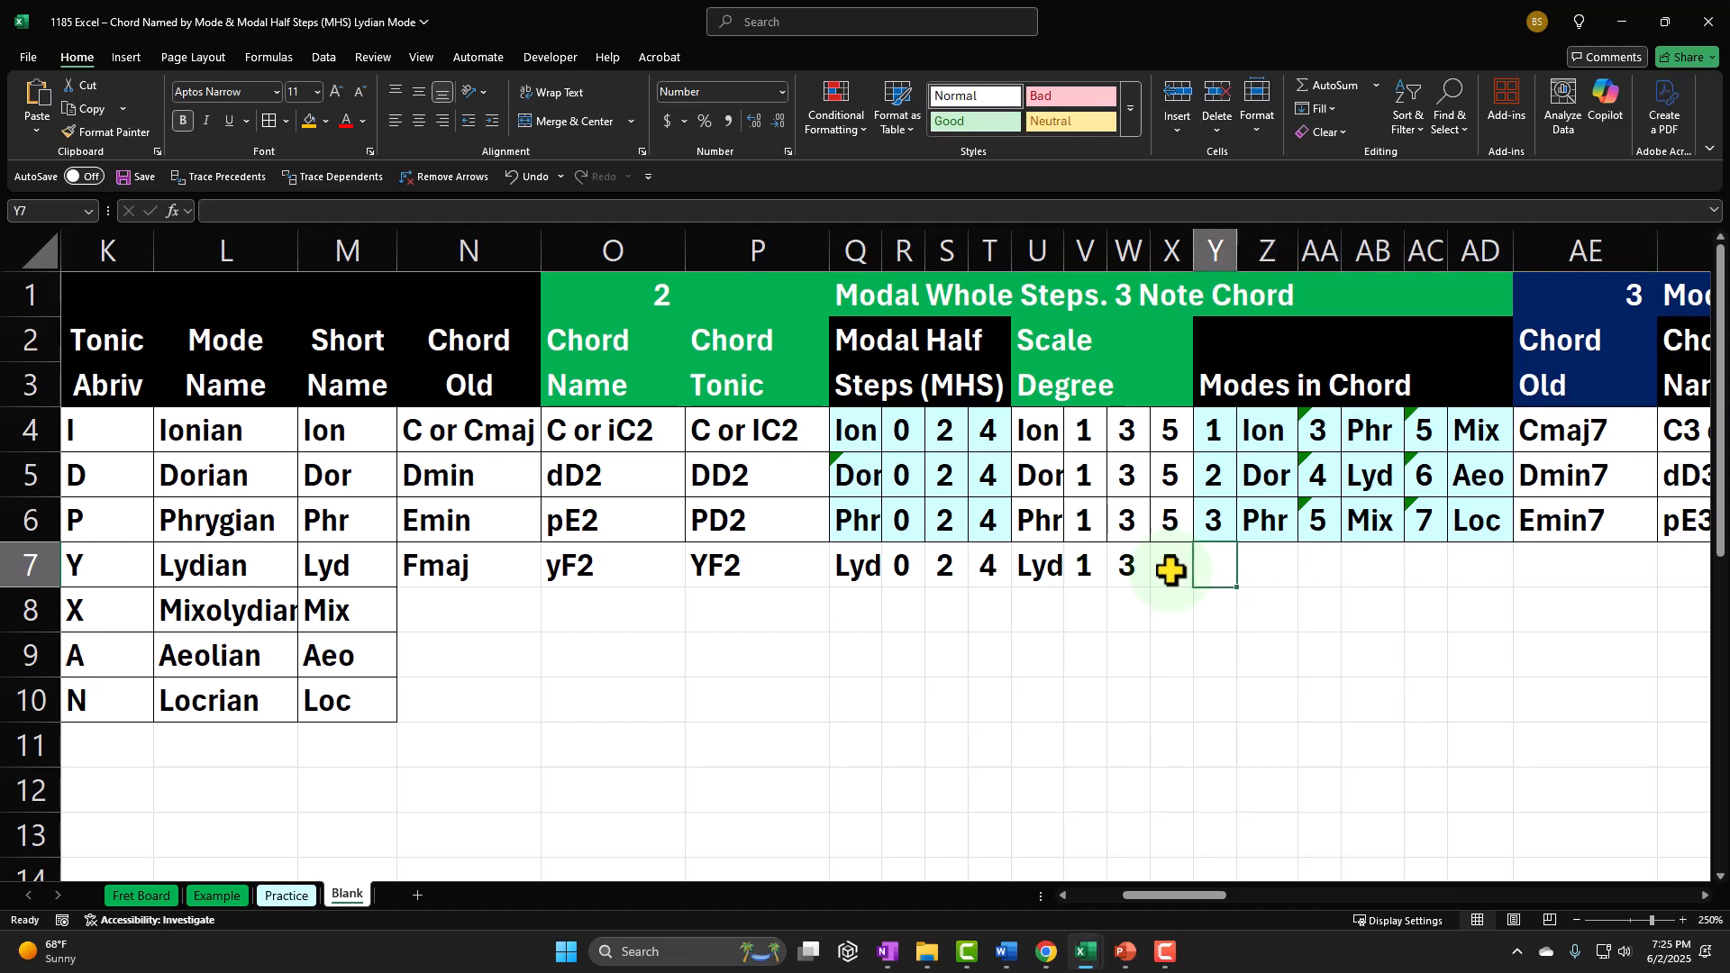
pyautogui.write('=')
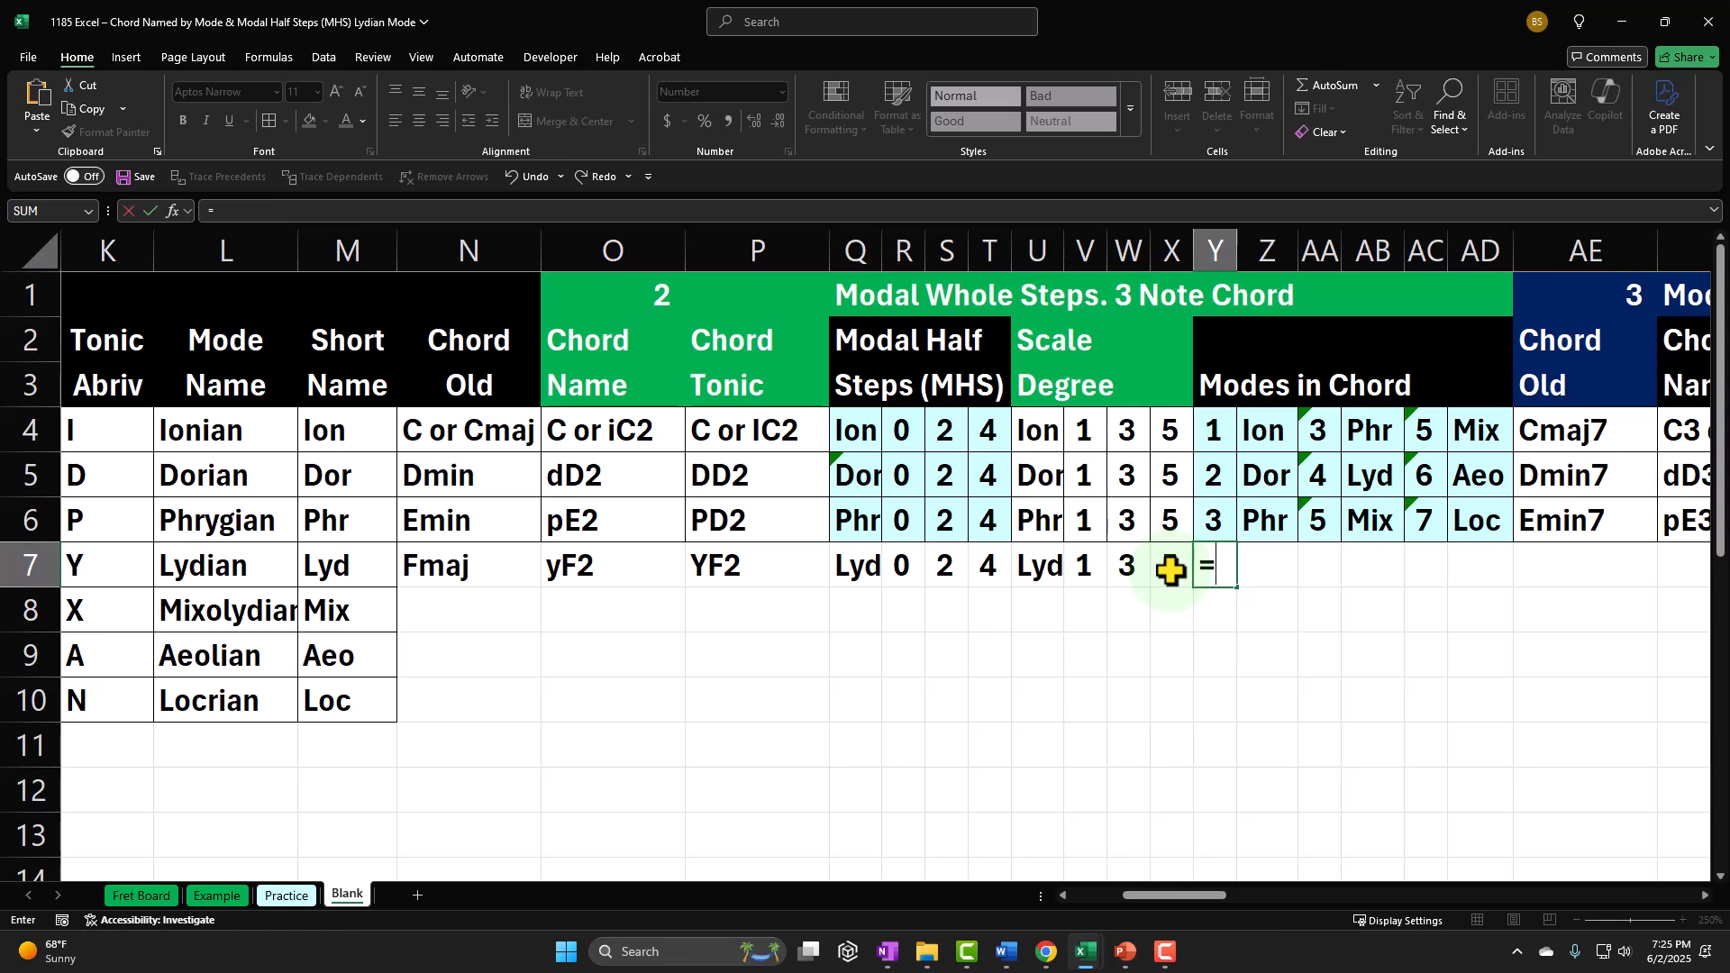
pyautogui.press('Left')
pyautogui.press('Left')
pyautogui.press('Left')
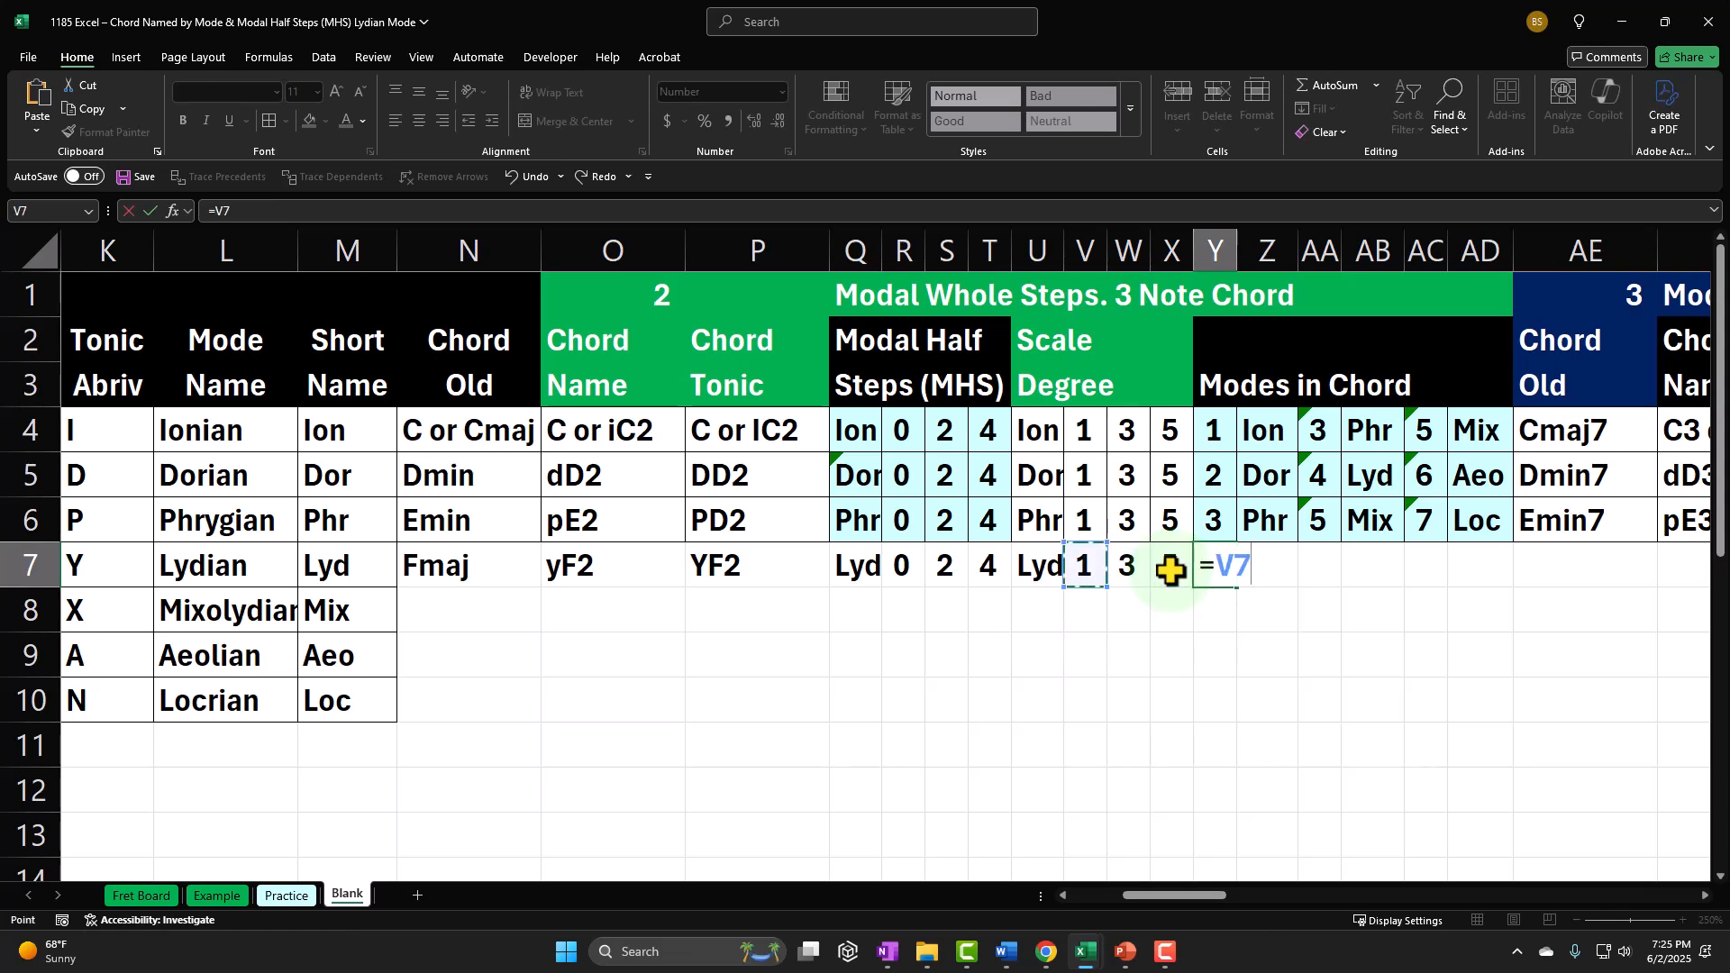
pyautogui.press('Left')
pyautogui.press('Left')
pyautogui.press('Left')
pyautogui.press('Left')
pyautogui.press('Left')
pyautogui.press('Left')
pyautogui.press('Left')
pyautogui.press('Left')
pyautogui.press('Left')
pyautogui.press('Left')
pyautogui.press('Left')
pyautogui.press('Left')
pyautogui.press('Left')
pyautogui.press('Left')
pyautogui.press('Left')
pyautogui.press('Left')
pyautogui.press('Left')
pyautogui.press('Left')
pyautogui.press('Left')
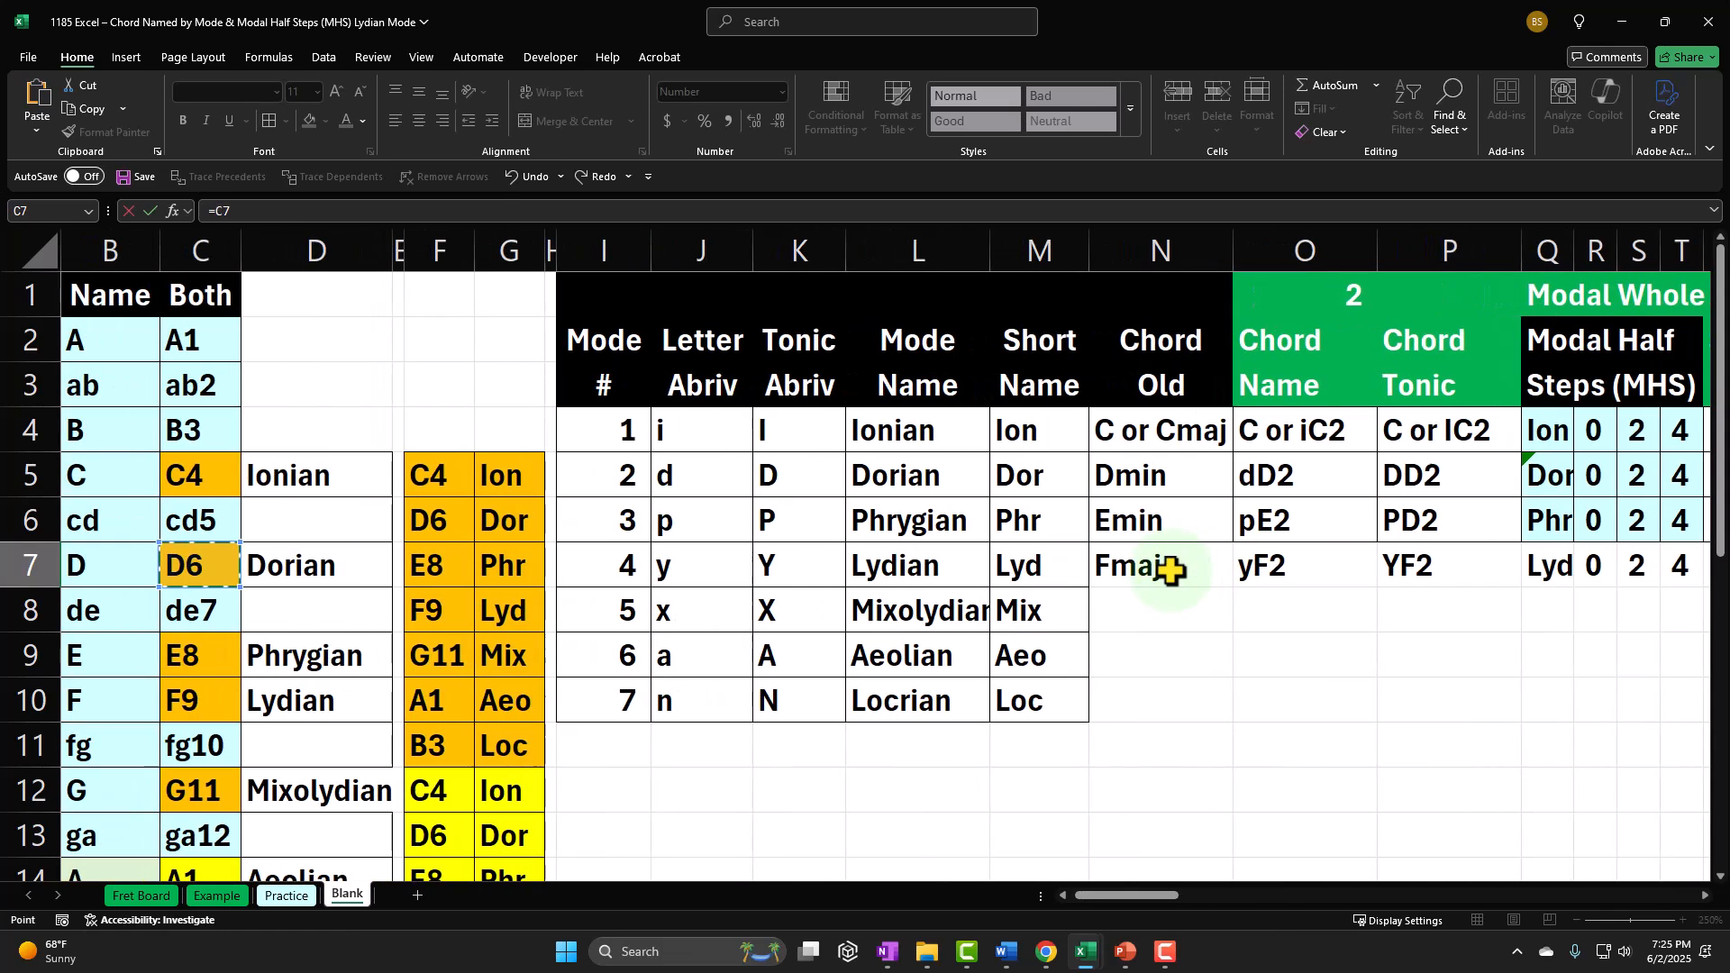
pyautogui.press('Right')
pyautogui.press('Right')
pyautogui.press('Right')
pyautogui.press('Return')
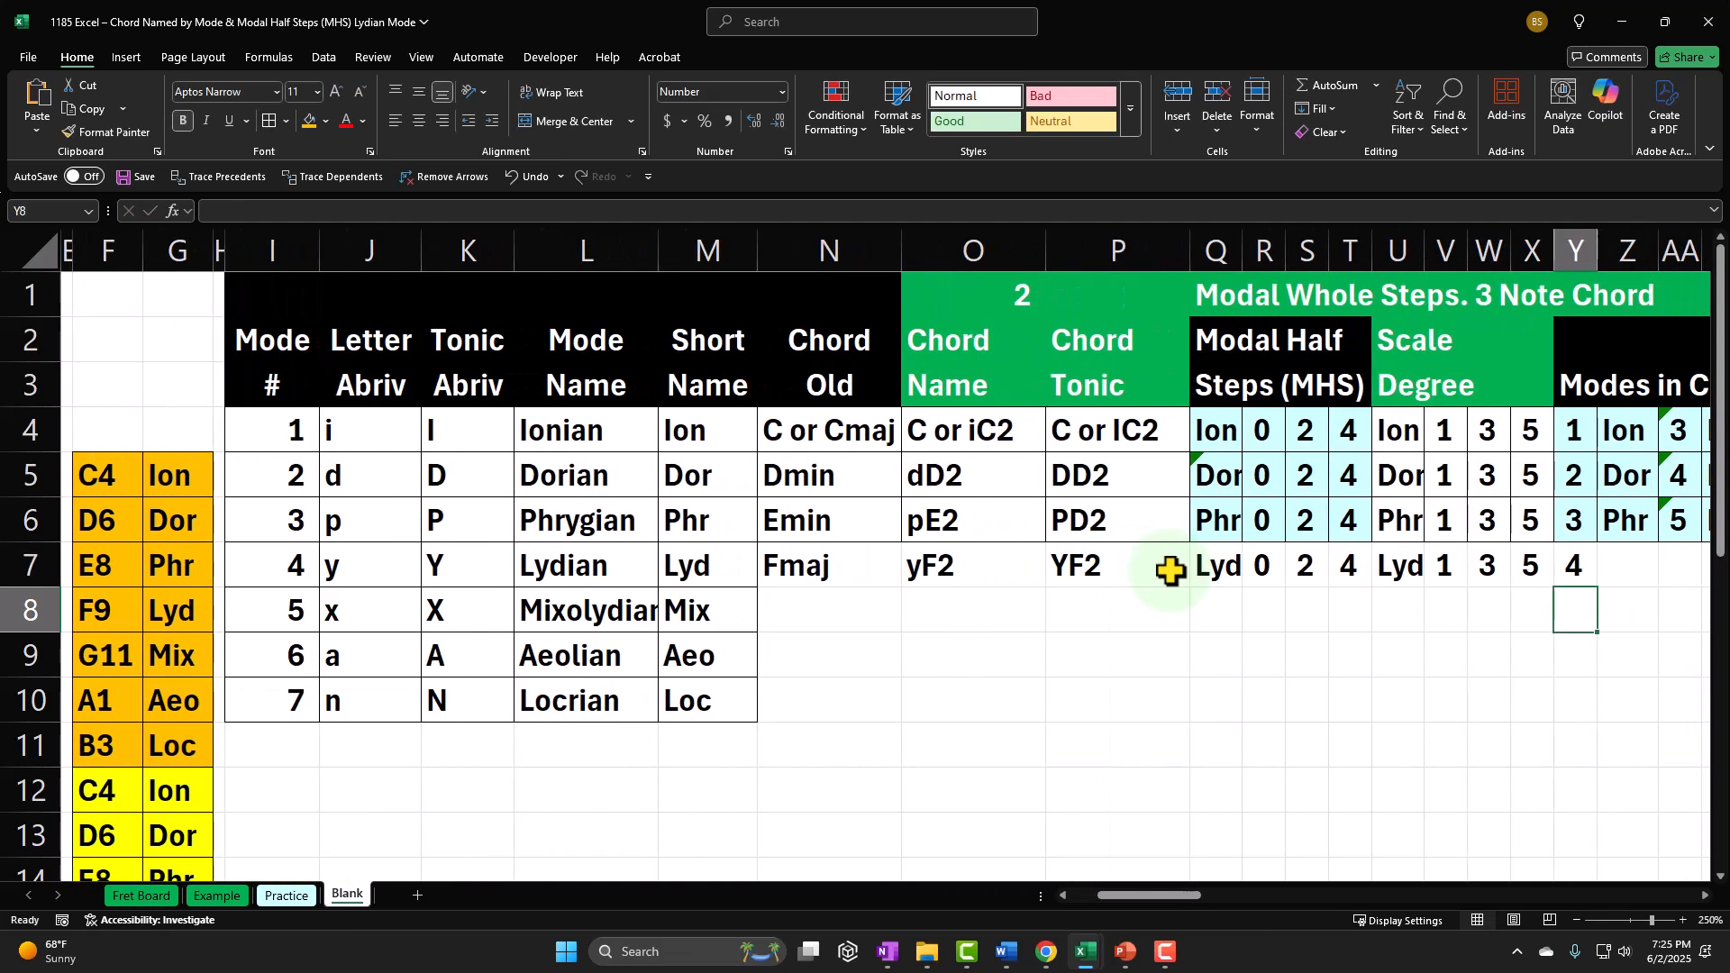
# Step: Shade the Lydian modal half steps in Q7:T7 with the recently used light blue and add borders
pyautogui.press('Right')
pyautogui.press('Right')
pyautogui.press('Right')
pyautogui.press('Right')
pyautogui.press('Right')
pyautogui.press('Right')
pyautogui.press('Right')
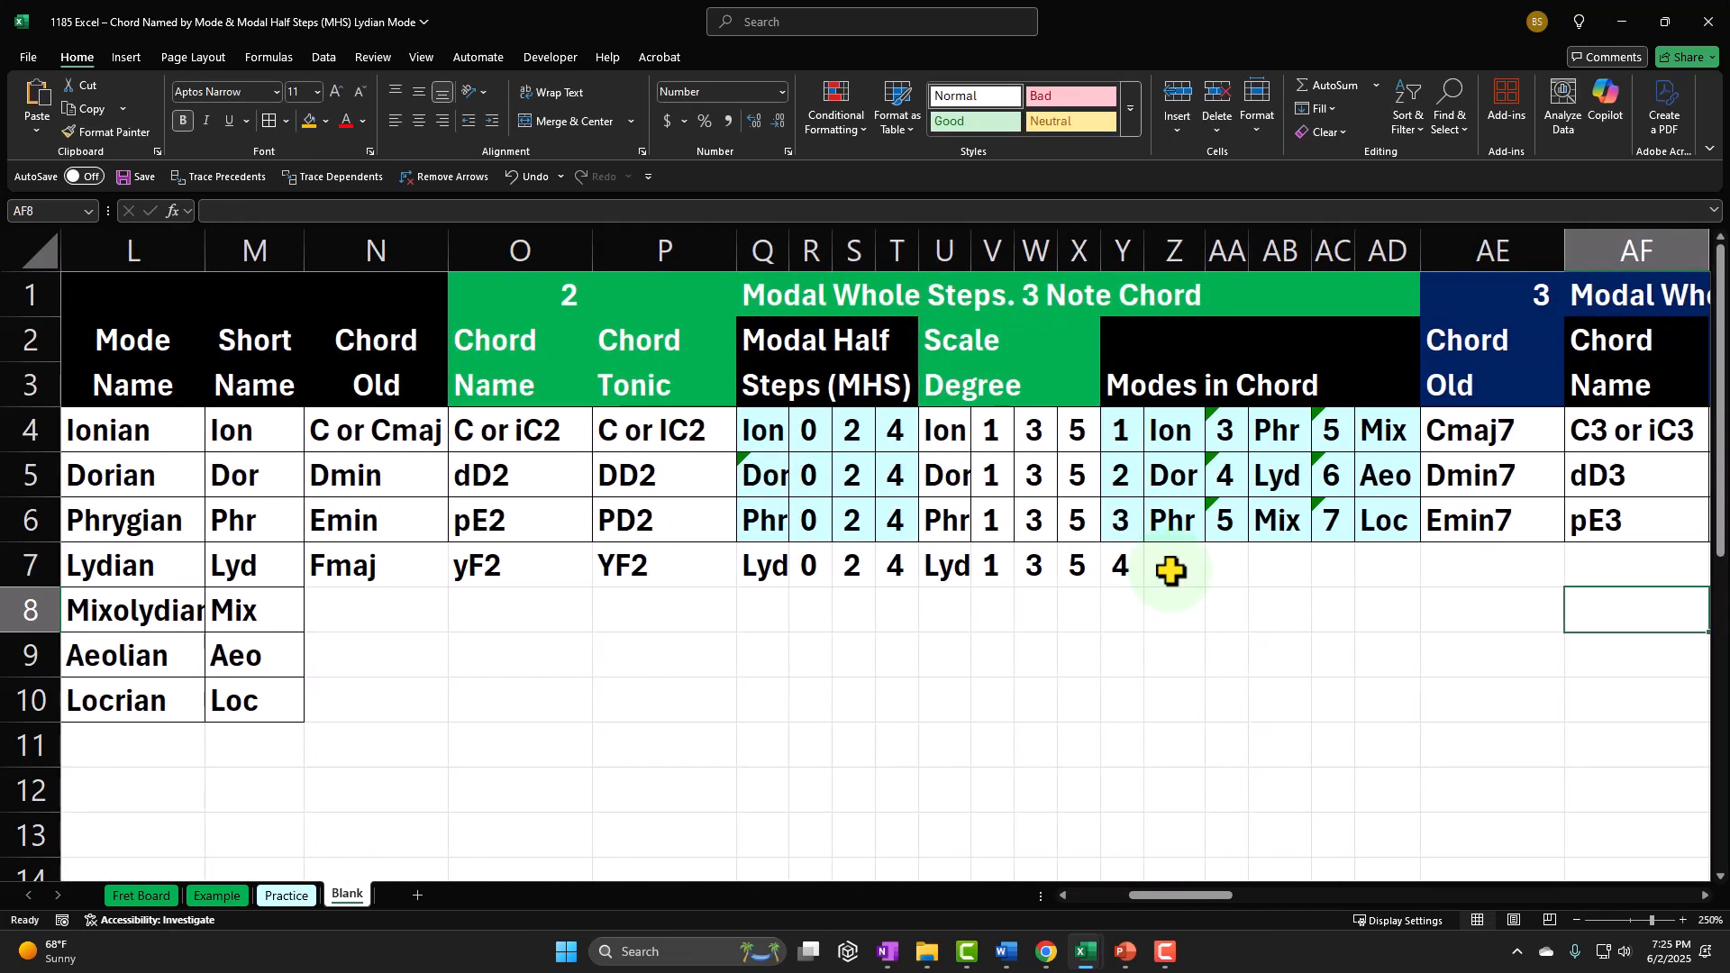
pyautogui.moveTo(773, 565); pyautogui.dragTo(896, 572)
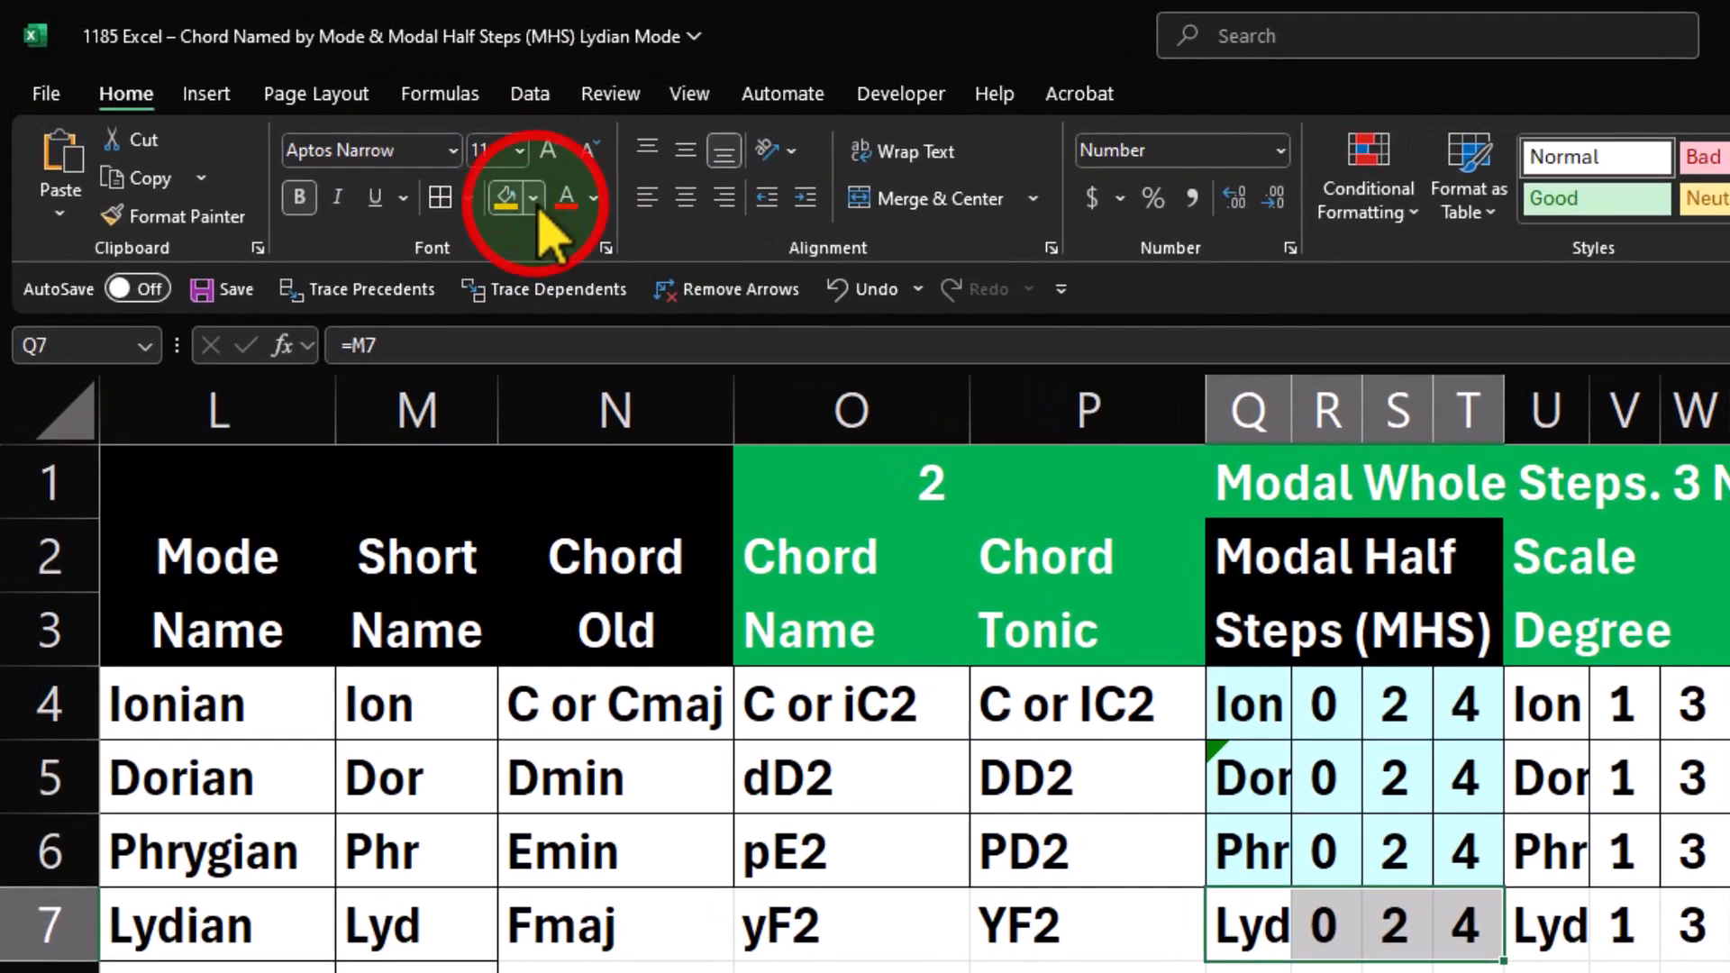
pyautogui.click(326, 120)
pyautogui.click(511, 748)
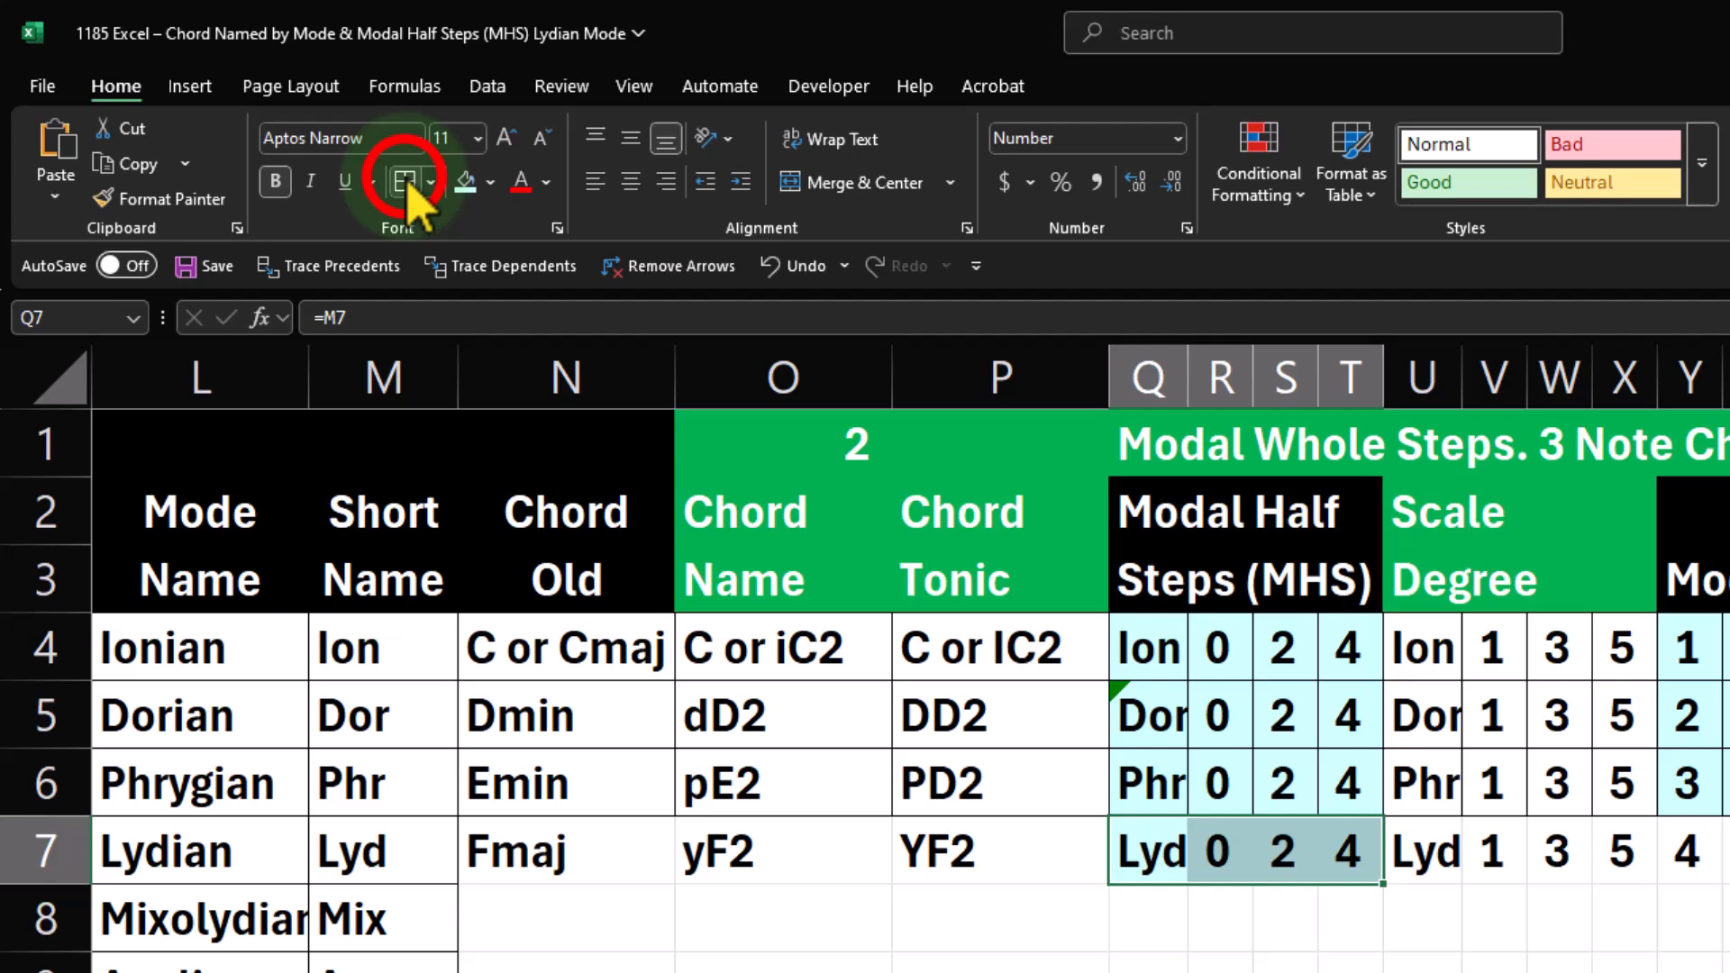
pyautogui.click(271, 120)
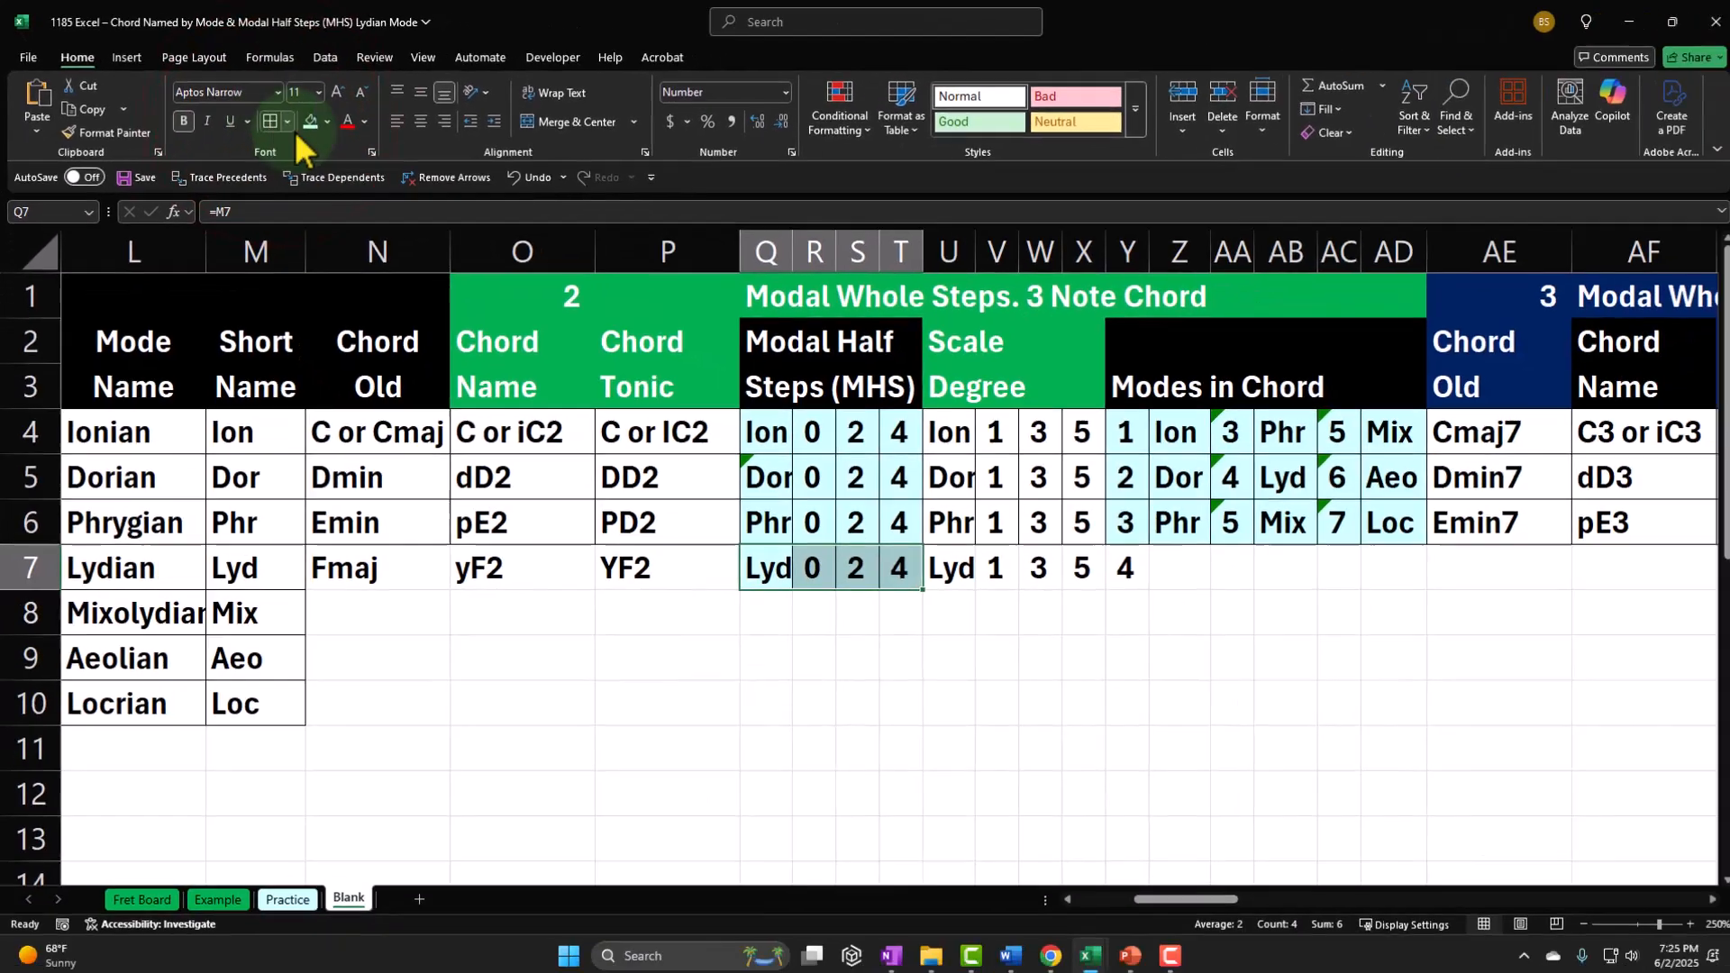
# Step: Calculate the second mode number in AA7 with the formula =Y7+S7
pyautogui.click(1154, 560)
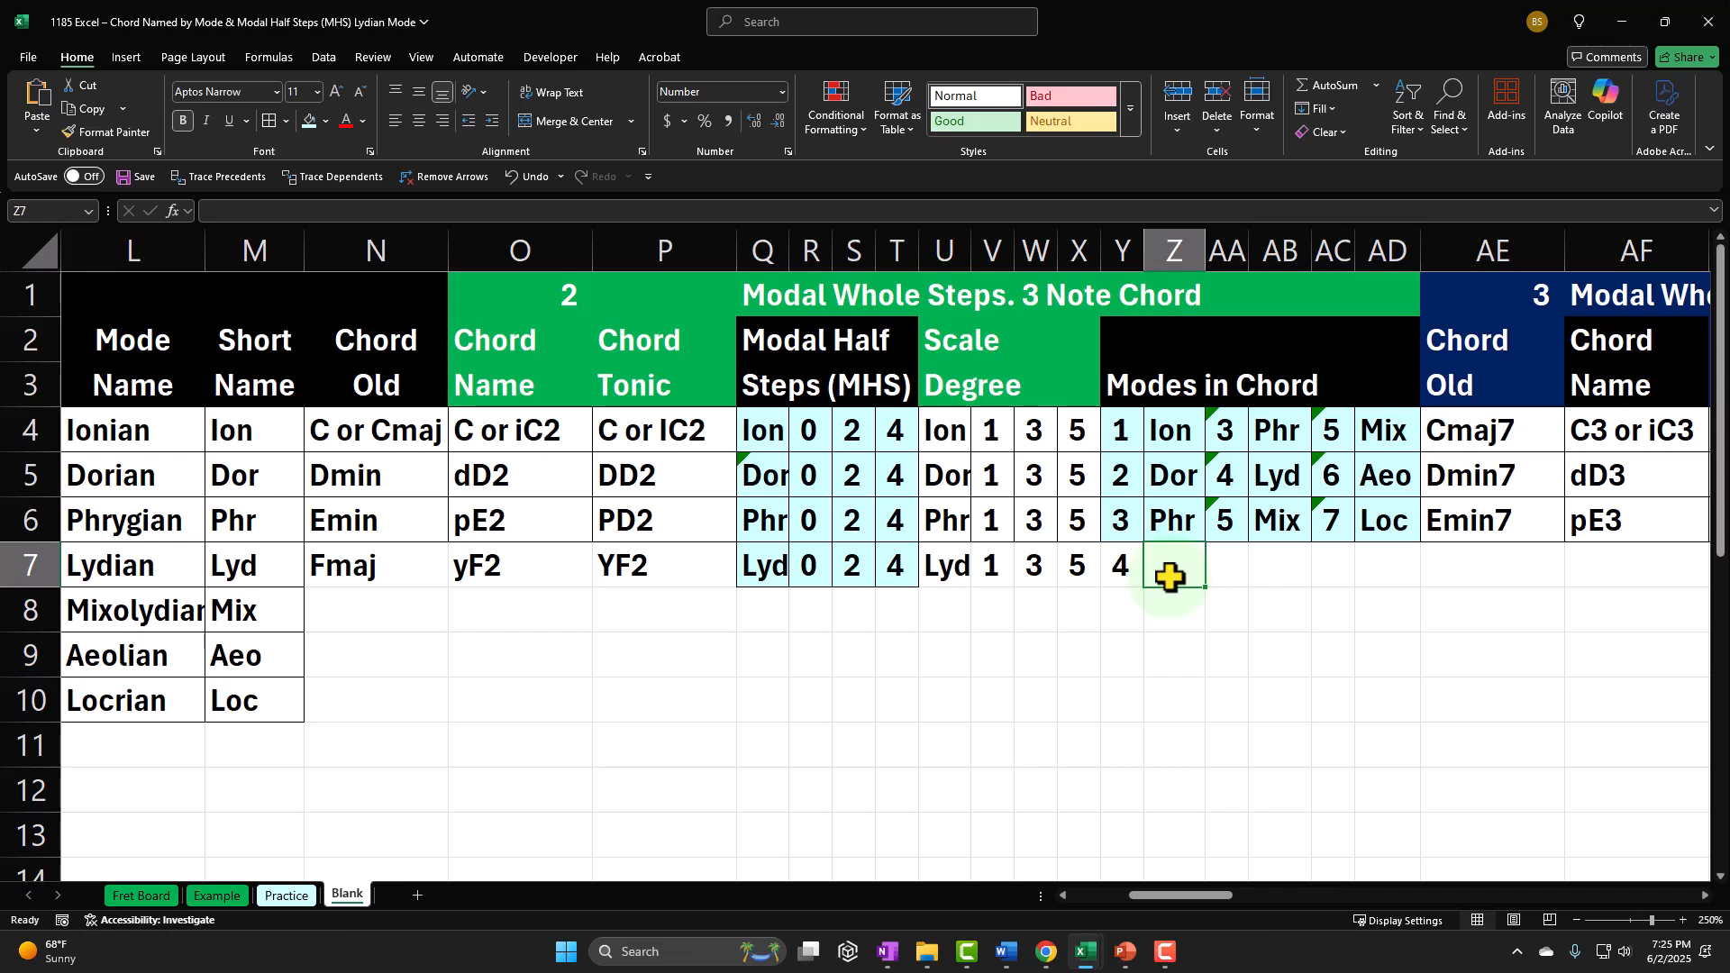
pyautogui.press('Right')
pyautogui.write('=')
pyautogui.press('Left')
pyautogui.press('Left')
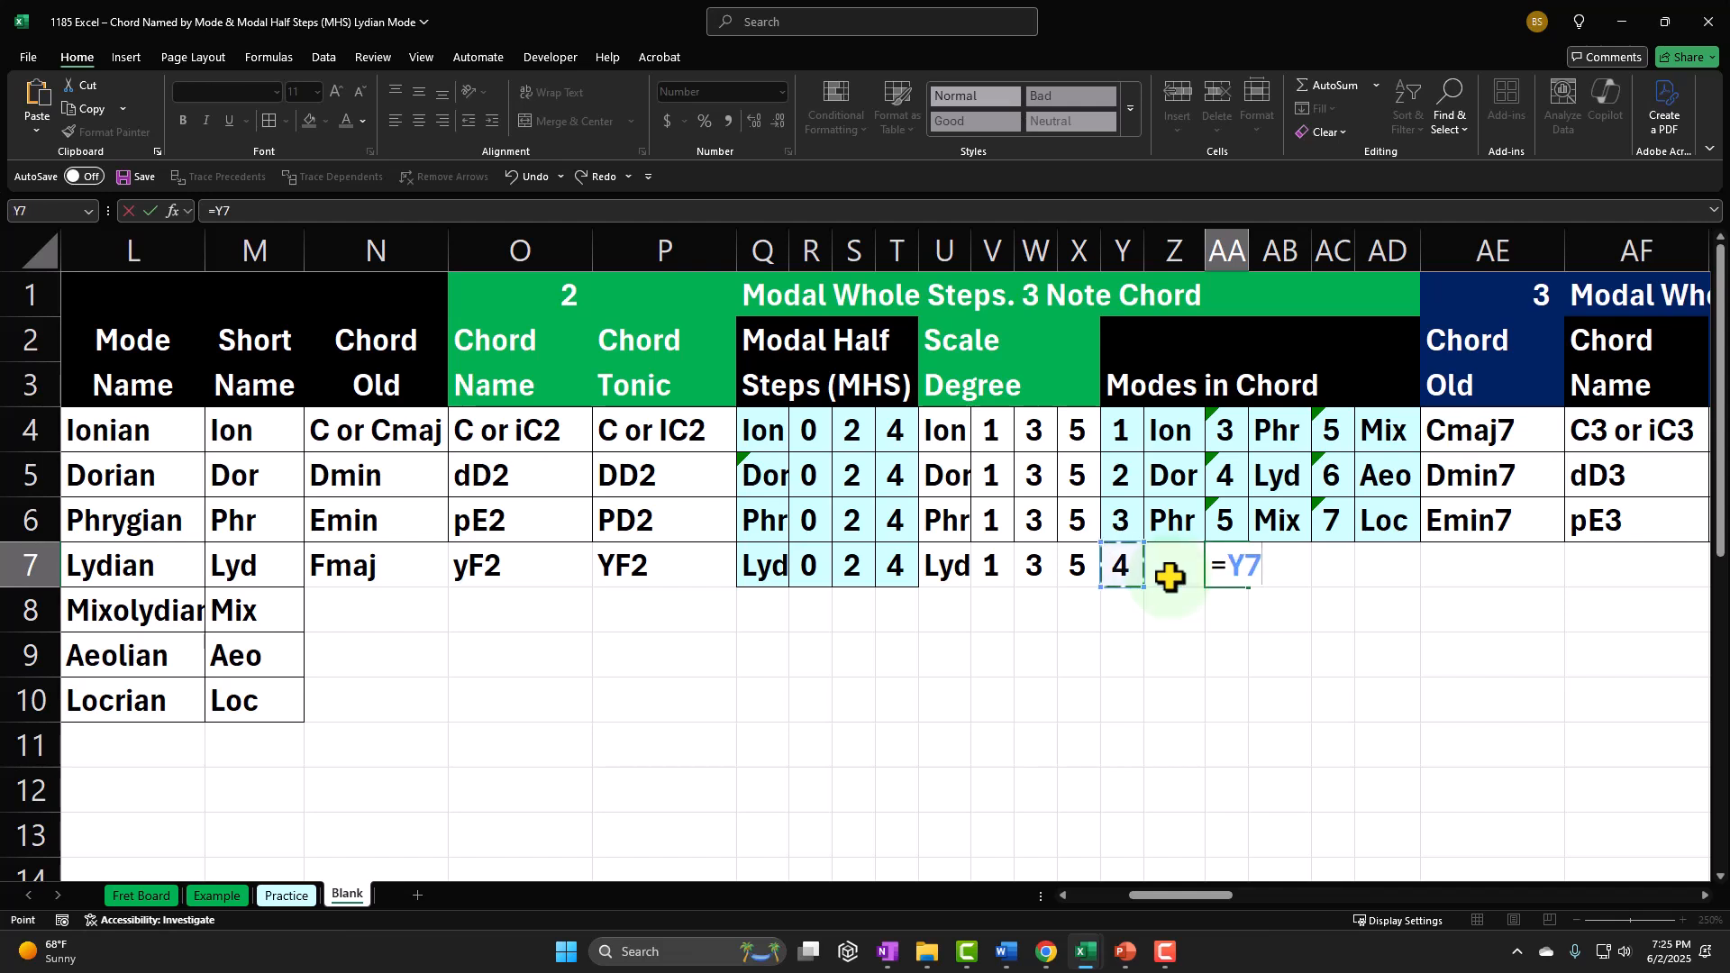
pyautogui.write('+')
pyautogui.press('Left')
pyautogui.press('Left')
pyautogui.press('Left')
pyautogui.press('Left')
pyautogui.press('Left')
pyautogui.press('Left')
pyautogui.press('Left')
pyautogui.press('Left')
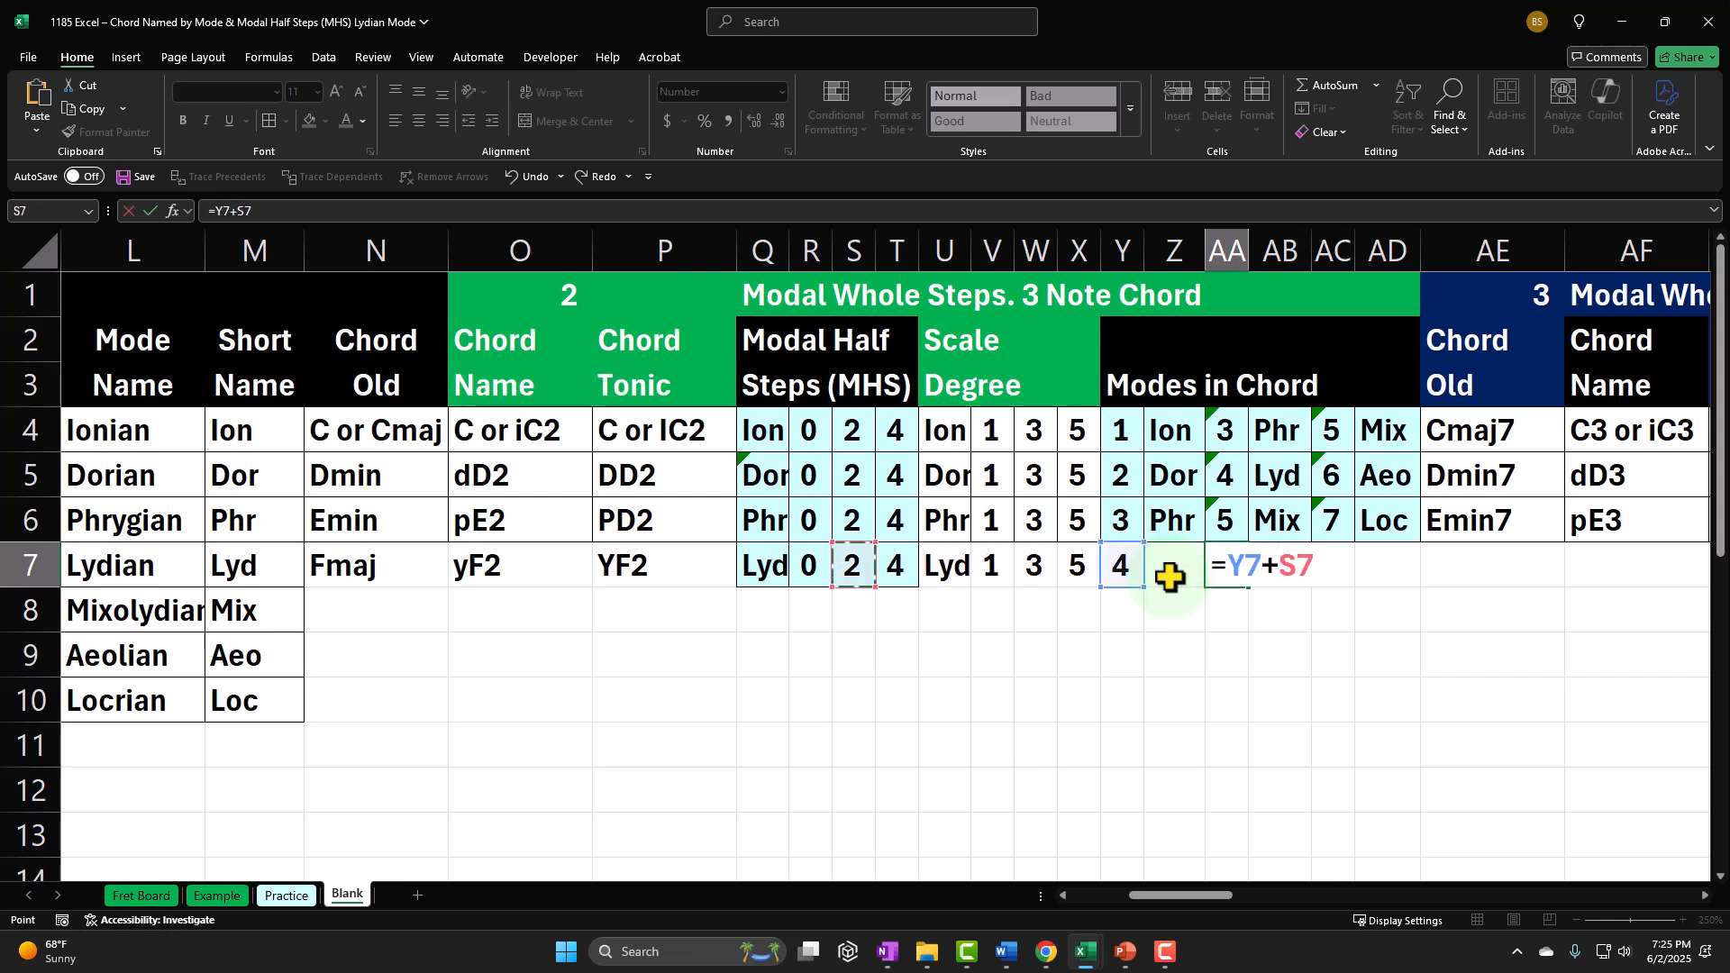
pyautogui.press('Tab')
pyautogui.press('Tab')
# Step: Calculate the third mode number in AC7 with the formula +Y7+T7
pyautogui.write('+')
pyautogui.press('Left')
pyautogui.press('Left')
pyautogui.press('Left')
pyautogui.press('Left')
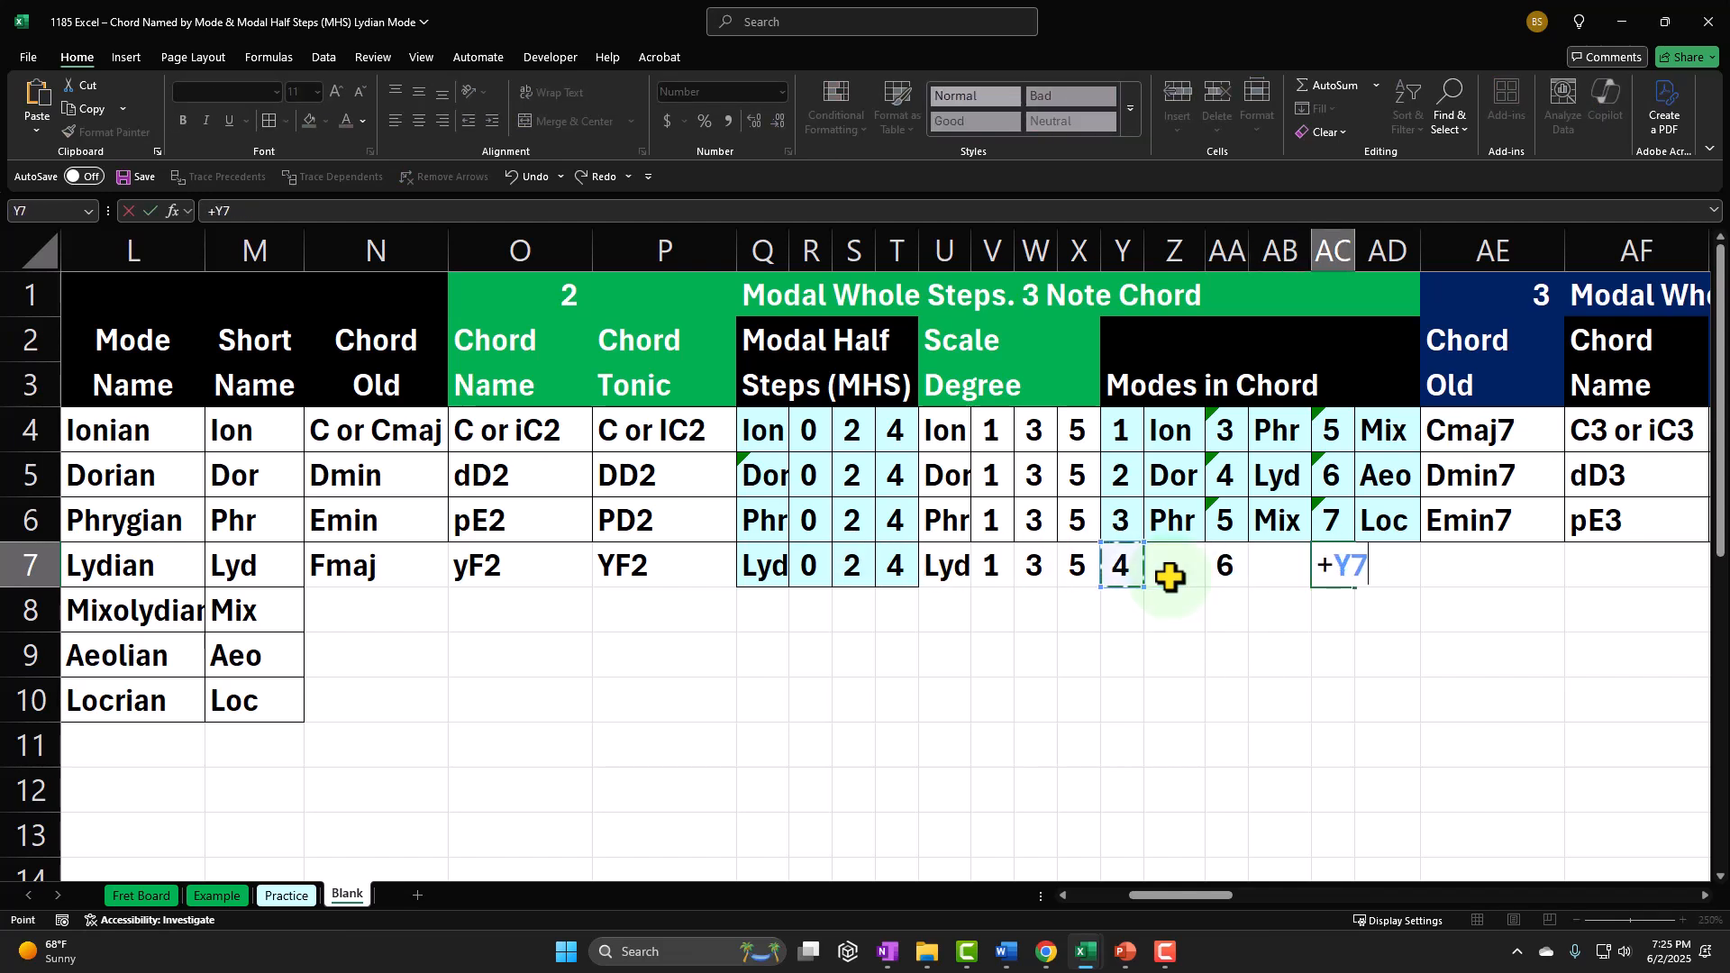
pyautogui.write('+')
pyautogui.press('Left')
# Step: Copy the XLOOKUP mode-name formula from the Phrygian row's Z6 into Z7
pyautogui.press('Left')
pyautogui.press('Left')
pyautogui.press('Left')
pyautogui.press('Left')
pyautogui.press('Left')
pyautogui.press('Left')
pyautogui.press('Left')
pyautogui.press('Left')
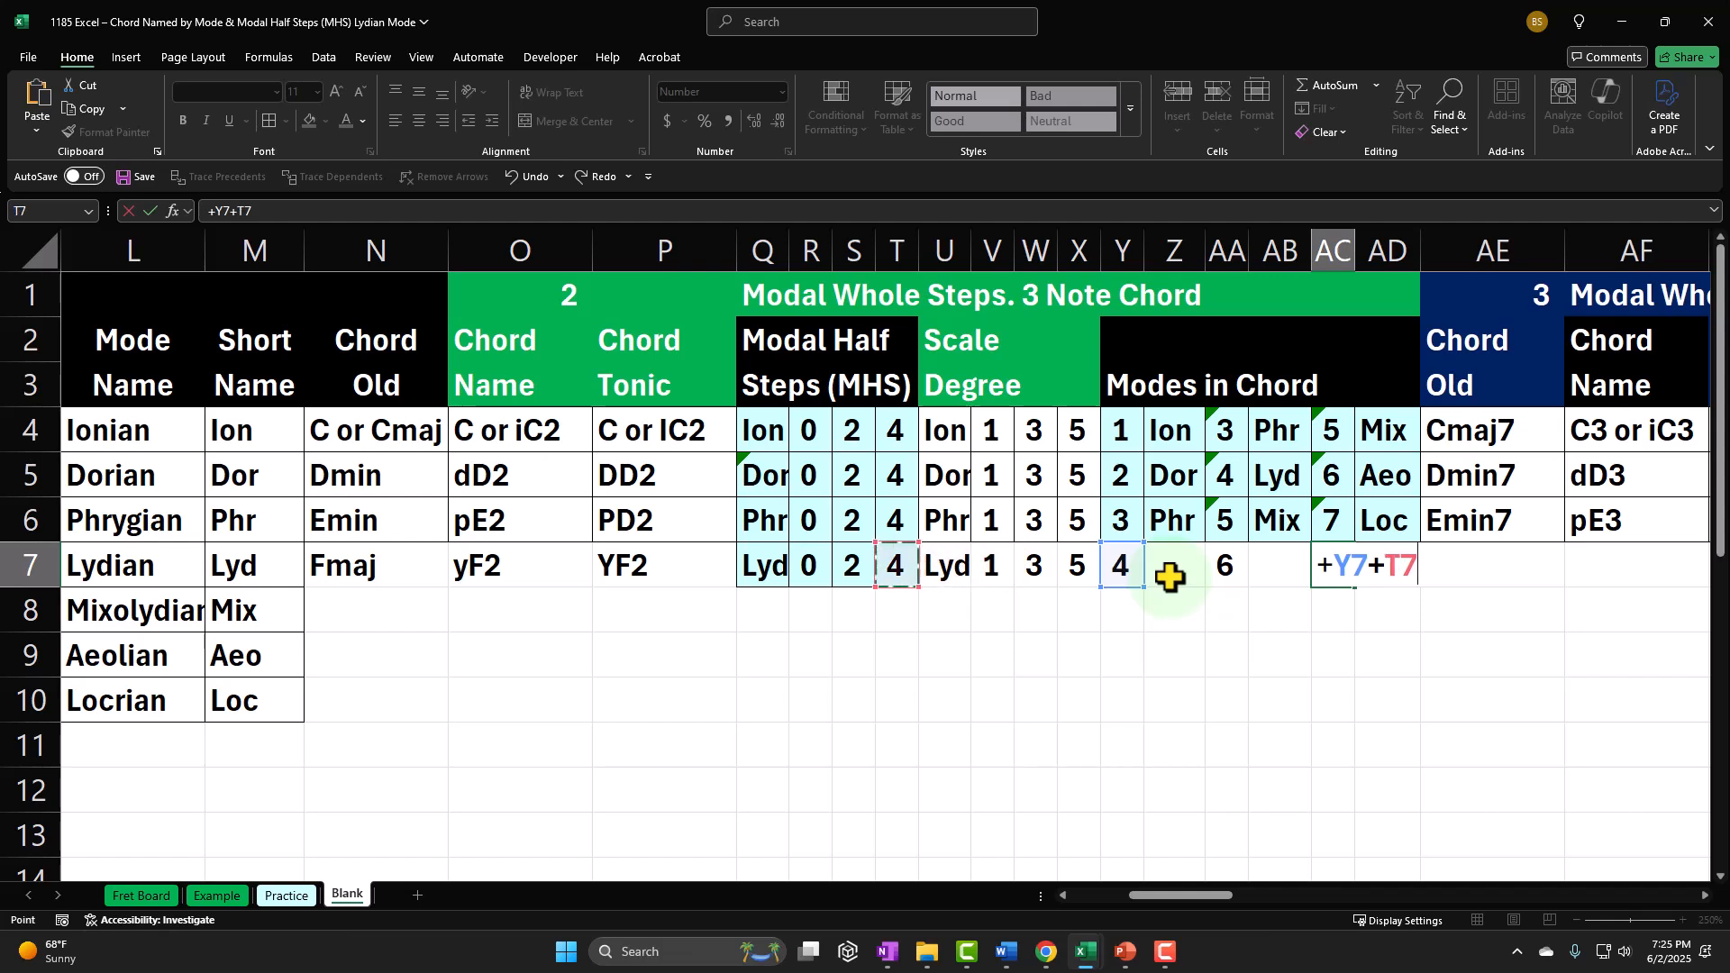
pyautogui.press('Tab')
pyautogui.press('Left')
pyautogui.press('Left')
pyautogui.press('Left')
pyautogui.press('Left')
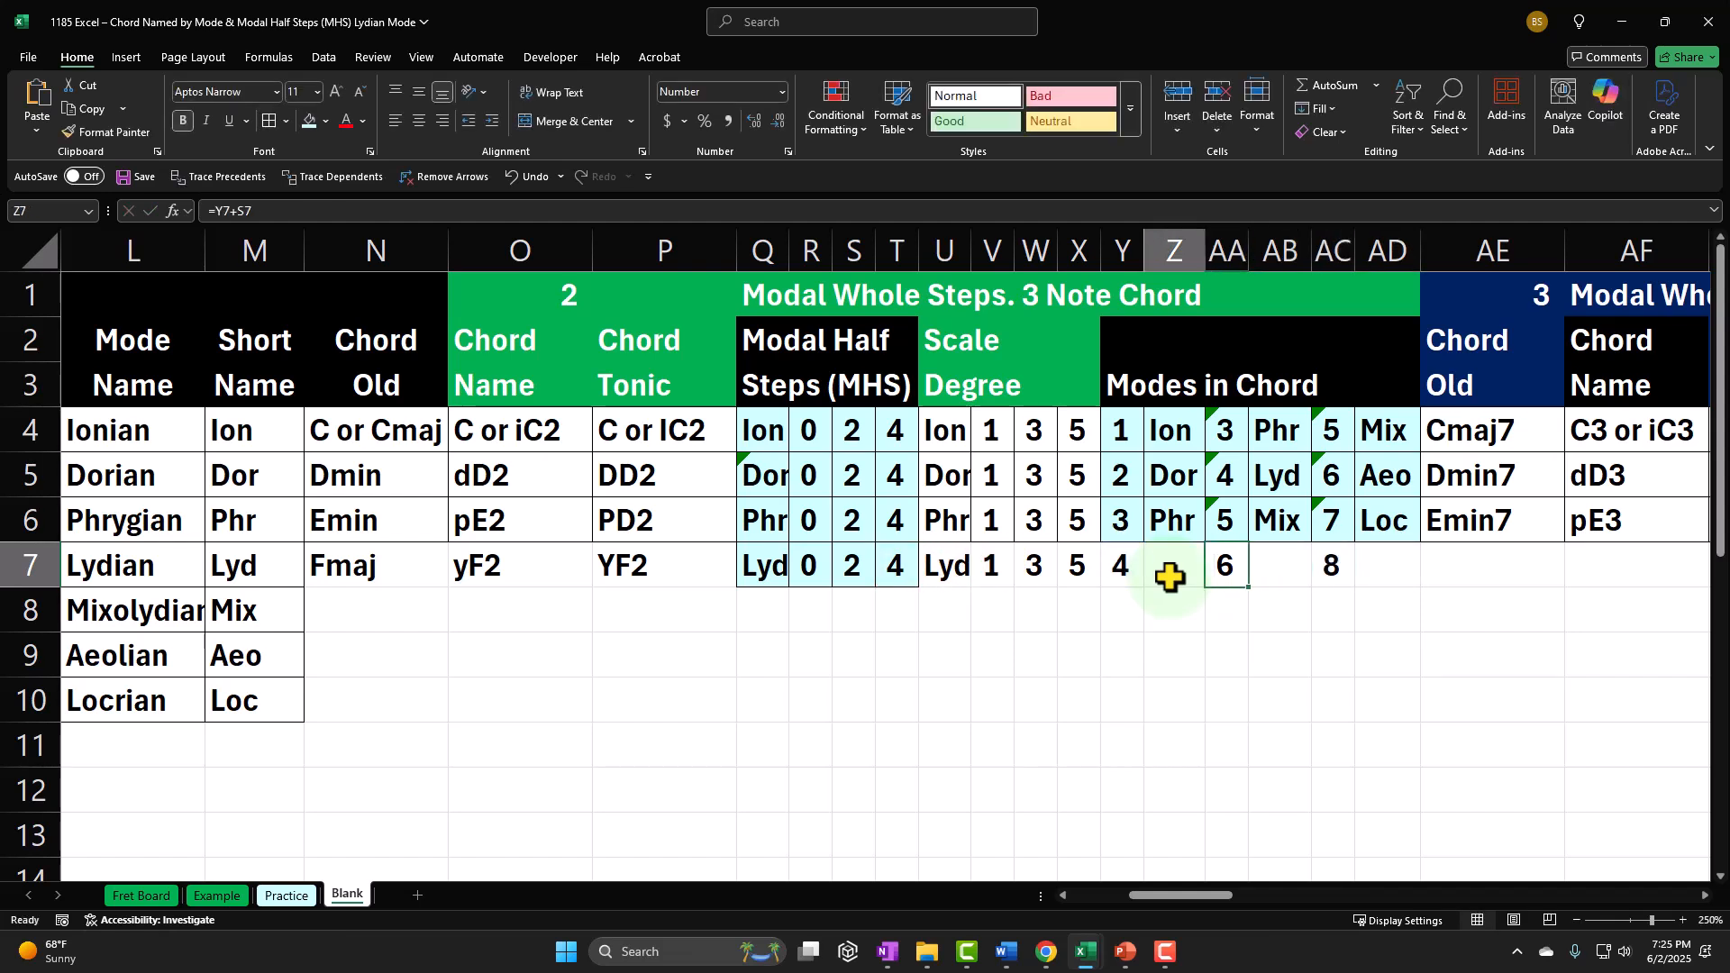
pyautogui.click(1159, 525)
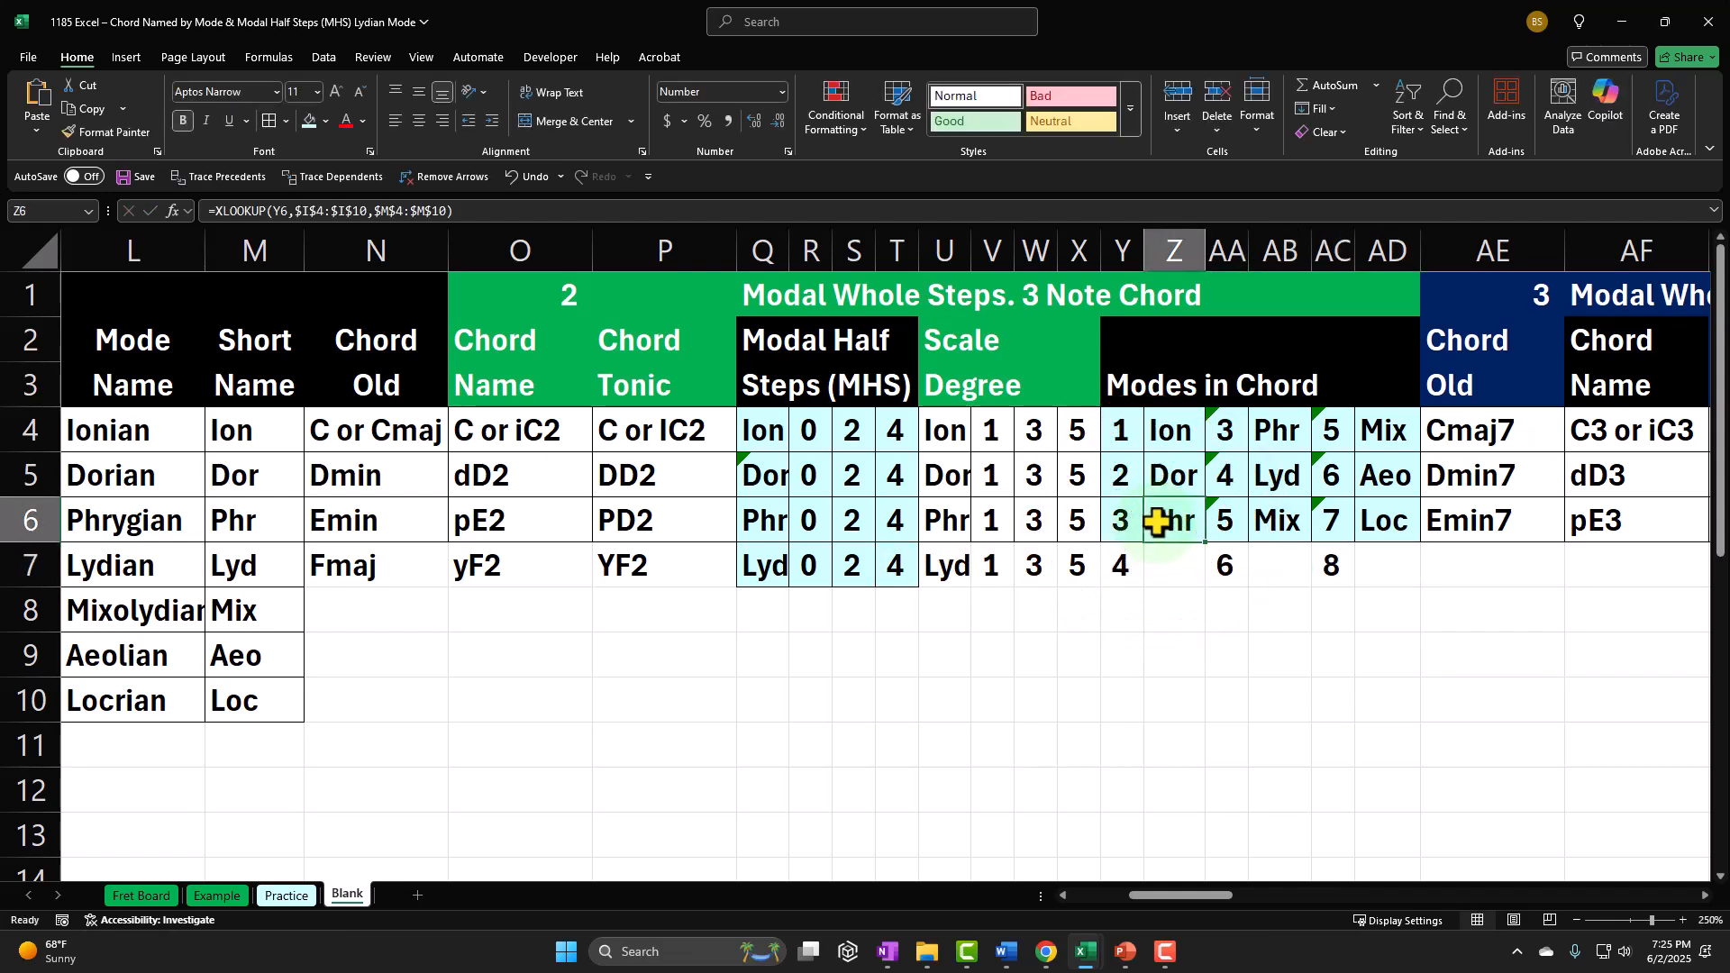
pyautogui.hotkey('ctrl', 'c')
pyautogui.click(1166, 561)
pyautogui.hotkey('ctrl', 'v')
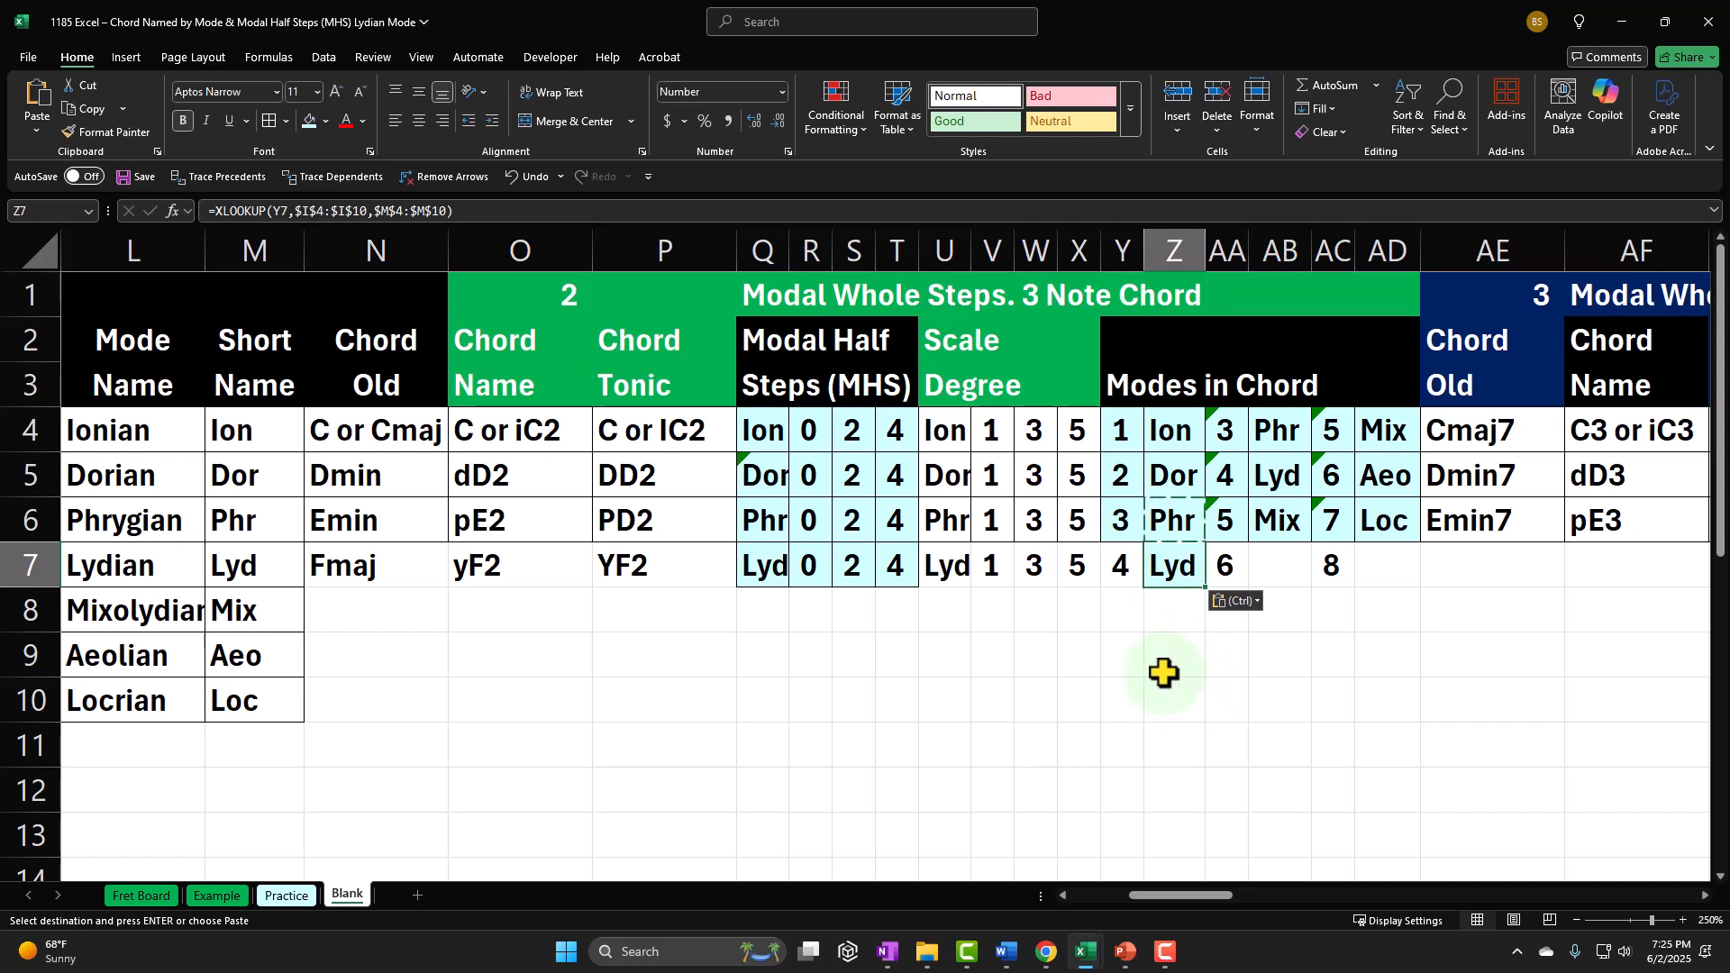
# Step: Paste the copied mode-name lookup into AB7 and AD7 of the Lydian row
pyautogui.click(1288, 566)
pyautogui.hotkey('ctrl', 'v')
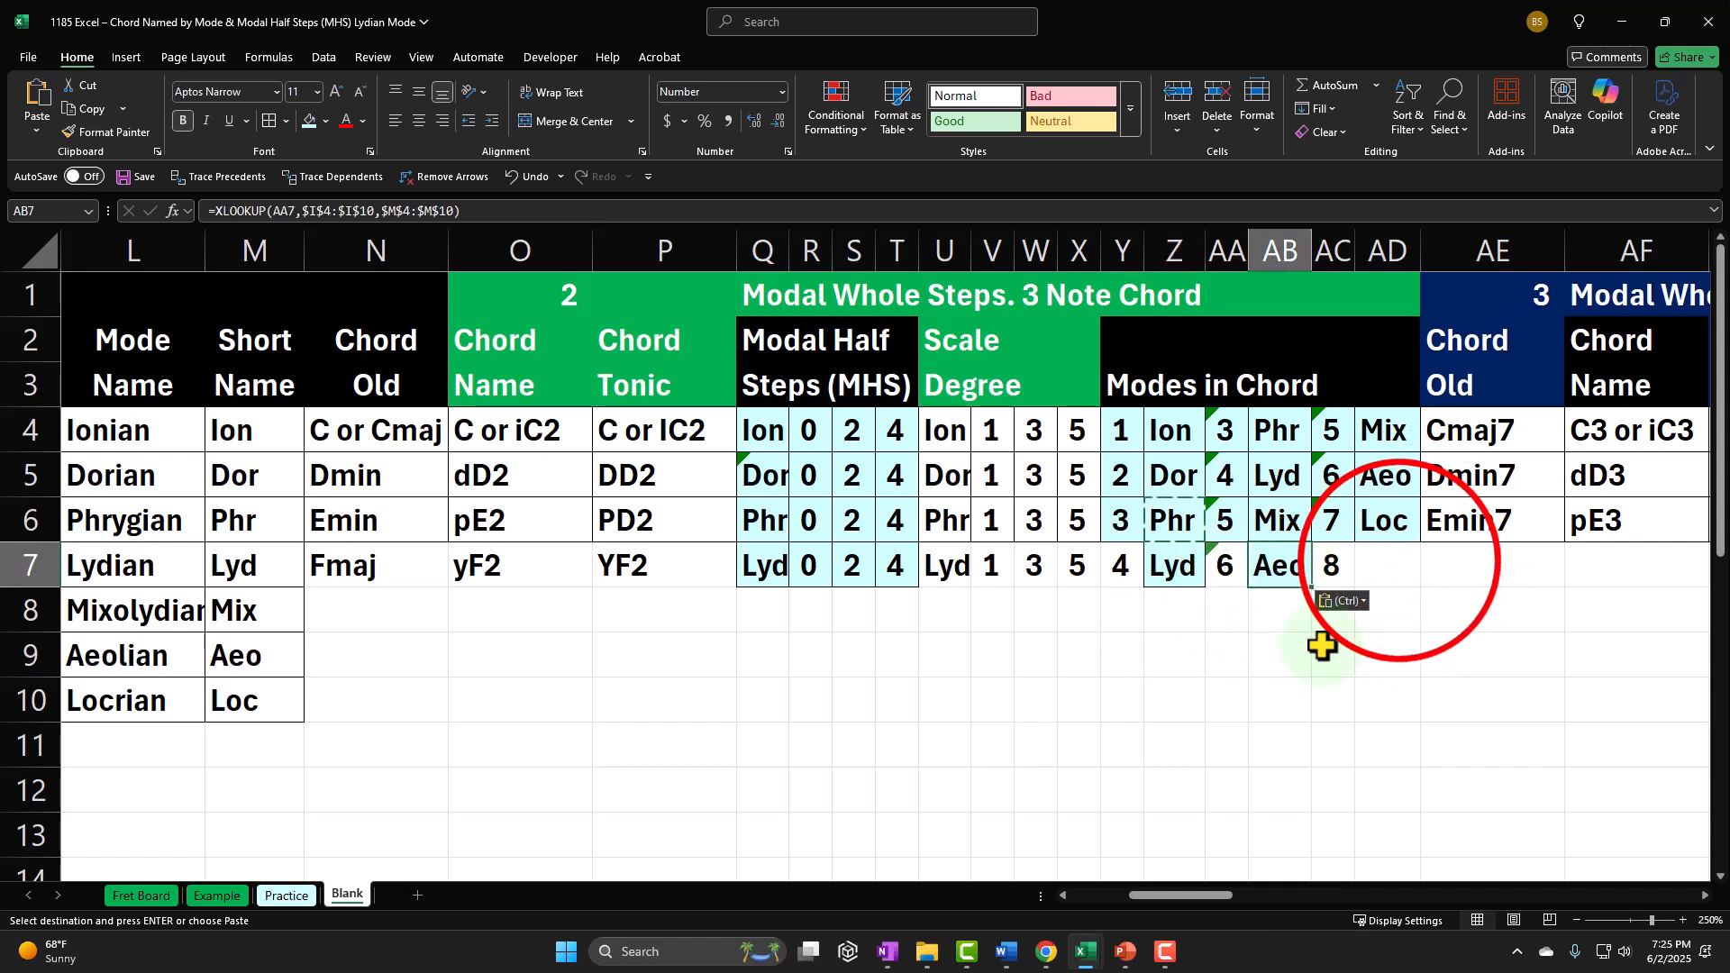
pyautogui.click(1396, 578)
pyautogui.hotkey('ctrl', 'v')
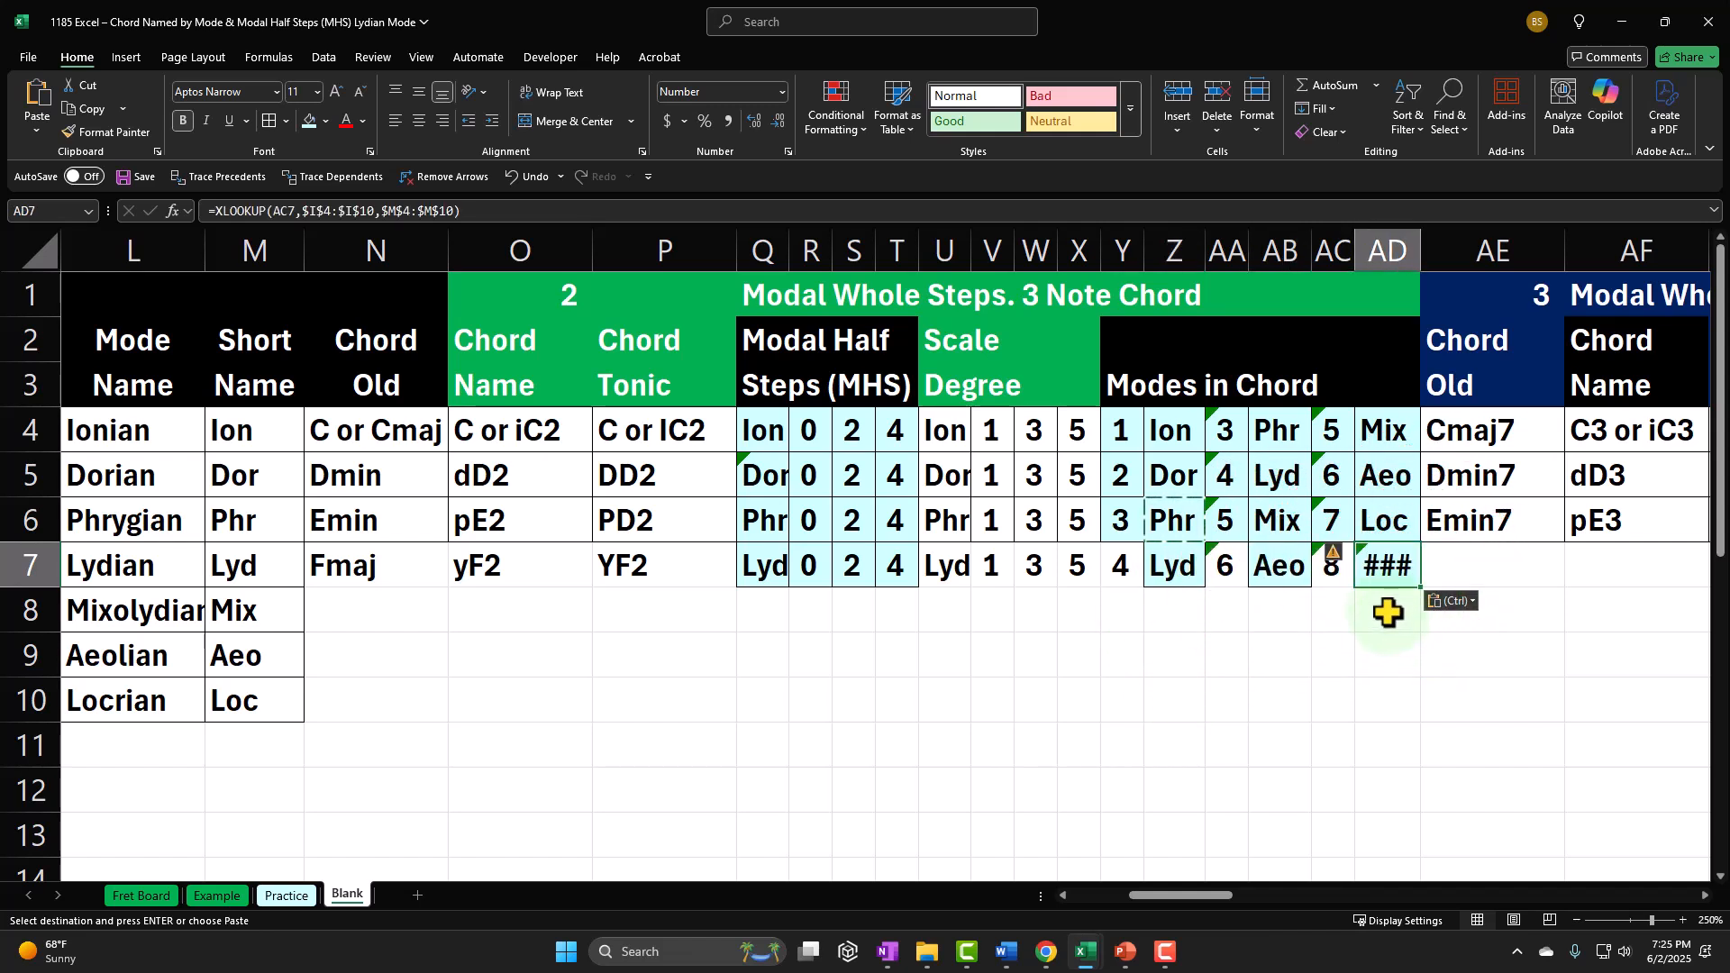
# Step: Correct the formula in AC7 to =+Y7+T7-7, and apply borders and the light blue fill to Y7:AD7
pyautogui.click(1337, 569)
pyautogui.write('=+Y7+T7-7')
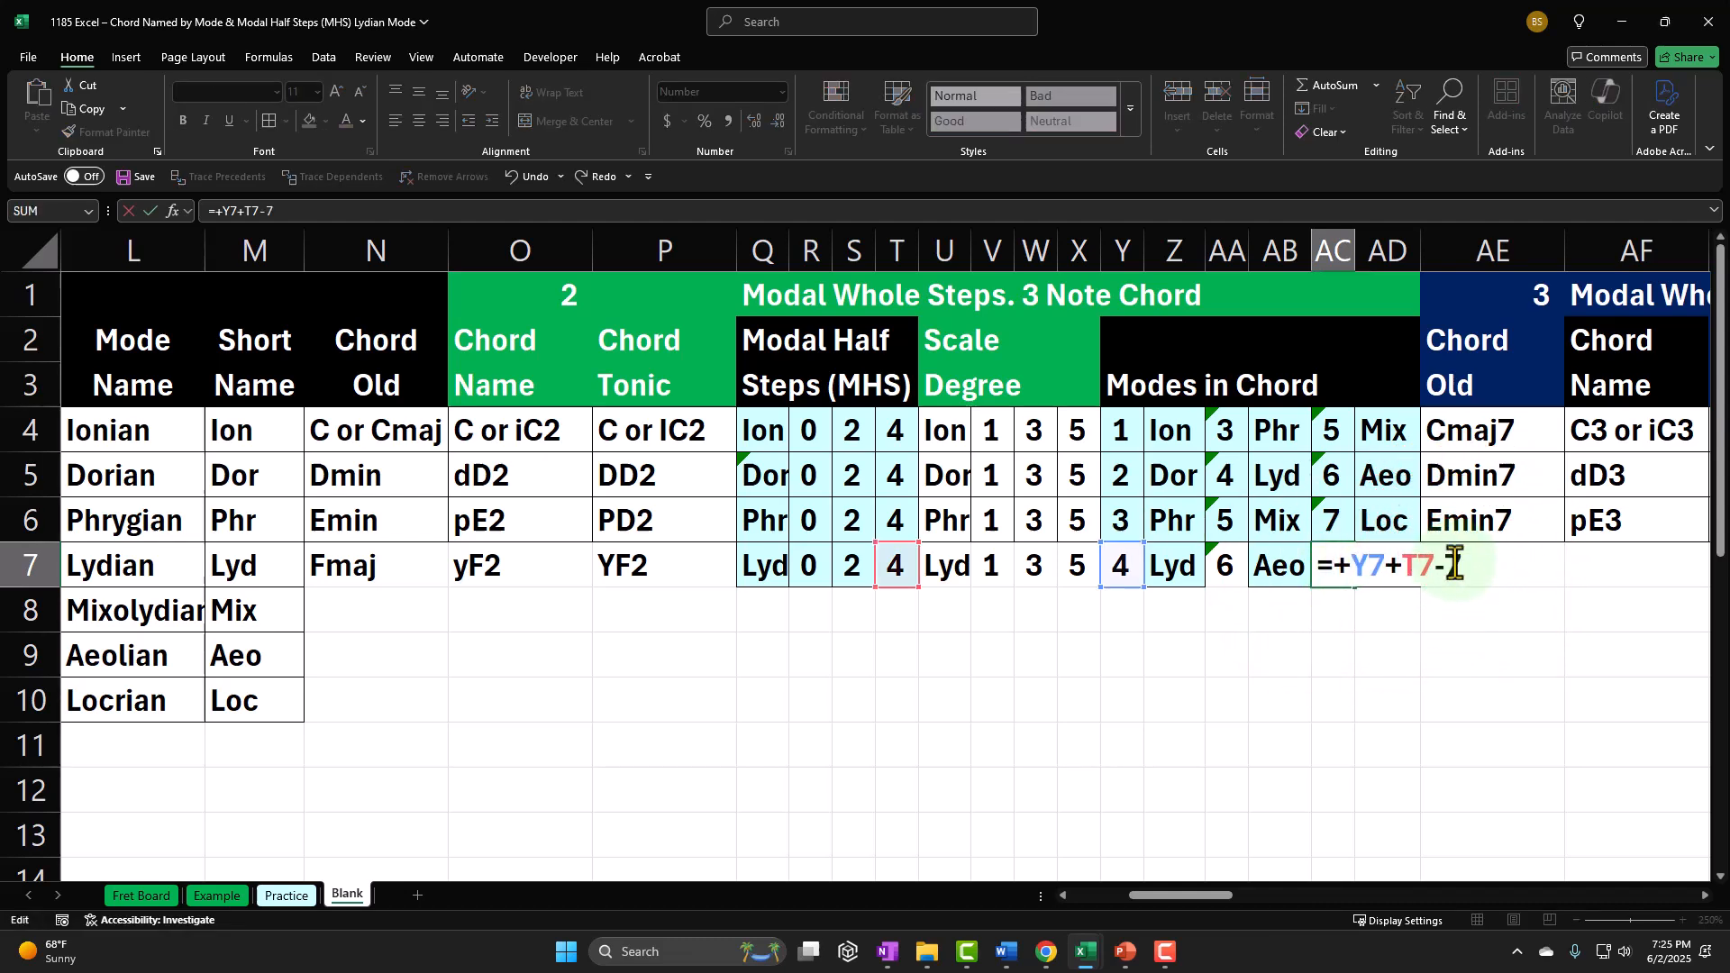
pyautogui.press('Return')
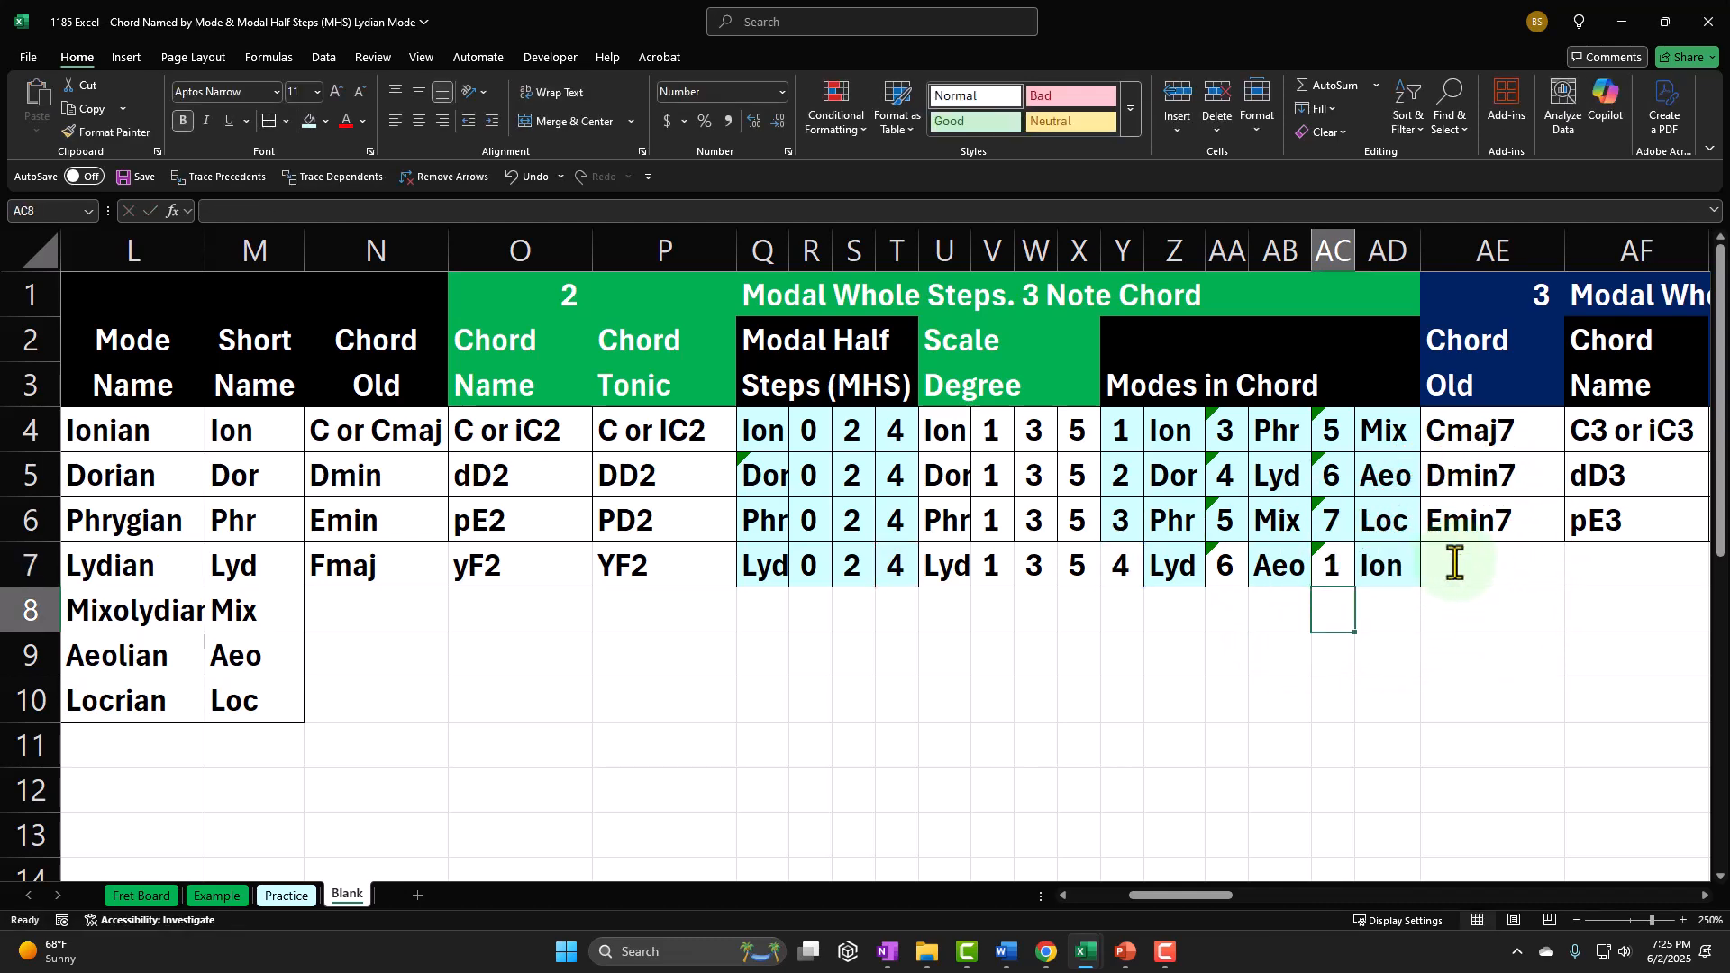
pyautogui.moveTo(1117, 564); pyautogui.dragTo(1373, 559)
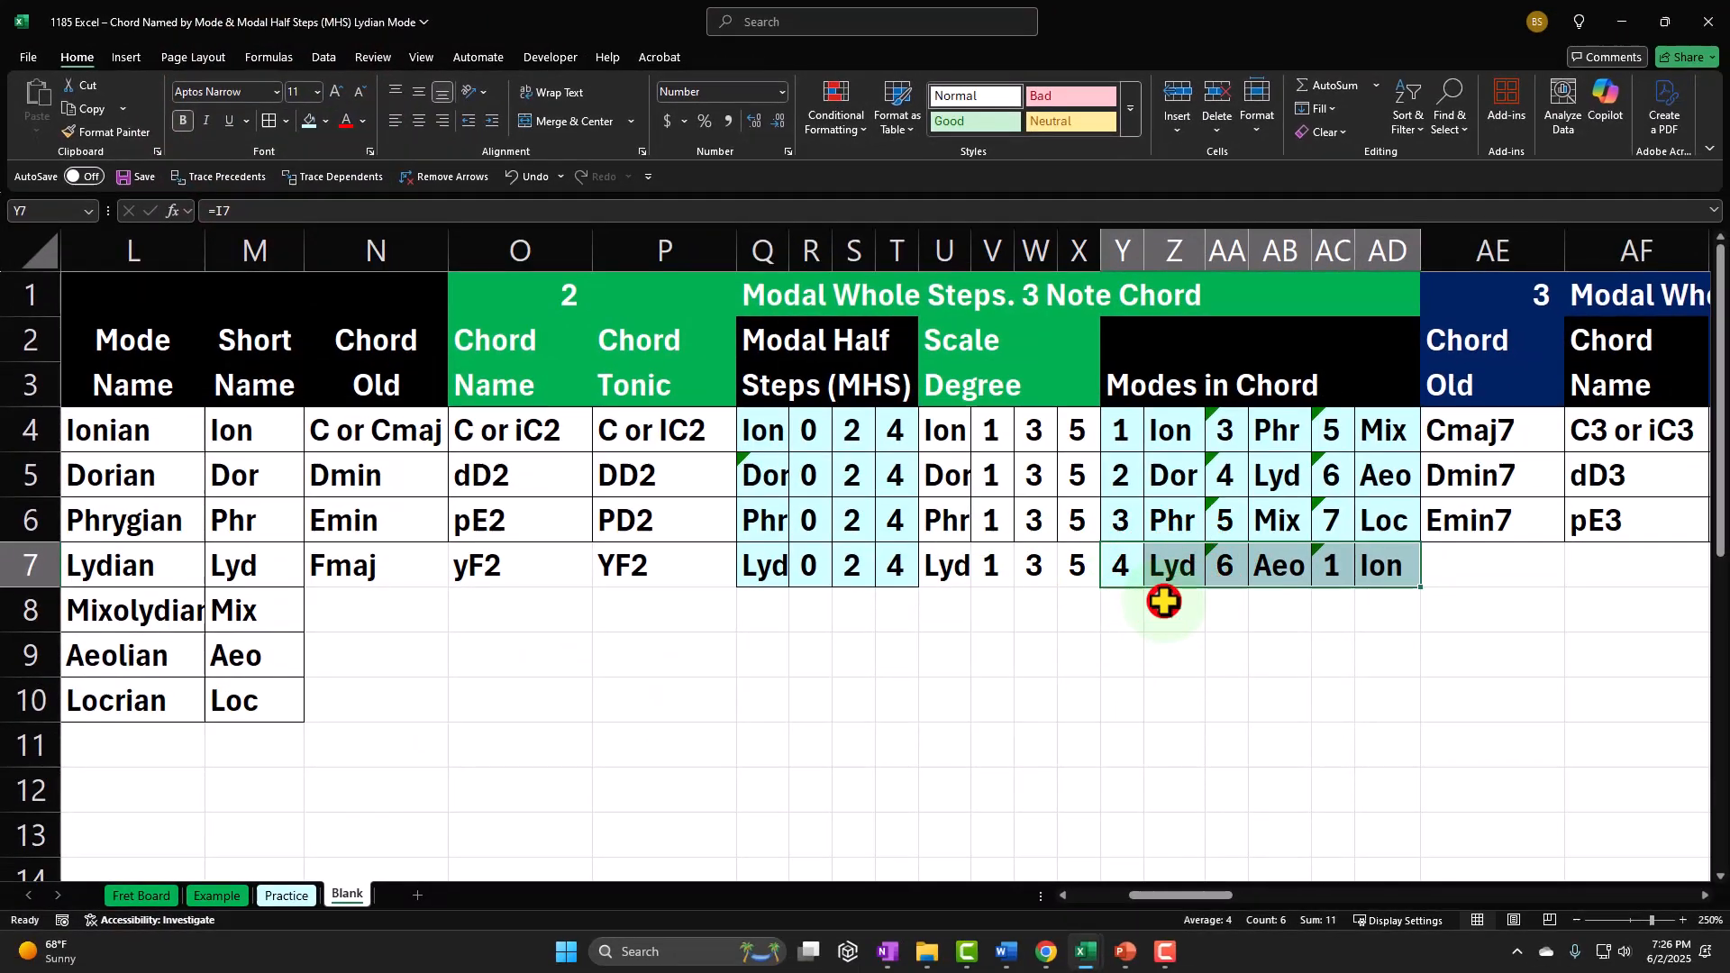
pyautogui.click(1164, 602)
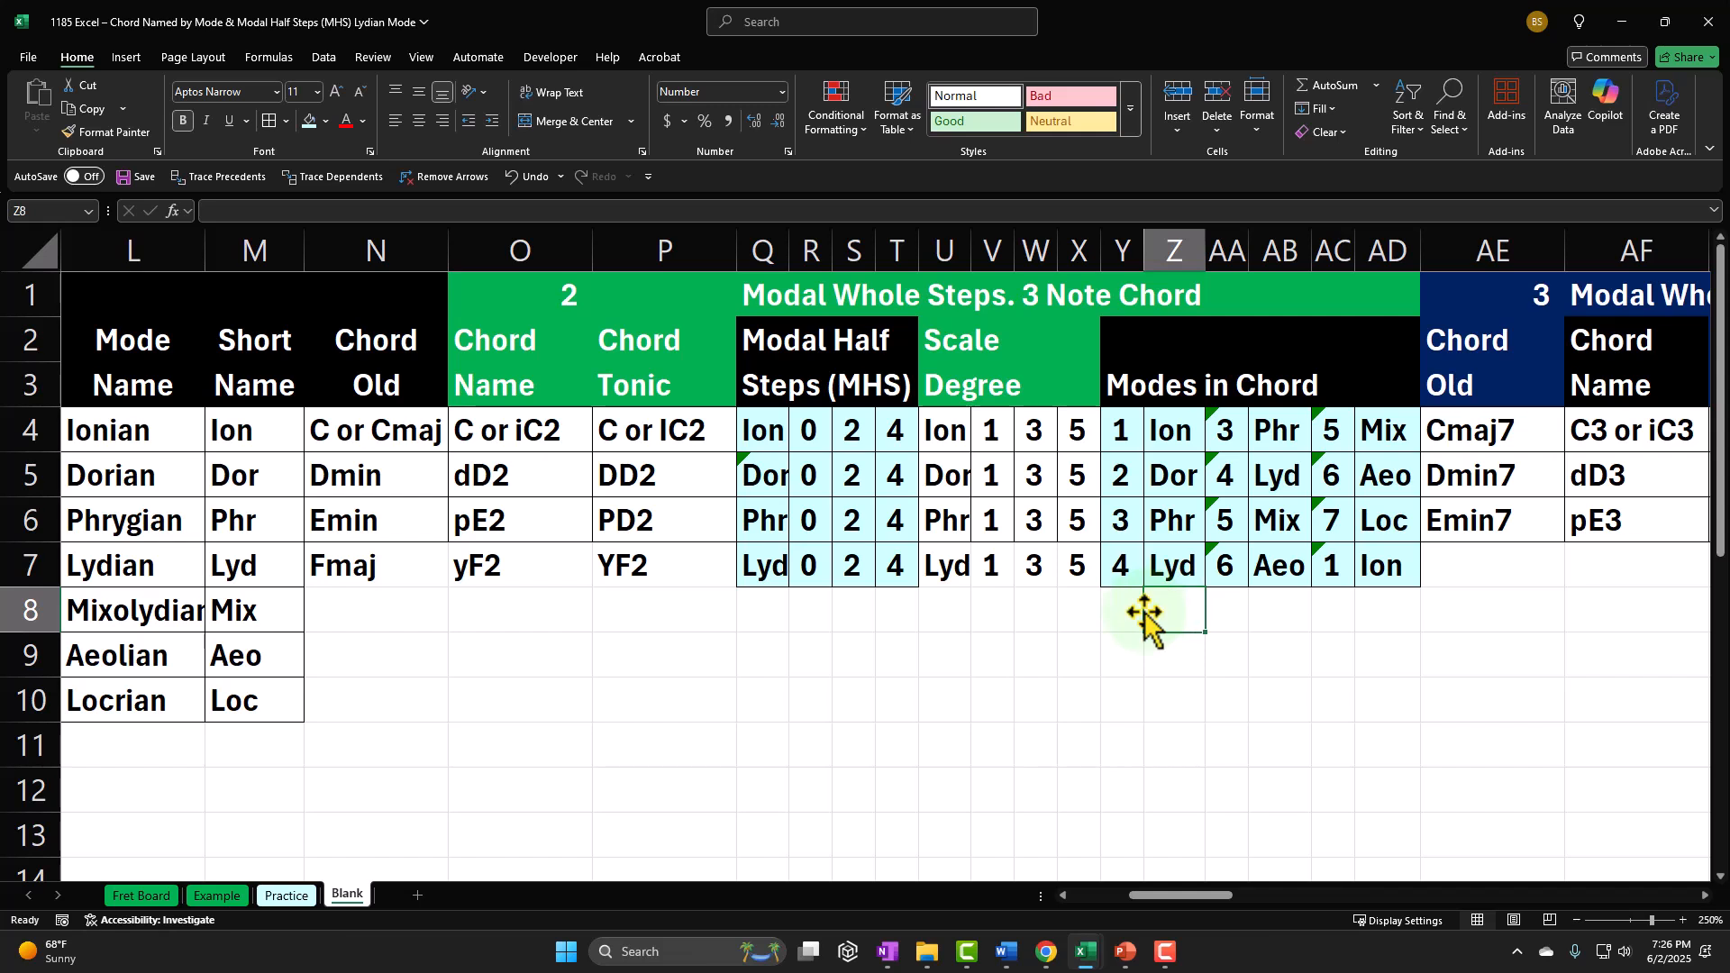
# Step: Examine the Lydian row's chord tonic and modes in its three-note chord, and look over the four-note chord columns
pyautogui.click(668, 574)
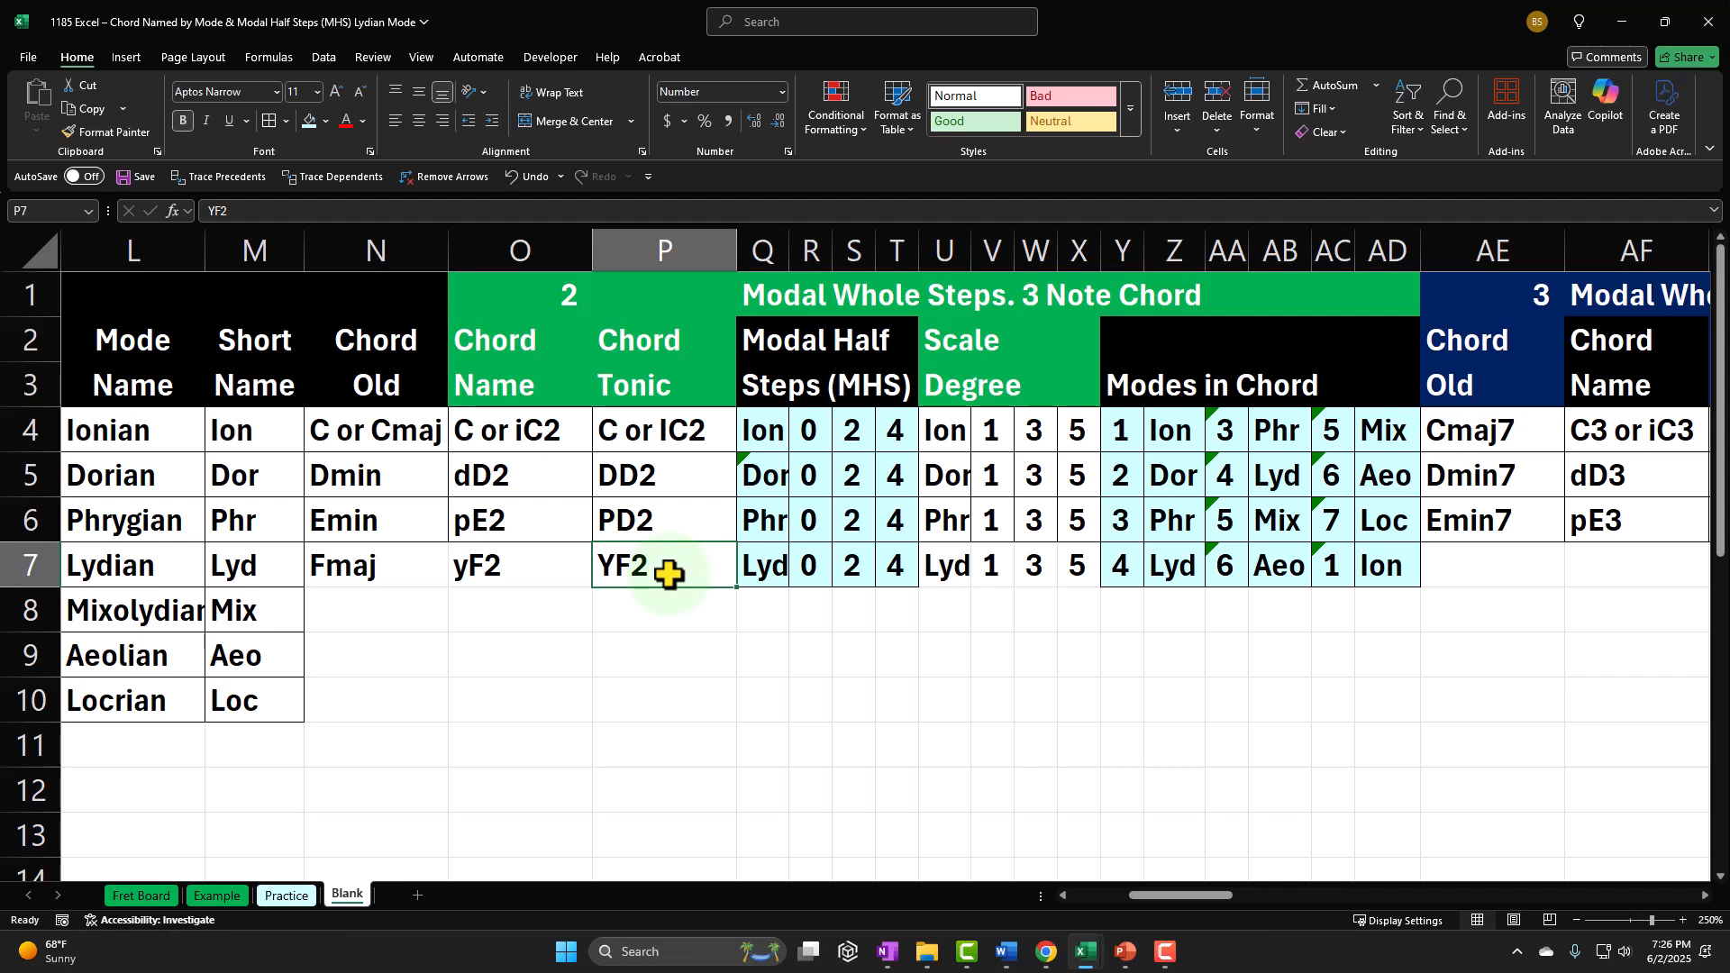
pyautogui.click(1123, 566)
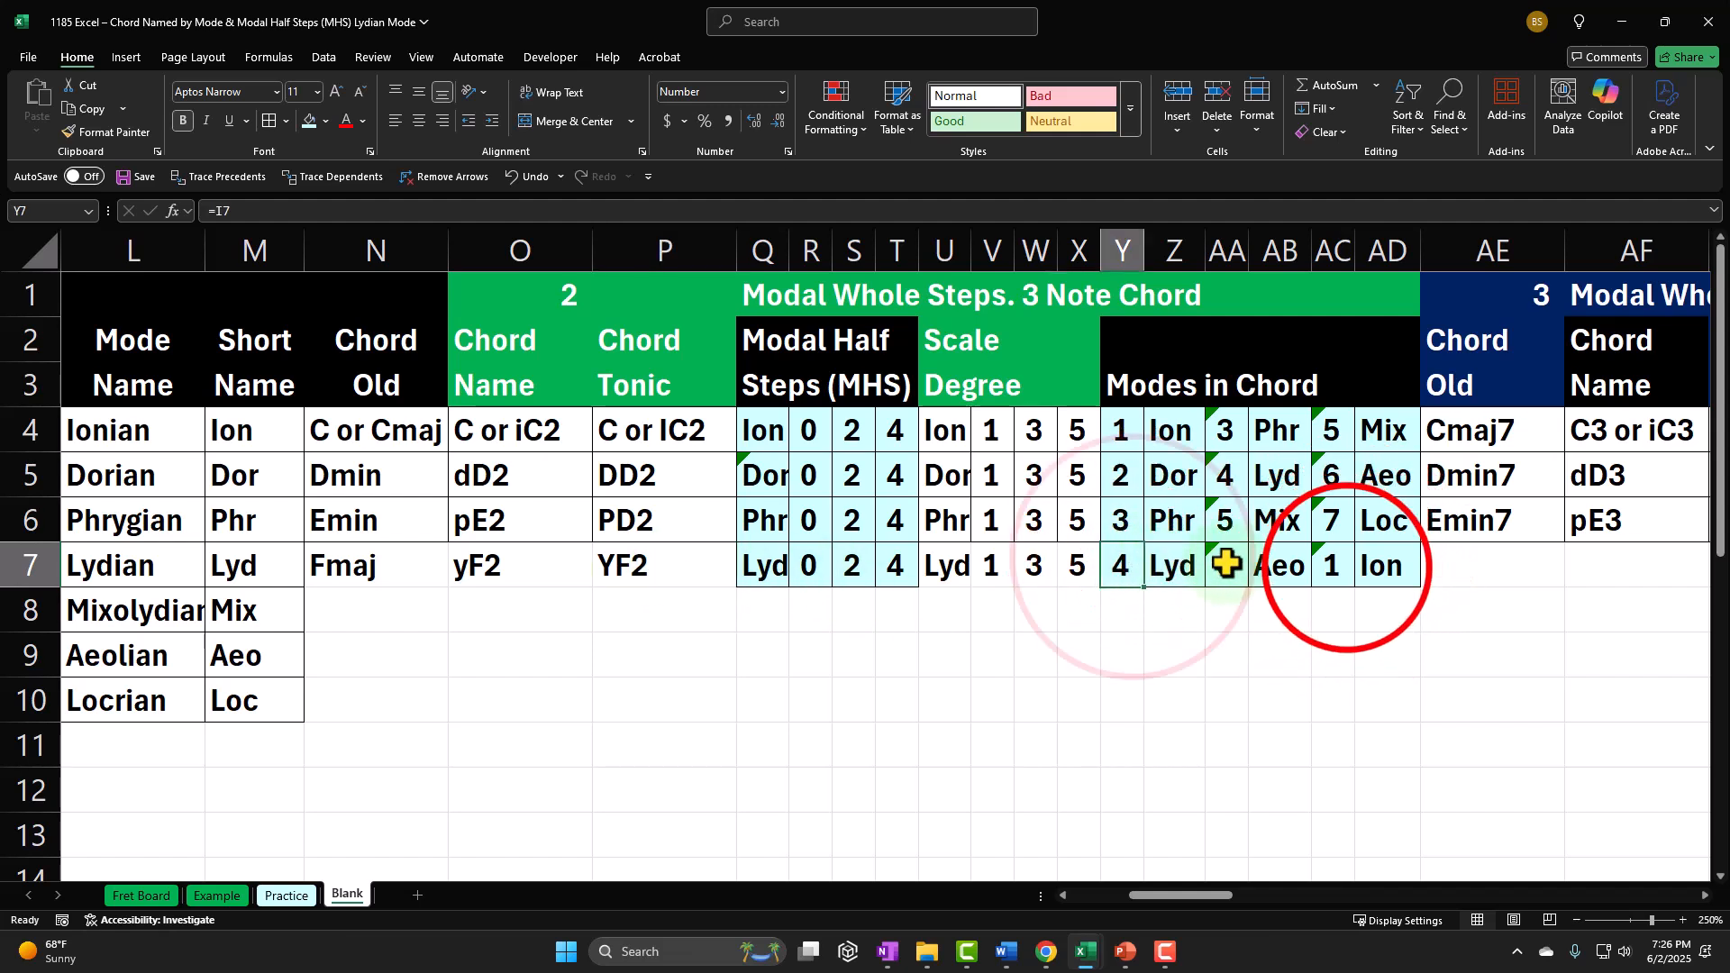
pyautogui.click(1347, 567)
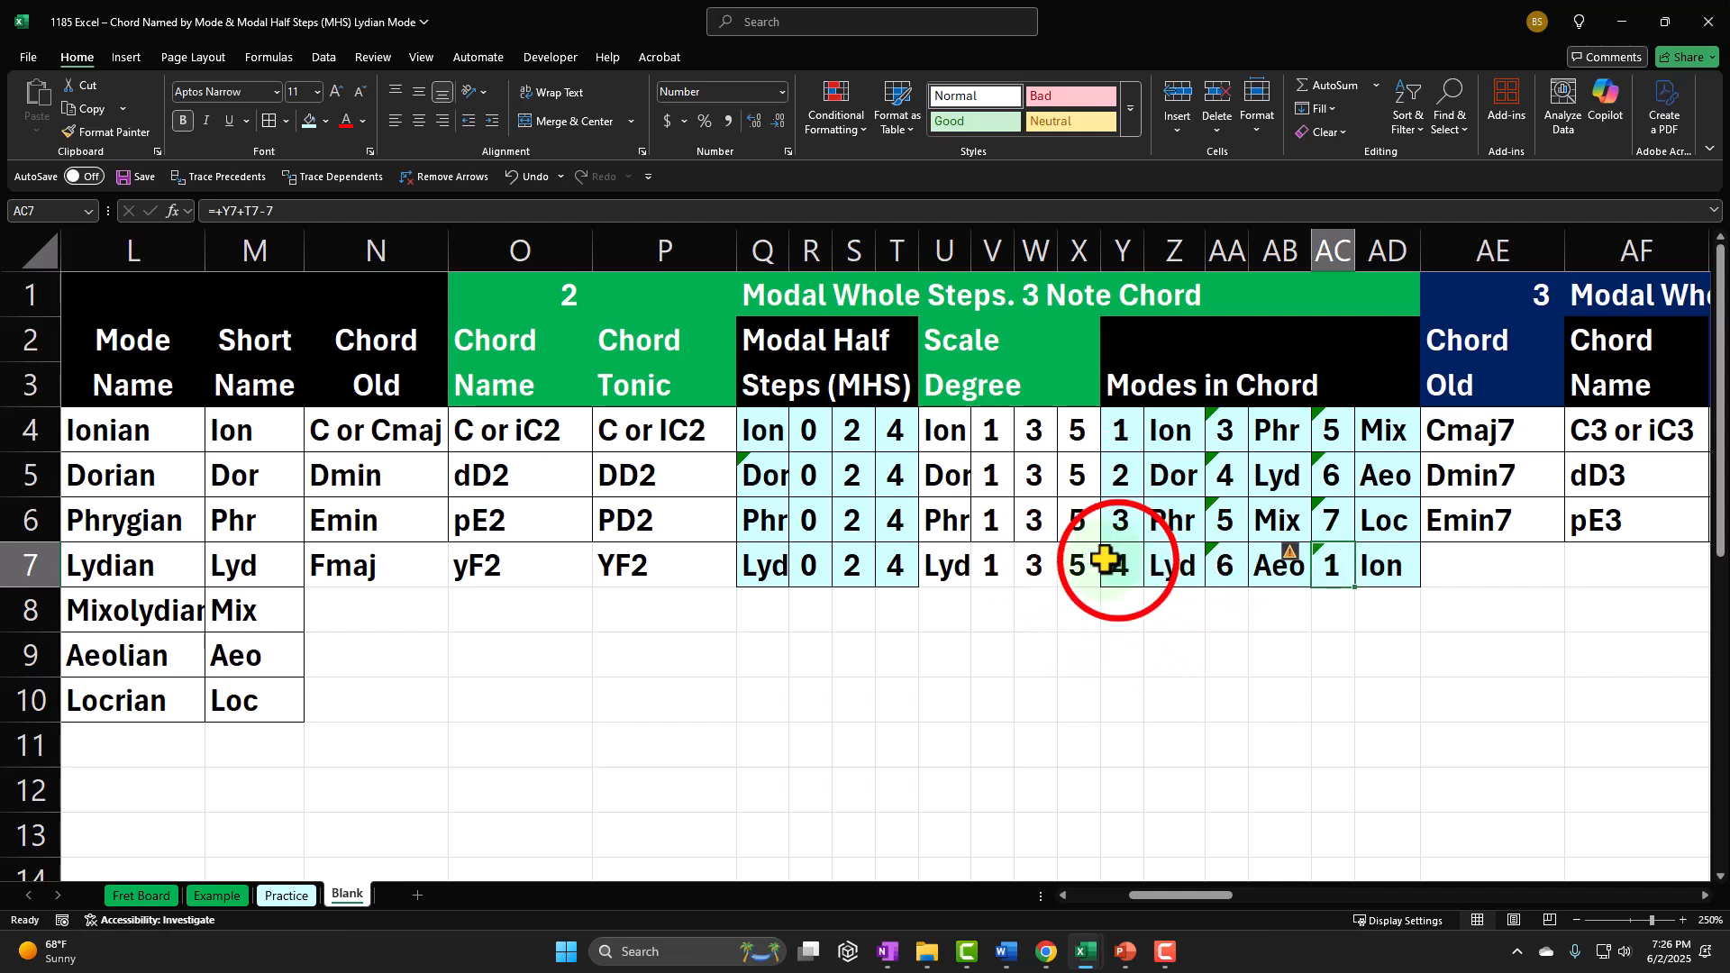
pyautogui.moveTo(1120, 566); pyautogui.dragTo(1385, 577)
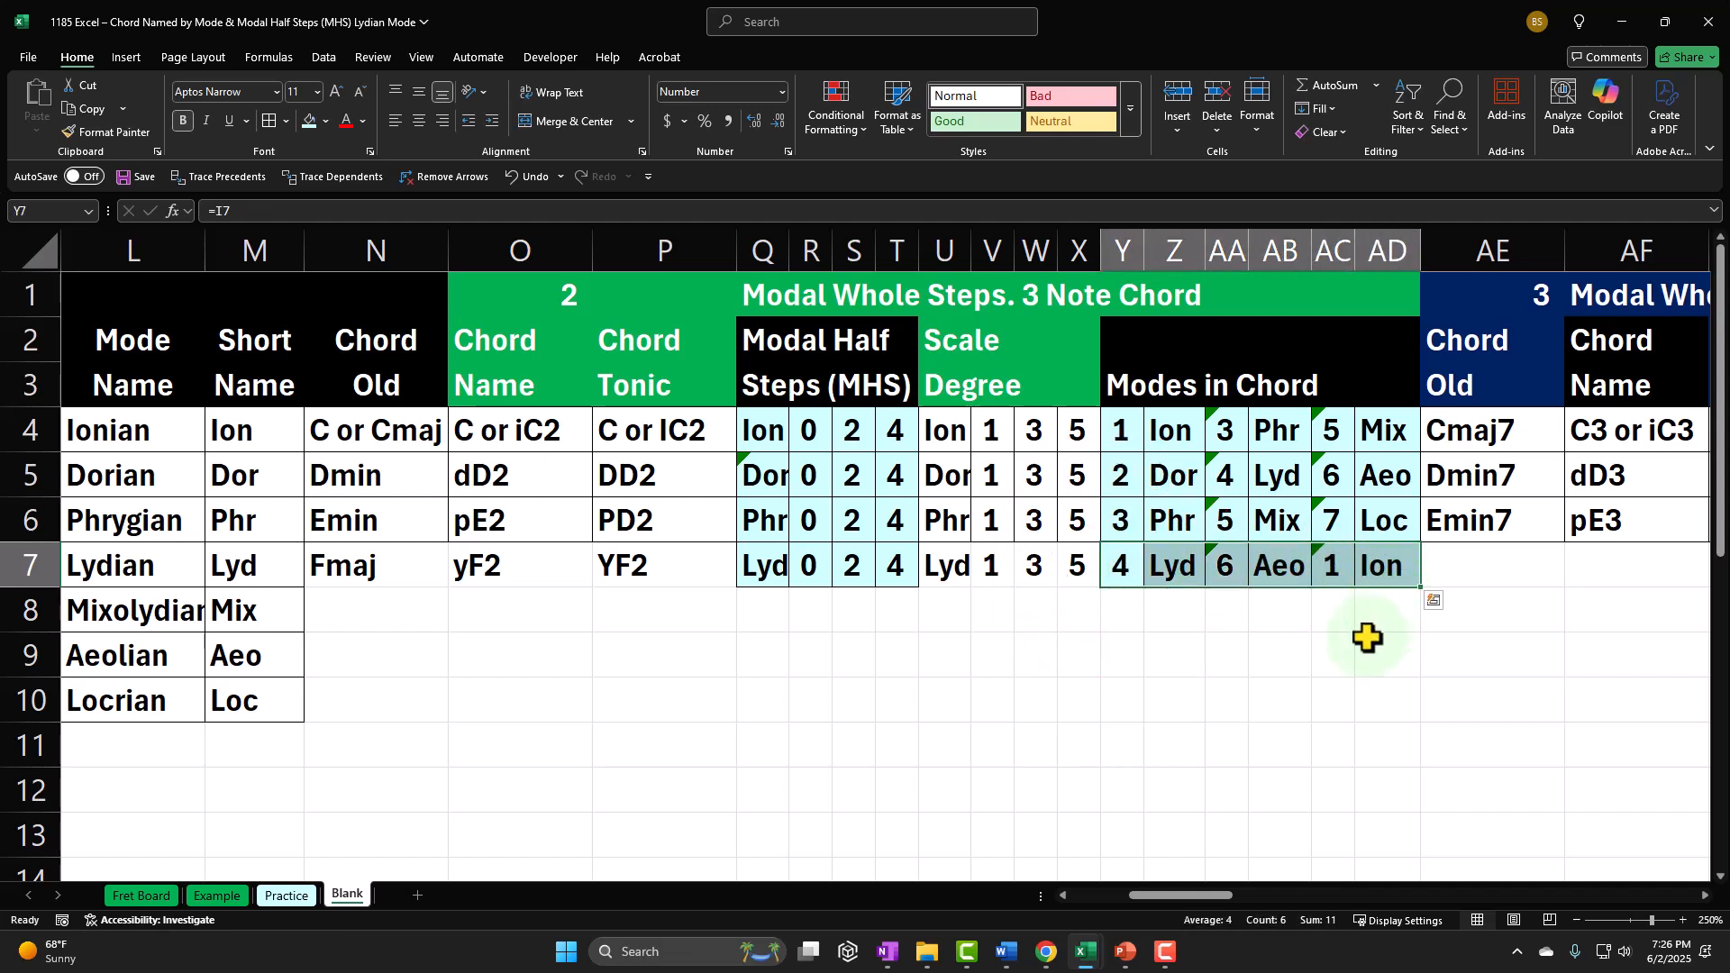
pyautogui.press('Right')
pyautogui.press('Right')
pyautogui.press('Right')
pyautogui.press('Right')
pyautogui.press('Right')
pyautogui.press('Right')
pyautogui.press('Right')
pyautogui.press('Right')
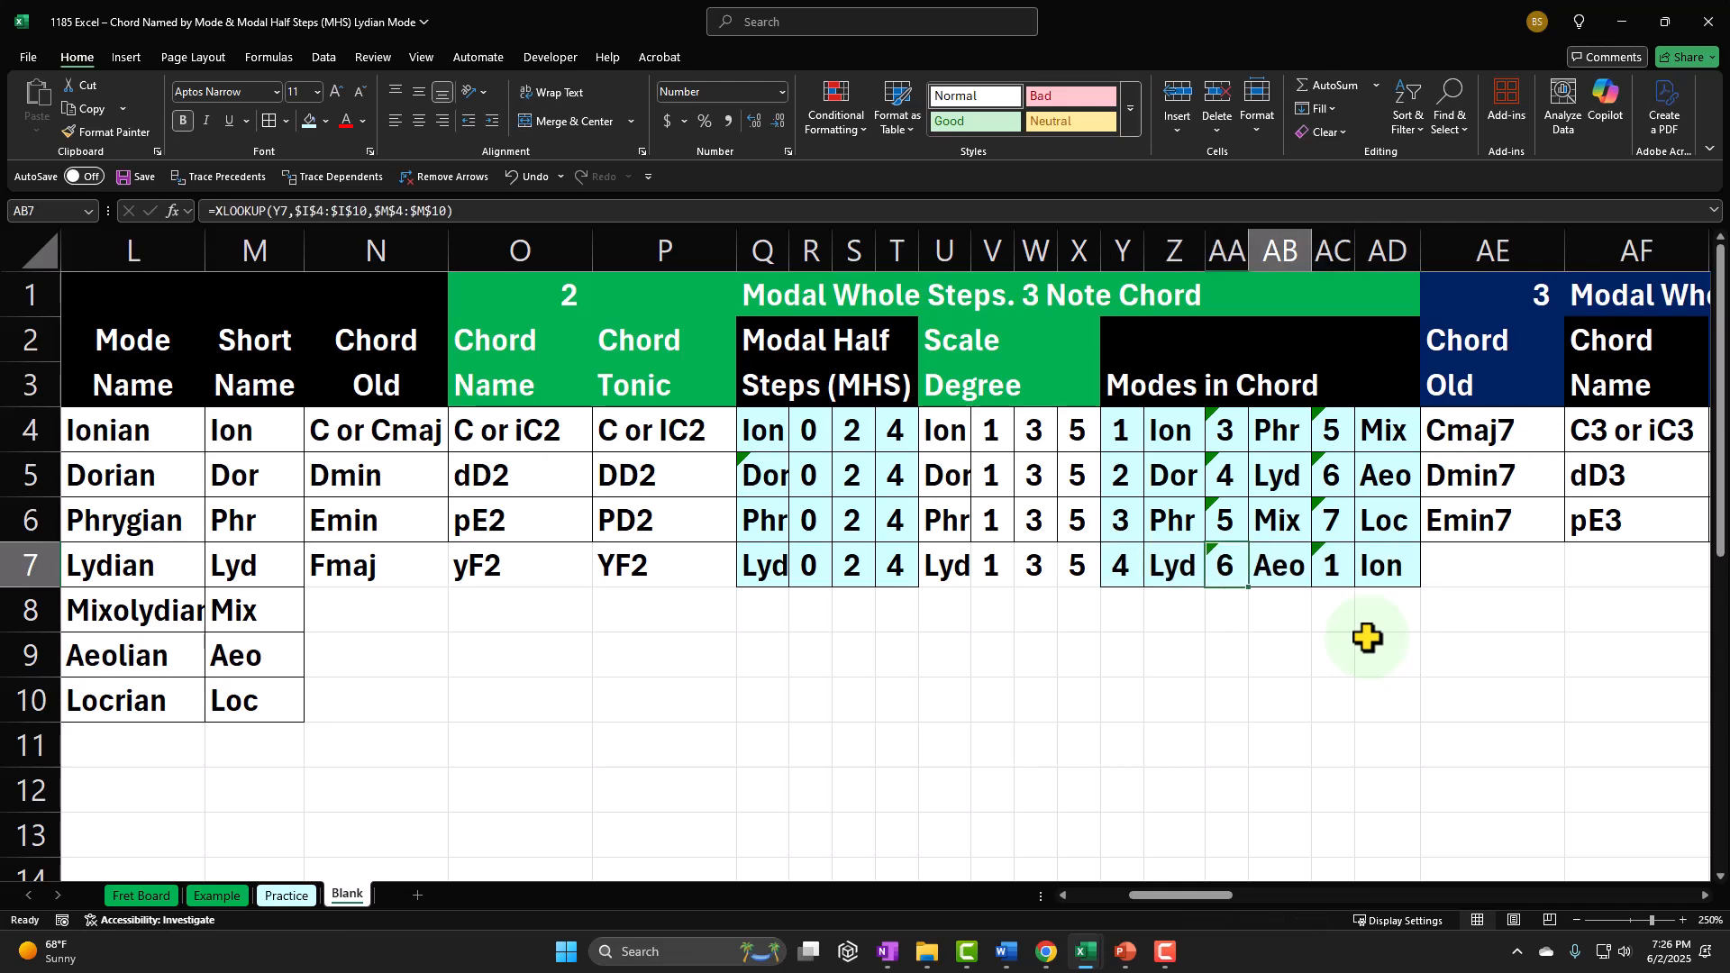
pyautogui.press('Right')
pyautogui.press('Right')
pyautogui.press('Right')
pyautogui.press('Right')
pyautogui.press('Right')
pyautogui.press('Right')
pyautogui.press('Right')
pyautogui.press('Right')
pyautogui.press('Right')
pyautogui.press('Right')
pyautogui.press('Right')
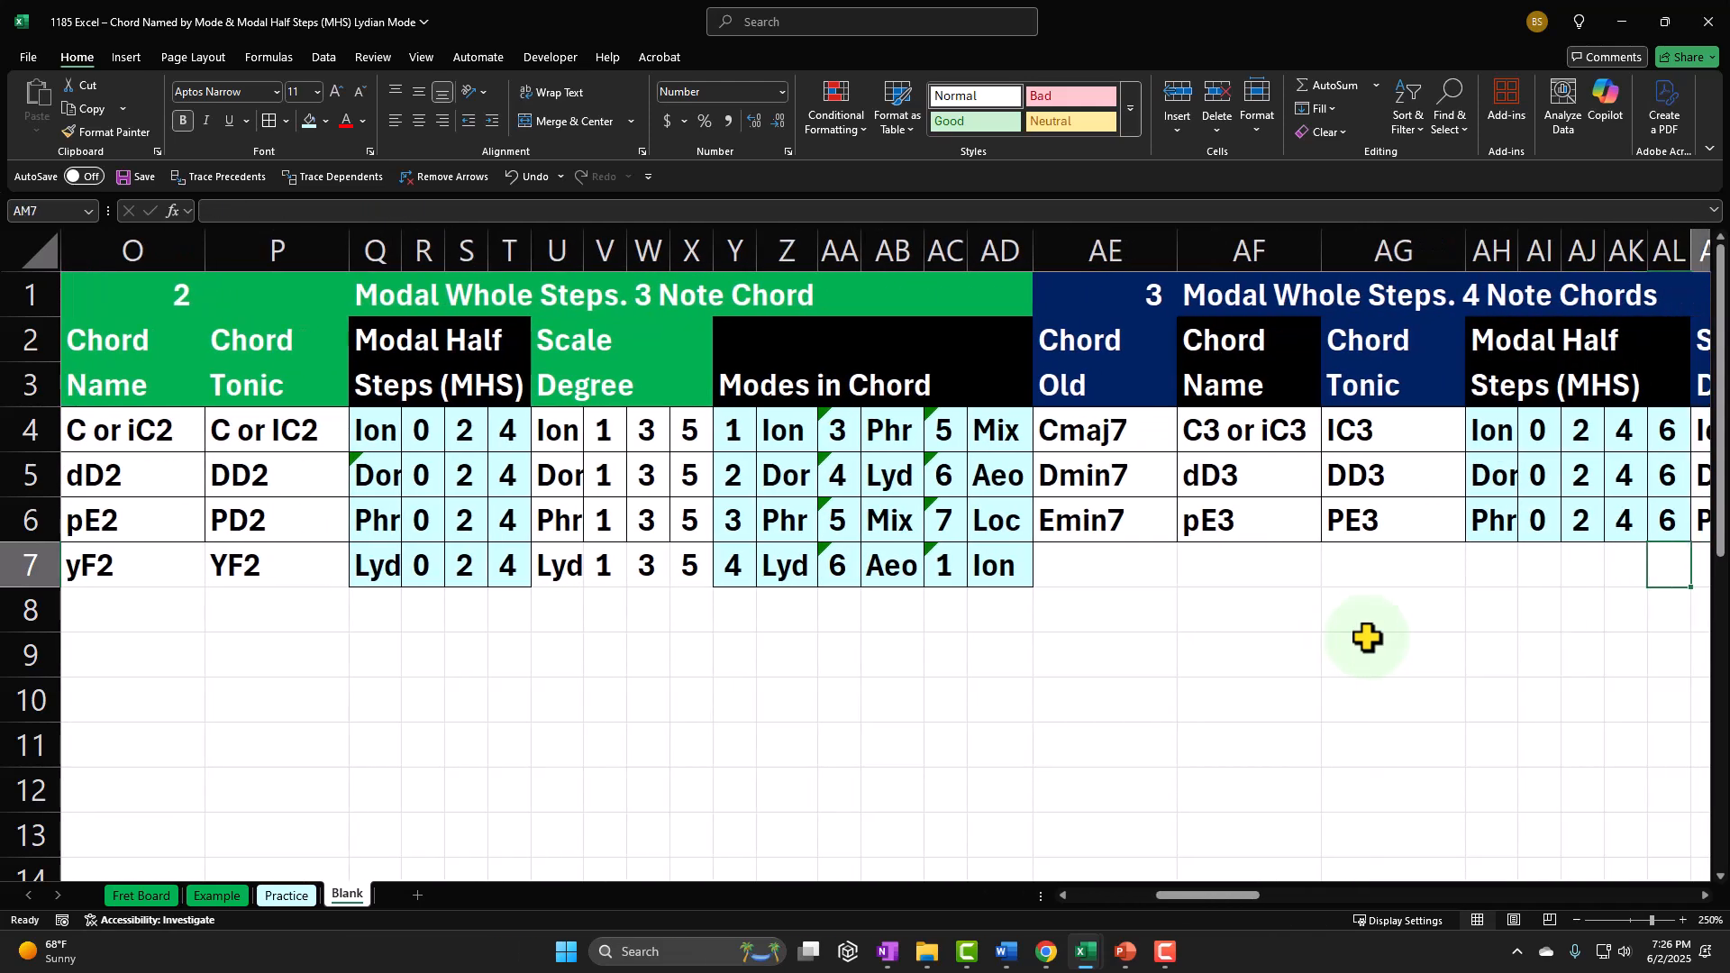
pyautogui.press('Right')
pyautogui.press('Right')
pyautogui.press('Left')
pyautogui.press('Left')
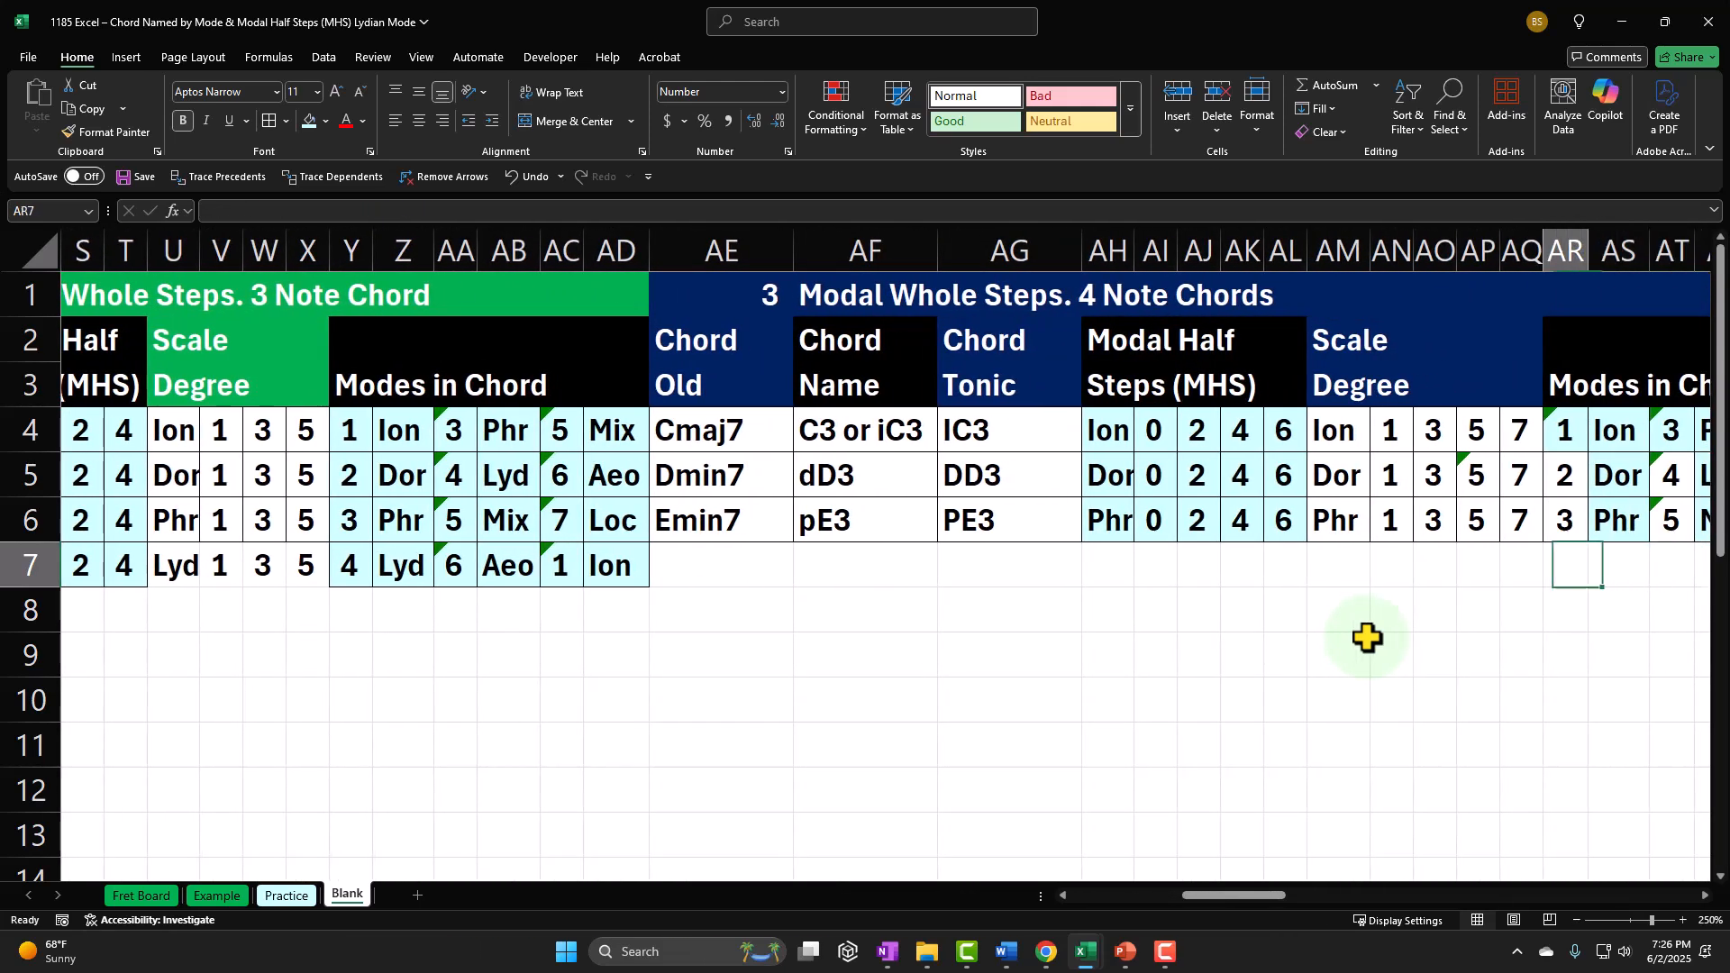
pyautogui.press('Left')
pyautogui.press('Left')
pyautogui.press('Left')
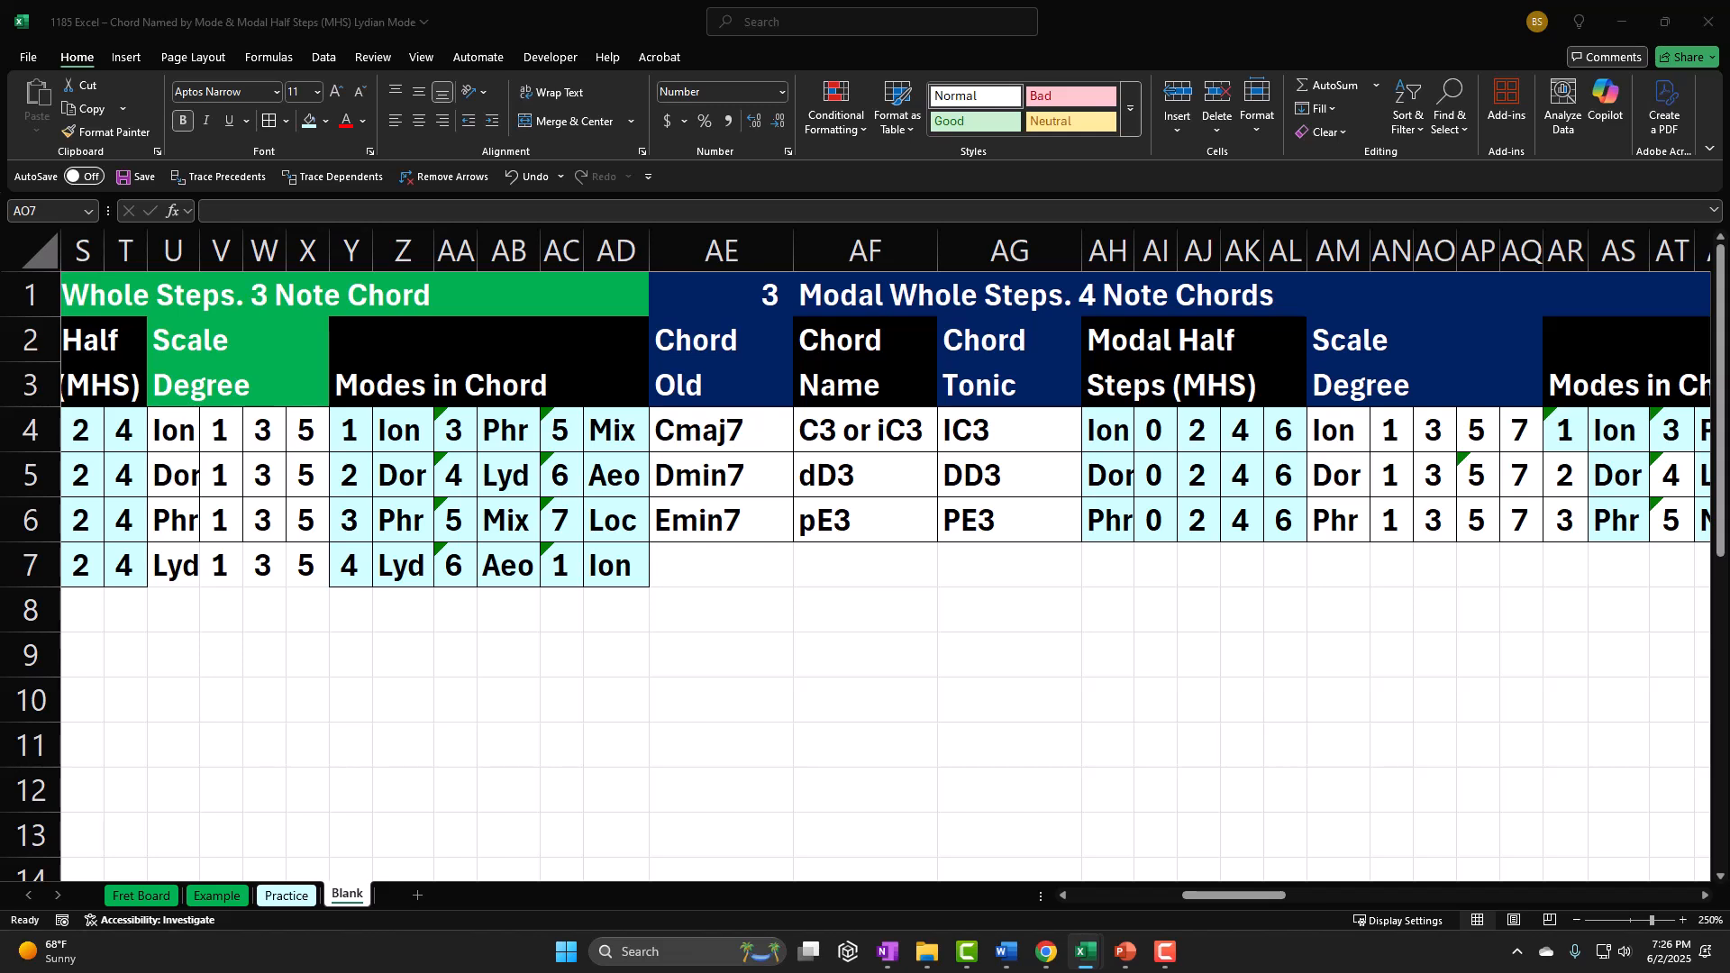
# Step: Enter Fmaj7 as the old chord name in AE7 of the Lydian row's four-note chord section
pyautogui.click(728, 566)
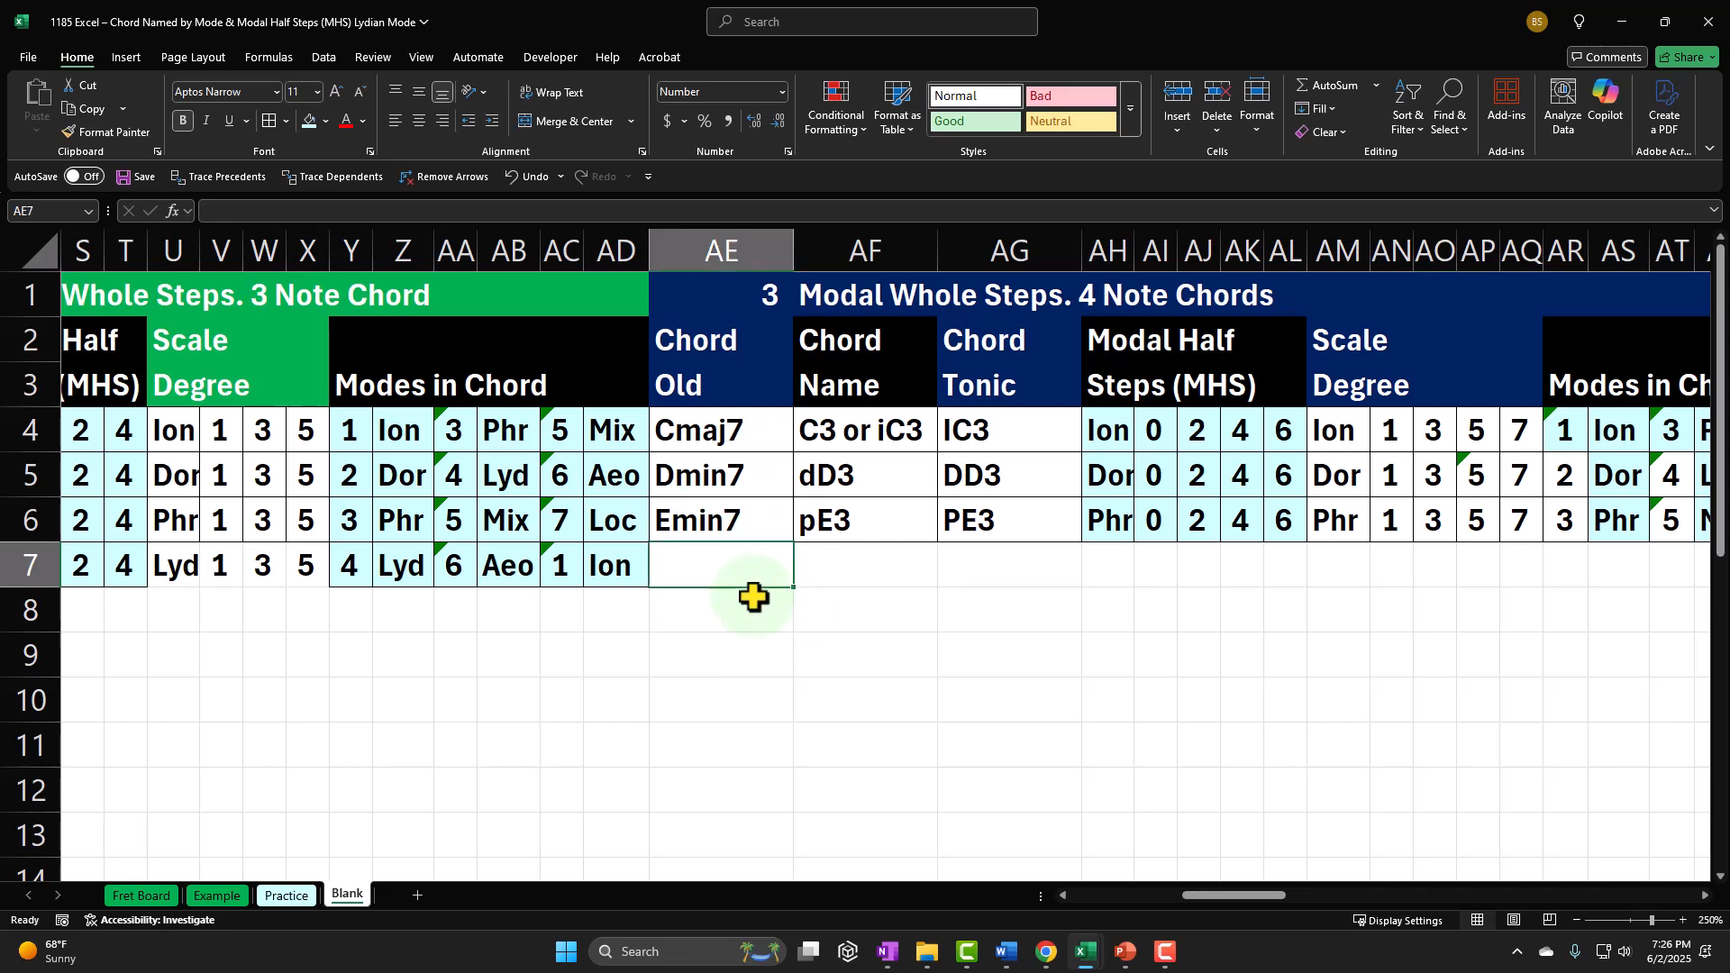
pyautogui.write('F')
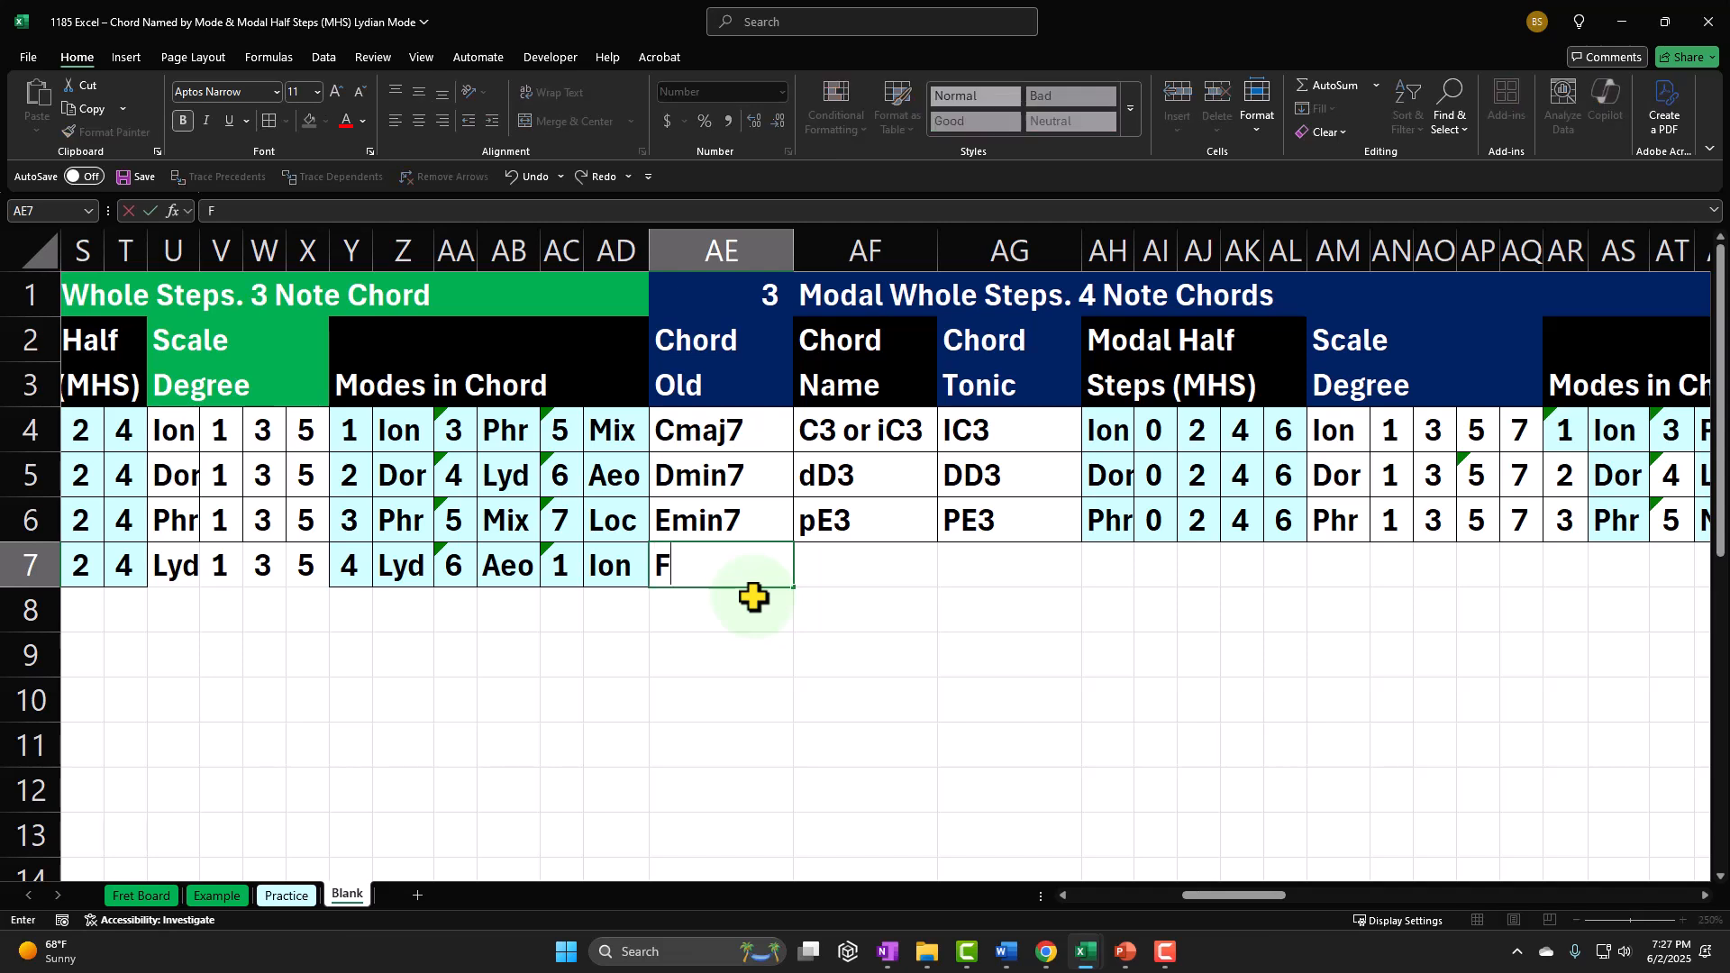
pyautogui.write('maj7')
pyautogui.press('Return')
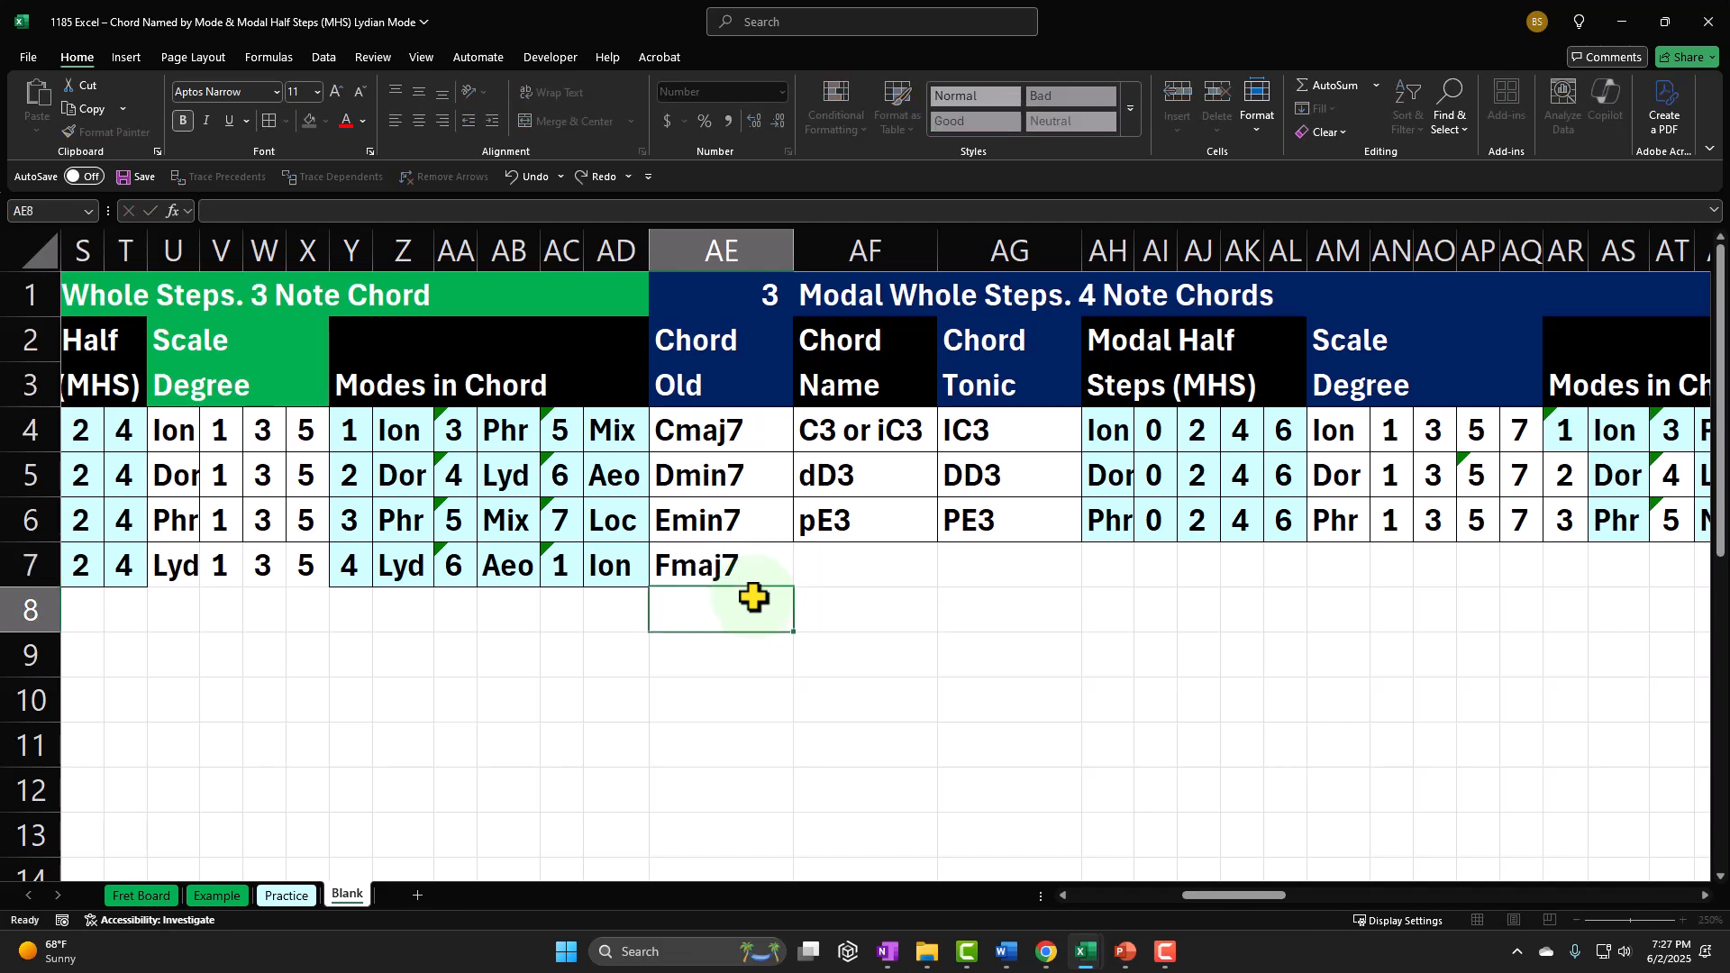
# Step: Trace the Lydian four-note chord in the note and mode list by selecting F9 Lyd, A1 Aeo, C4 Ion and E8 Phr together
pyautogui.press('Up')
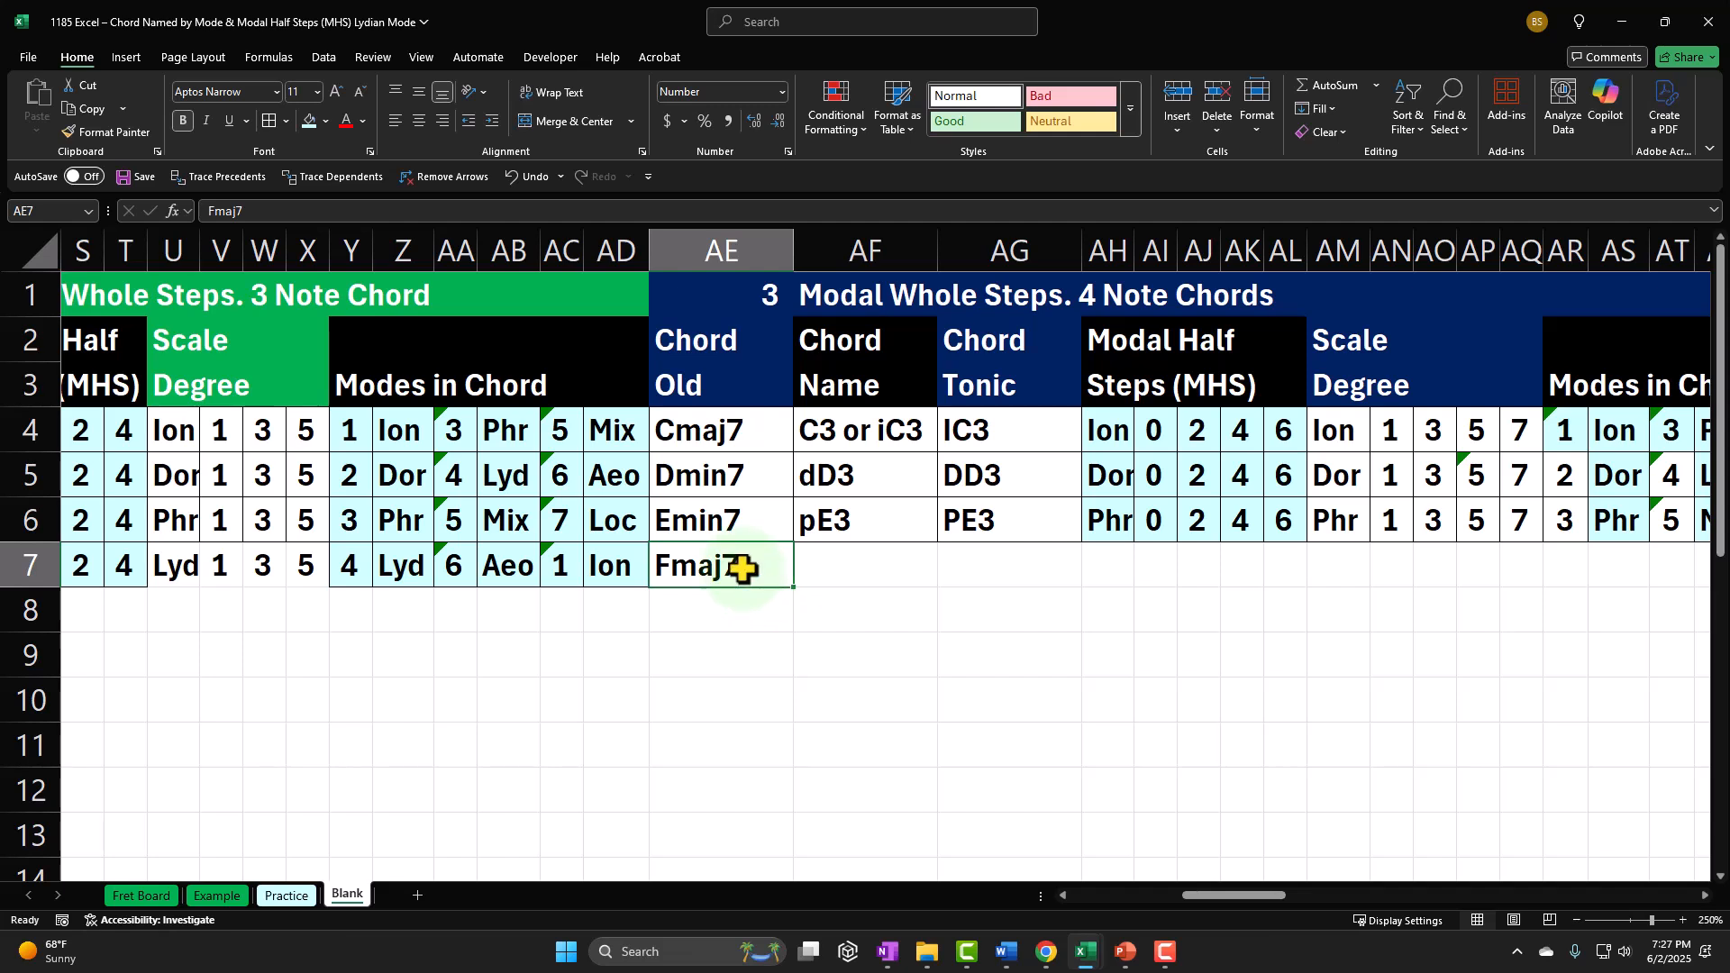
pyautogui.press('Left')
pyautogui.press('Left')
pyautogui.press('Left')
pyautogui.press('Left')
pyautogui.press('Left')
pyautogui.press('Left')
pyautogui.press('Left')
pyautogui.press('Left')
pyautogui.press('Left')
pyautogui.press('Left')
pyautogui.press('Left')
pyautogui.press('Left')
pyautogui.press('Left')
pyautogui.press('Left')
pyautogui.press('Left')
pyautogui.press('Left')
pyautogui.press('Left')
pyautogui.press('Left')
pyautogui.press('Left')
pyautogui.press('Left')
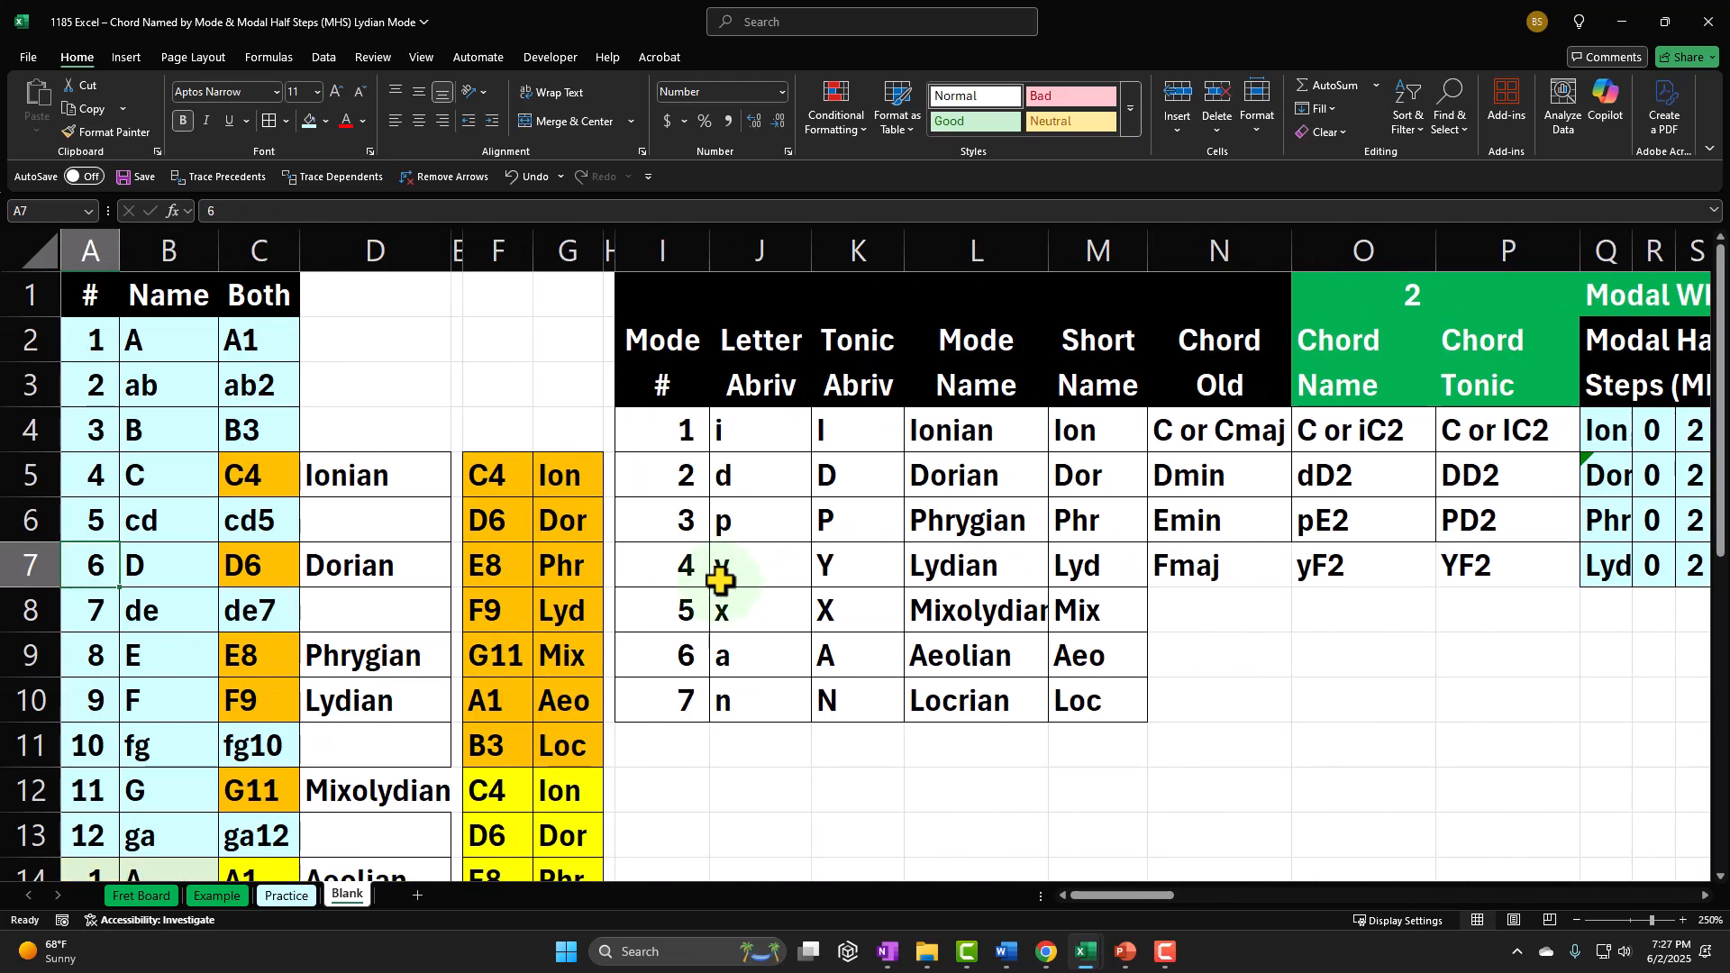
pyautogui.scroll(-1, 712, 568)
pyautogui.moveTo(512, 481); pyautogui.dragTo(567, 490)
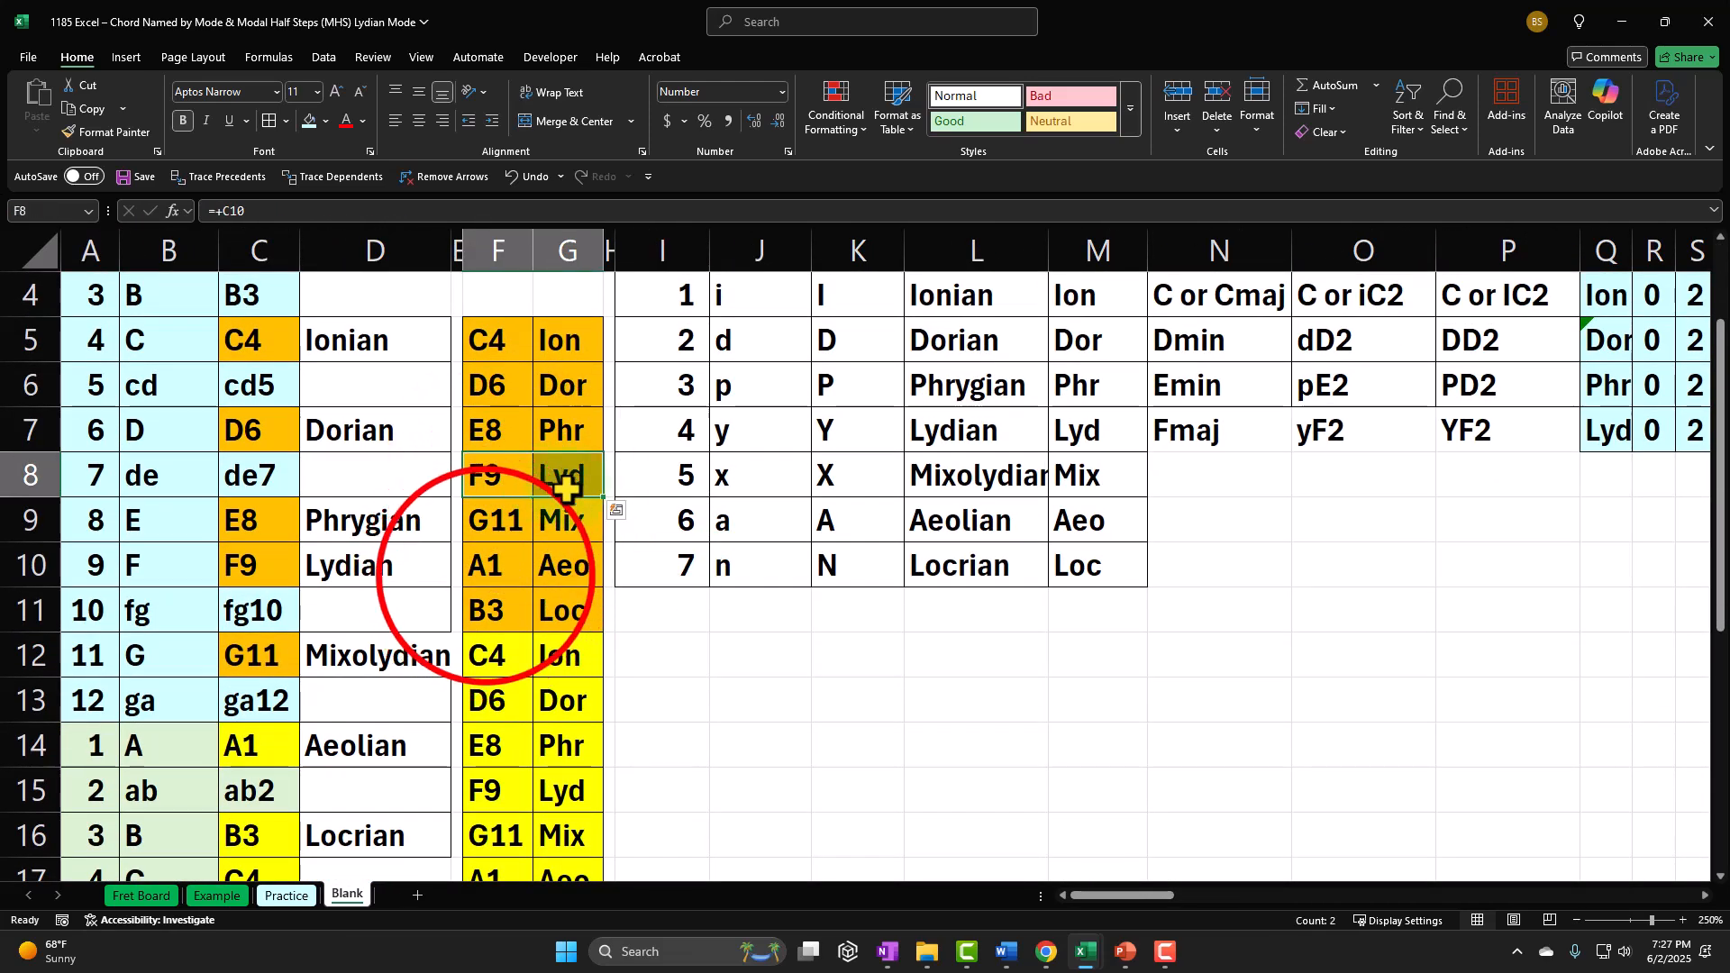
pyautogui.moveTo(486, 575); pyautogui.dragTo(552, 577)
pyautogui.moveTo(501, 658); pyautogui.dragTo(568, 663)
pyautogui.moveTo(502, 744); pyautogui.dragTo(550, 750)
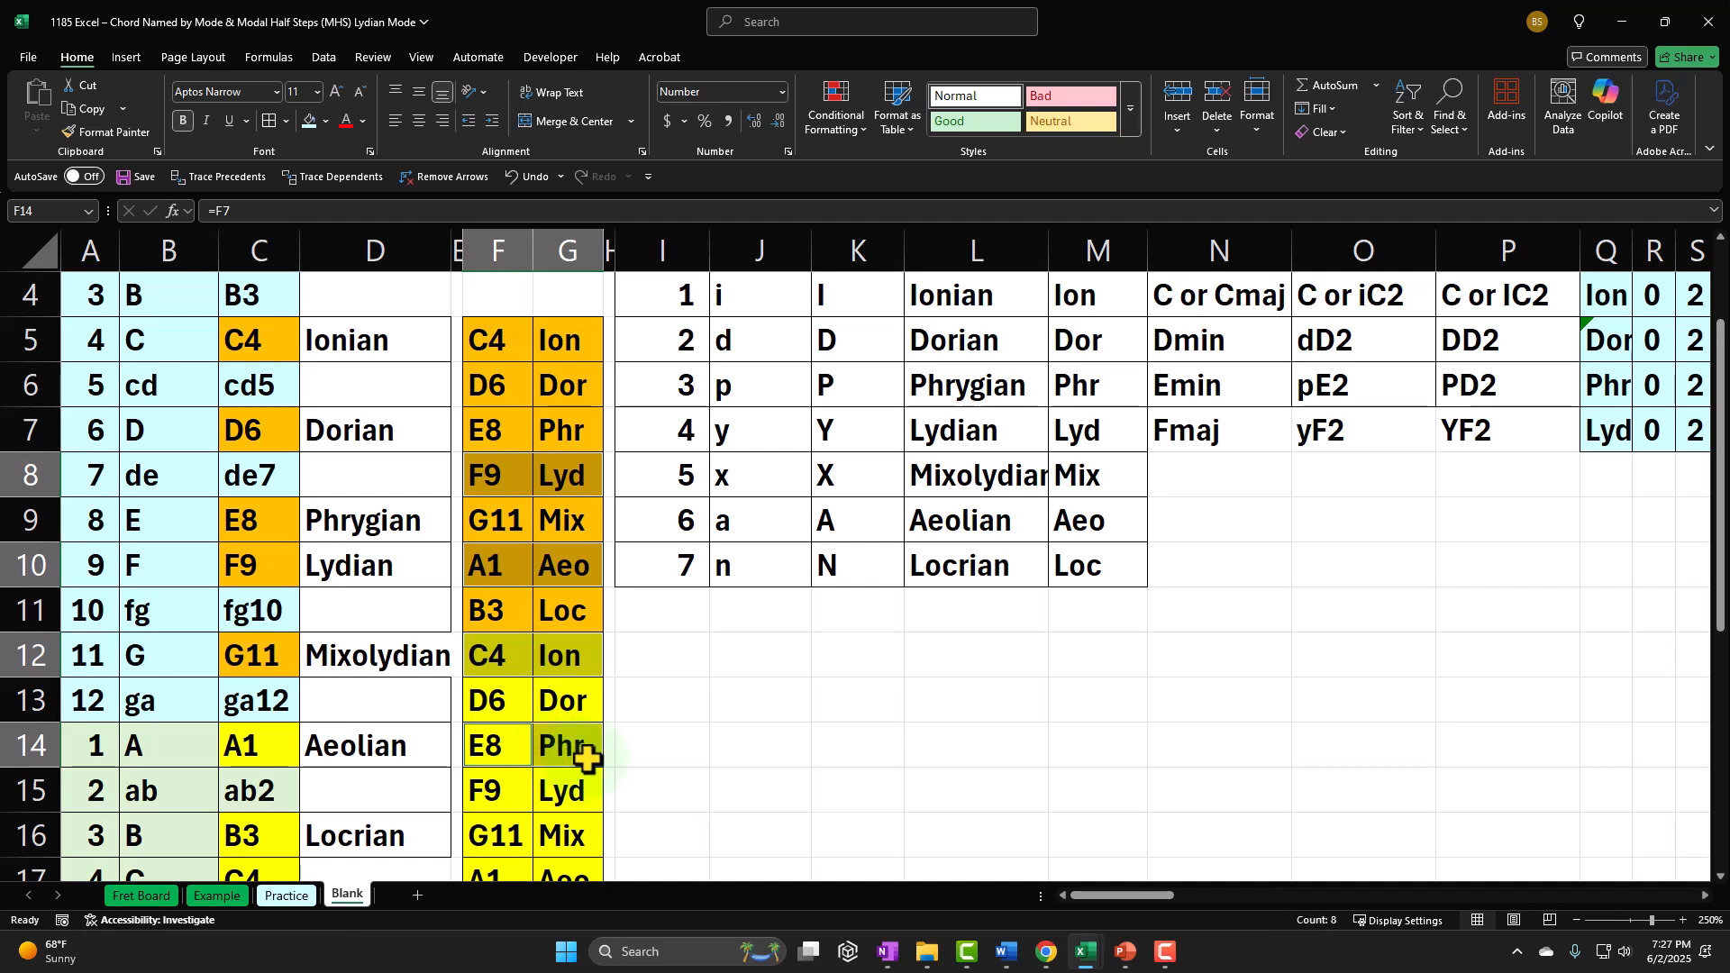
pyautogui.scroll(1, 824, 768)
pyautogui.scroll(1, 824, 769)
pyautogui.click(1298, 577)
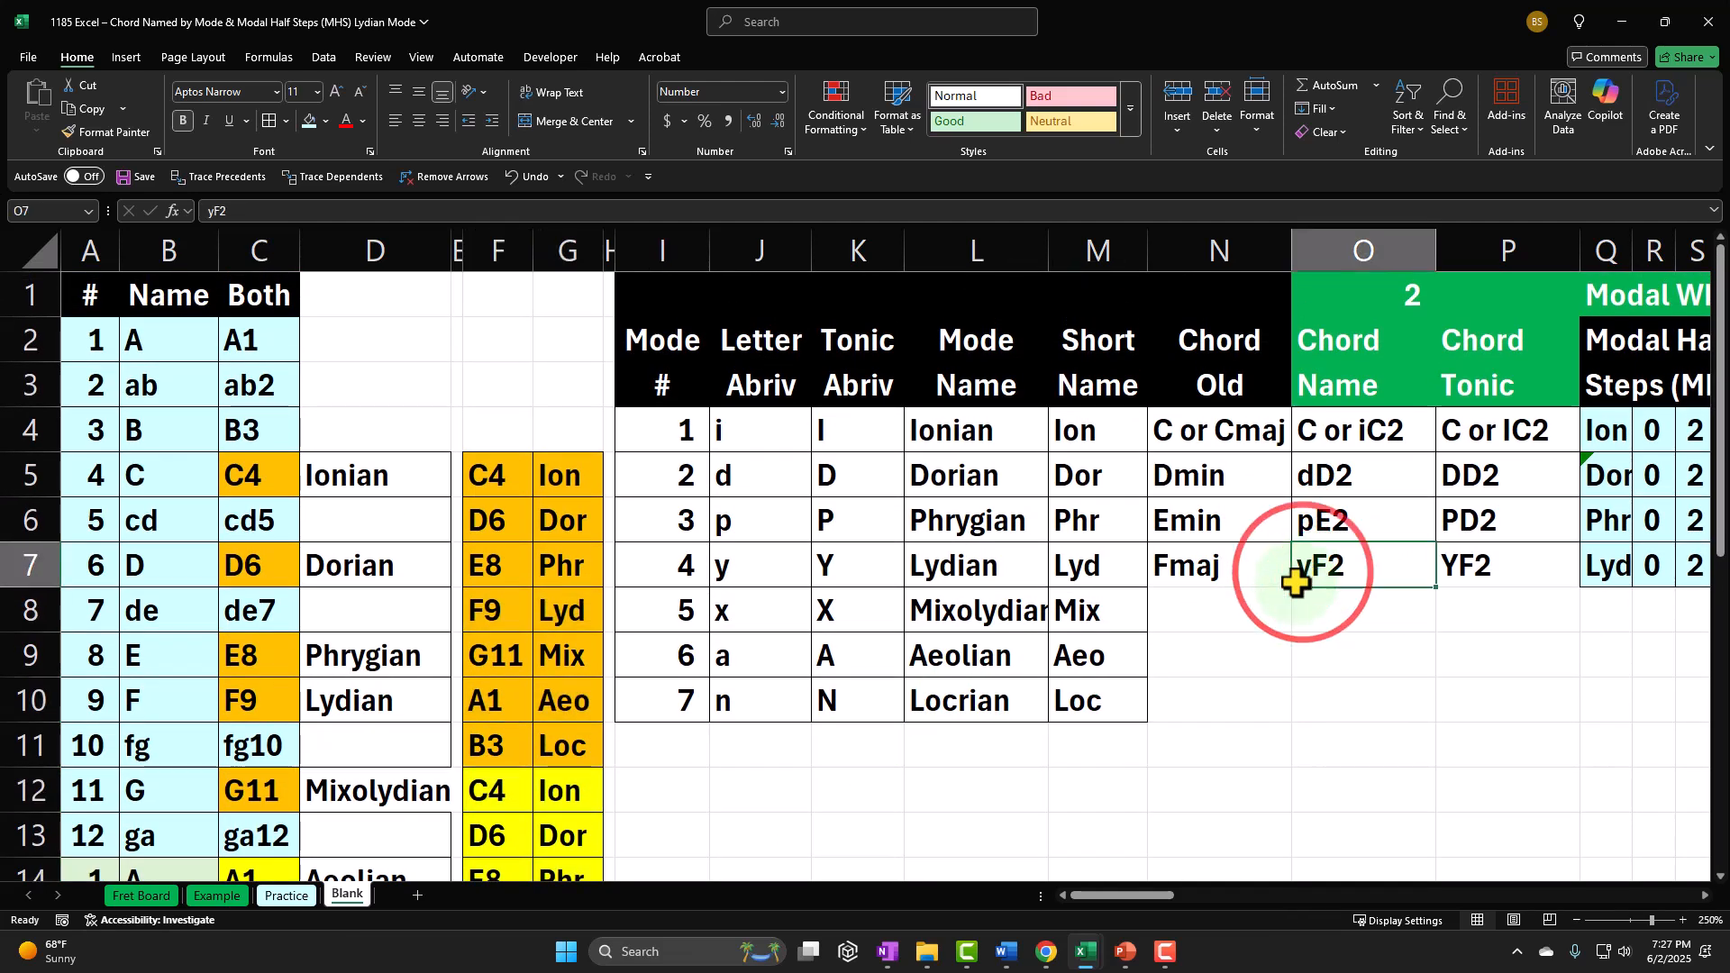
pyautogui.write('00000000000000')
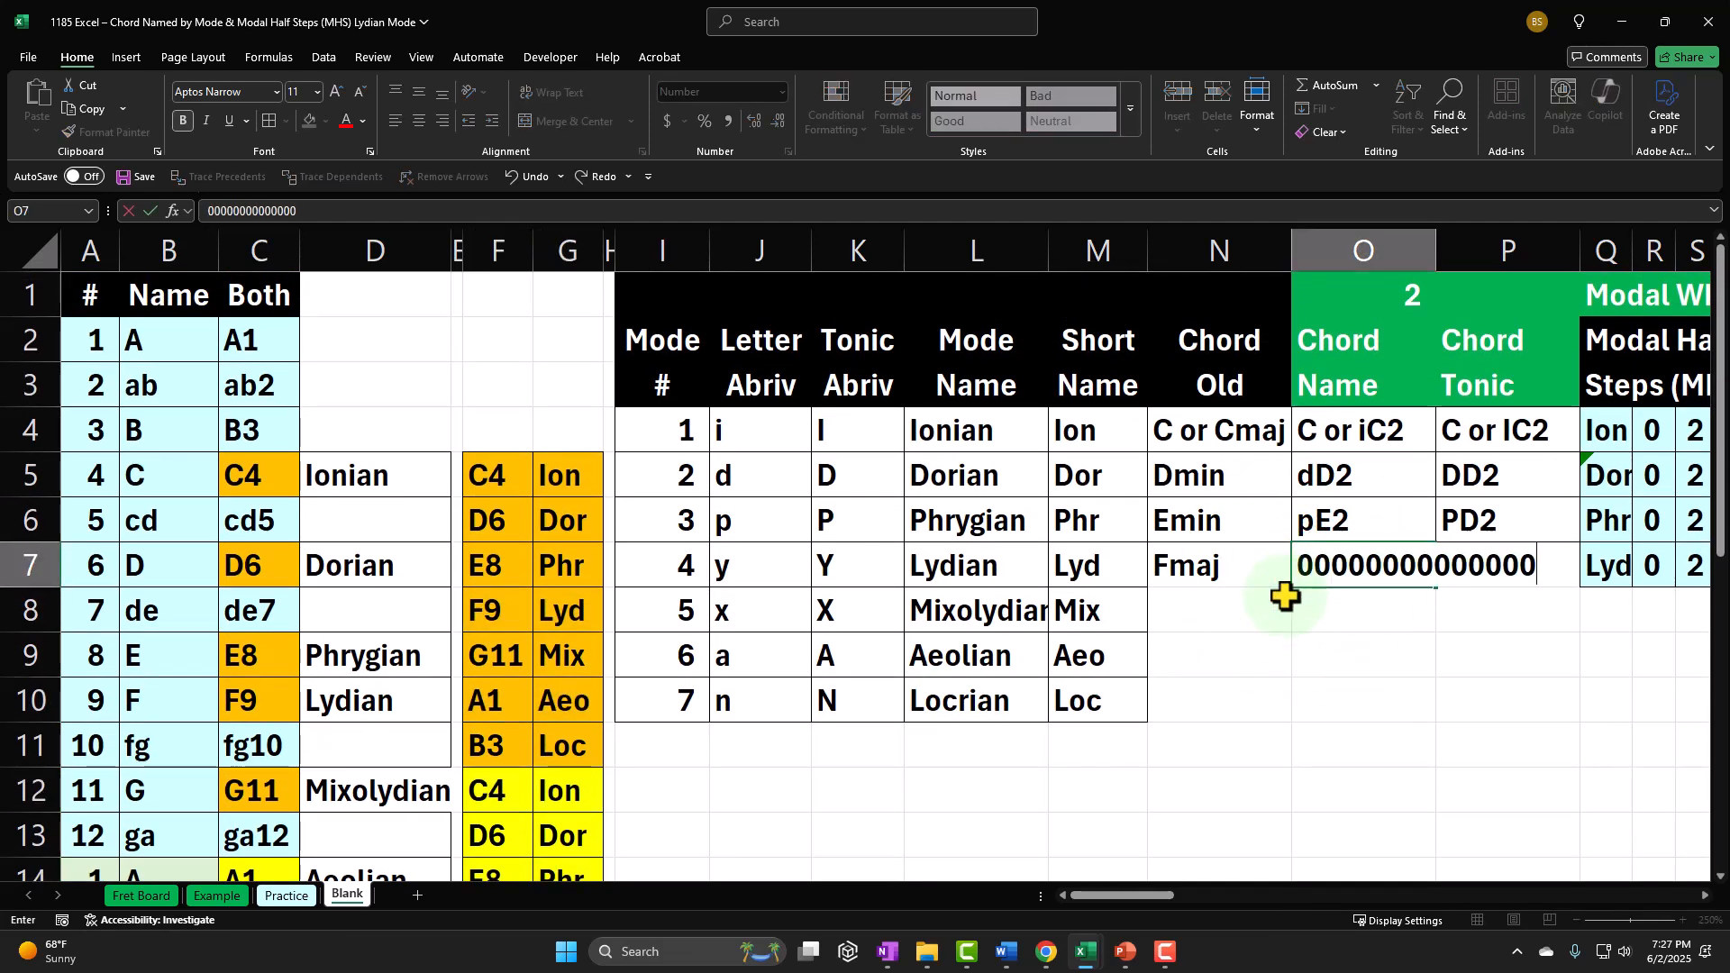
pyautogui.press('Return')
pyautogui.hotkey('ctrl', 'z')
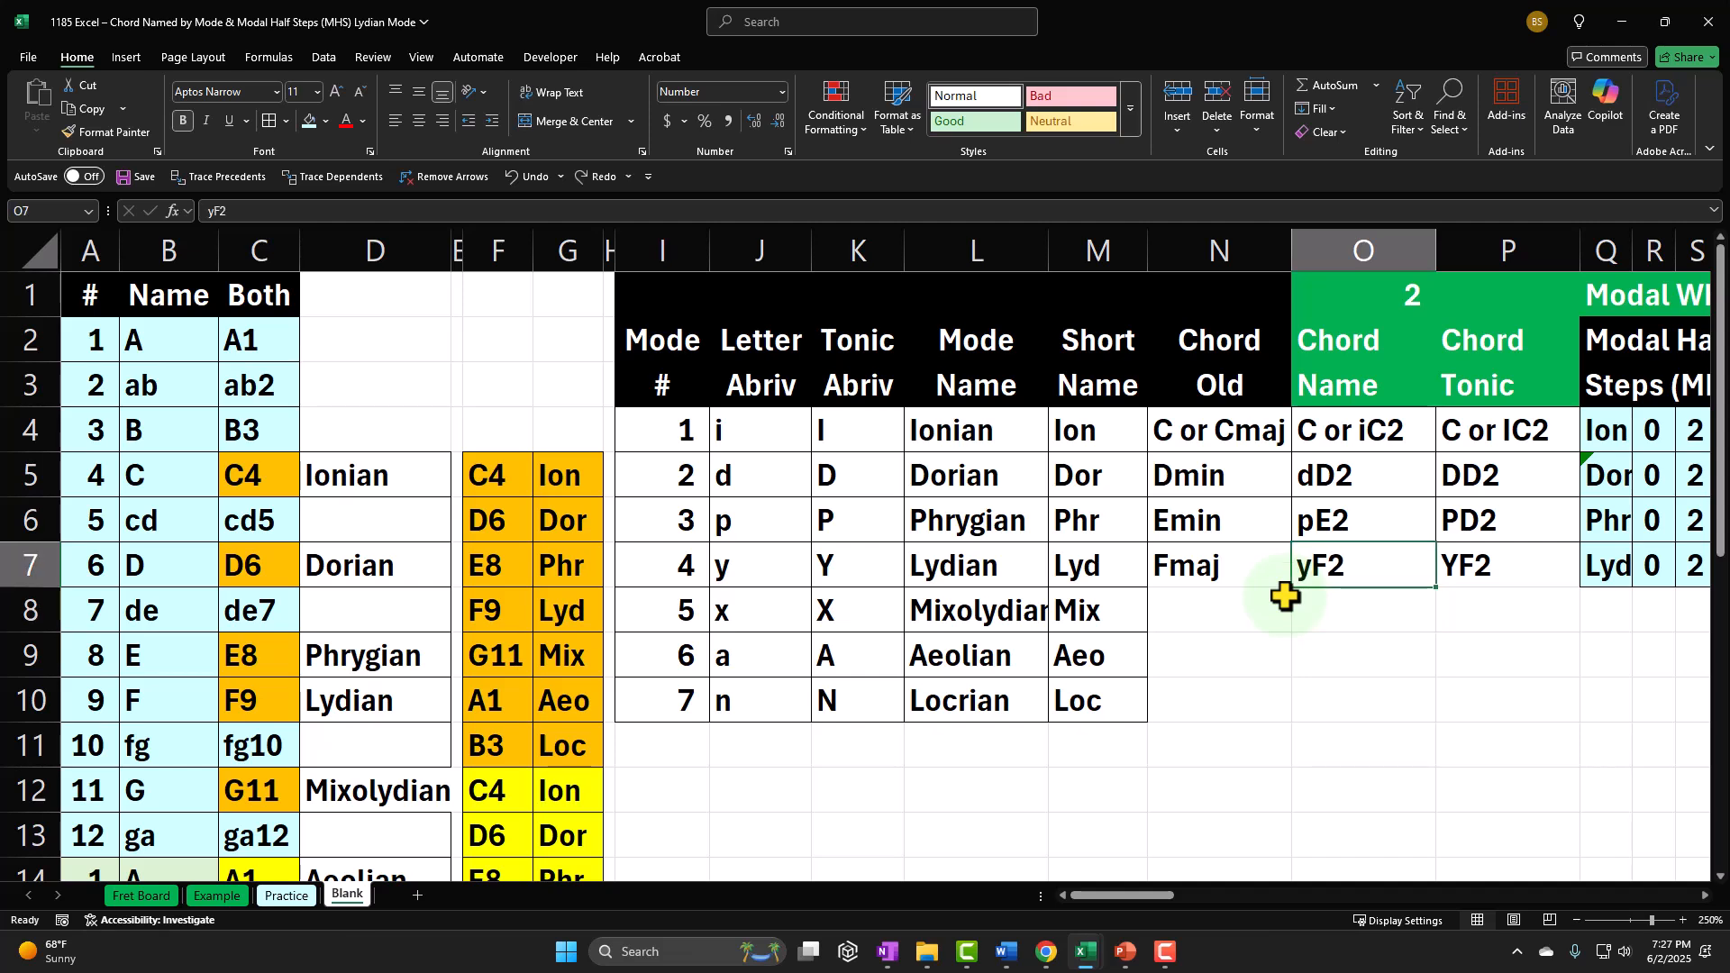
# Step: Enter pF3 as the four-note chord name in AF7 of the Lydian row
pyautogui.press('Right')
pyautogui.press('Right')
pyautogui.press('Right')
pyautogui.press('Right')
pyautogui.press('Right')
pyautogui.press('Right')
pyautogui.press('Right')
pyautogui.press('Right')
pyautogui.press('Right')
pyautogui.press('Right')
pyautogui.press('Right')
pyautogui.press('Right')
pyautogui.press('Right')
pyautogui.press('Right')
pyautogui.press('Right')
pyautogui.press('Right')
pyautogui.press('Right')
pyautogui.press('Right')
pyautogui.press('Right')
pyautogui.press('Right')
pyautogui.press('Right')
pyautogui.press('Right')
pyautogui.press('Right')
pyautogui.press('Right')
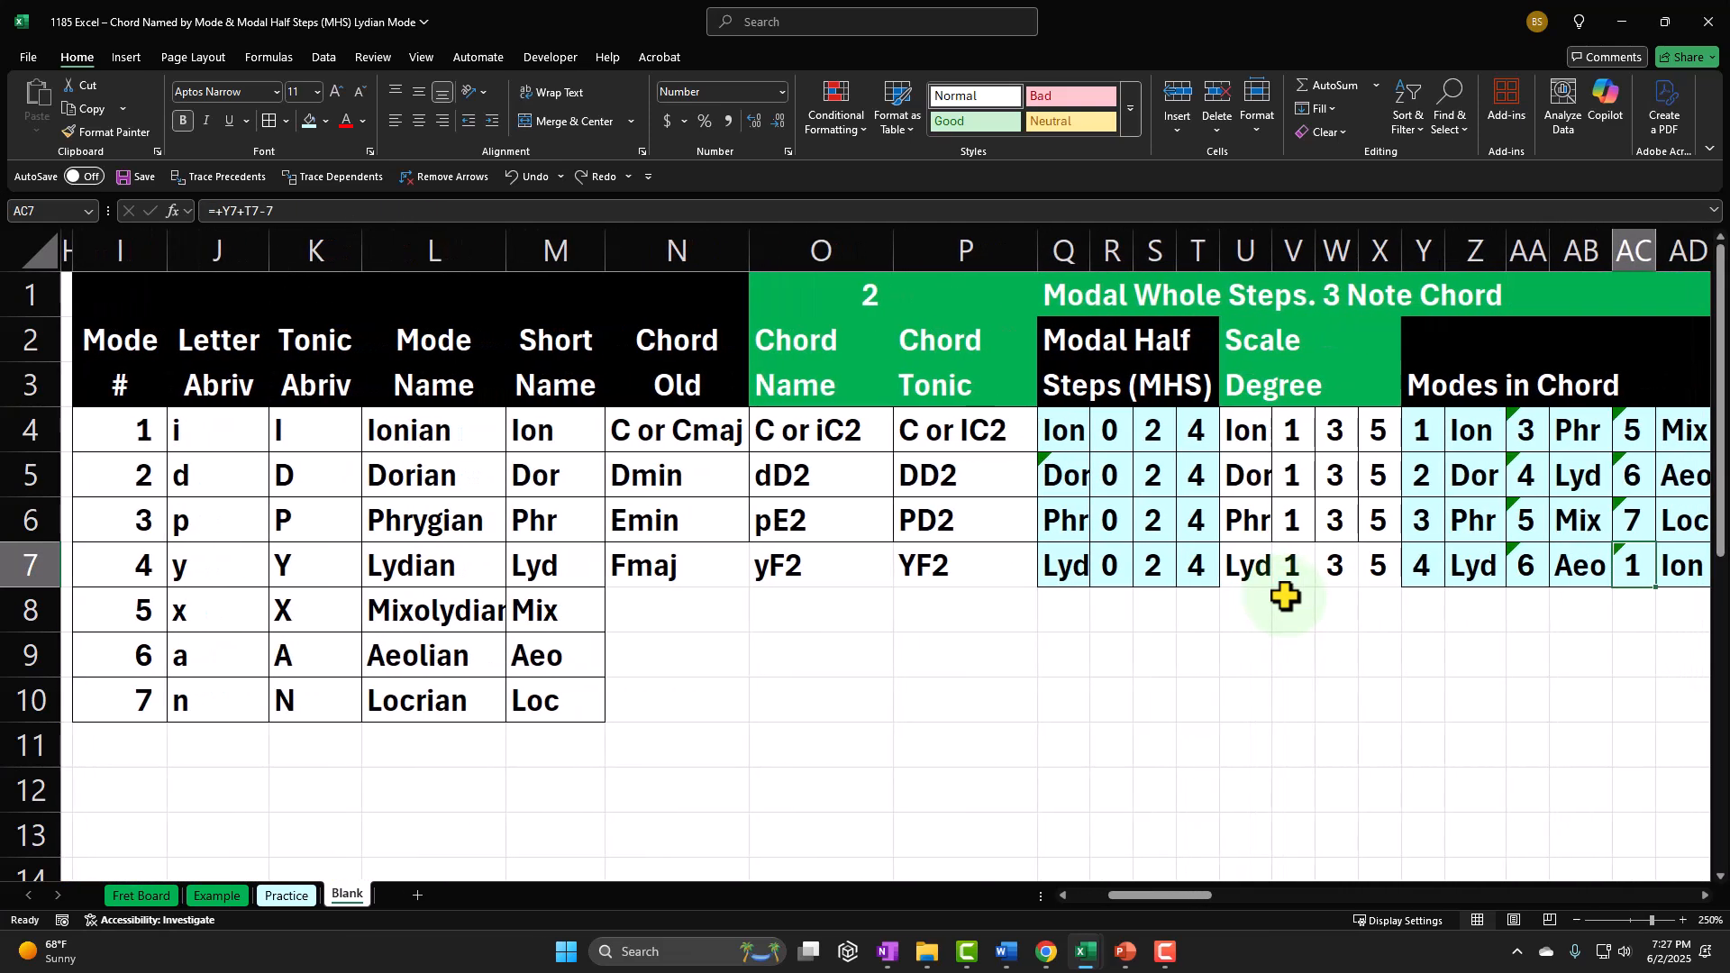
pyautogui.press('Left')
pyautogui.press('Left')
pyautogui.press('Left')
pyautogui.press('Left')
pyautogui.press('Left')
pyautogui.press('Left')
pyautogui.press('Left')
pyautogui.press('Left')
pyautogui.press('Left')
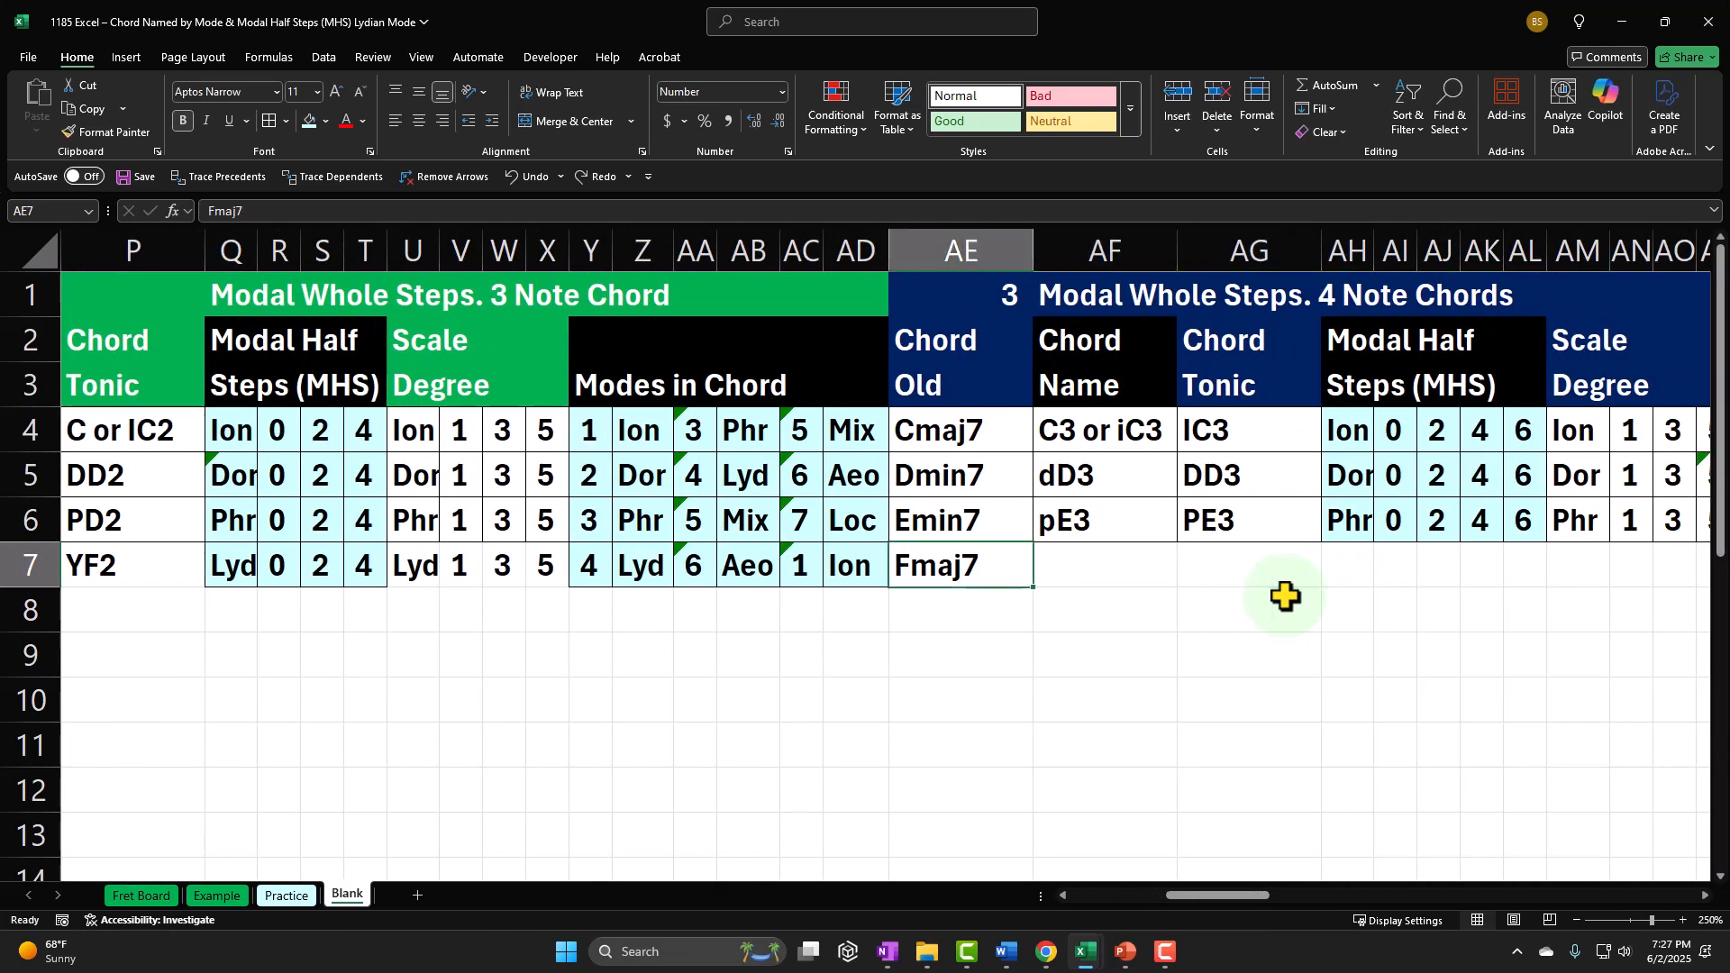
pyautogui.press('Right')
pyautogui.press('Right')
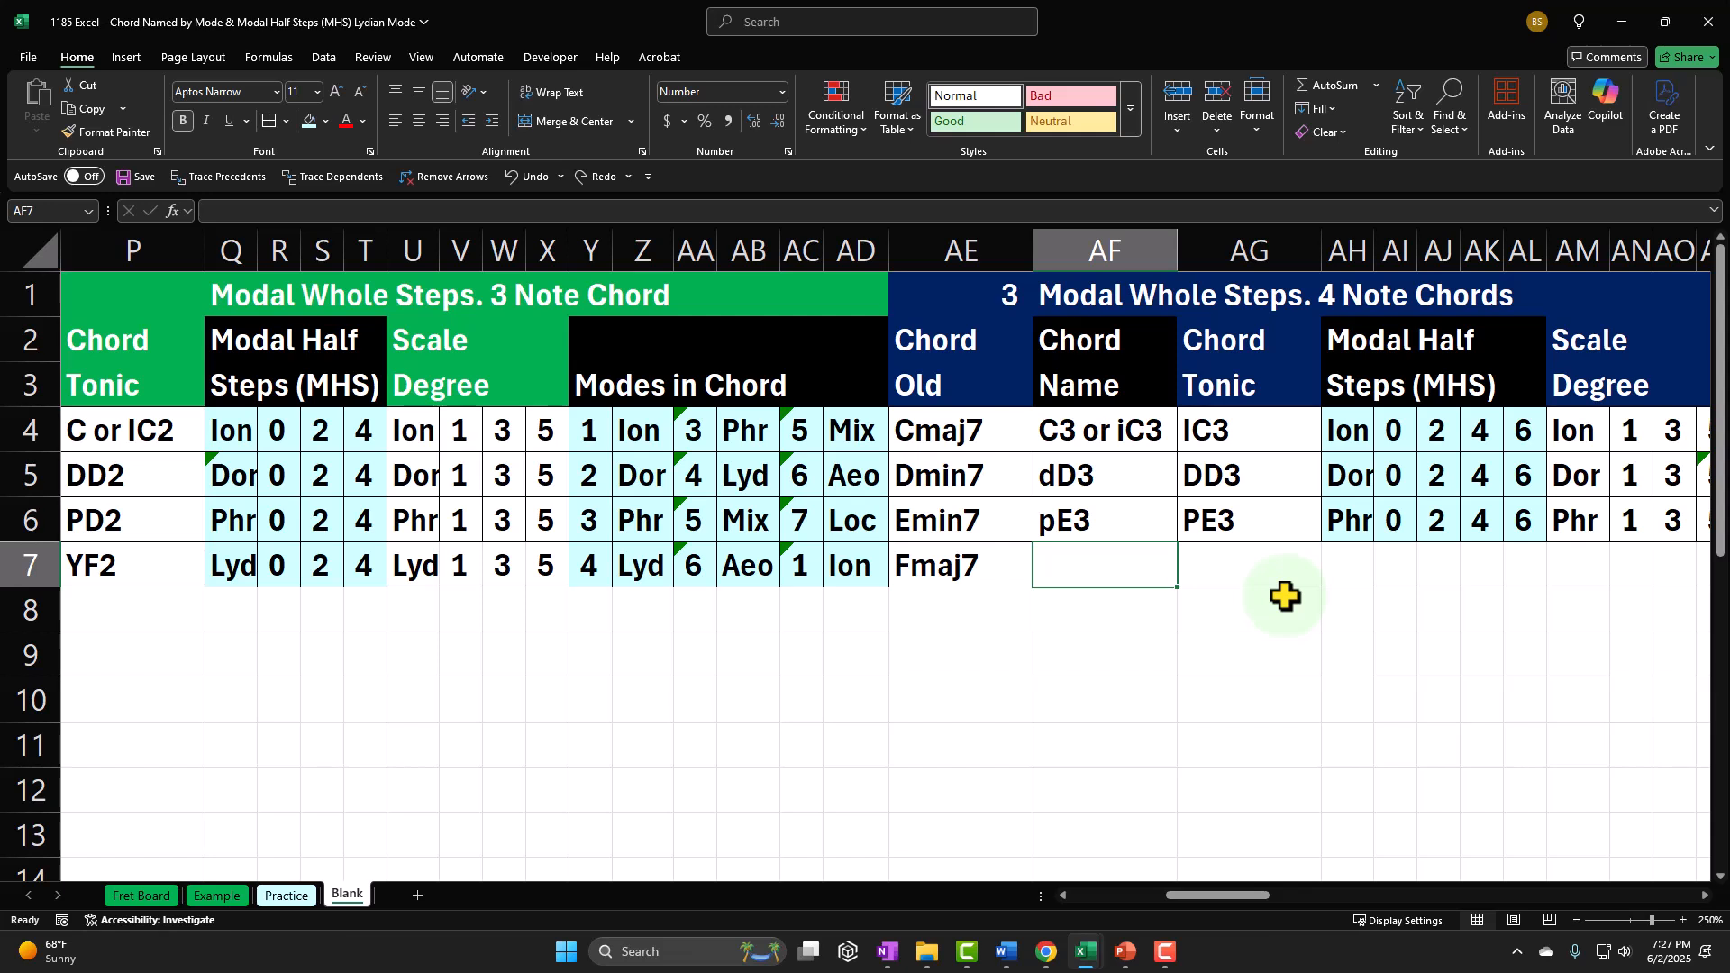
pyautogui.write('p')
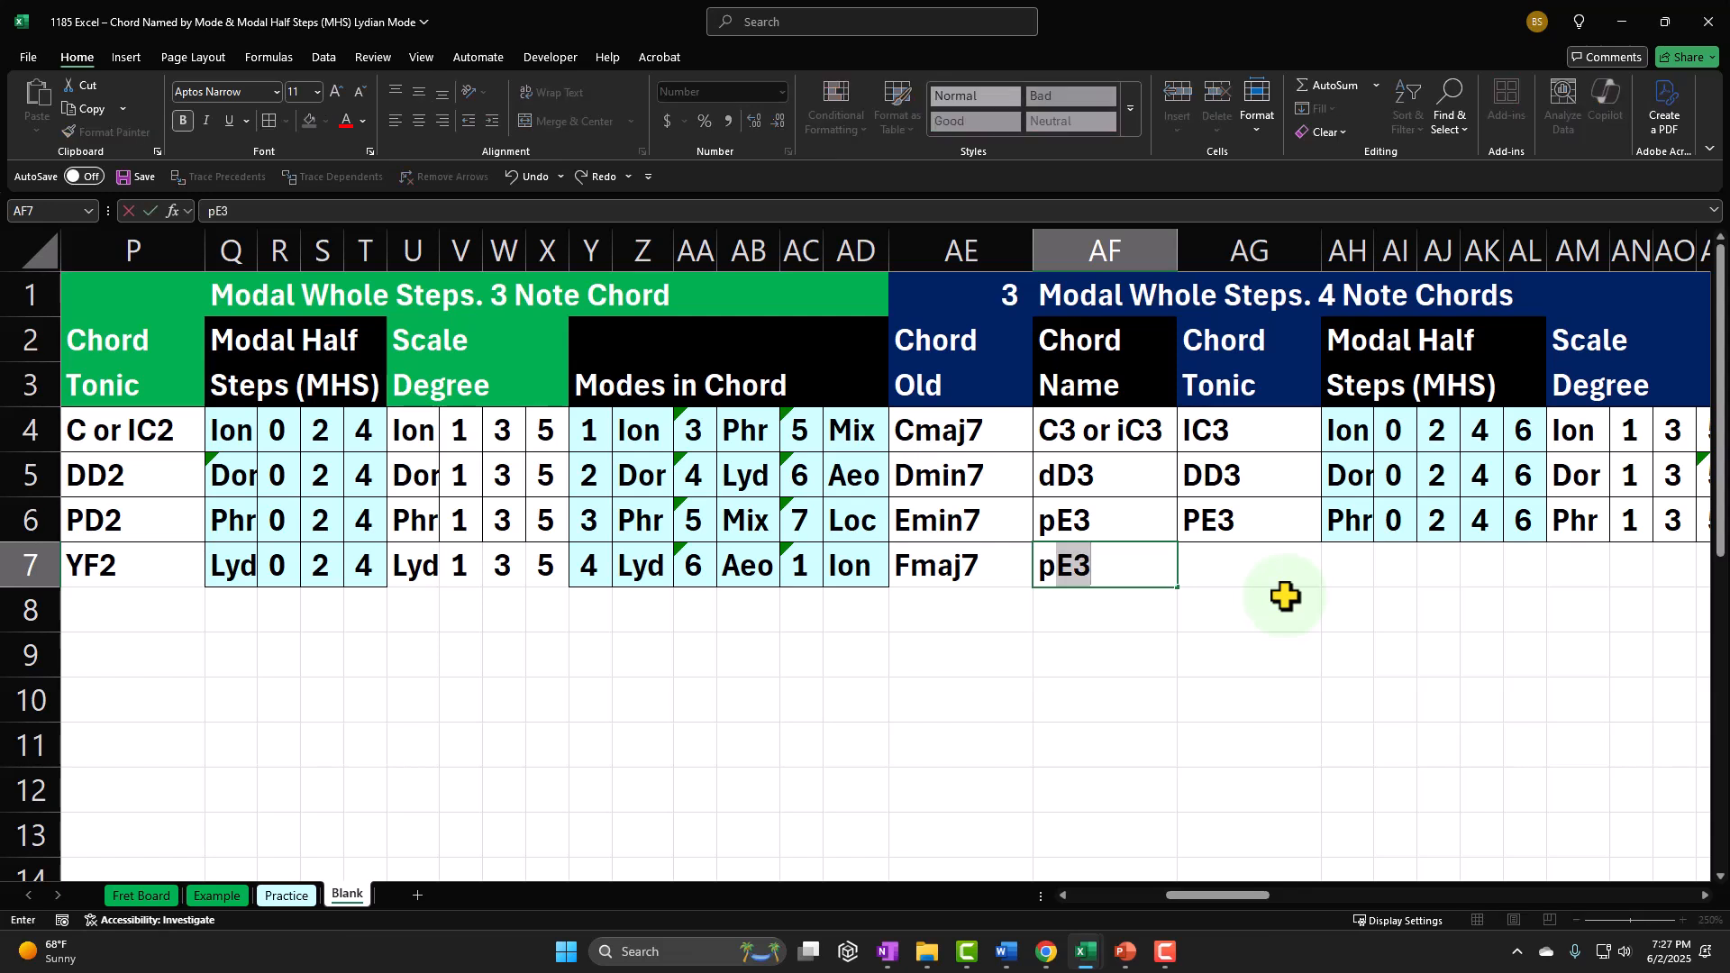
pyautogui.write('F3')
pyautogui.press('Return')
pyautogui.press('Up')
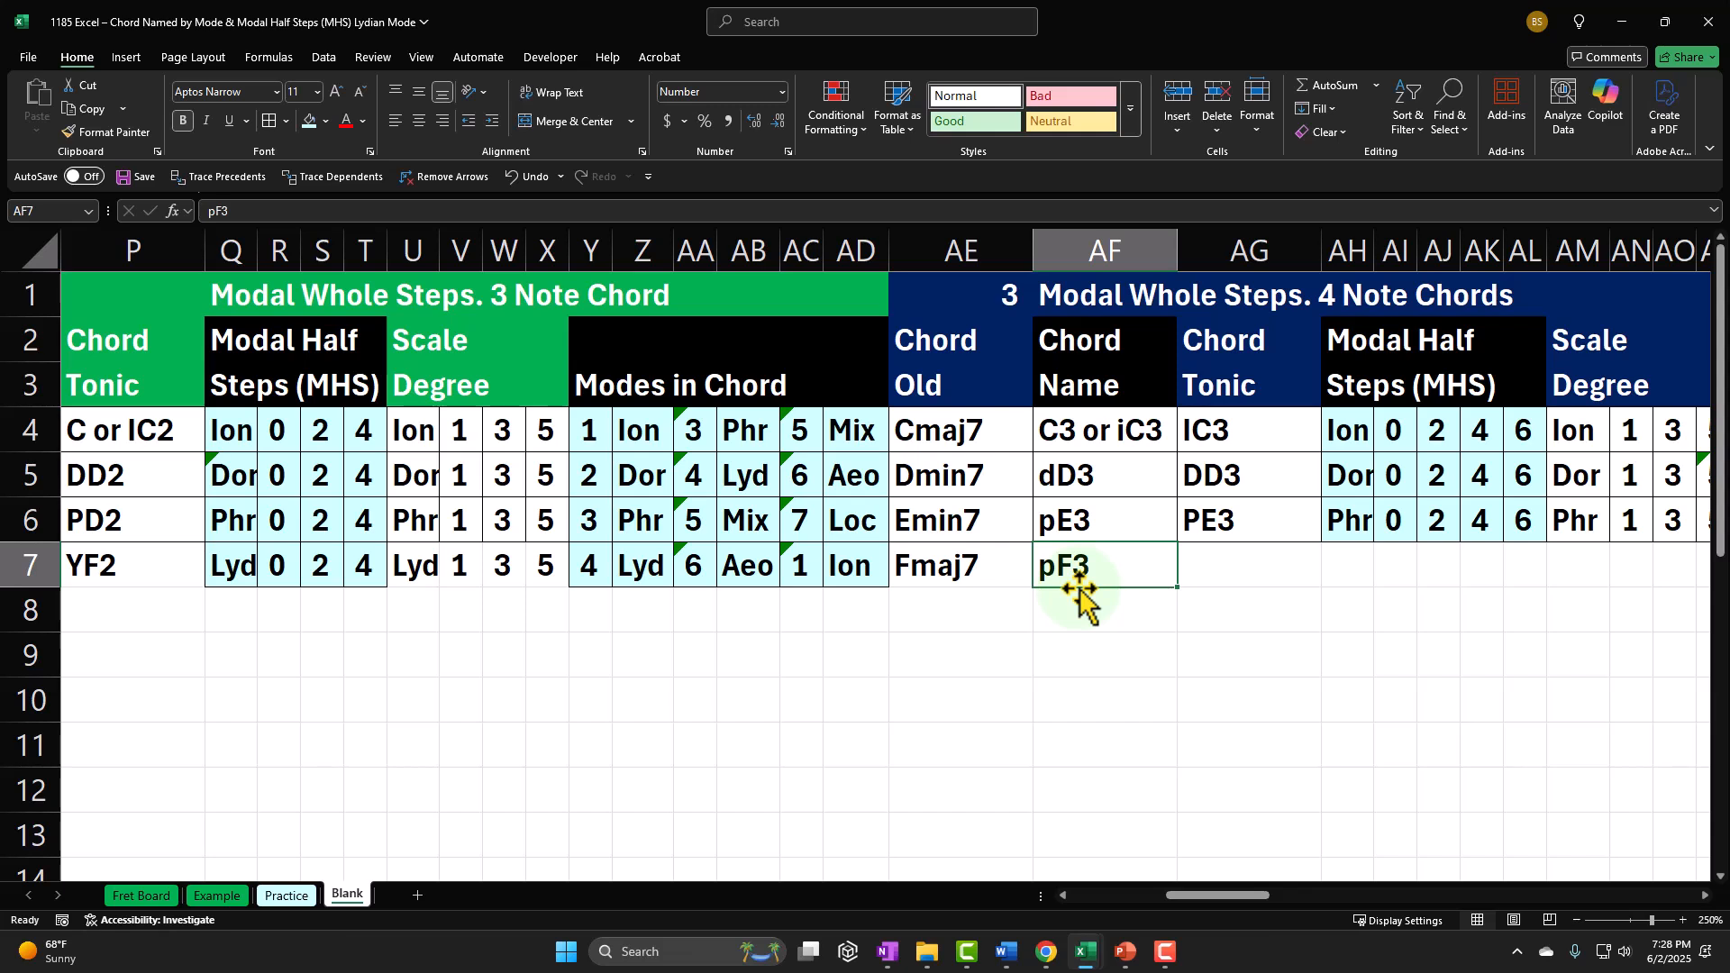
# Step: Enter PF3 as the four-note chord tonic in AG7 of the Lydian row
pyautogui.press('Right')
pyautogui.write('P')
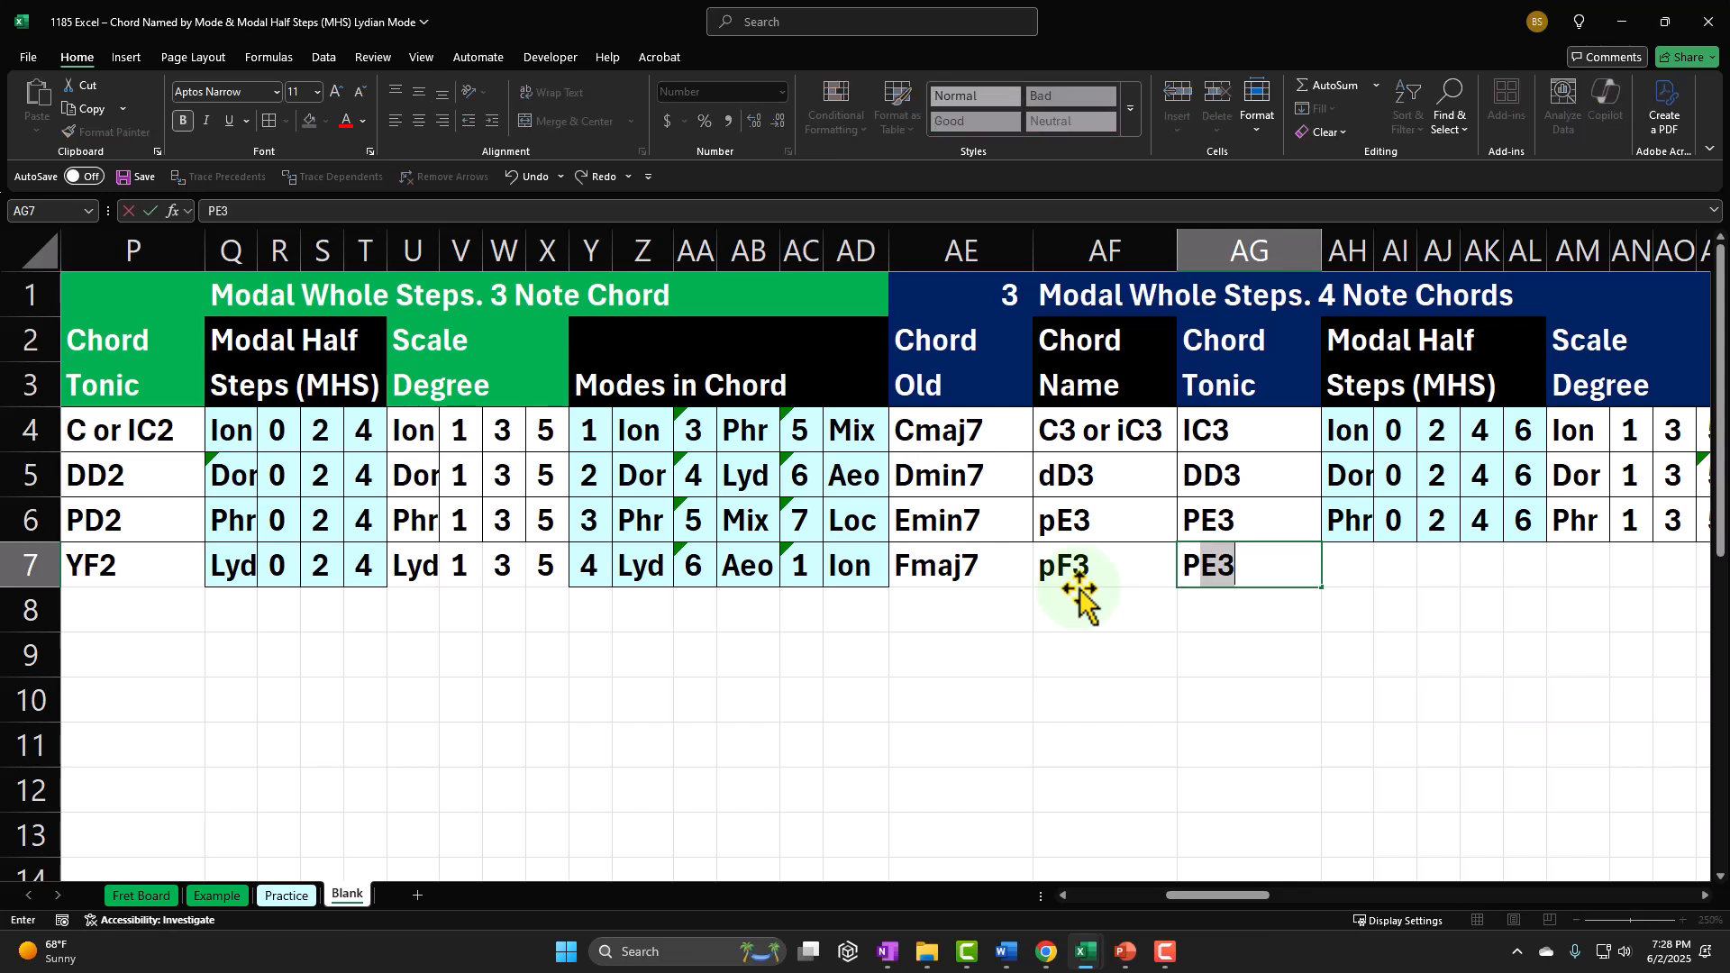
pyautogui.write('F3')
pyautogui.press('Return')
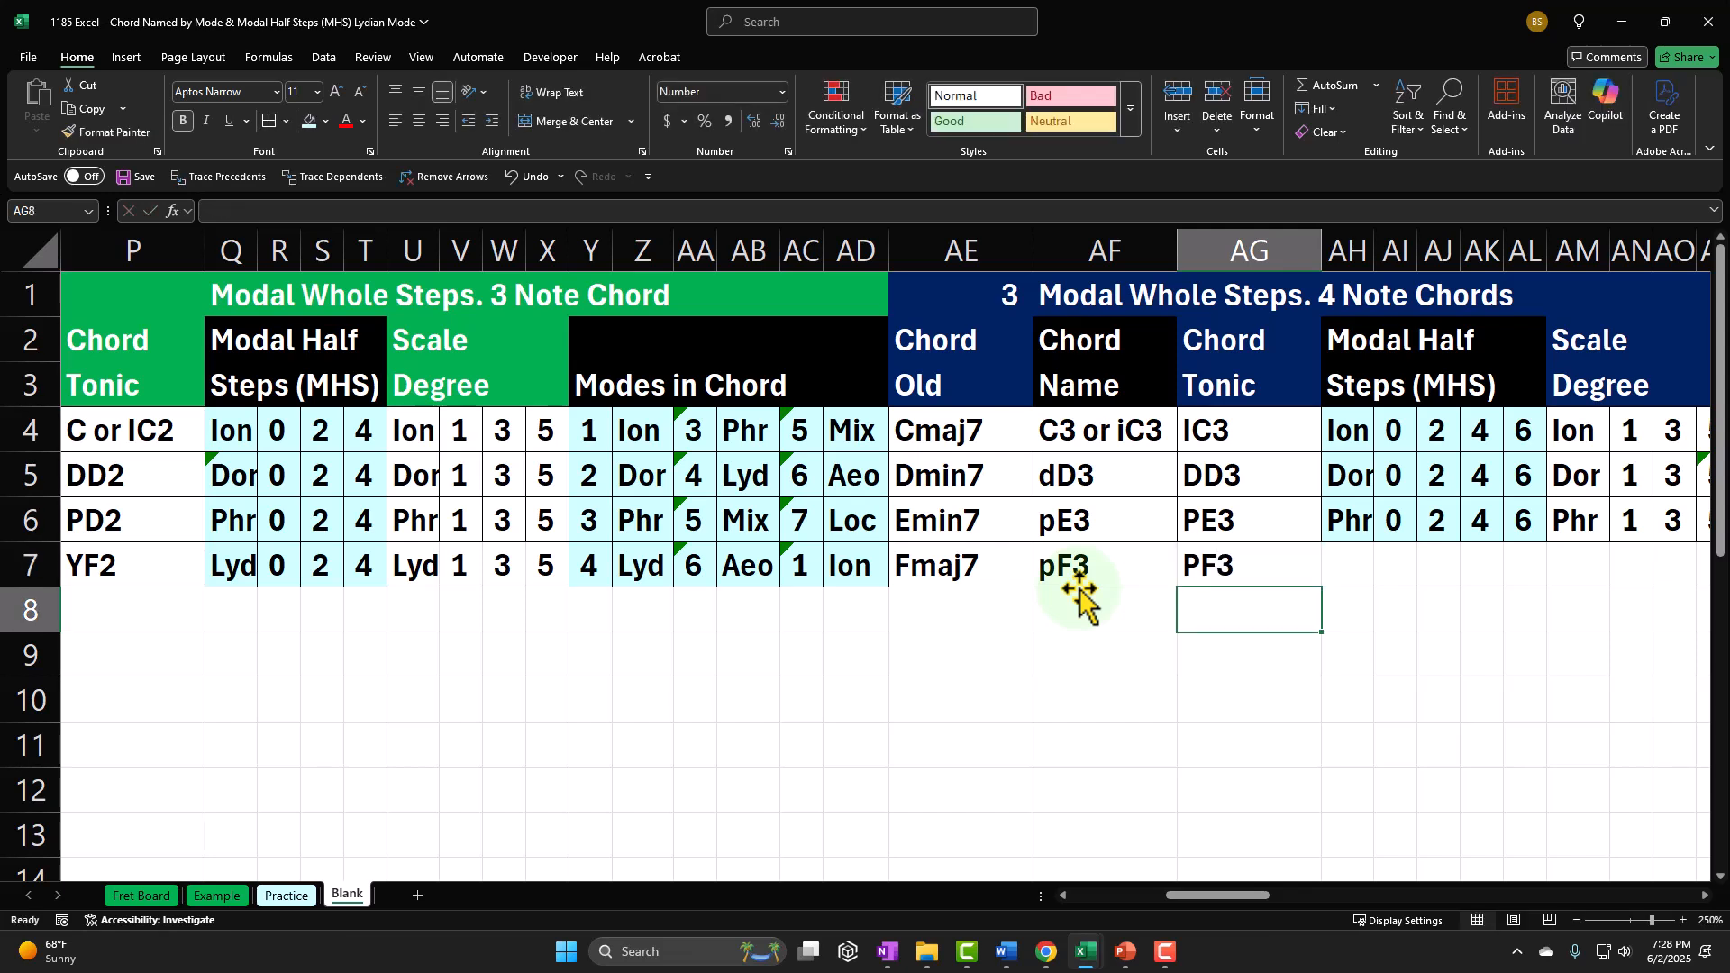
# Step: Fill AH7 under Modal Half Steps with a formula referencing the Lydian short name in the same row
pyautogui.press('Up')
pyautogui.press('Right')
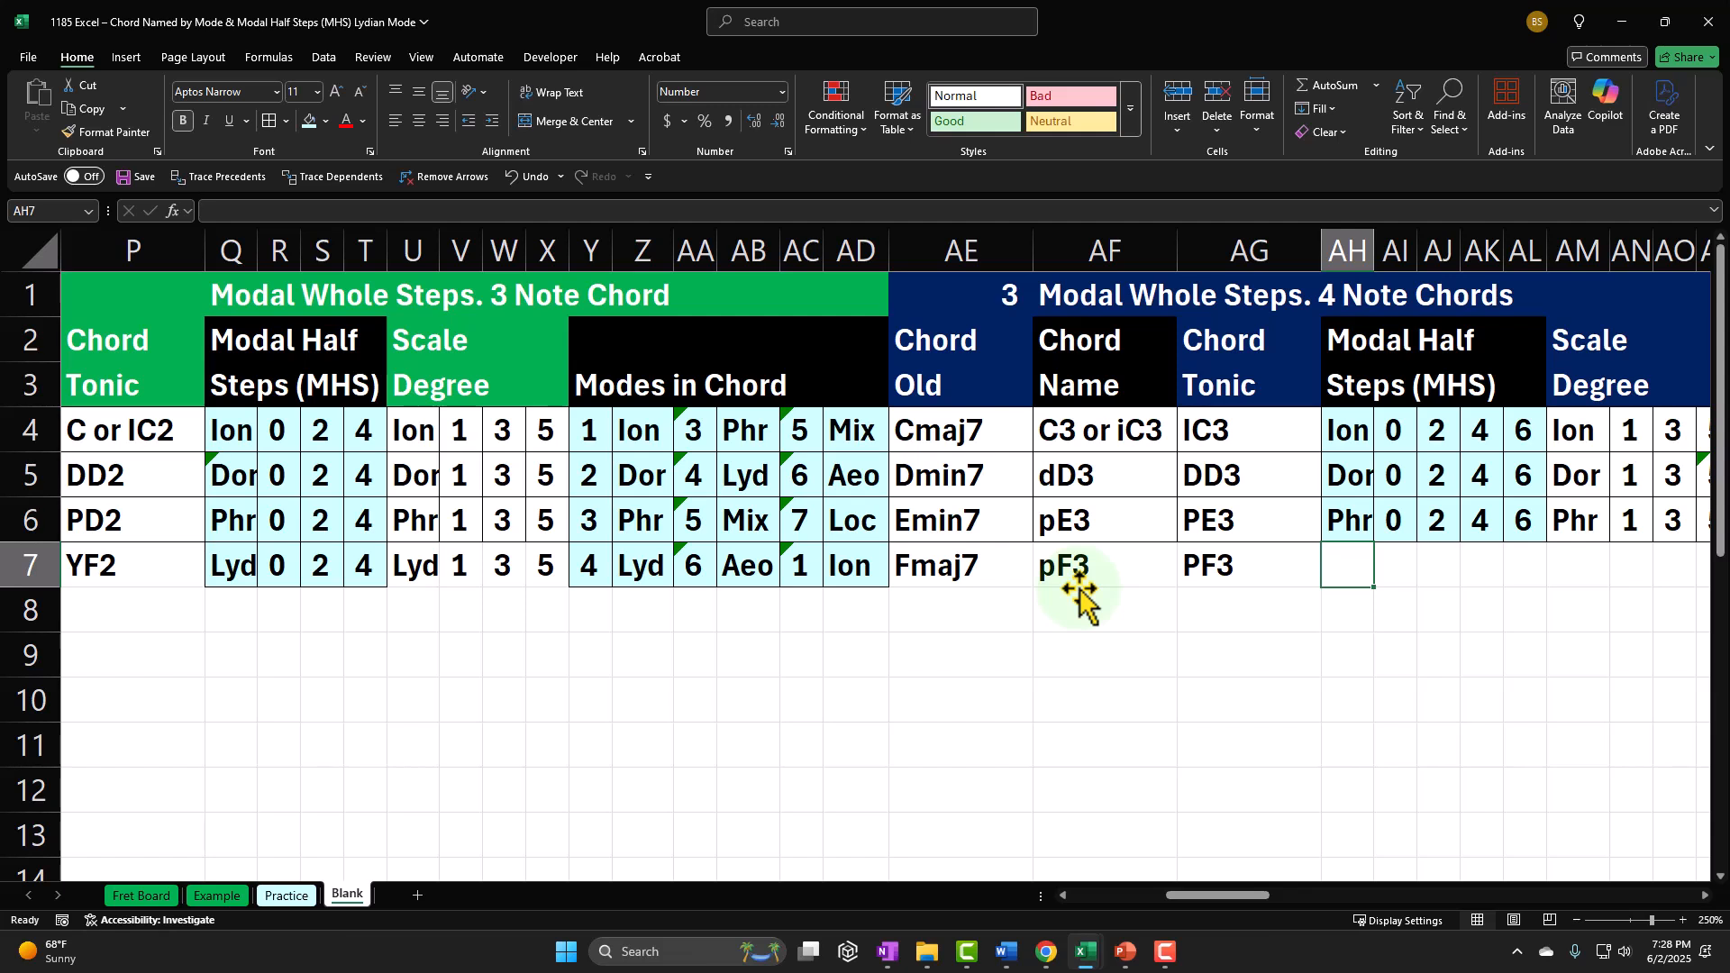
pyautogui.write('=')
pyautogui.click(1080, 590)
pyautogui.press('Left')
pyautogui.press('Left')
pyautogui.press('Left')
pyautogui.press('Left')
pyautogui.press('Left')
pyautogui.press('Left')
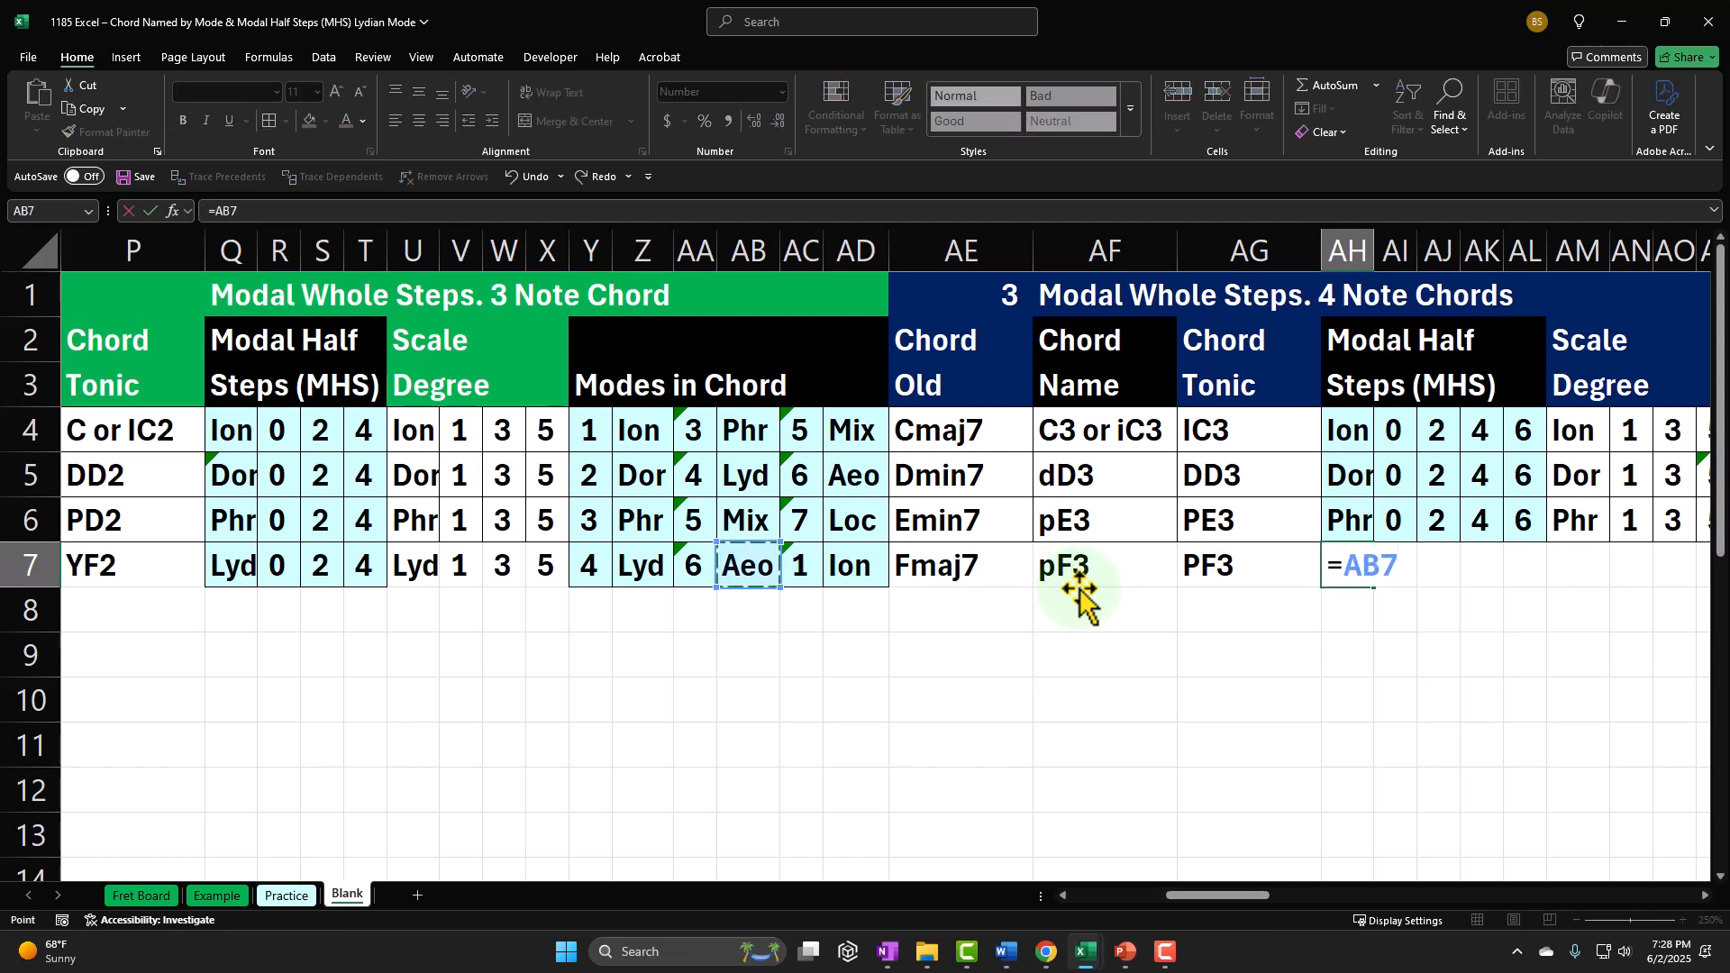
pyautogui.press('Tab')
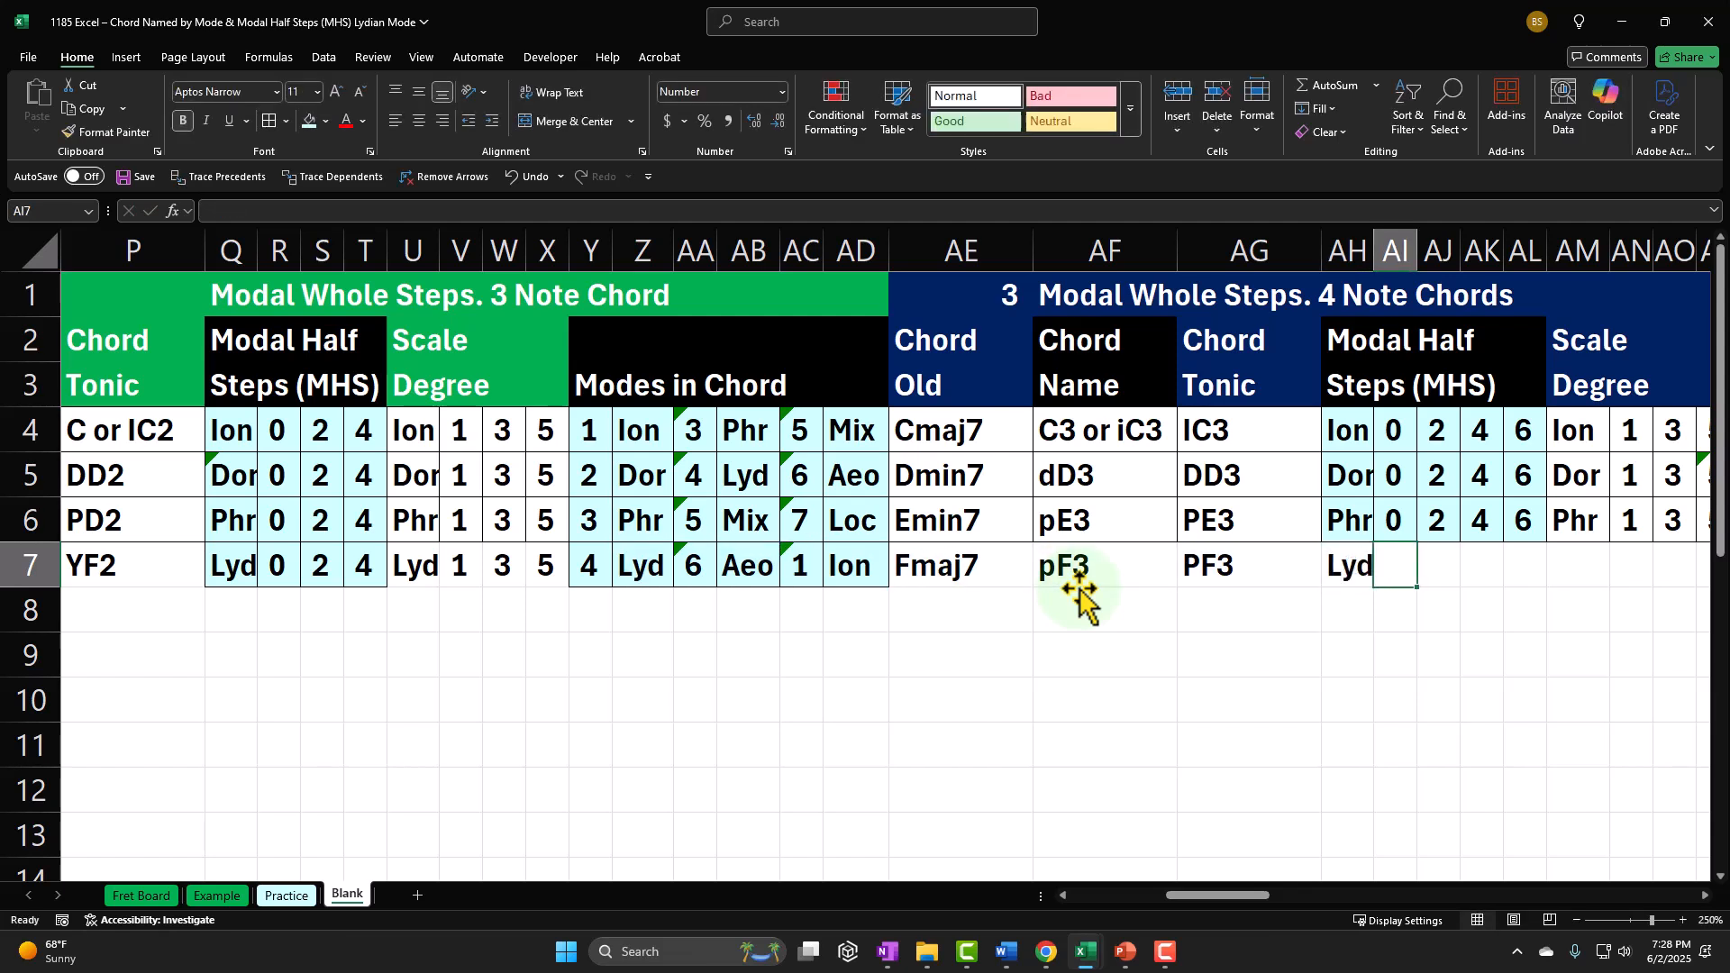
# Step: Enter the Lydian four-note modal half steps 0, 2, 4 and 6 in AI7 through AL7
pyautogui.write('0')
pyautogui.press('Tab')
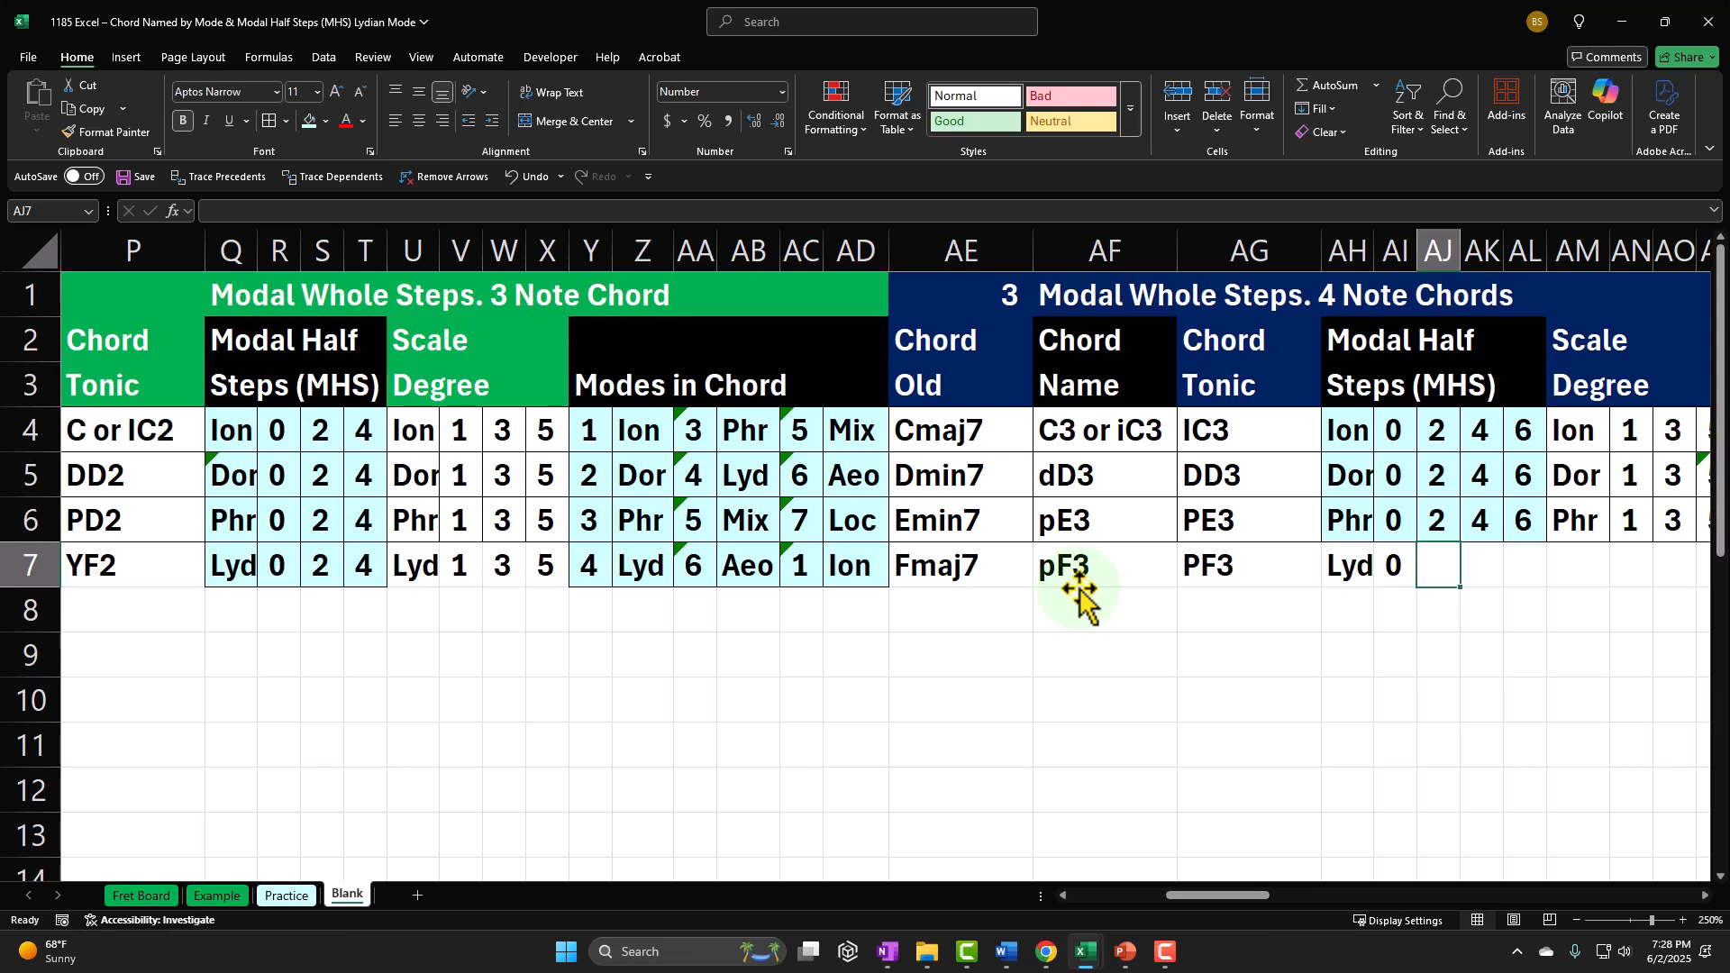
pyautogui.write('2')
pyautogui.press('Tab')
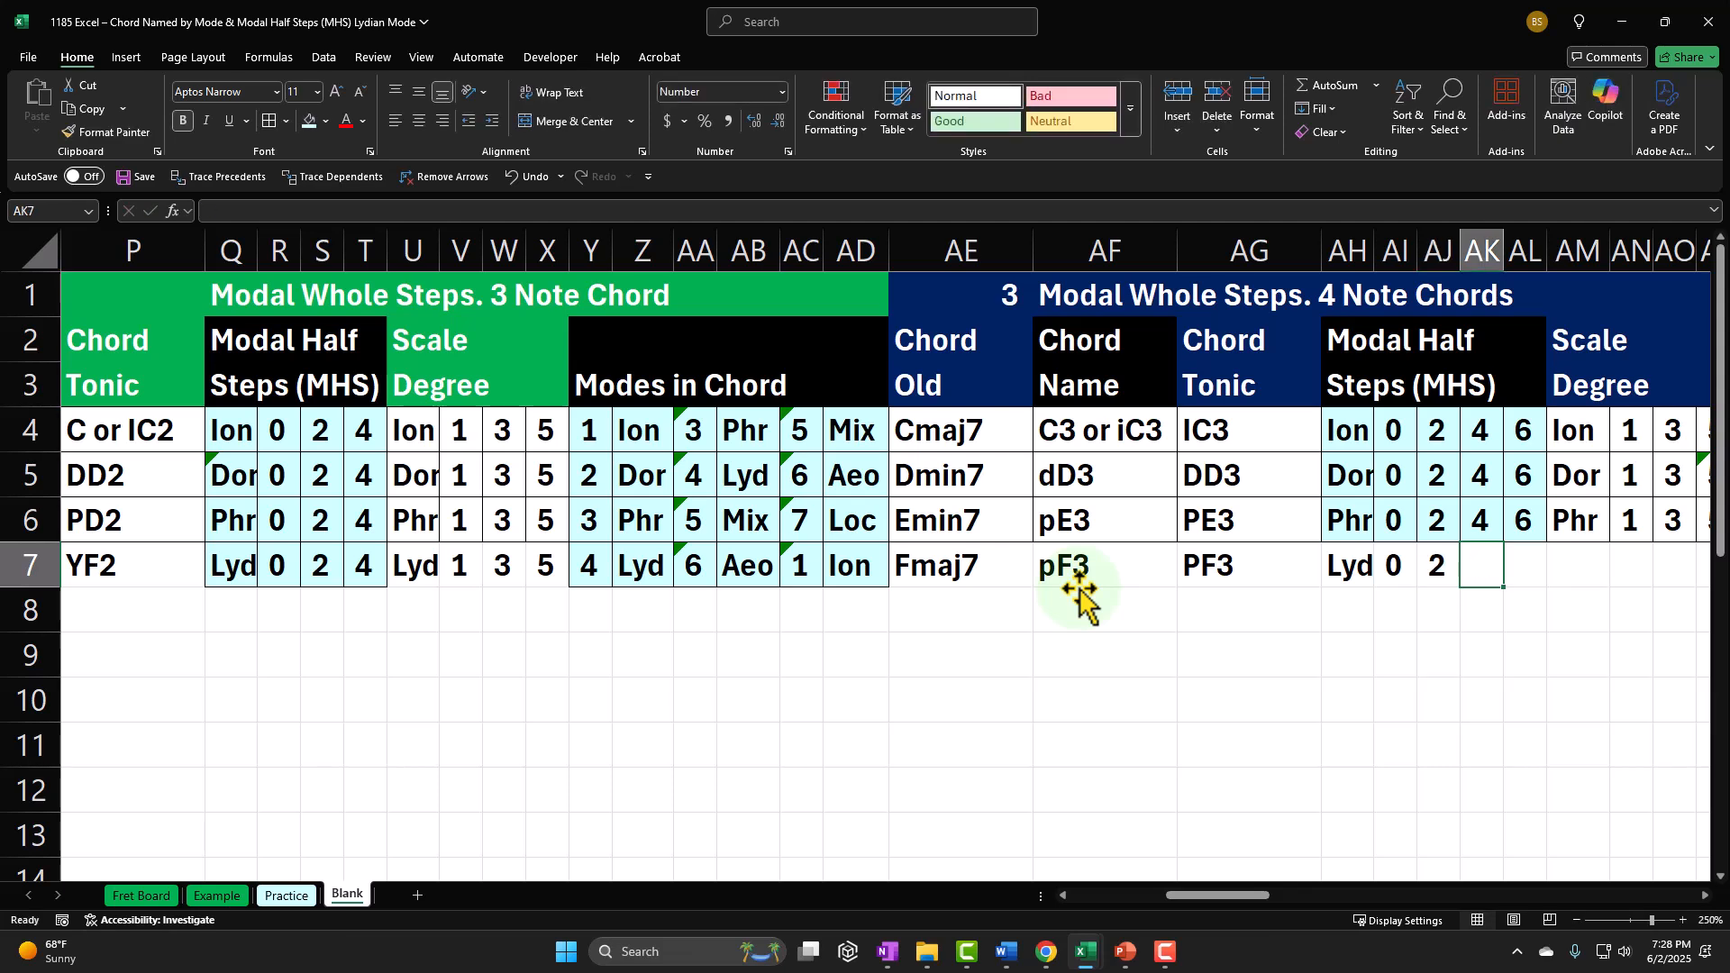
pyautogui.write('4')
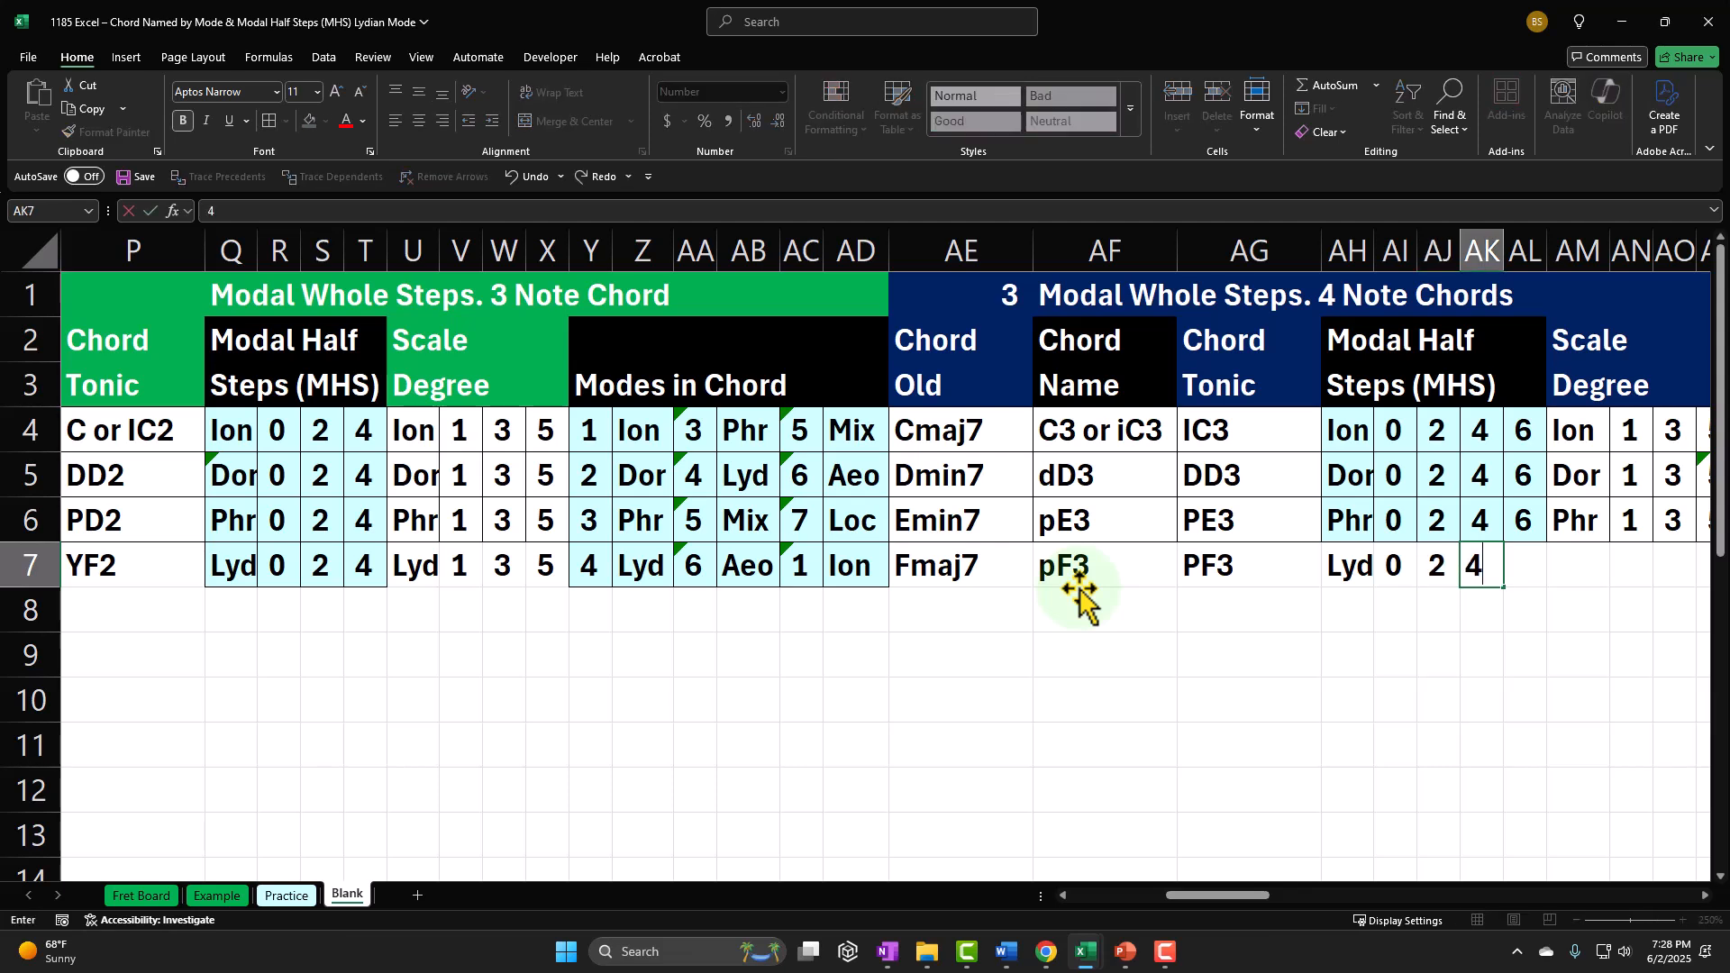
pyautogui.press('Tab')
pyautogui.write('6')
pyautogui.press('Return')
# Step: Fill AM7 under Scale Degree with a formula referencing the Lyd short name in AH7
pyautogui.press('Right')
pyautogui.press('Right')
pyautogui.press('Right')
pyautogui.press('Right')
pyautogui.press('Right')
pyautogui.press('Right')
pyautogui.press('Right')
pyautogui.press('Right')
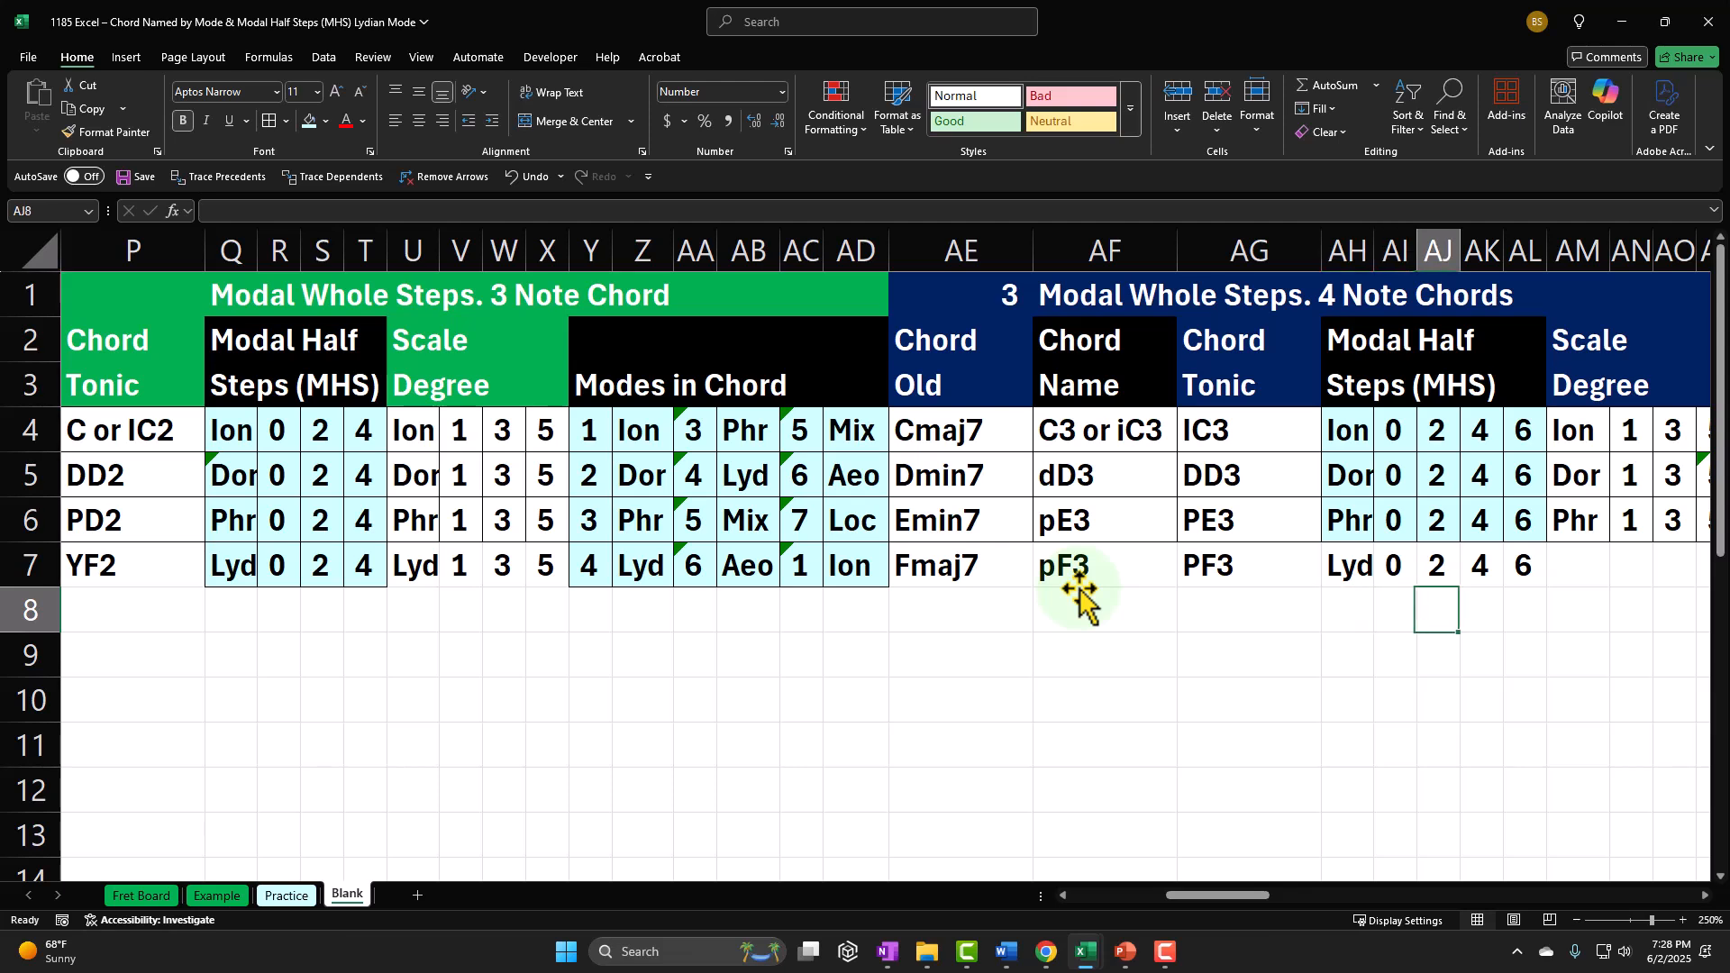
pyautogui.press('Right')
pyautogui.press('Right')
pyautogui.press('Right')
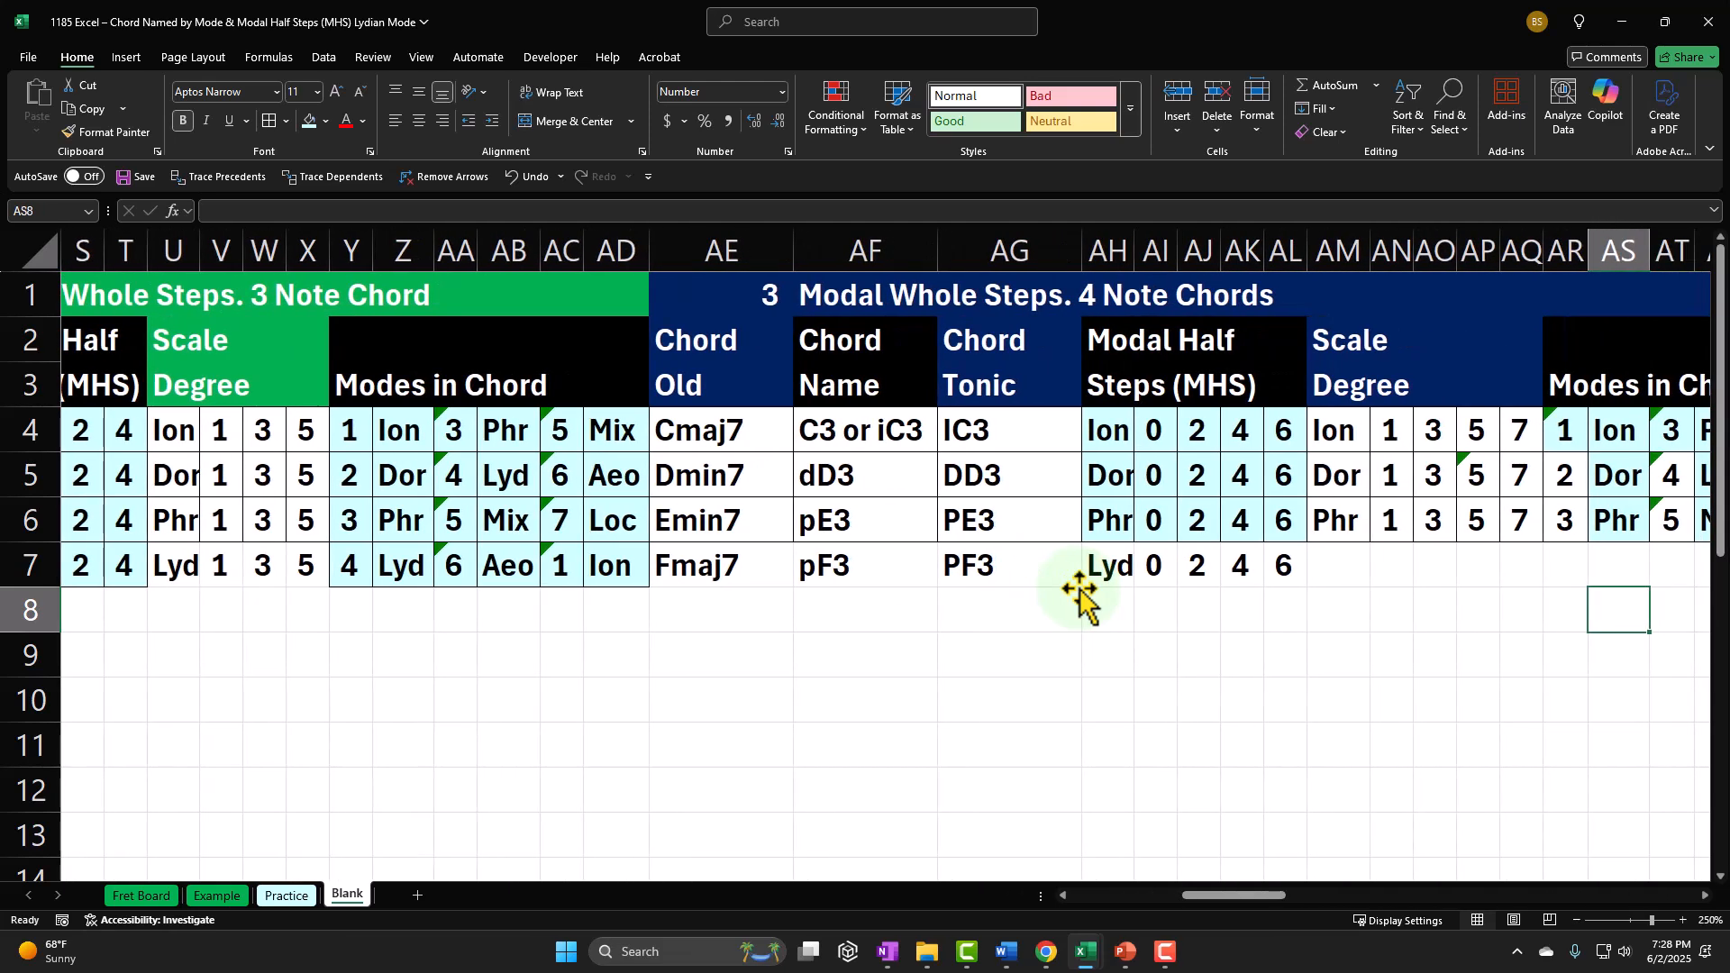
pyautogui.press('Left')
pyautogui.press('Left')
pyautogui.press('Left')
pyautogui.press('Left')
pyautogui.press('Left')
pyautogui.press('Left')
pyautogui.press('Up')
pyautogui.write('=')
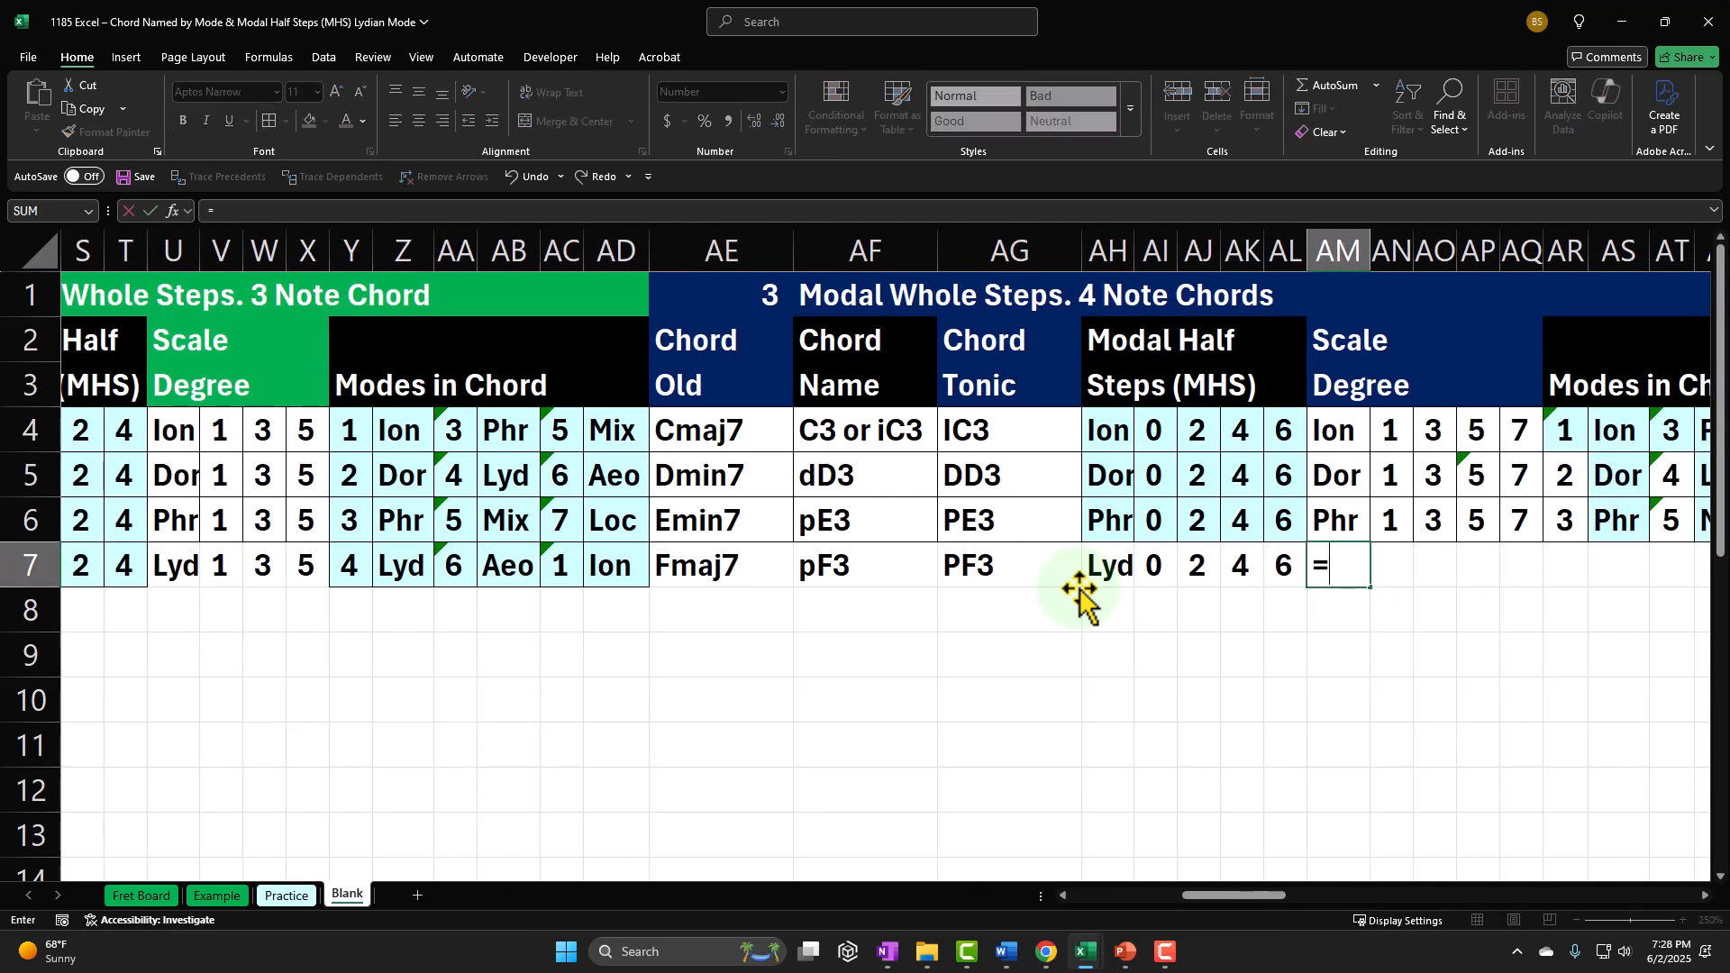
pyautogui.press('Left')
pyautogui.press('Left')
pyautogui.press('Left')
pyautogui.press('Left')
pyautogui.press('Left')
pyautogui.press('Tab')
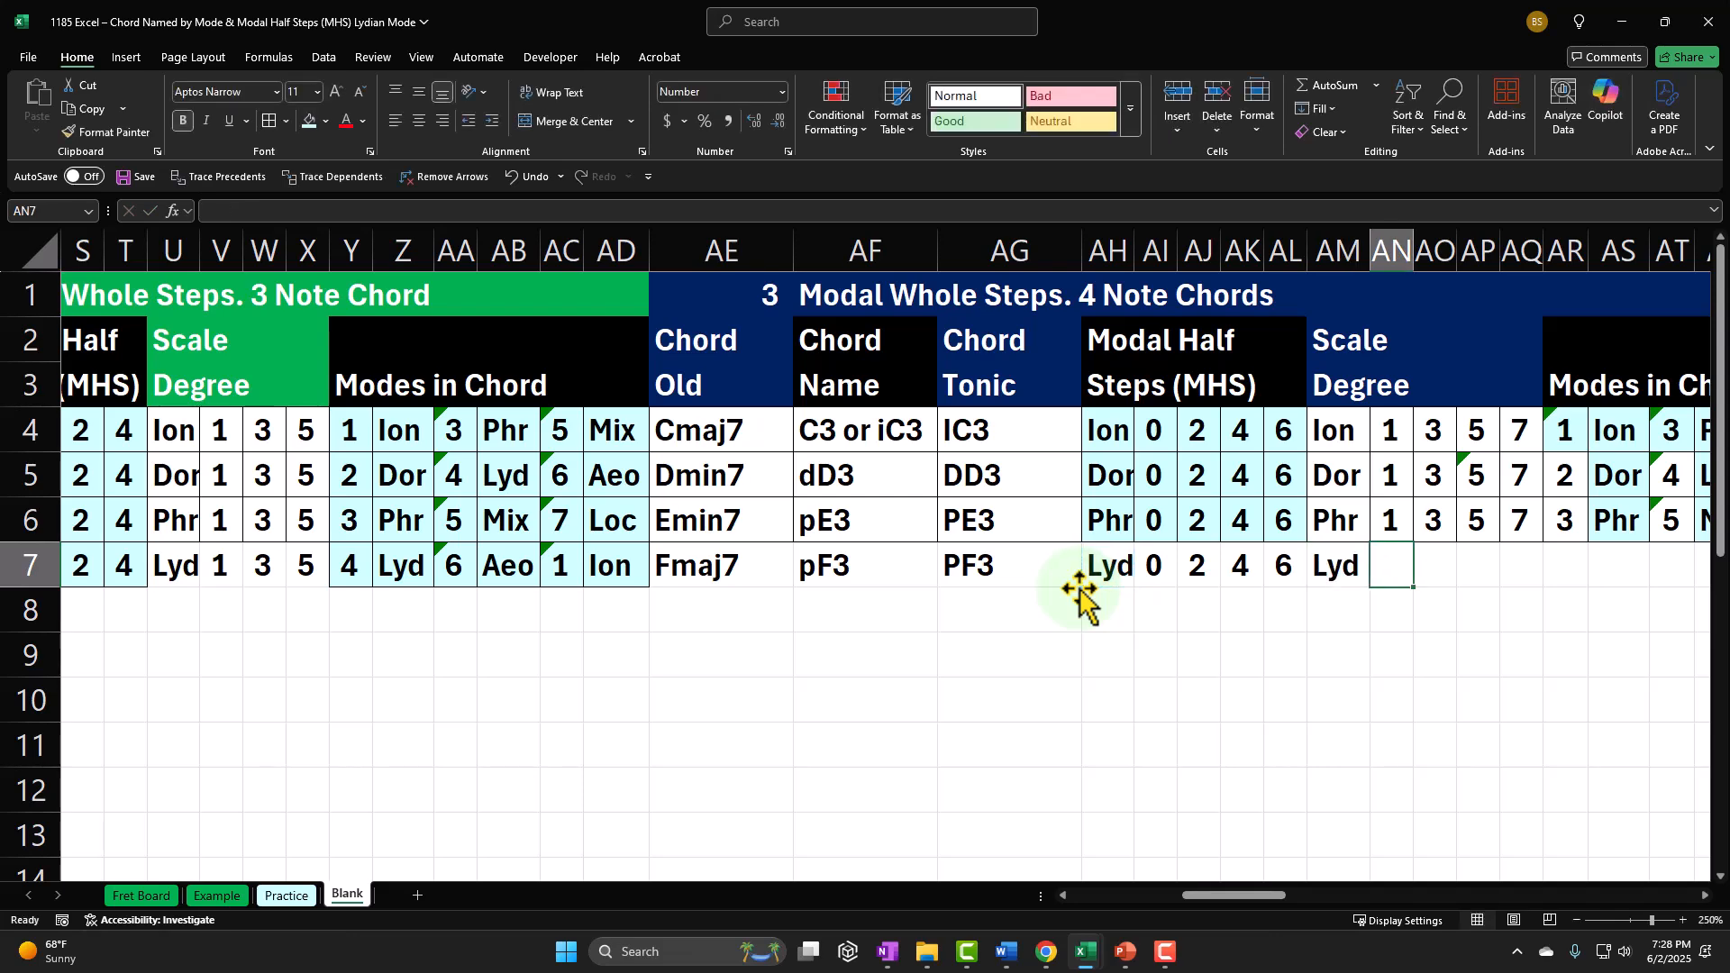
# Step: Enter 1 as the first scale degree in AN7 of the Lydian row
pyautogui.write('=')
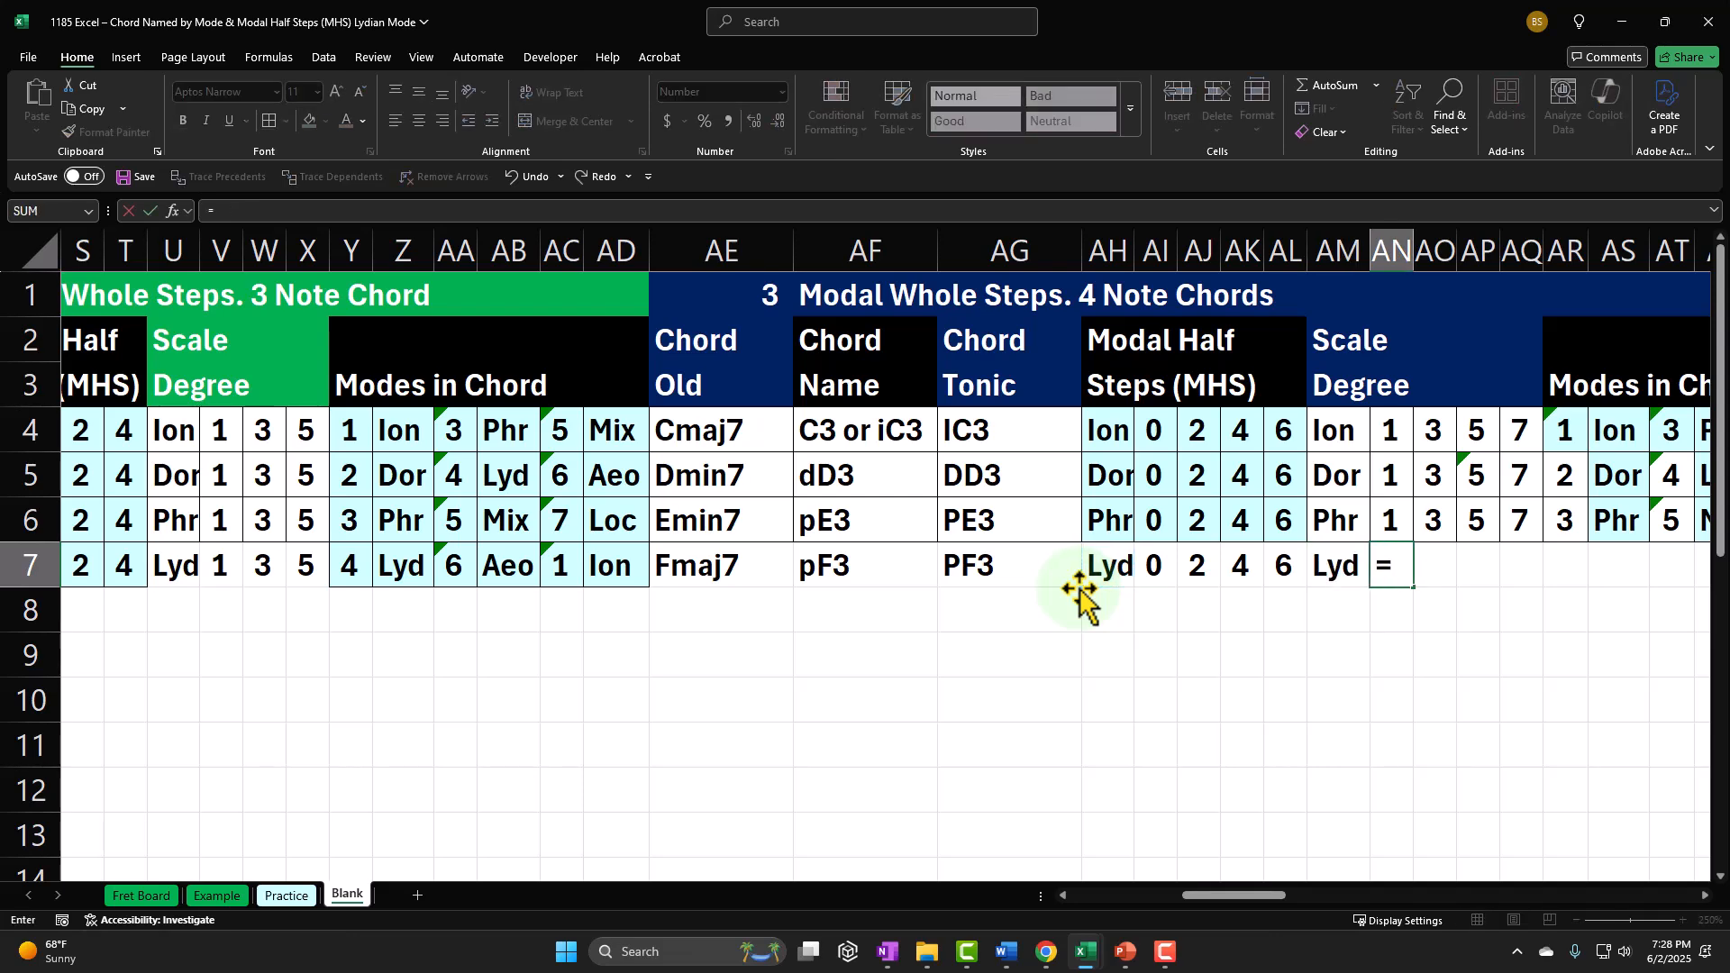
pyautogui.press('BackSpace')
pyautogui.write('1')
pyautogui.press('Return')
pyautogui.press('Up')
pyautogui.press('Right')
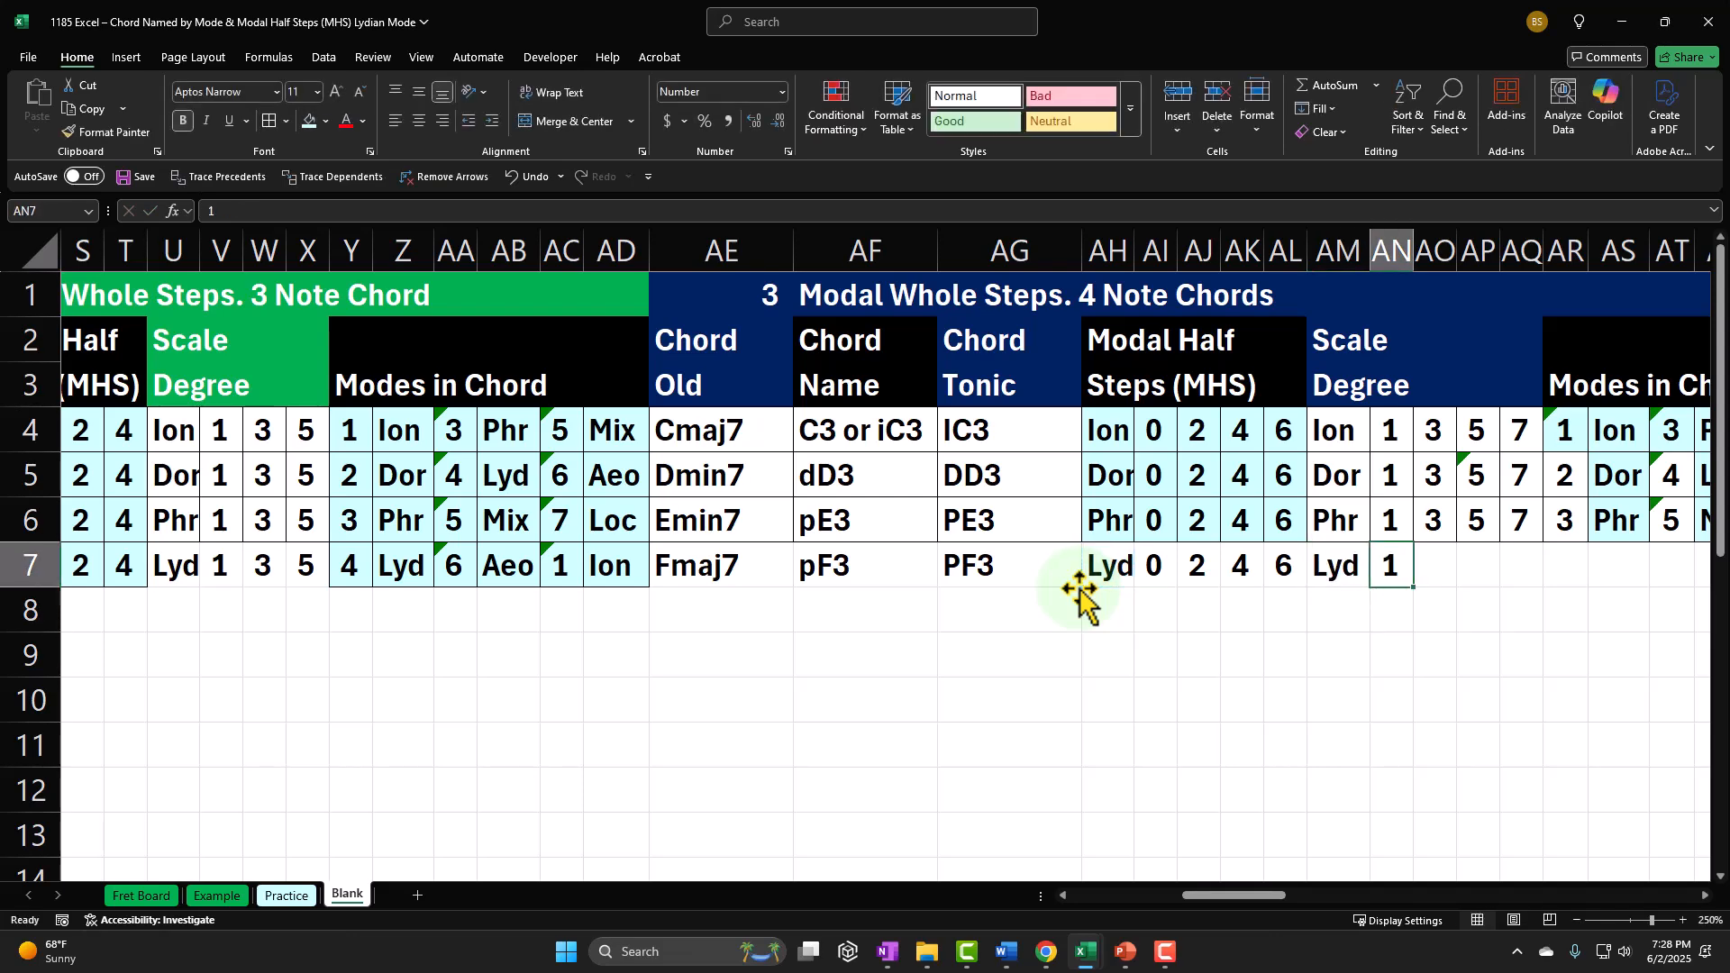
# Step: Calculate the second scale degree in AO7 with the formula =AN7+AJ7
pyautogui.press('Right')
pyautogui.write('=')
pyautogui.press('Left')
pyautogui.write('+')
pyautogui.press('Left')
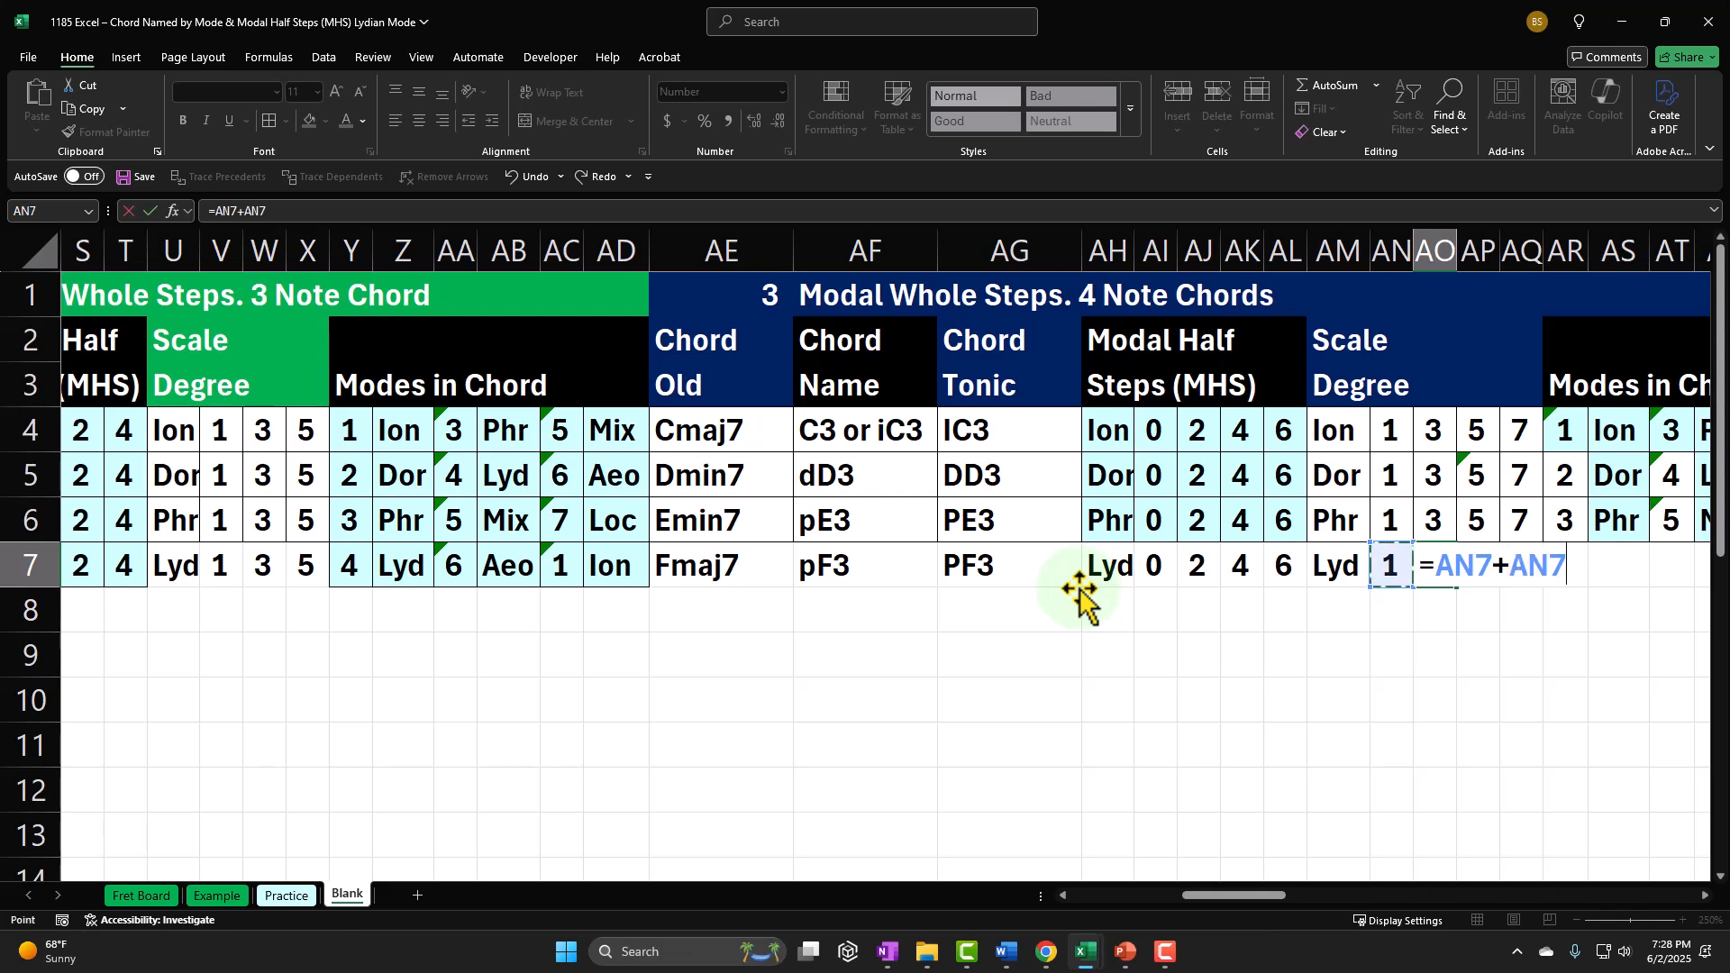
pyautogui.press('Left')
pyautogui.press('Left')
pyautogui.press('Left')
# Step: Calculate the third scale degree in AP7 by adding the modal half steps in AK7 to AN7
pyautogui.press('Left')
pyautogui.press('Tab')
pyautogui.write('+')
pyautogui.press('Left')
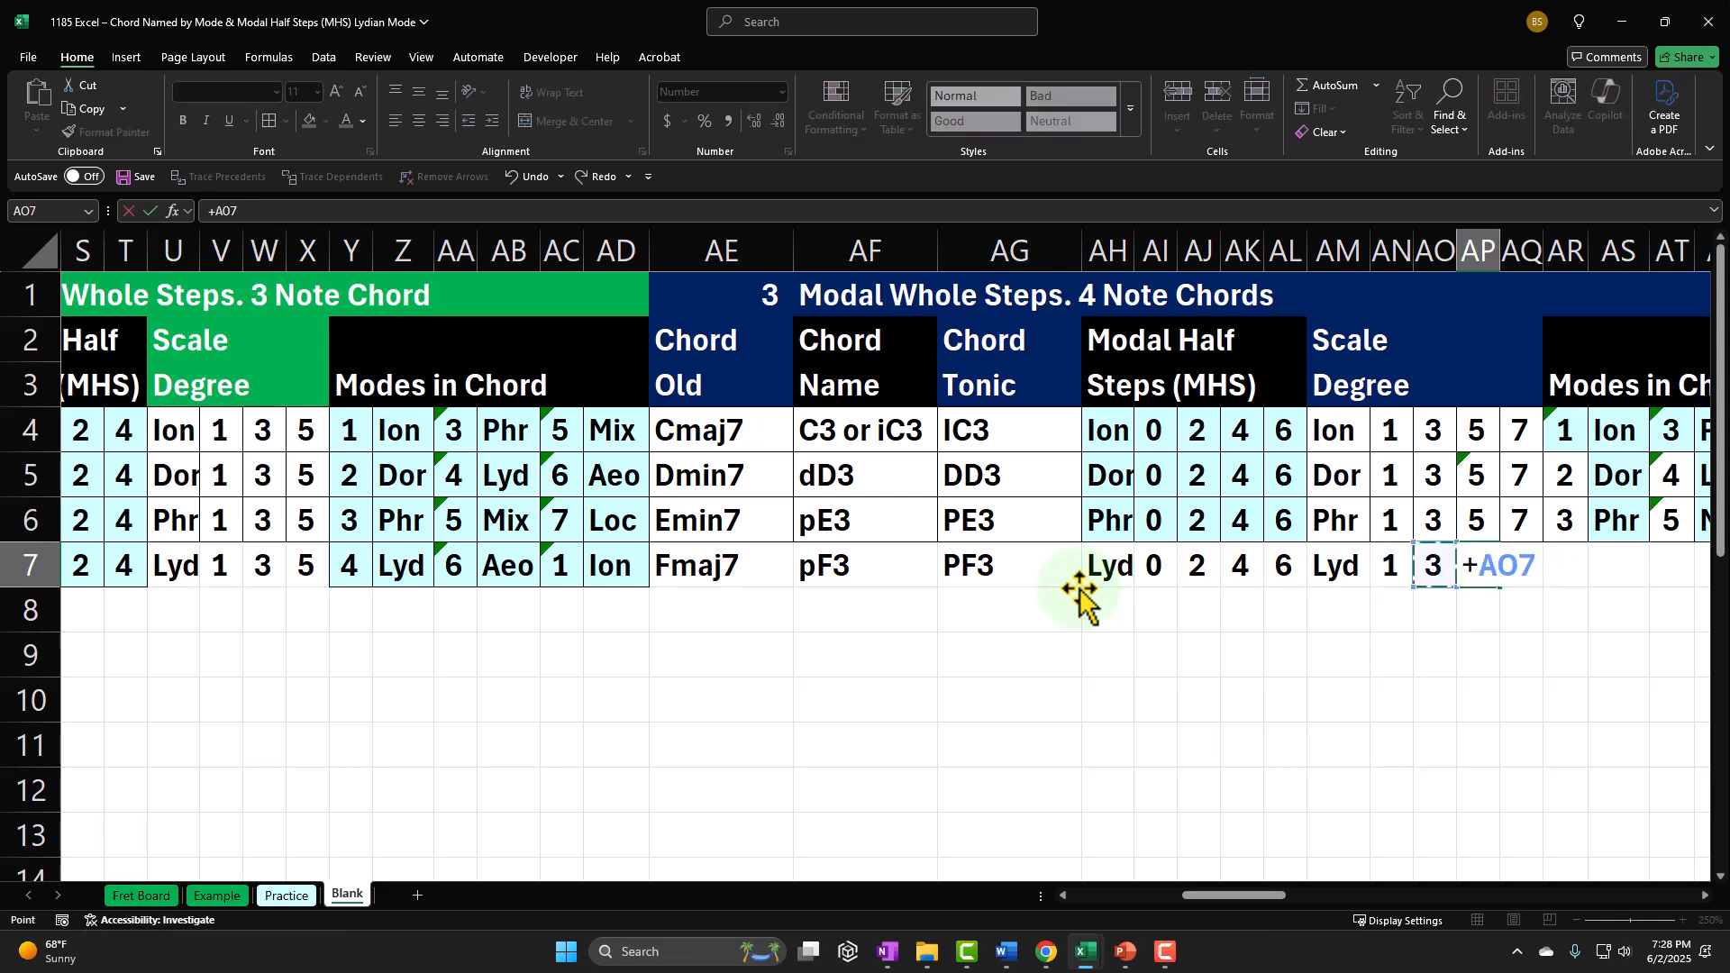
pyautogui.press('Left')
pyautogui.write('+')
# Step: Calculate the fourth scale degree in AQ7 with the formula =+AN7+AL7
pyautogui.press('Left')
pyautogui.press('Left')
pyautogui.press('Left')
pyautogui.press('Left')
pyautogui.press('Left')
pyautogui.press('Tab')
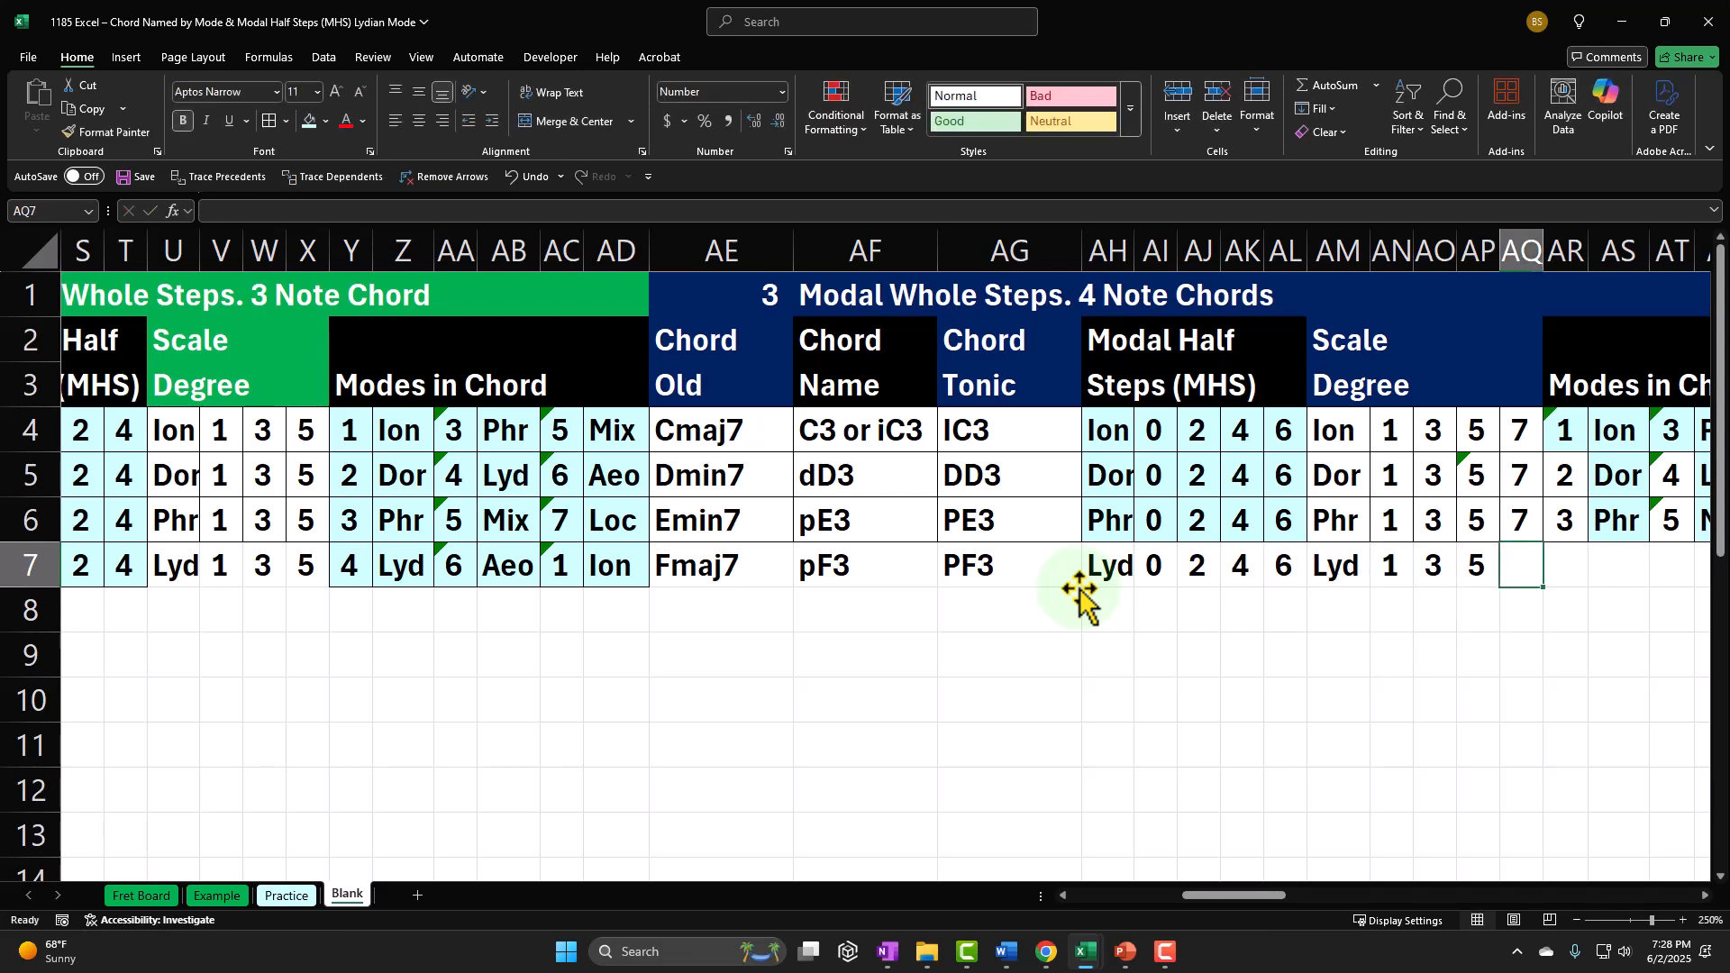
pyautogui.write('+')
pyautogui.press('Left')
pyautogui.press('Left')
pyautogui.press('Left')
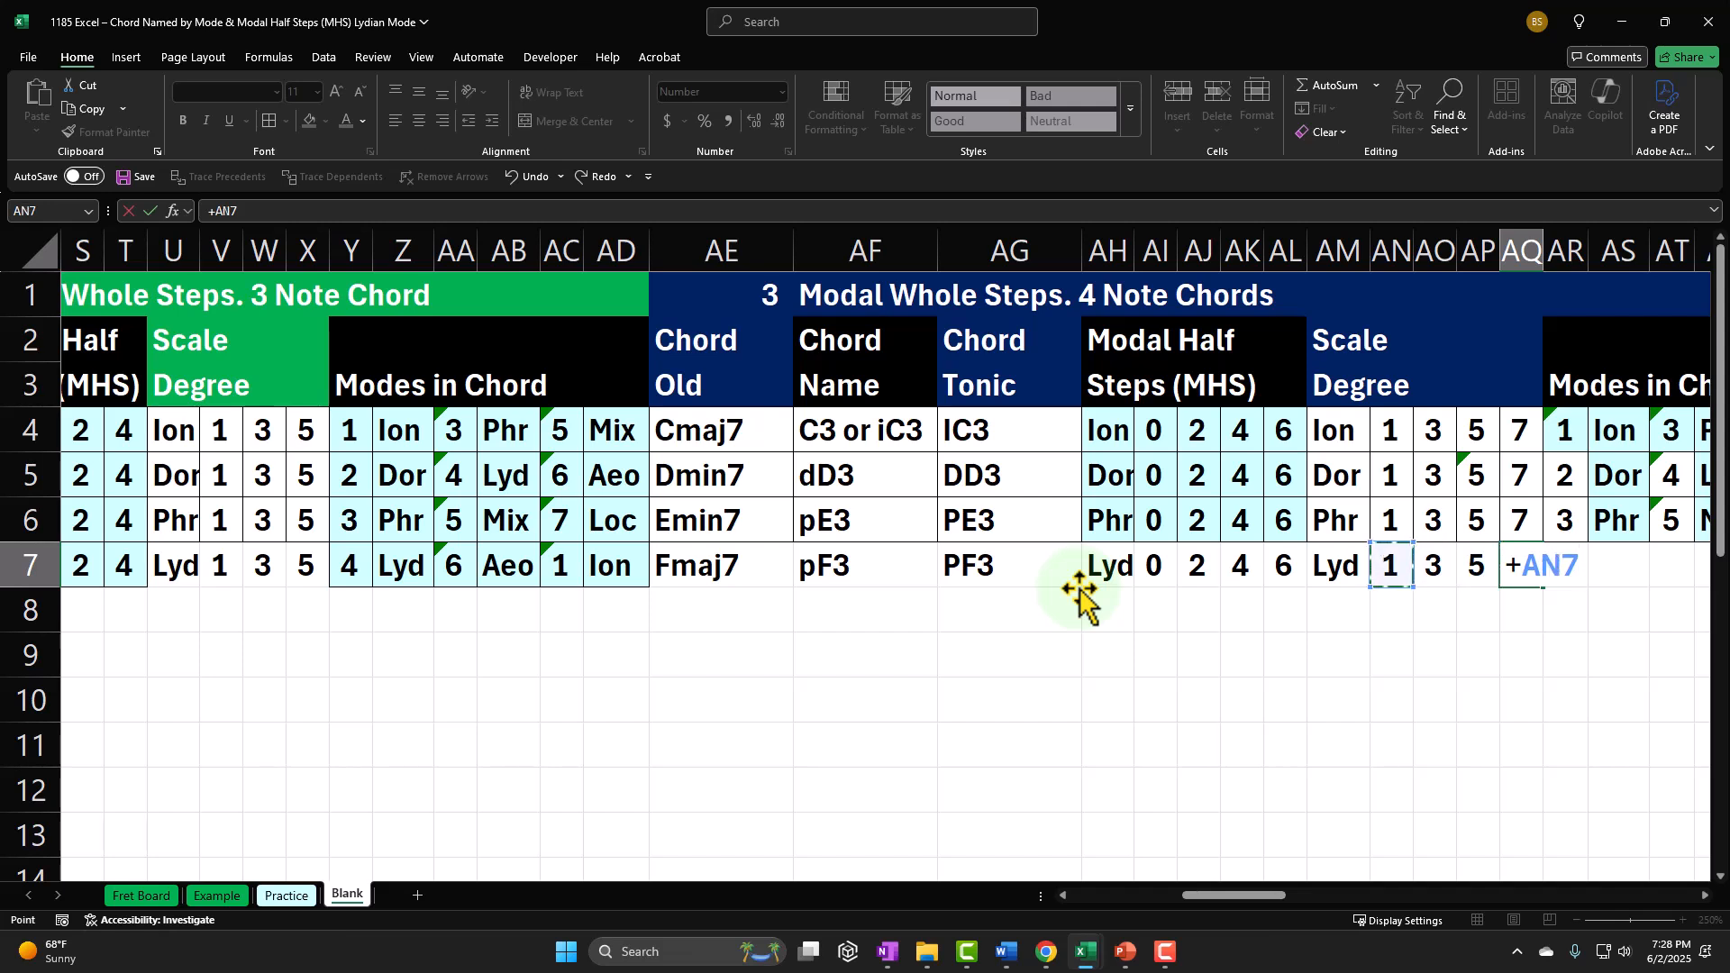
pyautogui.write('+')
pyautogui.press('Left')
pyautogui.press('Left')
pyautogui.press('Left')
pyautogui.press('Left')
pyautogui.press('Left')
pyautogui.press('Return')
pyautogui.press('Left')
pyautogui.press('Left')
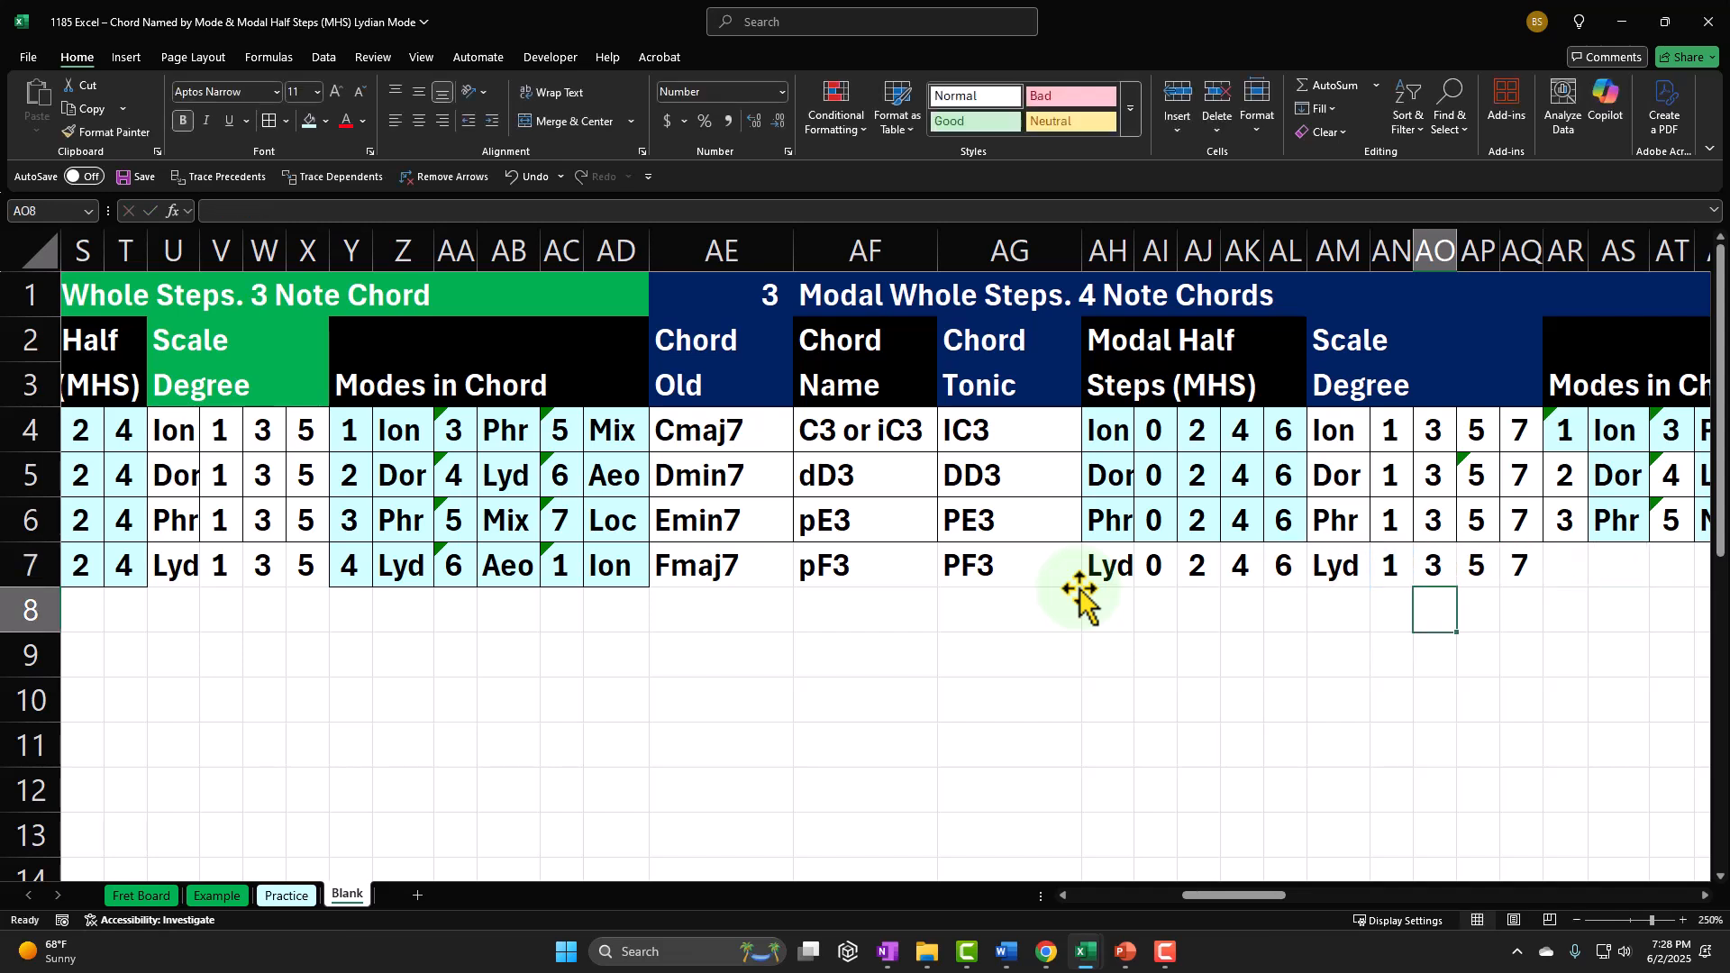
pyautogui.press('Up')
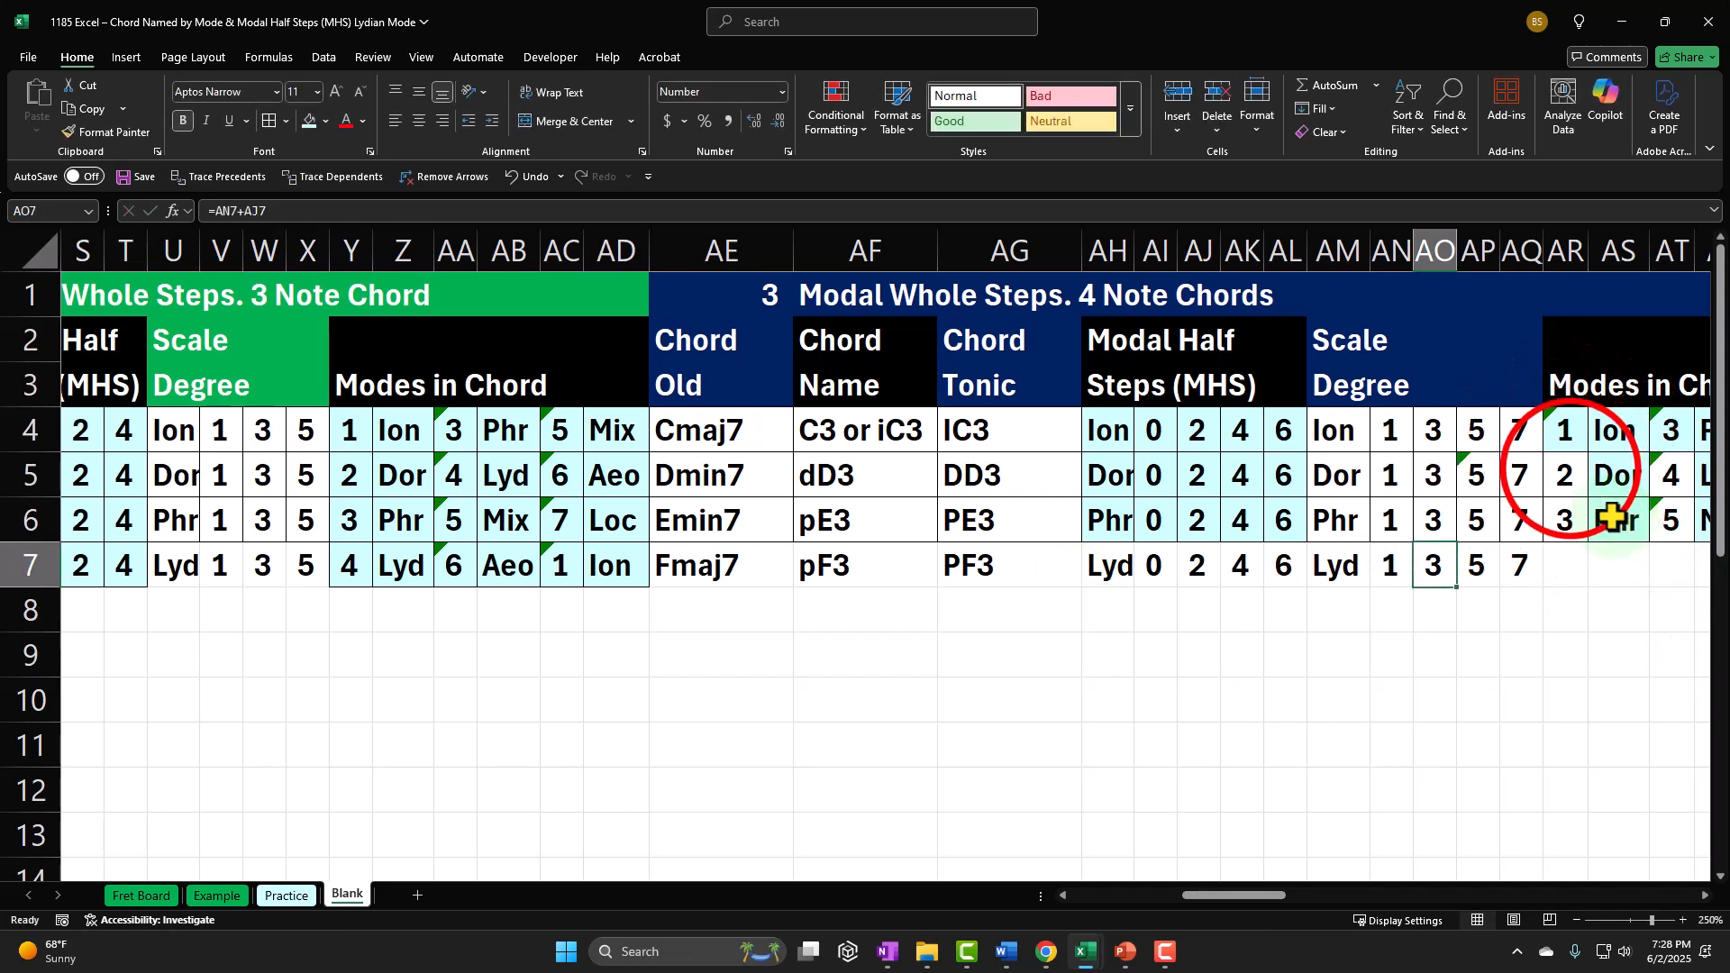
# Step: Fill the first mode numbers of the Dorian and Phrygian rows, AR5:AR6, with the light blue colour
pyautogui.moveTo(1564, 471); pyautogui.dragTo(1572, 520)
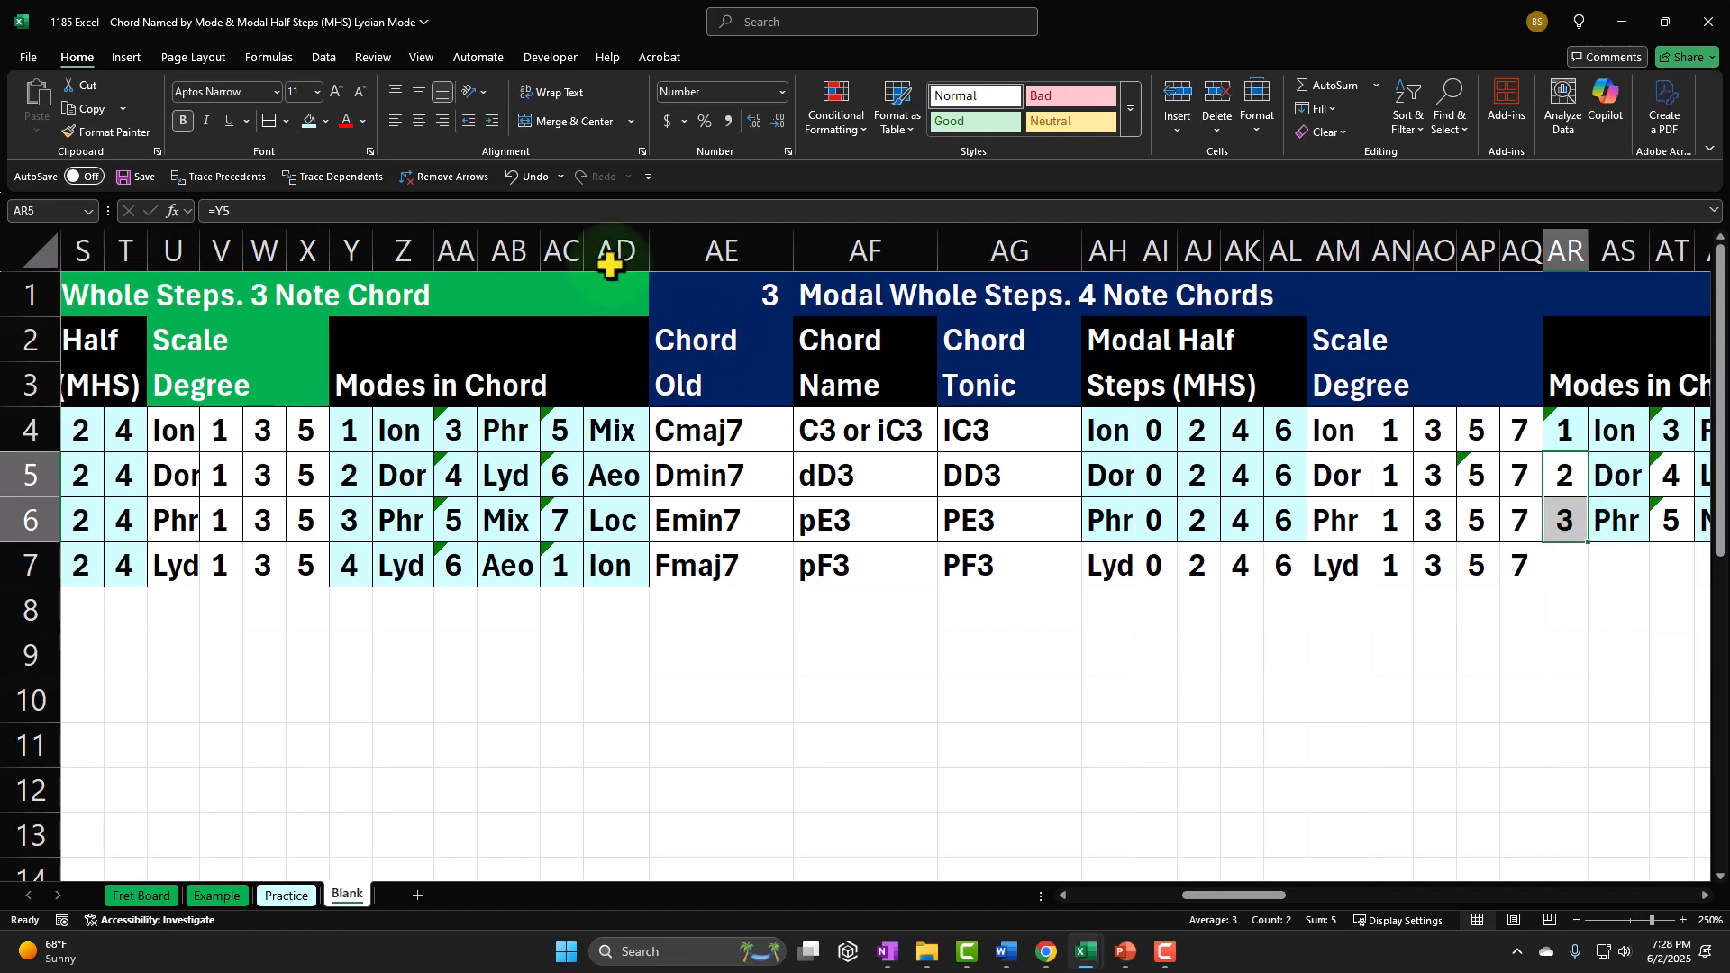
pyautogui.click(309, 120)
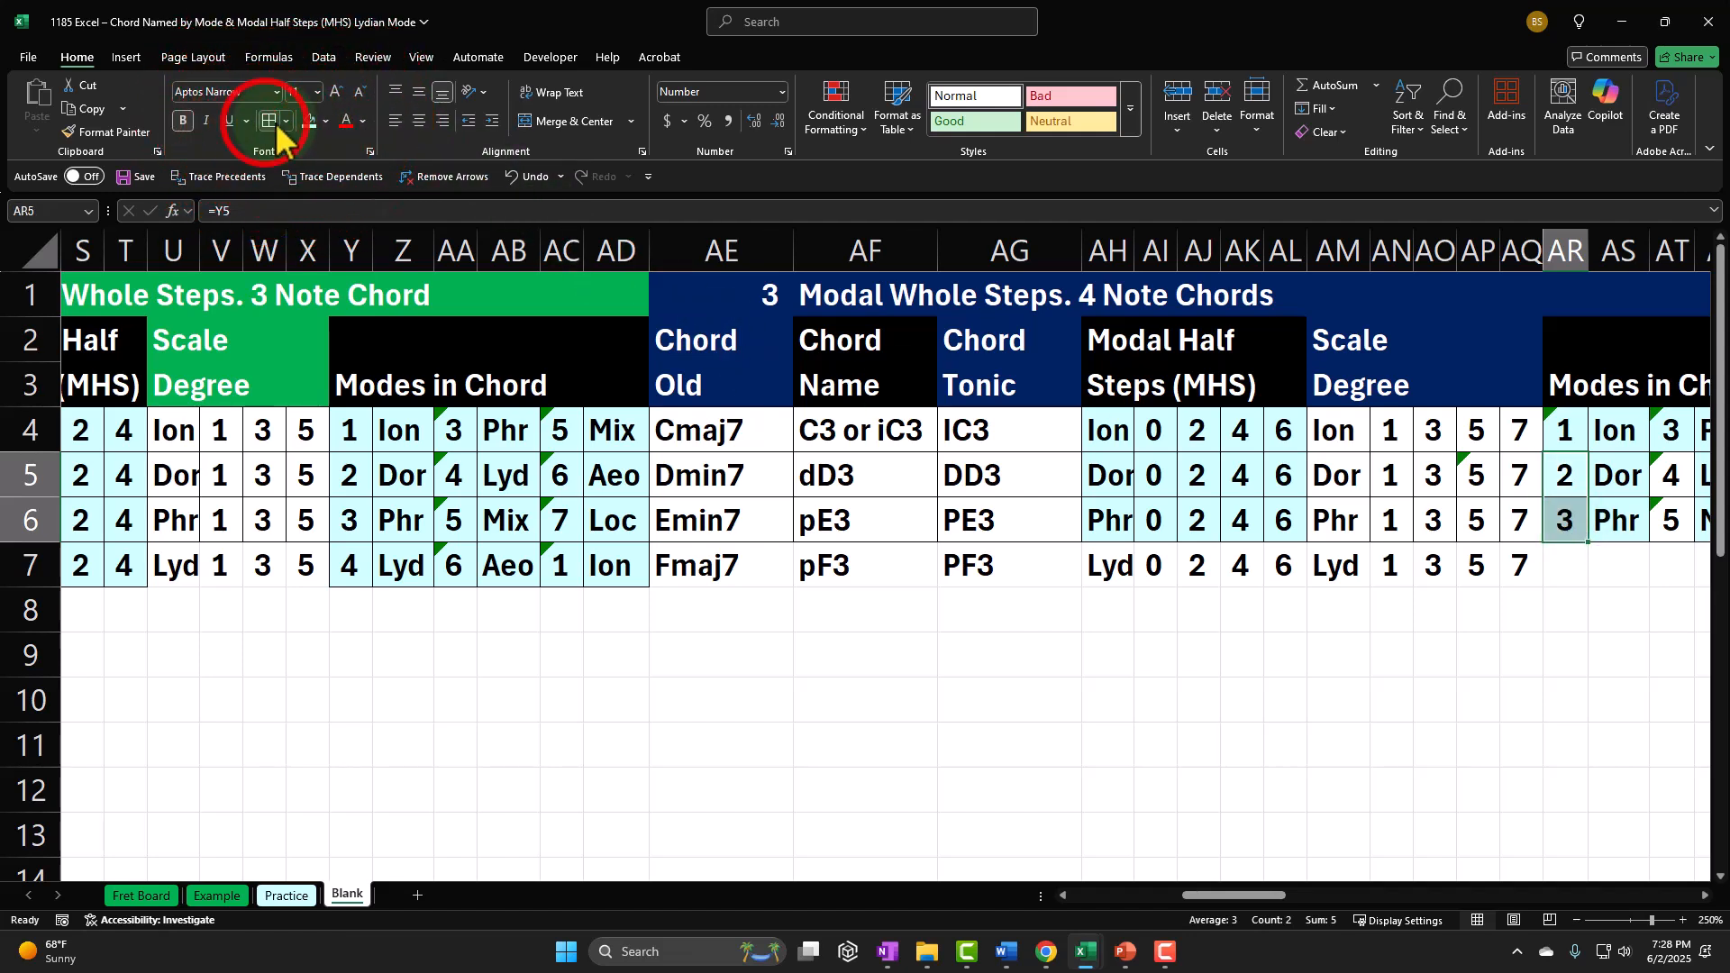
pyautogui.click(1507, 566)
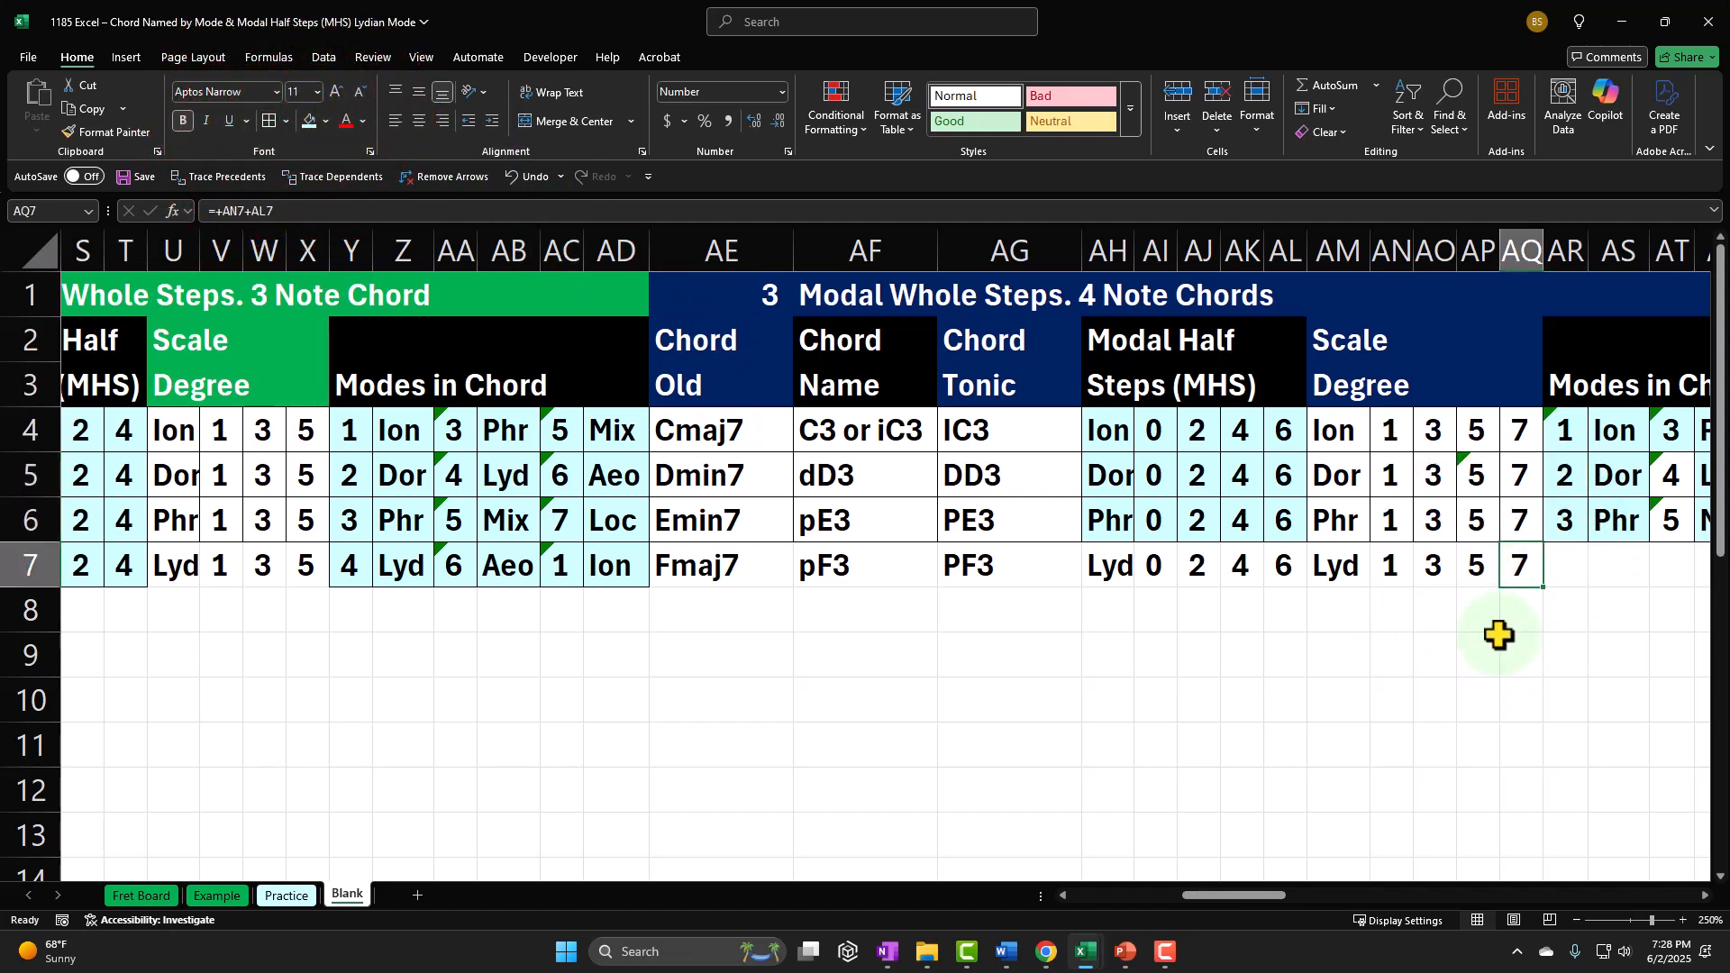
# Step: Review the Lydian four-note scale degree entries from AN7 to AQ7
pyautogui.press('Left')
pyautogui.press('Left')
pyautogui.press('Left')
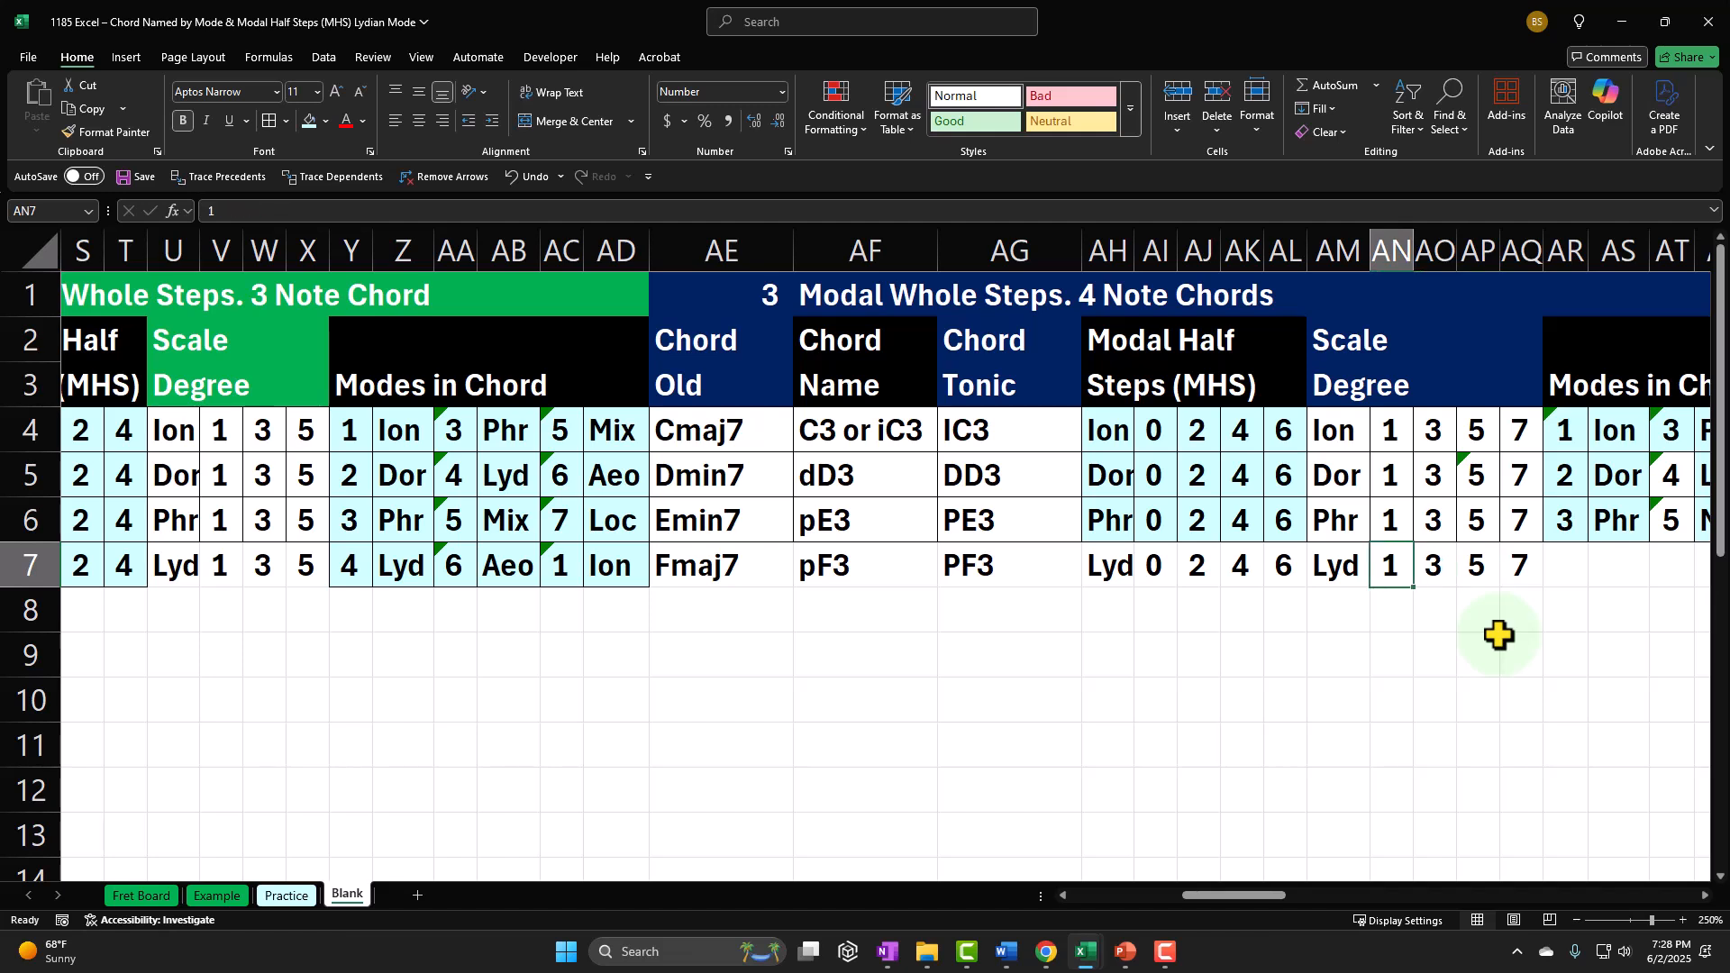
pyautogui.press('Right')
pyautogui.press('Right')
pyautogui.press('Right')
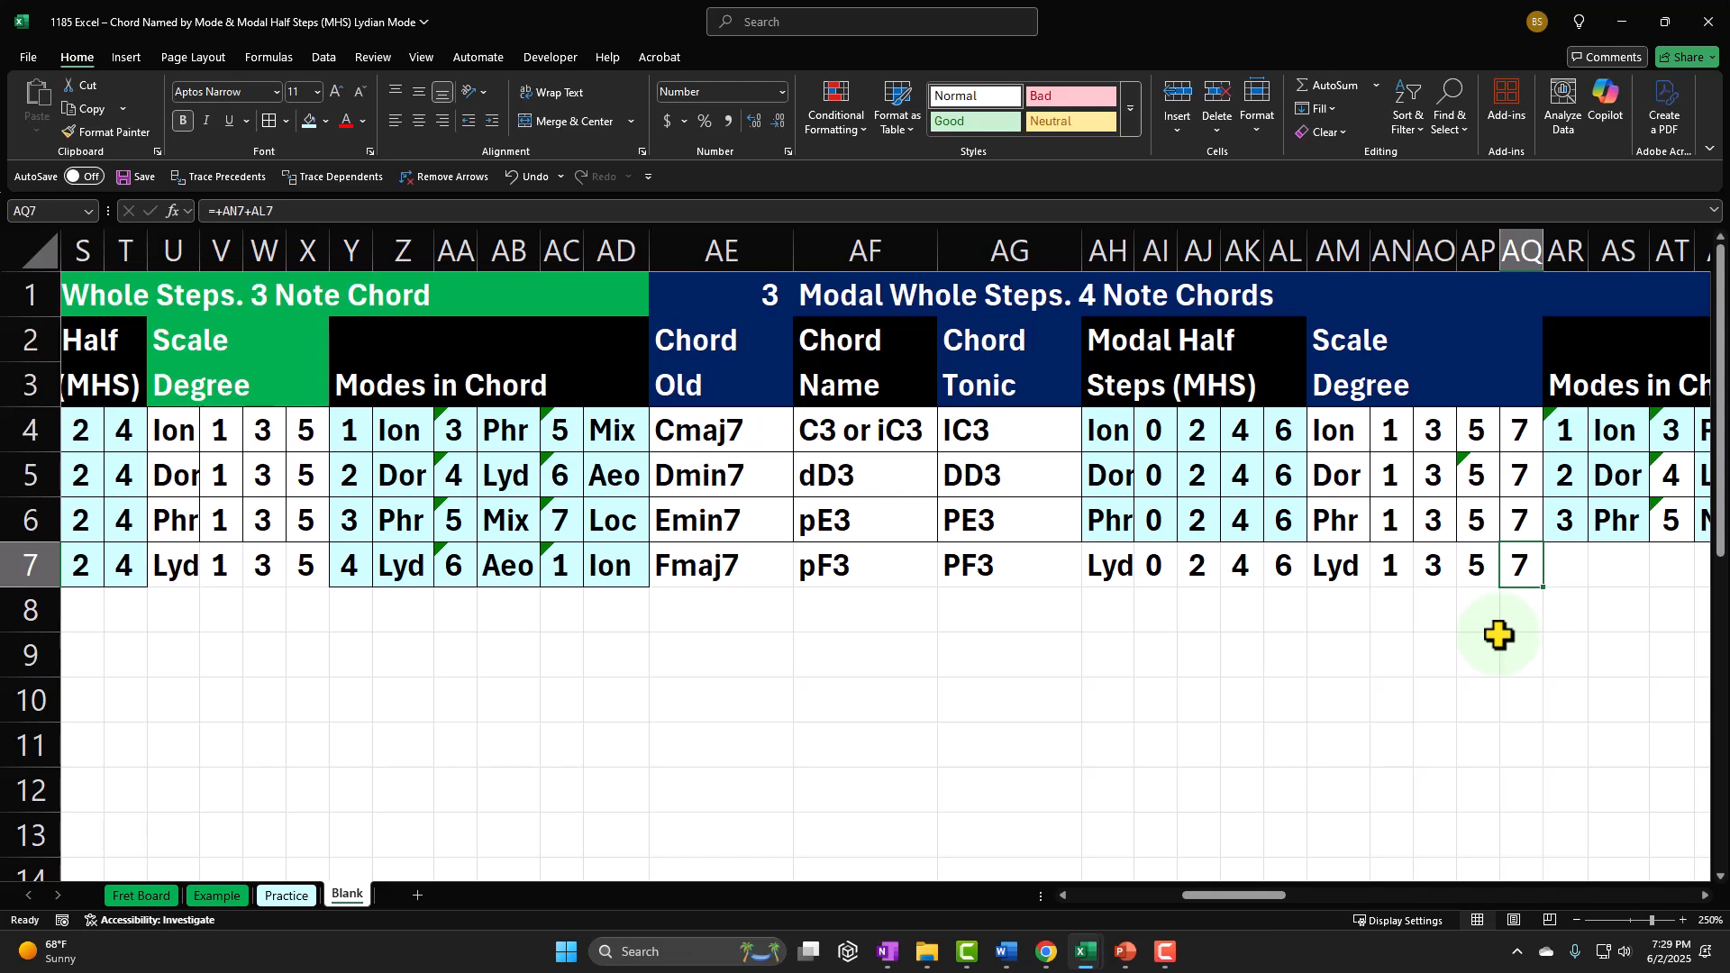
# Step: Fill AR7 under Modes in Chord with the formula =I7 to pull the Lydian mode number
pyautogui.press('Right')
pyautogui.press('Right')
pyautogui.press('Right')
pyautogui.press('Right')
pyautogui.press('Right')
pyautogui.press('Right')
pyautogui.press('Right')
pyautogui.press('Right')
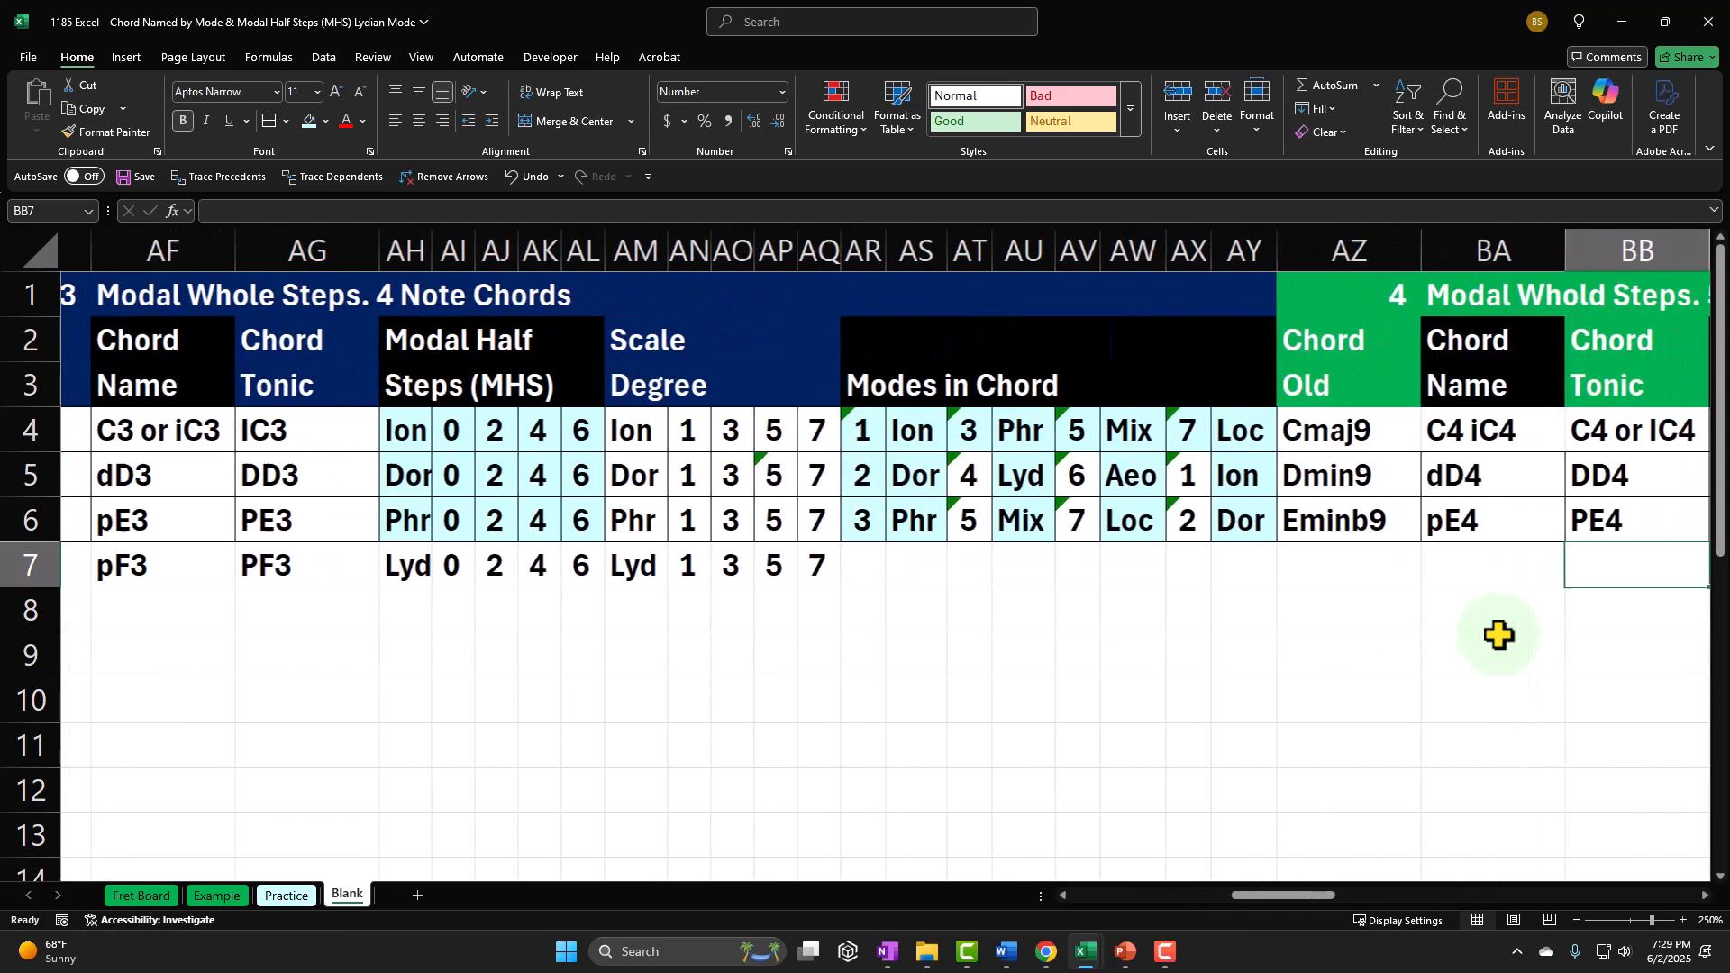
pyautogui.press('Left')
pyautogui.press('Left')
pyautogui.press('Left')
pyautogui.press('Left')
pyautogui.press('Left')
pyautogui.press('Left')
pyautogui.press('Left')
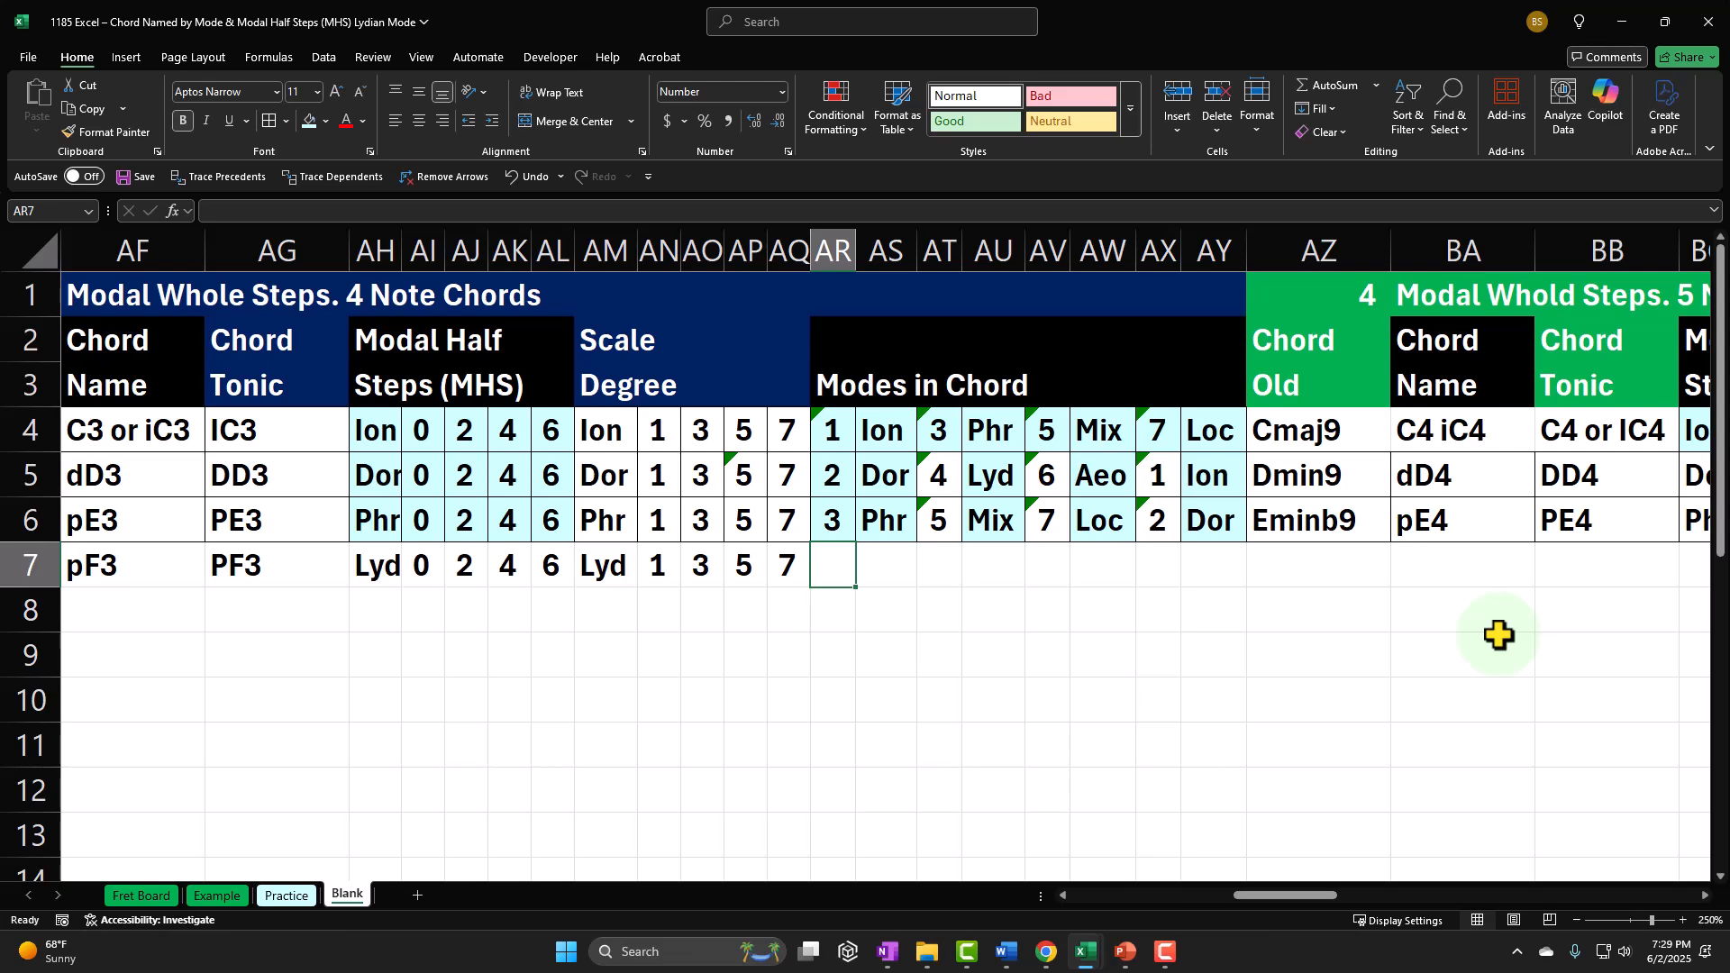
pyautogui.write('=')
pyautogui.press('Left')
pyautogui.press('Left')
pyautogui.press('Left')
pyautogui.press('Left')
pyautogui.press('Left')
pyautogui.press('Left')
pyautogui.press('Left')
pyautogui.press('Left')
pyautogui.press('Left')
pyautogui.press('Left')
pyautogui.press('Left')
pyautogui.press('Left')
pyautogui.press('Left')
pyautogui.press('Left')
pyautogui.press('Left')
pyautogui.press('Left')
pyautogui.press('Left')
pyautogui.press('Left')
pyautogui.press('Left')
pyautogui.press('Left')
pyautogui.press('Left')
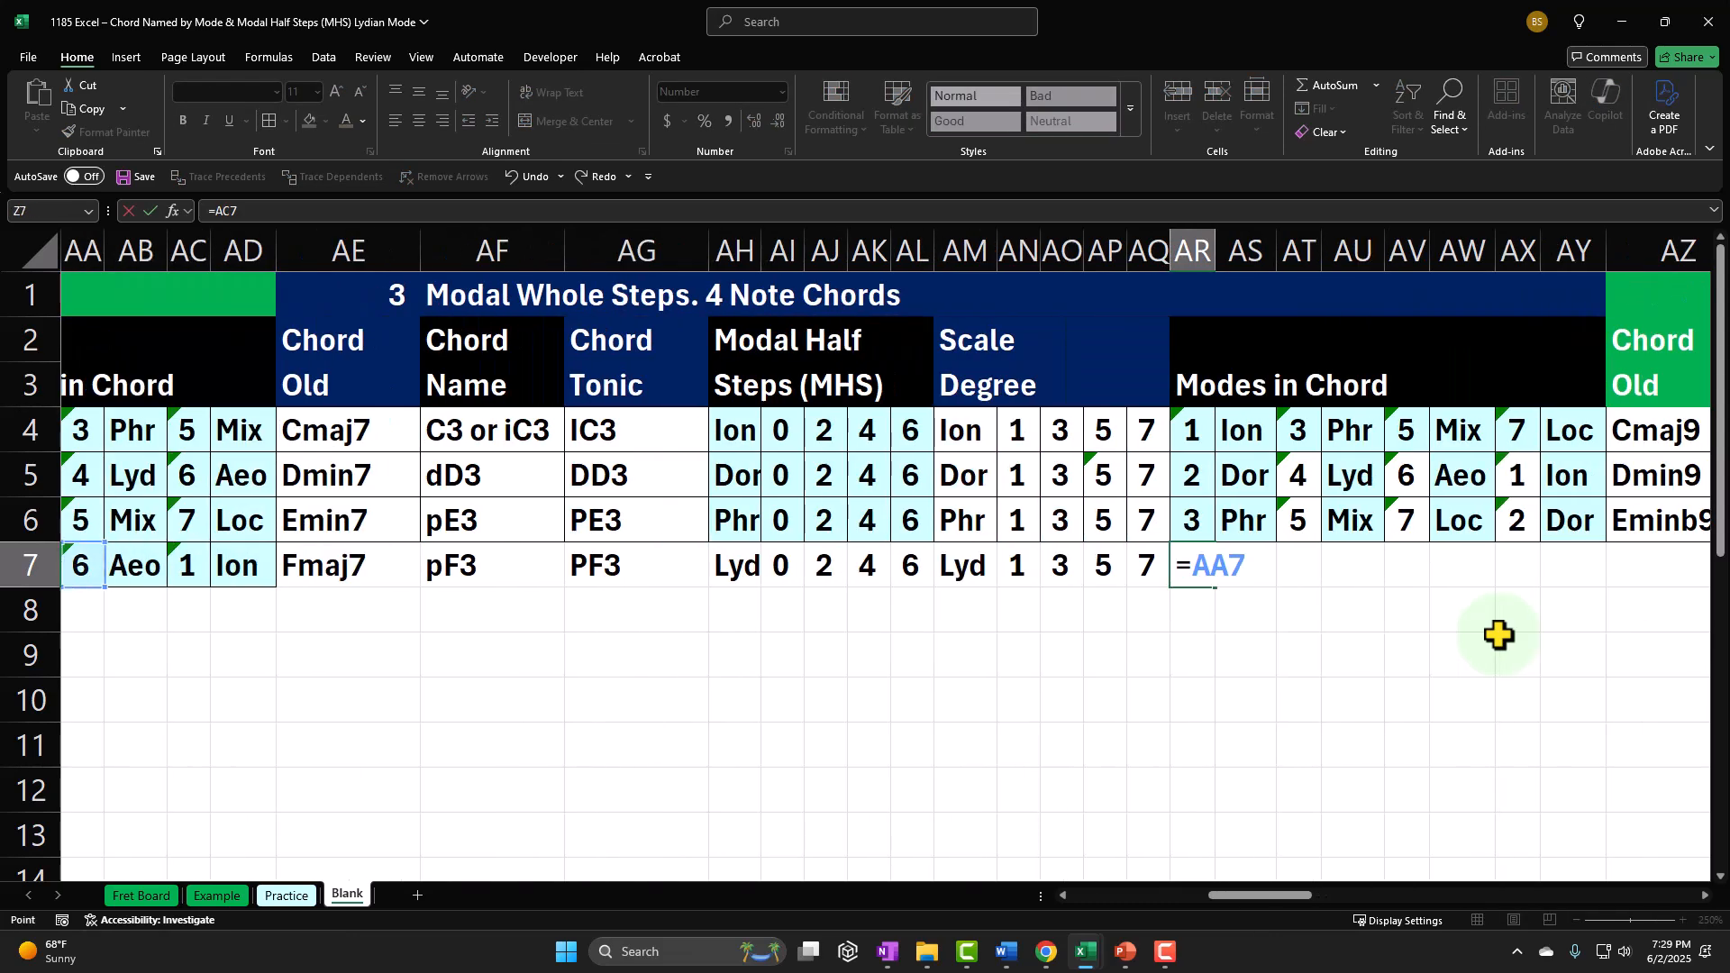
pyautogui.press('Left')
pyautogui.press('Left')
pyautogui.press('Left')
pyautogui.press('Left')
pyautogui.press('Left')
pyautogui.press('Left')
pyautogui.press('Left')
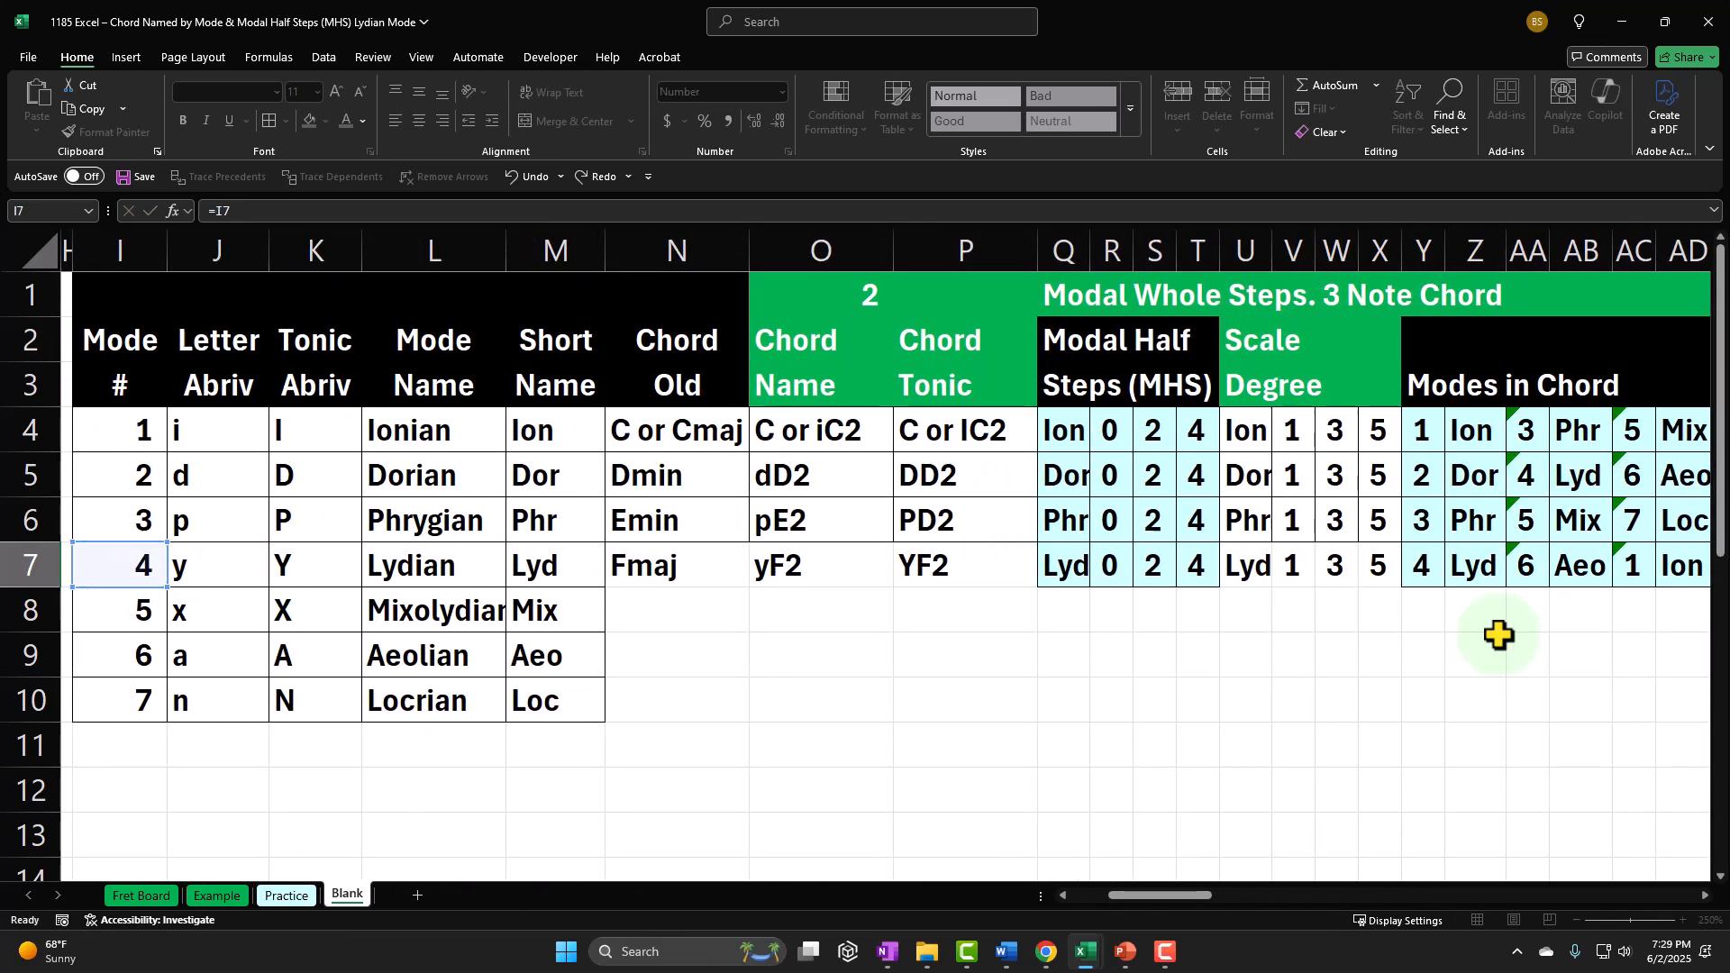
pyautogui.press('Return')
# Step: Calculate the second mode number in AT7 by adding the modal half steps in AJ7 to AR7
pyautogui.press('Right')
pyautogui.press('Right')
pyautogui.press('Right')
pyautogui.press('Right')
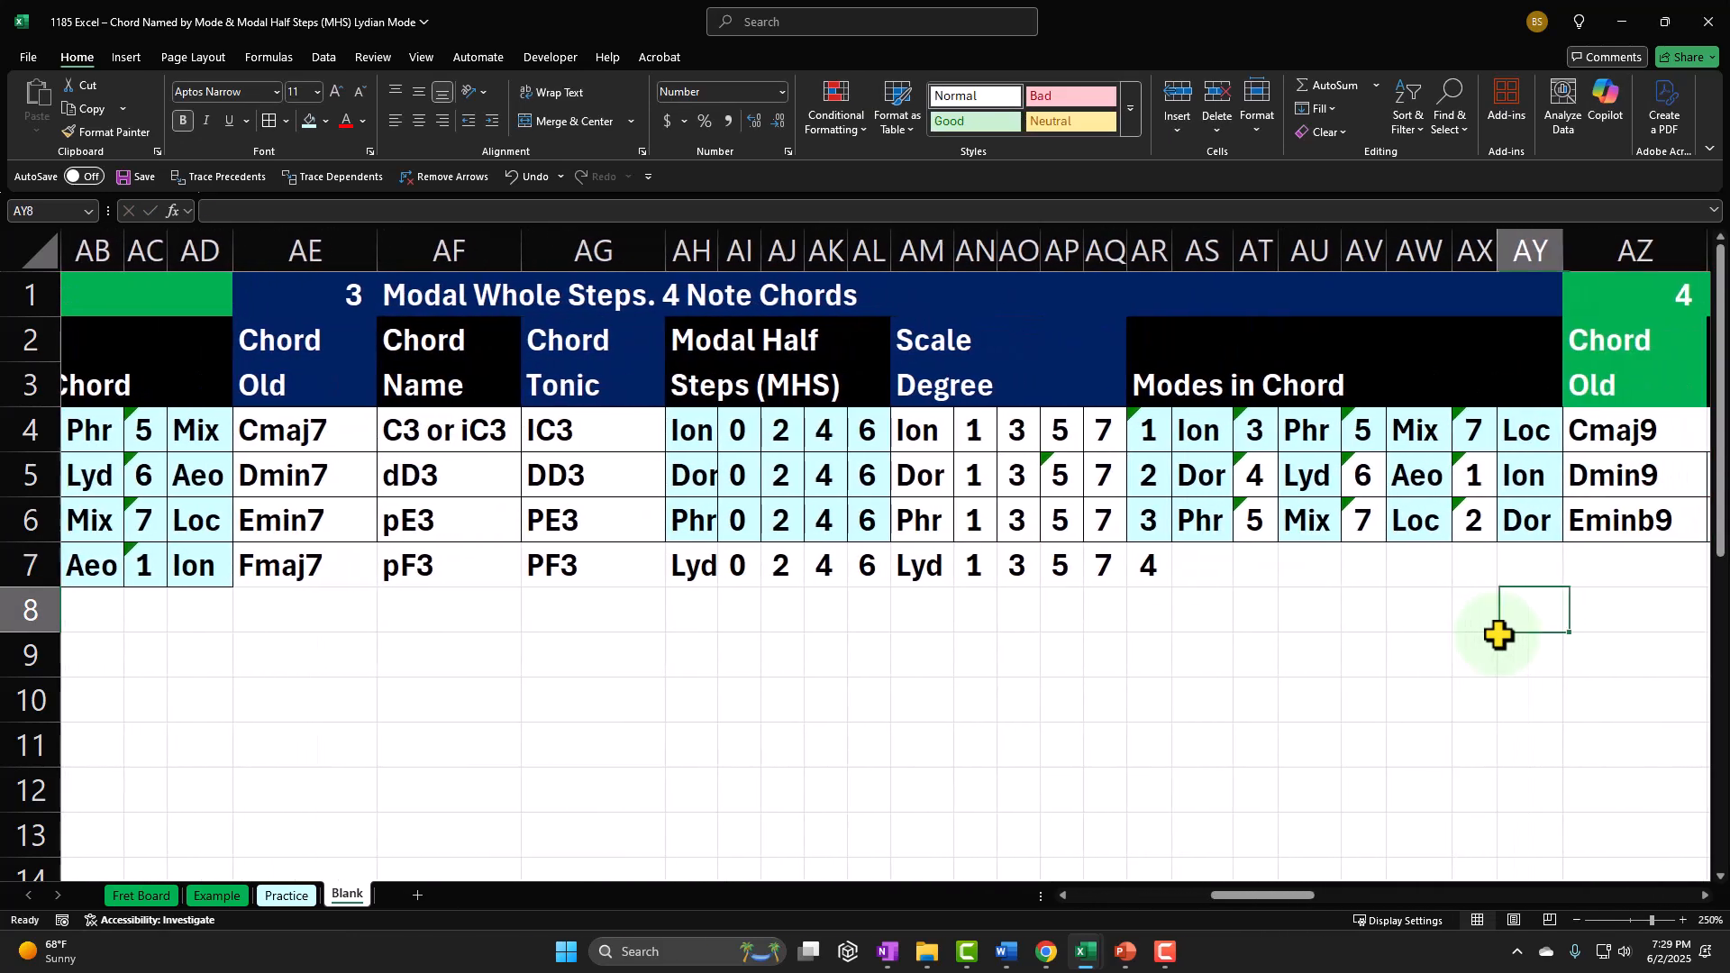
pyautogui.press('Left')
pyautogui.press('Left')
pyautogui.press('Left')
pyautogui.press('Left')
pyautogui.press('Left')
pyautogui.press('Up')
pyautogui.write('=')
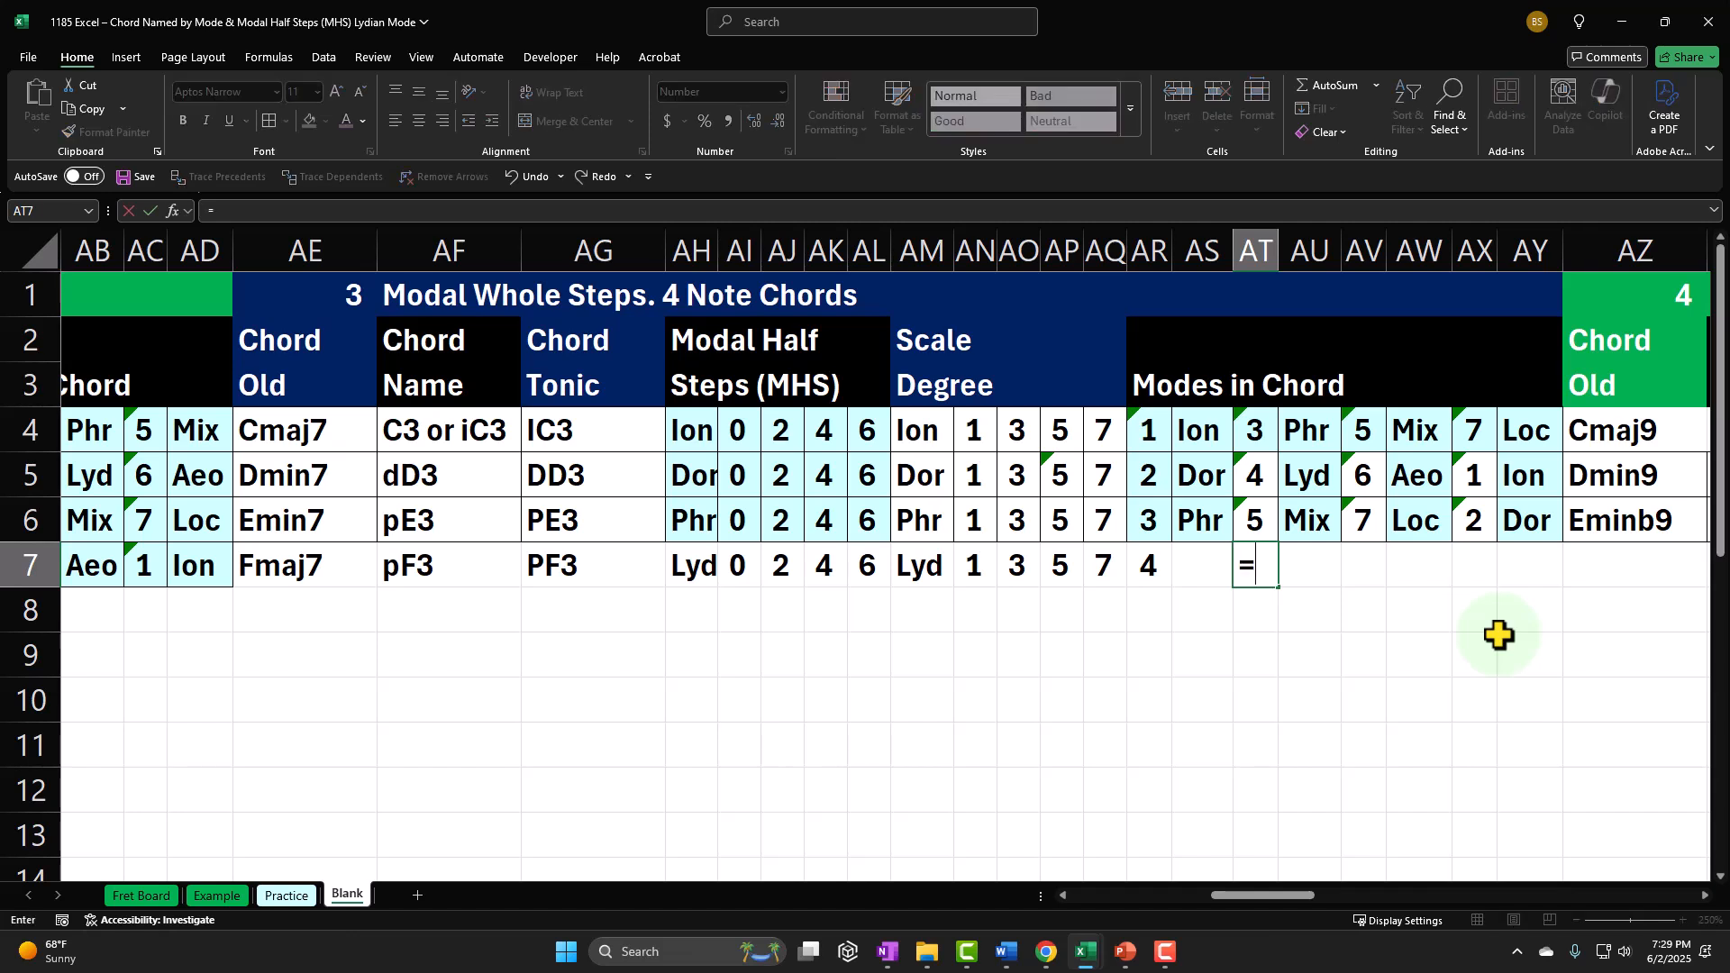
pyautogui.press('Left')
pyautogui.press('Left')
pyautogui.write('+')
pyautogui.press('Left')
pyautogui.press('Left')
pyautogui.press('Left')
pyautogui.press('Left')
pyautogui.press('Left')
pyautogui.press('Left')
pyautogui.press('Left')
pyautogui.press('Left')
pyautogui.press('Left')
pyautogui.press('Left')
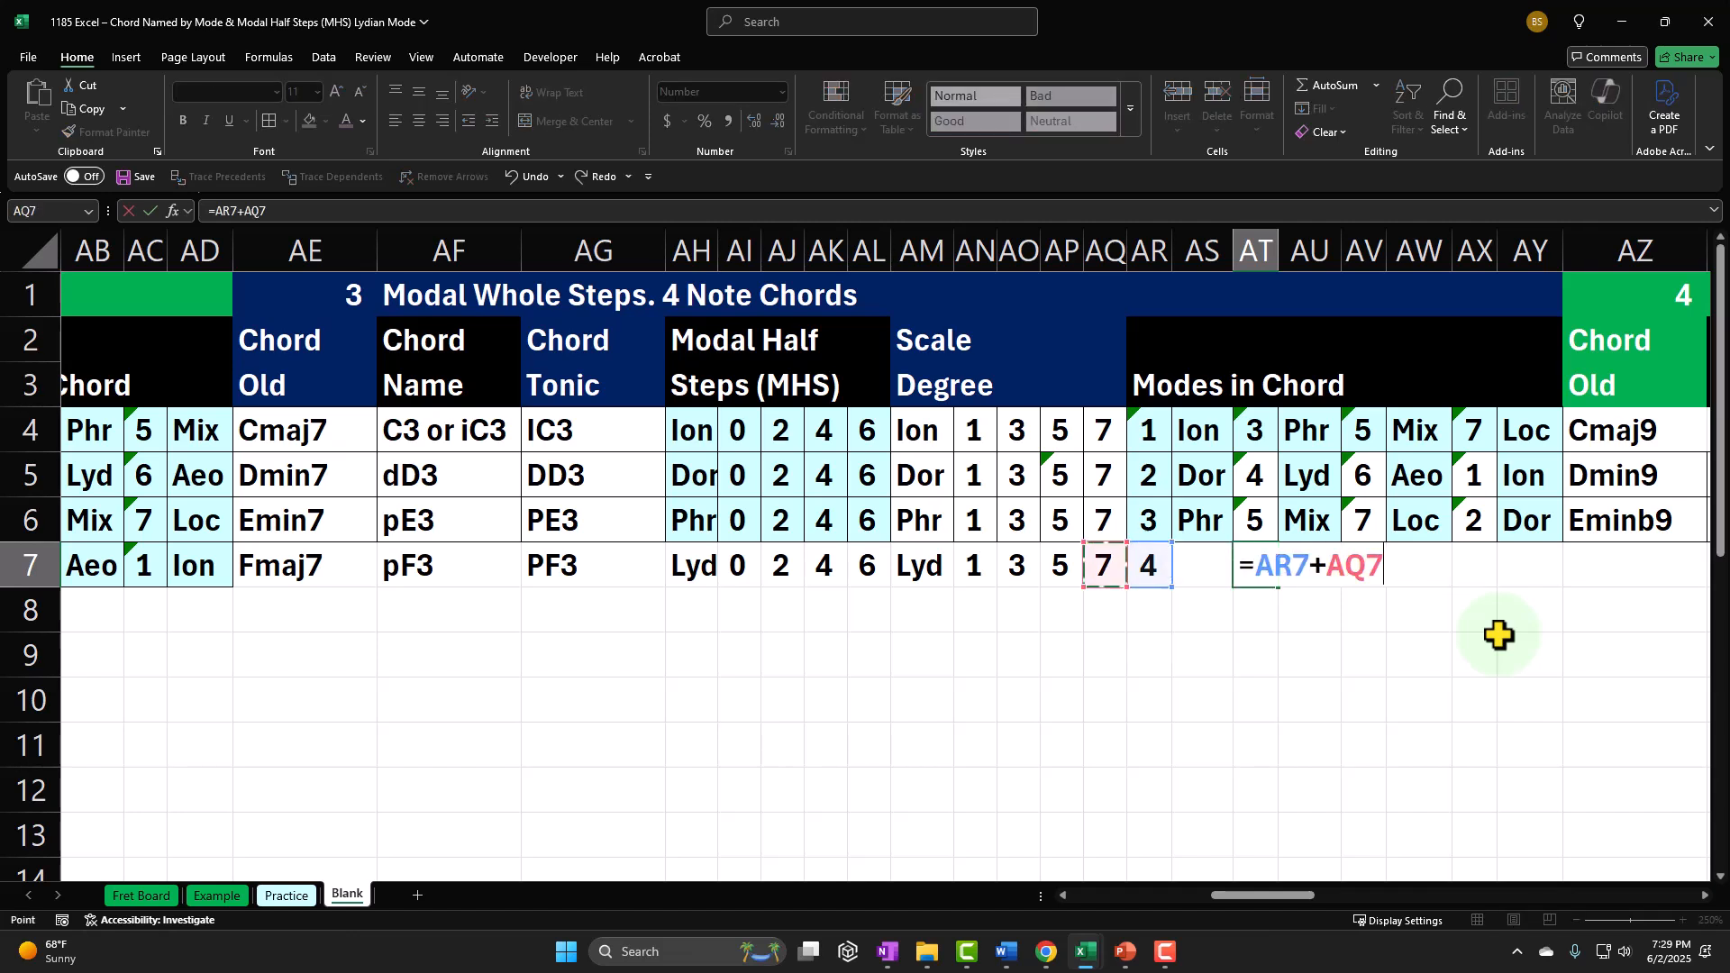
pyautogui.press('Tab')
pyautogui.press('Tab')
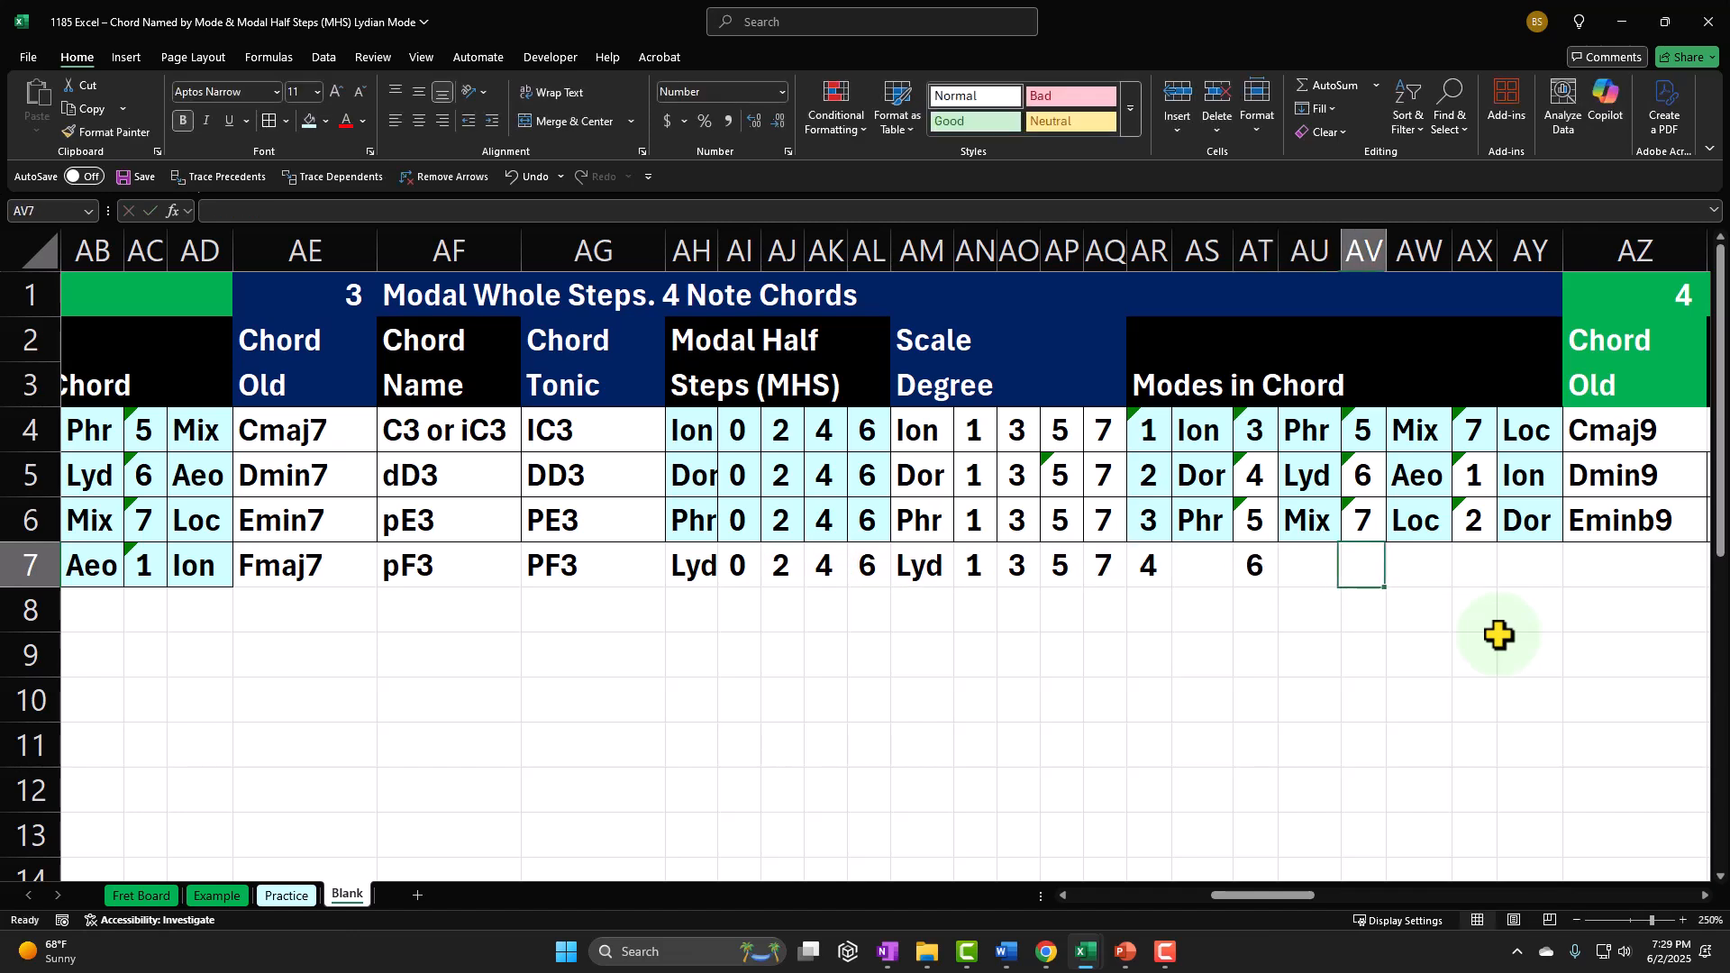
# Step: Calculate the third mode number in AV7 with the formula +AR7+AK7
pyautogui.write('+')
pyautogui.press('Left')
pyautogui.press('Left')
pyautogui.press('Left')
pyautogui.press('Left')
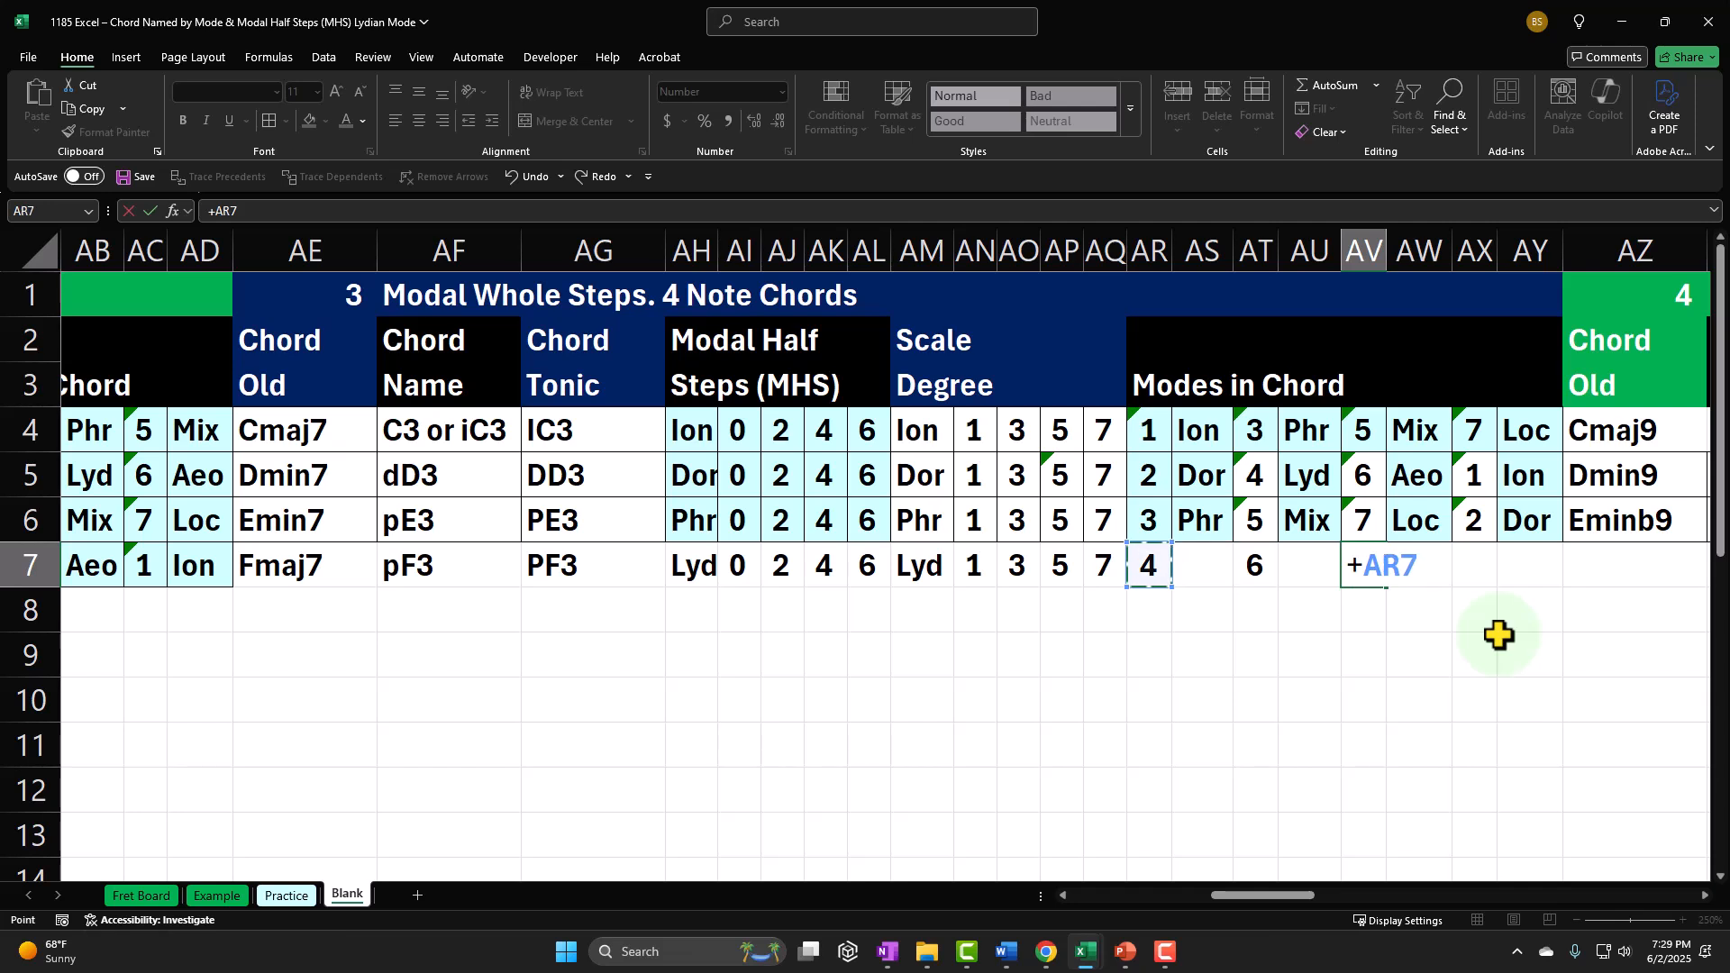
pyautogui.write('+')
pyautogui.press('Left')
pyautogui.press('Left')
pyautogui.press('Left')
pyautogui.press('Left')
pyautogui.press('Left')
pyautogui.press('Left')
pyautogui.press('Left')
pyautogui.press('Left')
pyautogui.press('Left')
pyautogui.press('Left')
pyautogui.press('Left')
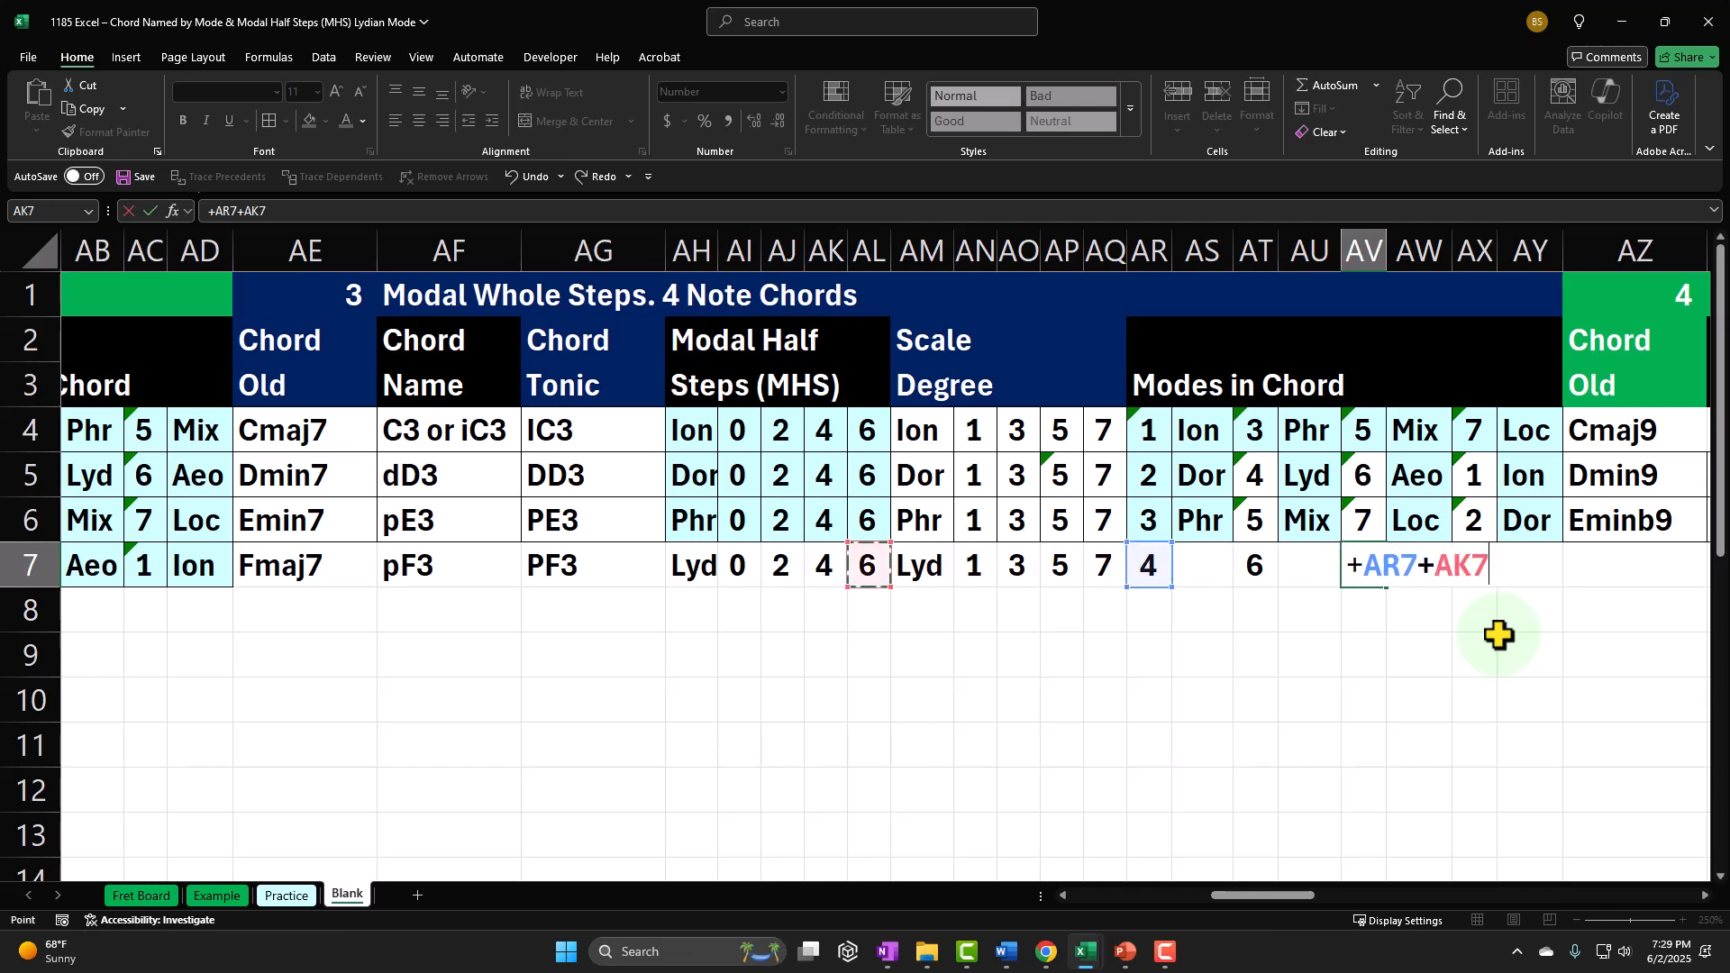
pyautogui.press('Tab')
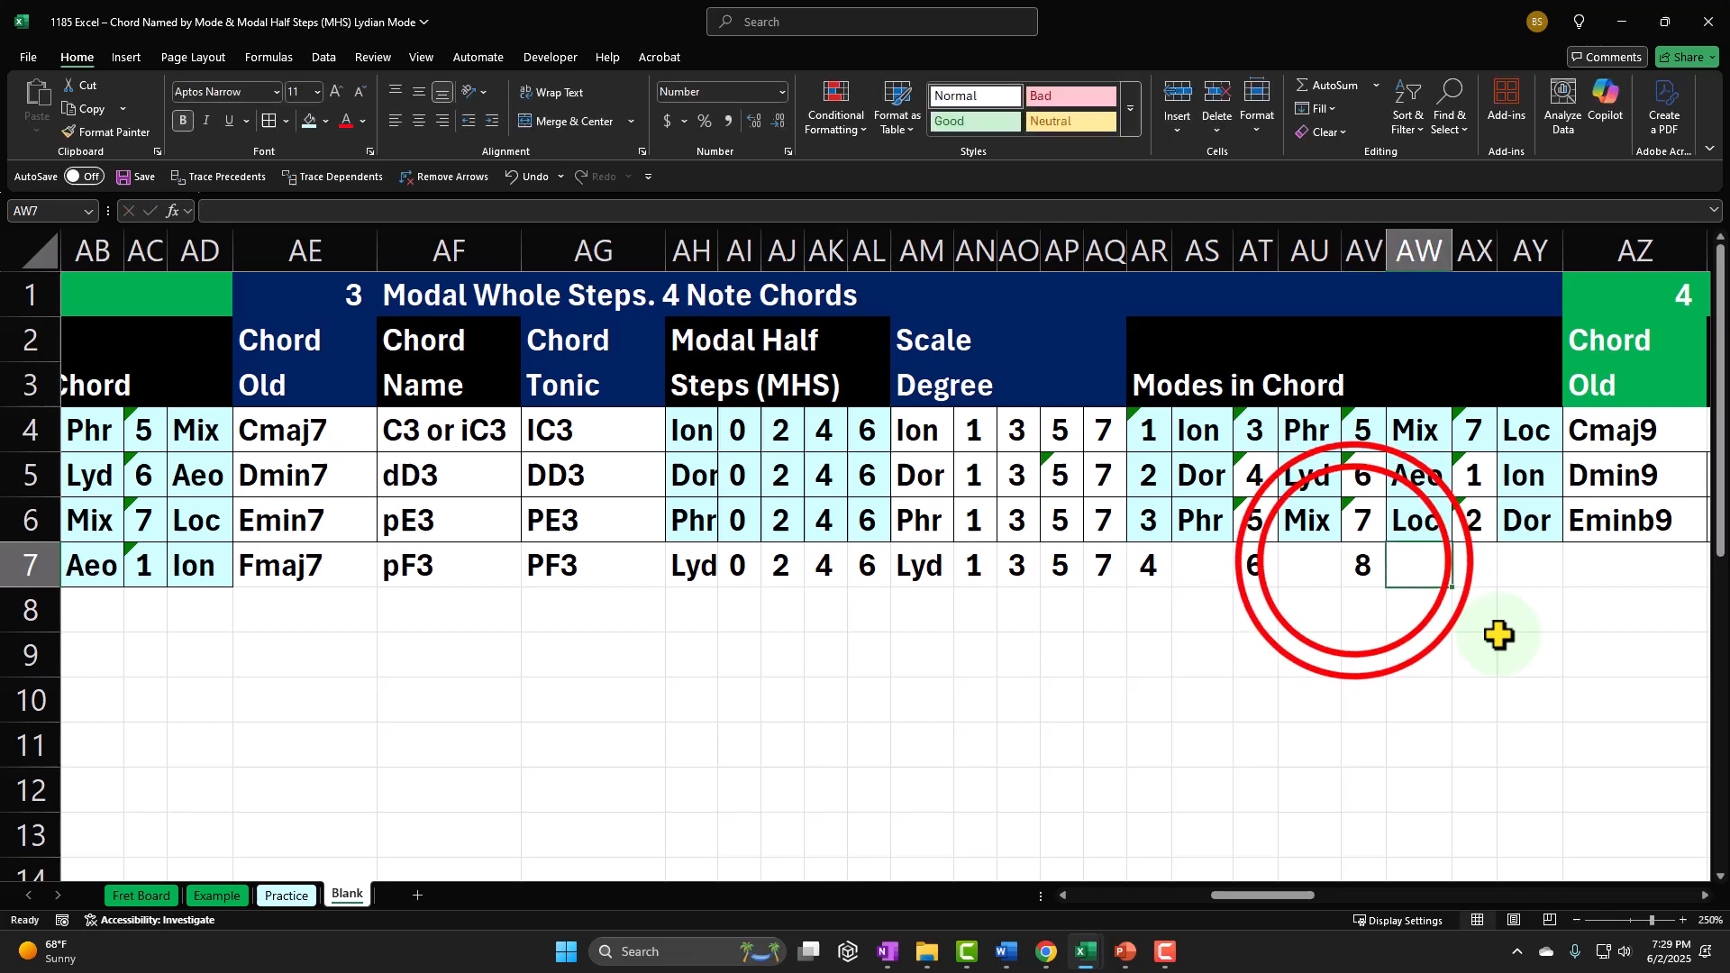
# Step: Subtract 7 in the AV7 formula so that it reads =+AR7+AK7-7
pyautogui.doubleClick(1359, 565)
pyautogui.write('-7')
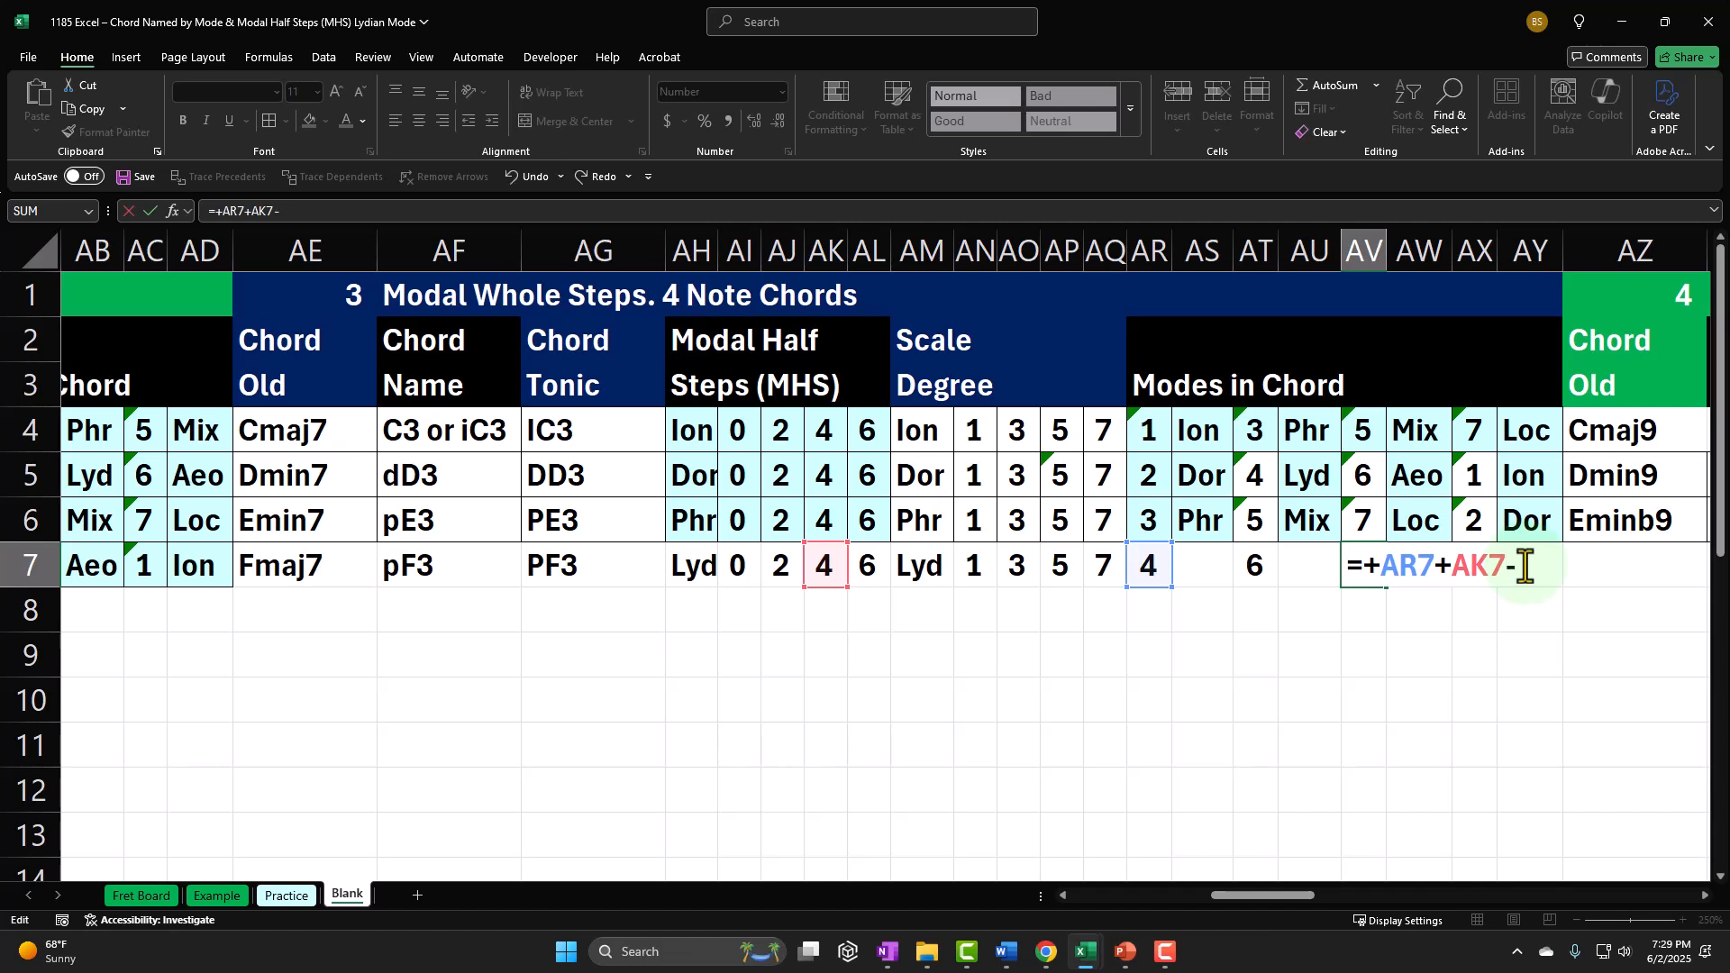
pyautogui.press('Return')
pyautogui.press('Up')
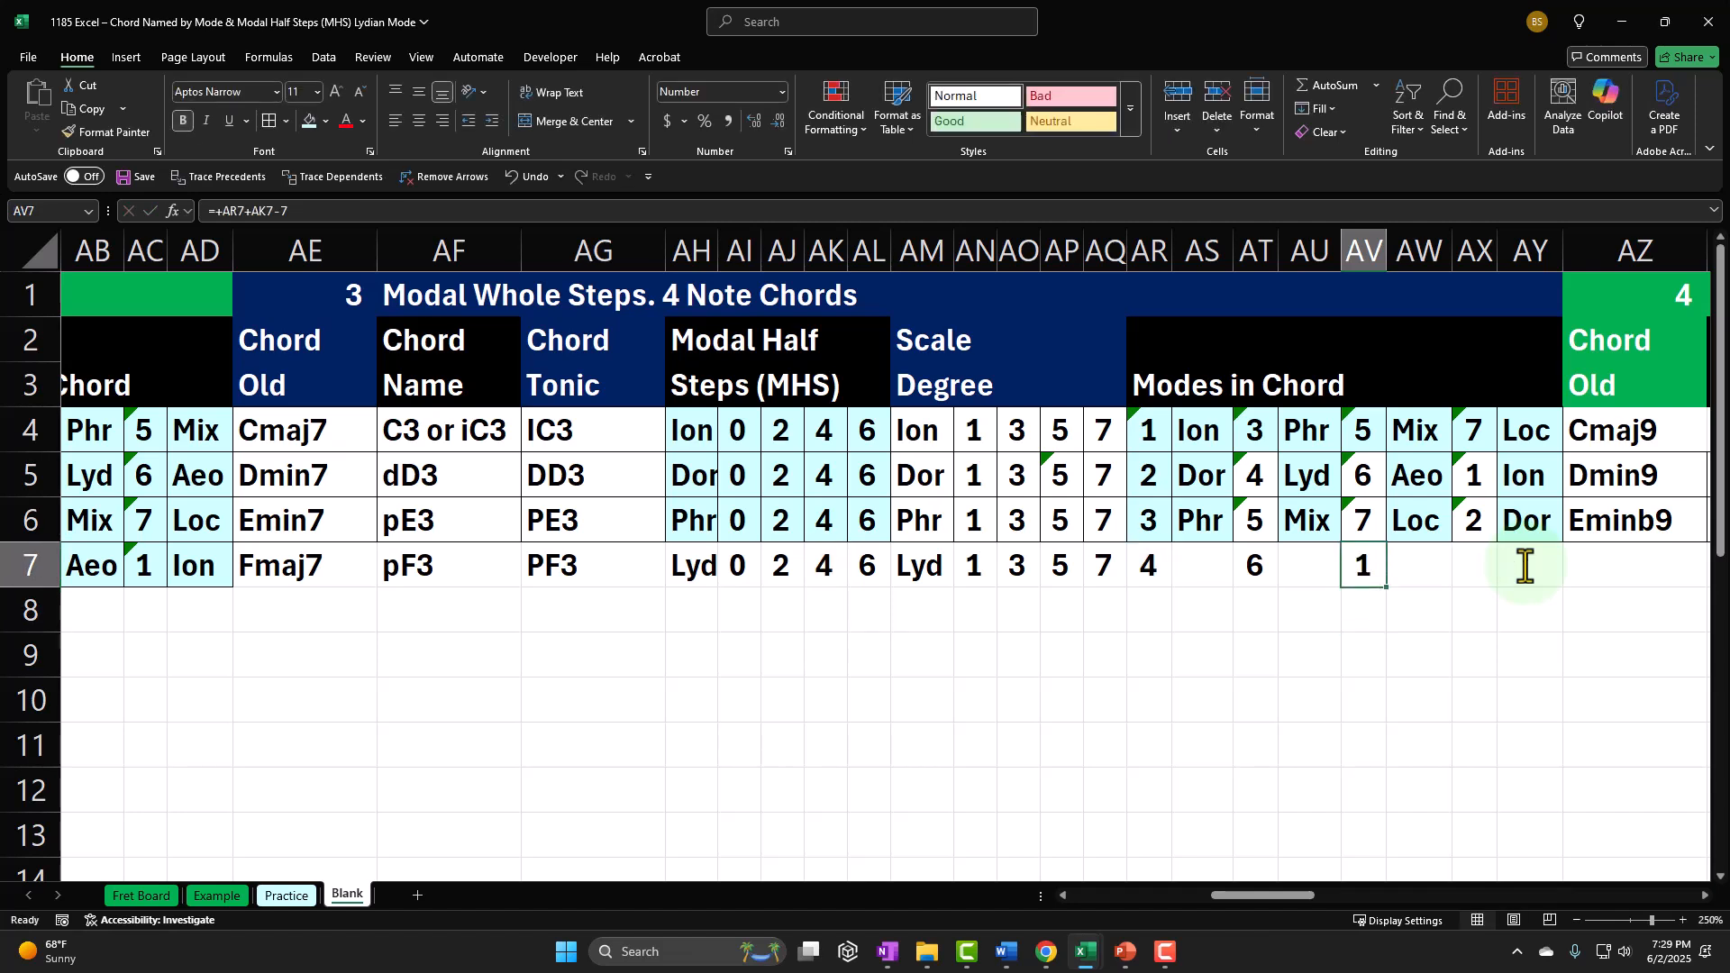
# Step: Calculate the fourth mode number in AX7 with the formula =AR7+AL7
pyautogui.press('Right')
pyautogui.press('Right')
pyautogui.write('=')
pyautogui.press('Left')
pyautogui.press('Left')
pyautogui.press('Left')
pyautogui.press('Left')
pyautogui.press('Left')
pyautogui.press('Left')
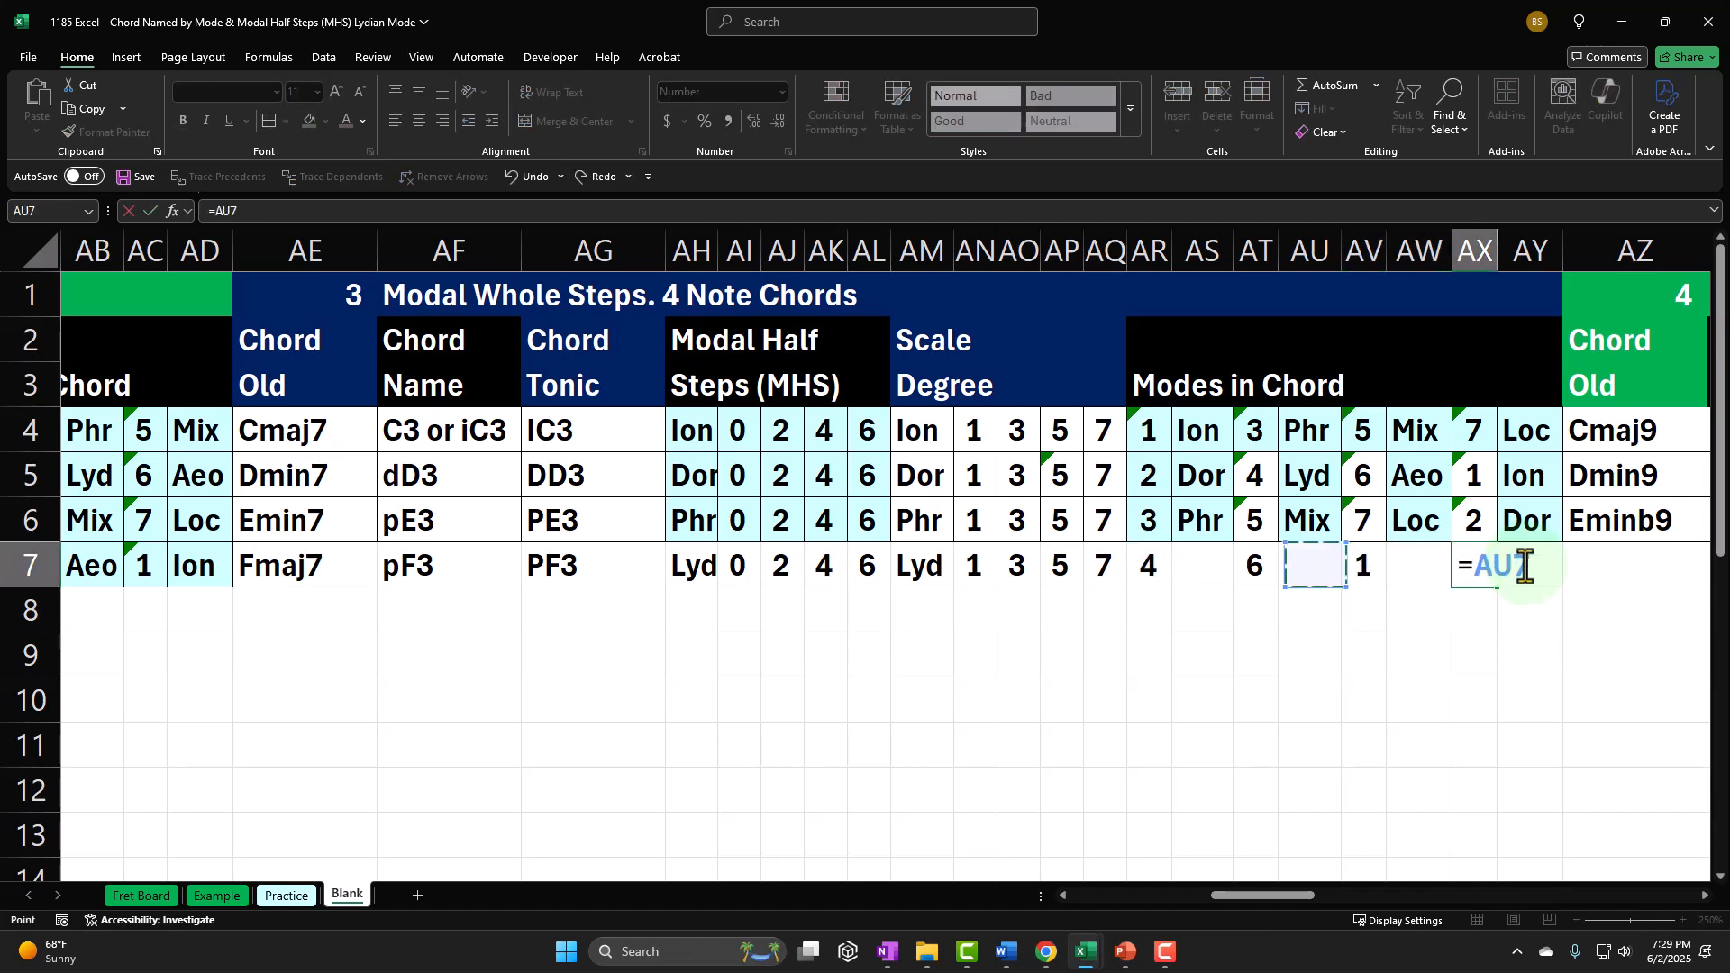
pyautogui.write('+')
pyautogui.press('Left')
pyautogui.press('Left')
pyautogui.press('Left')
pyautogui.press('Left')
pyautogui.press('Left')
pyautogui.press('Left')
pyautogui.press('Left')
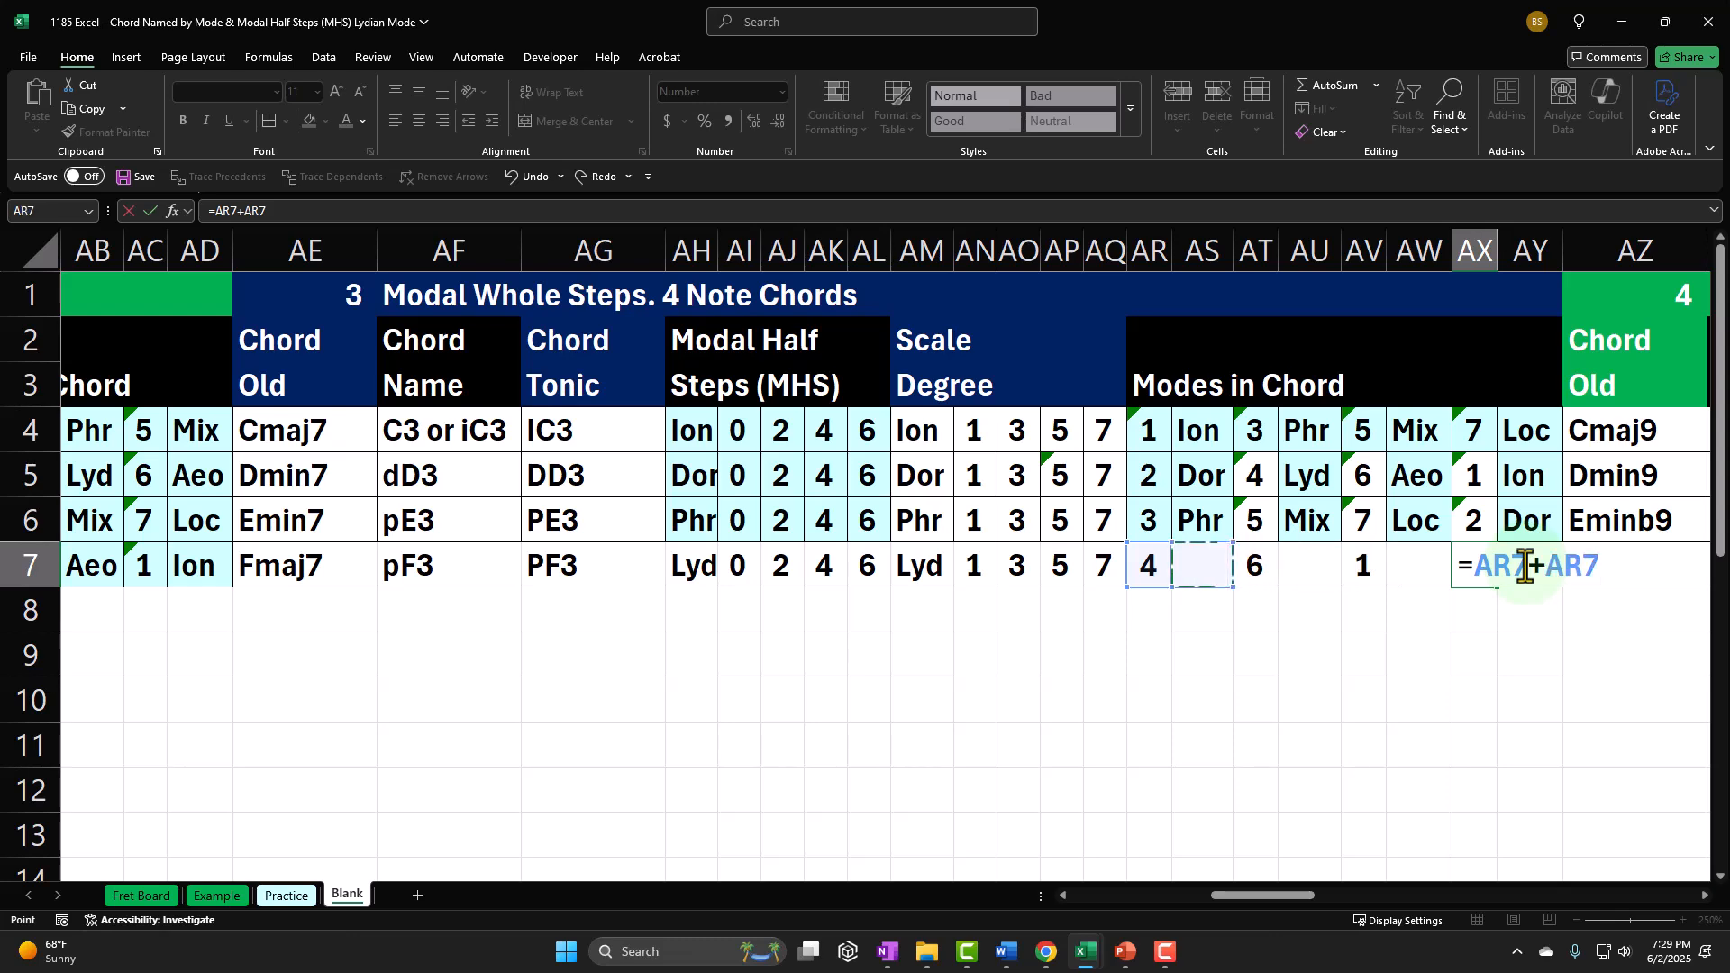
pyautogui.press('Left')
pyautogui.press('Left')
pyautogui.press('Left')
pyautogui.press('Left')
pyautogui.press('Left')
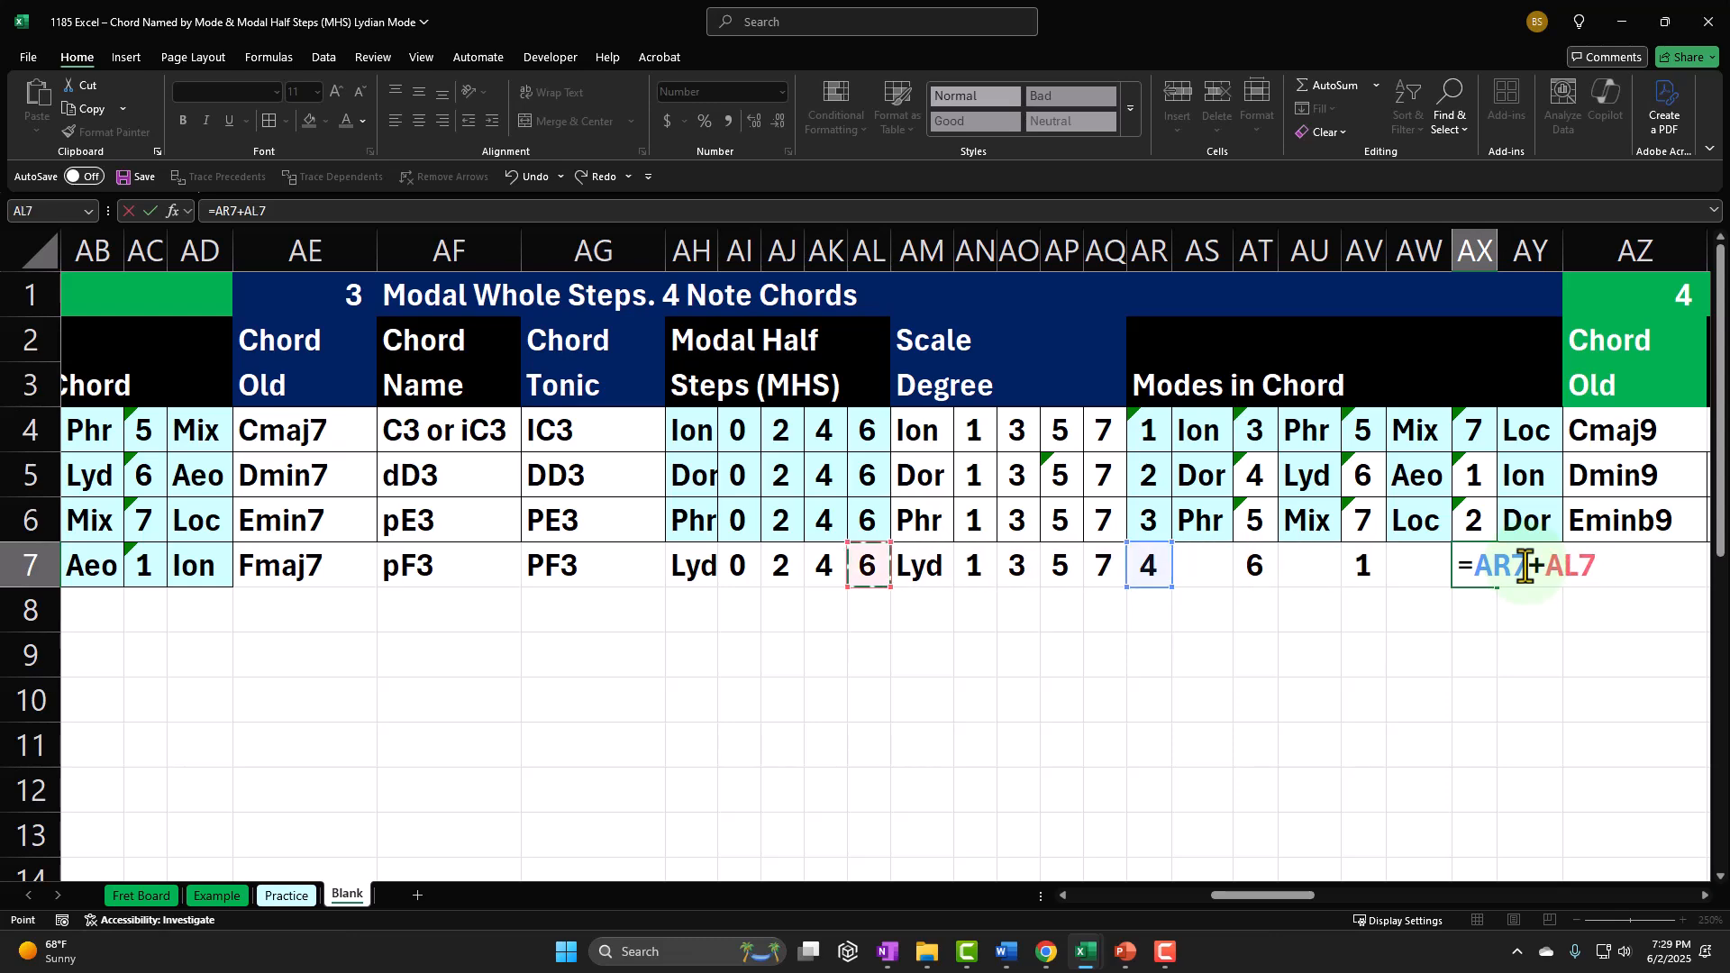
pyautogui.press('Return')
# Step: Subtract 7 in the AX7 formula so that it reads =AR7+AL7-7
pyautogui.doubleClick(1477, 566)
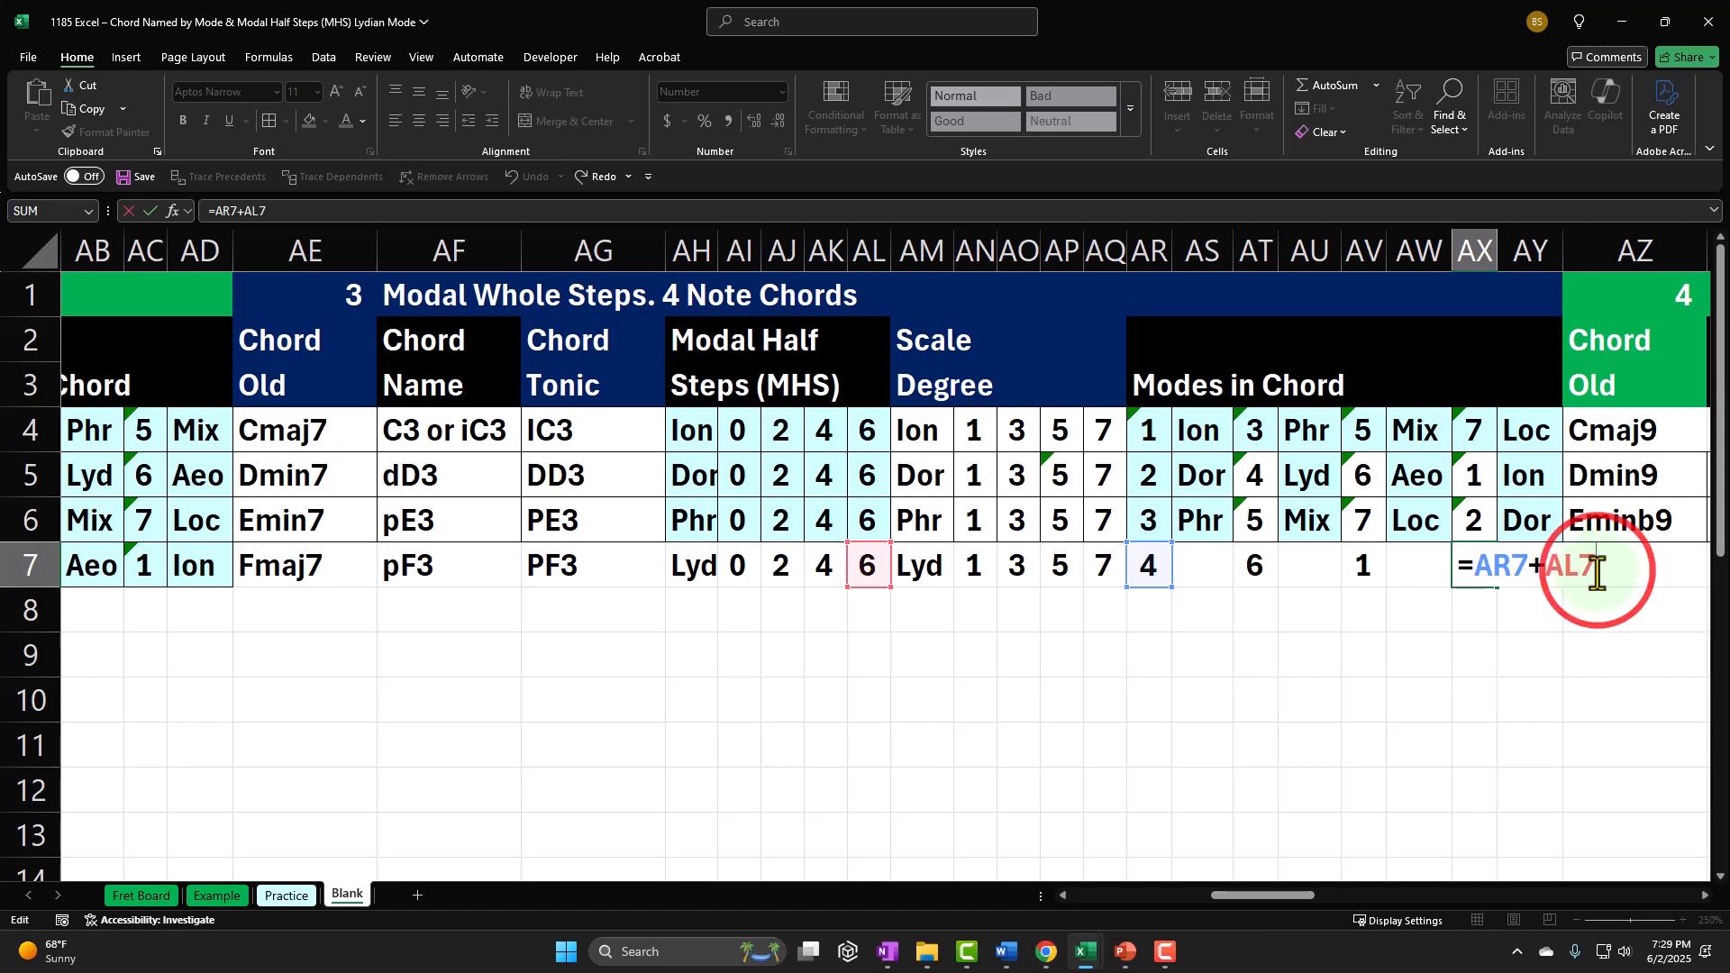
pyautogui.press('Return')
pyautogui.press('Left')
pyautogui.press('Left')
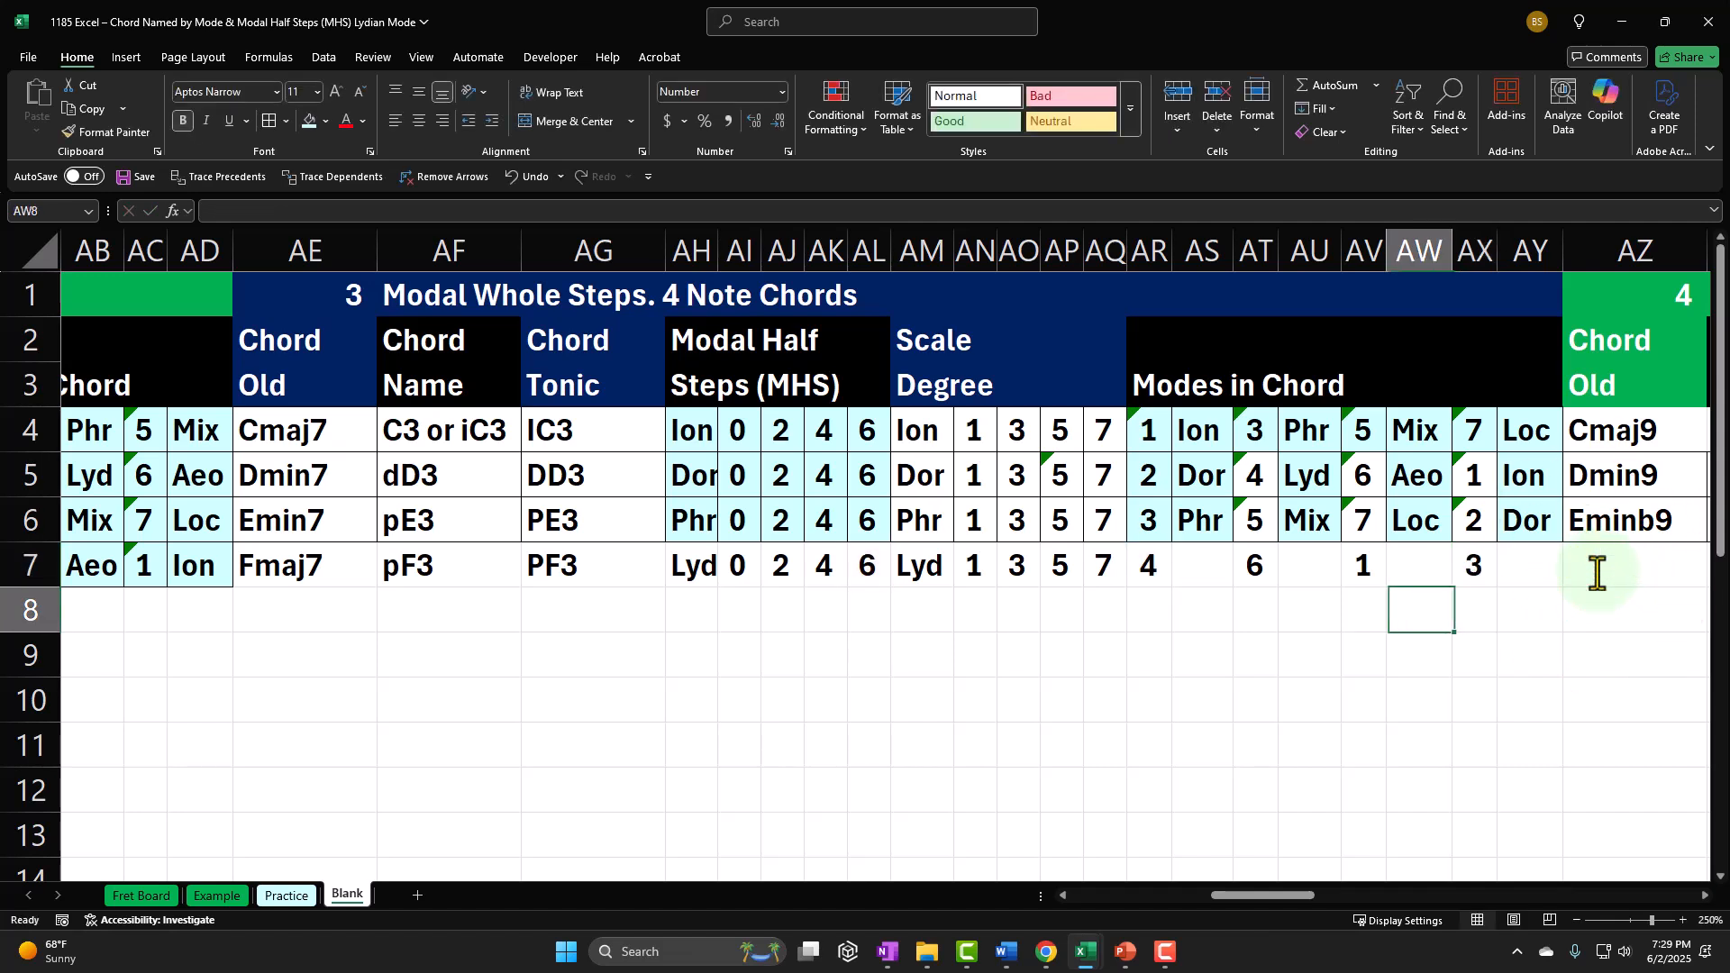
# Step: Copy the XLOOKUP mode-name formula from AS6 into AS7, AU7, AW7 and AY7
pyautogui.click(1208, 522)
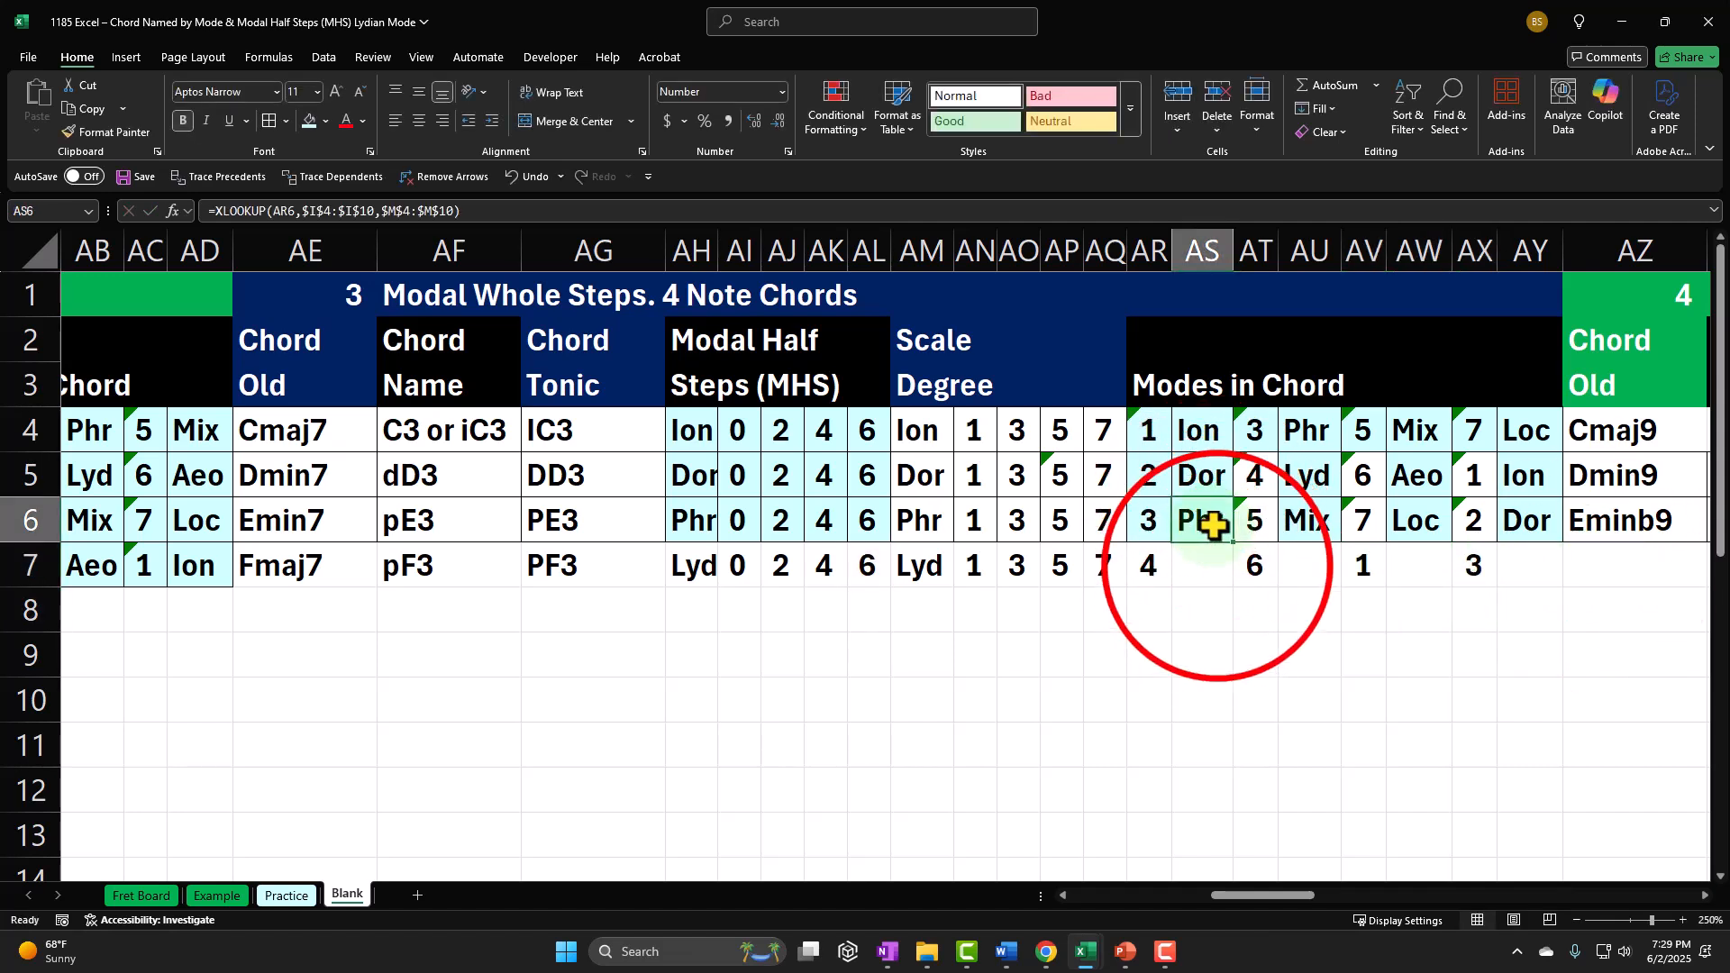
pyautogui.hotkey('ctrl', 'c')
pyautogui.click(1217, 566)
pyautogui.hotkey('ctrl', 'v')
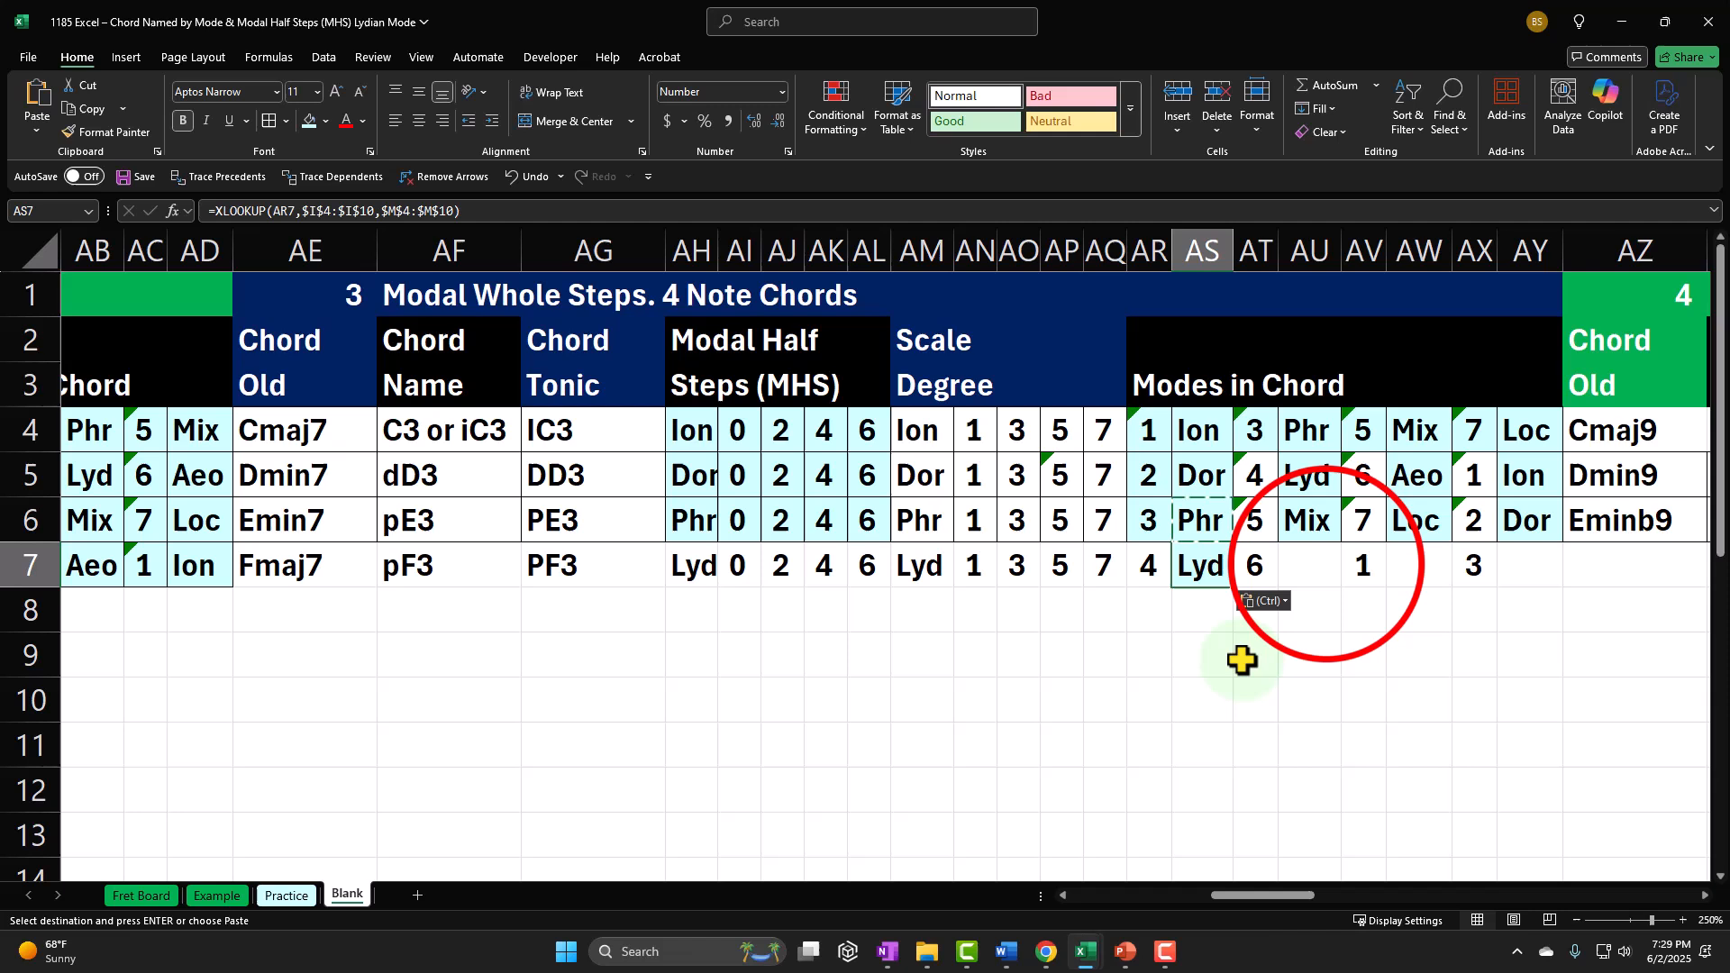
pyautogui.click(1330, 577)
pyautogui.hotkey('ctrl', 'v')
pyautogui.click(1424, 557)
pyautogui.hotkey('ctrl', 'v')
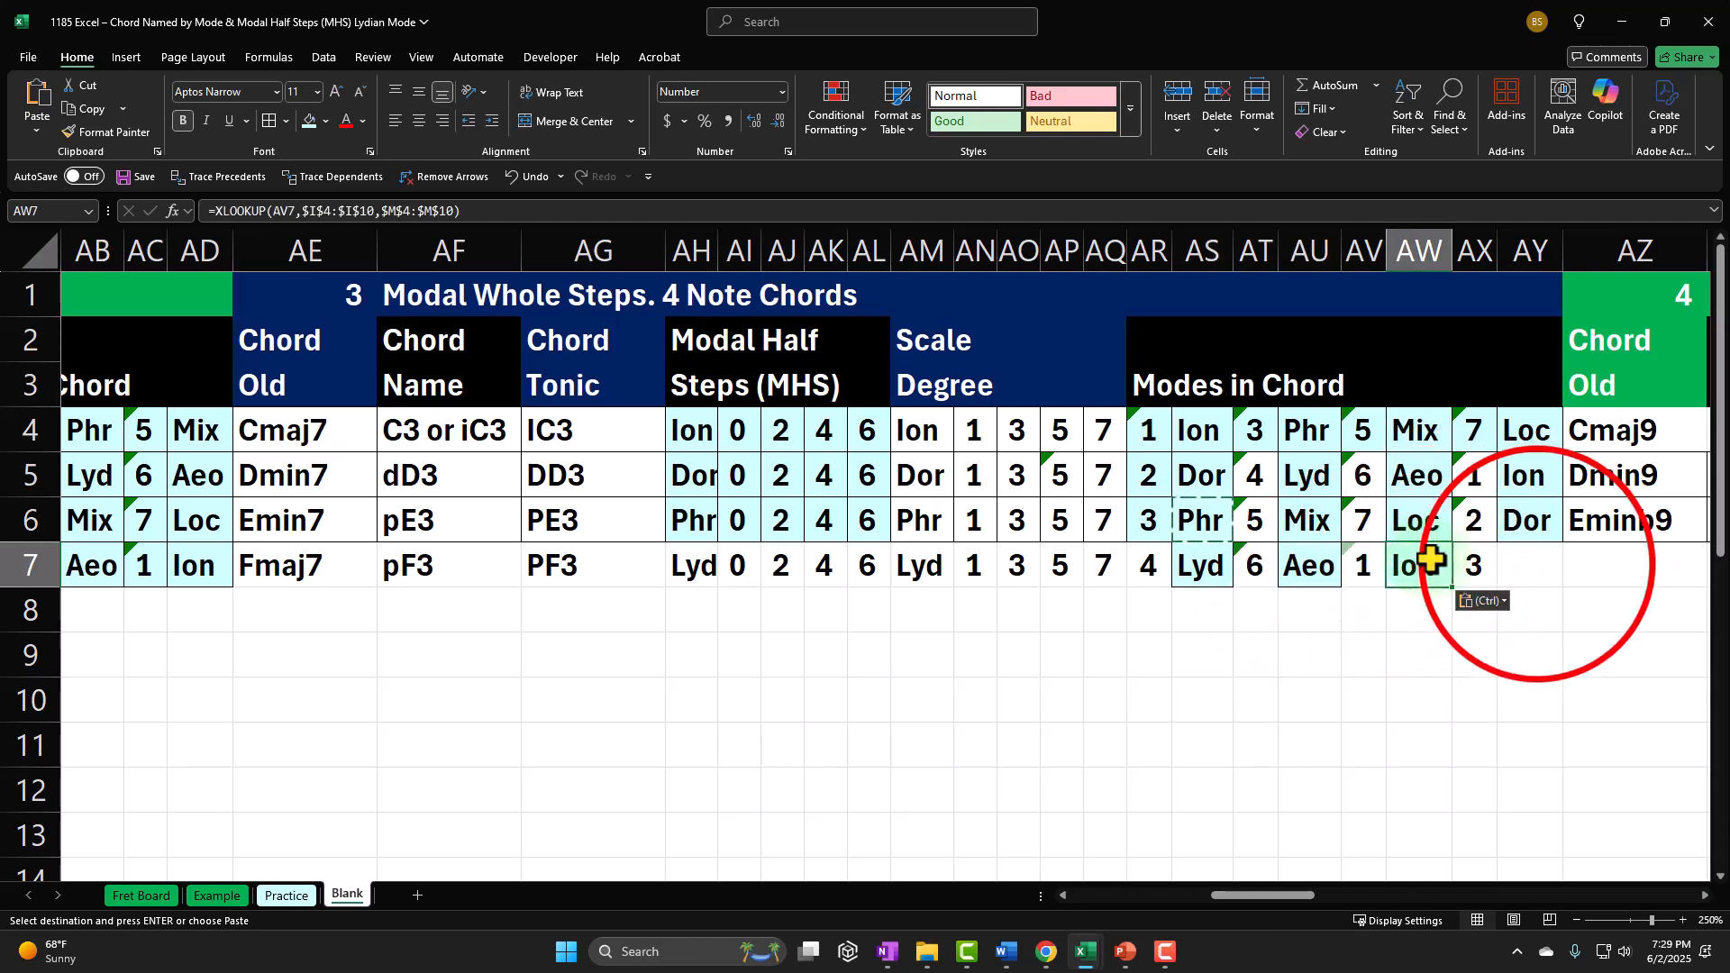
pyautogui.click(1537, 565)
pyautogui.hotkey('ctrl', 'v')
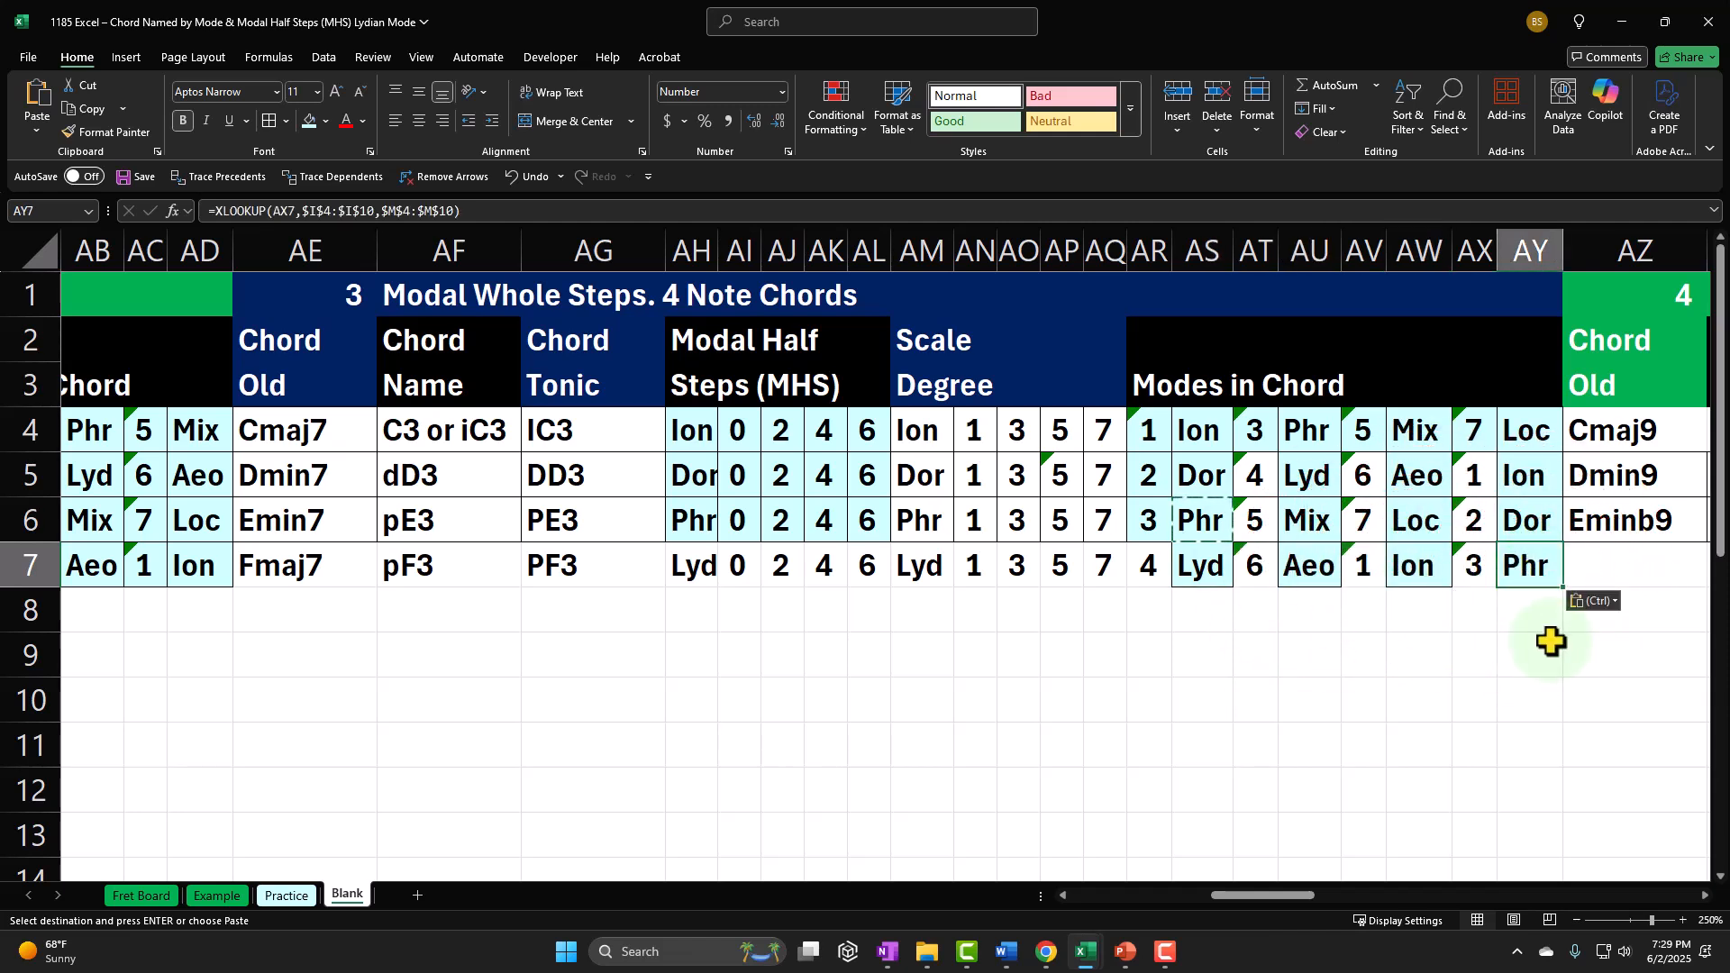
# Step: Format AR7:AY7 with the light-blue fill and cell borders
pyautogui.moveTo(1151, 570); pyautogui.dragTo(1553, 574)
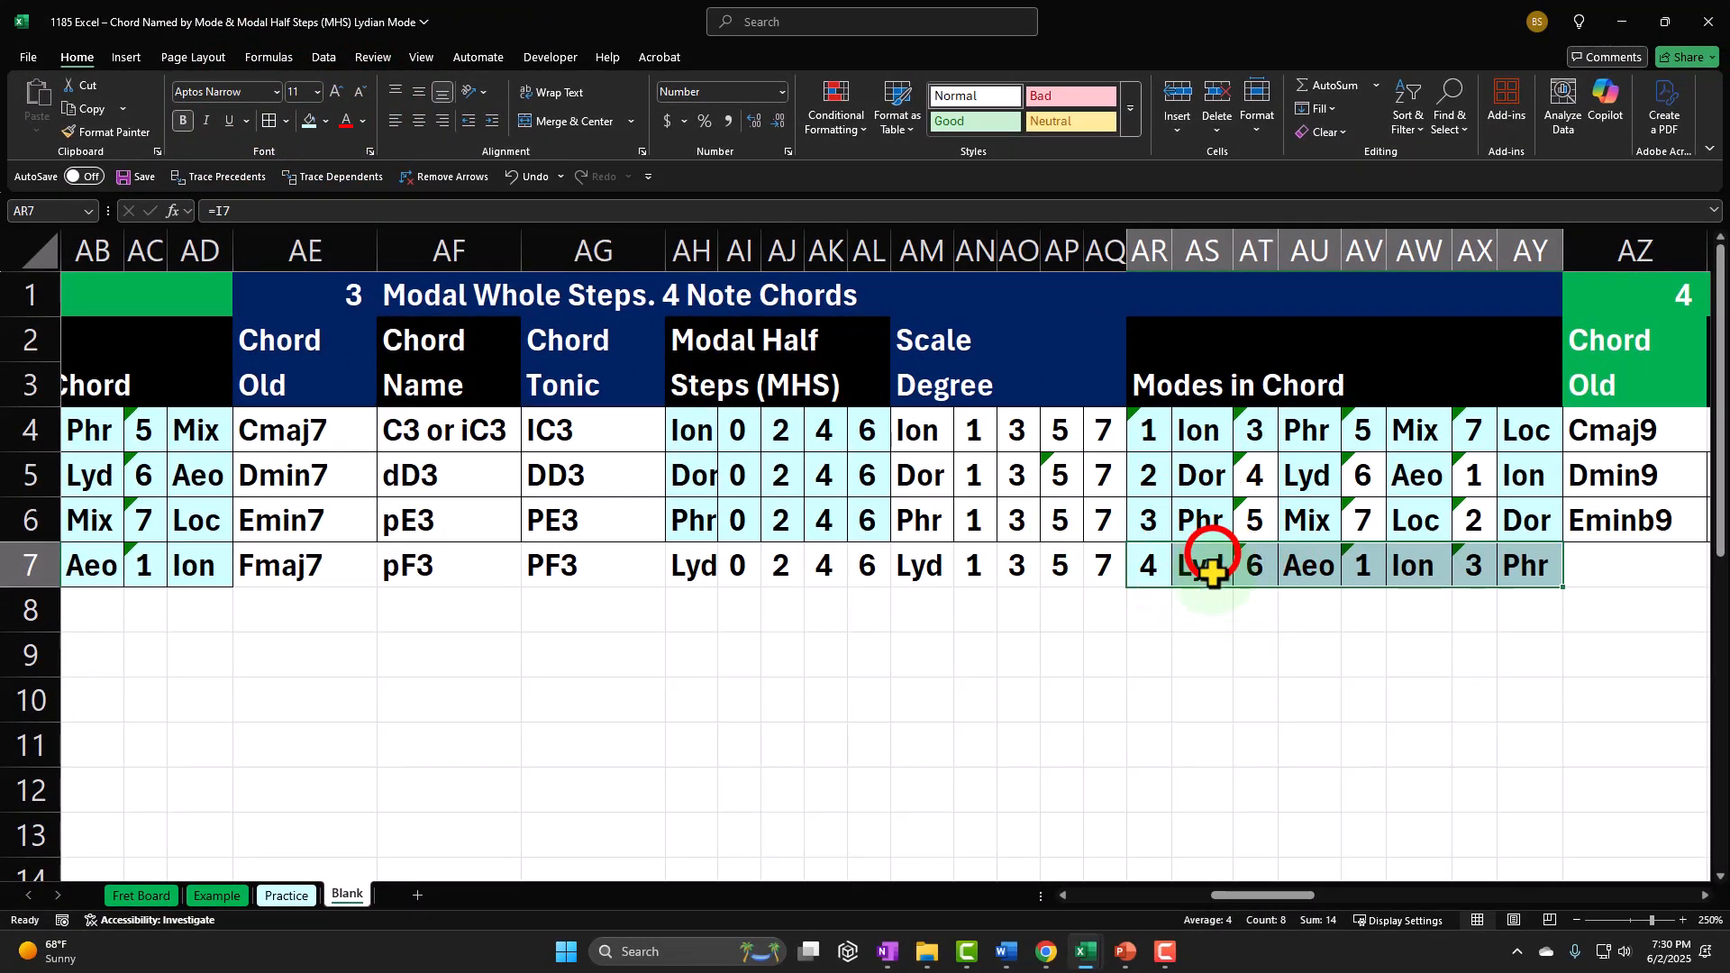
pyautogui.click(1206, 577)
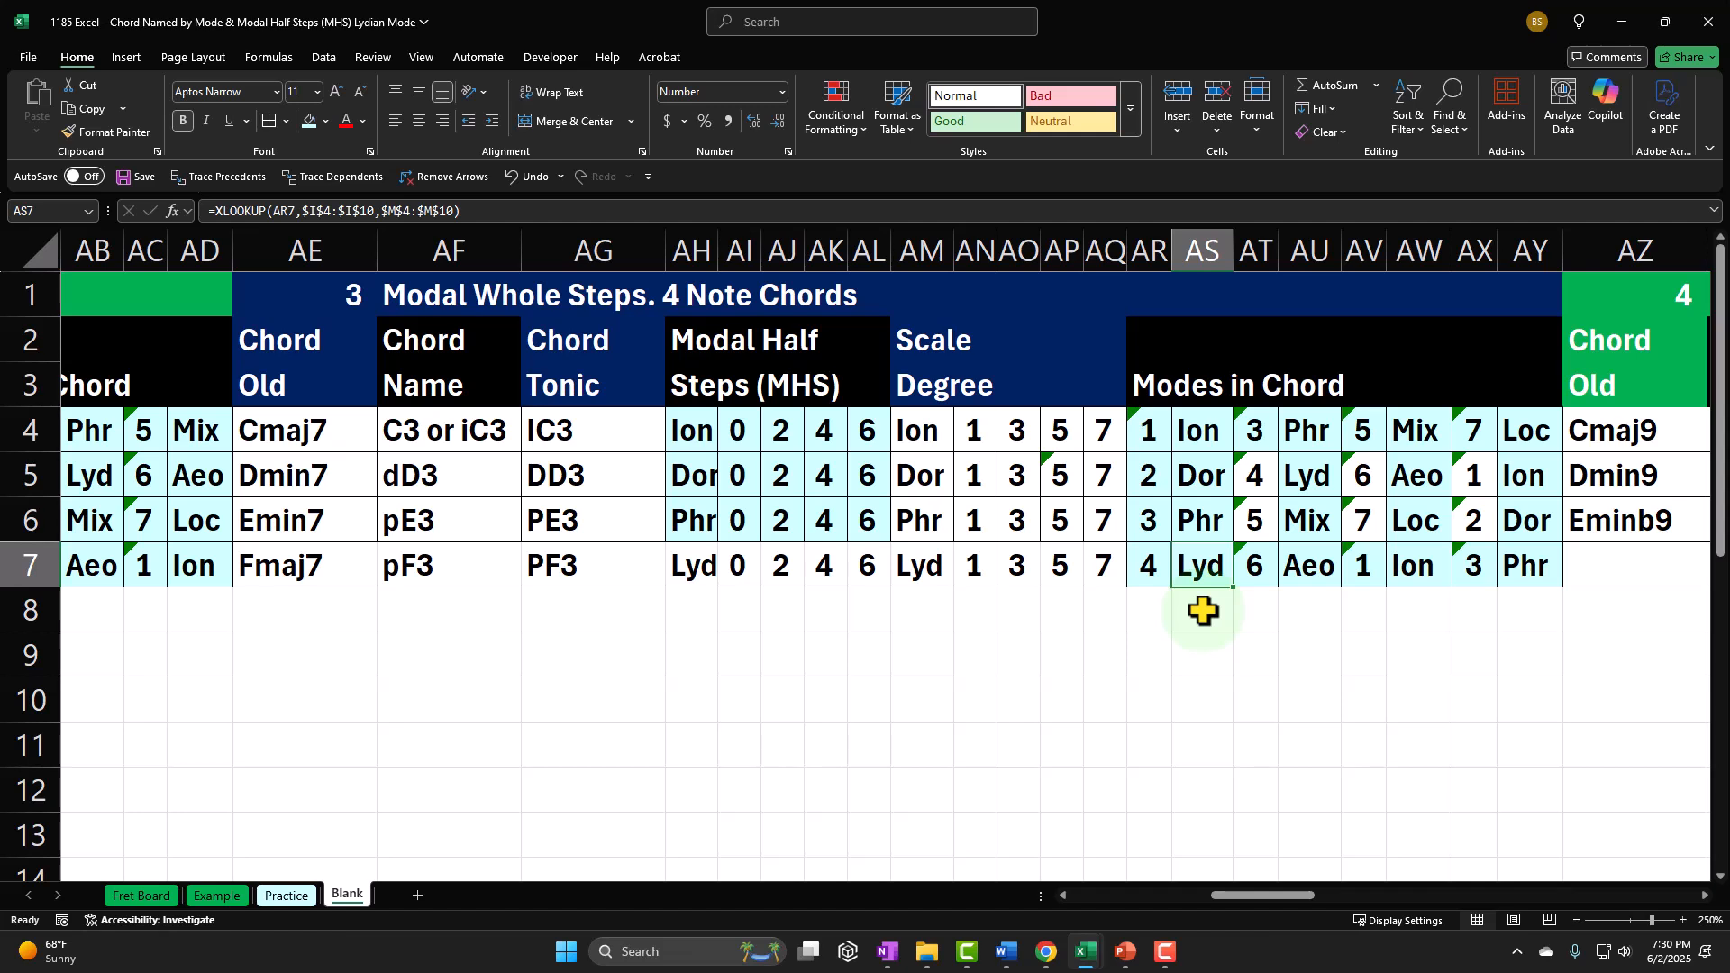
# Step: Examine the formulas behind the Lydian row's mode numbers and names from AR7 to AX7
pyautogui.moveTo(1147, 567); pyautogui.dragTo(1175, 570)
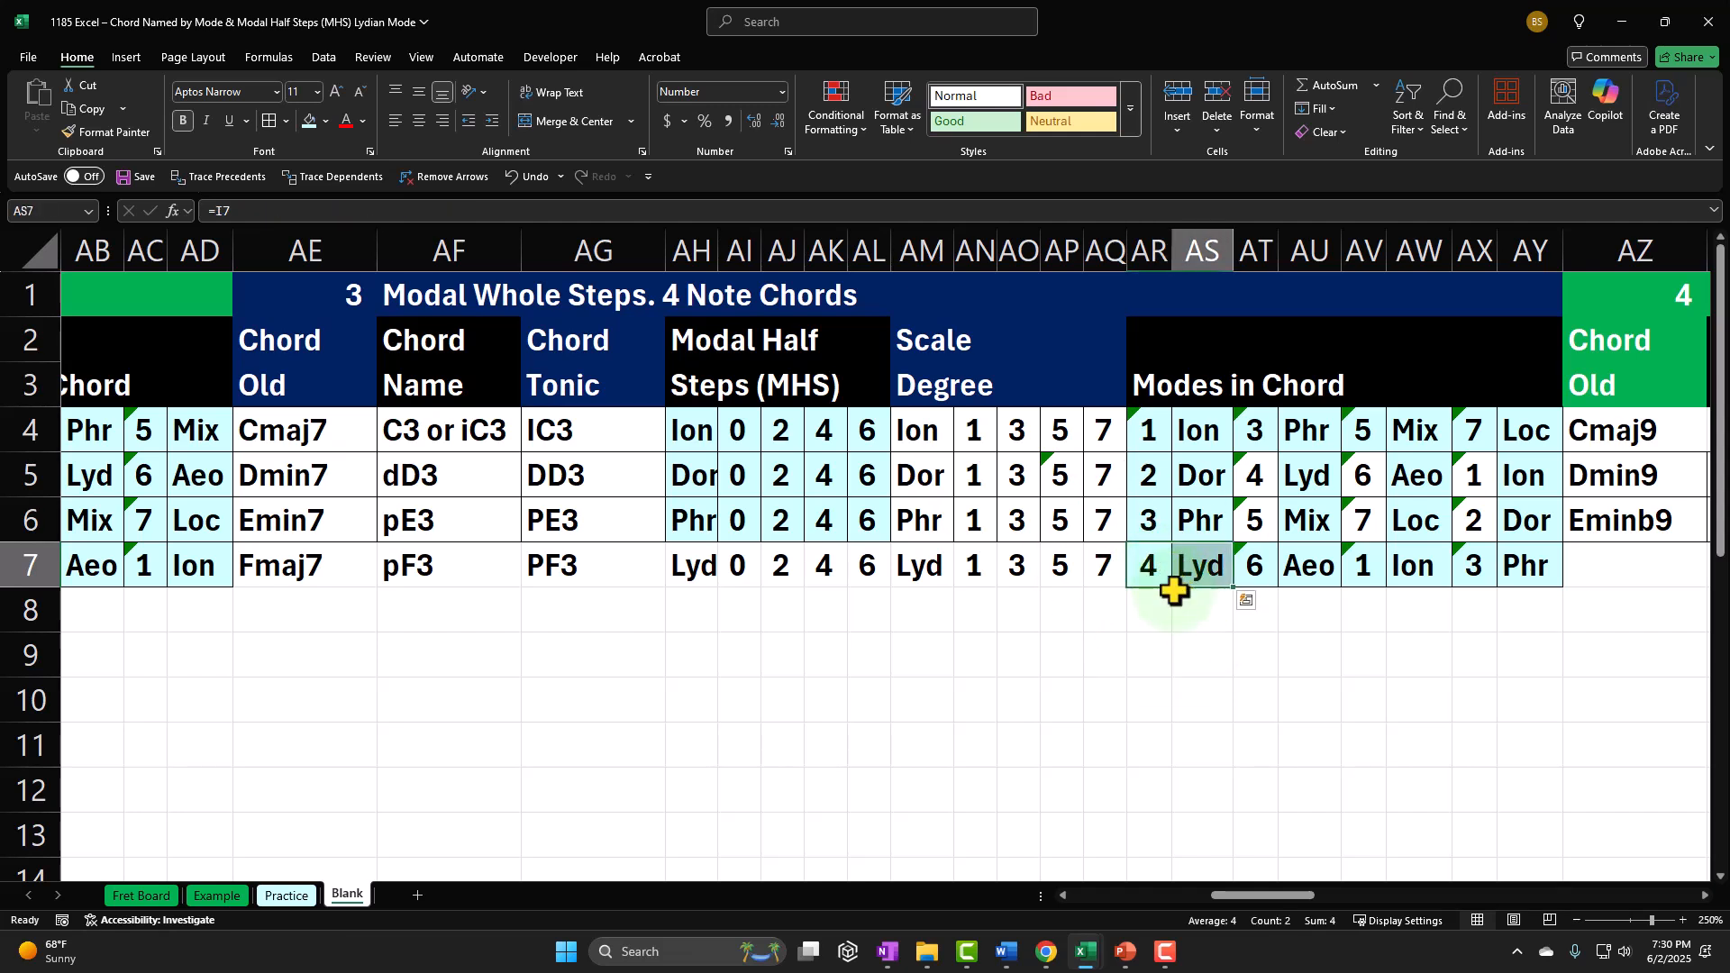
pyautogui.click(1174, 586)
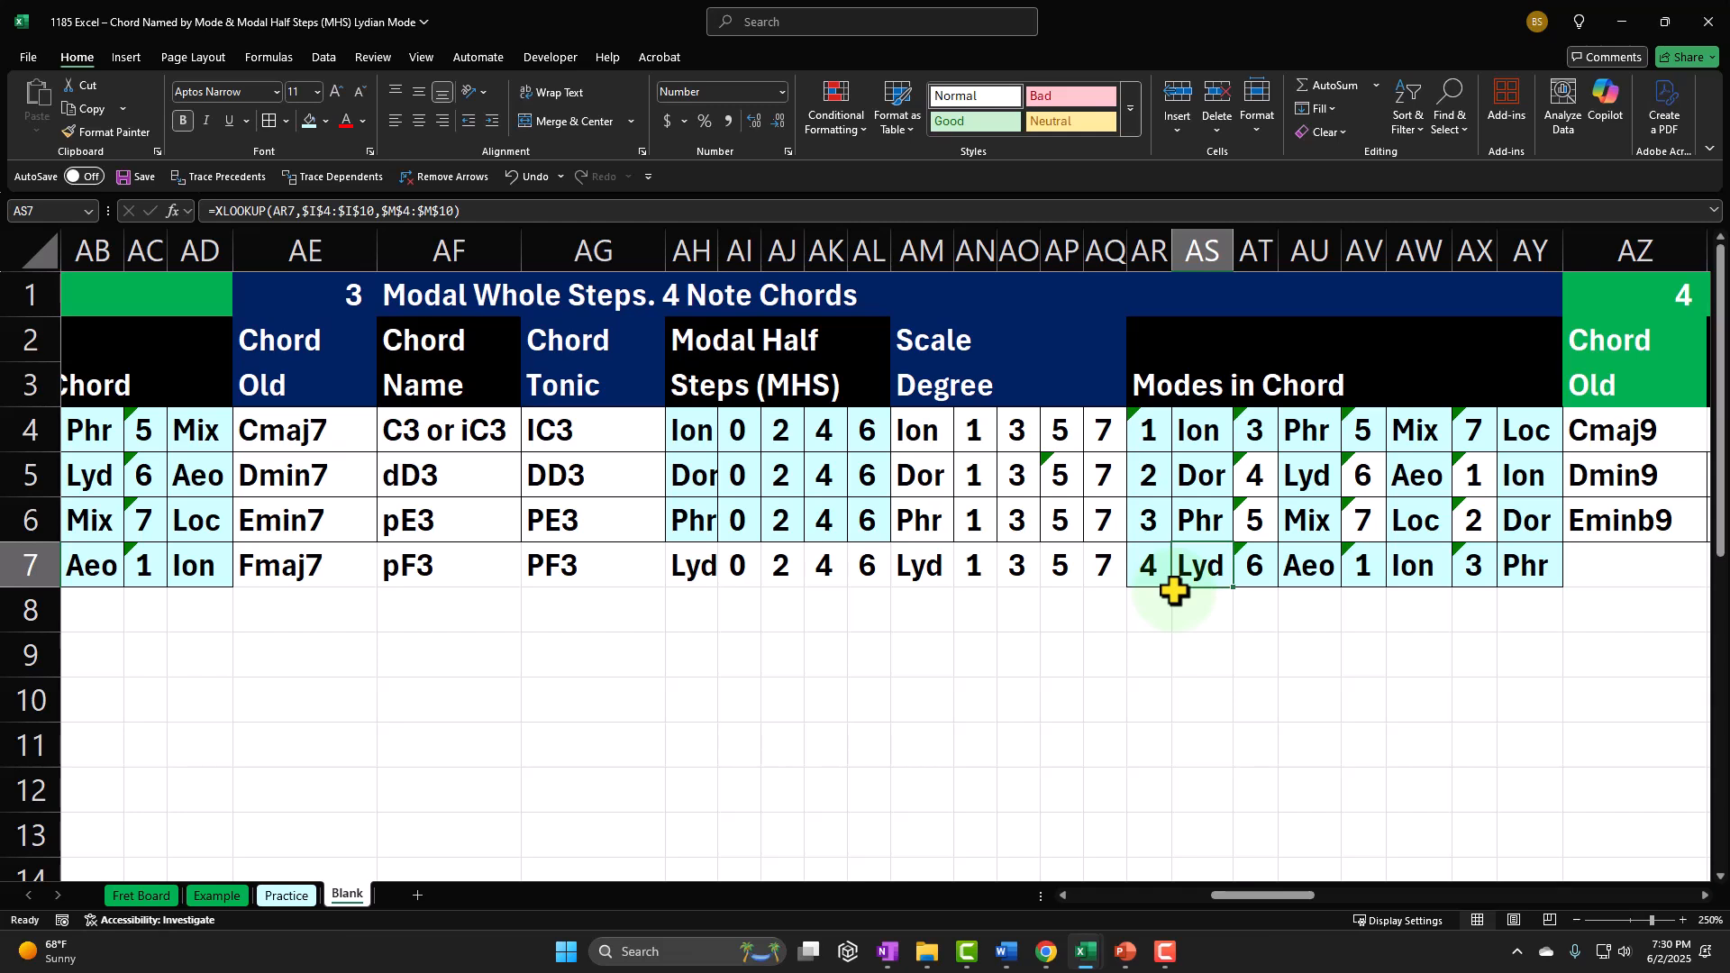
pyautogui.press('Right')
pyautogui.press('Right')
pyautogui.press('Right')
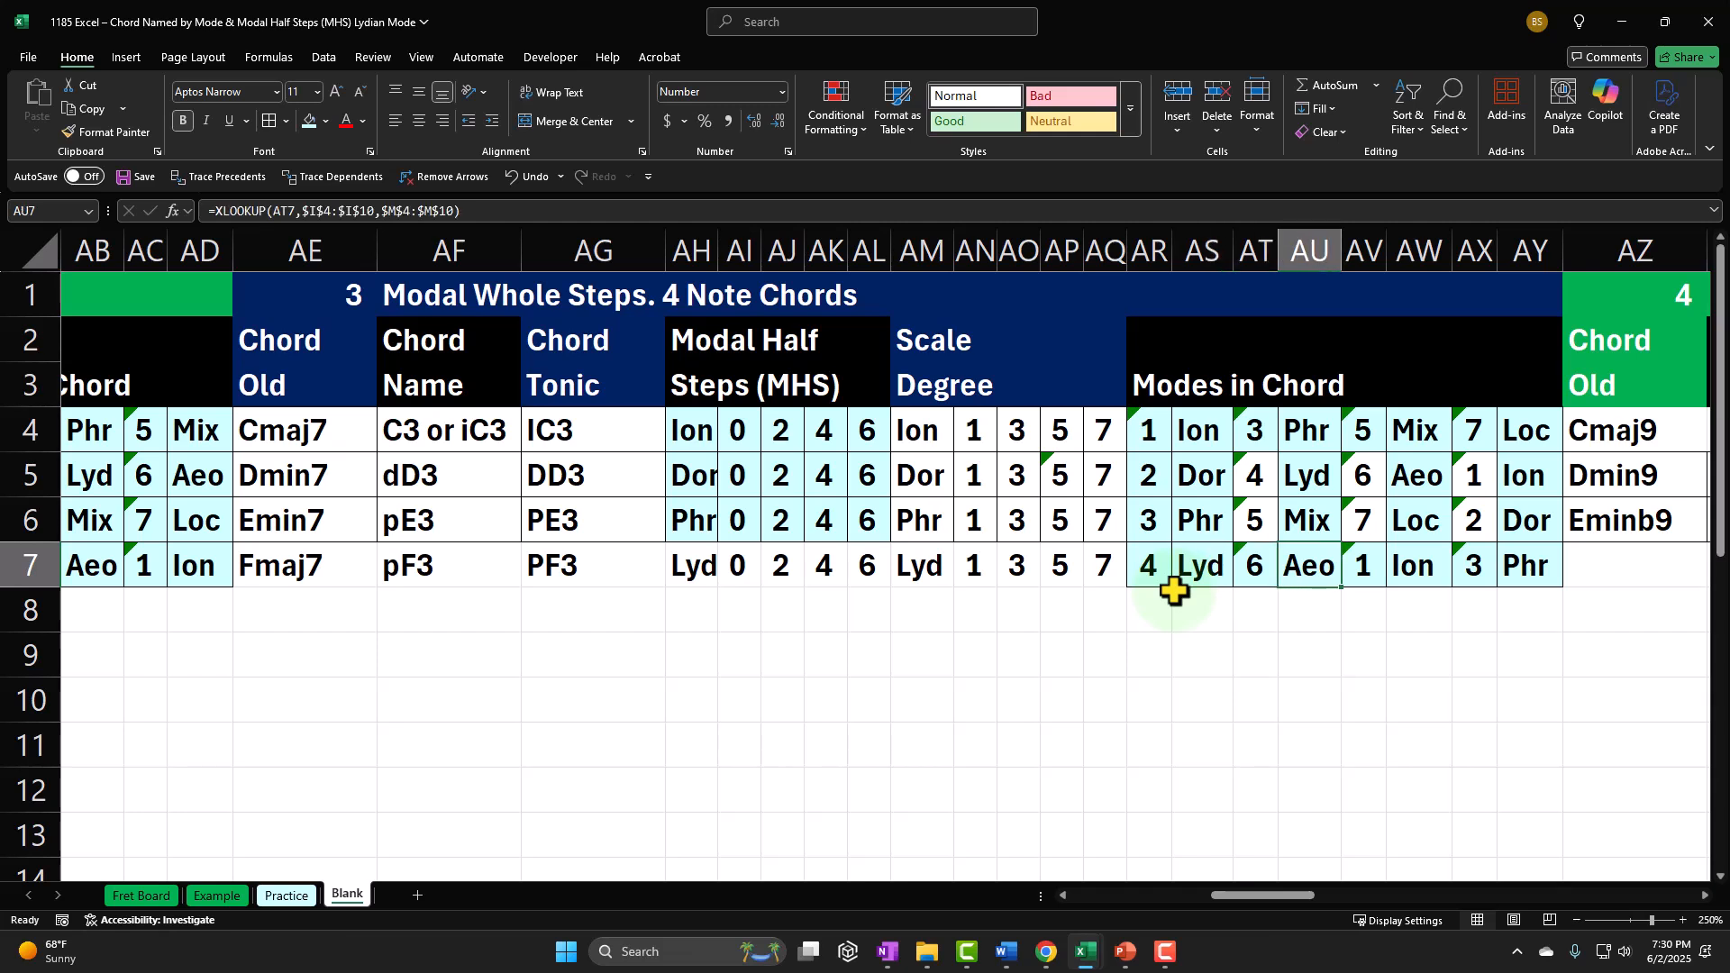
pyautogui.press('Right')
pyautogui.press('Right')
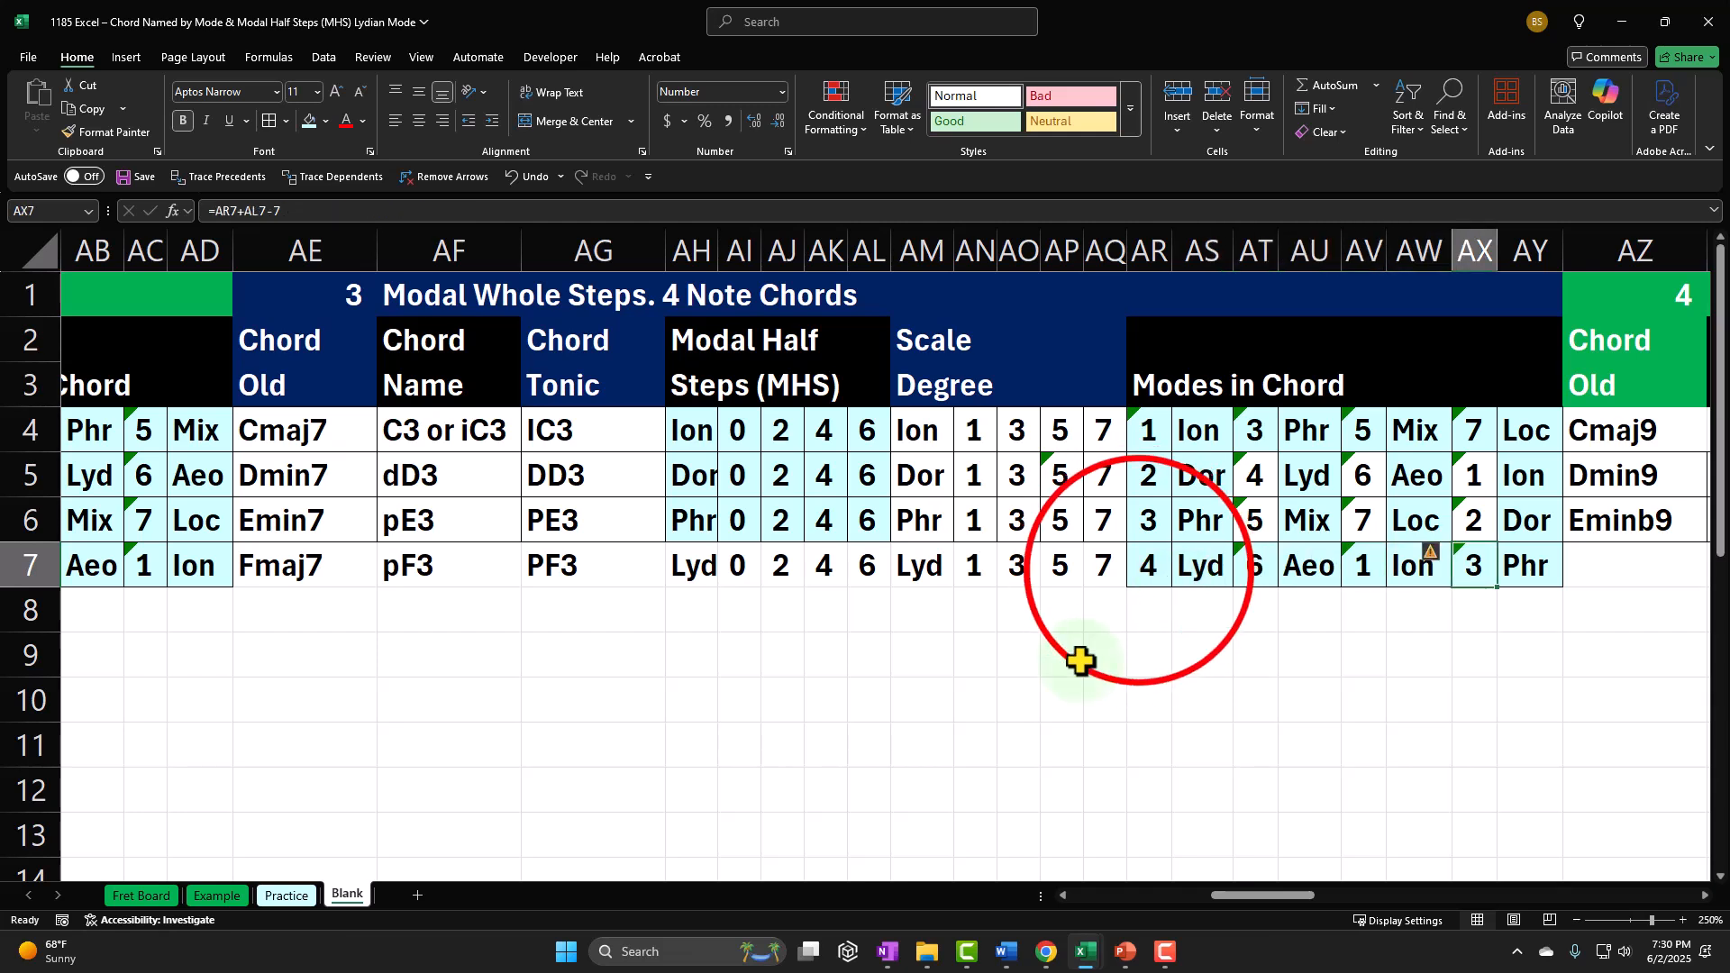
pyautogui.click(1135, 584)
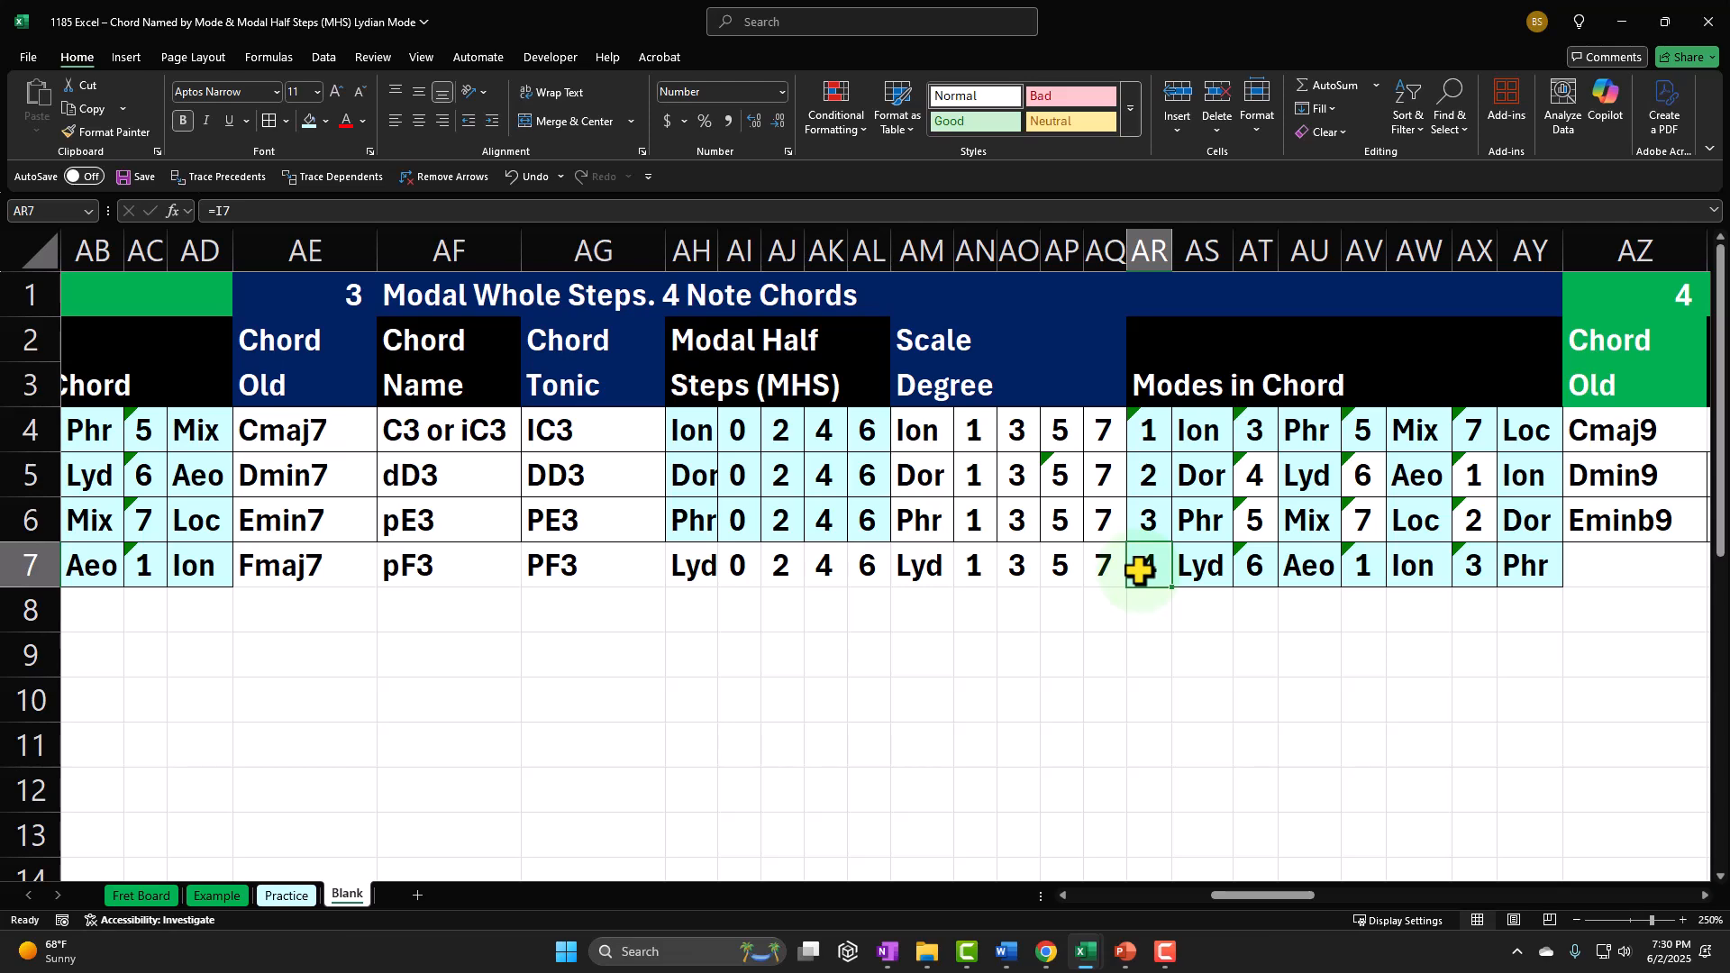
# Step: Enter Fmaj9 as the old chord name in AZ7 of the five-note chord section
pyautogui.press('Right')
pyautogui.press('Right')
pyautogui.press('Right')
pyautogui.press('Right')
pyautogui.press('Right')
pyautogui.press('Right')
pyautogui.press('Right')
pyautogui.press('Right')
pyautogui.press('Right')
pyautogui.press('Right')
pyautogui.press('Right')
pyautogui.press('Right')
pyautogui.press('Right')
pyautogui.press('Right')
pyautogui.press('Right')
pyautogui.press('Right')
pyautogui.press('Right')
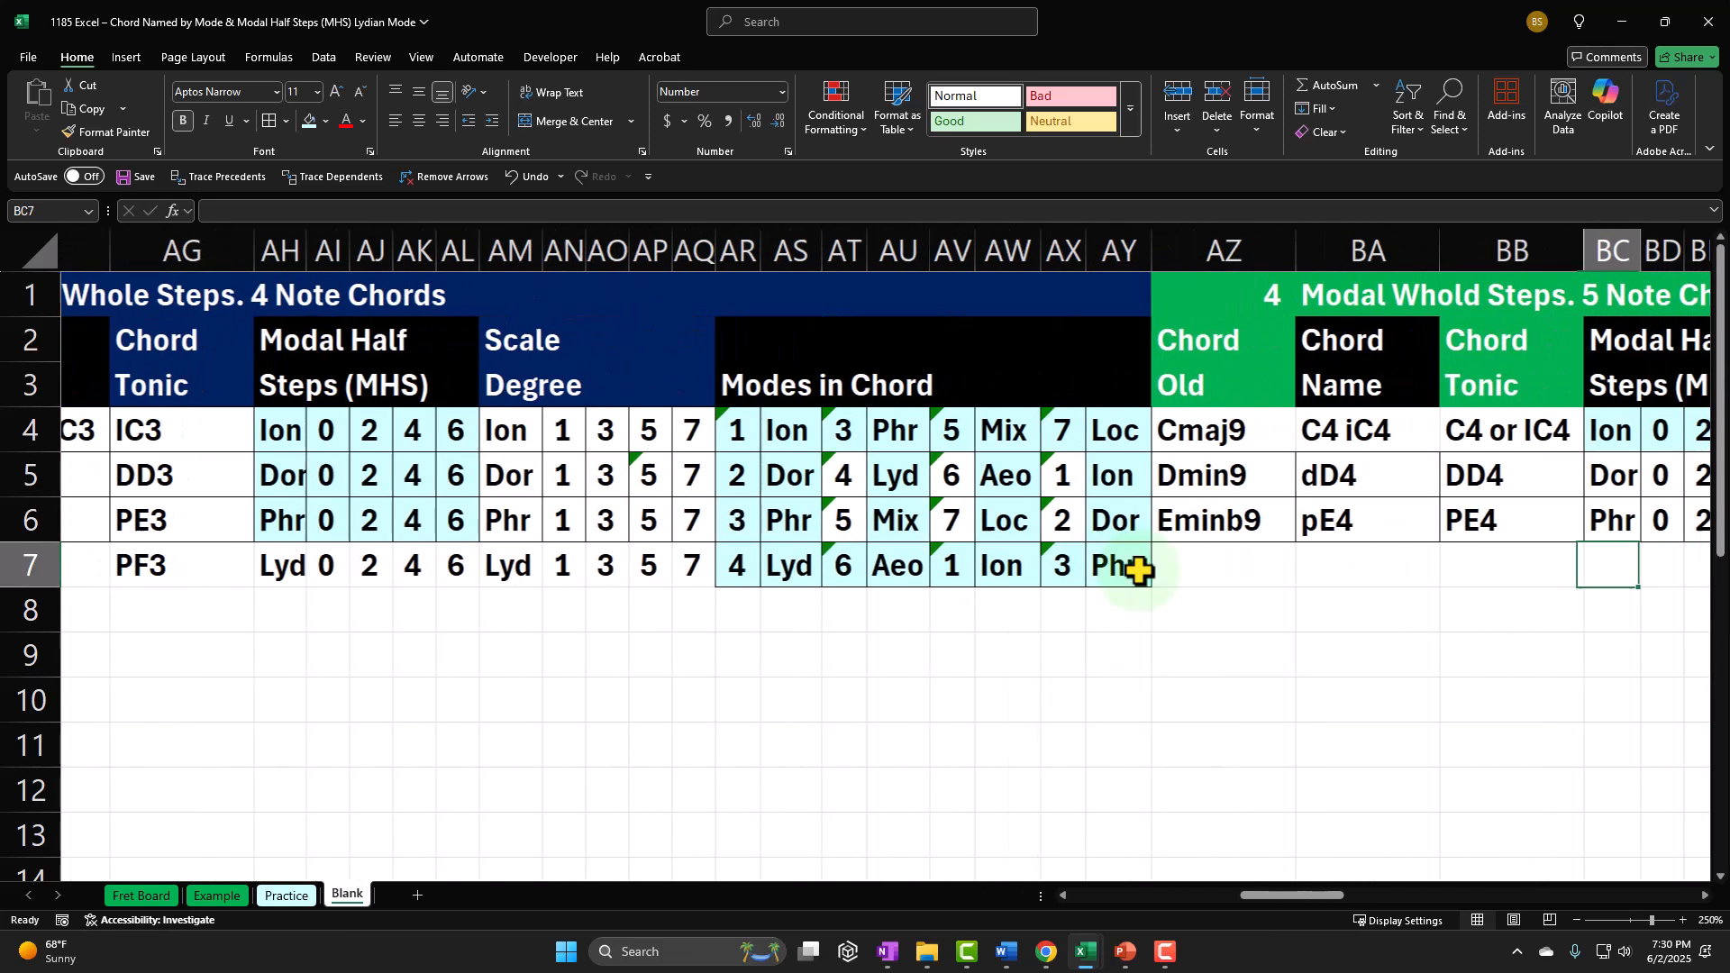
pyautogui.press('Right')
pyautogui.press('Right')
pyautogui.press('Right')
pyautogui.press('Right')
pyautogui.press('Right')
pyautogui.press('Right')
pyautogui.press('Right')
pyautogui.press('Right')
pyautogui.press('Right')
pyautogui.press('Right')
pyautogui.press('Right')
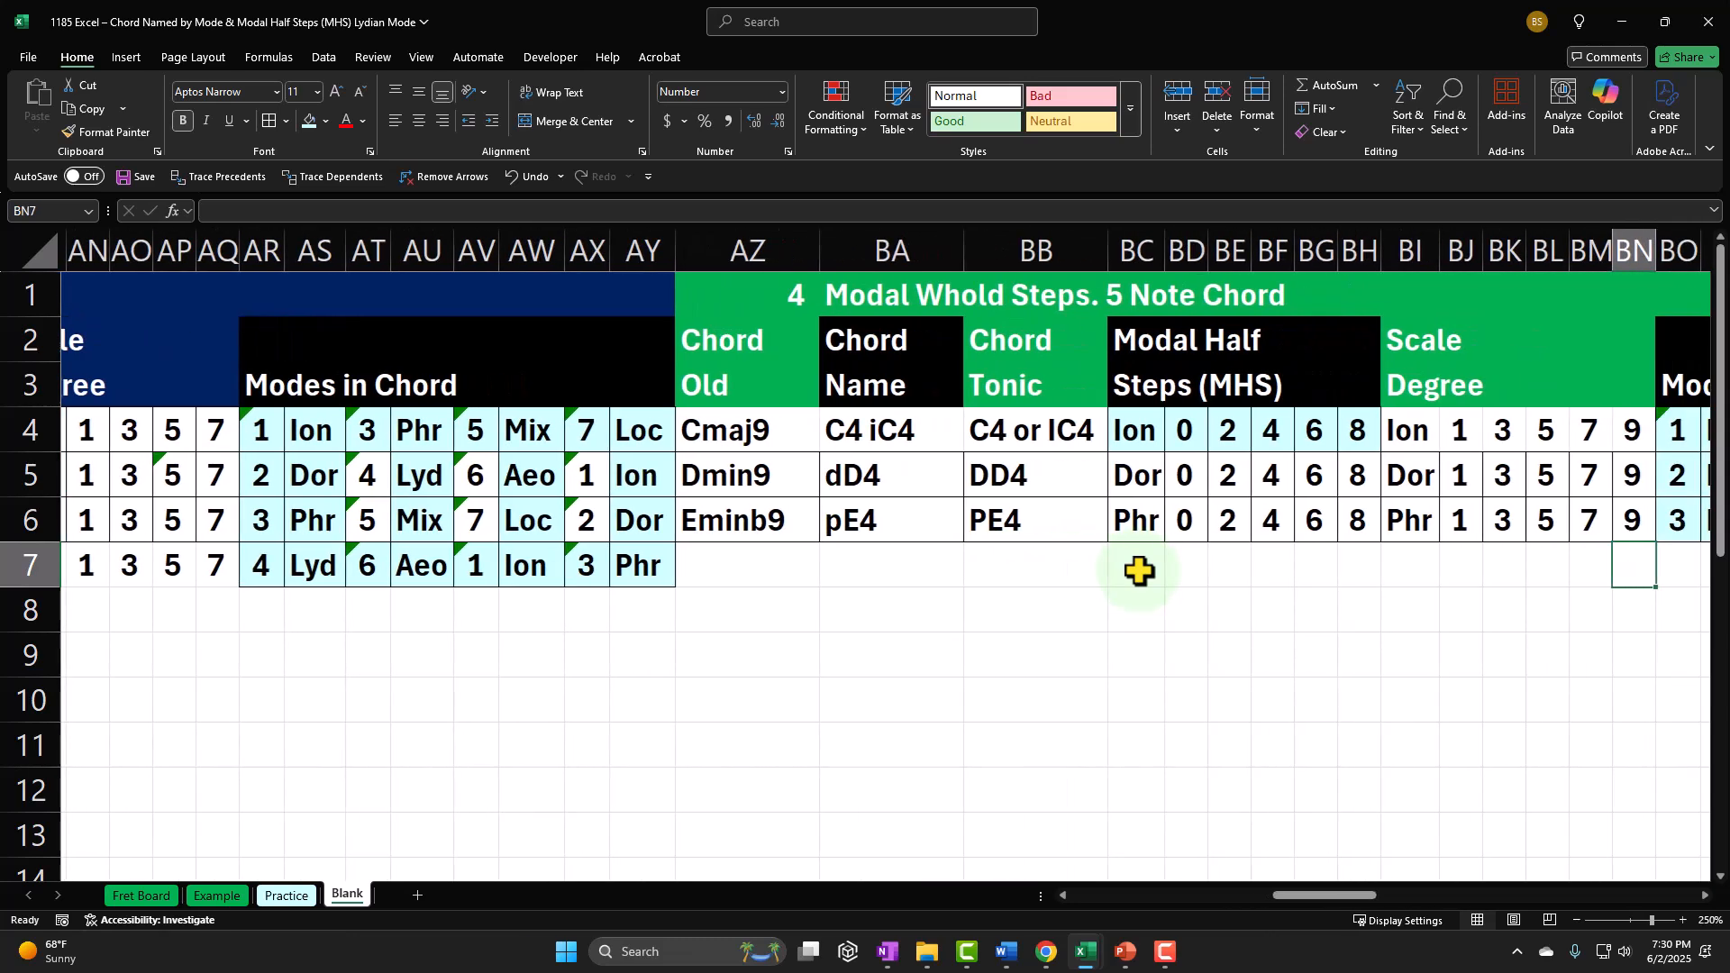
pyautogui.press('Right')
pyautogui.press('Right')
pyautogui.press('Right')
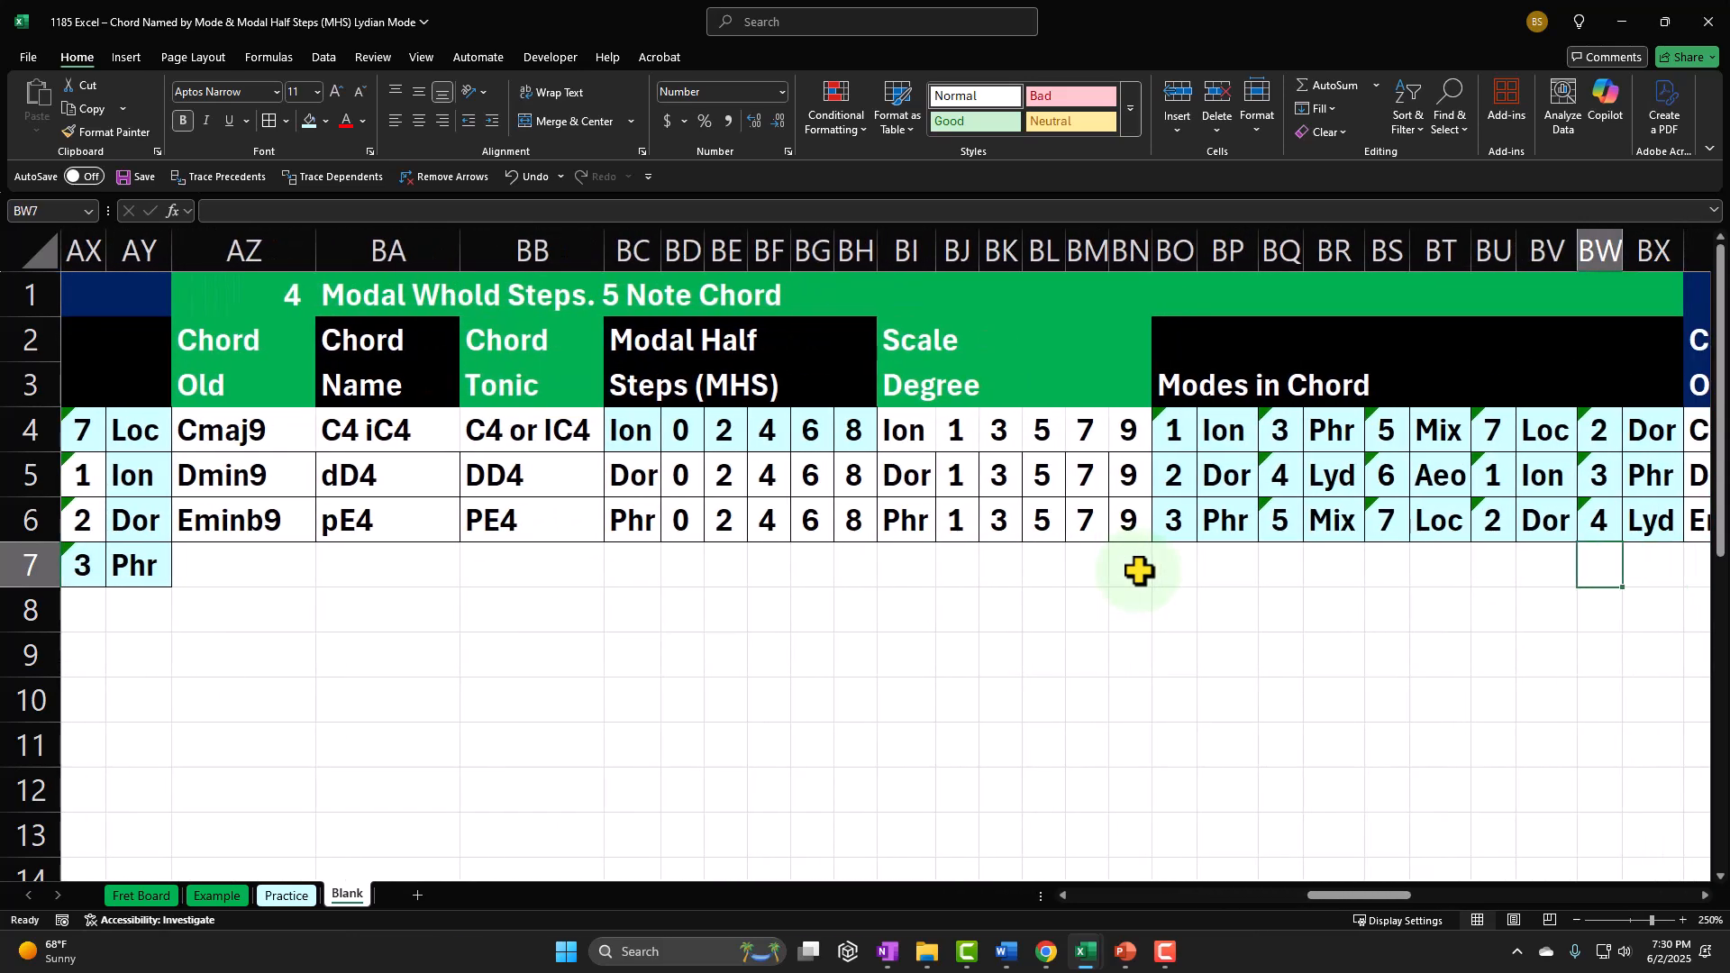
pyautogui.press('Left')
pyautogui.press('Left')
pyautogui.press('Left')
pyautogui.press('Left')
pyautogui.press('Left')
pyautogui.press('Left')
pyautogui.press('Left')
pyautogui.press('Left')
pyautogui.press('Left')
pyautogui.press('Left')
pyautogui.press('Left')
pyautogui.press('Left')
pyautogui.press('Left')
pyautogui.press('Left')
pyautogui.press('Left')
pyautogui.press('Left')
pyautogui.press('Left')
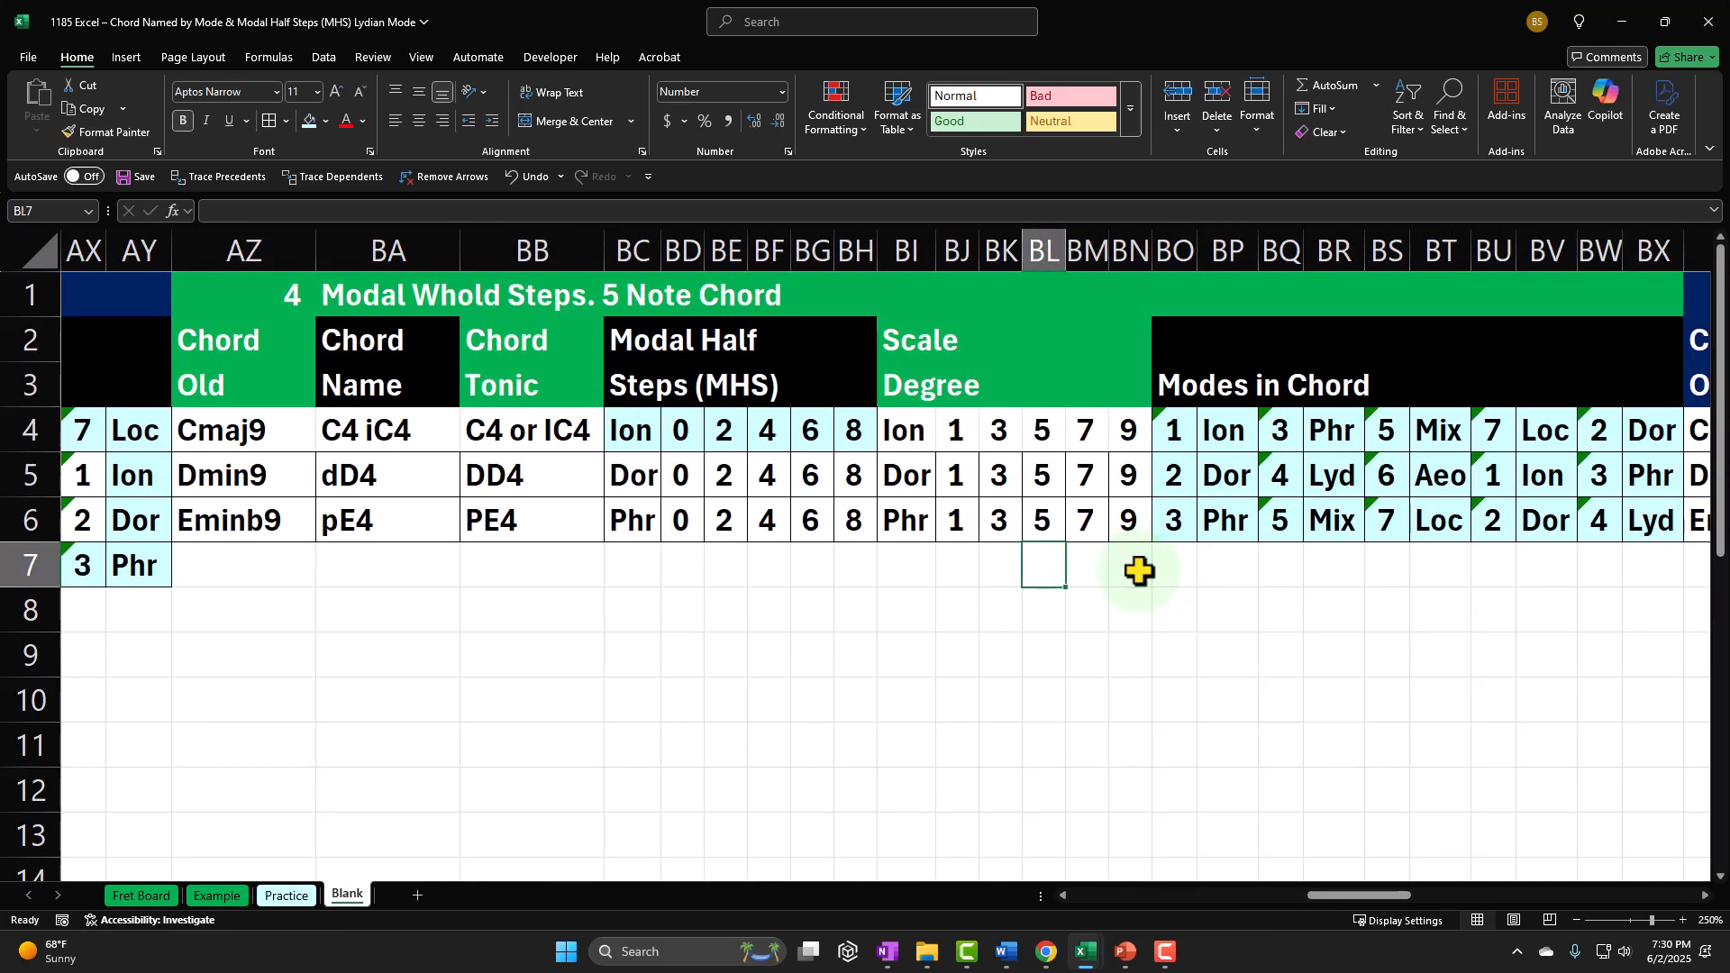
pyautogui.press('Left')
pyautogui.press('Left')
pyautogui.press('Left')
pyautogui.press('Left')
pyautogui.press('Left')
pyautogui.press('Left')
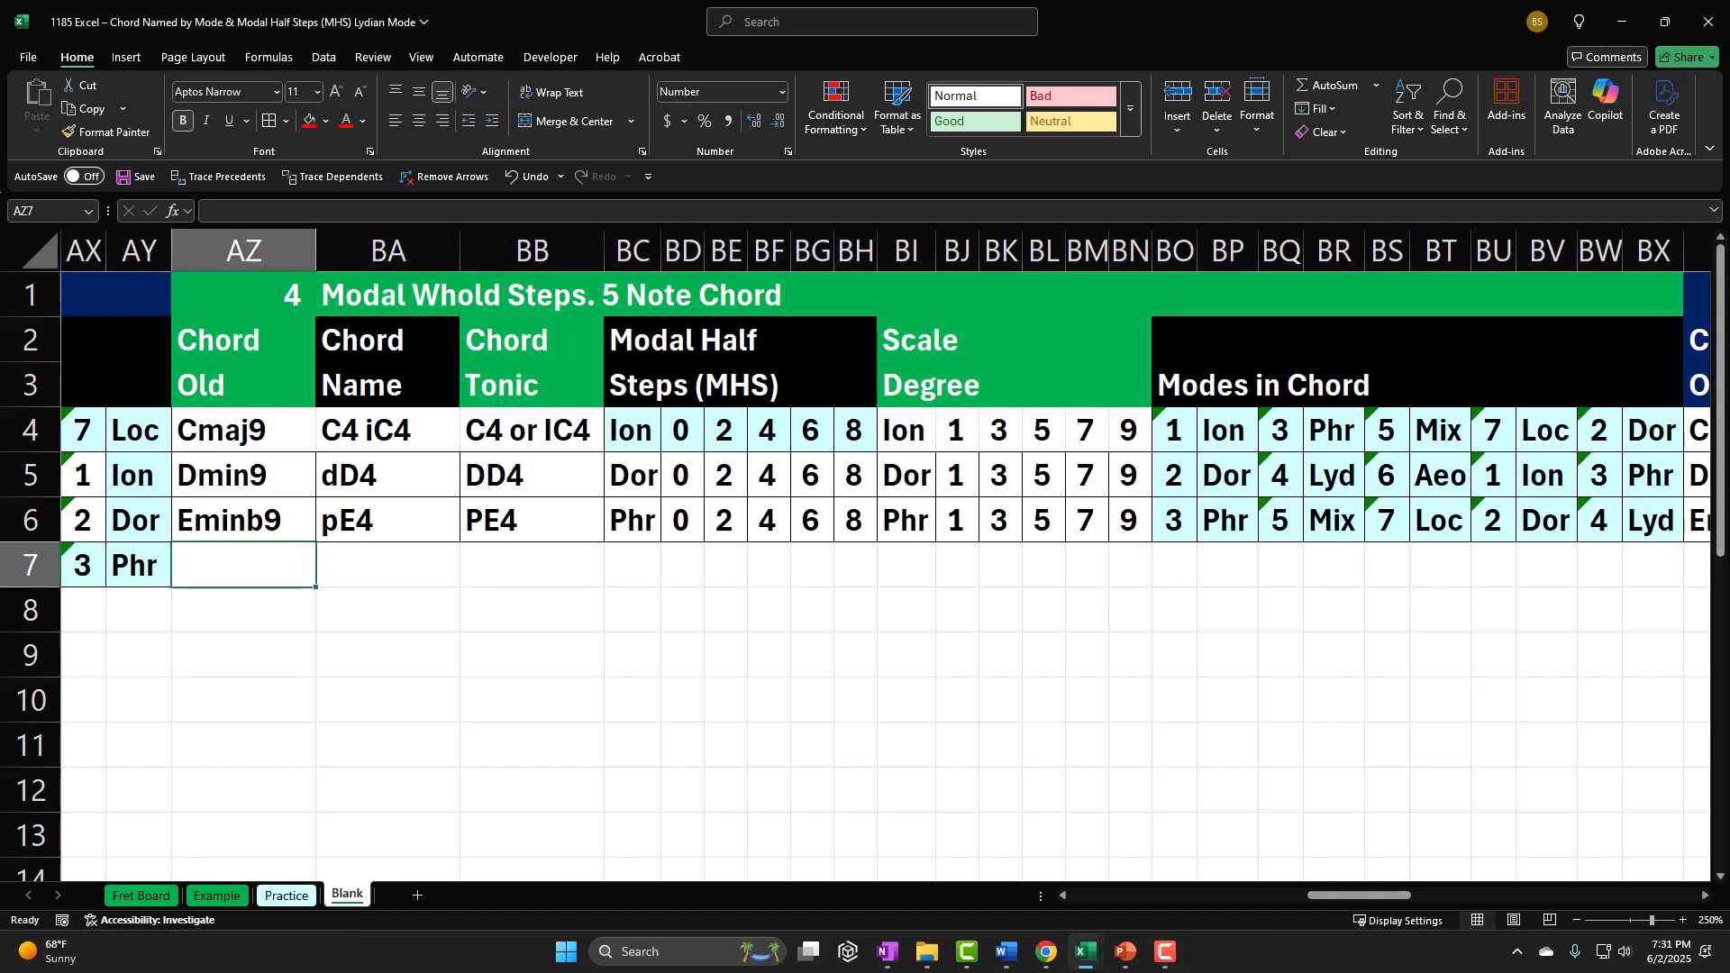
pyautogui.click(239, 706)
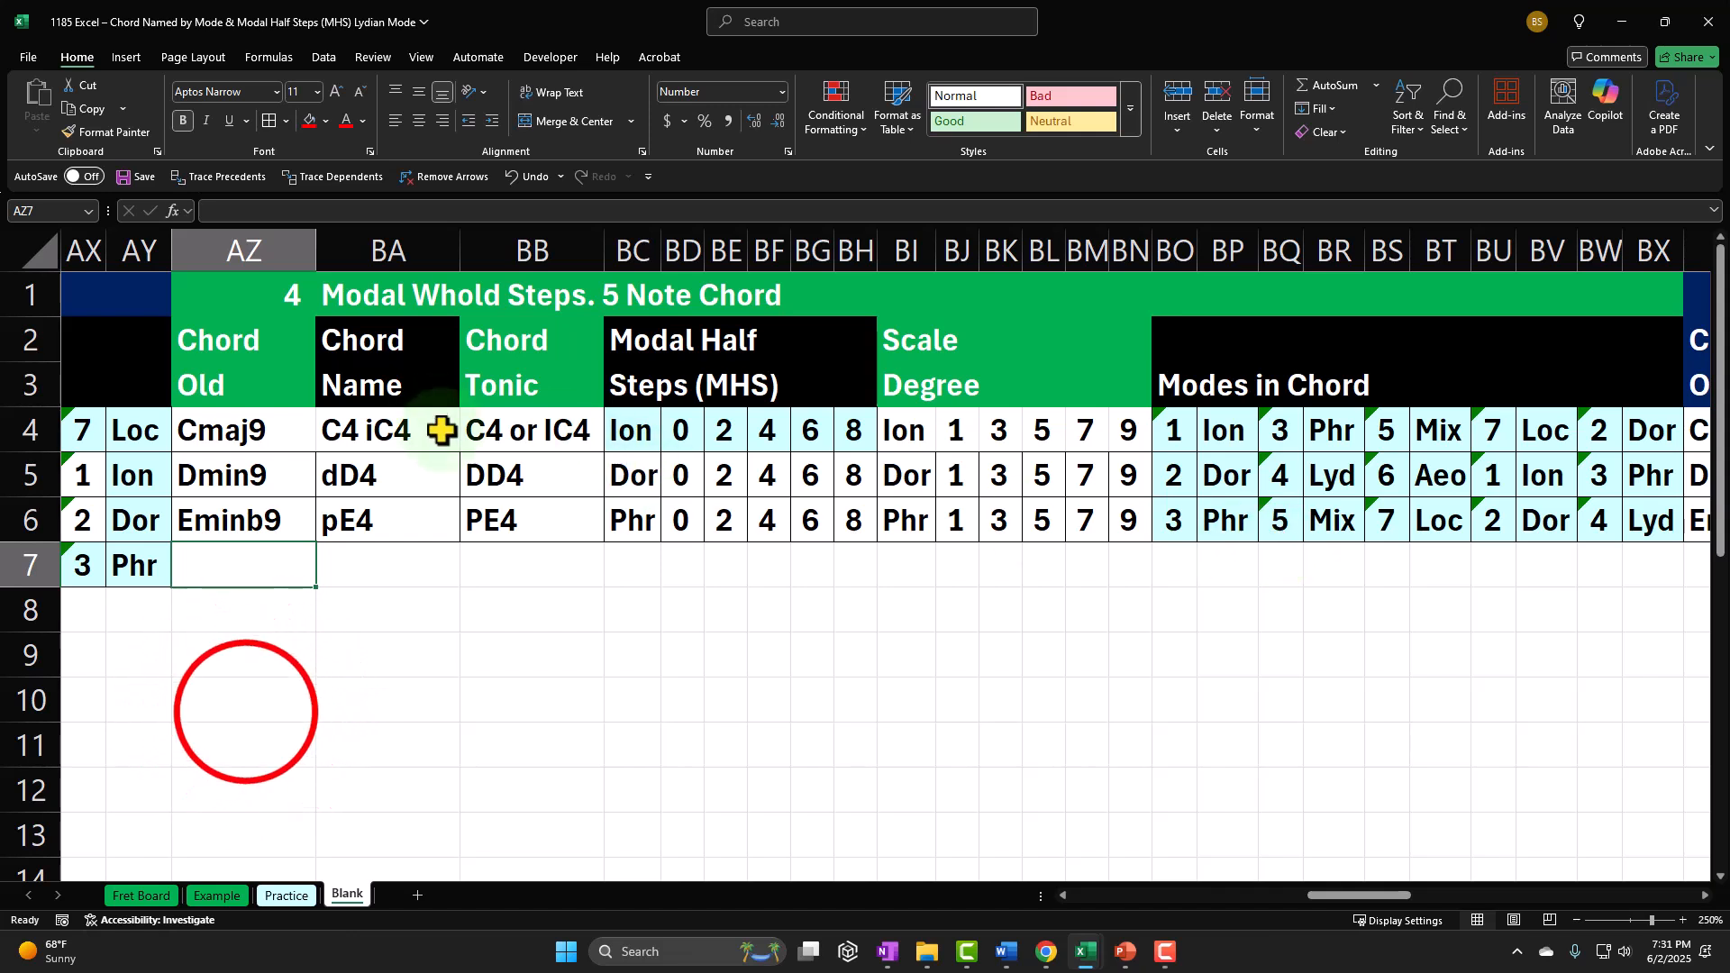
pyautogui.click(221, 560)
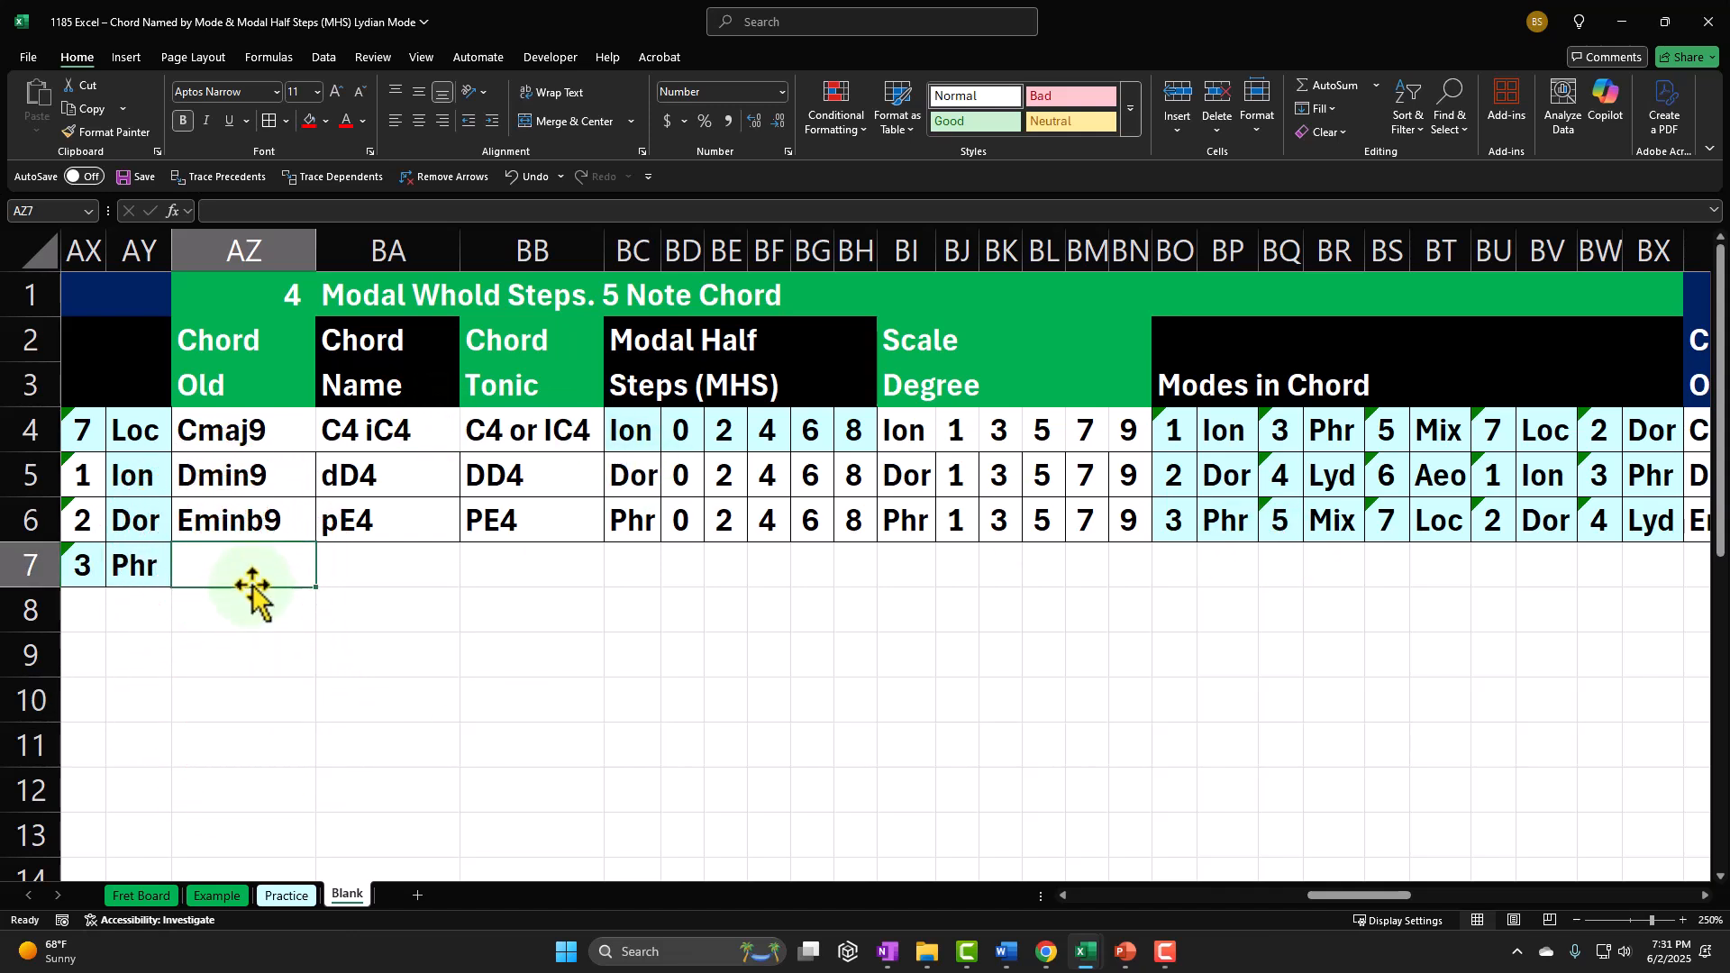
pyautogui.write('Fmaj9')
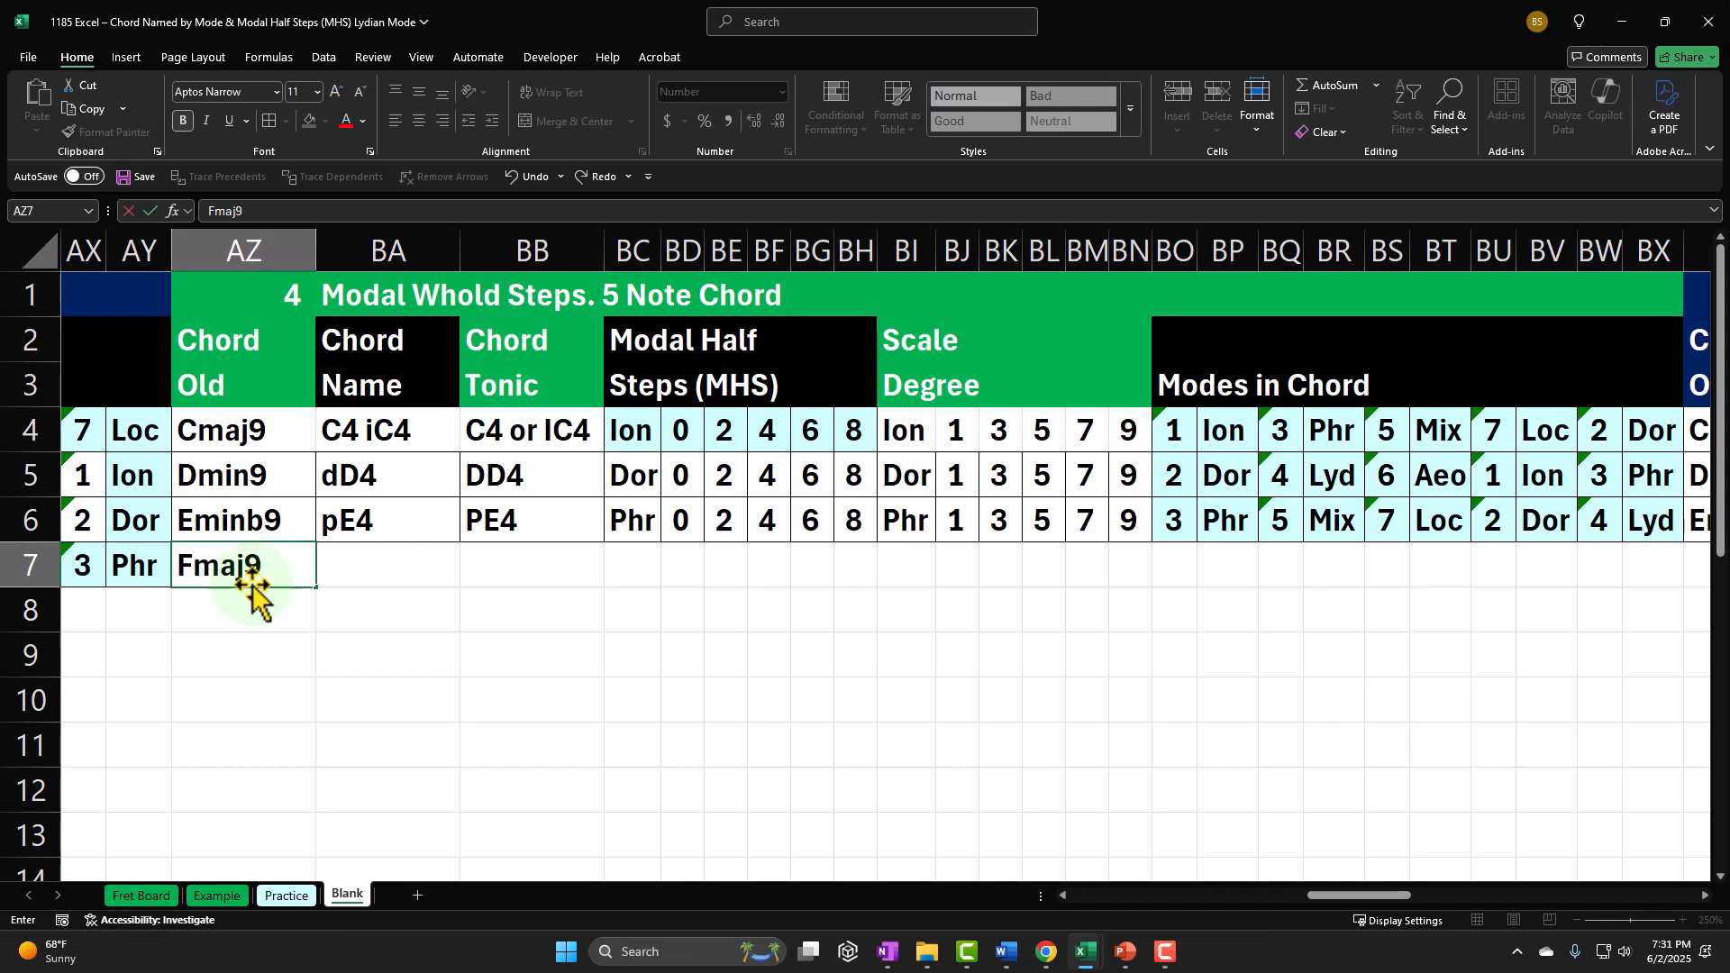
pyautogui.press('Return')
pyautogui.press('Up')
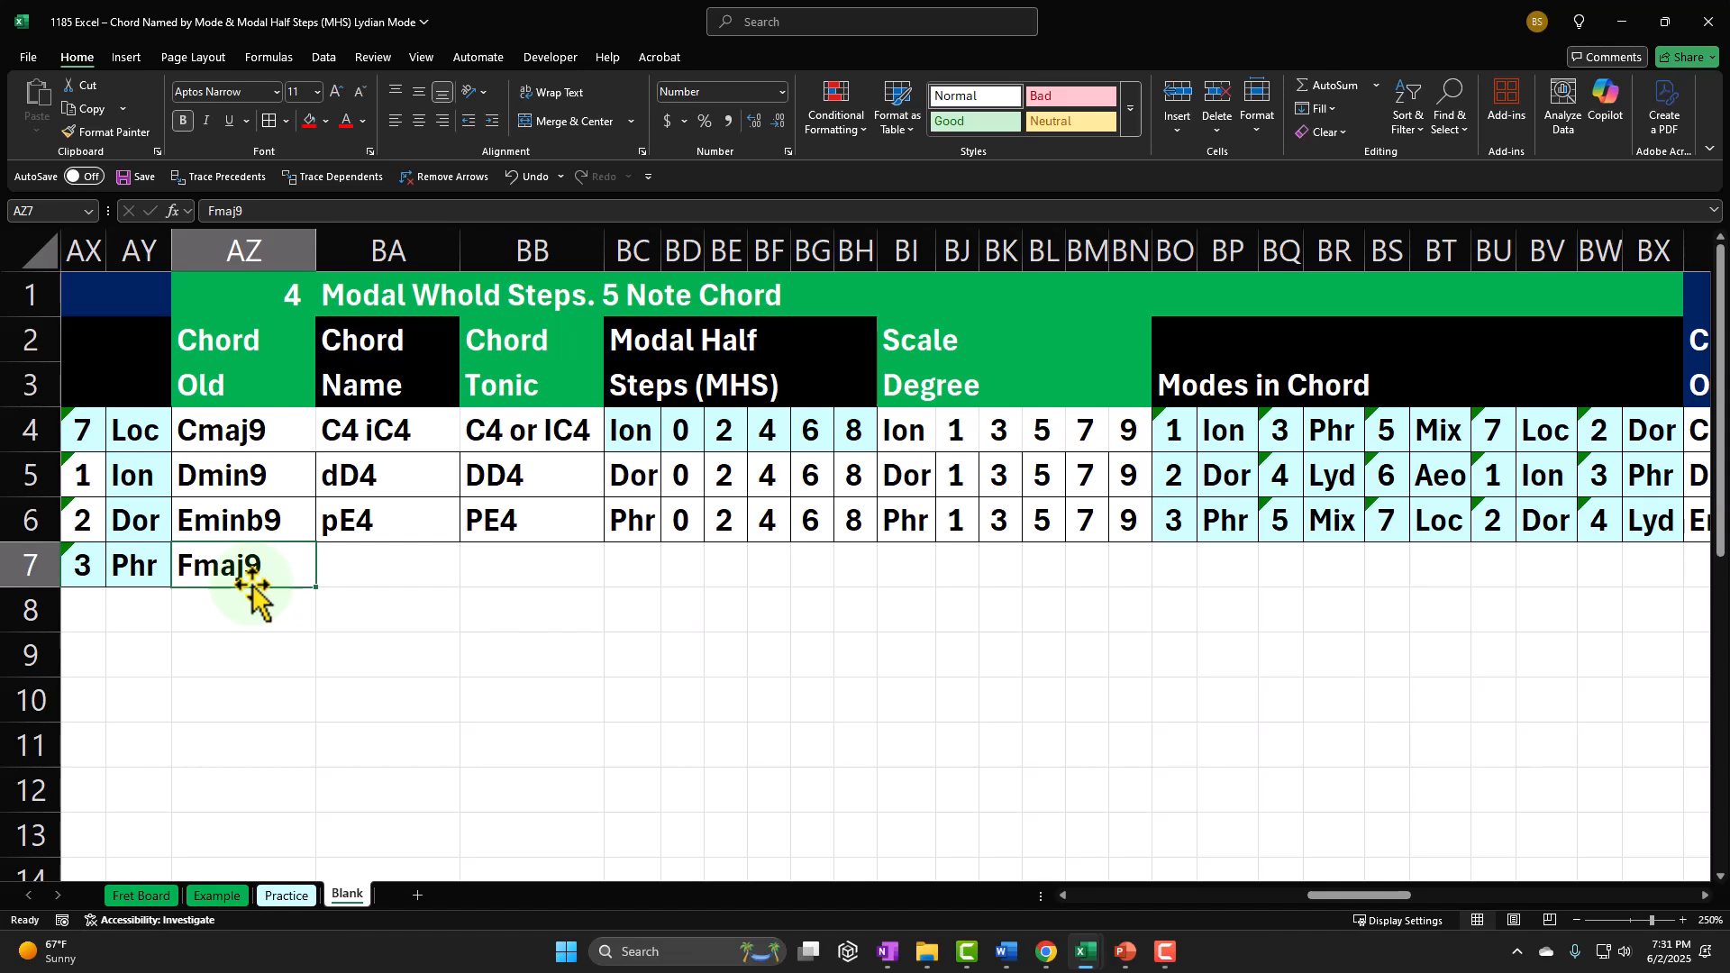
# Step: Trace the Lydian five-note chord in columns F:G by selecting F9 Lyd, A1 Aeo, C4 Ion, E8 Phr and G11 Mix together
pyautogui.press('Left')
pyautogui.press('Left')
pyautogui.press('Left')
pyautogui.press('Left')
pyautogui.press('Left')
pyautogui.press('Left')
pyautogui.press('Left')
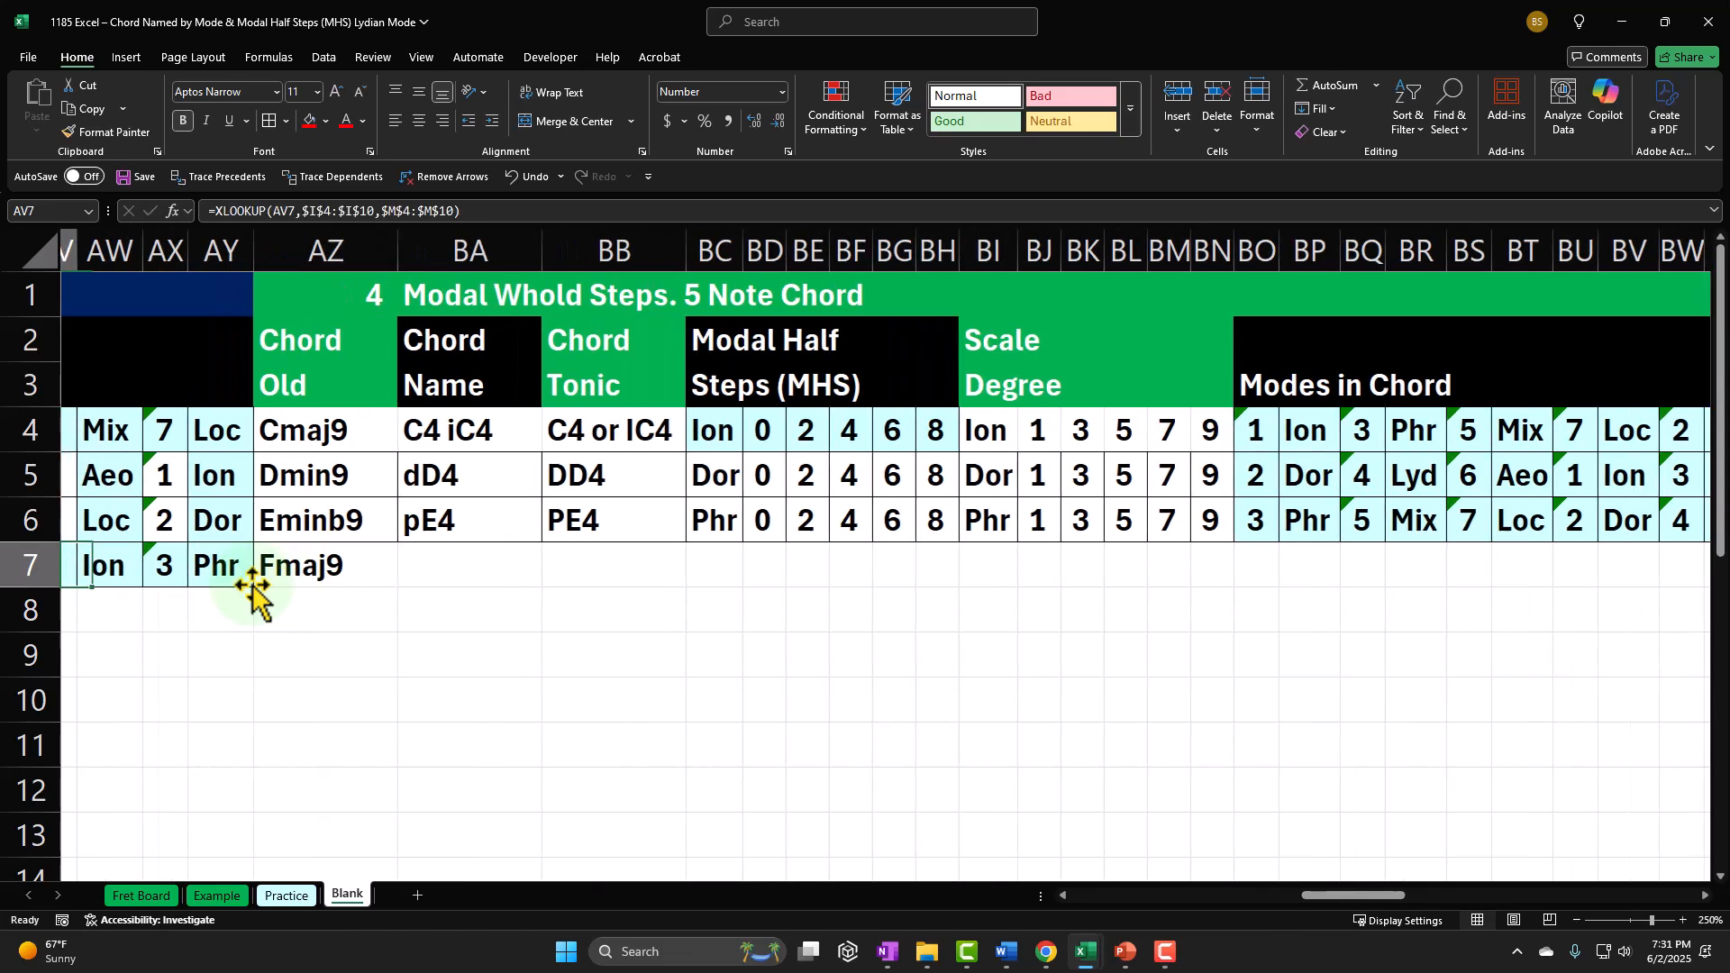
pyautogui.press('Left')
pyautogui.press('Left')
pyautogui.press('Left')
pyautogui.press('Left')
pyautogui.press('Left')
pyautogui.press('Left')
pyautogui.press('Left')
pyautogui.press('Left')
pyautogui.press('Left')
pyautogui.press('Left')
pyautogui.press('Left')
pyautogui.press('Left')
pyautogui.press('Left')
pyautogui.press('Left')
pyautogui.press('Left')
pyautogui.press('Left')
pyautogui.press('Left')
pyautogui.press('Left')
pyautogui.press('Left')
pyautogui.press('Left')
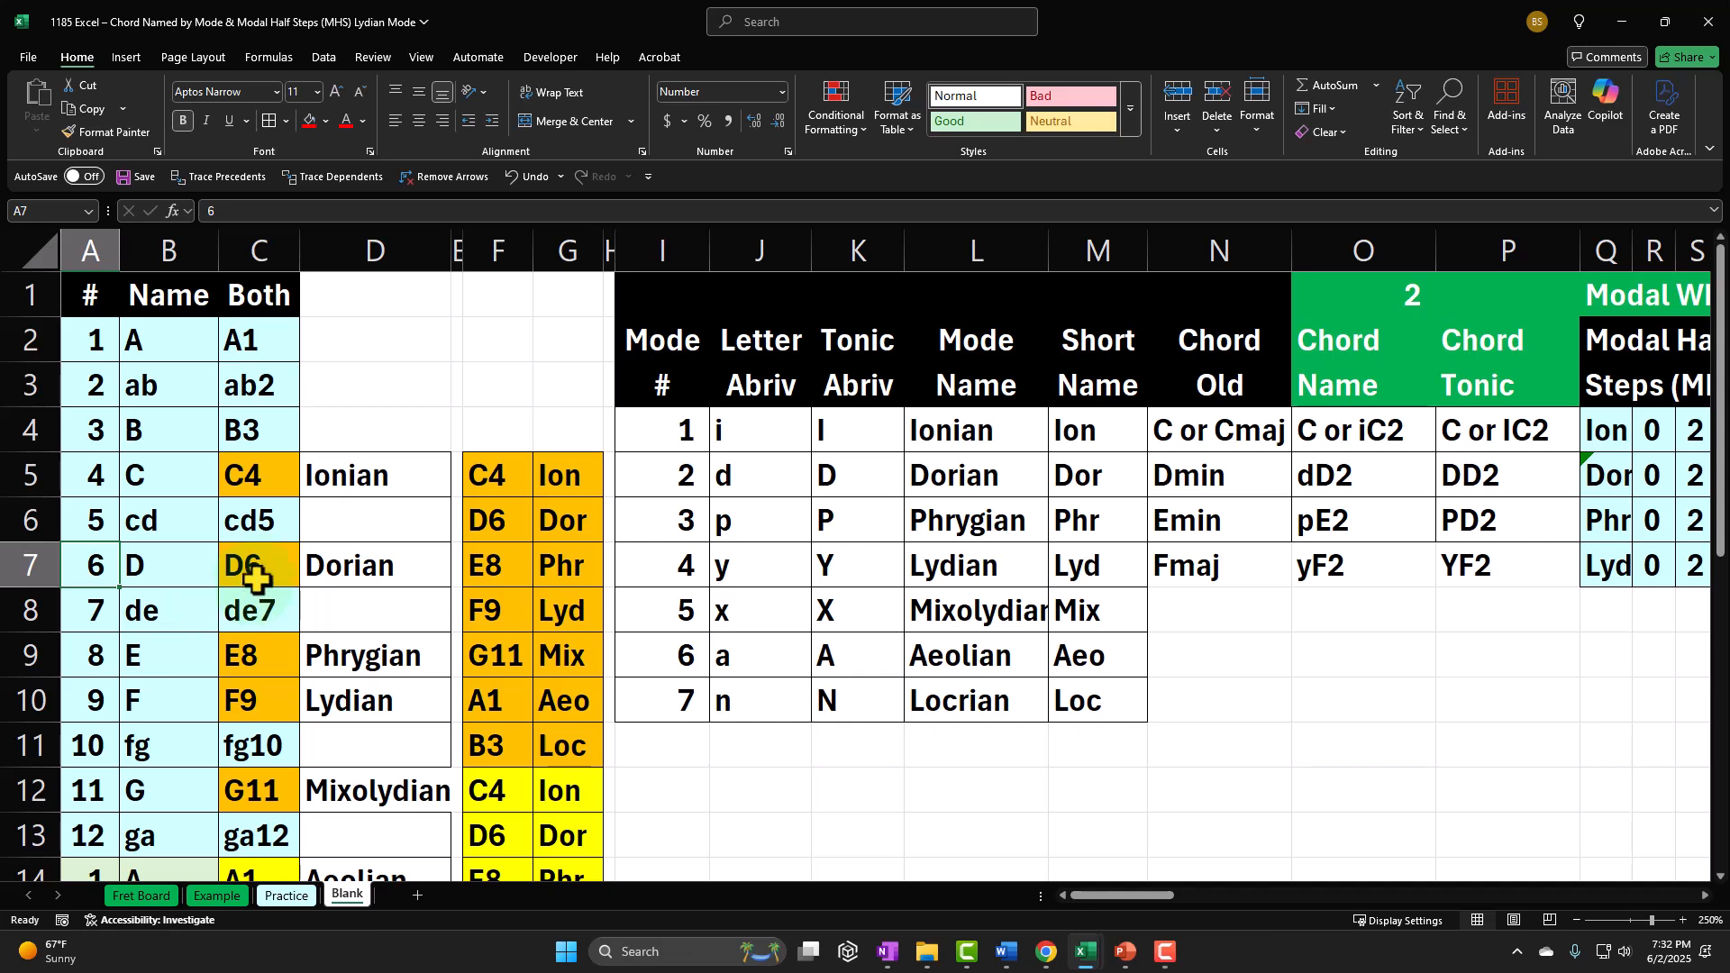
pyautogui.scroll(-1, 668, 715)
pyautogui.moveTo(513, 471); pyautogui.dragTo(545, 470)
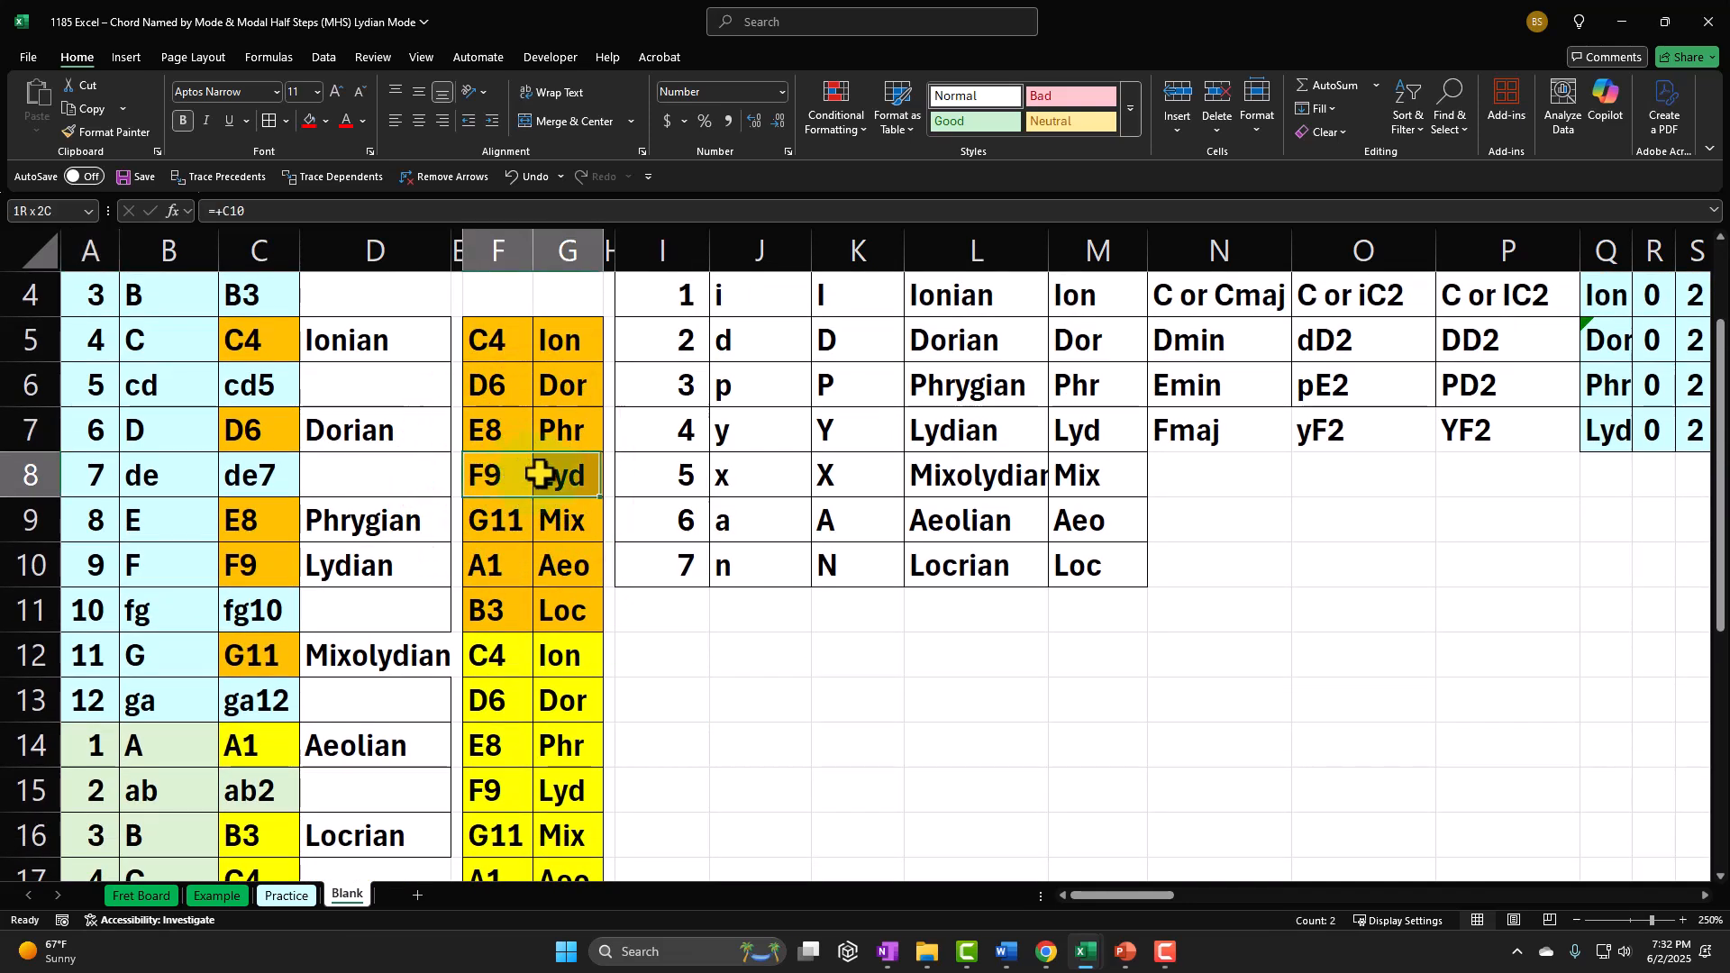
pyautogui.moveTo(509, 573); pyautogui.dragTo(560, 566)
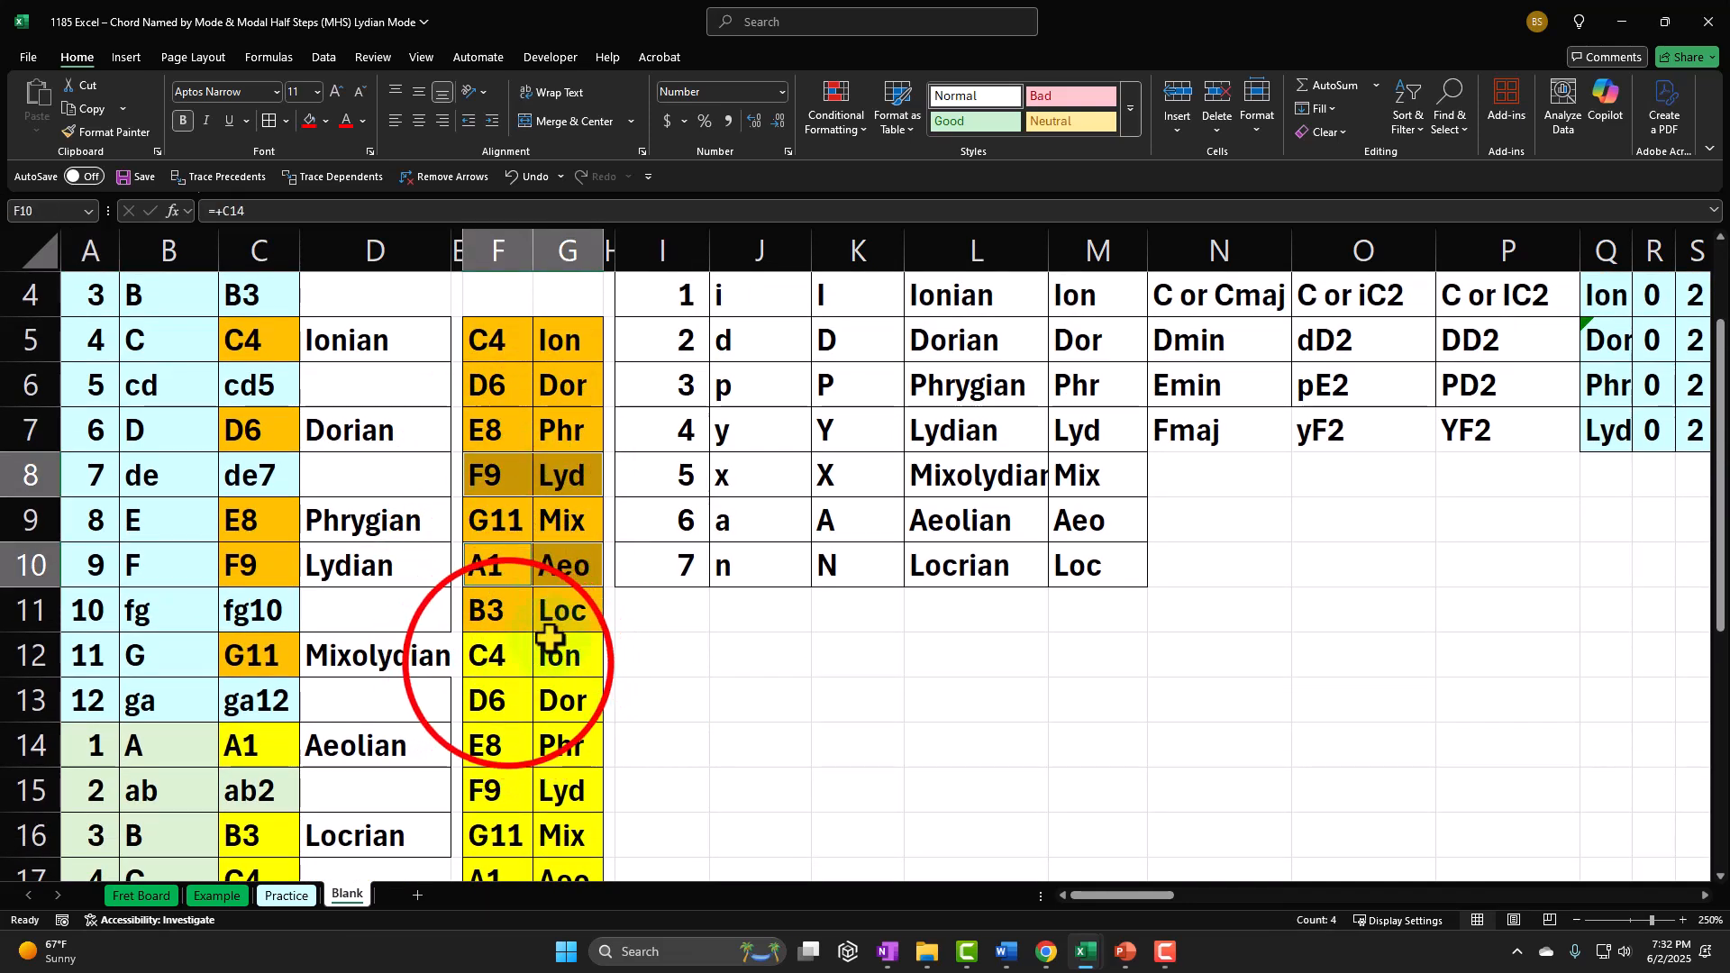
pyautogui.keyDown('ctrl'); pyautogui.click(502, 657); pyautogui.keyUp('ctrl')
pyautogui.moveTo(512, 662); pyautogui.dragTo(544, 662)
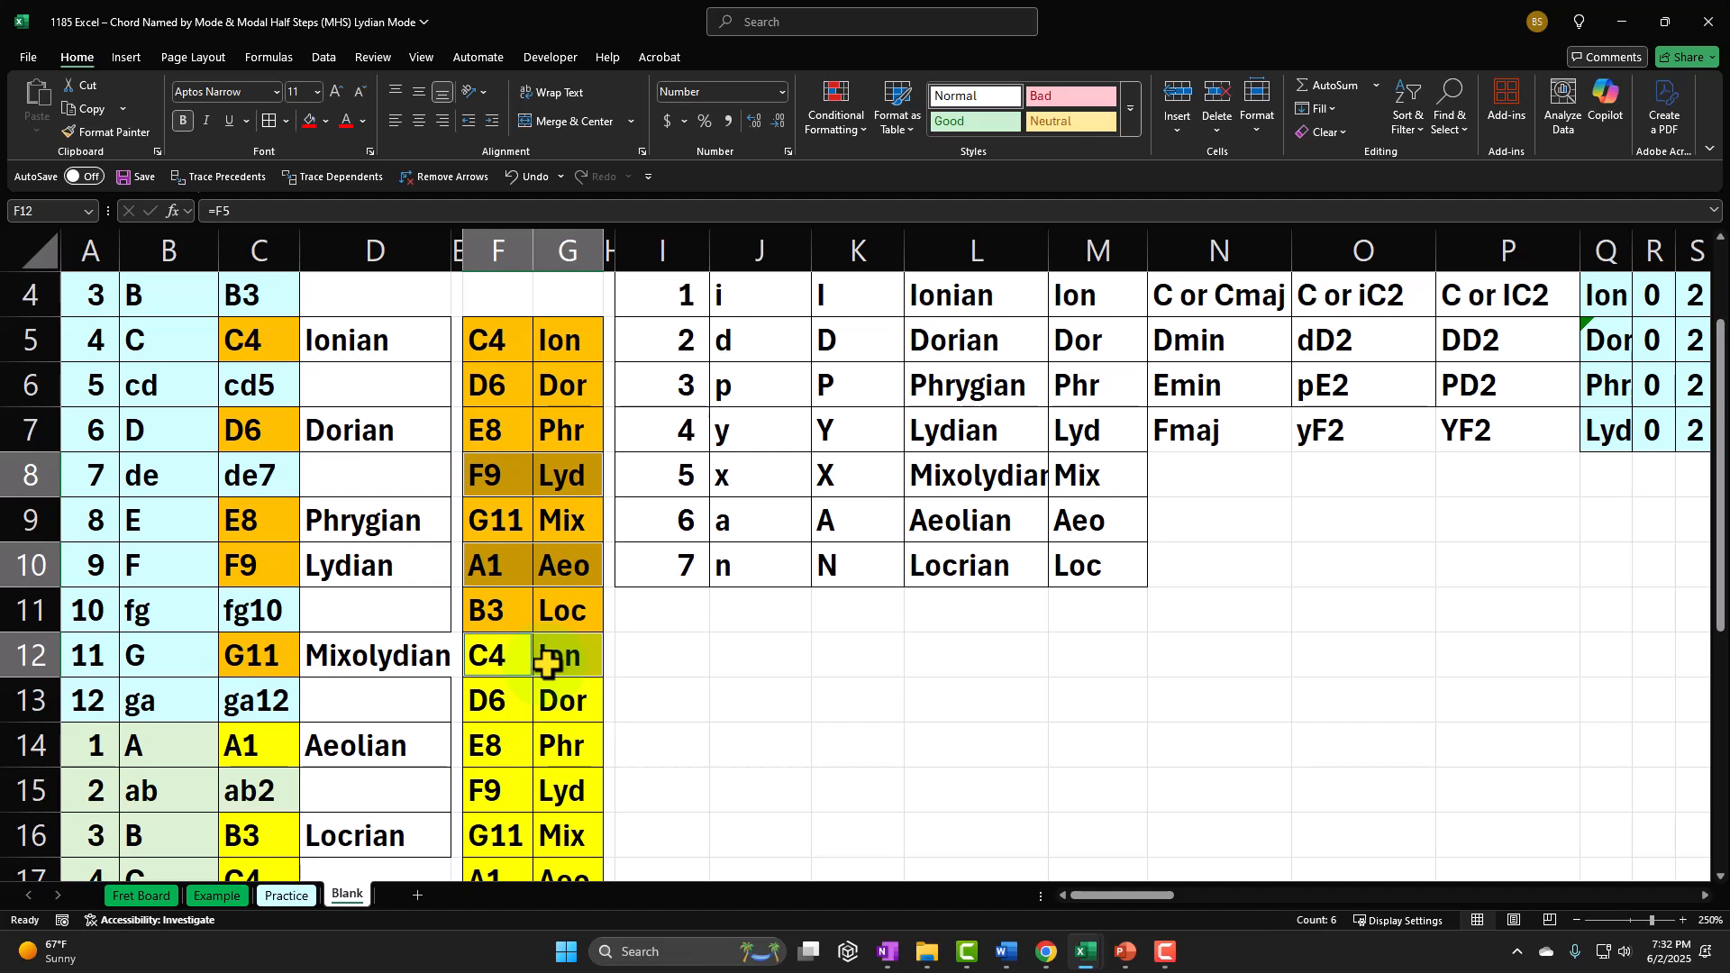
pyautogui.moveTo(502, 747); pyautogui.dragTo(552, 750)
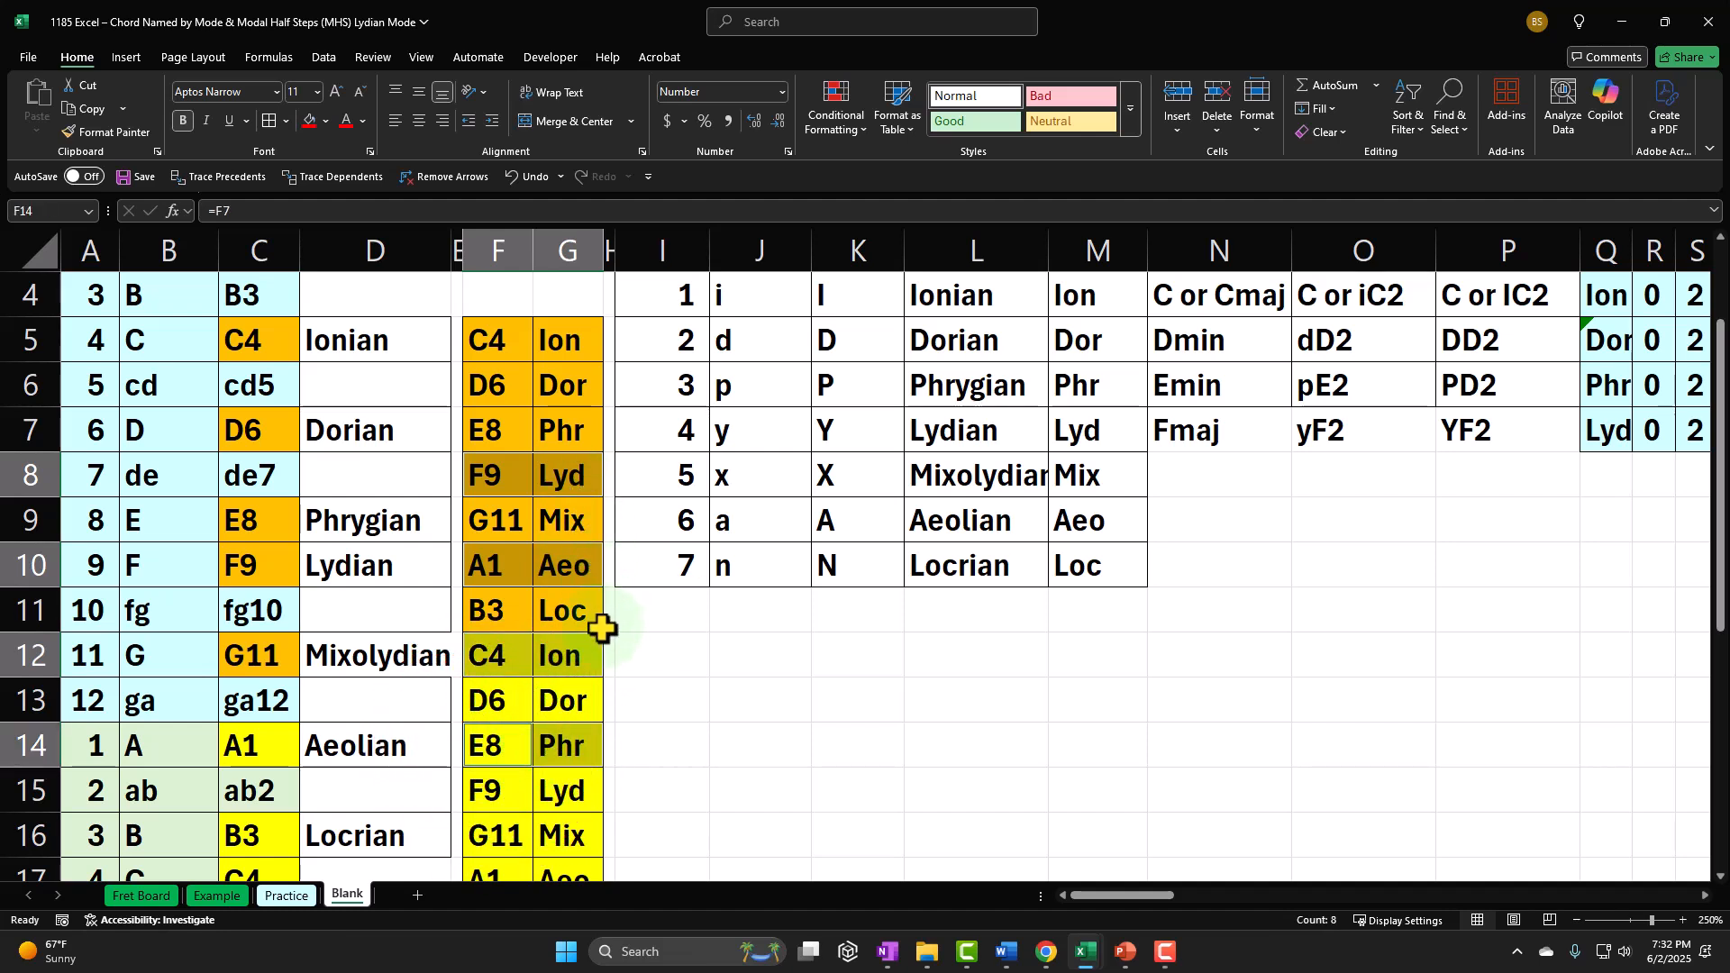
pyautogui.moveTo(513, 826); pyautogui.dragTo(564, 830)
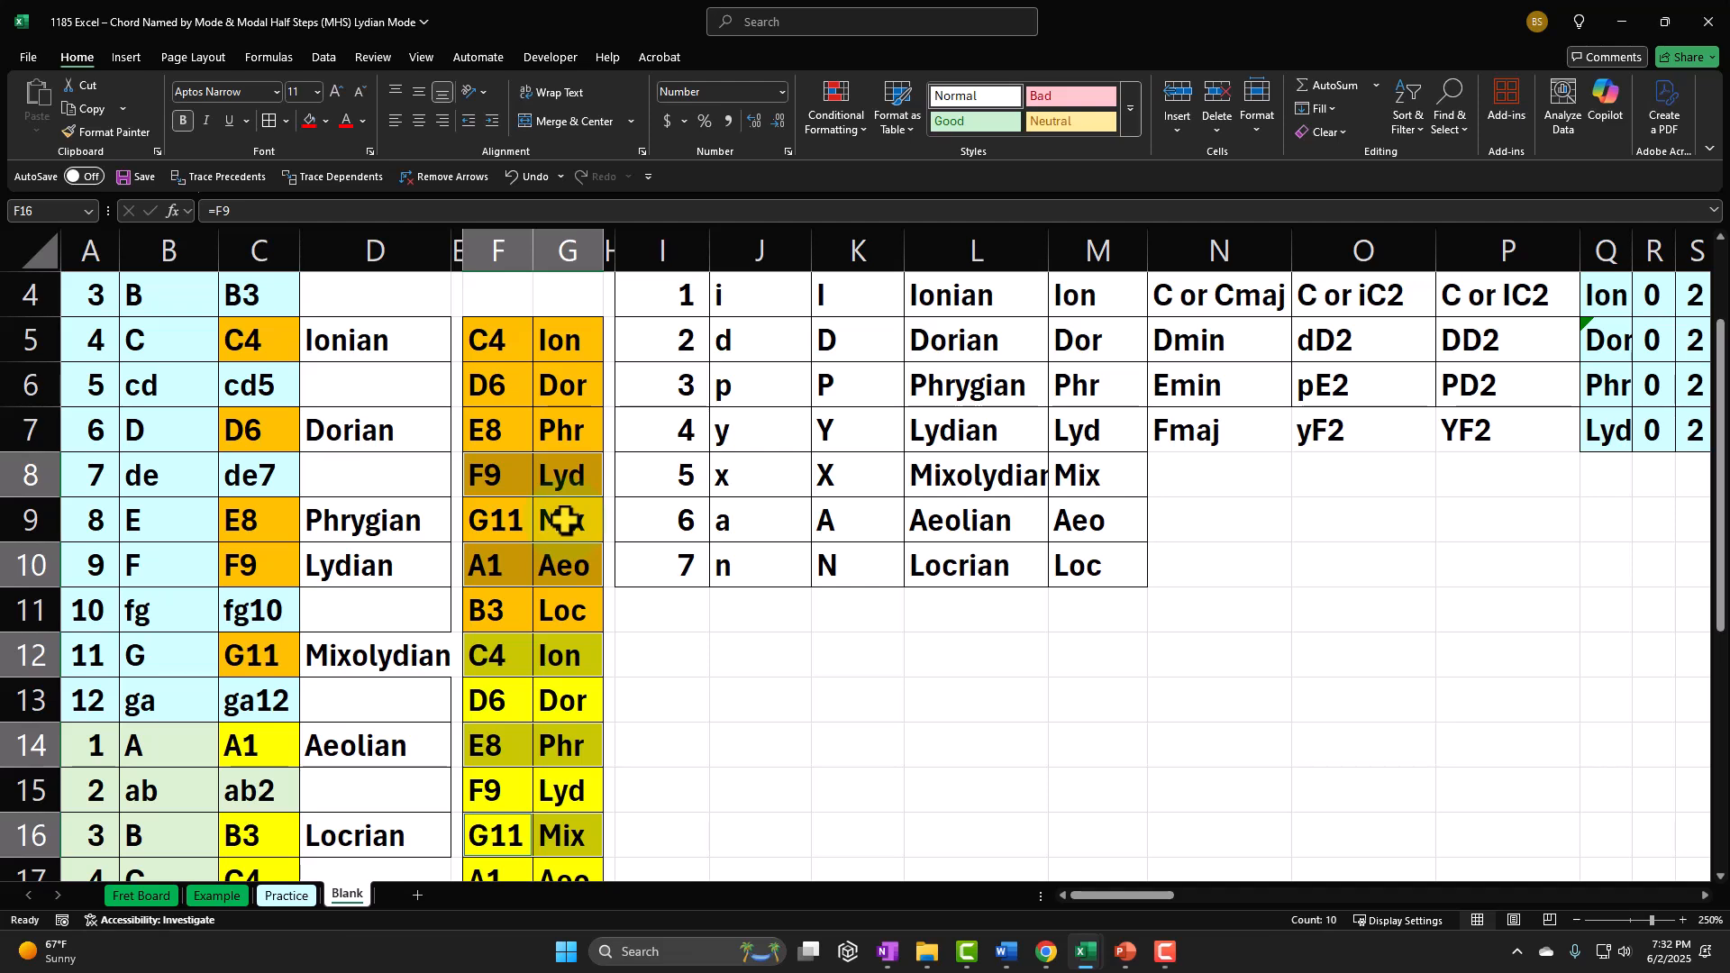
# Step: Enter yF4 as the Lydian chord name in BA7 of the five-note chord section
pyautogui.scroll(1, 1000, 514)
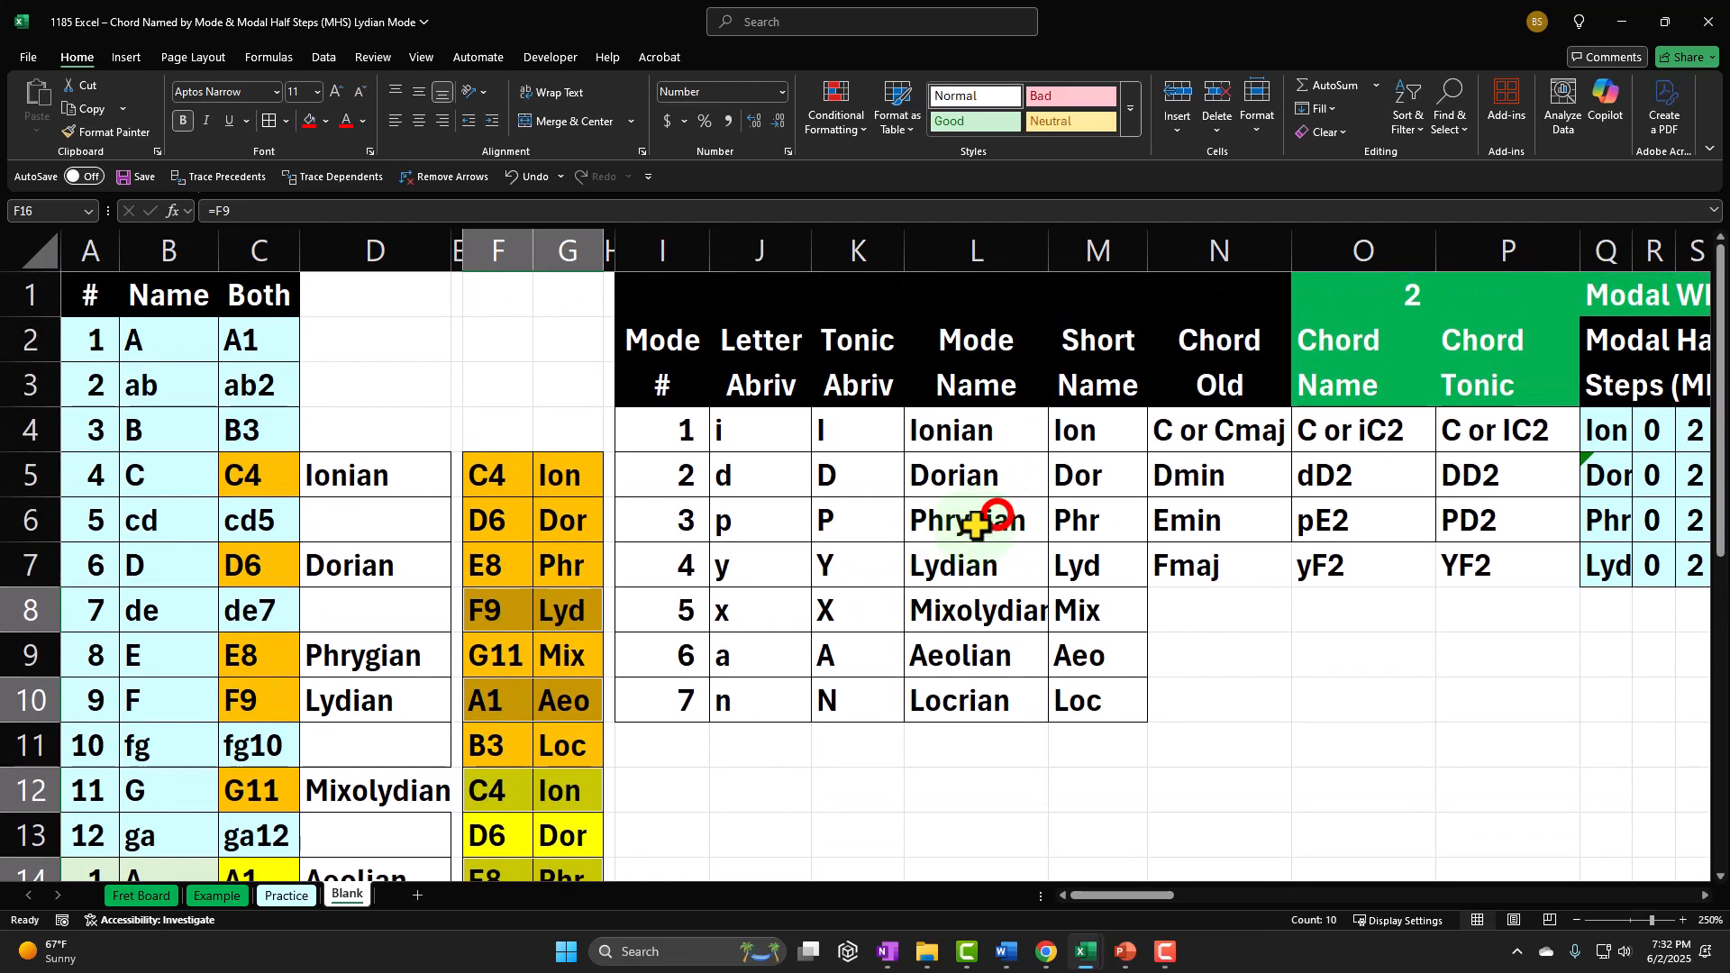
pyautogui.click(996, 512)
pyautogui.press('Right')
pyautogui.press('Right')
pyautogui.press('Right')
pyautogui.press('Right')
pyautogui.press('Right')
pyautogui.press('Right')
pyautogui.press('Right')
pyautogui.press('Right')
pyautogui.press('Right')
pyautogui.press('Right')
pyautogui.press('Right')
pyautogui.press('Right')
pyautogui.press('Right')
pyautogui.press('Right')
pyautogui.press('Right')
pyautogui.press('Right')
pyautogui.press('Right')
pyautogui.press('Right')
pyautogui.press('Right')
pyautogui.press('Right')
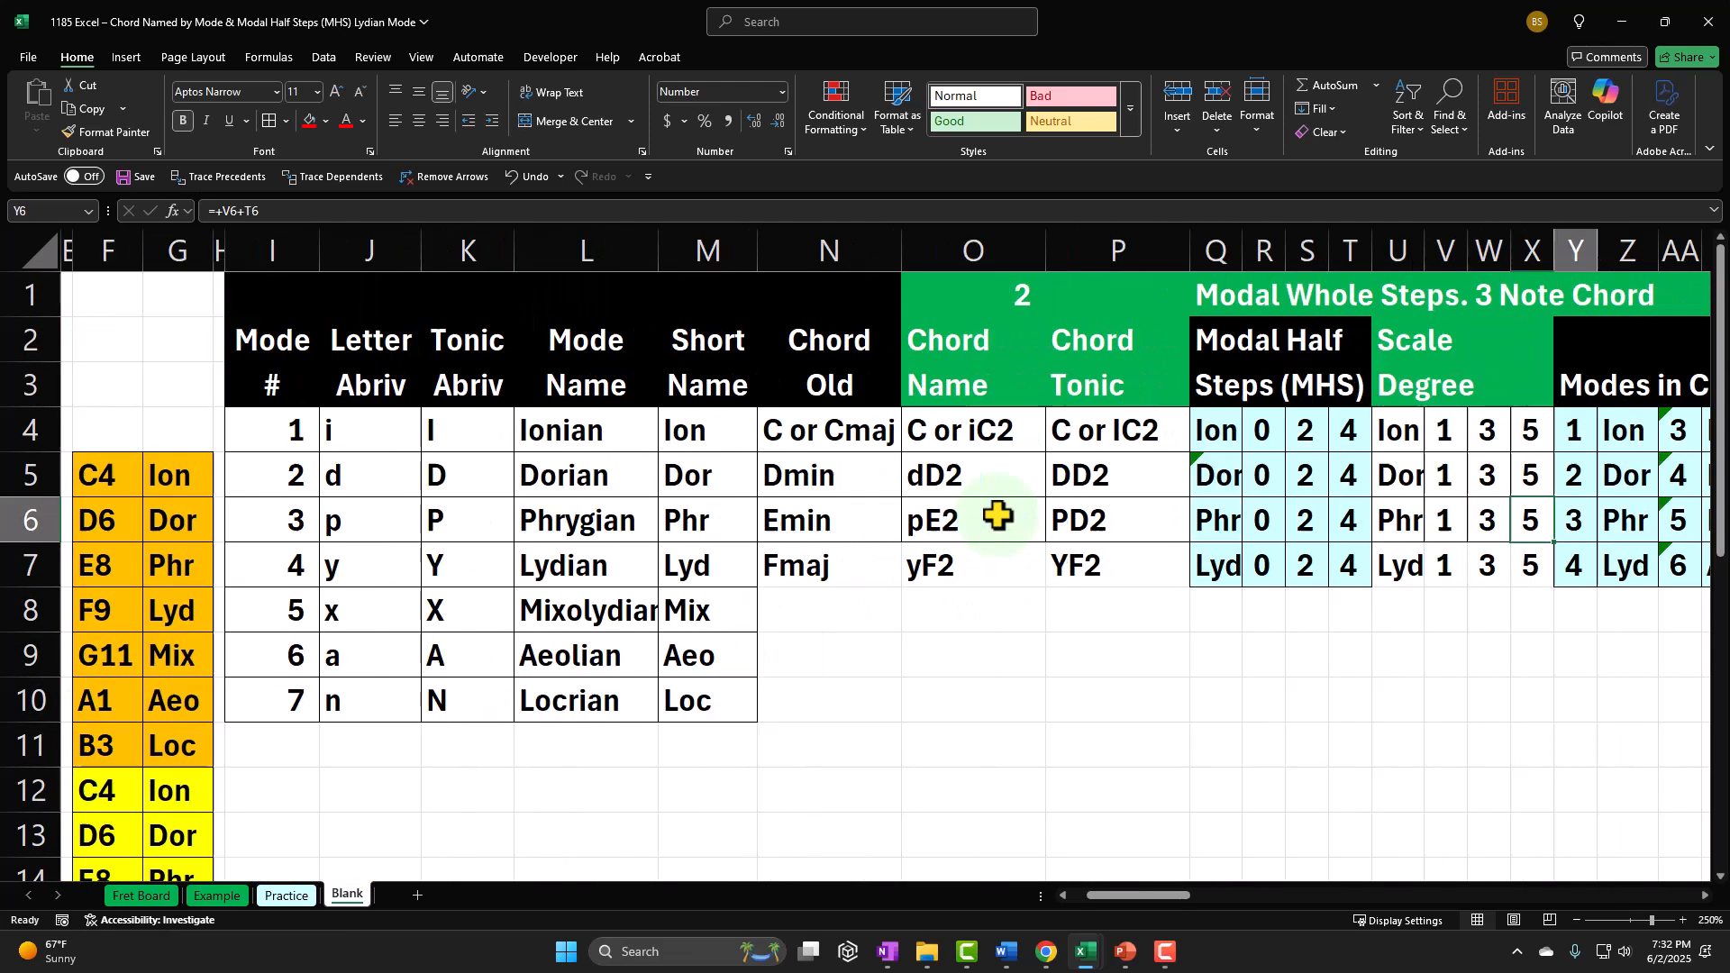
pyautogui.press('Right')
pyautogui.press('Right')
pyautogui.press('Right')
pyautogui.press('Right')
pyautogui.press('Right')
pyautogui.press('Right')
pyautogui.press('Right')
pyautogui.press('Right')
pyautogui.press('Right')
pyautogui.press('Right')
pyautogui.press('Right')
pyautogui.press('Right')
pyautogui.press('Right')
pyautogui.press('Right')
pyautogui.press('Right')
pyautogui.press('Right')
pyautogui.press('Right')
pyautogui.press('Right')
pyautogui.press('Right')
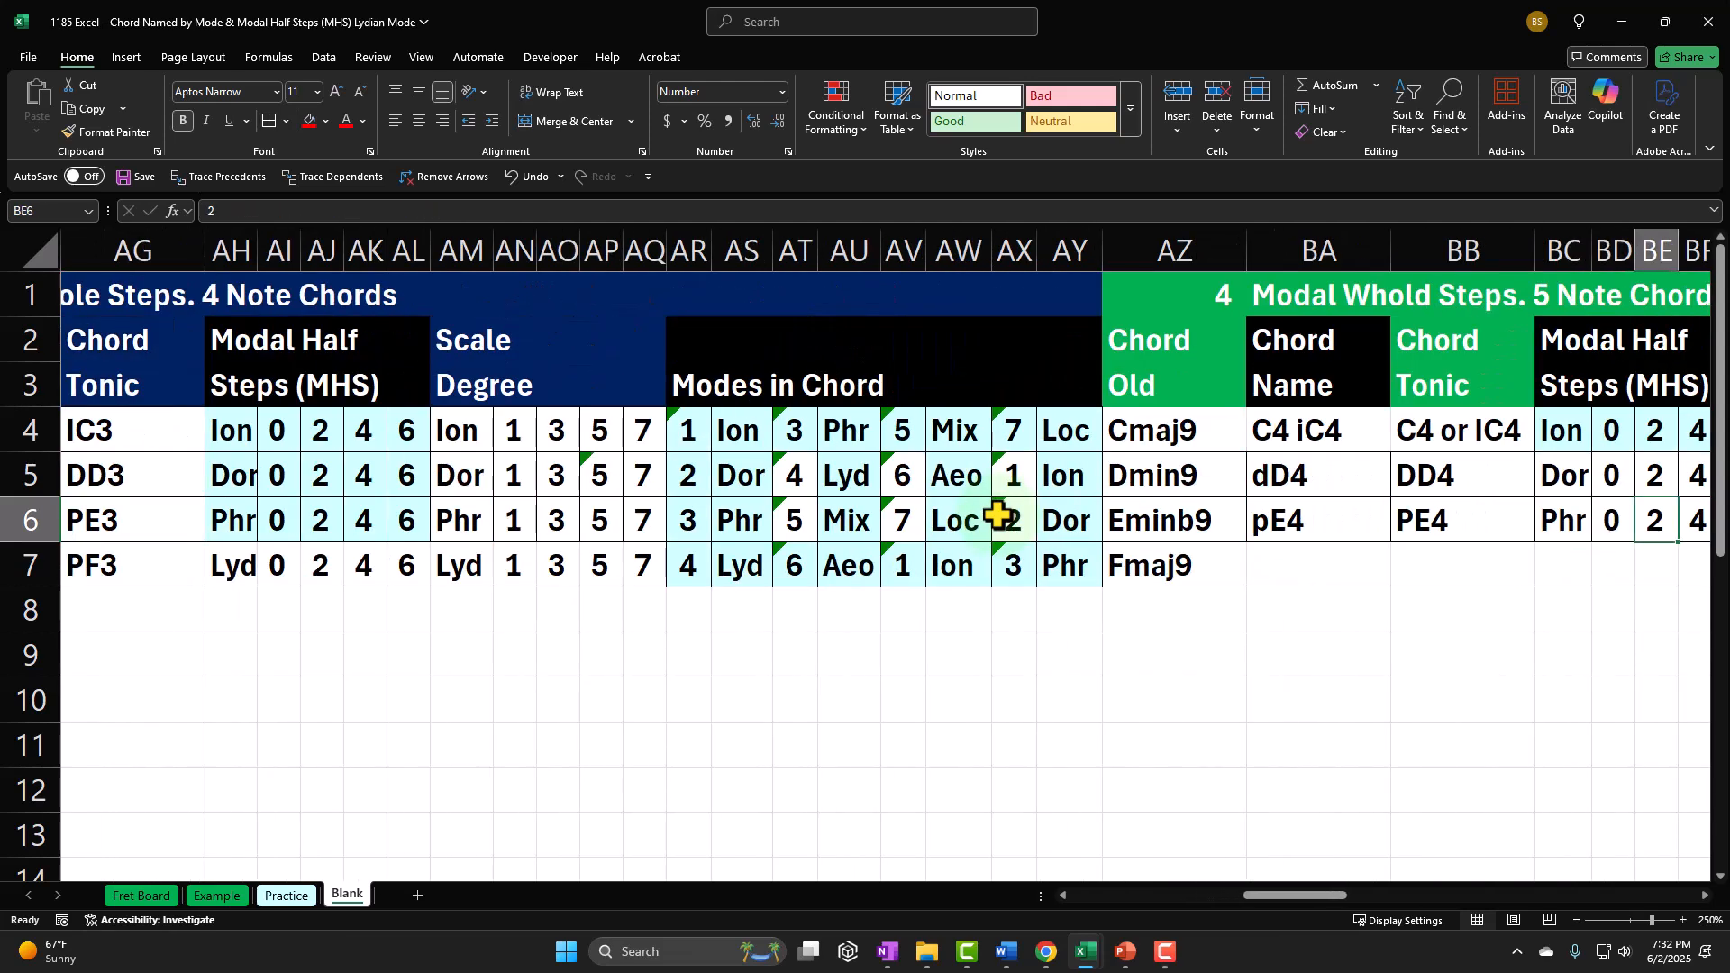
pyautogui.press('Right')
pyautogui.press('Left')
pyautogui.press('Left')
pyautogui.press('Left')
pyautogui.press('Left')
pyautogui.press('Left')
pyautogui.press('Left')
pyautogui.press('Left')
pyautogui.press('Left')
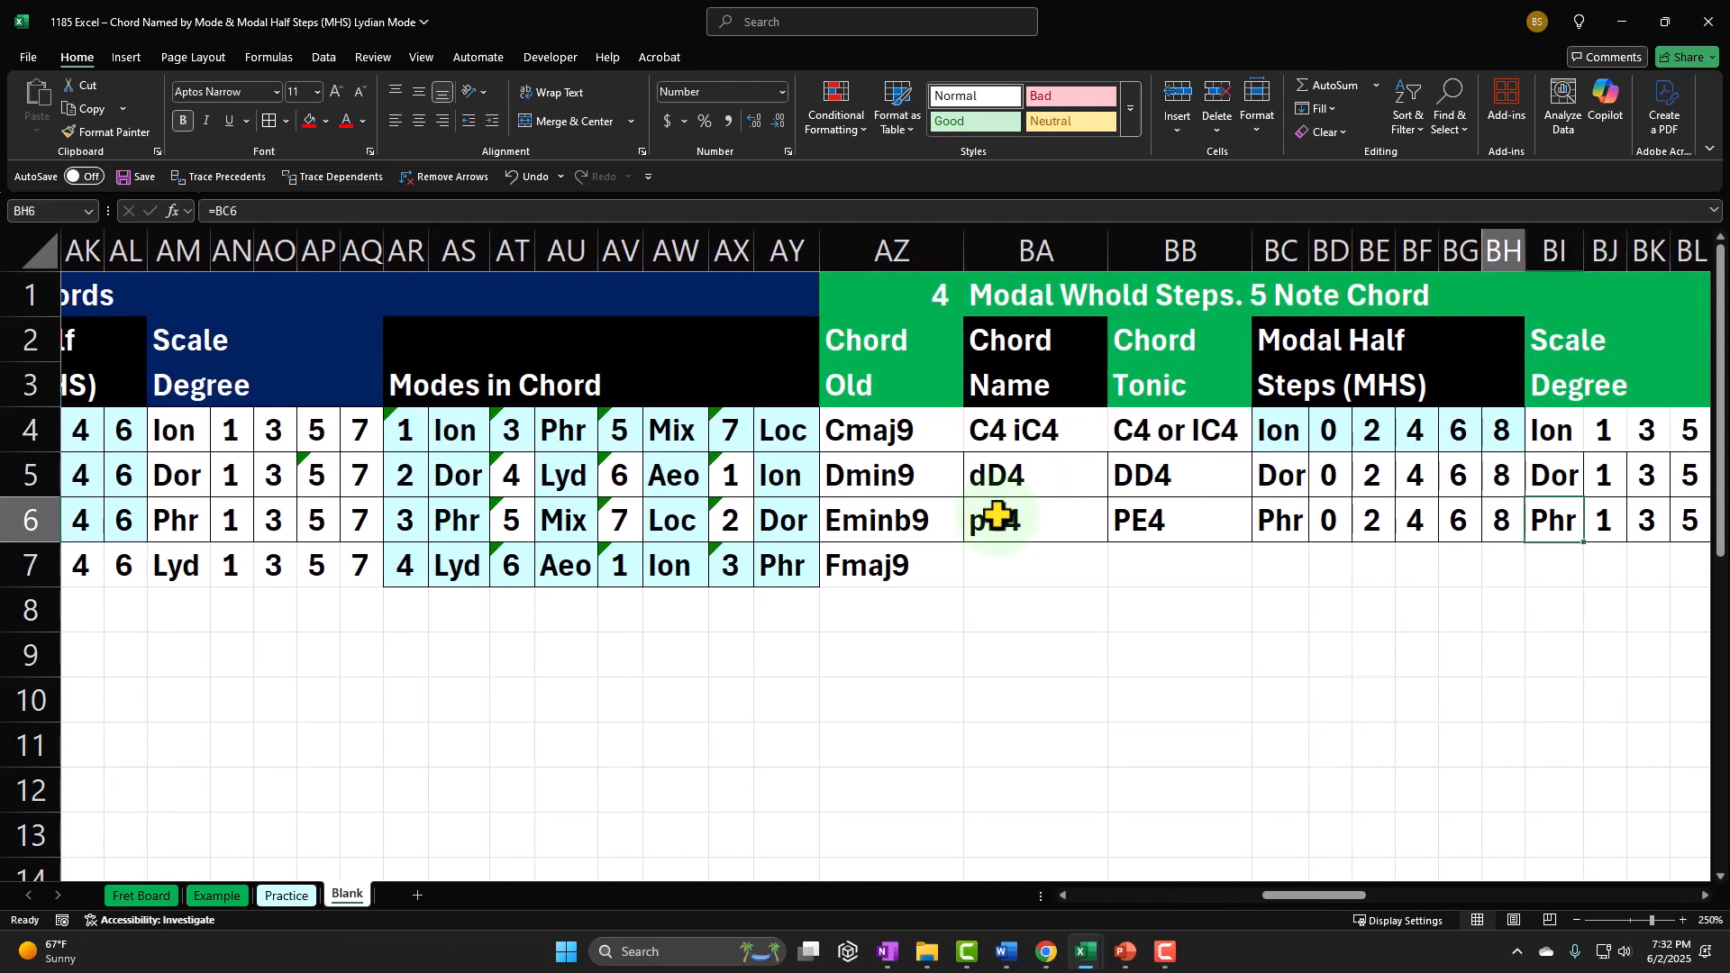
pyautogui.press('Left')
pyautogui.press('Left')
pyautogui.press('Left')
pyautogui.press('Down')
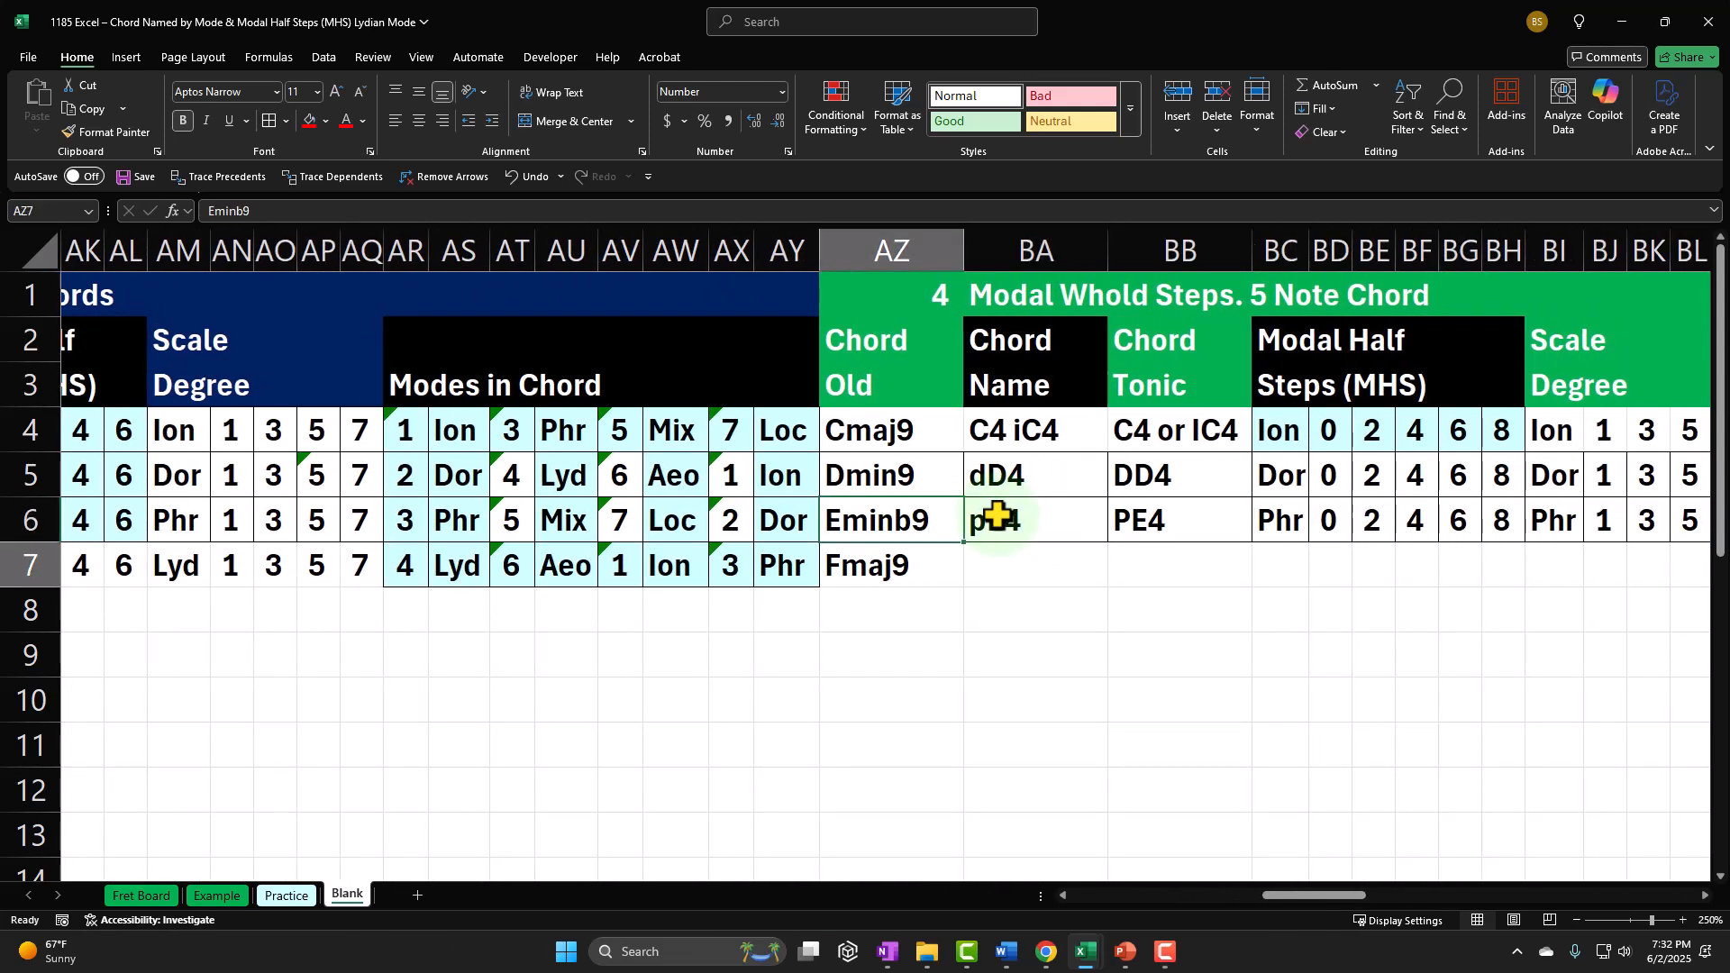
pyautogui.press('Right')
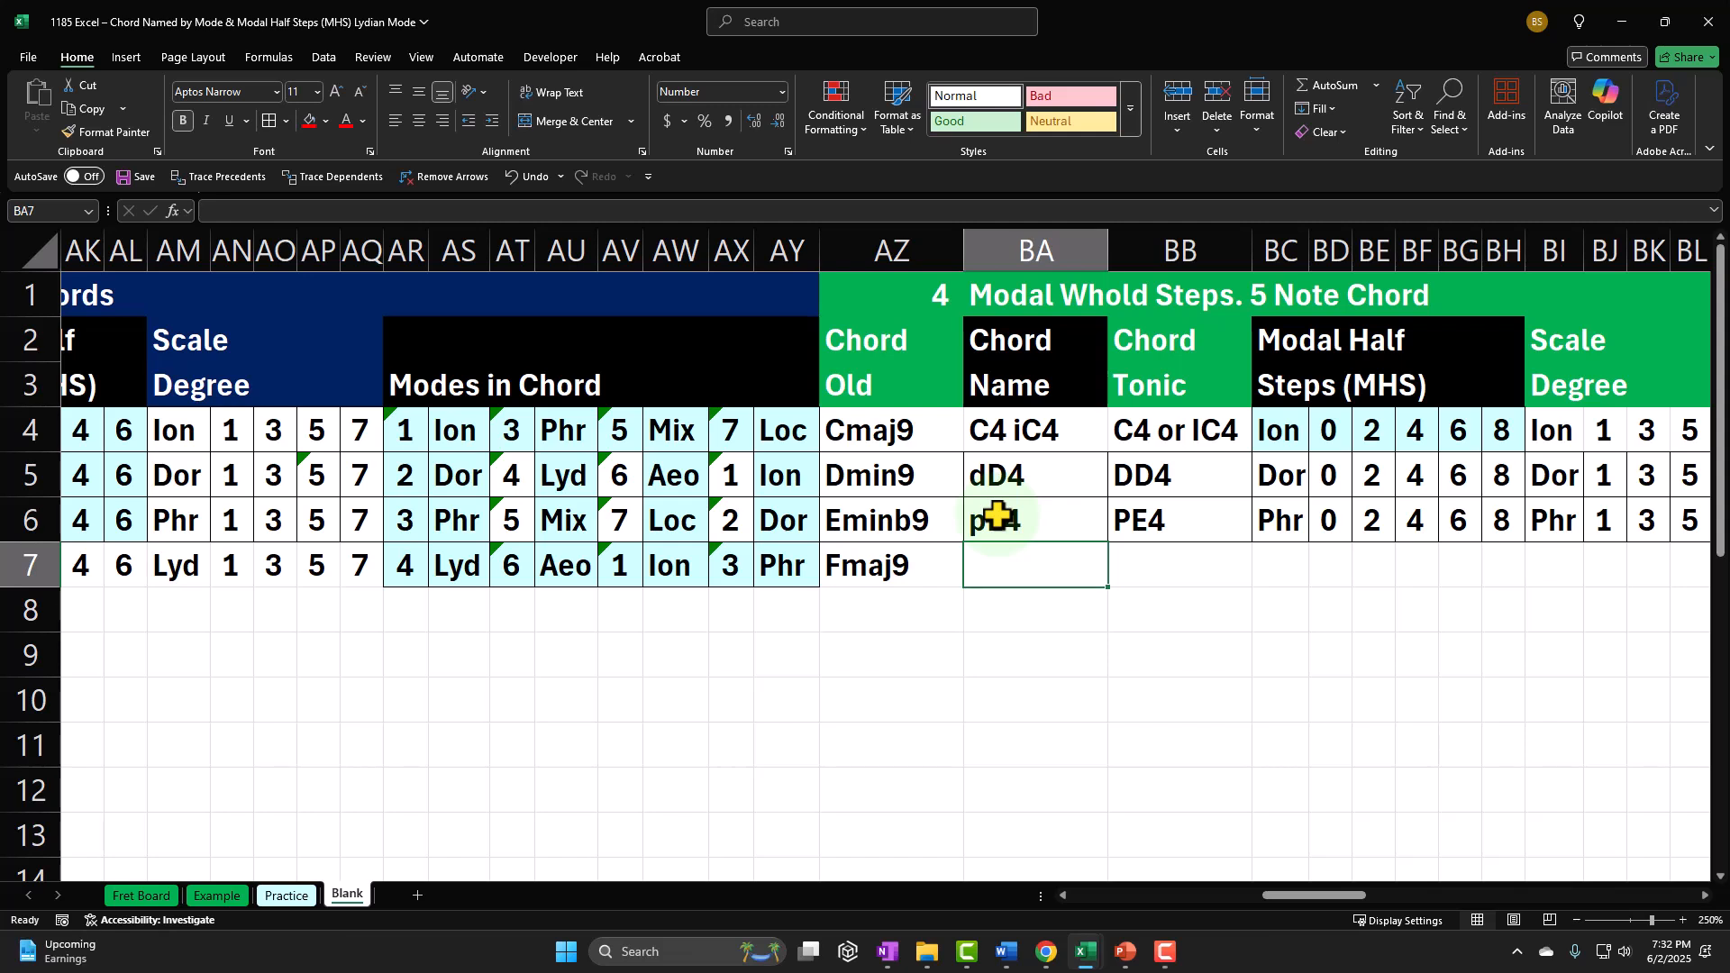
pyautogui.write('F')
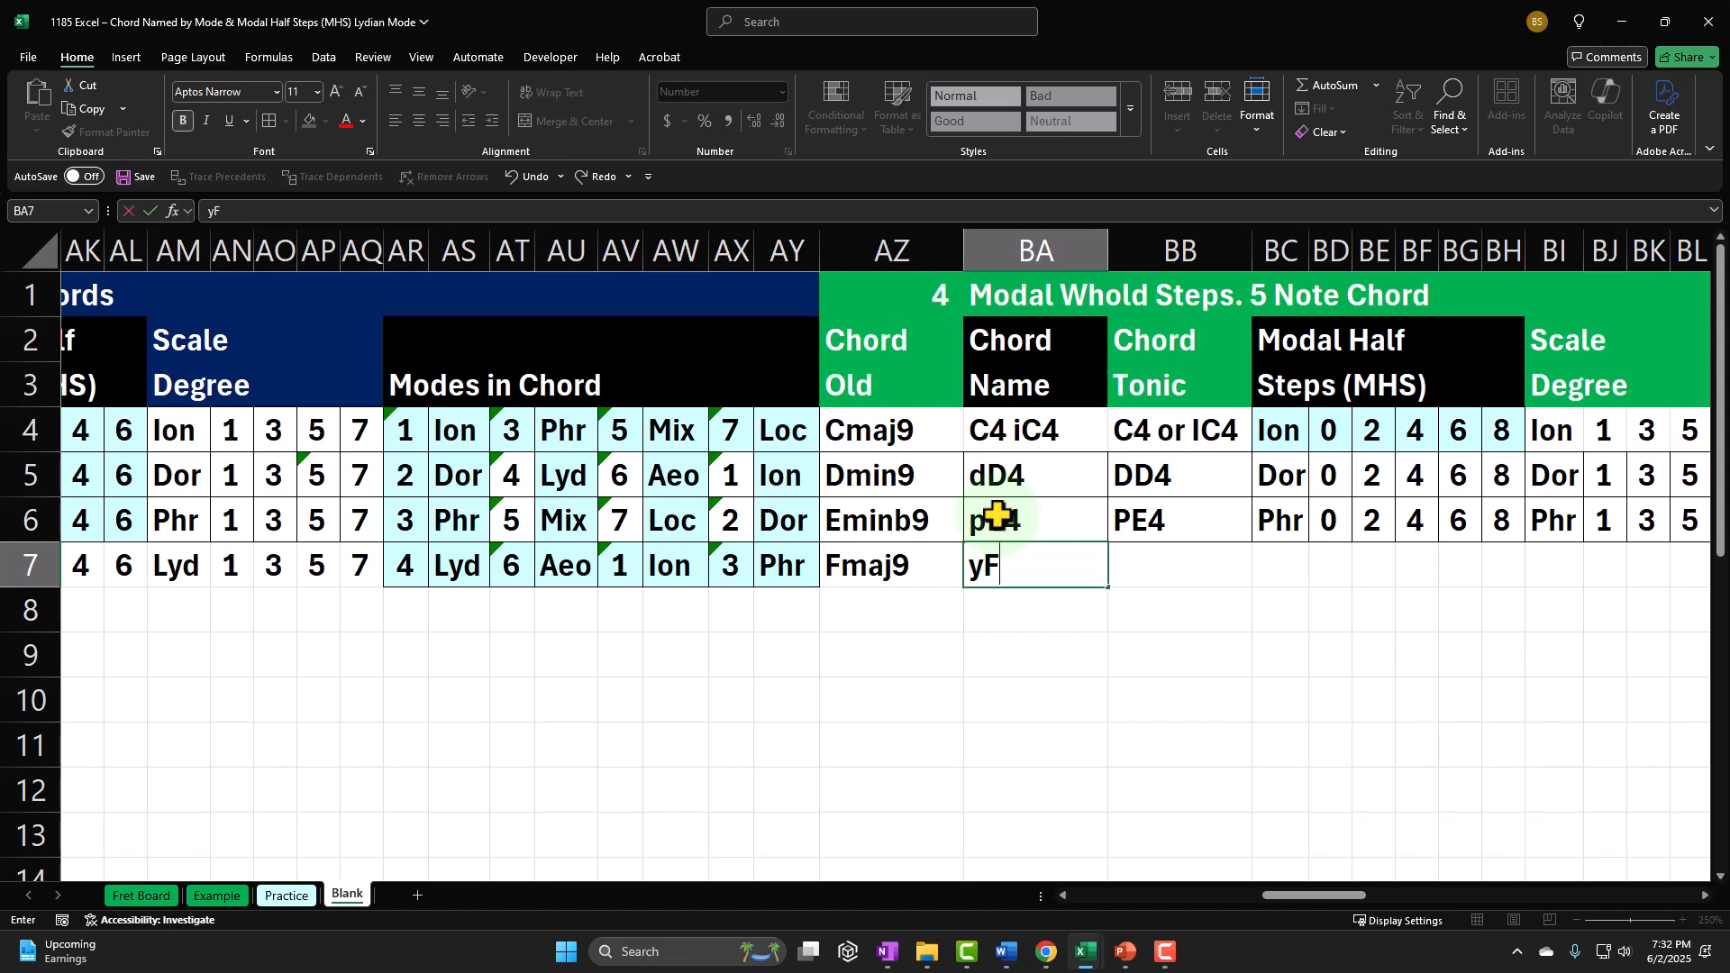
pyautogui.write('4')
pyautogui.press('Return')
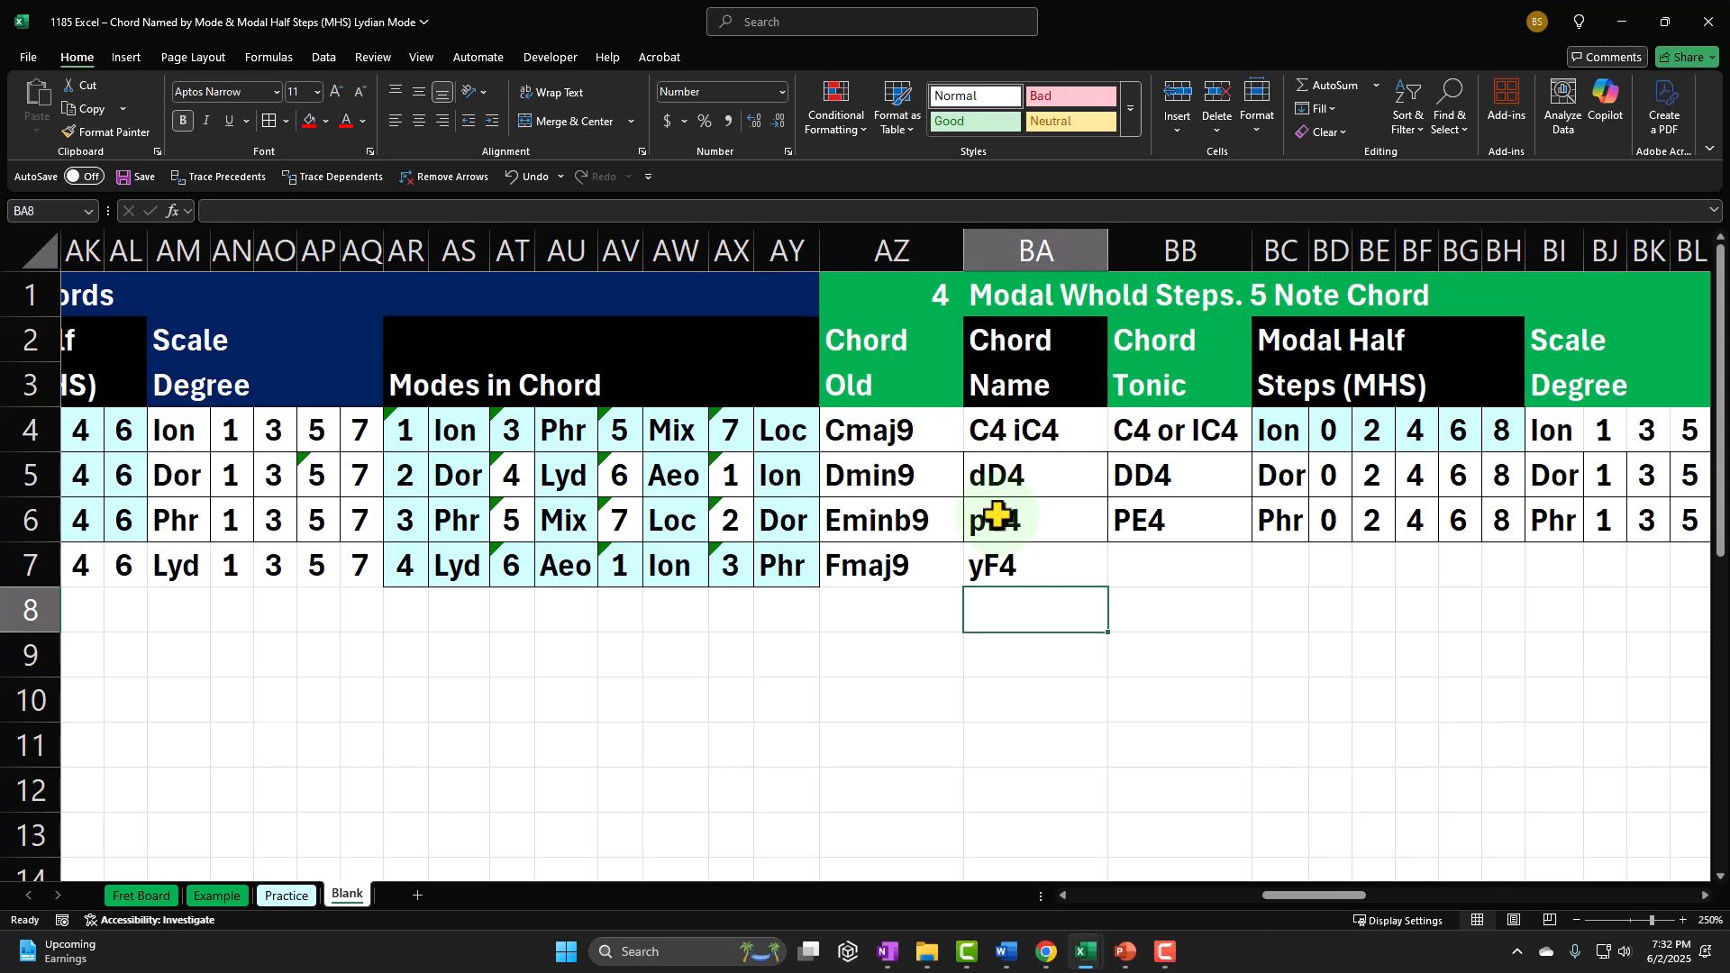
# Step: Enter YE4 as the Lydian chord tonic in BB7
pyautogui.press('Up')
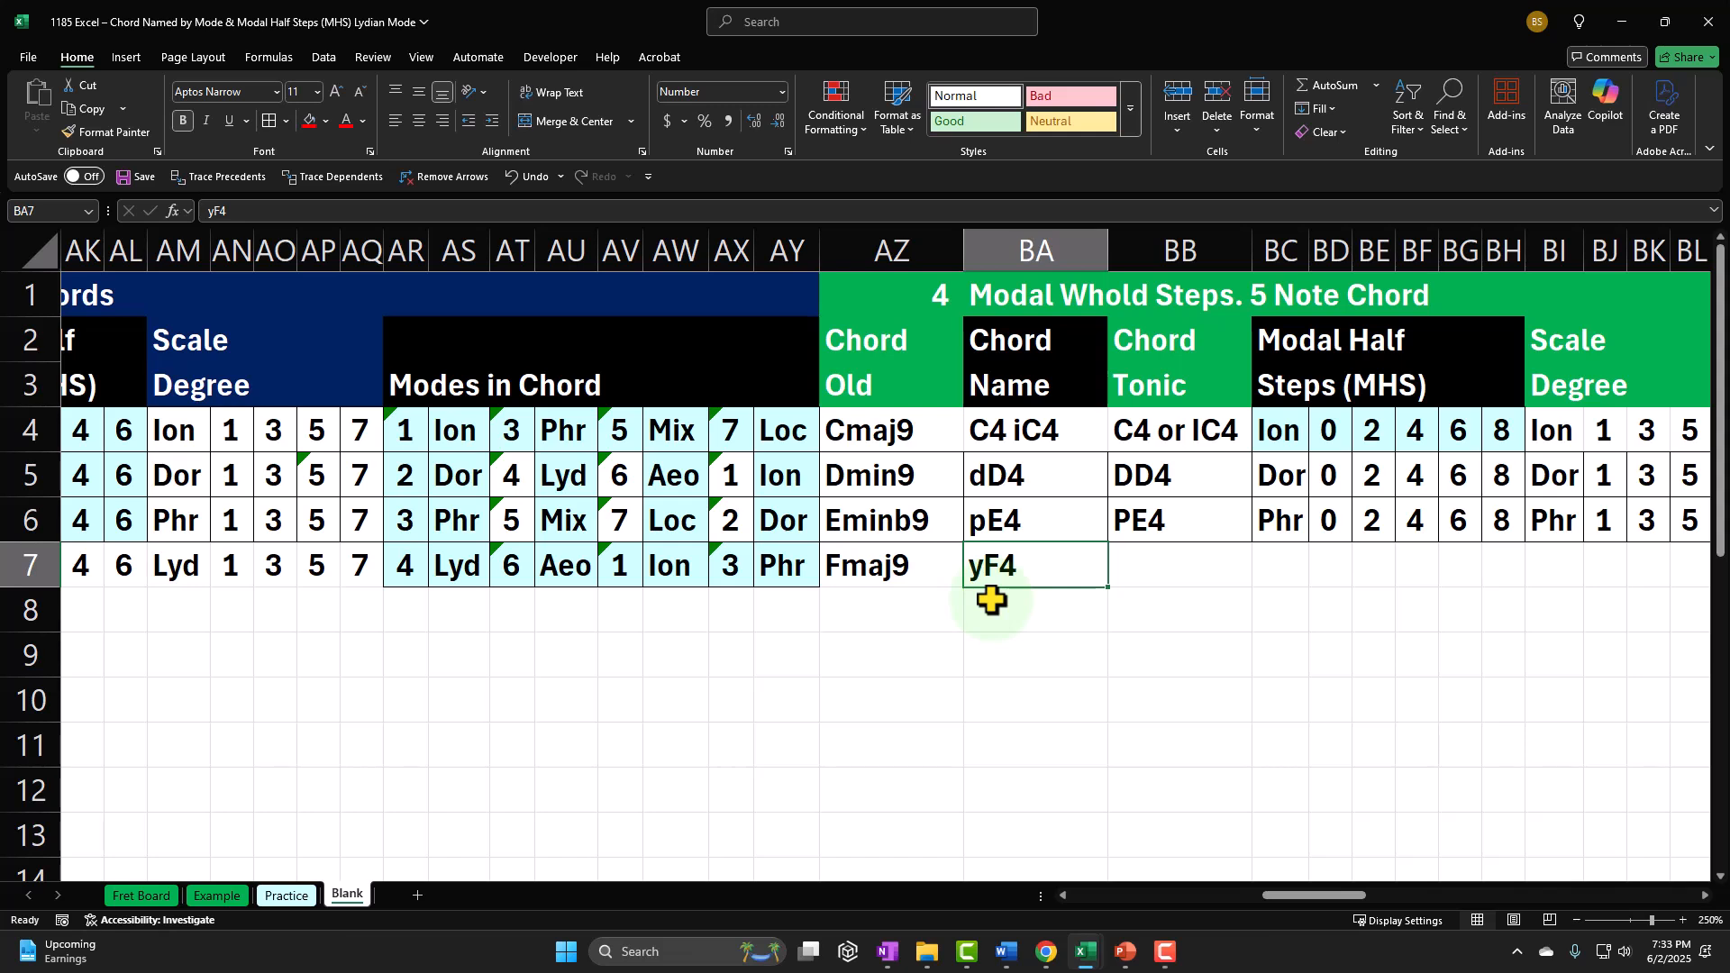
pyautogui.press('Right')
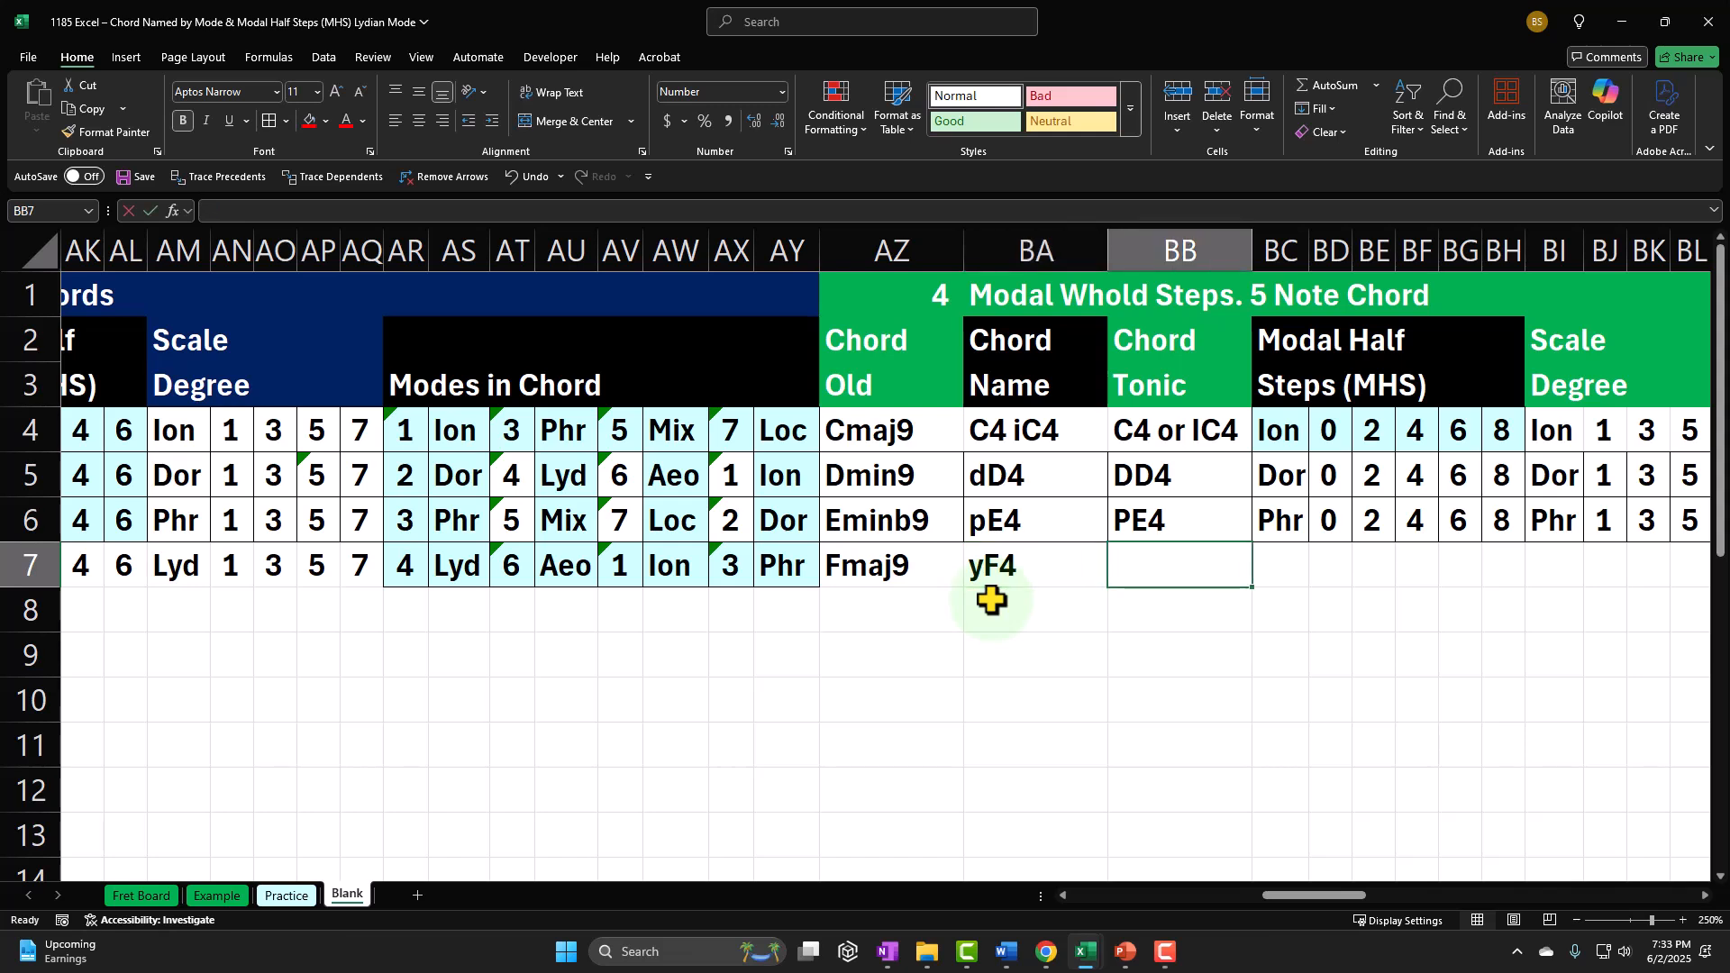
pyautogui.write('YE4')
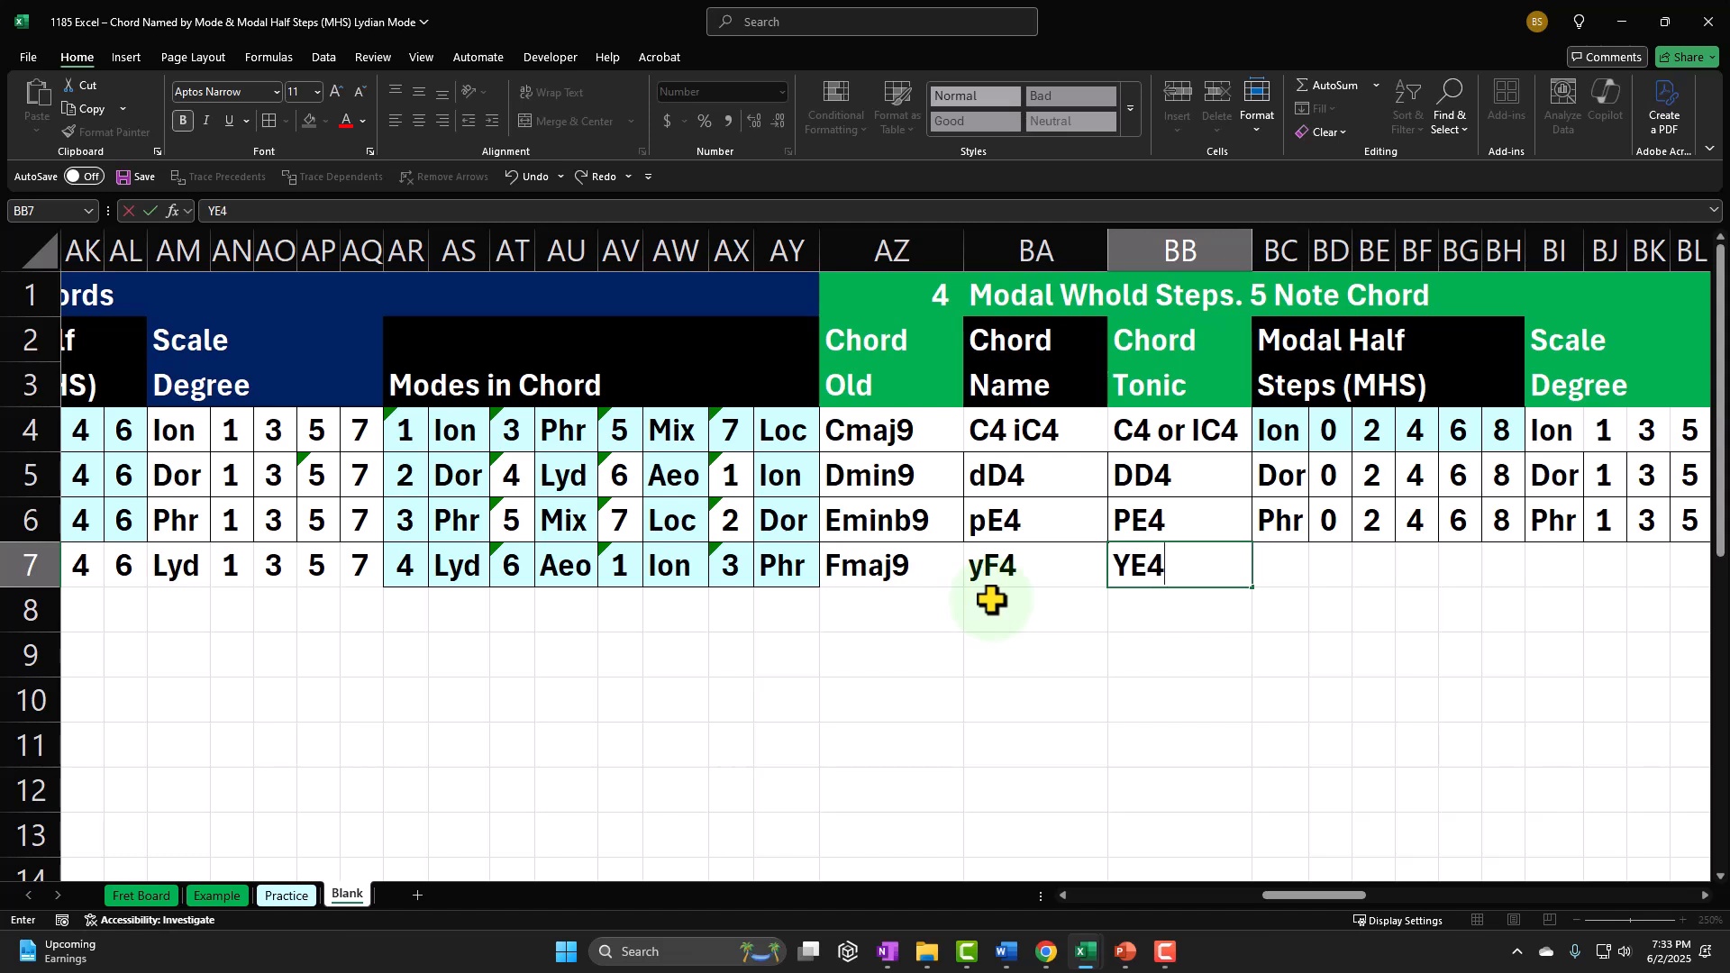
pyautogui.press('Return')
pyautogui.press('Up')
# Step: Link BC7 to the row's existing Lyd short name to label the five-note modal half steps
pyautogui.press('Right')
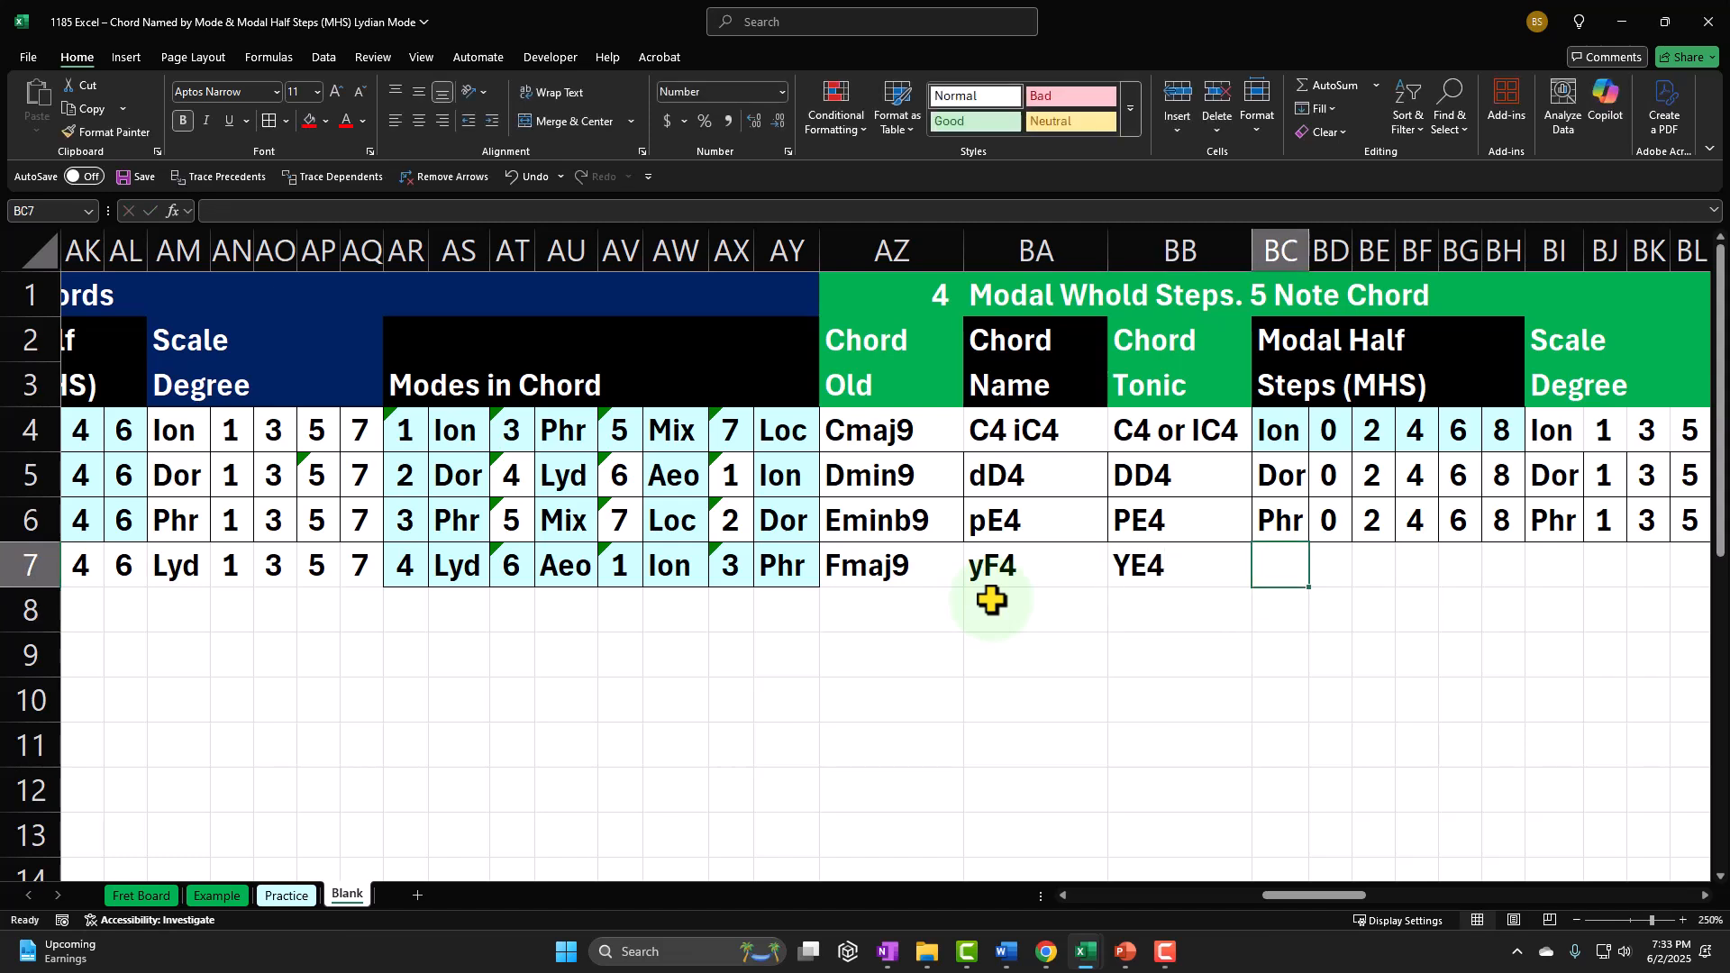
pyautogui.write('=')
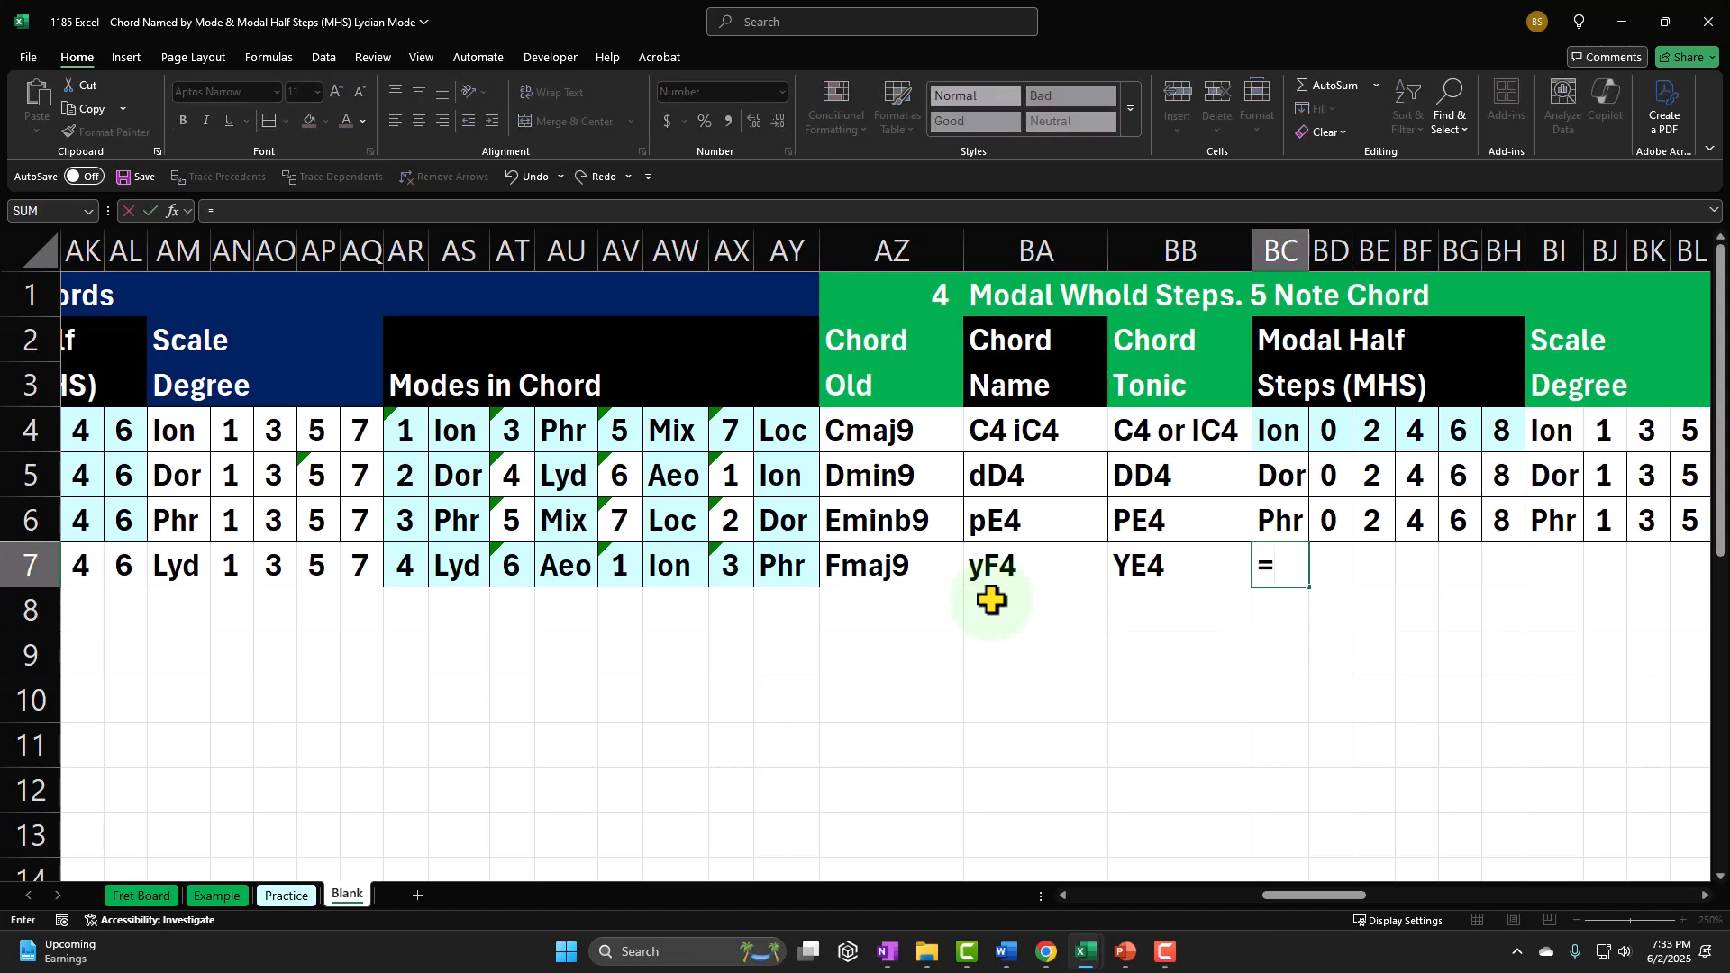
pyautogui.press('Left')
pyautogui.press('Left')
pyautogui.press('Left')
pyautogui.press('Left')
pyautogui.press('Left')
pyautogui.press('Left')
pyautogui.press('Left')
pyautogui.press('Left')
pyautogui.press('Left')
pyautogui.press('Left')
pyautogui.press('Left')
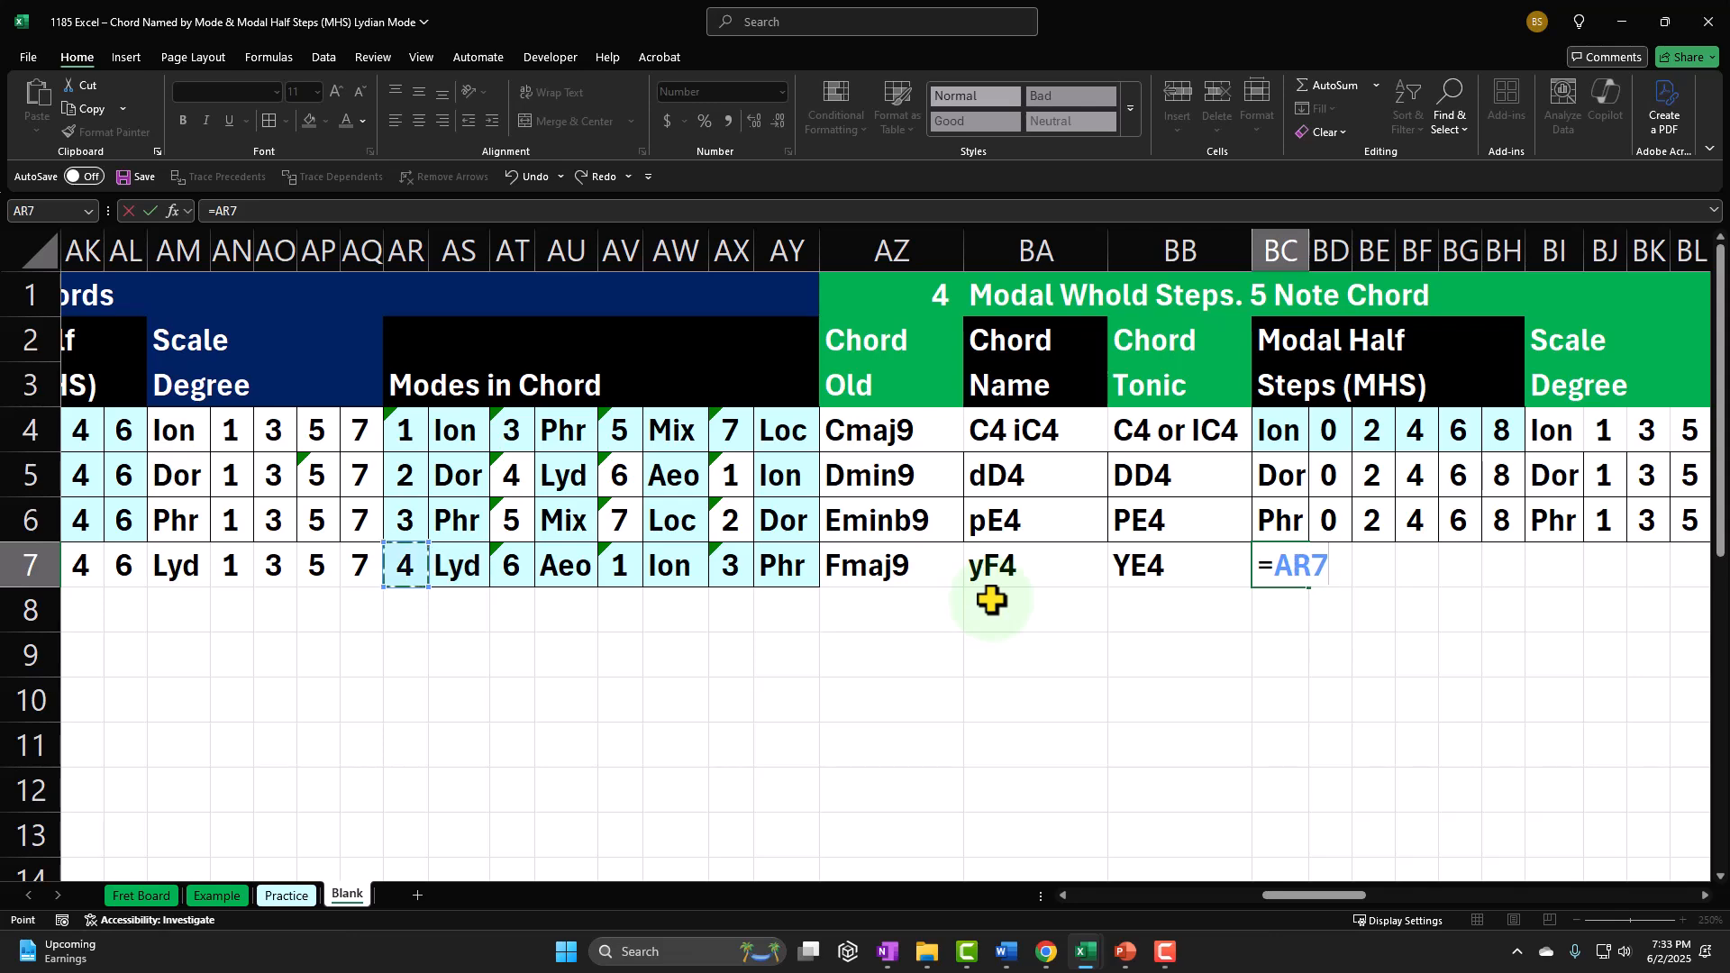
pyautogui.press('Tab')
# Step: Enter the Lydian modal half steps 0, 2, 4, 6 and 8 in BD7:BH7
pyautogui.write('0')
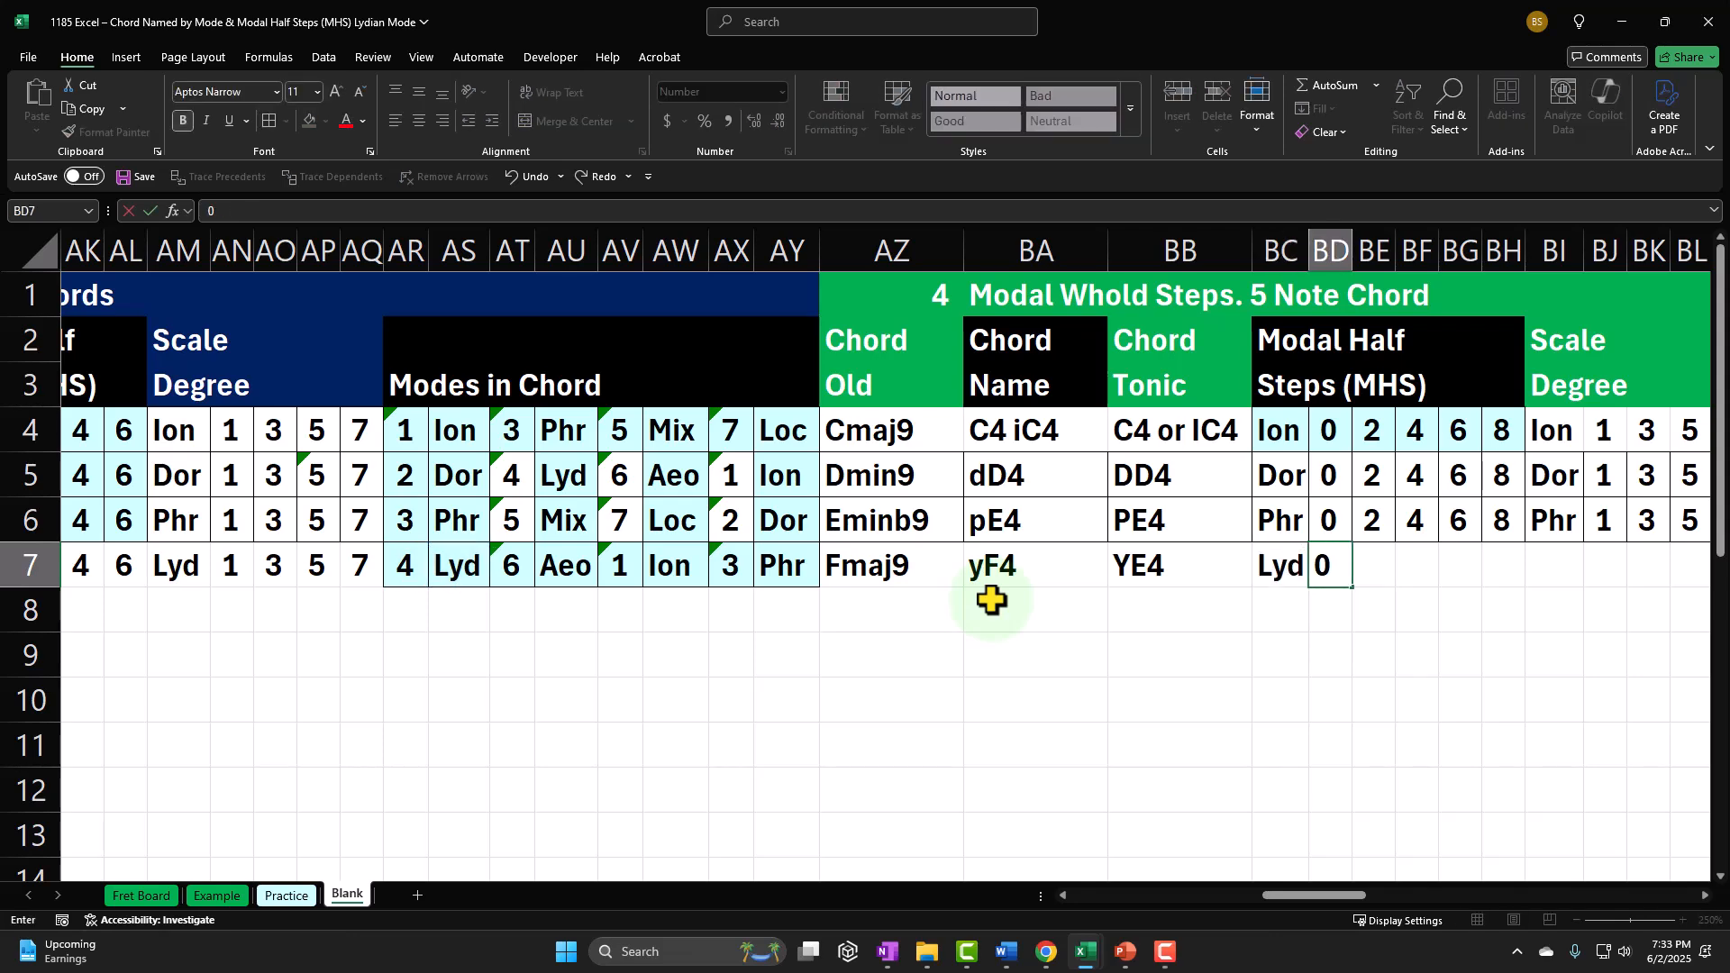
pyautogui.press('Tab')
pyautogui.write('2')
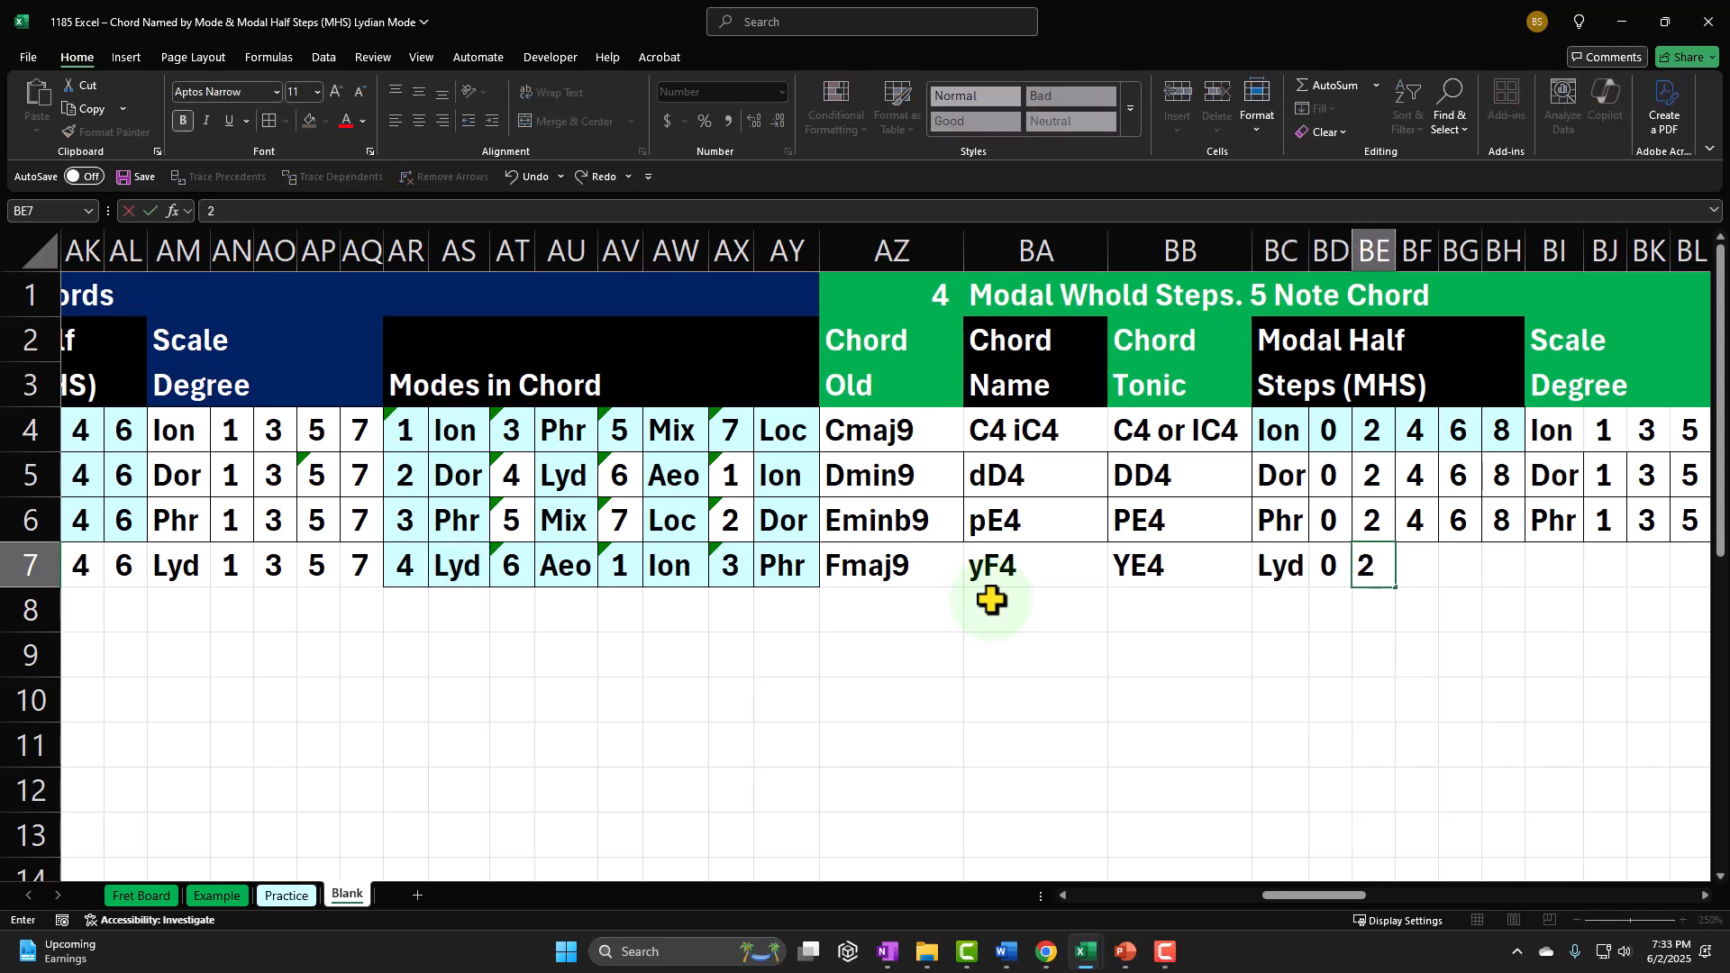
pyautogui.press('Tab')
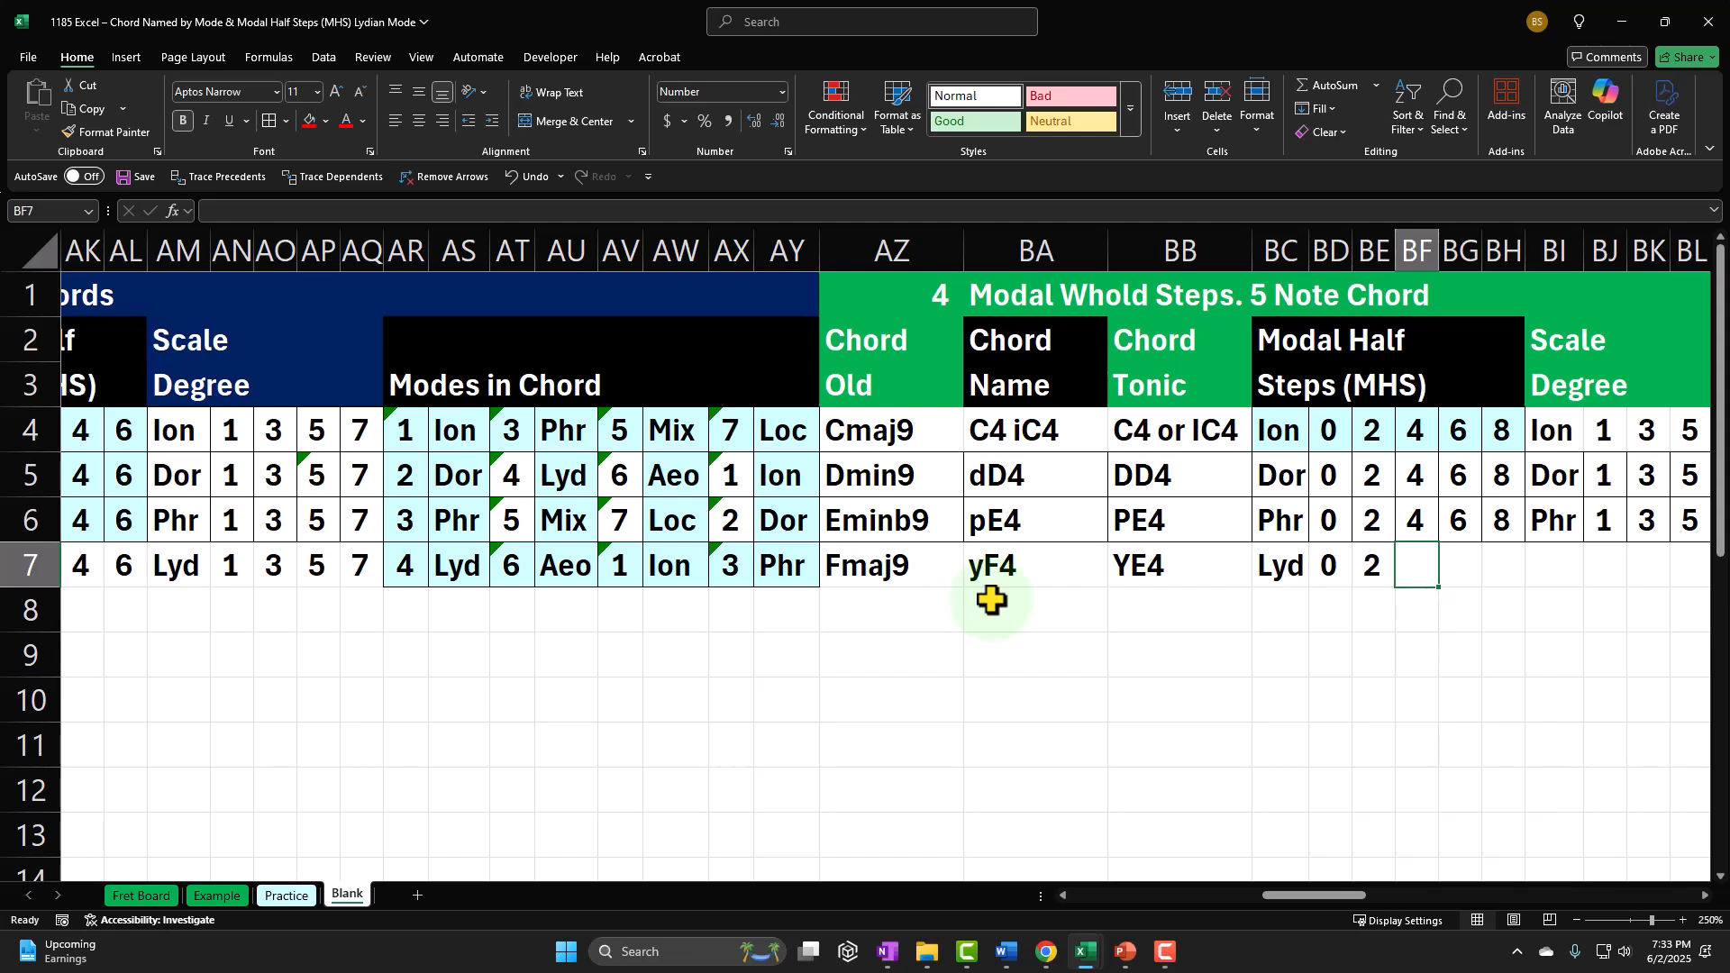
pyautogui.write('4')
pyautogui.press('Tab')
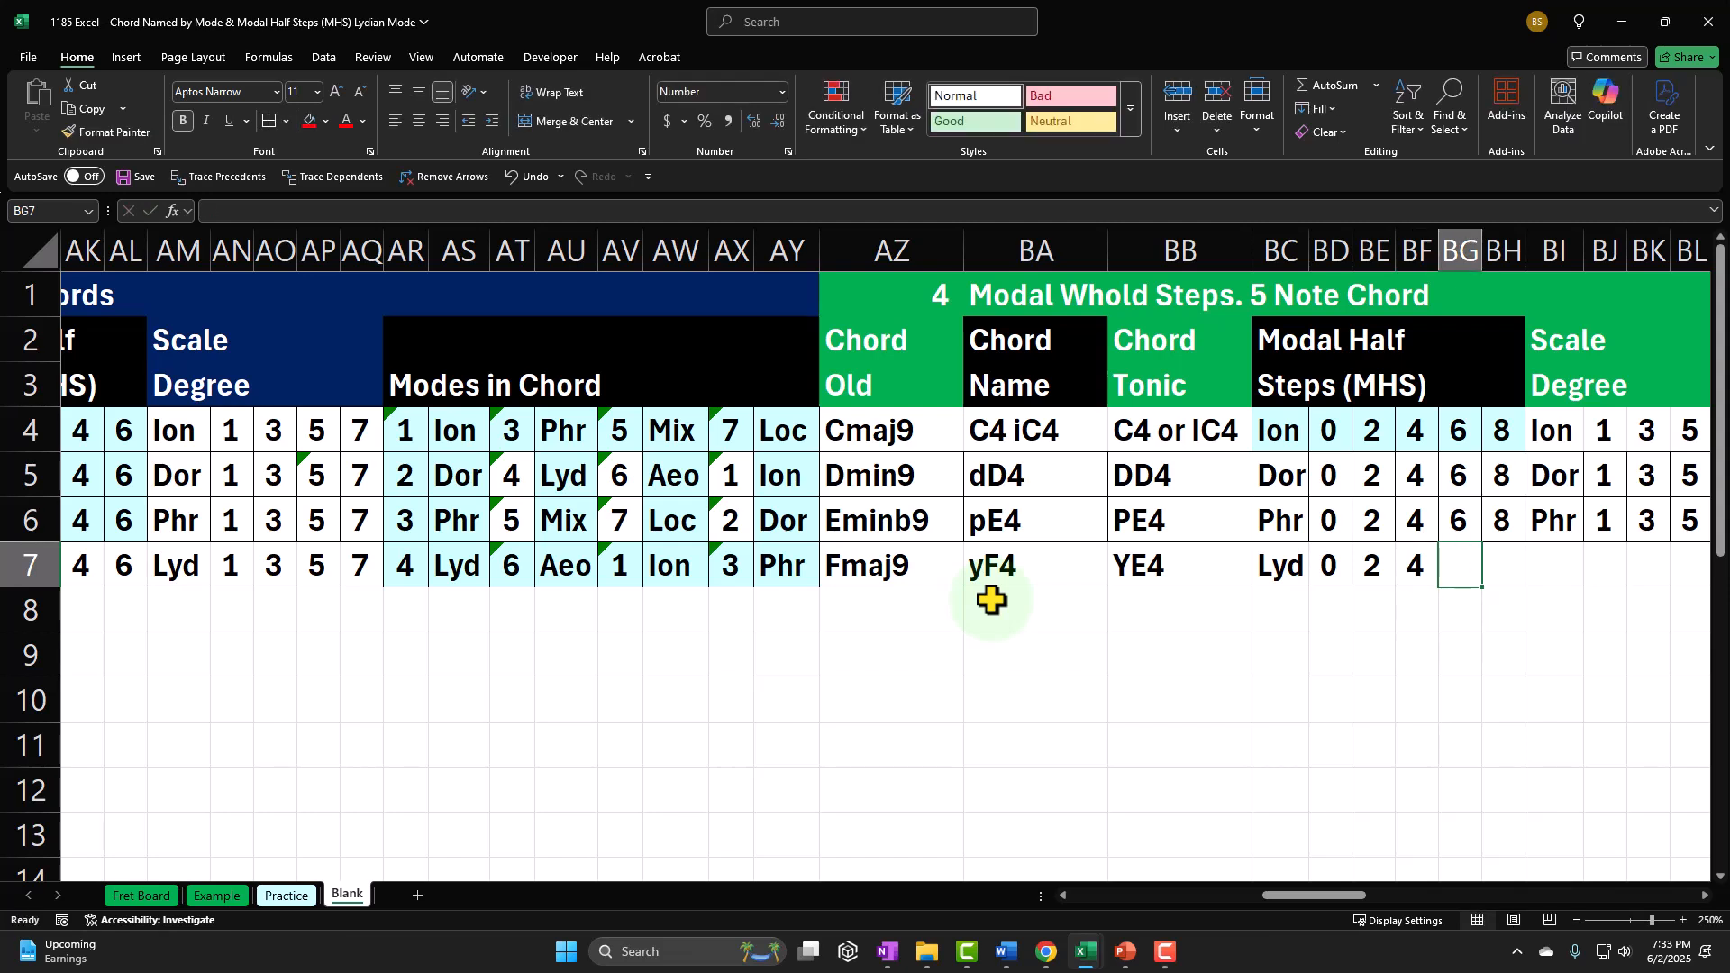
pyautogui.write('6')
pyautogui.press('Tab')
pyautogui.write('8')
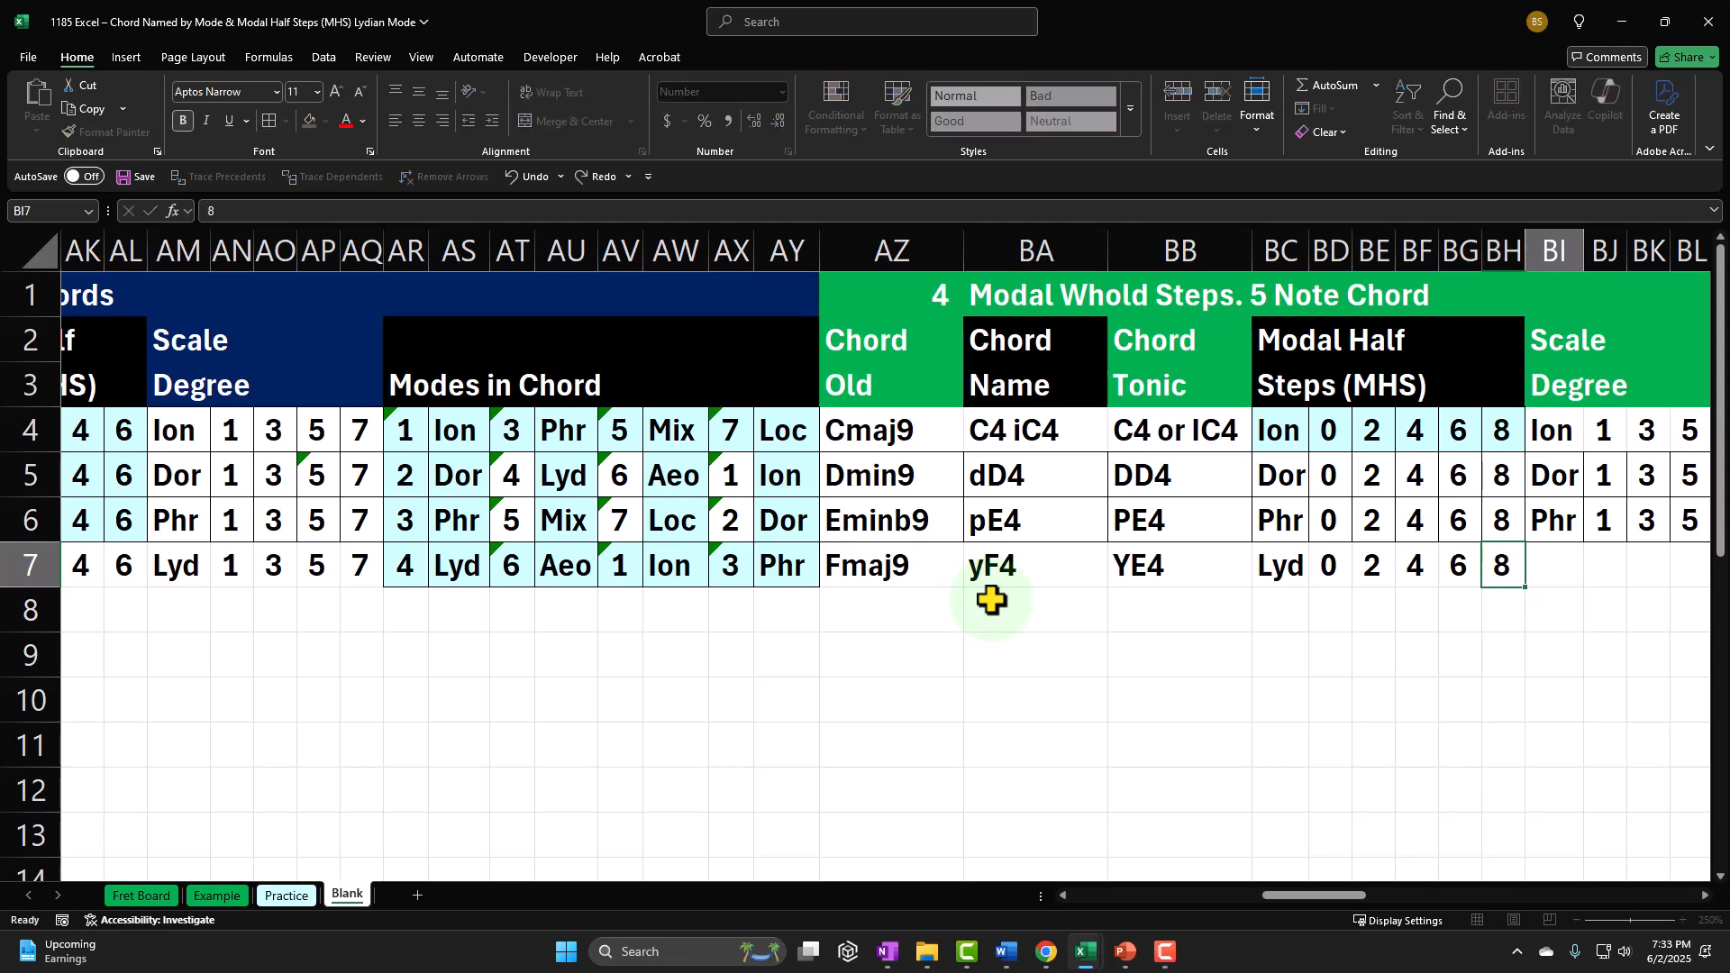
pyautogui.press('Tab')
# Step: Link BI7 to the row's Lyd short name to label the five-note scale degrees
pyautogui.press('Left')
pyautogui.press('Left')
pyautogui.press('Left')
pyautogui.press('Left')
pyautogui.press('Left')
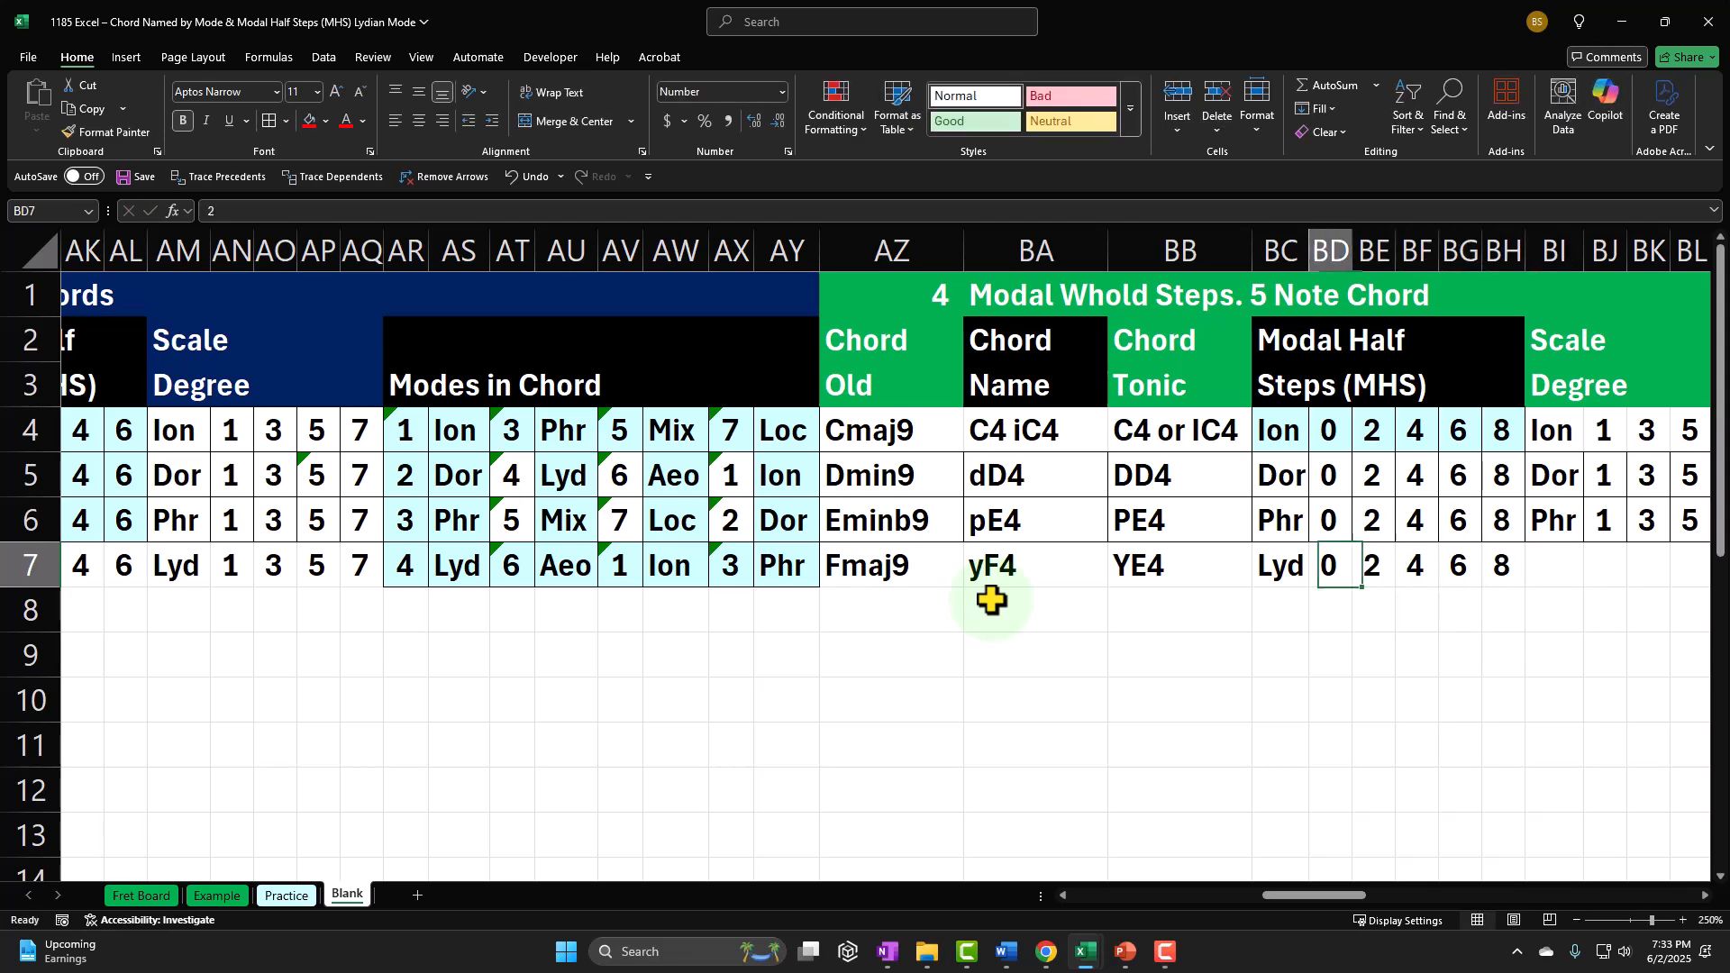
pyautogui.press('Right')
pyautogui.press('Right')
pyautogui.press('Right')
pyautogui.press('Right')
pyautogui.press('Right')
pyautogui.press('Right')
pyautogui.press('Right')
pyautogui.press('Right')
pyautogui.press('Right')
pyautogui.press('Right')
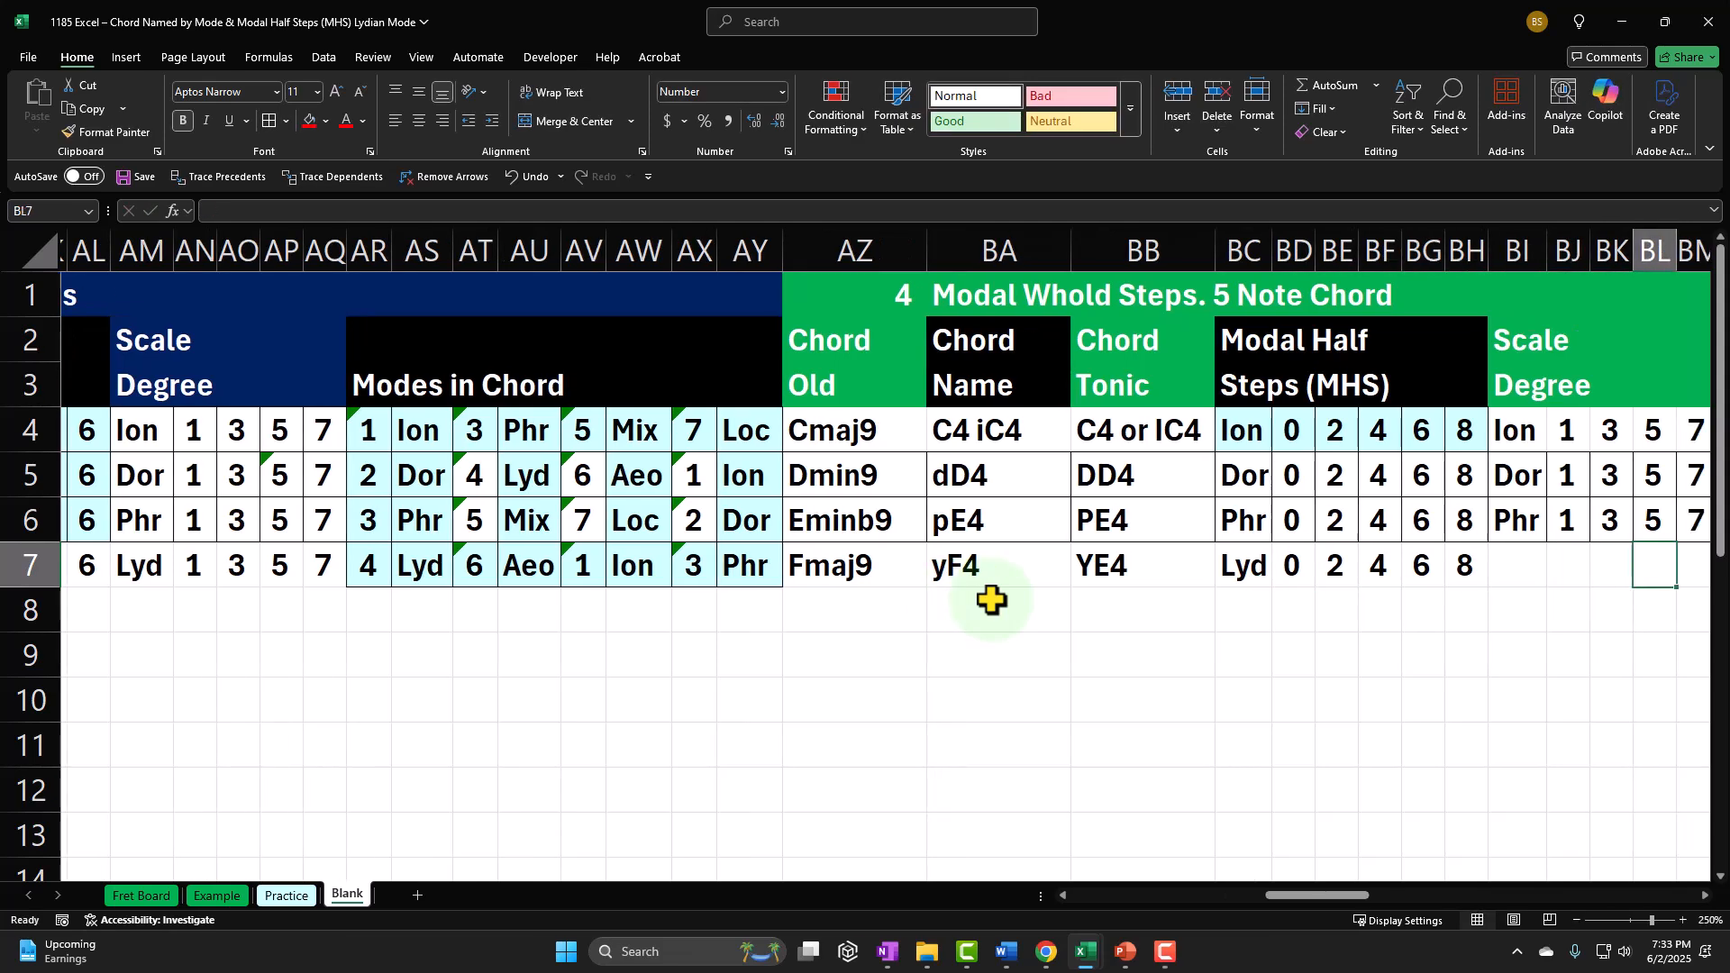
pyautogui.press('Right')
pyautogui.press('Right')
pyautogui.press('Right')
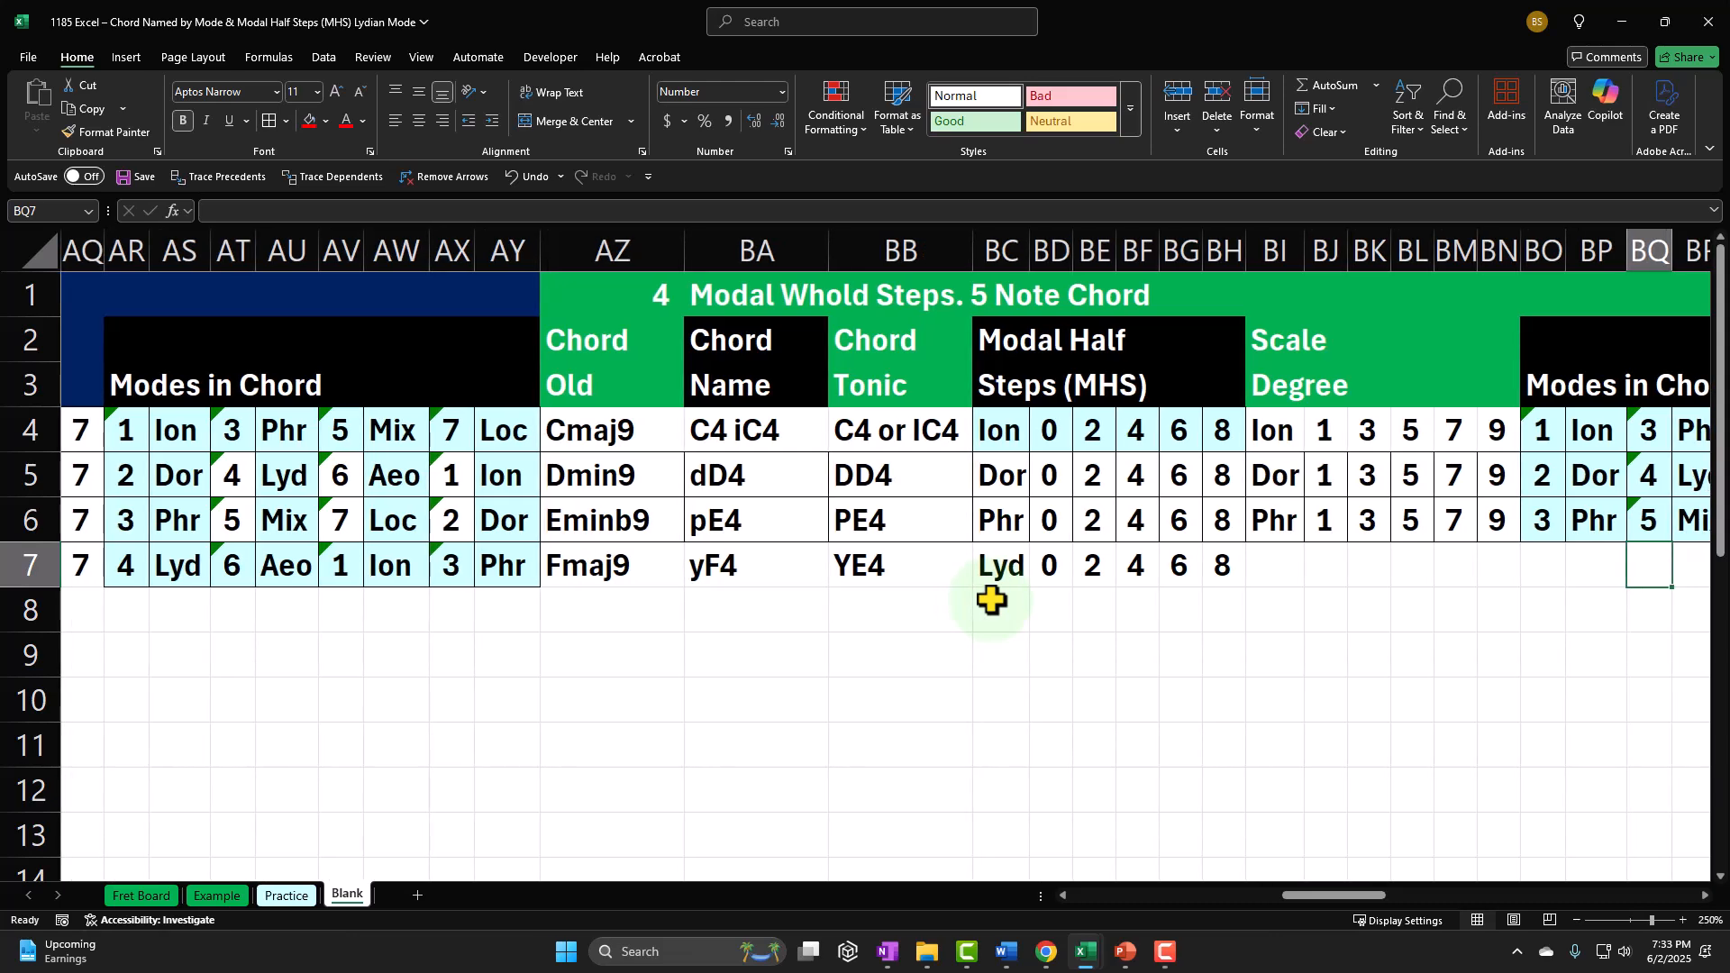
pyautogui.press('Left')
pyautogui.press('Left')
pyautogui.press('Left')
pyautogui.press('Left')
pyautogui.press('Left')
pyautogui.press('Left')
pyautogui.press('Left')
pyautogui.press('Left')
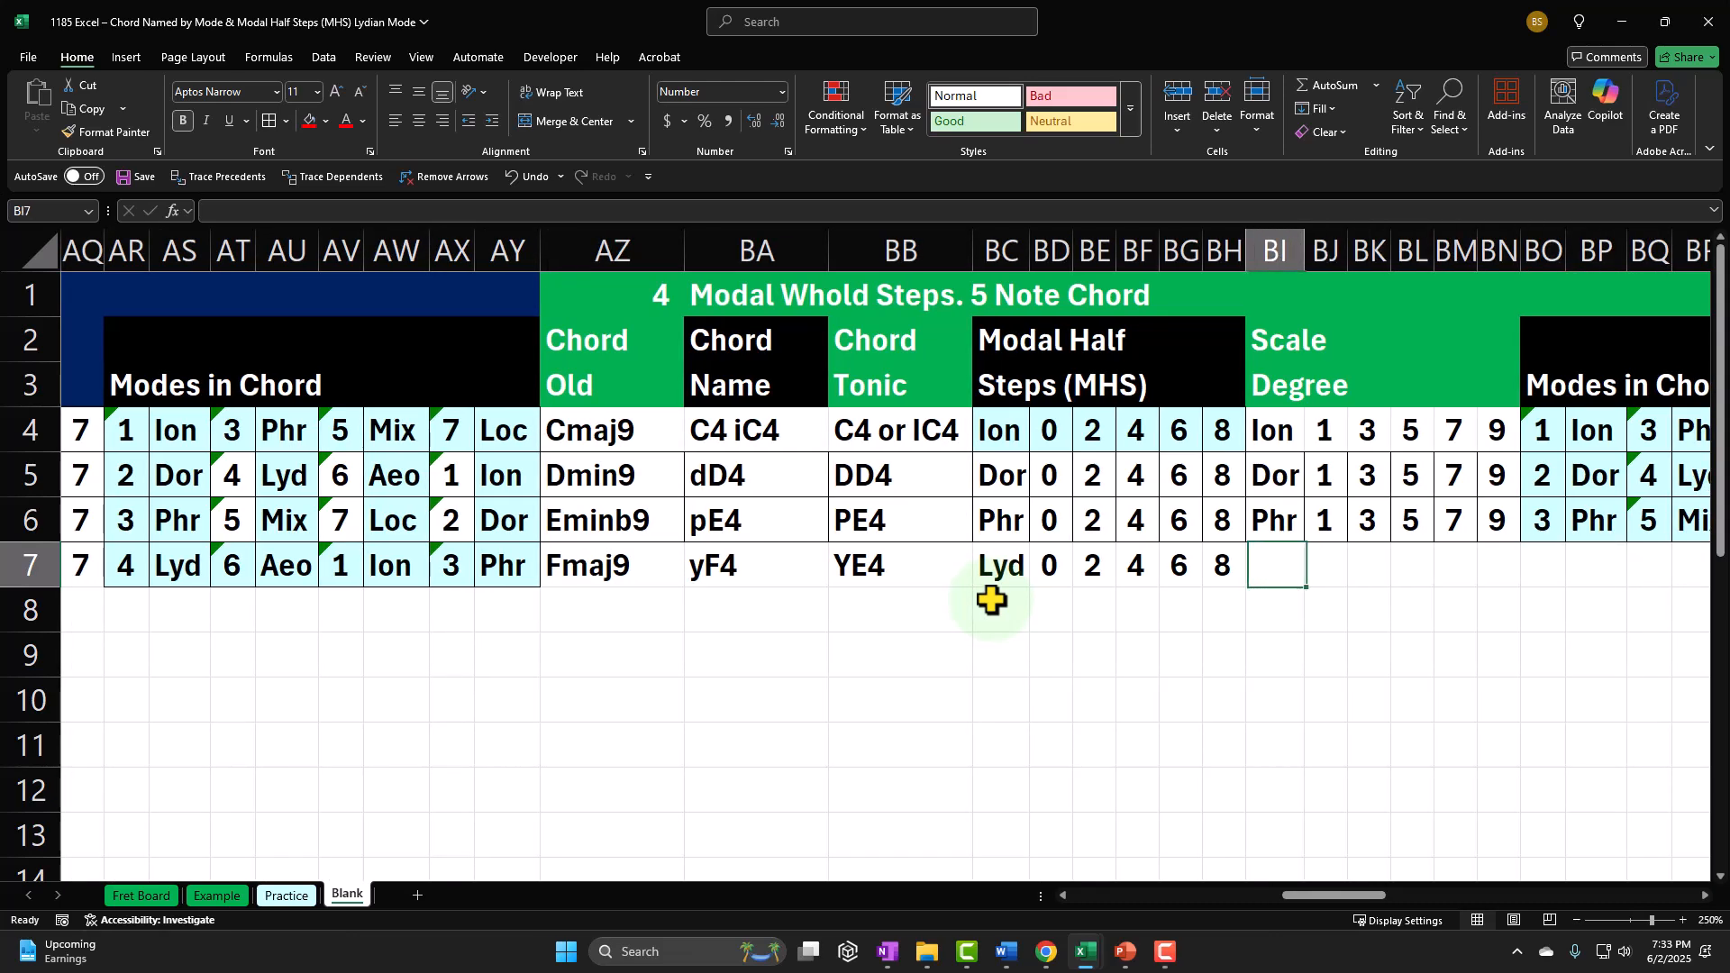
pyautogui.write('=')
pyautogui.press('Left')
pyautogui.press('Left')
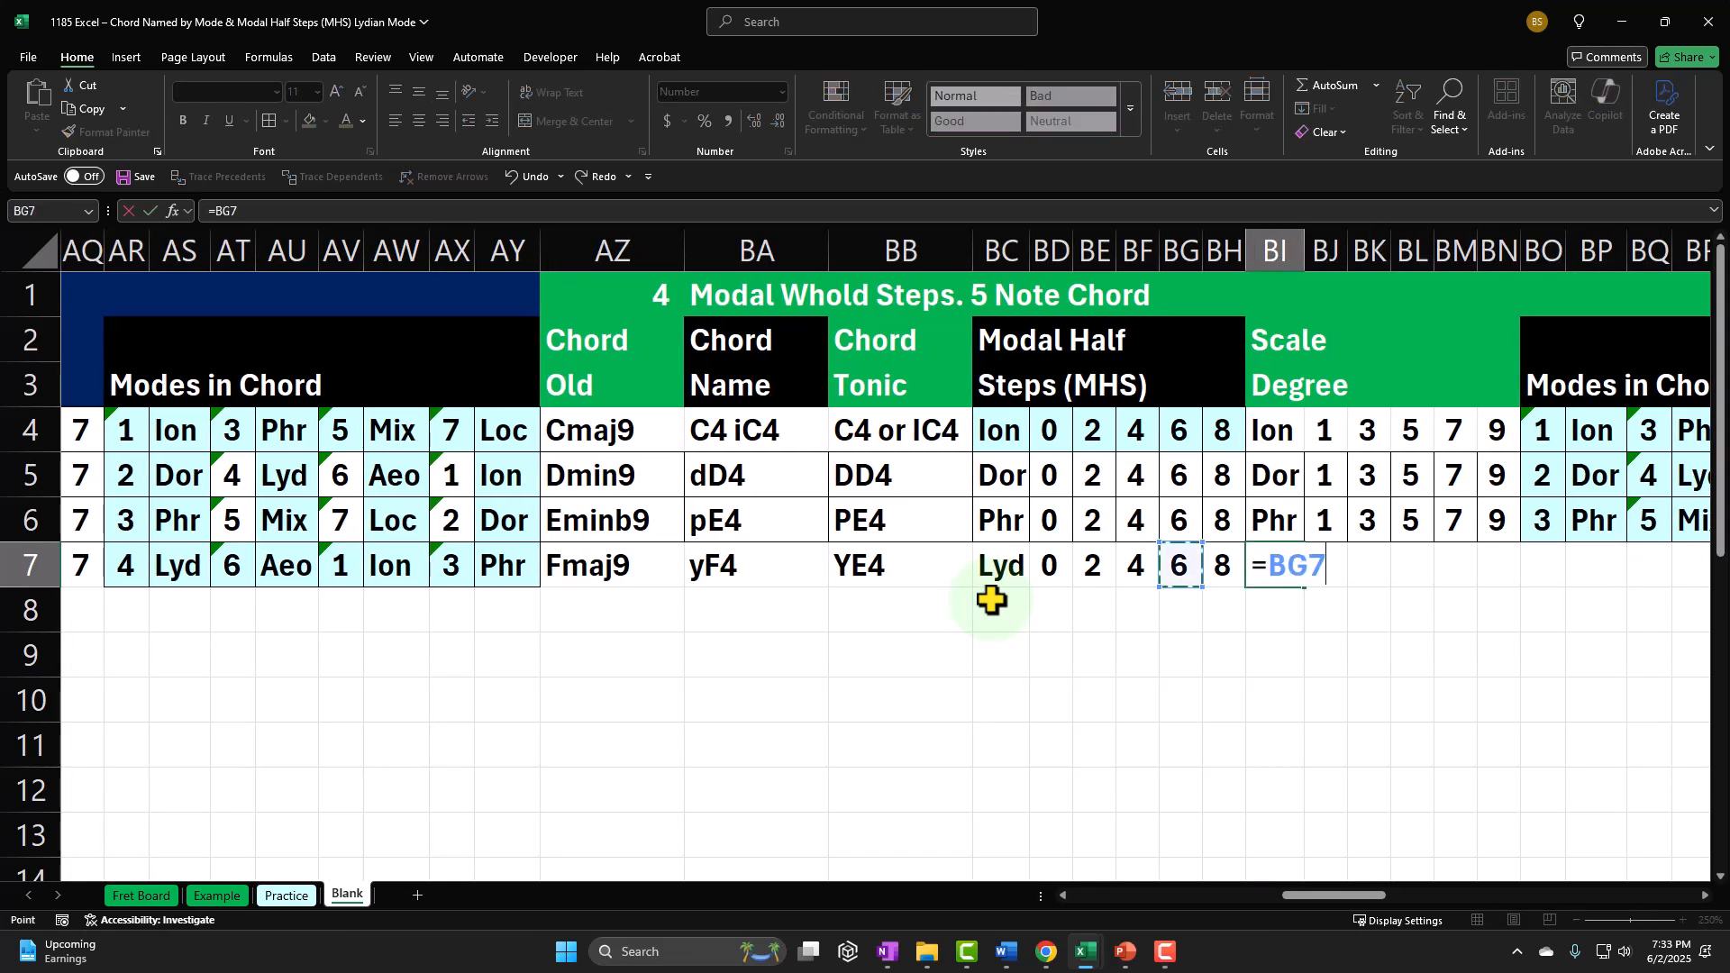
pyautogui.press('Return')
# Step: Enter 1 as the first scale degree in BJ7 and calculate BK7 as BJ7 plus the half step in BE7
pyautogui.press('Right')
pyautogui.press('Up')
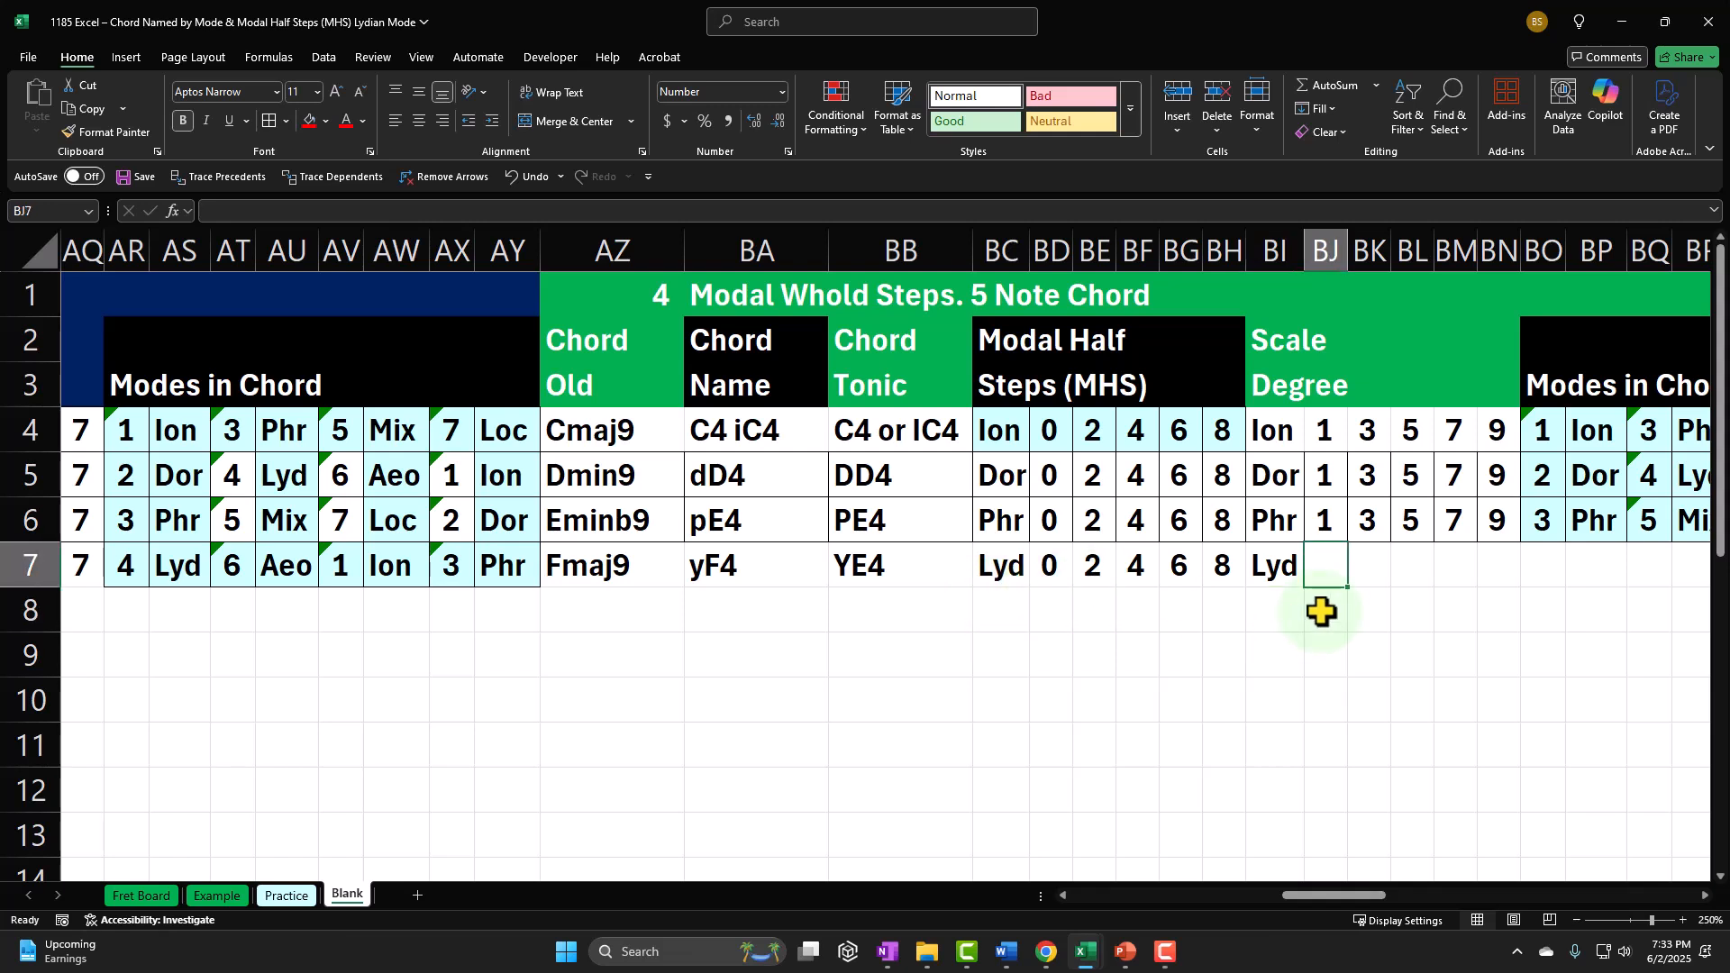
pyautogui.write('1')
pyautogui.press('Right')
pyautogui.write('=')
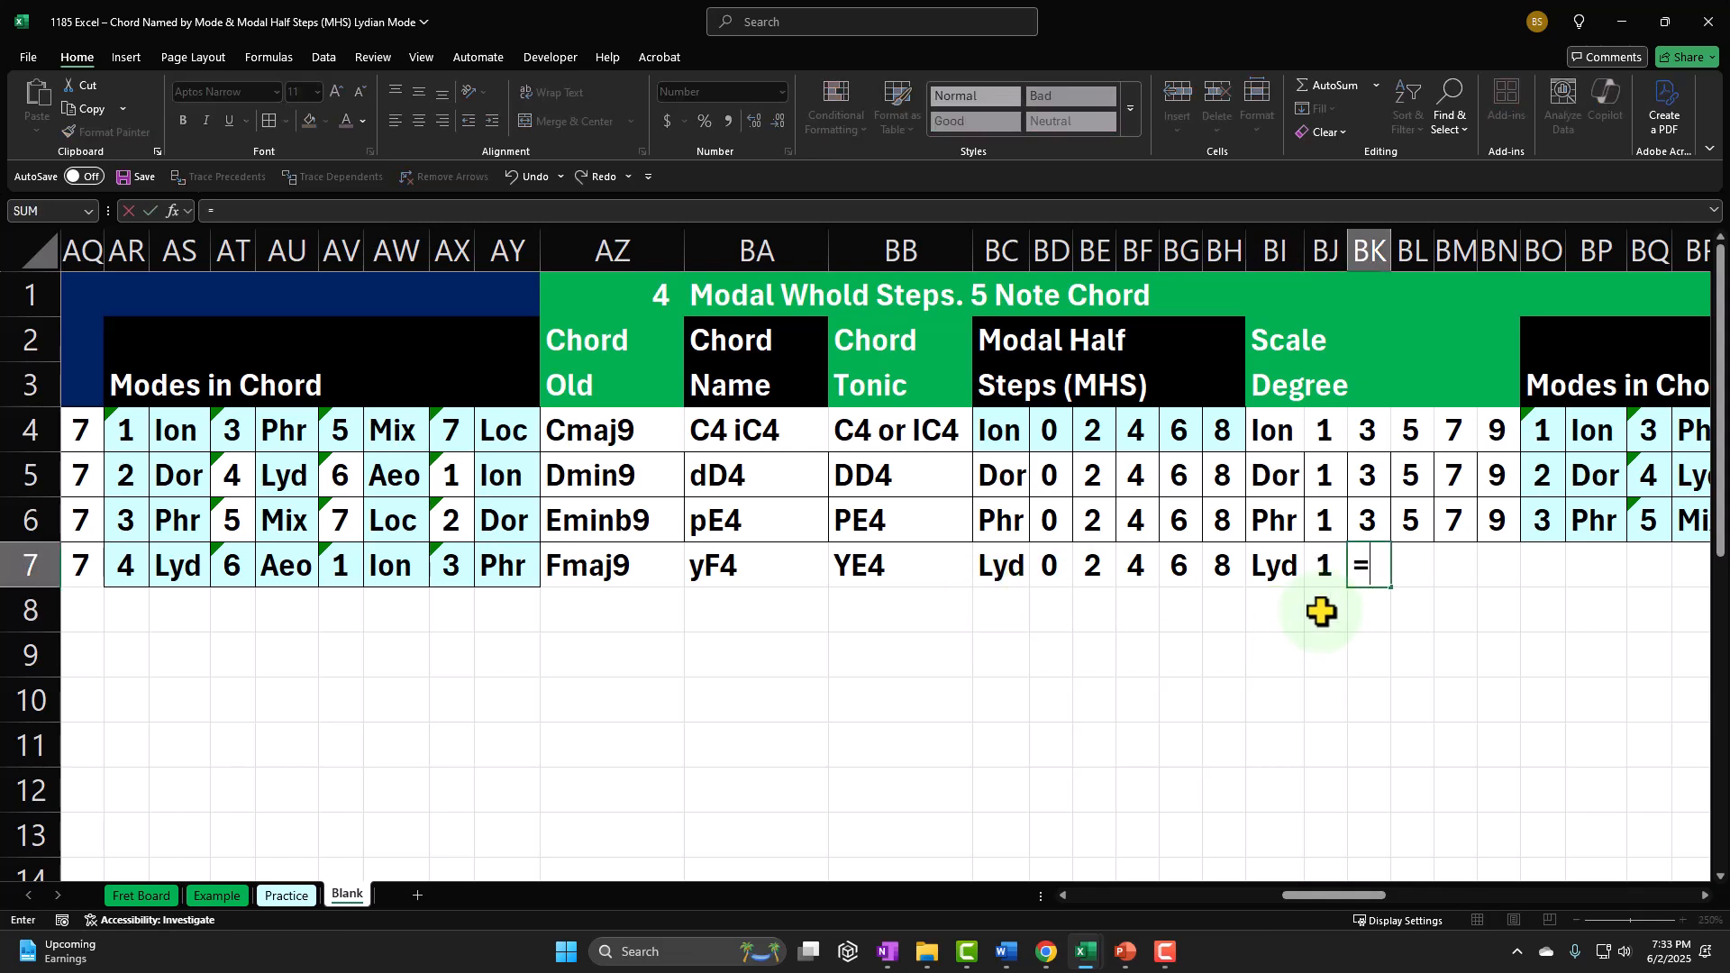
pyautogui.write('+')
pyautogui.press('Left')
pyautogui.press('Left')
pyautogui.press('Left')
pyautogui.press('Left')
pyautogui.press('Left')
pyautogui.press('Left')
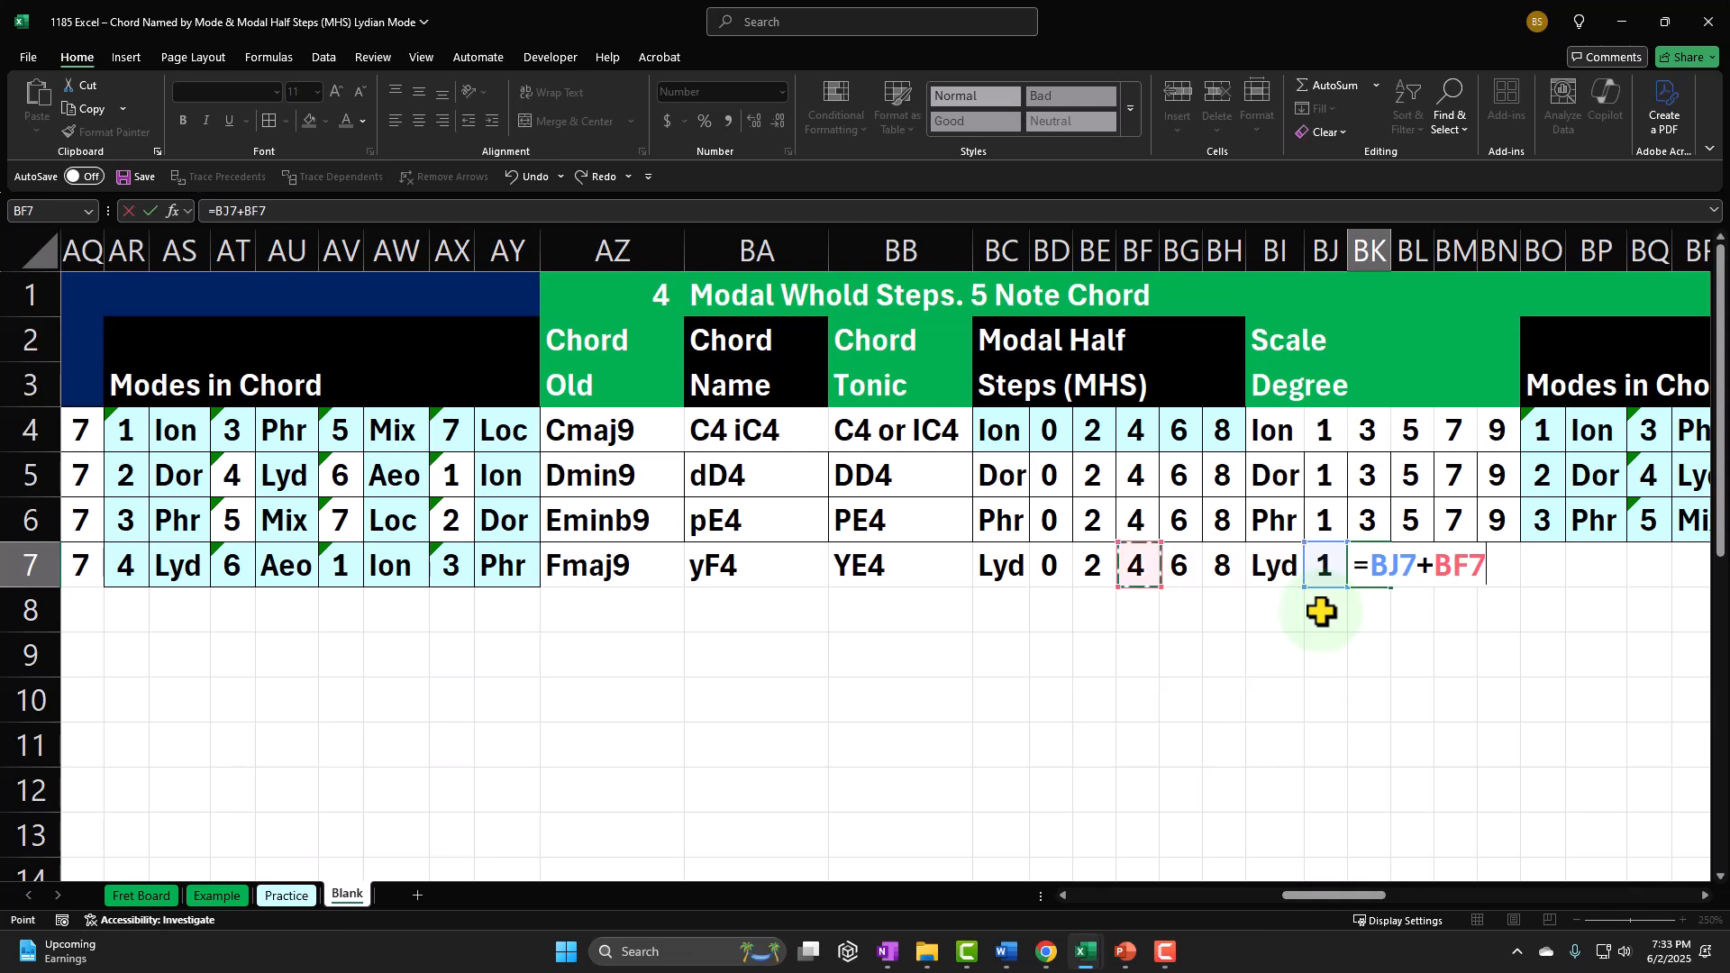
pyautogui.press('Tab')
pyautogui.write('+')
# Step: Calculate the third scale degree in BL7 as BJ7 plus the half step in BF7
pyautogui.press('Left')
pyautogui.press('Left')
pyautogui.write('+')
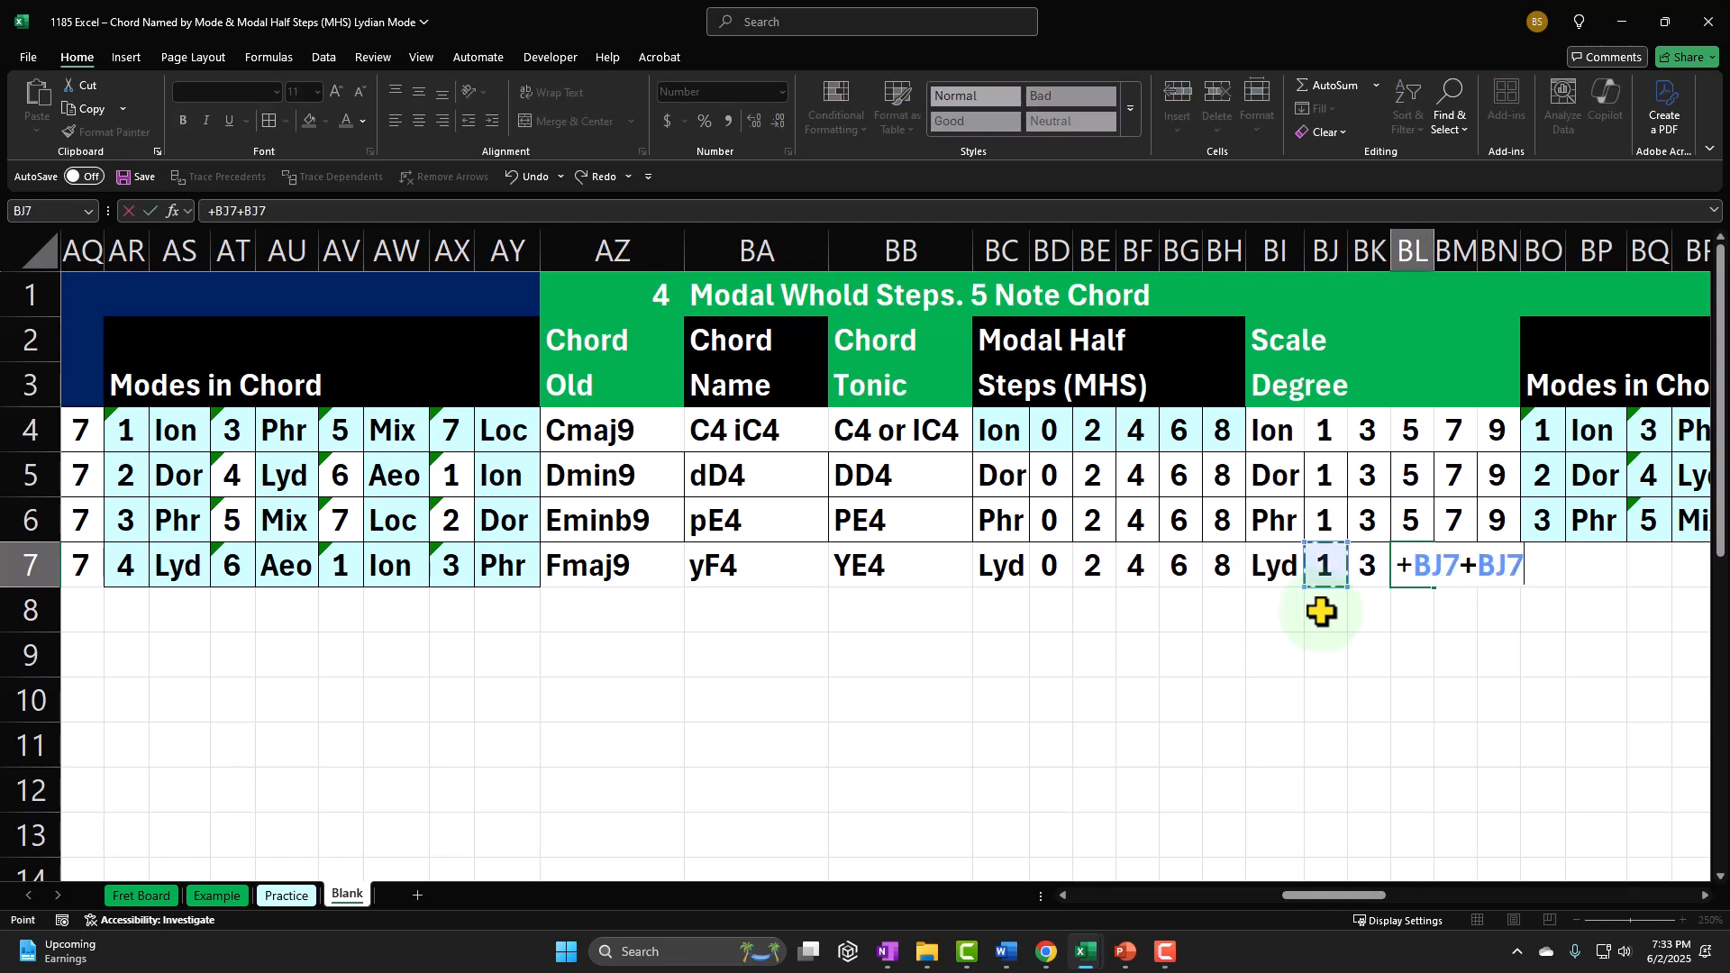
# Step: Calculate the fourth scale degree in BM7 with the formula +BJ7+BG7
pyautogui.press('Left')
pyautogui.press('Left')
pyautogui.press('Left')
pyautogui.press('Left')
pyautogui.press('Tab')
pyautogui.write('+')
pyautogui.press('Left')
pyautogui.press('Left')
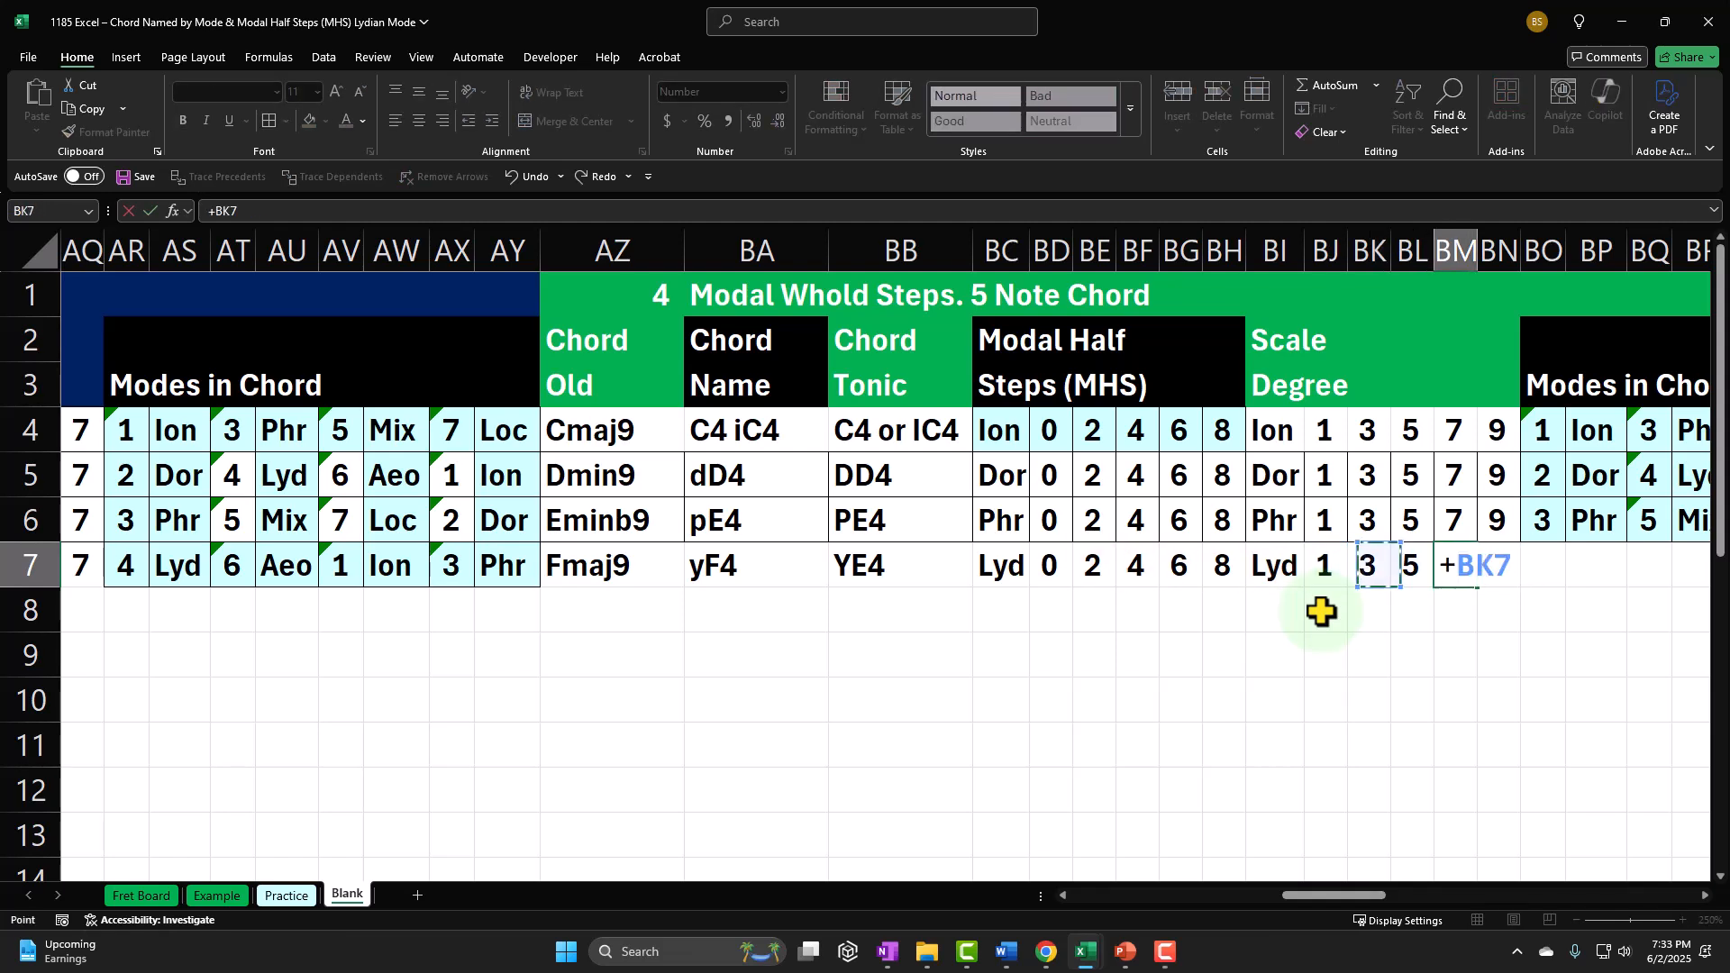
# Step: Calculate the fifth scale degree in BN7 with the formula +BJ7+BH7 and check it against BH7
pyautogui.press('Left')
pyautogui.press('Left')
pyautogui.press('Left')
pyautogui.press('Left')
pyautogui.press('Left')
pyautogui.press('Left')
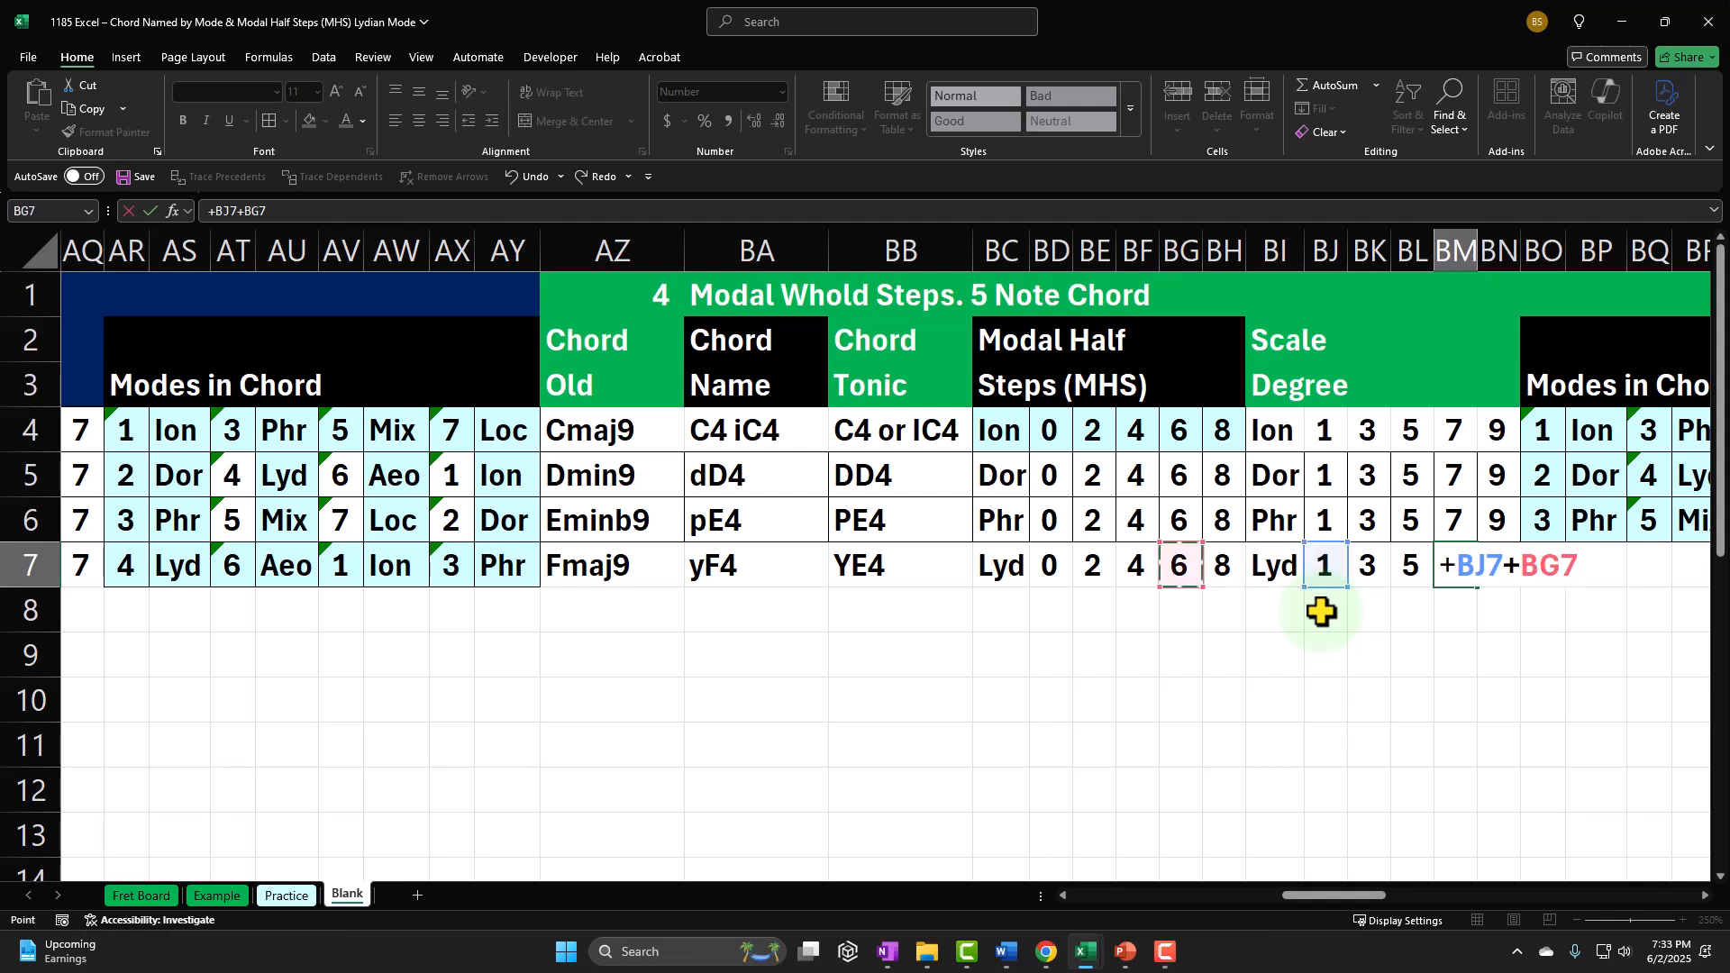
pyautogui.press('Tab')
pyautogui.write('+')
pyautogui.press('Left')
pyautogui.press('Left')
pyautogui.press('Left')
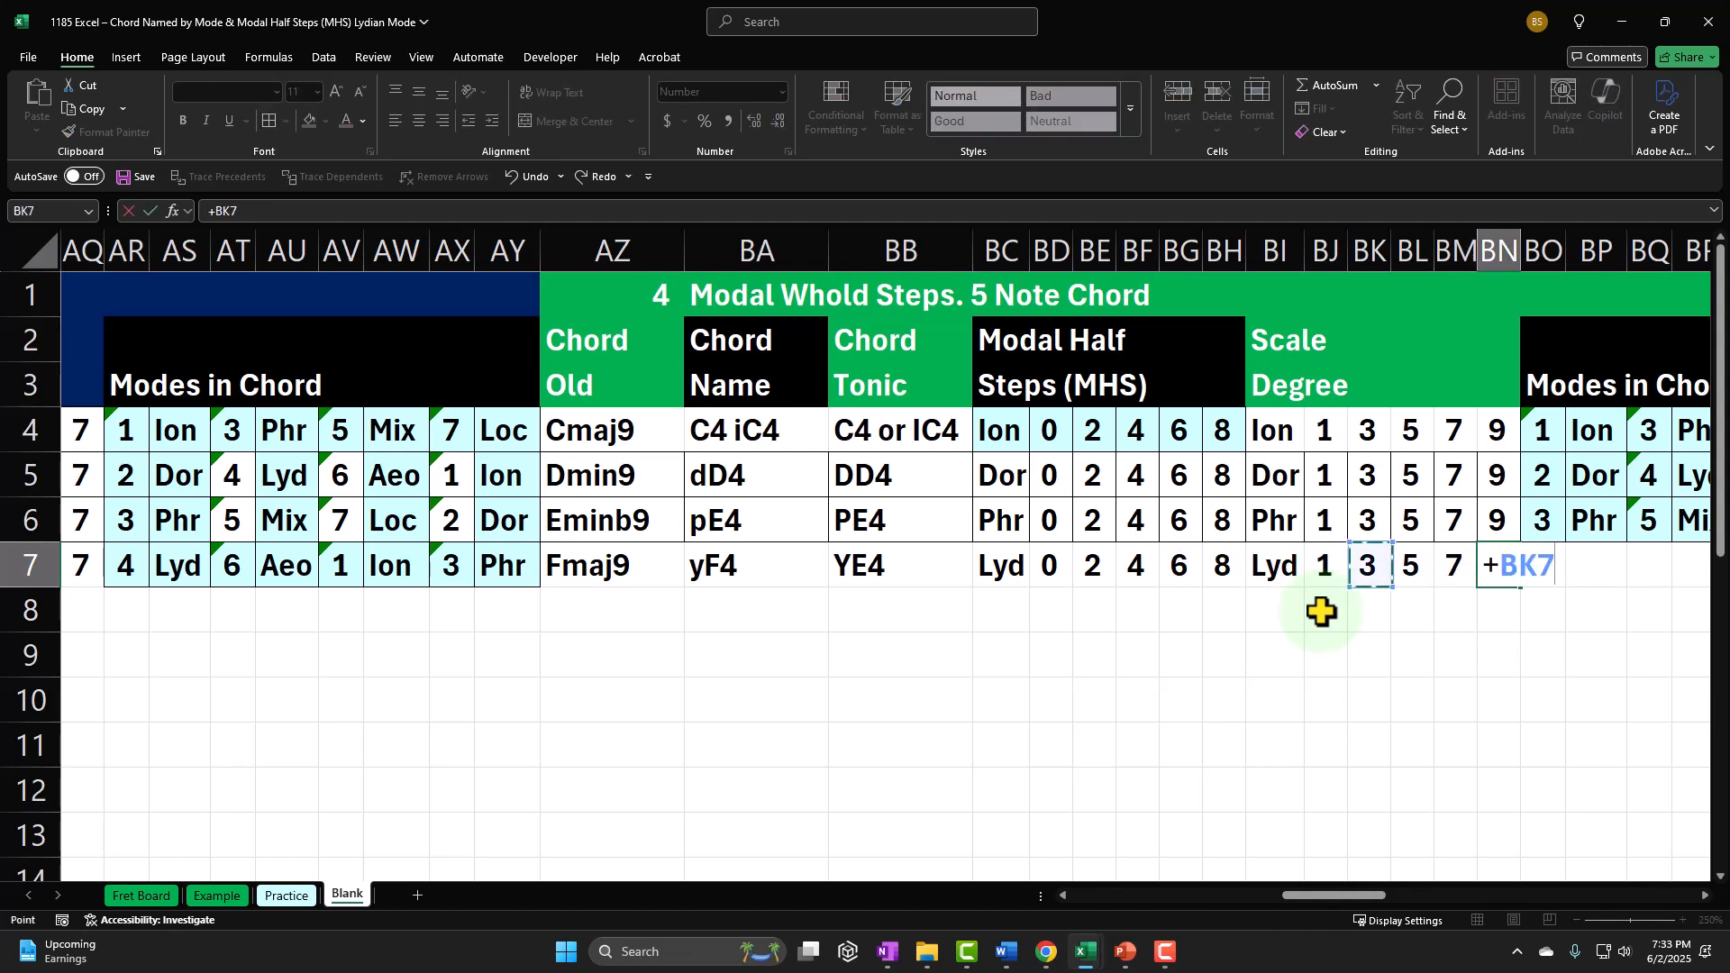
pyautogui.press('Left')
pyautogui.press('Left')
pyautogui.press('Left')
pyautogui.press('Left')
pyautogui.press('Left')
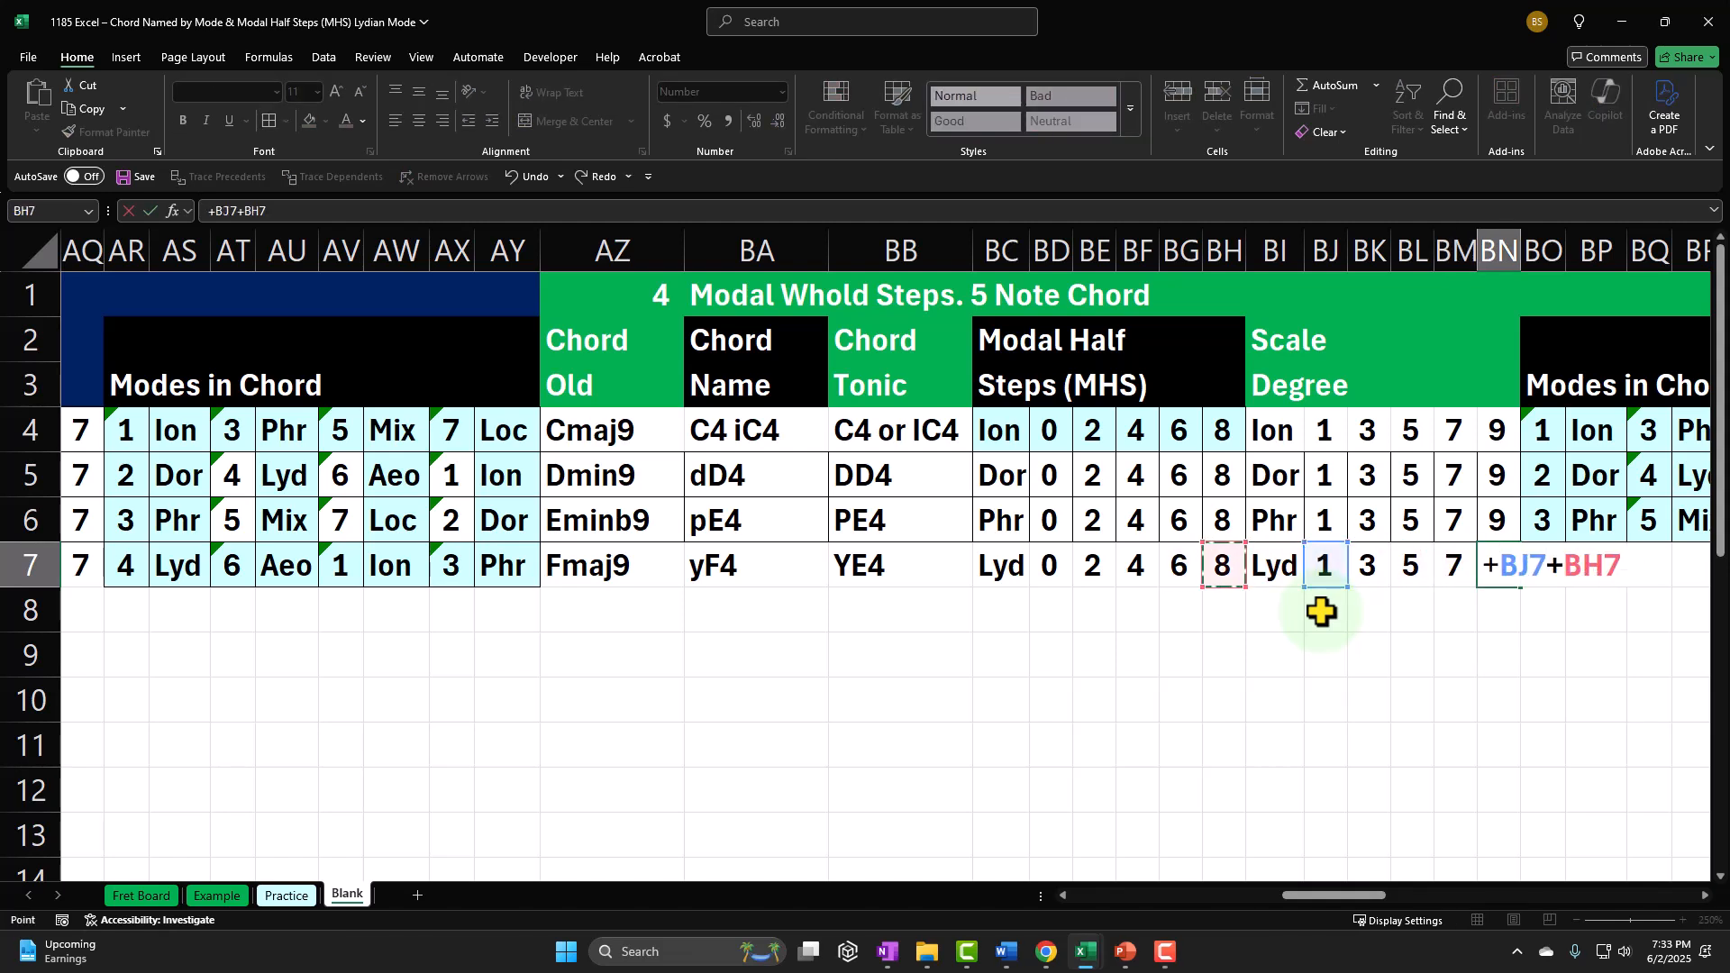
pyautogui.hotkey('ctrl', 'Return')
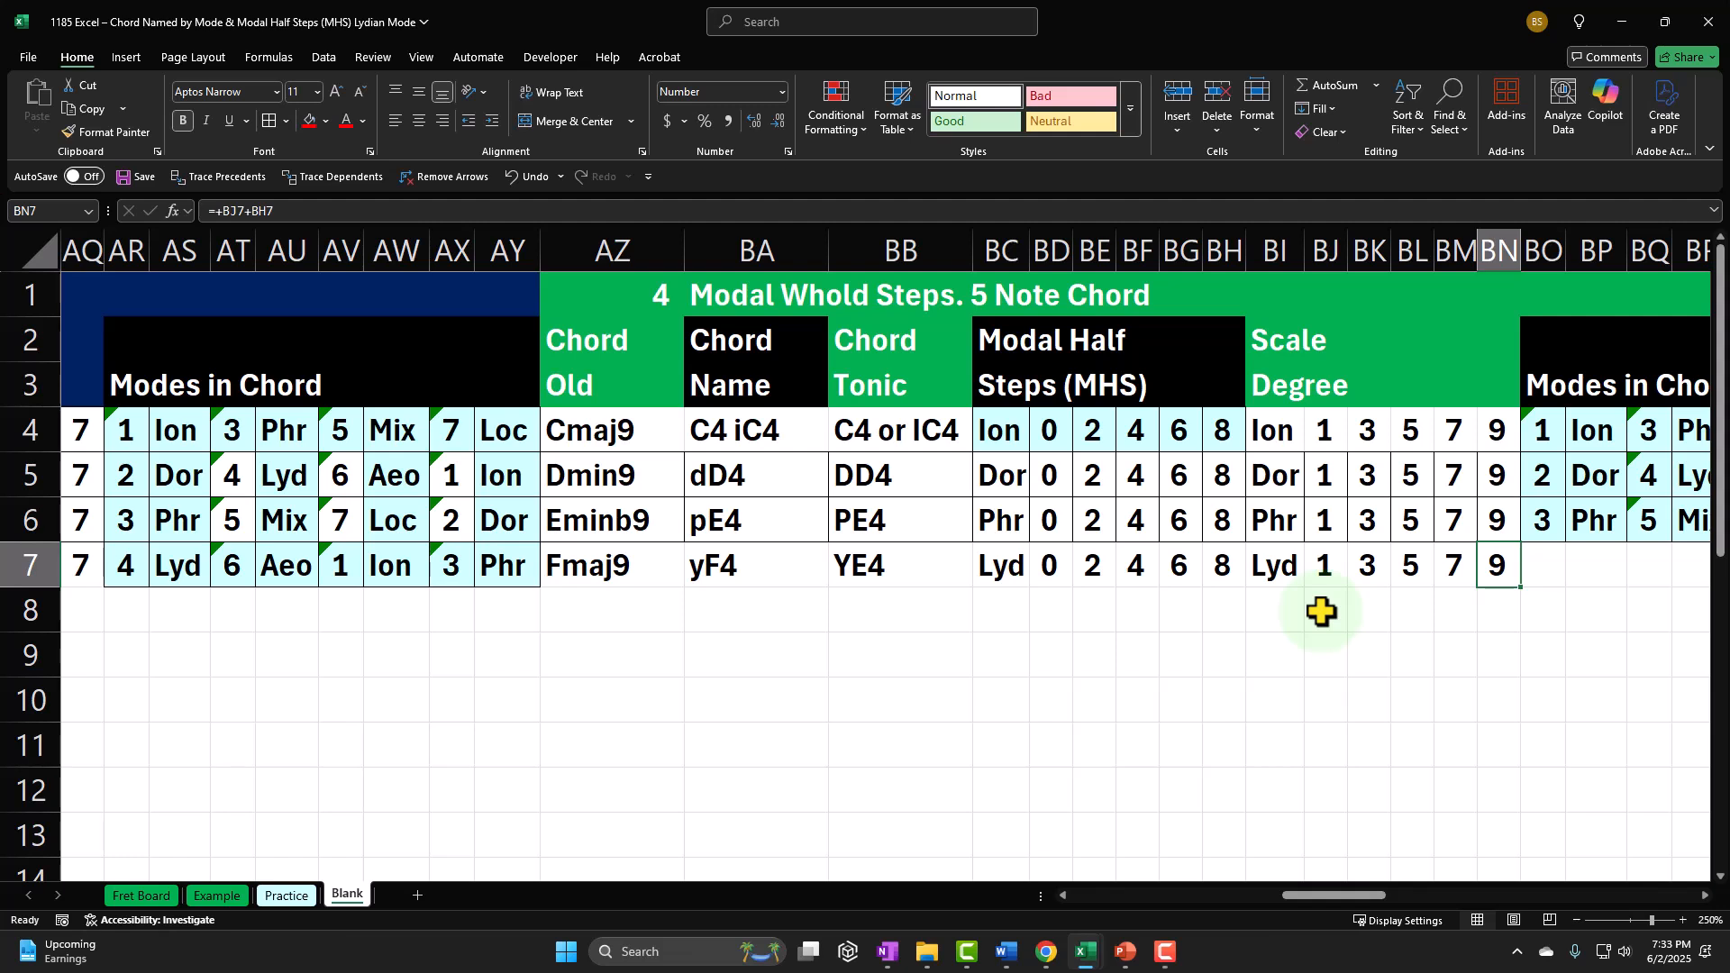
pyautogui.click(1221, 567)
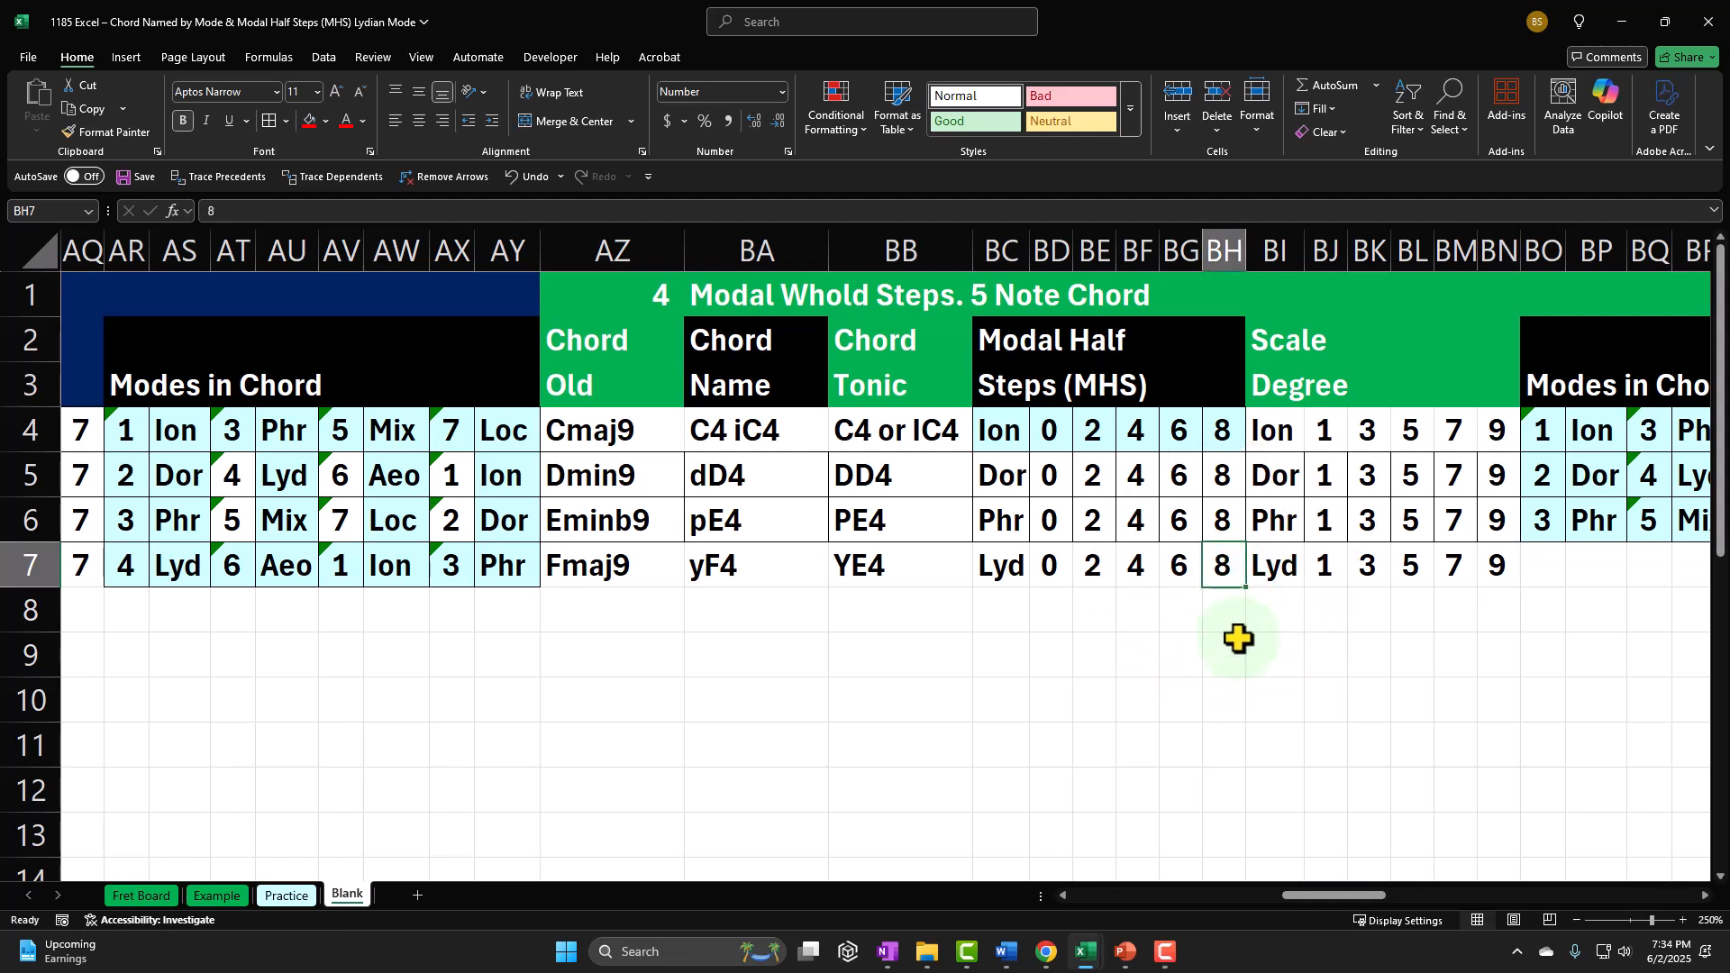
pyautogui.click(1499, 564)
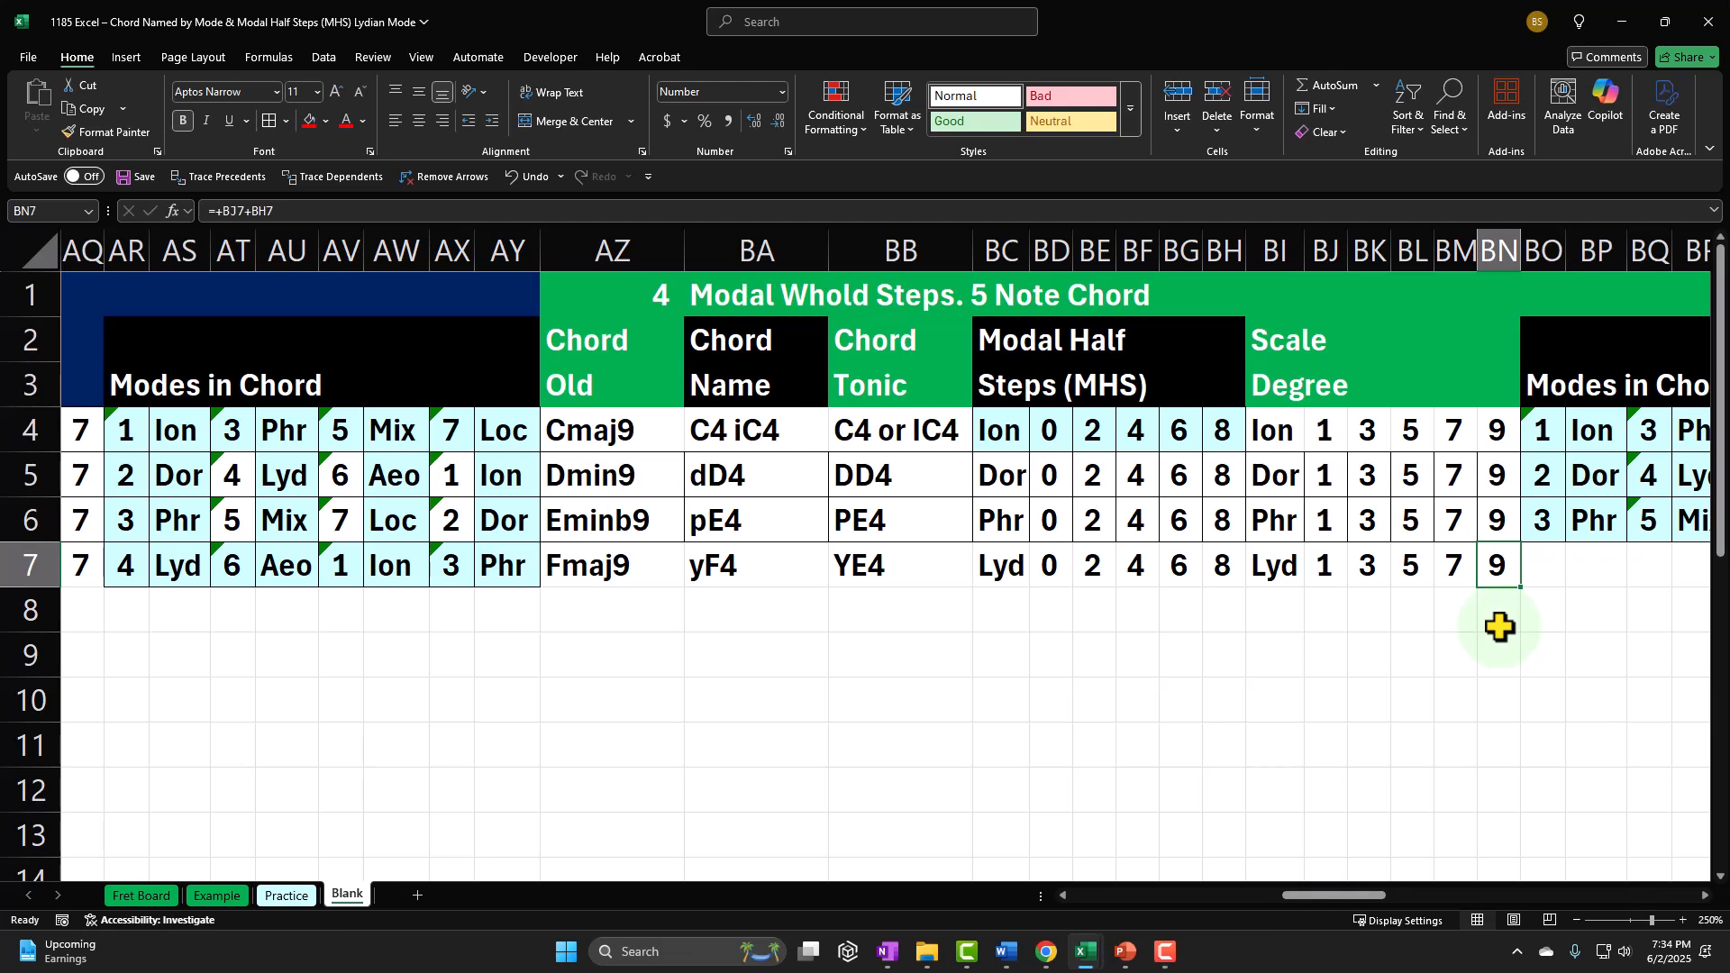
# Step: Link the first mode number of the five-note Lydian chord in BO7 to the four-note chord's first mode number with =AR7
pyautogui.press('Right')
pyautogui.press('Right')
pyautogui.press('Right')
pyautogui.press('Right')
pyautogui.press('Right')
pyautogui.press('Right')
pyautogui.press('Right')
pyautogui.press('Right')
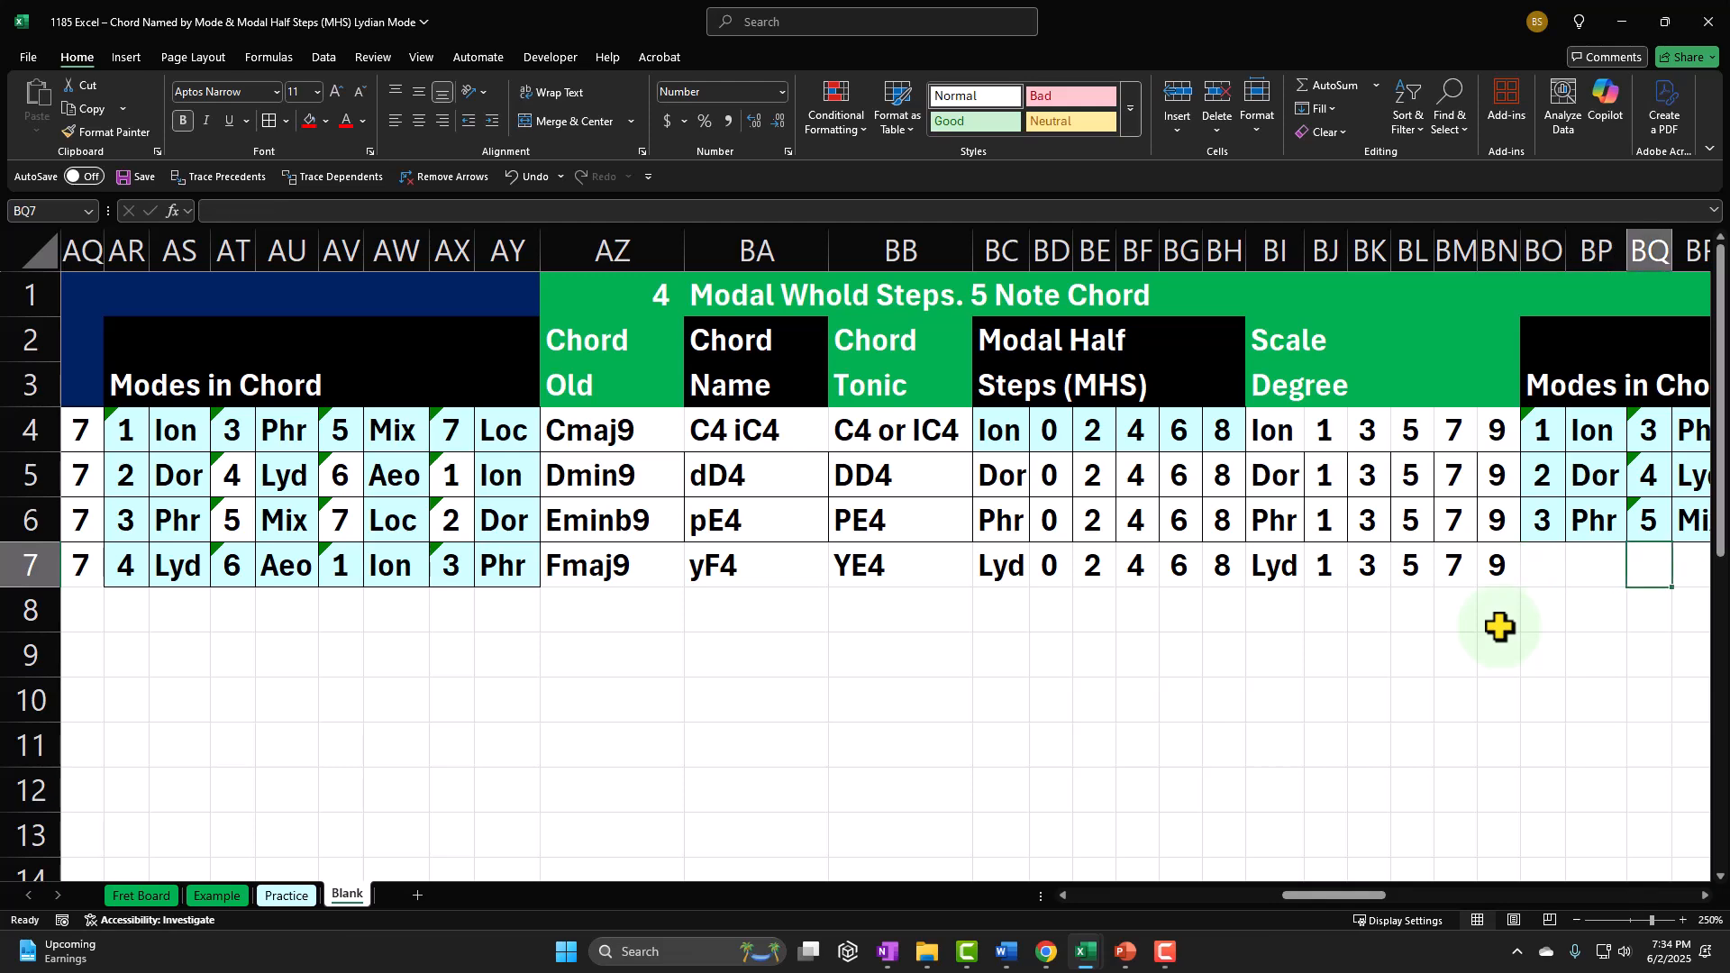
pyautogui.press('Right')
pyautogui.press('Right')
pyautogui.press('Right')
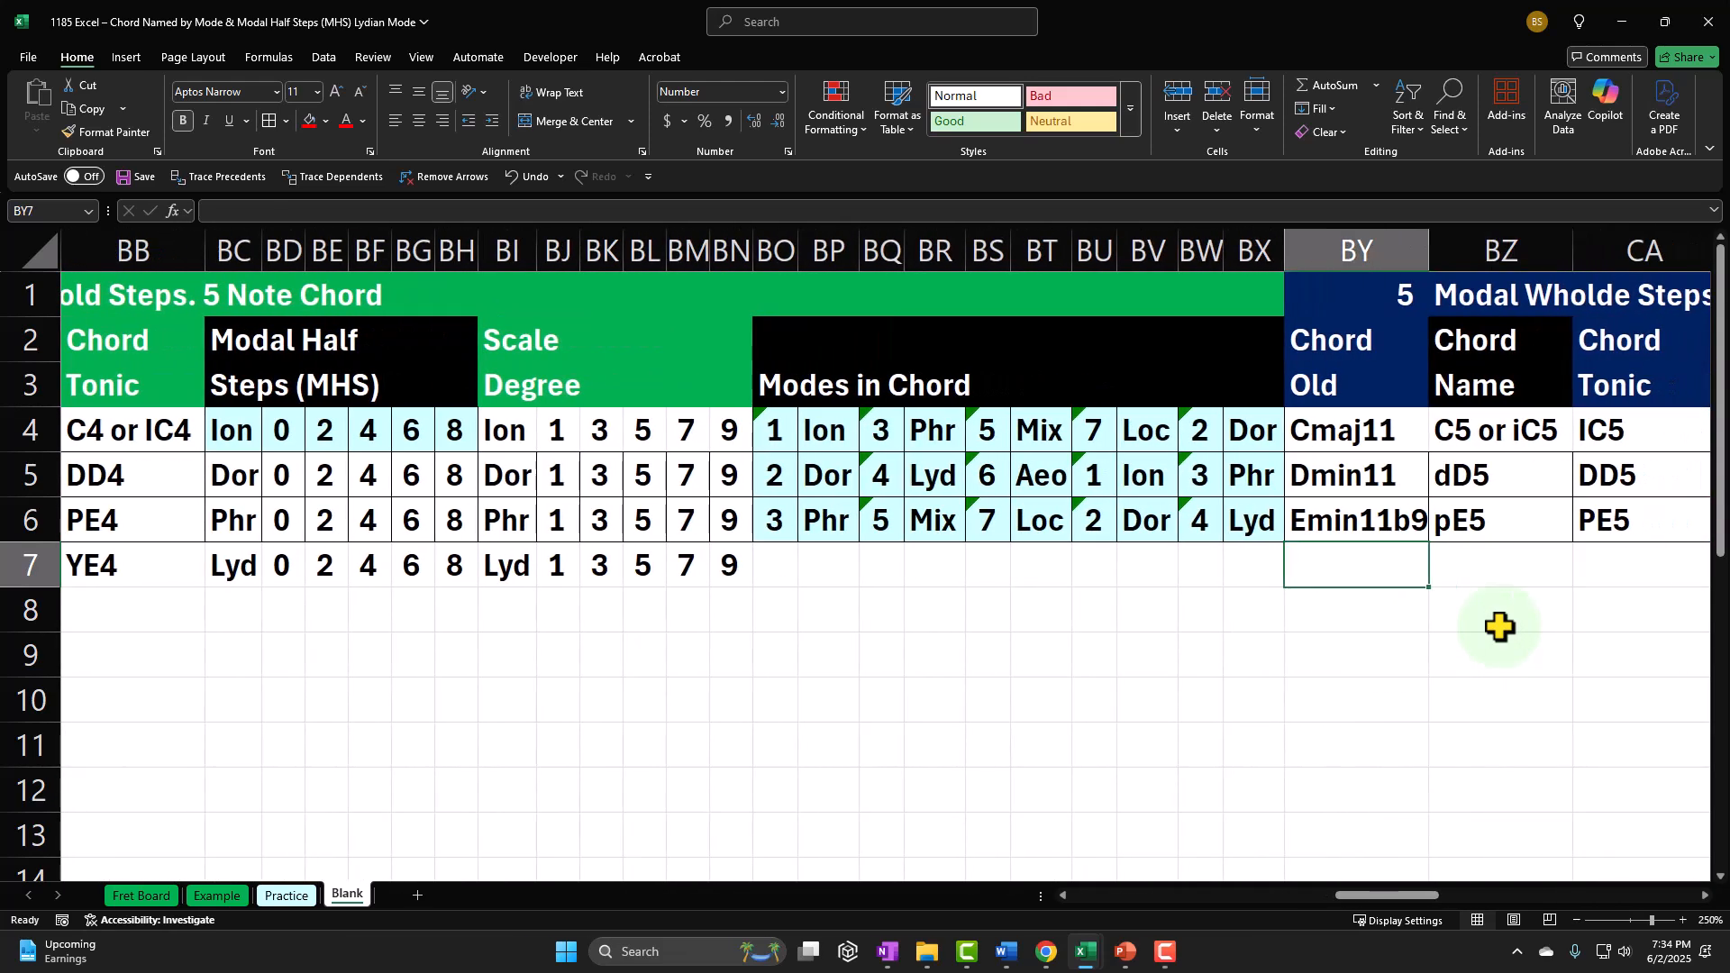
pyautogui.press('Left')
pyautogui.press('Left')
pyautogui.press('Left')
pyautogui.press('Left')
pyautogui.press('Left')
pyautogui.press('Left')
pyautogui.press('Left')
pyautogui.press('Left')
pyautogui.press('Left')
pyautogui.press('Left')
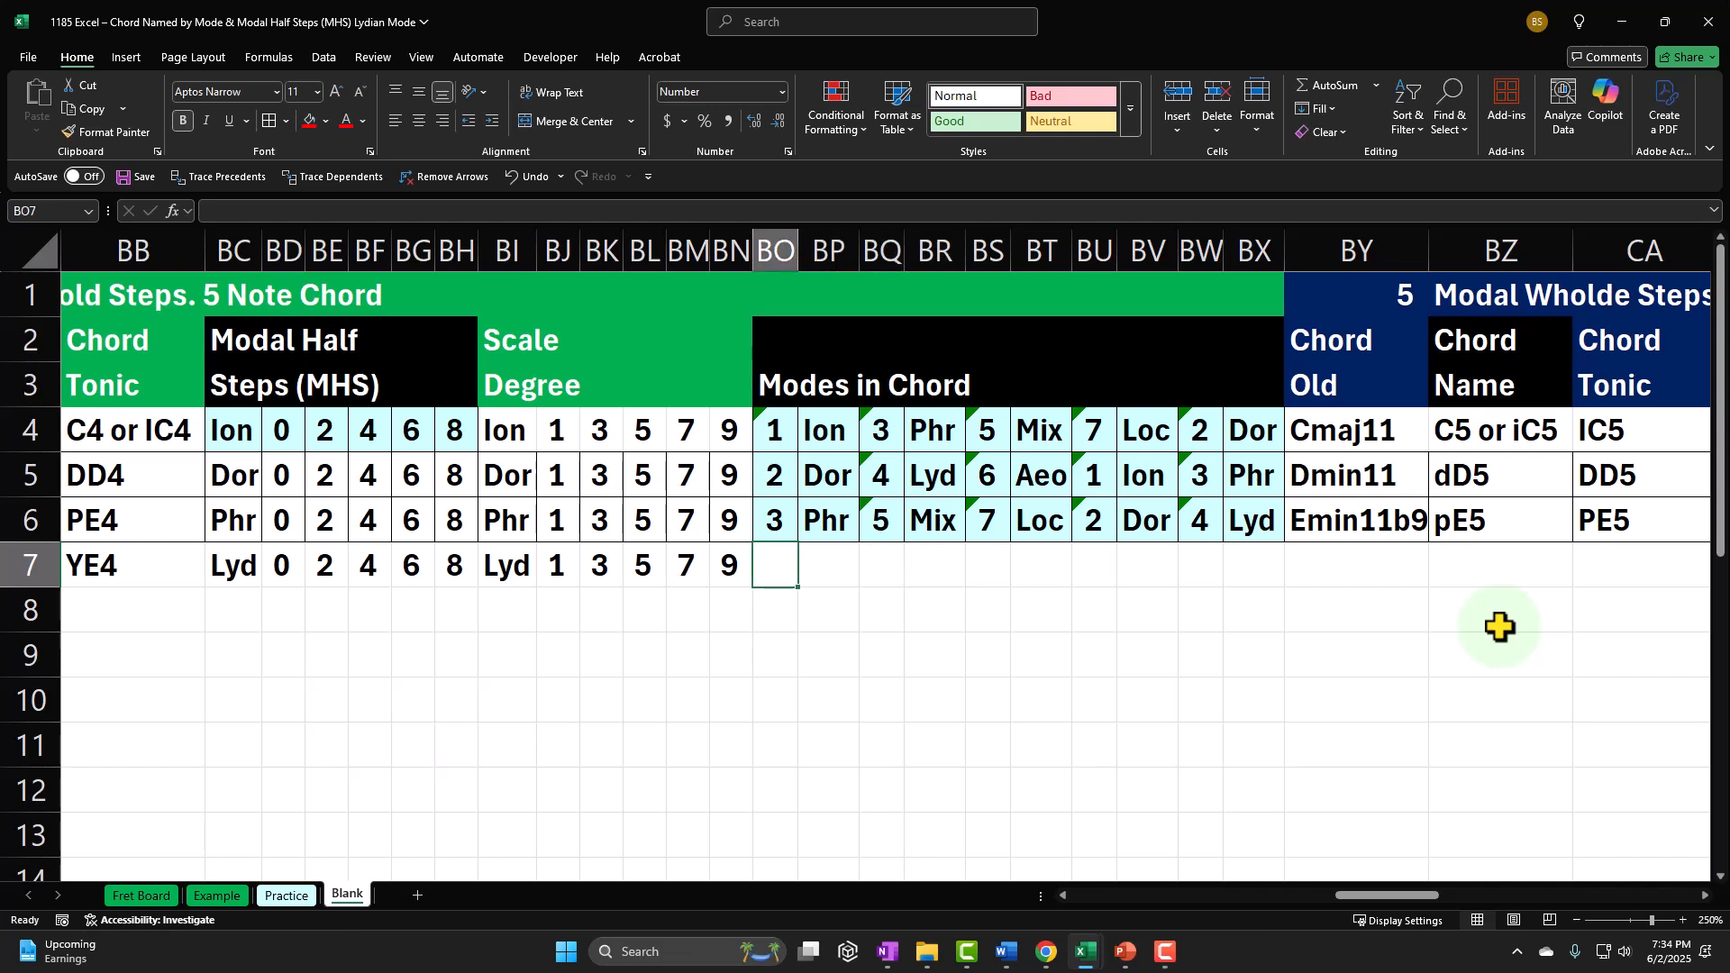
pyautogui.write('=')
pyautogui.press('Left')
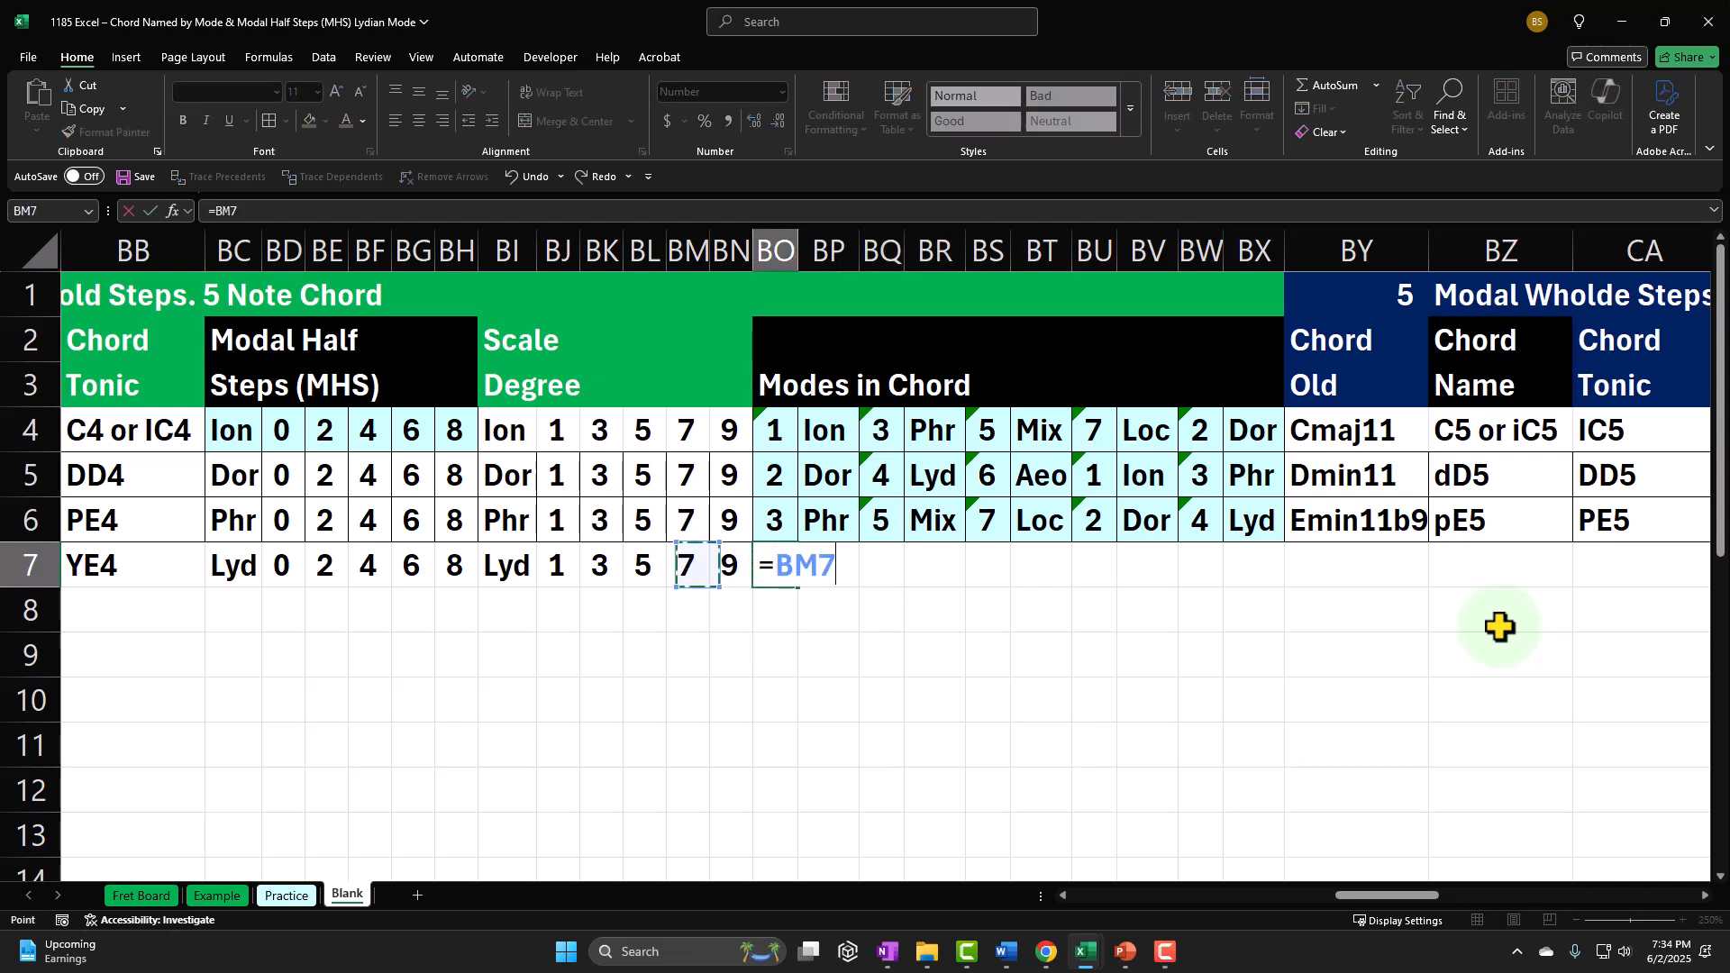
pyautogui.press('Left')
pyautogui.press('Left')
pyautogui.press('Left')
pyautogui.press('Left')
pyautogui.press('Left')
pyautogui.press('Left')
pyautogui.press('Left')
pyautogui.press('Left')
pyautogui.press('Left')
pyautogui.press('Left')
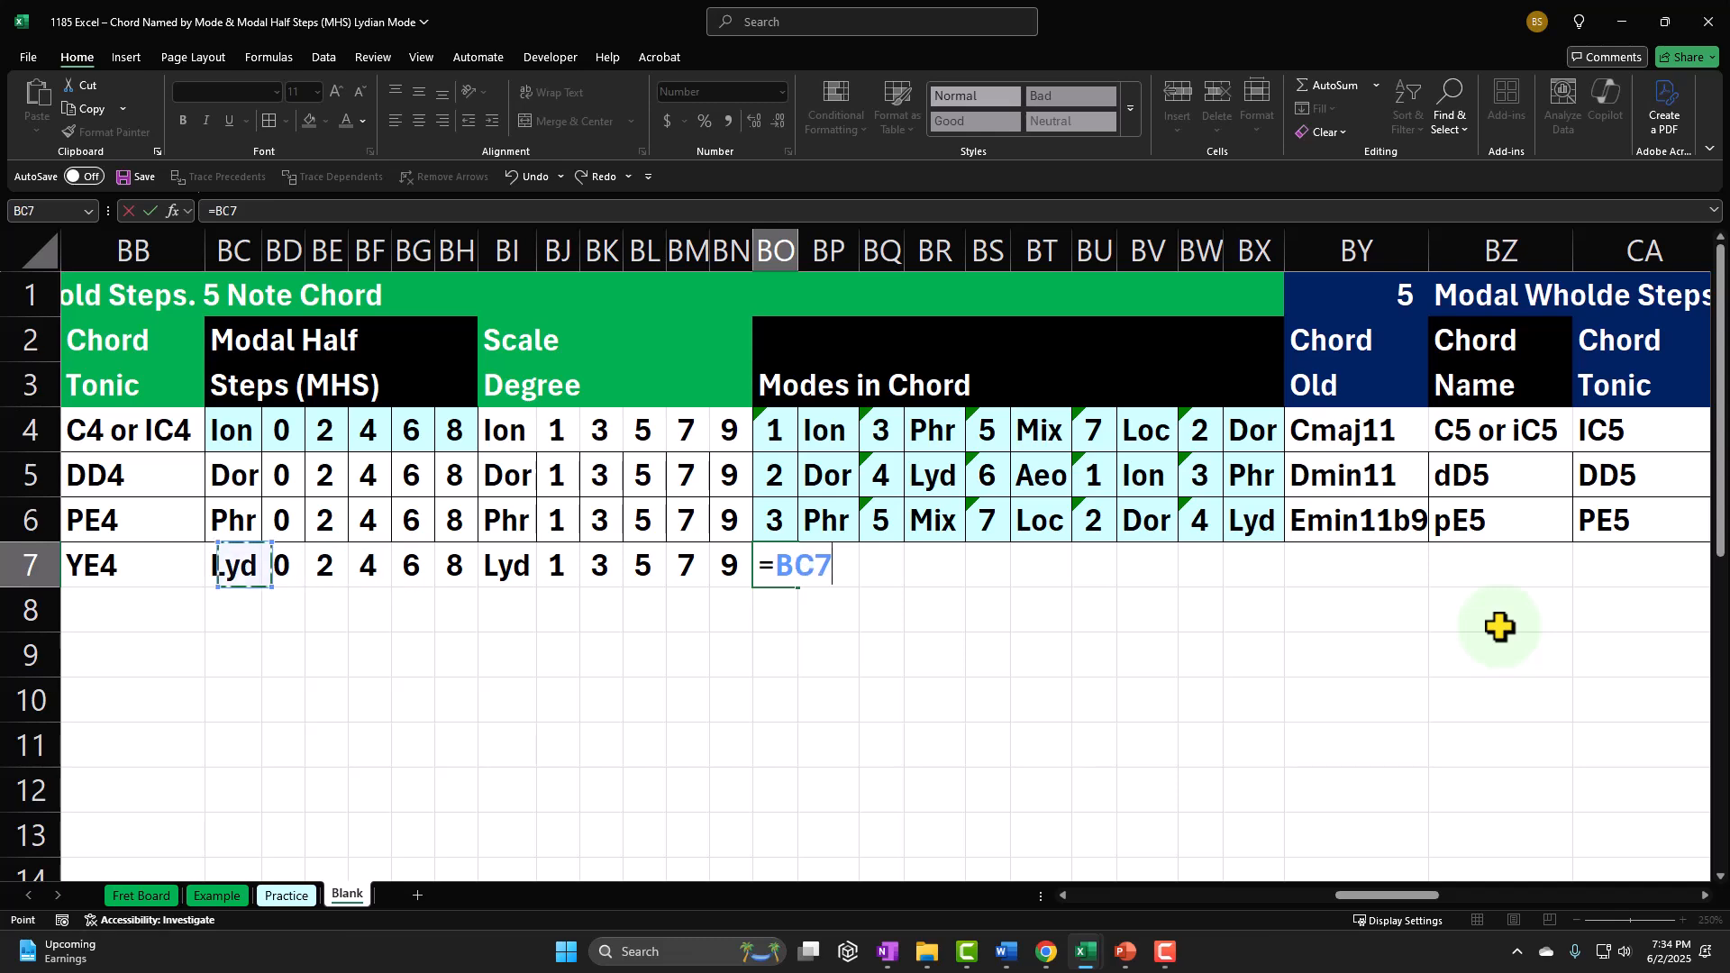
pyautogui.press('Left')
pyautogui.press('Left')
pyautogui.press('Left')
pyautogui.press('Left')
pyautogui.press('Left')
pyautogui.press('Left')
pyautogui.press('Left')
pyautogui.press('Left')
pyautogui.press('Left')
pyautogui.press('Left')
pyautogui.press('Left')
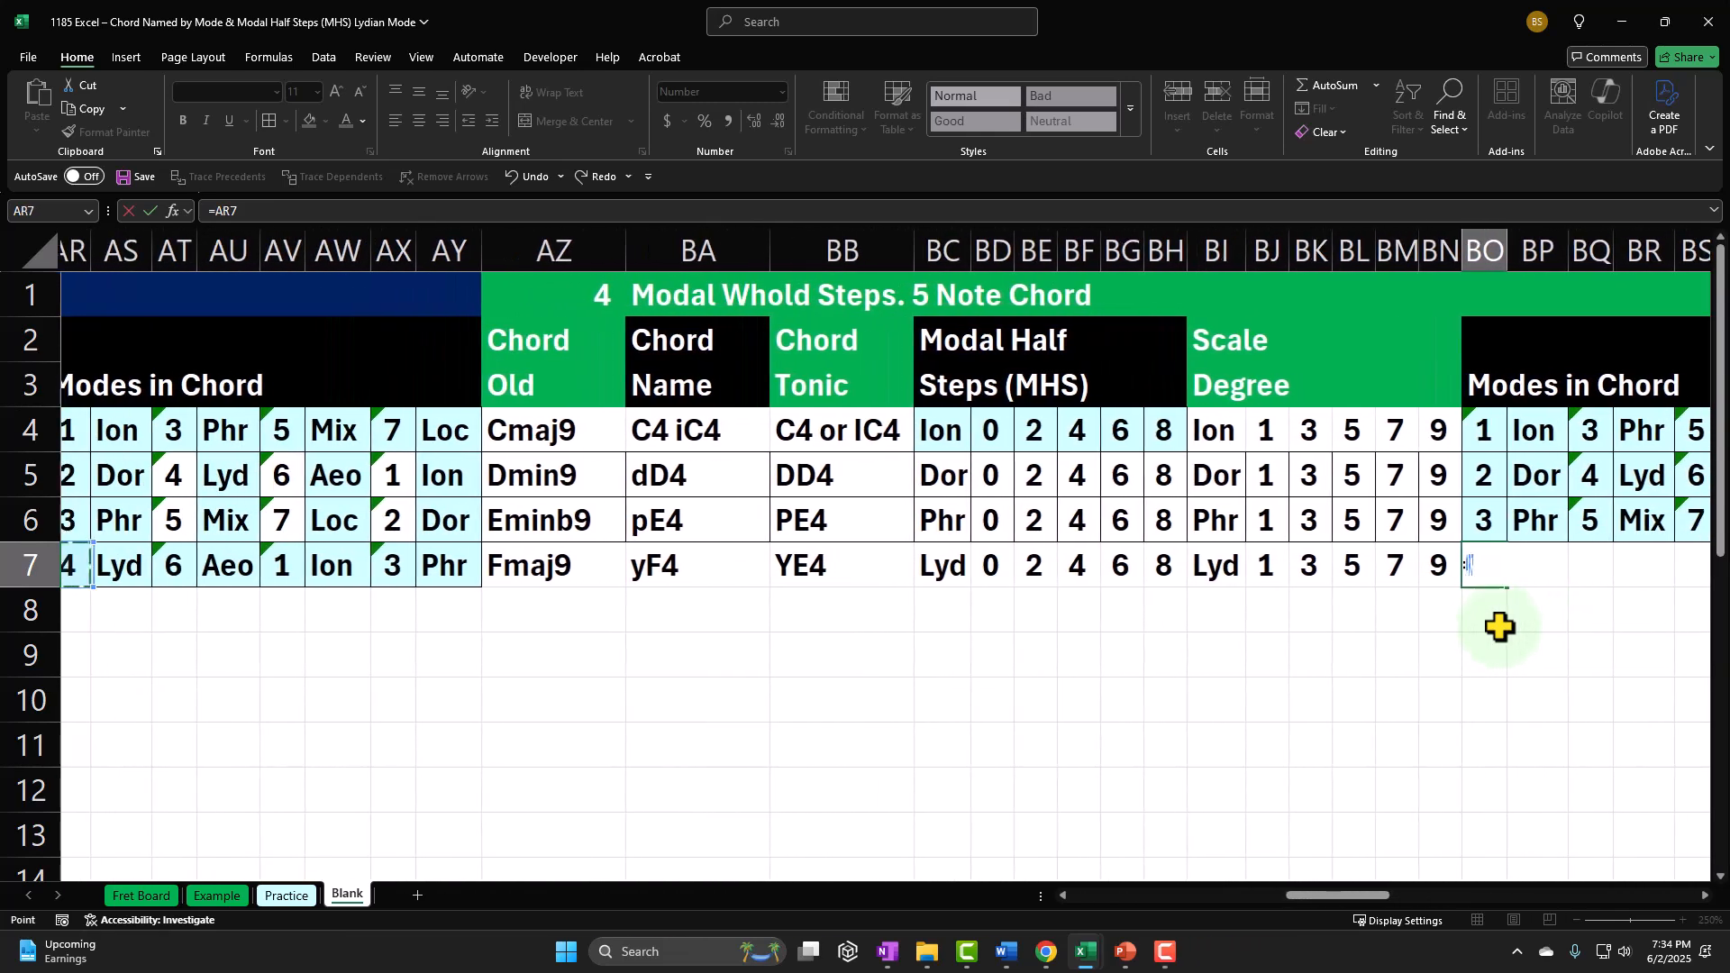
pyautogui.press('Left')
pyautogui.press('Left')
pyautogui.press('Left')
pyautogui.press('Right')
pyautogui.press('Right')
pyautogui.press('Right')
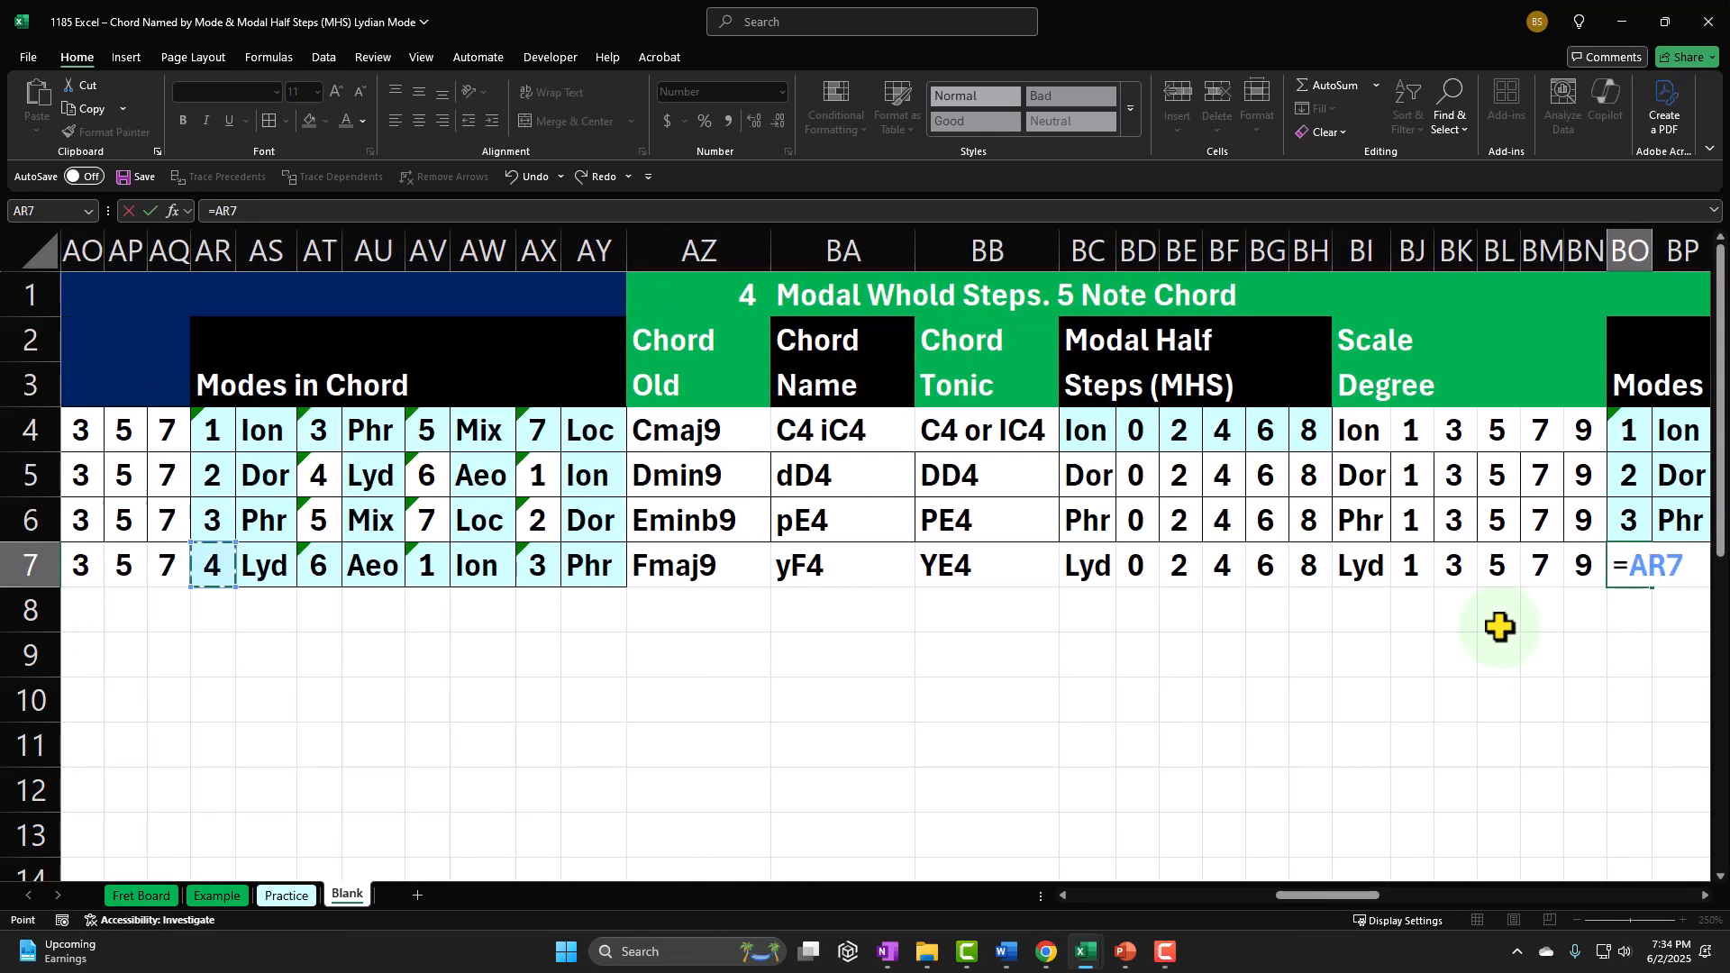
pyautogui.press('Return')
# Step: Calculate the second mode number in BQ7 with the formula =BO7+BE7
pyautogui.press('Right')
pyautogui.press('Right')
pyautogui.press('Right')
pyautogui.press('Right')
pyautogui.press('Right')
pyautogui.press('Right')
pyautogui.press('Right')
pyautogui.press('Right')
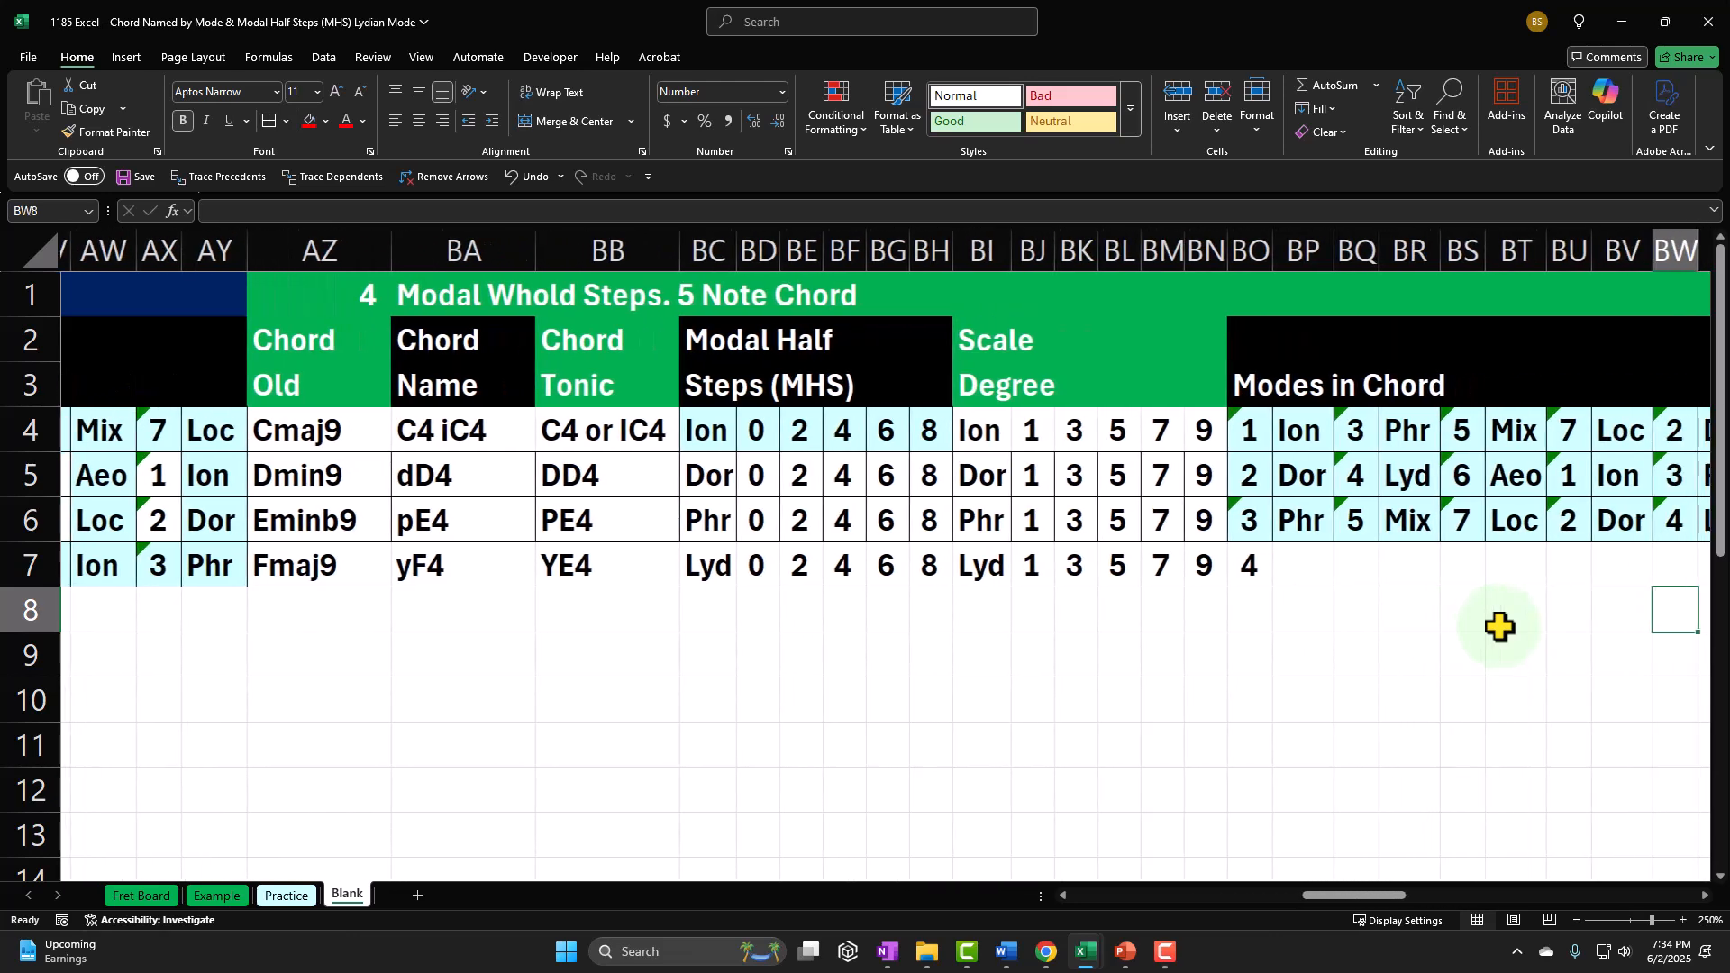
pyautogui.press('Right')
pyautogui.press('Right')
pyautogui.press('Left')
pyautogui.press('Left')
pyautogui.press('Left')
pyautogui.press('Left')
pyautogui.press('Left')
pyautogui.press('Left')
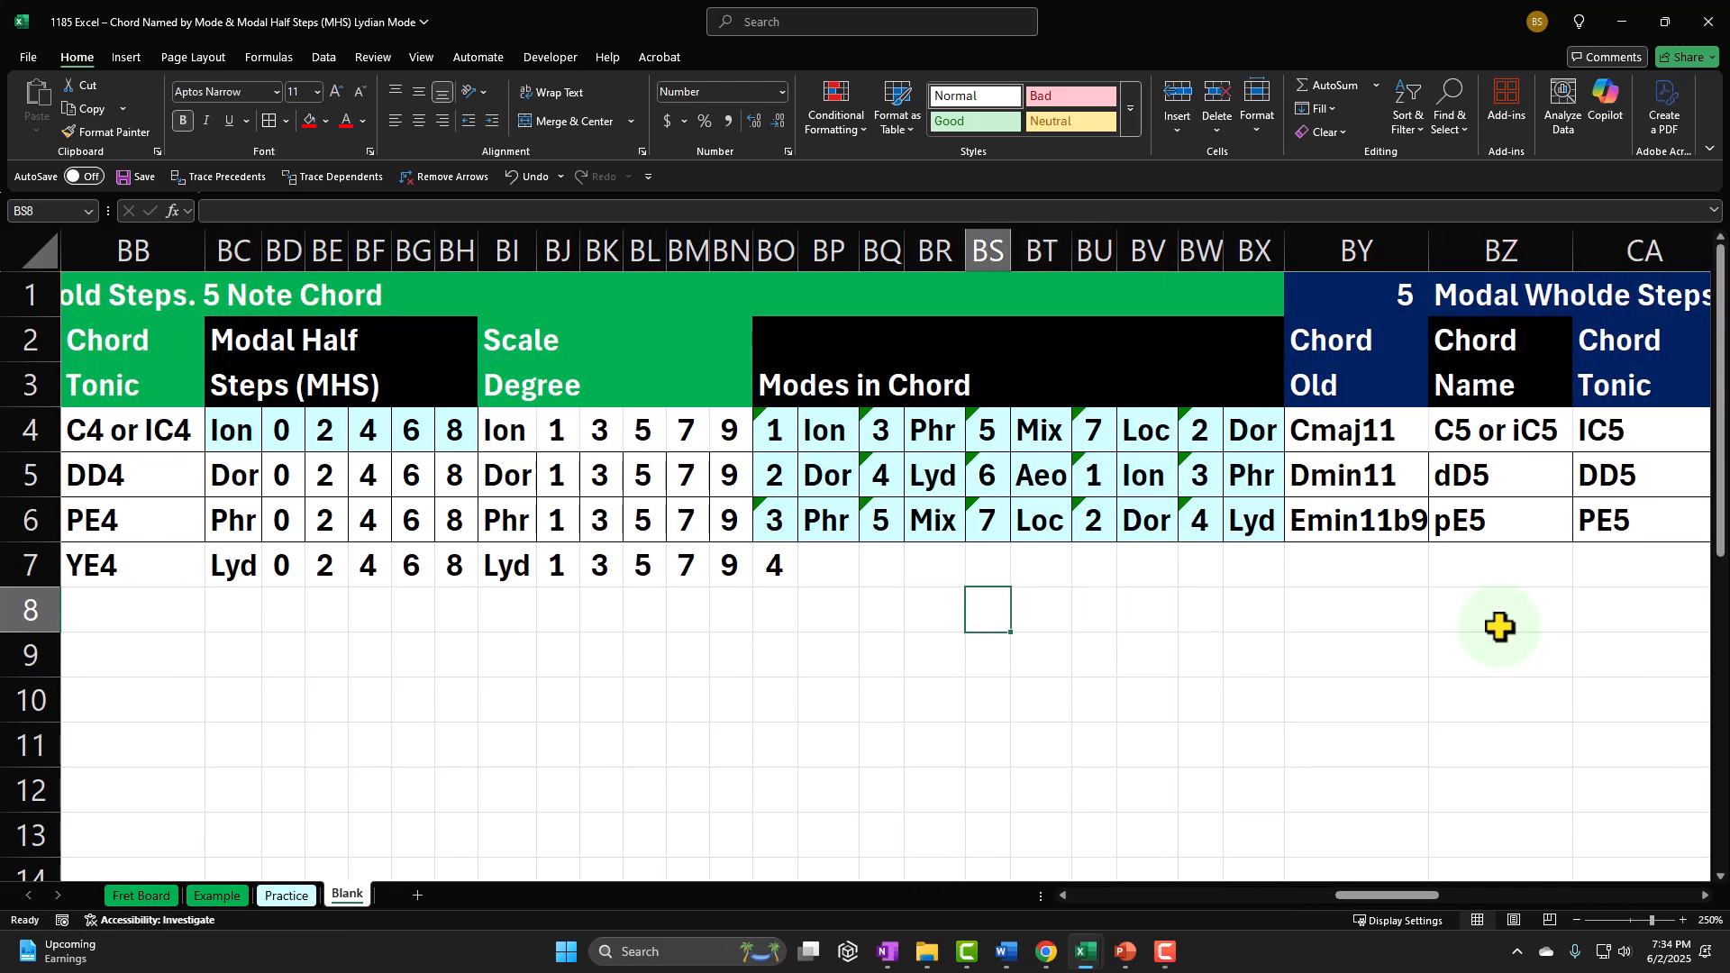
pyautogui.press('Left')
pyautogui.press('Left')
pyautogui.press('Up')
pyautogui.write('=')
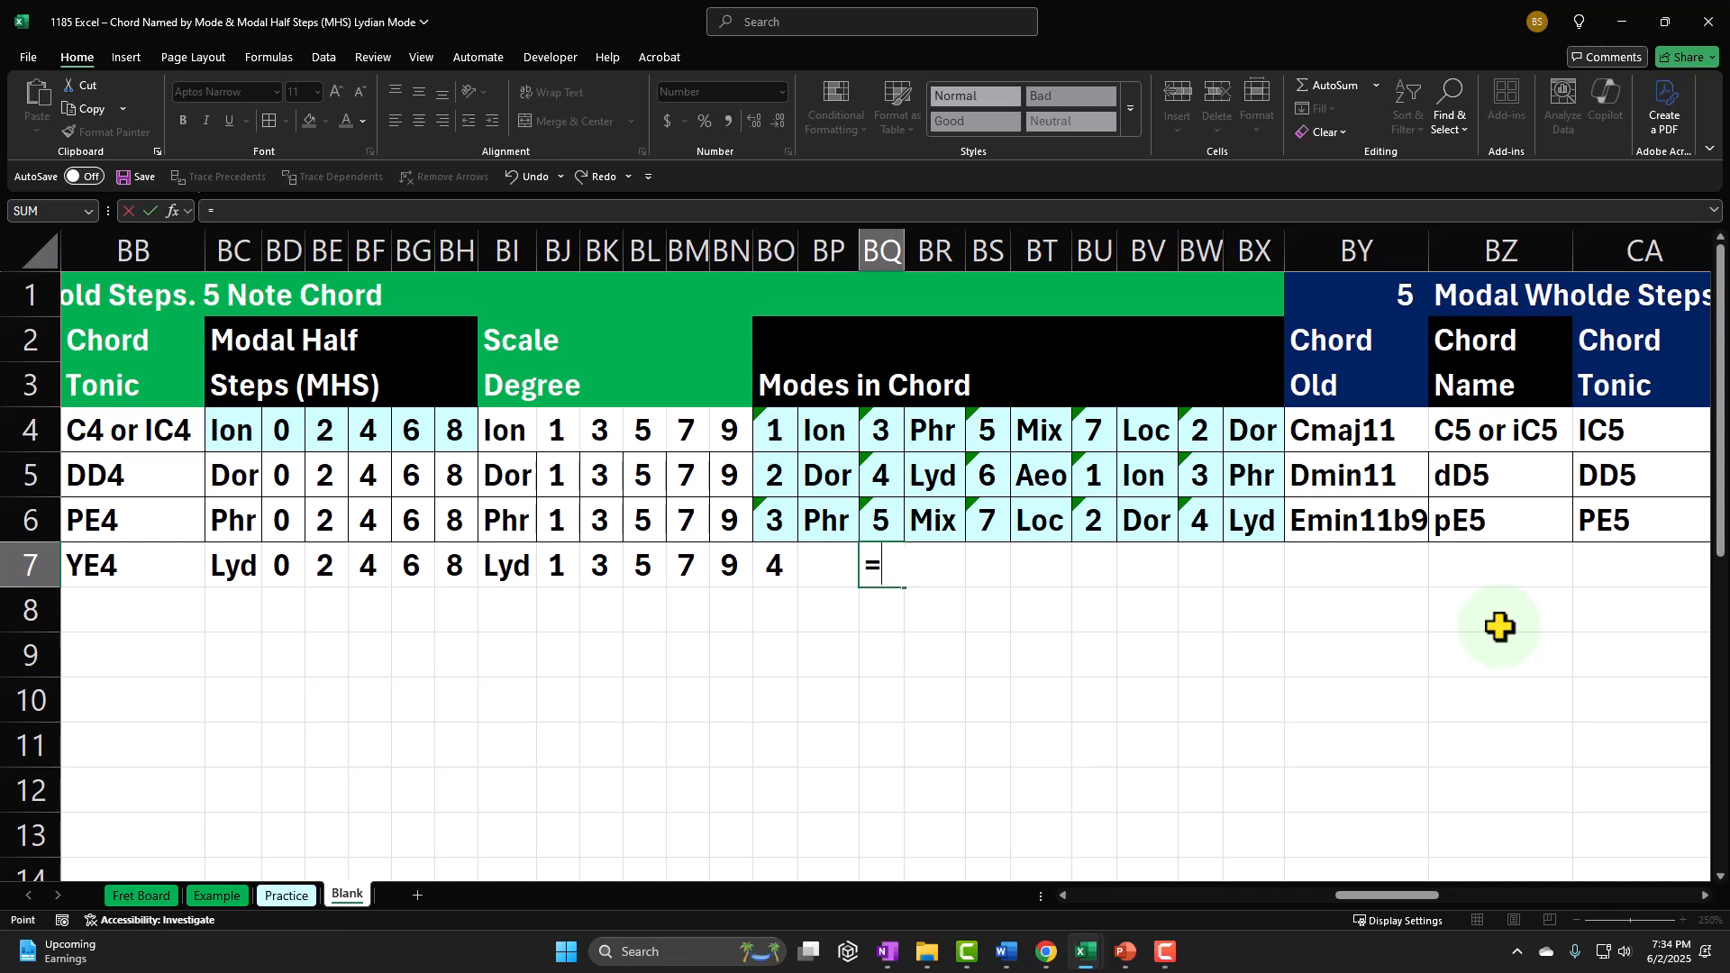
pyautogui.press('Left')
pyautogui.press('Left')
pyautogui.write('+')
pyautogui.press('Left')
pyautogui.press('Left')
pyautogui.press('Left')
pyautogui.press('Left')
pyautogui.press('Left')
pyautogui.press('Left')
pyautogui.press('Left')
pyautogui.press('Left')
pyautogui.press('Left')
pyautogui.press('Left')
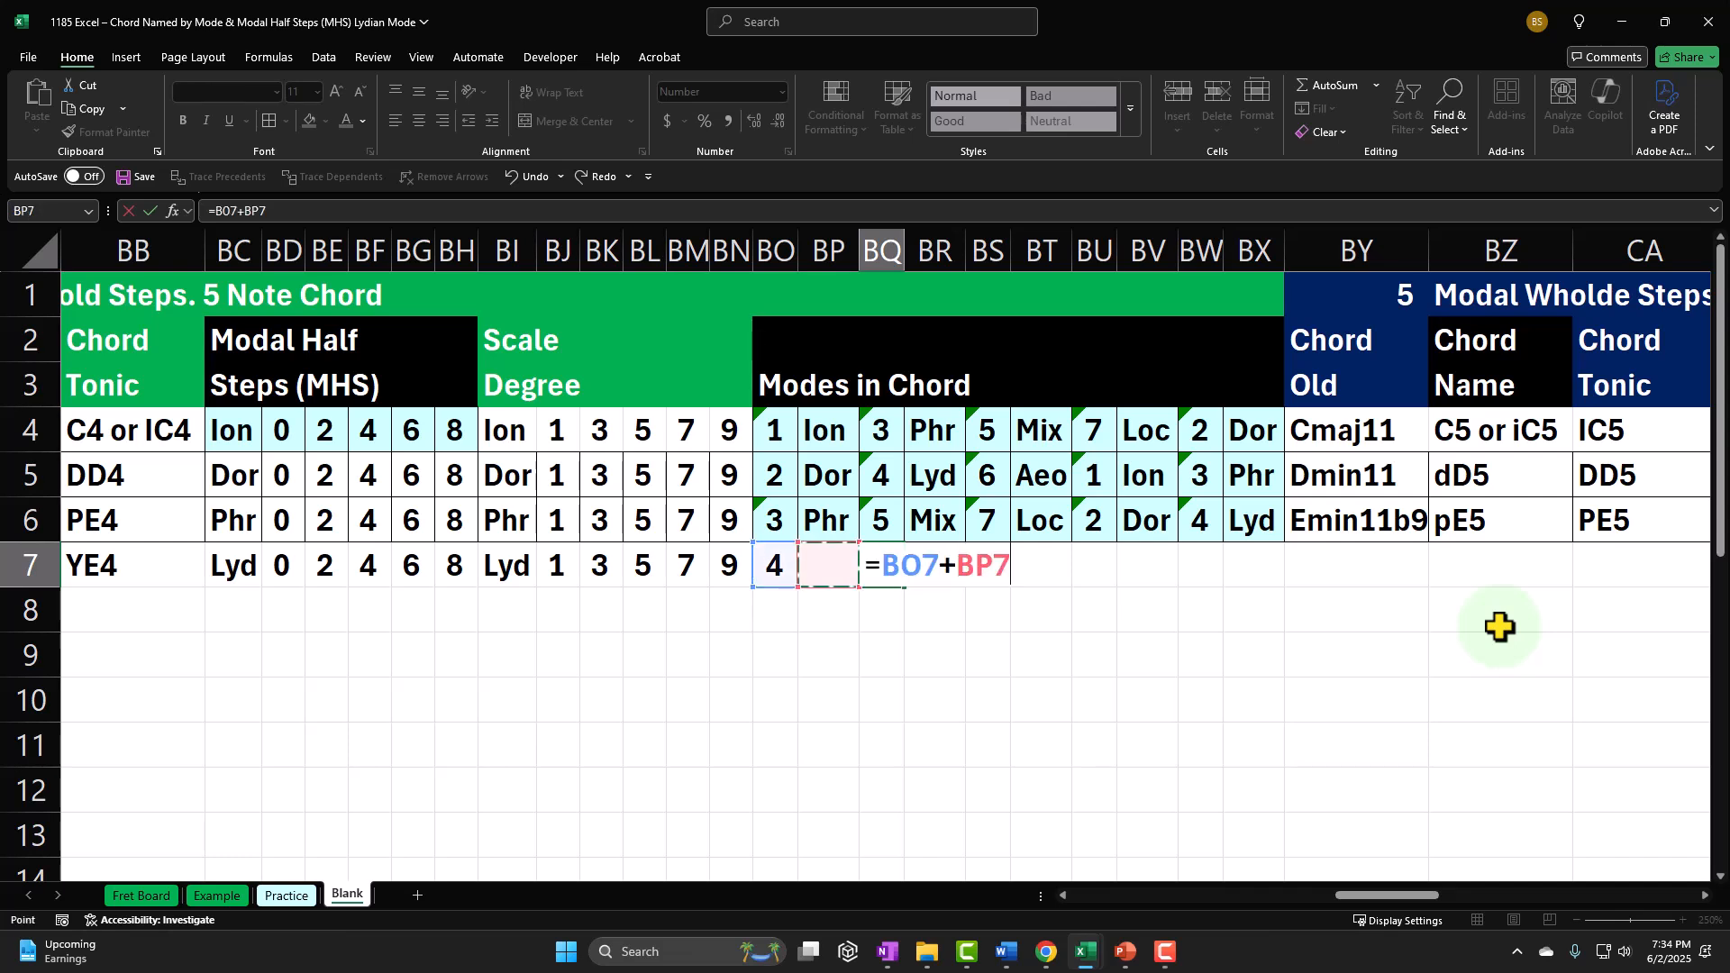
pyautogui.press('Left')
pyautogui.press('Left')
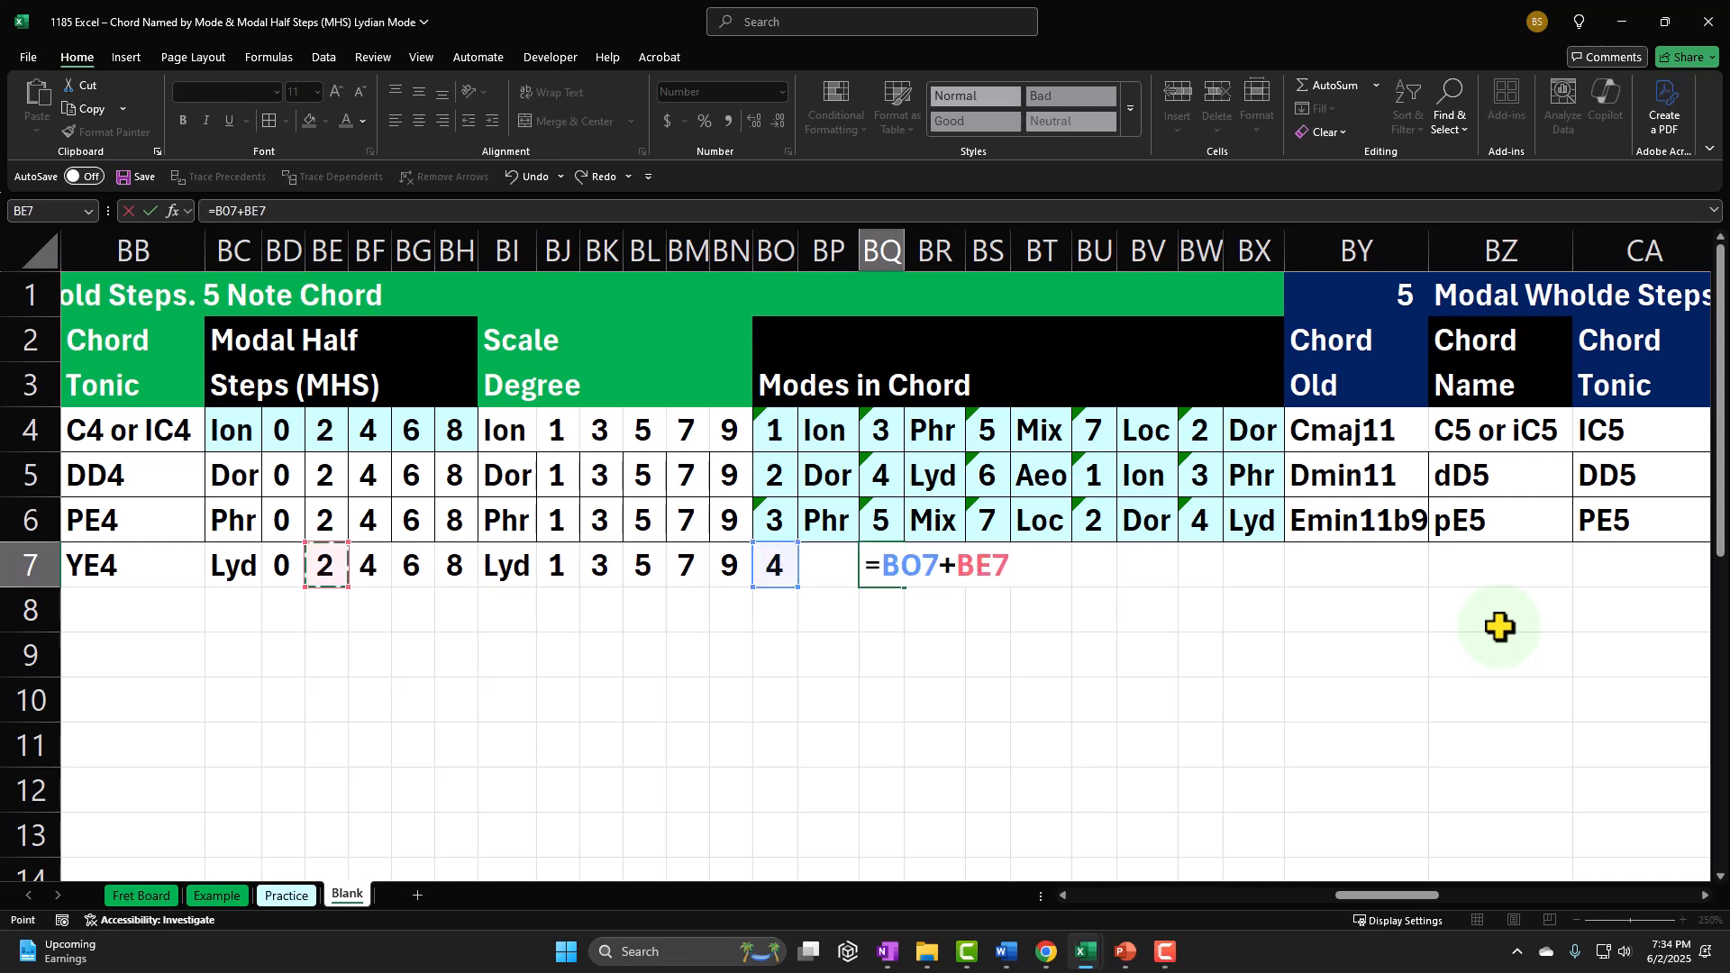
pyautogui.press('Tab')
pyautogui.press('Tab')
# Step: Try calculating the third mode number in BS7 as +BO7+BG7, subtracting 7 from the sum
pyautogui.write('+')
pyautogui.press('Left')
pyautogui.press('Left')
pyautogui.press('Left')
pyautogui.press('Left')
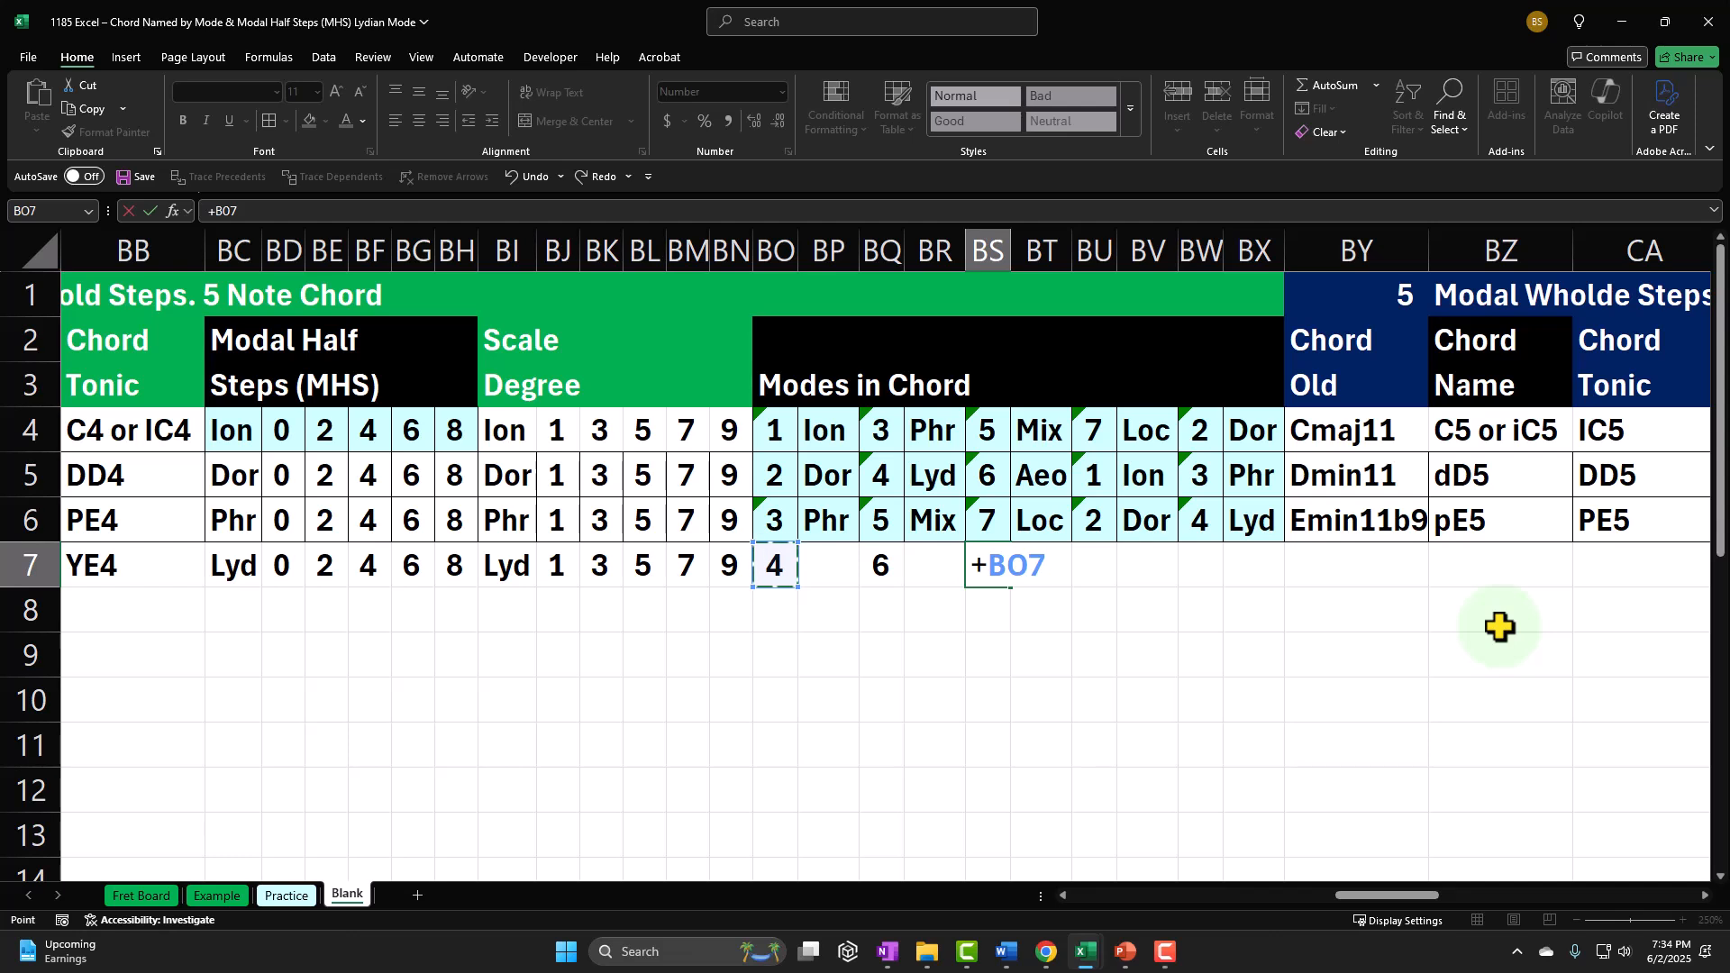
pyautogui.write('+')
pyautogui.press('Left')
pyautogui.press('Left')
pyautogui.press('Left')
pyautogui.press('Left')
pyautogui.press('Left')
pyautogui.press('Left')
pyautogui.press('Left')
pyautogui.press('Left')
pyautogui.press('Left')
pyautogui.press('Left')
pyautogui.press('Left')
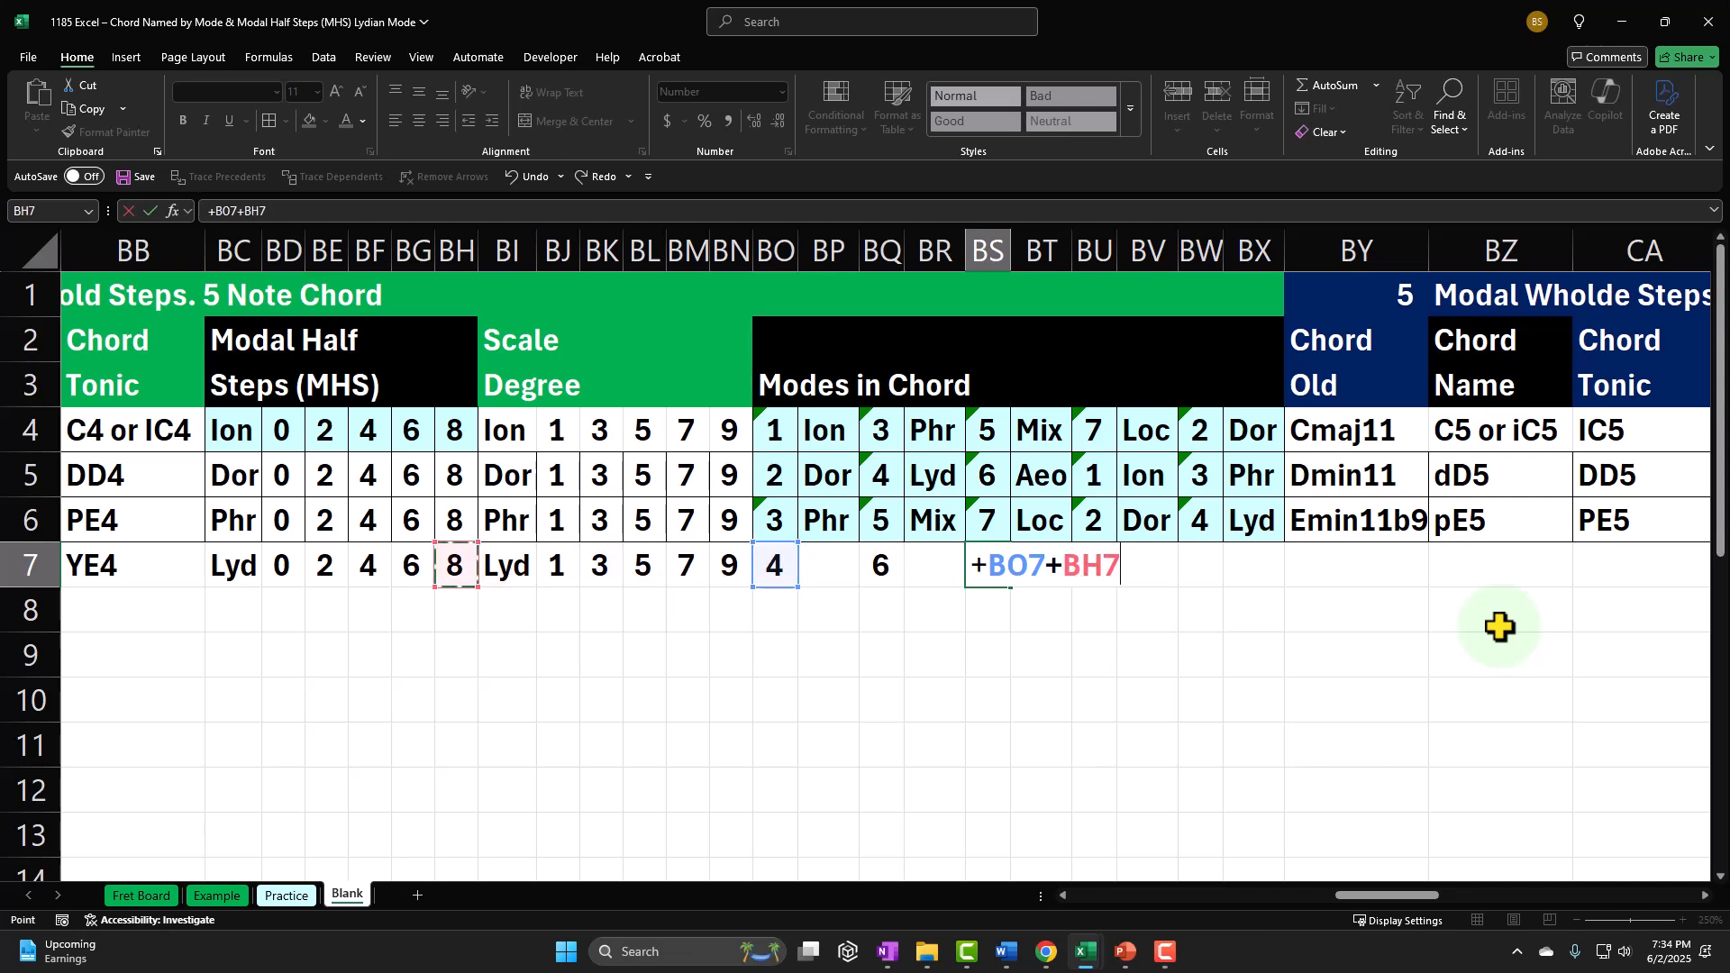
pyautogui.press('Left')
pyautogui.press('Tab')
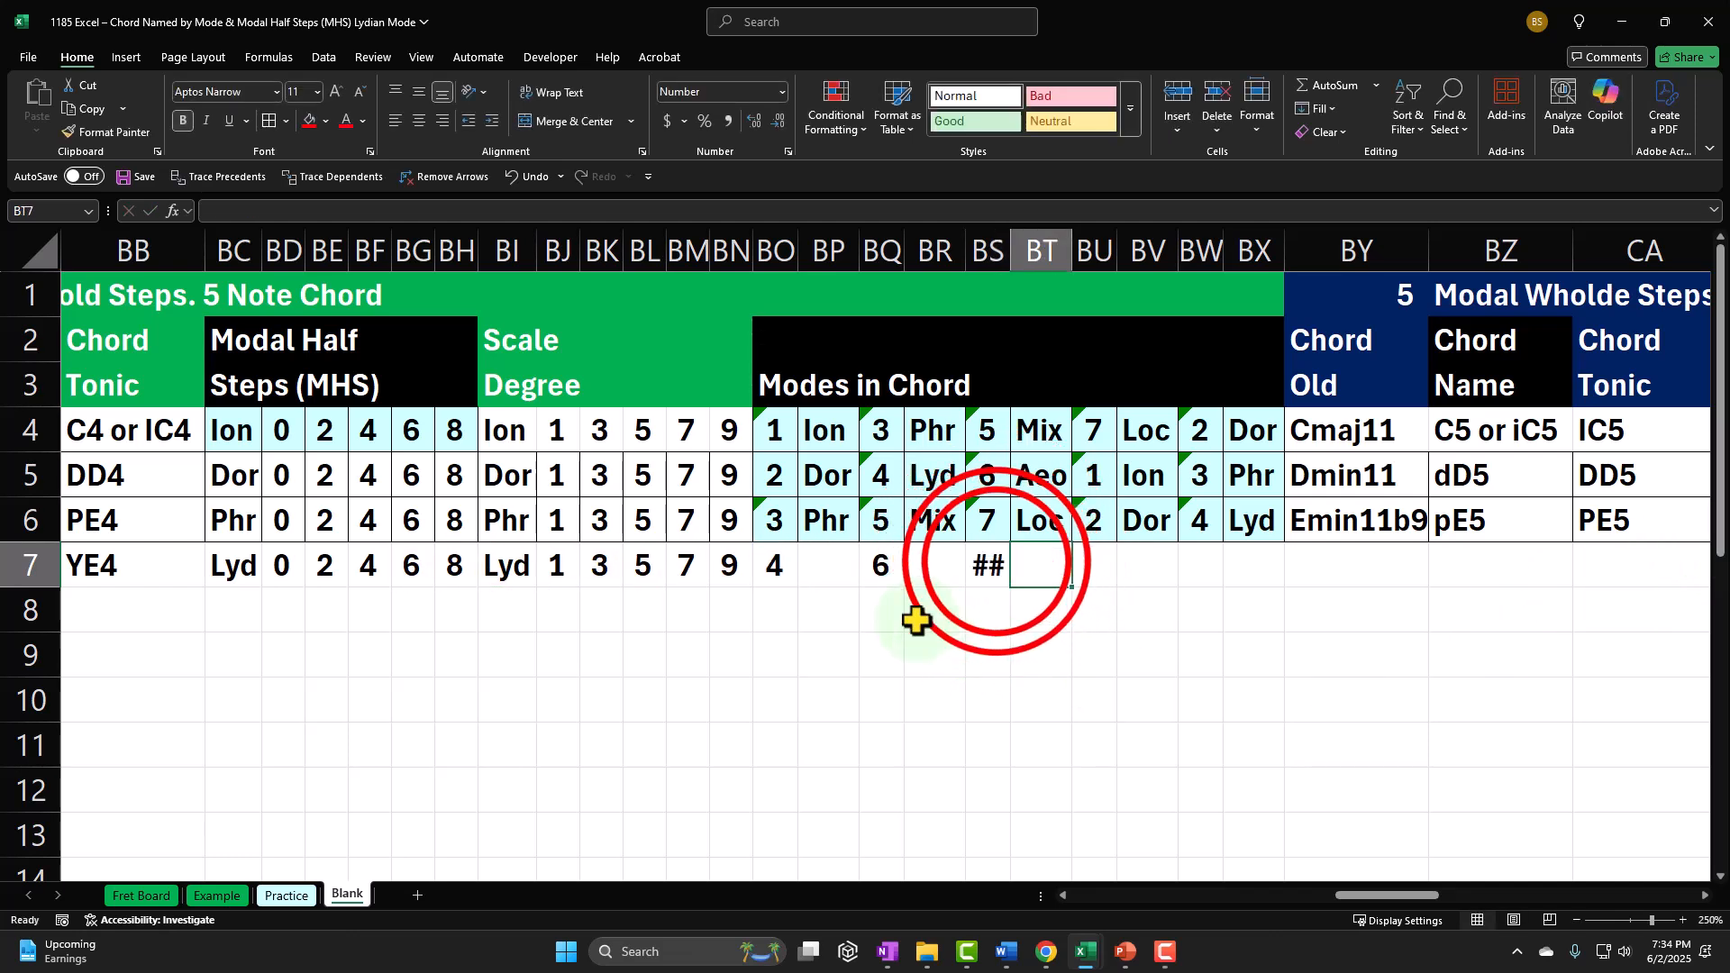
pyautogui.doubleClick(996, 562)
pyautogui.click(1148, 566)
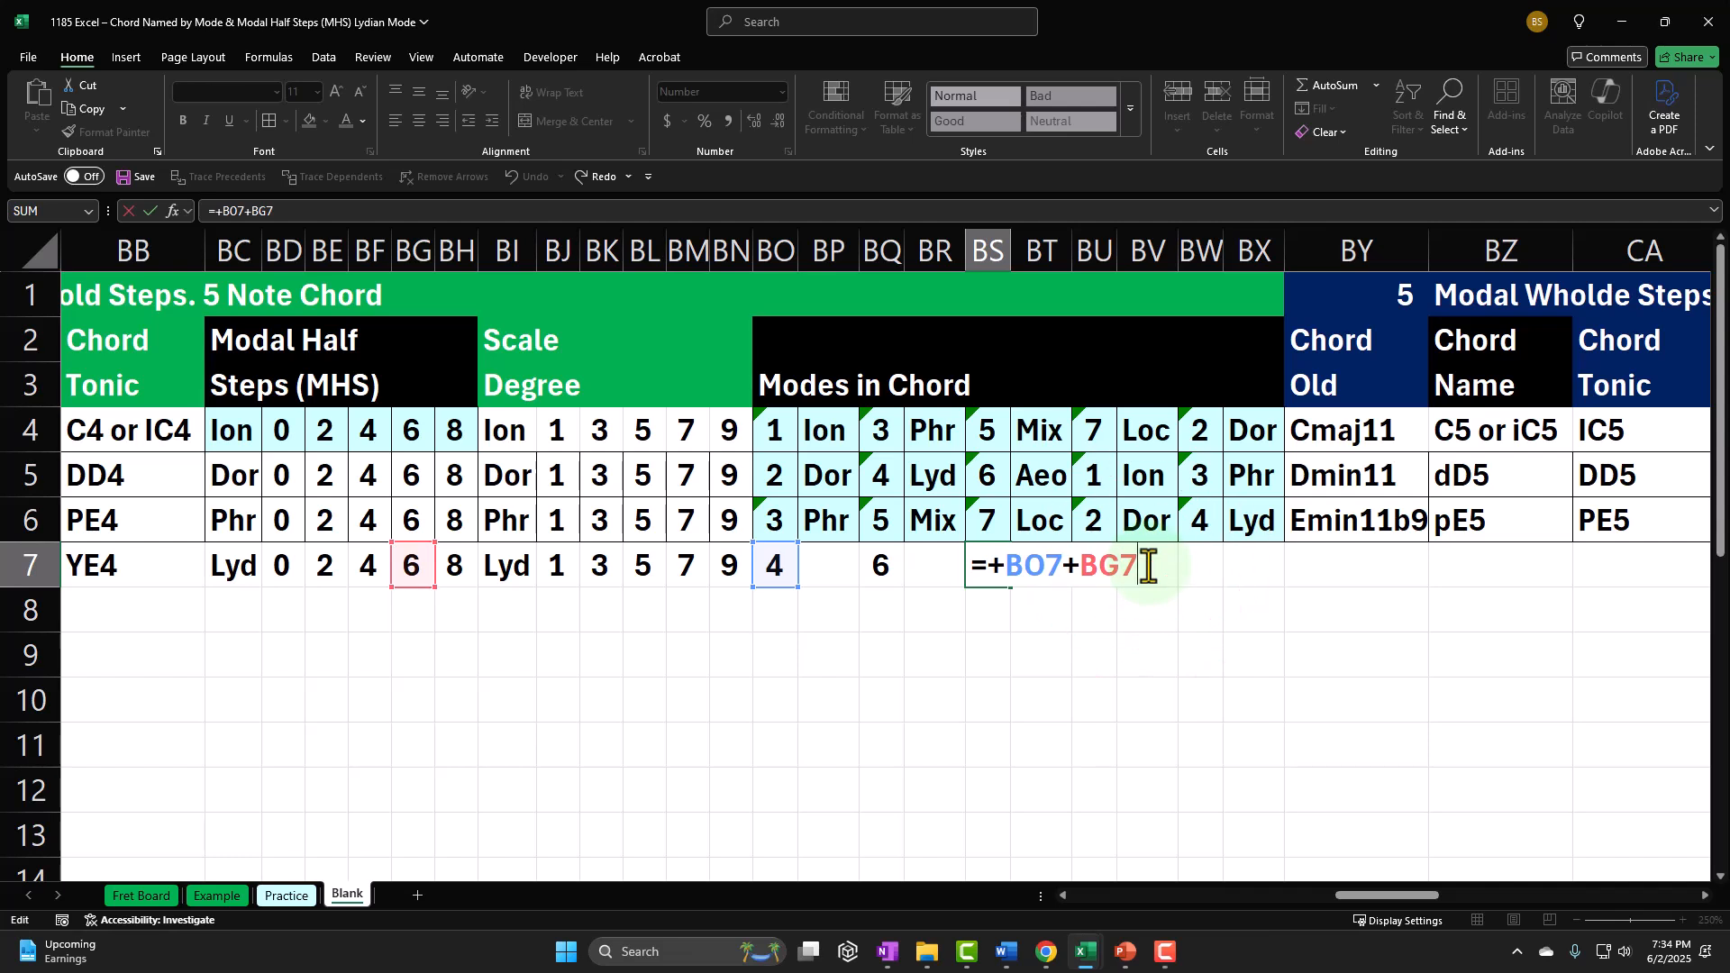
pyautogui.write('-7')
pyautogui.press('Return')
# Step: Try calculating the fourth mode number in BU7 as BO7 plus a modal half step from the Lydian row
pyautogui.press('Right')
pyautogui.press('Right')
pyautogui.press('Up')
pyautogui.write('+')
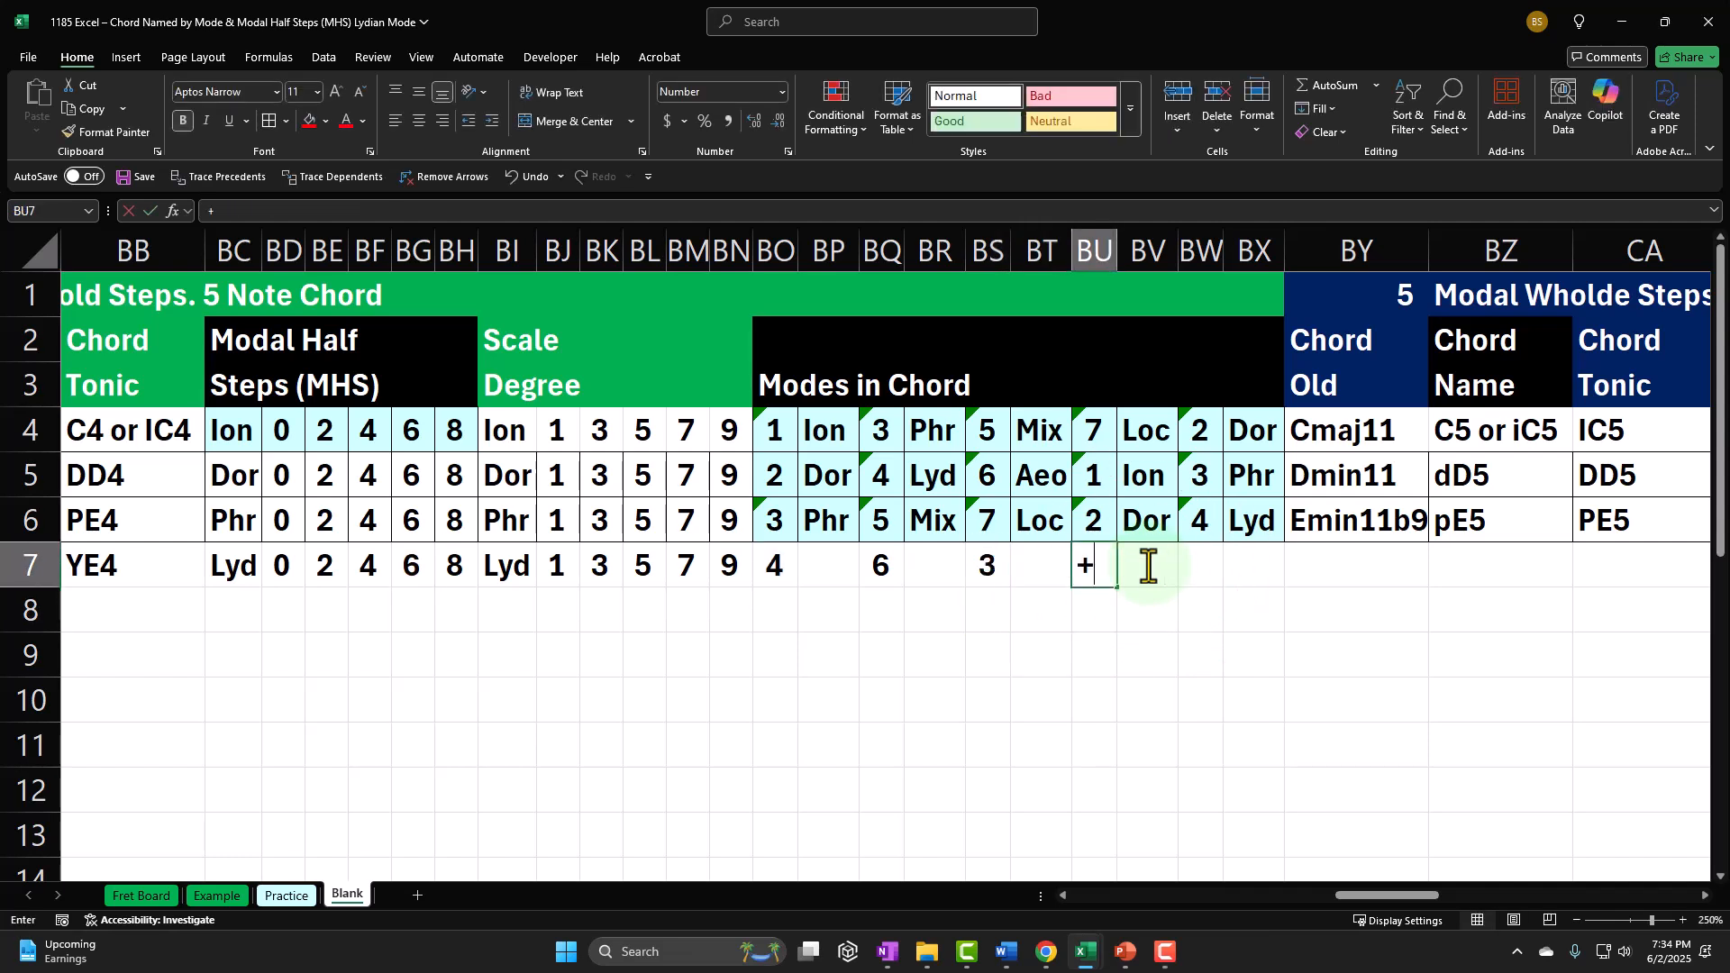
pyautogui.press('Left')
pyautogui.press('Left')
pyautogui.press('Left')
pyautogui.press('Left')
pyautogui.press('Left')
pyautogui.press('Left')
pyautogui.write('+')
pyautogui.press('Left')
pyautogui.press('Left')
pyautogui.press('Left')
pyautogui.press('Left')
pyautogui.press('Left')
pyautogui.press('Left')
pyautogui.press('Left')
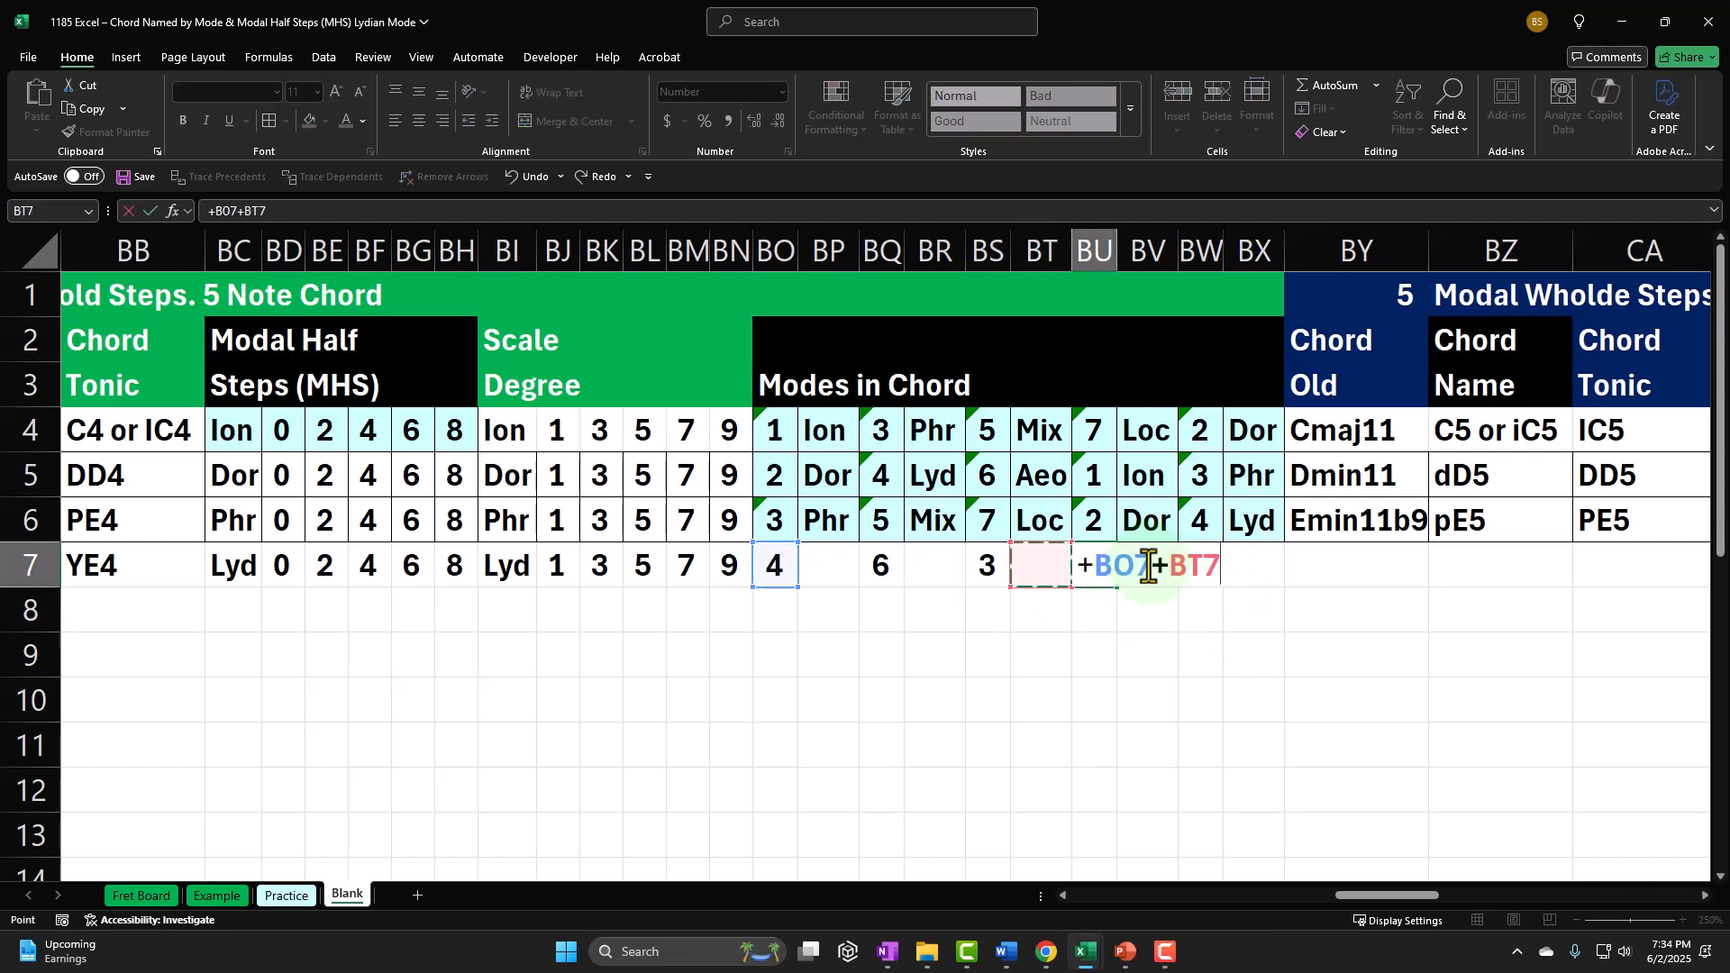
pyautogui.press('Left')
pyautogui.press('Left')
pyautogui.press('Left')
pyautogui.press('Left')
pyautogui.press('Left')
pyautogui.press('Left')
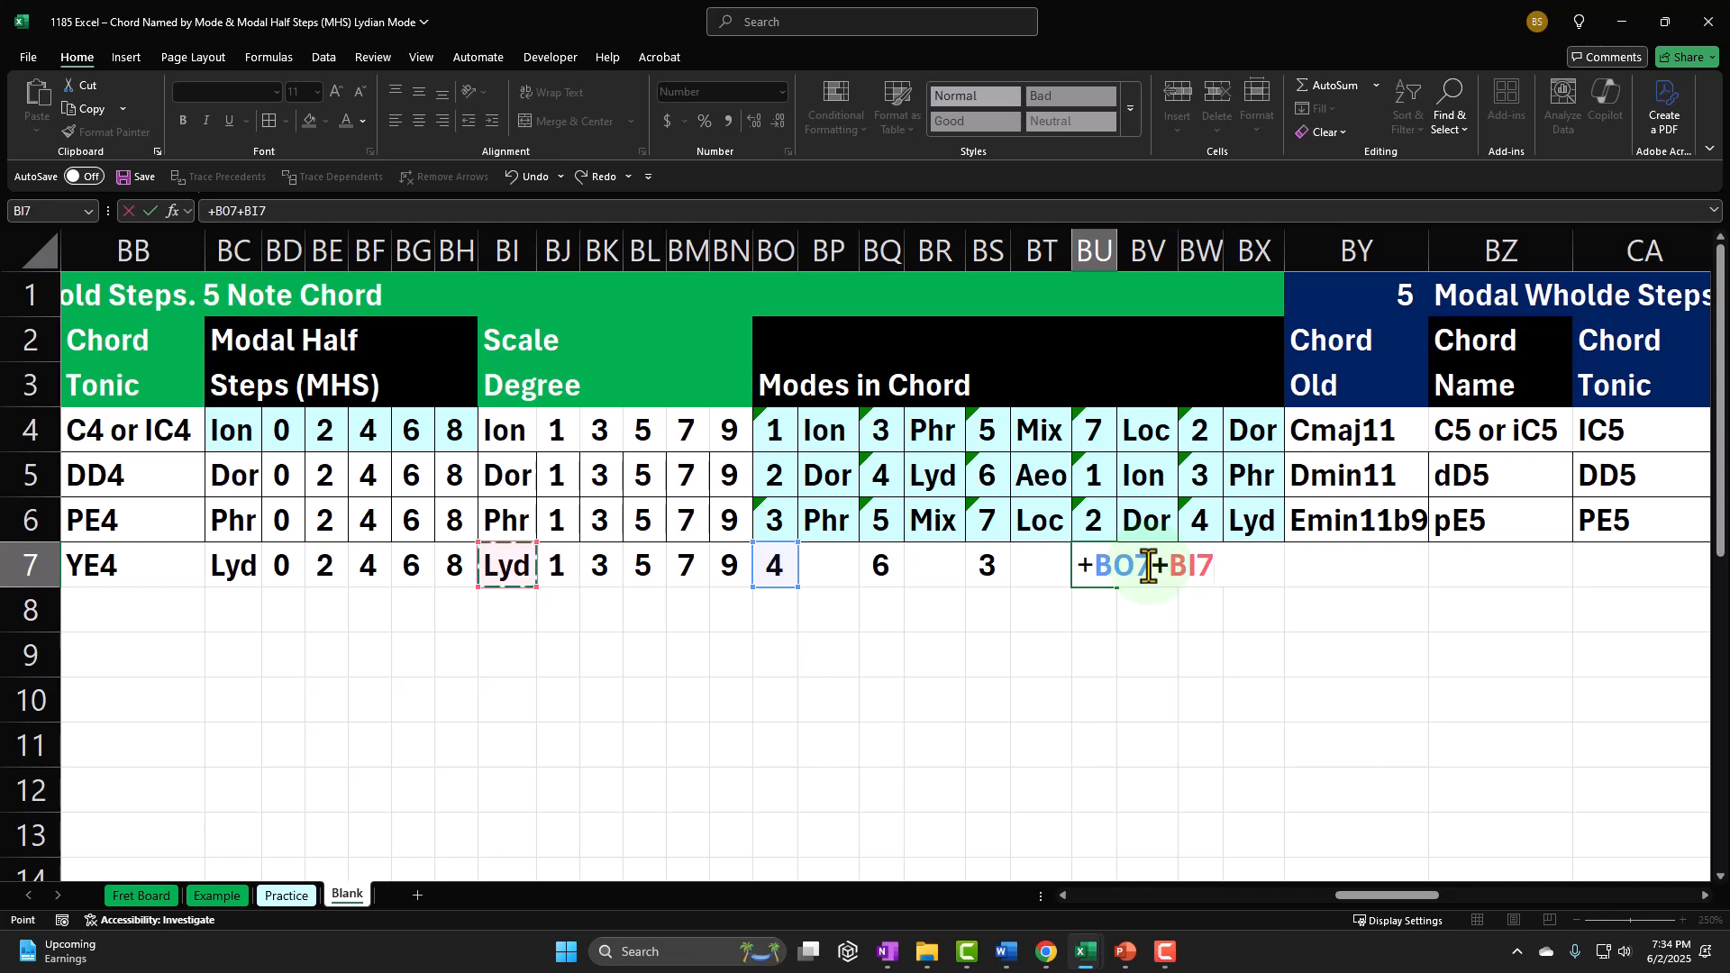
pyautogui.press('Return')
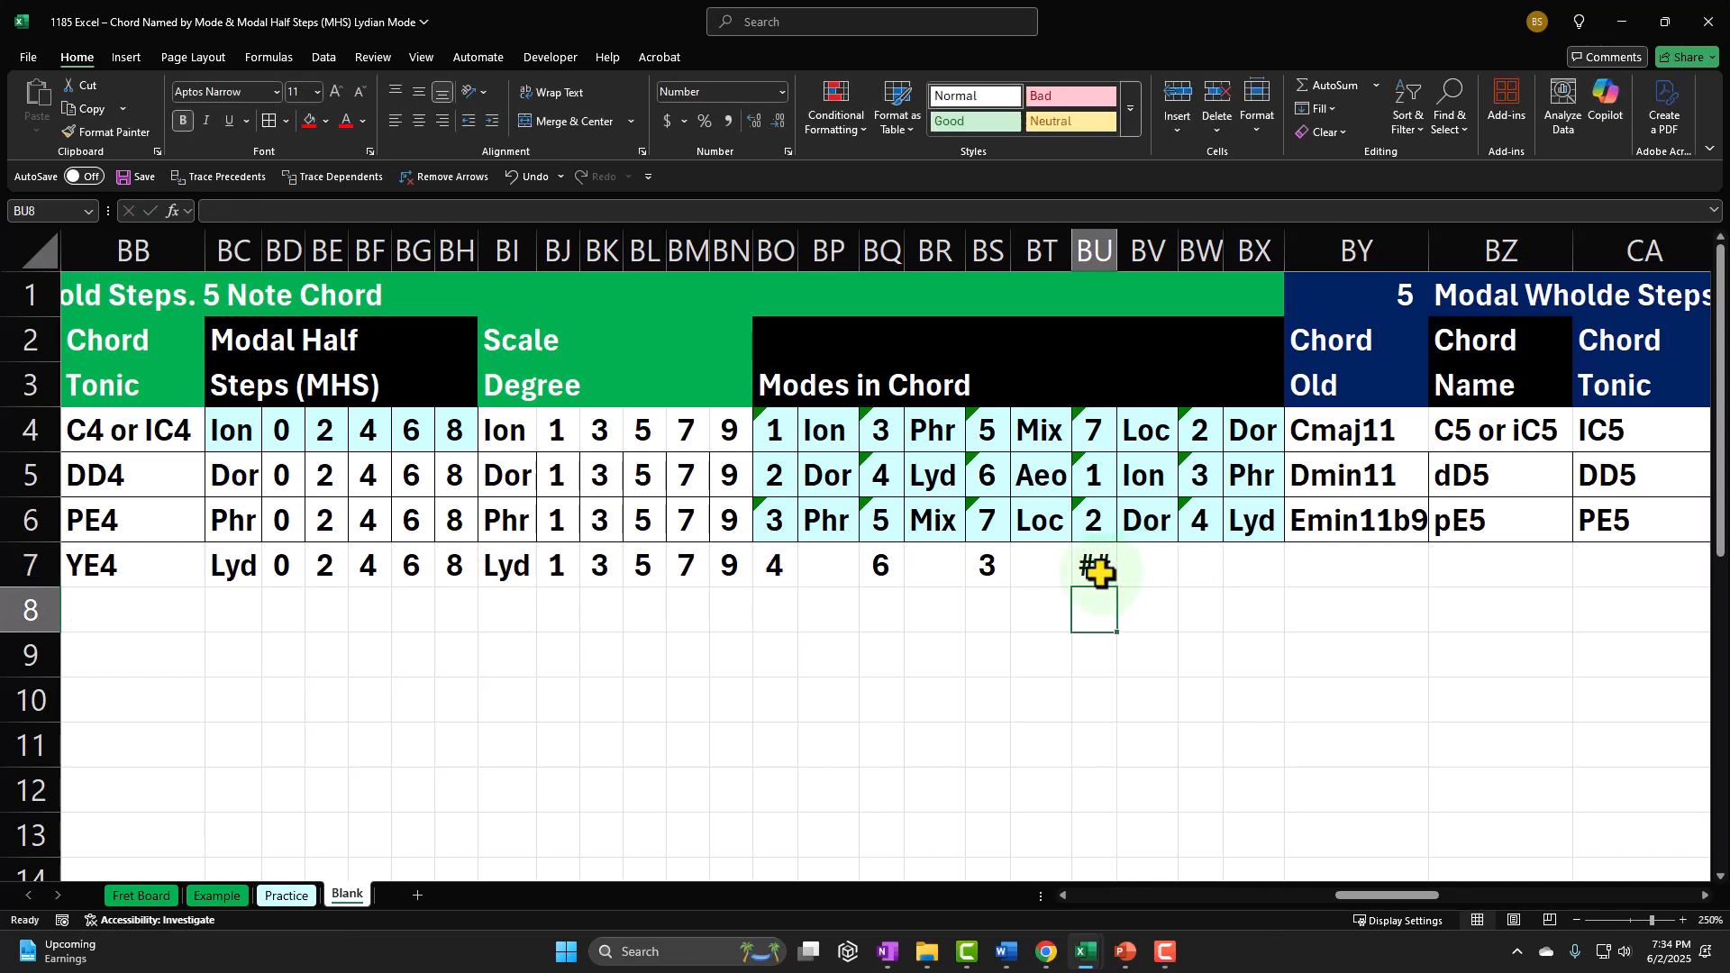
# Step: Review the formulas in BO7 and BQ7, leaving BQ7 as =BO7+BE7
pyautogui.doubleClick(778, 565)
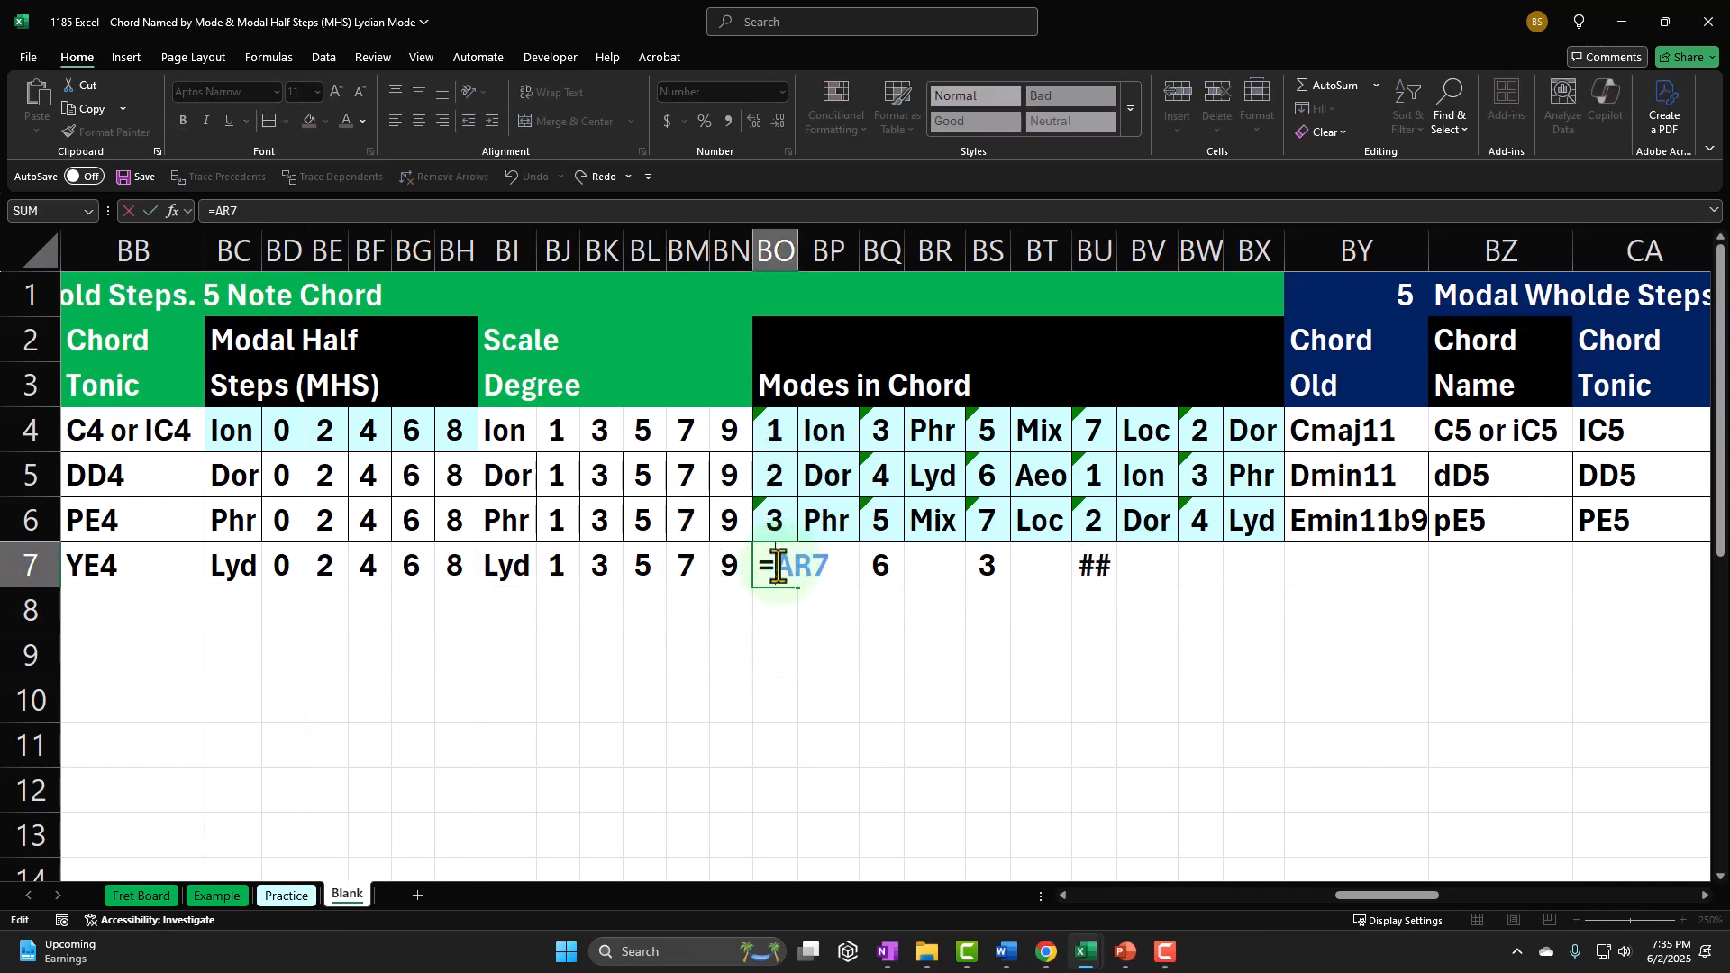
pyautogui.press('Return')
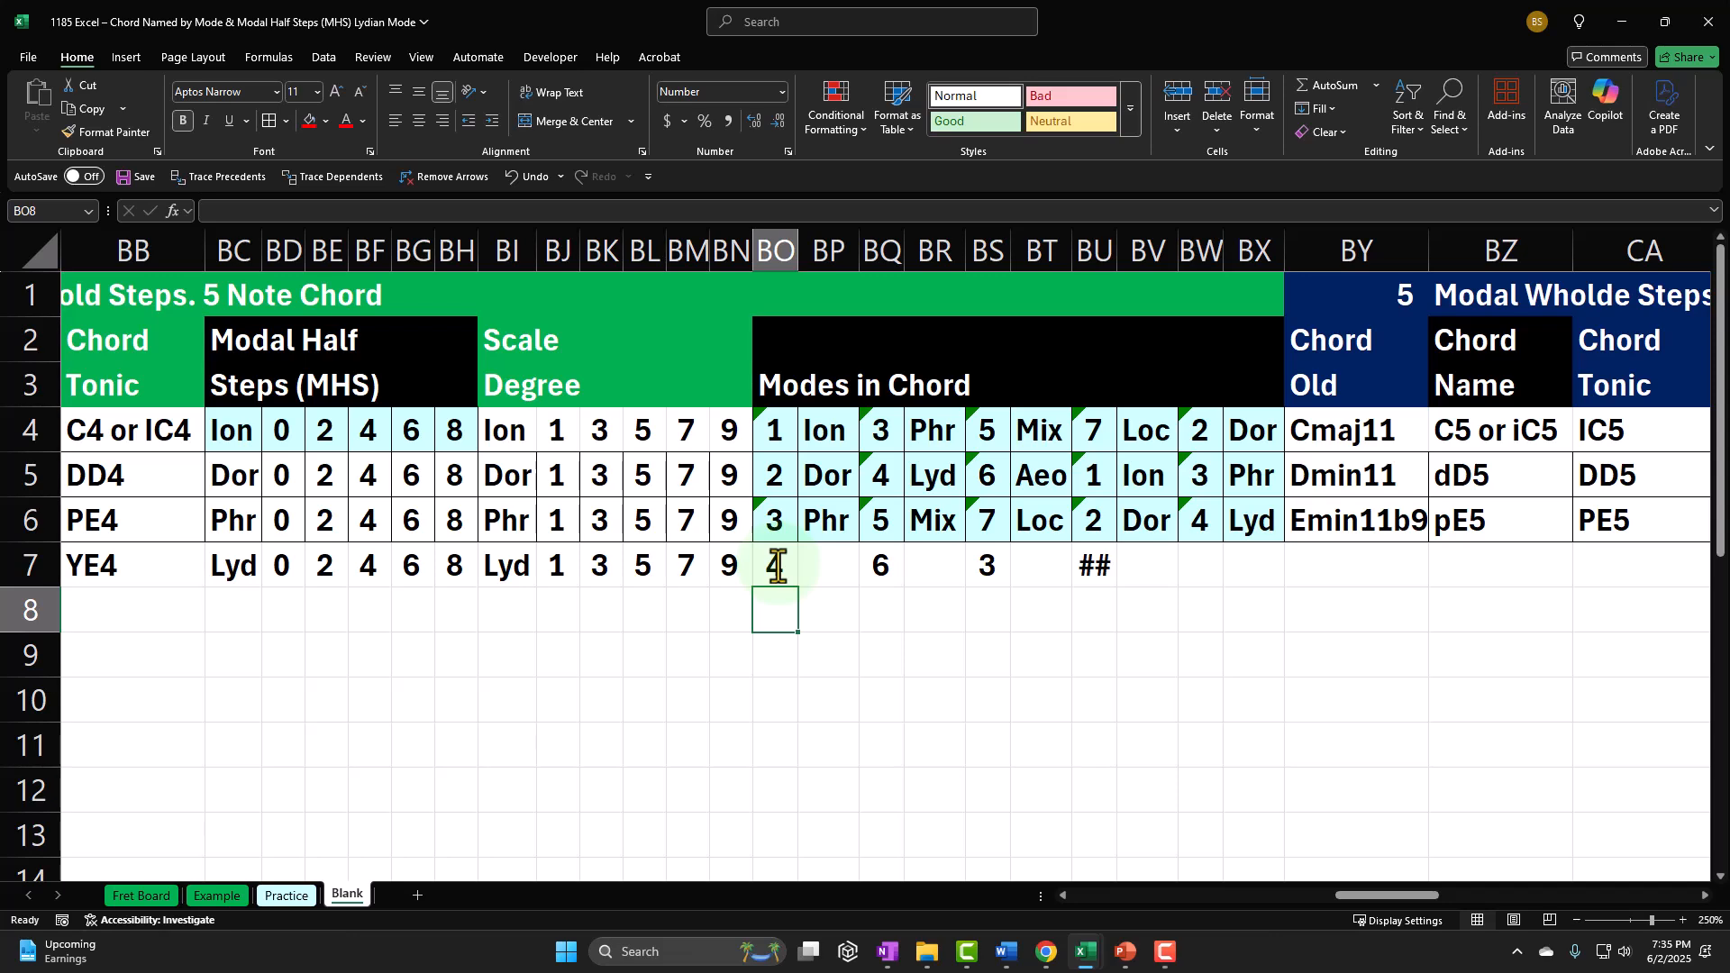
pyautogui.doubleClick(883, 565)
pyautogui.write('3BO7+BE7')
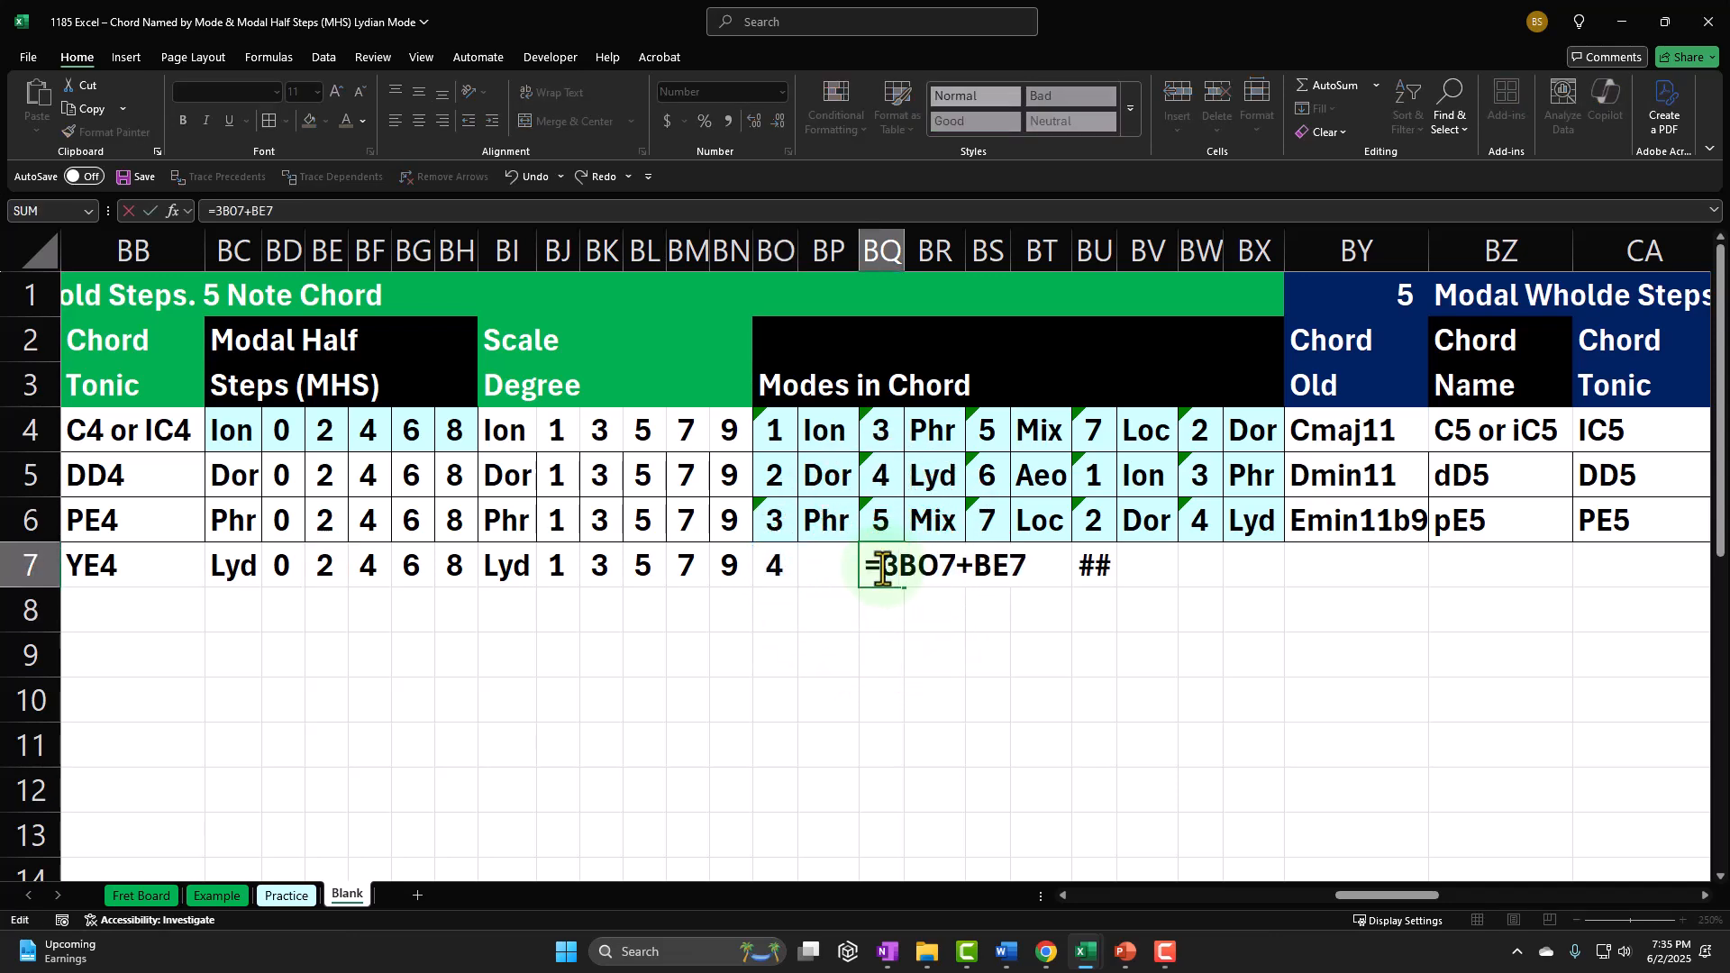
pyautogui.press('Return')
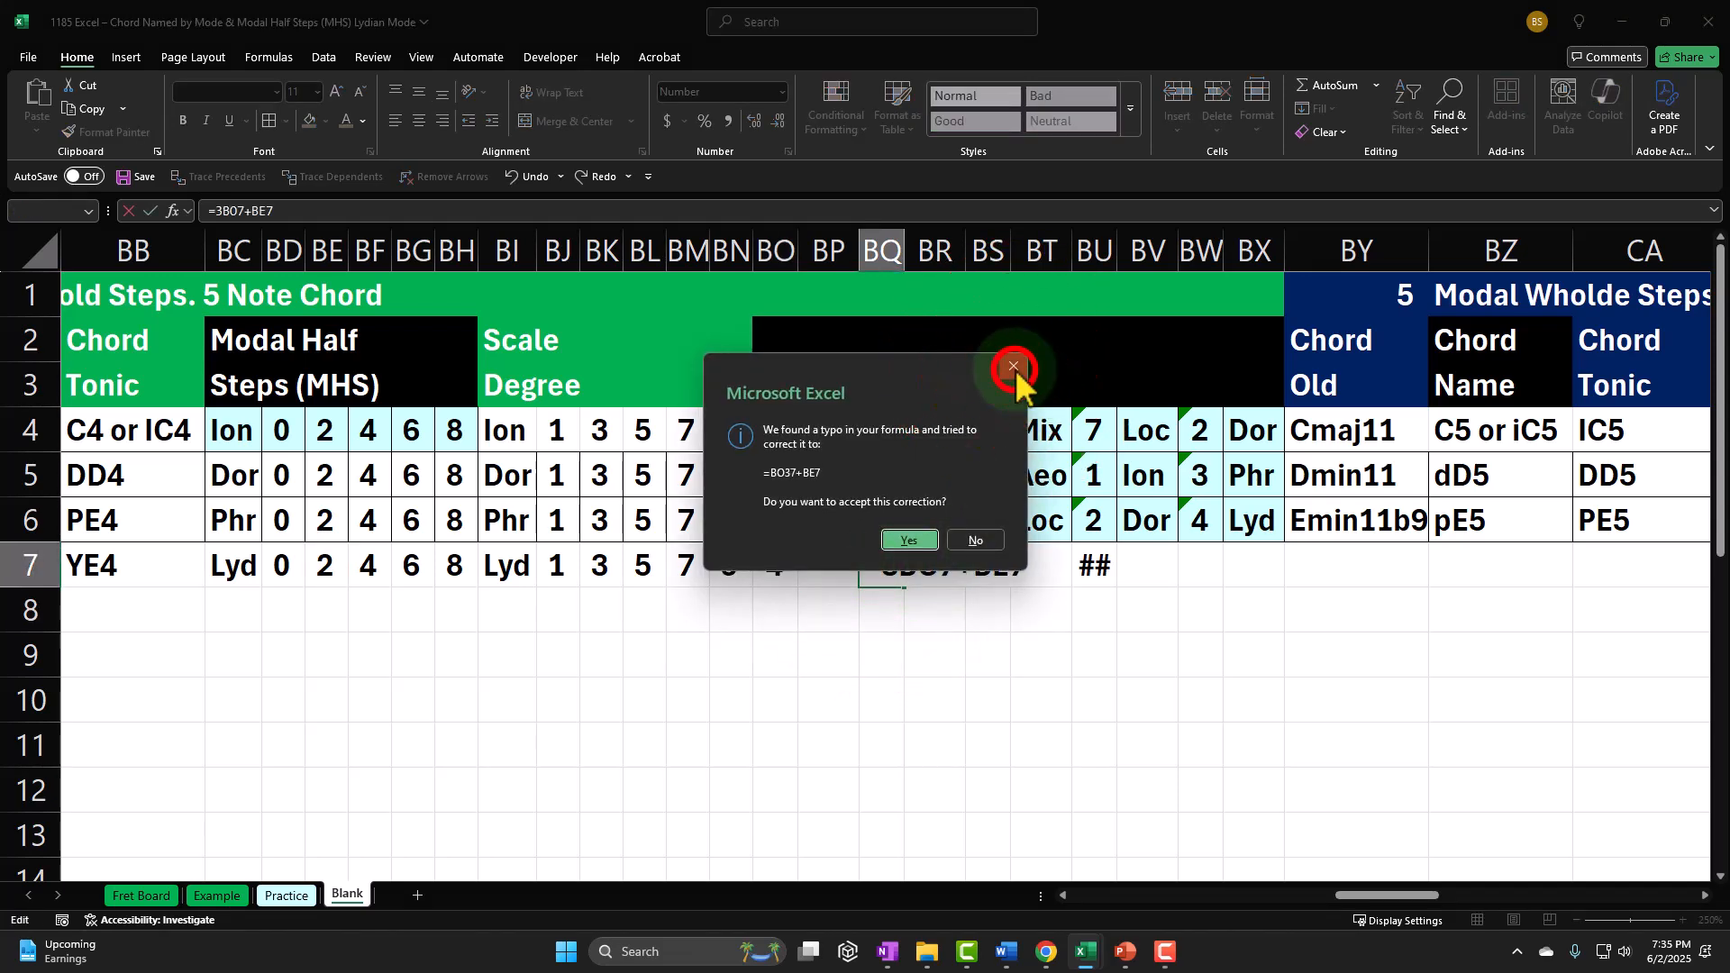
pyautogui.click(1014, 367)
pyautogui.click(1011, 332)
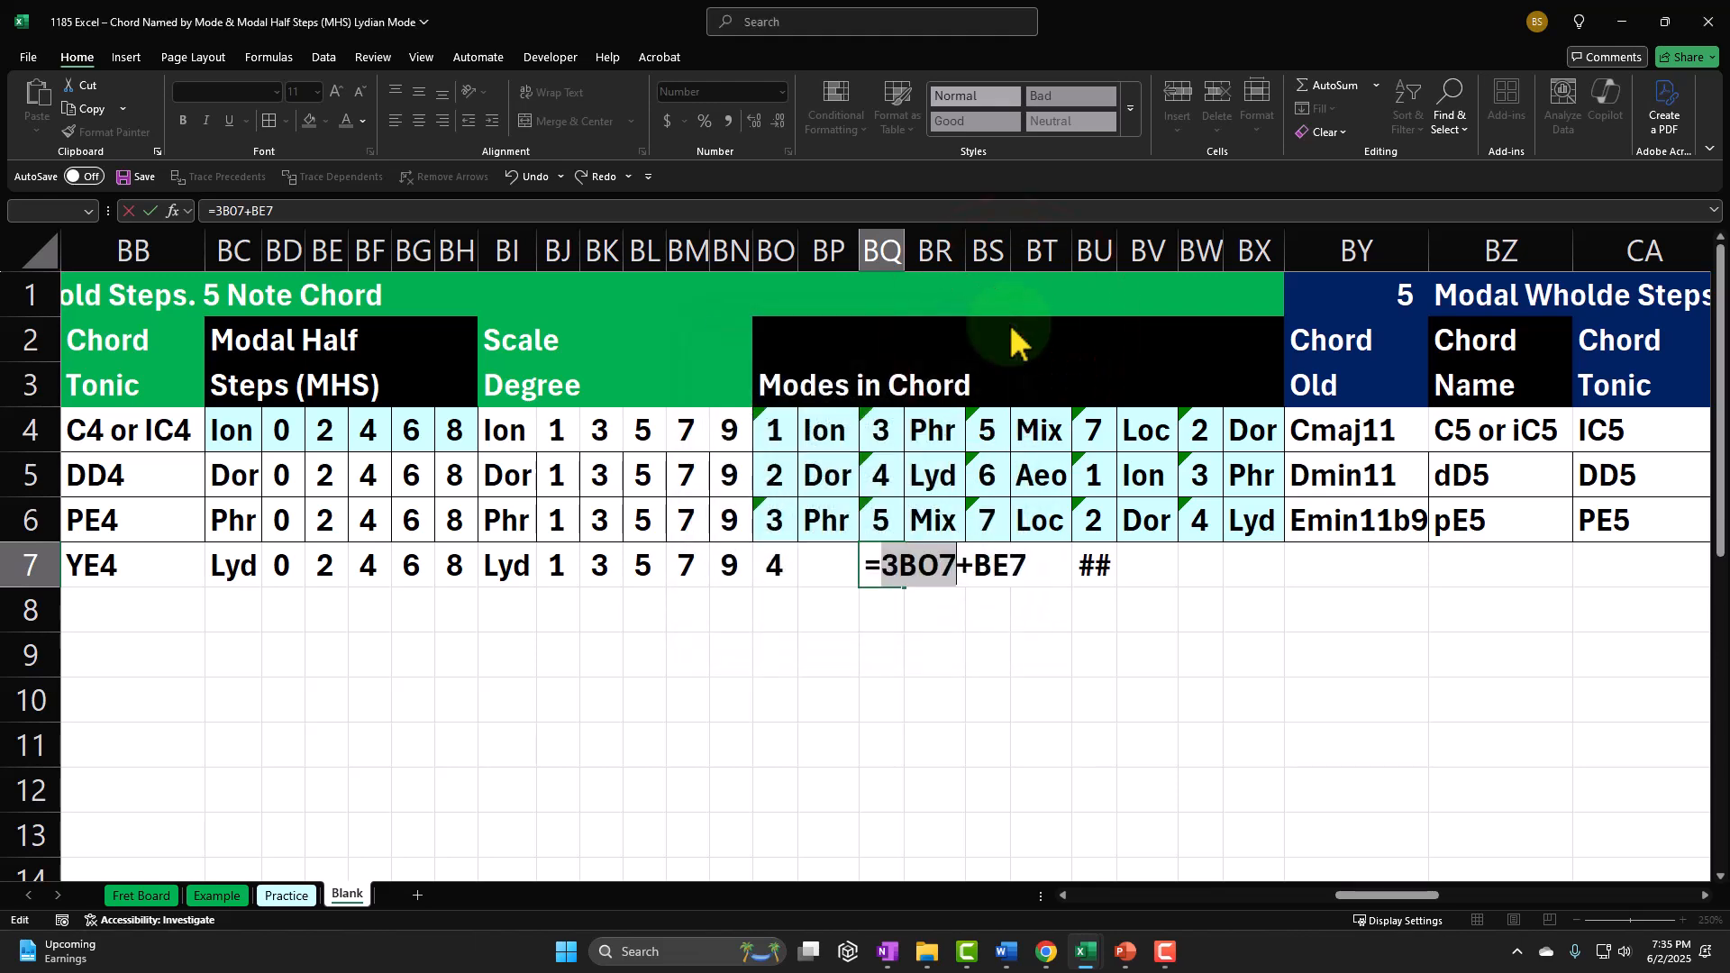
pyautogui.write('BO7')
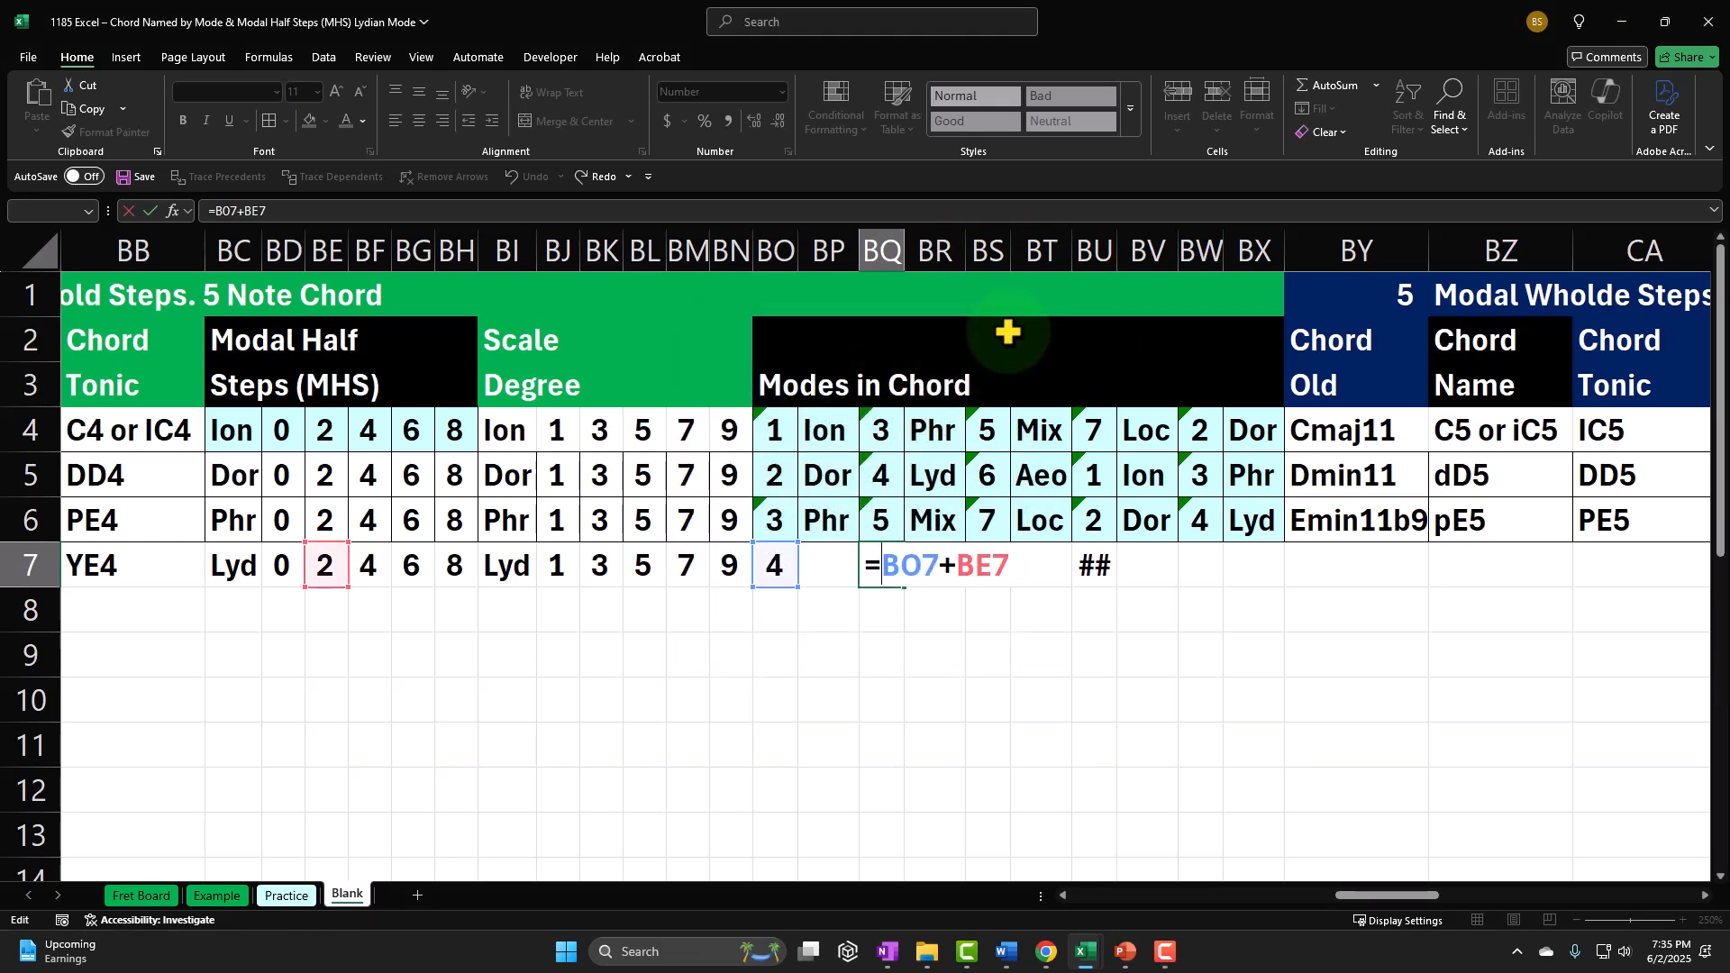
pyautogui.press('Return')
# Step: Clear the attempted formulas from BS7 through BV7 and recheck the formula in BQ7
pyautogui.moveTo(989, 565); pyautogui.dragTo(1141, 570)
pyautogui.hotkey('ctrl', 'z')
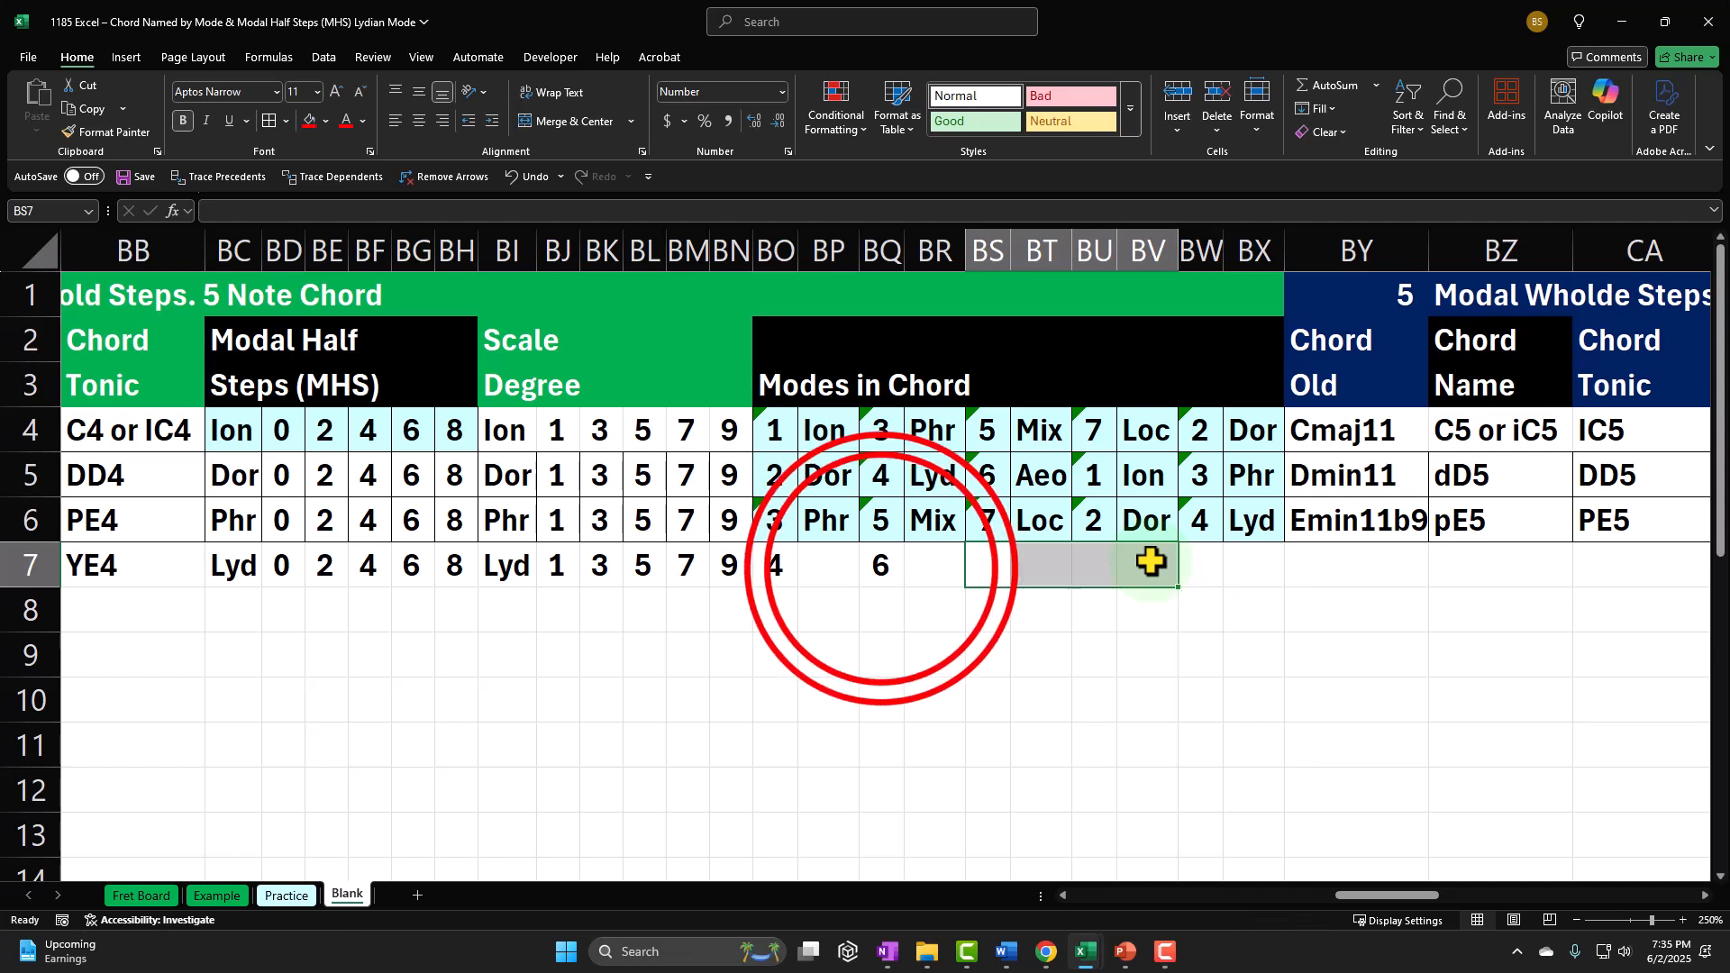
pyautogui.doubleClick(881, 568)
# Step: Calculate the third mode number in BS7 with the formula =BO7+BF7
pyautogui.click(982, 560)
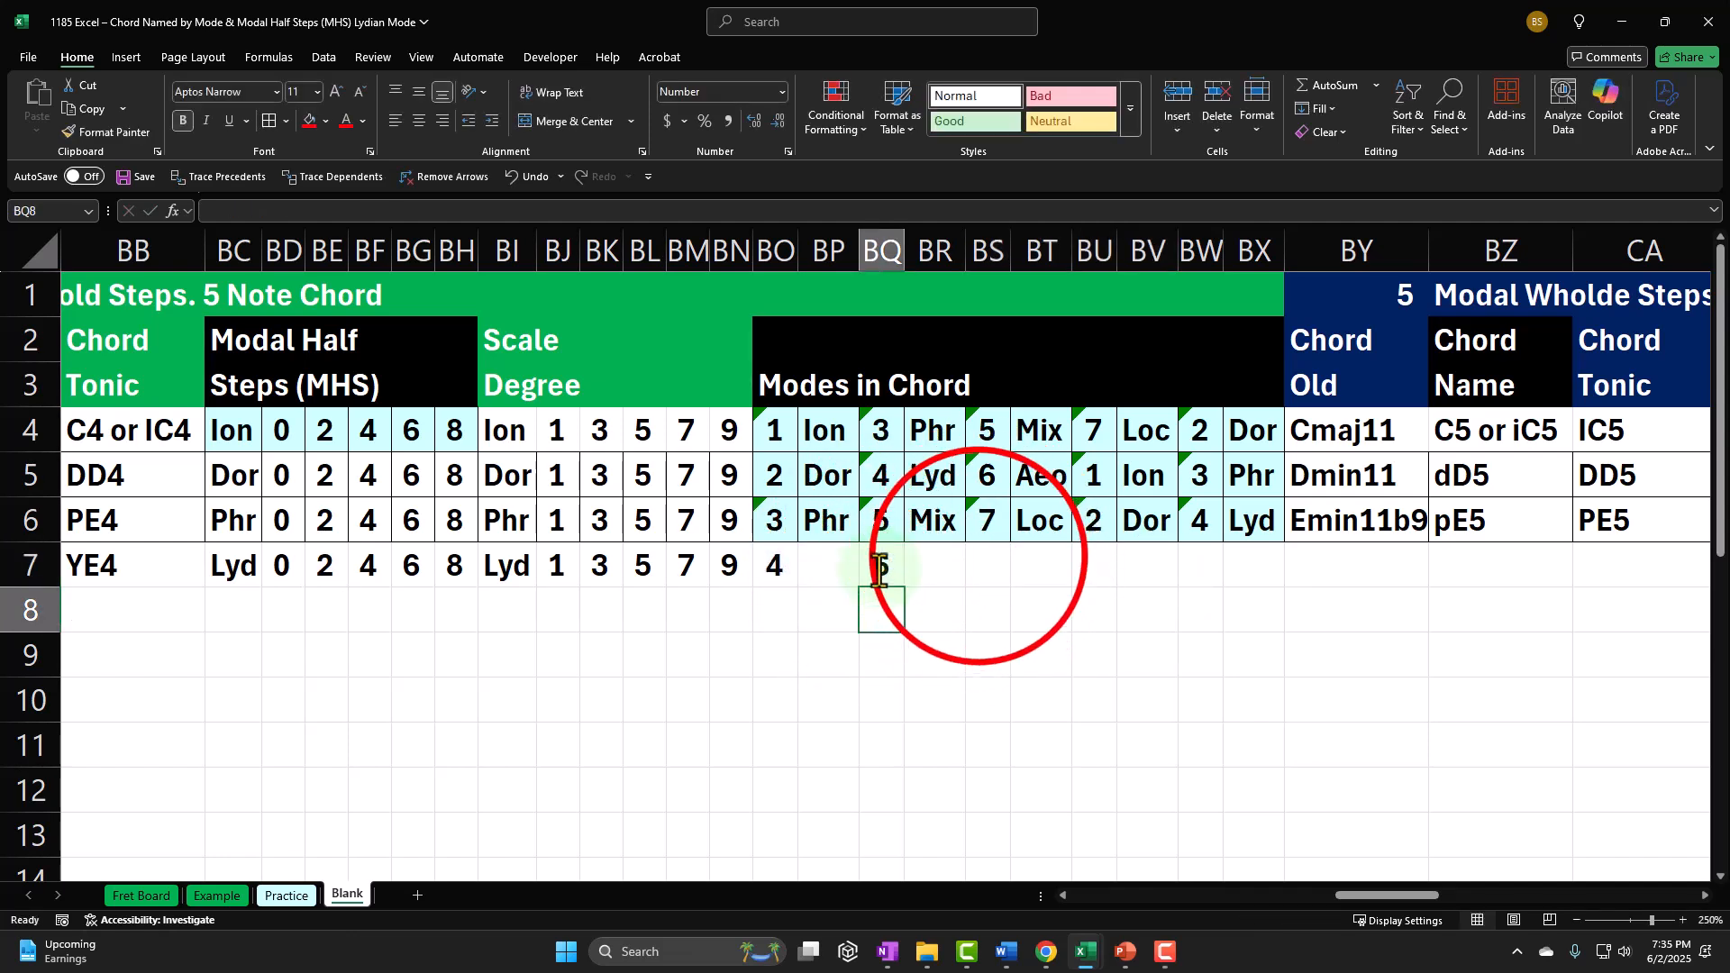
pyautogui.write('=')
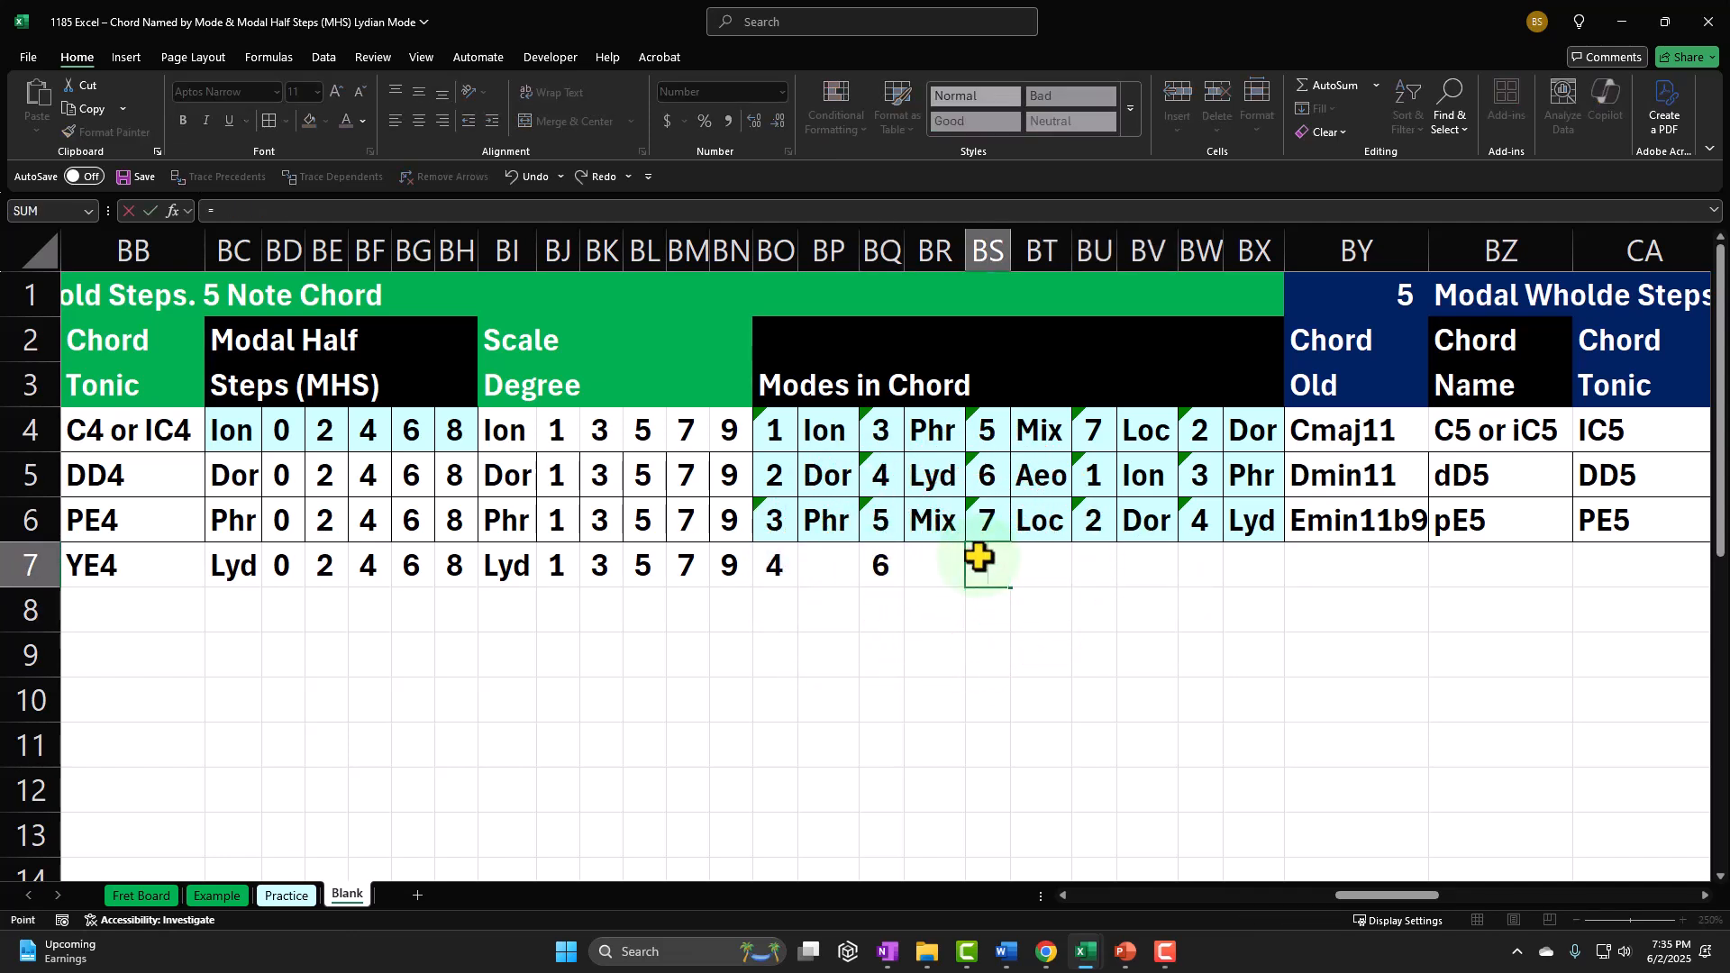
pyautogui.write('BO7+')
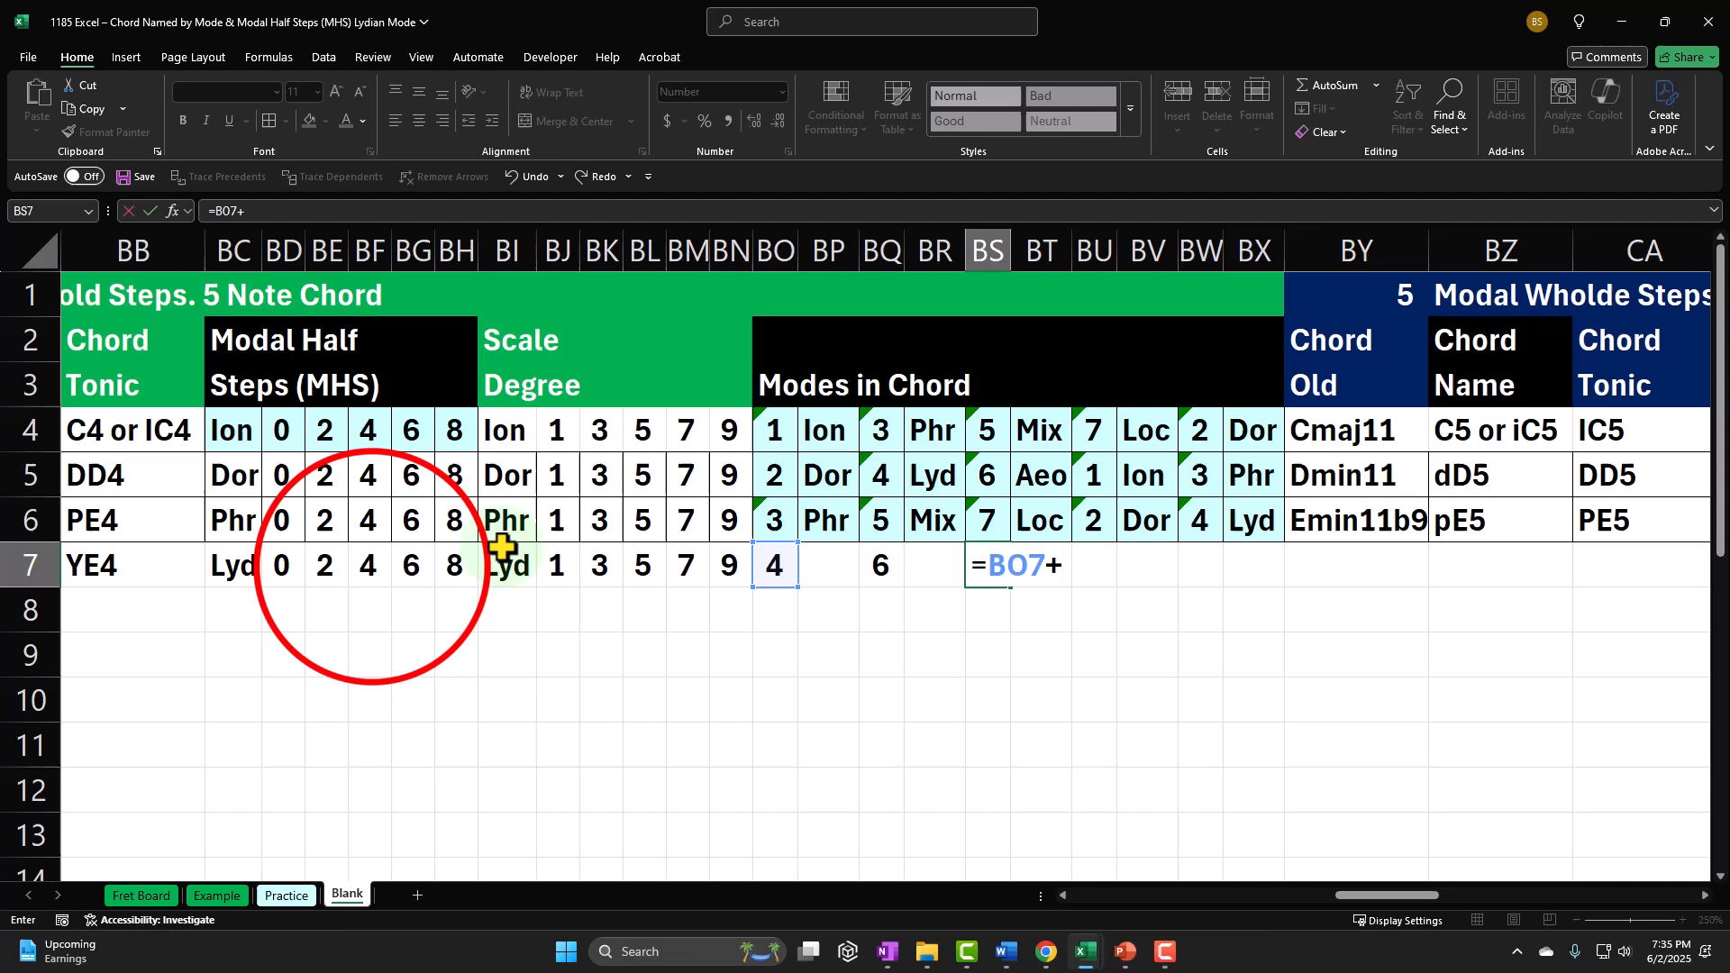
pyautogui.click(370, 566)
pyautogui.press('Tab')
pyautogui.press('Tab')
# Step: Calculate the fourth mode number in BU7 with the formula +BO7+BG7
pyautogui.write('+')
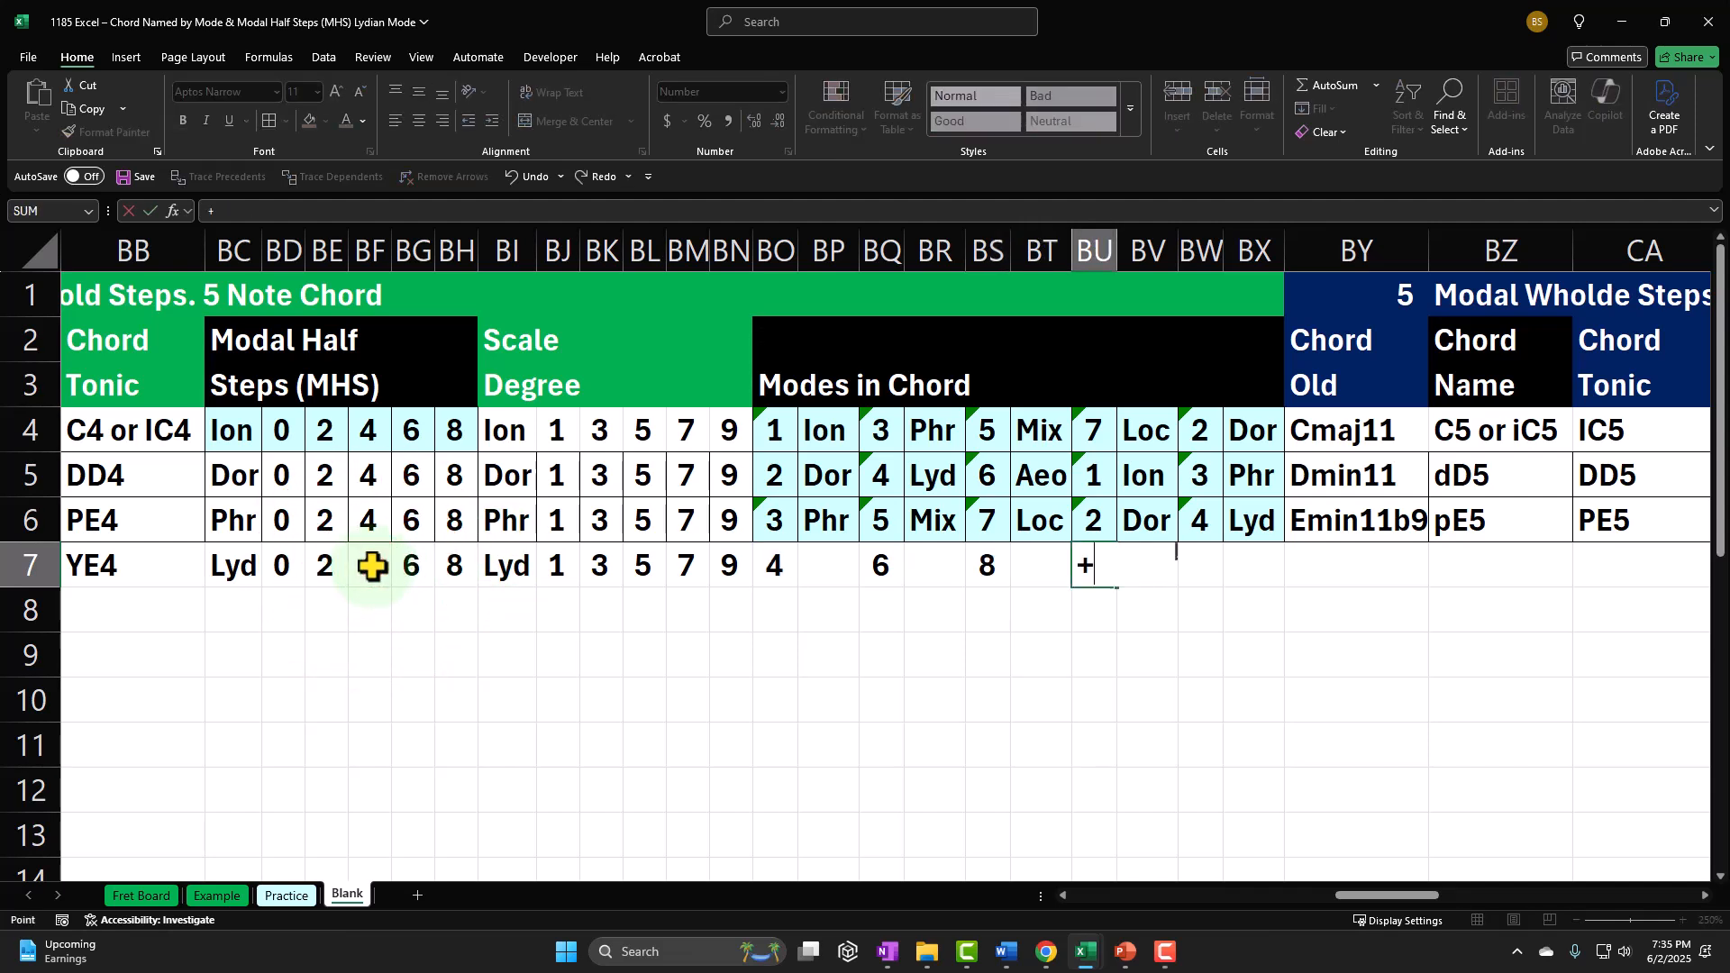
pyautogui.press('Left')
pyautogui.press('Left')
pyautogui.press('Left')
pyautogui.press('Left')
pyautogui.press('Left')
pyautogui.press('Left')
pyautogui.write('+')
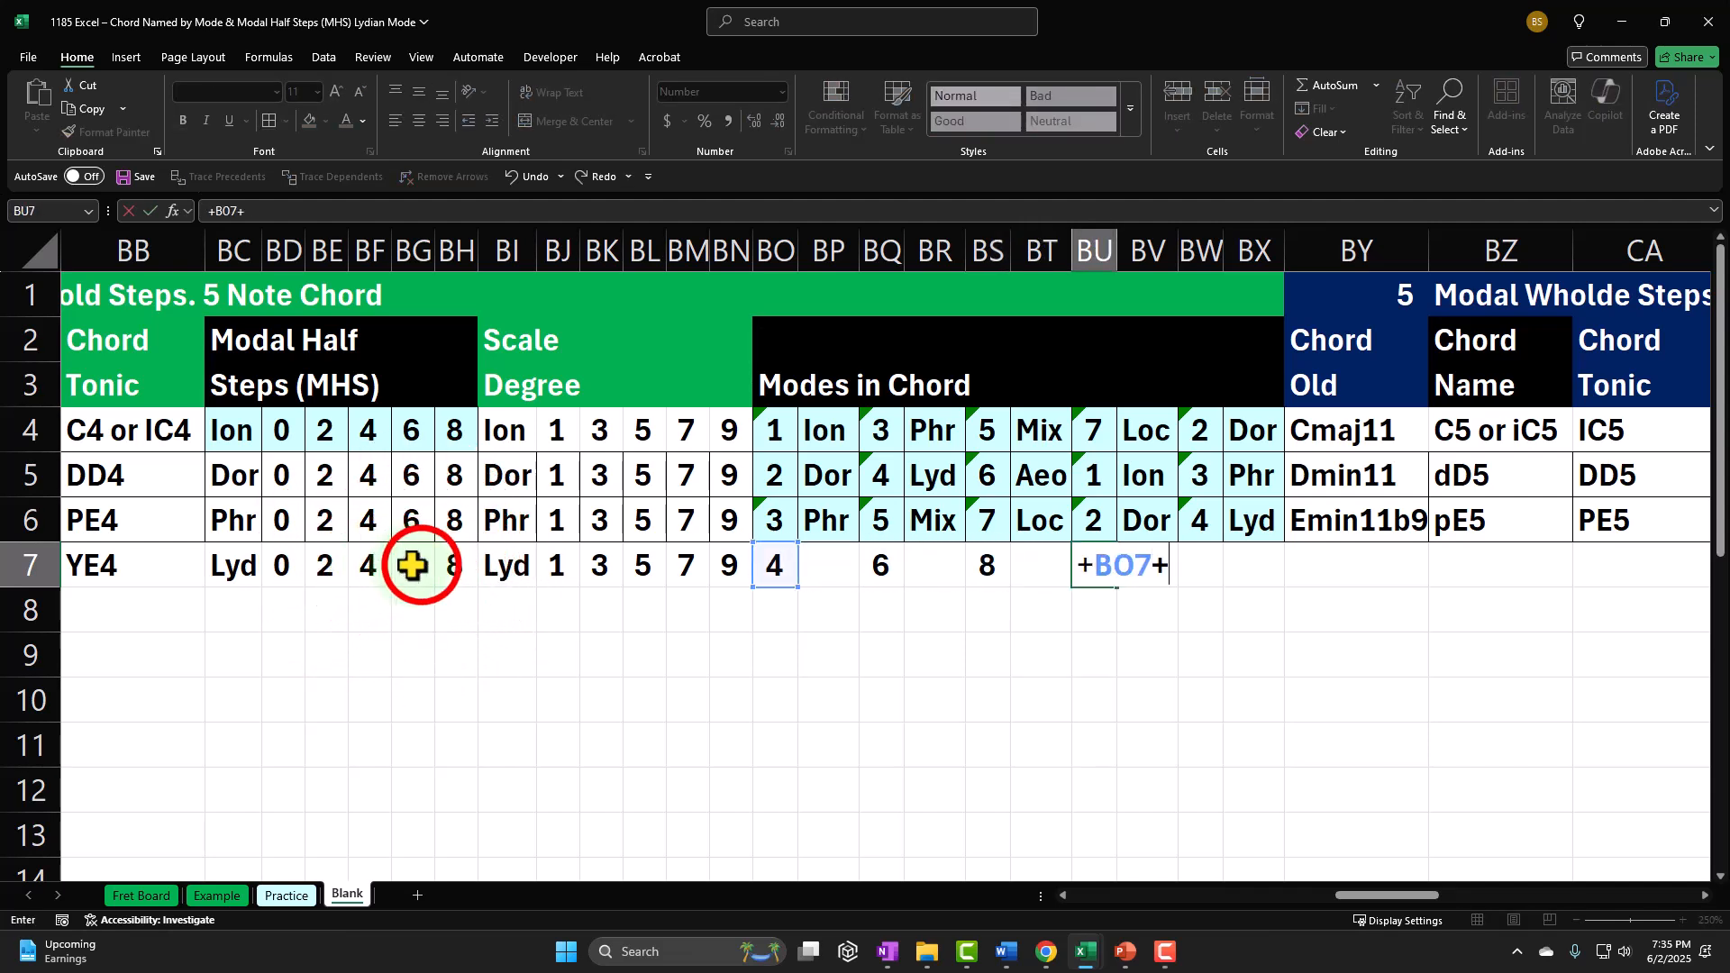
pyautogui.click(416, 565)
pyautogui.press('Tab')
pyautogui.press('Tab')
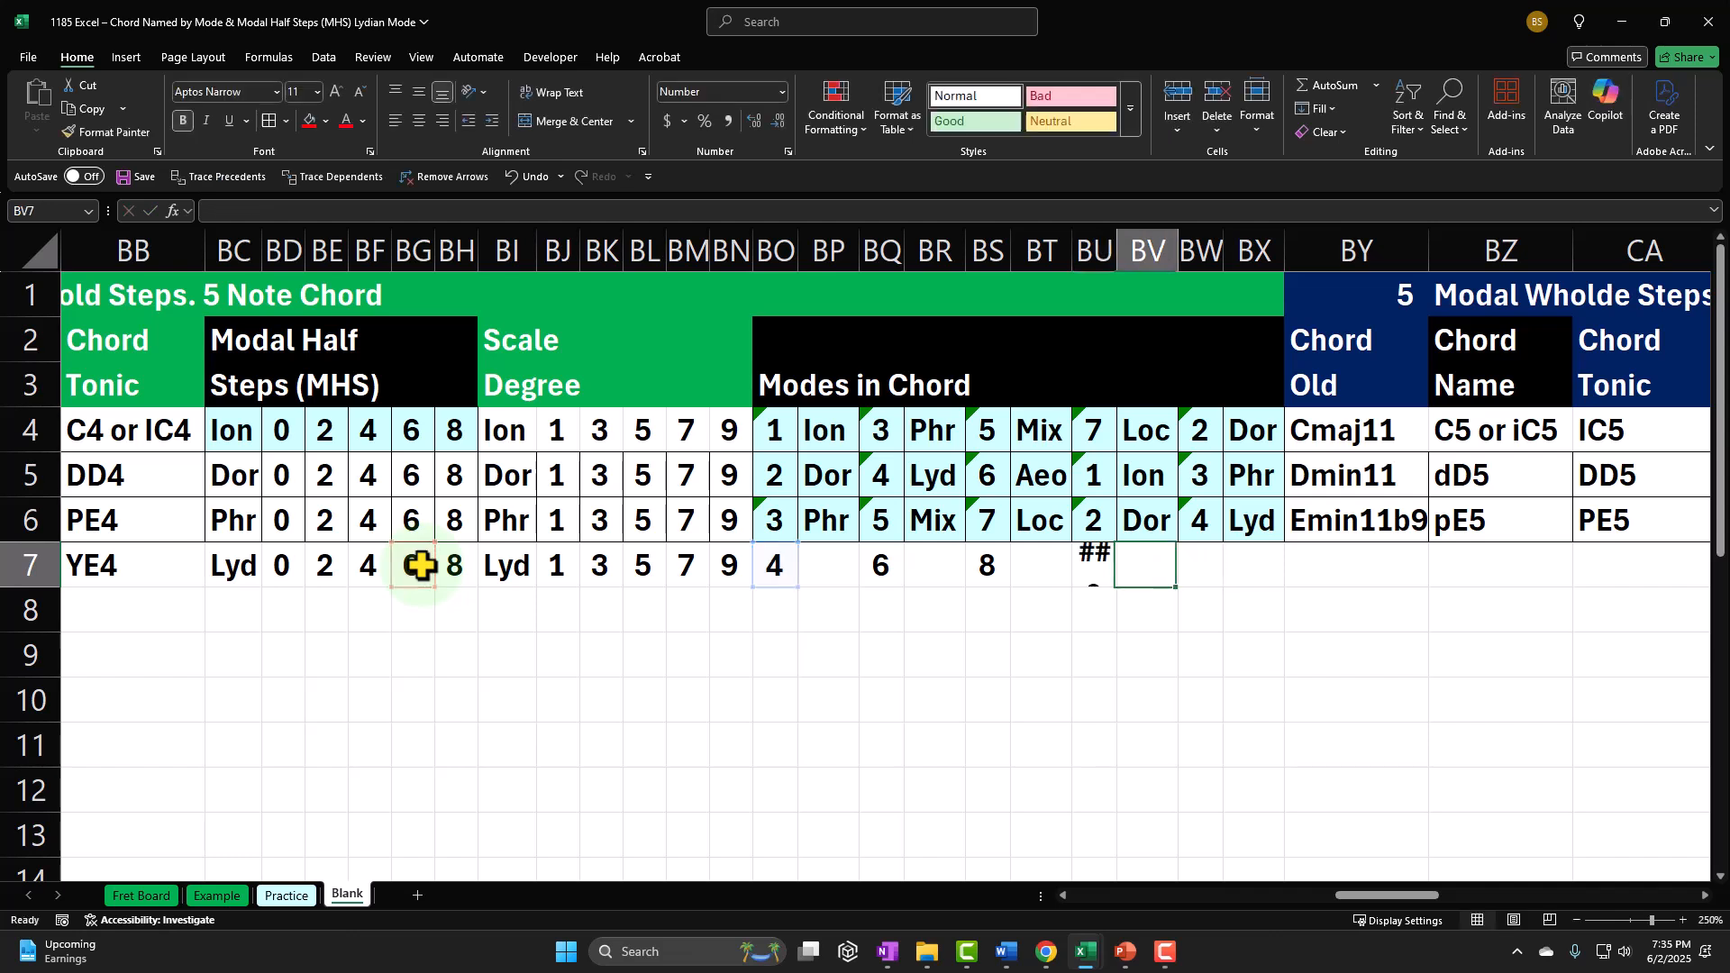
# Step: Calculate the fifth mode number in BW7 with the formula +BO7+BH7
pyautogui.write('+')
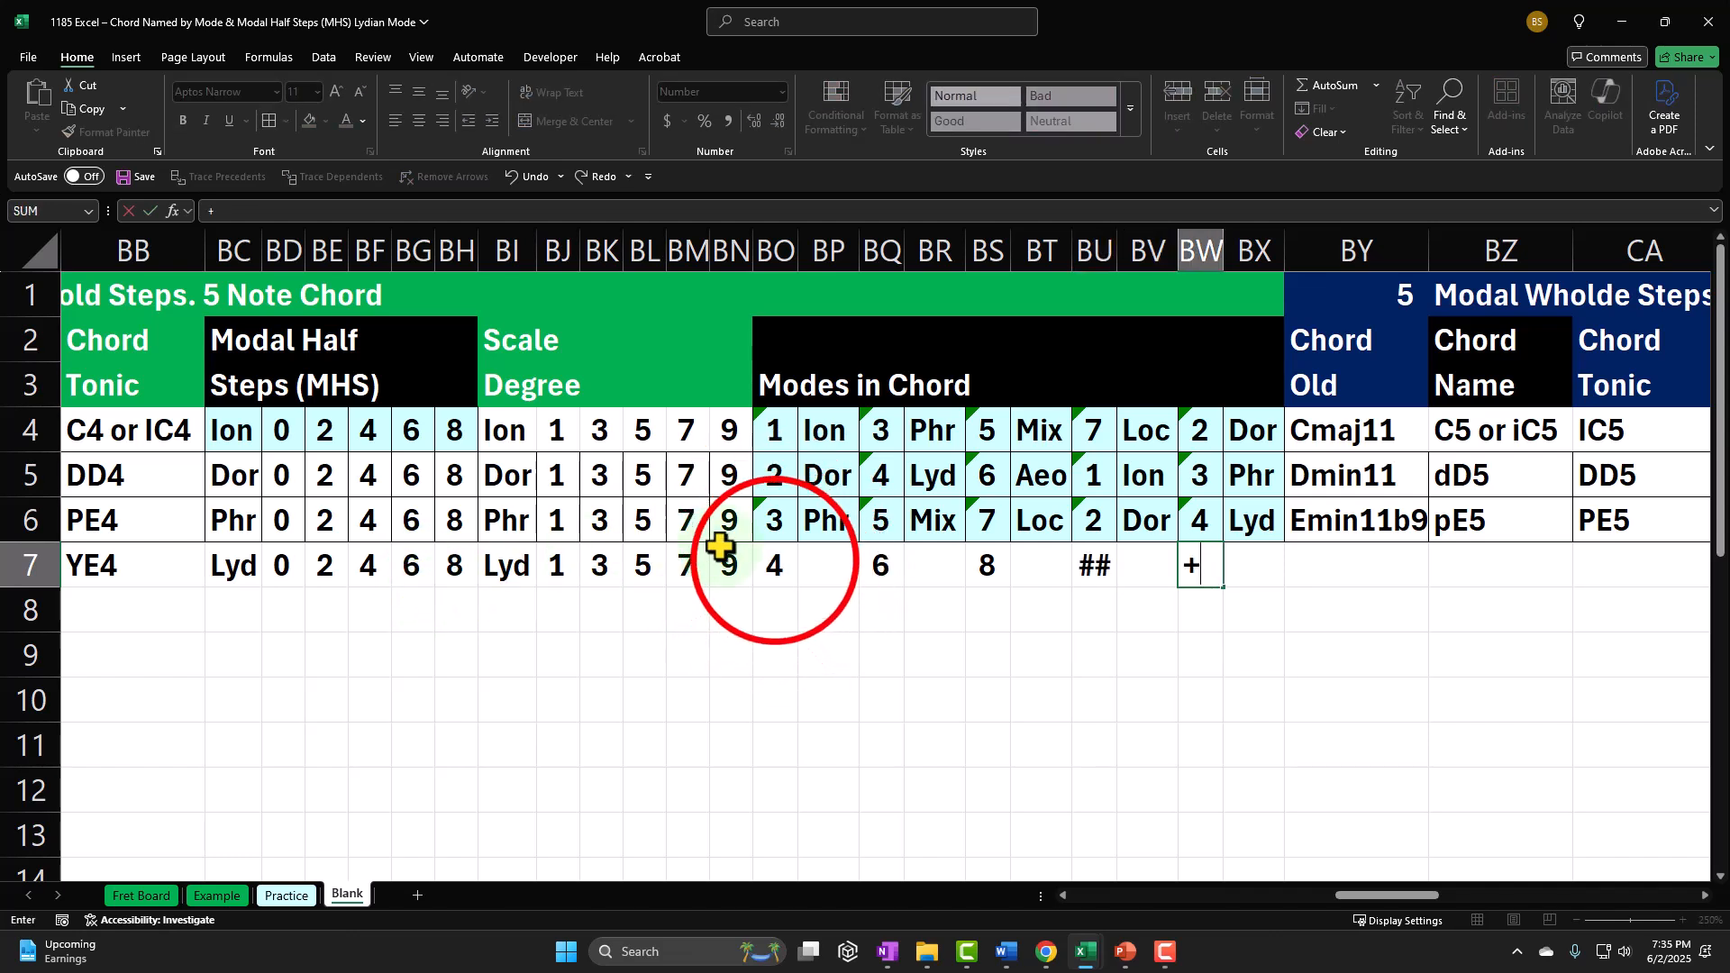
pyautogui.click(775, 562)
pyautogui.write('+')
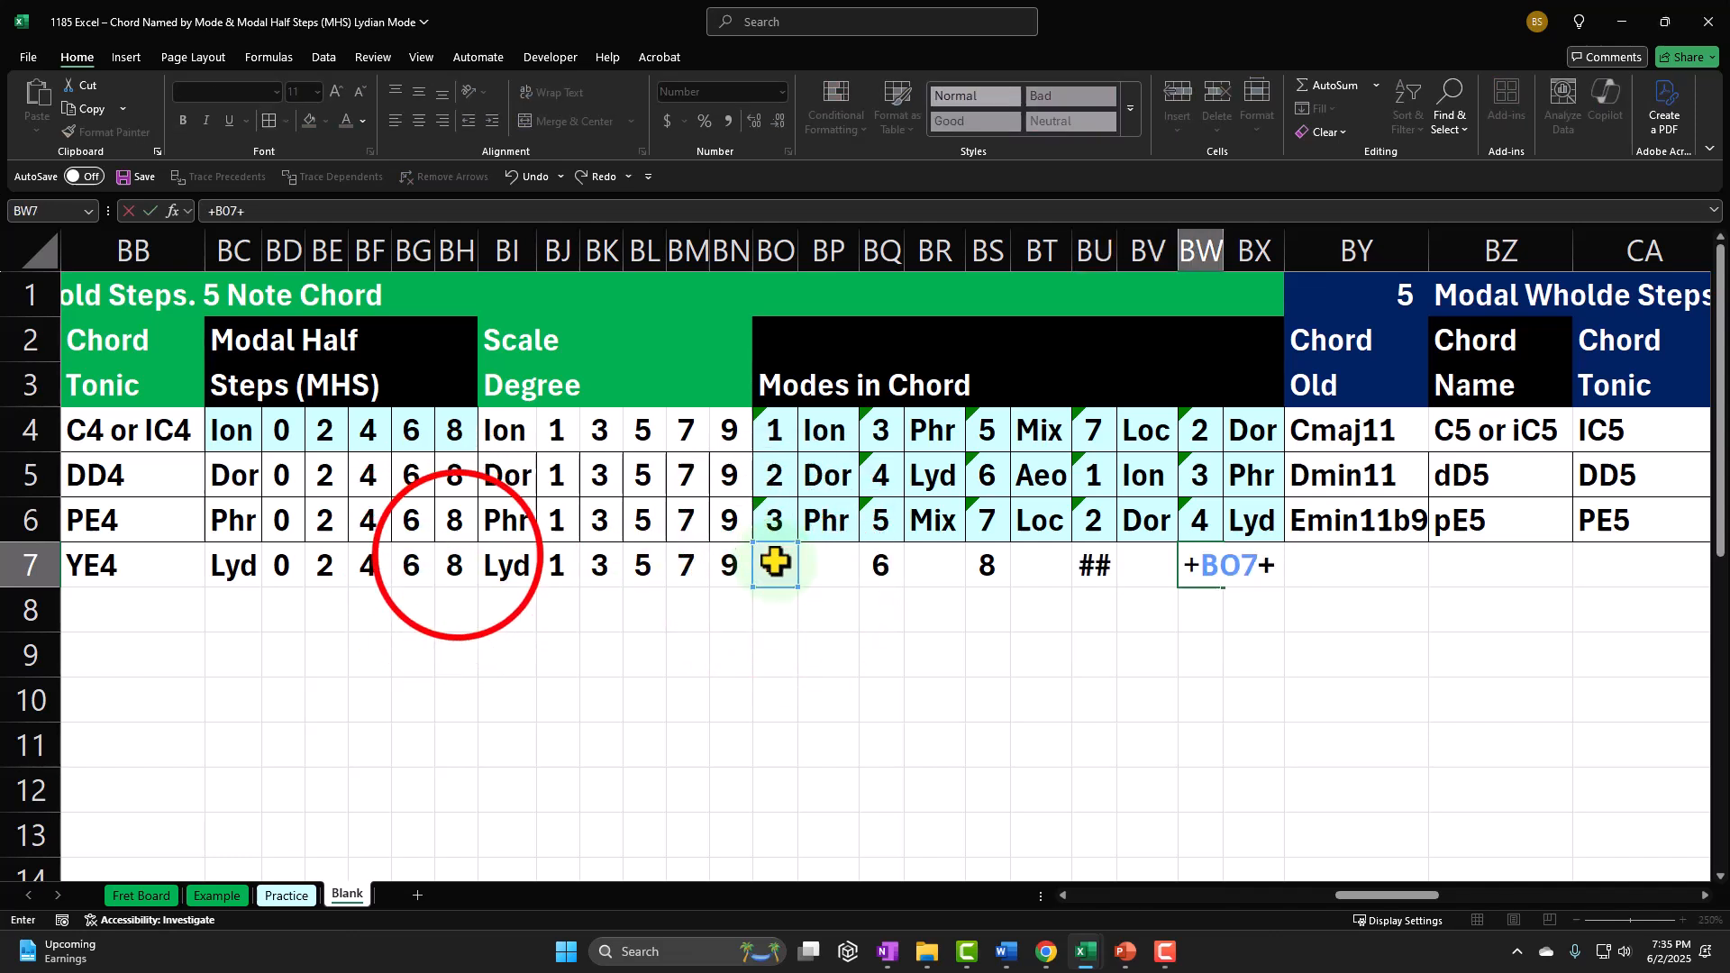
pyautogui.click(455, 565)
pyautogui.press('Return')
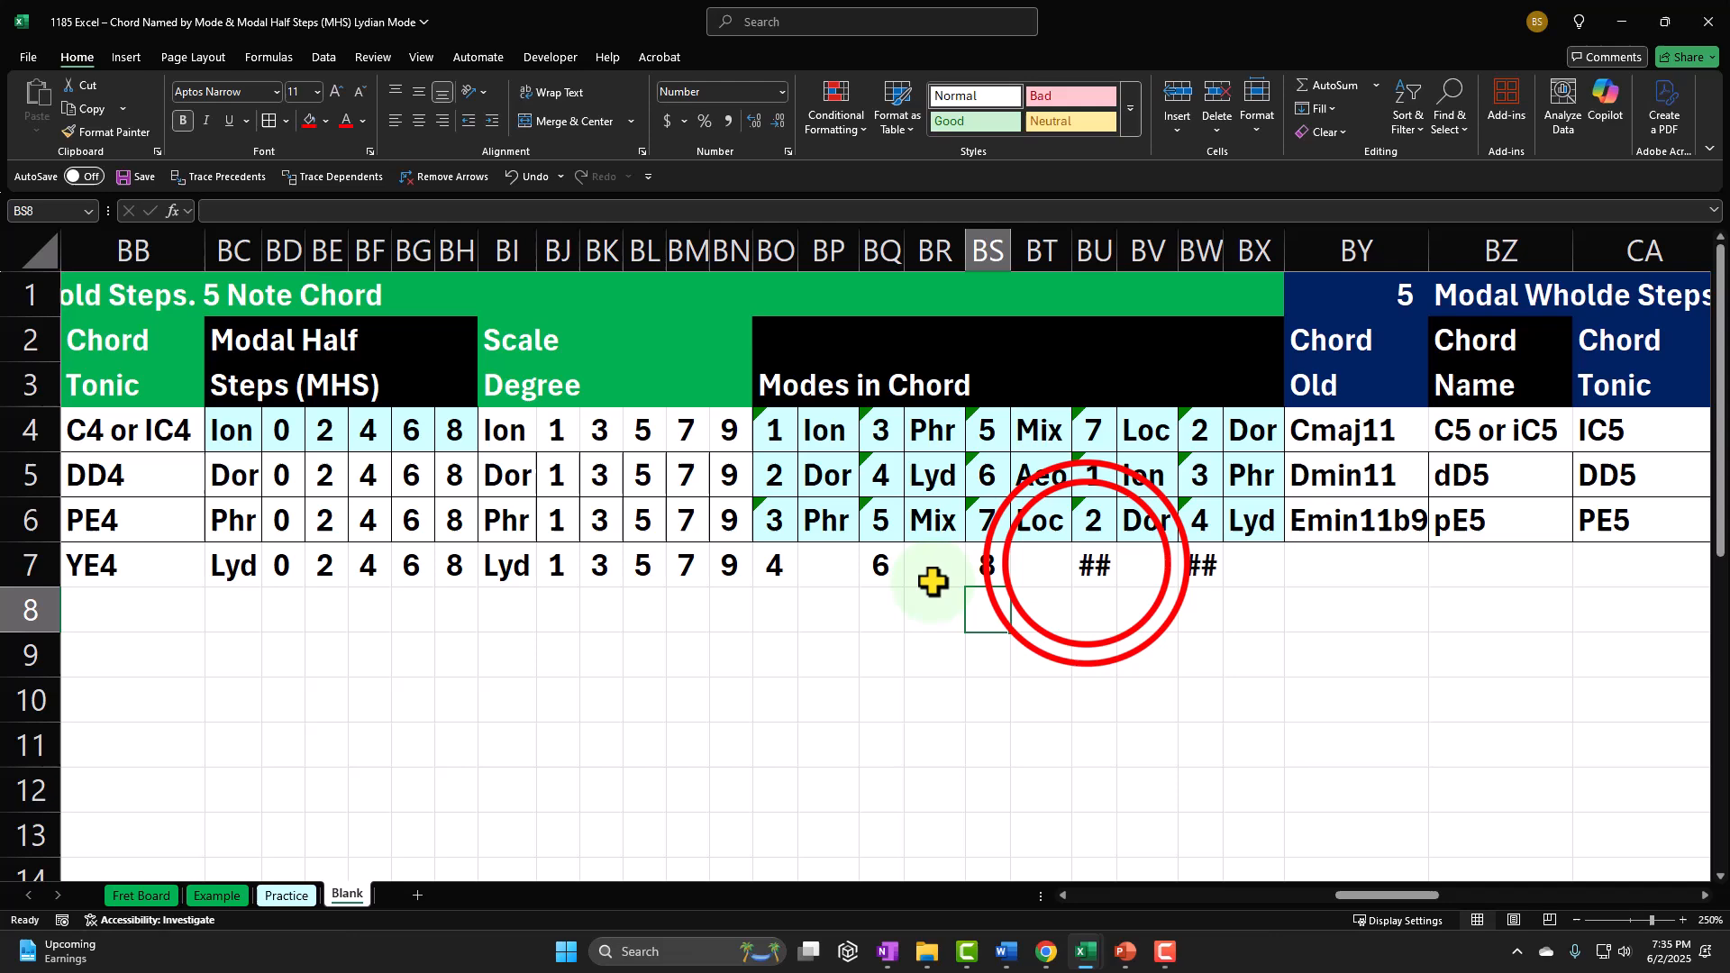
# Step: Subtract 7 at the end of the mode number formulas in BU7 and BW7
pyautogui.doubleClick(1090, 564)
pyautogui.click(1255, 560)
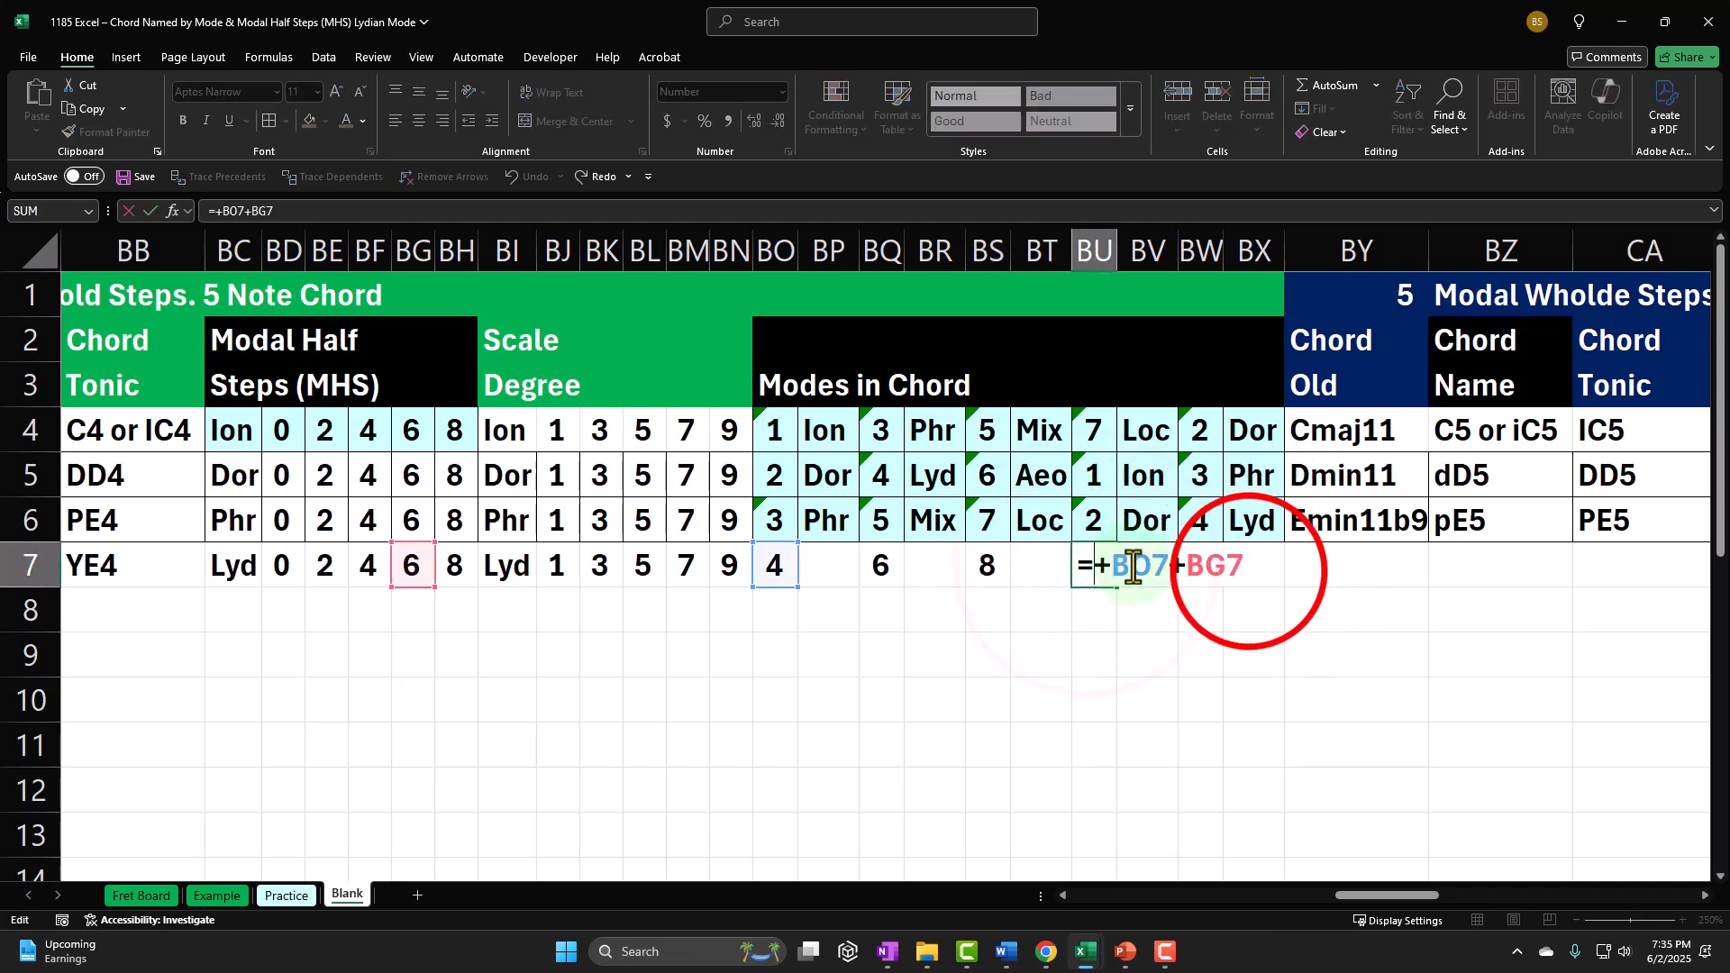
pyautogui.click(1248, 554)
pyautogui.doubleClick(1206, 567)
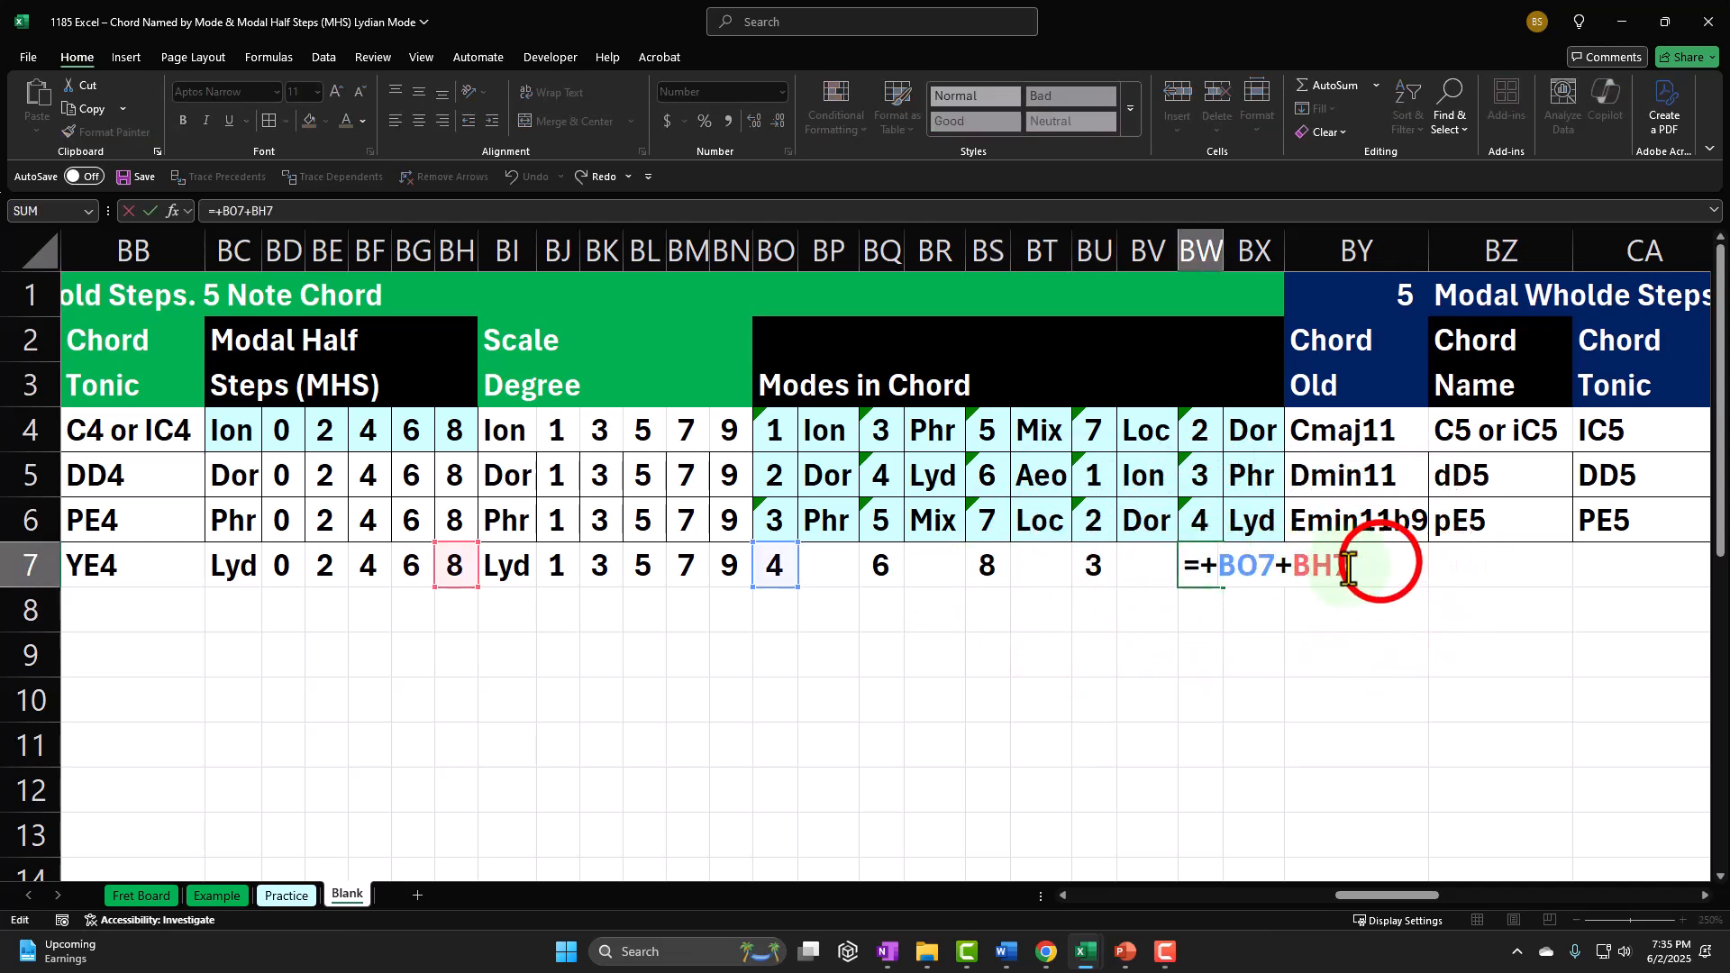
pyautogui.press('Return')
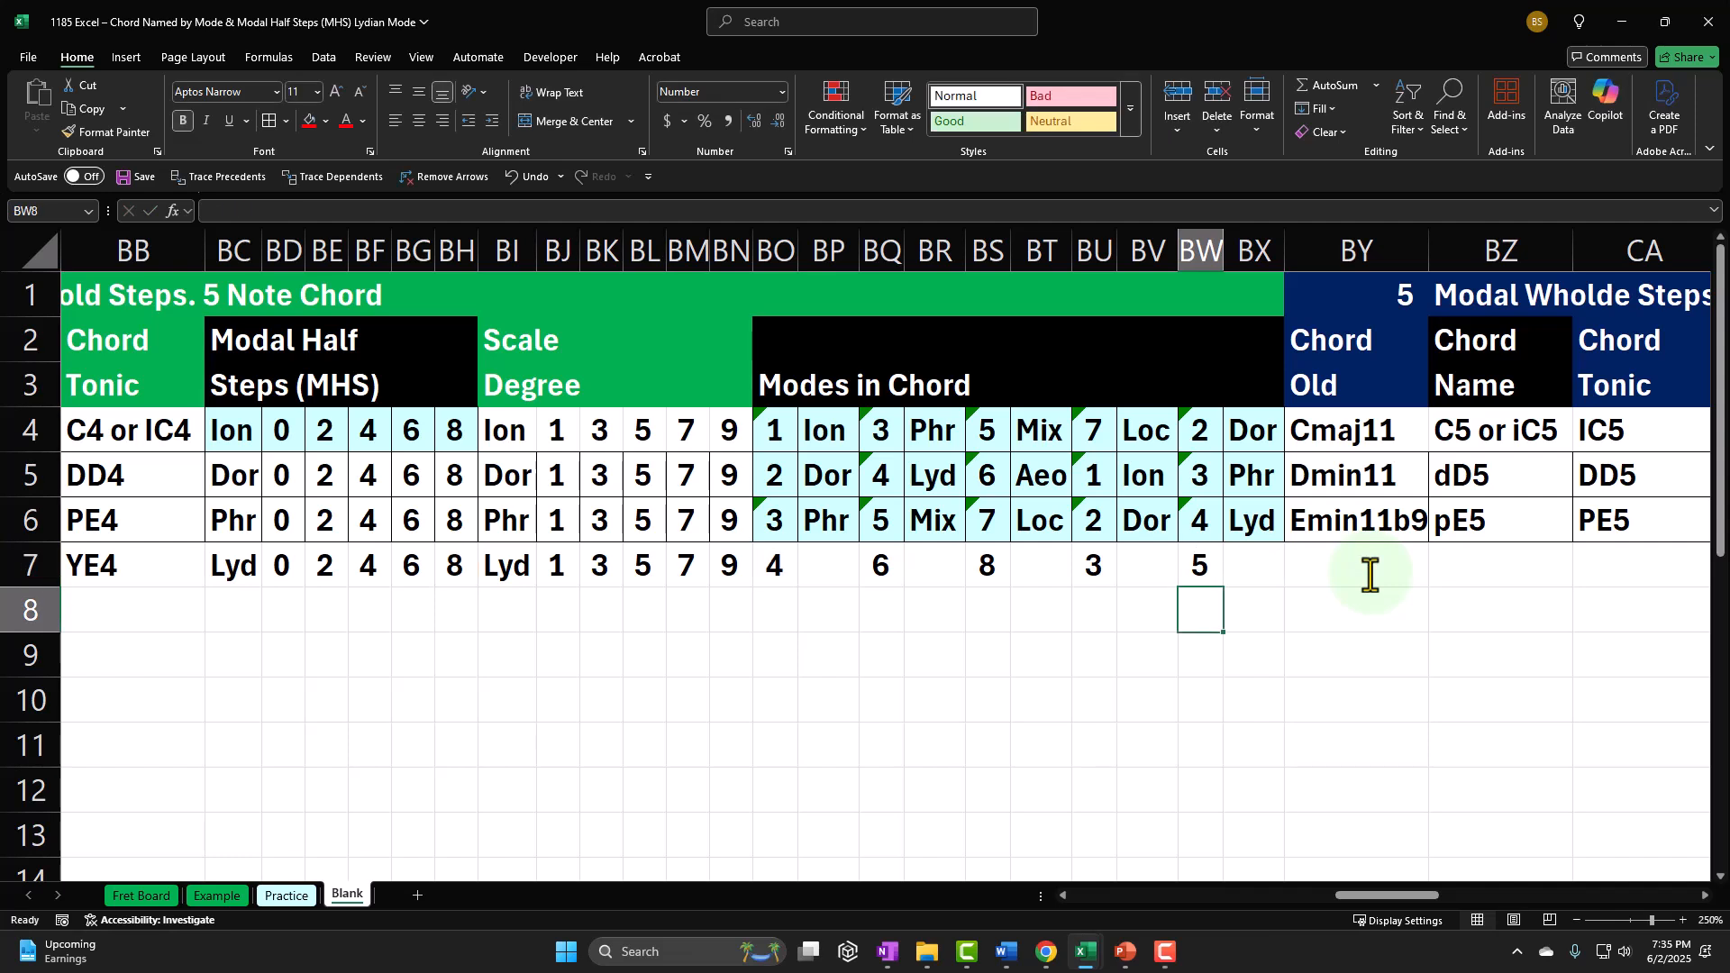
# Step: Fill the XLOOKUP mode name formula from BP6 down to BP7 and copy it into BR7 and BT7
pyautogui.click(833, 519)
pyautogui.click(852, 538)
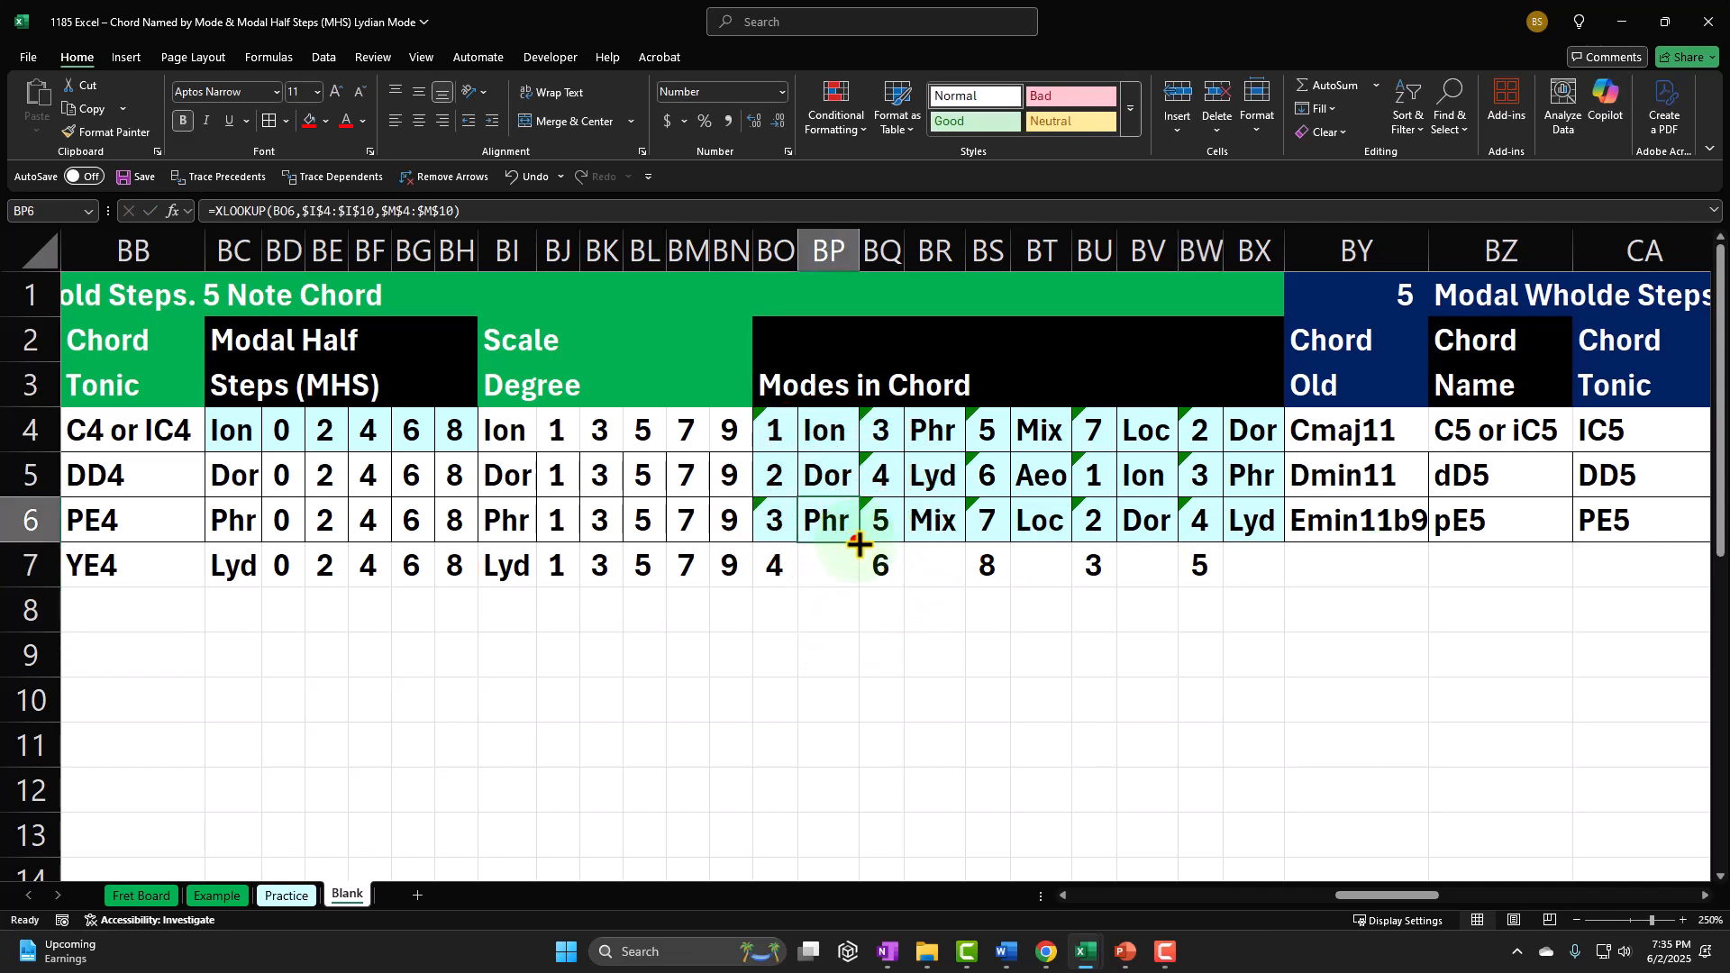
pyautogui.moveTo(851, 539); pyautogui.dragTo(842, 557)
pyautogui.hotkey('ctrl', 'c')
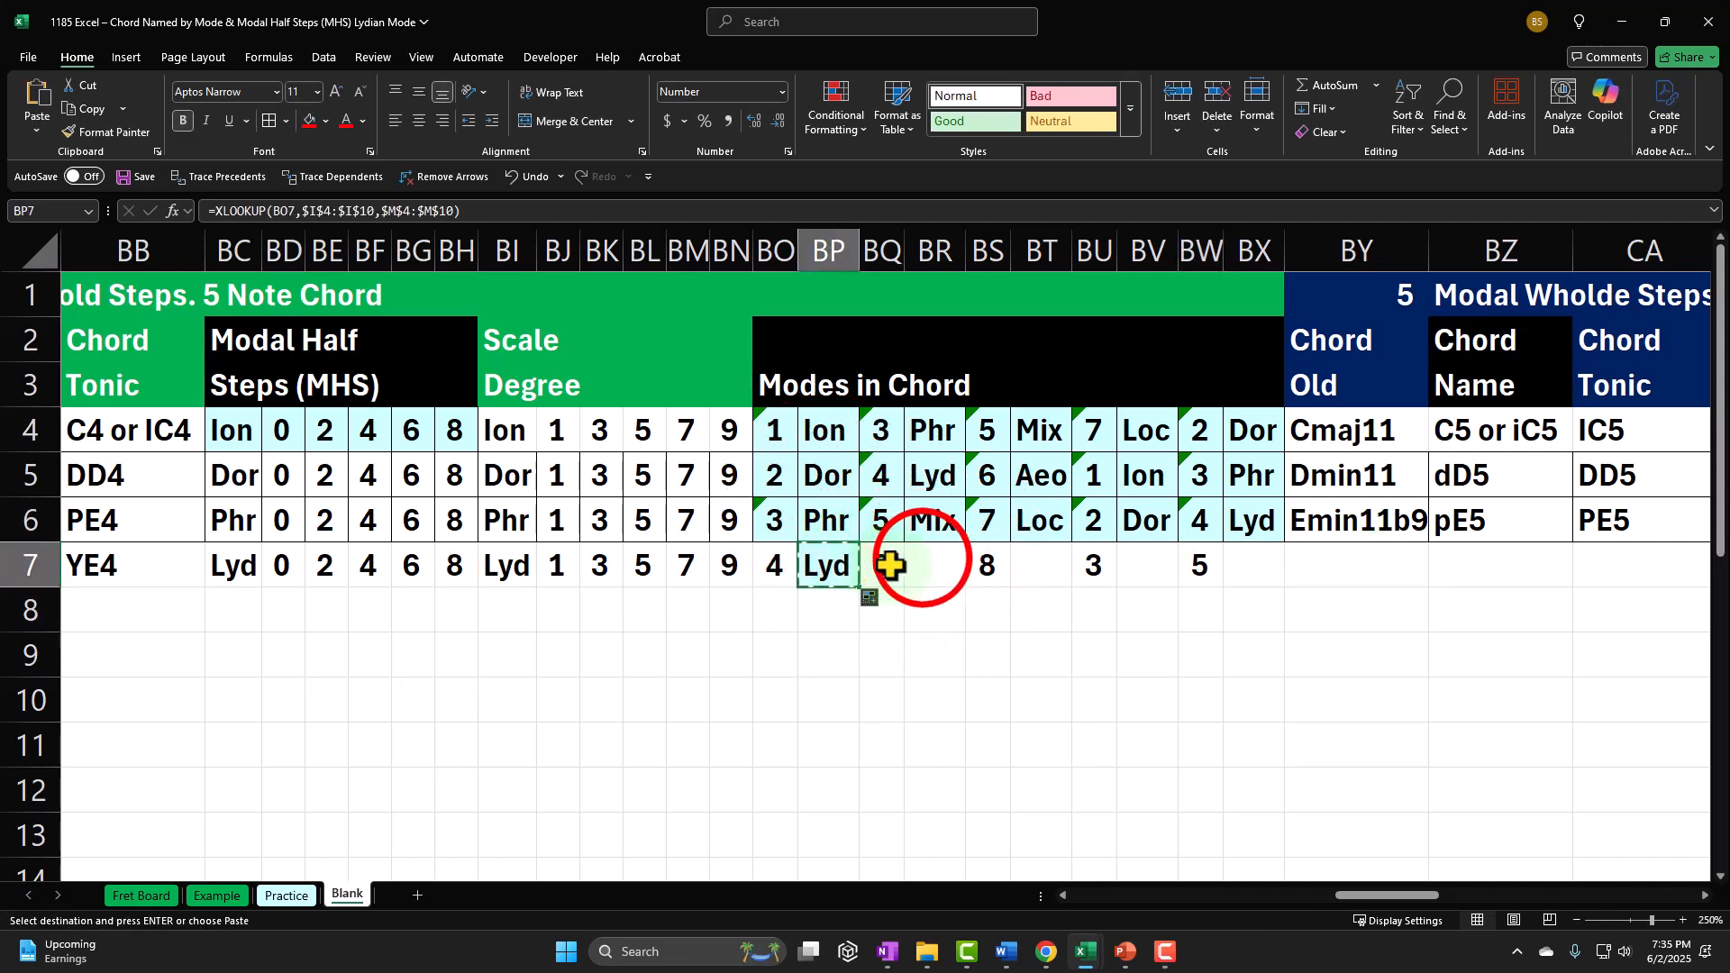
pyautogui.click(924, 562)
pyautogui.hotkey('ctrl', 'v')
pyautogui.click(1034, 554)
pyautogui.hotkey('ctrl', 'v')
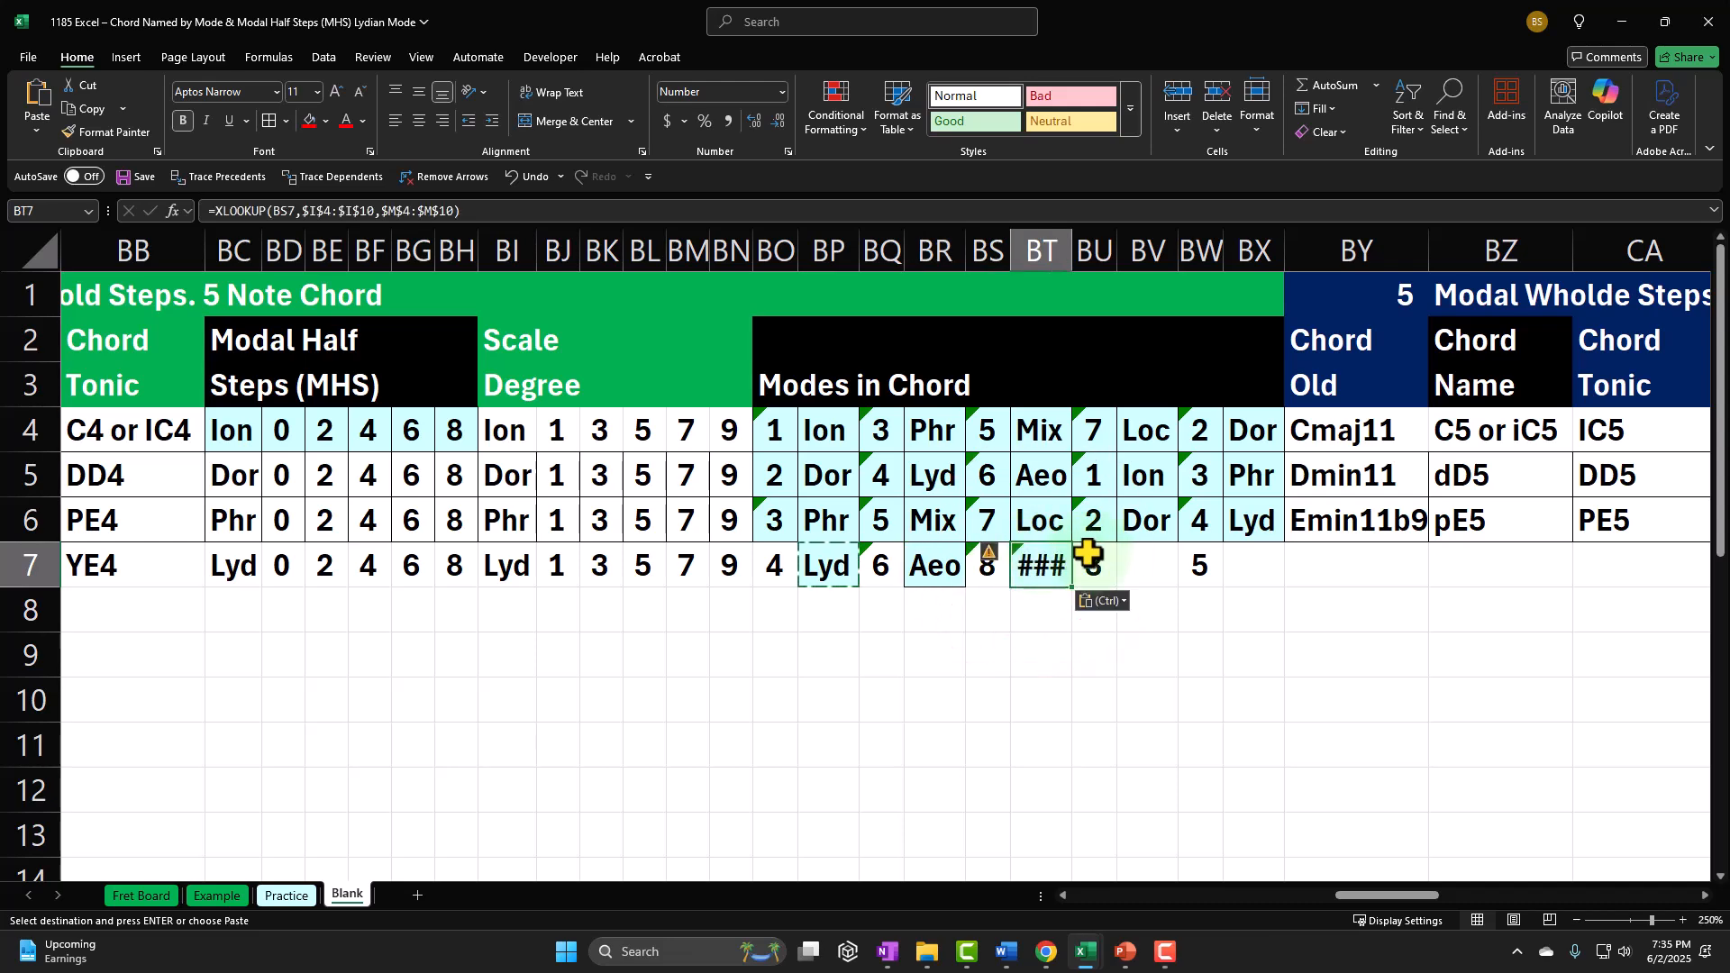
pyautogui.doubleClick(988, 565)
pyautogui.click(1135, 564)
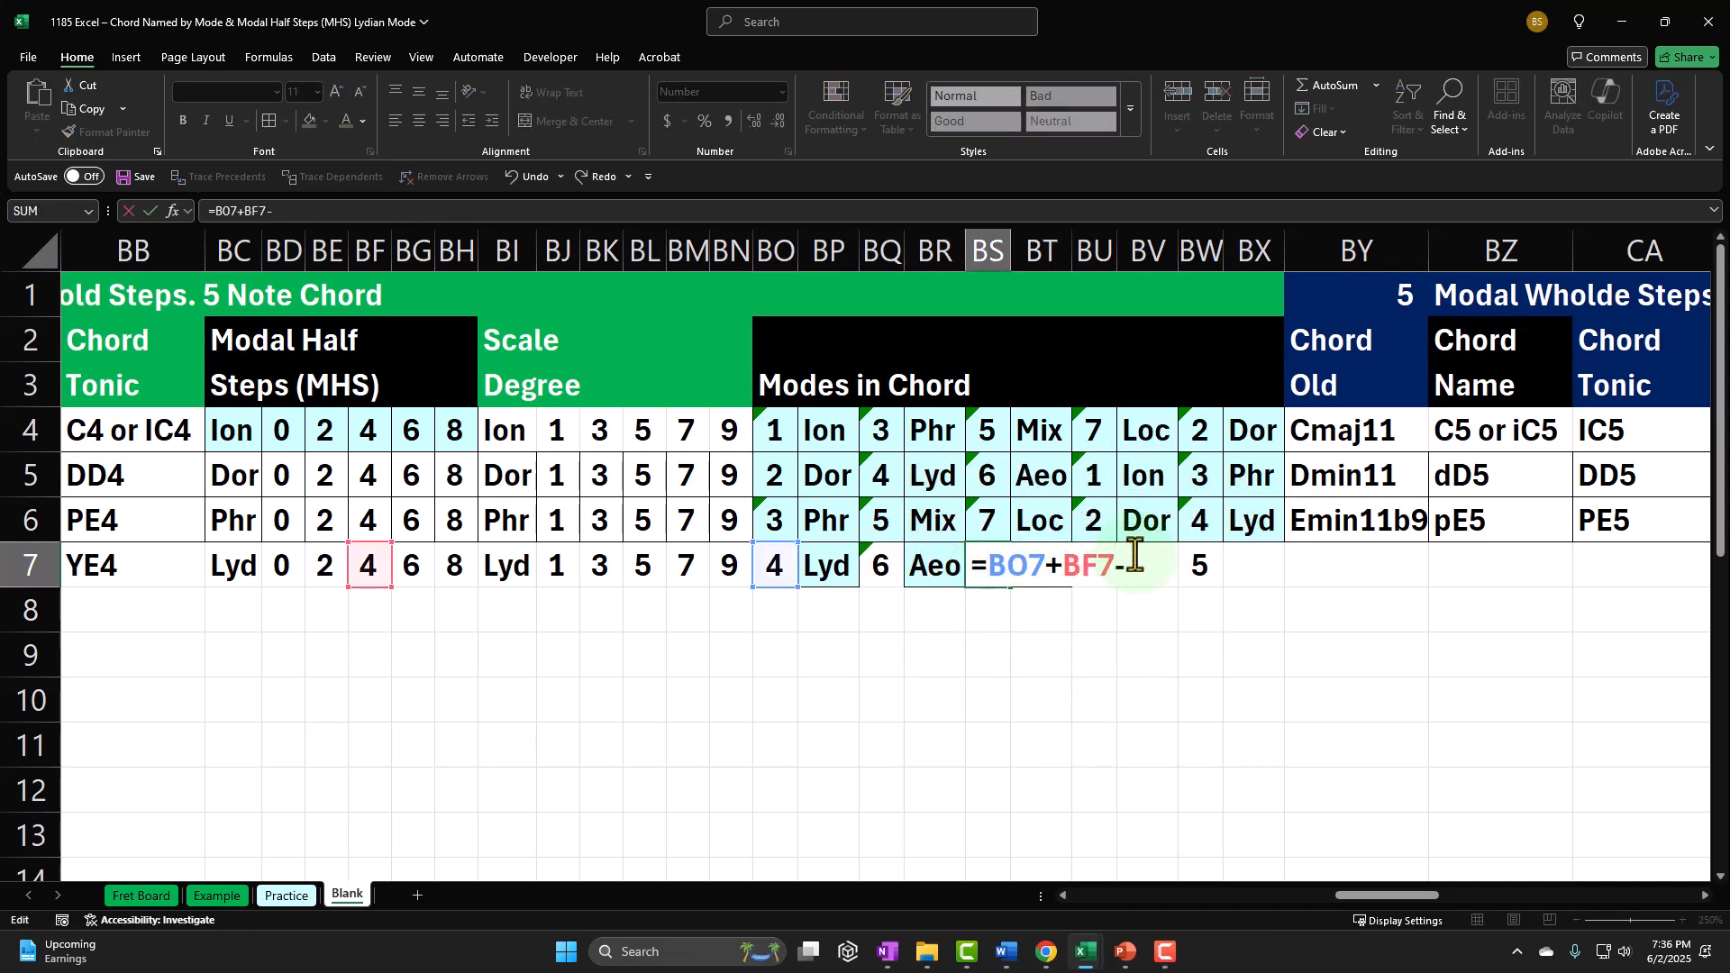
pyautogui.write('-')
pyautogui.press('Return')
pyautogui.press('Return')
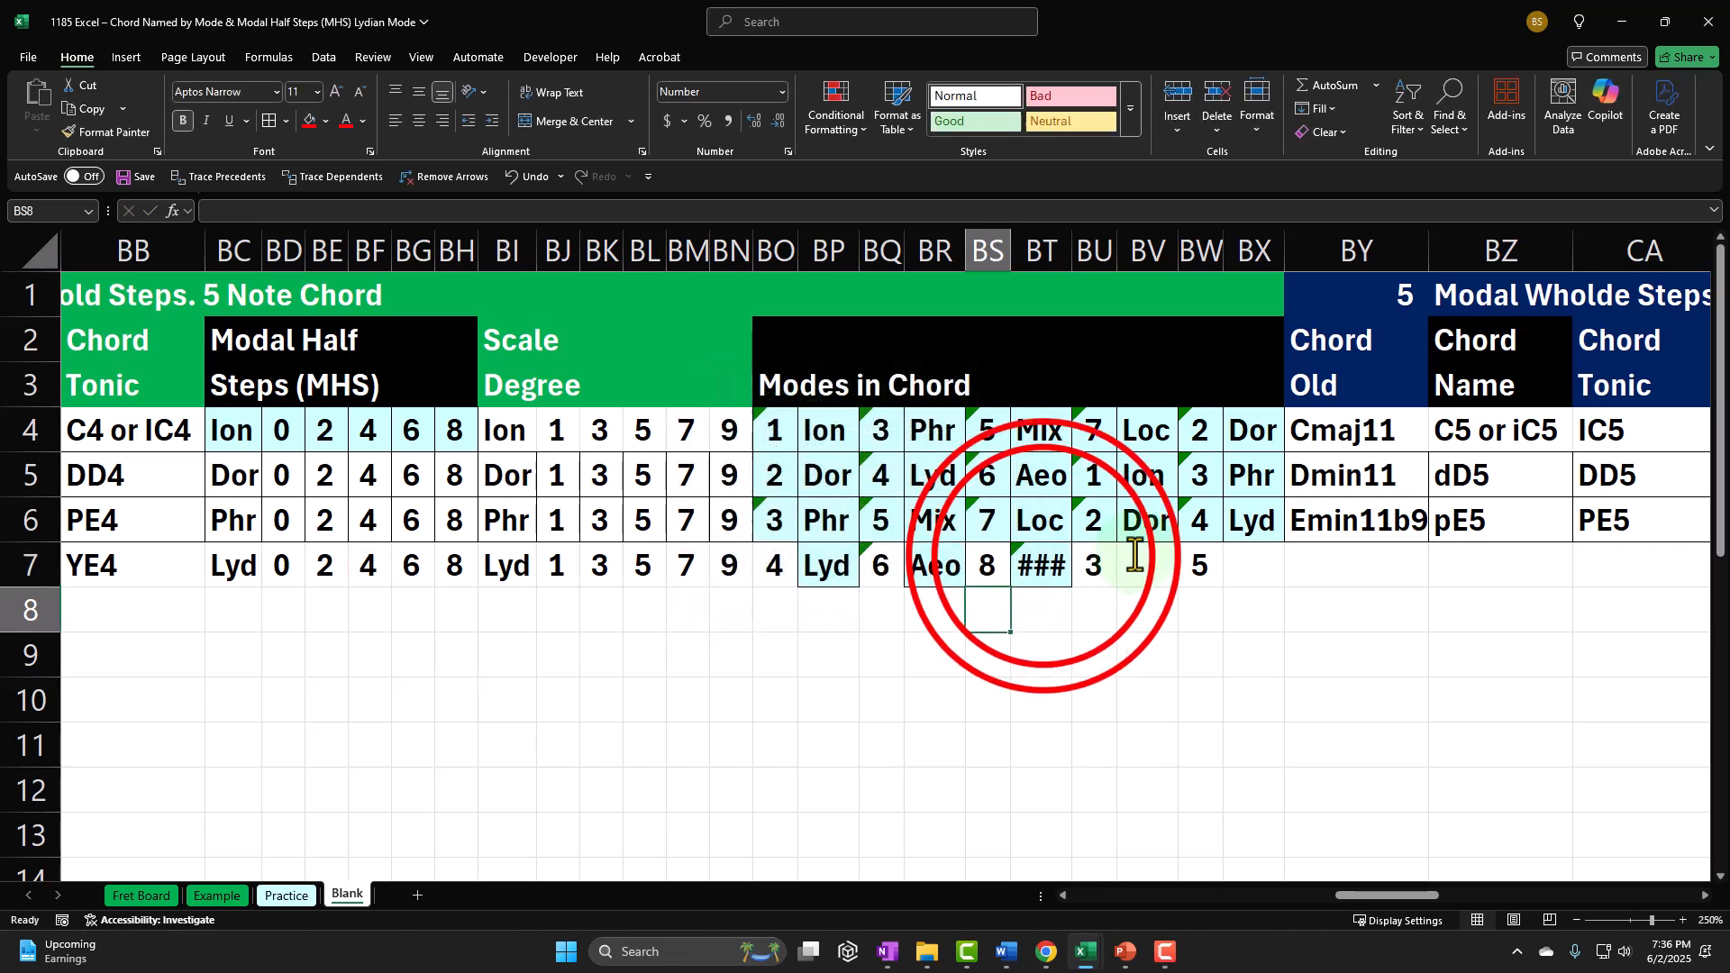
pyautogui.doubleClick(1042, 557)
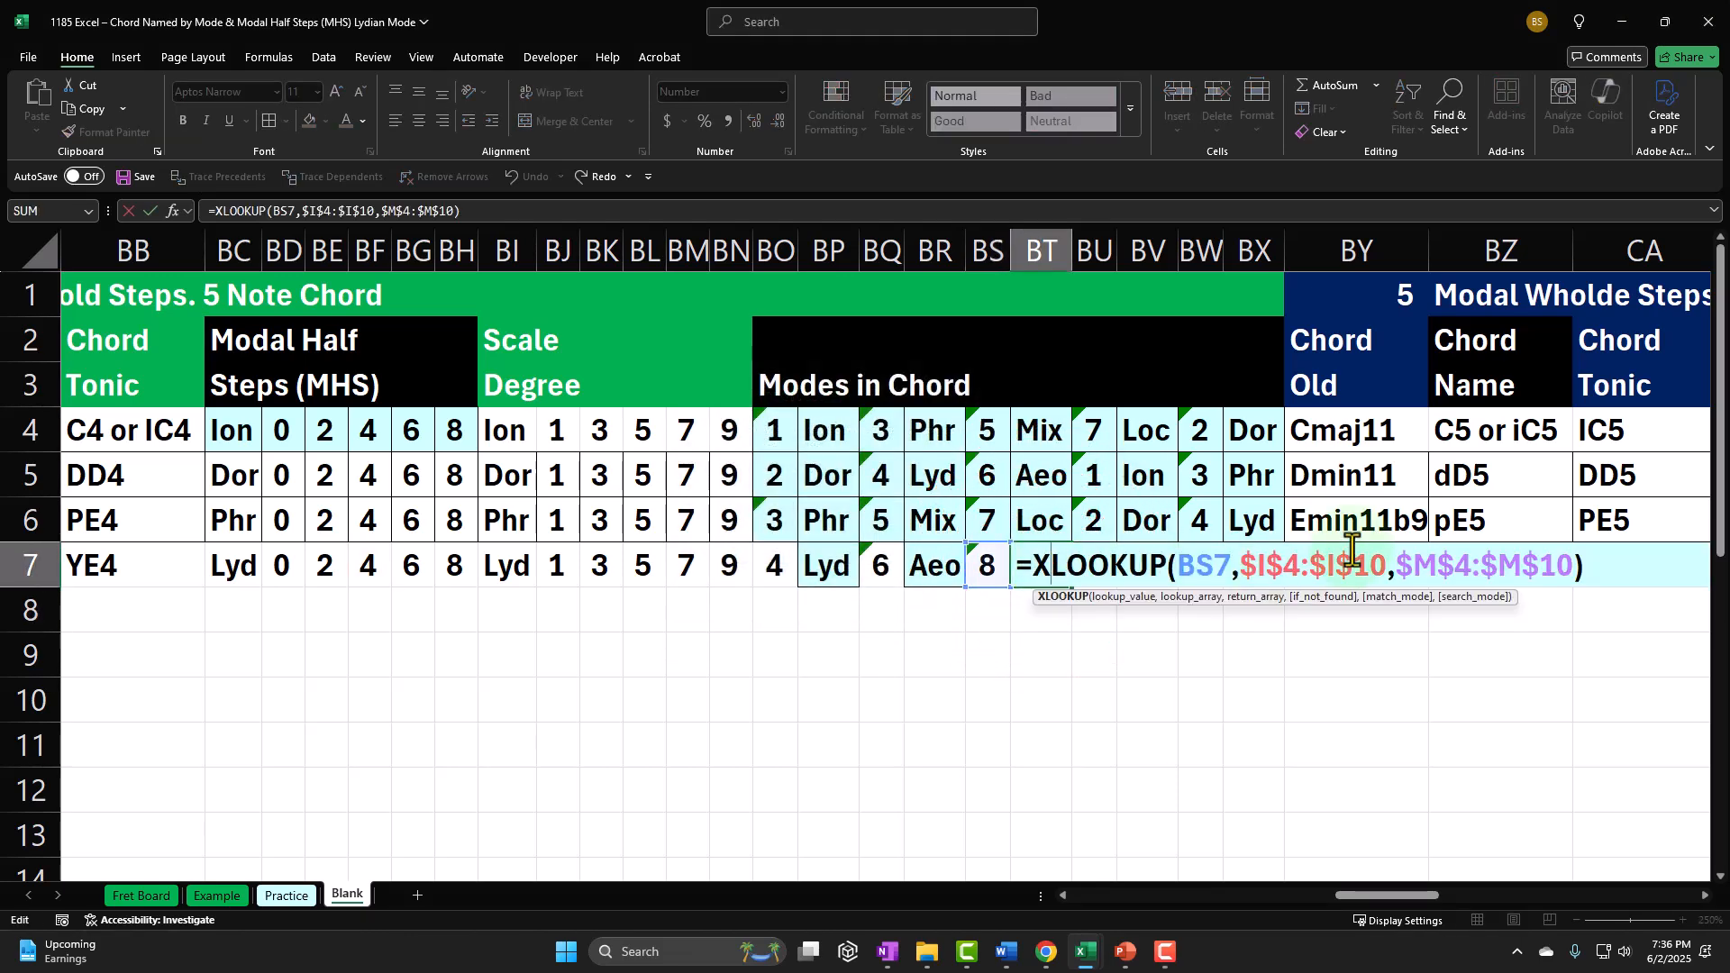
pyautogui.press('Escape')
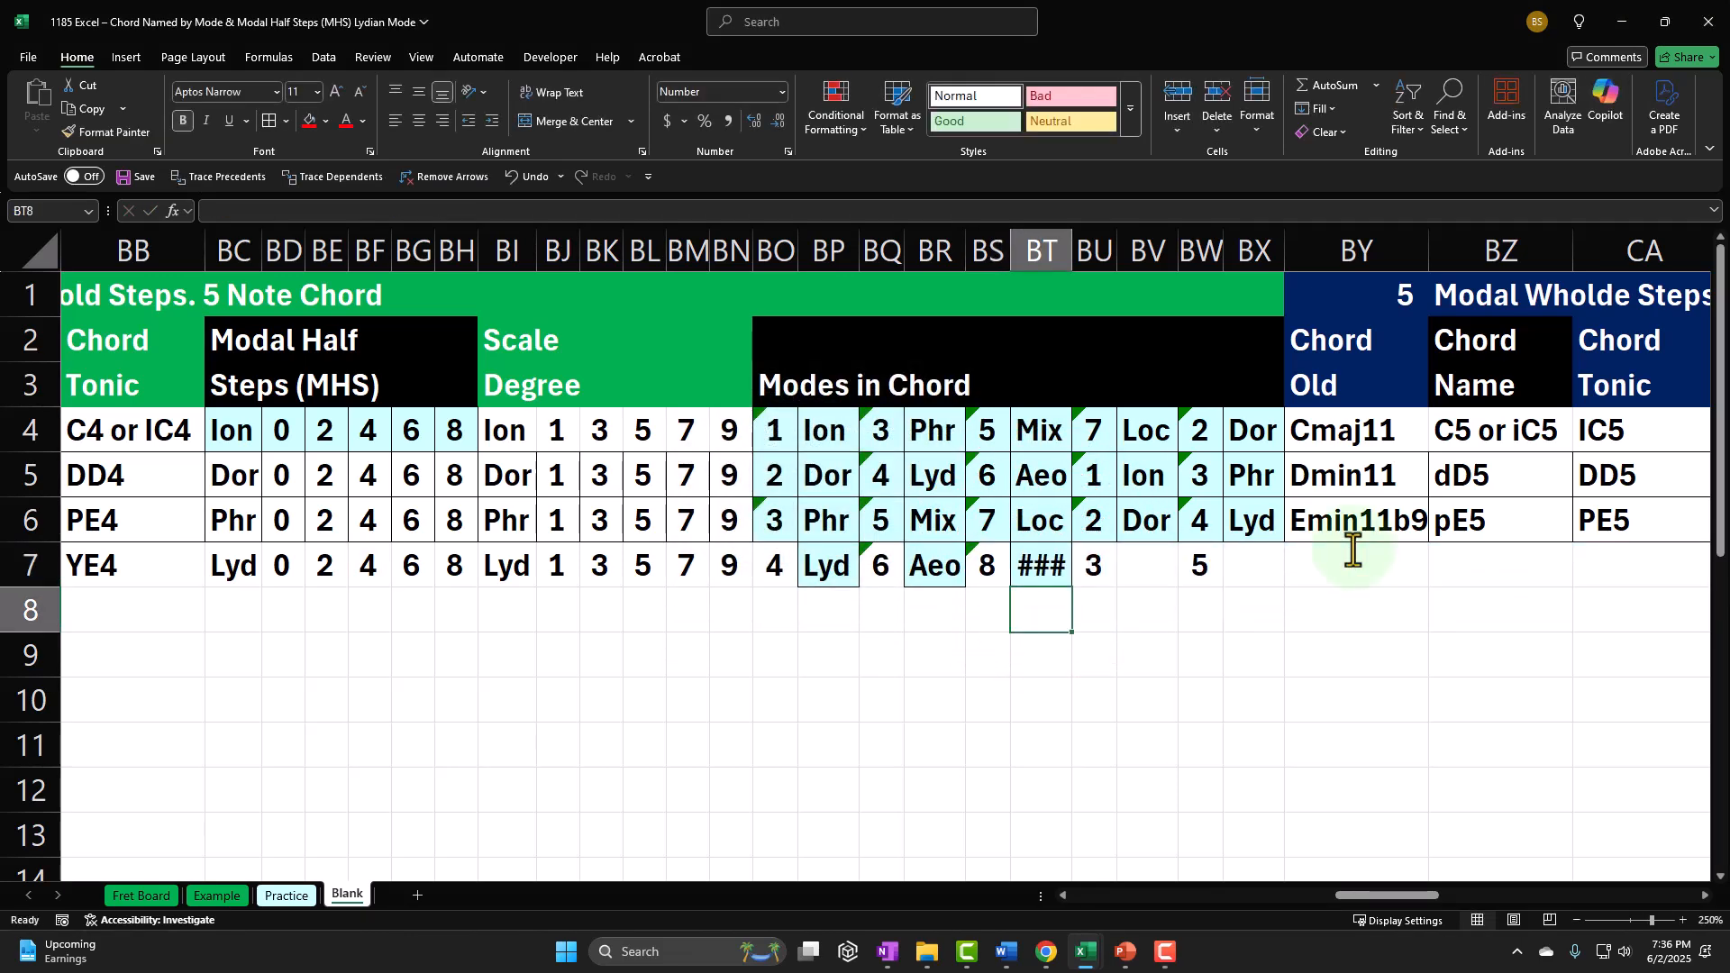
pyautogui.doubleClick(989, 566)
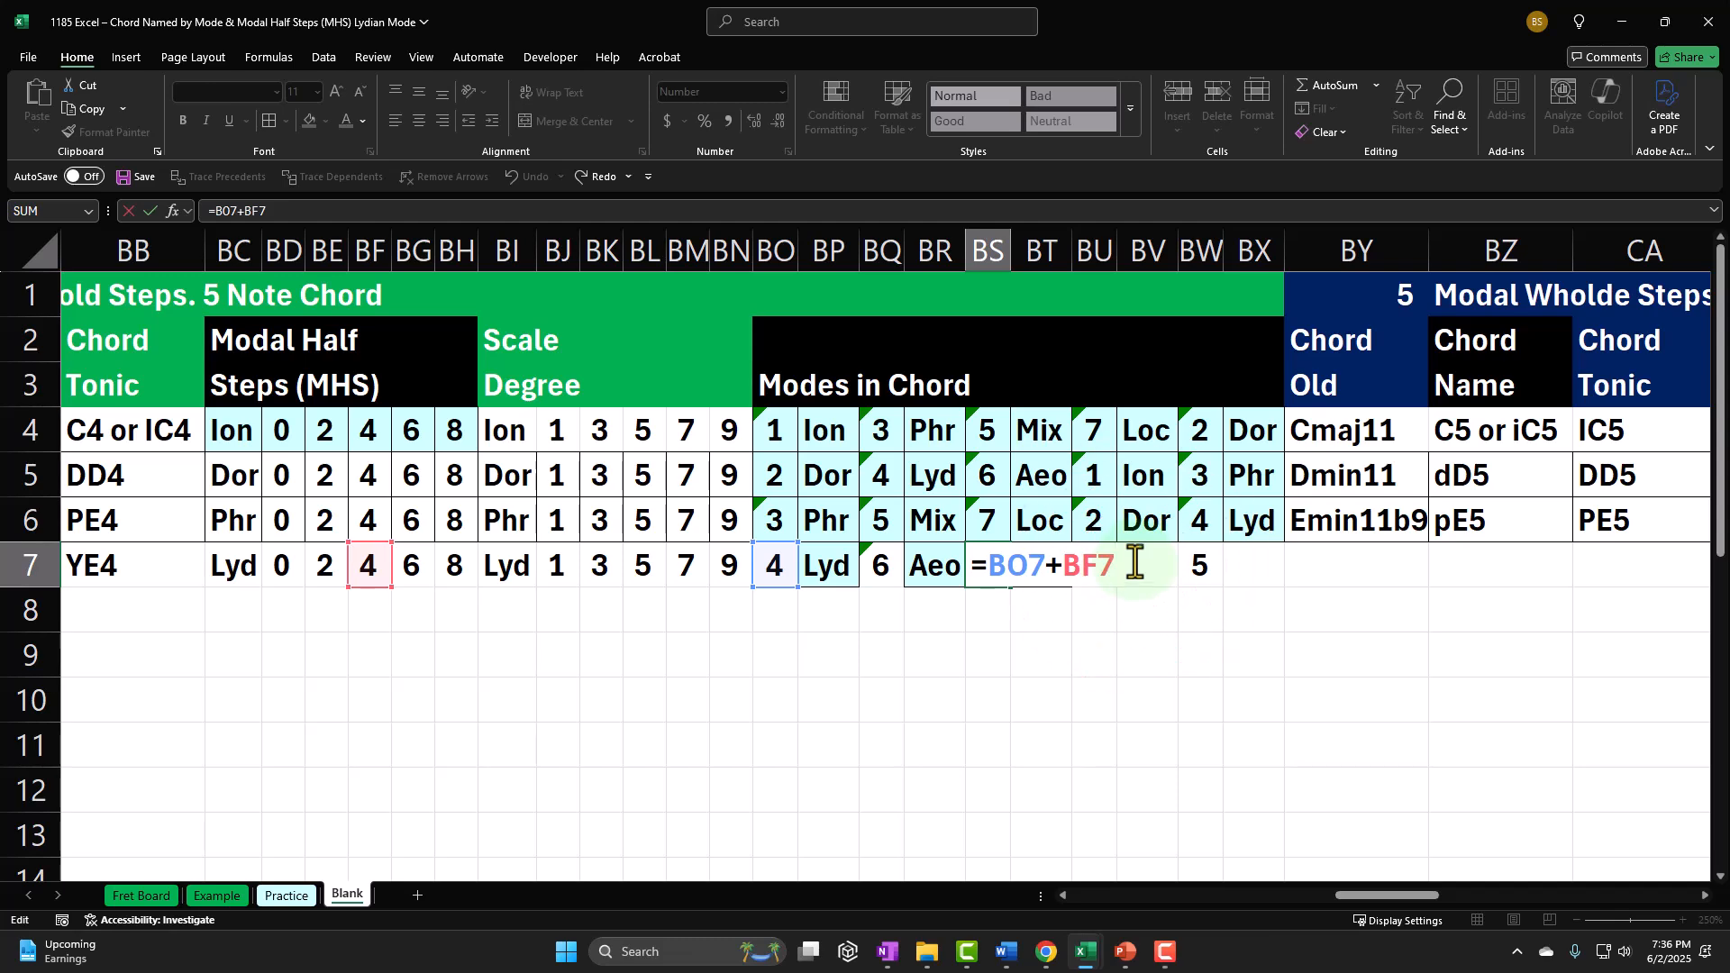
pyautogui.write('-')
pyautogui.press('Return')
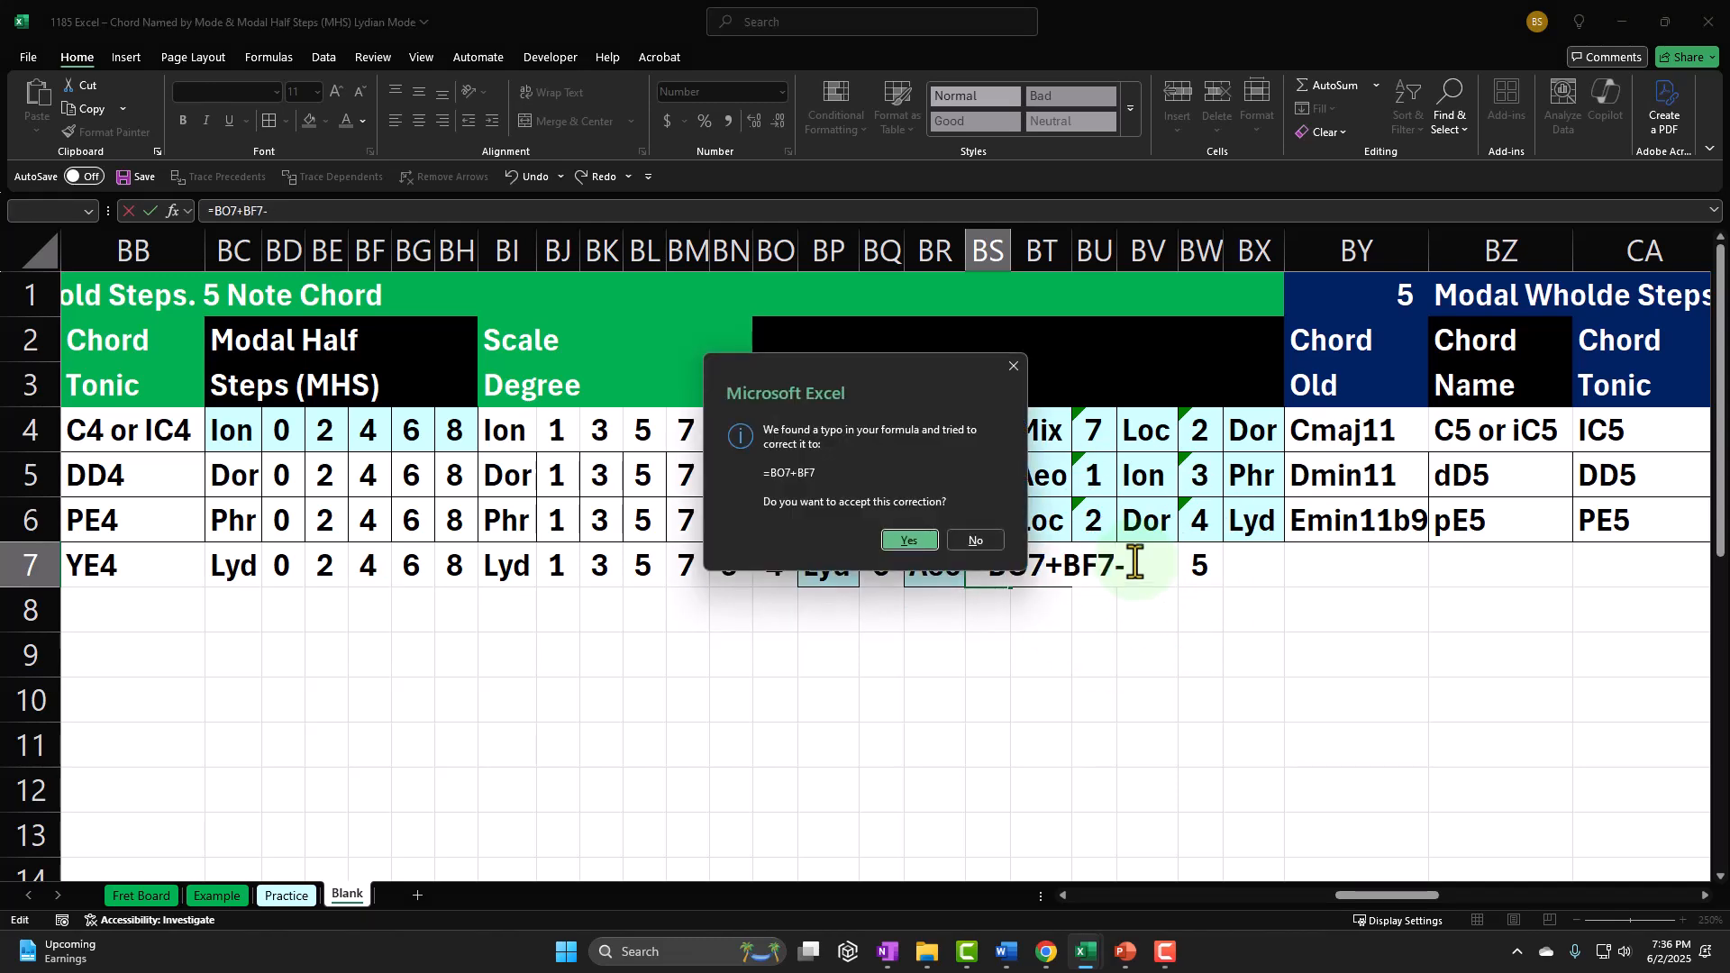
pyautogui.press('Return')
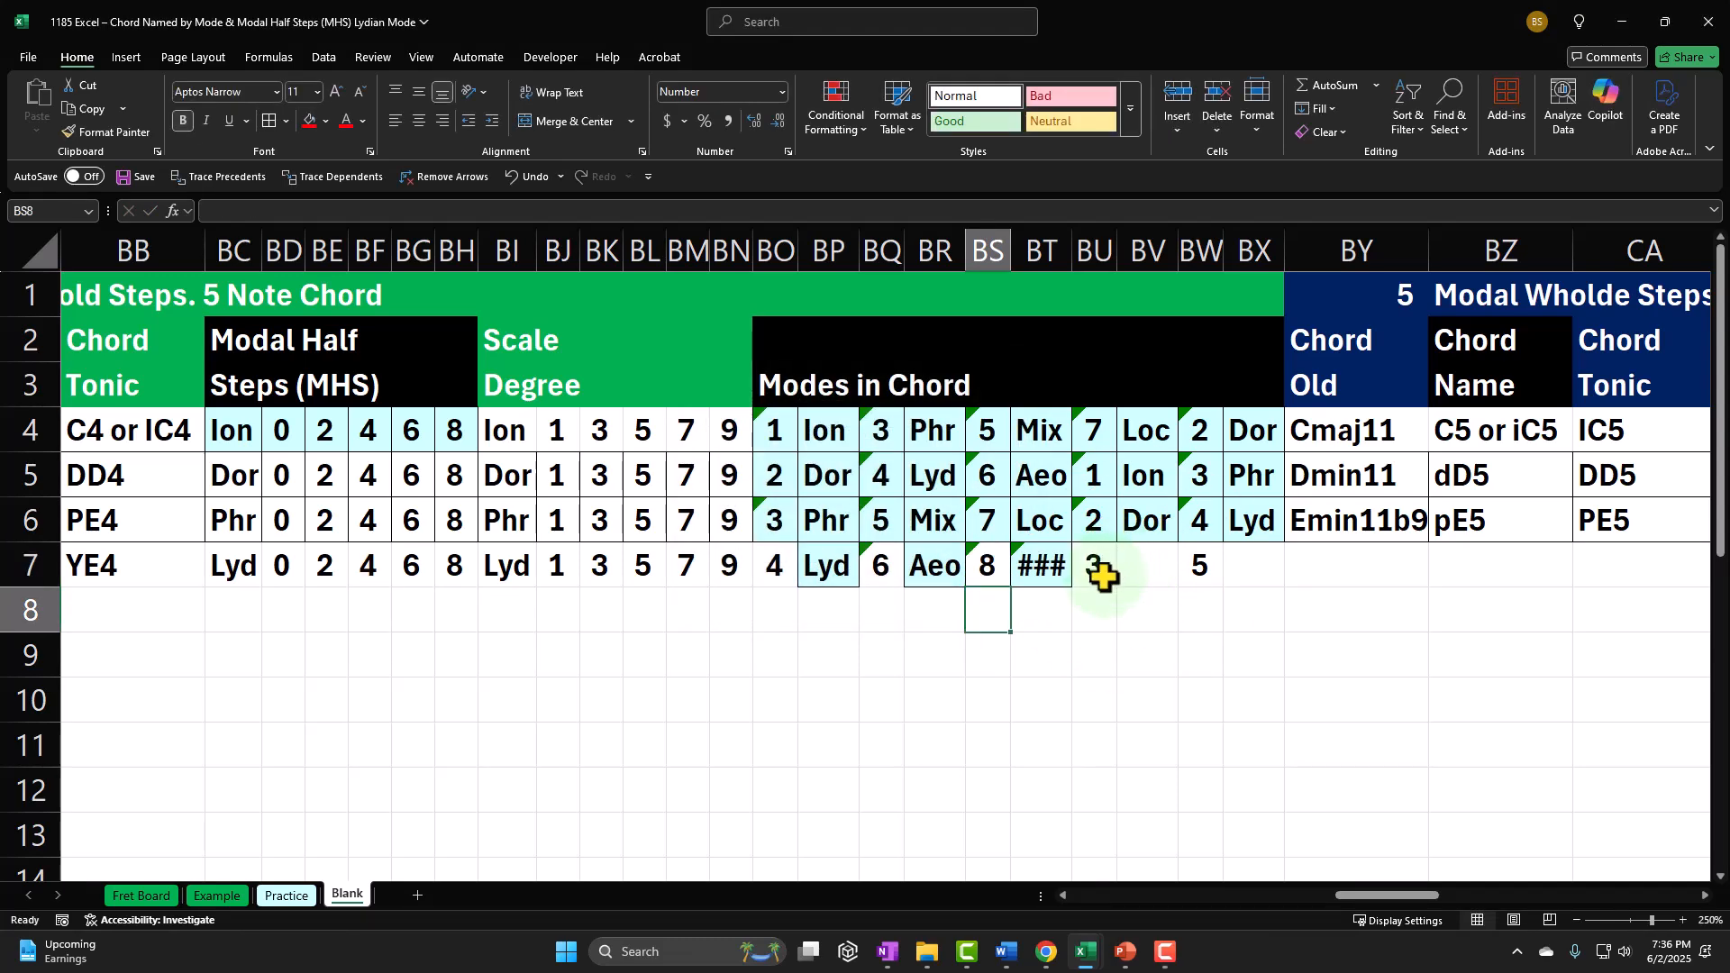
# Step: Change the third mode number formula in BS7 to =BO7+BF7-7
pyautogui.press('Up')
pyautogui.press('F2')
pyautogui.write('-7')
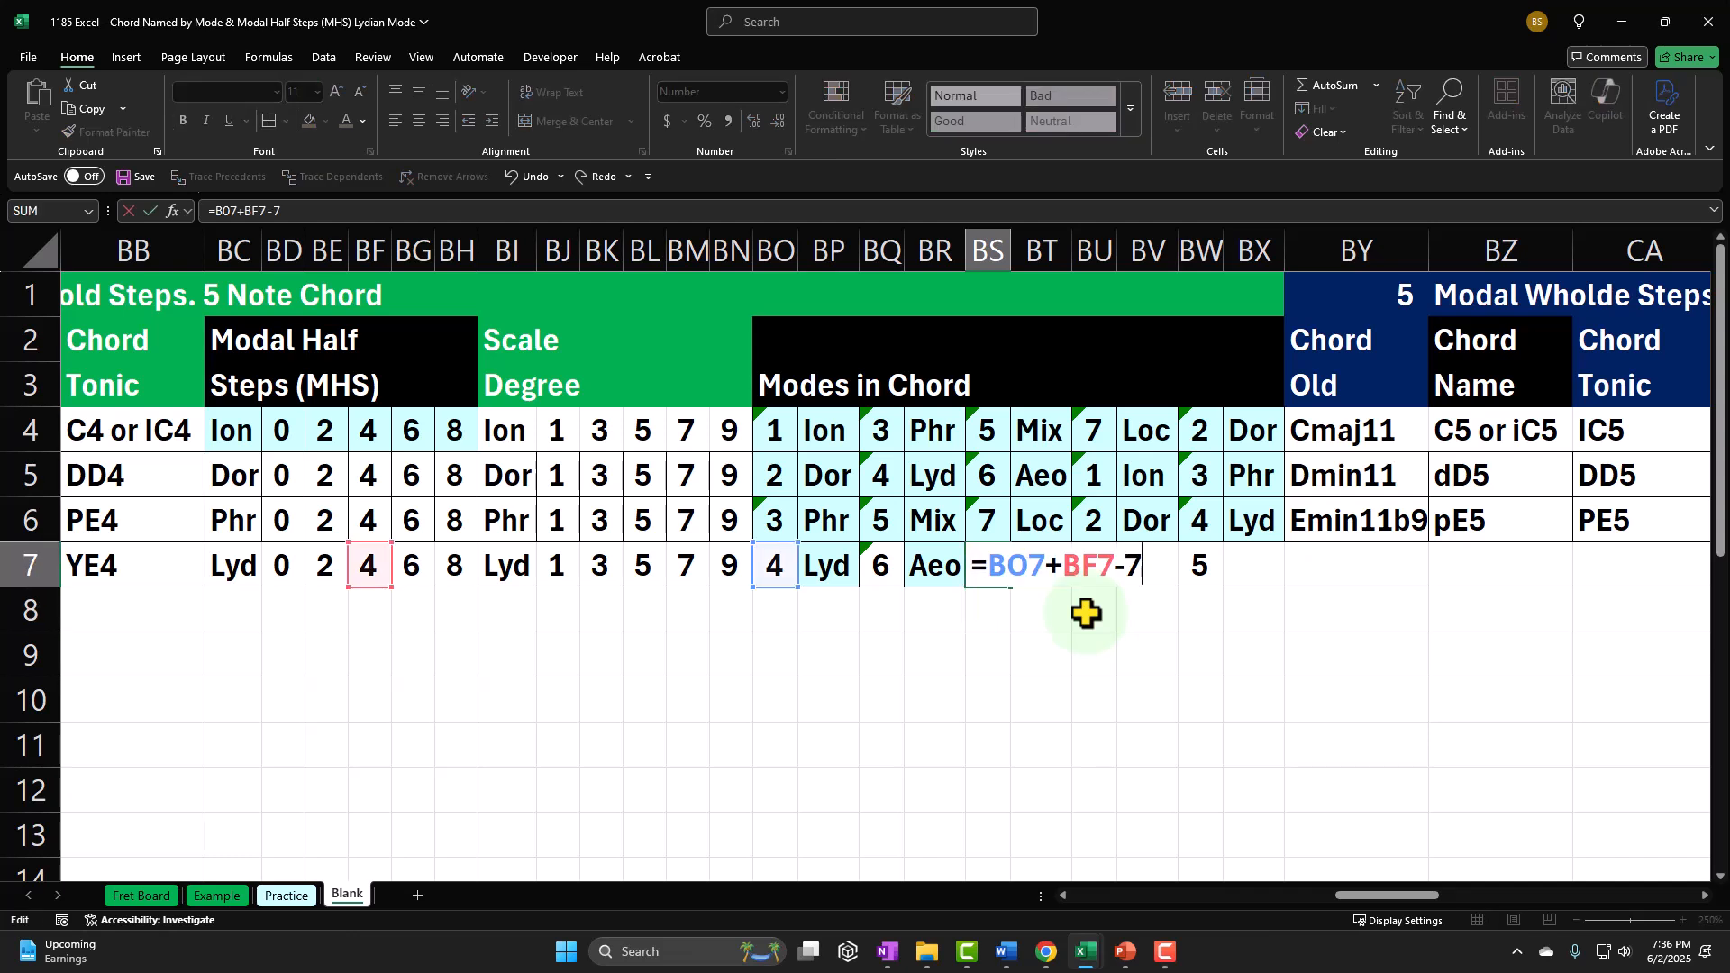
pyautogui.click(1079, 612)
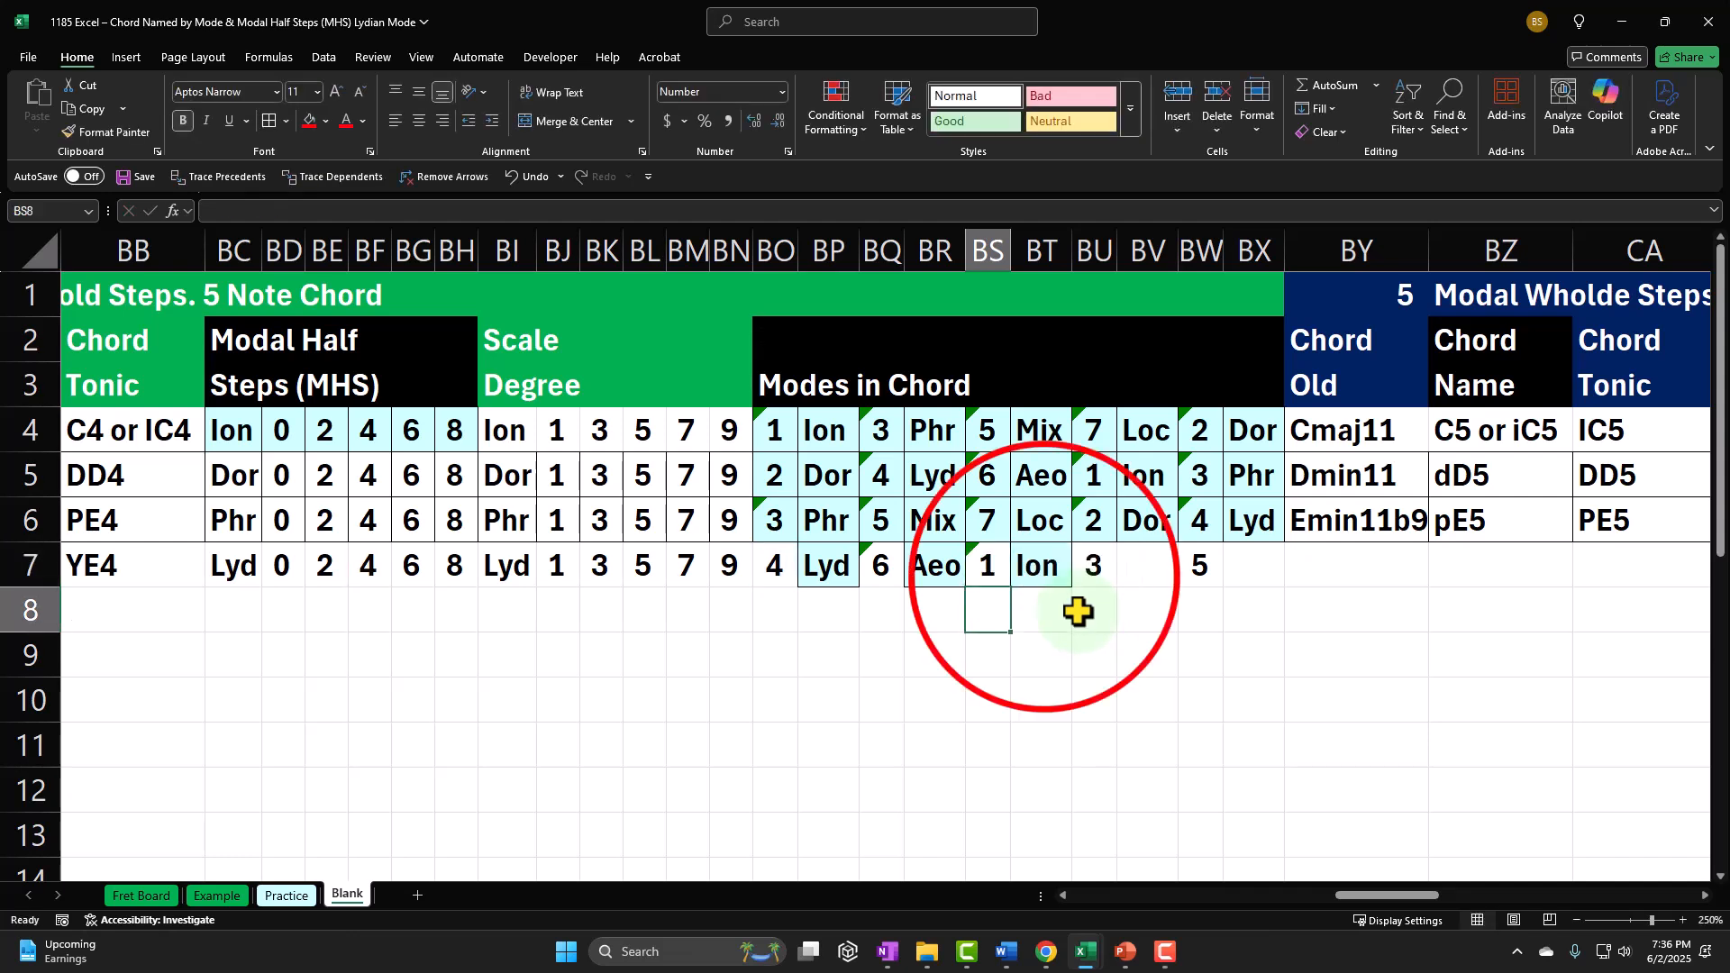
# Step: Copy the mode name lookup from BT7 into BV7 and BX7
pyautogui.click(1043, 577)
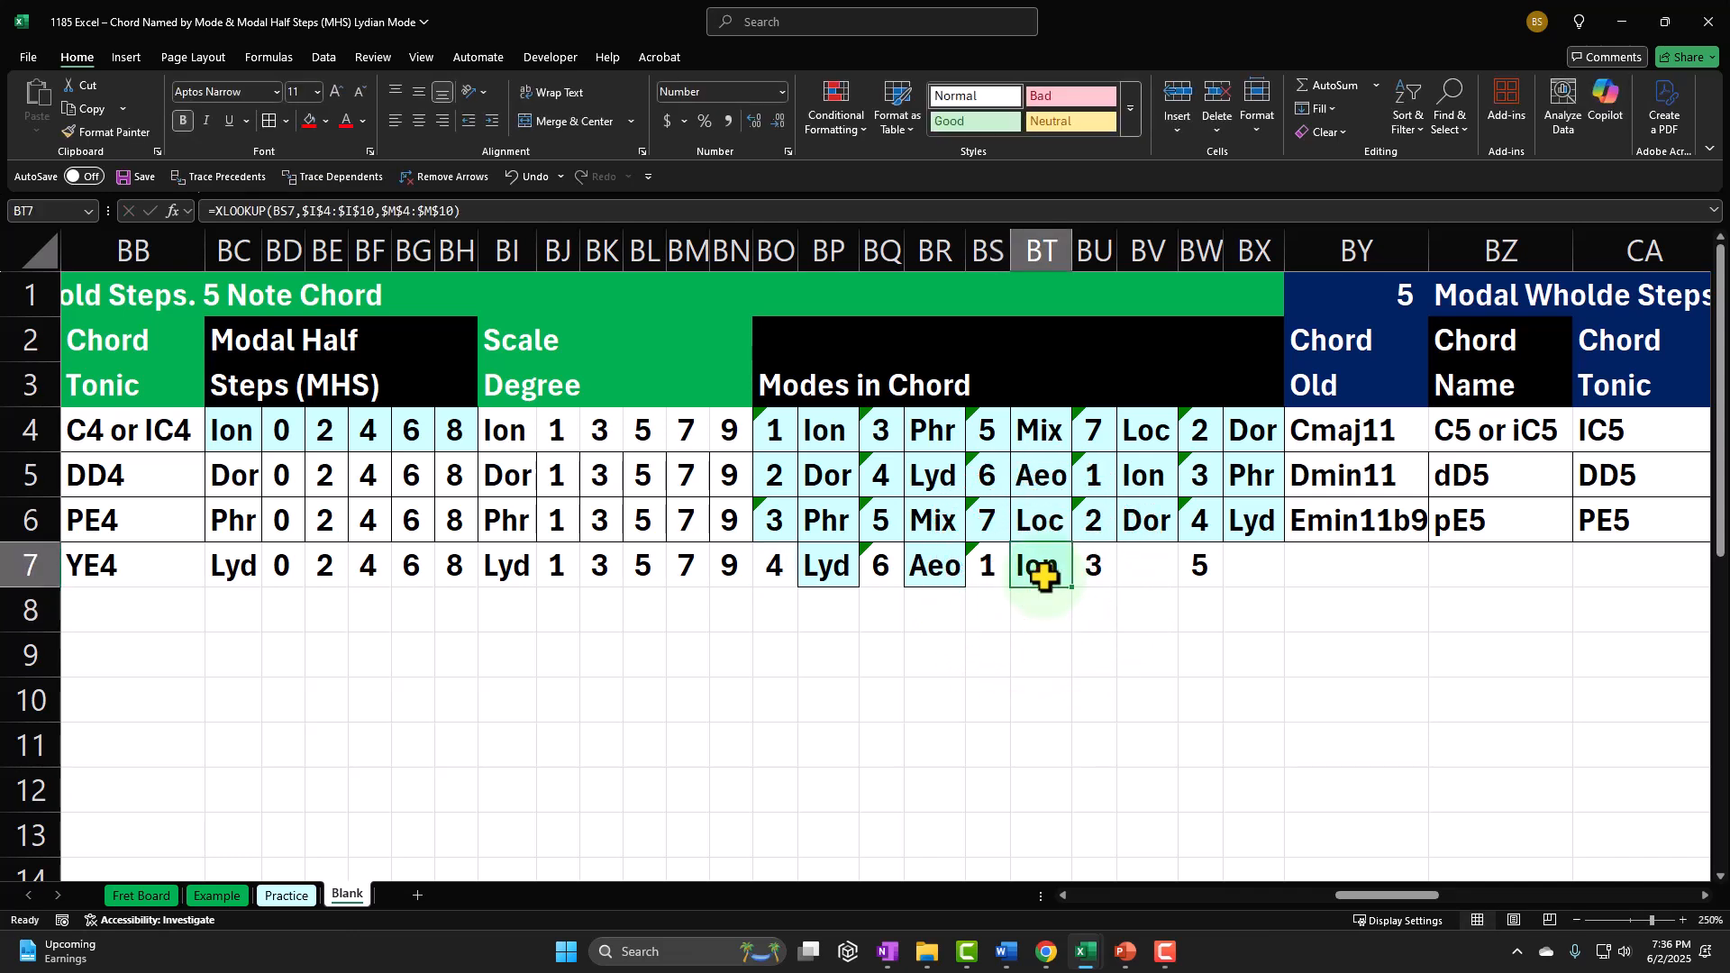
pyautogui.hotkey('ctrl', 'c')
pyautogui.click(1131, 568)
pyautogui.hotkey('ctrl', 'v')
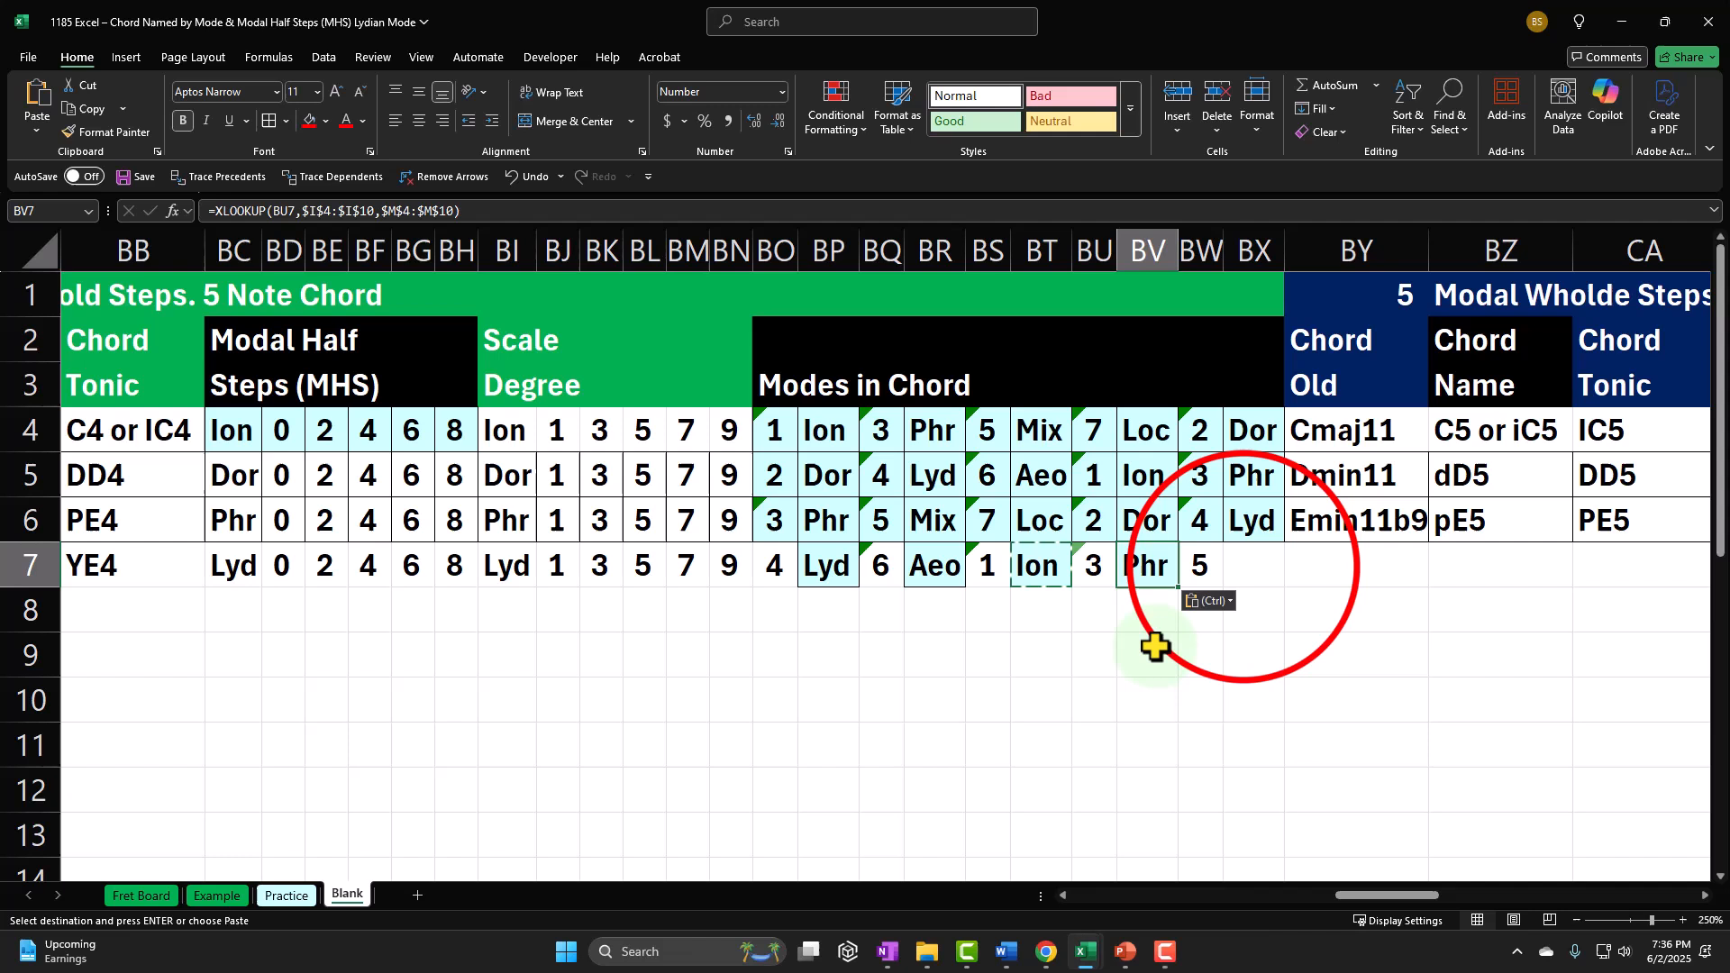
pyautogui.click(1250, 577)
pyautogui.hotkey('ctrl', 'v')
# Step: Format the Lydian modes in BO7:BX7 with cell borders and the recently used light turquoise fill
pyautogui.click(777, 567)
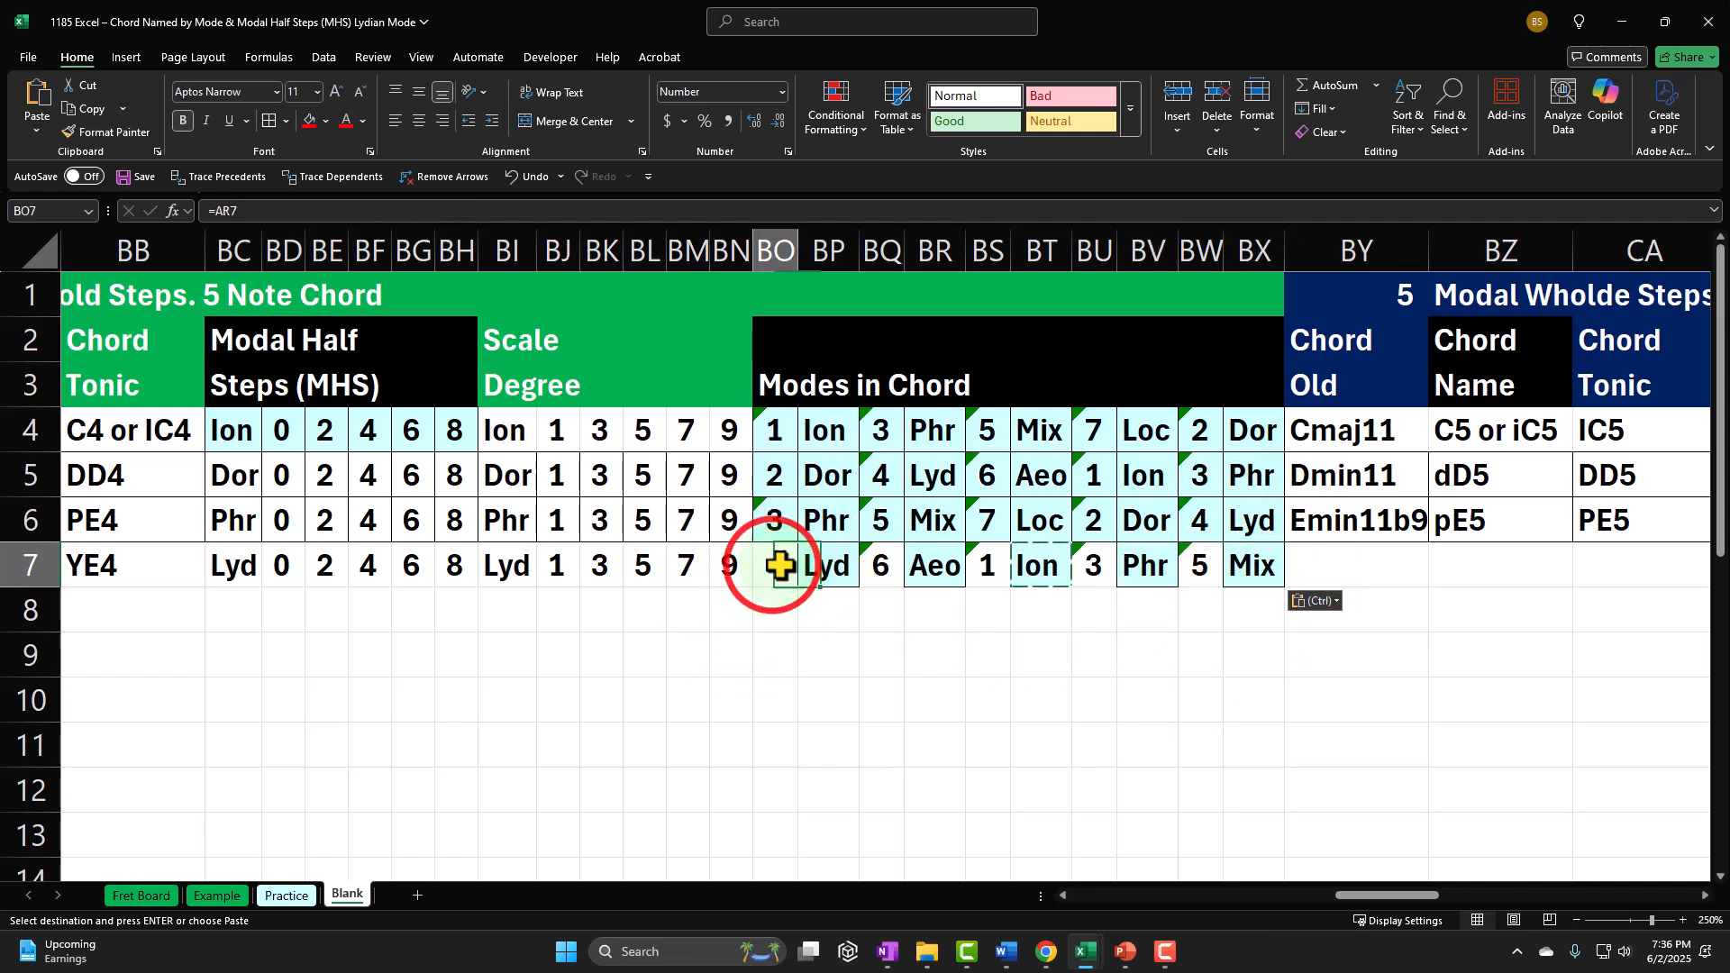
pyautogui.moveTo(781, 566); pyautogui.dragTo(1231, 565)
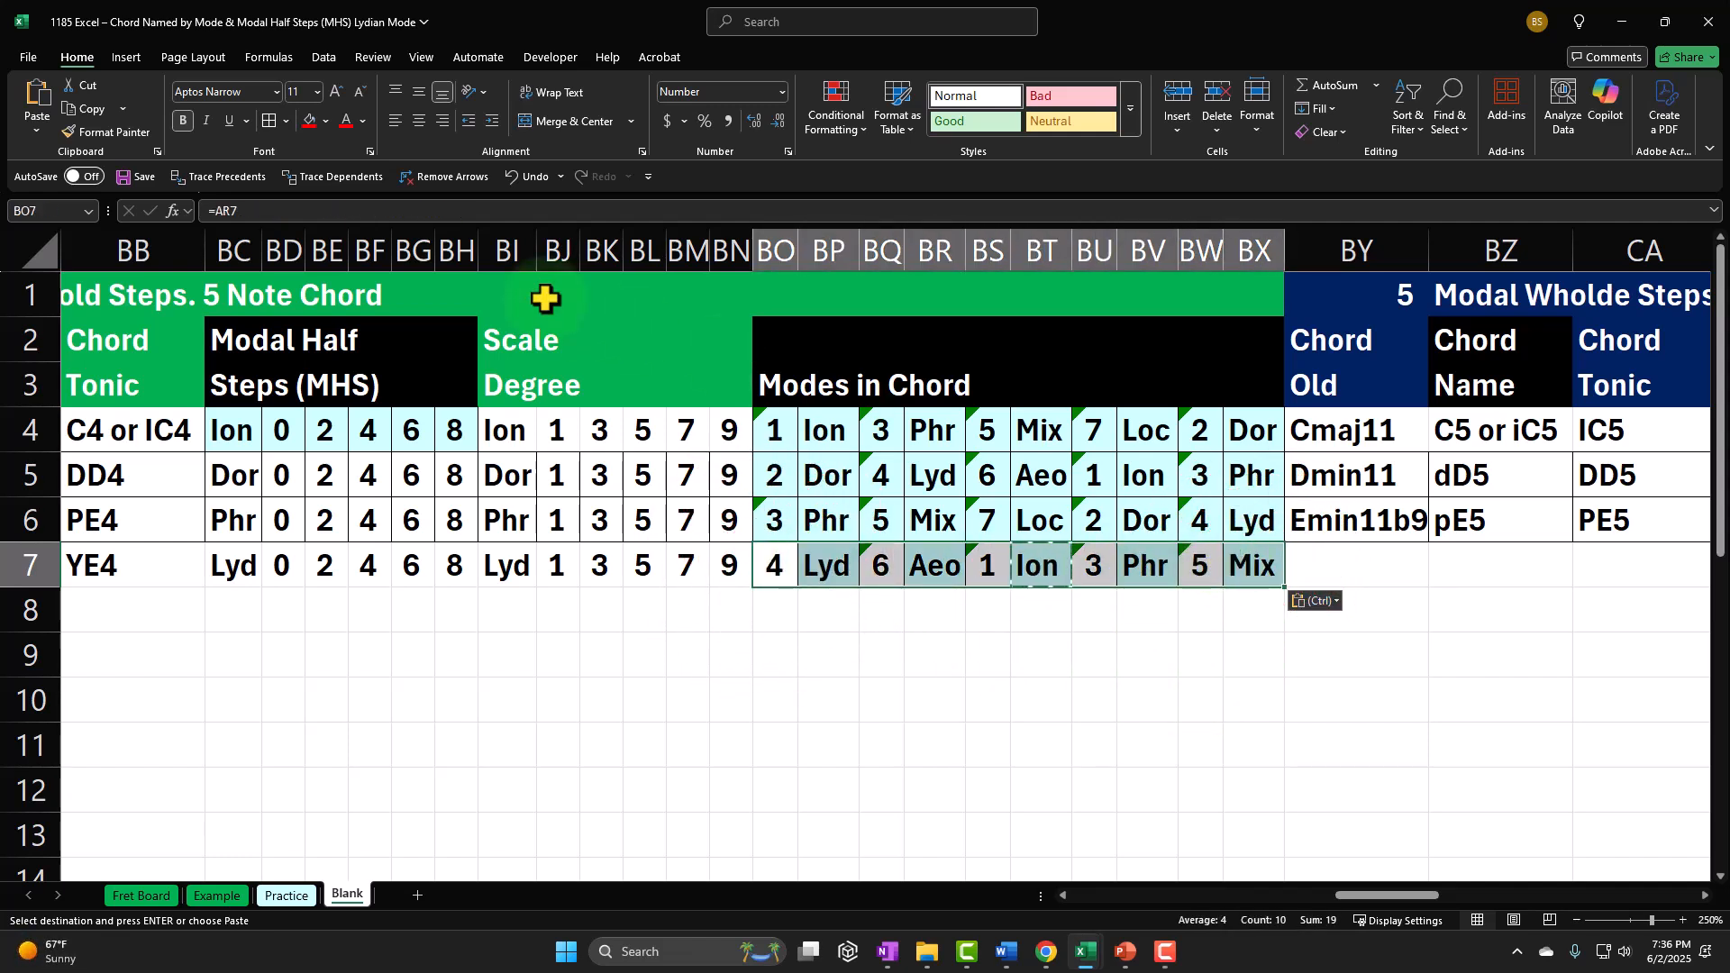
pyautogui.click(268, 124)
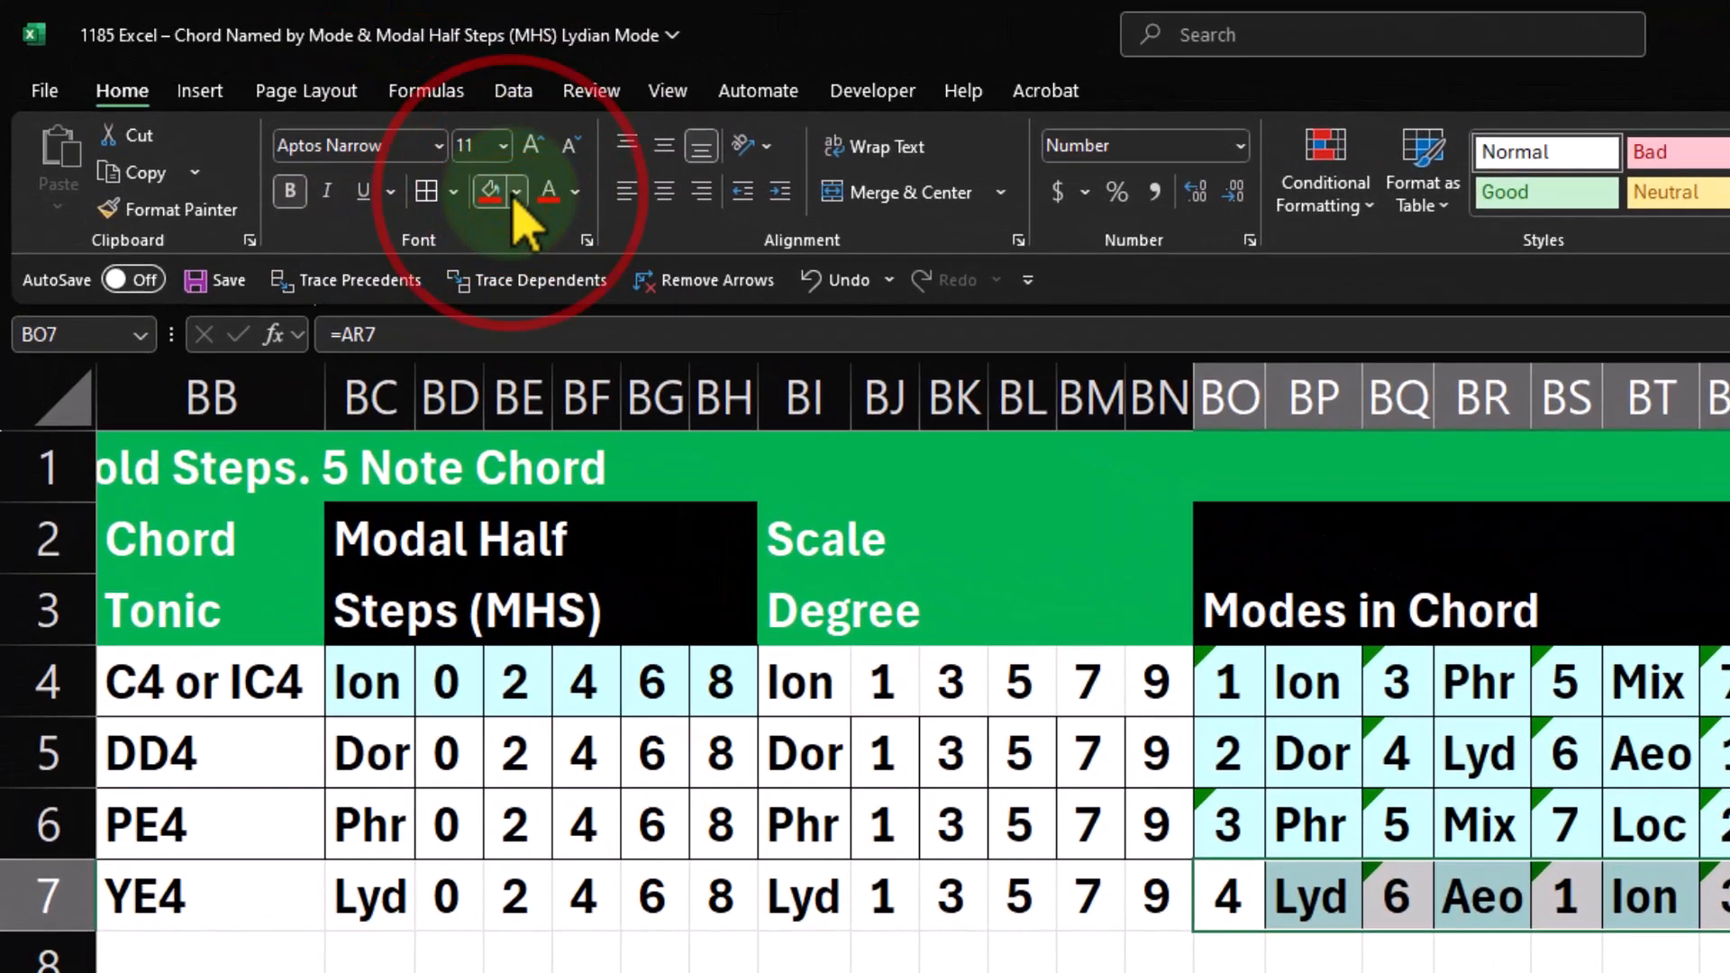
pyautogui.click(387, 143)
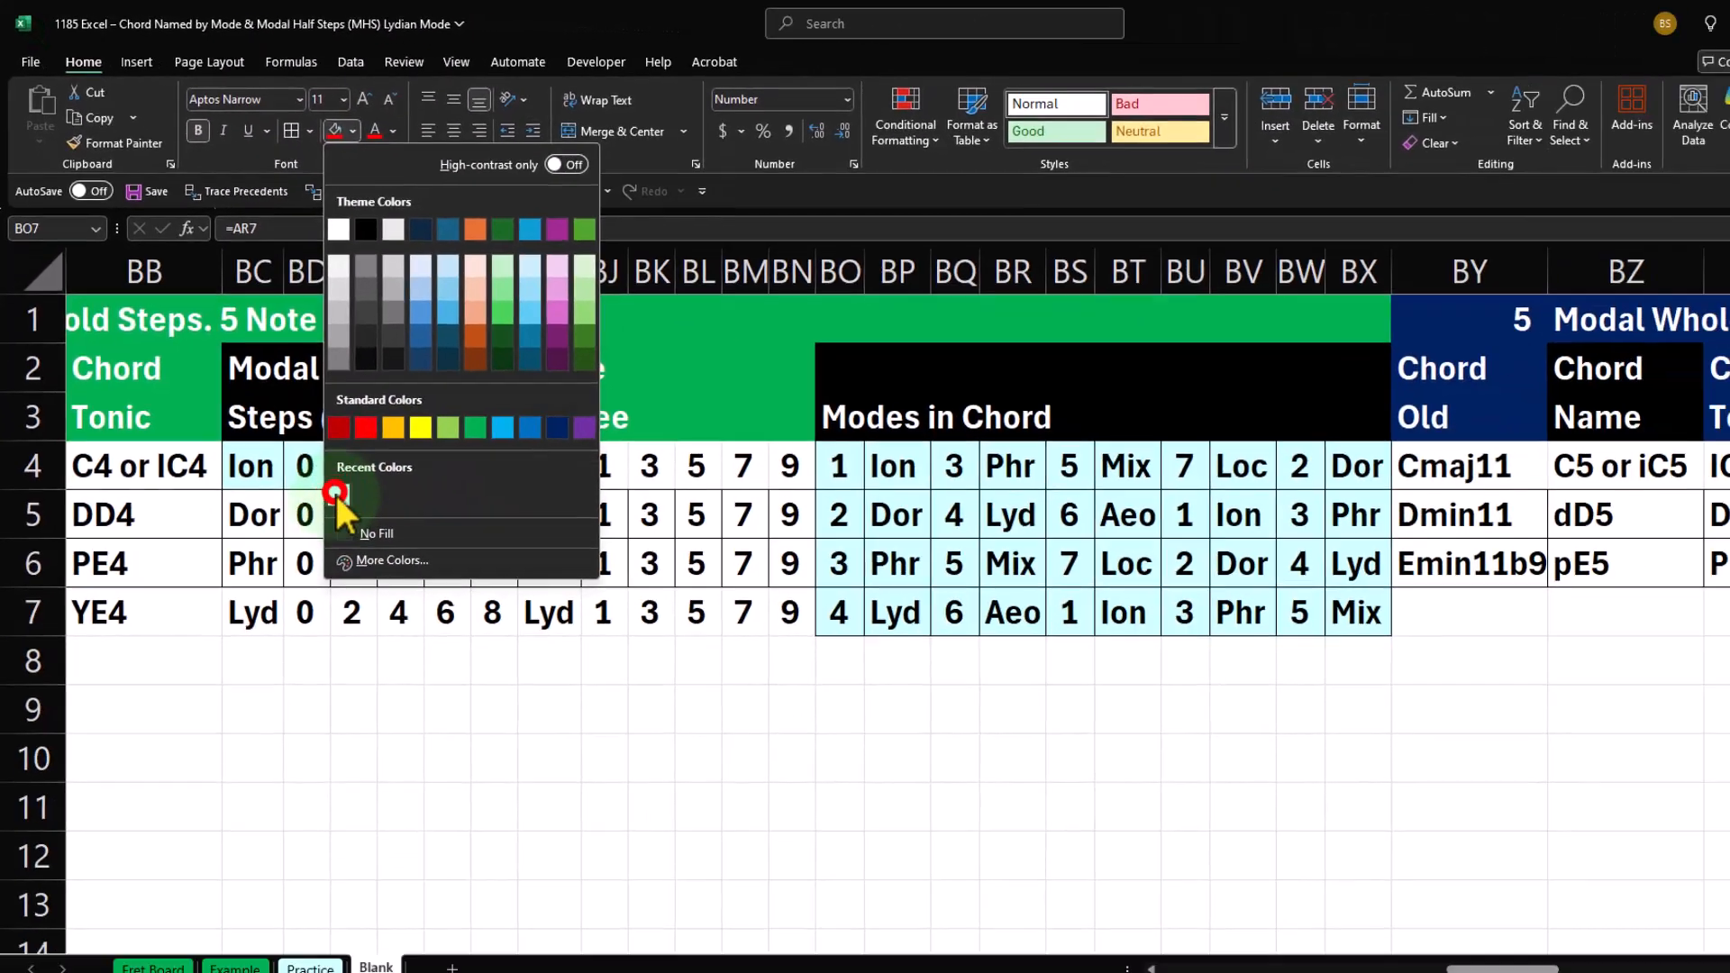
pyautogui.click(477, 696)
pyautogui.click(1003, 617)
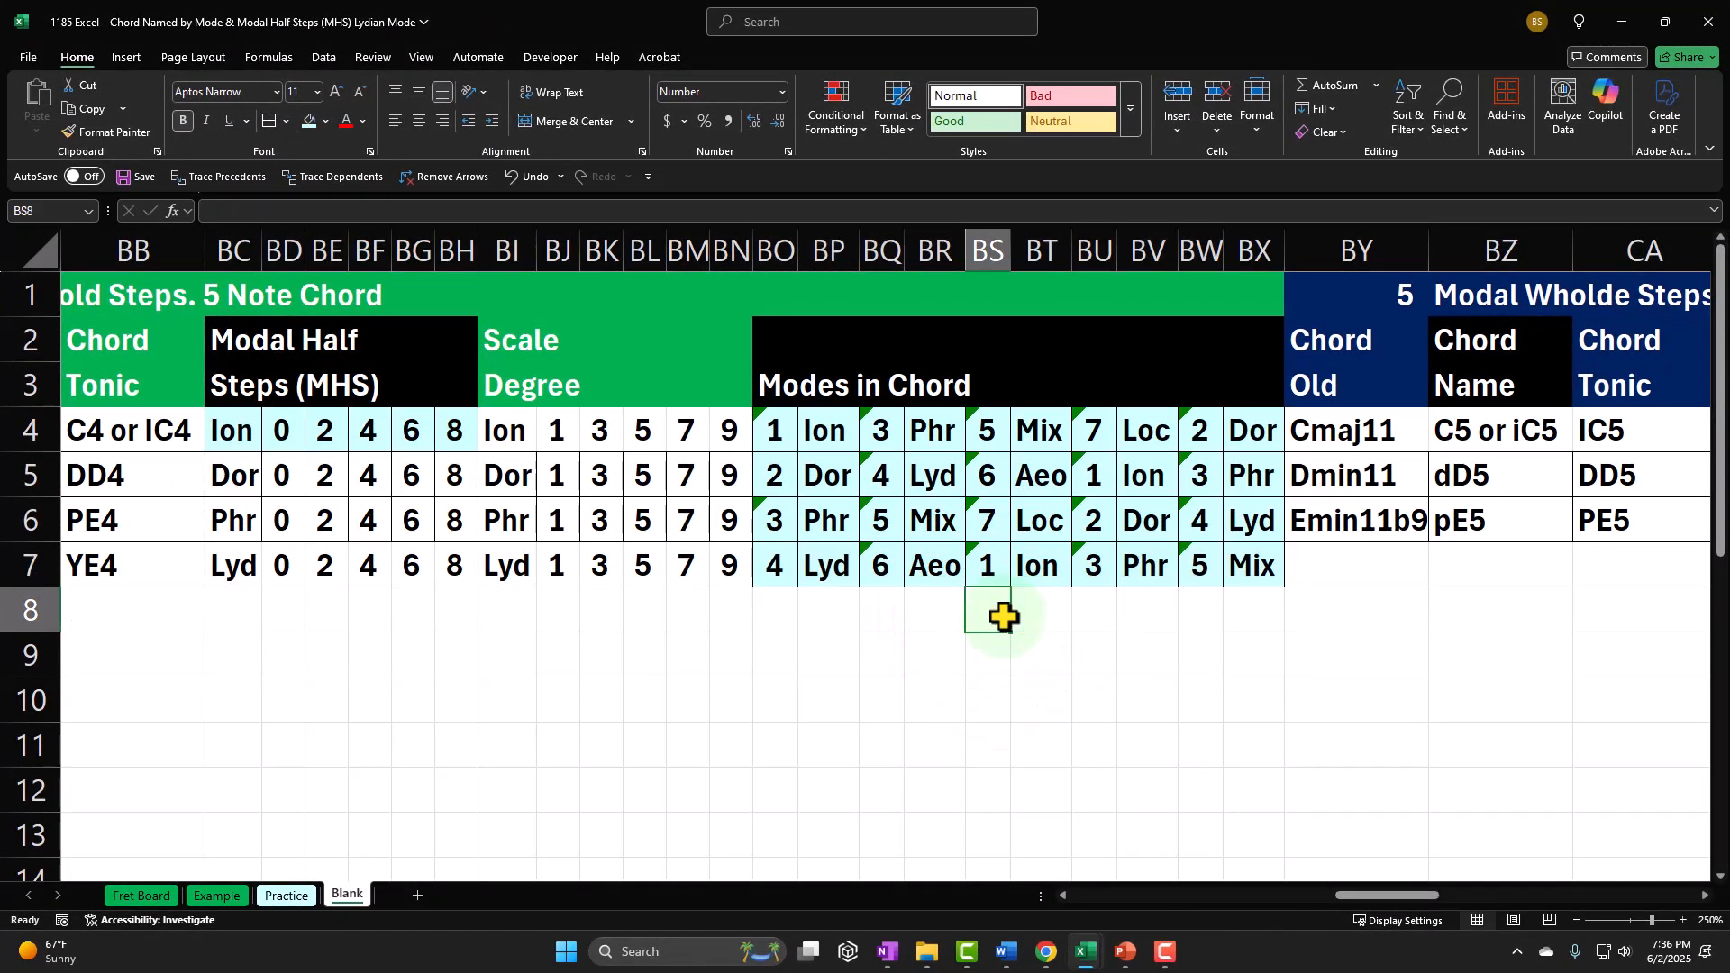
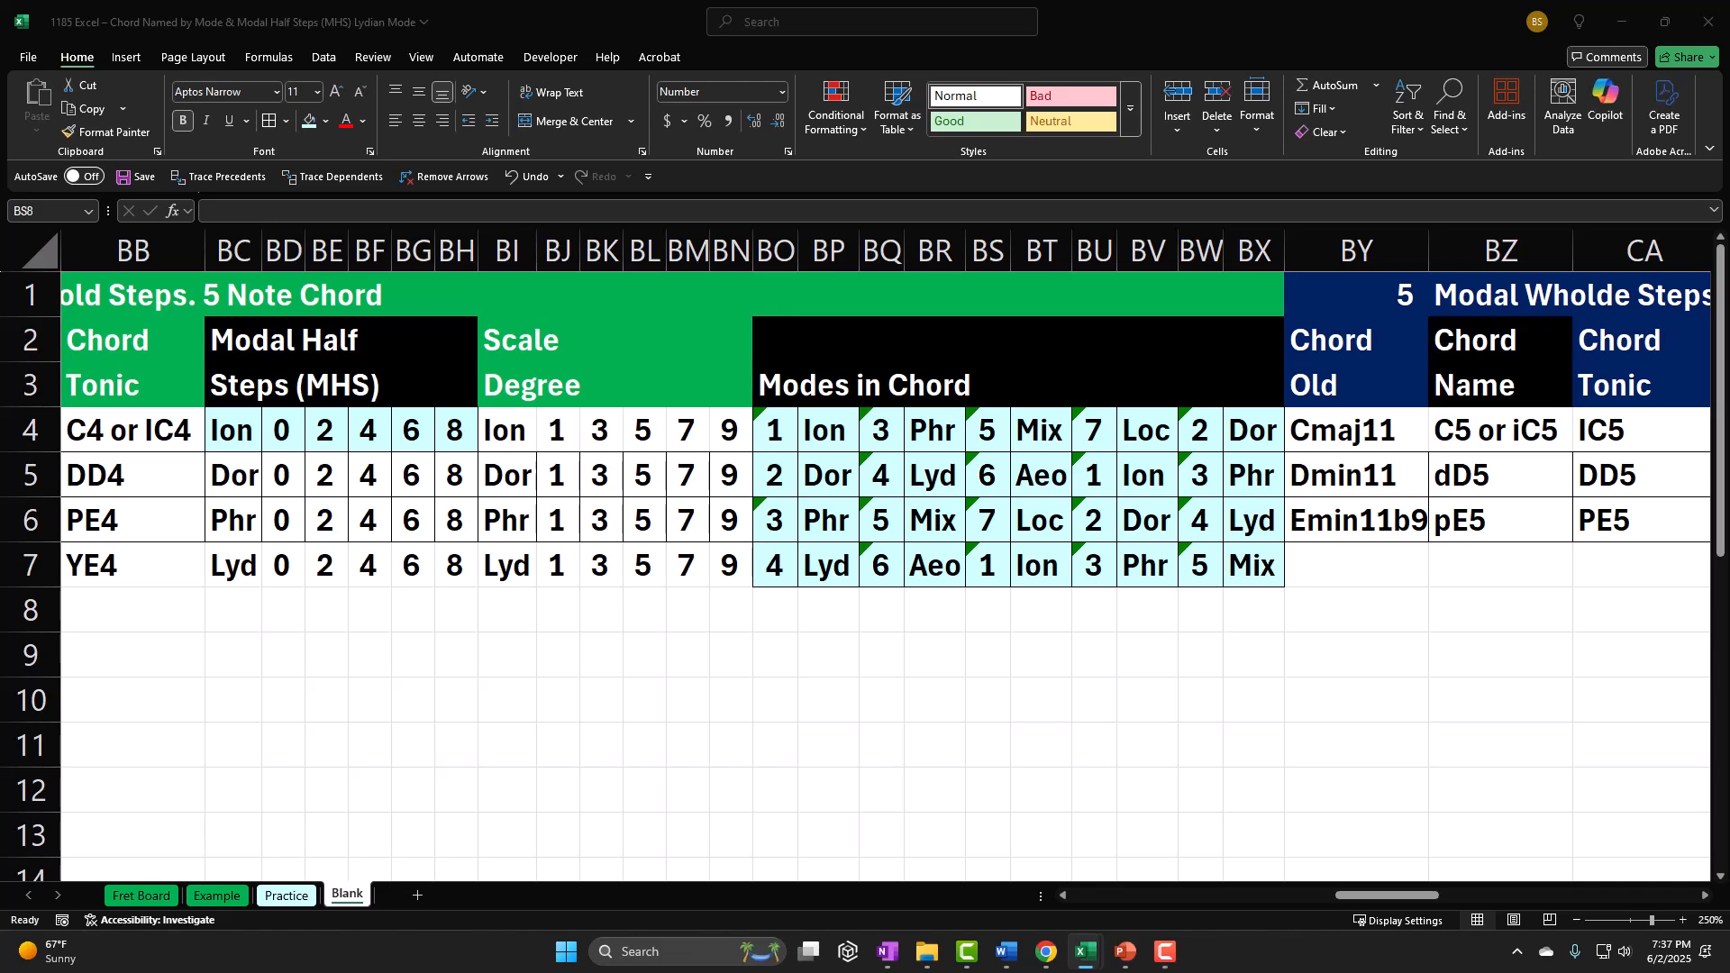
# Step: Enter Fmag#11 as the old chord name in BY7, in the Lydian row of the 6 Note Chord section
pyautogui.click(1367, 549)
pyautogui.press('Right')
pyautogui.press('Right')
pyautogui.press('Right')
pyautogui.press('Right')
pyautogui.press('Right')
pyautogui.press('Right')
pyautogui.press('Right')
pyautogui.press('Right')
pyautogui.press('Right')
pyautogui.press('Right')
pyautogui.press('Right')
pyautogui.press('Right')
pyautogui.press('Right')
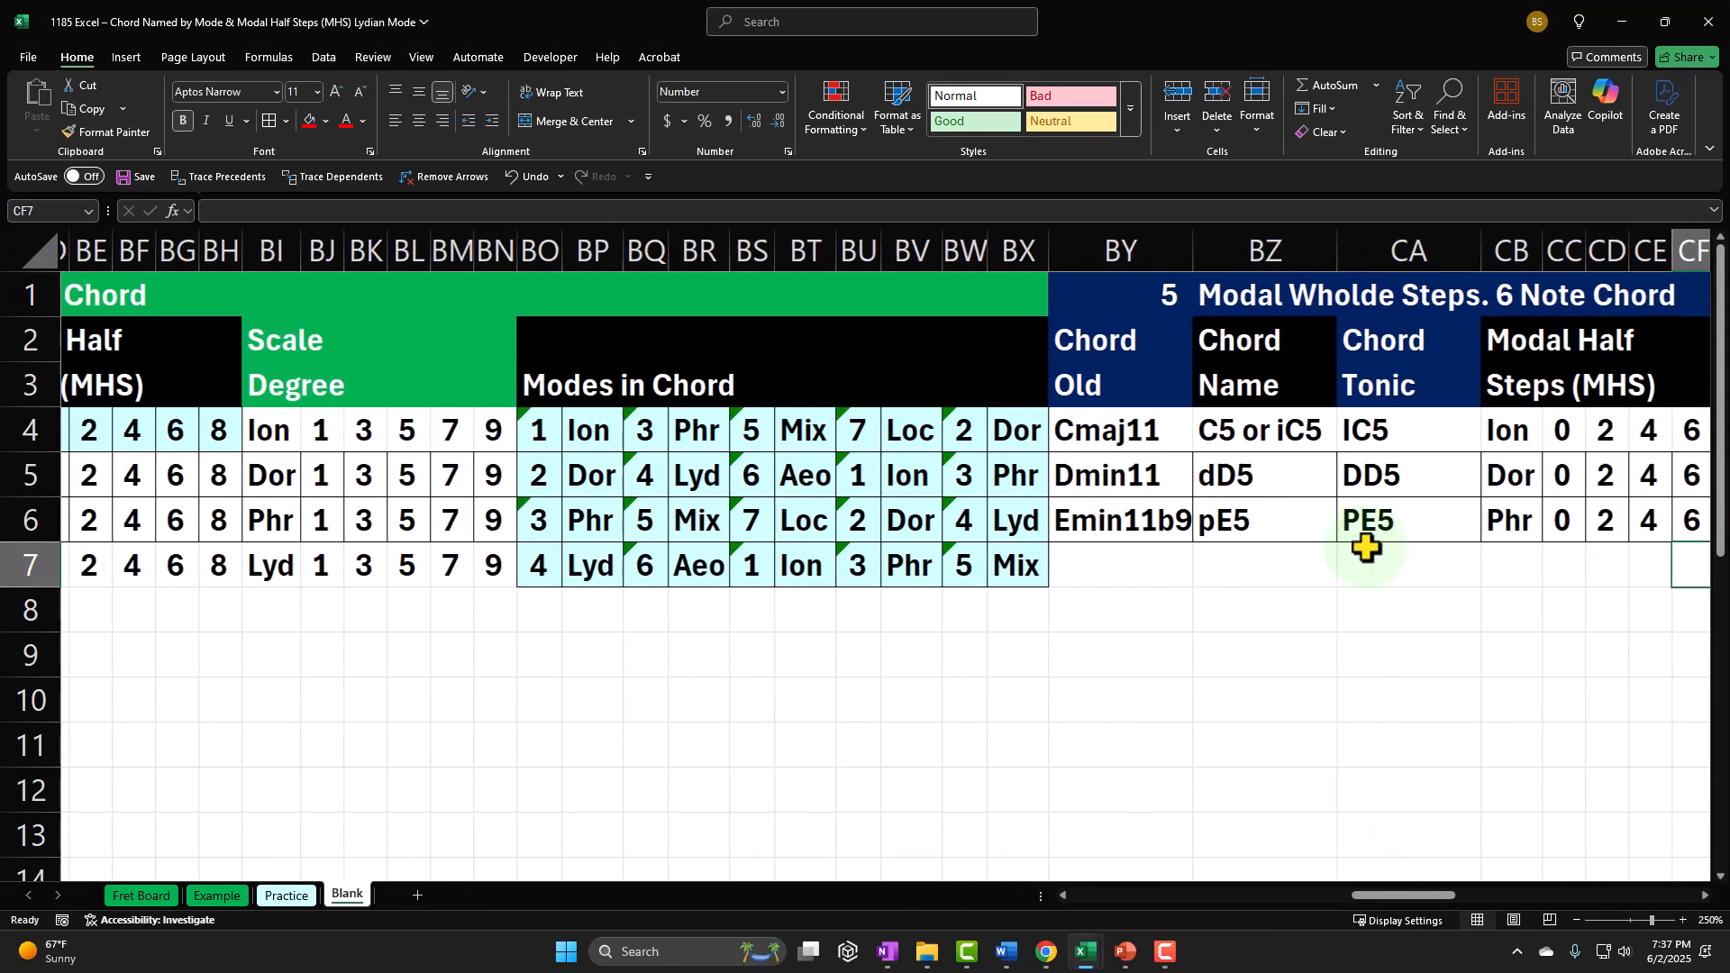
pyautogui.press('Right')
pyautogui.press('Right')
pyautogui.press('Left')
pyautogui.press('Left')
pyautogui.press('Left')
pyautogui.press('Left')
pyautogui.press('Left')
pyautogui.press('Left')
pyautogui.press('Left')
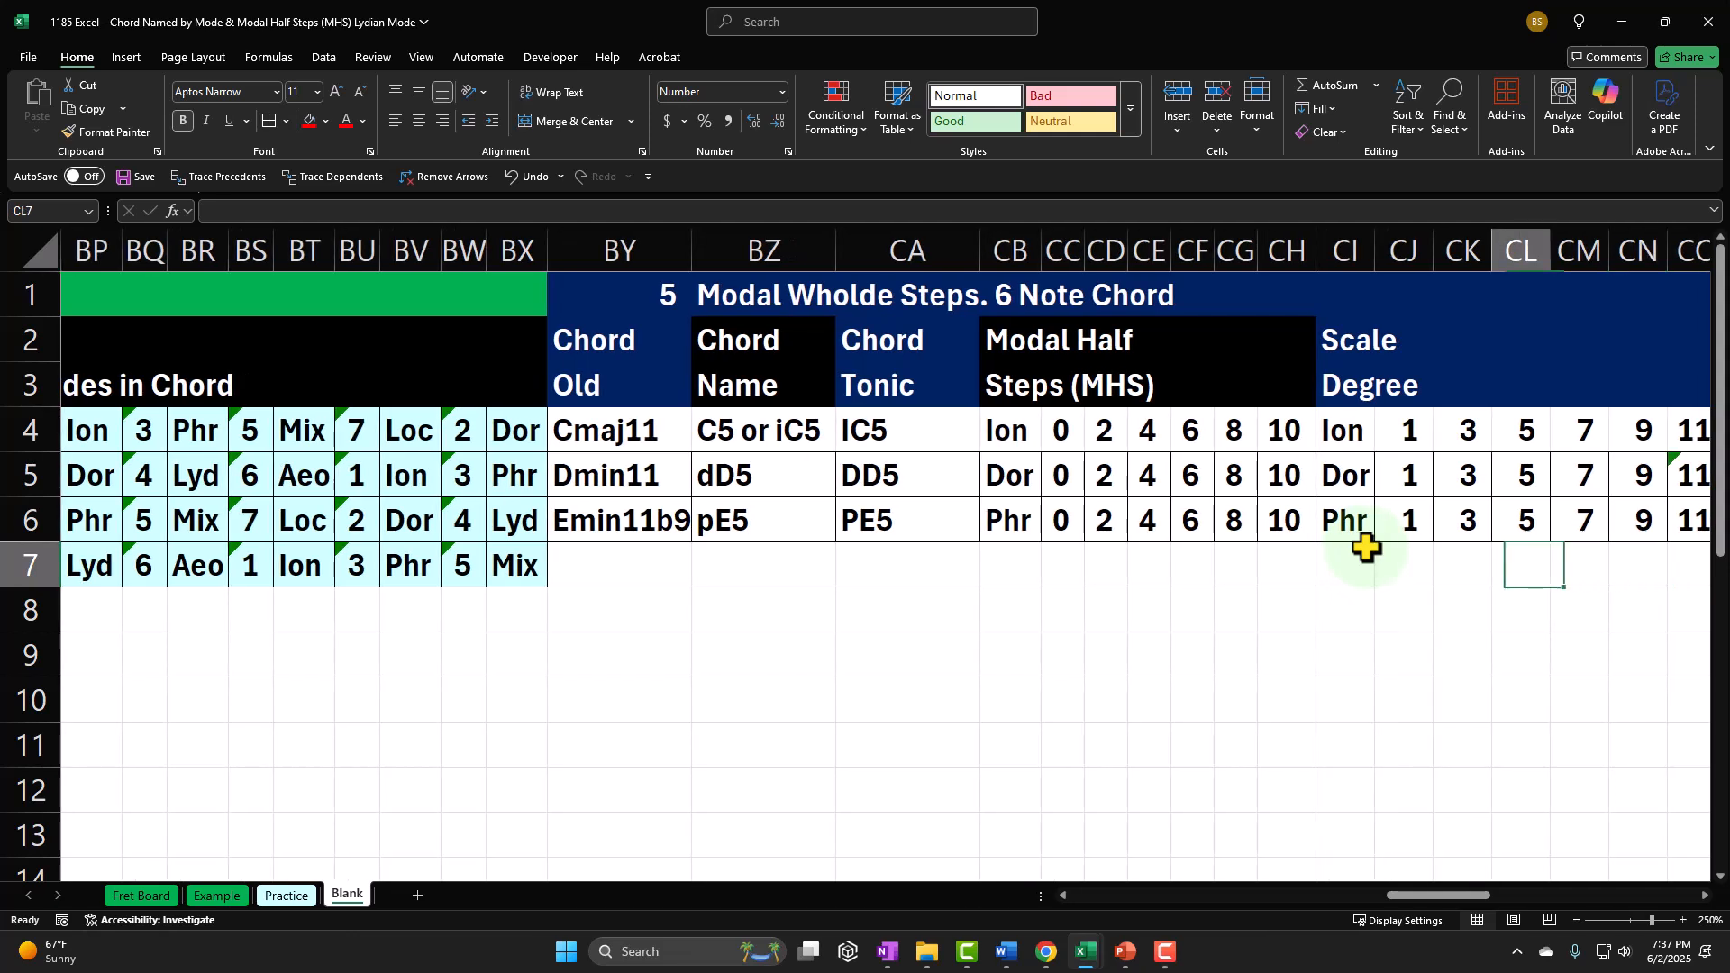
pyautogui.press('Left')
pyautogui.press('Left')
pyautogui.press('Left')
pyautogui.press('Left')
pyautogui.press('Left')
pyautogui.press('Left')
pyautogui.press('Left')
pyautogui.press('Left')
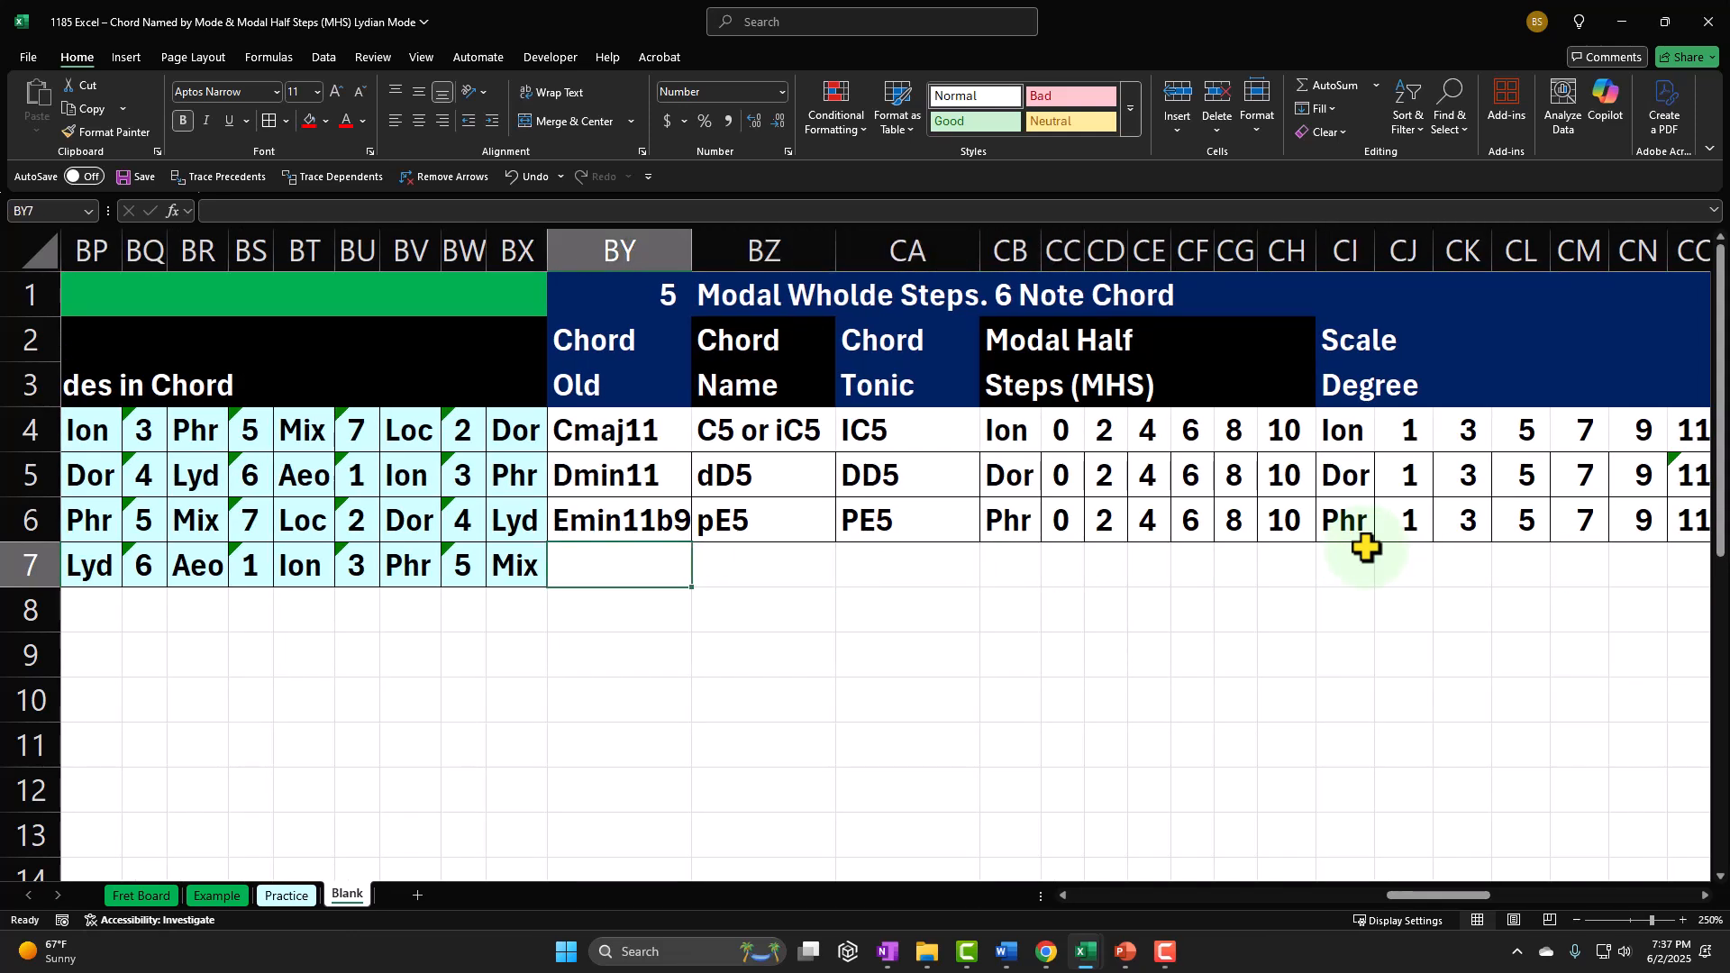
pyautogui.write('Fmag')
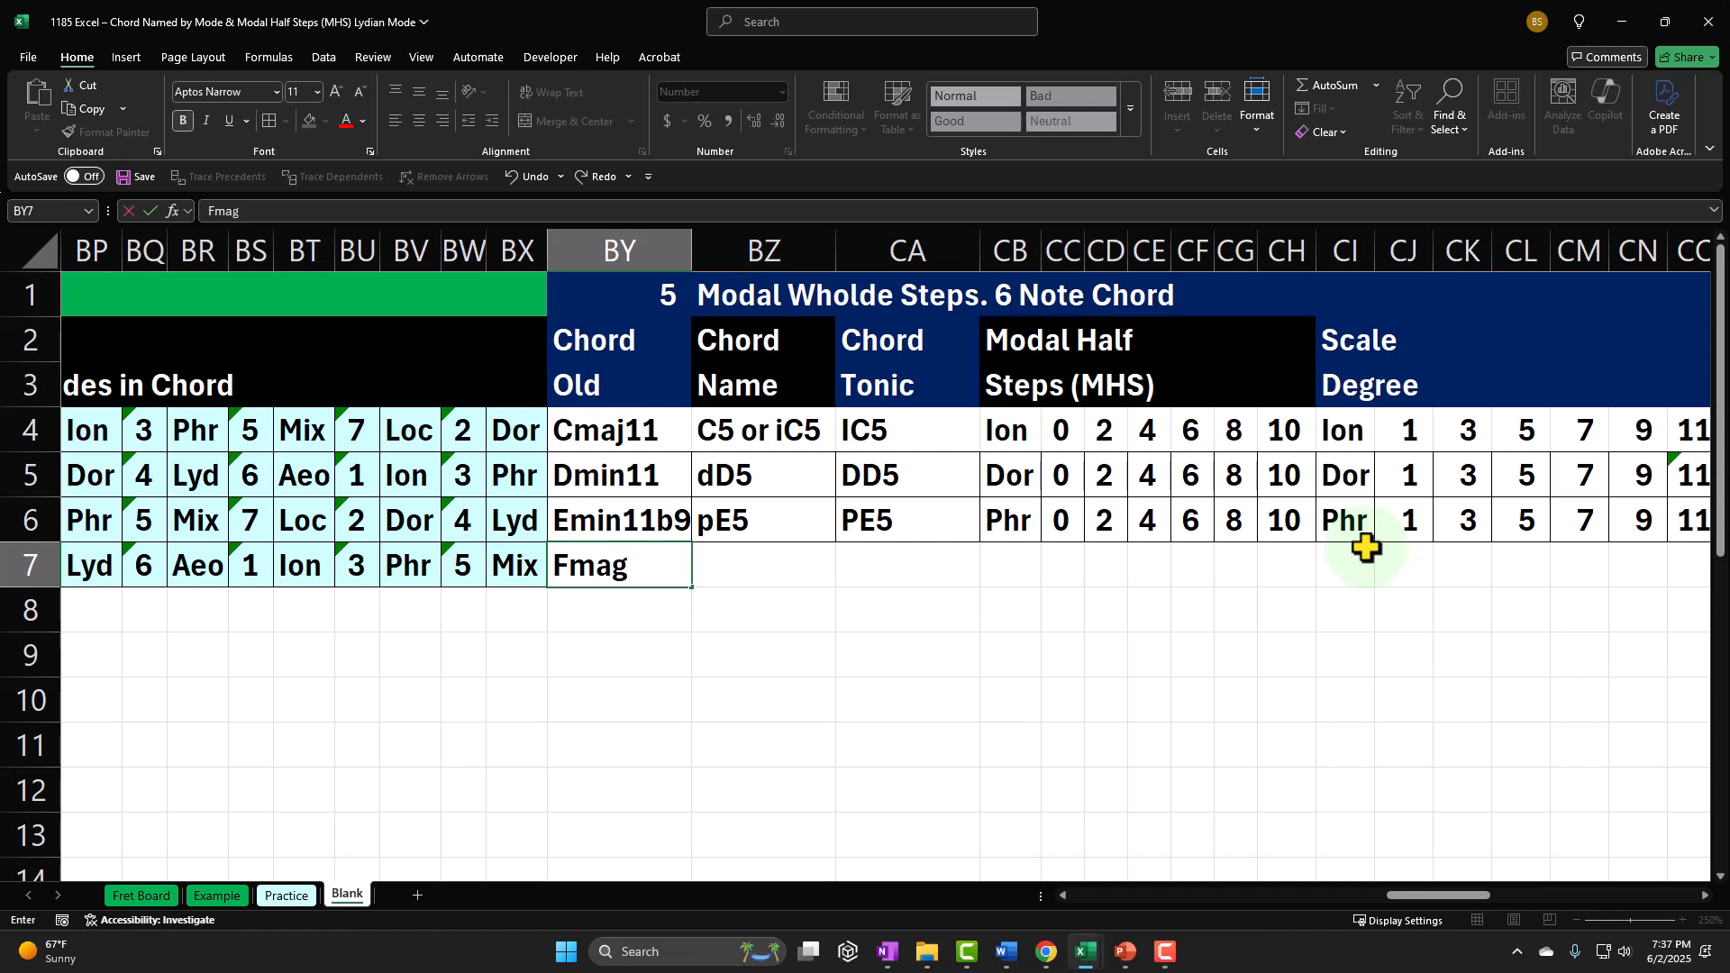
pyautogui.write('#11')
pyautogui.press('Return')
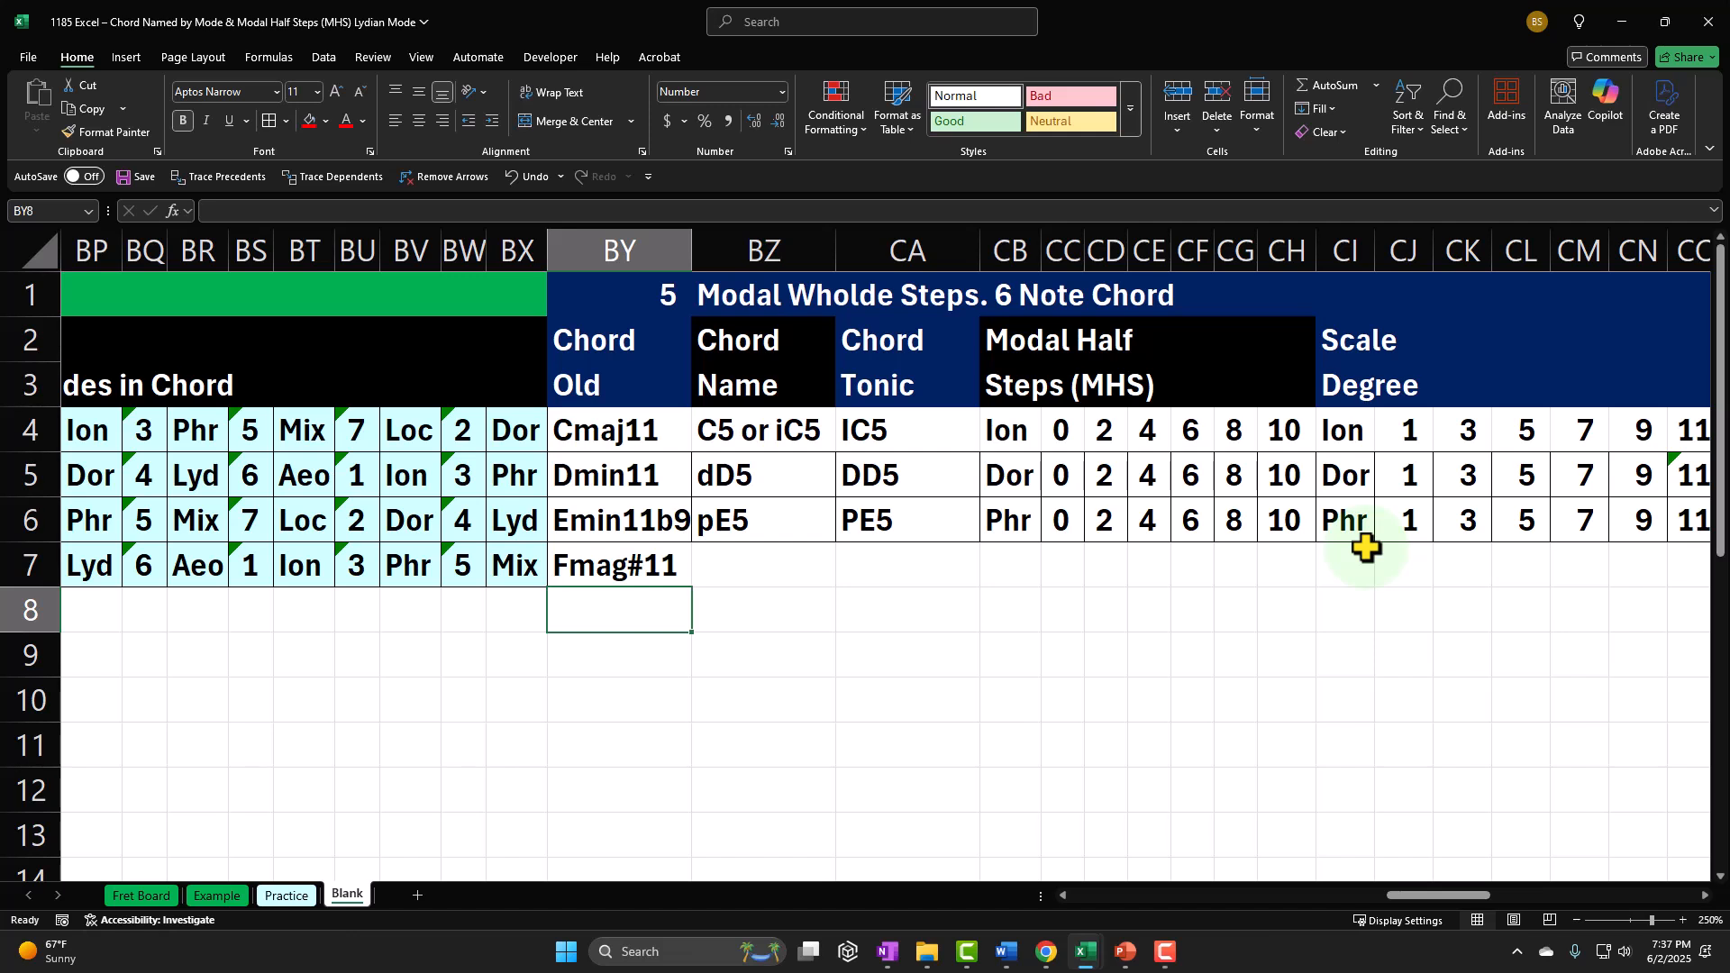
# Step: Correct the old chord name in BY7 to Fmaj#11
pyautogui.click(676, 552)
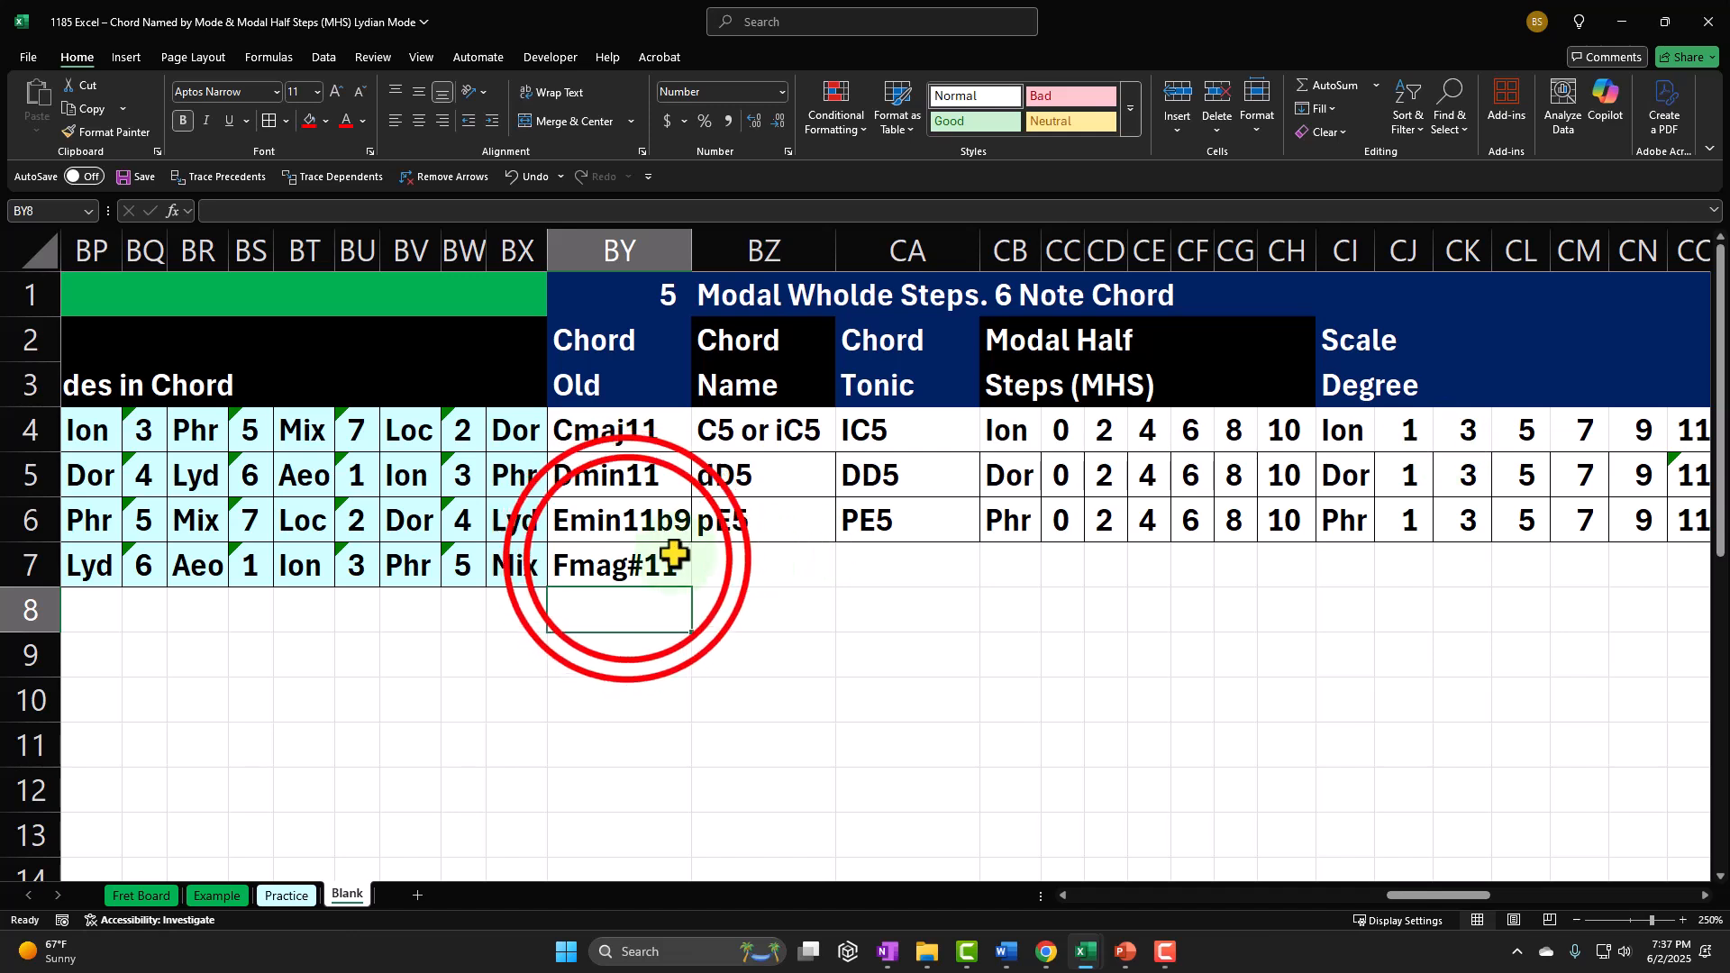
pyautogui.doubleClick(628, 566)
pyautogui.press('BackSpace')
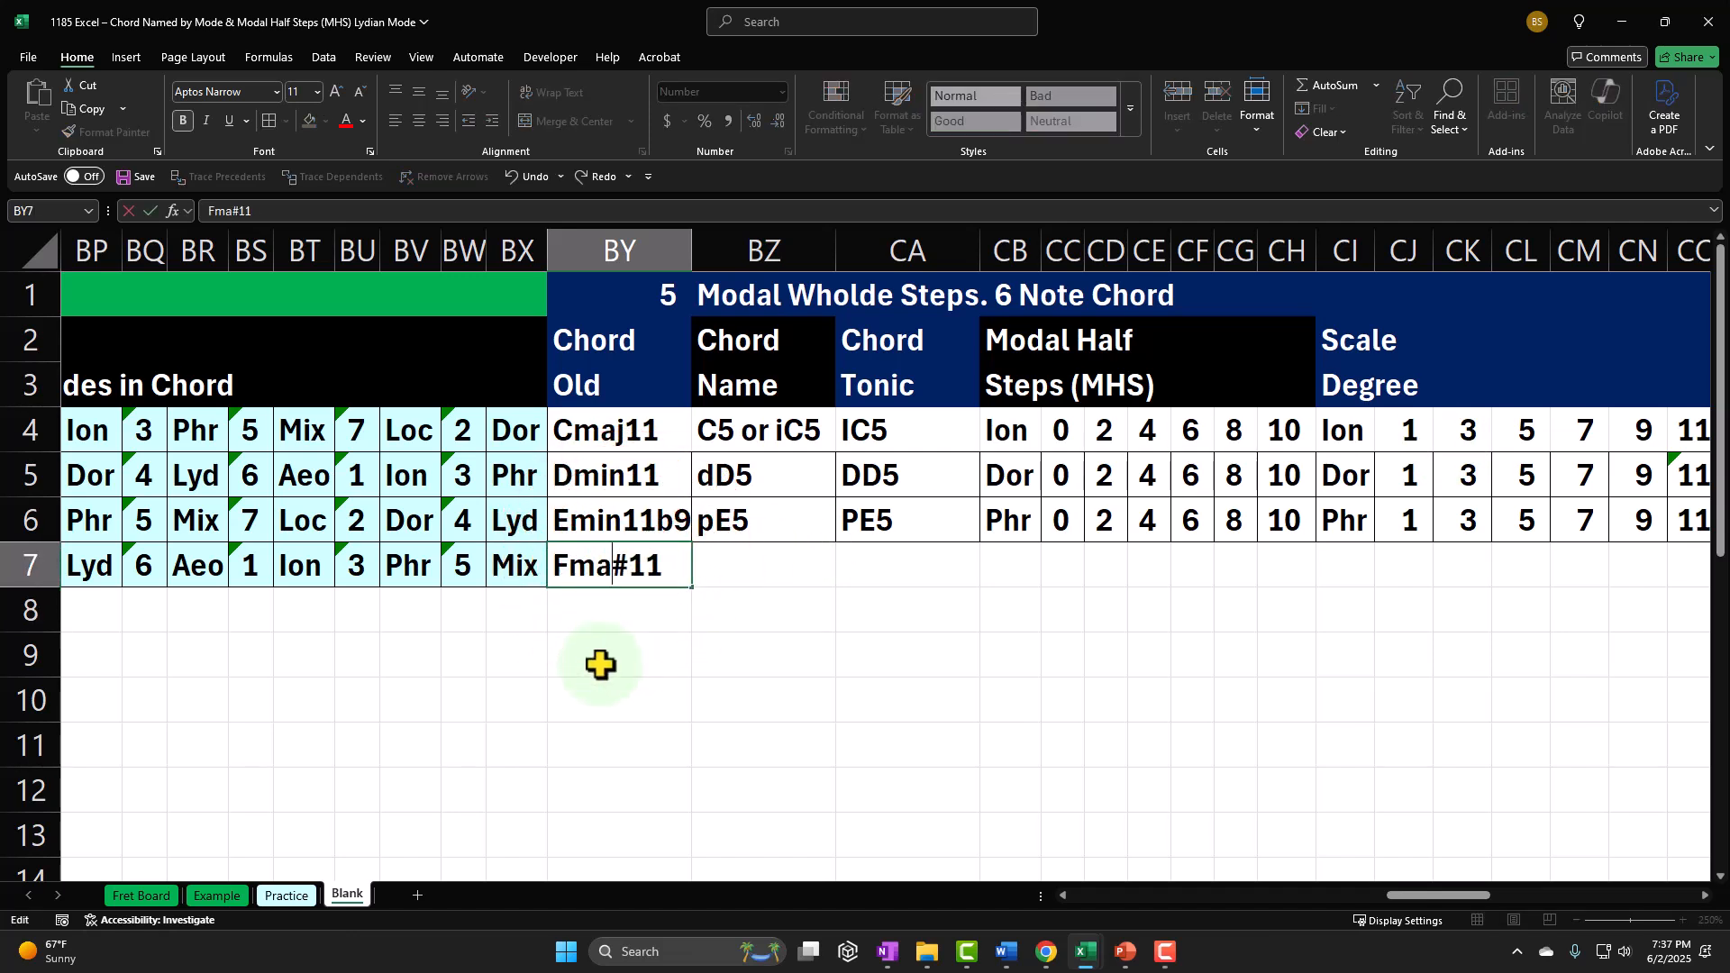
pyautogui.write('j')
pyautogui.press('Return')
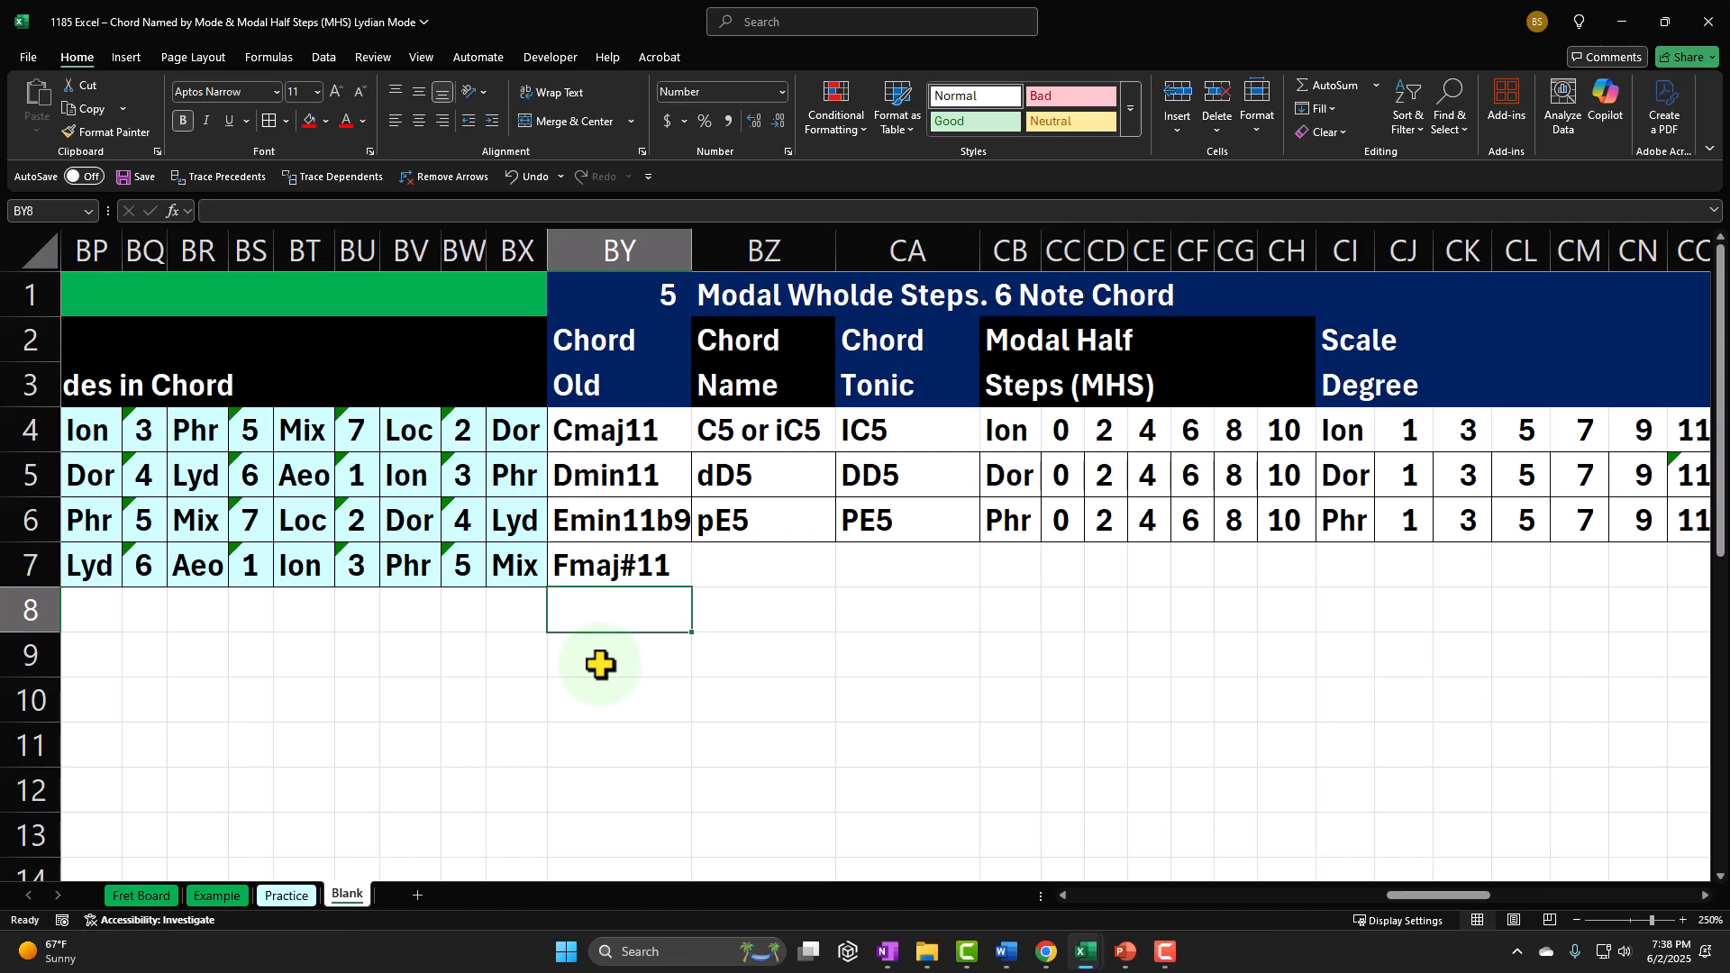
# Step: Select every second note and mode from F9 Lyd through B3 Loc in F8:G18 to examine the Lydian chord's notes
pyautogui.press('Up')
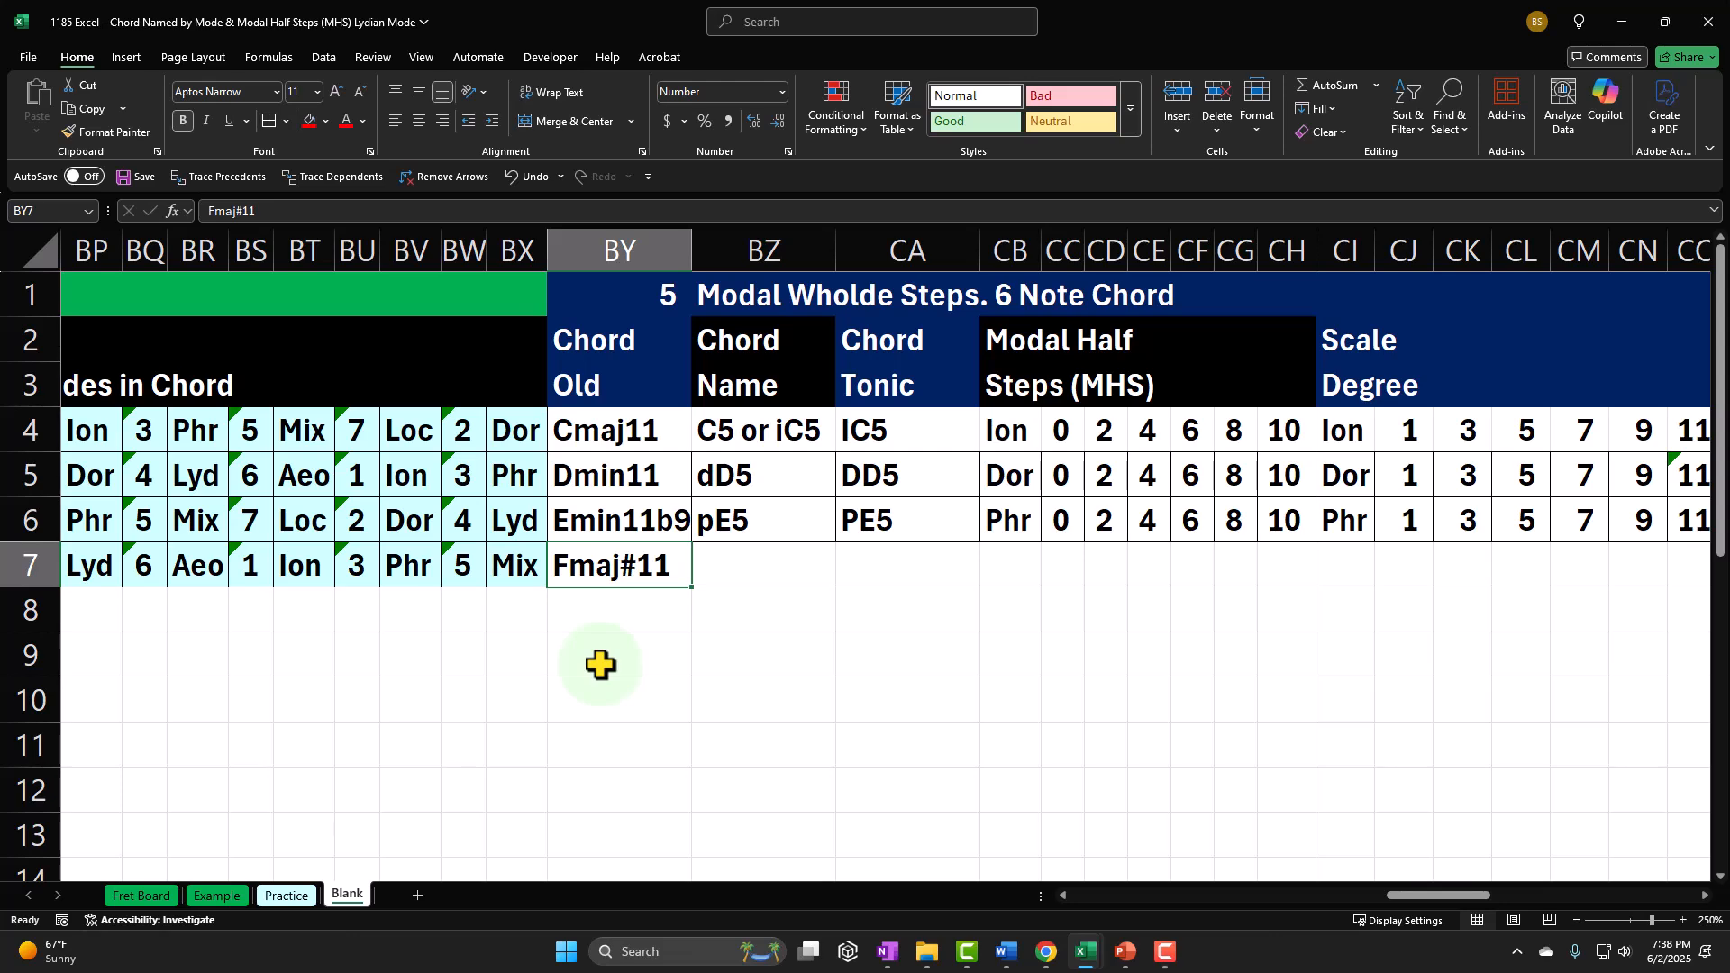
pyautogui.press('Left')
pyautogui.press('Left')
pyautogui.press('Left')
pyautogui.press('Left')
pyautogui.press('Left')
pyautogui.press('Left')
pyautogui.press('Left')
pyautogui.press('Left')
pyautogui.press('Left')
pyautogui.press('Left')
pyautogui.press('Left')
pyautogui.press('Left')
pyautogui.press('Left')
pyautogui.press('Left')
pyautogui.press('Left')
pyautogui.press('Left')
pyautogui.press('Left')
pyautogui.press('Left')
pyautogui.press('Left')
pyautogui.press('Left')
pyautogui.press('Left')
pyautogui.press('Left')
pyautogui.press('Left')
pyautogui.press('Left')
pyautogui.press('Left')
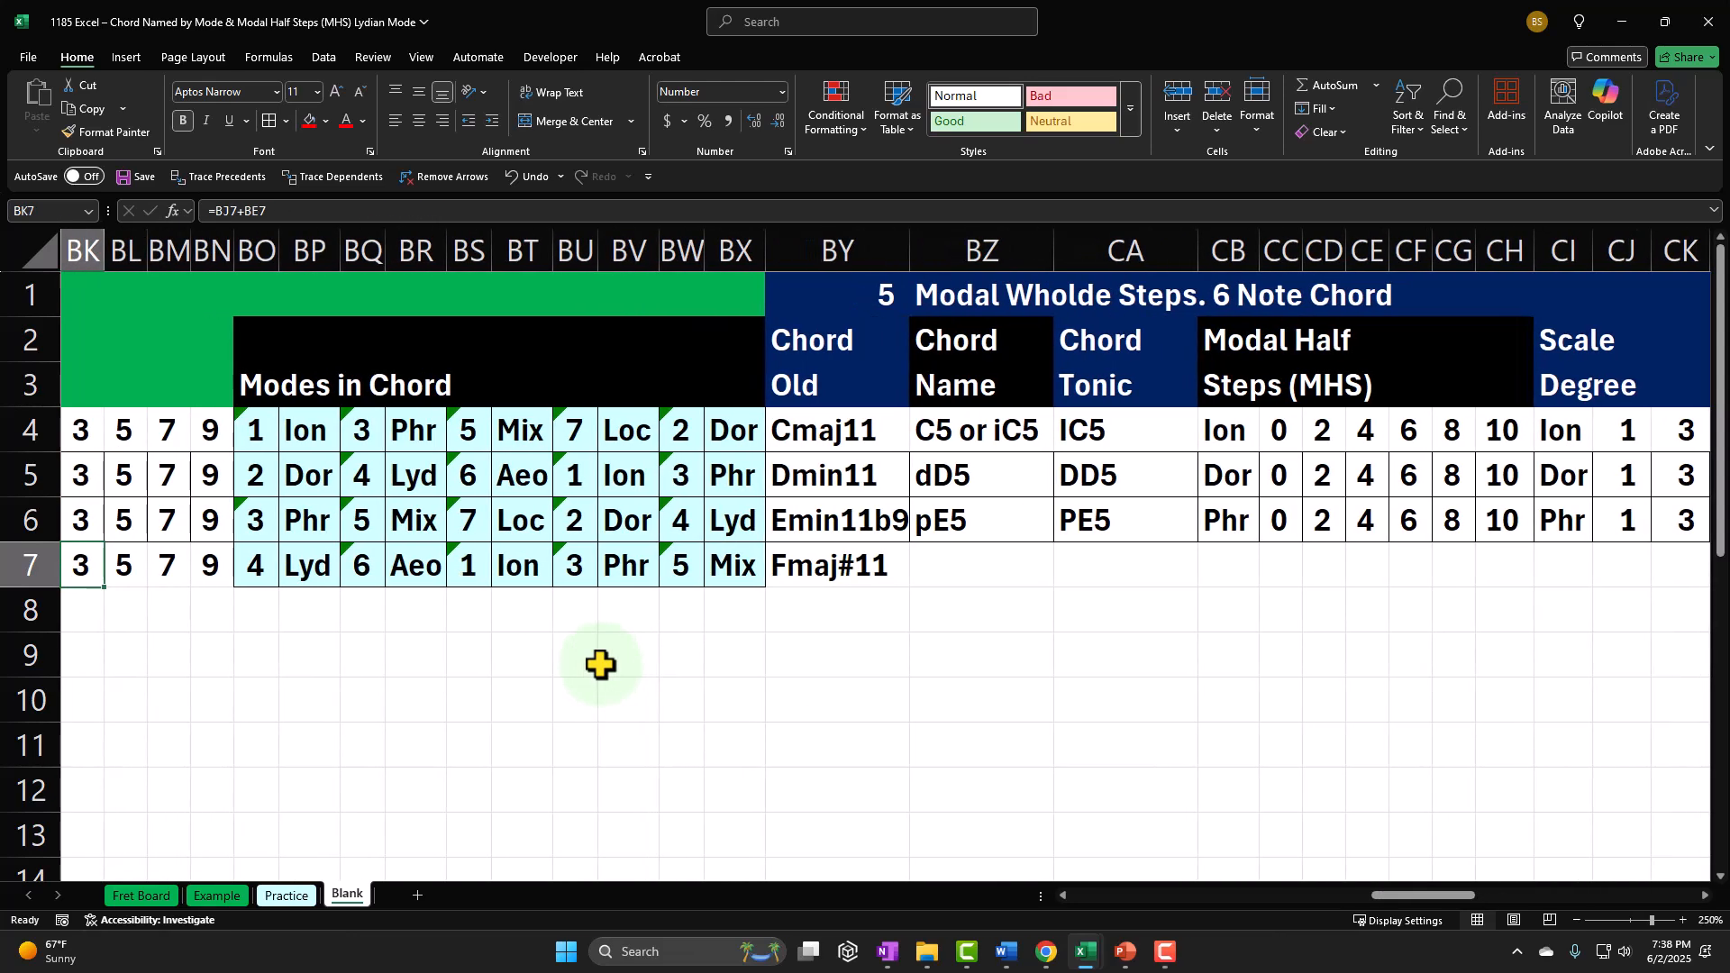
pyautogui.press('Left')
pyautogui.press('Left')
pyautogui.press('Left')
pyautogui.press('Left')
pyautogui.press('Left')
pyautogui.press('Left')
pyautogui.press('Left')
pyautogui.press('Left')
pyautogui.press('Left')
pyautogui.press('Left')
pyautogui.press('Left')
pyautogui.press('Left')
pyautogui.press('Left')
pyautogui.press('Left')
pyautogui.press('Left')
pyautogui.press('Left')
pyautogui.press('Left')
pyautogui.press('Left')
pyautogui.press('Left')
pyautogui.press('Left')
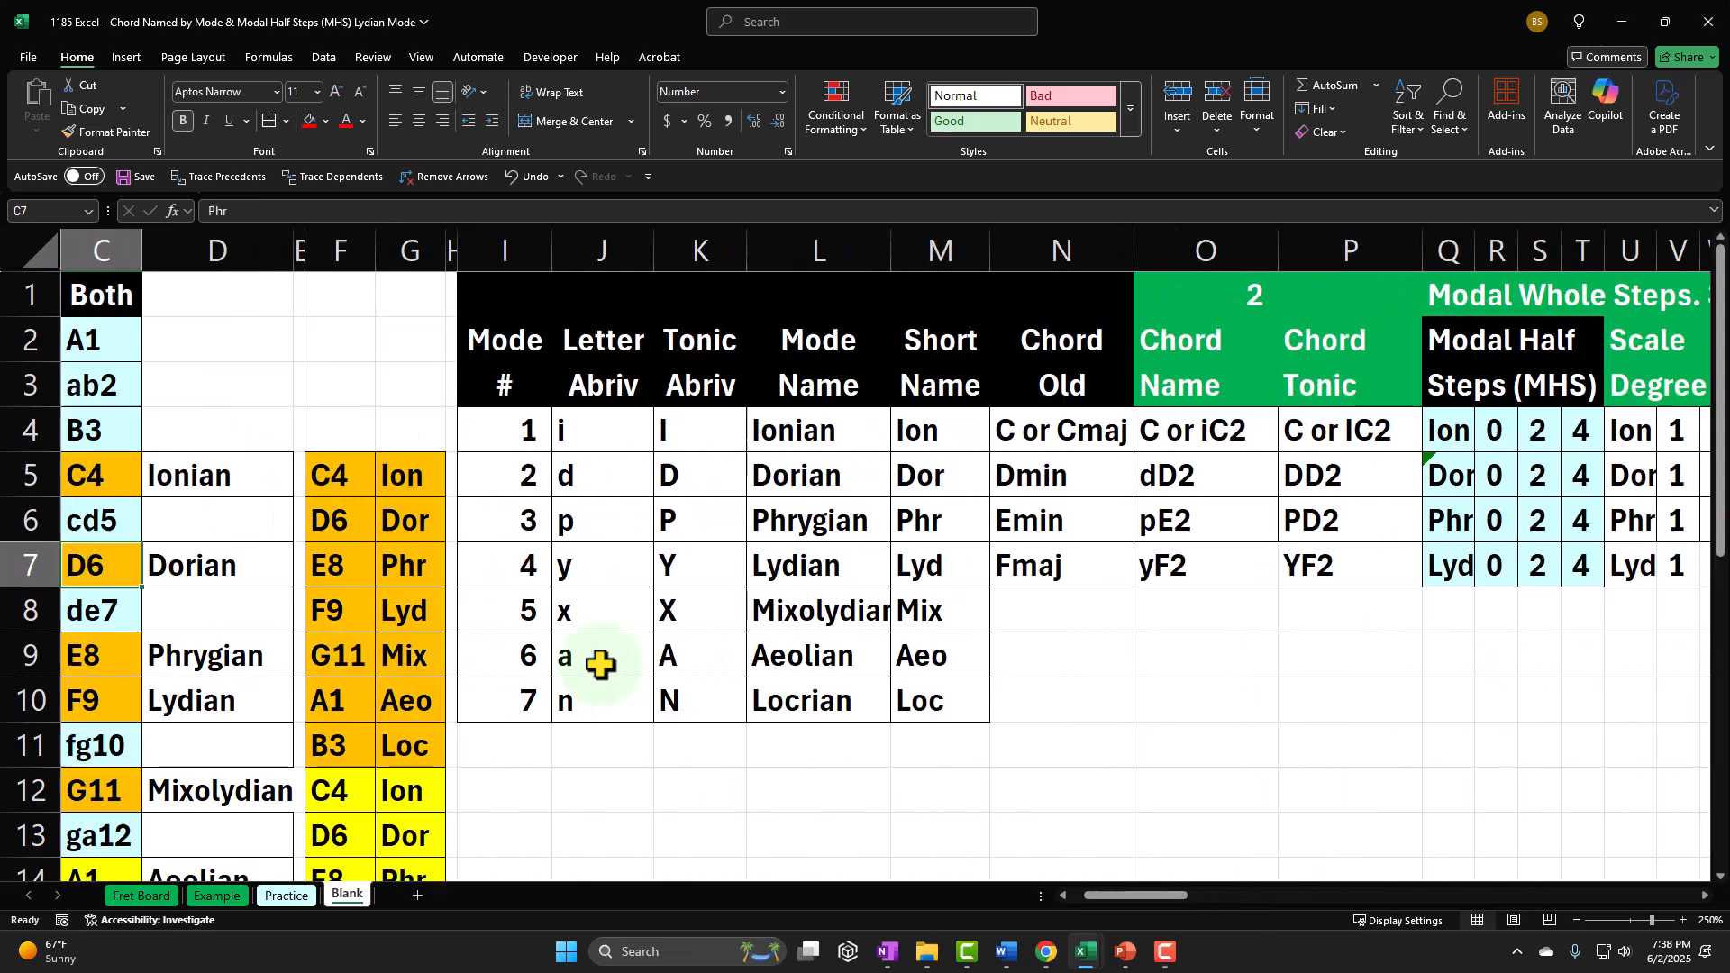
pyautogui.scroll(-2, 601, 665)
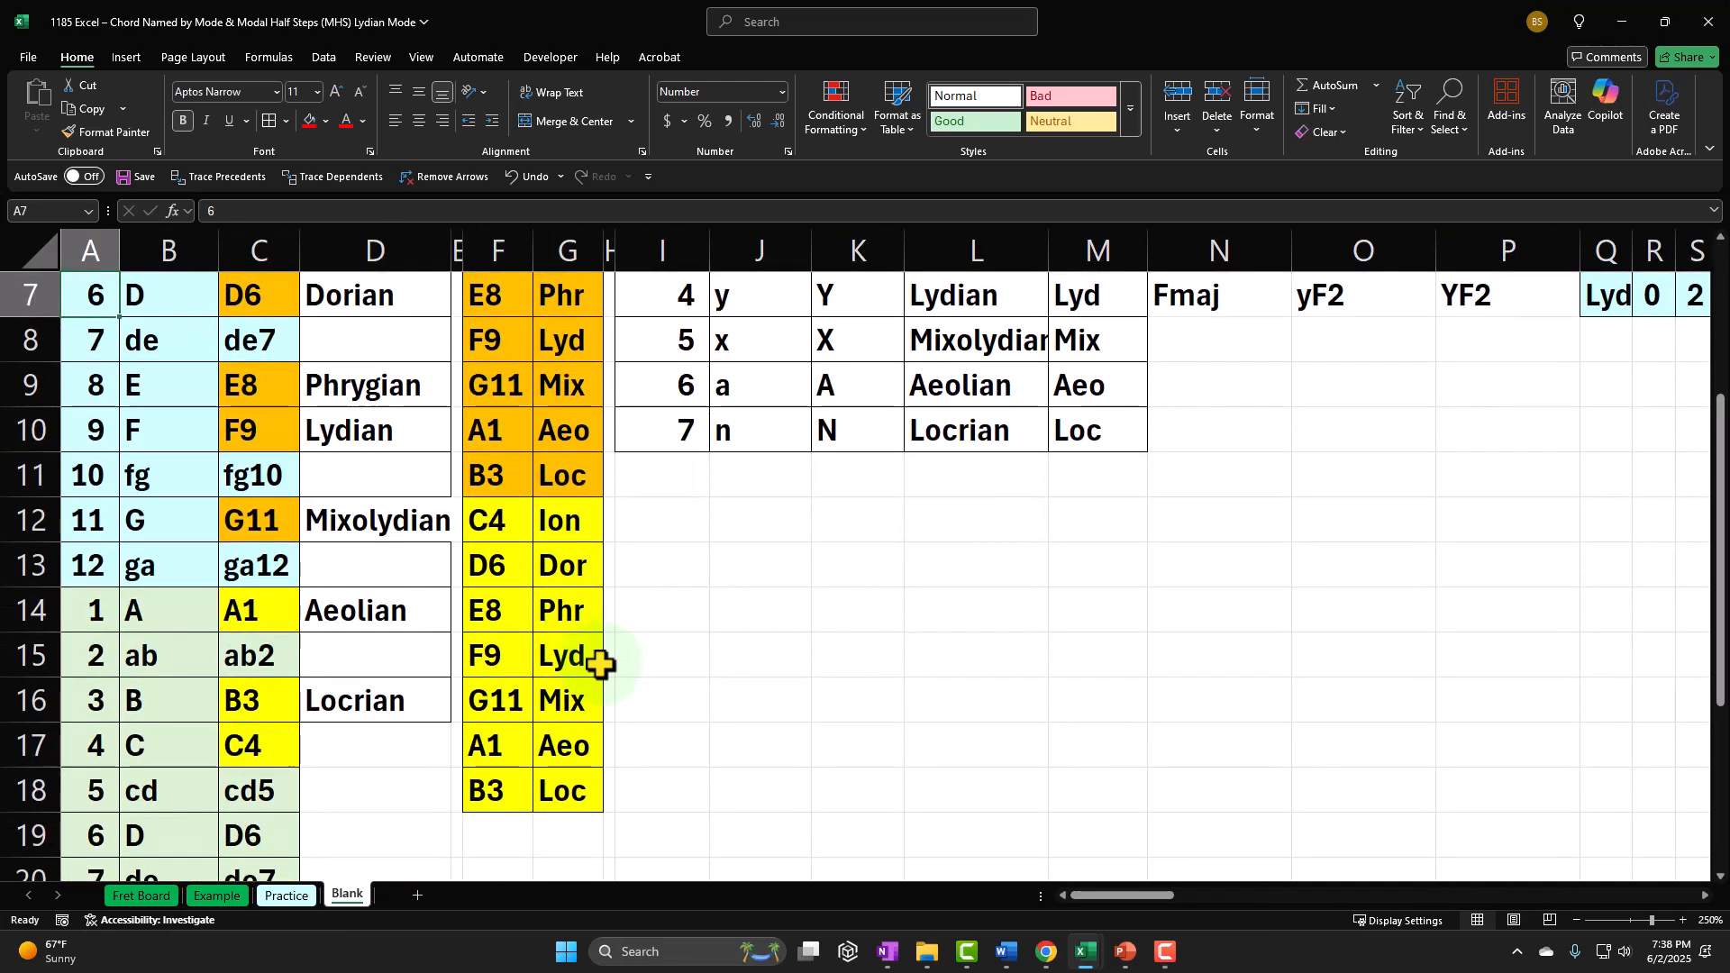
pyautogui.scroll(2, 600, 665)
pyautogui.moveTo(495, 616); pyautogui.dragTo(541, 615)
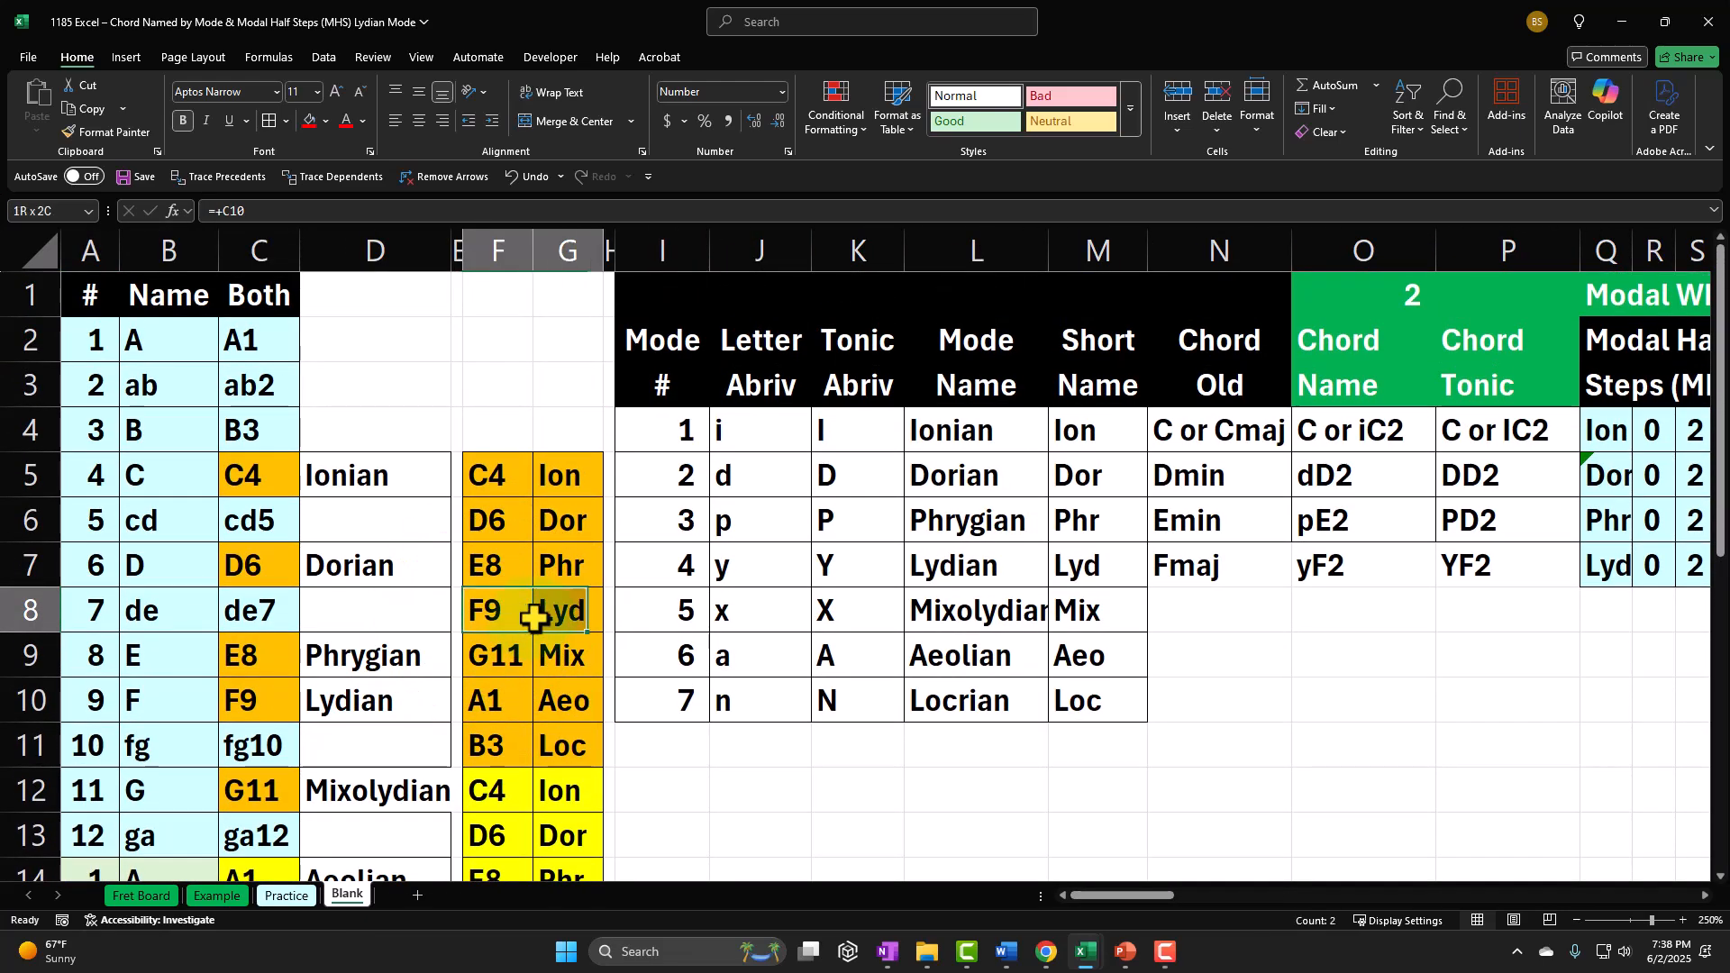
pyautogui.keyDown('ctrl'); pyautogui.moveTo(532, 700); pyautogui.dragTo(575, 694); pyautogui.keyUp('ctrl')
pyautogui.scroll(-1, 519, 631)
pyautogui.scroll(-1, 541, 640)
pyautogui.keyDown('ctrl'); pyautogui.moveTo(496, 793); pyautogui.dragTo(541, 790); pyautogui.keyUp('ctrl')
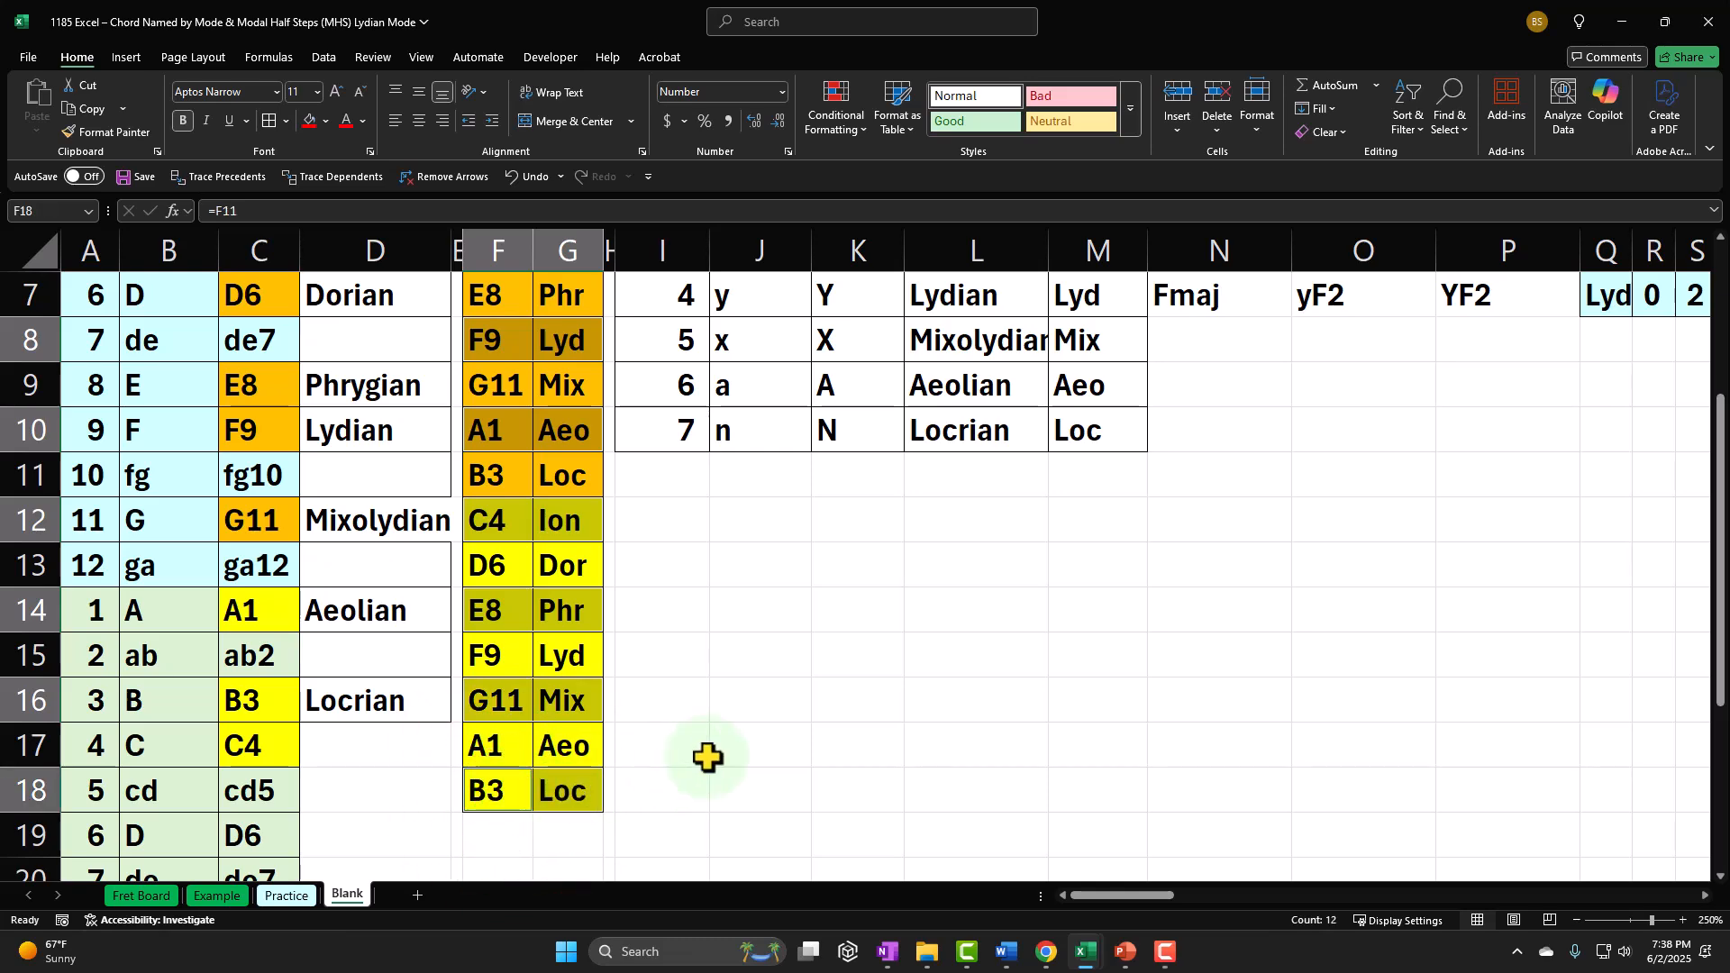
pyautogui.scroll(1, 585, 784)
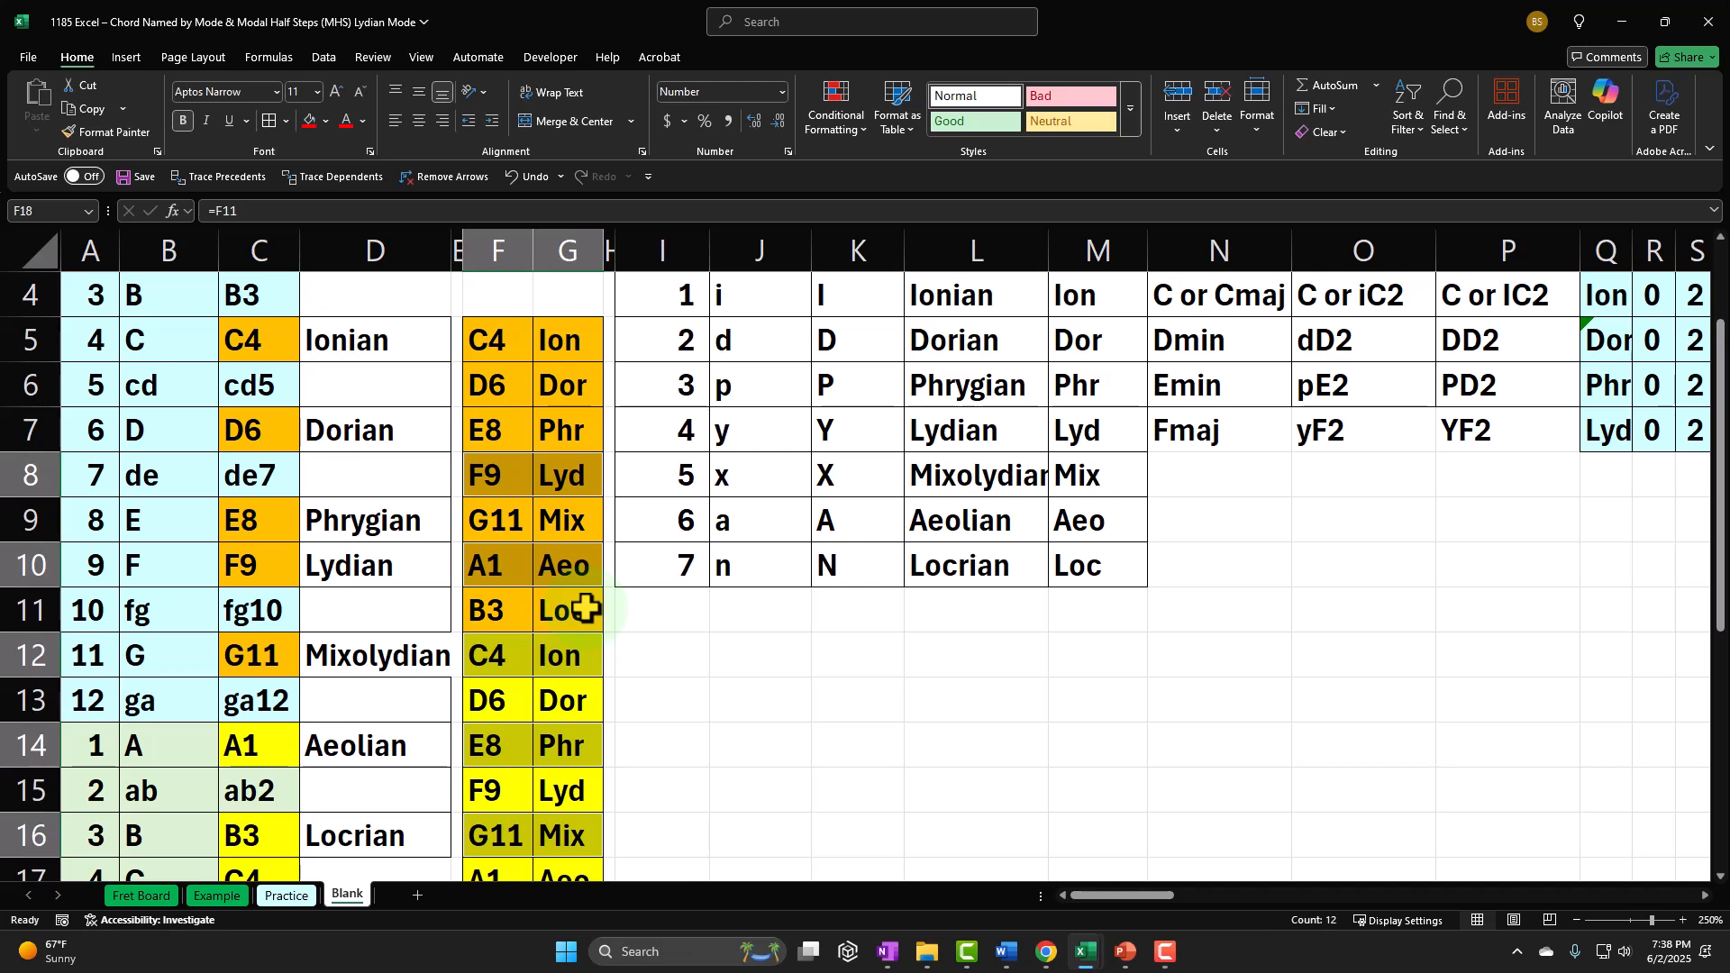
pyautogui.scroll(1, 743, 572)
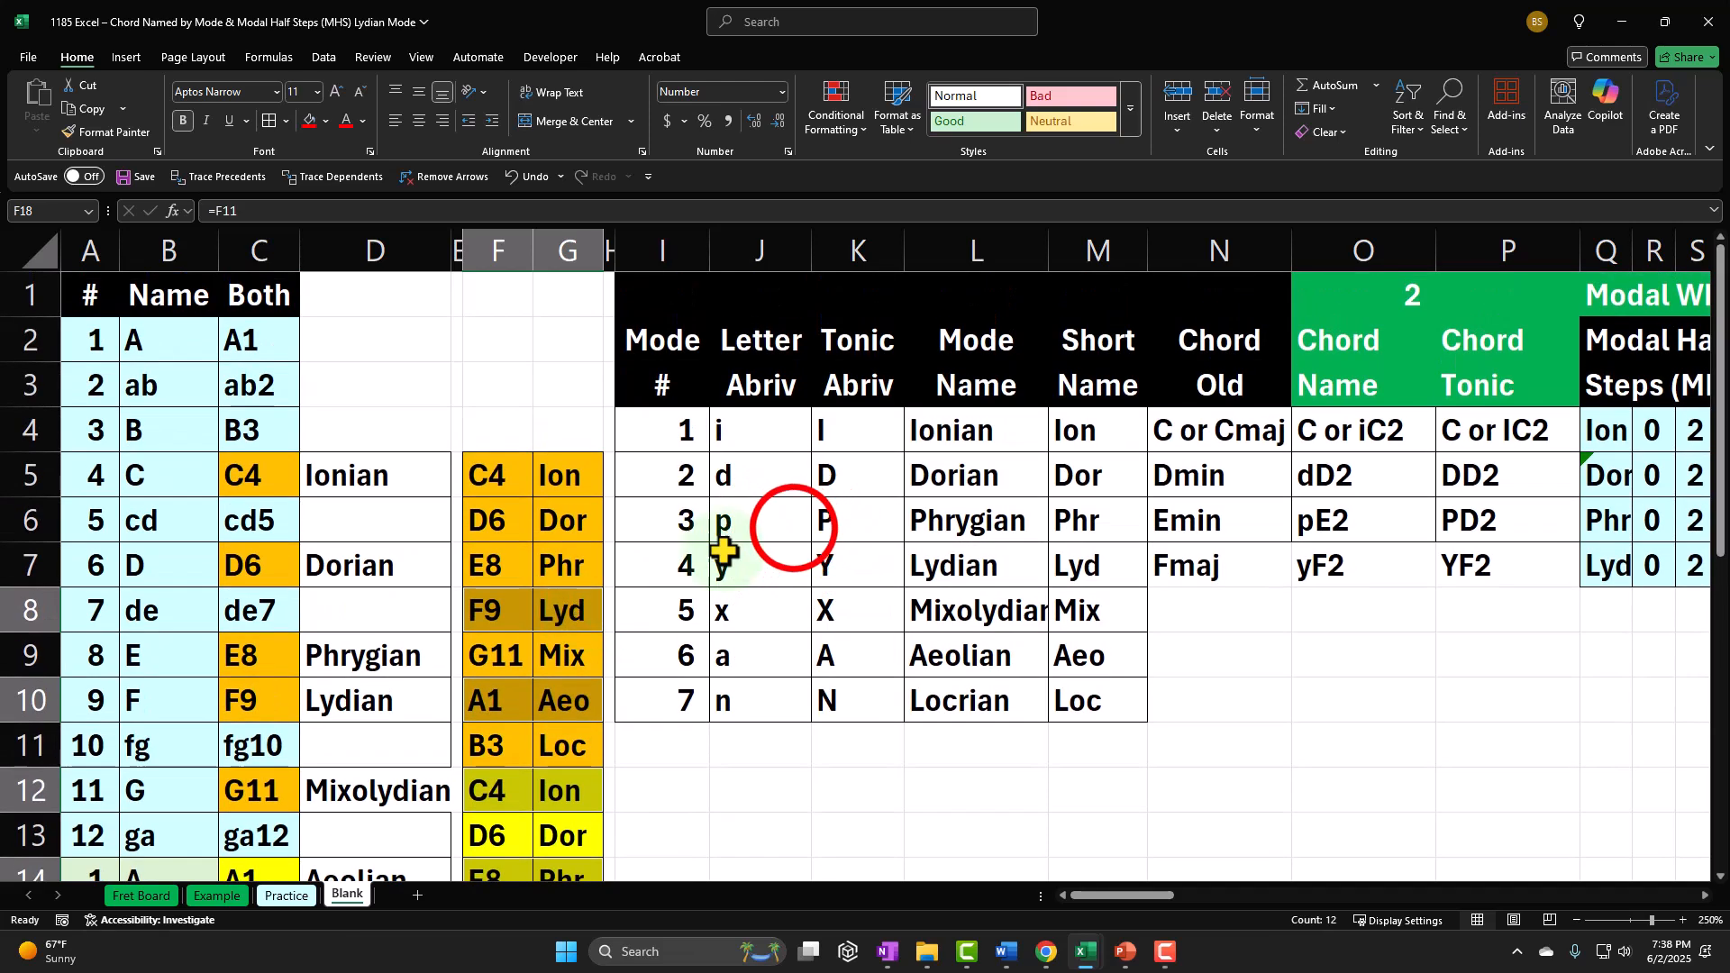
# Step: Enter yF5 as the Lydian six-note chord name in BZ7
pyautogui.click(793, 525)
pyautogui.press('Right')
pyautogui.press('Right')
pyautogui.press('Right')
pyautogui.press('Right')
pyautogui.press('Right')
pyautogui.press('Right')
pyautogui.press('Right')
pyautogui.press('Right')
pyautogui.press('Right')
pyautogui.press('Right')
pyautogui.press('Right')
pyautogui.press('Right')
pyautogui.press('Right')
pyautogui.press('Right')
pyautogui.press('Right')
pyautogui.press('Right')
pyautogui.press('Right')
pyautogui.press('Right')
pyautogui.press('Right')
pyautogui.press('Right')
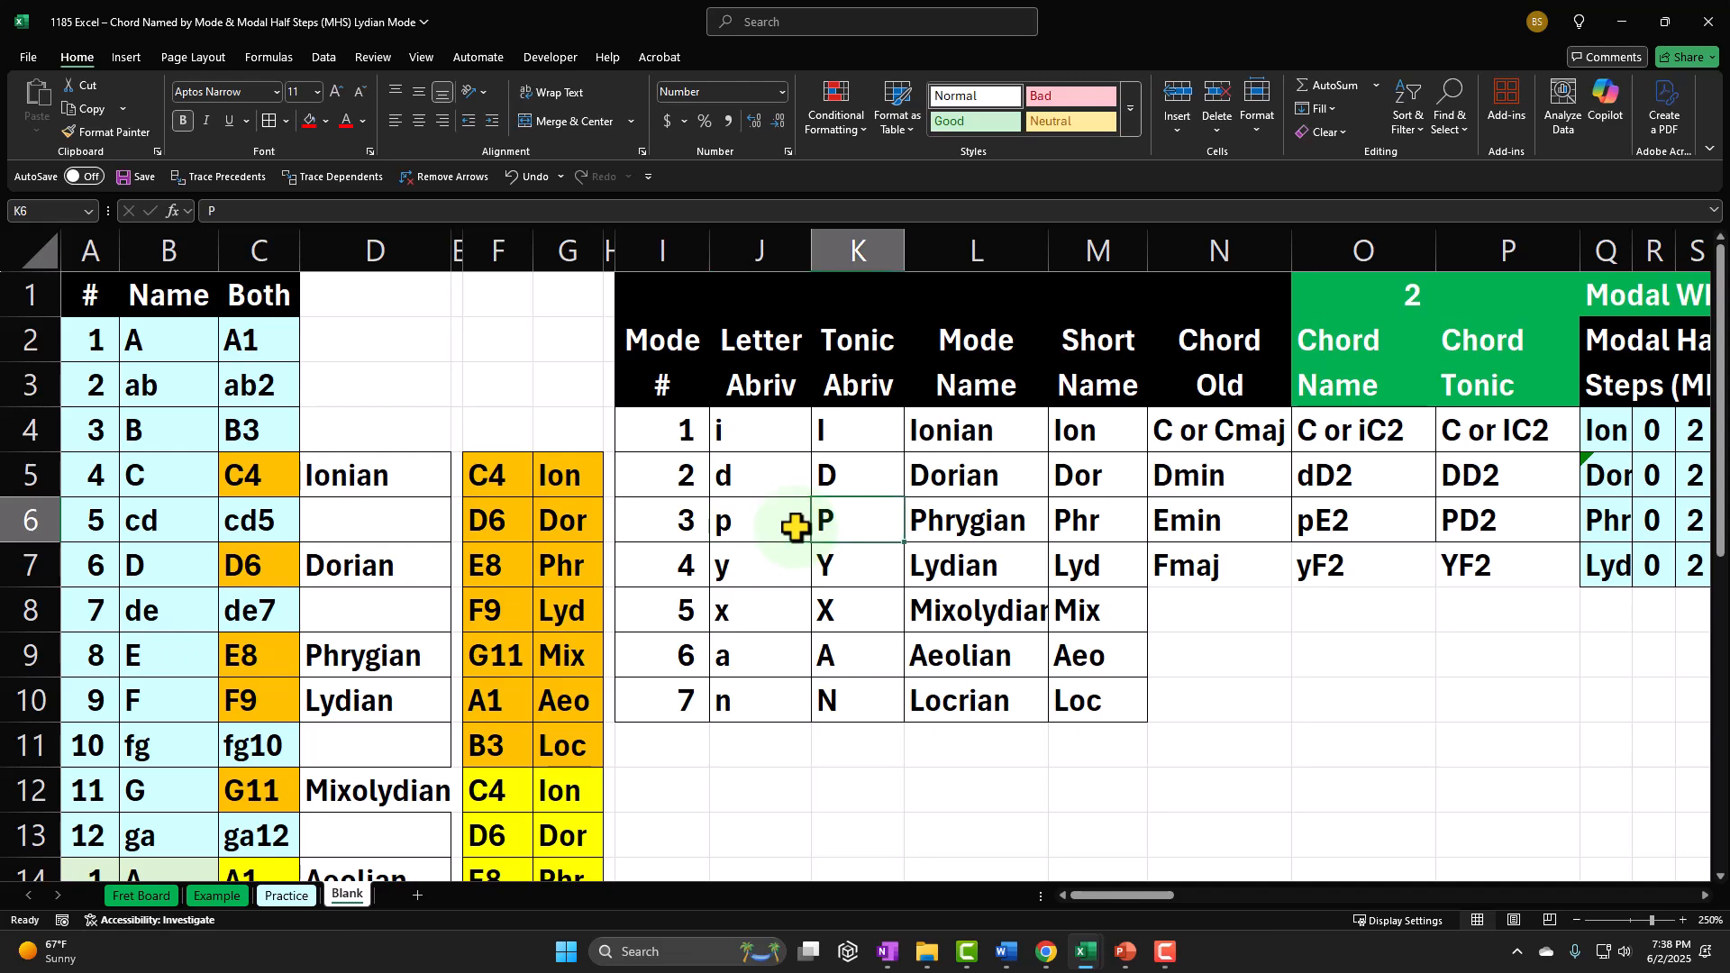
pyautogui.press('Right')
pyautogui.press('Right')
pyautogui.press('Right')
pyautogui.press('Right')
pyautogui.press('Right')
pyautogui.press('Right')
pyautogui.press('Right')
pyautogui.press('Right')
pyautogui.press('Right')
pyautogui.press('Right')
pyautogui.press('Right')
pyautogui.press('Right')
pyautogui.press('Right')
pyautogui.press('Right')
pyautogui.press('Right')
pyautogui.press('Right')
pyautogui.press('Right')
pyautogui.press('Right')
pyautogui.press('Right')
pyautogui.press('Right')
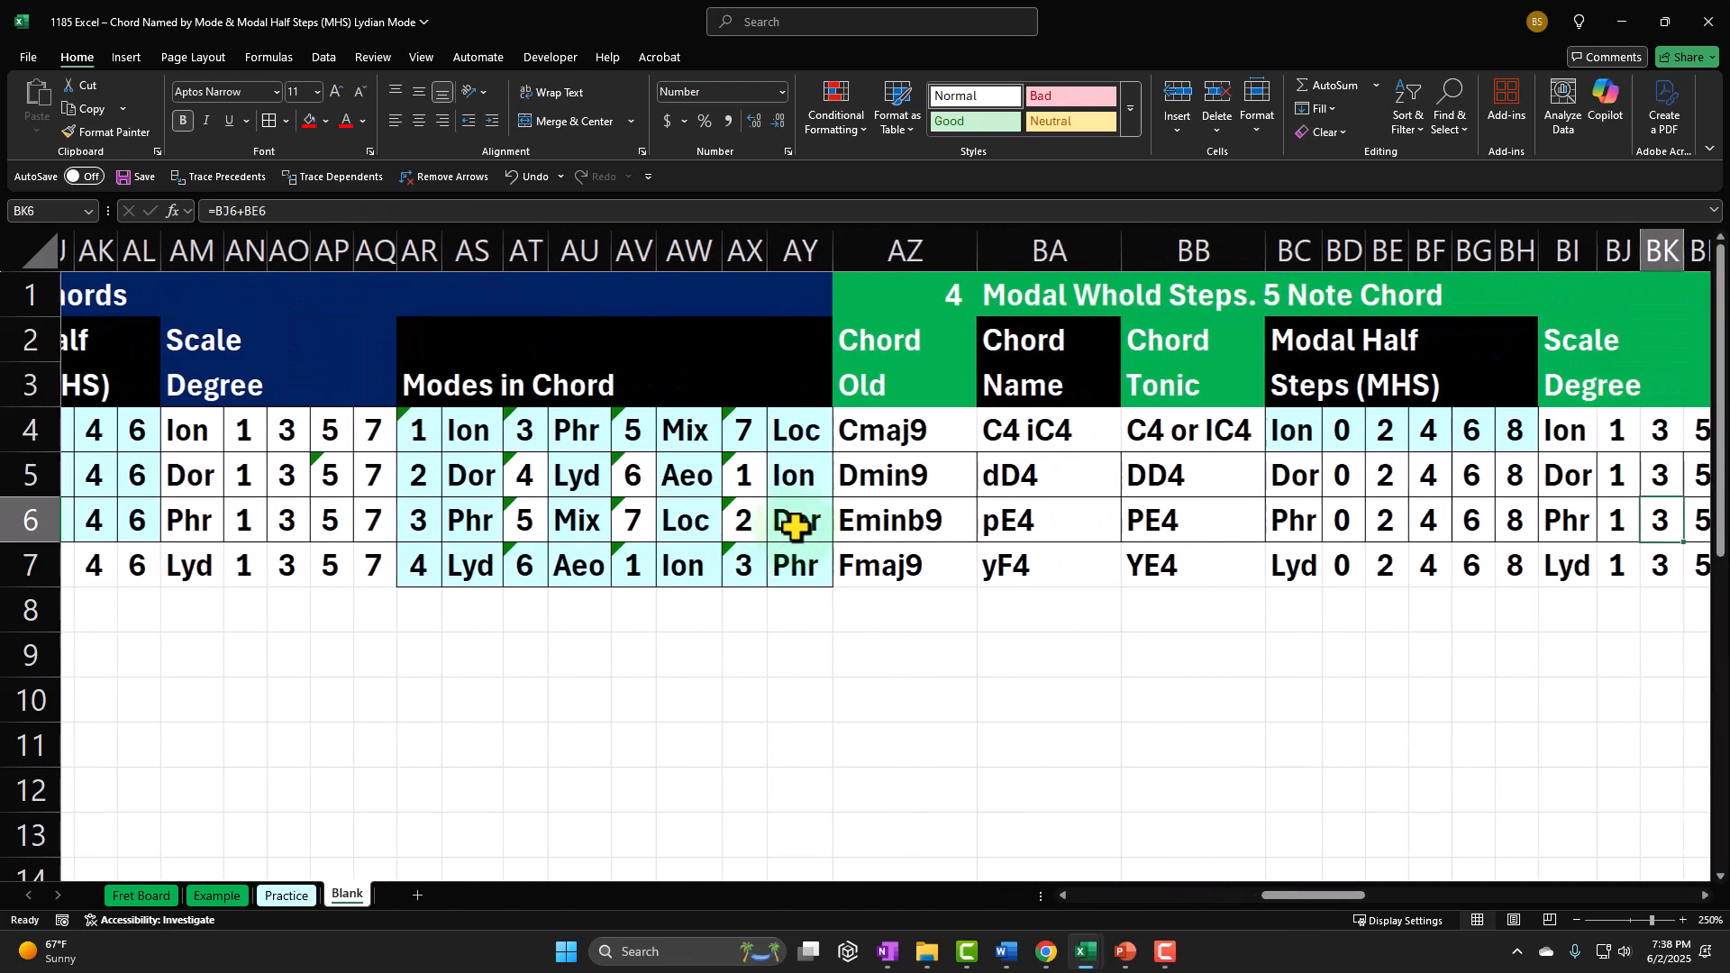
pyautogui.press('Right')
pyautogui.press('Right')
pyautogui.press('Right')
pyautogui.press('Right')
pyautogui.press('Right')
pyautogui.press('Right')
pyautogui.press('Right')
pyautogui.press('Right')
pyautogui.press('Right')
pyautogui.press('Right')
pyautogui.press('Right')
pyautogui.press('Right')
pyautogui.press('Right')
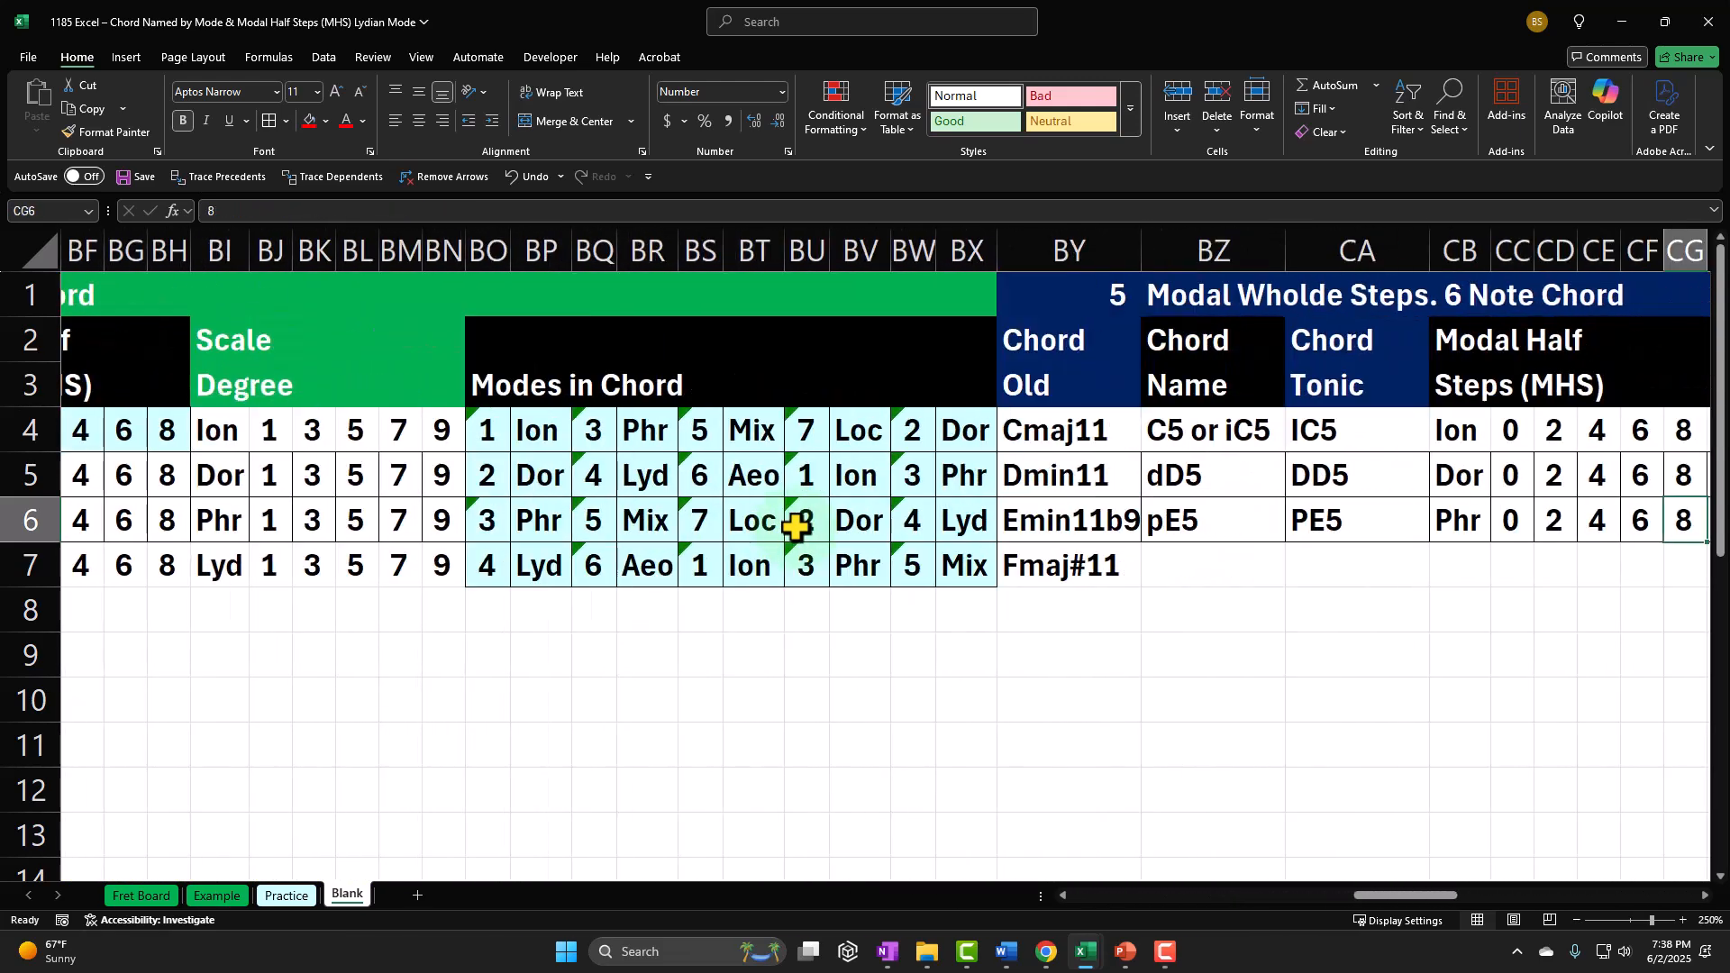
pyautogui.press('Left')
pyautogui.press('Left')
pyautogui.press('Left')
pyautogui.press('Left')
pyautogui.press('Left')
pyautogui.press('Left')
pyautogui.press('Left')
pyautogui.press('Left')
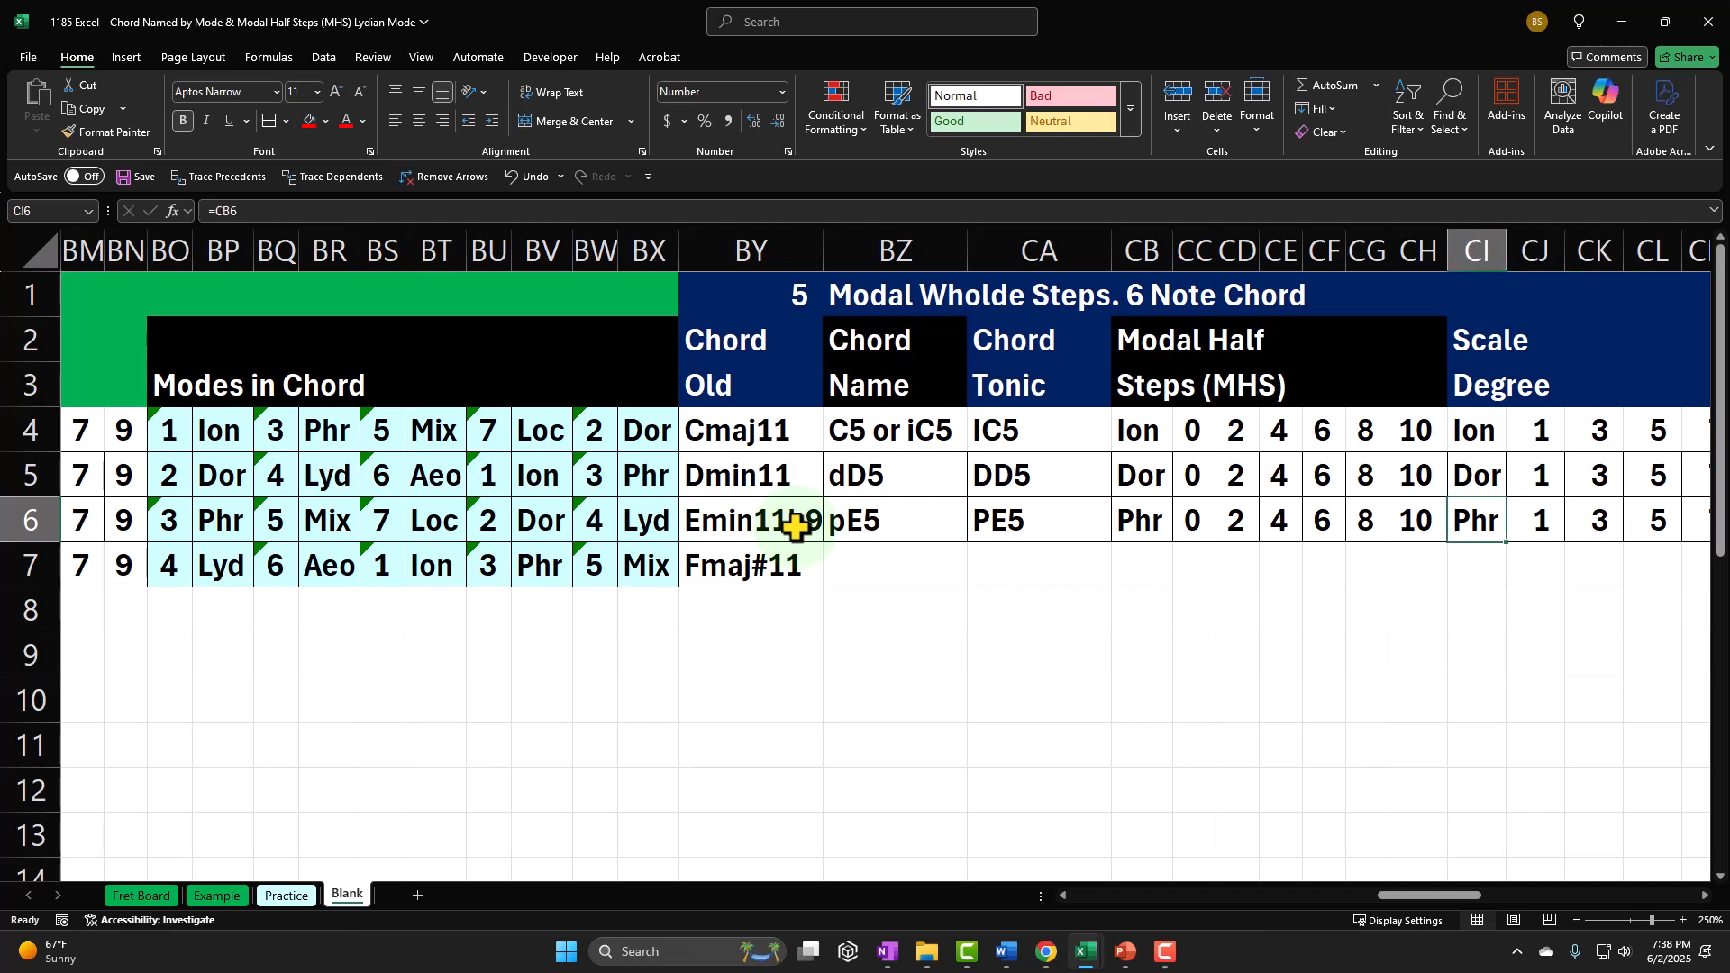
pyautogui.press('Left')
pyautogui.press('Left')
pyautogui.press('Left')
pyautogui.press('Left')
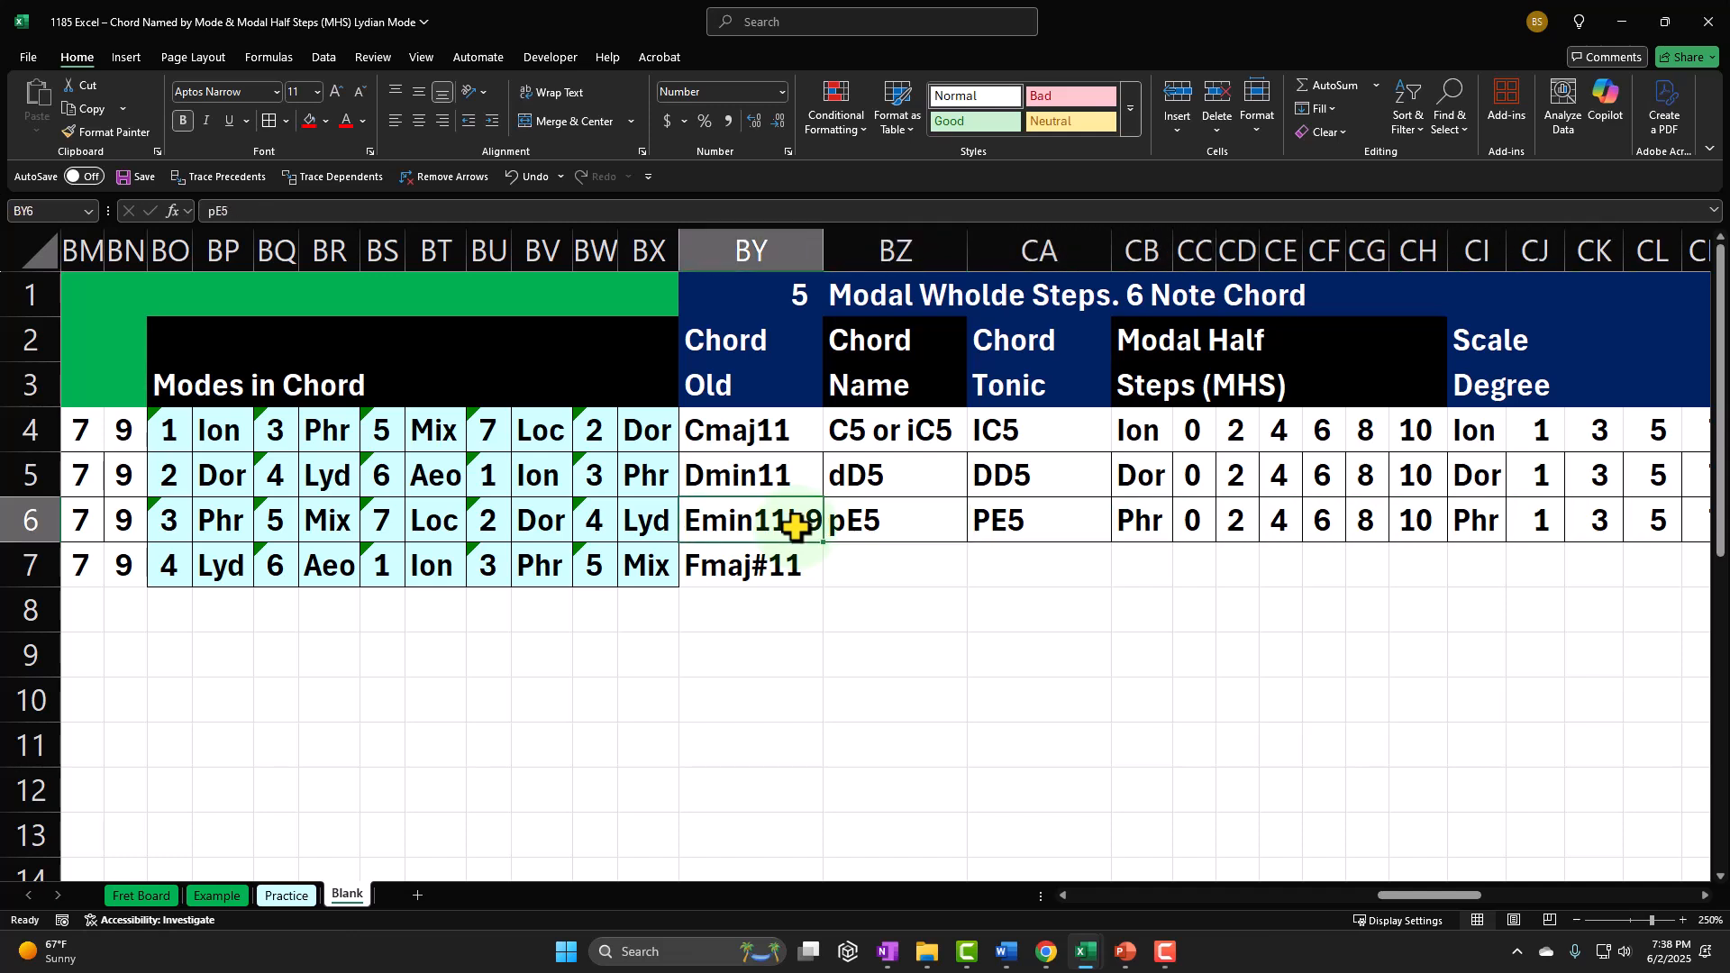
pyautogui.press('Down')
pyautogui.press('Right')
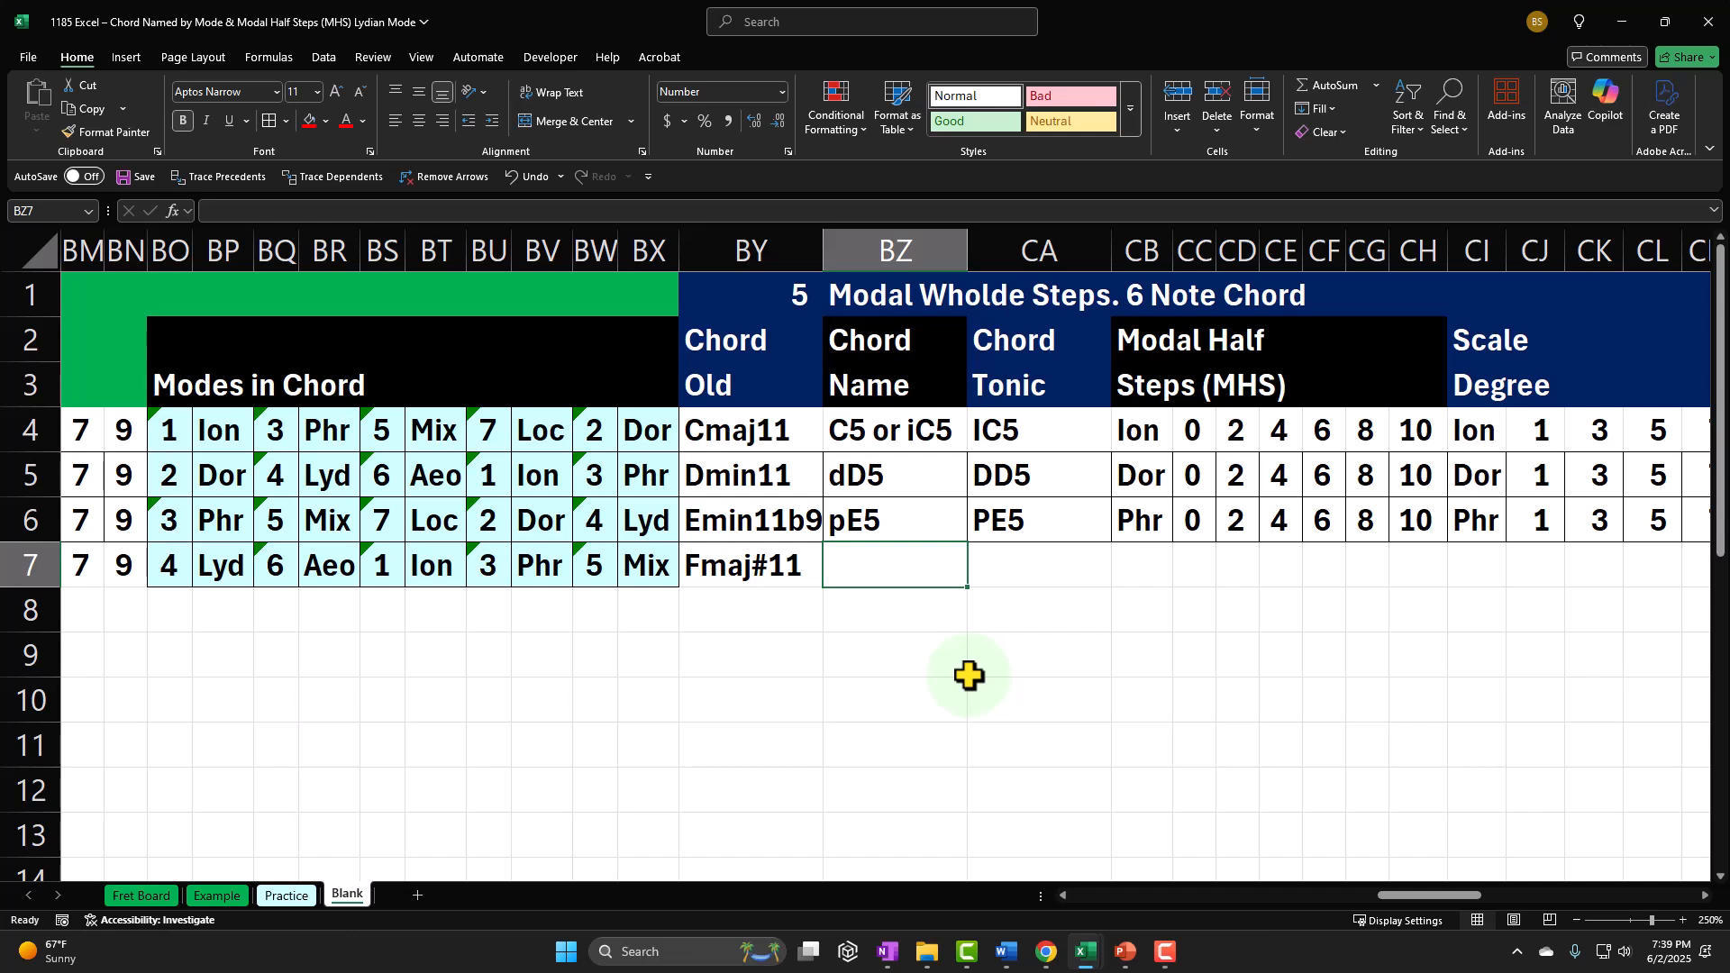
pyautogui.write('y')
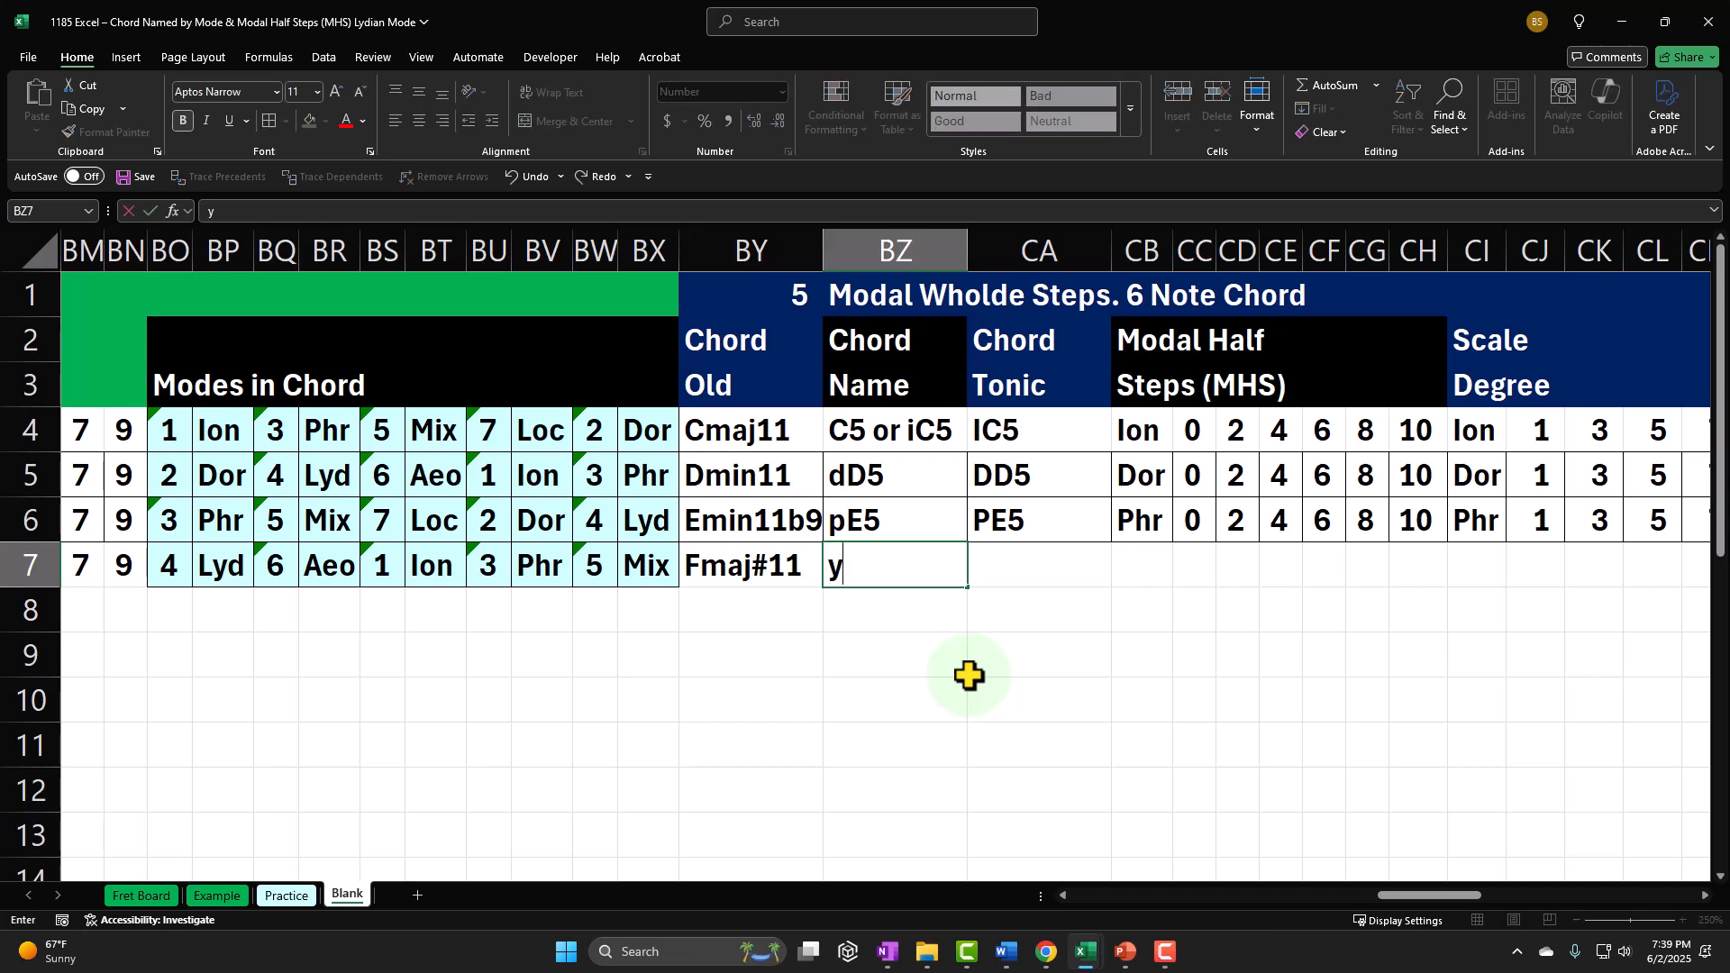
pyautogui.write('F5')
pyautogui.press('Return')
pyautogui.press('Up')
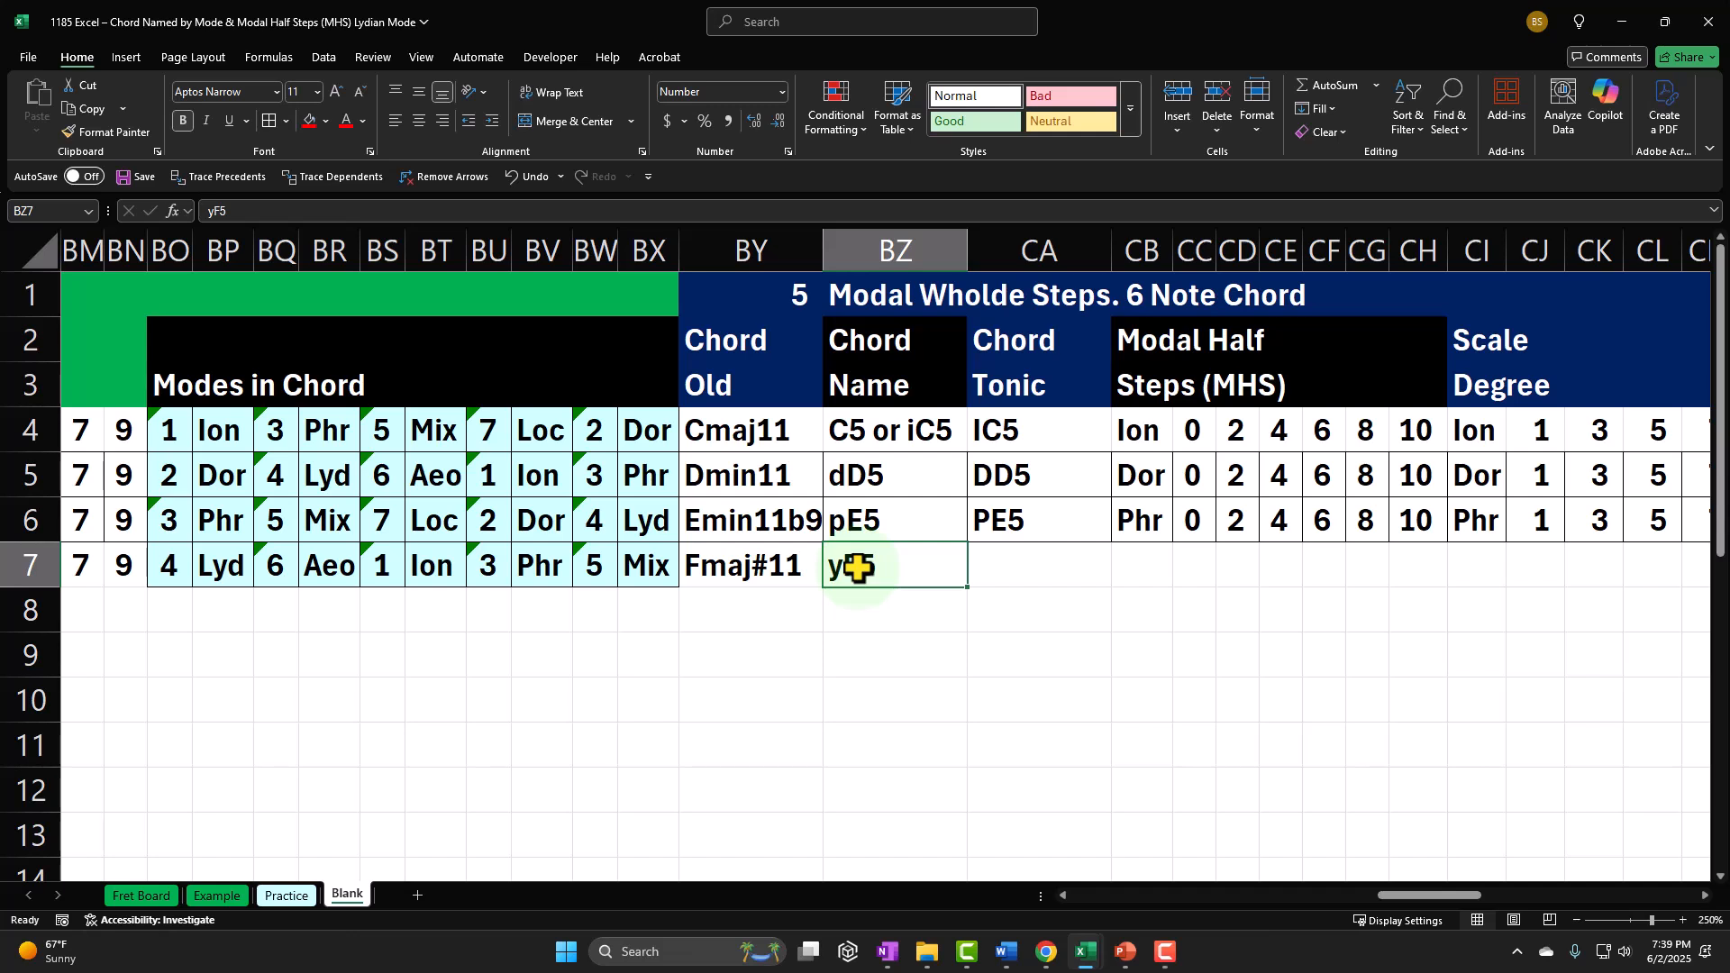
# Step: Enter PF5 as the Lydian six-note chord tonic in CA7
pyautogui.press('Tab')
pyautogui.write('P')
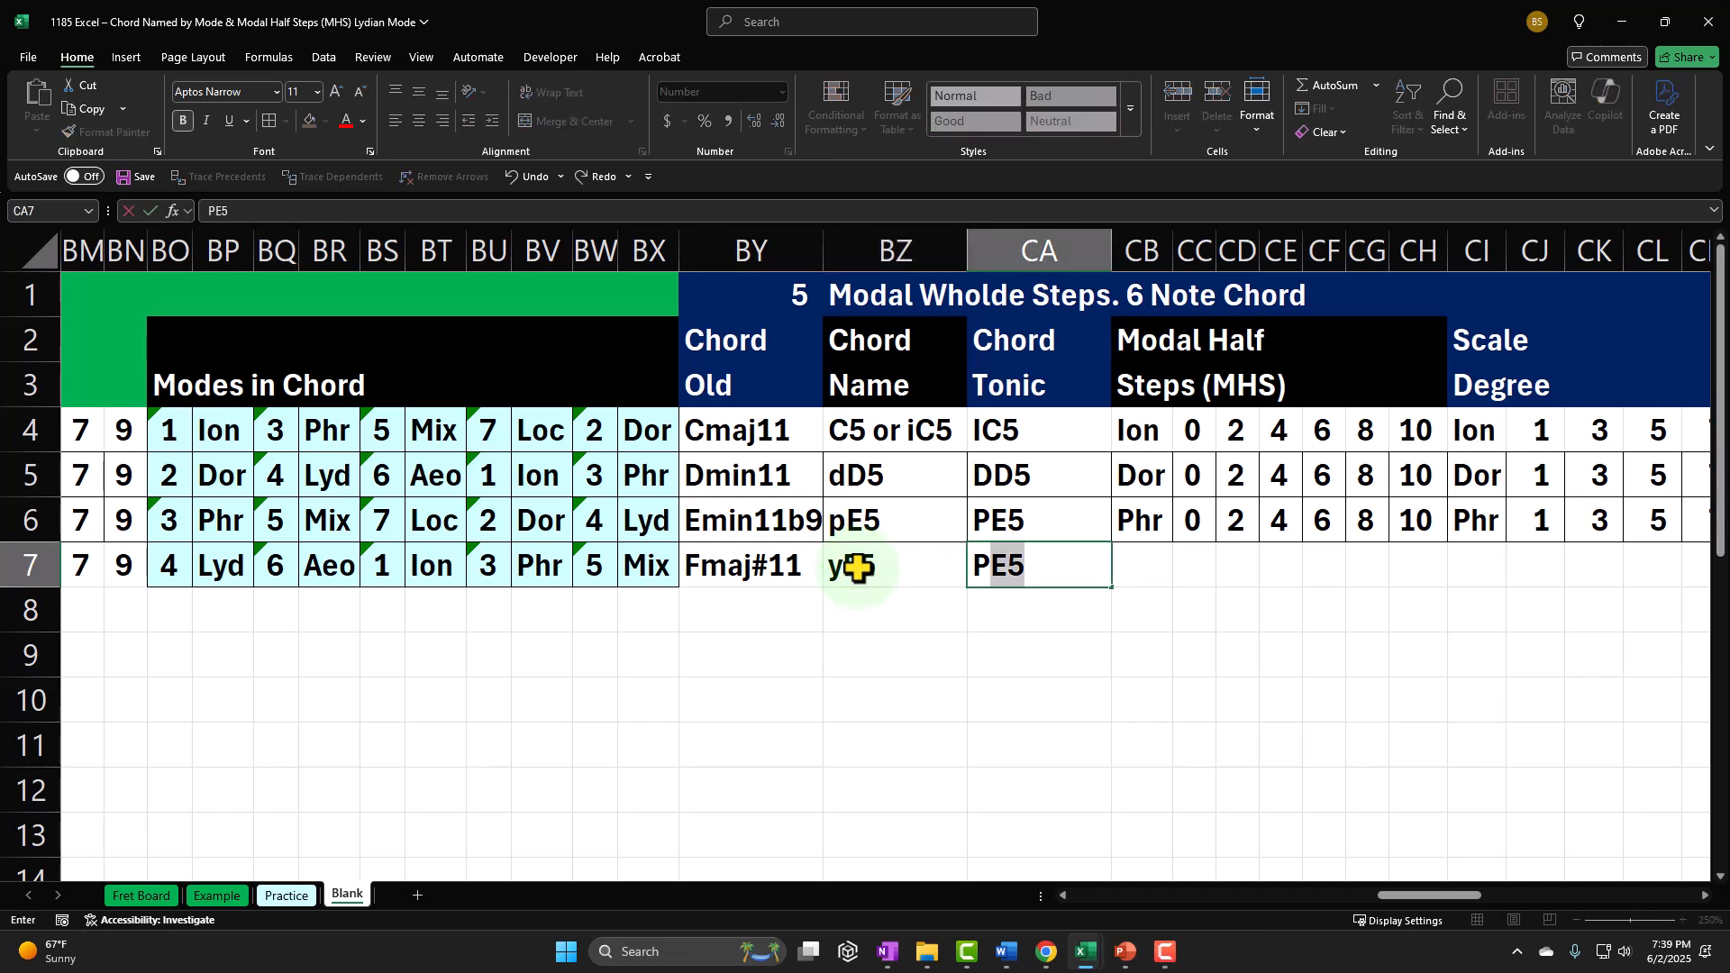
pyautogui.write('F5')
pyautogui.press('Return')
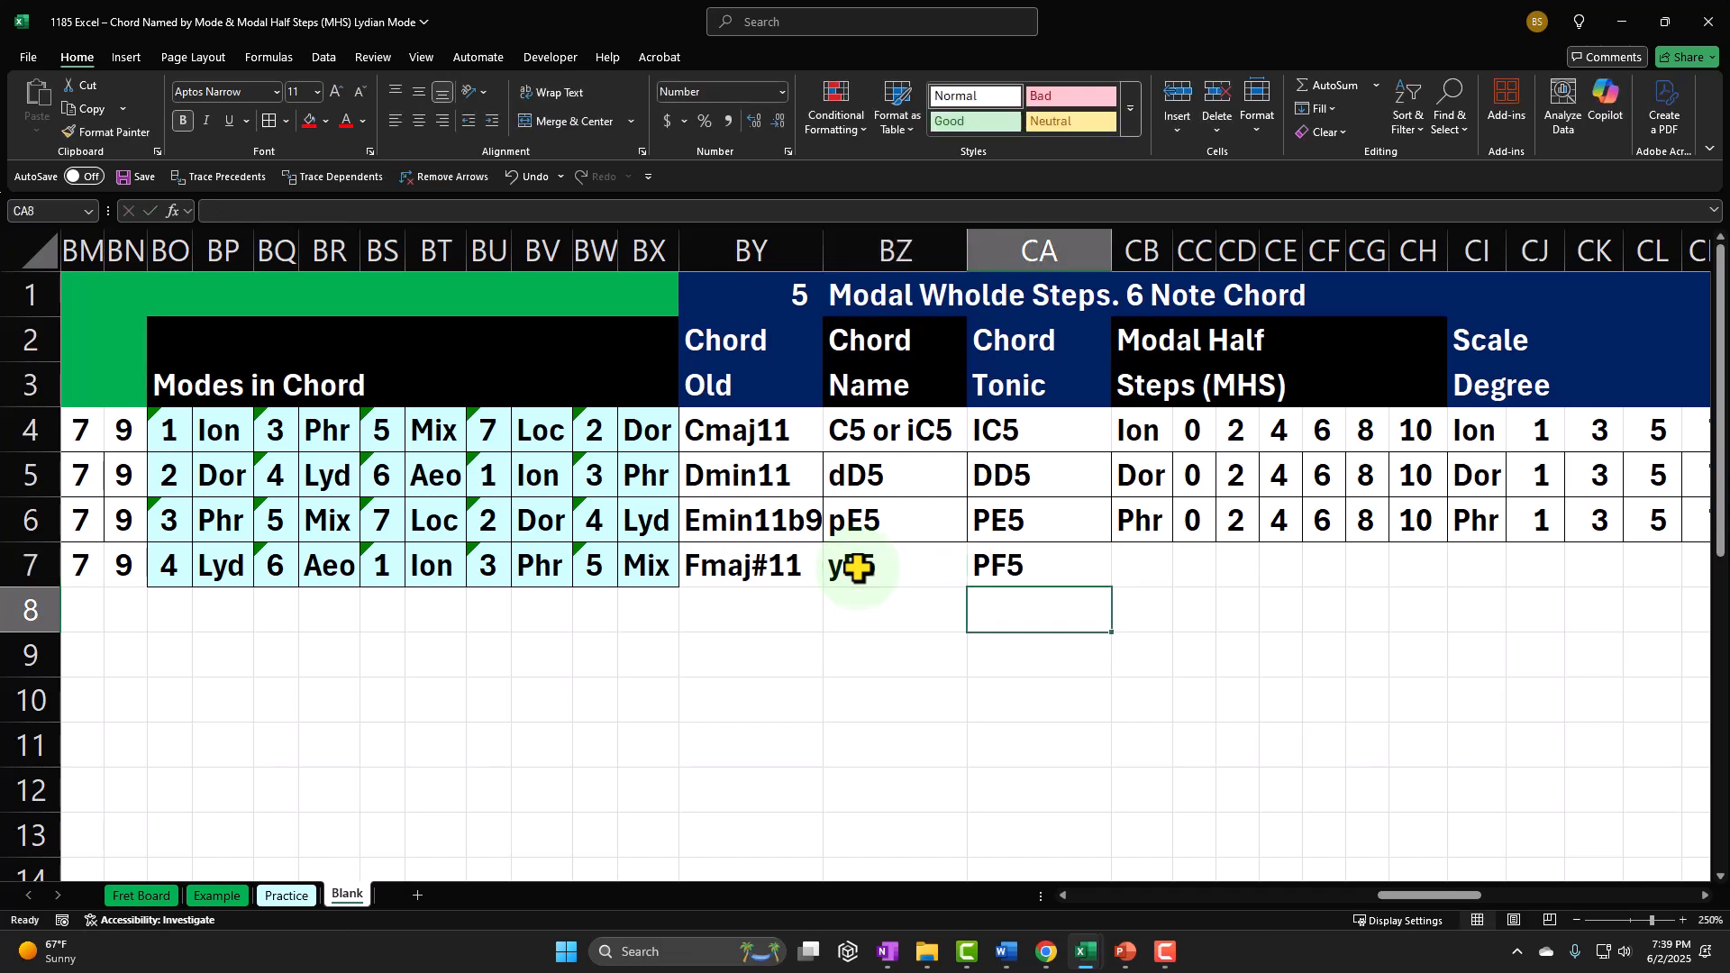
pyautogui.press('Up')
pyautogui.press('Right')
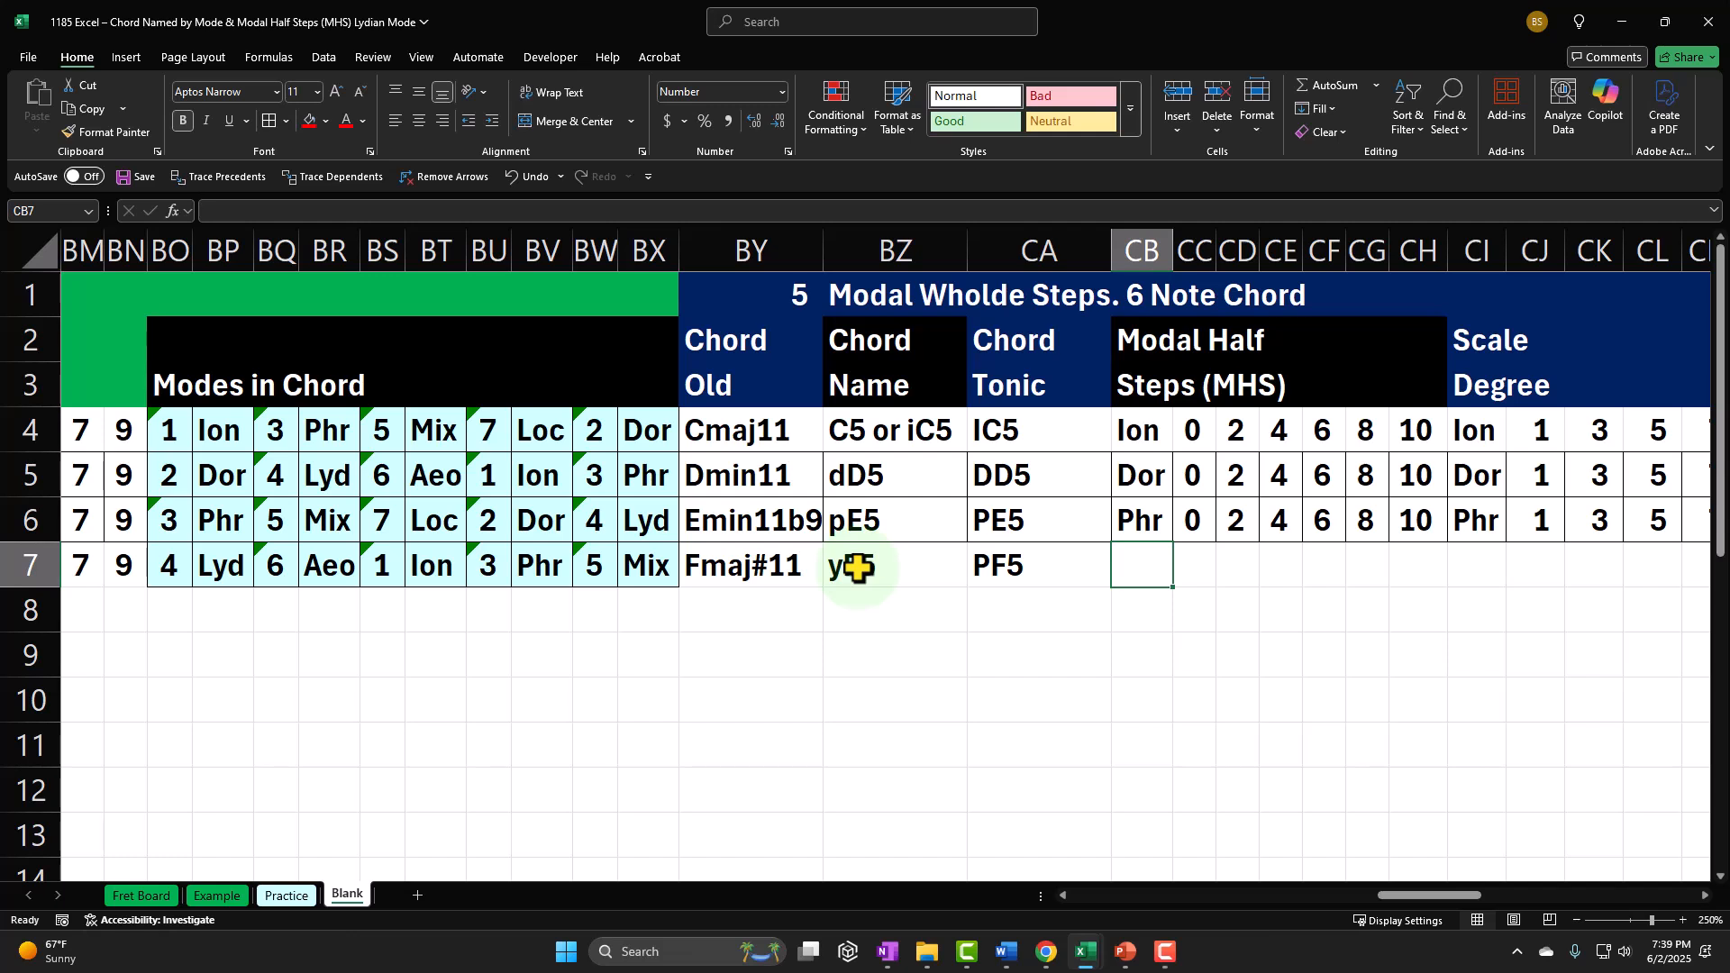
pyautogui.click(858, 568)
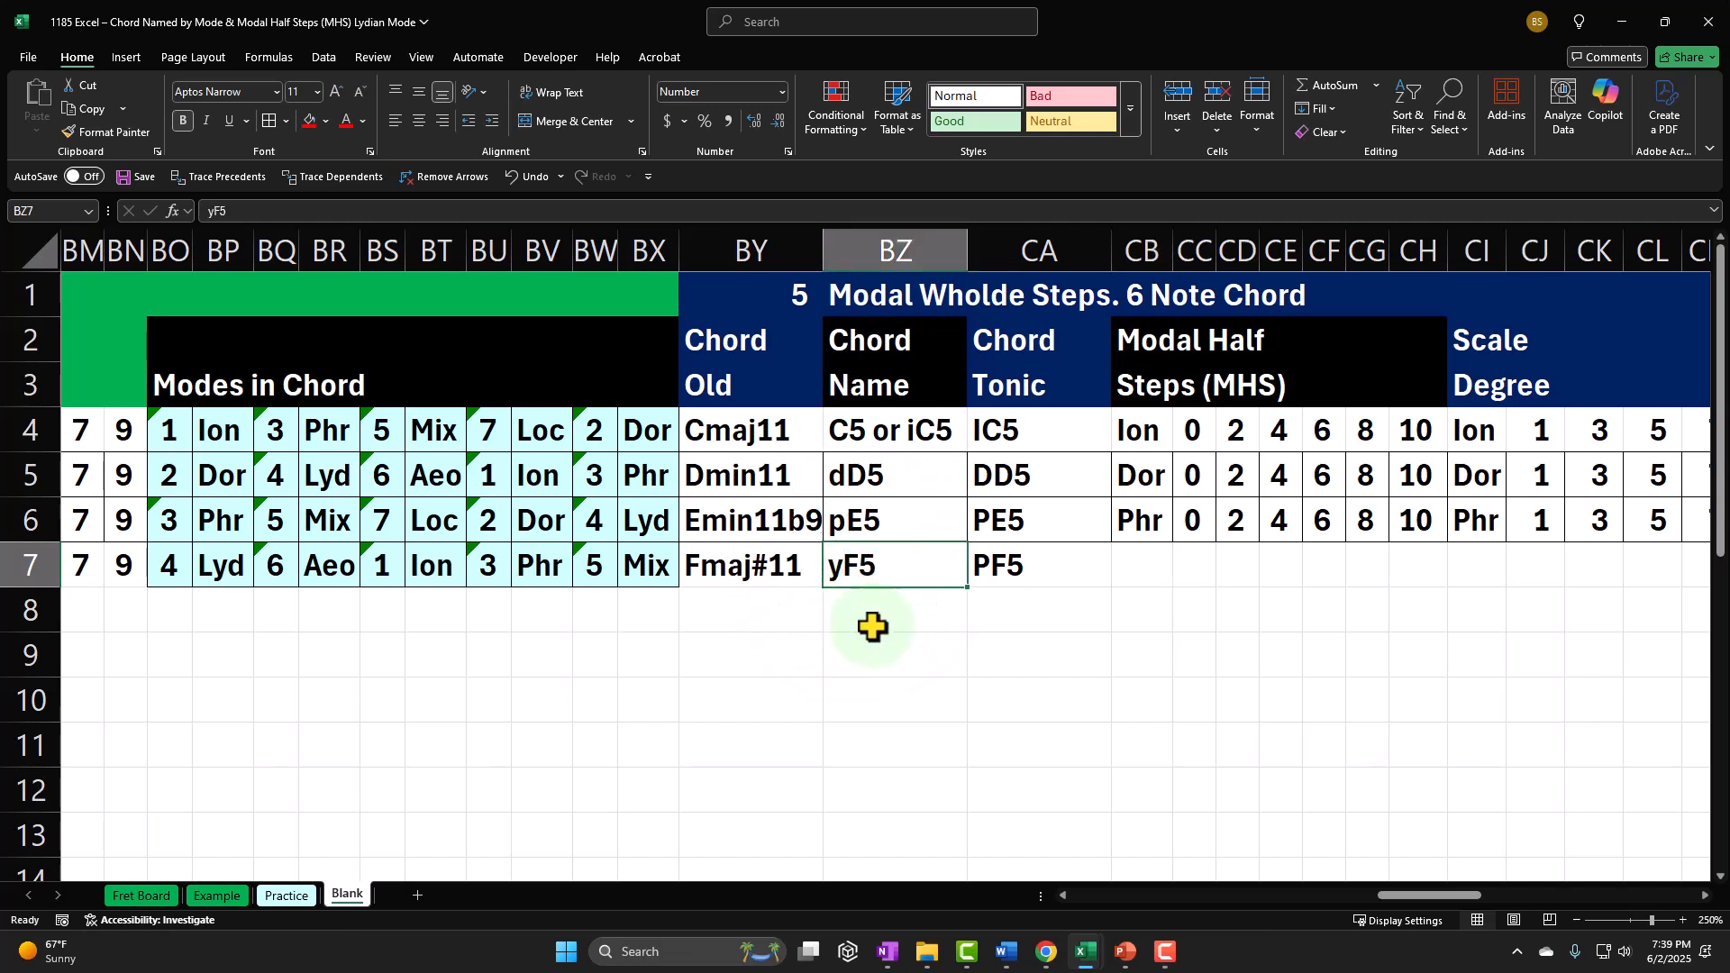
pyautogui.press('Left')
pyautogui.press('Right')
pyautogui.press('Left')
pyautogui.press('Right')
pyautogui.press('Left')
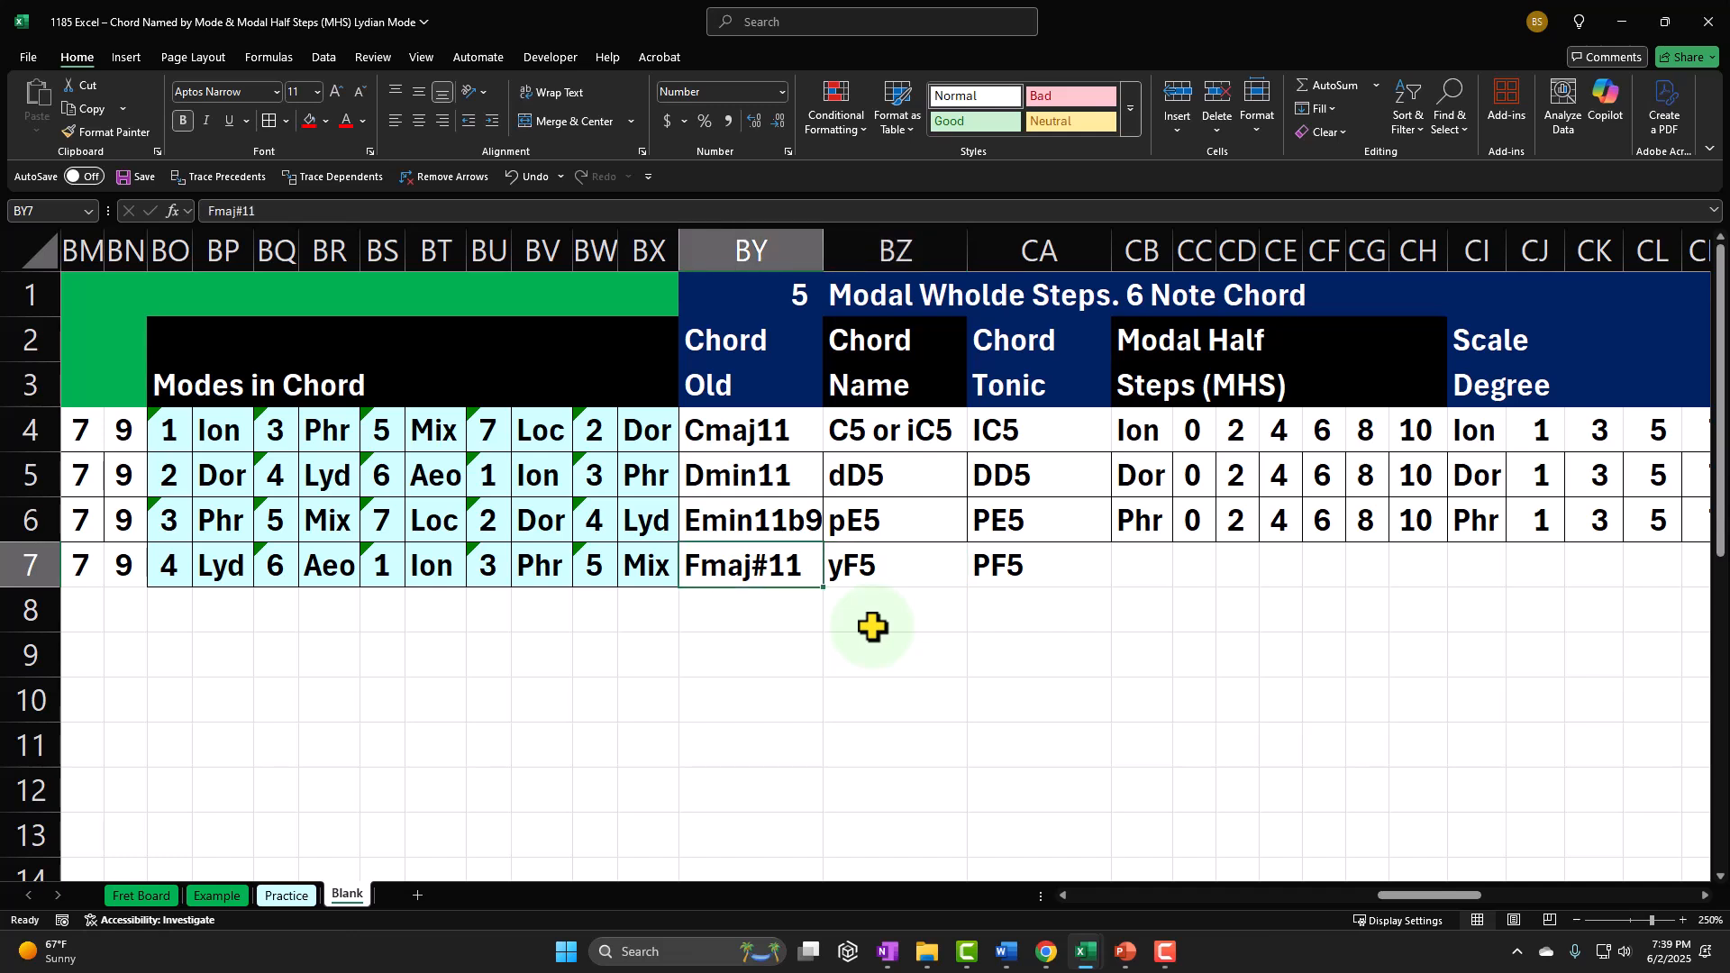
pyautogui.press('Right')
pyautogui.press('Right')
pyautogui.press('Right')
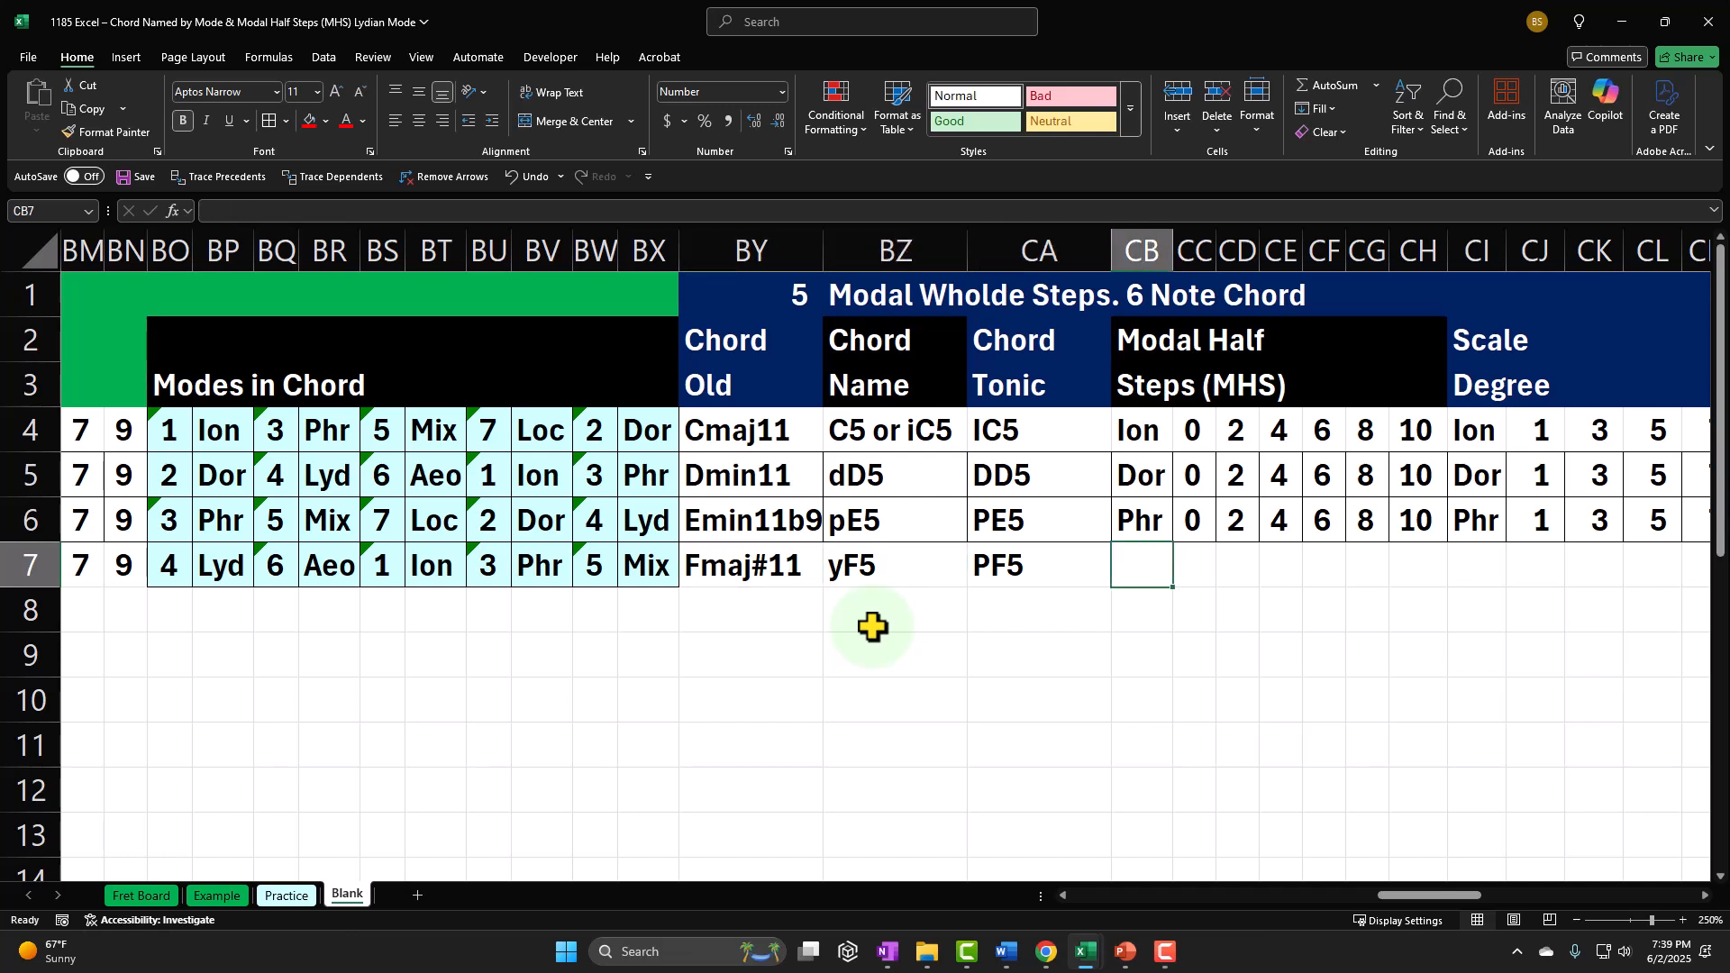
# Step: Link the mode name in CB7 to the existing Lyd short name in row 7 with a cell reference formula
pyautogui.write('=')
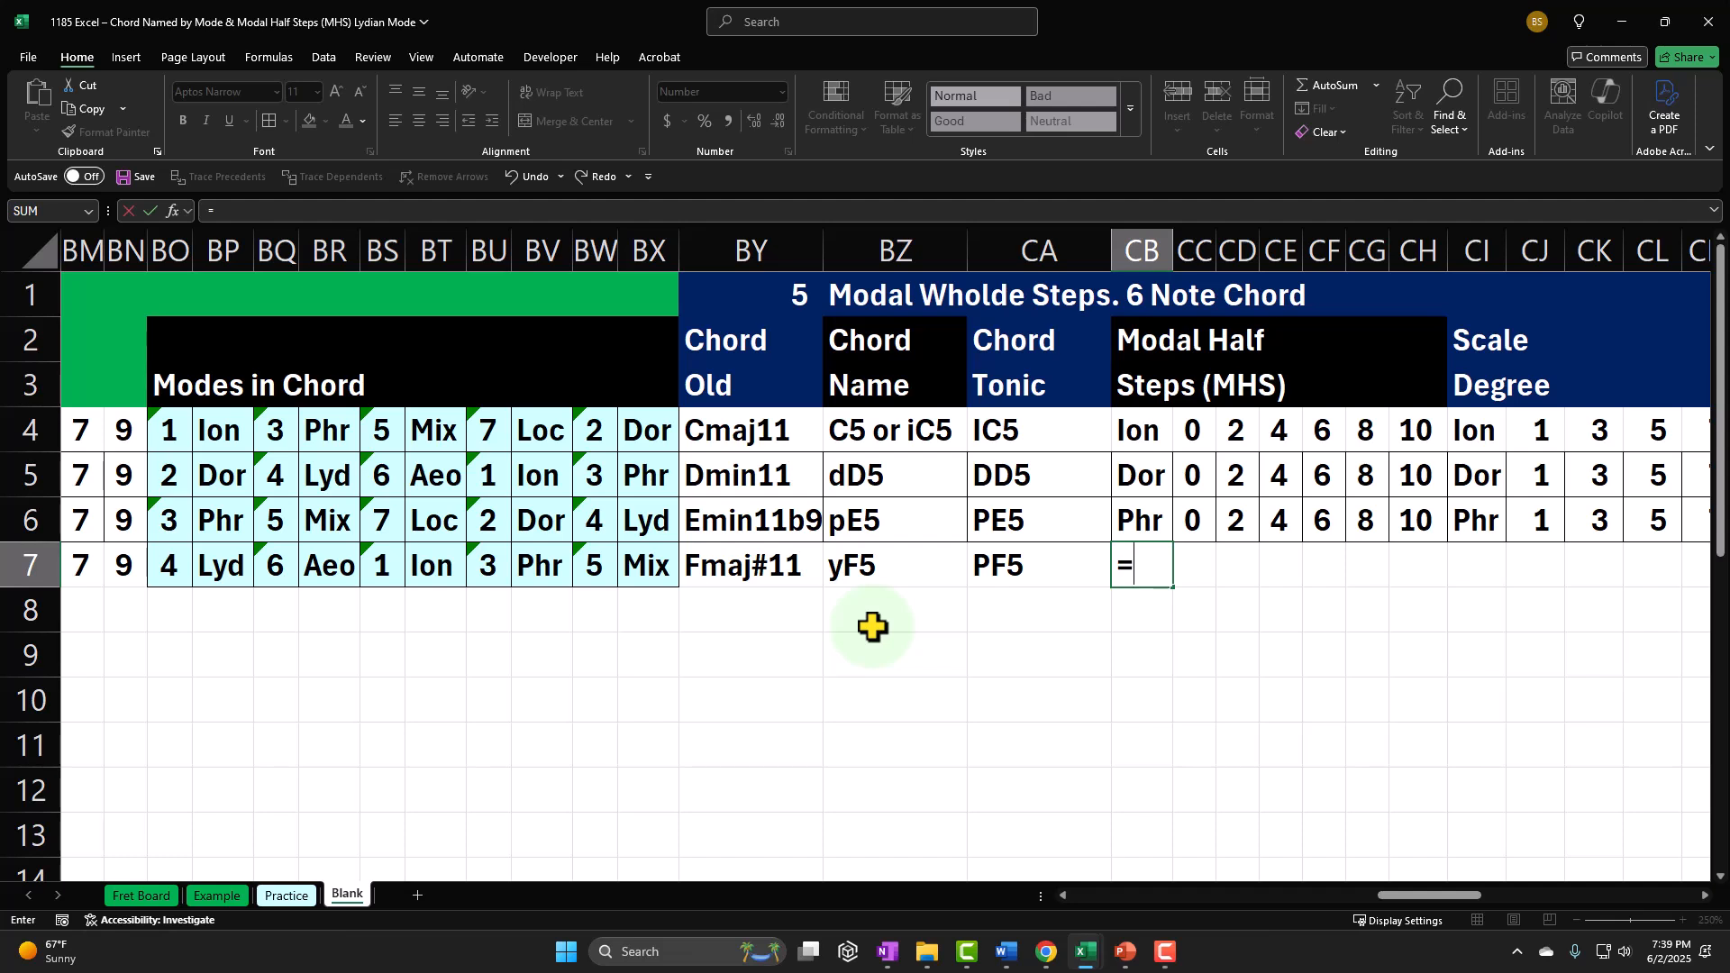
pyautogui.press('Left')
pyautogui.press('Left')
pyautogui.press('Left')
pyautogui.press('Left')
pyautogui.press('Left')
pyautogui.press('Left')
pyautogui.press('Left')
pyautogui.press('Left')
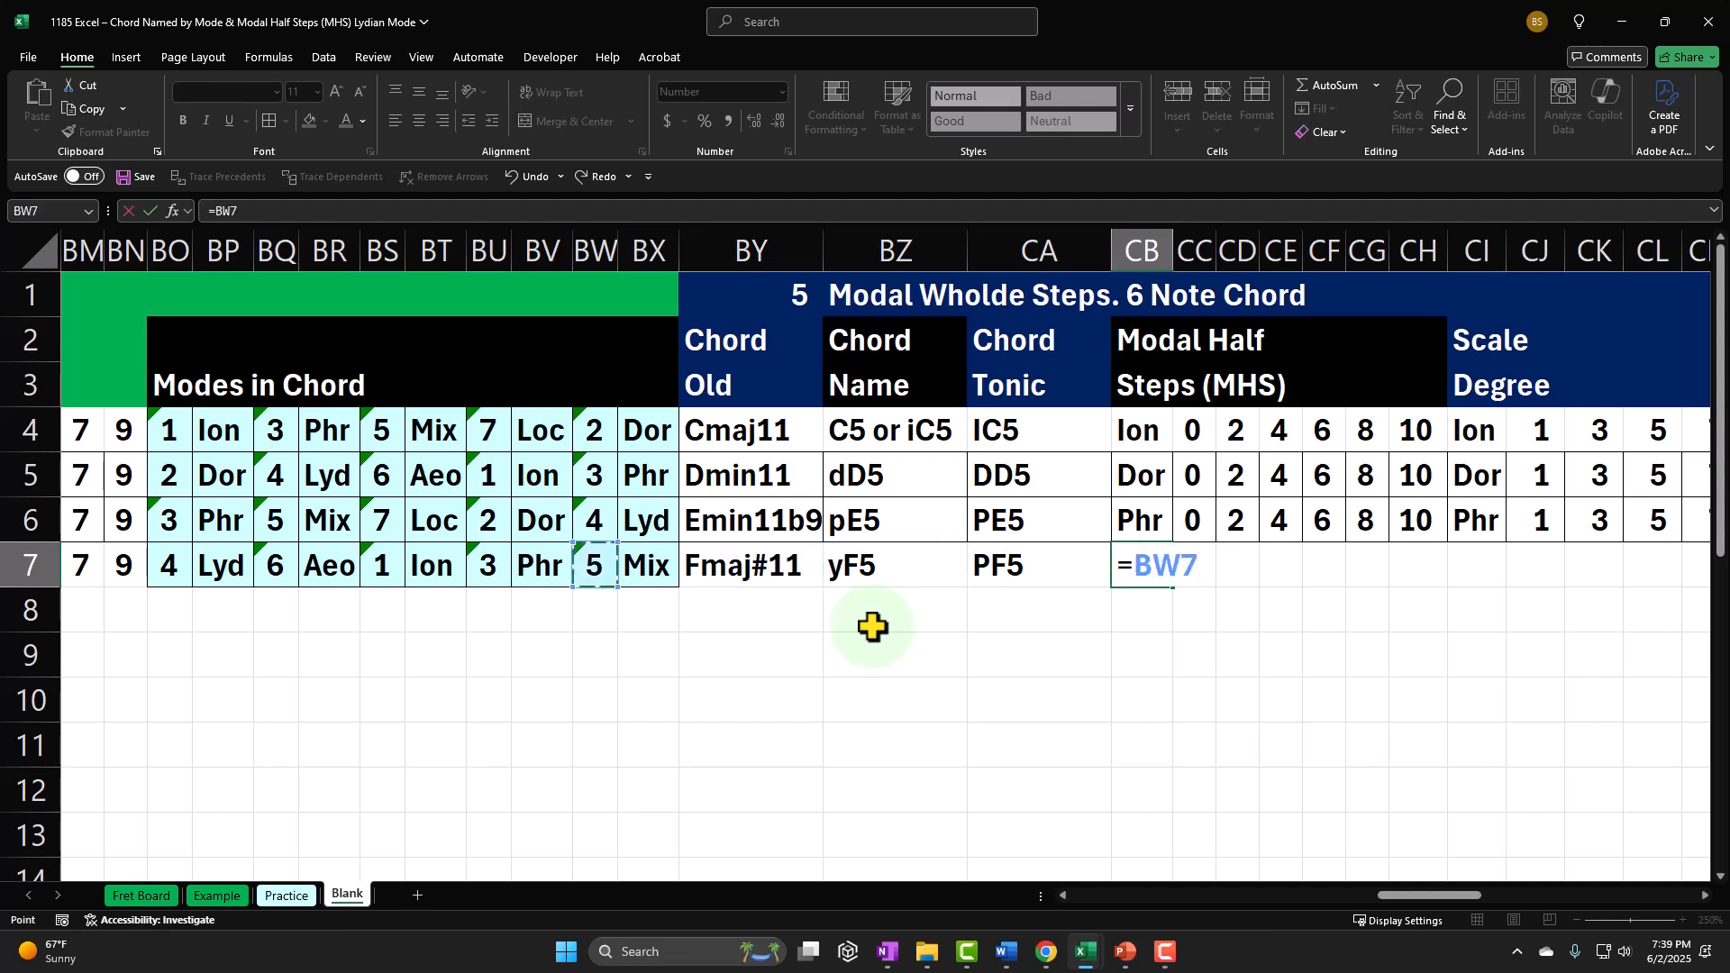
pyautogui.press('Left')
pyautogui.press('Left')
pyautogui.press('Left')
pyautogui.press('Left')
pyautogui.press('Return')
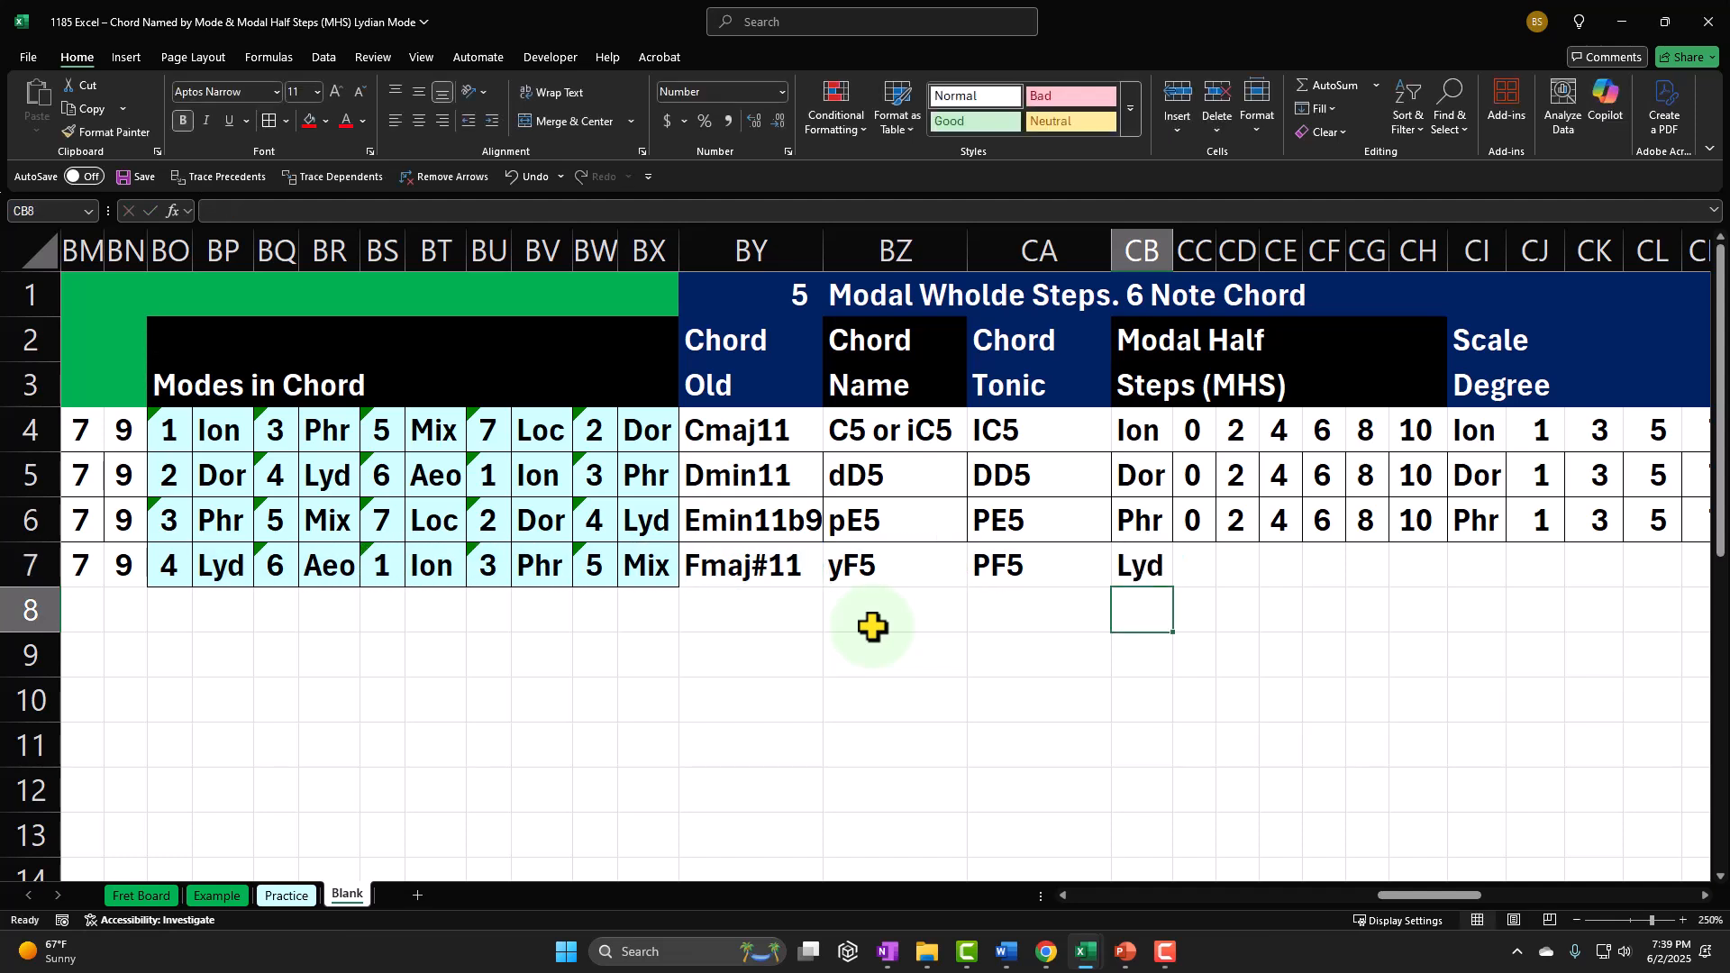
# Step: Enter the Lydian six-note chord's modal half steps 0, 2, 4, 6, 8 and 10 in CC7:CH7
pyautogui.press('Right')
pyautogui.press('Up')
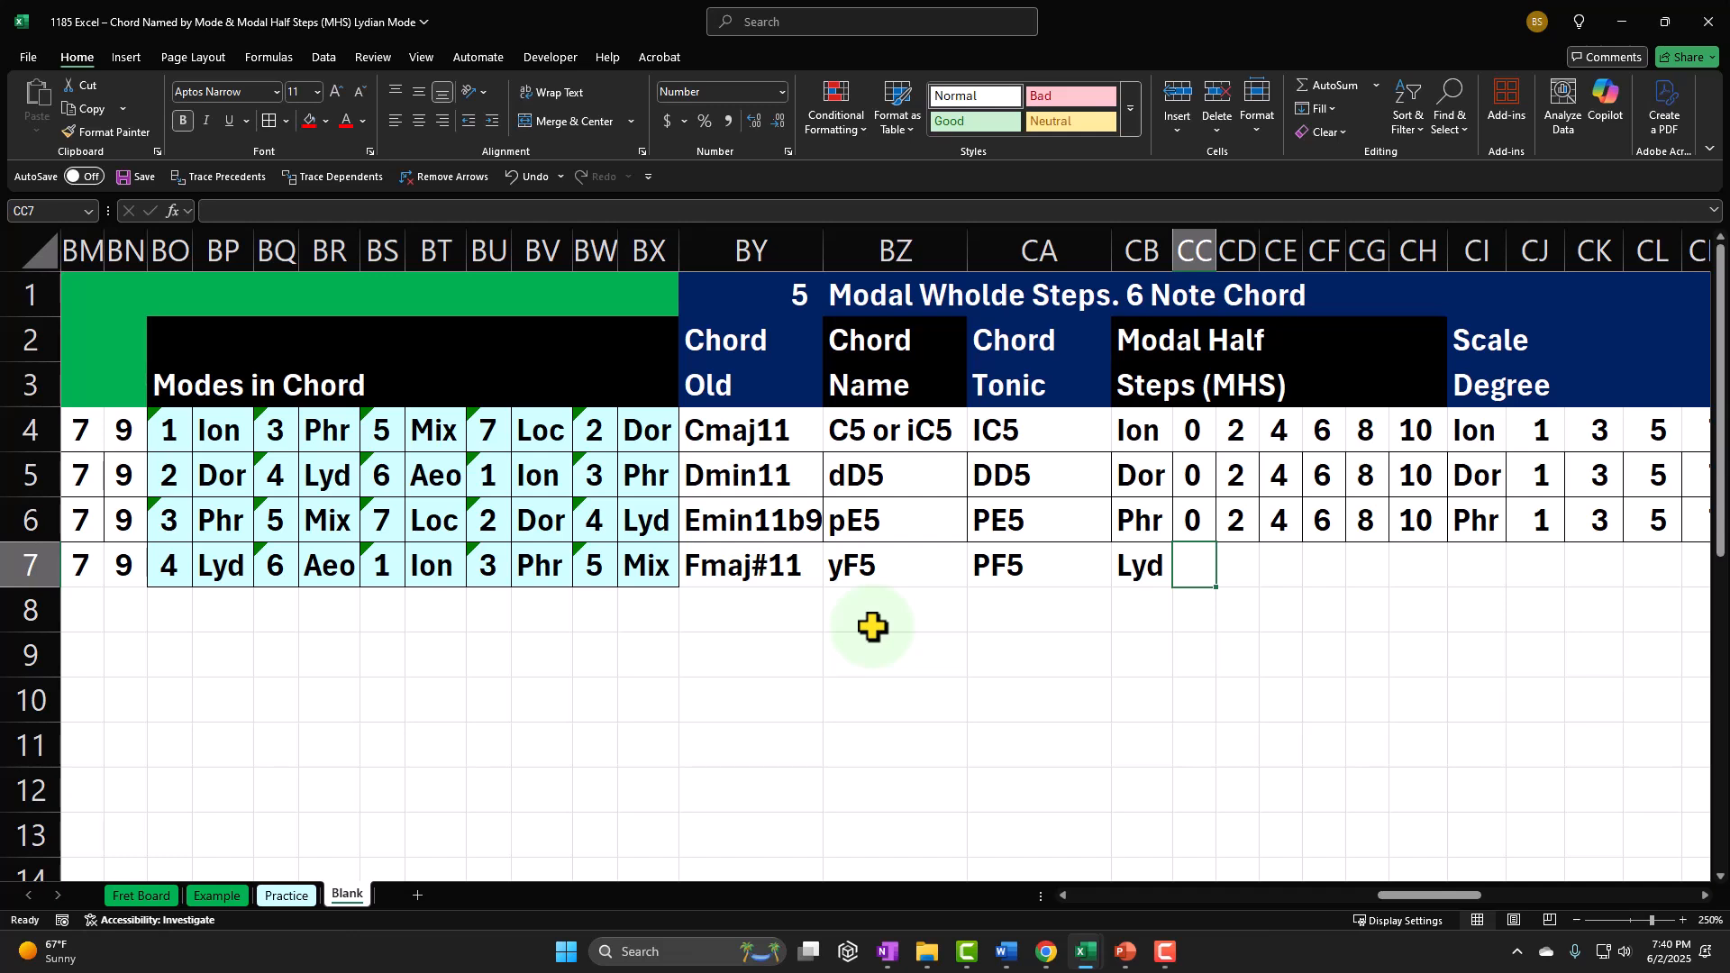
pyautogui.write('0')
pyautogui.press('Tab')
pyautogui.write('2')
pyautogui.press('Tab')
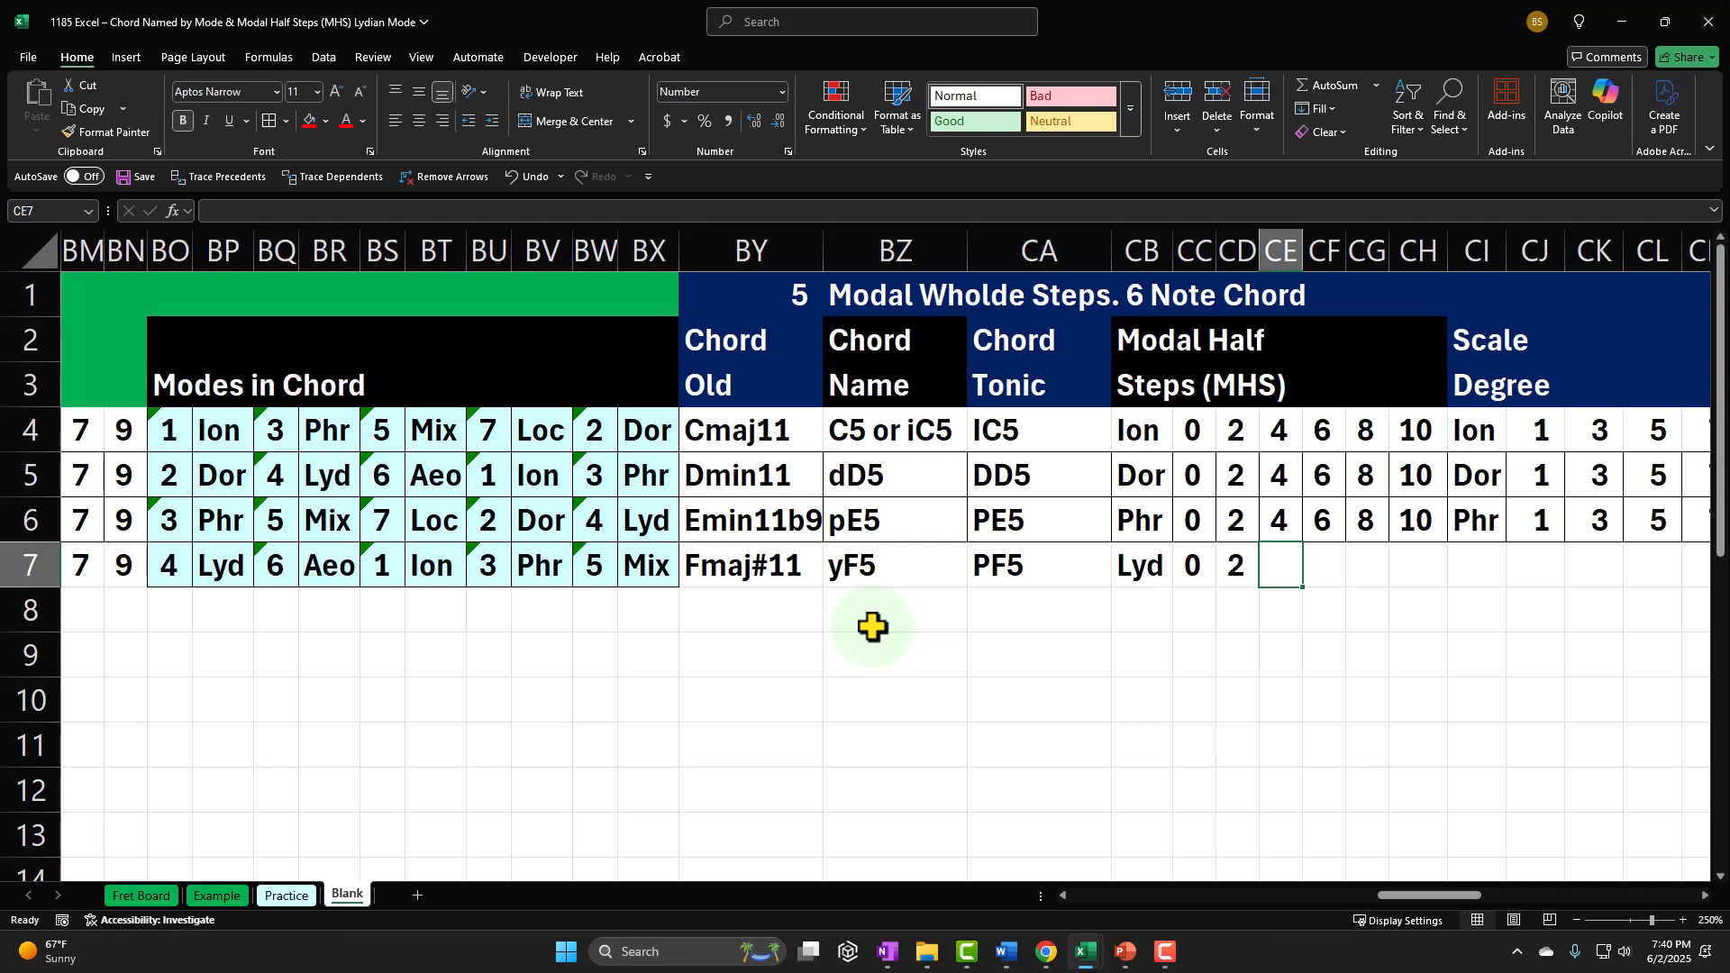
pyautogui.write('4')
pyautogui.press('Tab')
pyautogui.write('6')
pyautogui.press('Tab')
pyautogui.write('8')
pyautogui.press('Tab')
pyautogui.write('10')
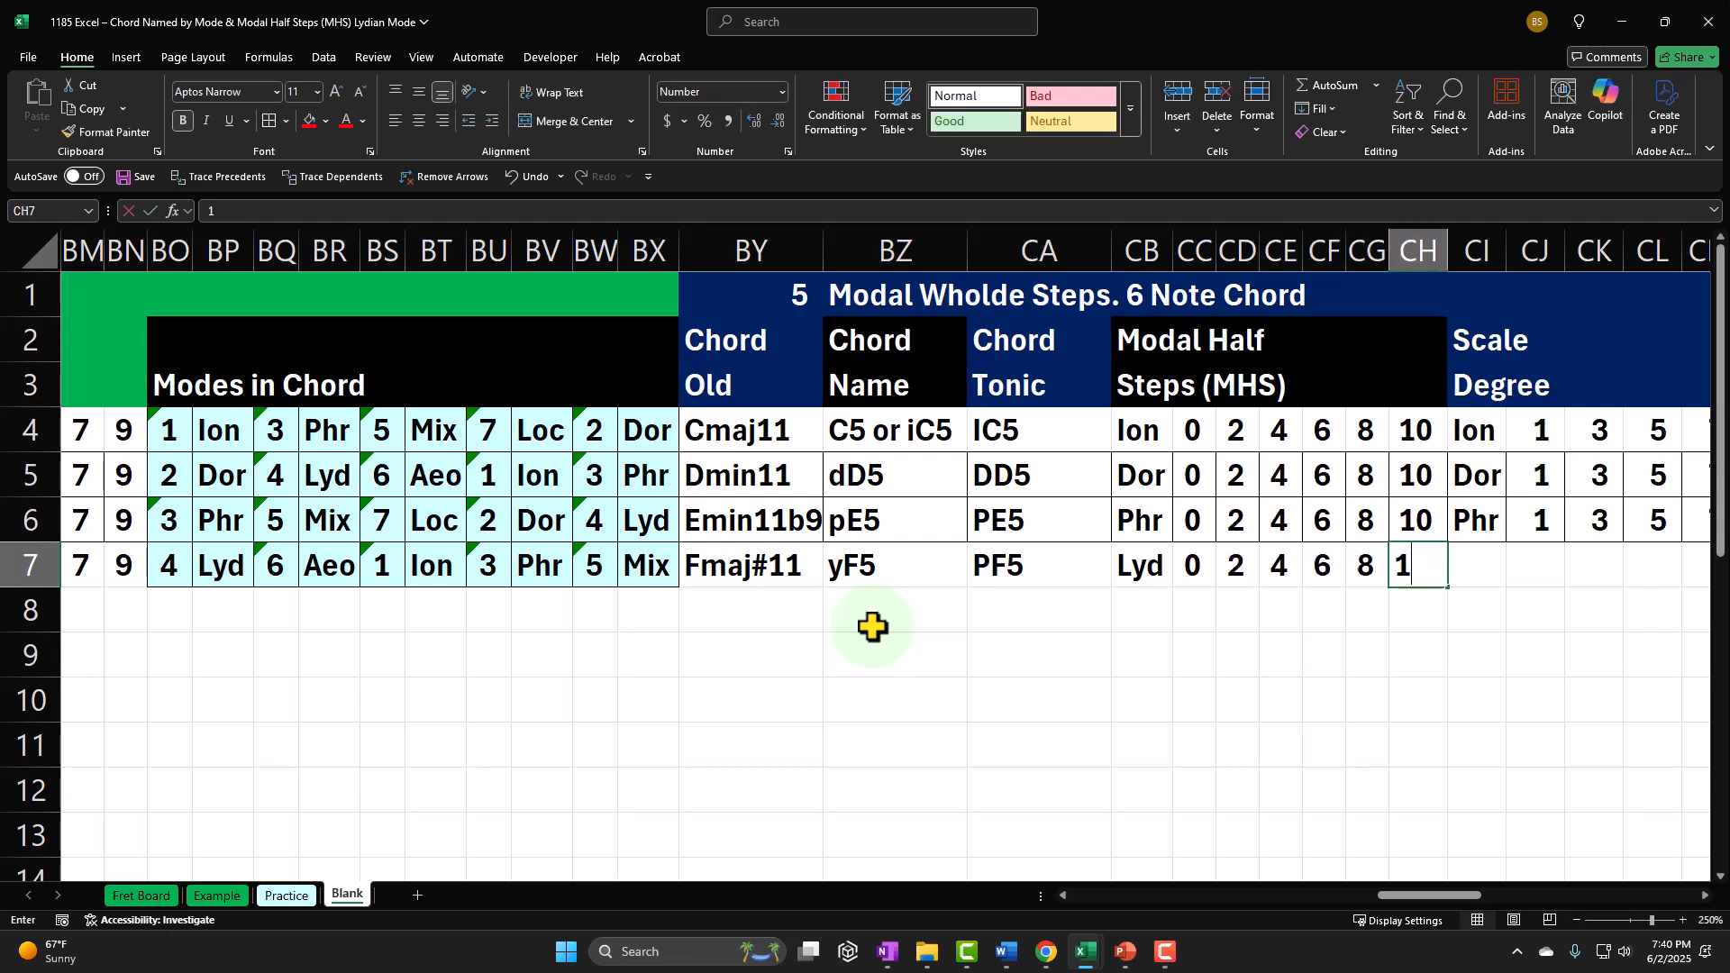
pyautogui.press('Tab')
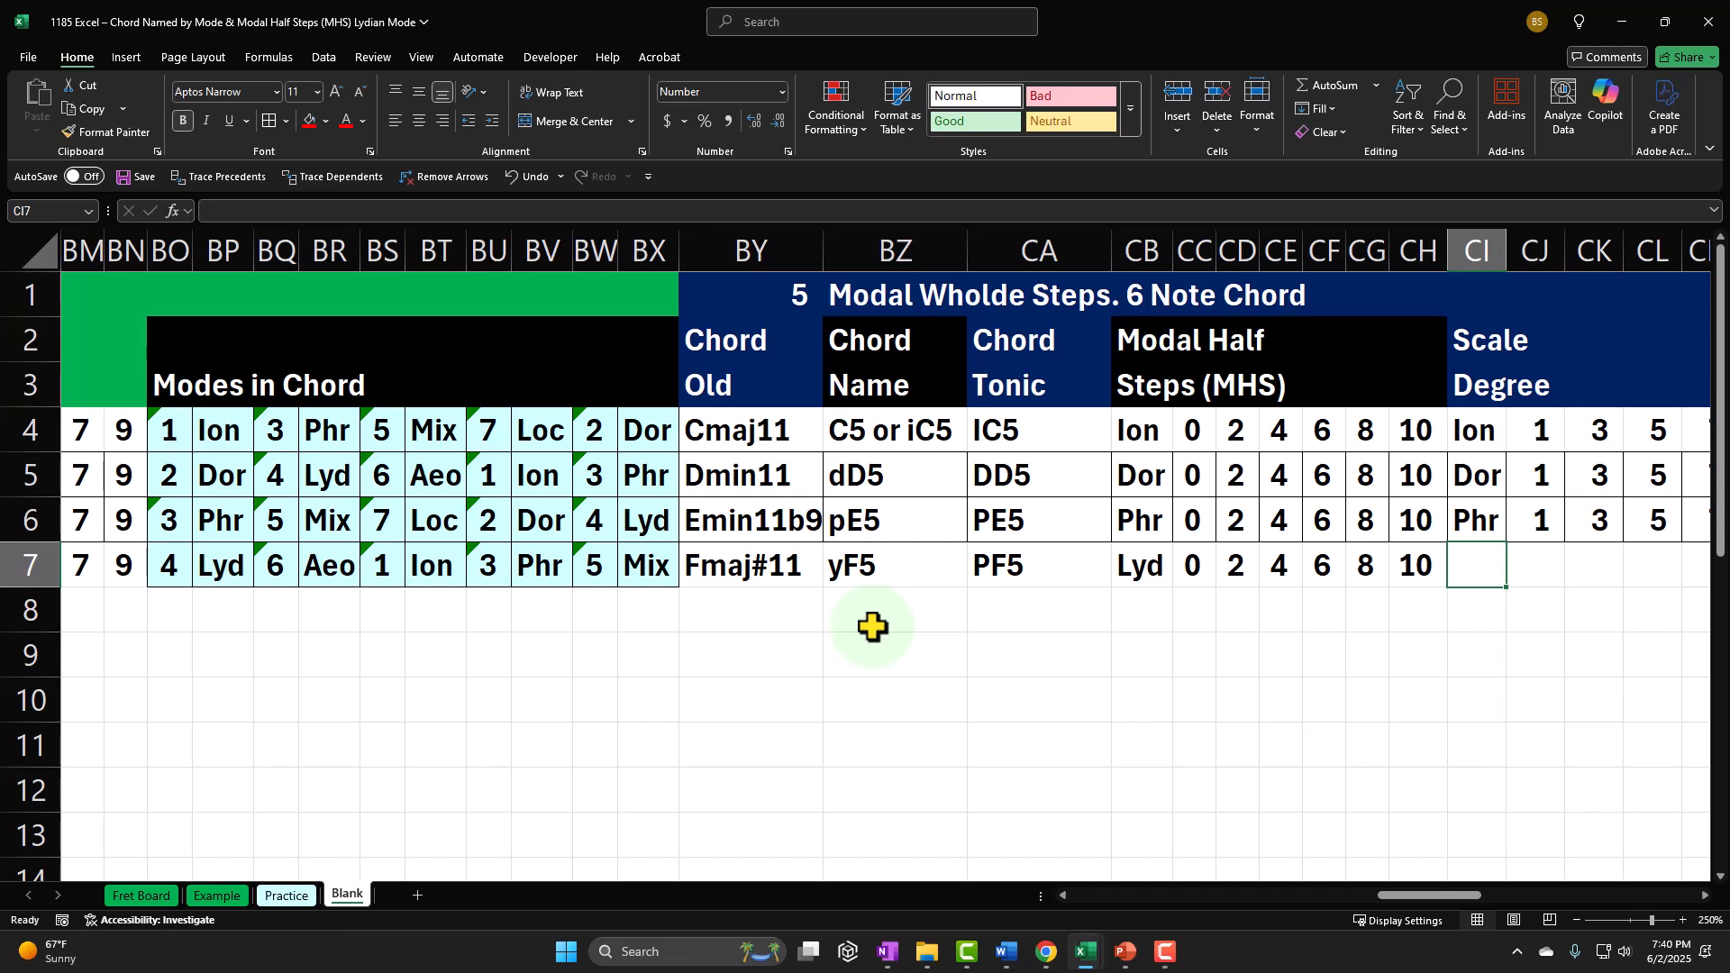
# Step: Link the mode name in CI7 to the existing Lyd name in row 7 and enter 1 as the first scale degree in CJ7
pyautogui.write('=')
pyautogui.press('Left')
pyautogui.press('Left')
pyautogui.press('Left')
pyautogui.press('Left')
pyautogui.press('Left')
pyautogui.press('Left')
pyautogui.press('Left')
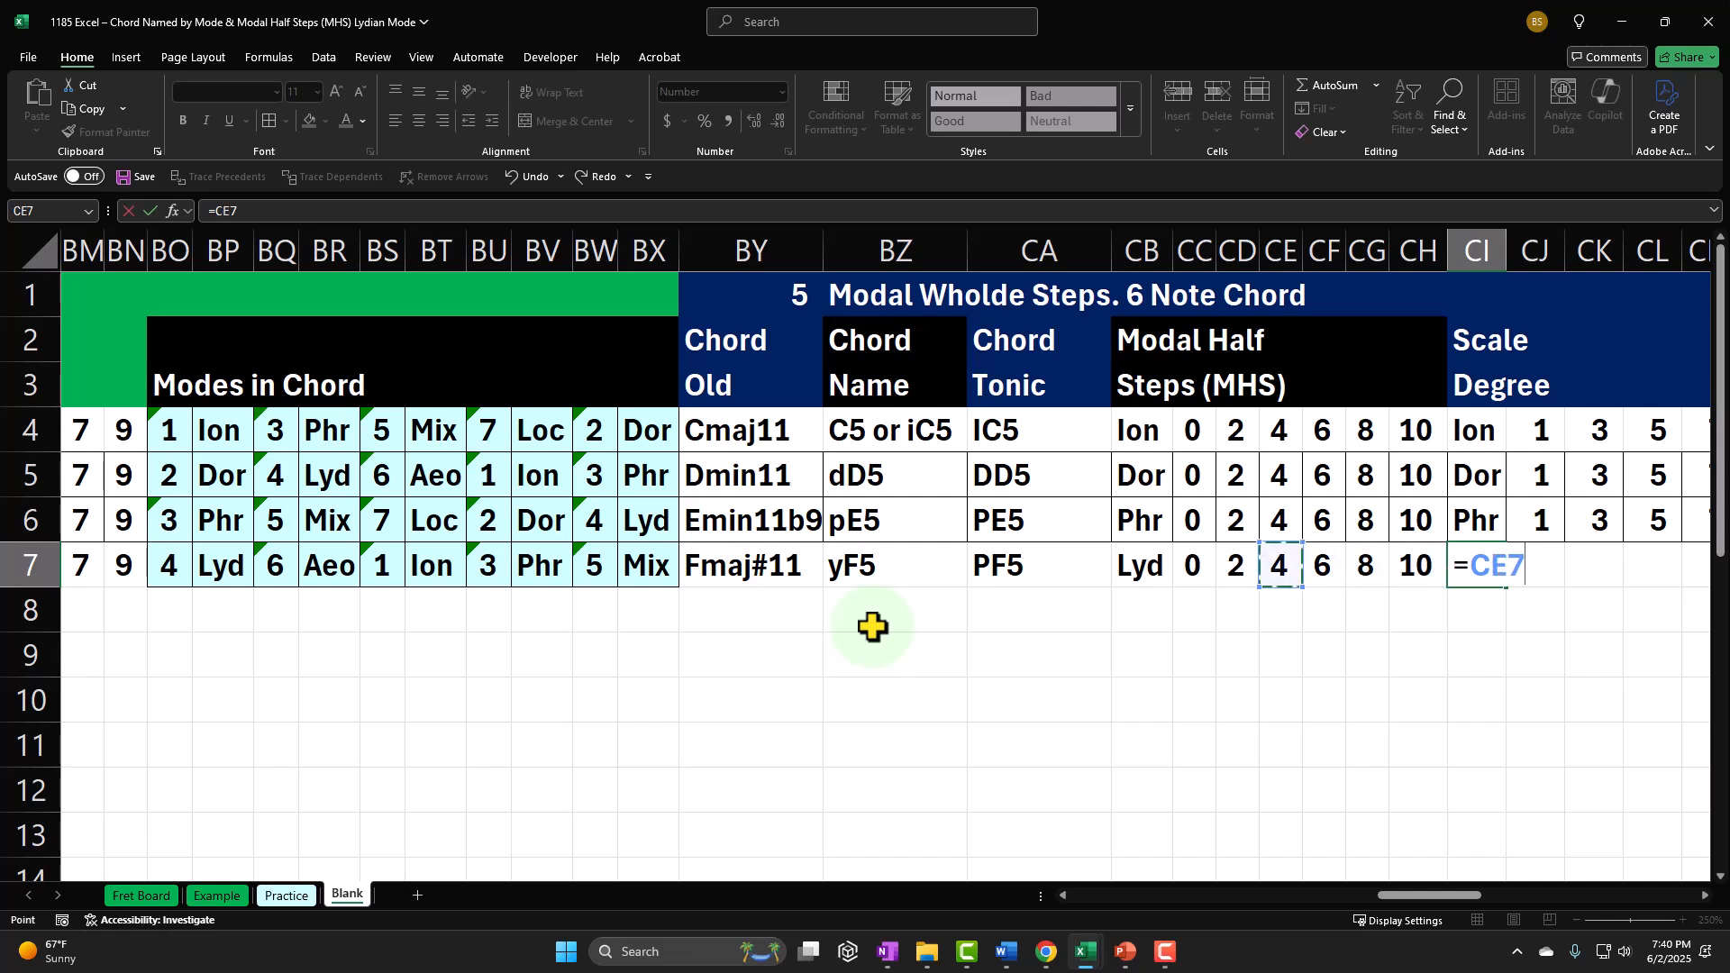
pyautogui.press('Tab')
pyautogui.write('1')
pyautogui.press('Tab')
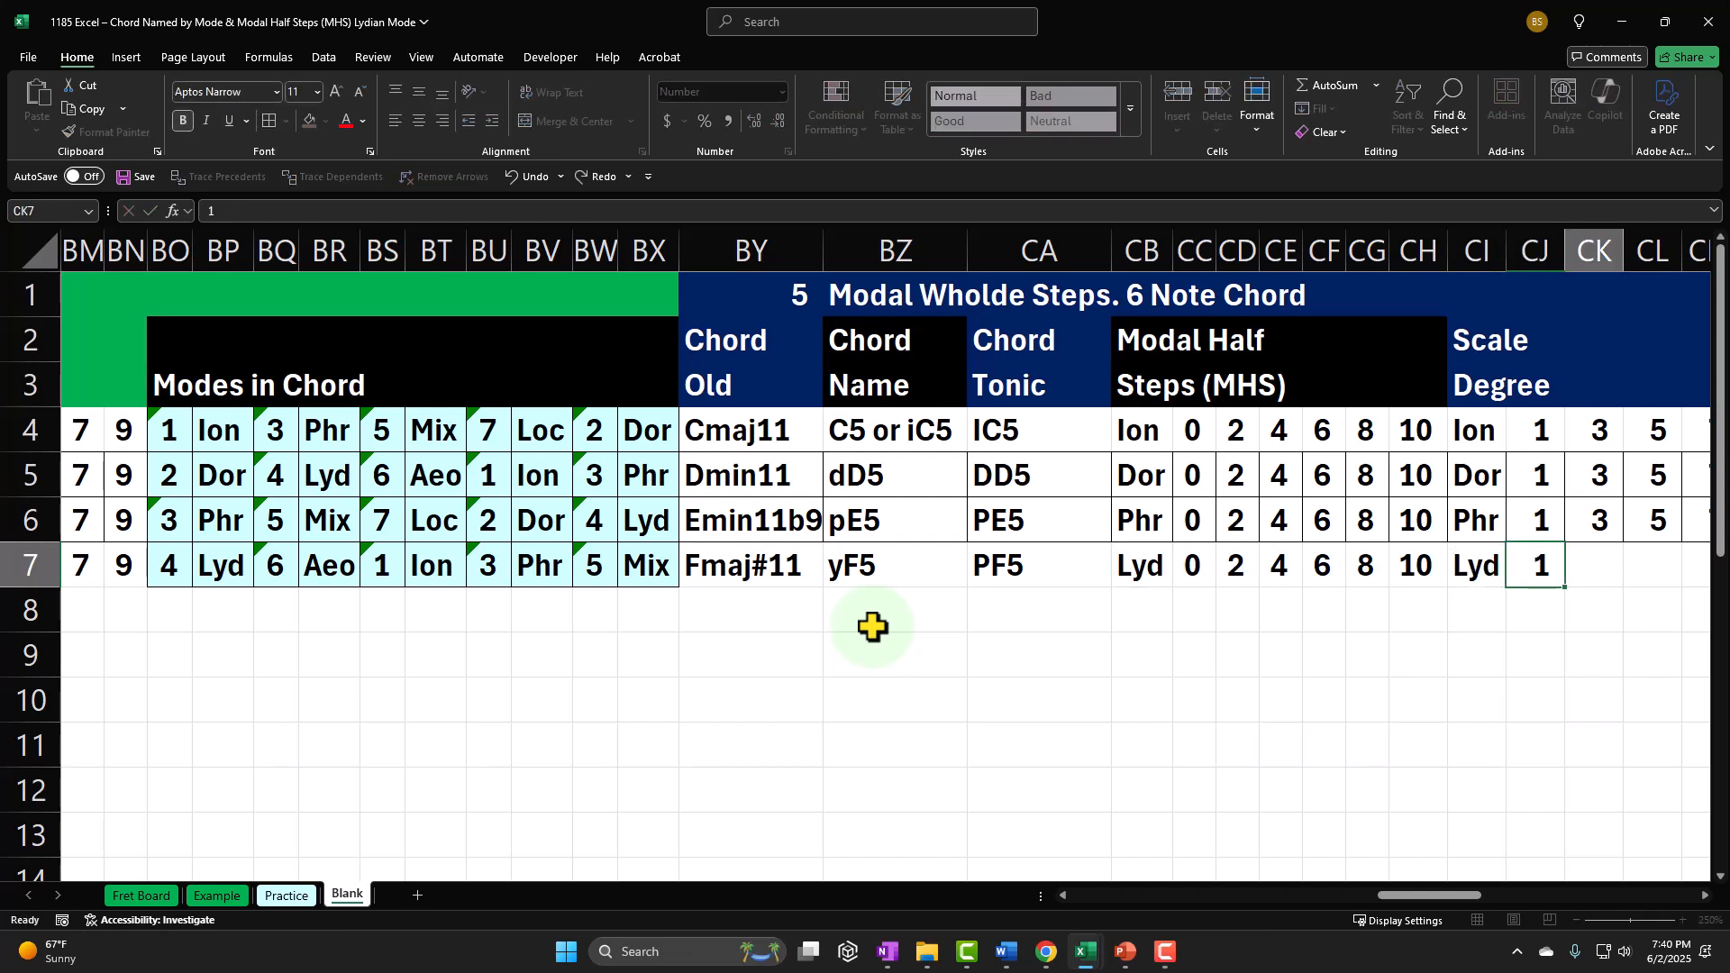
# Step: Calculate the second scale degree in CK7 as the first degree plus its modal half steps, CJ7+CD7
pyautogui.write('=')
pyautogui.press('Left')
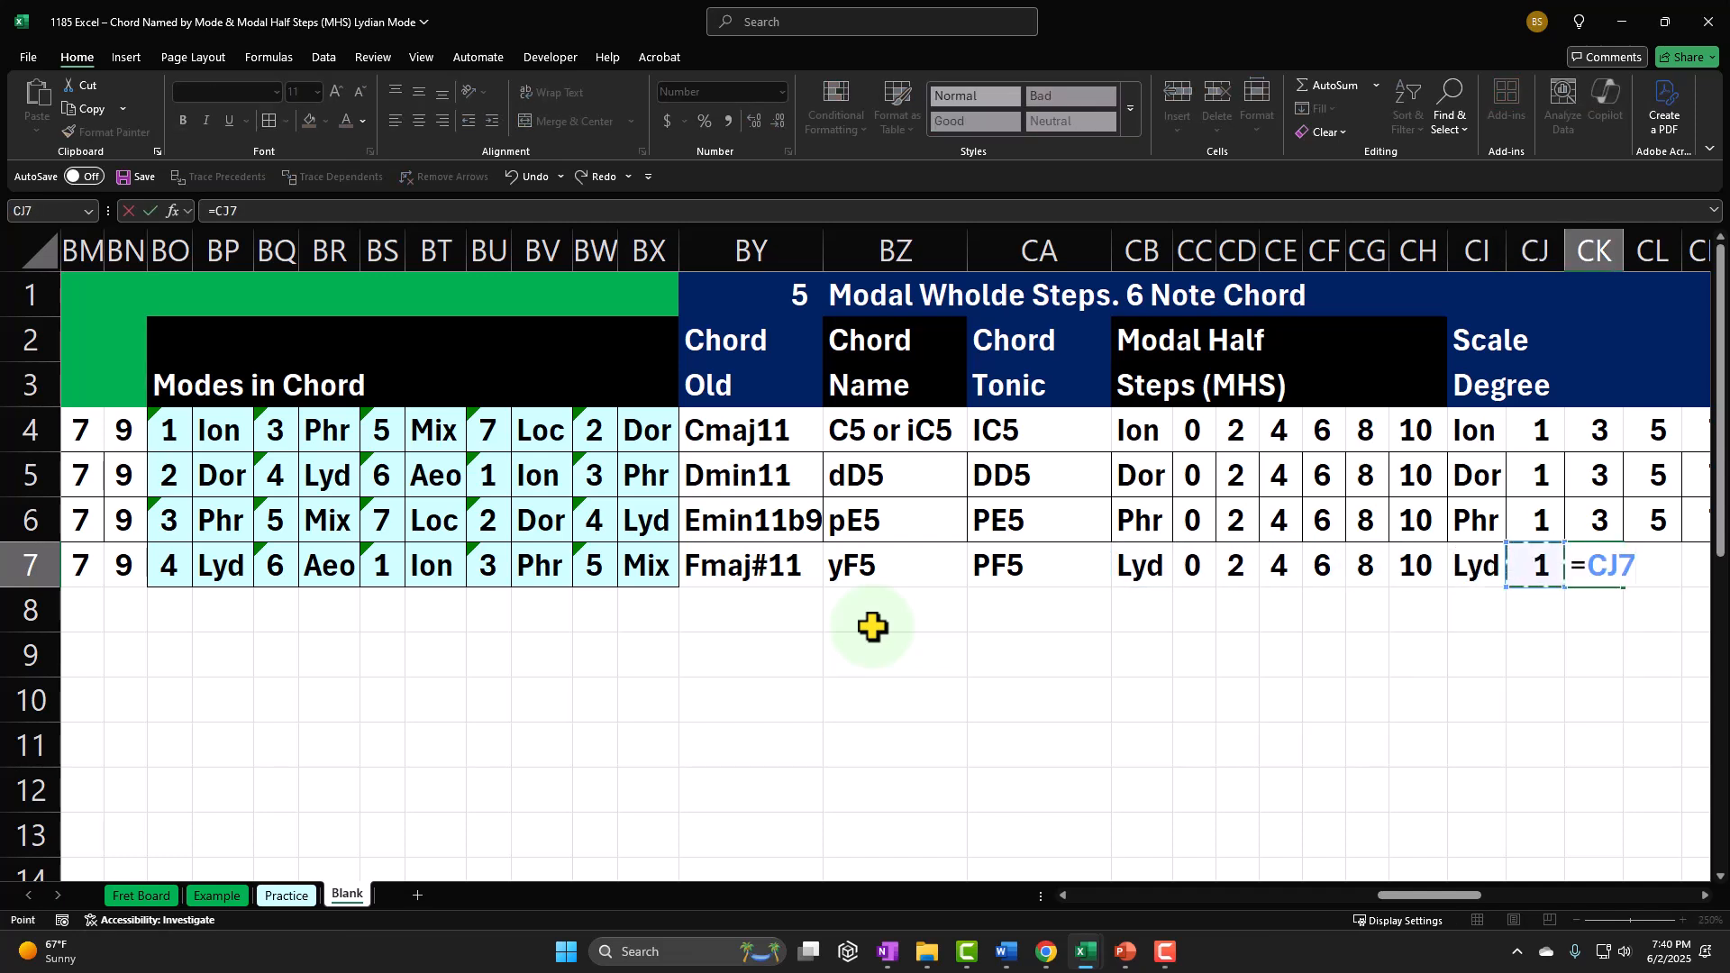
pyautogui.write('+')
pyautogui.press('Left')
pyautogui.press('Left')
pyautogui.press('Left')
pyautogui.press('Left')
pyautogui.press('Left')
pyautogui.press('Left')
pyautogui.press('Left')
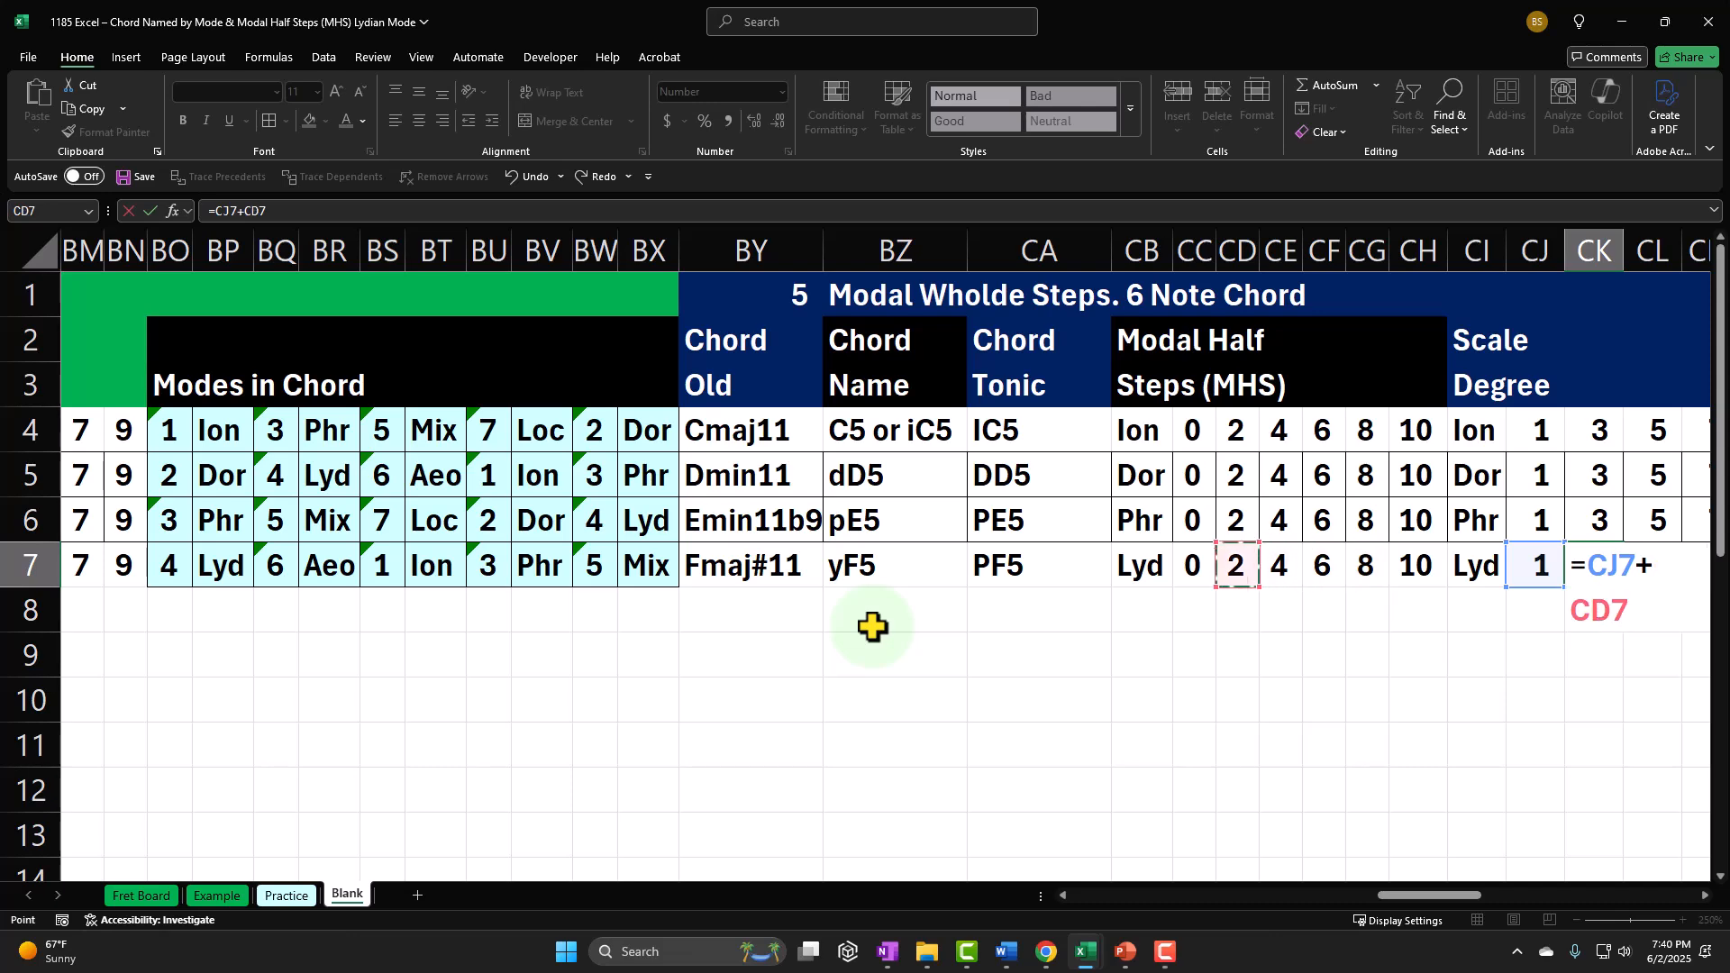
pyautogui.press('Tab')
# Step: Calculate the third scale degree in CL7 by adding the modal half steps of 4 to the first degree in CJ7
pyautogui.write('+')
pyautogui.press('Left')
pyautogui.press('Left')
pyautogui.write('+')
pyautogui.press('Left')
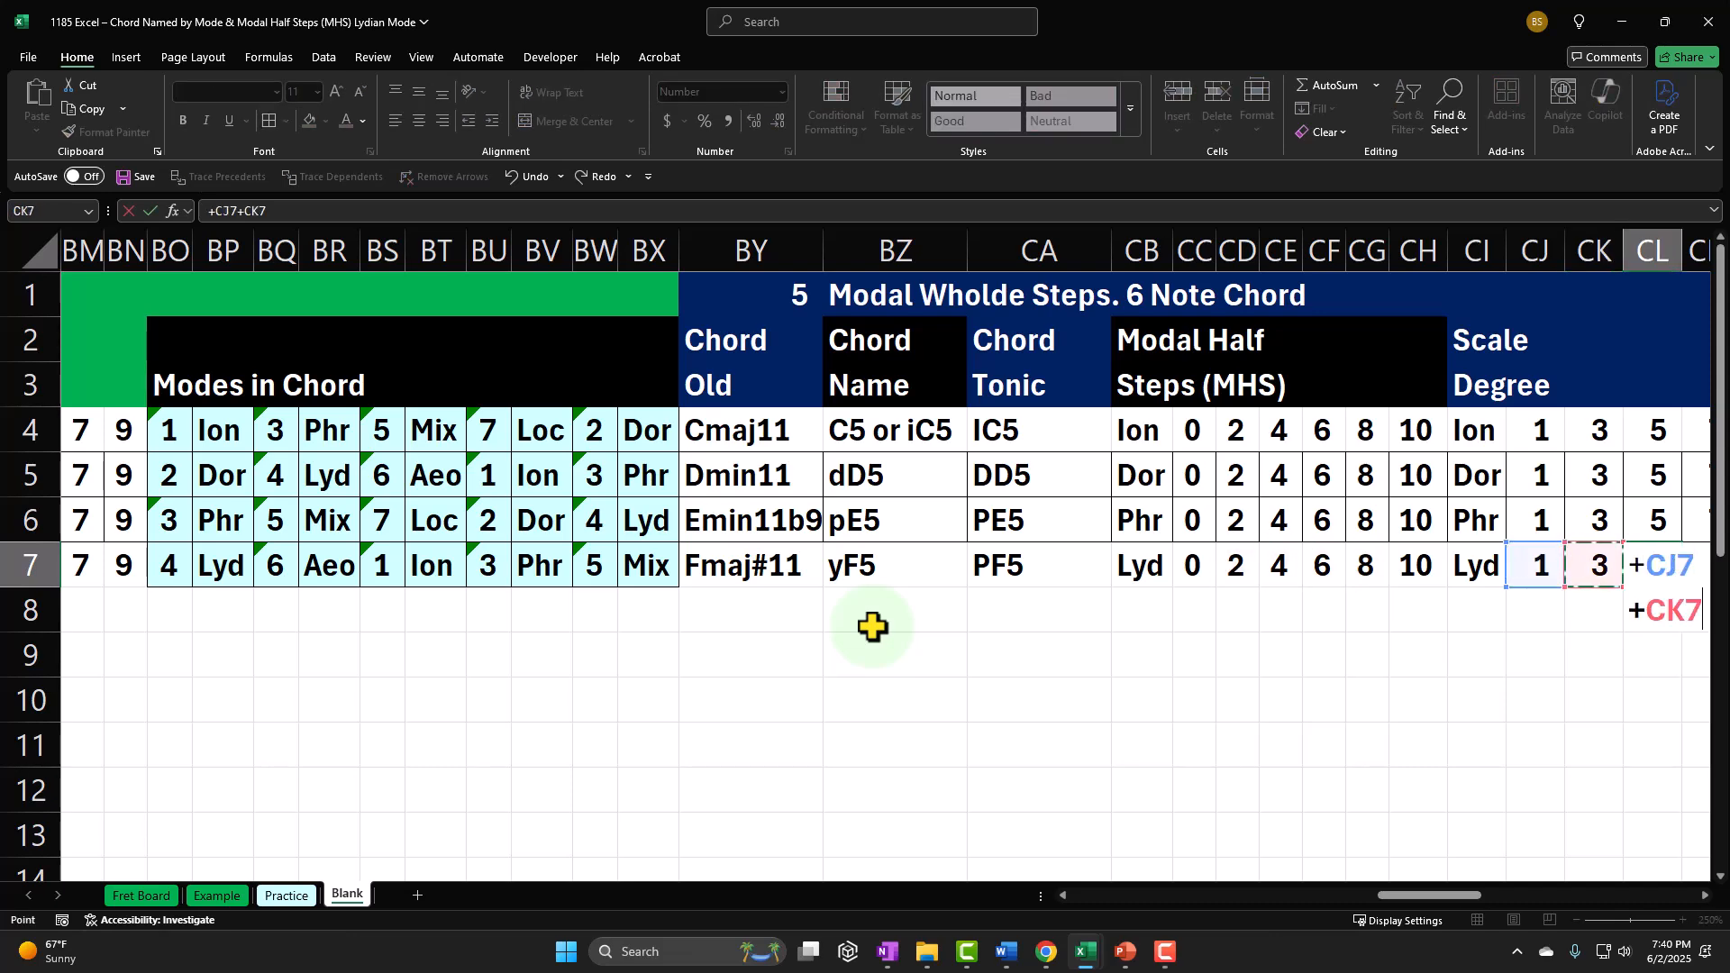
pyautogui.press('Left')
pyautogui.press('Left')
pyautogui.press('Left')
pyautogui.press('Left')
# Step: Calculate the fourth scale degree in CM7 by adding the modal half steps of 6 to CJ7
pyautogui.press('Left')
pyautogui.press('Left')
pyautogui.press('Tab')
pyautogui.write('+')
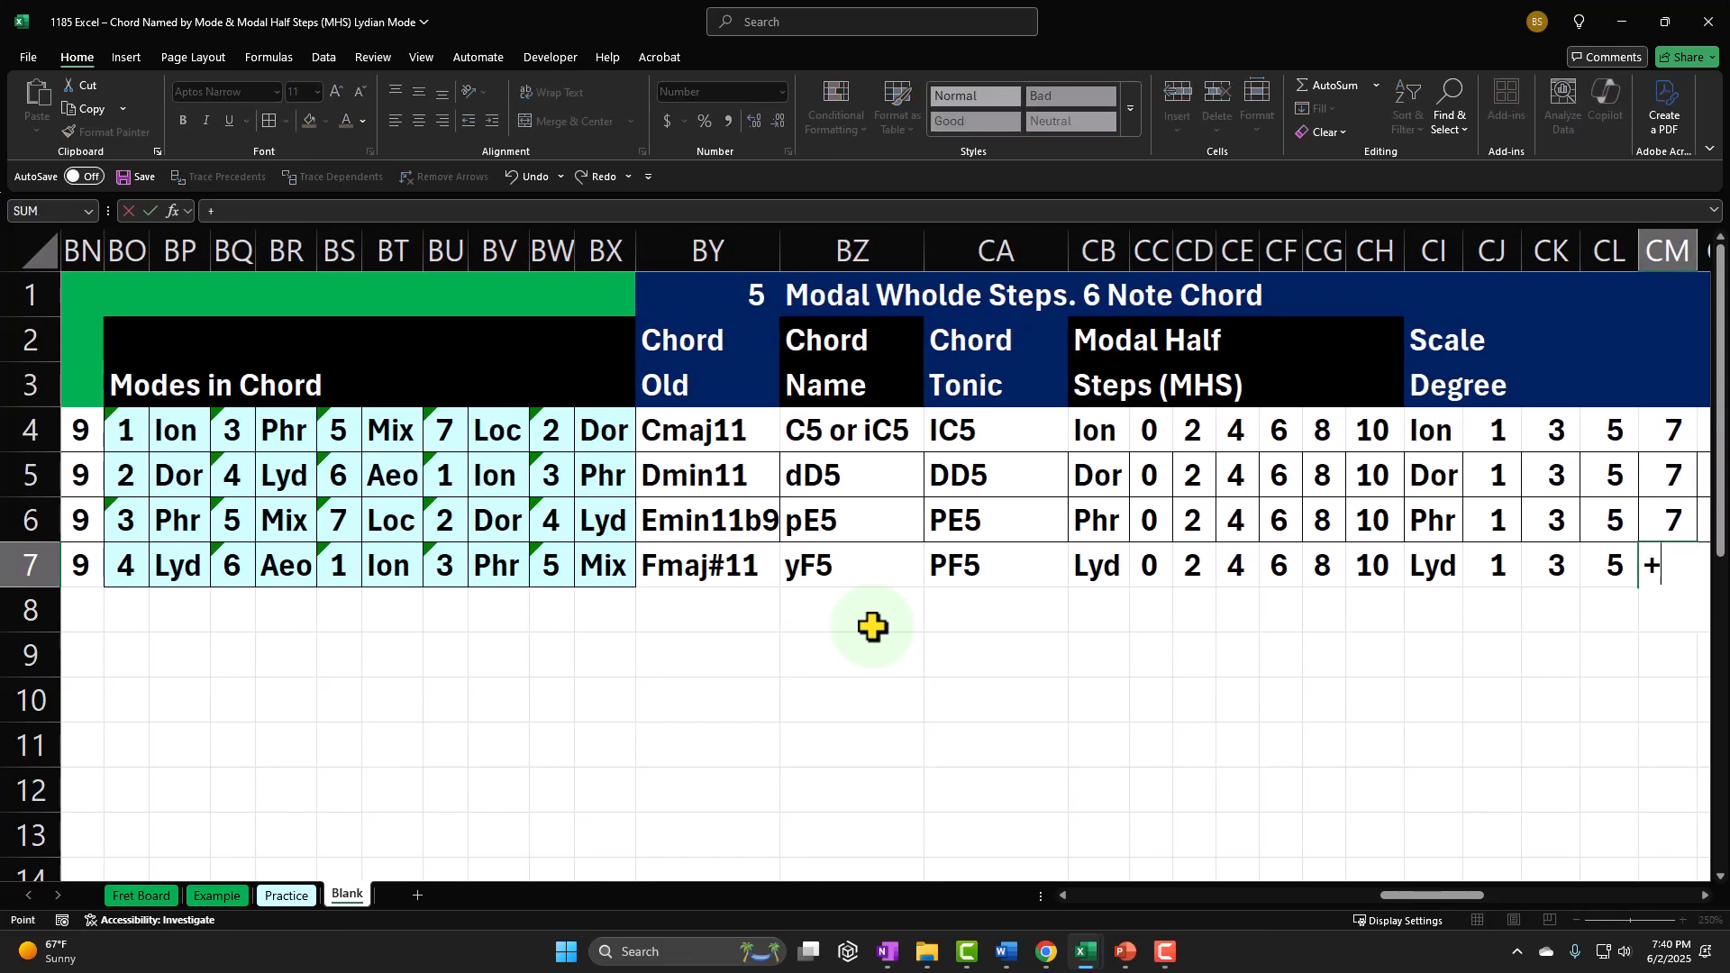
pyautogui.press('Left')
pyautogui.press('Left')
pyautogui.press('Left')
pyautogui.write('+')
# Step: Calculate the fifth scale degree in CN7 with the formula CJ7+CG7
pyautogui.press('Left')
pyautogui.press('Left')
pyautogui.press('Left')
pyautogui.press('Left')
pyautogui.press('Left')
pyautogui.press('Left')
pyautogui.press('Left')
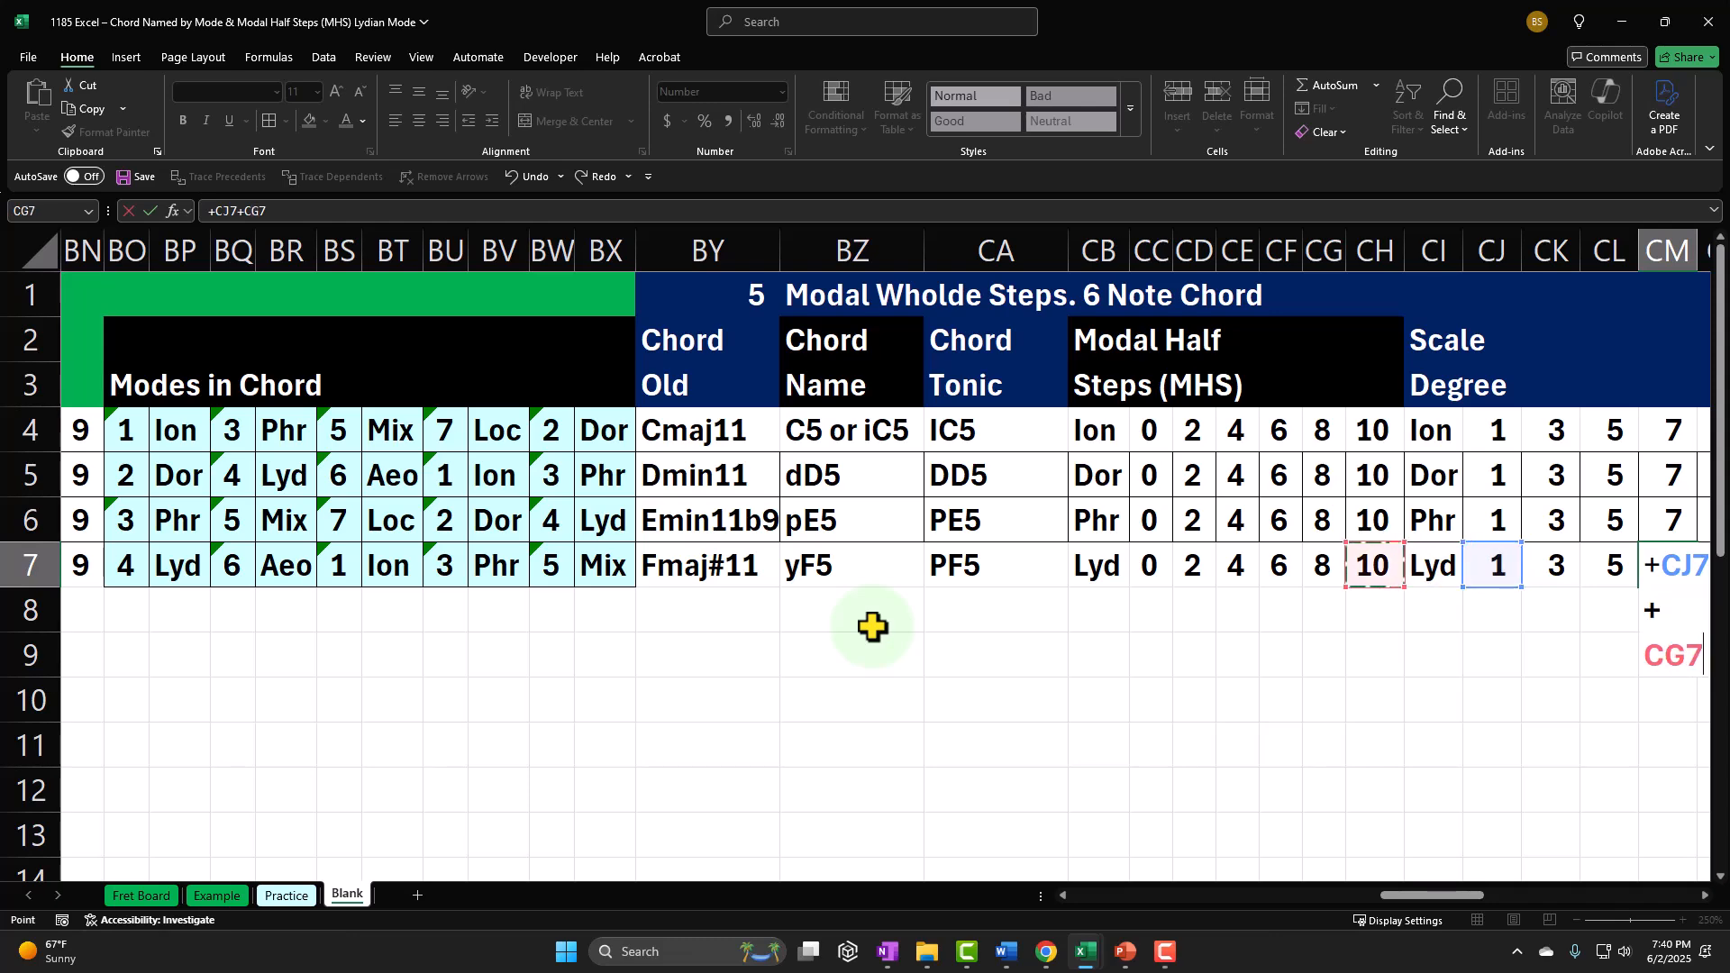
pyautogui.press('Tab')
pyautogui.write('+')
pyautogui.press('Left')
pyautogui.press('Left')
pyautogui.press('Left')
pyautogui.press('Left')
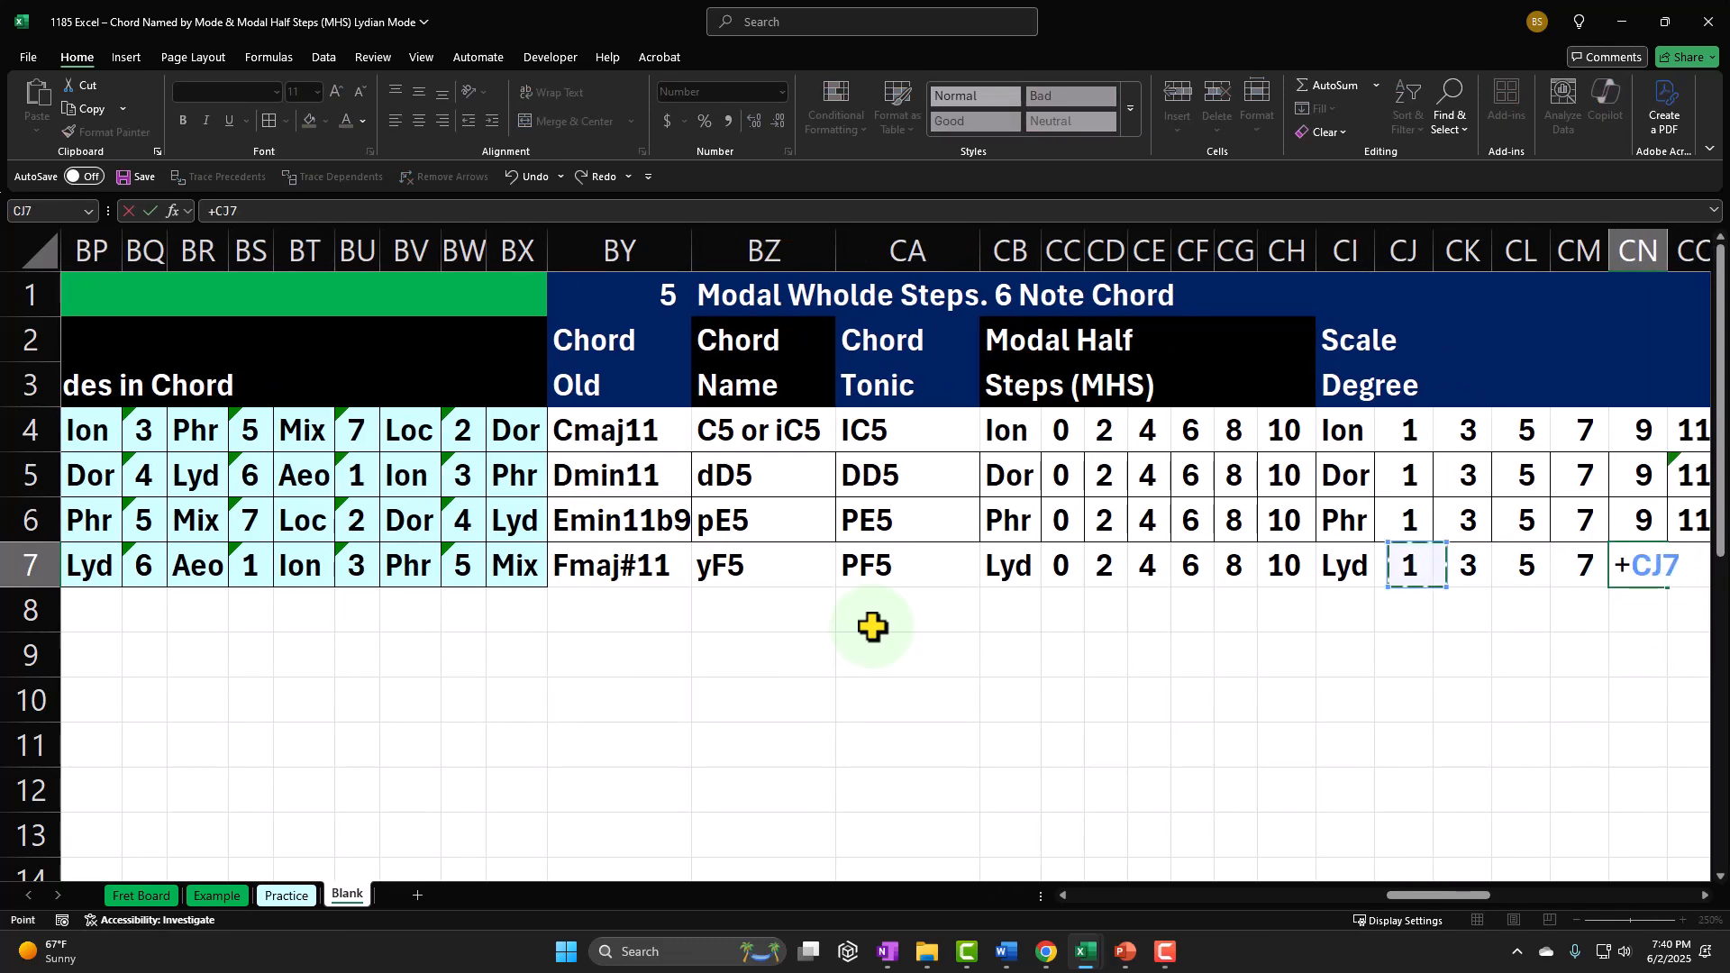
# Step: Calculate the sixth scale degree in CO7 with the formula CJ7+CH7
pyautogui.press('Left')
pyautogui.press('Left')
pyautogui.press('Left')
pyautogui.press('Left')
pyautogui.press('Left')
pyautogui.press('Left')
pyautogui.press('Left')
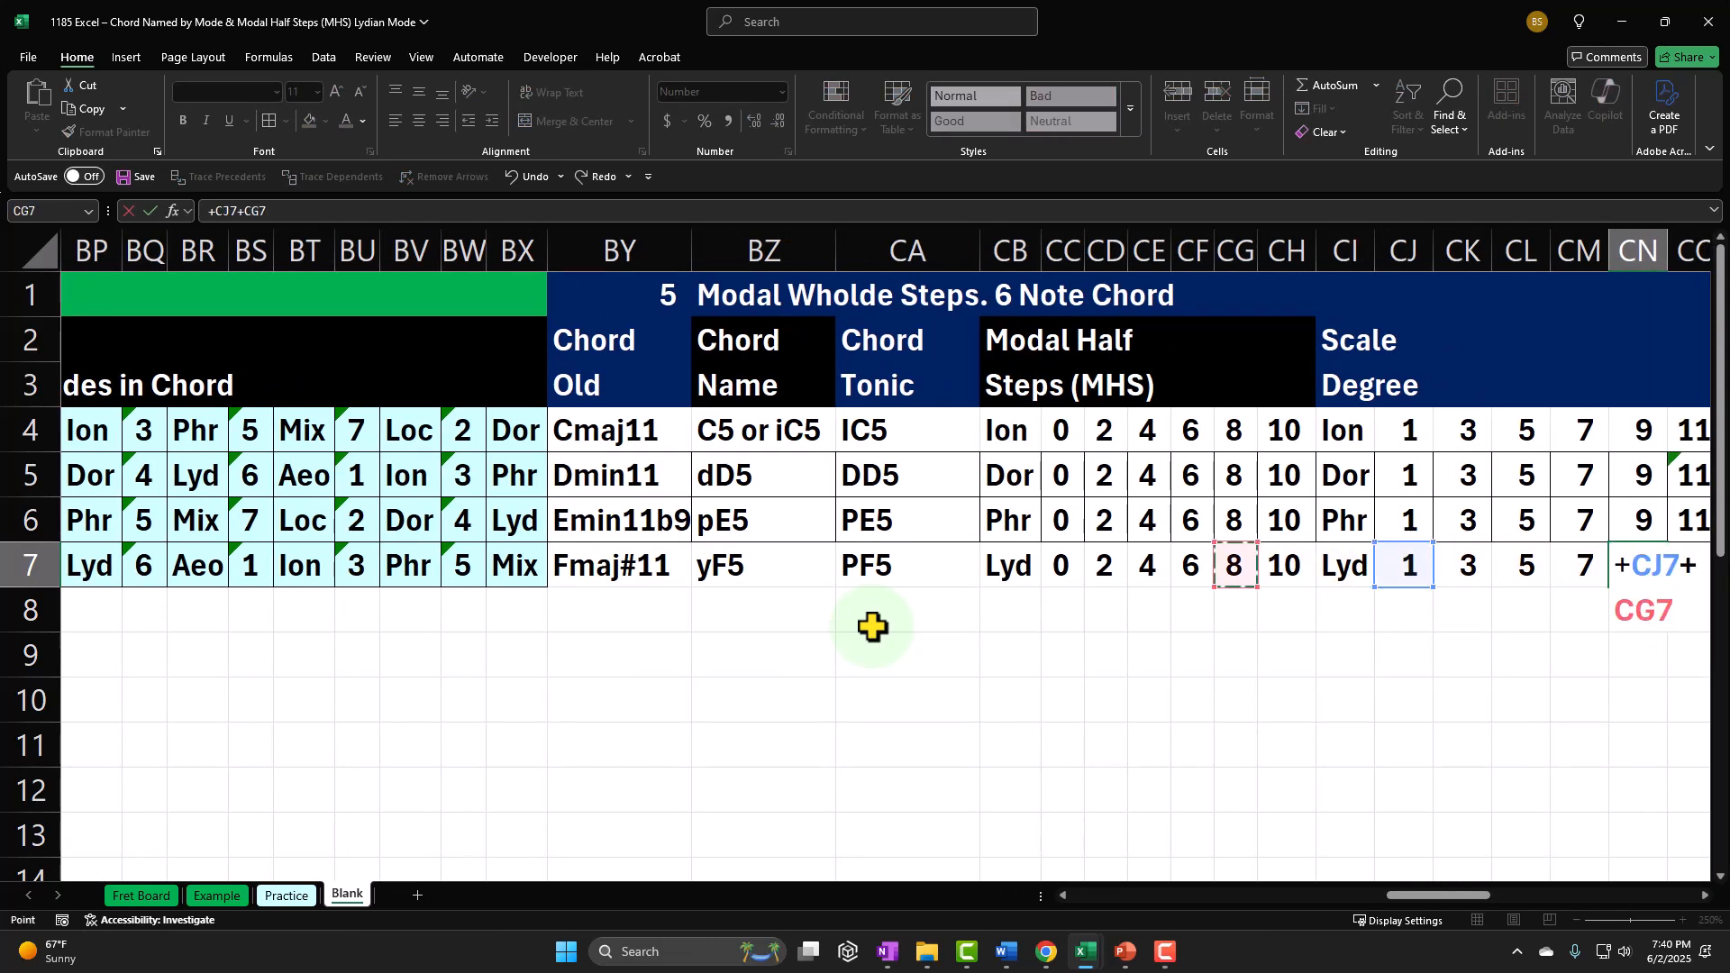
pyautogui.press('Tab')
pyautogui.write('+')
pyautogui.press('Left')
pyautogui.press('Left')
pyautogui.press('Left')
pyautogui.press('Left')
pyautogui.press('Left')
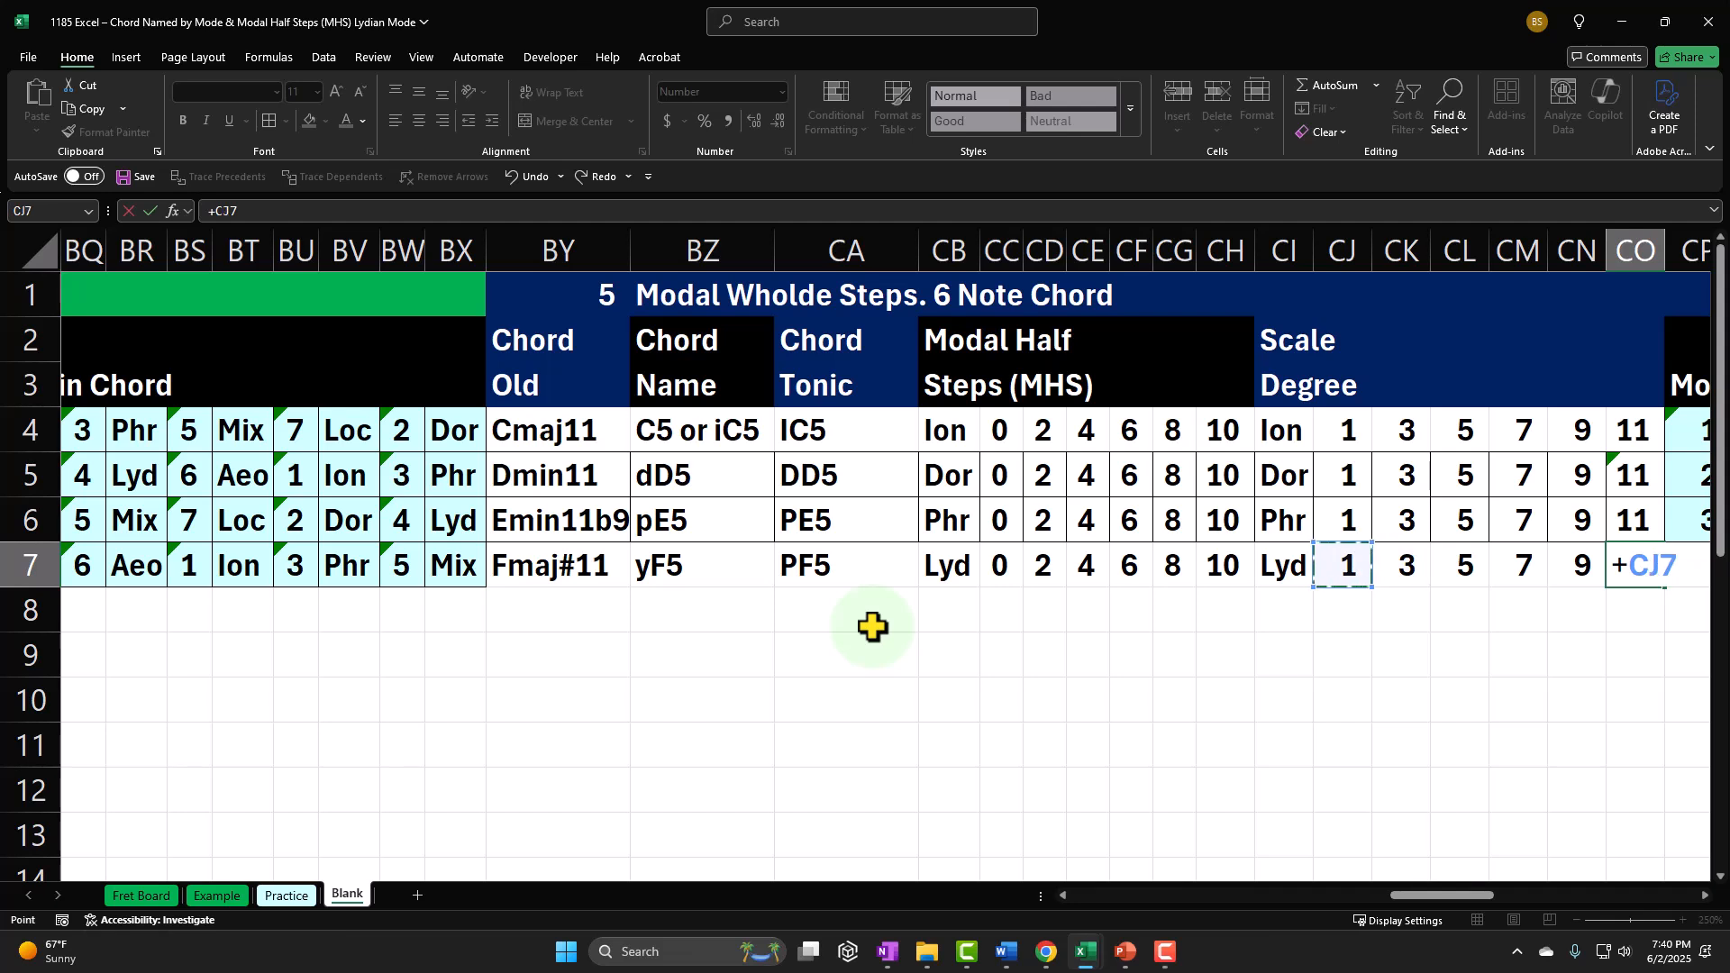
pyautogui.write('+')
# Step: Review the Lydian six-note chord's scale degrees, modal half steps and chord name in row 7
pyautogui.press('Left')
pyautogui.press('Left')
pyautogui.press('Left')
pyautogui.press('Left')
pyautogui.press('Left')
pyautogui.press('Left')
pyautogui.press('Left')
pyautogui.press('Return')
pyautogui.press('Left')
pyautogui.press('Left')
pyautogui.press('Left')
pyautogui.press('Left')
pyautogui.press('Left')
pyautogui.press('Left')
pyautogui.press('Left')
pyautogui.press('Left')
pyautogui.press('Left')
pyautogui.press('Left')
pyautogui.press('Left')
pyautogui.press('Left')
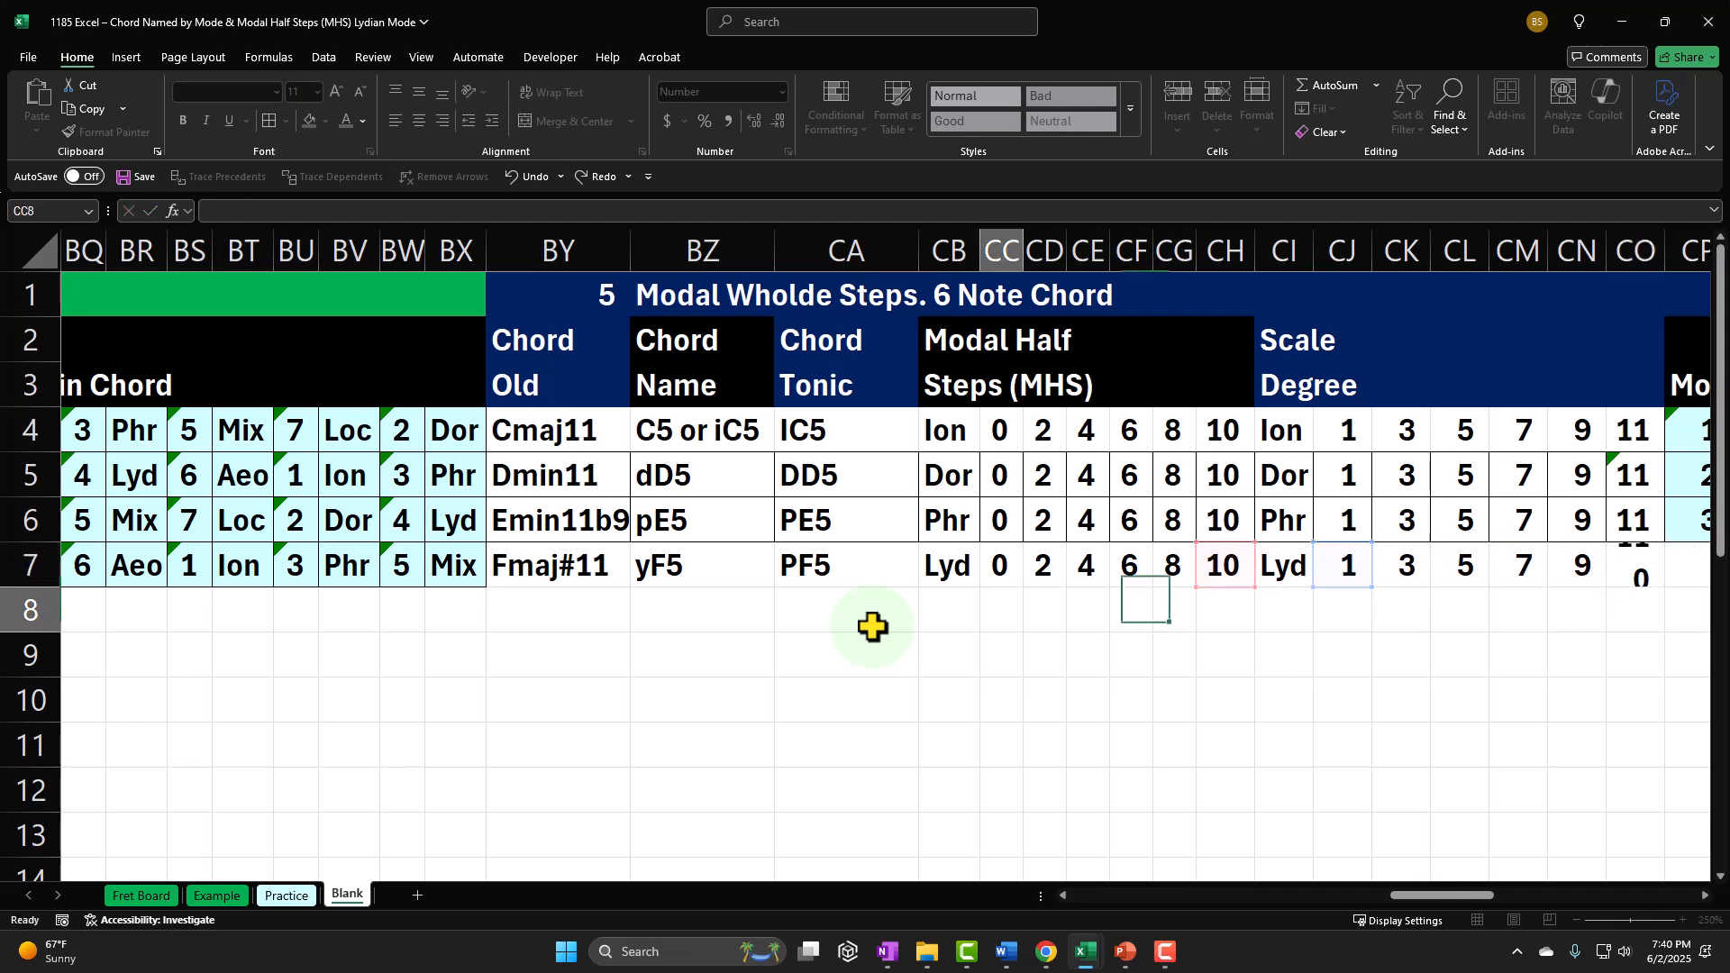
pyautogui.press('Right')
pyautogui.press('Right')
pyautogui.press('Right')
pyautogui.press('Right')
pyautogui.press('Right')
pyautogui.press('Right')
pyautogui.press('Right')
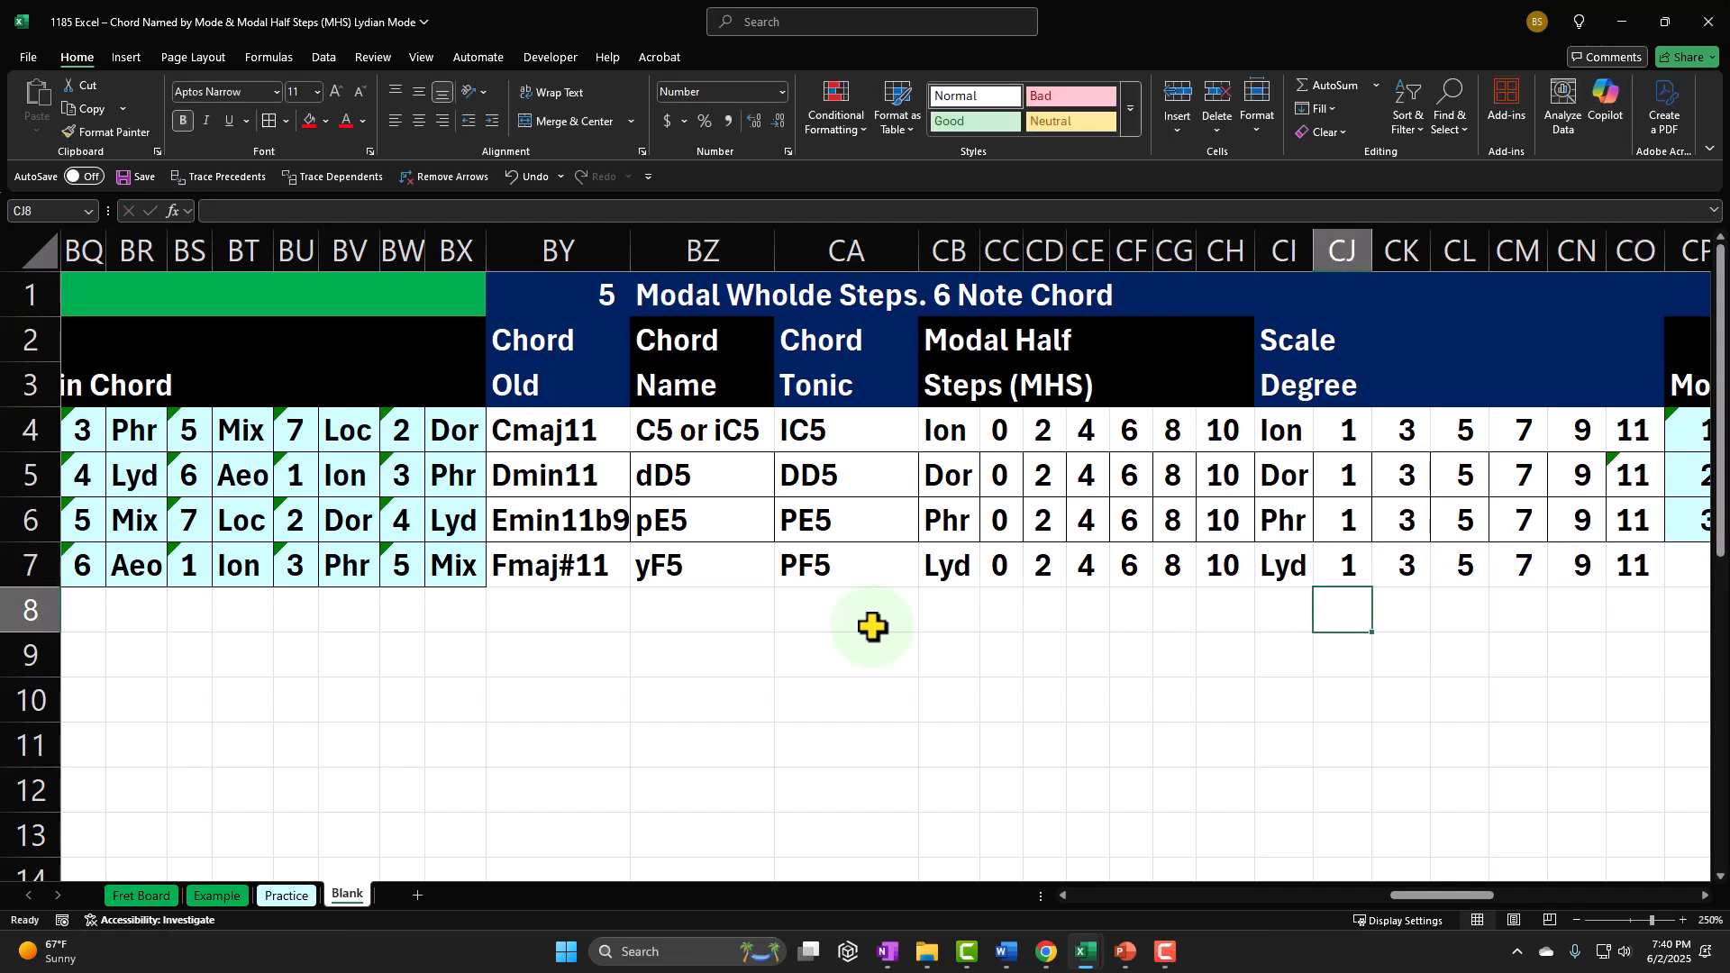
pyautogui.press('Up')
pyautogui.press('Right')
pyautogui.press('Right')
pyautogui.press('Right')
pyautogui.press('Right')
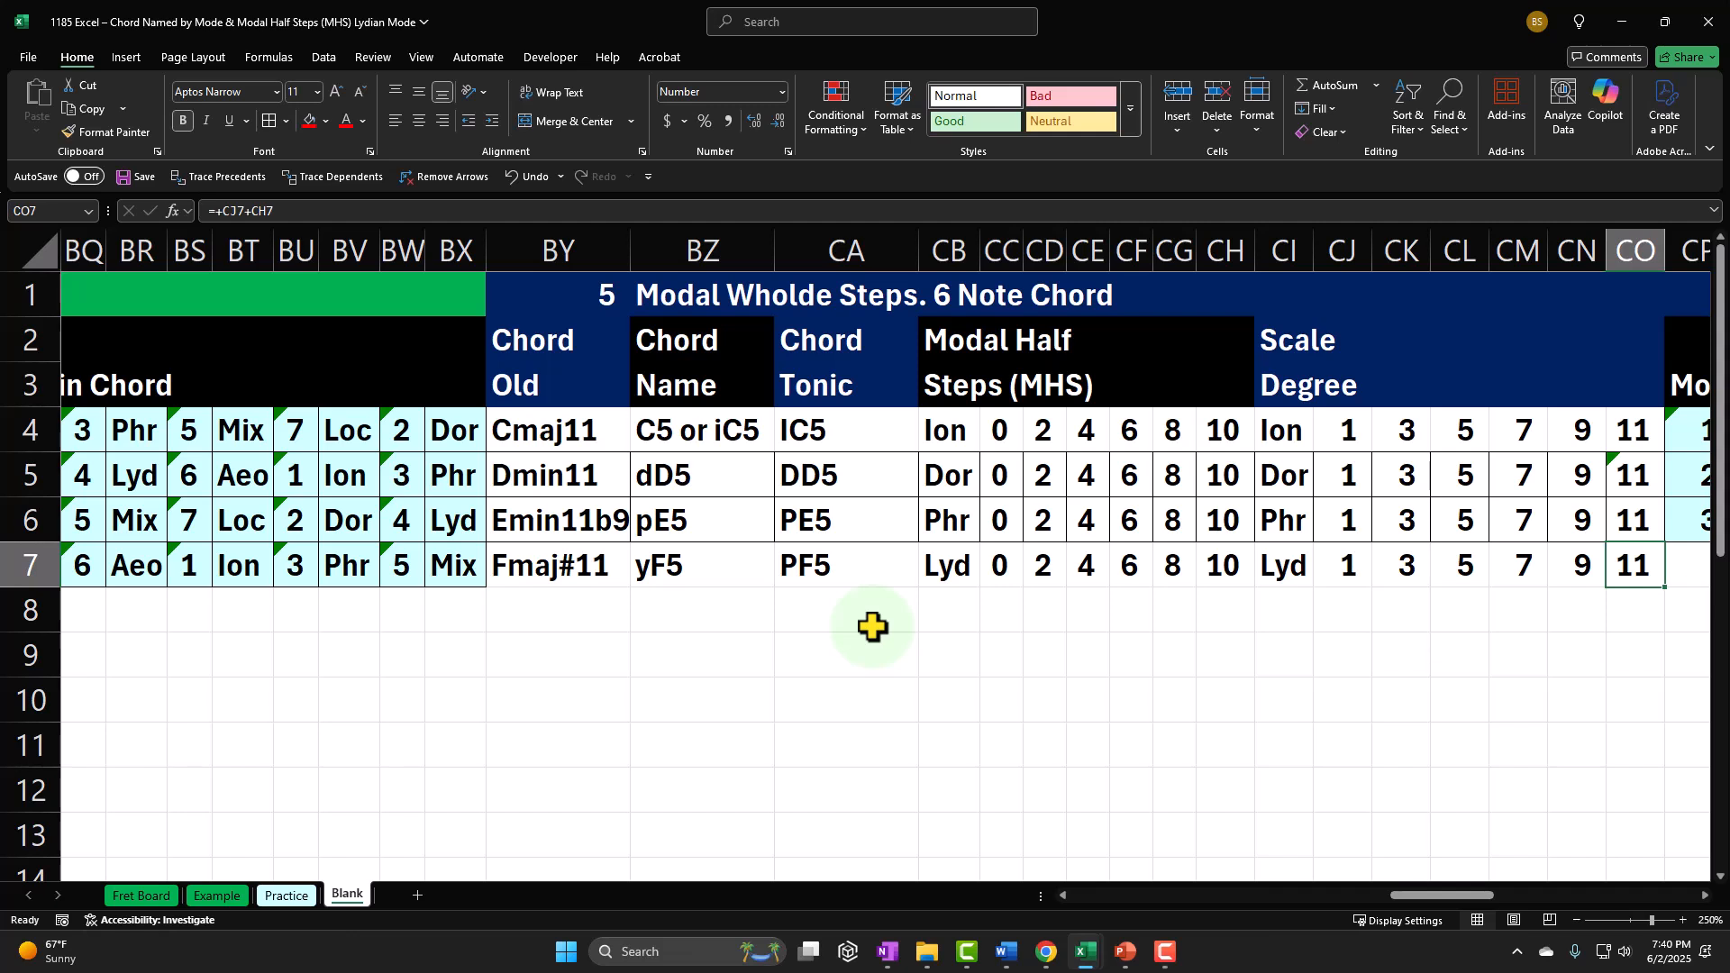
pyautogui.click(989, 564)
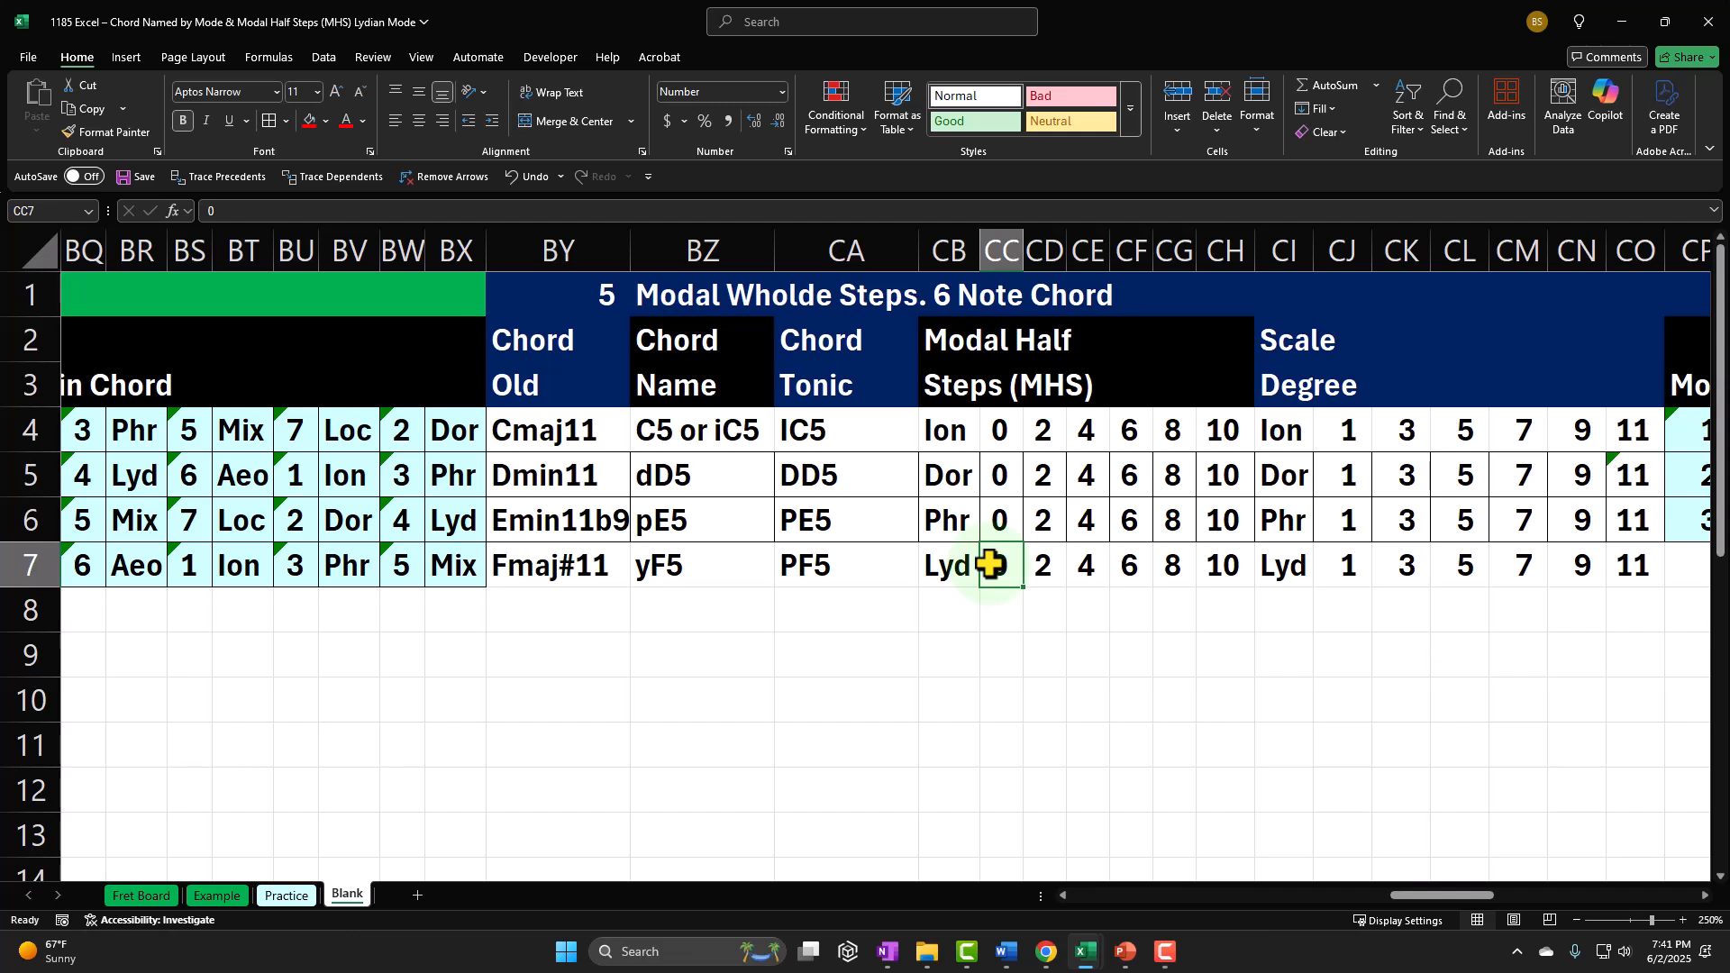
pyautogui.click(695, 583)
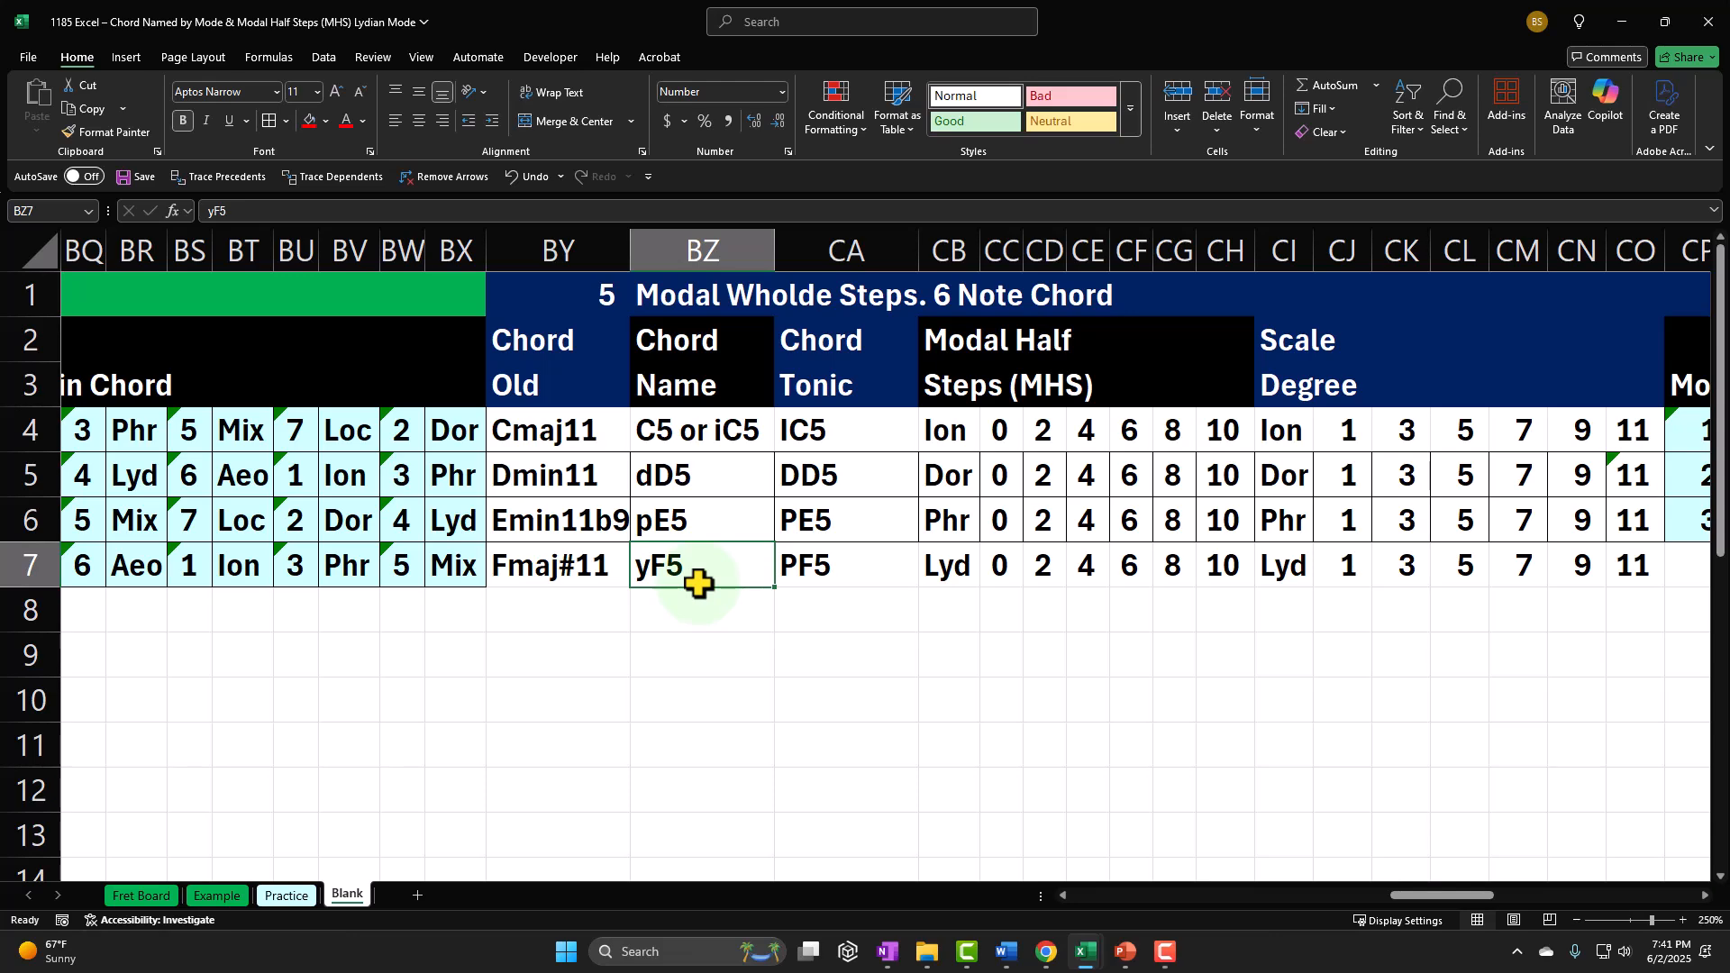
# Step: Link the first mode number in CP7 to the Lydian mode number 4 already in row 7 with a cell reference formula
pyautogui.press('Right')
pyautogui.press('Right')
pyautogui.press('Right')
pyautogui.press('Right')
pyautogui.press('Right')
pyautogui.press('Right')
pyautogui.press('Right')
pyautogui.press('Right')
pyautogui.press('Right')
pyautogui.press('Right')
pyautogui.press('Right')
pyautogui.press('Right')
pyautogui.press('Right')
pyautogui.press('Right')
pyautogui.press('Right')
pyautogui.press('Right')
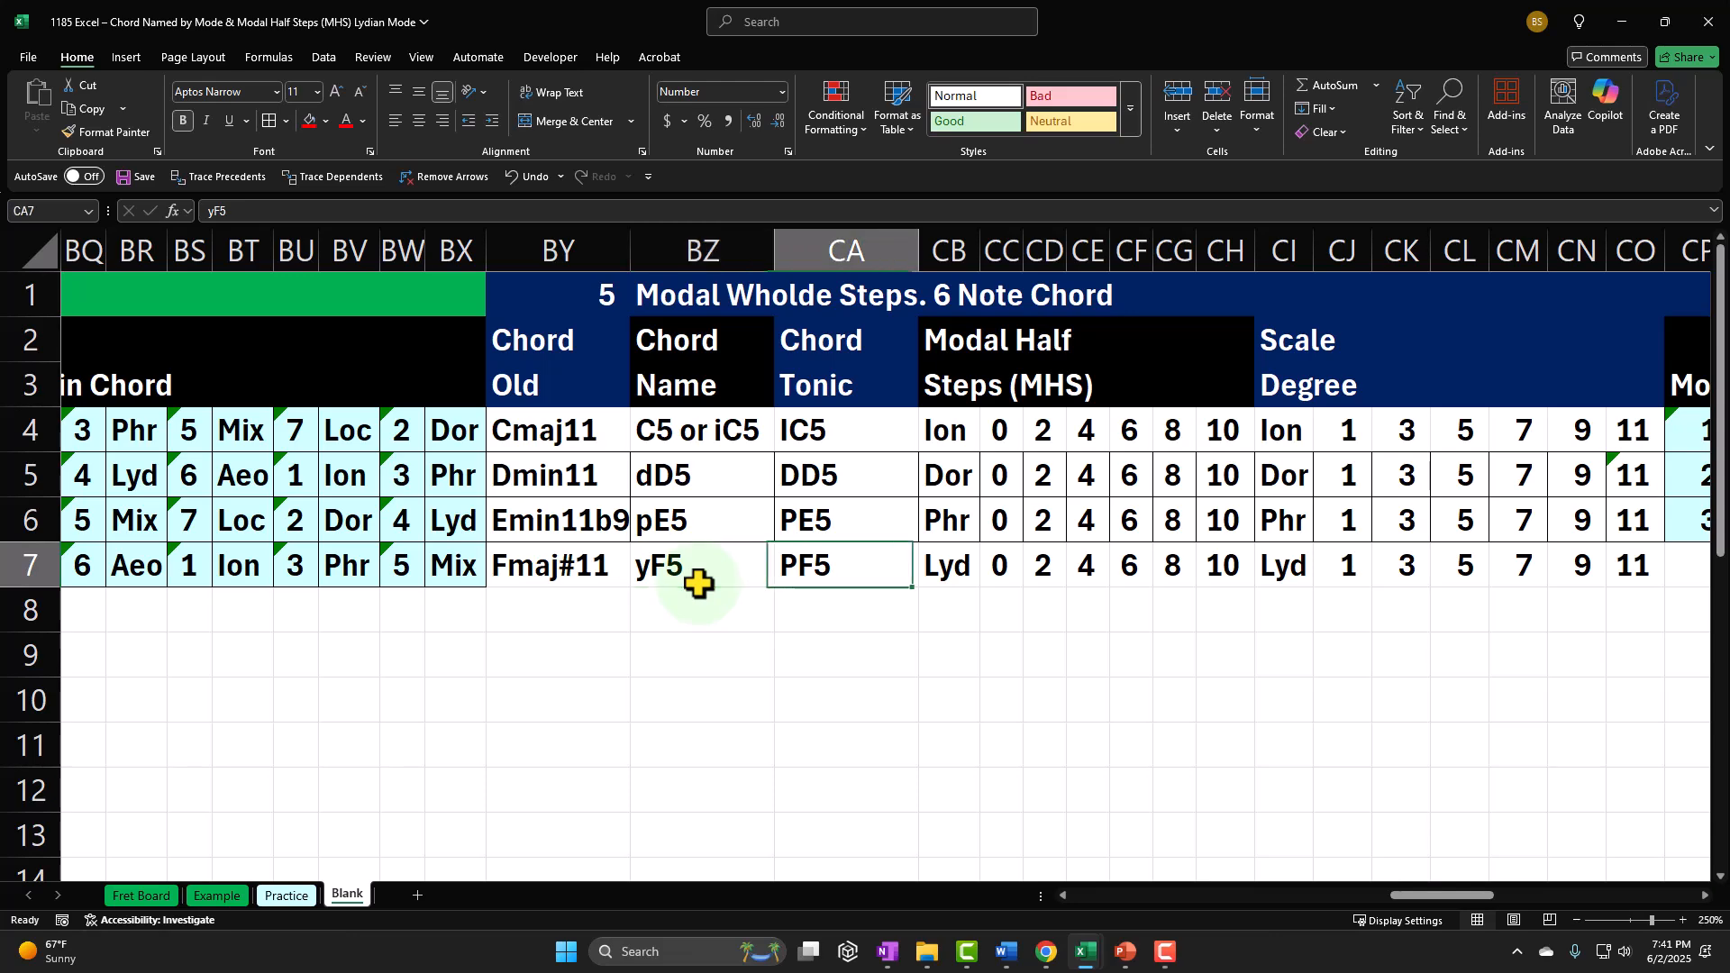
pyautogui.press('Right')
pyautogui.press('Right')
pyautogui.press('Right')
pyautogui.press('Right')
pyautogui.press('Right')
pyautogui.press('Right')
pyautogui.press('Right')
pyautogui.press('Right')
pyautogui.press('Right')
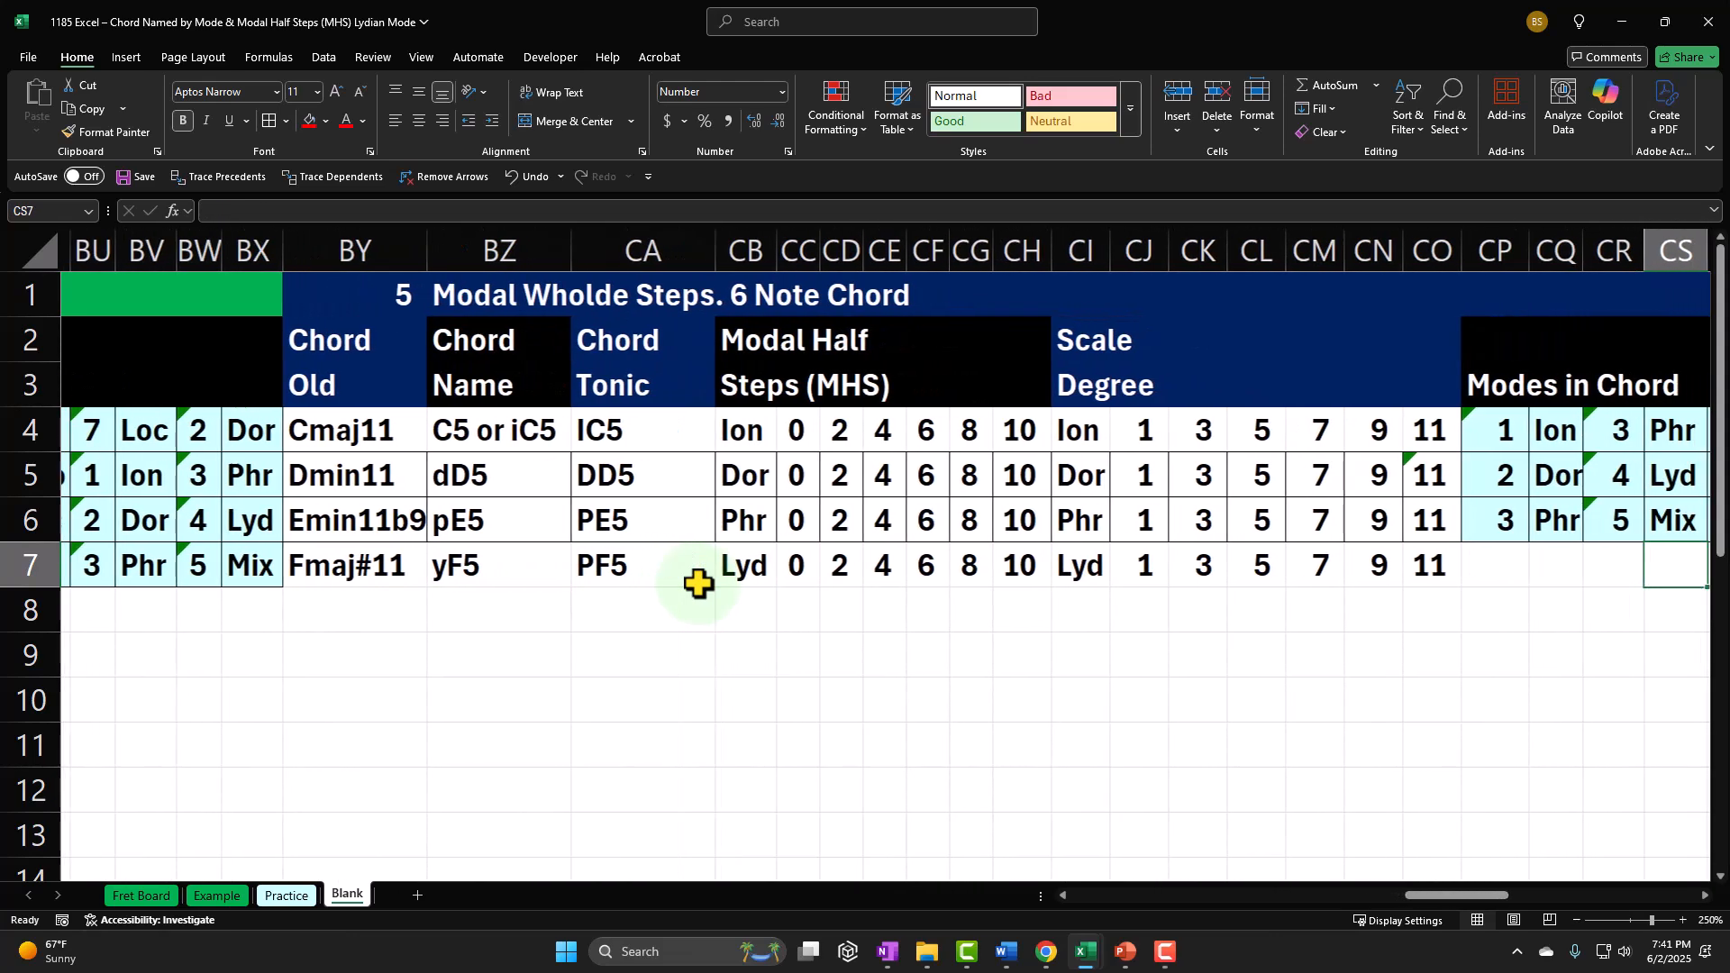
pyautogui.press('Left')
pyautogui.press('Left')
pyautogui.press('Left')
pyautogui.press('Left')
pyautogui.press('Left')
pyautogui.press('Left')
pyautogui.press('Left')
pyautogui.press('Left')
pyautogui.press('Left')
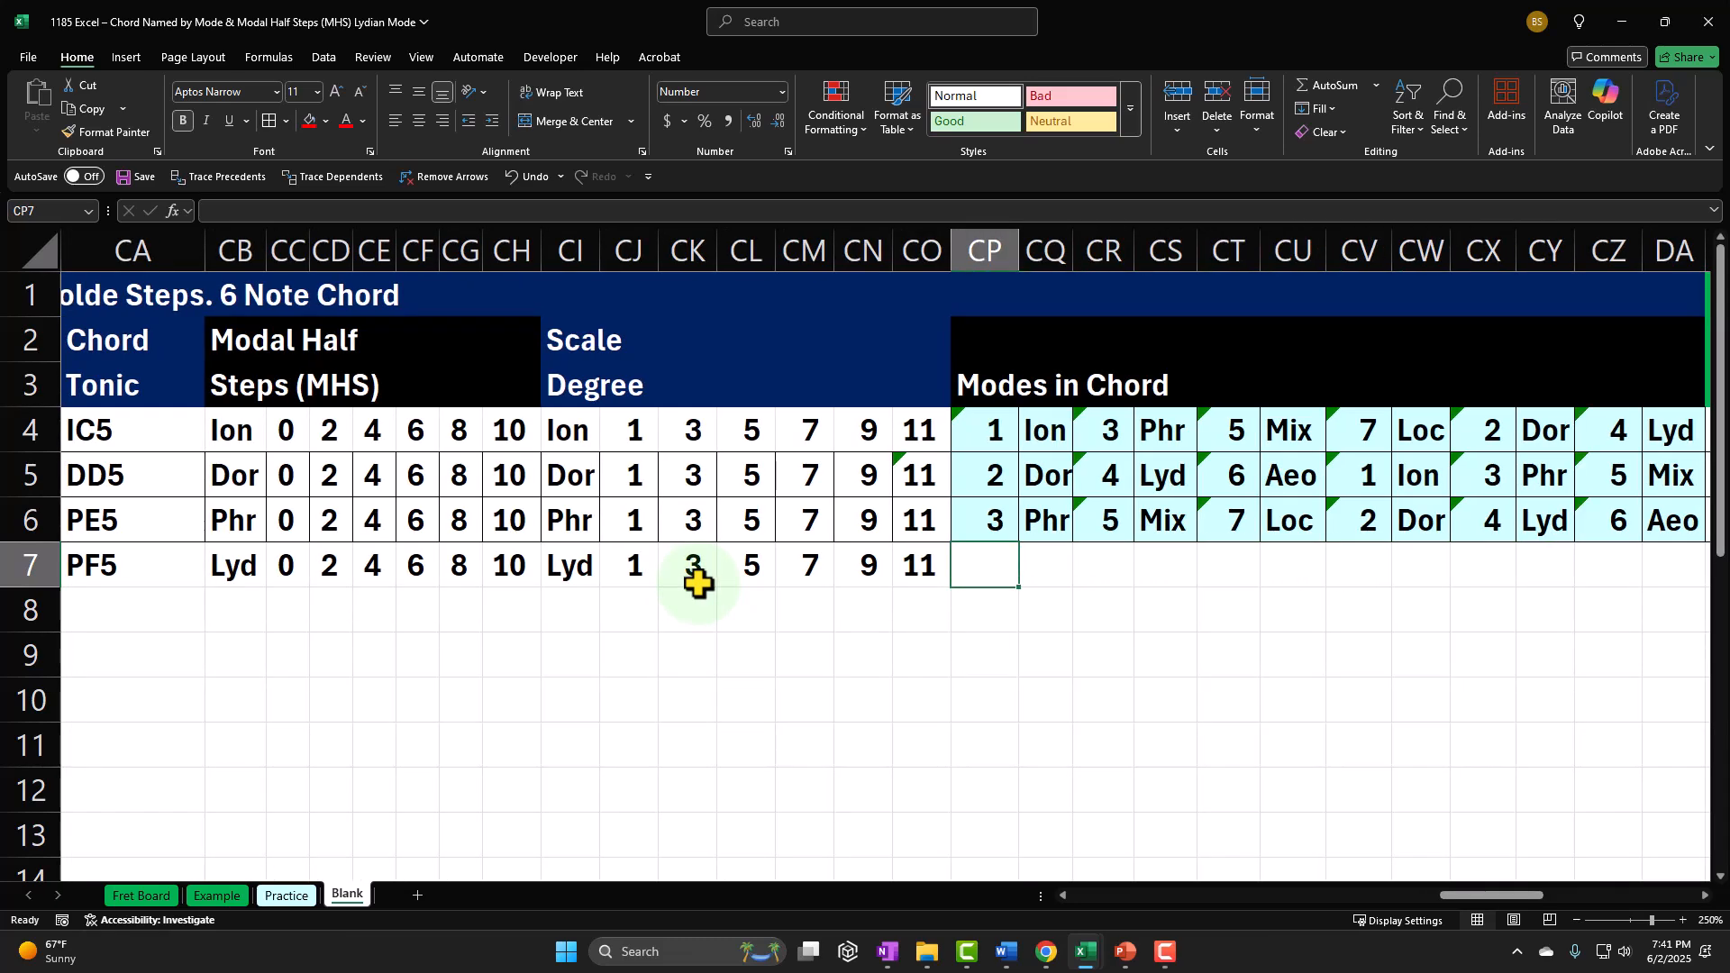
pyautogui.write('=')
pyautogui.press('Left')
pyautogui.press('Left')
pyautogui.press('Left')
pyautogui.press('Left')
pyautogui.press('Left')
pyautogui.press('Left')
pyautogui.press('Left')
pyautogui.press('Left')
pyautogui.press('Left')
pyautogui.press('Left')
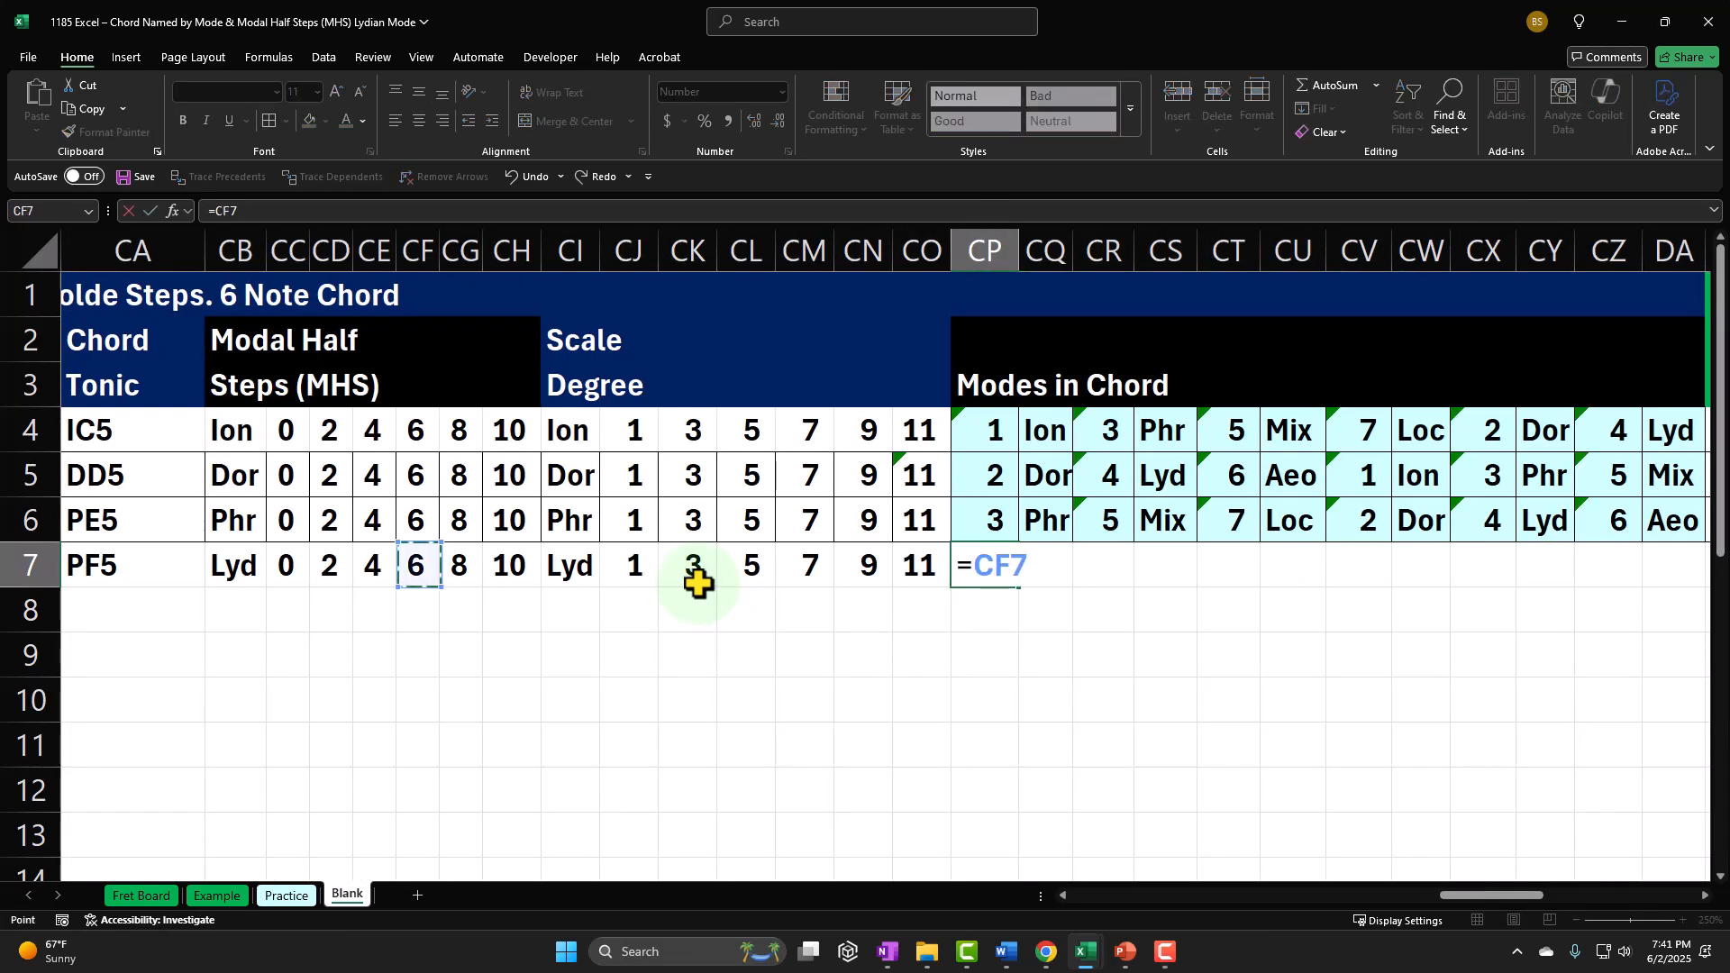
pyautogui.press('Left')
pyautogui.press('Left')
pyautogui.press('Left')
pyautogui.press('Left')
pyautogui.press('Left')
pyautogui.press('Left')
pyautogui.press('Left')
pyautogui.press('Left')
pyautogui.press('Left')
pyautogui.press('Left')
pyautogui.press('Left')
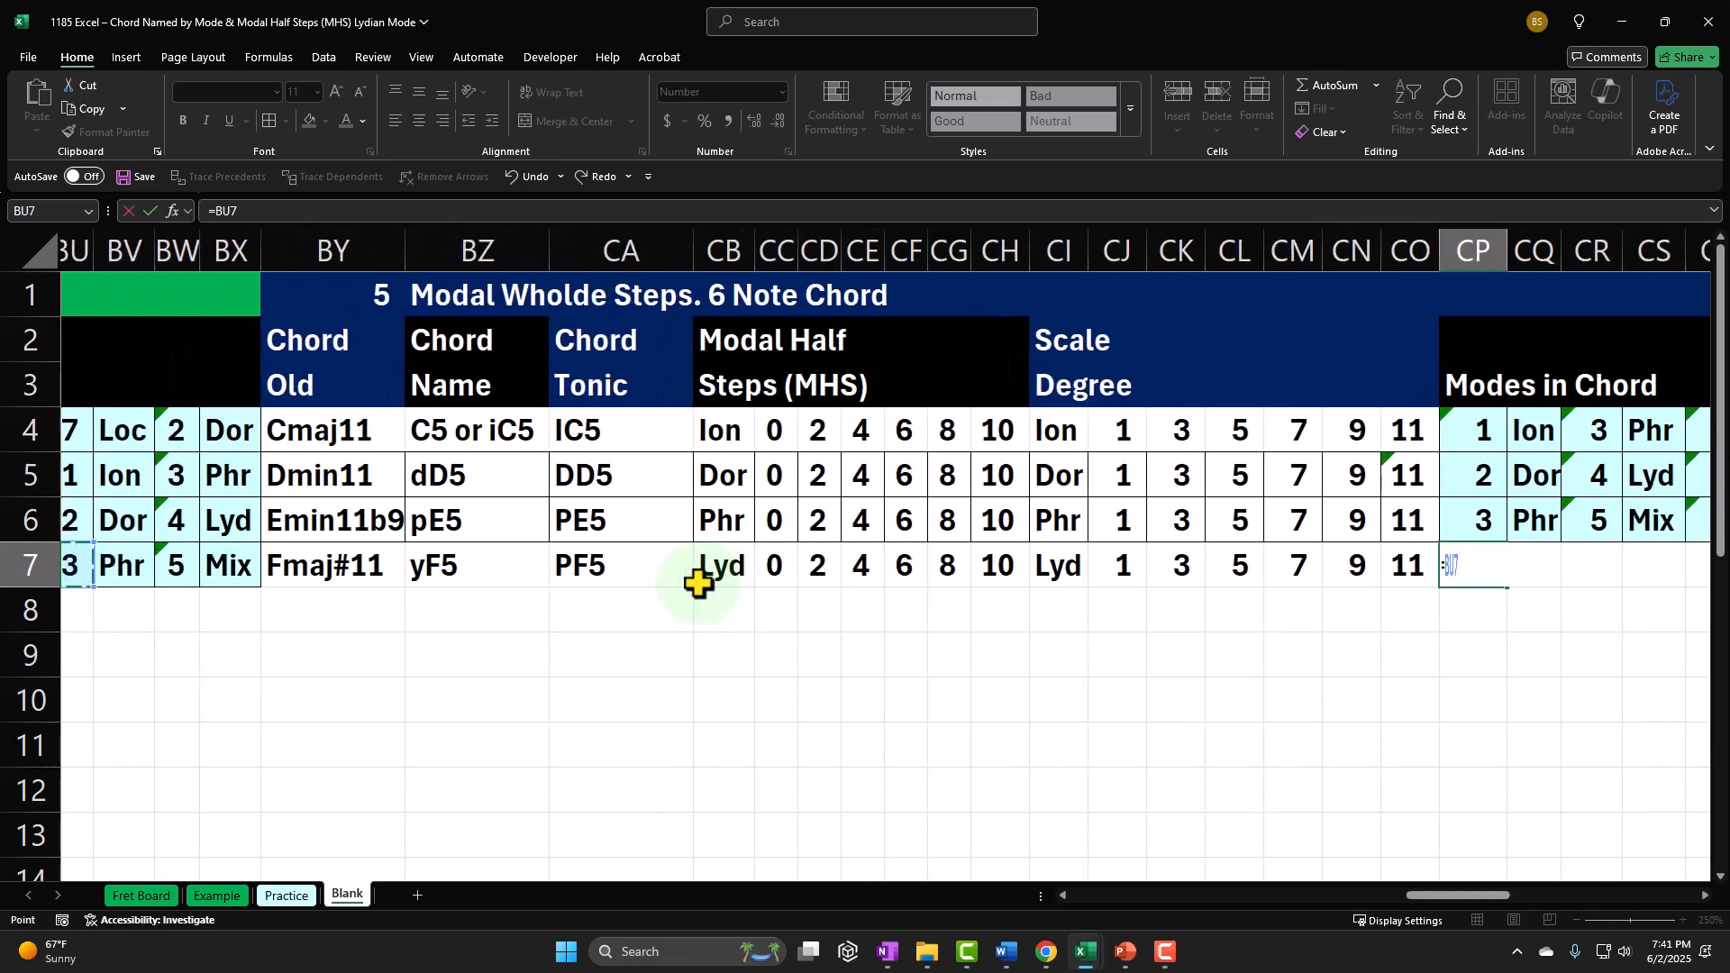
pyautogui.press('Left')
pyautogui.press('Left')
pyautogui.press('Left')
pyautogui.press('Left')
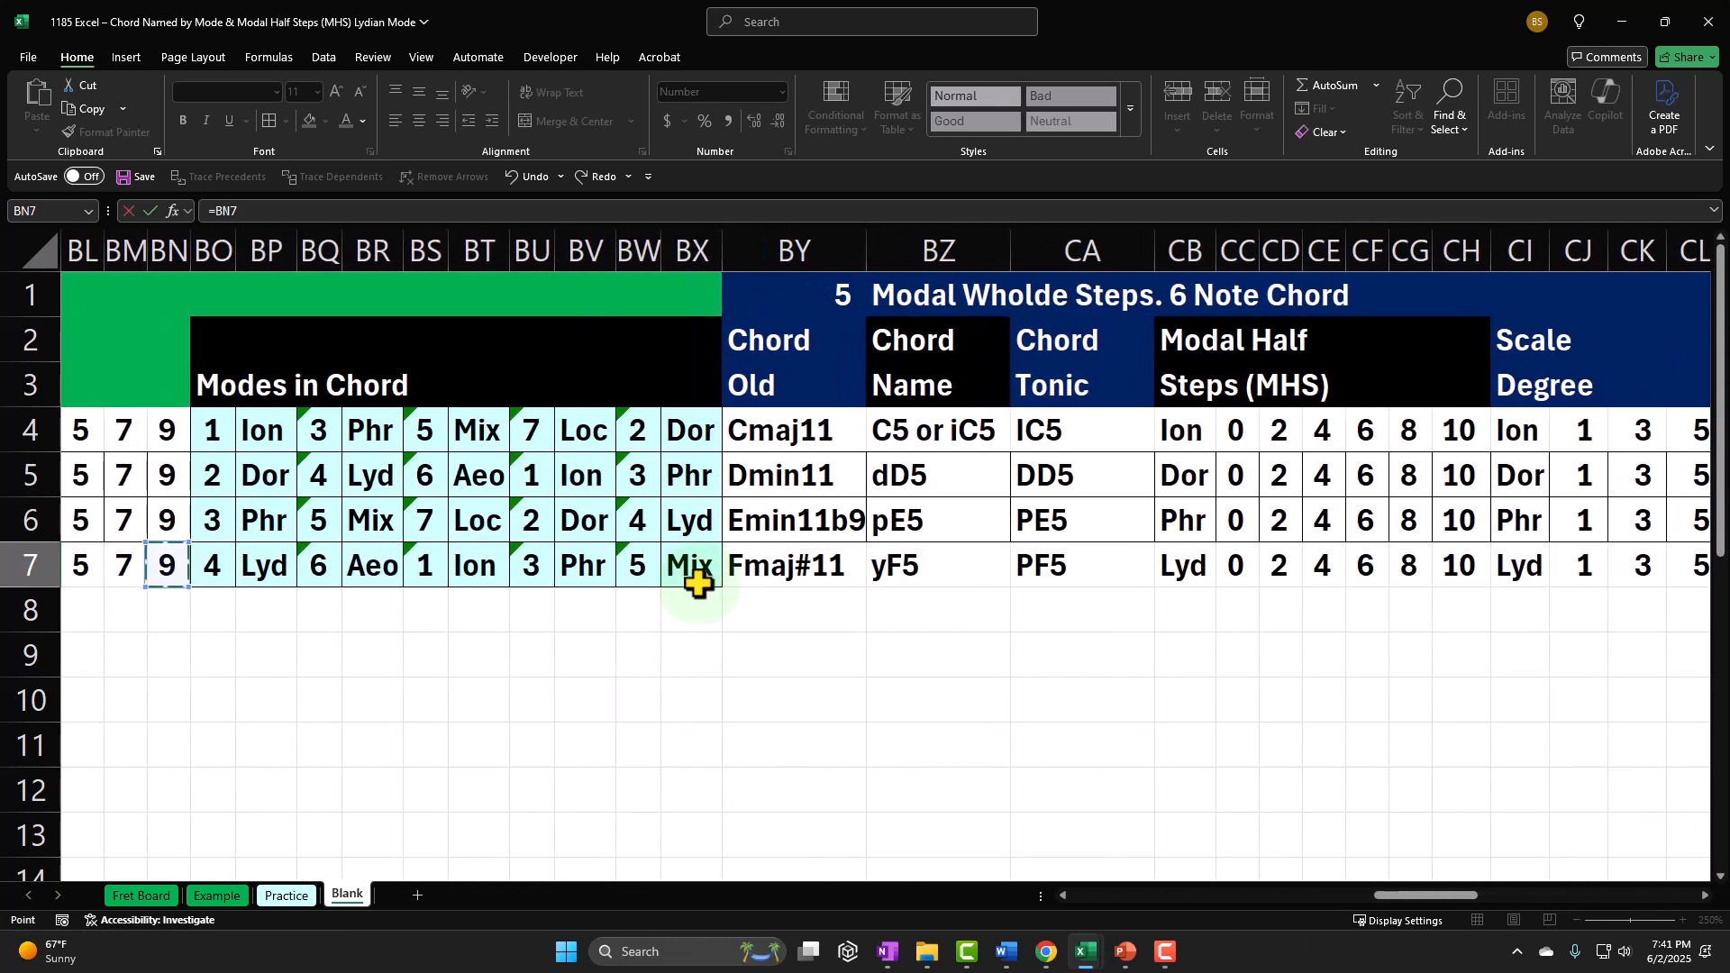
pyautogui.press('Return')
# Step: Calculate the second mode number in CR7 by adding the modal half steps in CD7 to CP7
pyautogui.press('Right')
pyautogui.press('Right')
pyautogui.press('Right')
pyautogui.press('Right')
pyautogui.press('Right')
pyautogui.press('Right')
pyautogui.press('Right')
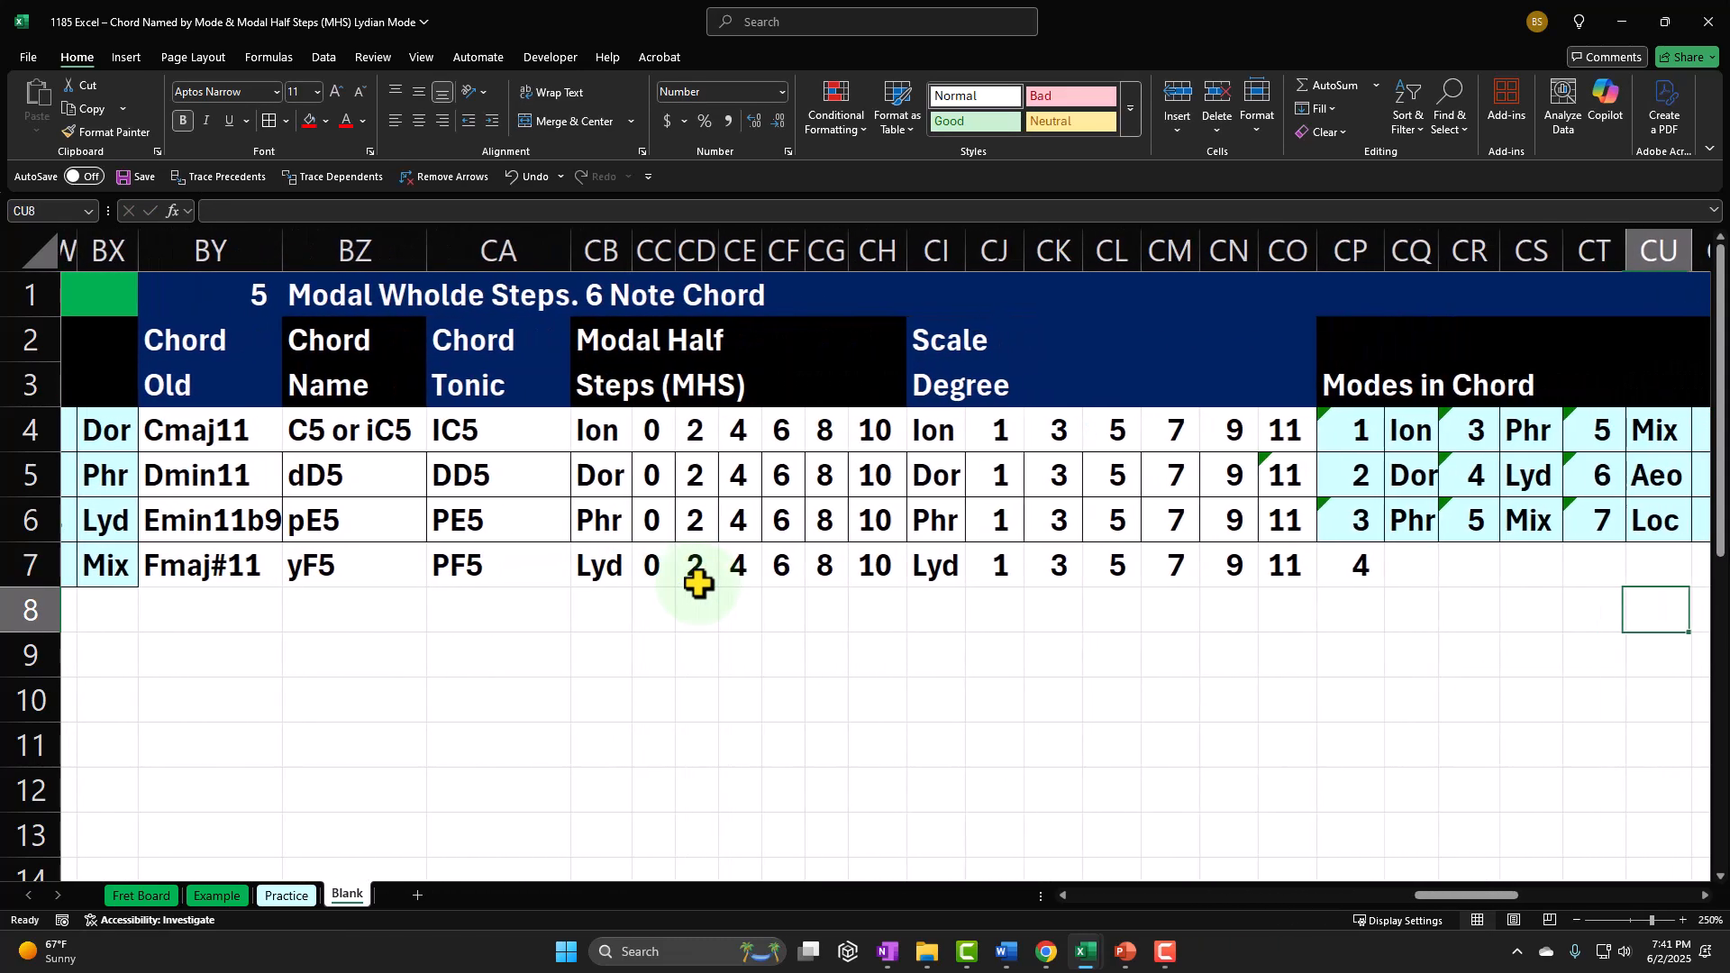
pyautogui.press('Right')
pyautogui.press('Left')
pyautogui.press('Left')
pyautogui.press('Left')
pyautogui.press('Left')
pyautogui.press('Left')
pyautogui.press('Left')
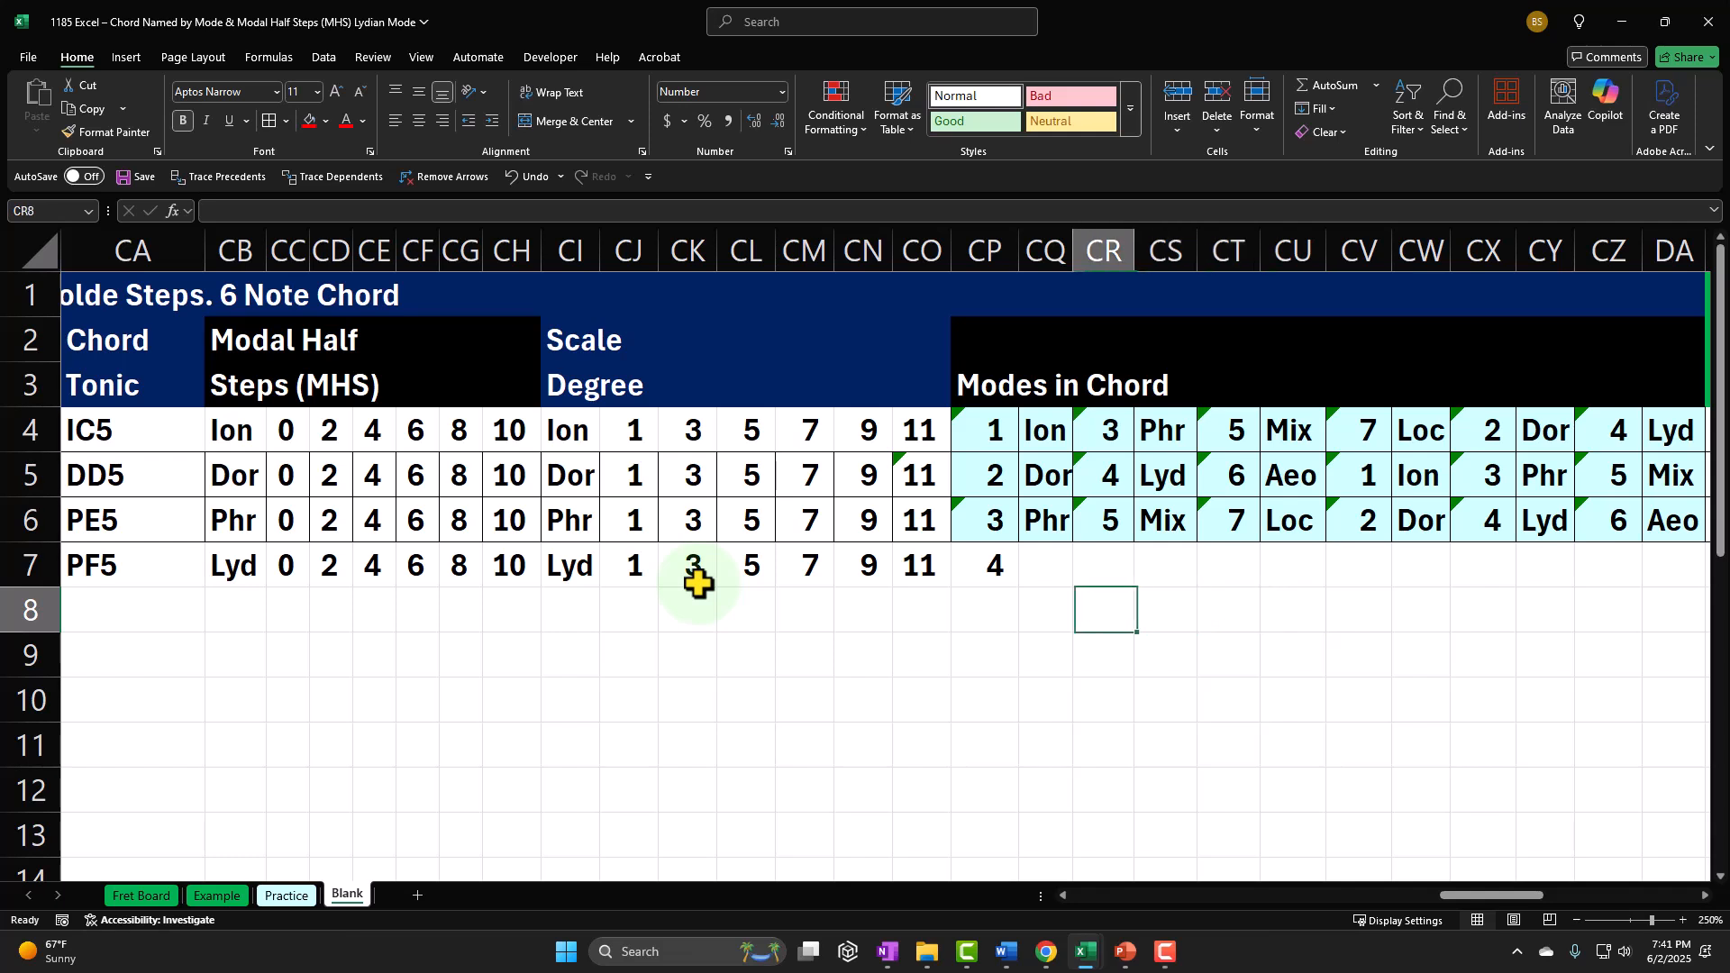
pyautogui.press('Up')
pyautogui.write('+')
pyautogui.press('Left')
pyautogui.press('Left')
pyautogui.write('+')
pyautogui.press('Left')
pyautogui.press('Left')
pyautogui.press('Left')
pyautogui.press('Left')
pyautogui.press('Left')
pyautogui.press('Left')
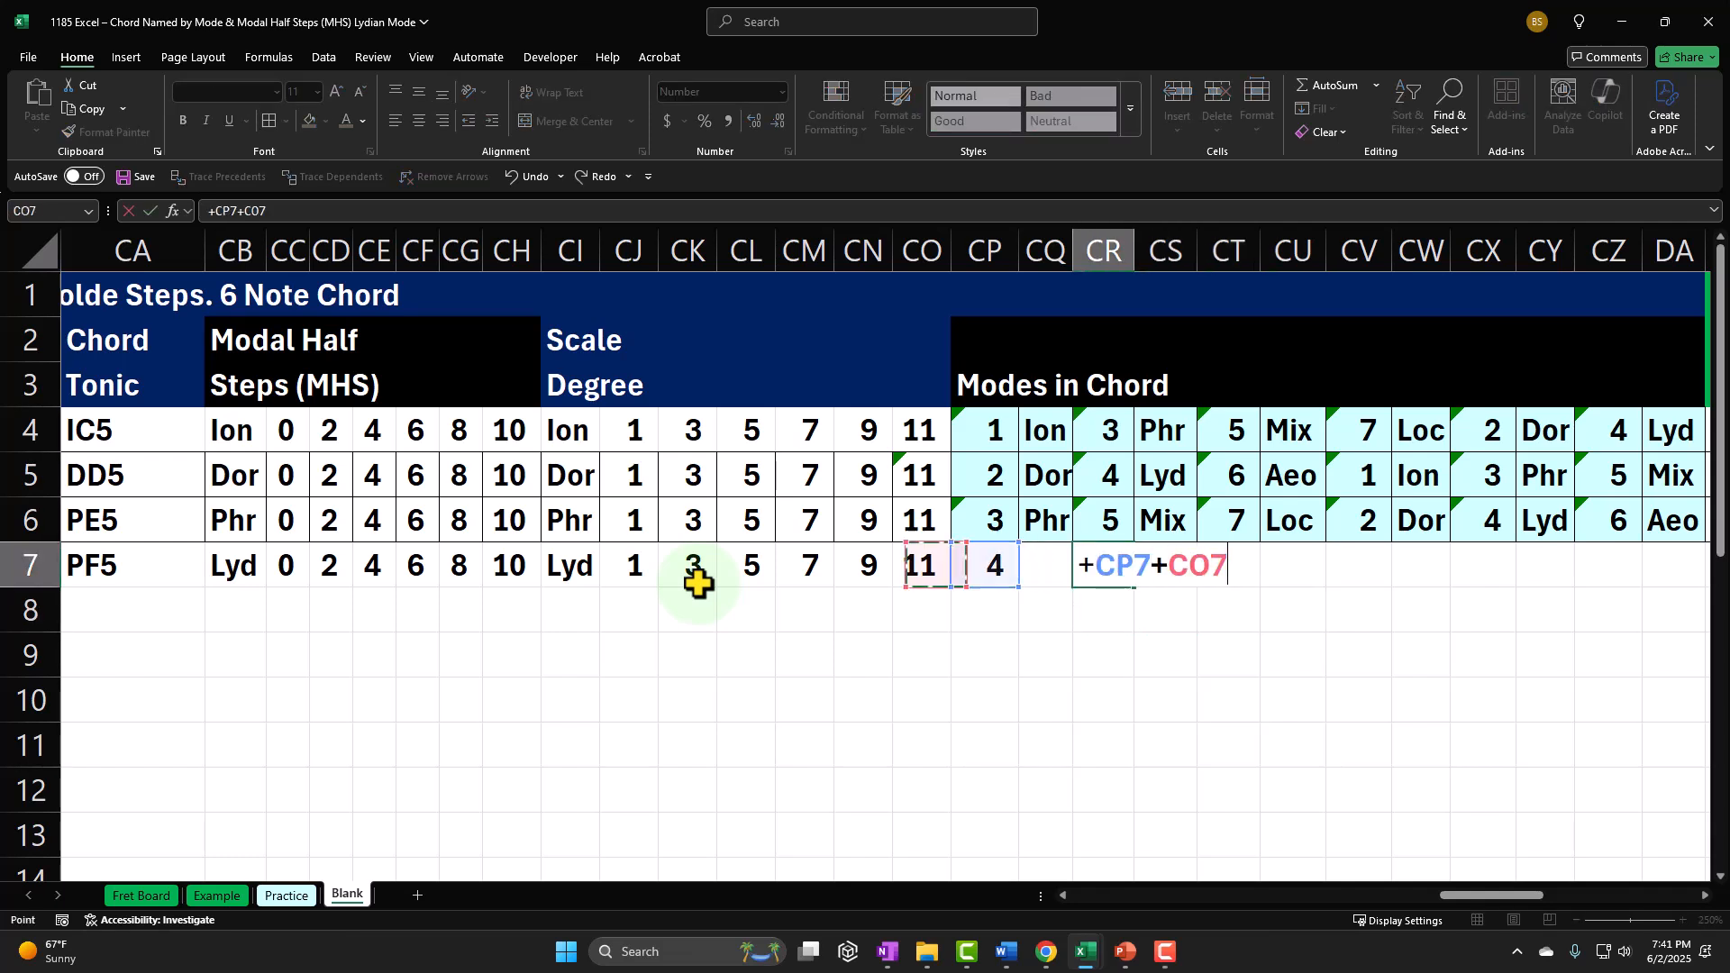
pyautogui.press('Left')
pyautogui.press('Left')
pyautogui.press('Left')
pyautogui.press('Left')
pyautogui.press('Left')
pyautogui.press('Left')
pyautogui.press('Left')
pyautogui.press('Left')
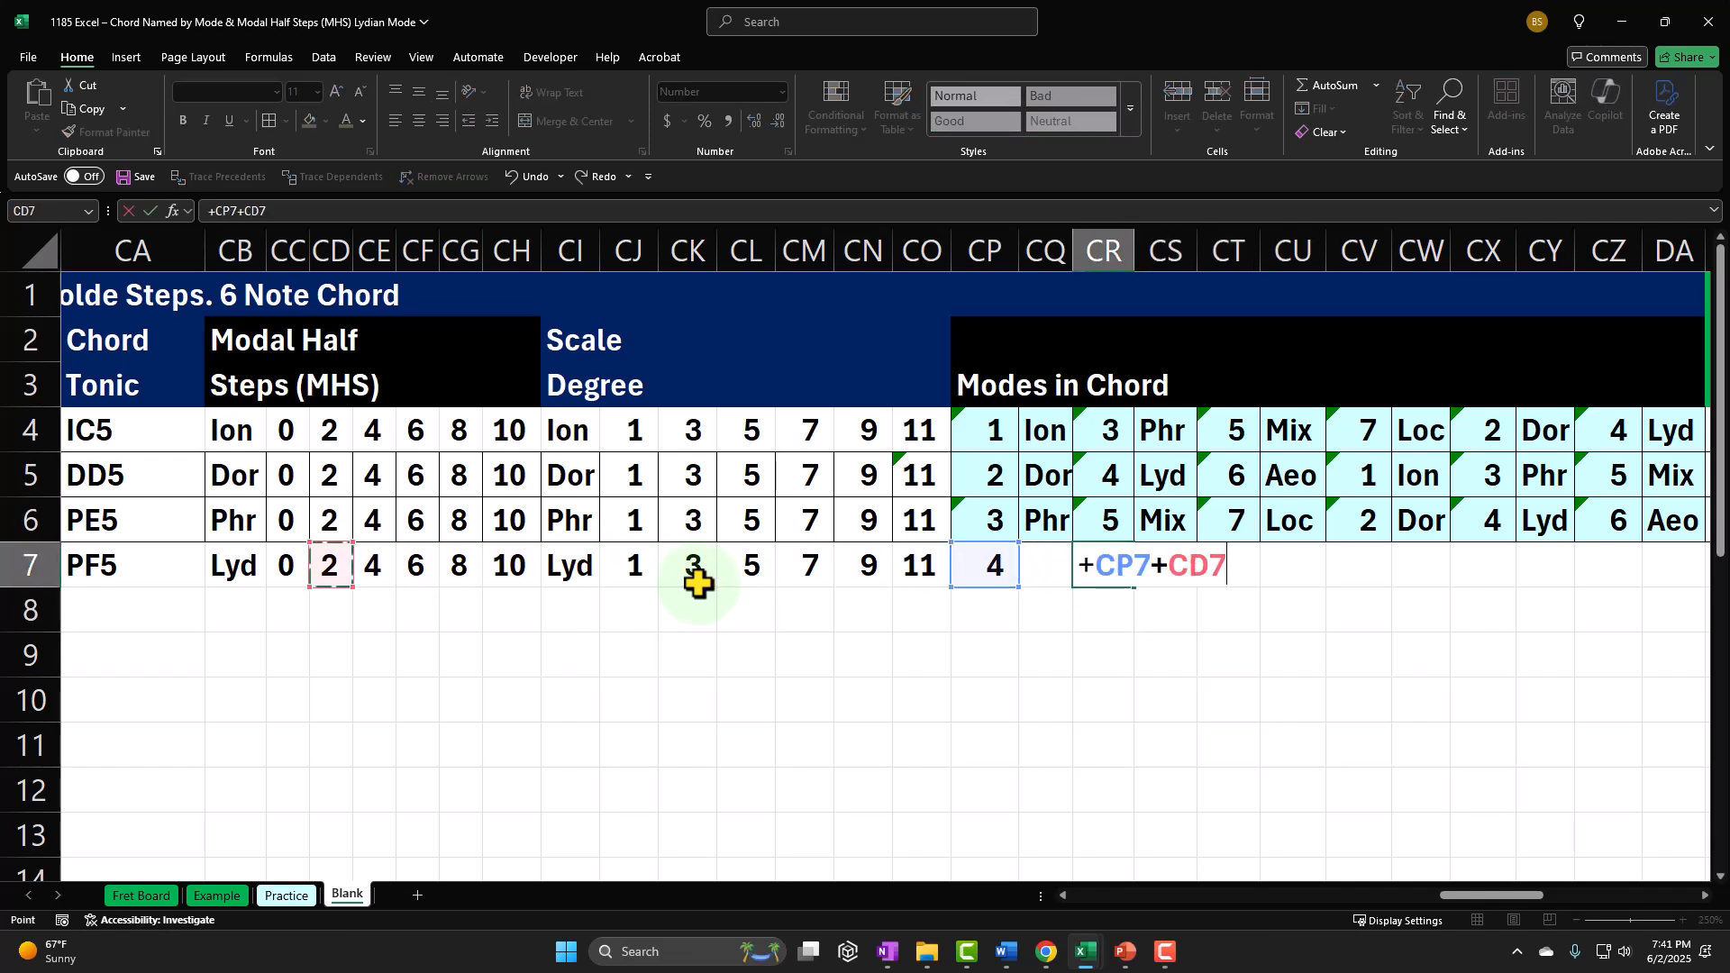
pyautogui.press('Tab')
# Step: Calculate the third mode number in CT7 by adding the modal half steps of 4 to CP7
pyautogui.press('Right')
pyautogui.write('+')
pyautogui.press('Left')
pyautogui.press('Left')
pyautogui.press('Left')
pyautogui.press('Left')
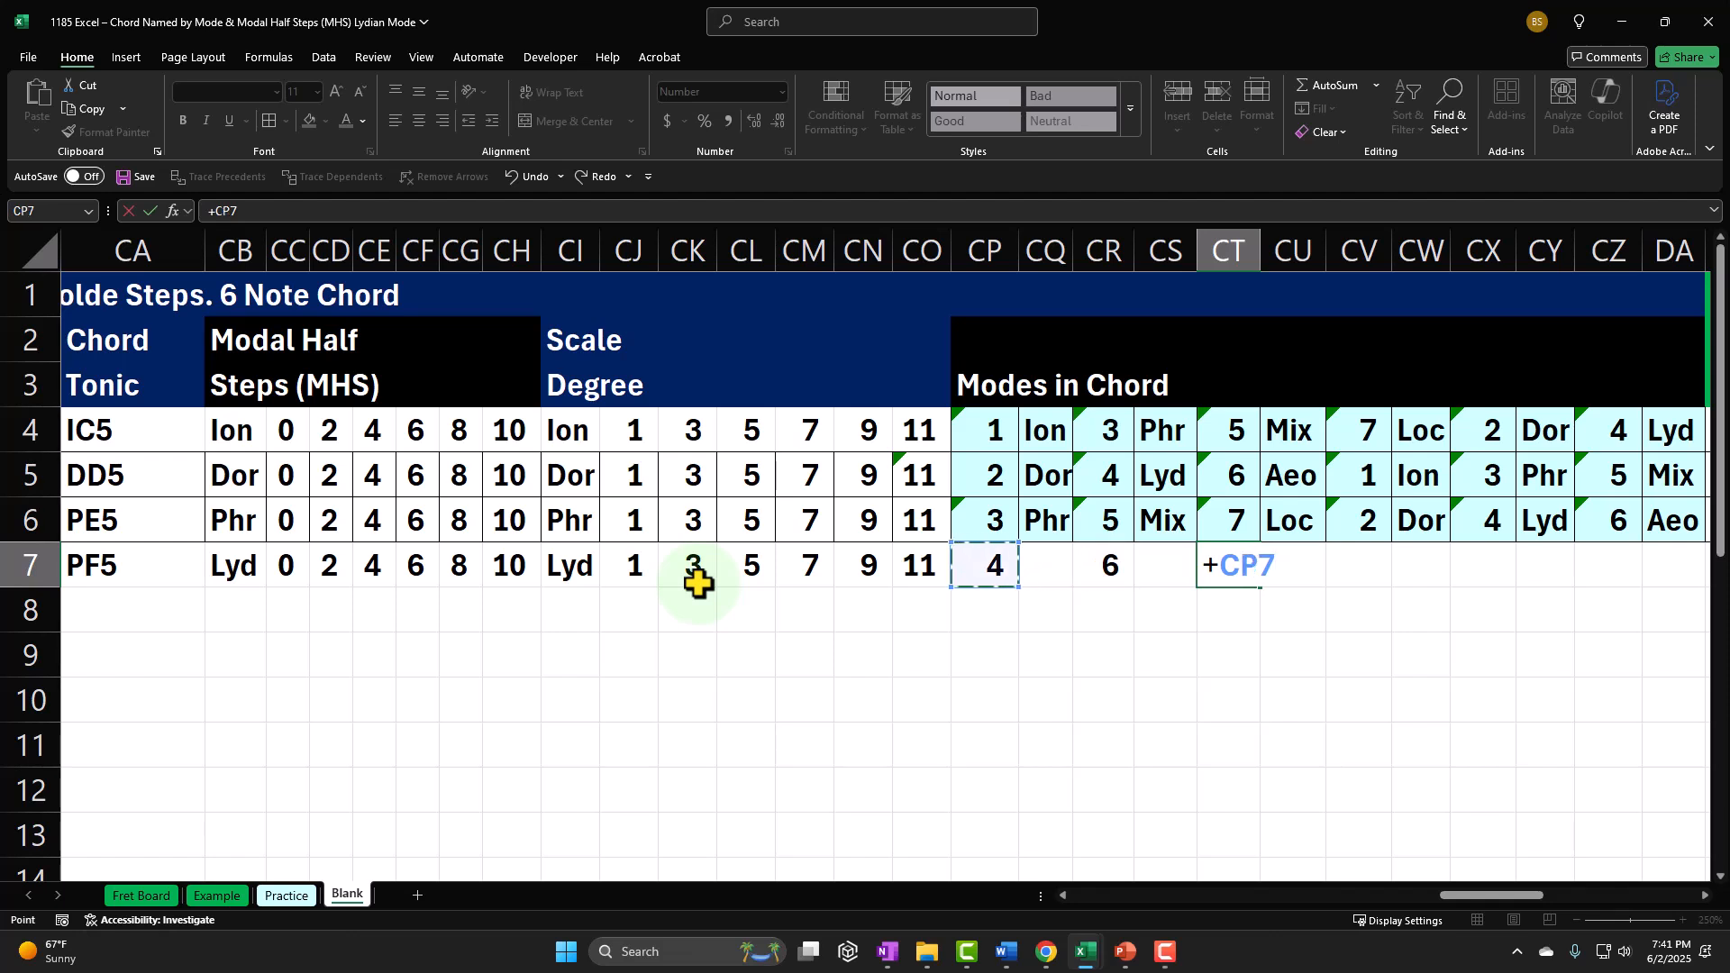
pyautogui.write('+')
pyautogui.press('Left')
pyautogui.press('Left')
pyautogui.press('Left')
pyautogui.press('Left')
pyautogui.press('Left')
pyautogui.press('Left')
pyautogui.press('Left')
pyautogui.press('Left')
pyautogui.press('Left')
pyautogui.press('Left')
pyautogui.press('Left')
pyautogui.press('Left')
pyautogui.press('Left')
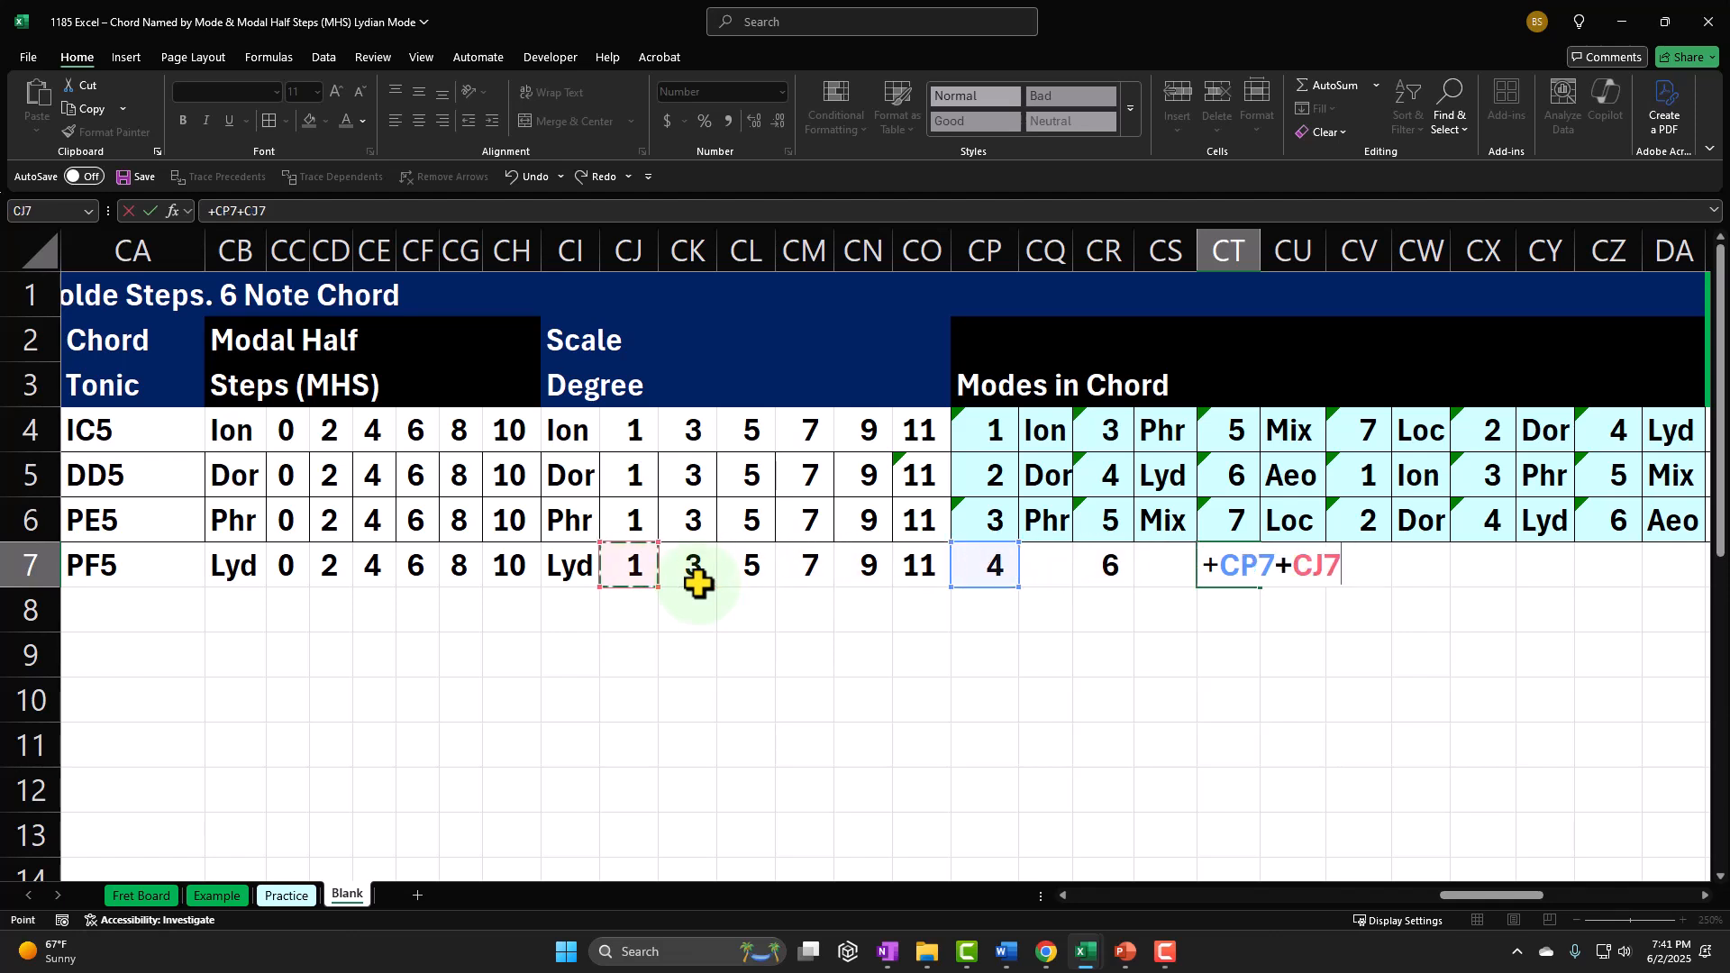
# Step: Calculate the fourth mode number in CV7 by adding the modal half steps of 6 to CP7
pyautogui.press('Left')
pyautogui.press('Left')
pyautogui.press('Tab')
pyautogui.press('Right')
pyautogui.write('+')
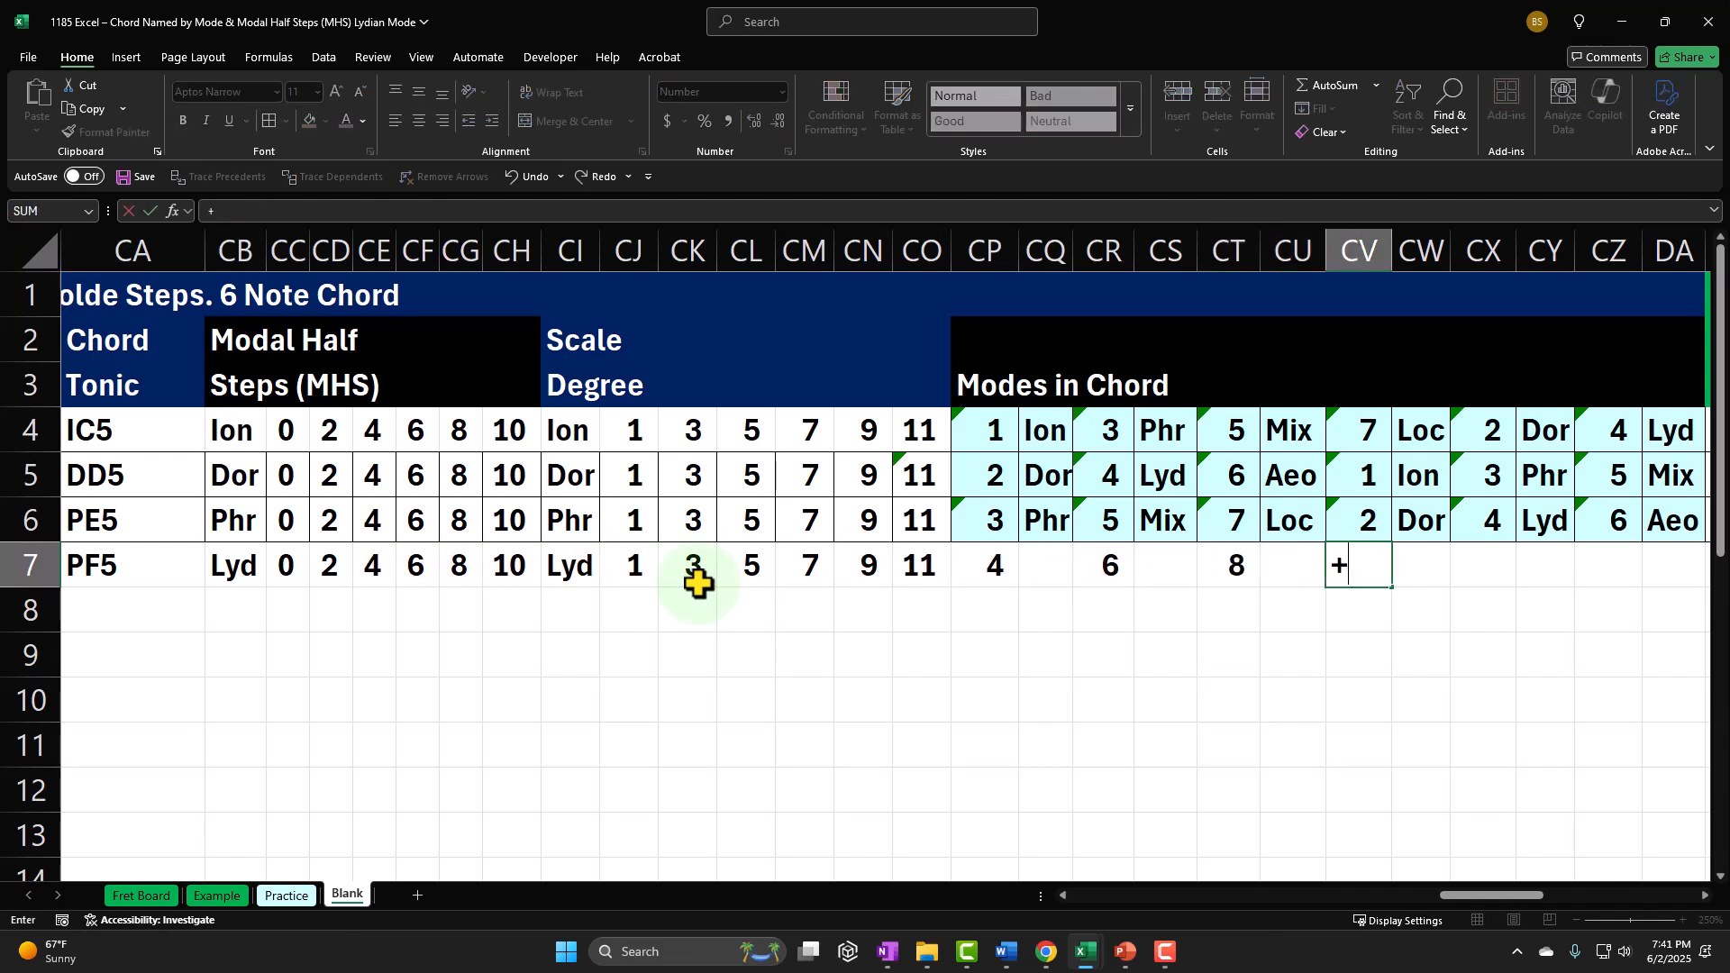
pyautogui.press('Left')
pyautogui.press('Left')
pyautogui.press('Left')
pyautogui.press('Left')
pyautogui.press('Left')
pyautogui.press('Left')
pyautogui.write('+')
# Step: Calculate the fifth mode number in CX7 by adding the modal half steps in CG7 to CP7
pyautogui.press('Left')
pyautogui.press('Left')
pyautogui.press('Left')
pyautogui.press('Left')
pyautogui.press('Left')
pyautogui.press('Left')
pyautogui.press('Left')
pyautogui.press('Left')
pyautogui.press('Left')
pyautogui.press('Left')
pyautogui.press('Left')
pyautogui.press('Left')
pyautogui.press('Left')
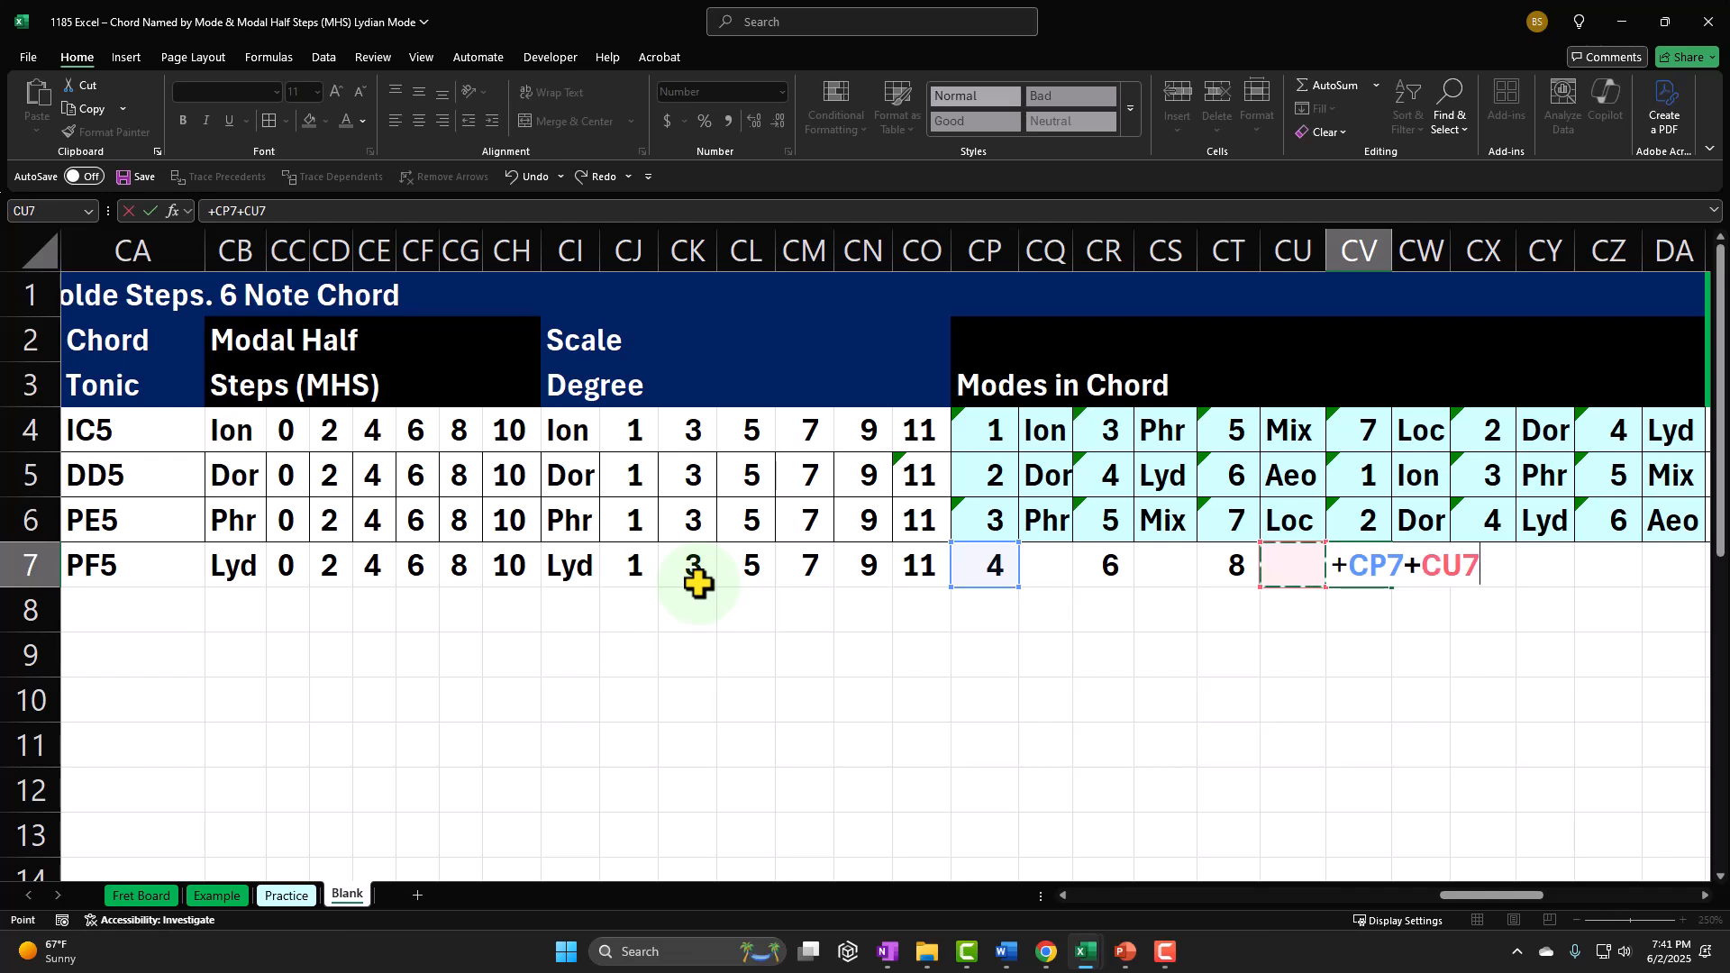
pyautogui.press('Left')
pyautogui.press('Left')
pyautogui.press('Left')
pyautogui.press('Tab')
pyautogui.press('Right')
pyautogui.write('+')
pyautogui.press('Left')
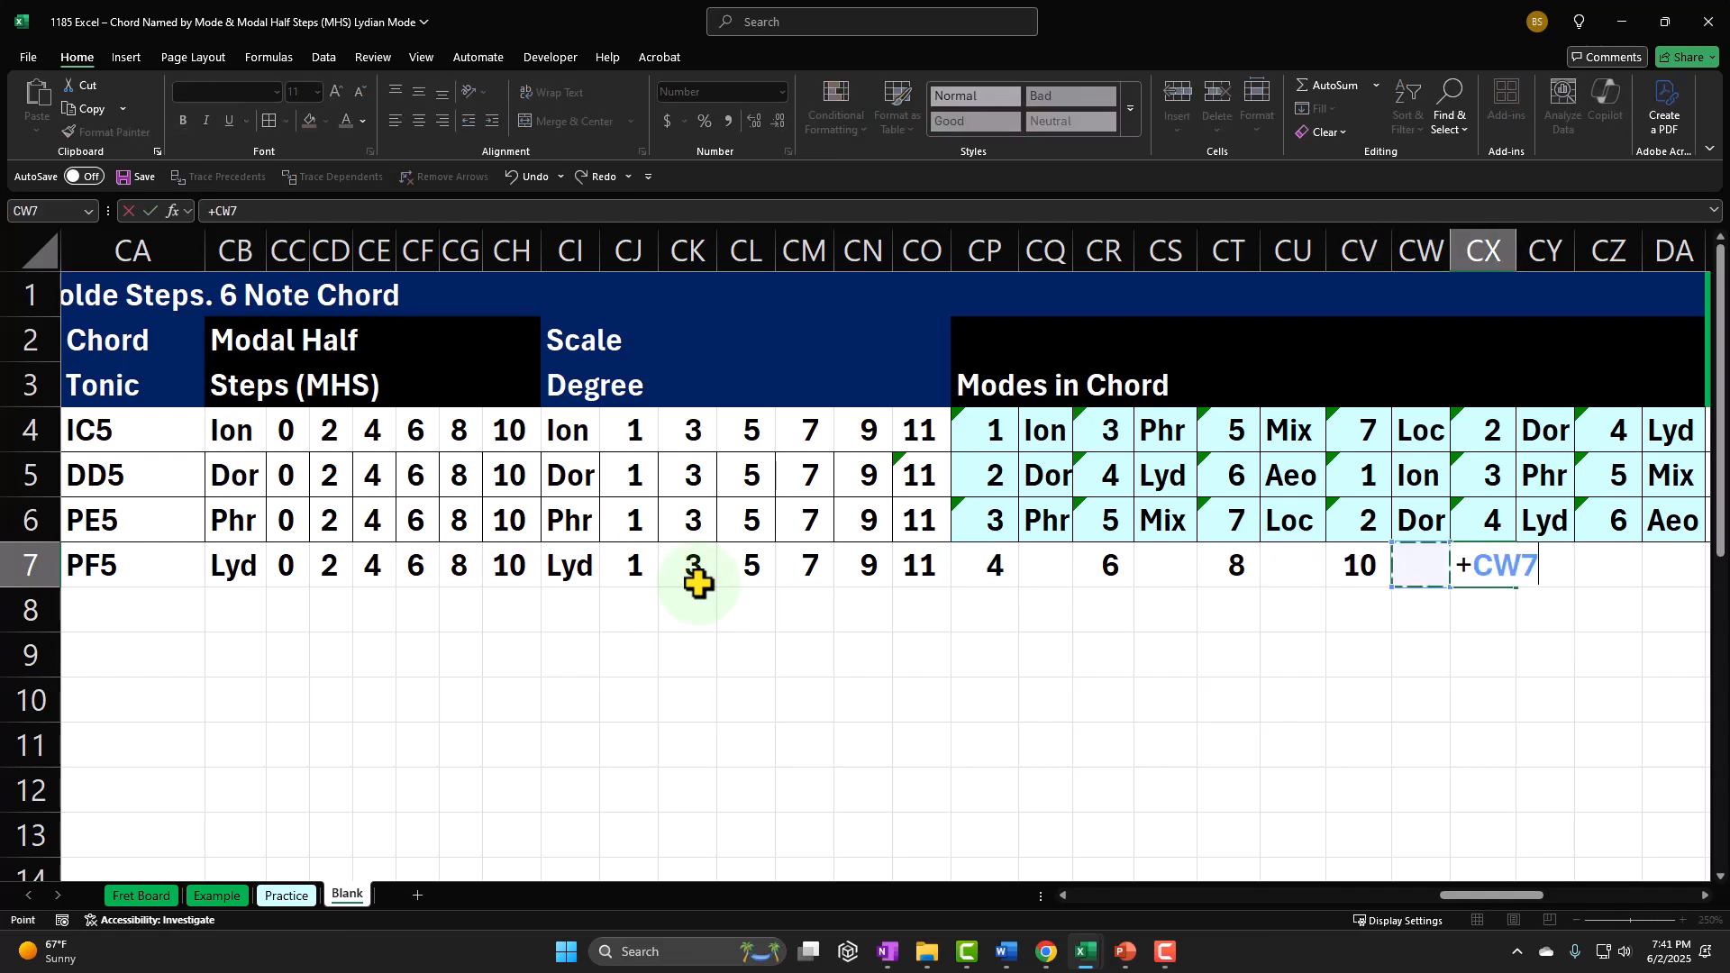
pyautogui.press('Left')
pyautogui.press('Left')
pyautogui.press('Left')
pyautogui.press('Left')
pyautogui.press('Left')
pyautogui.press('Left')
pyautogui.press('Left')
pyautogui.write('+')
pyautogui.press('Left')
pyautogui.press('Left')
pyautogui.press('Left')
pyautogui.press('Left')
pyautogui.press('Left')
pyautogui.press('Left')
pyautogui.press('Left')
pyautogui.press('Left')
pyautogui.press('Left')
pyautogui.press('Left')
pyautogui.press('Left')
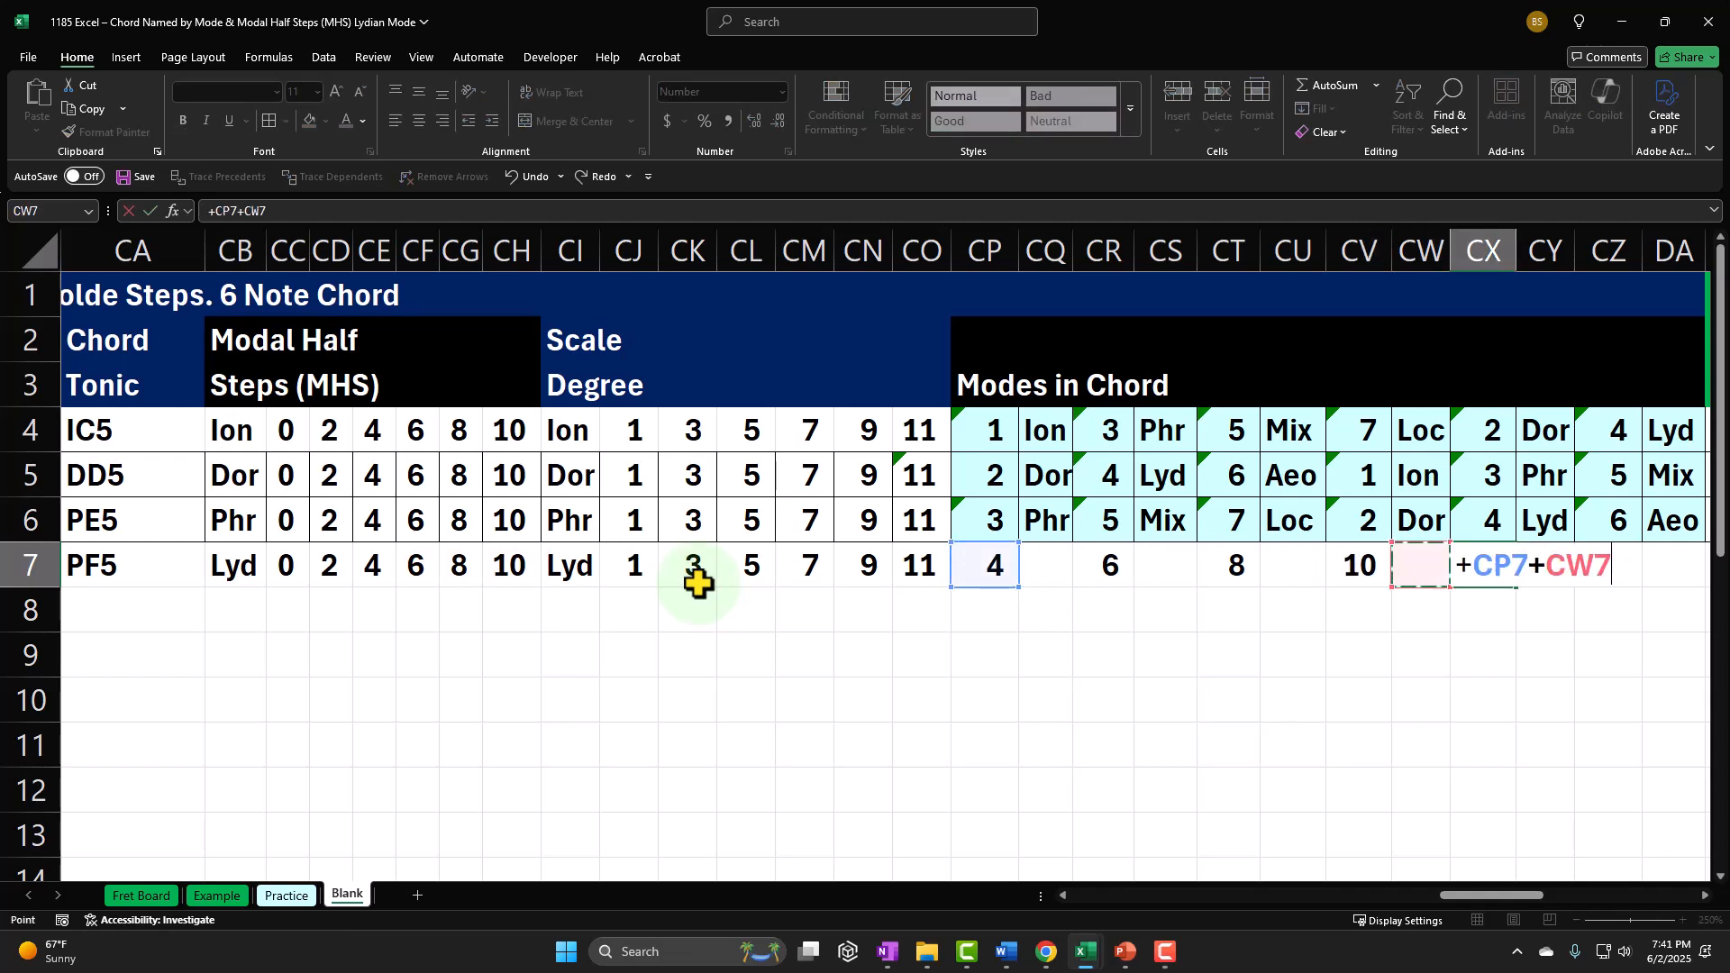
# Step: Calculate the sixth mode number in CZ7 by adding the modal half steps in CH7 to CP7
pyautogui.press('Left')
pyautogui.press('Left')
pyautogui.press('Left')
pyautogui.press('Left')
pyautogui.press('Left')
pyautogui.press('Left')
pyautogui.press('Tab')
pyautogui.press('Right')
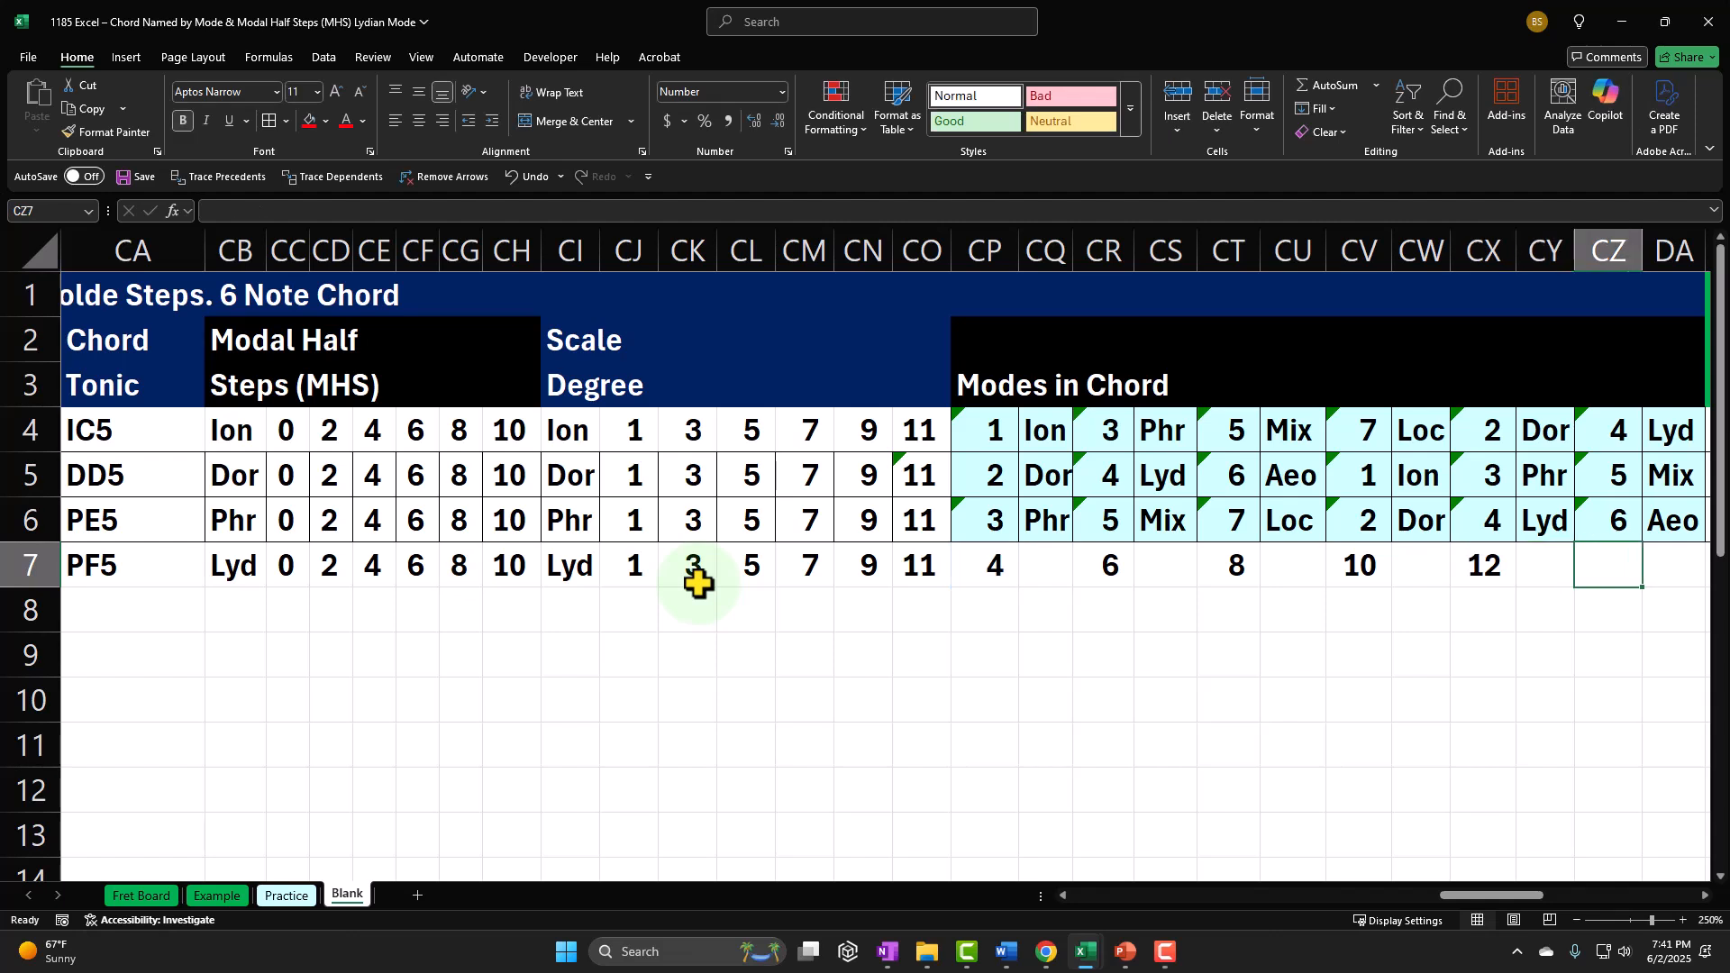
pyautogui.write('+')
pyautogui.press('Left')
pyautogui.press('Left')
pyautogui.press('Left')
pyautogui.press('Left')
pyautogui.press('Left')
pyautogui.press('Left')
pyautogui.press('Left')
pyautogui.press('Left')
pyautogui.press('Left')
pyautogui.press('Left')
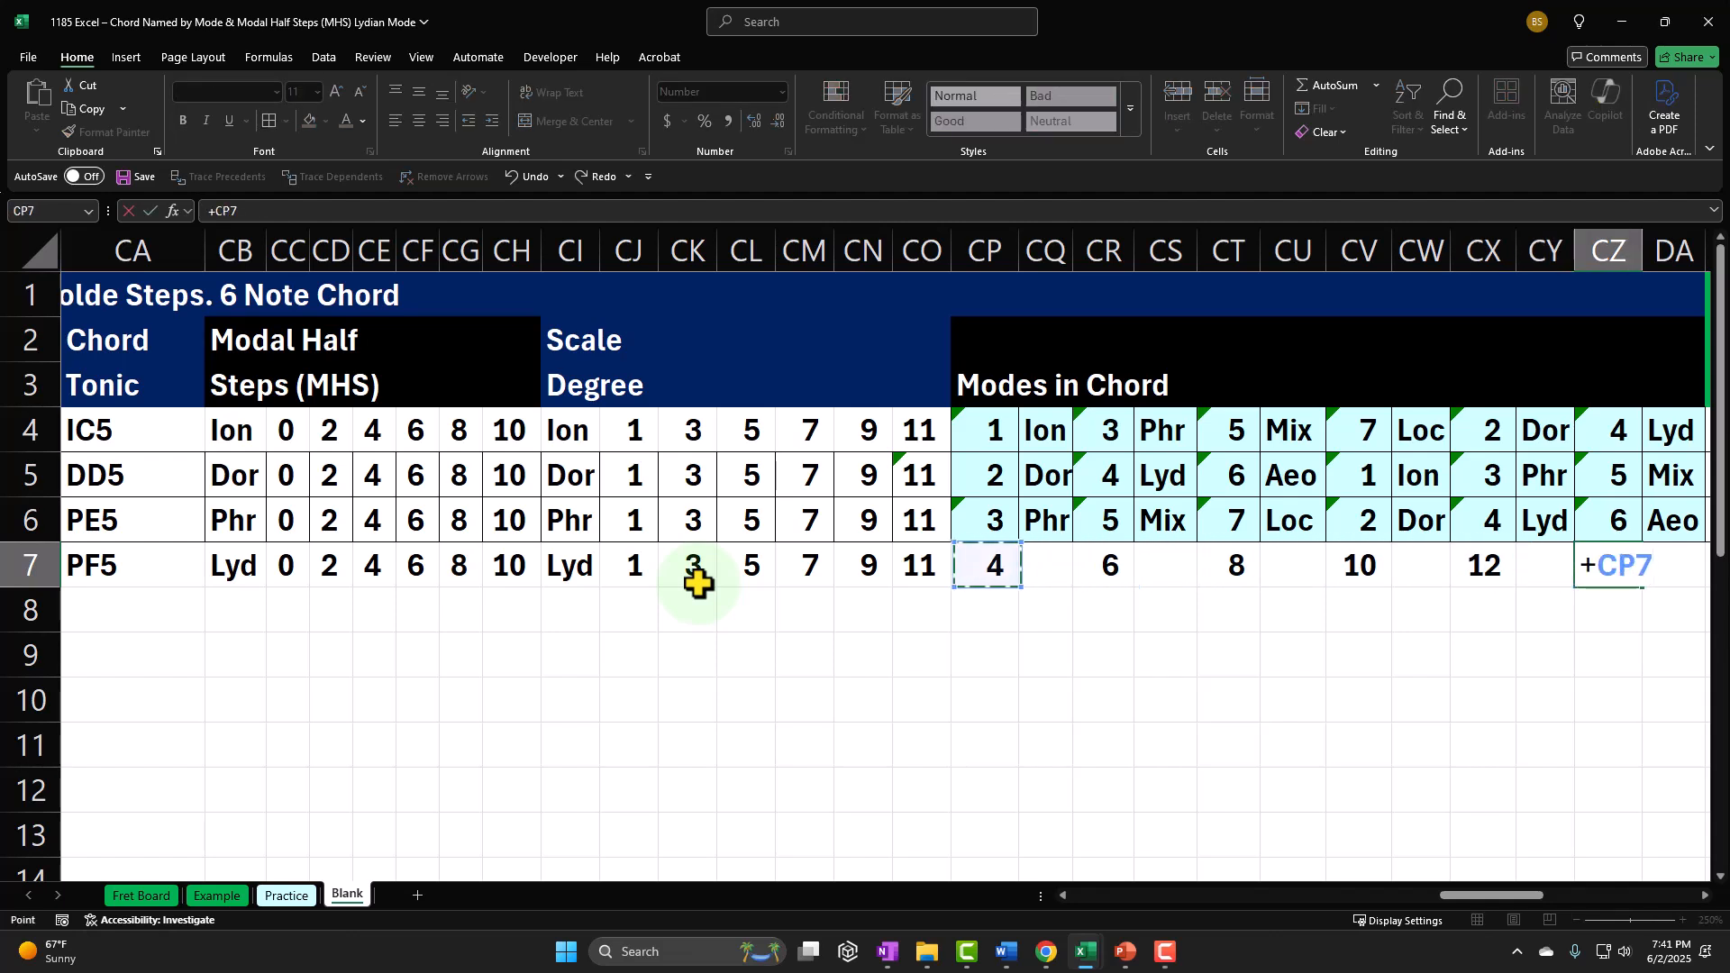
pyautogui.write('+')
pyautogui.press('Left')
pyautogui.press('Left')
pyautogui.press('Left')
pyautogui.press('Left')
pyautogui.press('Left')
pyautogui.press('Left')
pyautogui.press('Left')
pyautogui.press('Left')
pyautogui.press('Left')
pyautogui.press('Left')
pyautogui.press('Left')
pyautogui.press('Left')
pyautogui.press('Left')
pyautogui.press('Left')
pyautogui.press('Left')
pyautogui.press('Left')
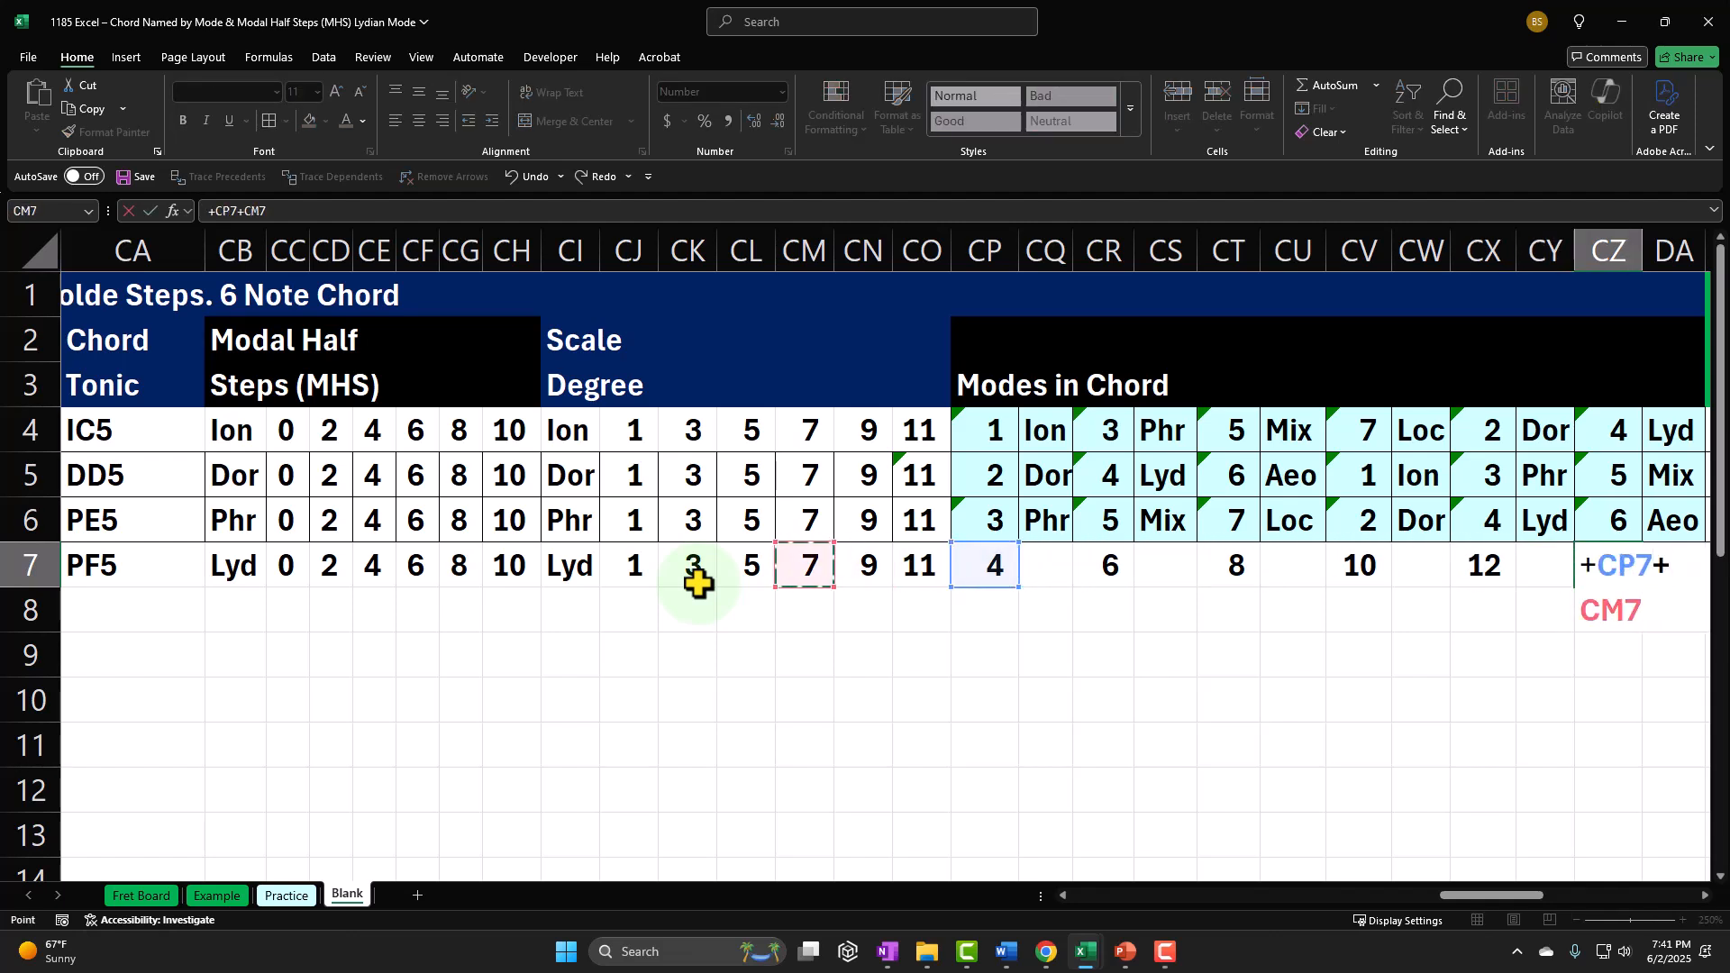
pyautogui.press('Left')
pyautogui.press('Left')
pyautogui.press('Return')
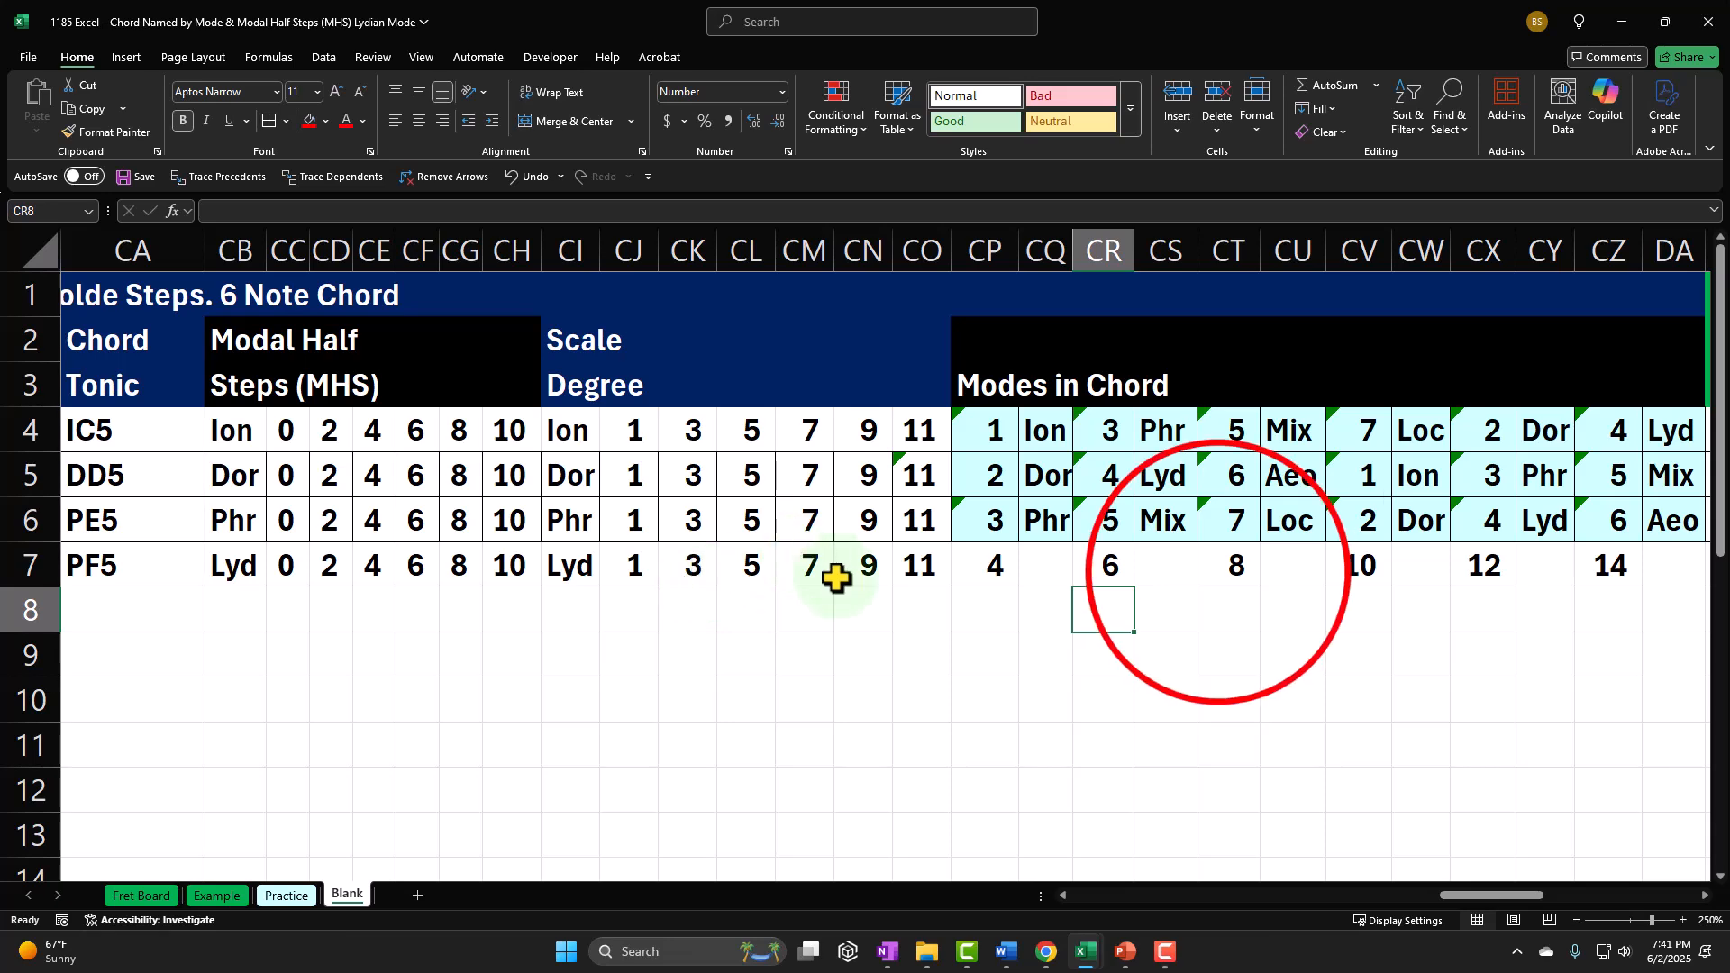
# Step: Append -7 to the formula of the third mode number in CT7
pyautogui.doubleClick(1216, 587)
pyautogui.click(1360, 565)
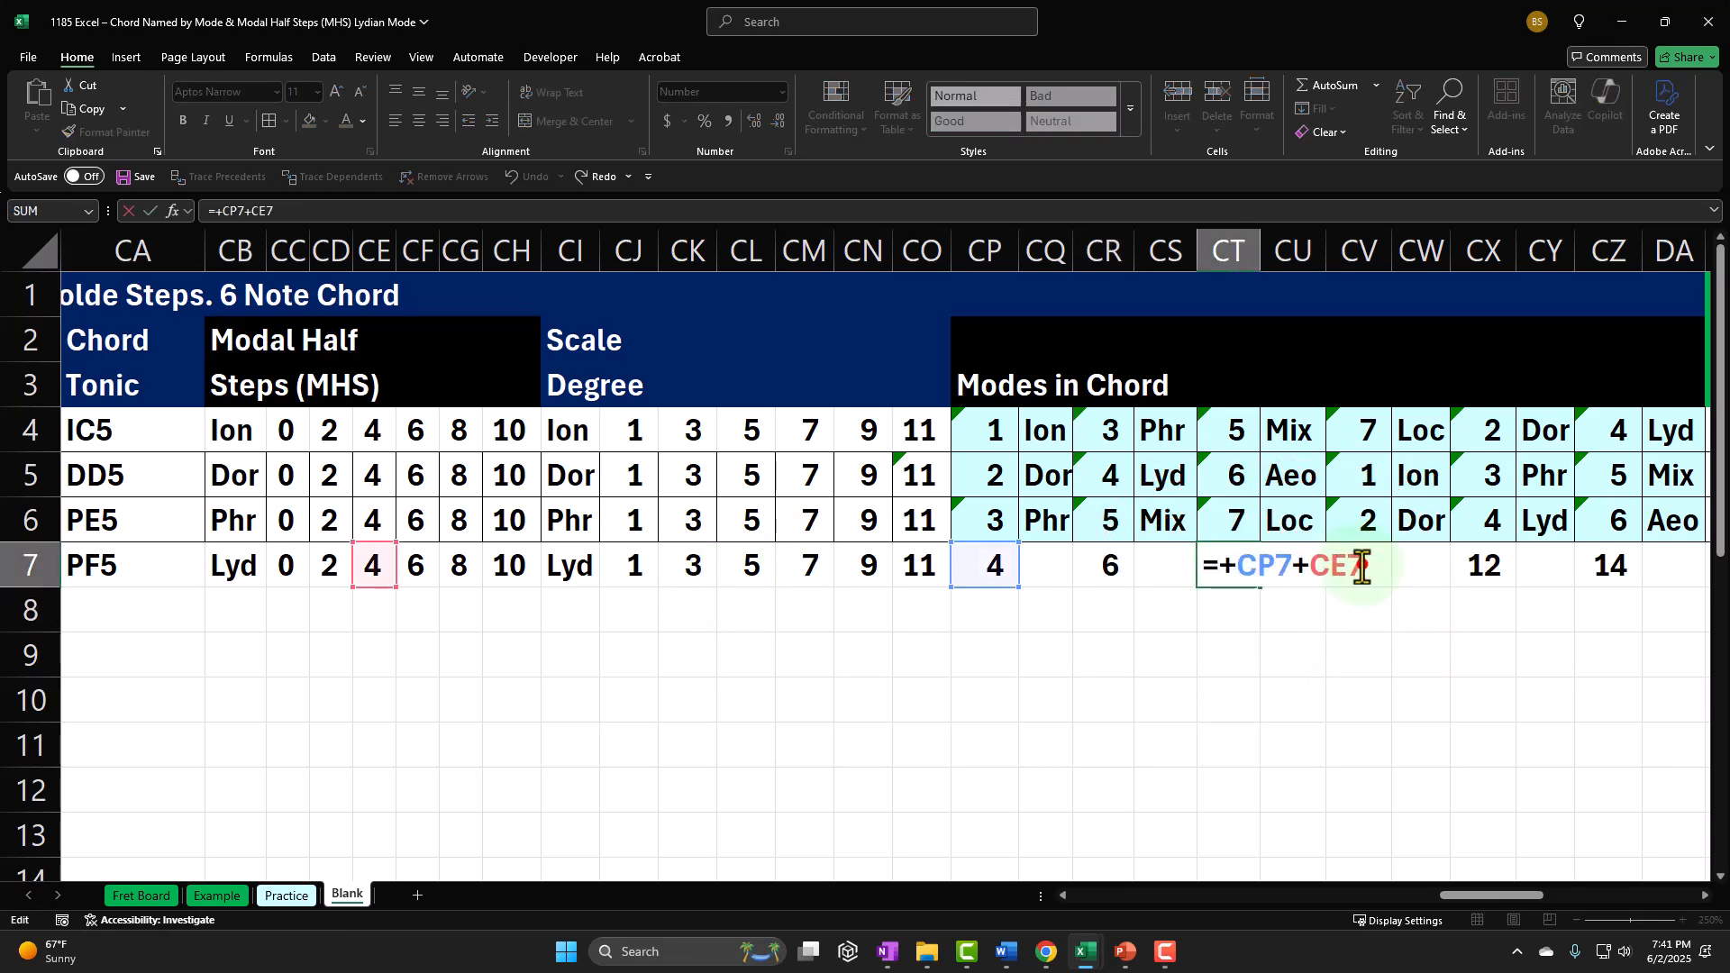
pyautogui.write('-7')
pyautogui.press('Return')
pyautogui.doubleClick(1360, 565)
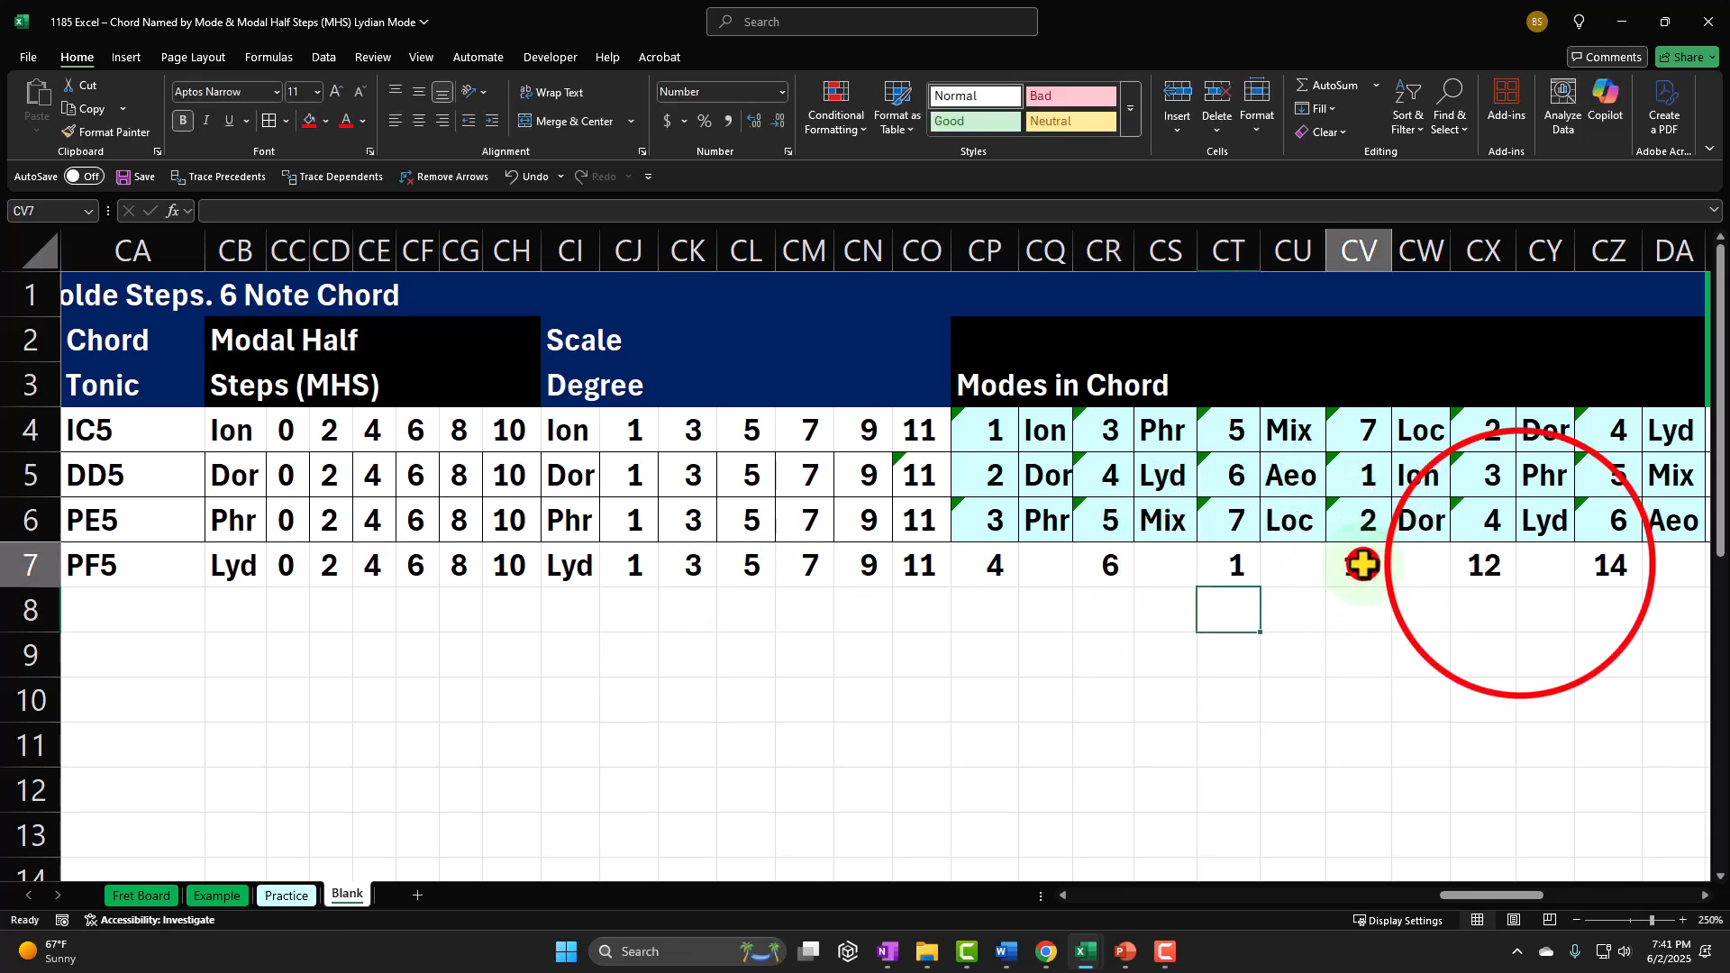
pyautogui.click(1520, 564)
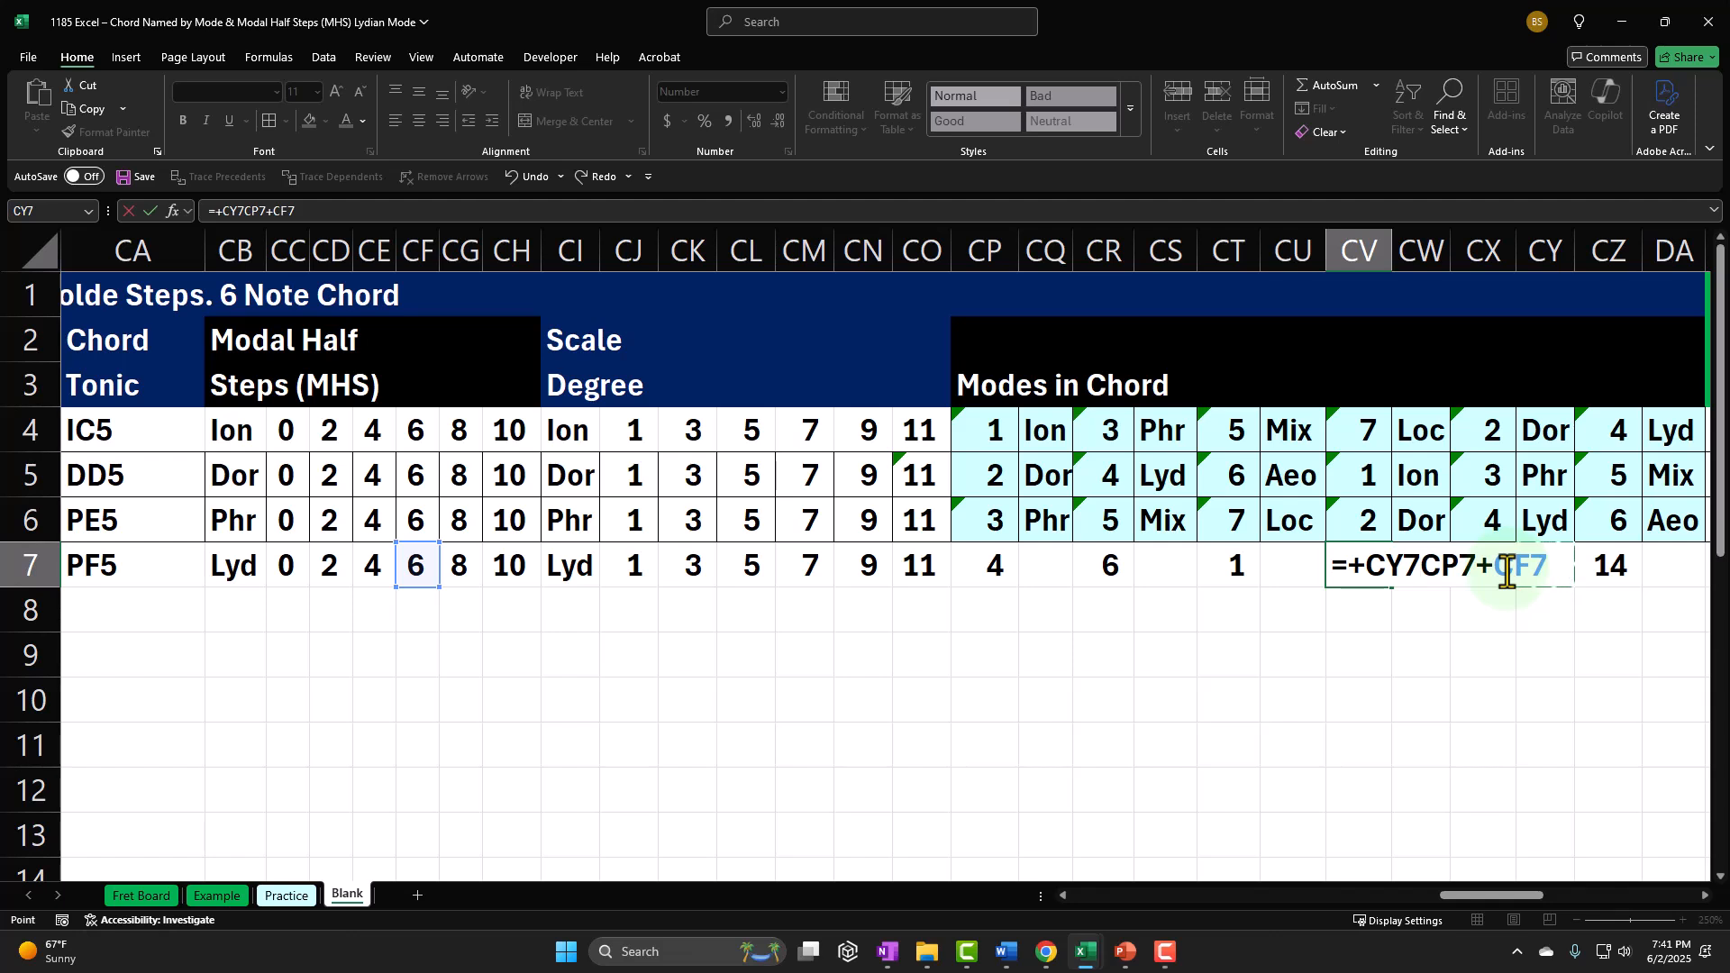
pyautogui.press('Return')
pyautogui.click(1379, 582)
pyautogui.hotkey('ctrl', 'z')
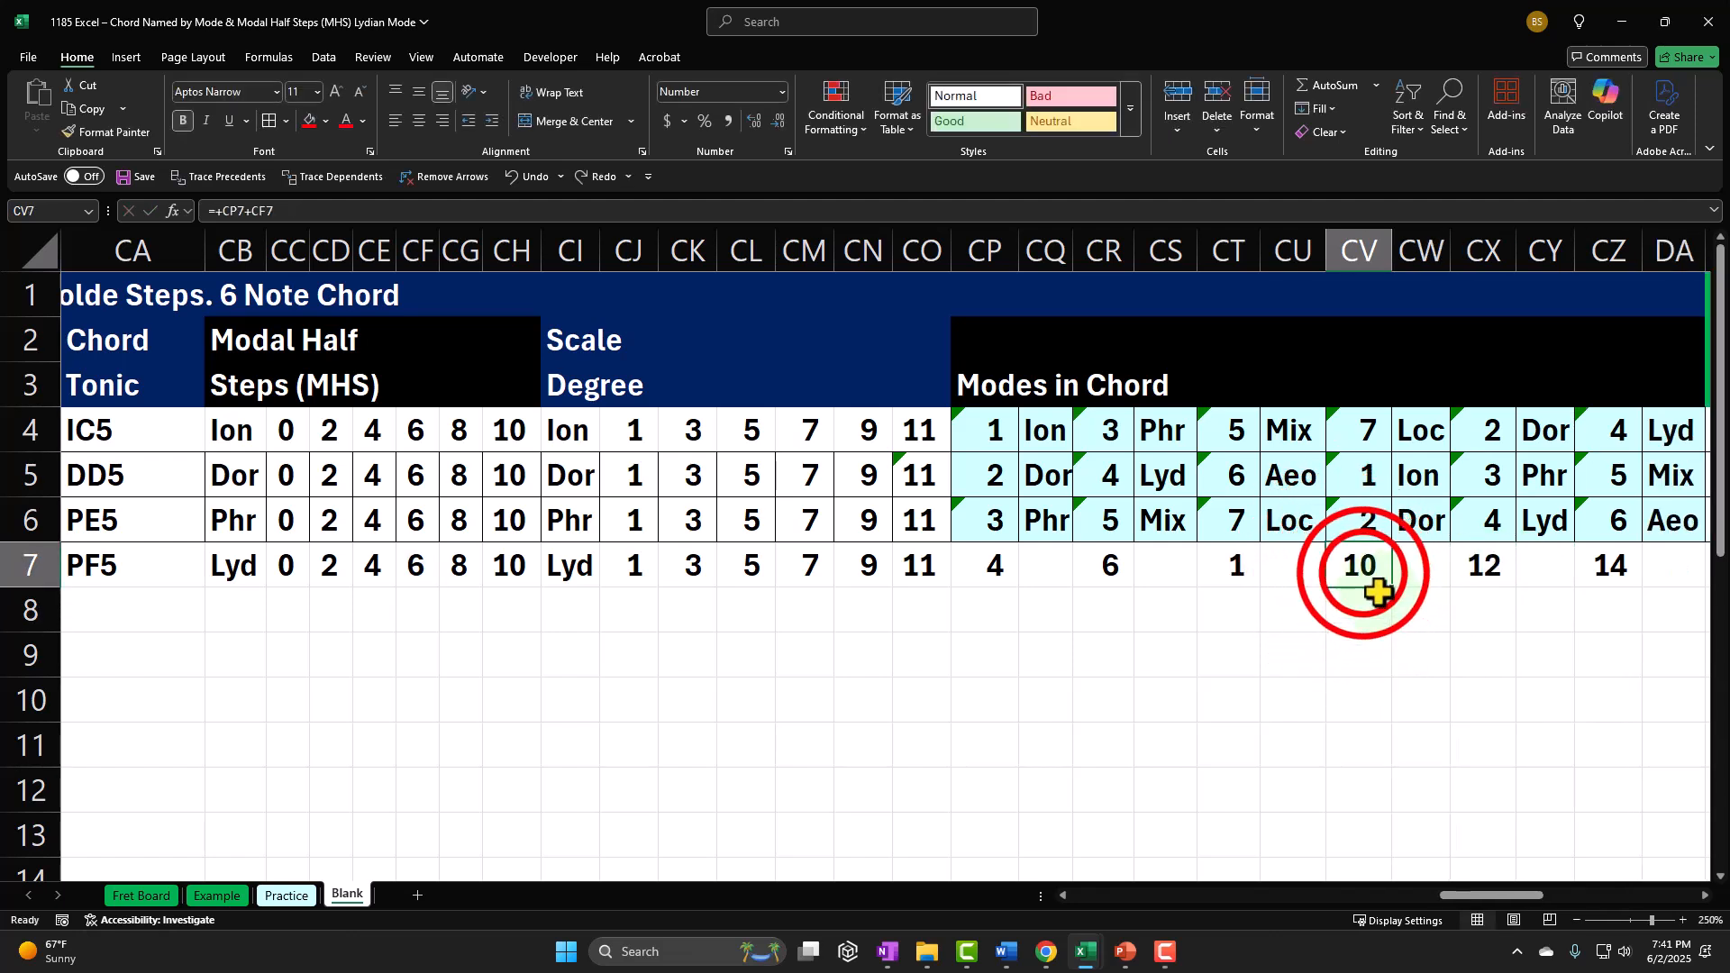
# Step: Append -7 to the formula of the fourth mode number in CV7
pyautogui.doubleClick(1365, 577)
pyautogui.click(1483, 586)
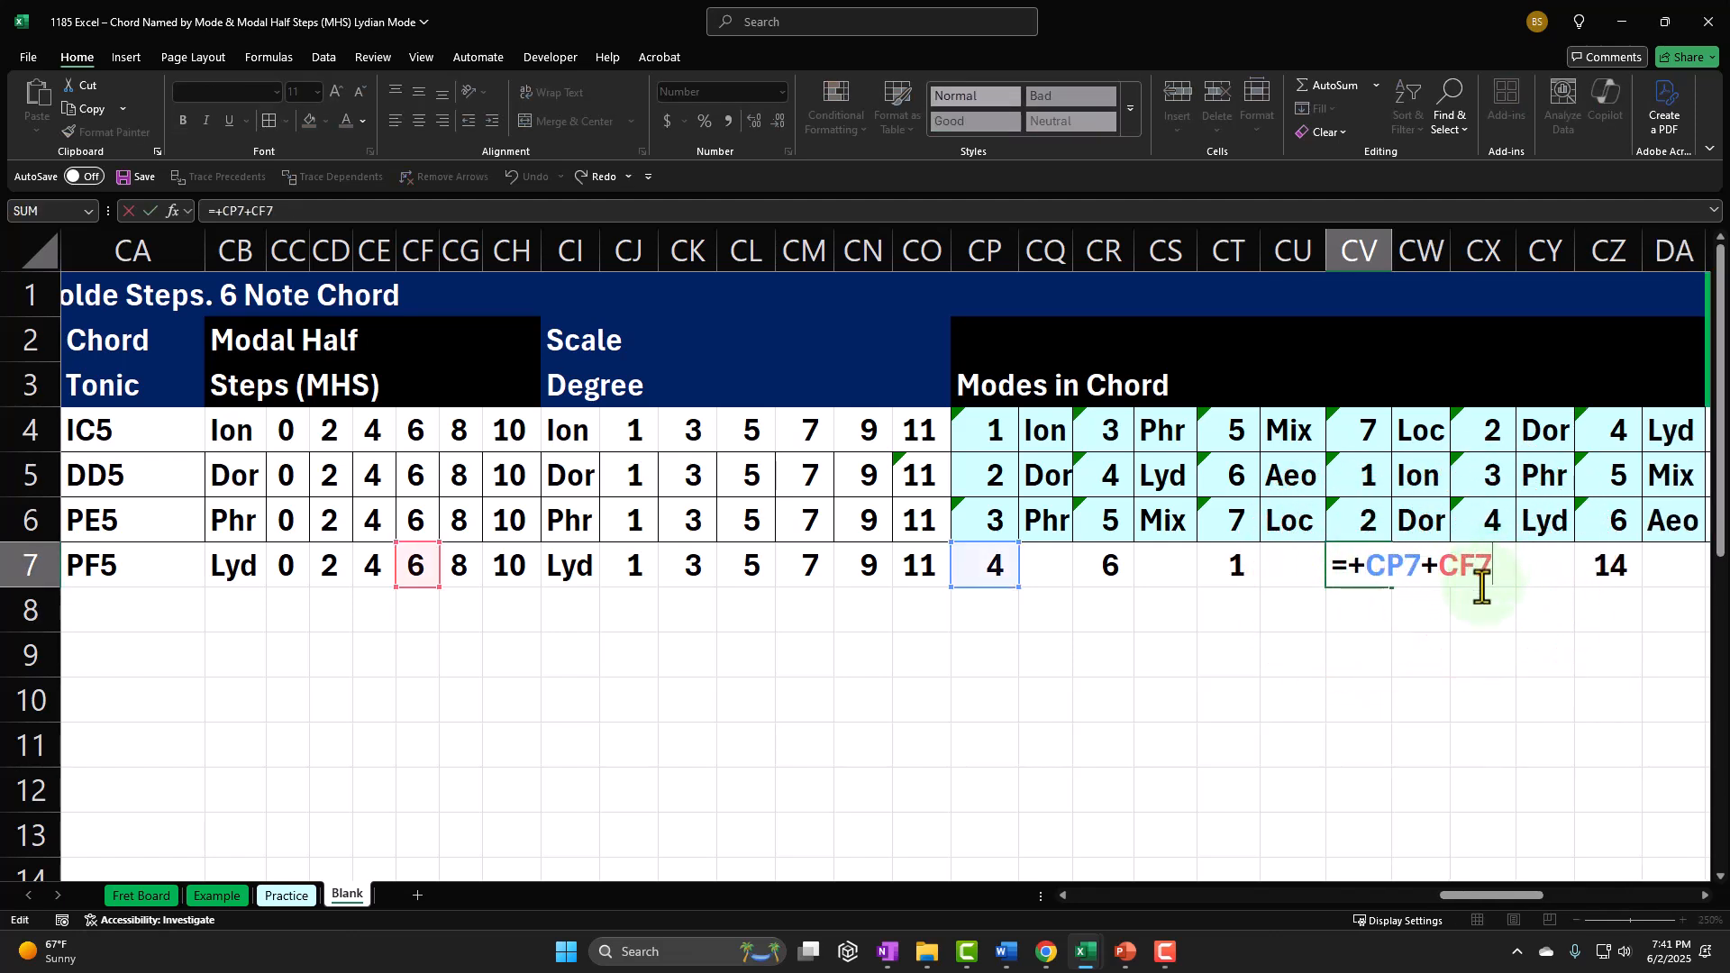
pyautogui.write('-7')
pyautogui.press('Return')
# Step: Append -7 to the formulas of the fifth and sixth mode numbers in CX7 and CZ7
pyautogui.doubleClick(1485, 577)
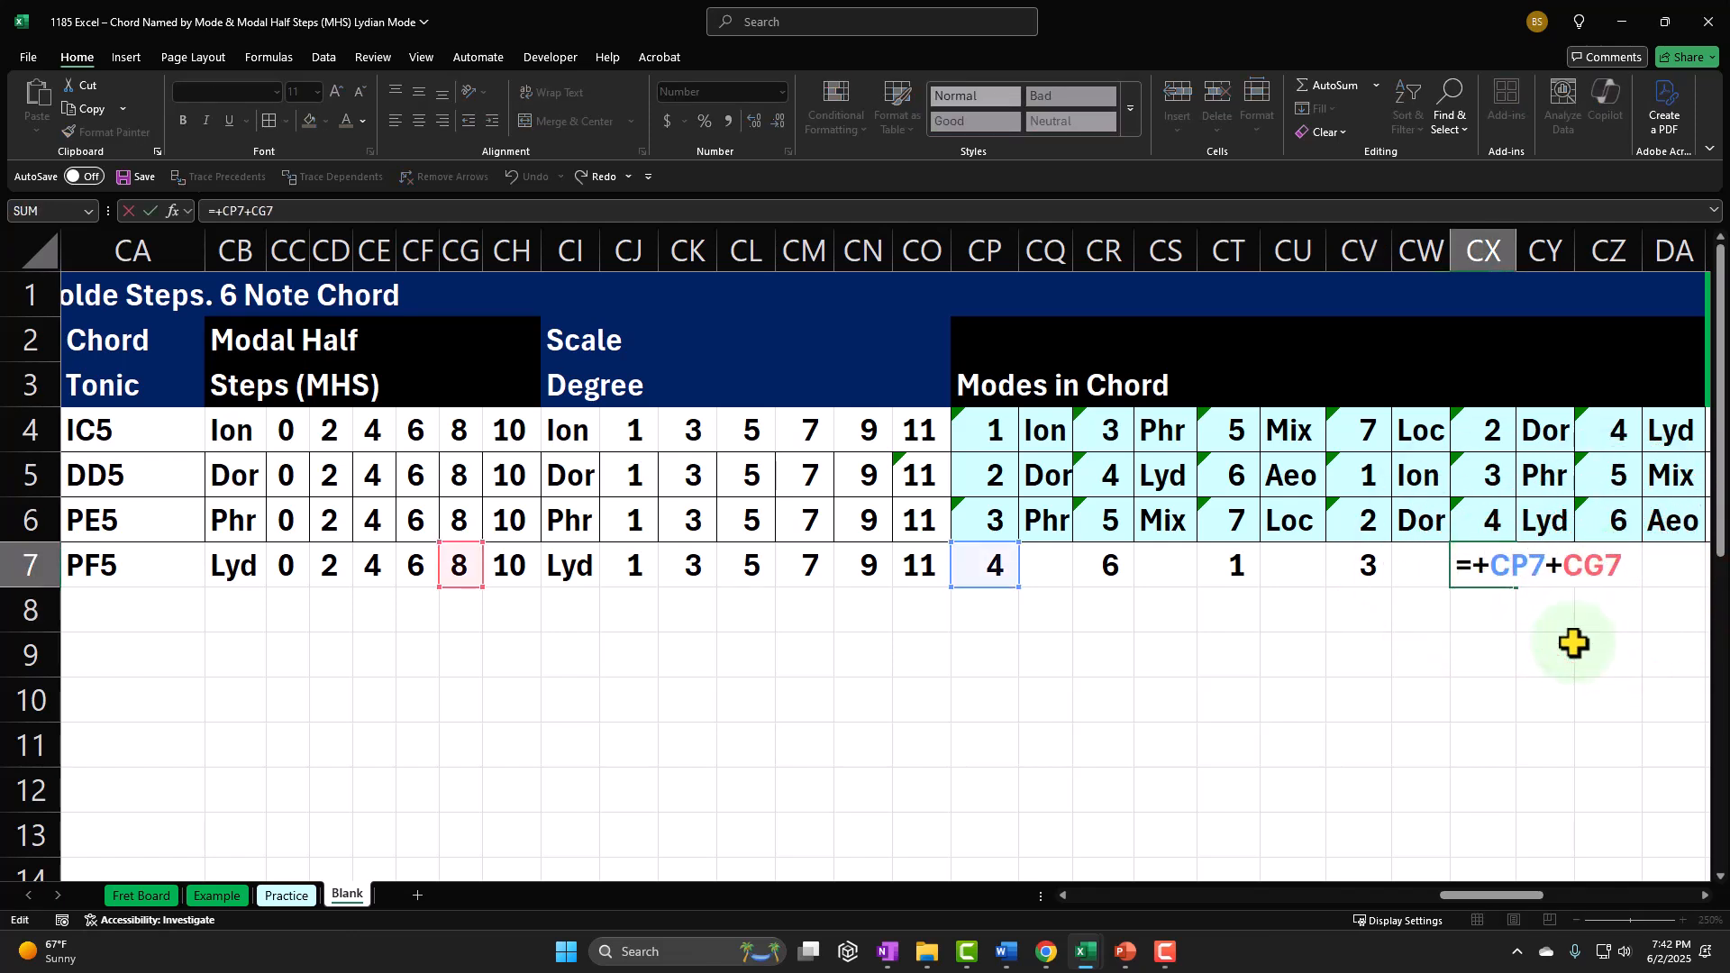
pyautogui.write('-7')
pyautogui.press('Return')
pyautogui.doubleClick(1610, 568)
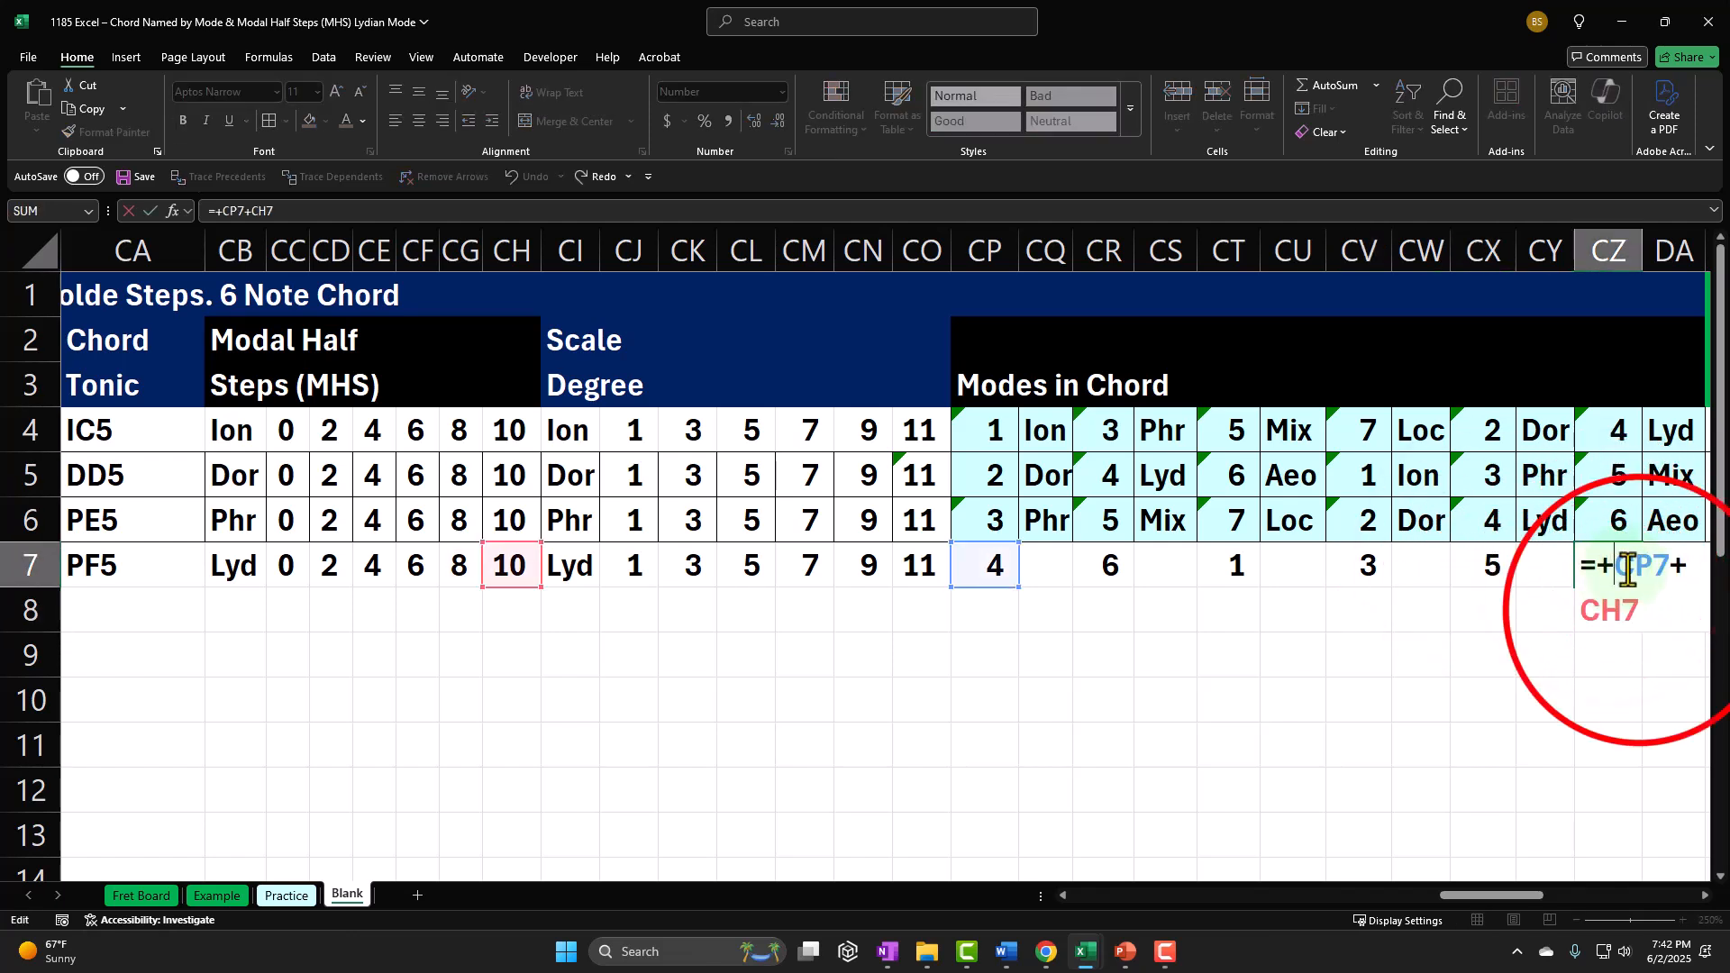
pyautogui.click(1660, 611)
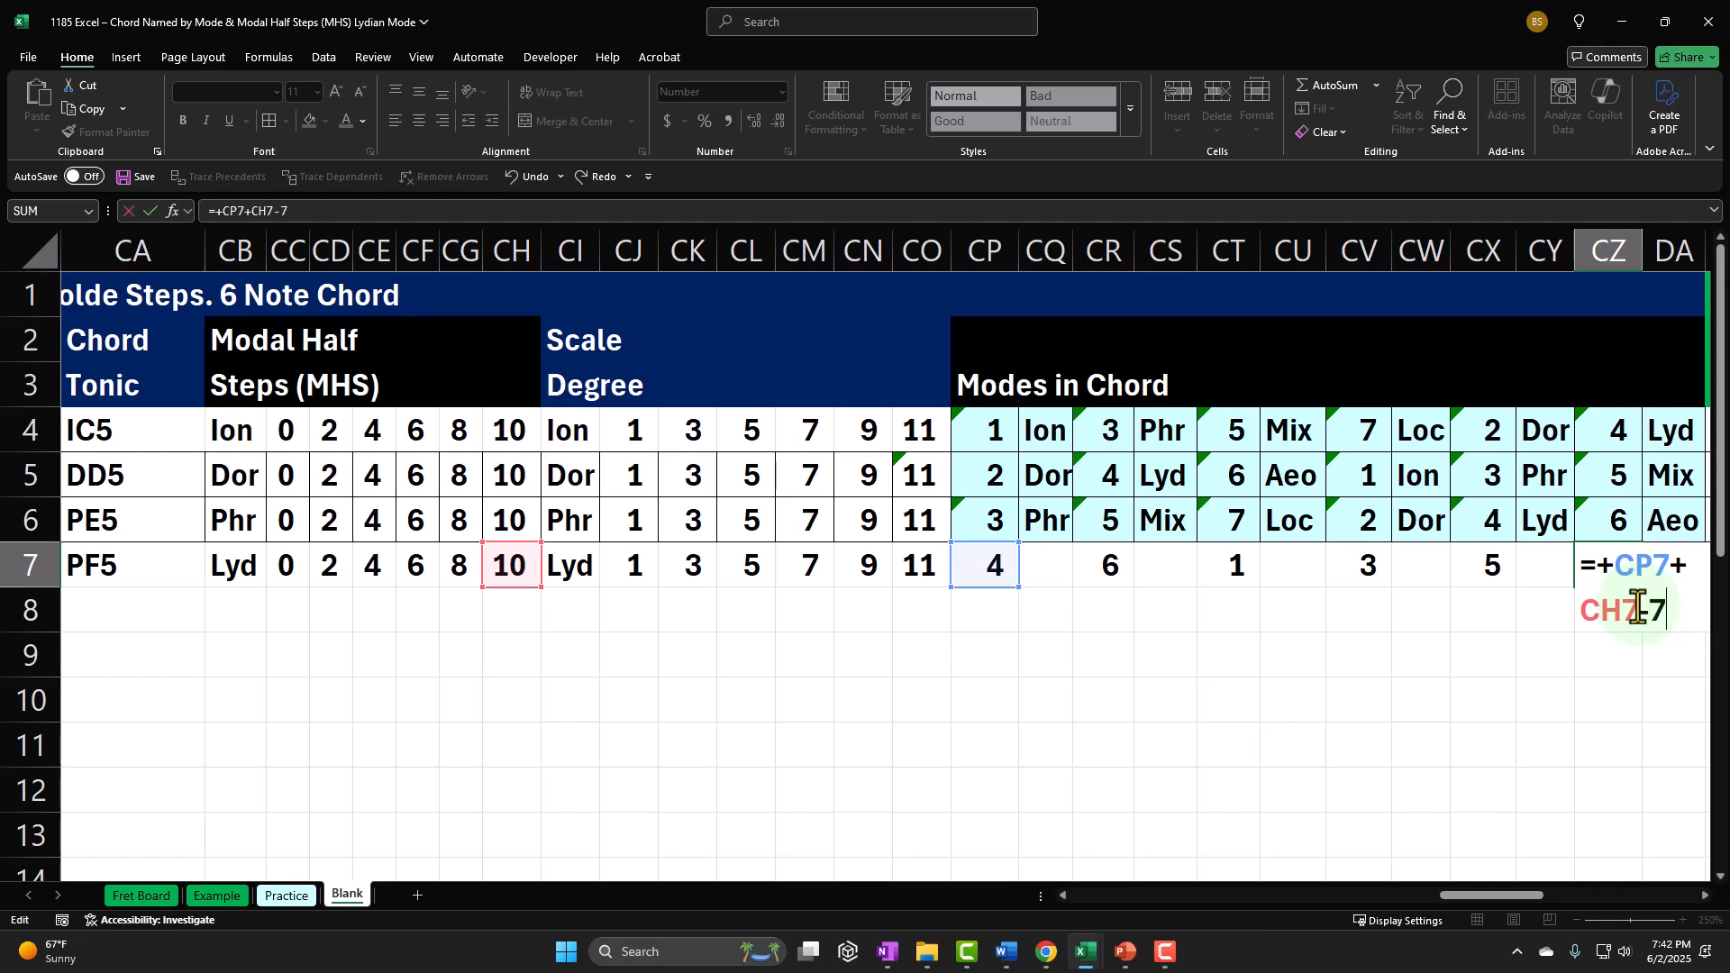
pyautogui.press('Return')
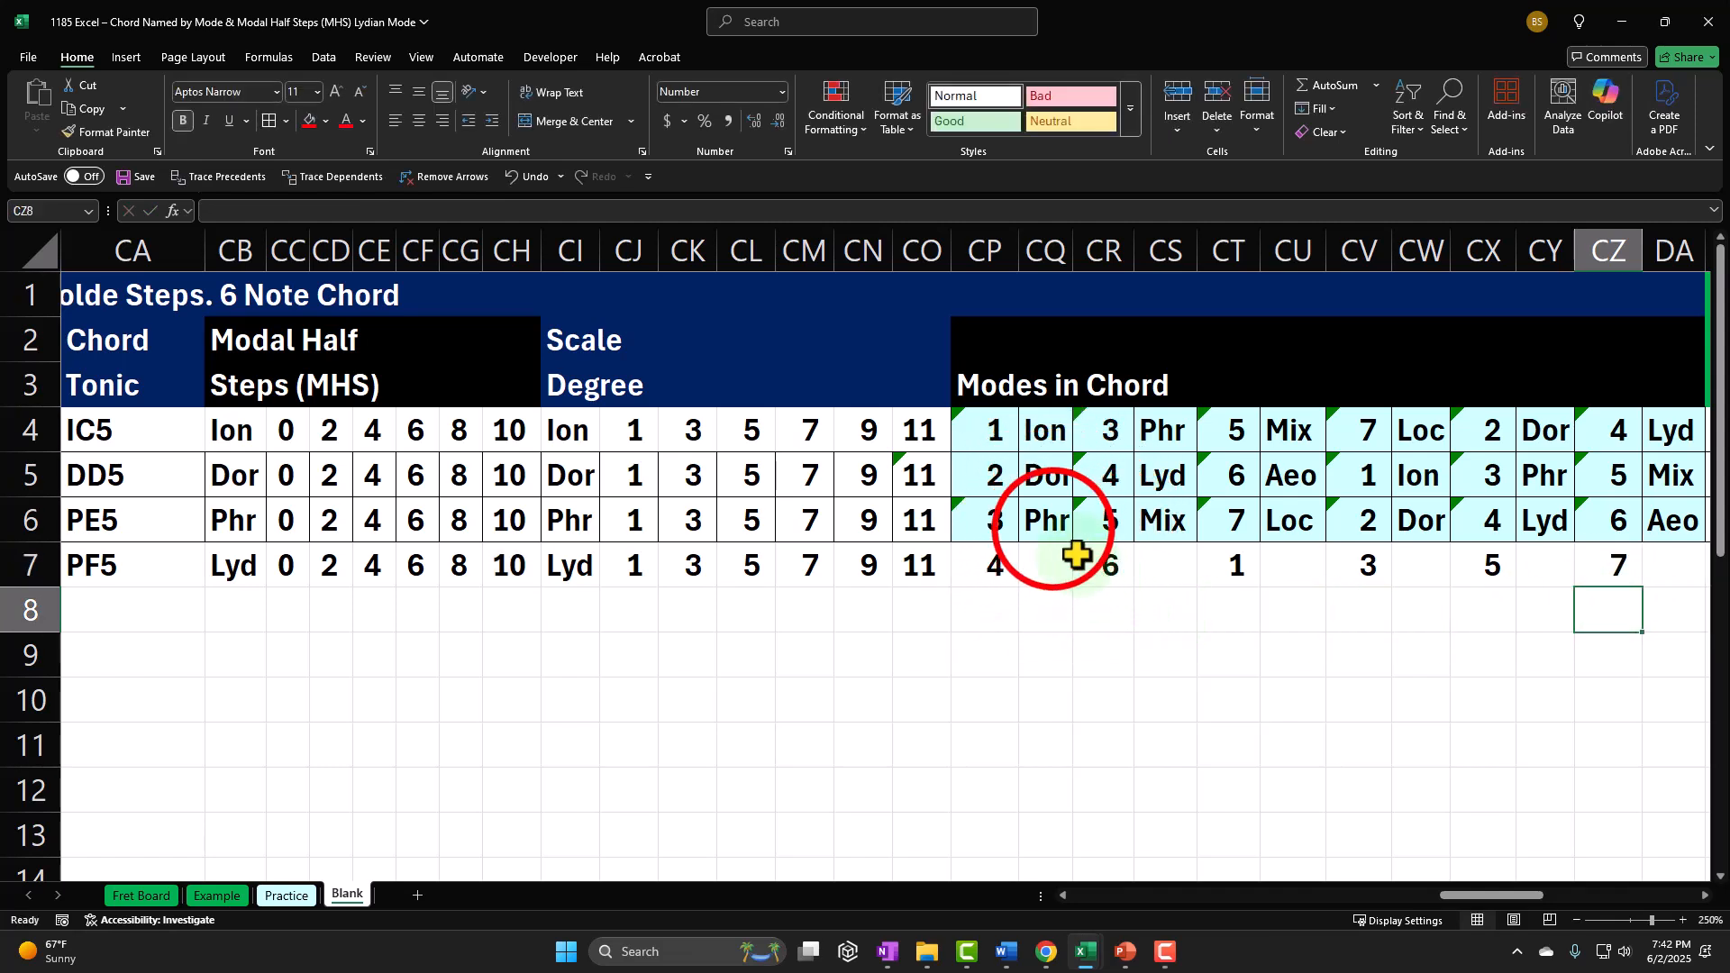
# Step: Copy the XLOOKUP mode name formula from CQ6 into CQ7, CS7, CU7, CW7, CY7 and DA7
pyautogui.click(1053, 527)
pyautogui.click(1046, 568)
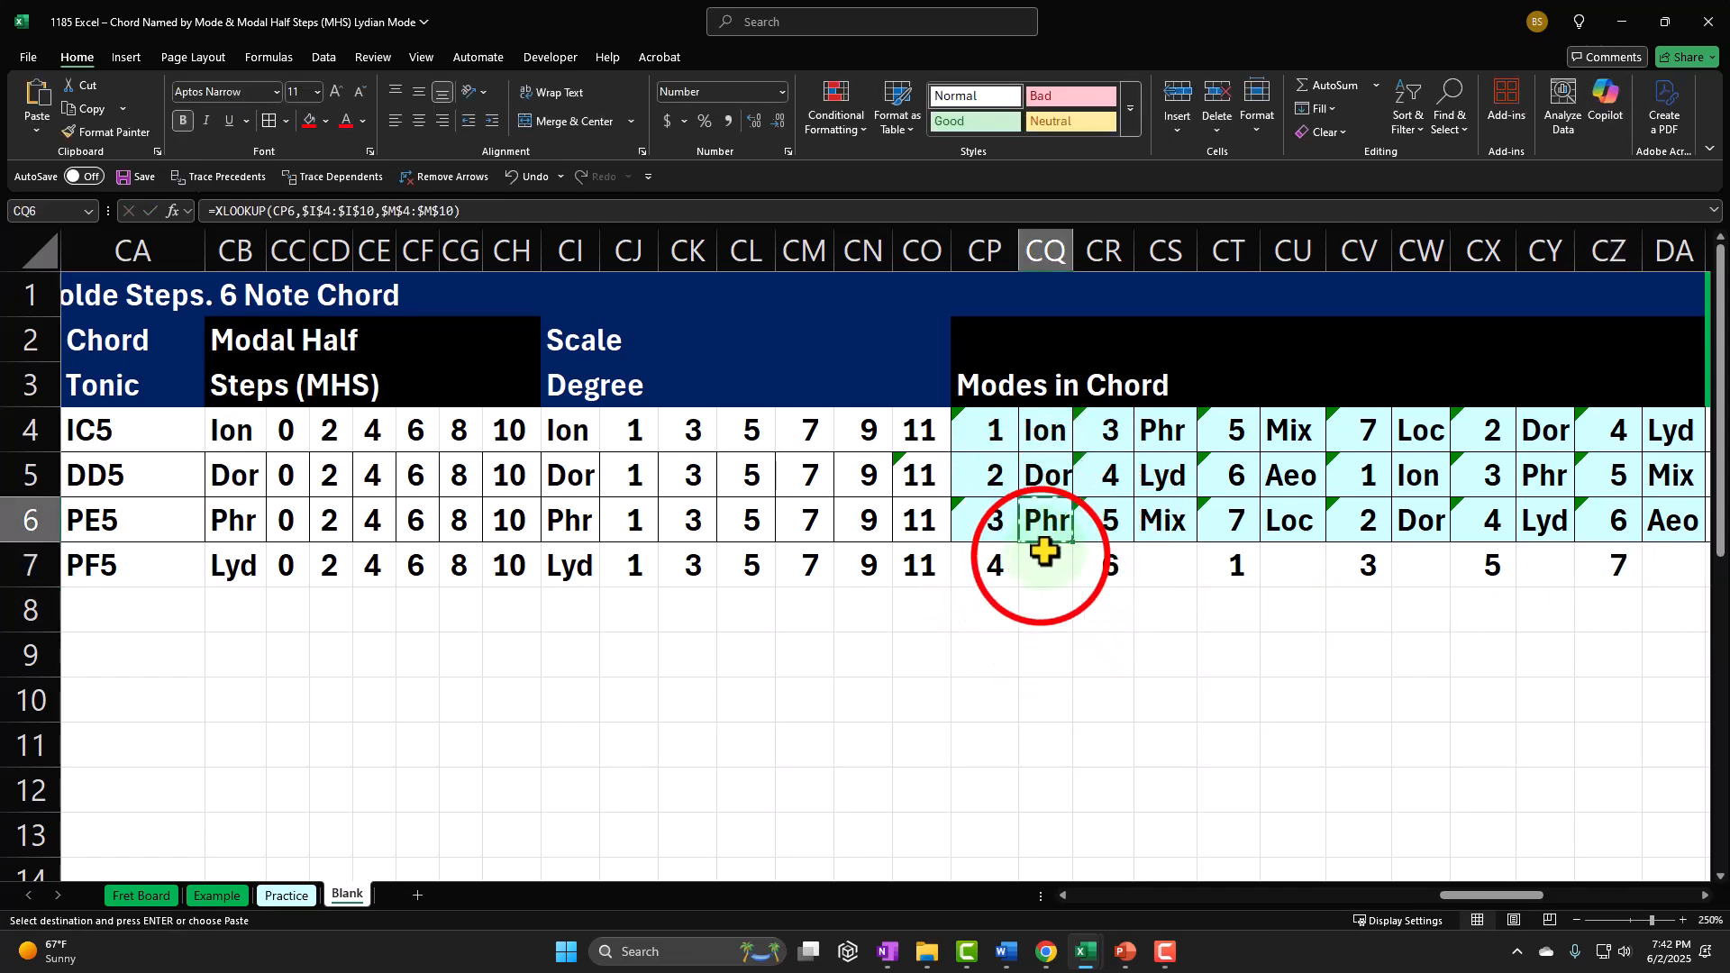
pyautogui.hotkey('ctrl', 'v')
pyautogui.click(1167, 565)
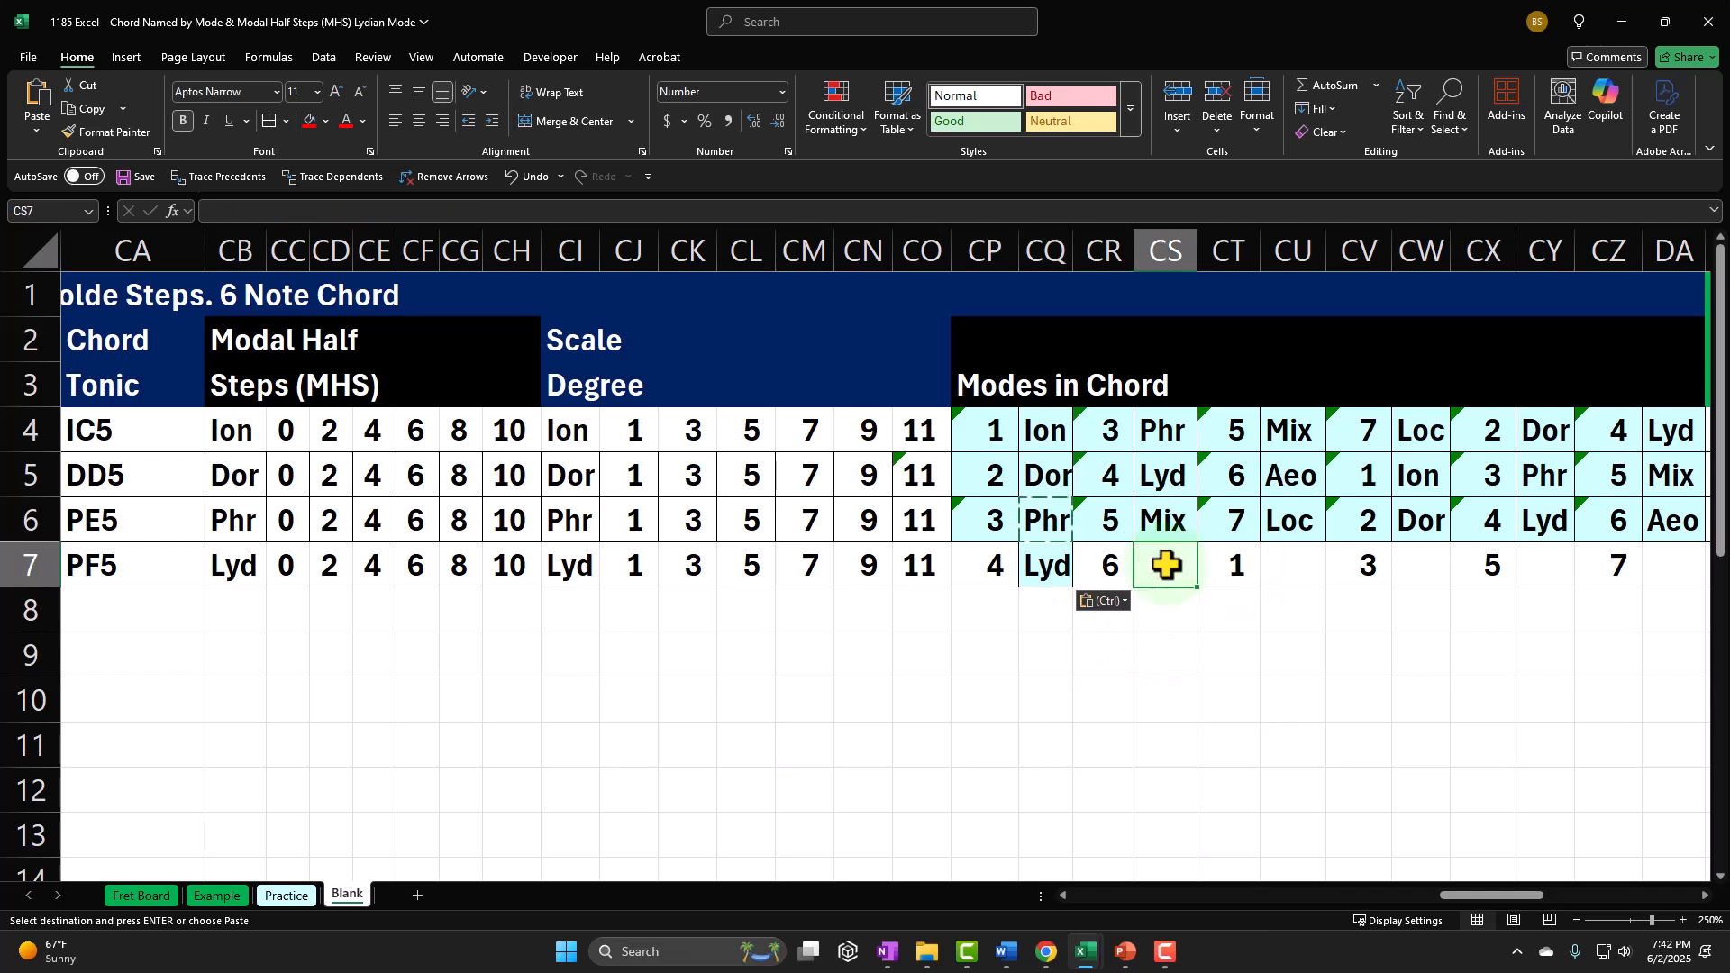
pyautogui.hotkey('ctrl', 'v')
pyautogui.click(1290, 566)
pyautogui.hotkey('ctrl', 'v')
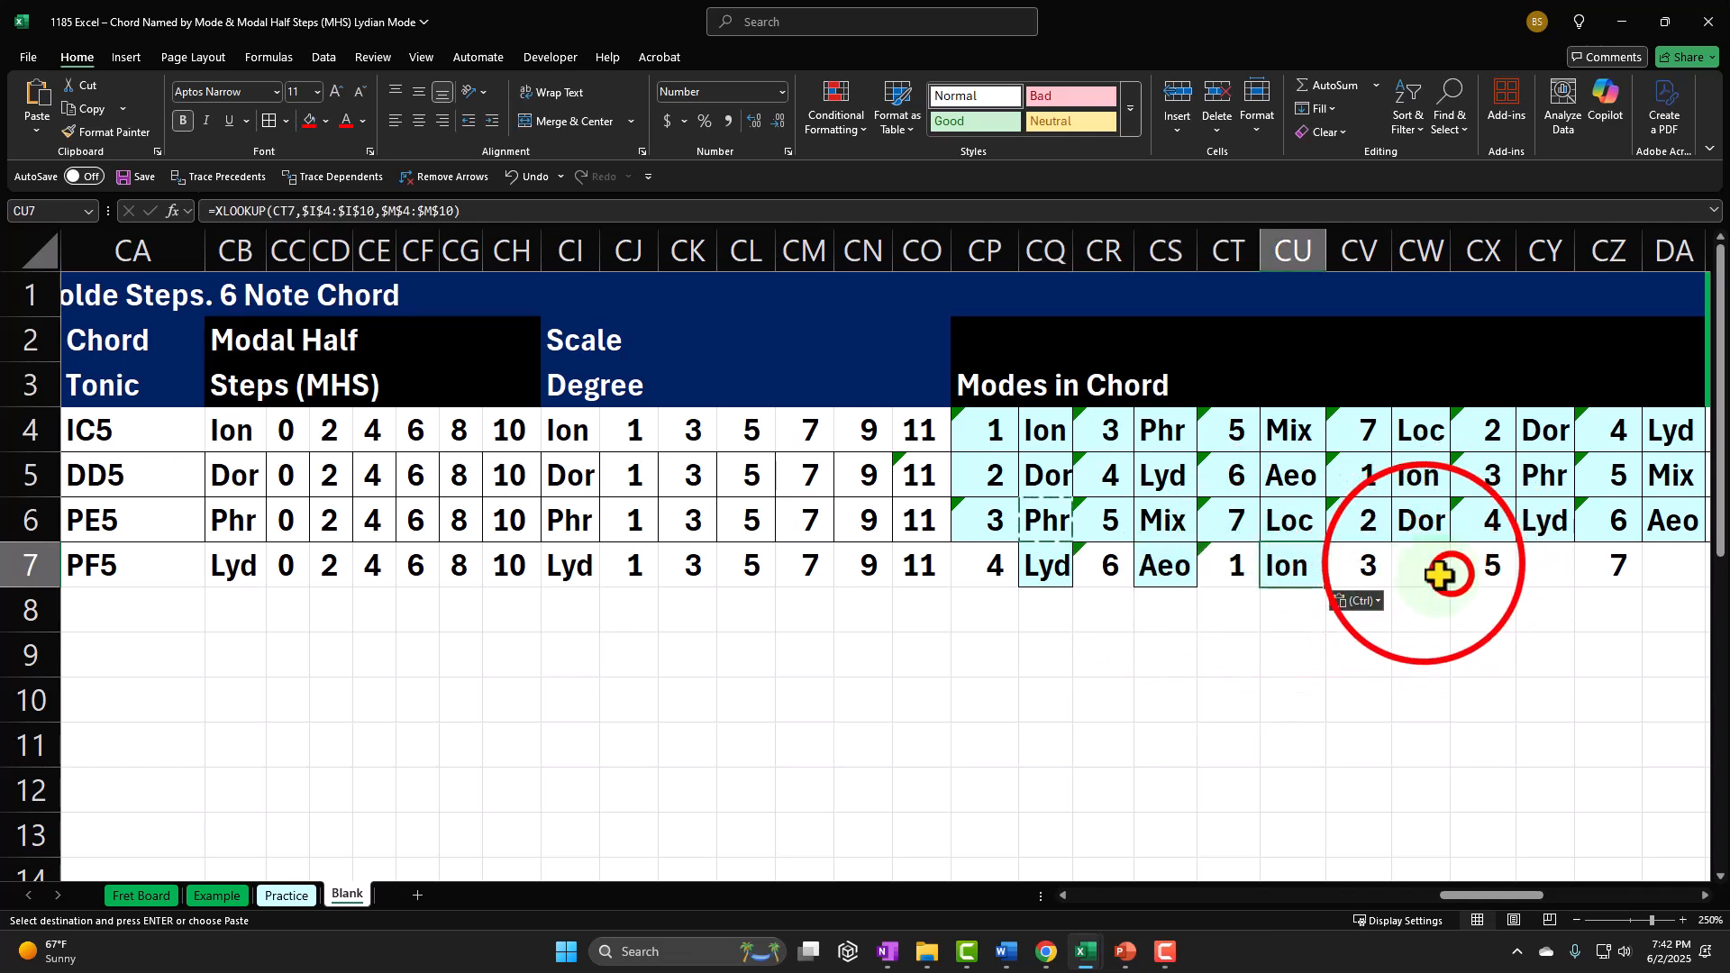
pyautogui.click(1424, 566)
pyautogui.hotkey('ctrl', 'v')
pyautogui.click(1556, 560)
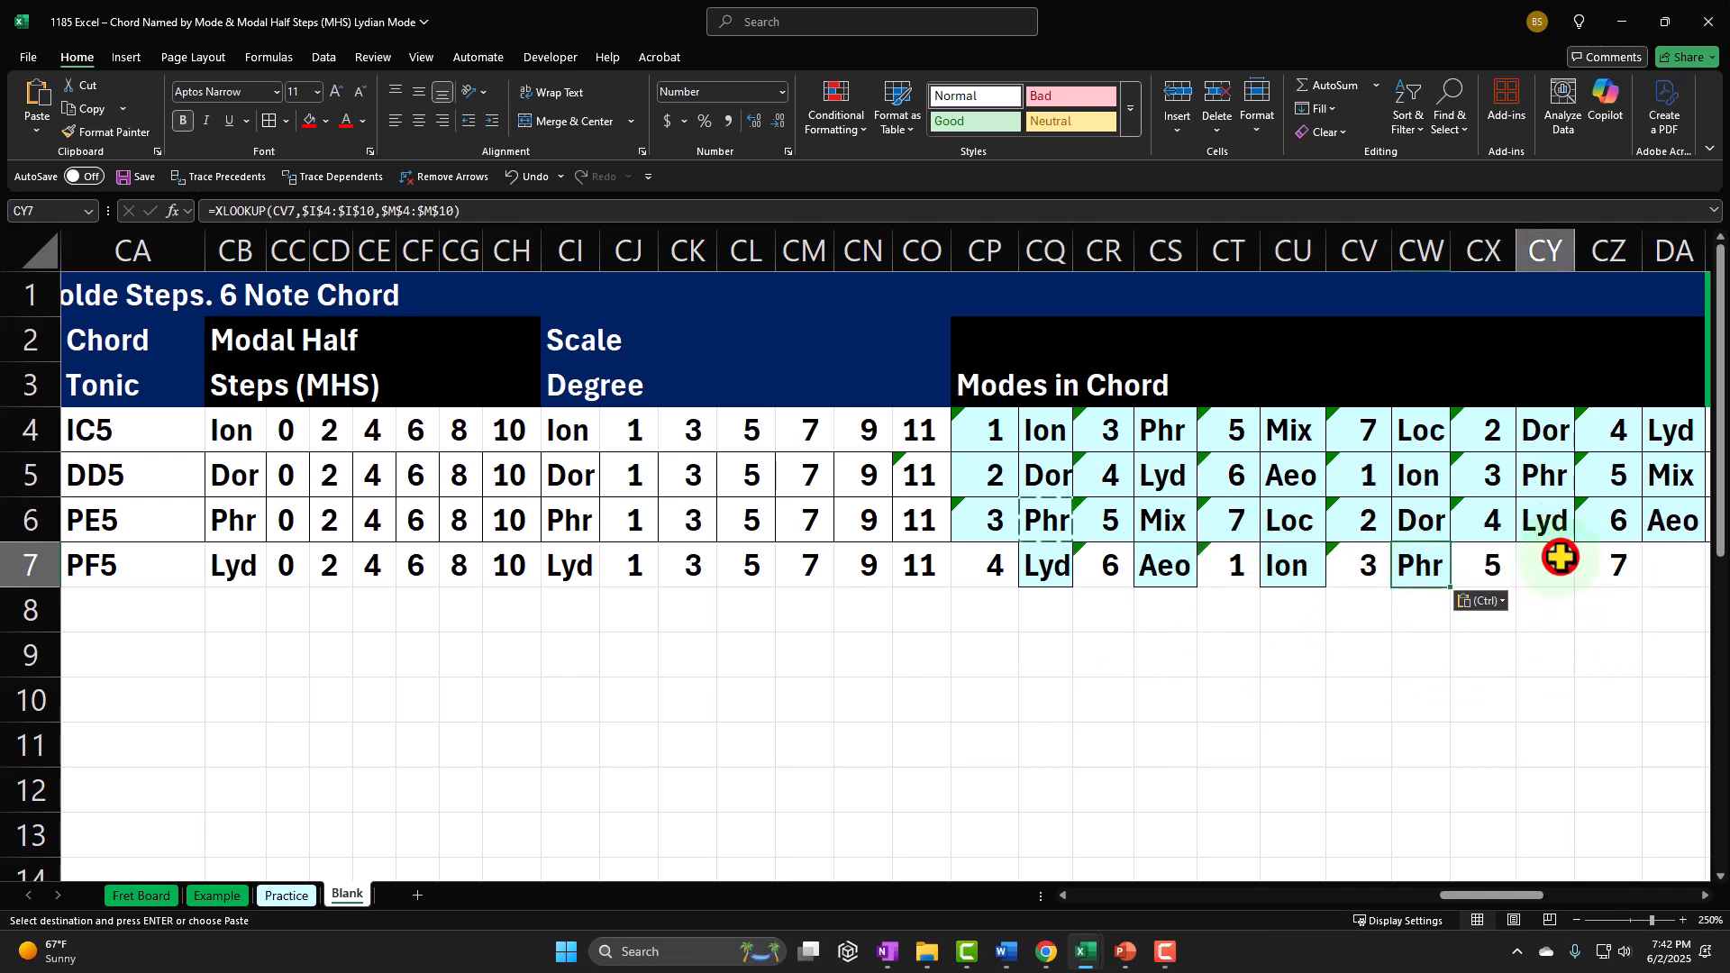
pyautogui.hotkey('ctrl', 'v')
pyautogui.click(1660, 560)
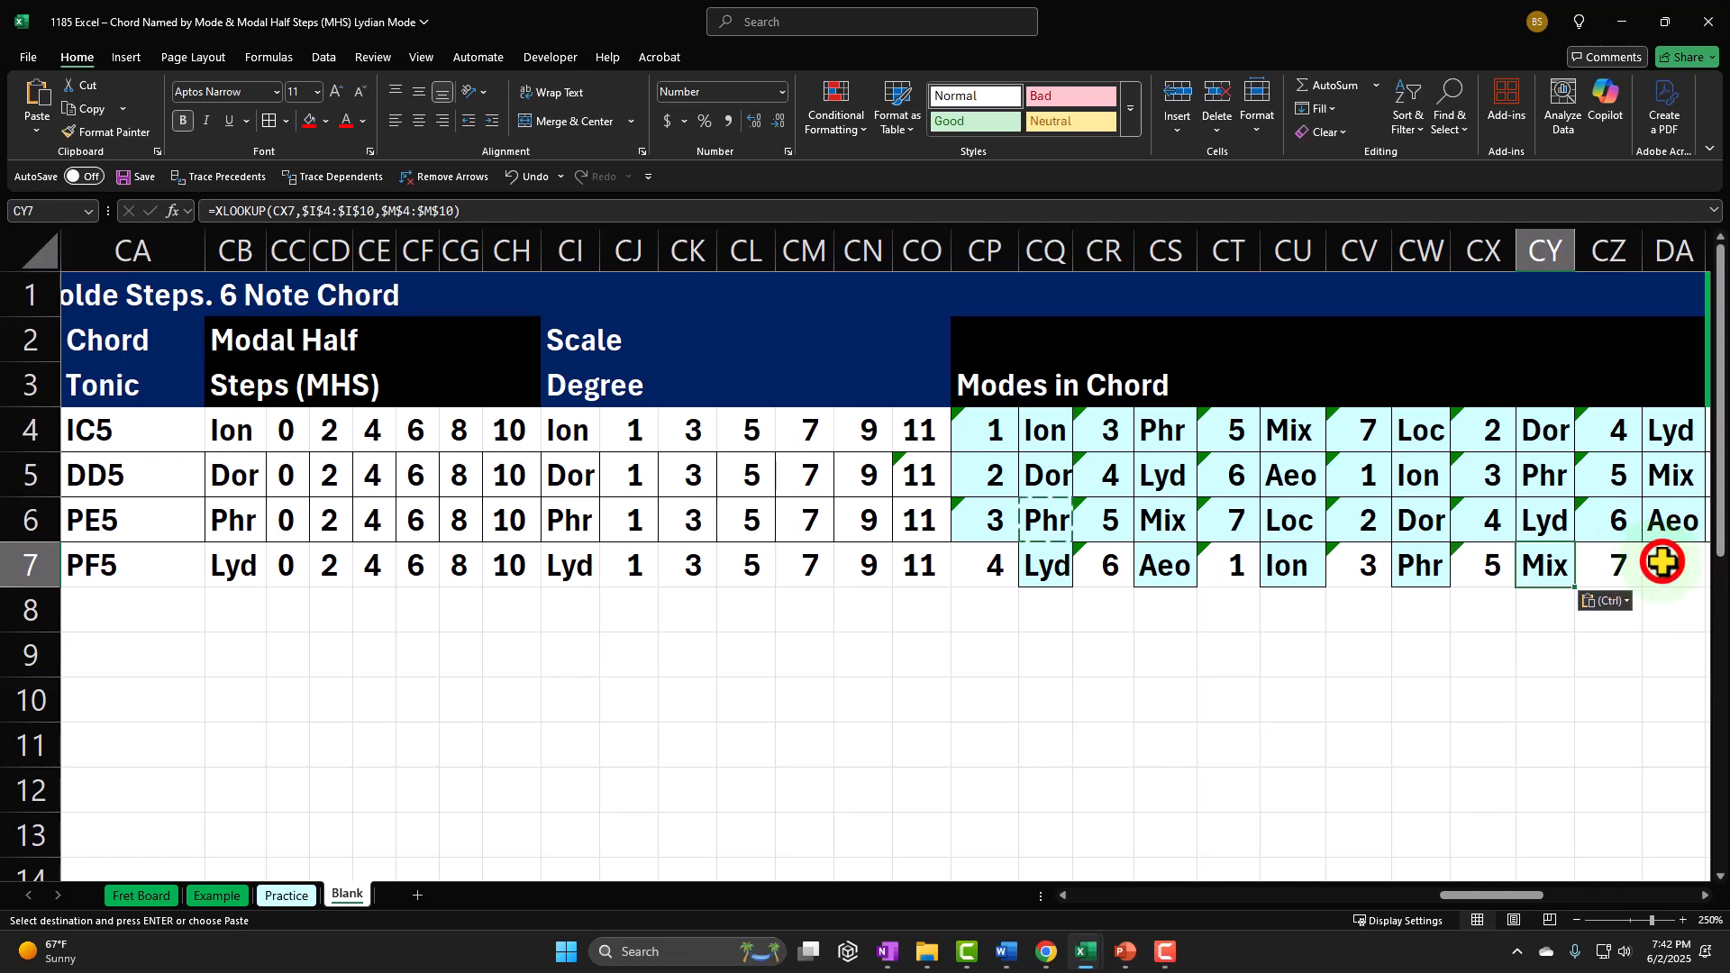
pyautogui.hotkey('ctrl', 'v')
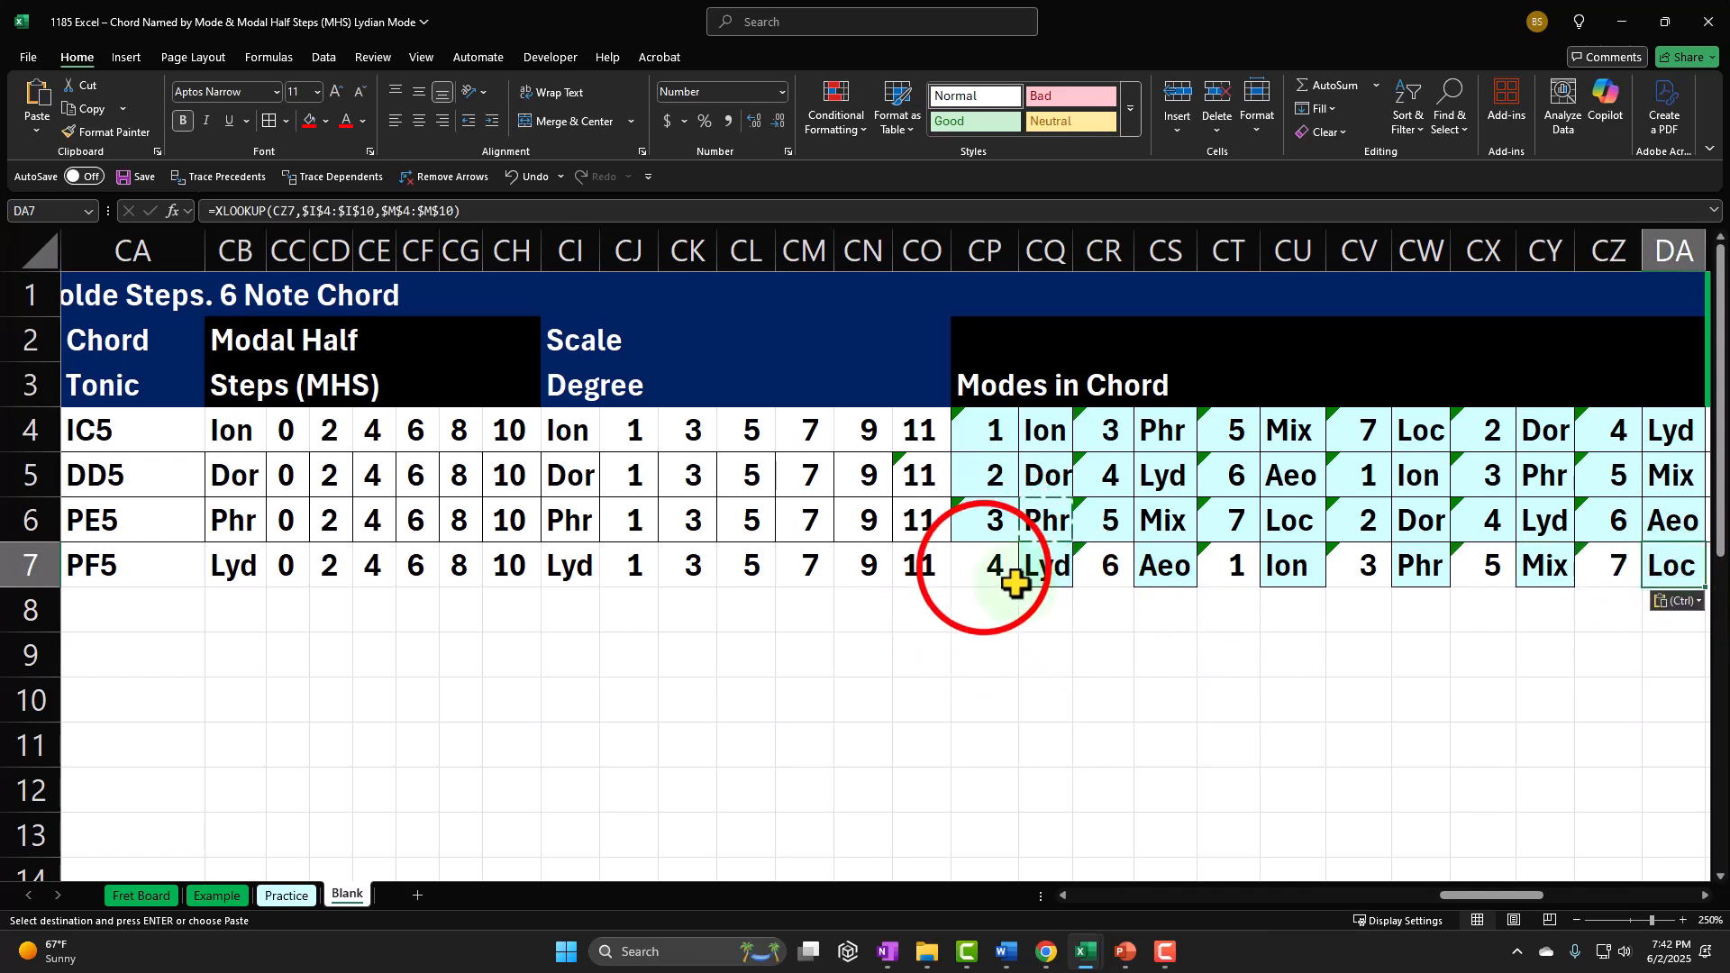
# Step: Fill the six-note chord's Lydian mode cells CP7:DA7 with the recently used light cyan color
pyautogui.moveTo(989, 565); pyautogui.dragTo(1658, 566)
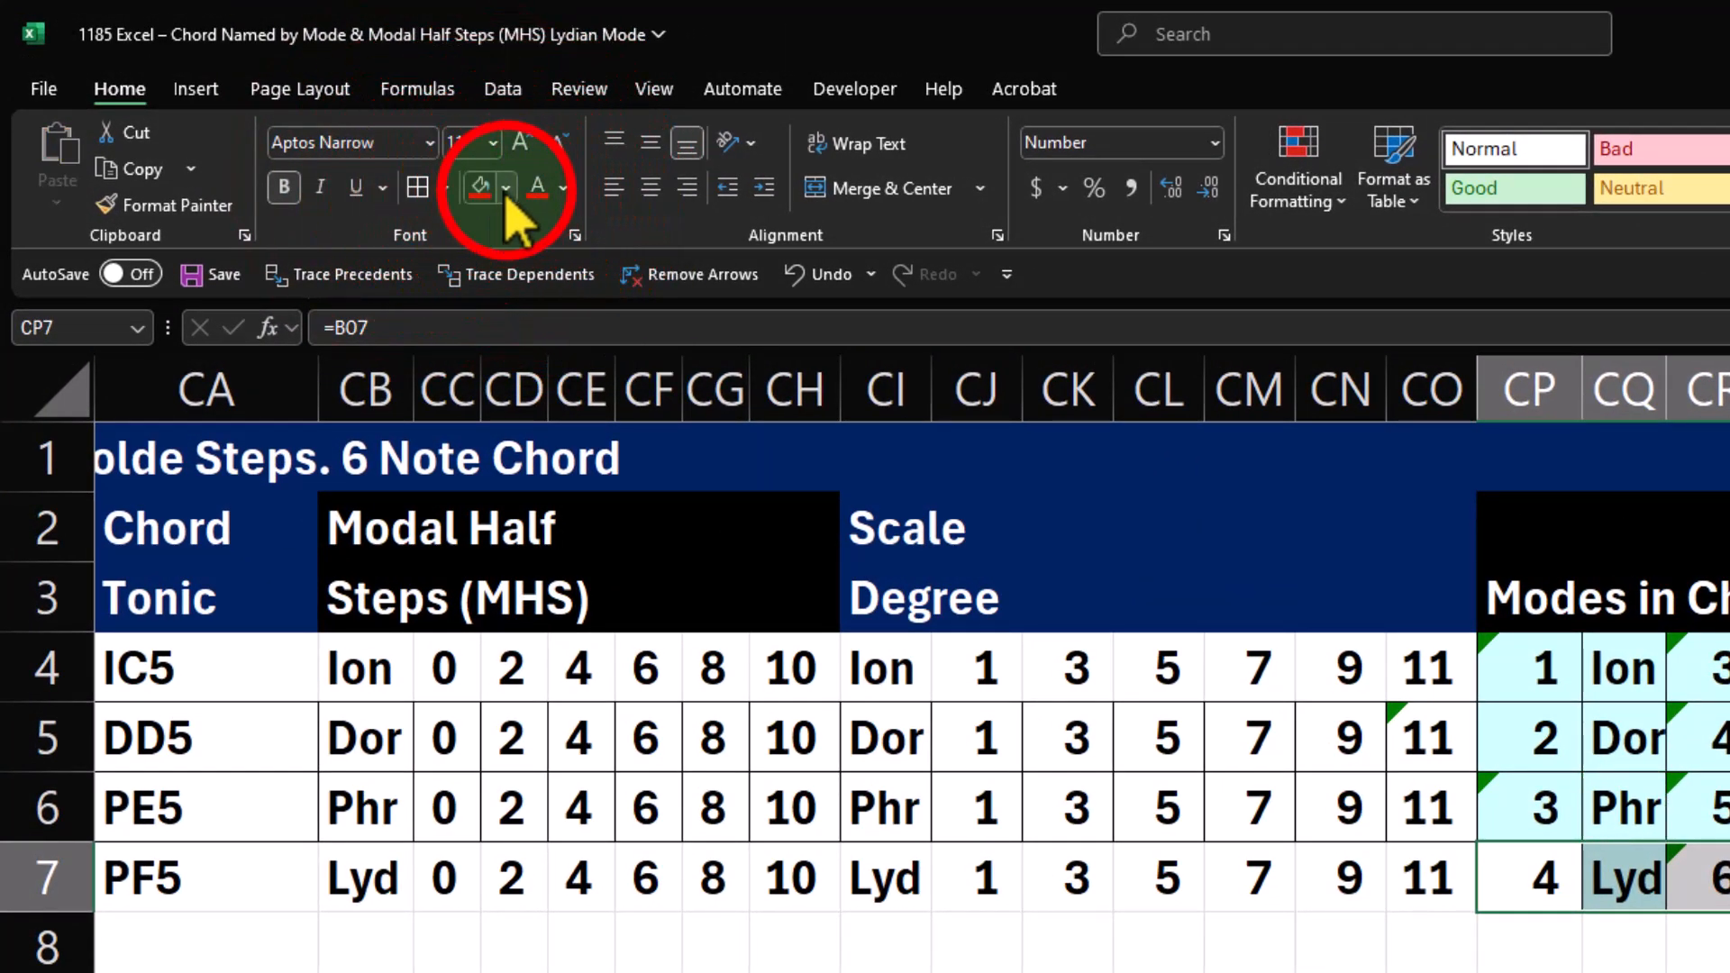
pyautogui.click(506, 189)
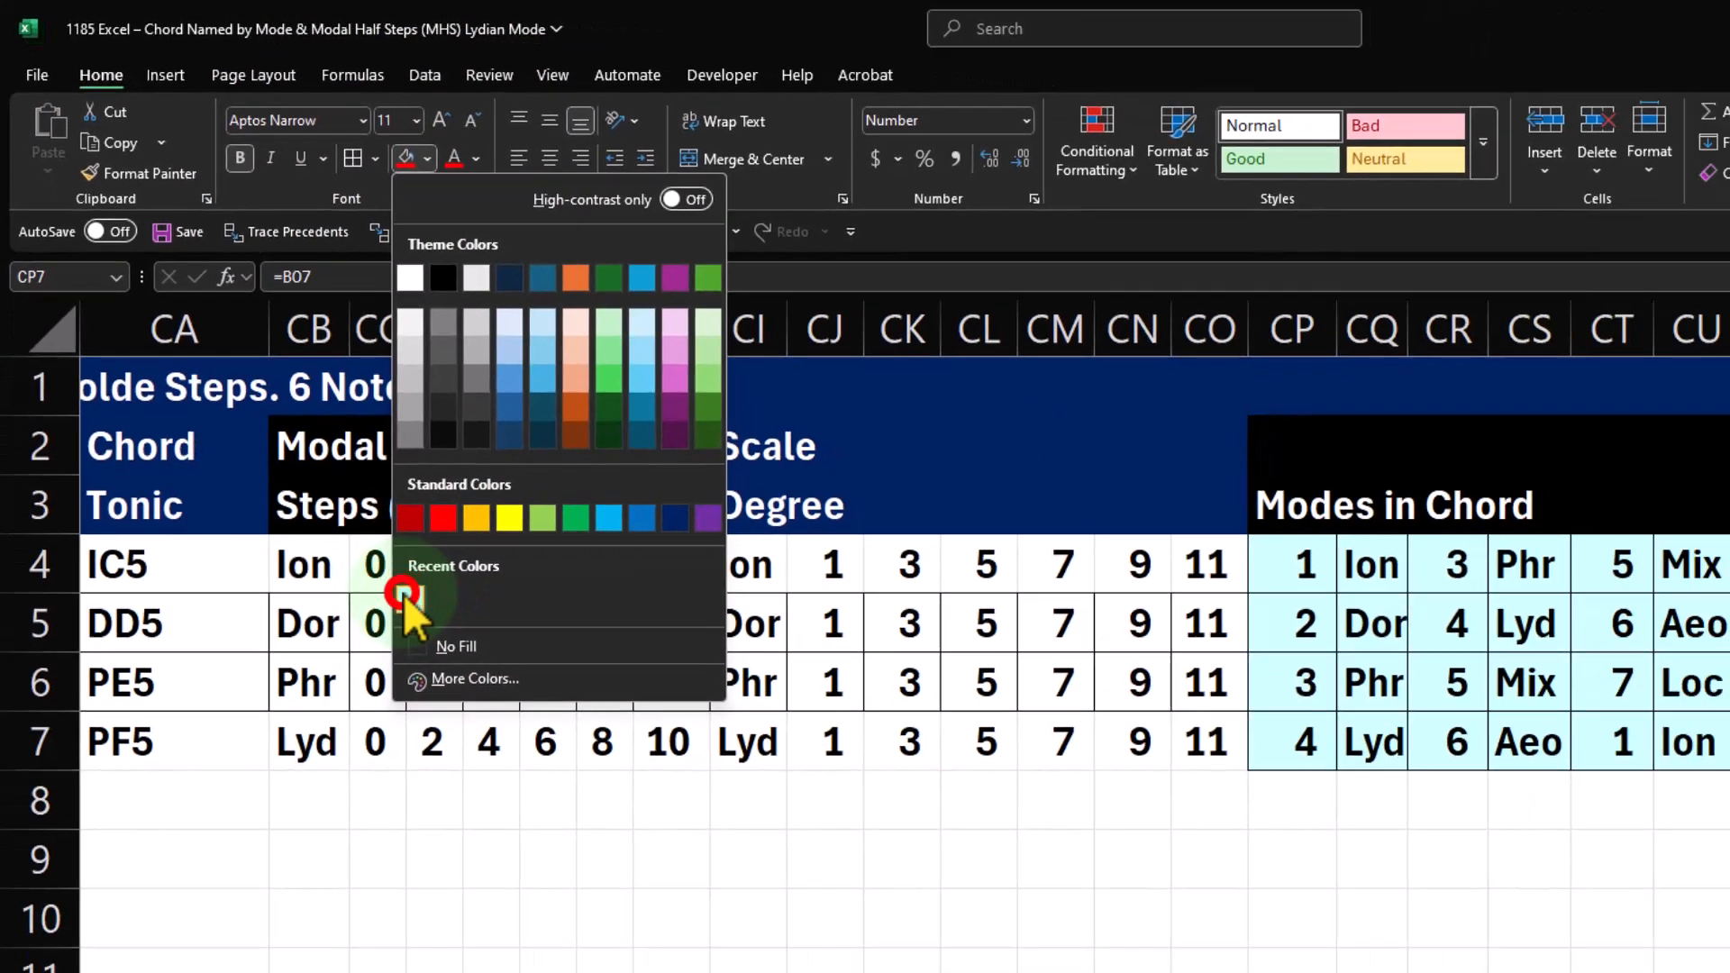
pyautogui.click(485, 709)
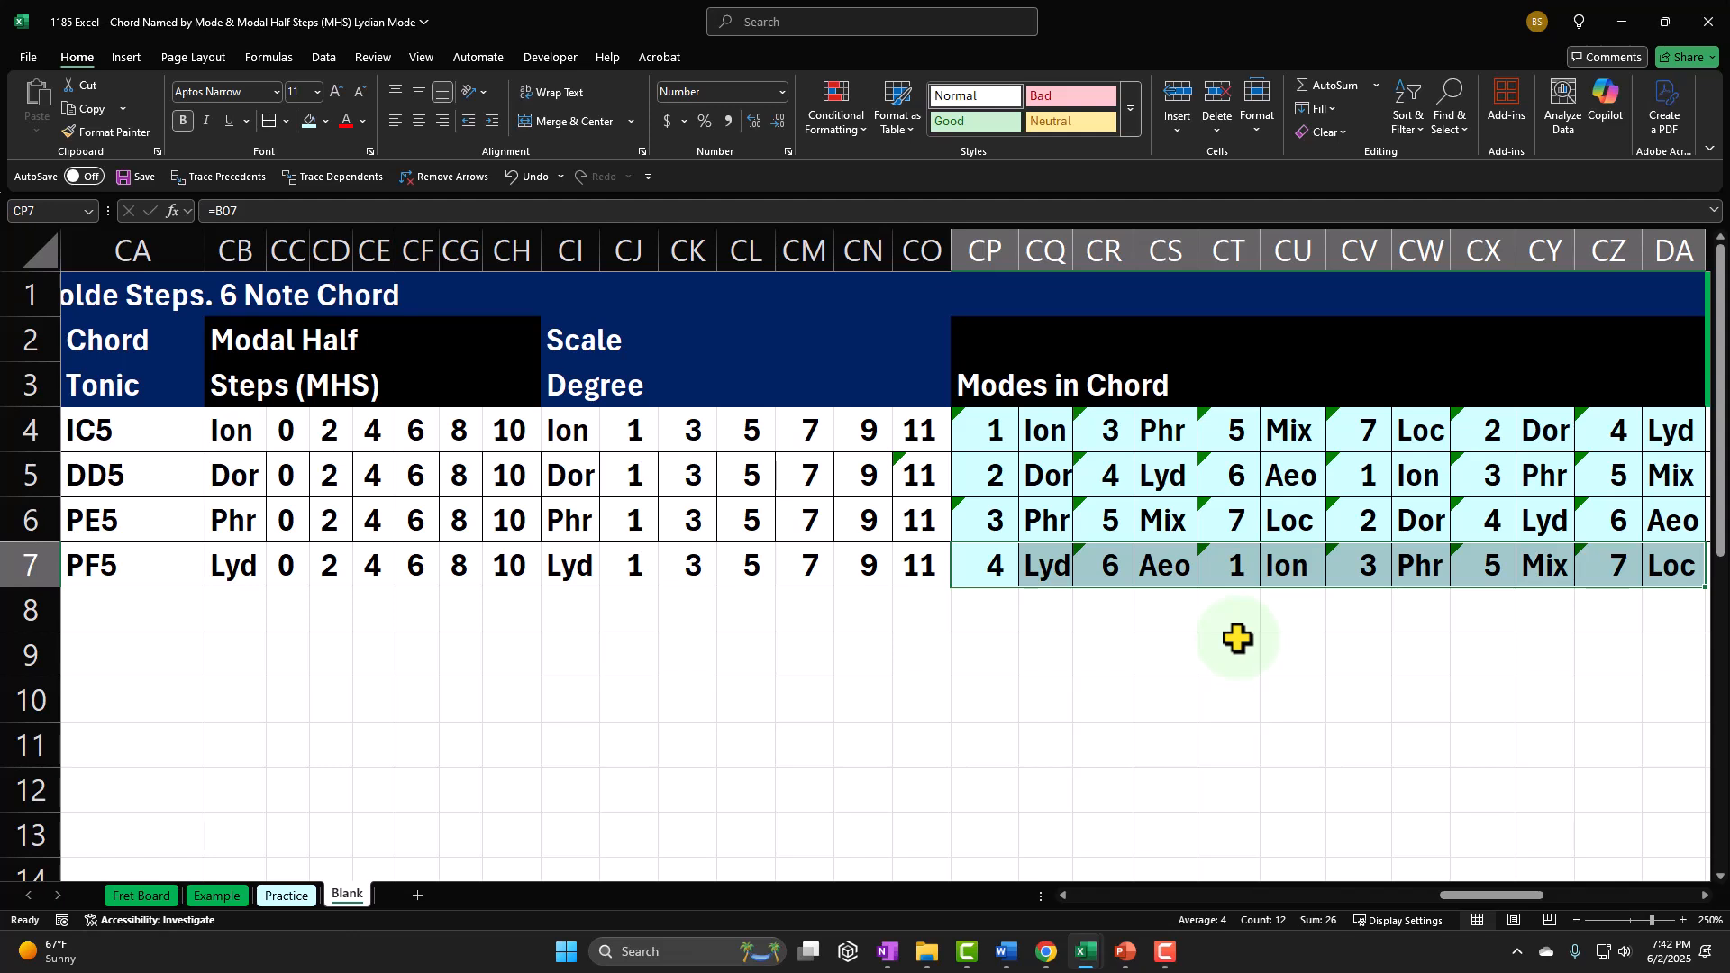
pyautogui.click(1122, 610)
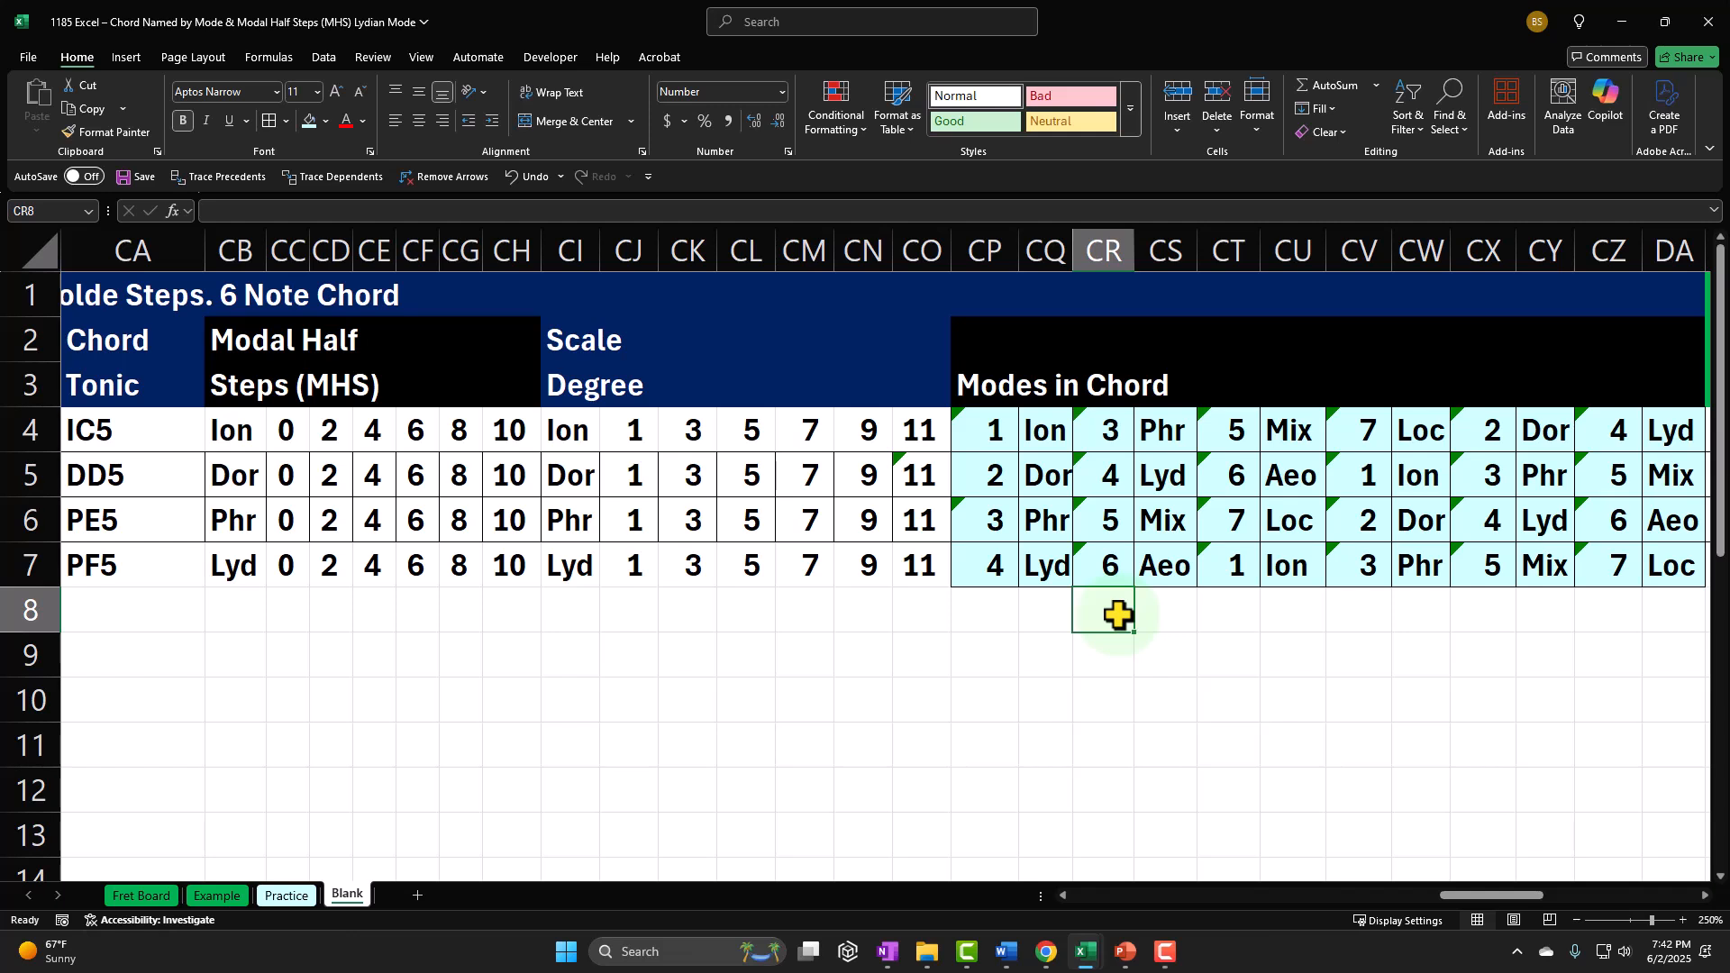
# Step: Examine the mode numbers, names and formulas across CP7:DA7 for the six-note Lydian chord
pyautogui.click(986, 572)
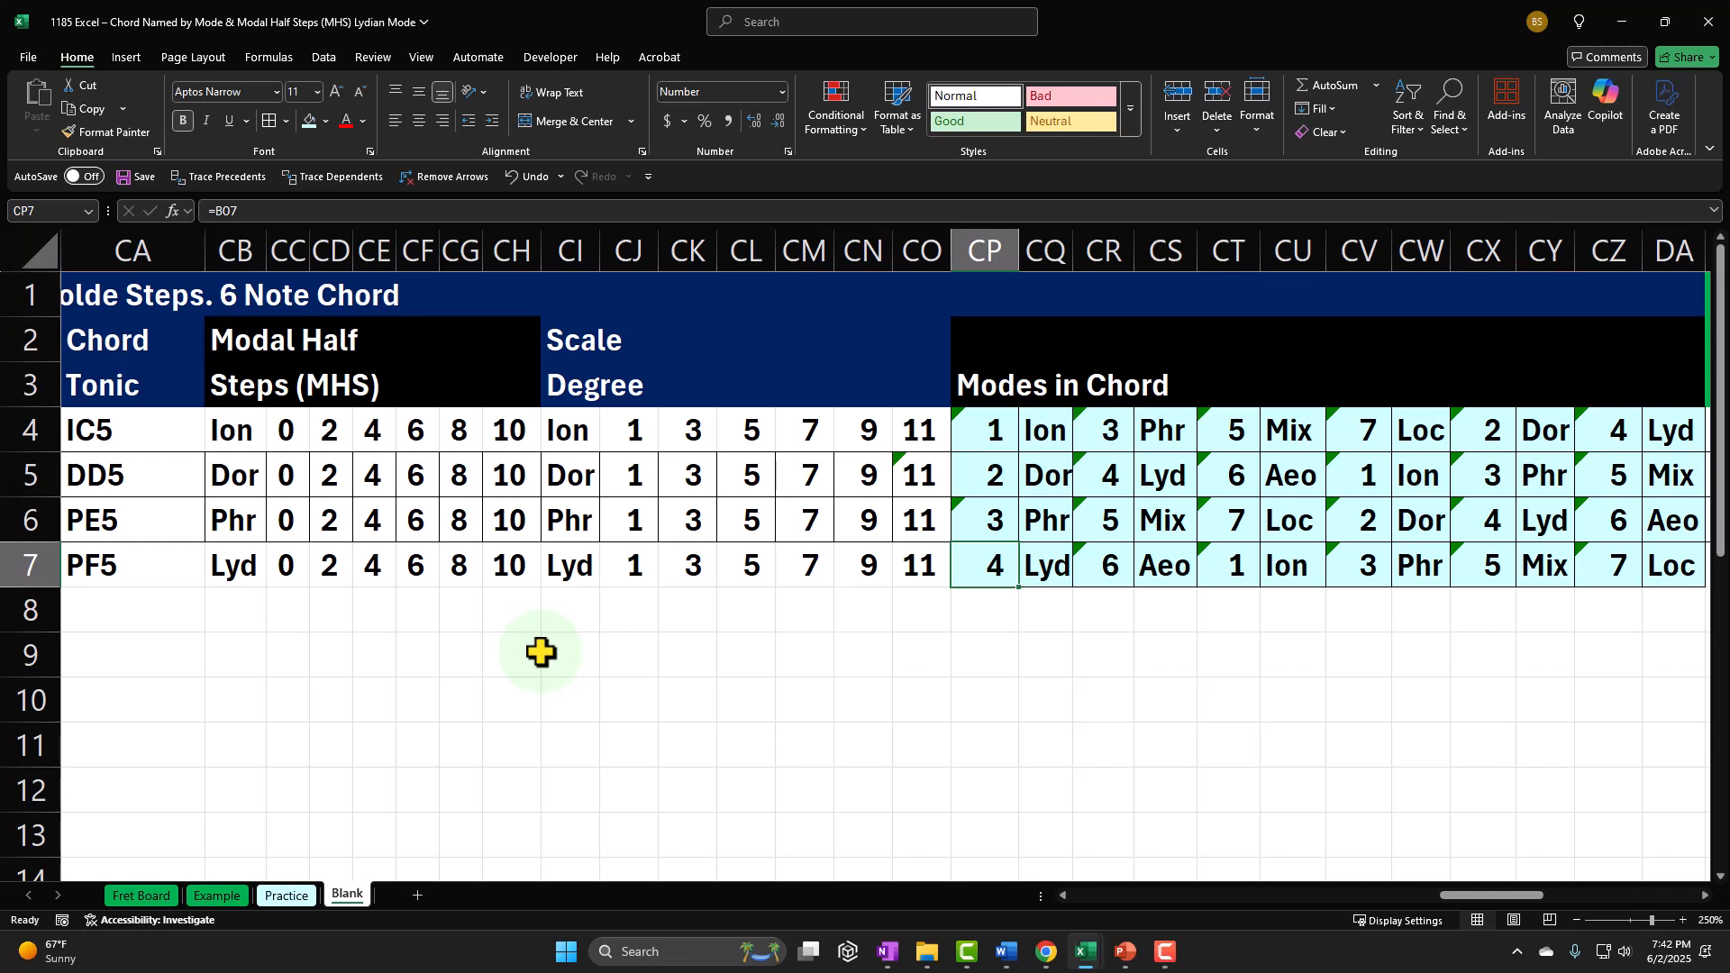
pyautogui.press('Right')
pyautogui.press('Right')
pyautogui.press('Right')
pyautogui.press('Right')
pyautogui.press('Right')
pyautogui.press('Right')
pyautogui.press('Right')
pyautogui.press('Right')
pyautogui.press('Right')
pyautogui.press('Right')
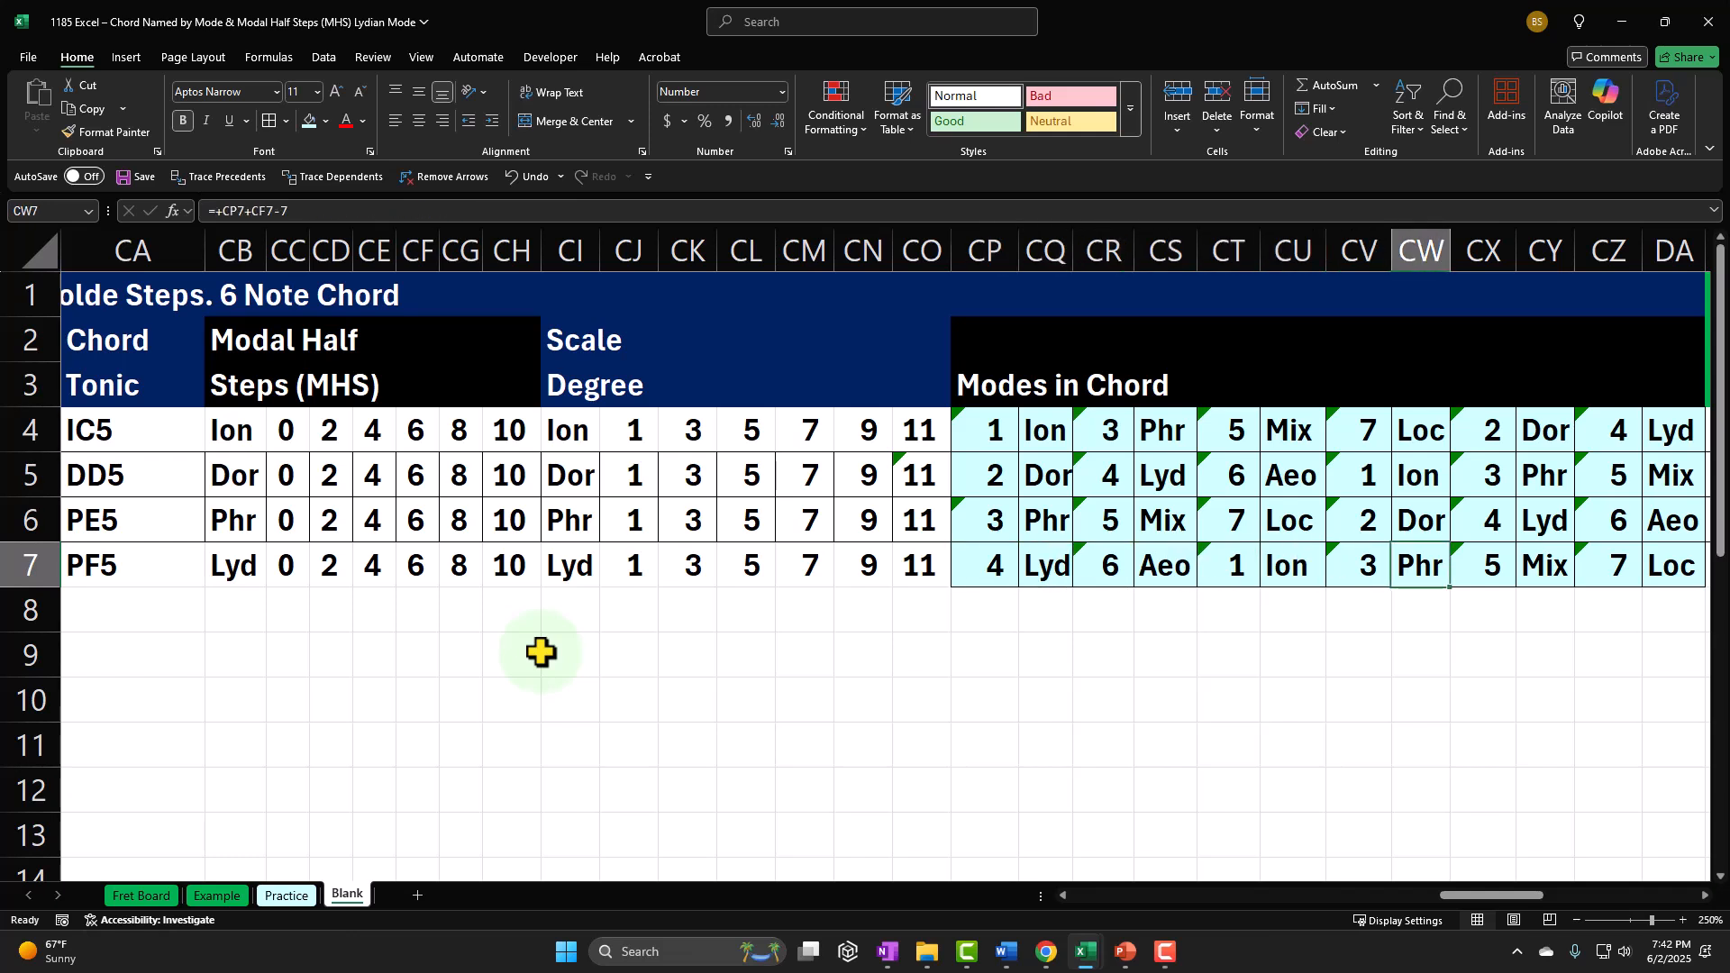
pyautogui.press('Left')
pyautogui.press('Left')
pyautogui.press('Left')
pyautogui.press('Left')
pyautogui.press('Left')
pyautogui.press('Left')
pyautogui.press('Left')
pyautogui.press('Left')
pyautogui.press('Left')
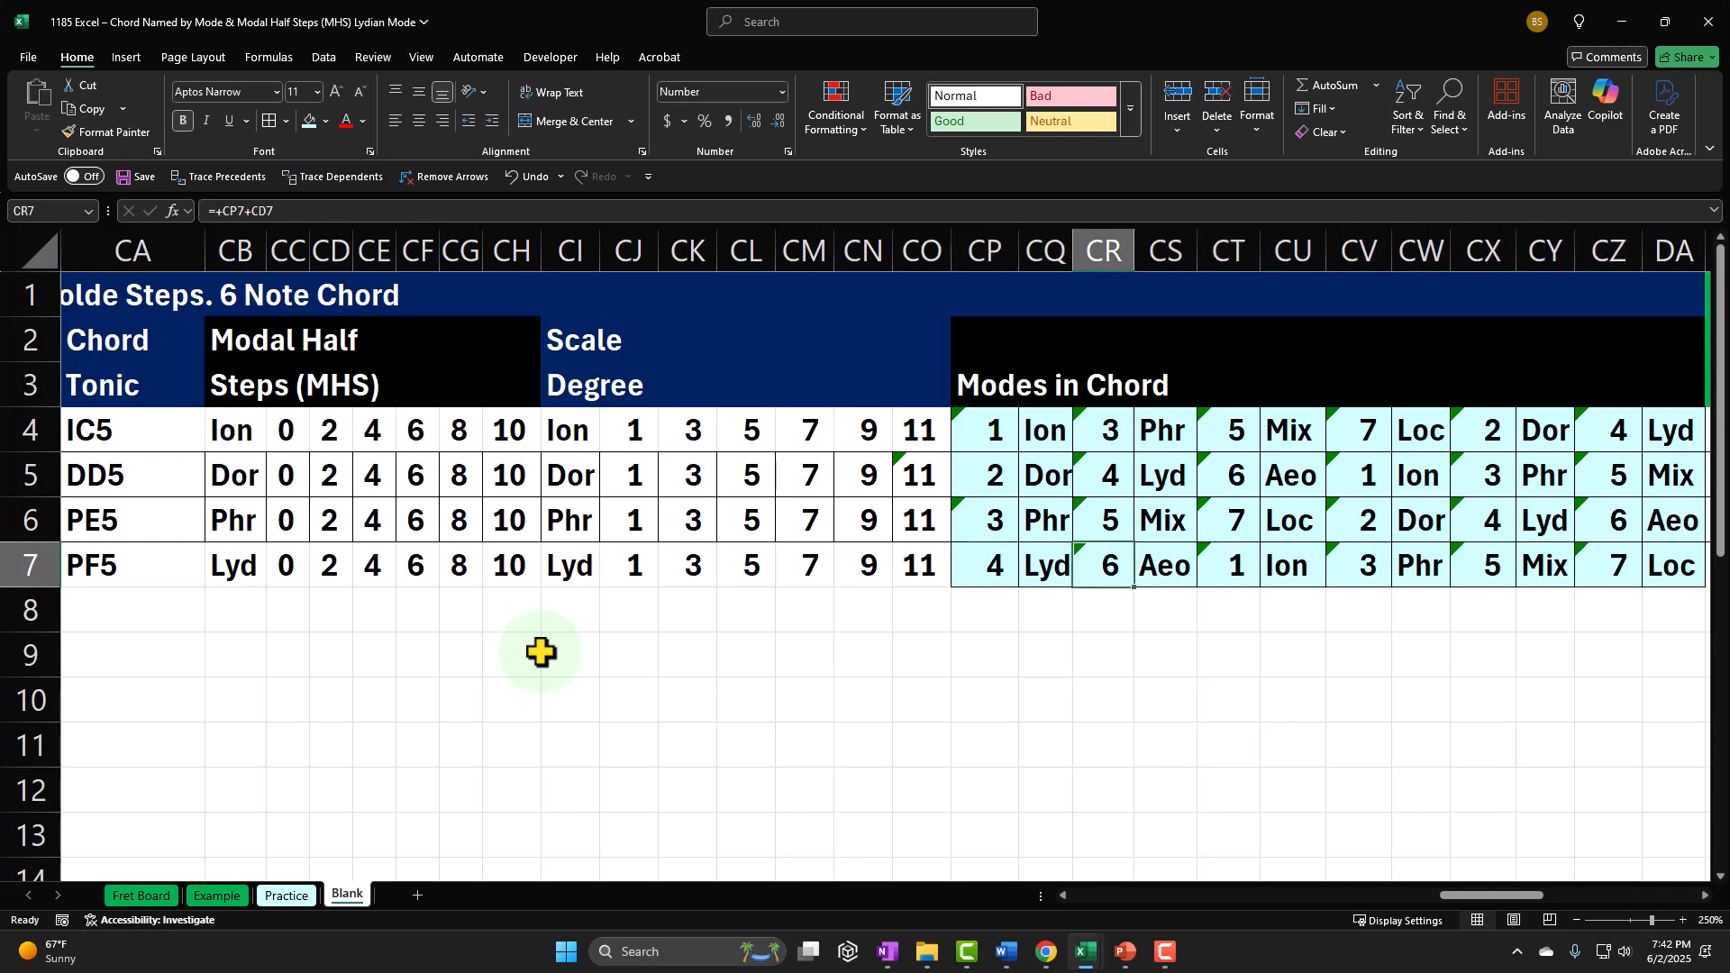
pyautogui.press('Right')
pyautogui.press('Right')
pyautogui.press('Right')
pyautogui.press('Right')
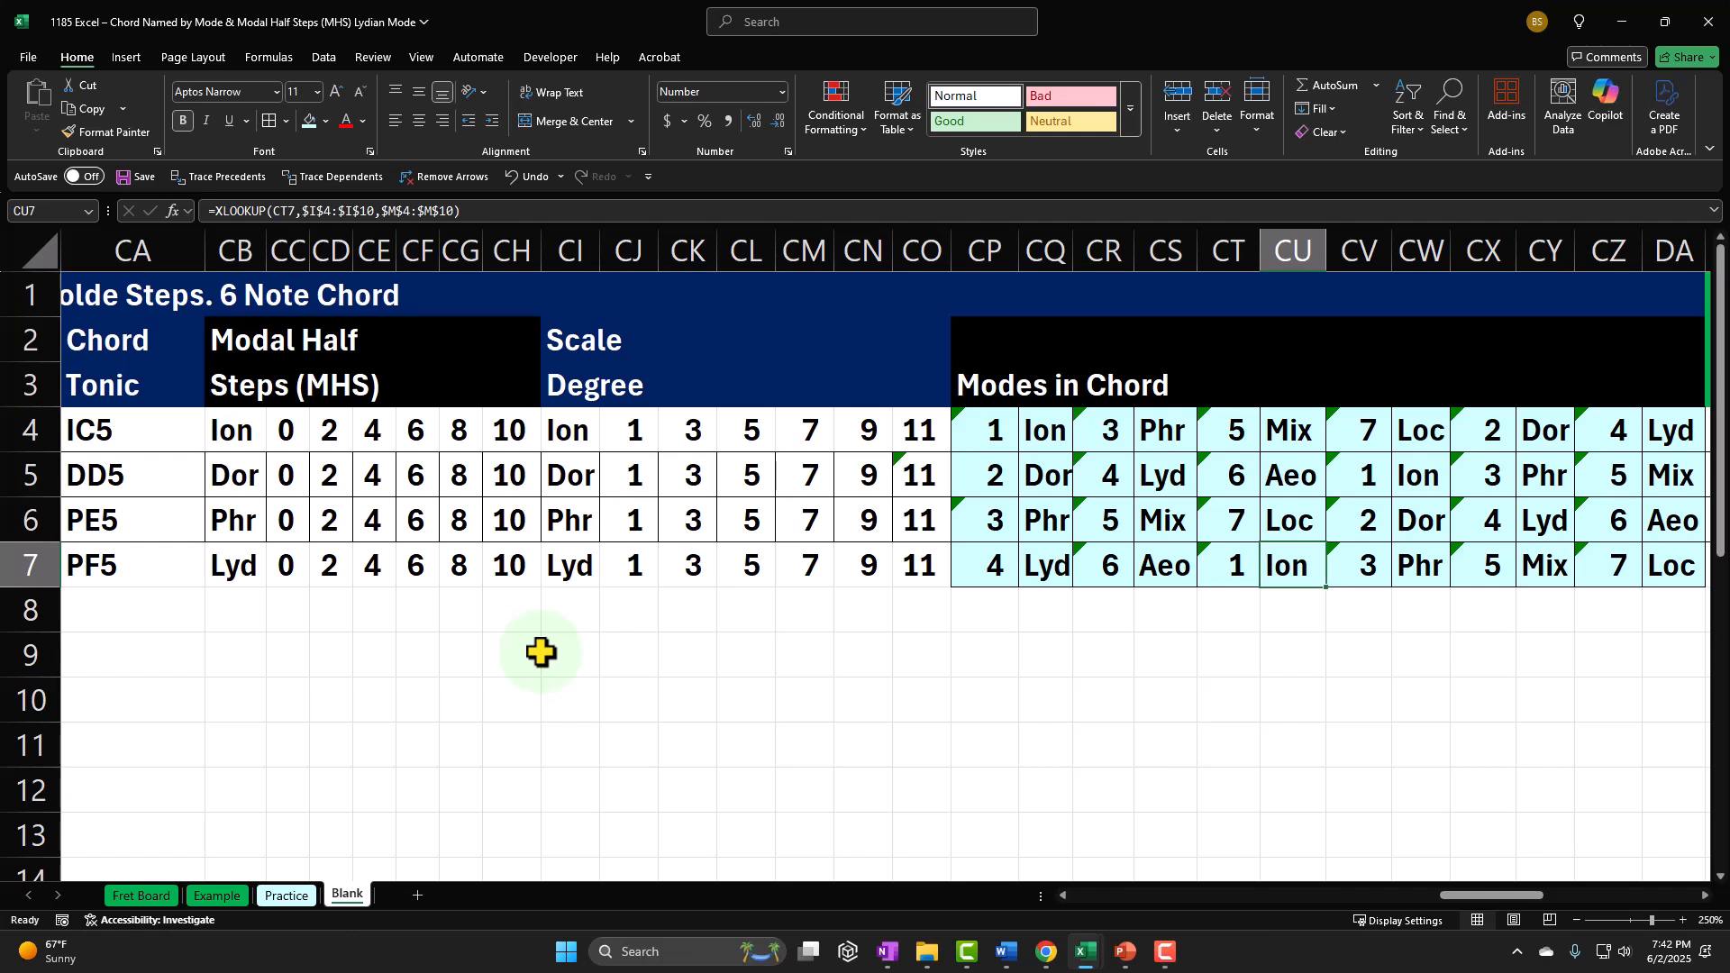
pyautogui.press('Right')
pyautogui.press('Right')
pyautogui.press('Right')
pyautogui.press('Right')
pyautogui.press('Right')
pyautogui.press('Right')
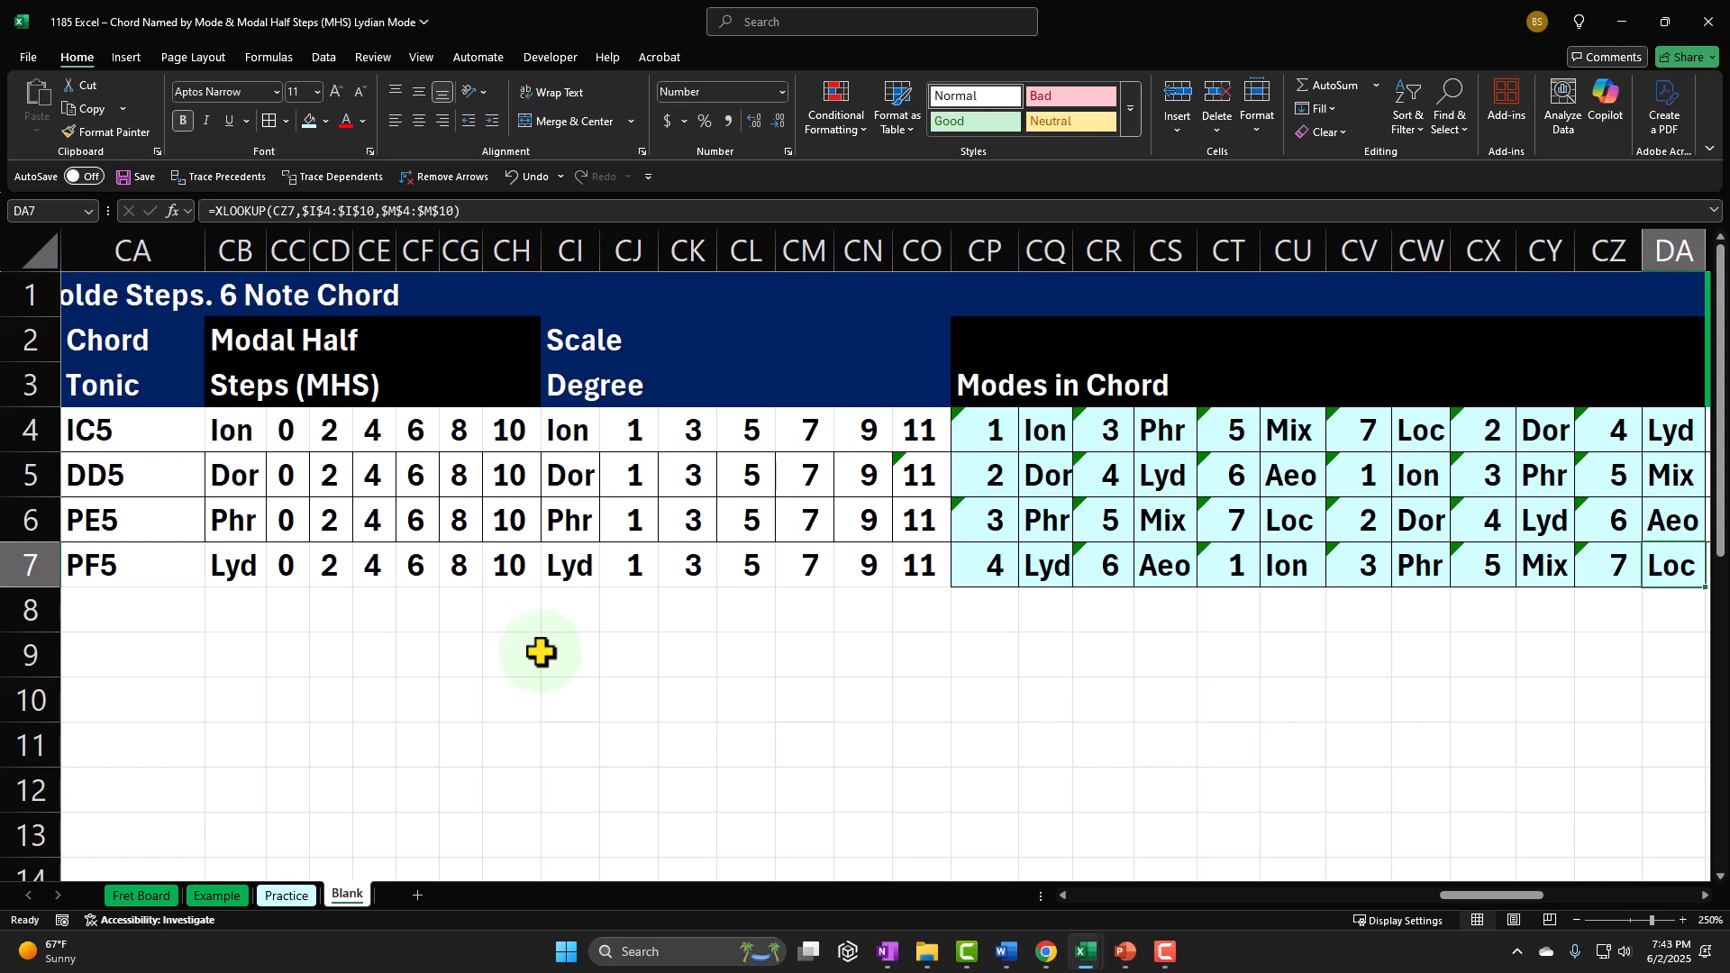
pyautogui.moveTo(997, 563); pyautogui.dragTo(1646, 553)
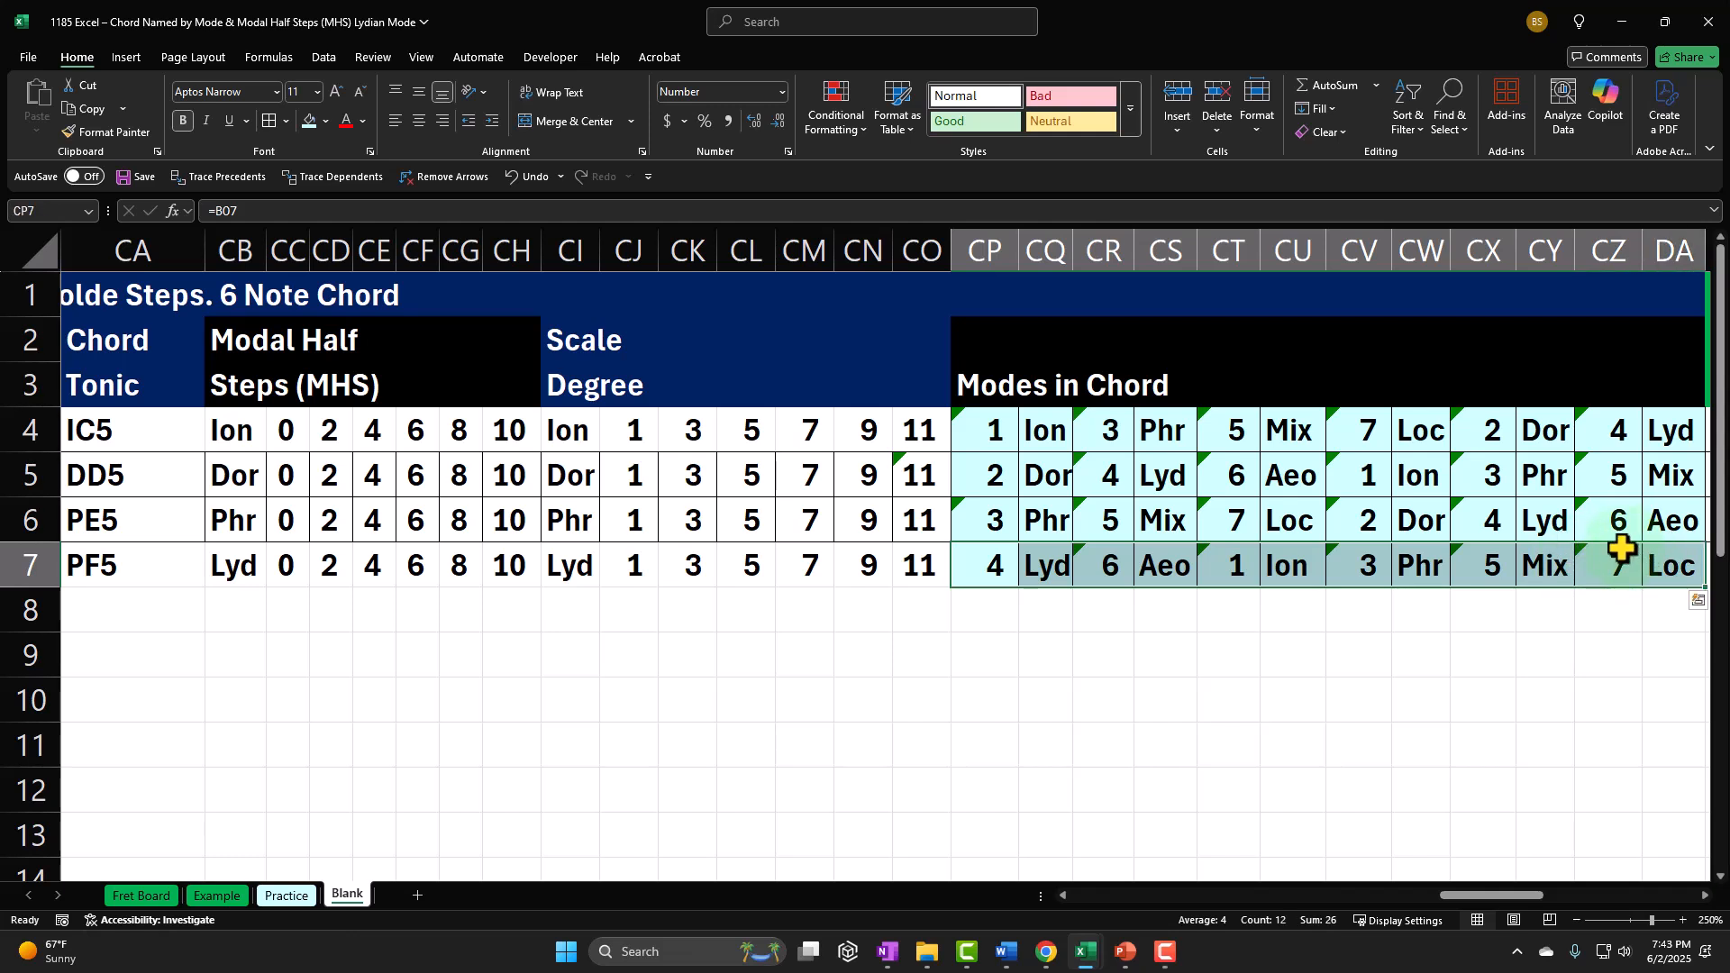
# Step: Go along row 7 to the 7 Note Chord section and examine its chord names, modal half steps and scale degrees
pyautogui.press('Right')
pyautogui.press('Right')
pyautogui.press('Right')
pyautogui.press('Right')
pyautogui.press('Right')
pyautogui.press('Right')
pyautogui.press('Right')
pyautogui.press('Right')
pyautogui.press('Right')
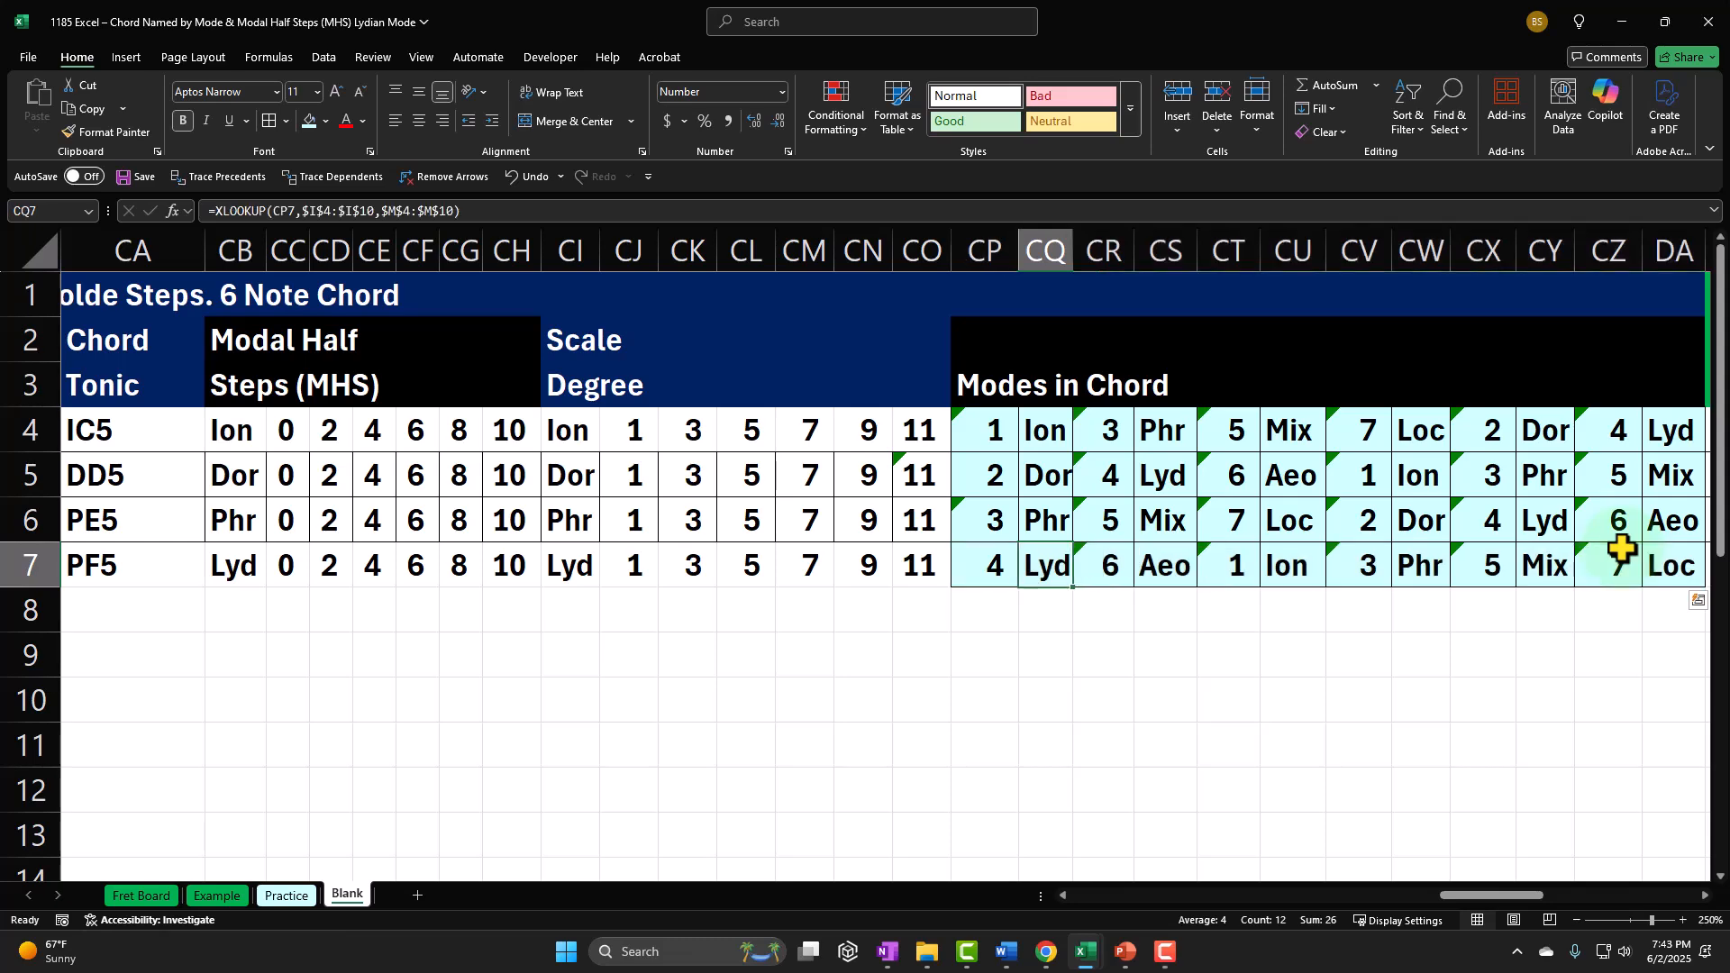
pyautogui.press('Right')
pyautogui.press('Right')
pyautogui.press('Right')
pyautogui.press('Right')
pyautogui.press('Right')
pyautogui.press('Right')
pyautogui.press('Right')
pyautogui.press('Right')
pyautogui.press('Right')
pyautogui.press('Right')
pyautogui.press('Right')
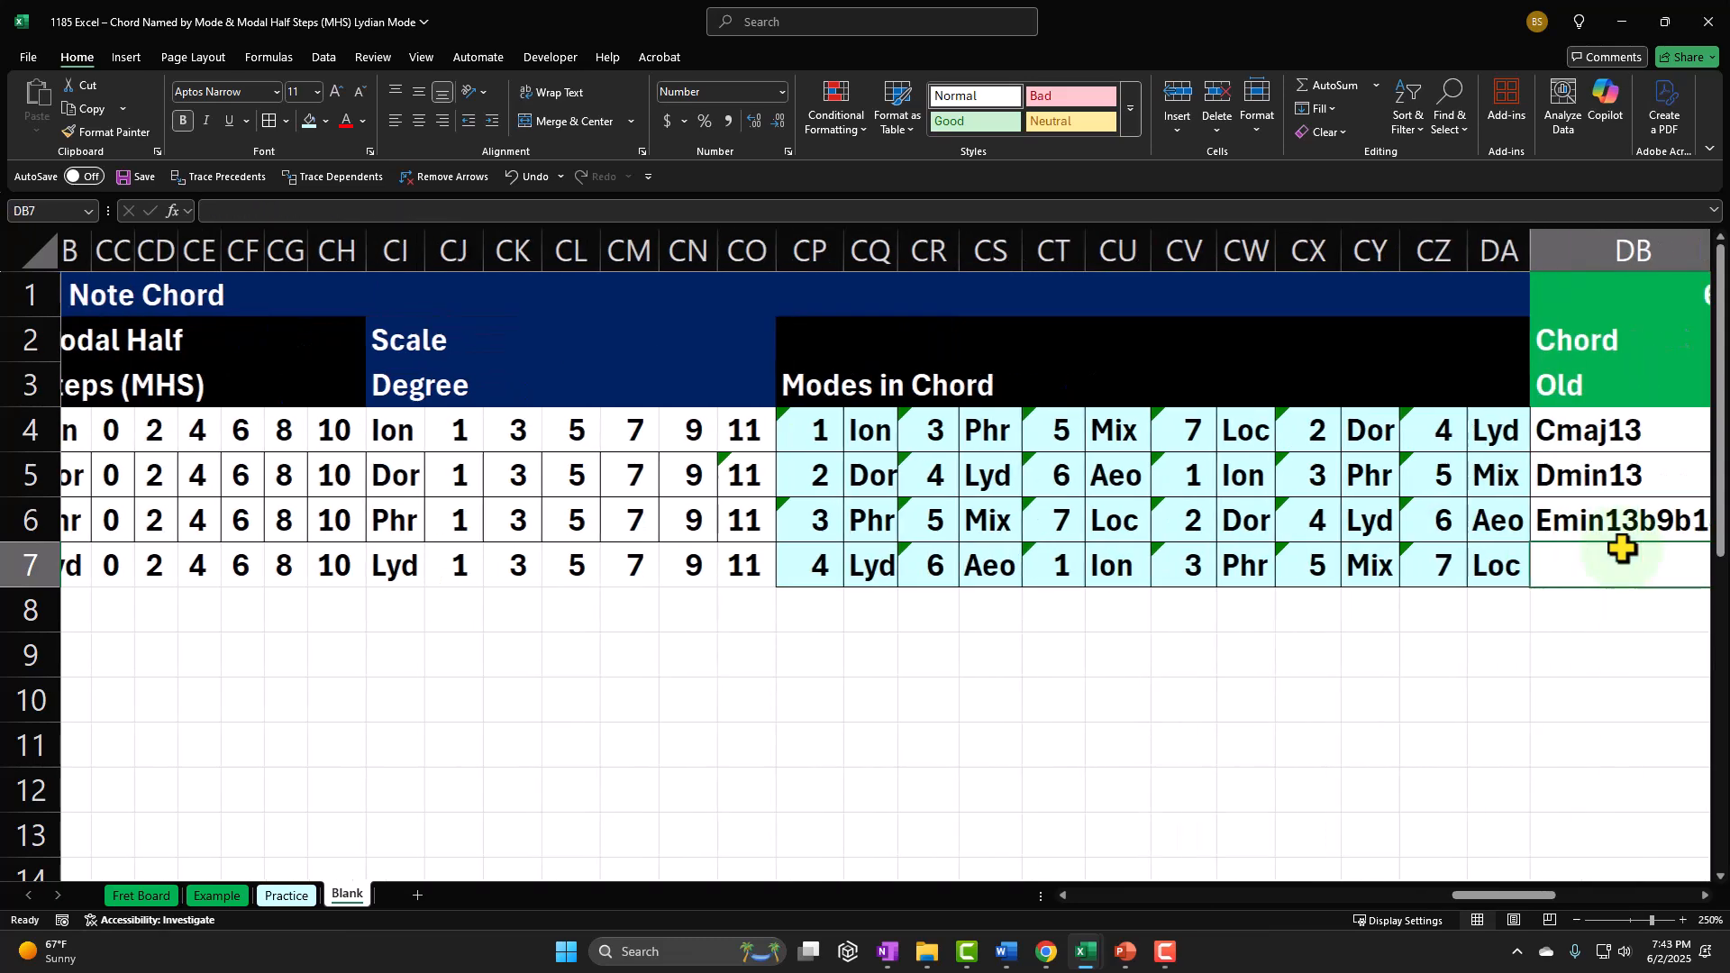
pyautogui.press('Right')
pyautogui.press('Right')
pyautogui.press('Right')
pyautogui.press('Right')
pyautogui.press('Right')
pyautogui.press('Right')
pyautogui.press('Right')
pyautogui.press('Right')
pyautogui.press('Right')
pyautogui.press('Right')
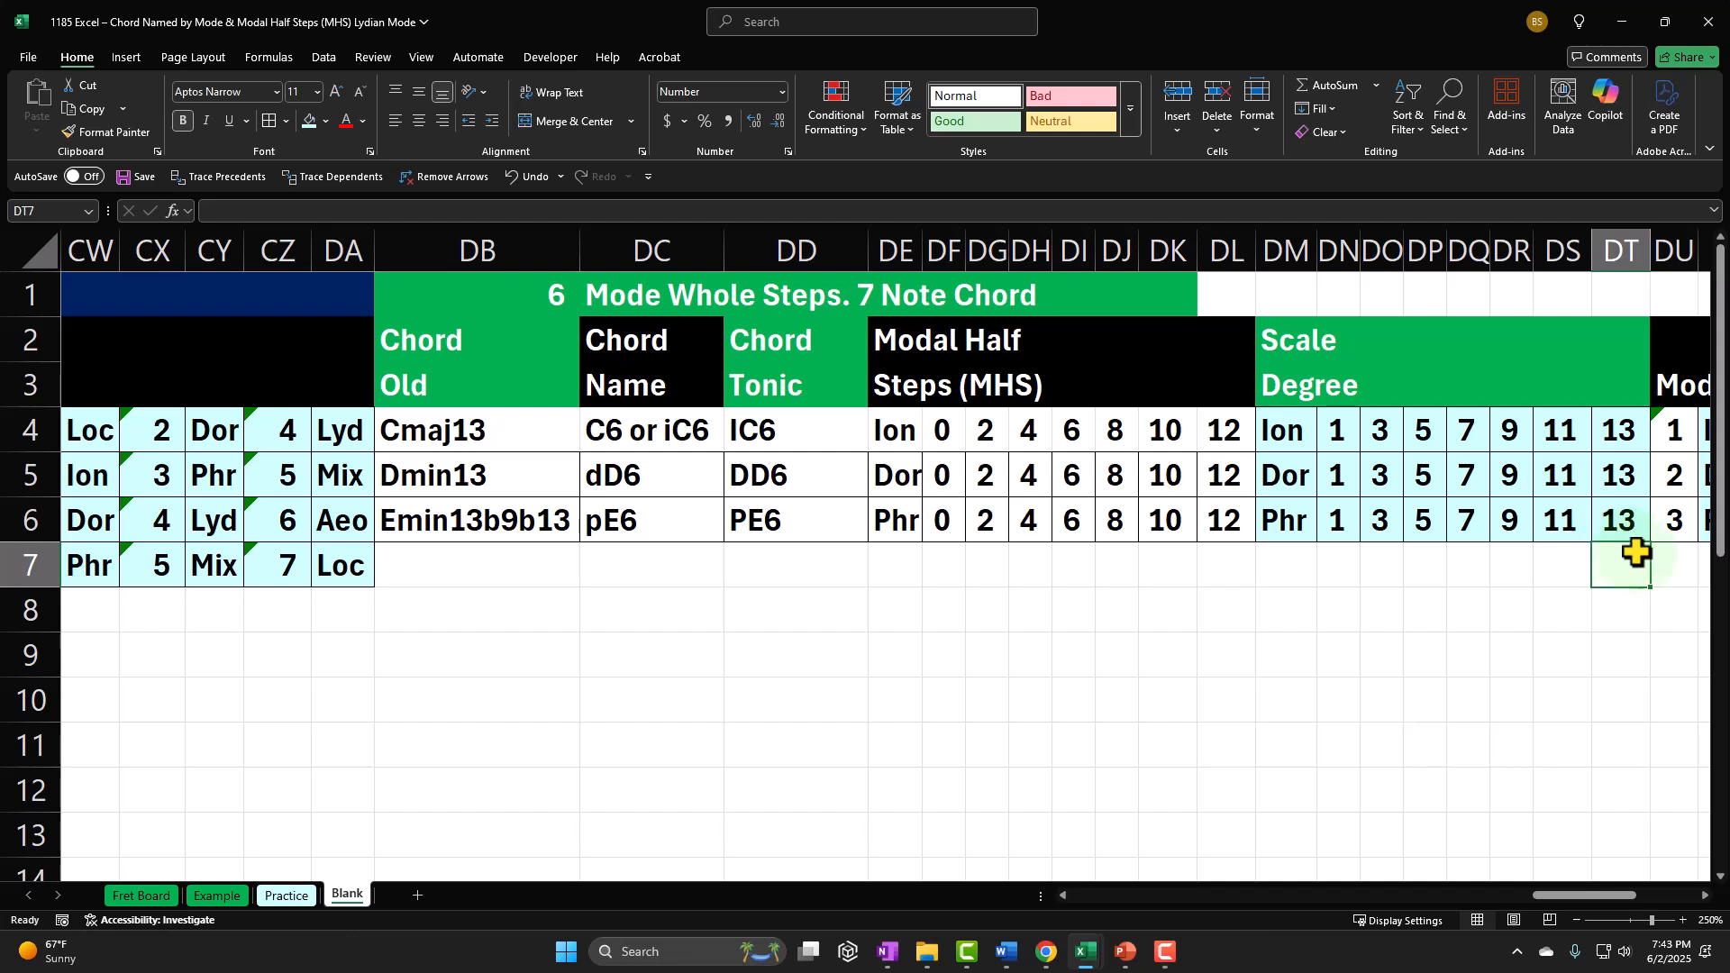
pyautogui.hotkey('alt', 'Tab')
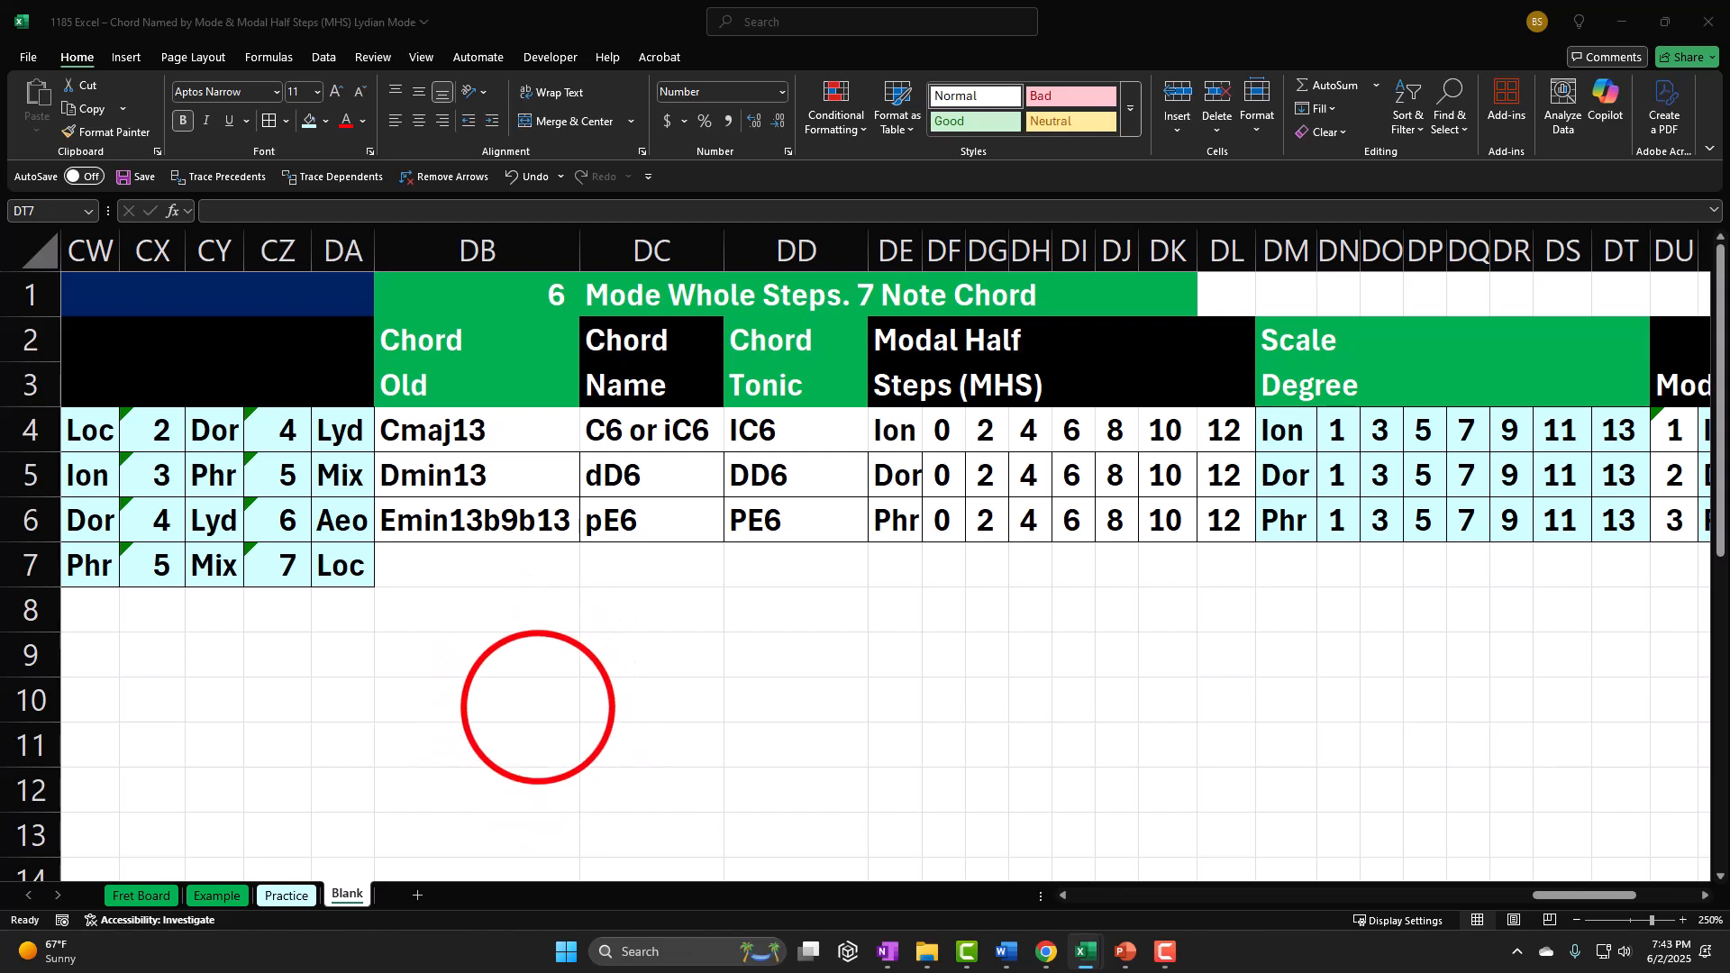
# Step: Enter the seven-note Lydian chord's old name Fmaj13#11 in DB7
pyautogui.click(539, 707)
pyautogui.click(480, 568)
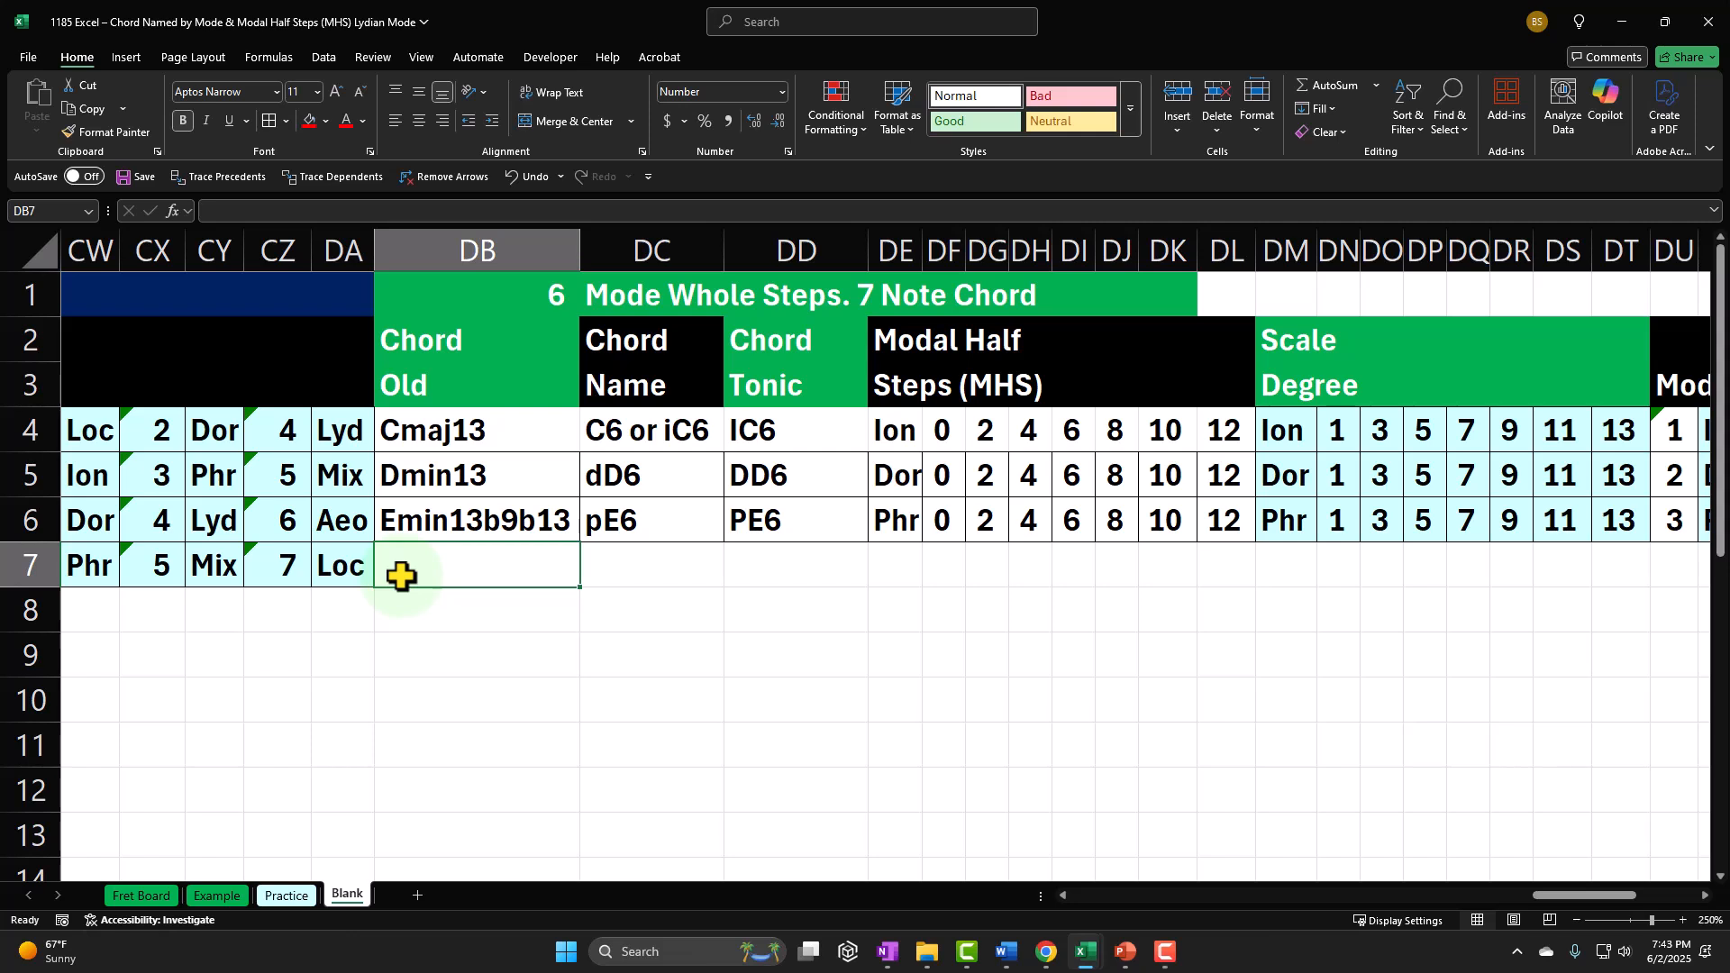
pyautogui.write('Fmaj')
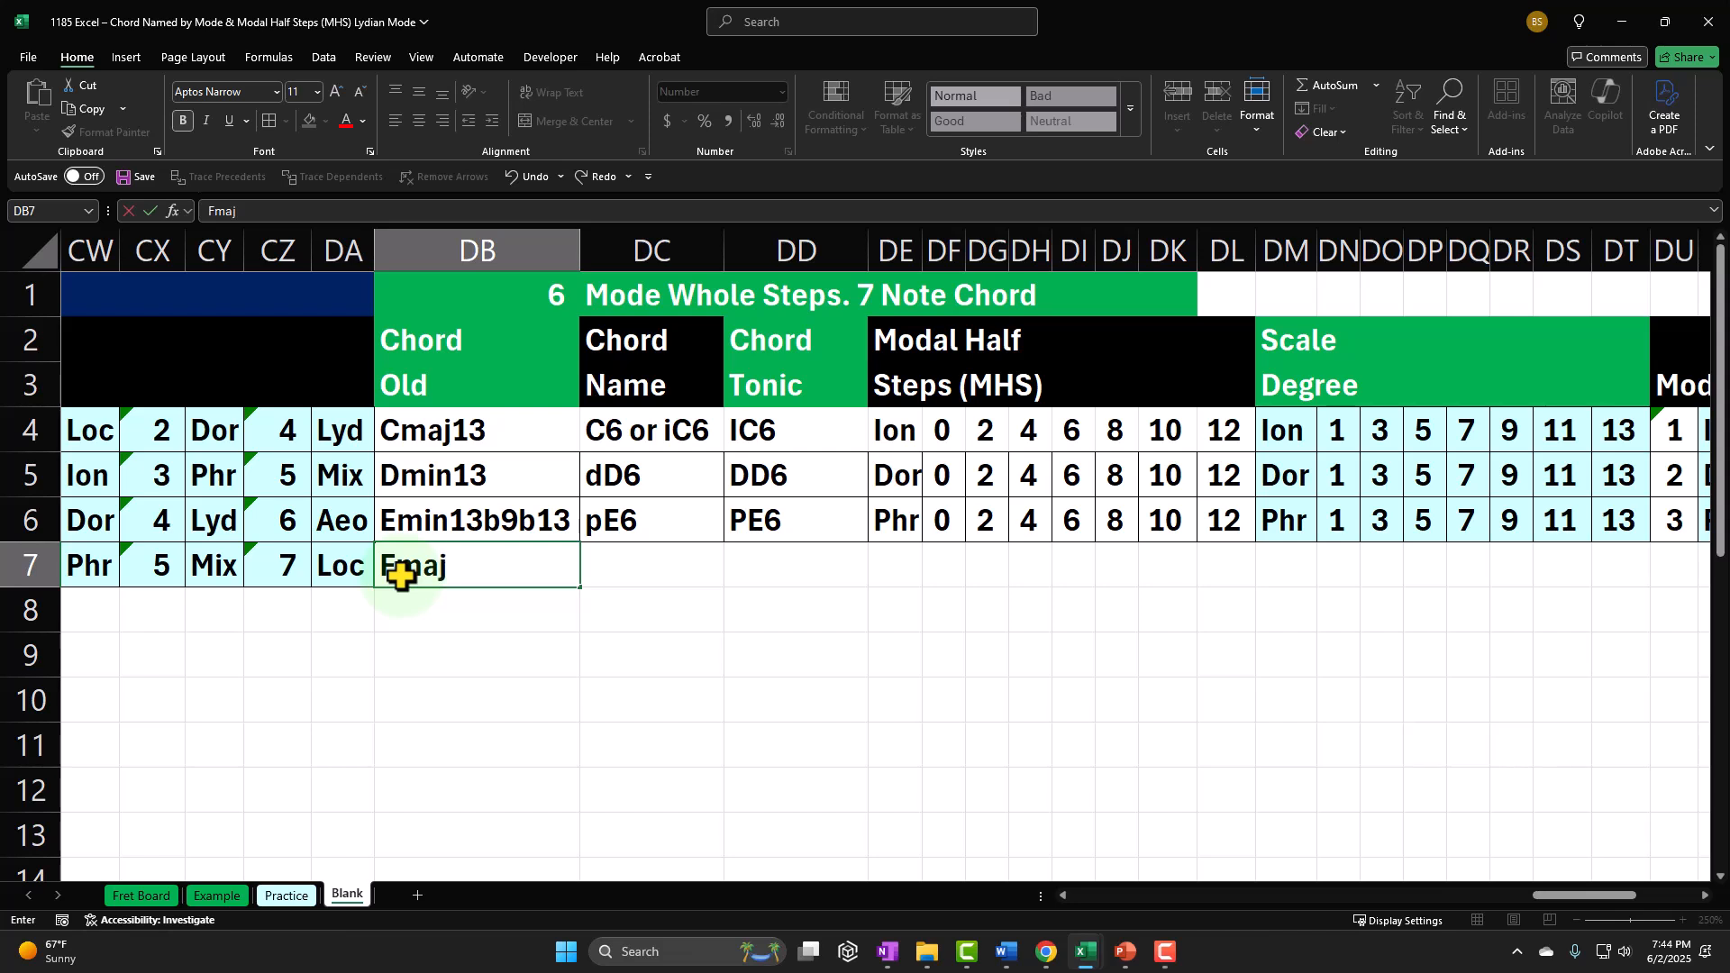
pyautogui.write('13#11')
pyautogui.press('Return')
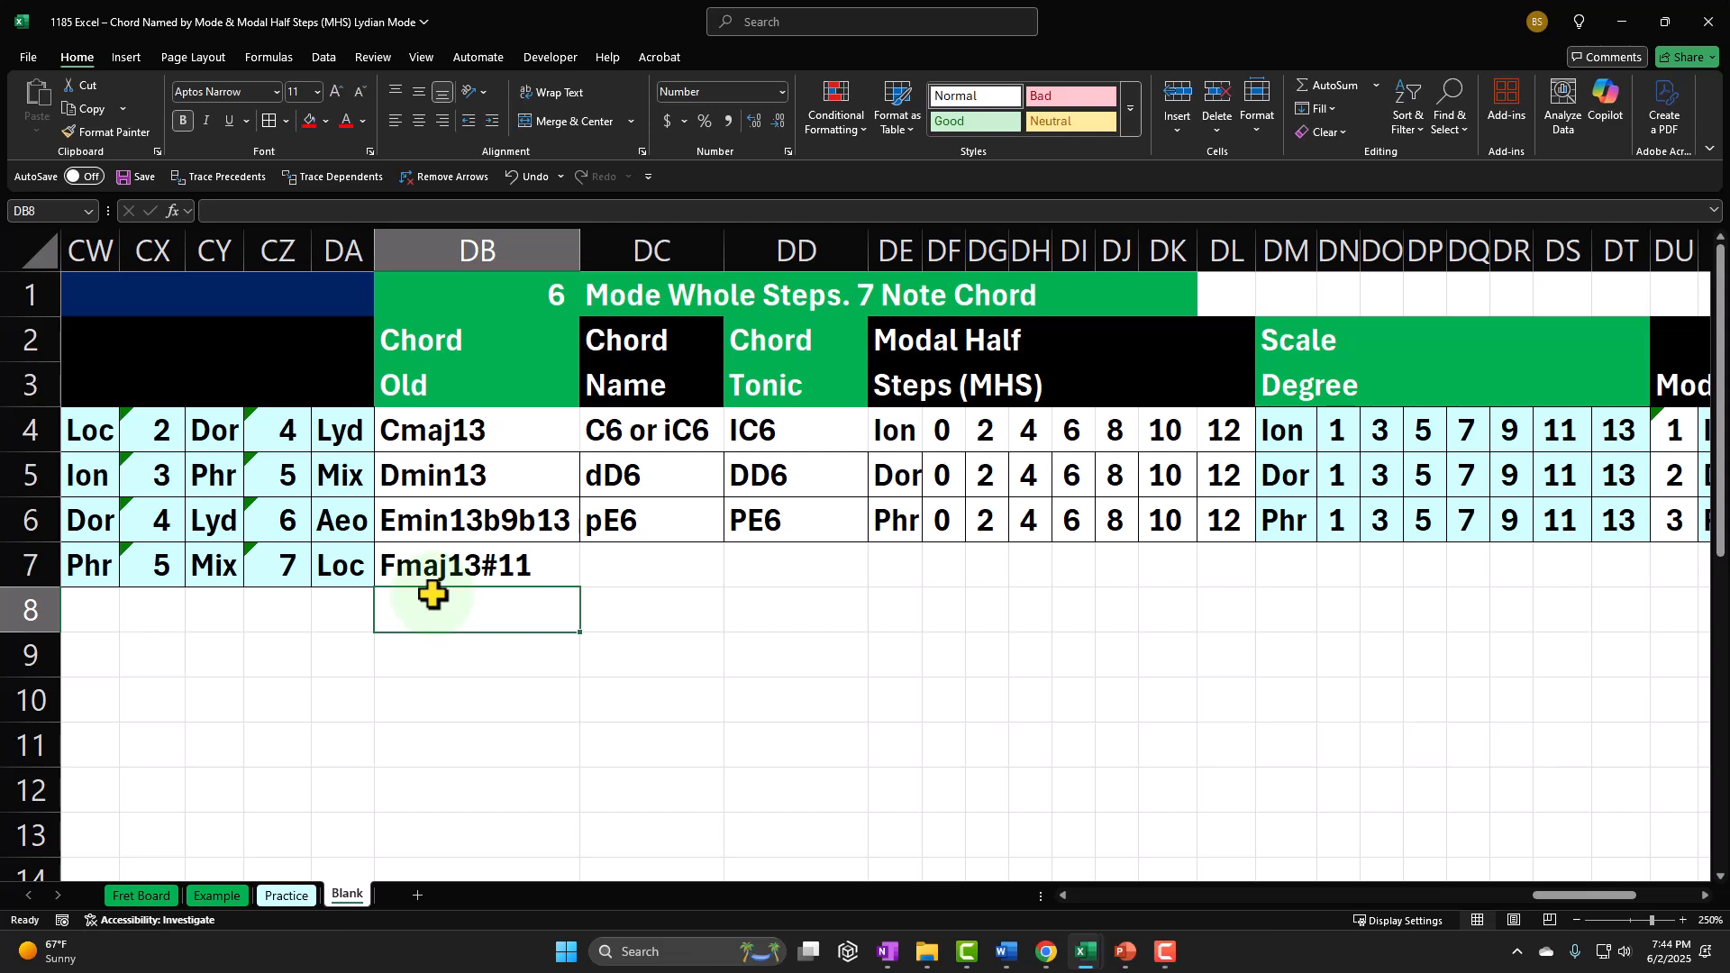
# Step: Enter the chord name yF6 in DC7 for the seven-note Lydian chord
pyautogui.click(516, 575)
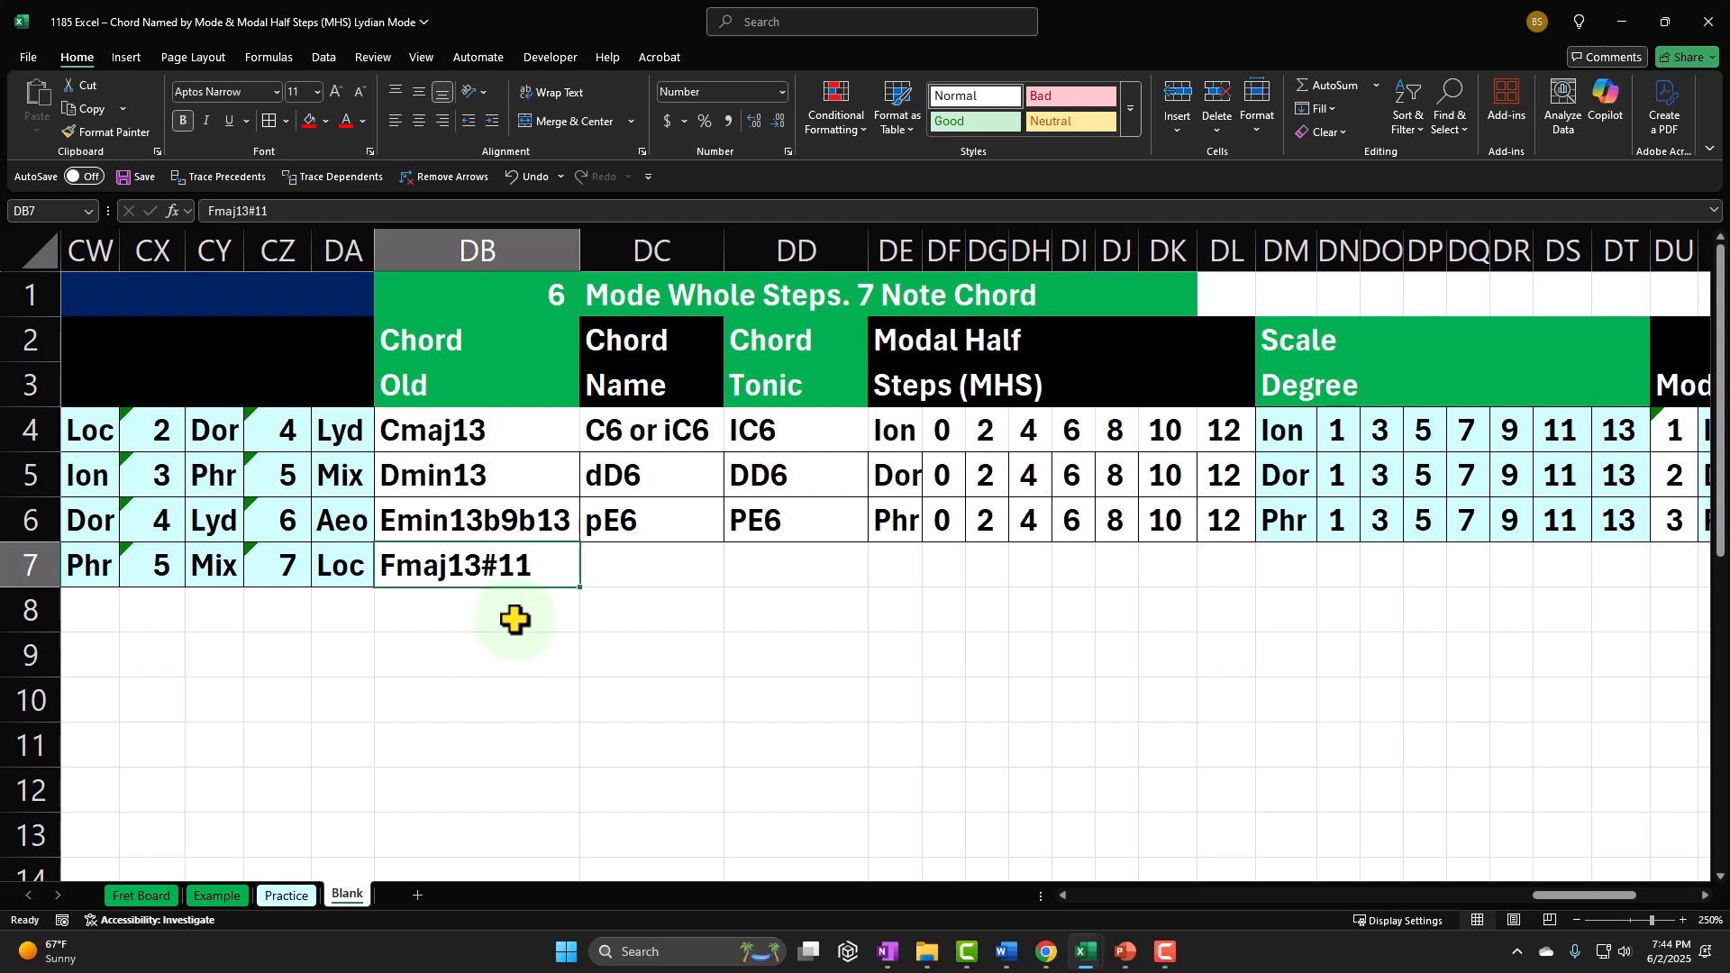
pyautogui.press('Right')
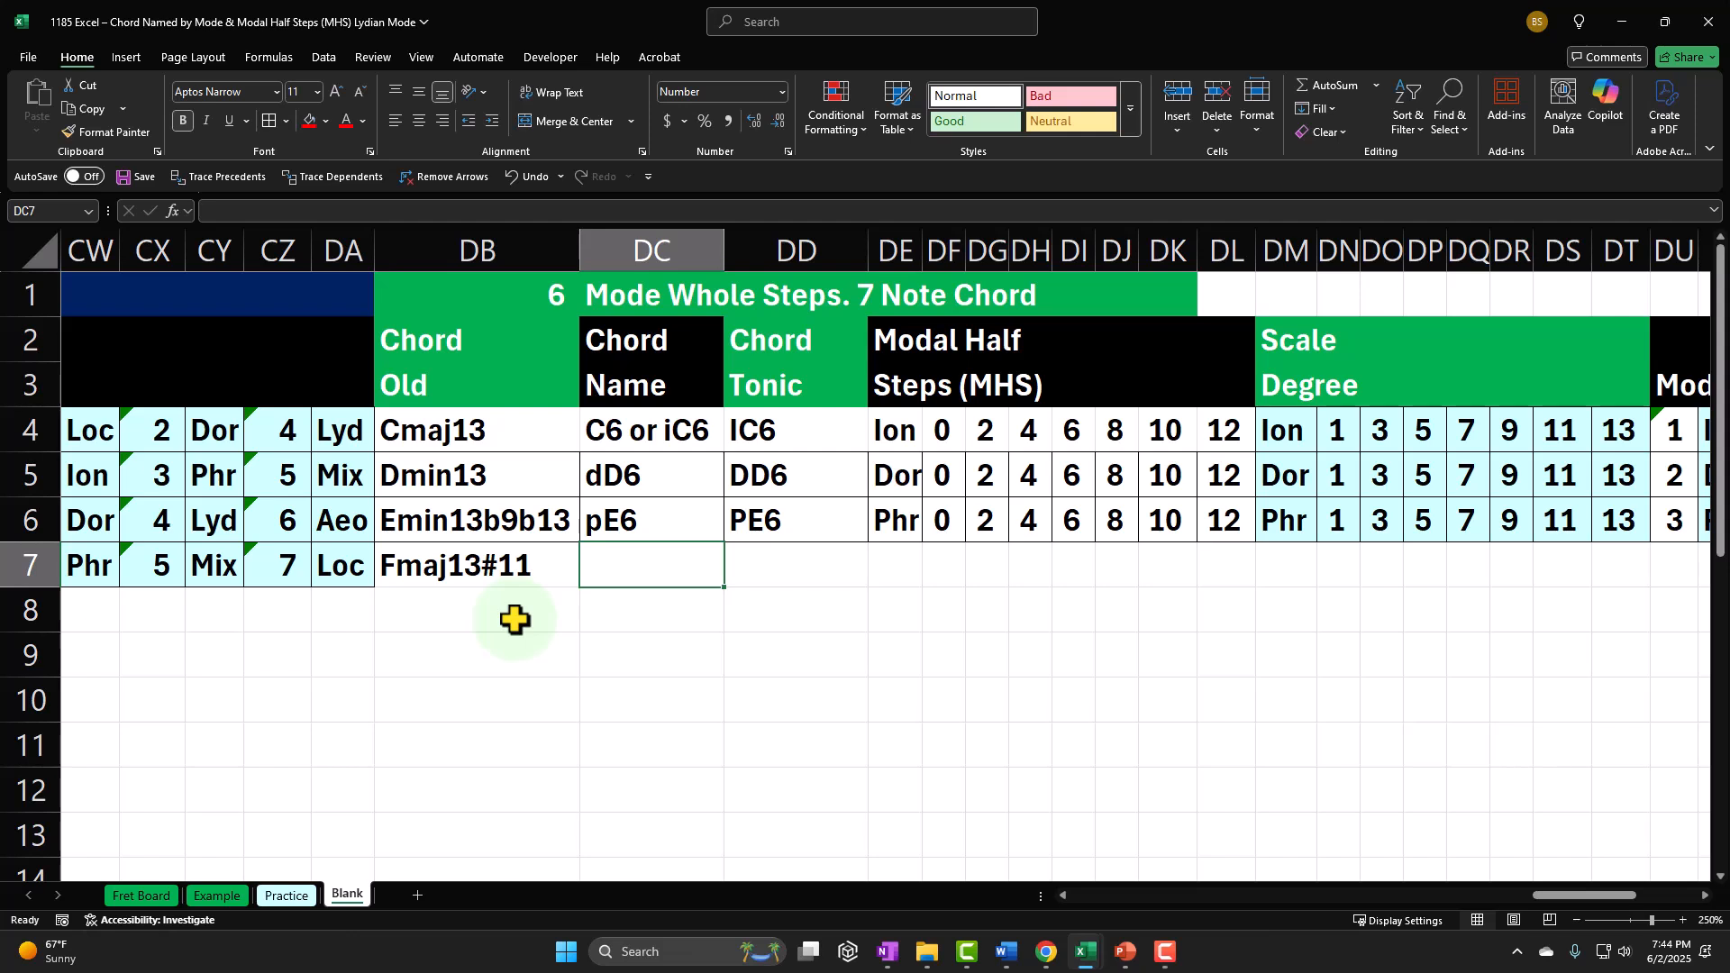
pyautogui.write('Y')
pyautogui.press('BackSpace')
pyautogui.write('y')
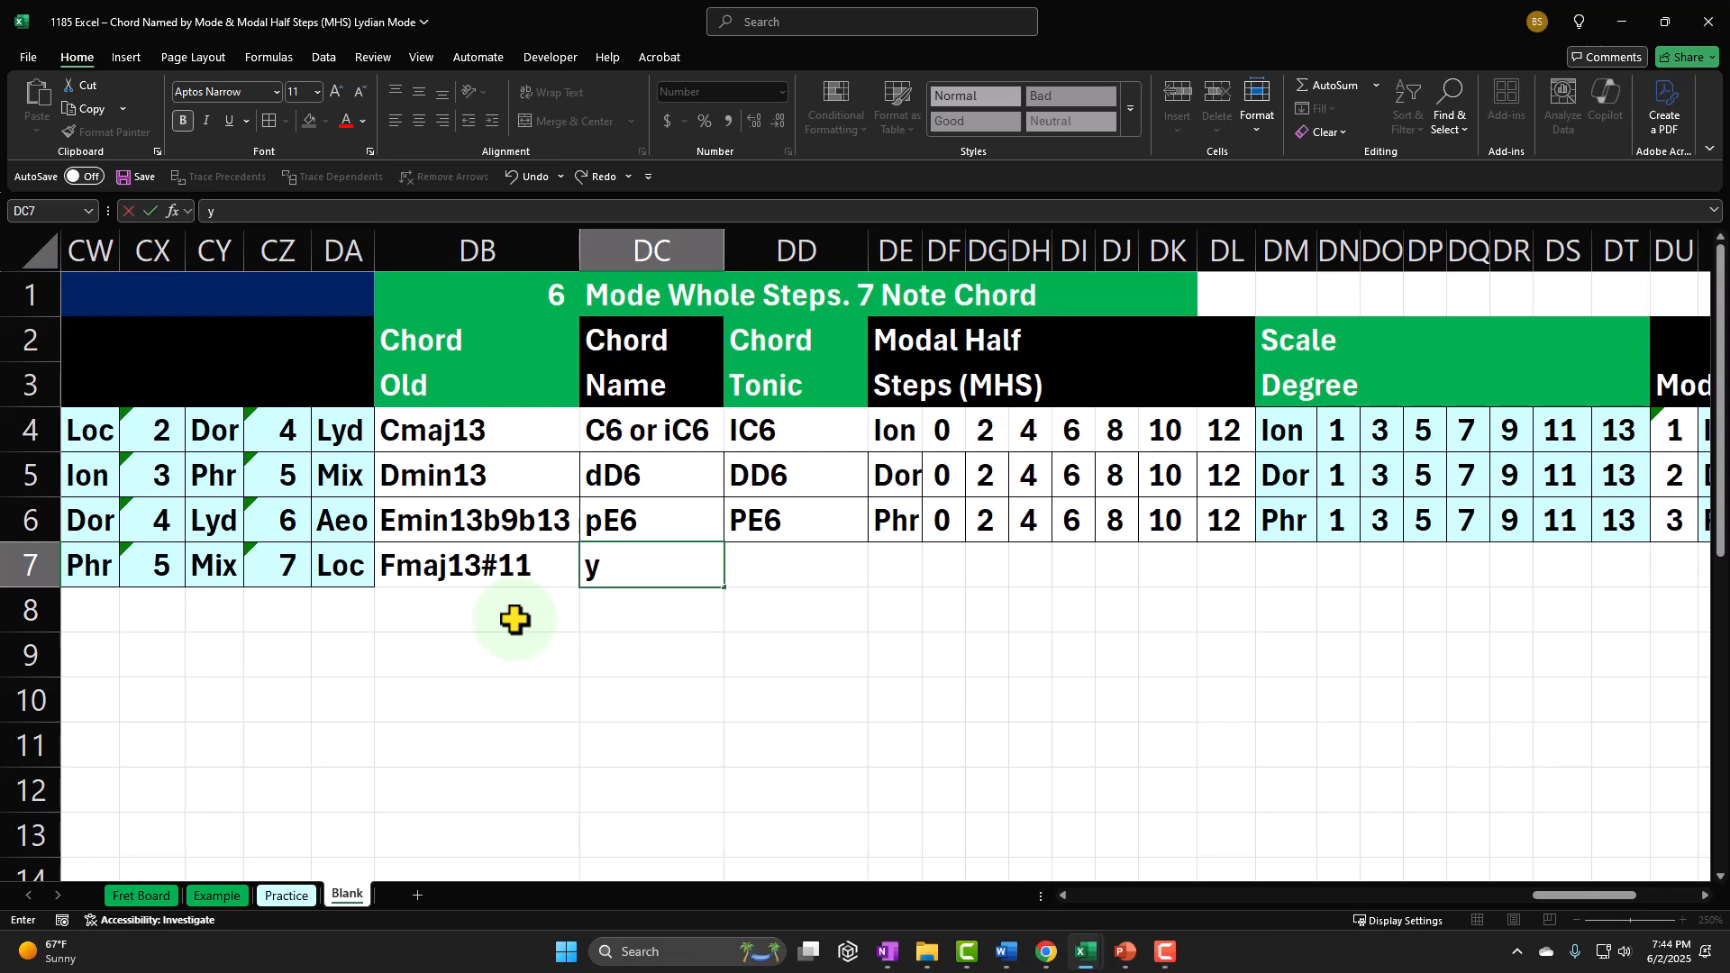
pyautogui.write('F6')
pyautogui.press('Return')
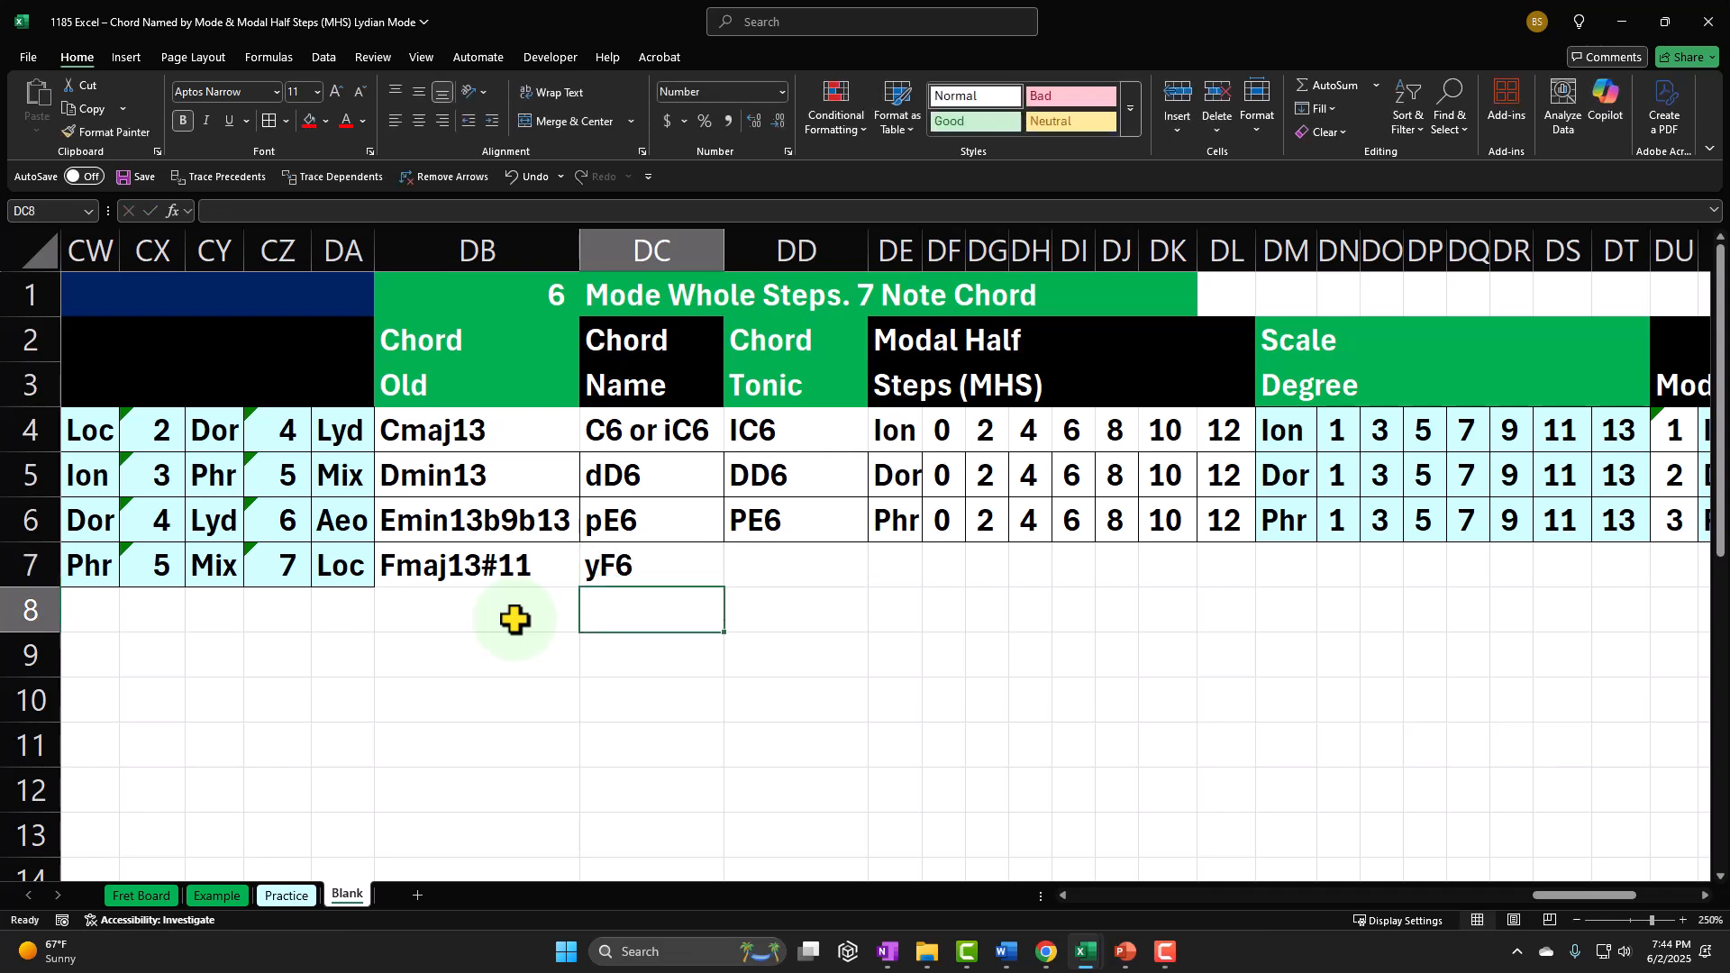
# Step: Enter the chord tonic name YF6 in DD7 for the seven-note Lydian chord
pyautogui.press('Up')
pyautogui.press('Right')
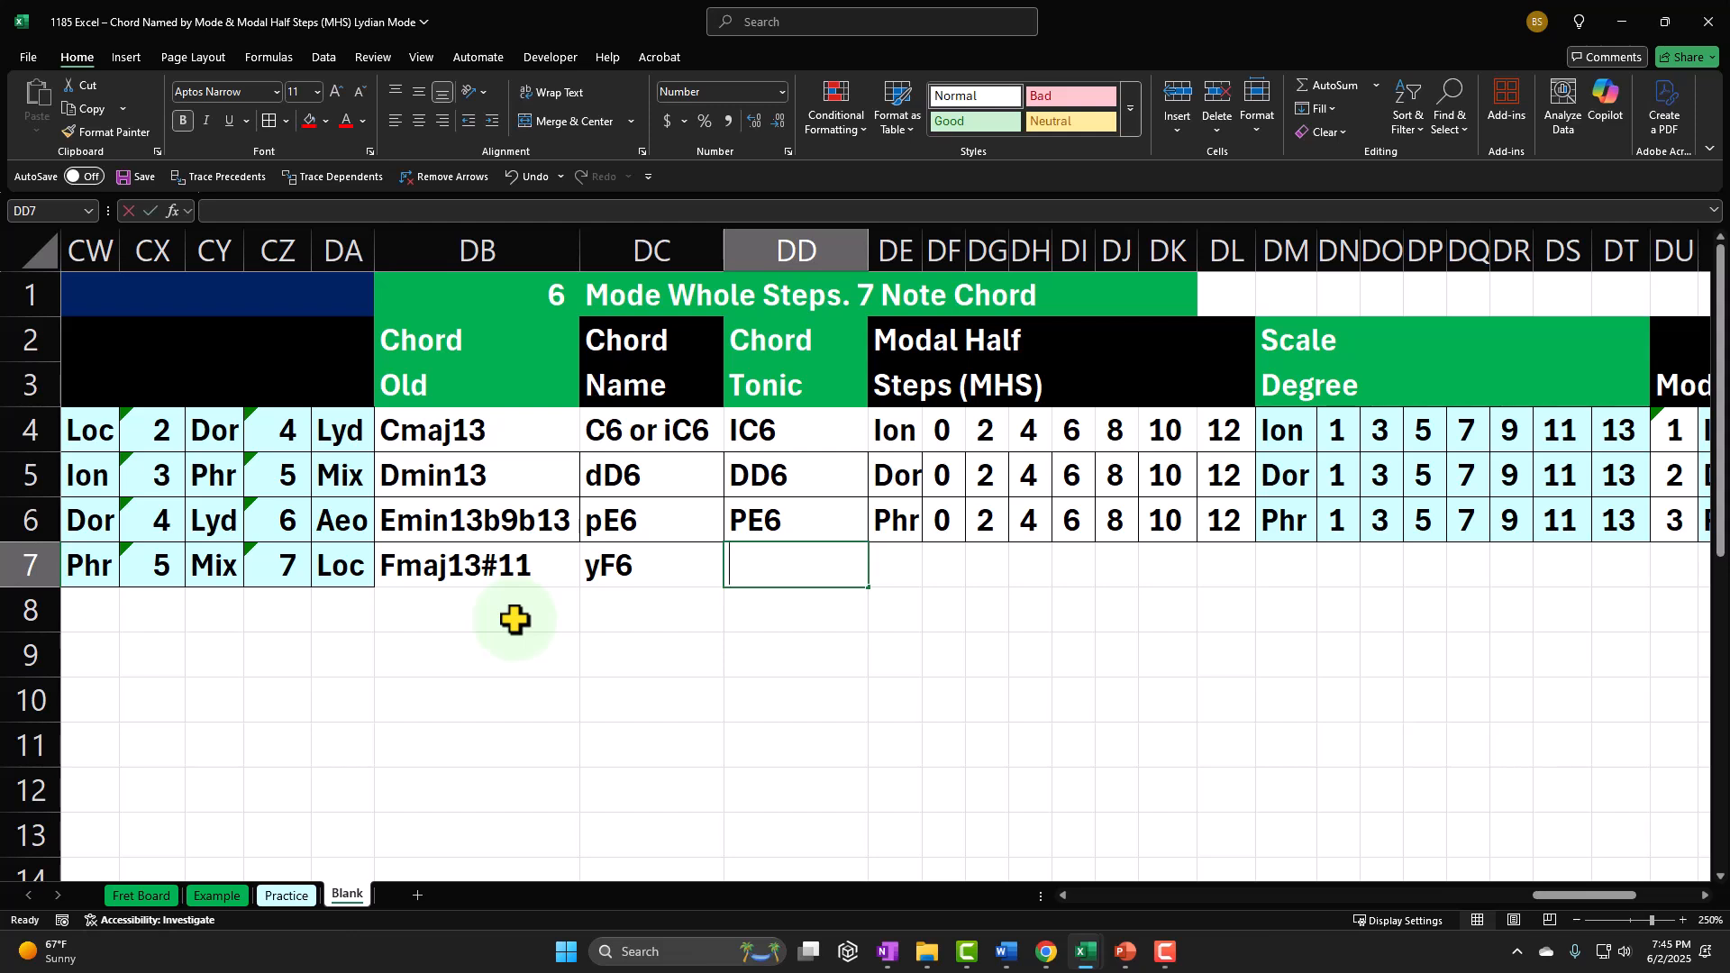
pyautogui.write('YF6')
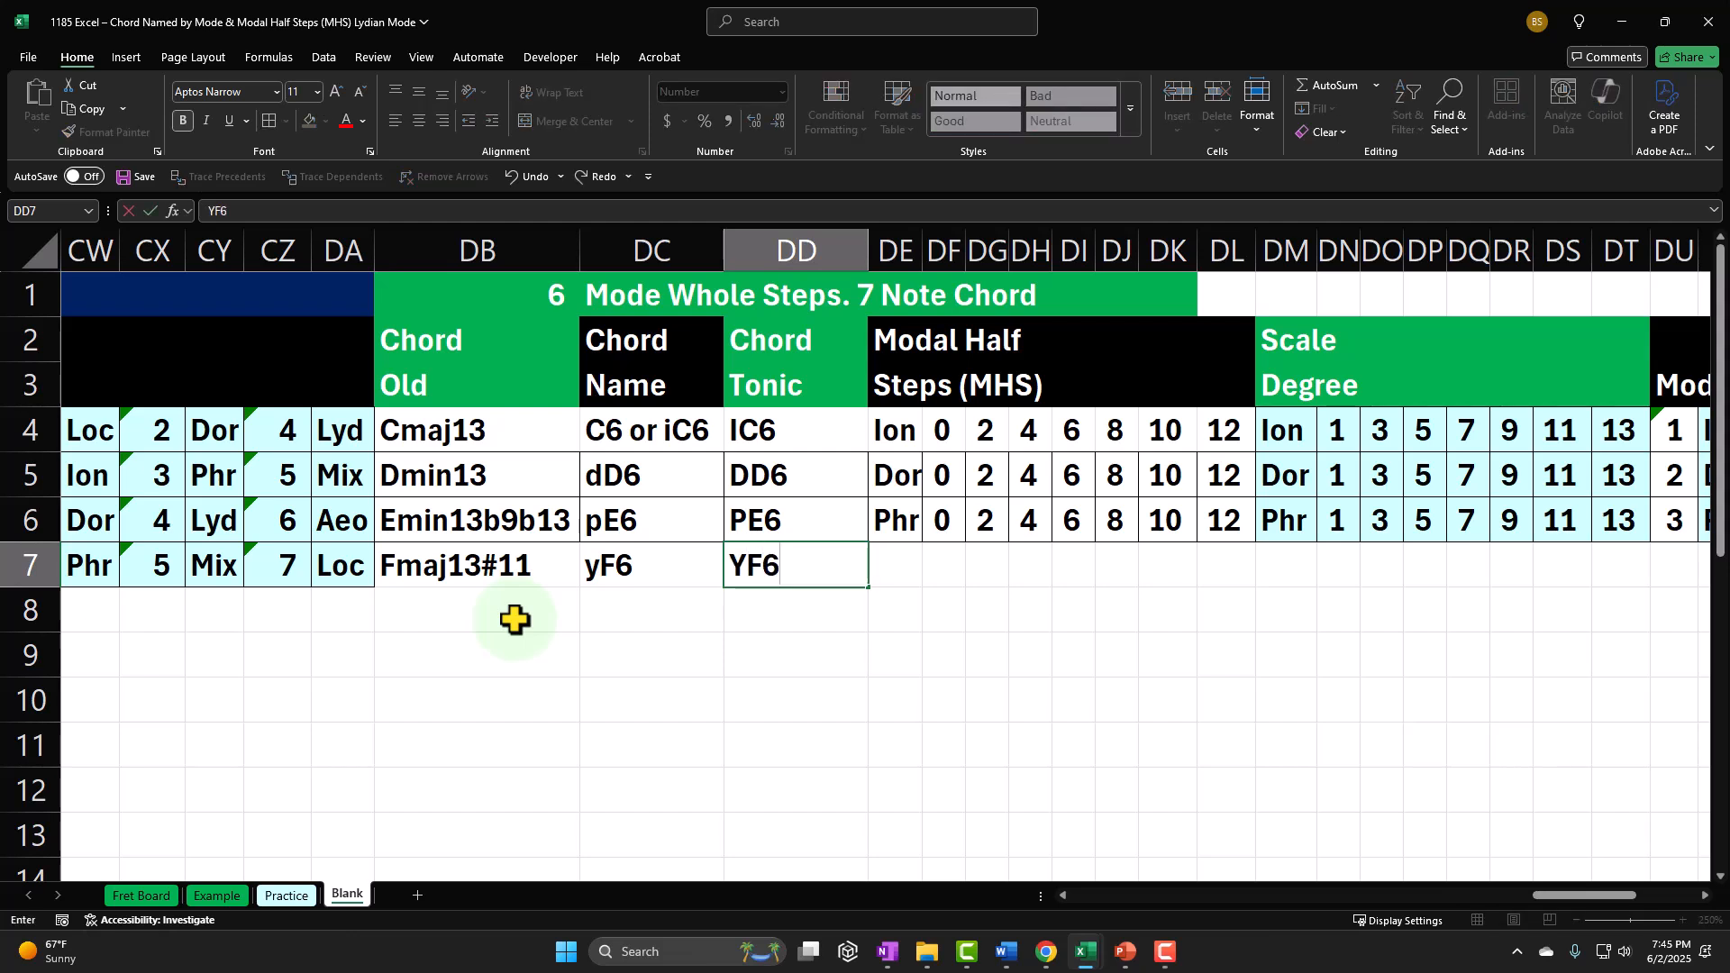
pyautogui.press('Return')
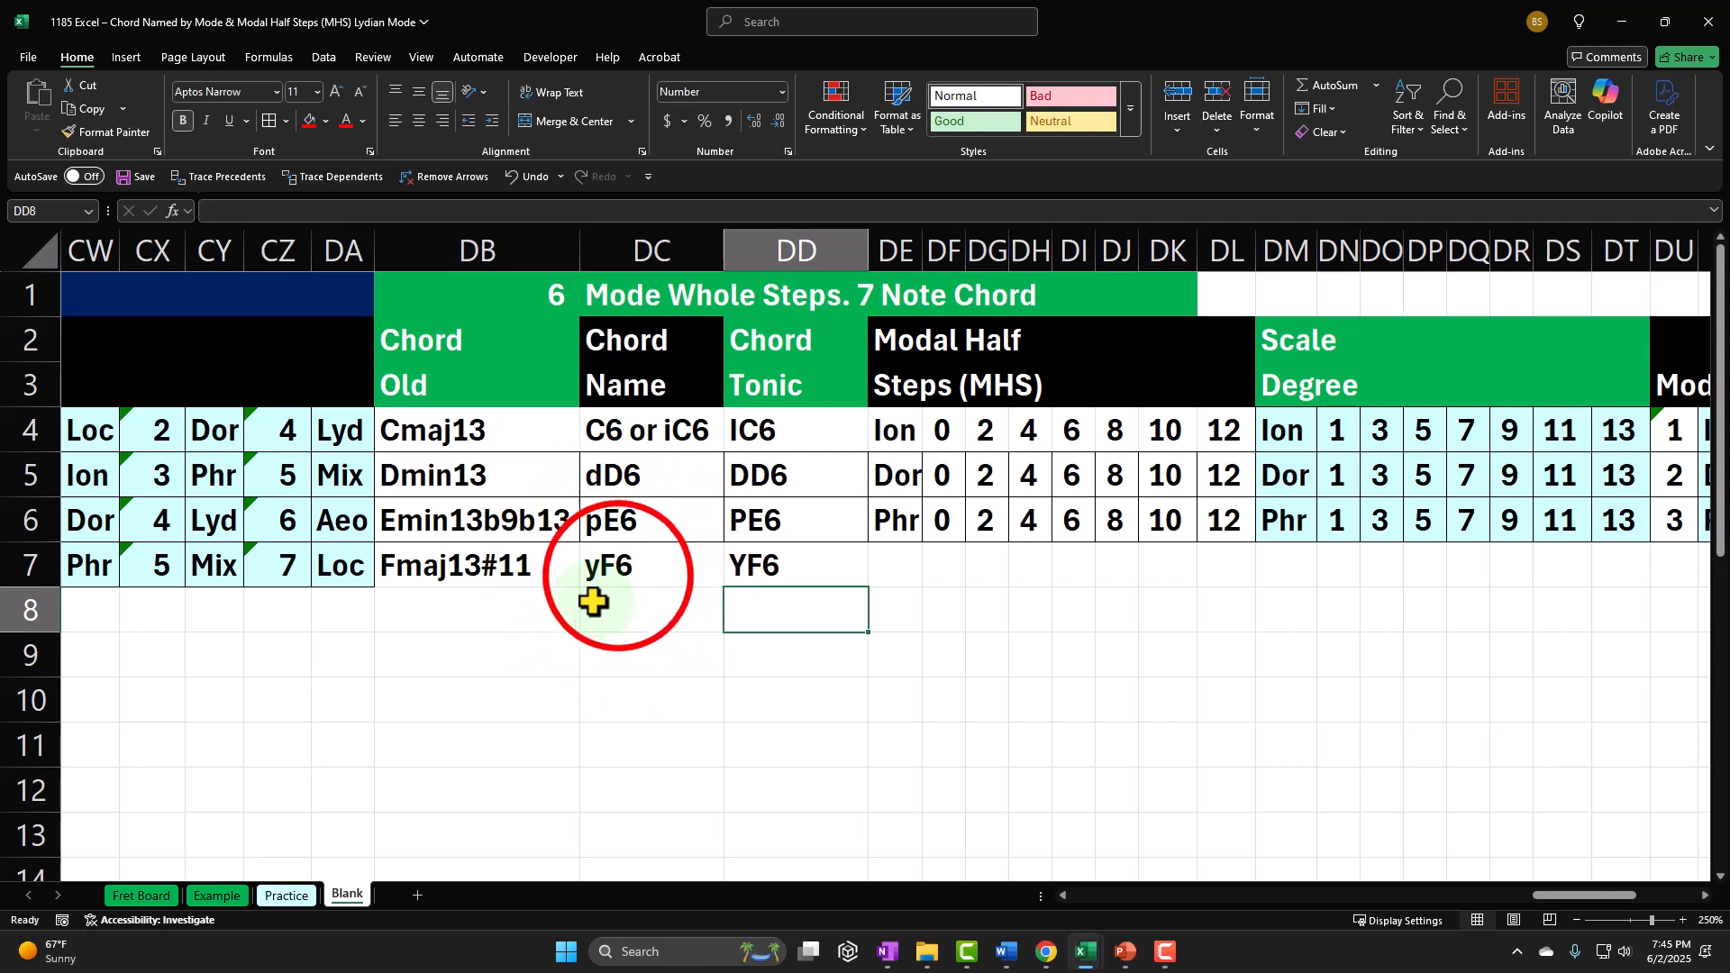
# Step: Link the Modal Half Steps mode label in DE7 to the Lyd mode name in CQ7
pyautogui.click(617, 573)
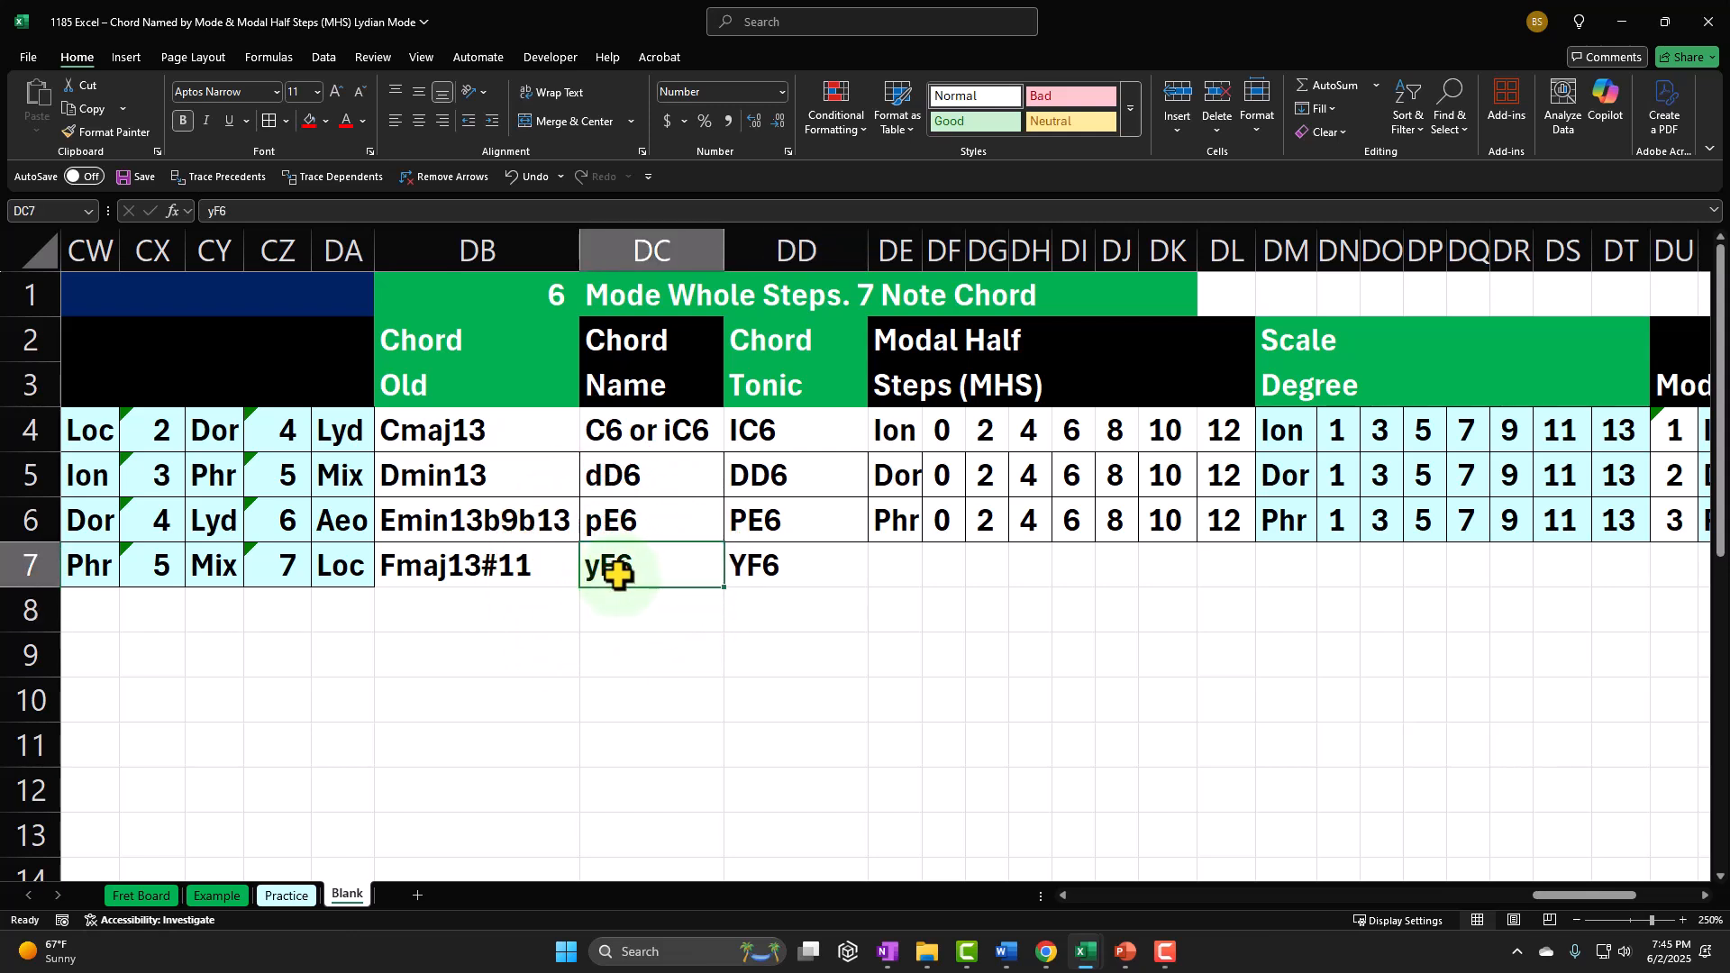
pyautogui.press('Right')
pyautogui.press('Right')
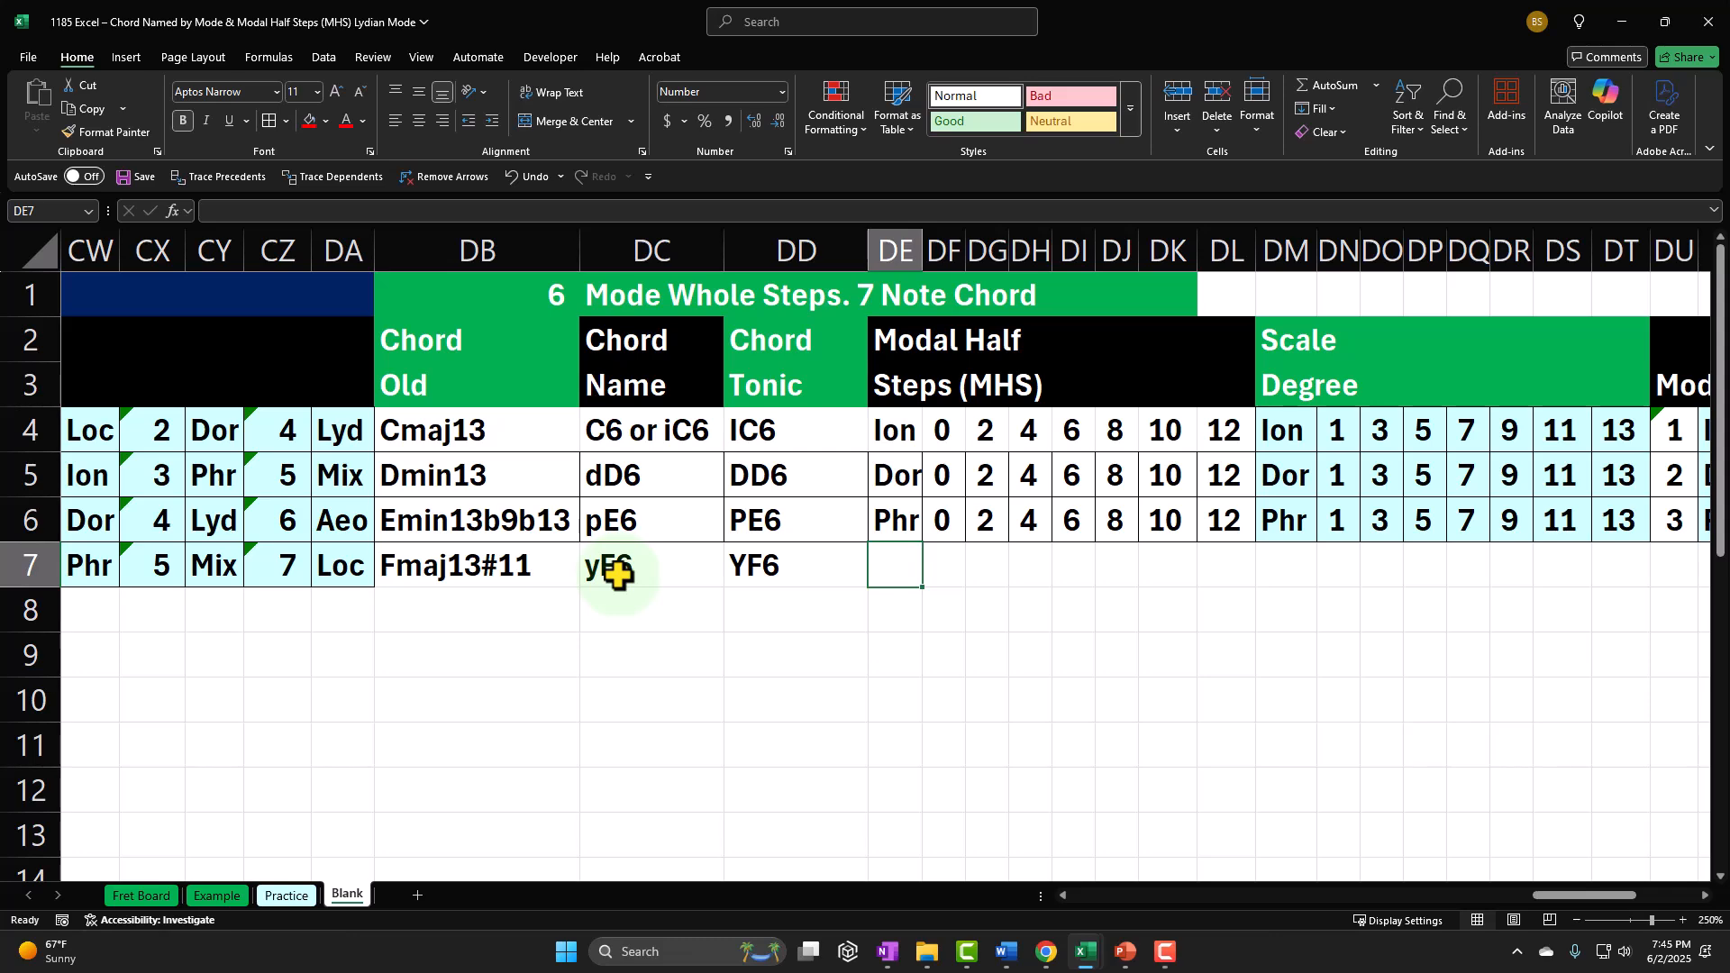
pyautogui.write('=')
pyautogui.press('Left')
pyautogui.press('Left')
pyautogui.press('Left')
pyautogui.press('Left')
pyautogui.press('Left')
pyautogui.press('Left')
pyautogui.press('Left')
pyautogui.press('Left')
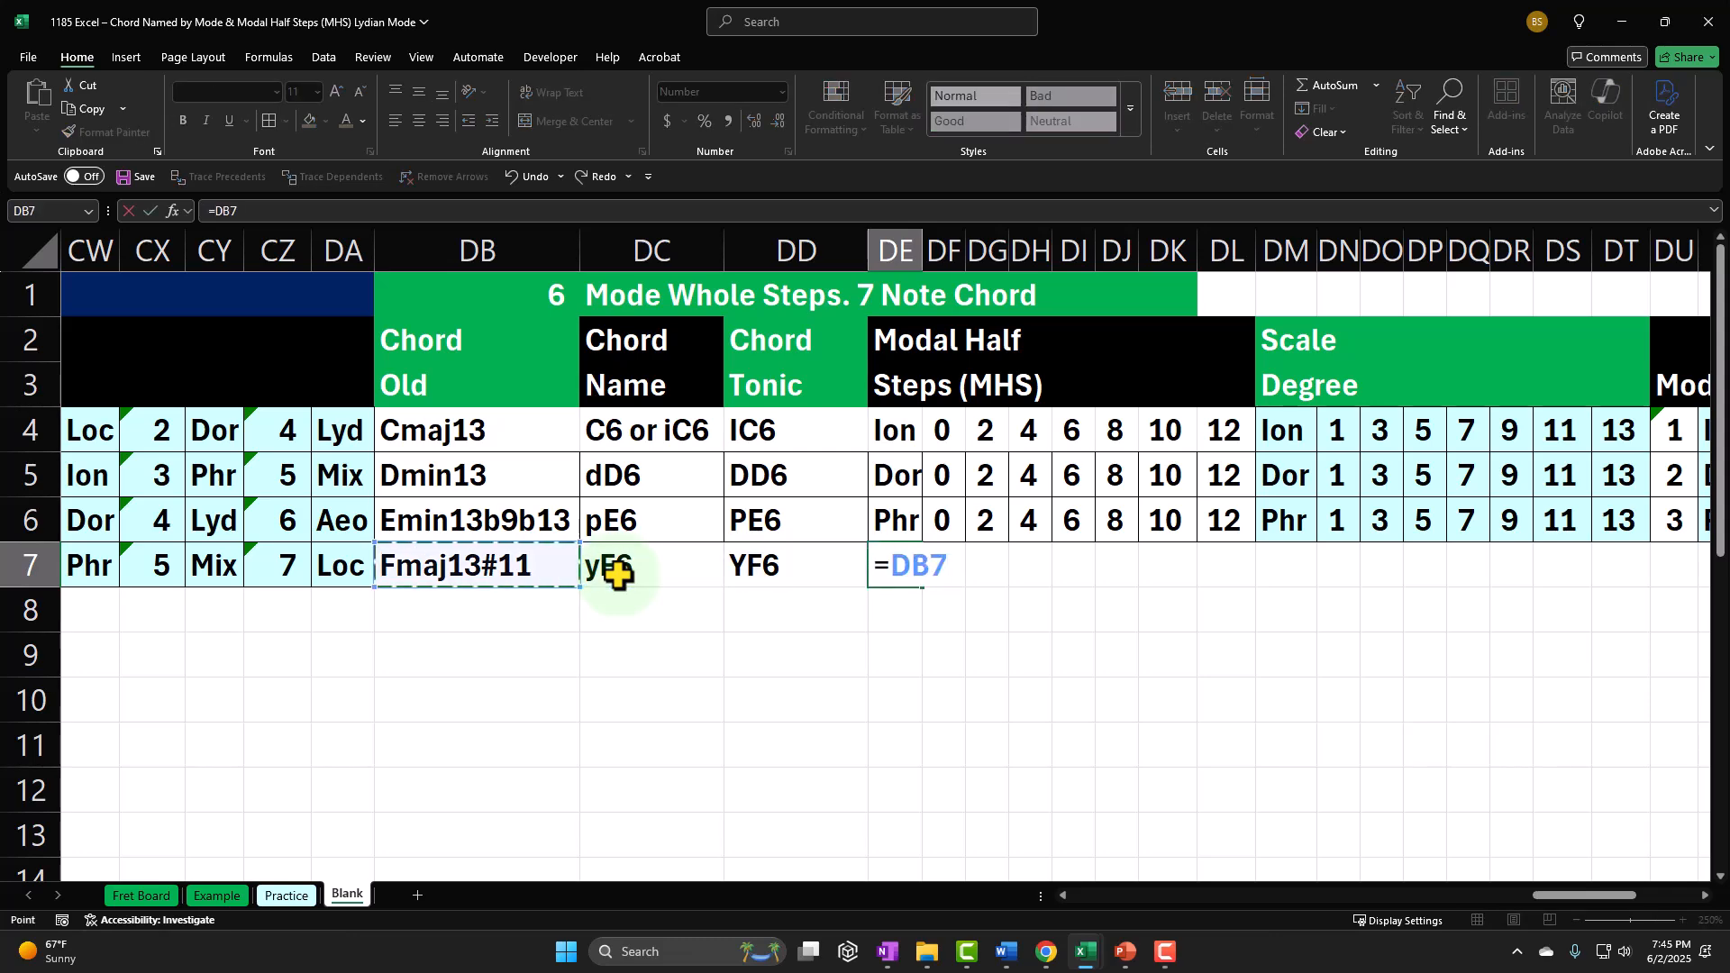
pyautogui.press('Left')
pyautogui.press('Left')
pyautogui.press('Left')
pyautogui.press('Left')
pyautogui.press('Left')
pyautogui.press('Left')
pyautogui.press('Left')
pyautogui.press('Left')
pyautogui.press('Left')
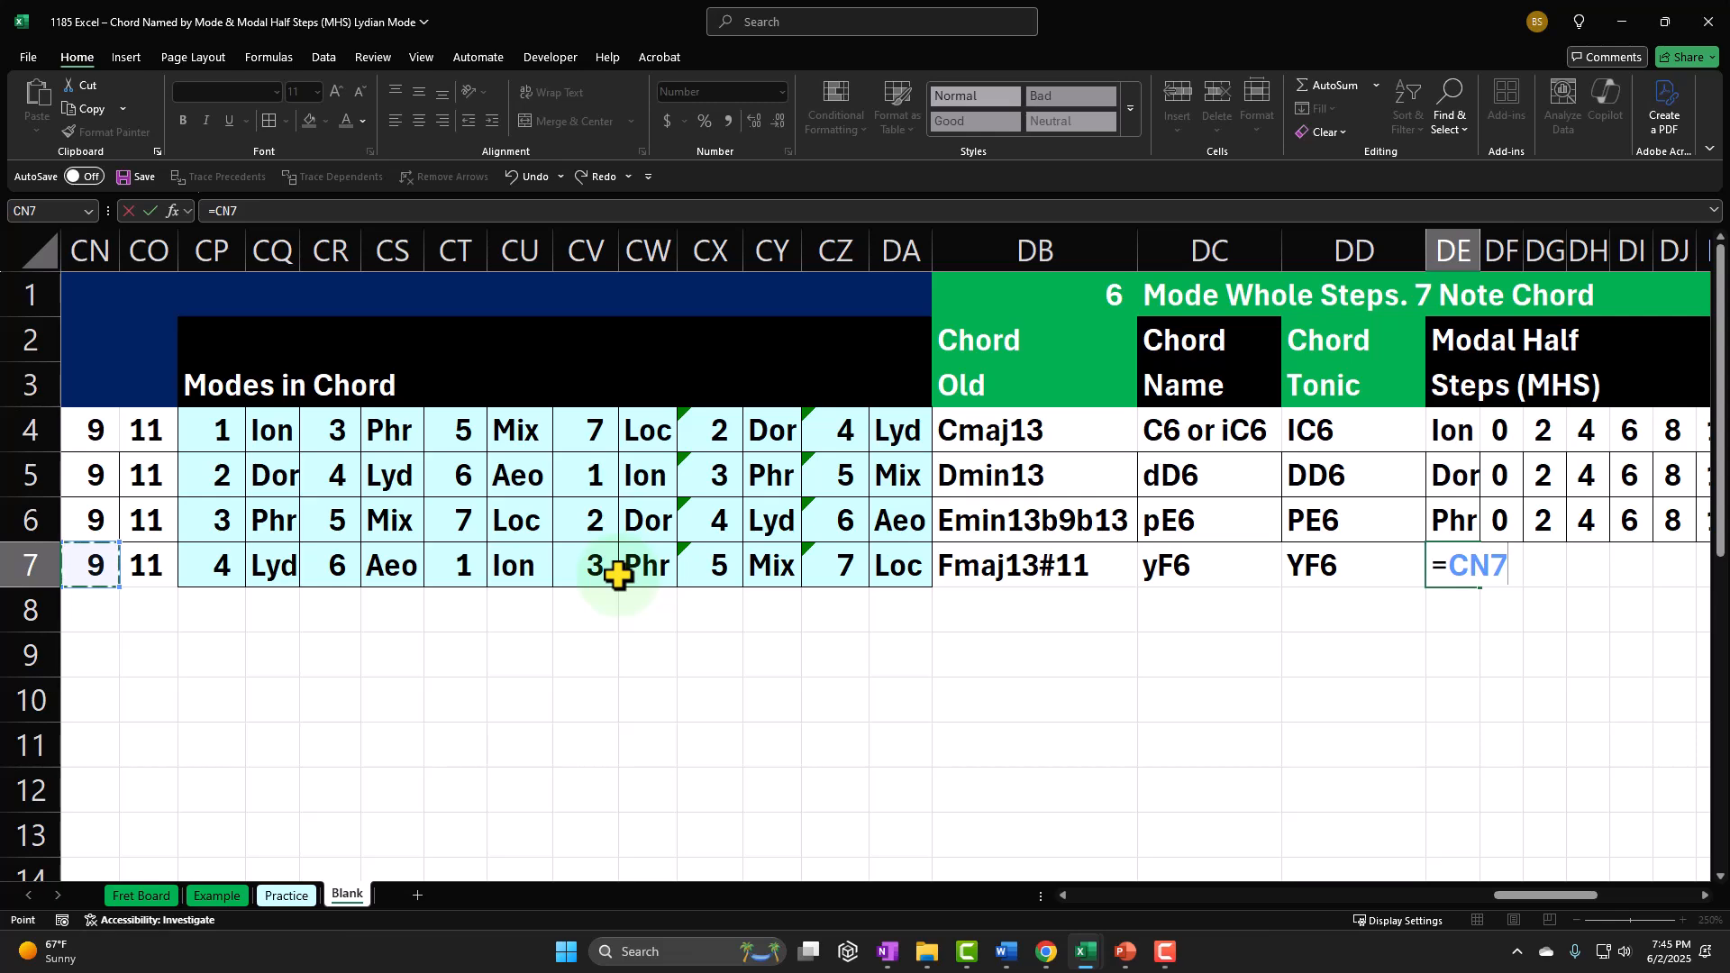
pyautogui.press('Right')
pyautogui.press('Right')
pyautogui.press('Right')
pyautogui.press('Return')
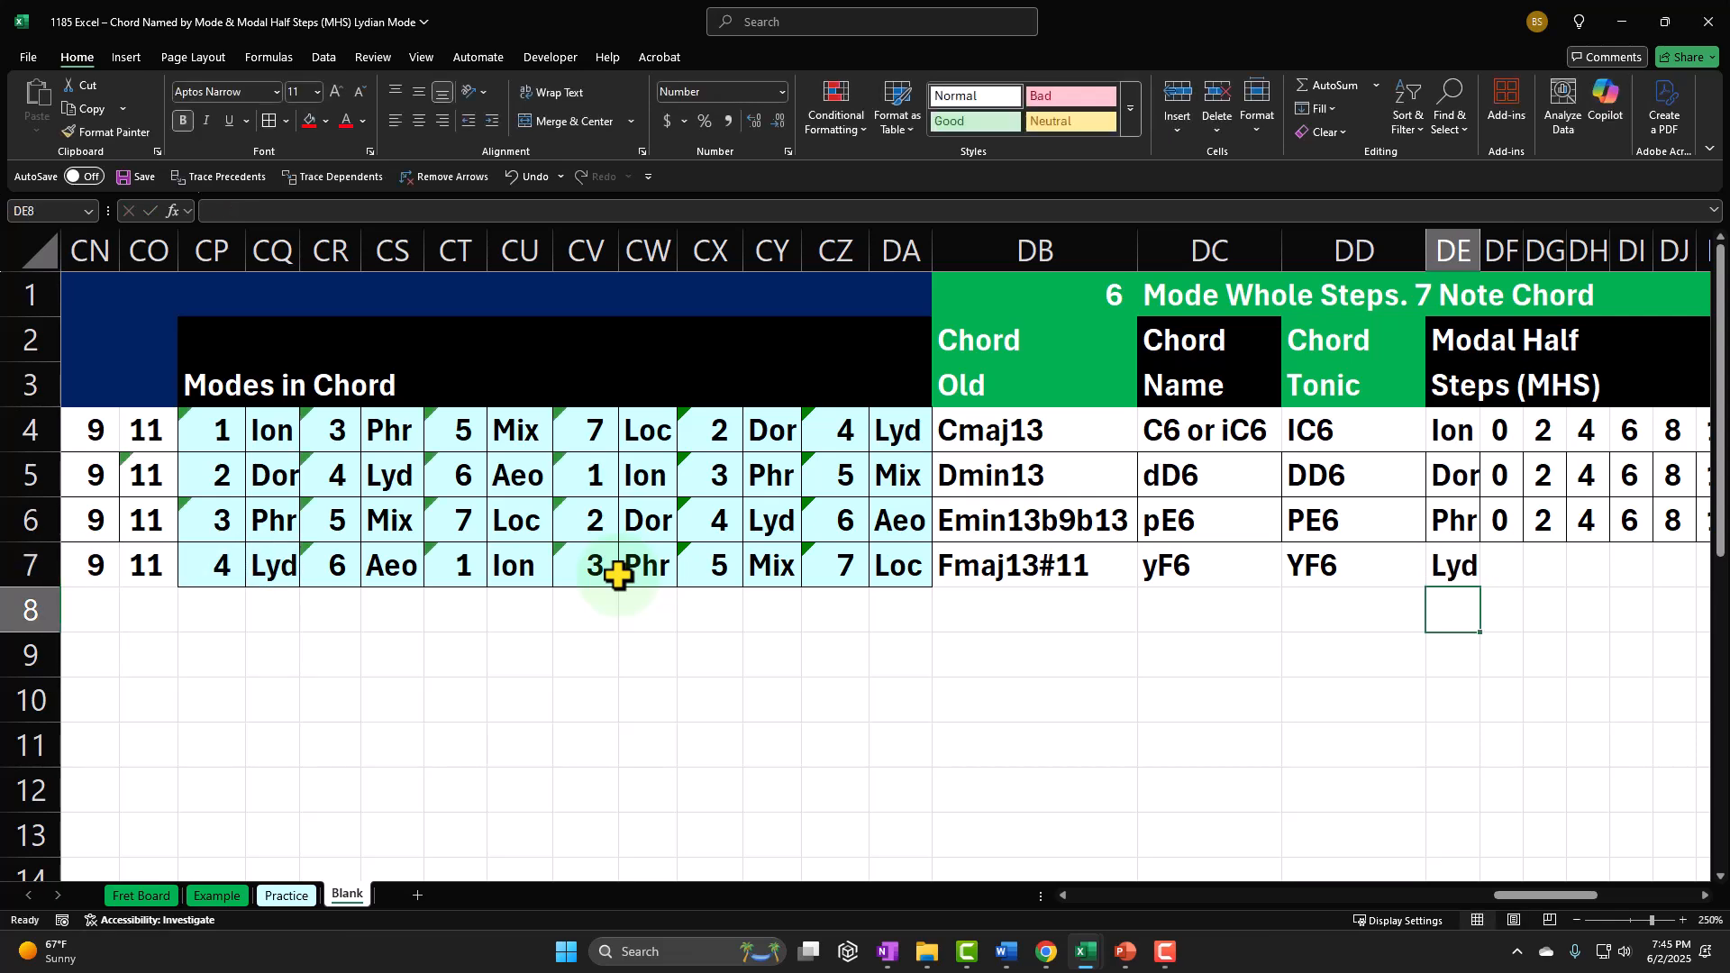
# Step: Enter the seven-note chord's Lydian modal half steps 0, 2, 4, 6, 8, 10 and 12 across DF7:DL7
pyautogui.press('Right')
pyautogui.press('Right')
pyautogui.press('Right')
pyautogui.press('Right')
pyautogui.press('Right')
pyautogui.press('Right')
pyautogui.press('Right')
pyautogui.press('Right')
pyautogui.press('Right')
pyautogui.press('Right')
pyautogui.press('Right')
pyautogui.press('Right')
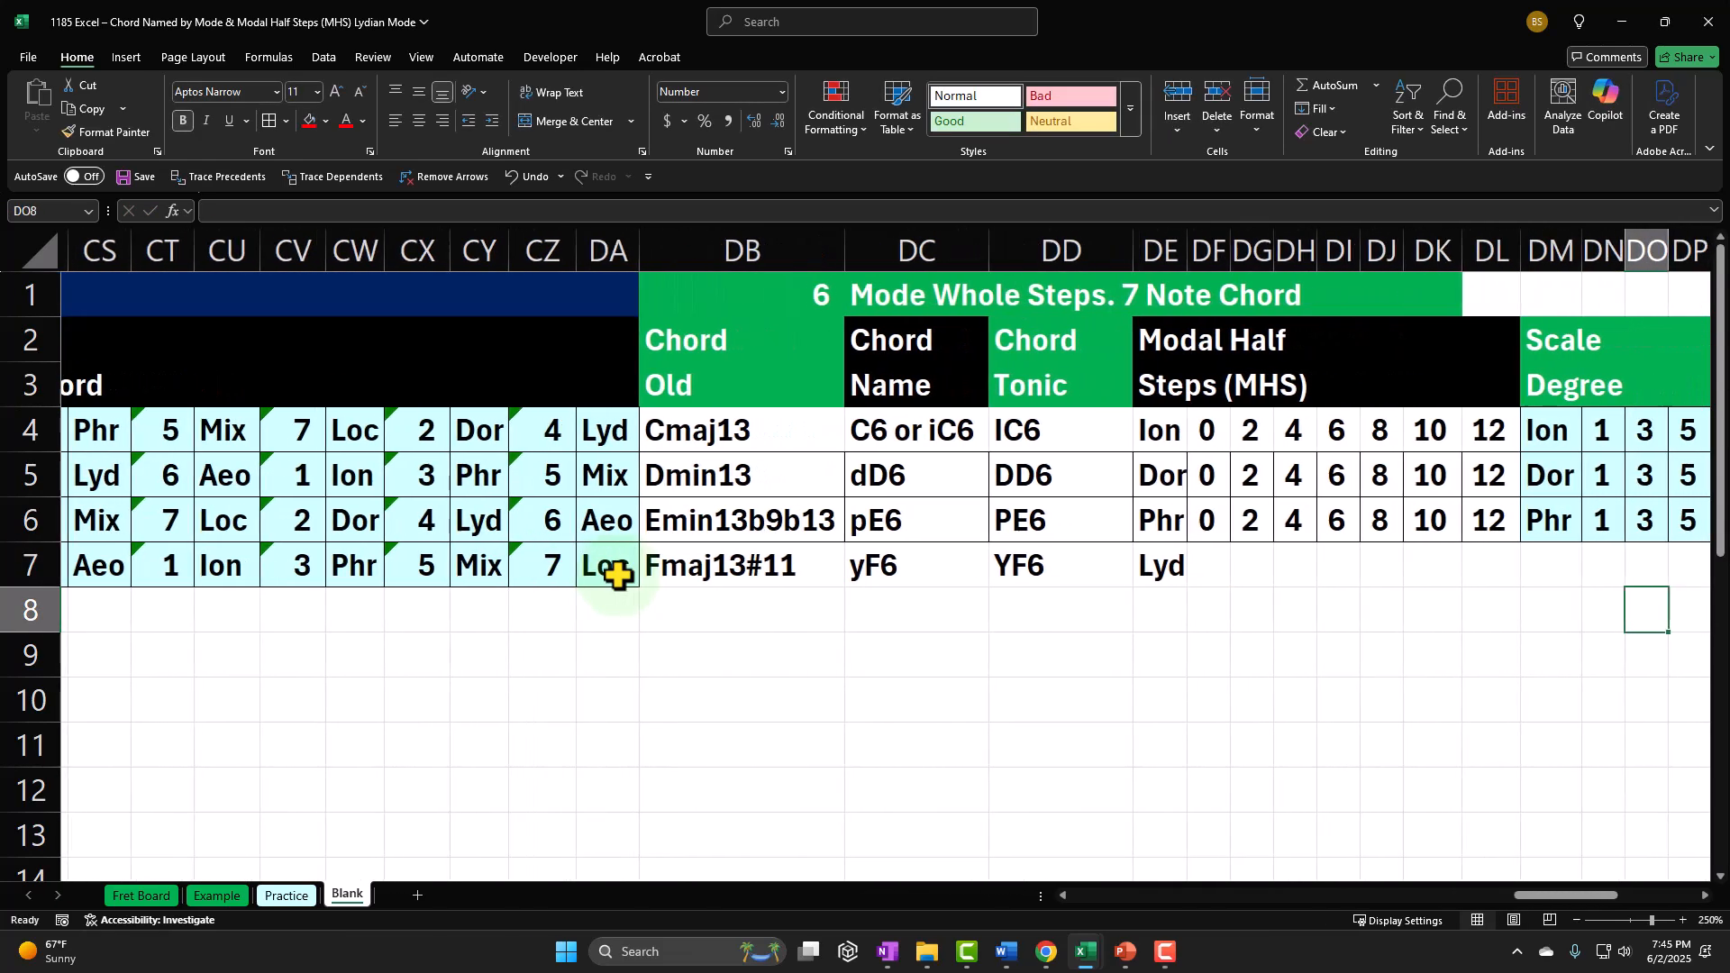
pyautogui.press('Left')
pyautogui.press('Left')
pyautogui.press('Left')
pyautogui.press('Left')
pyautogui.press('Left')
pyautogui.press('Left')
pyautogui.press('Left')
pyautogui.press('Left')
pyautogui.press('Left')
pyautogui.press('Left')
pyautogui.press('Left')
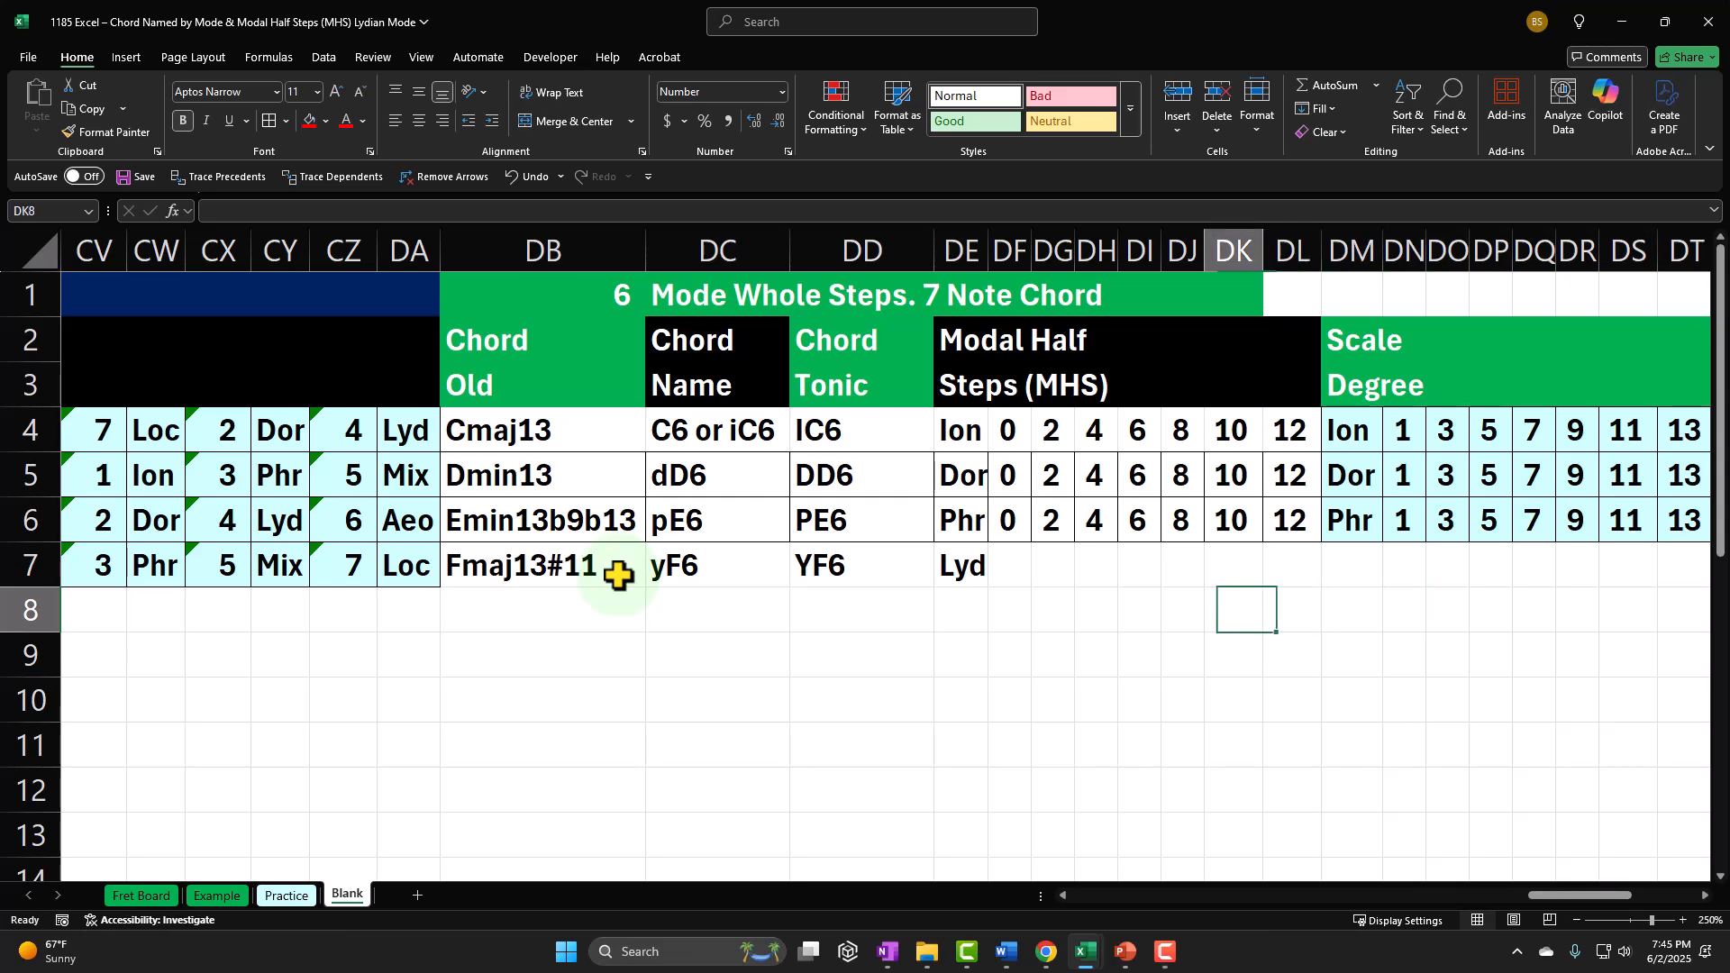
pyautogui.press('Up')
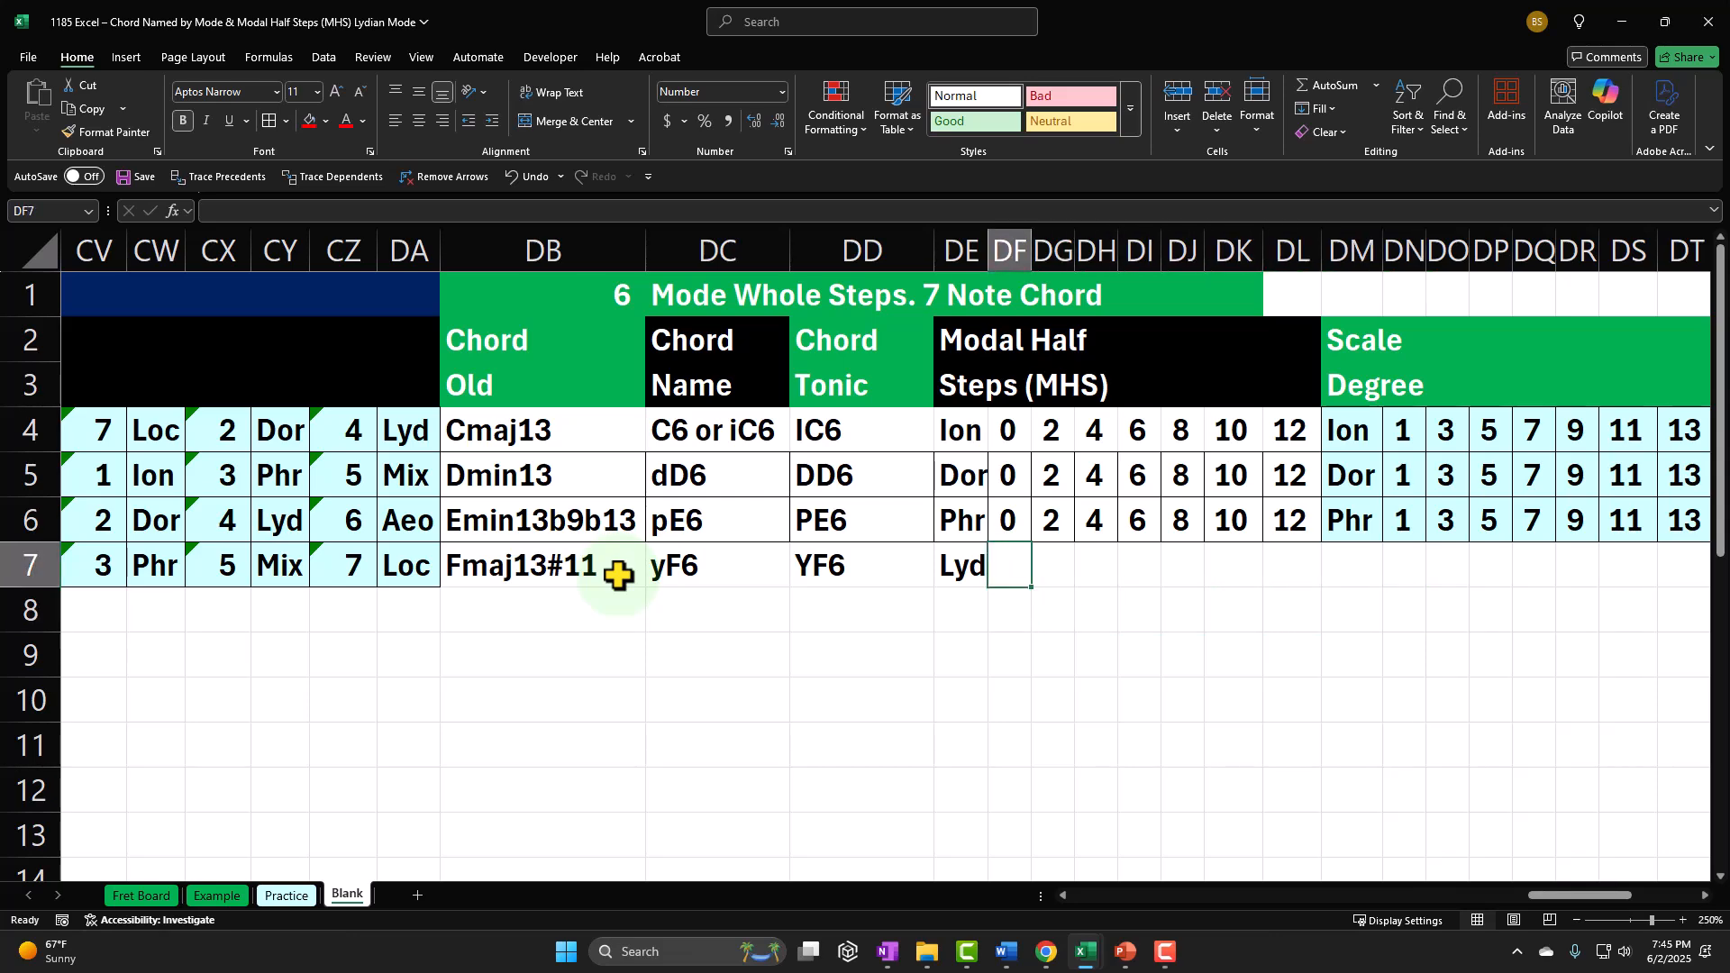
pyautogui.write('0')
pyautogui.press('Right')
pyautogui.write('2')
pyautogui.press('Right')
pyautogui.write('4')
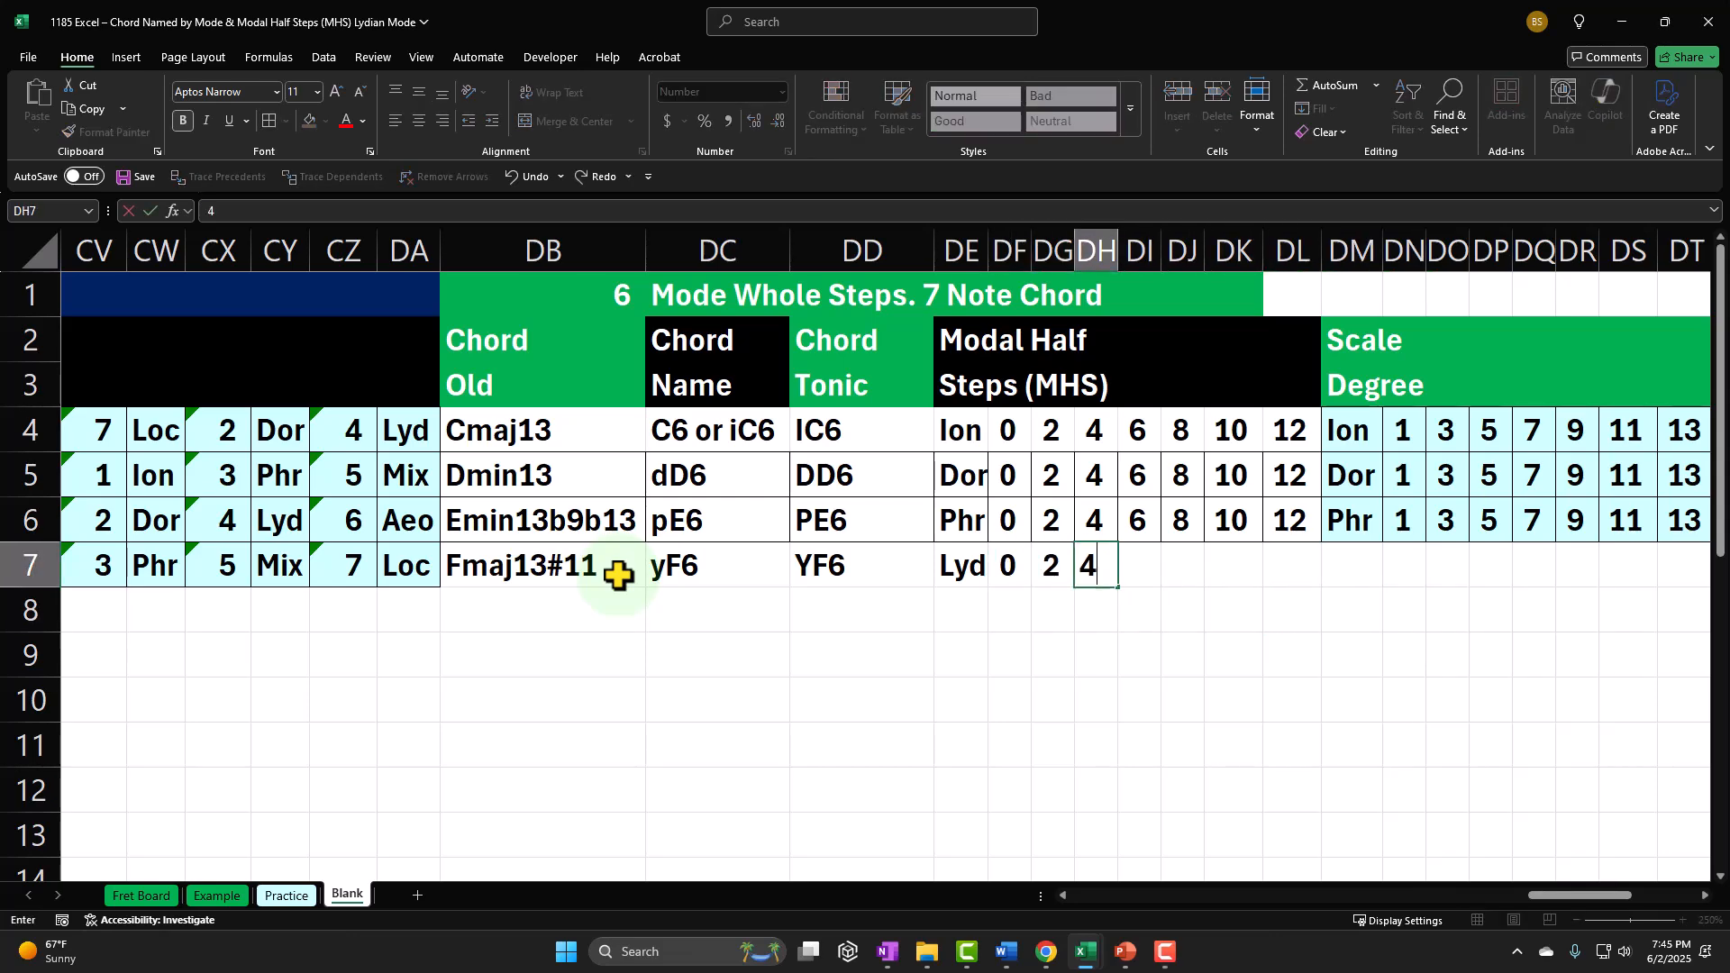
pyautogui.press('Right')
pyautogui.write('6')
pyautogui.press('Right')
pyautogui.write('8')
pyautogui.press('Right')
pyautogui.write('10')
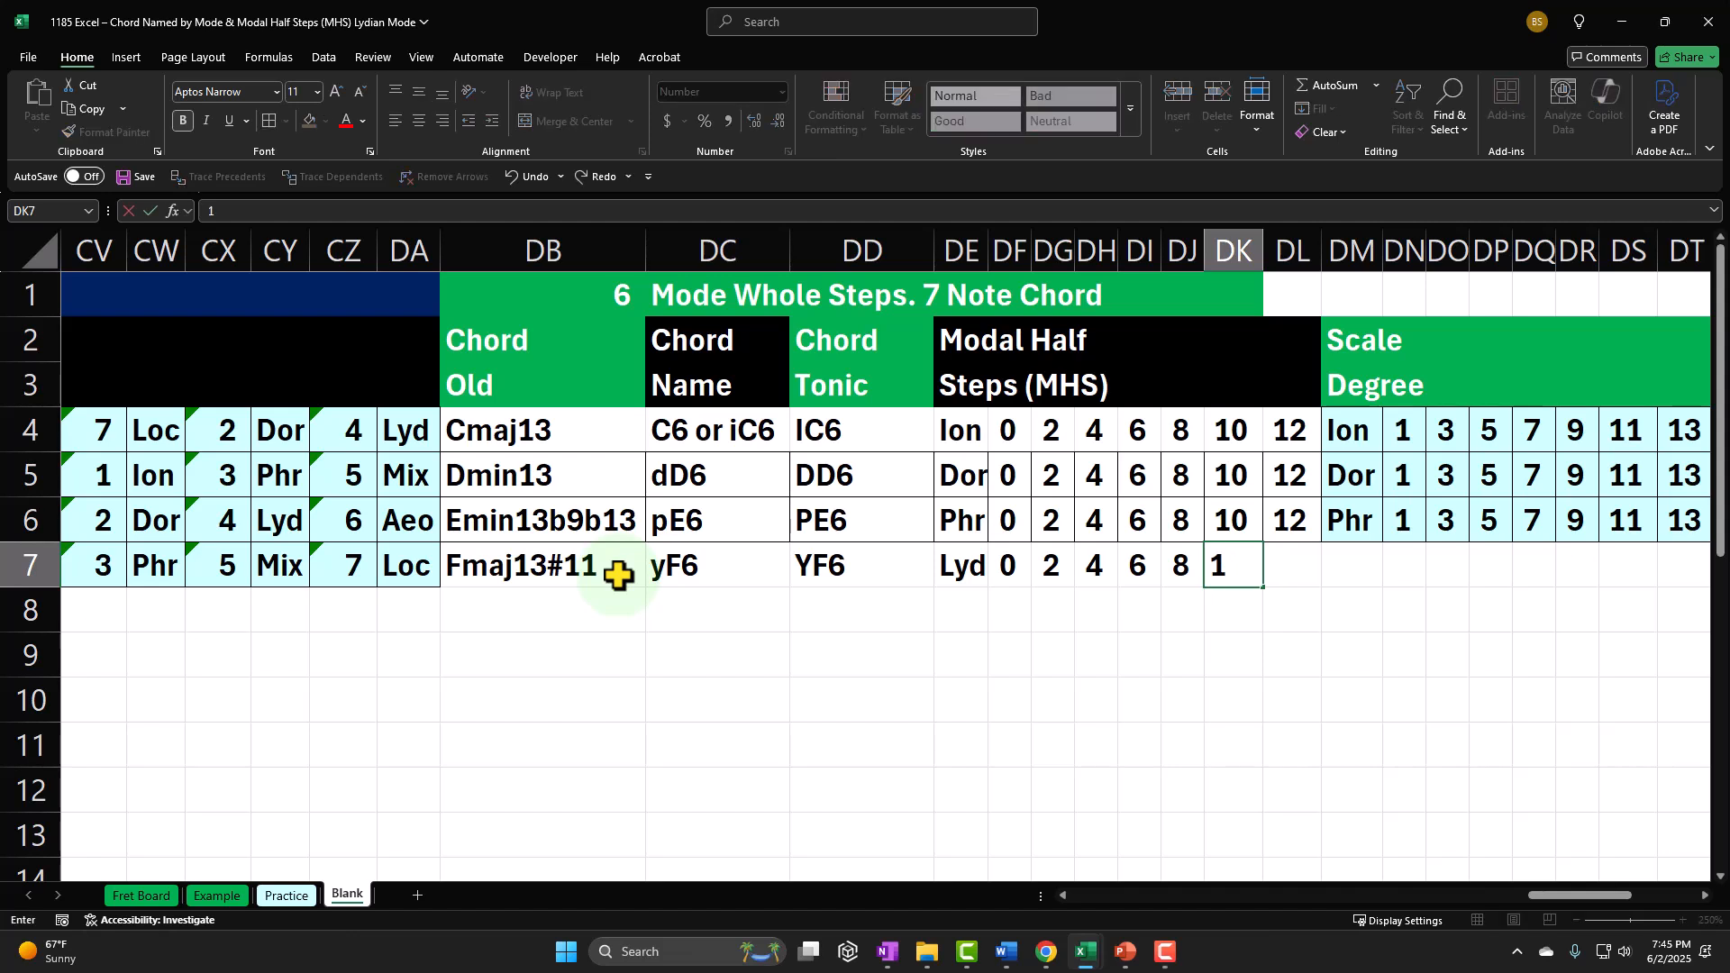
pyautogui.press('Right')
pyautogui.write('12')
pyautogui.press('Right')
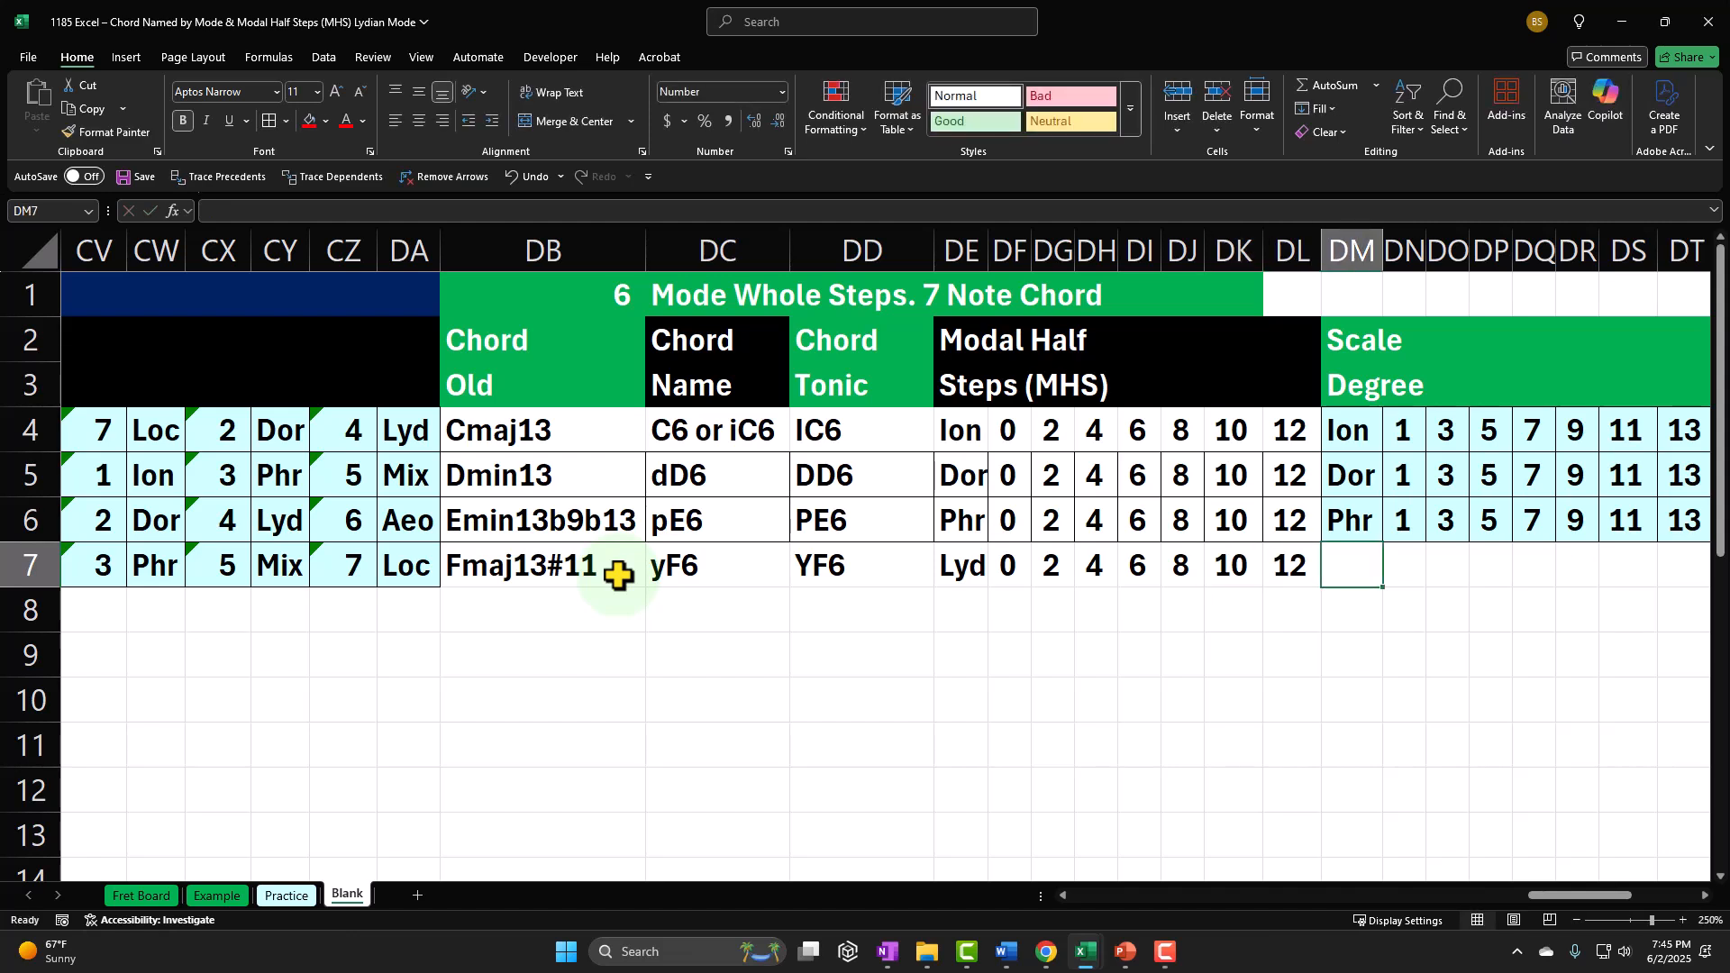
# Step: Link the Scale Degree mode label in DM7 to DE7 and enter 1 as the first degree in DN7
pyautogui.write('=')
pyautogui.press('Left')
pyautogui.press('Left')
pyautogui.press('Left')
pyautogui.press('Left')
pyautogui.press('Left')
pyautogui.press('Left')
pyautogui.press('Left')
pyautogui.press('Left')
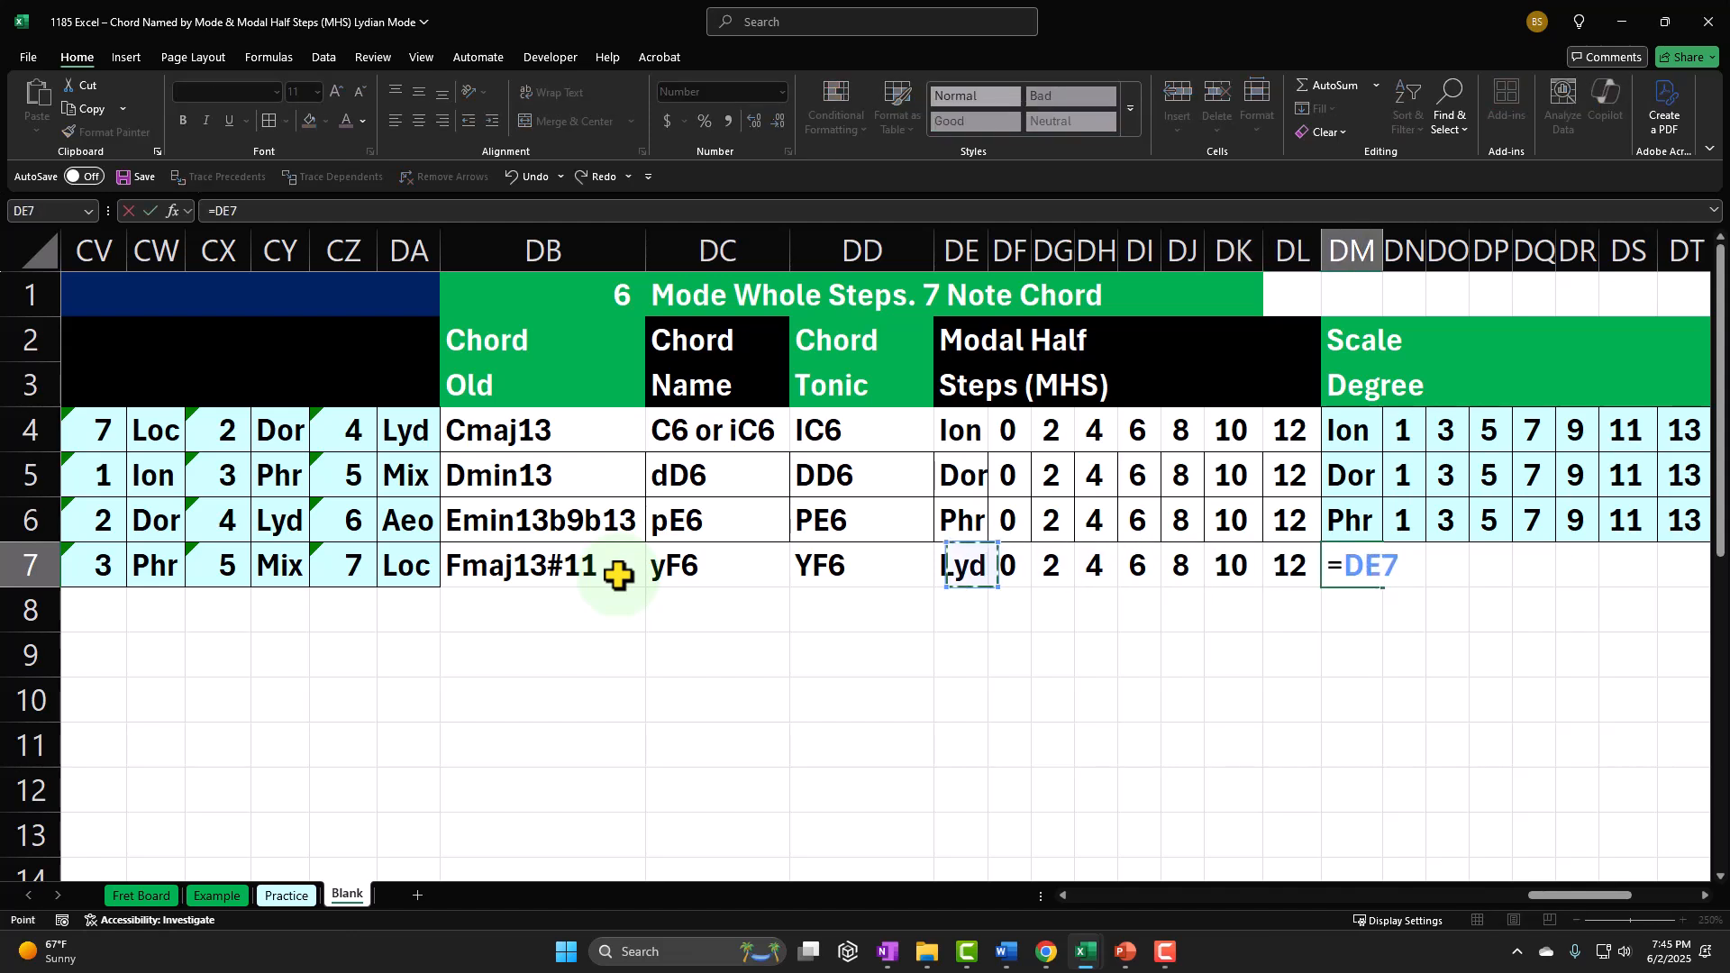
pyautogui.press('Tab')
pyautogui.write('1')
pyautogui.press('Tab')
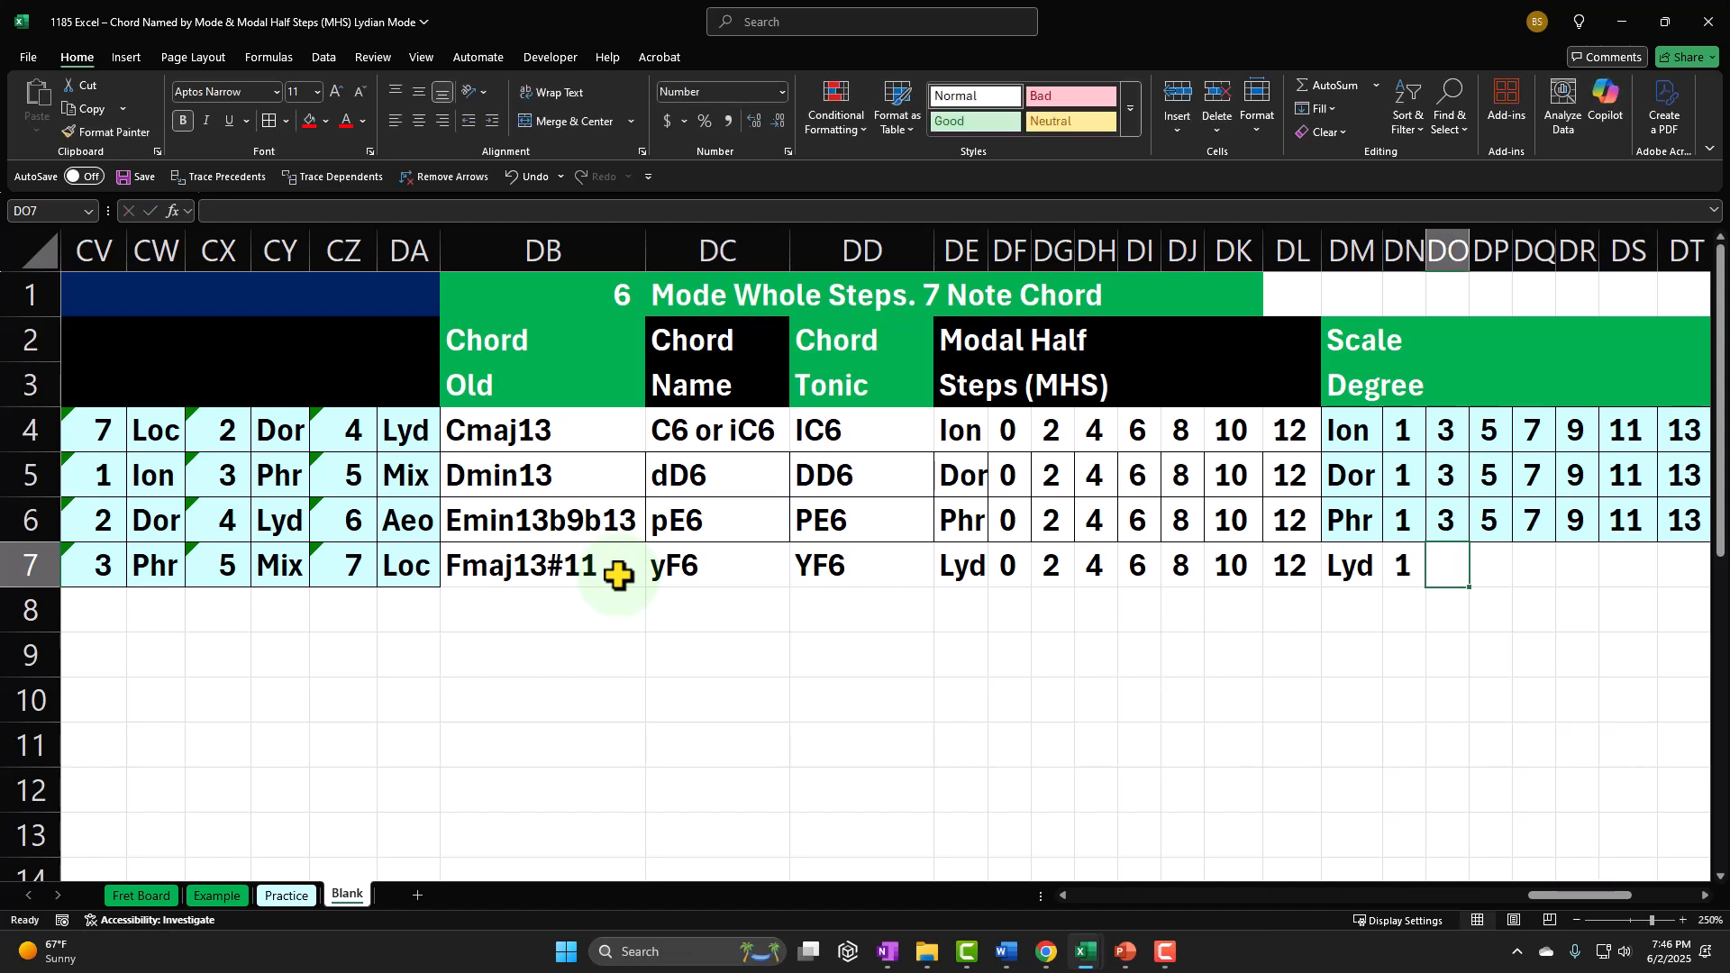
# Step: Calculate the second chord note's scale degree in DO7 as DN7 plus DG7
pyautogui.write('=')
pyautogui.press('Left')
pyautogui.press('Left')
pyautogui.press('Left')
pyautogui.press('Left')
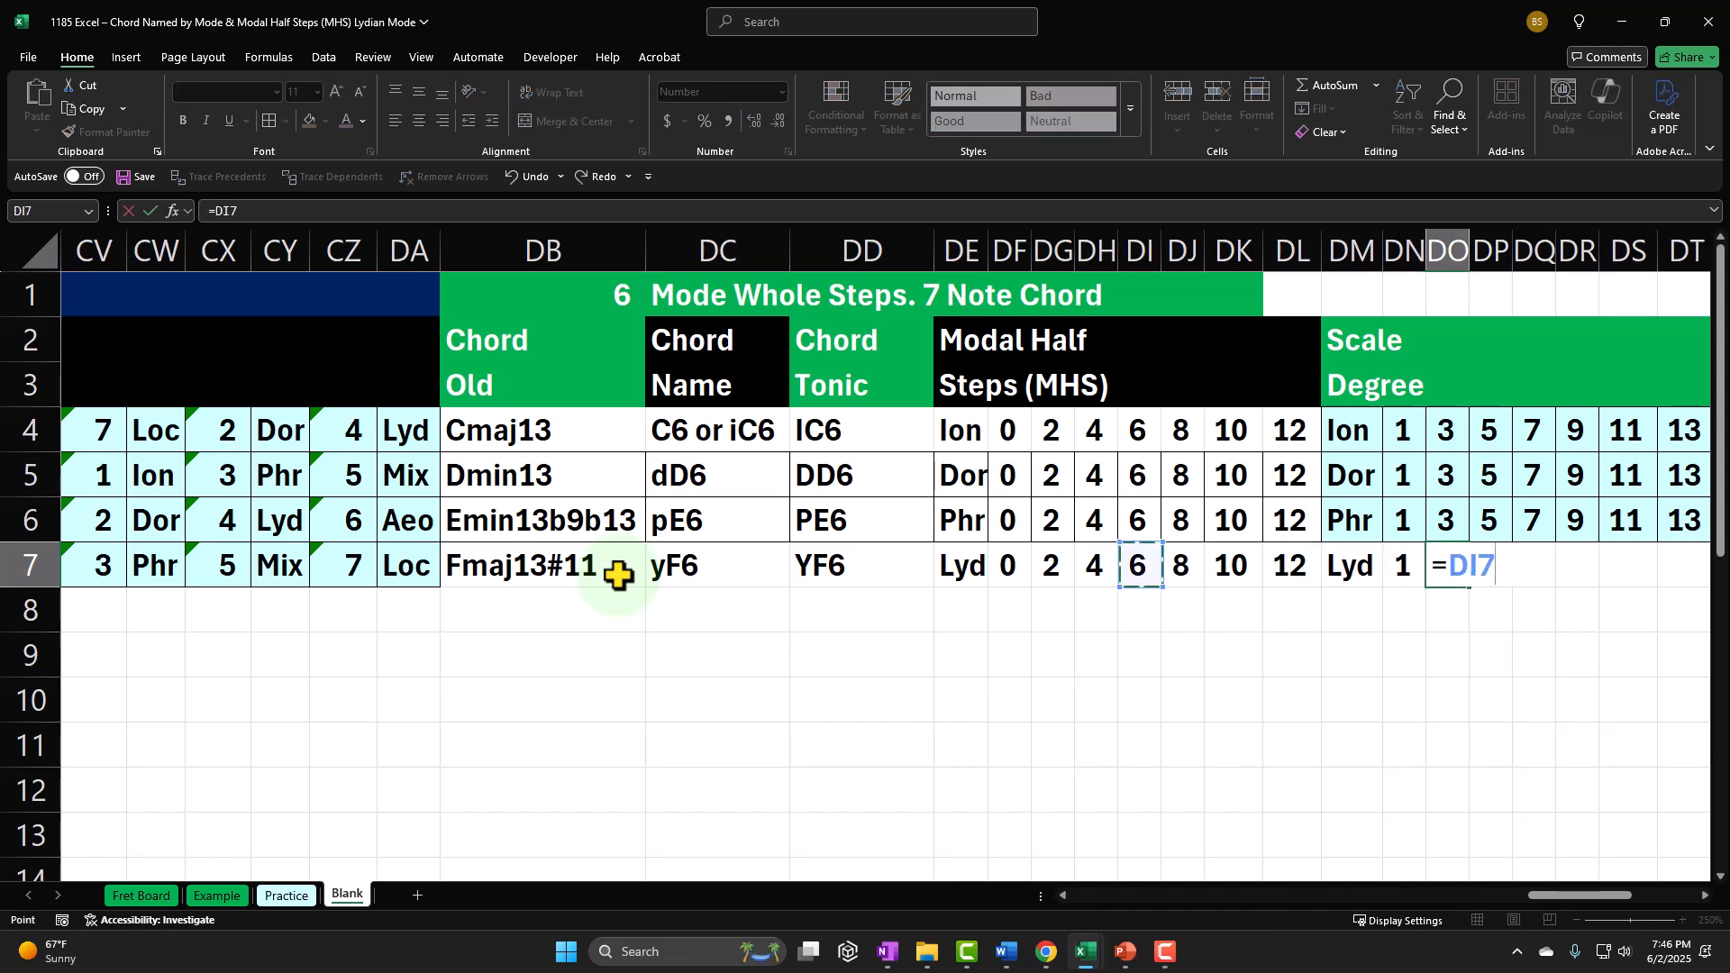
pyautogui.press('Right')
pyautogui.press('Right')
pyautogui.press('Right')
pyautogui.press('Right')
pyautogui.press('Right')
pyautogui.write('+')
pyautogui.press('Down')
pyautogui.press('Left')
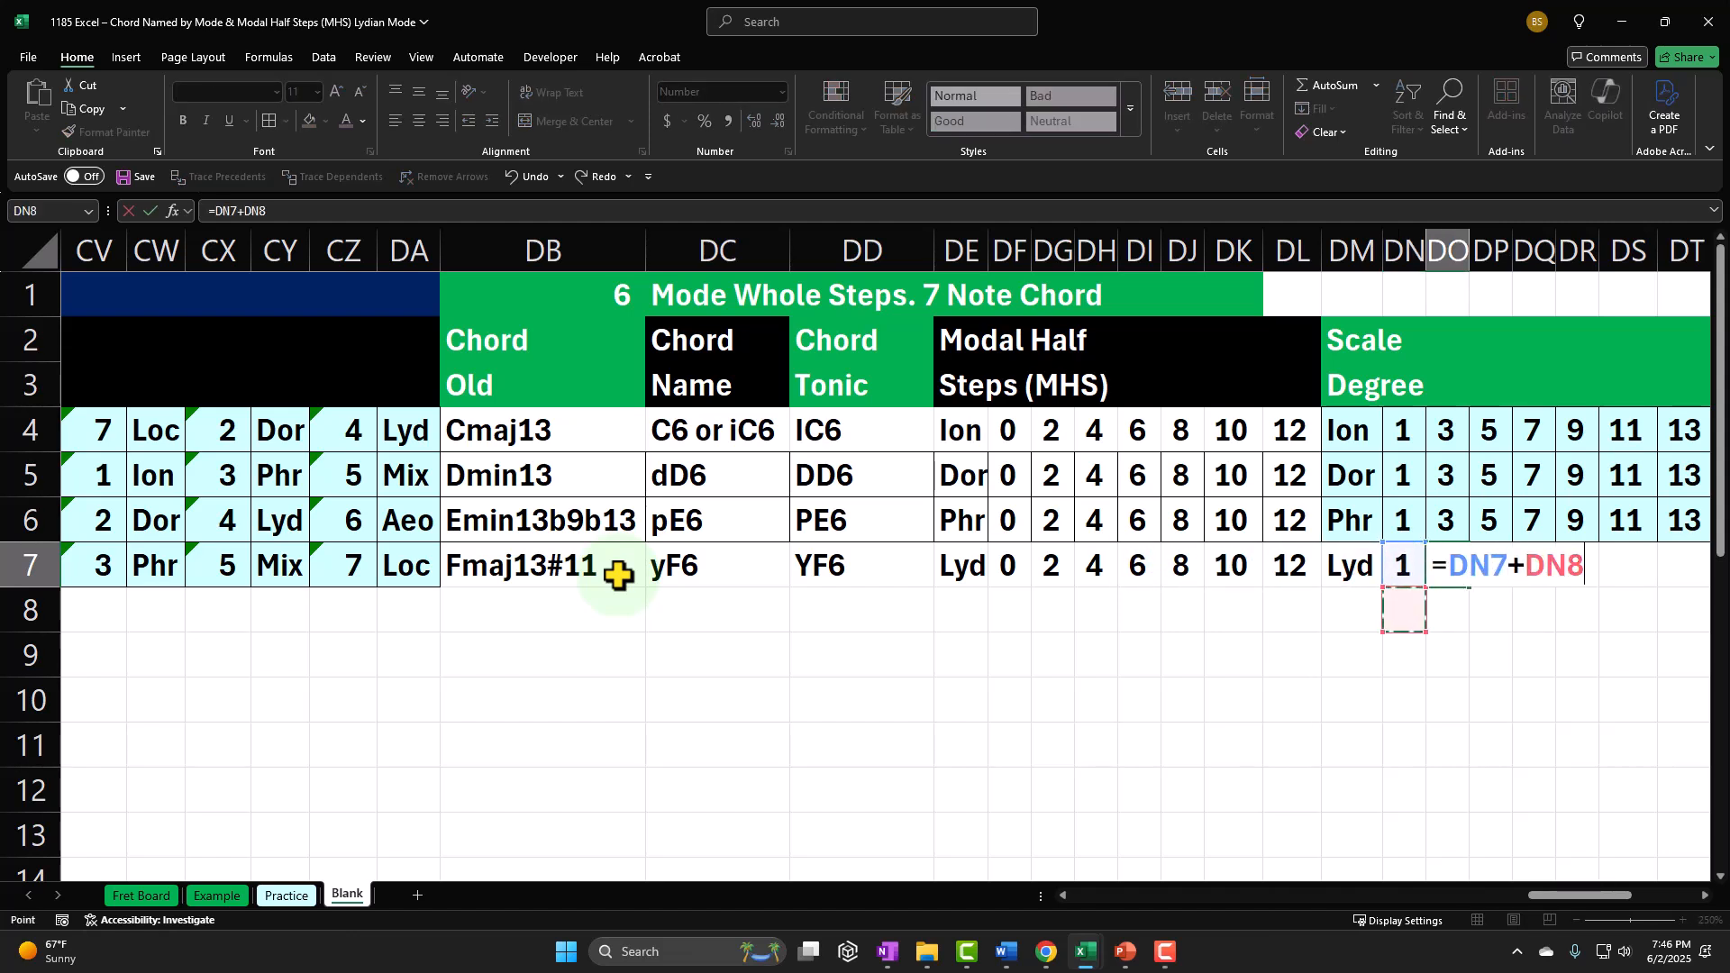
pyautogui.press('Left')
pyautogui.press('Left')
# Step: Calculate the third chord note's scale degree in DP7 as DN7 plus DH7
pyautogui.press('Left')
pyautogui.press('Left')
pyautogui.press('Left')
pyautogui.press('Left')
pyautogui.press('Left')
pyautogui.press('Up')
pyautogui.press('Tab')
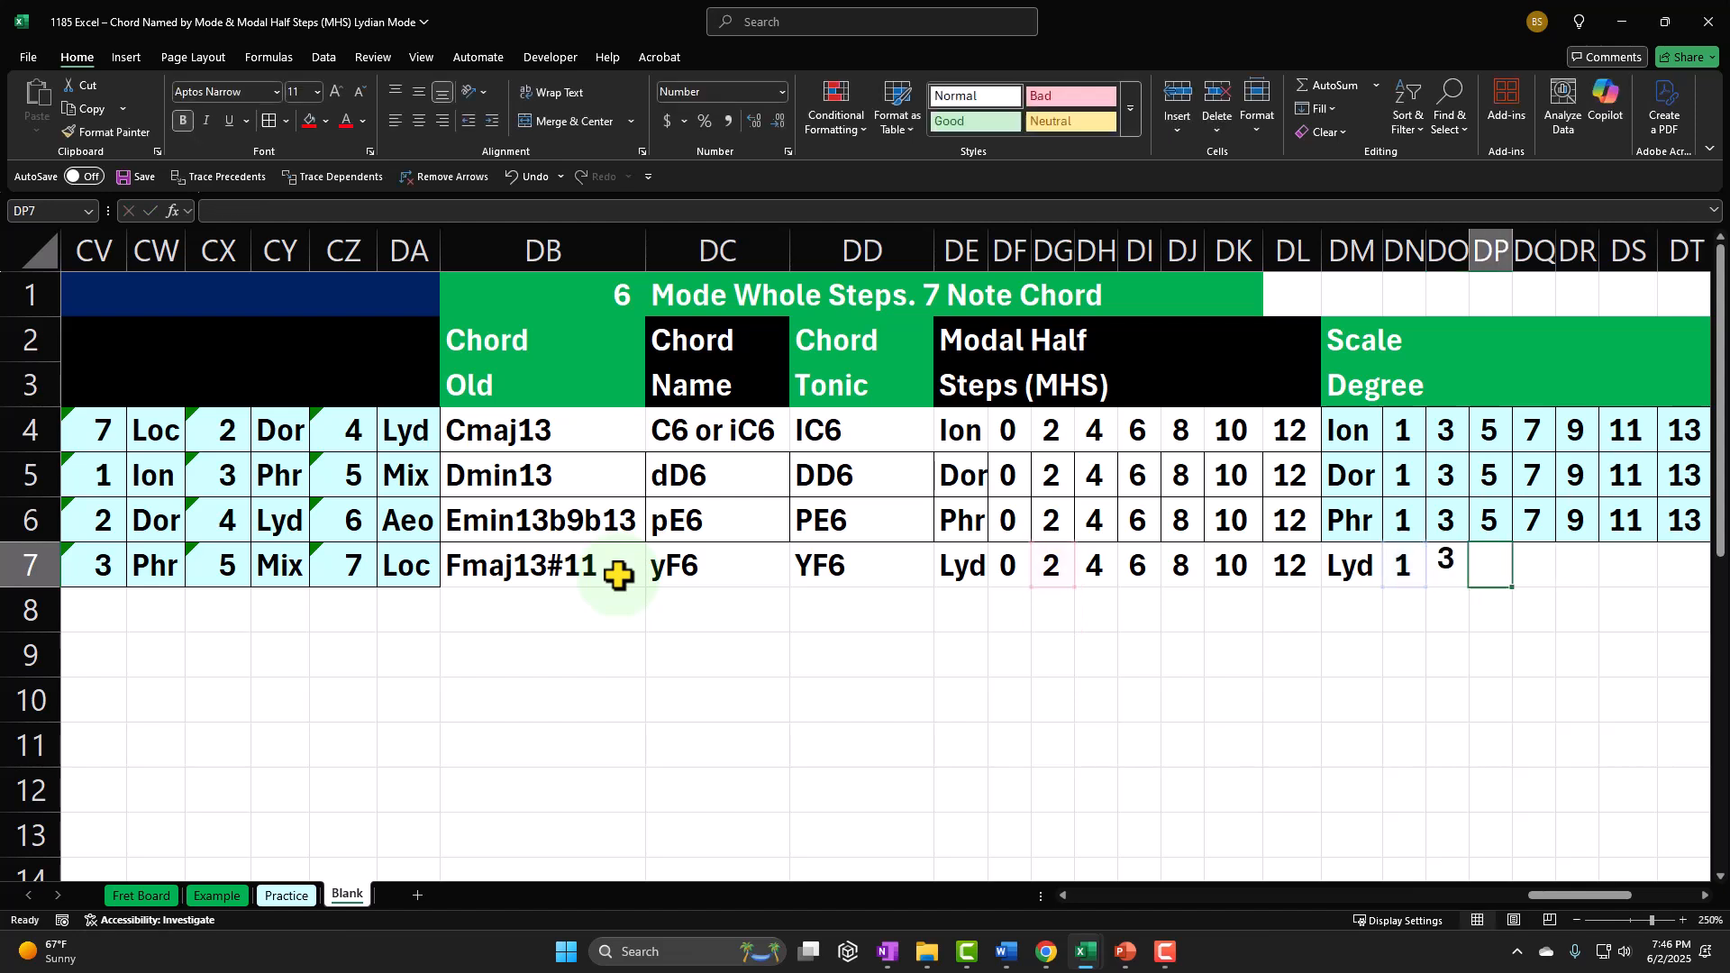
pyautogui.write('+')
pyautogui.press('Left')
pyautogui.press('Left')
pyautogui.write('+')
pyautogui.press('Left')
pyautogui.press('Left')
pyautogui.press('Left')
pyautogui.press('Left')
pyautogui.press('Left')
pyautogui.press('Left')
pyautogui.press('Left')
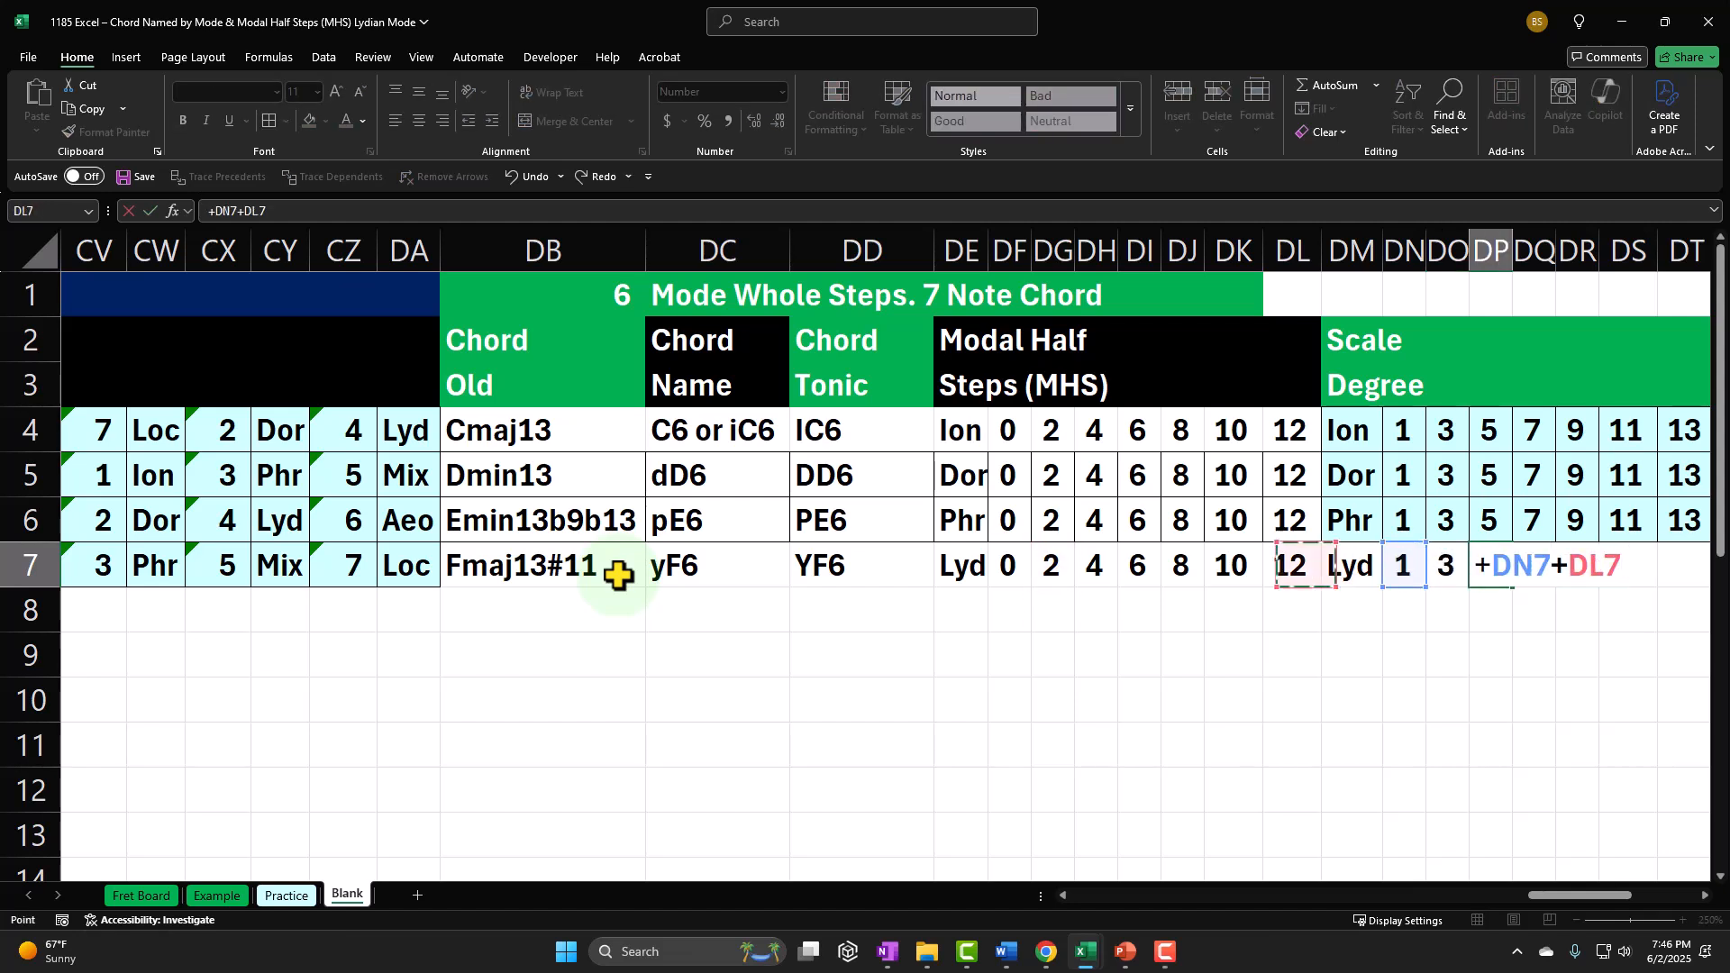
# Step: Calculate the fourth chord note's scale degree in DQ7 as DN7 plus DI7
pyautogui.press('Left')
pyautogui.press('Tab')
pyautogui.write('+')
pyautogui.press('Left')
pyautogui.press('Left')
pyautogui.press('Left')
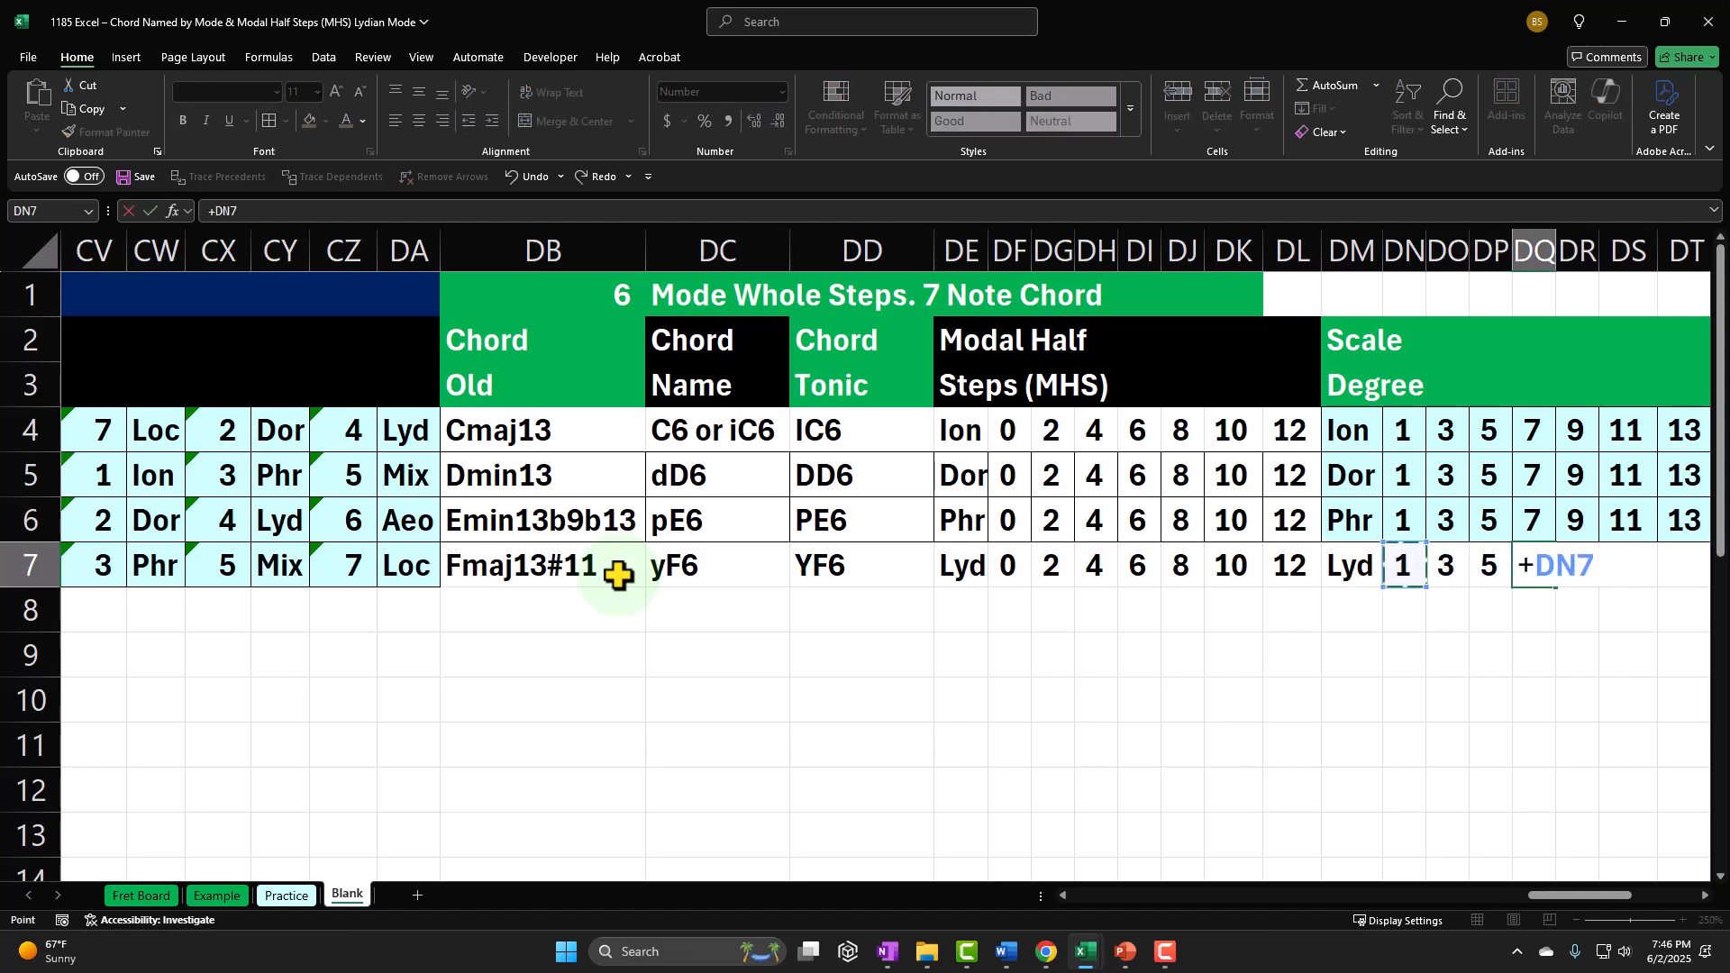
pyautogui.write('+')
# Step: Calculate the fifth chord note's scale degree in DR7 as DN7 plus DJ7
pyautogui.press('Left')
pyautogui.press('Left')
pyautogui.press('Left')
pyautogui.press('Left')
pyautogui.press('Left')
pyautogui.press('Left')
pyautogui.press('Left')
pyautogui.press('Left')
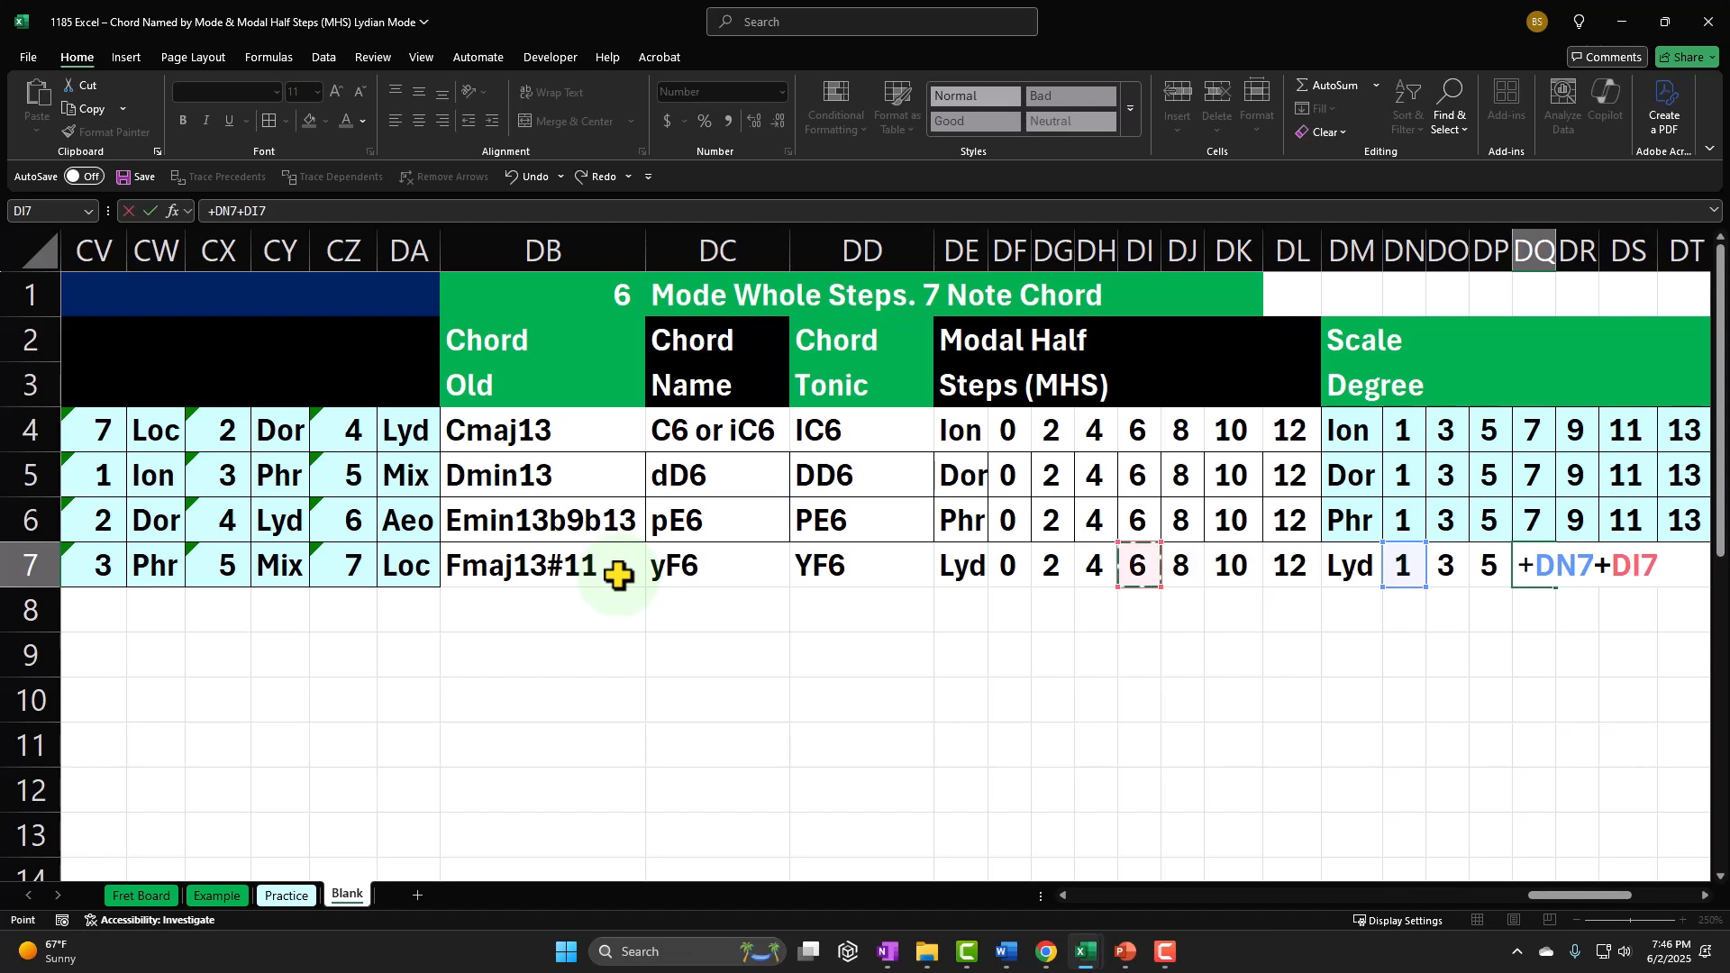
pyautogui.press('Tab')
pyautogui.write('+')
pyautogui.press('Left')
pyautogui.press('Left')
pyautogui.press('Left')
pyautogui.press('Left')
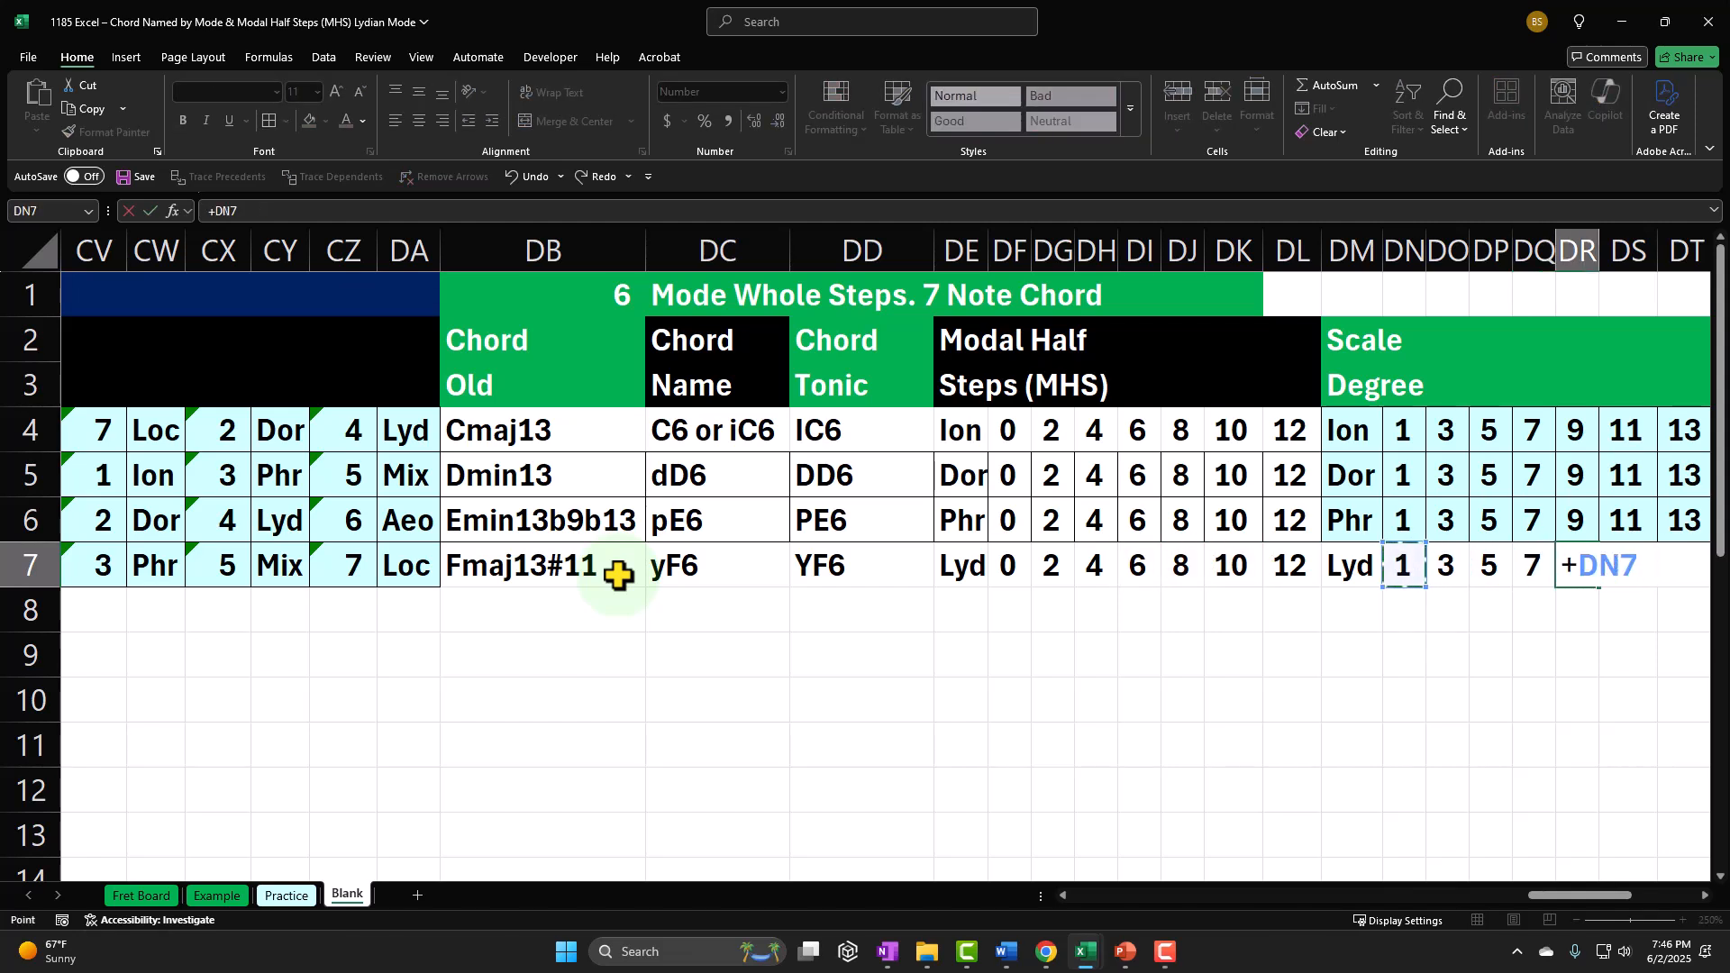
pyautogui.write('+')
pyautogui.press('Left')
pyautogui.press('Left')
# Step: Calculate the sixth chord note's scale degree in DS7 as DN7 plus DK7
pyautogui.press('Left')
pyautogui.press('Left')
pyautogui.press('Left')
pyautogui.press('Left')
pyautogui.press('Left')
pyautogui.press('Left')
pyautogui.press('Left')
pyautogui.press('Tab')
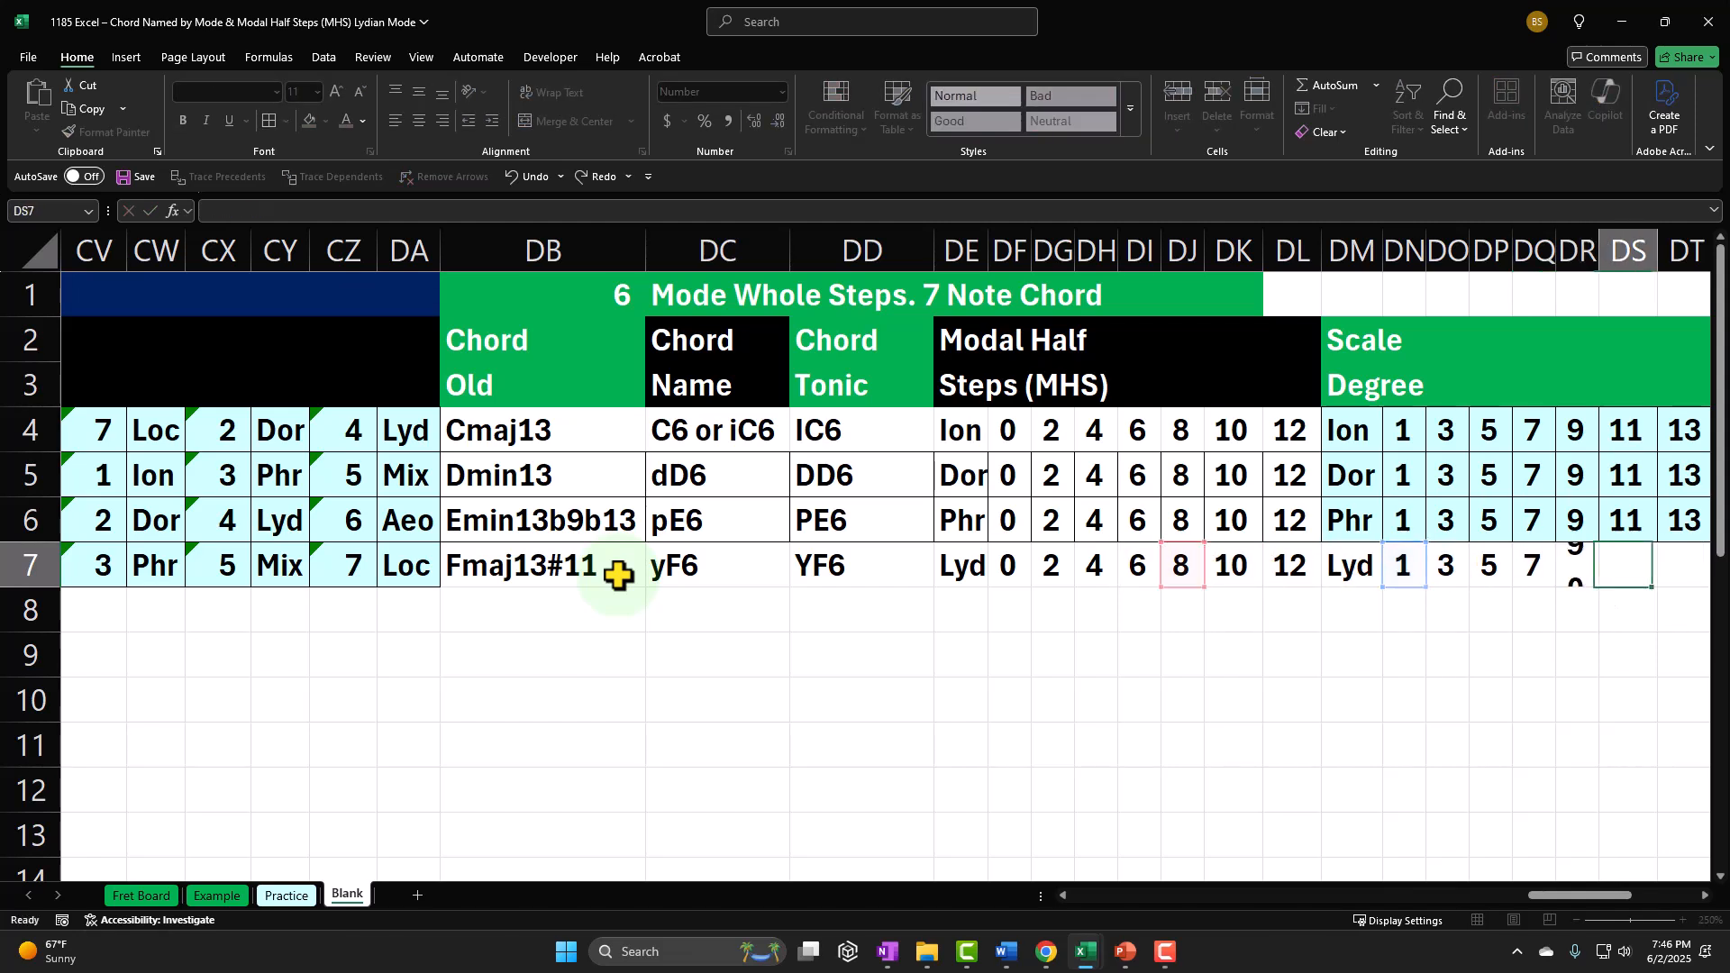
pyautogui.write('+')
pyautogui.press('Left')
pyautogui.press('Left')
pyautogui.press('Left')
pyautogui.press('Left')
pyautogui.press('Left')
pyautogui.write('+')
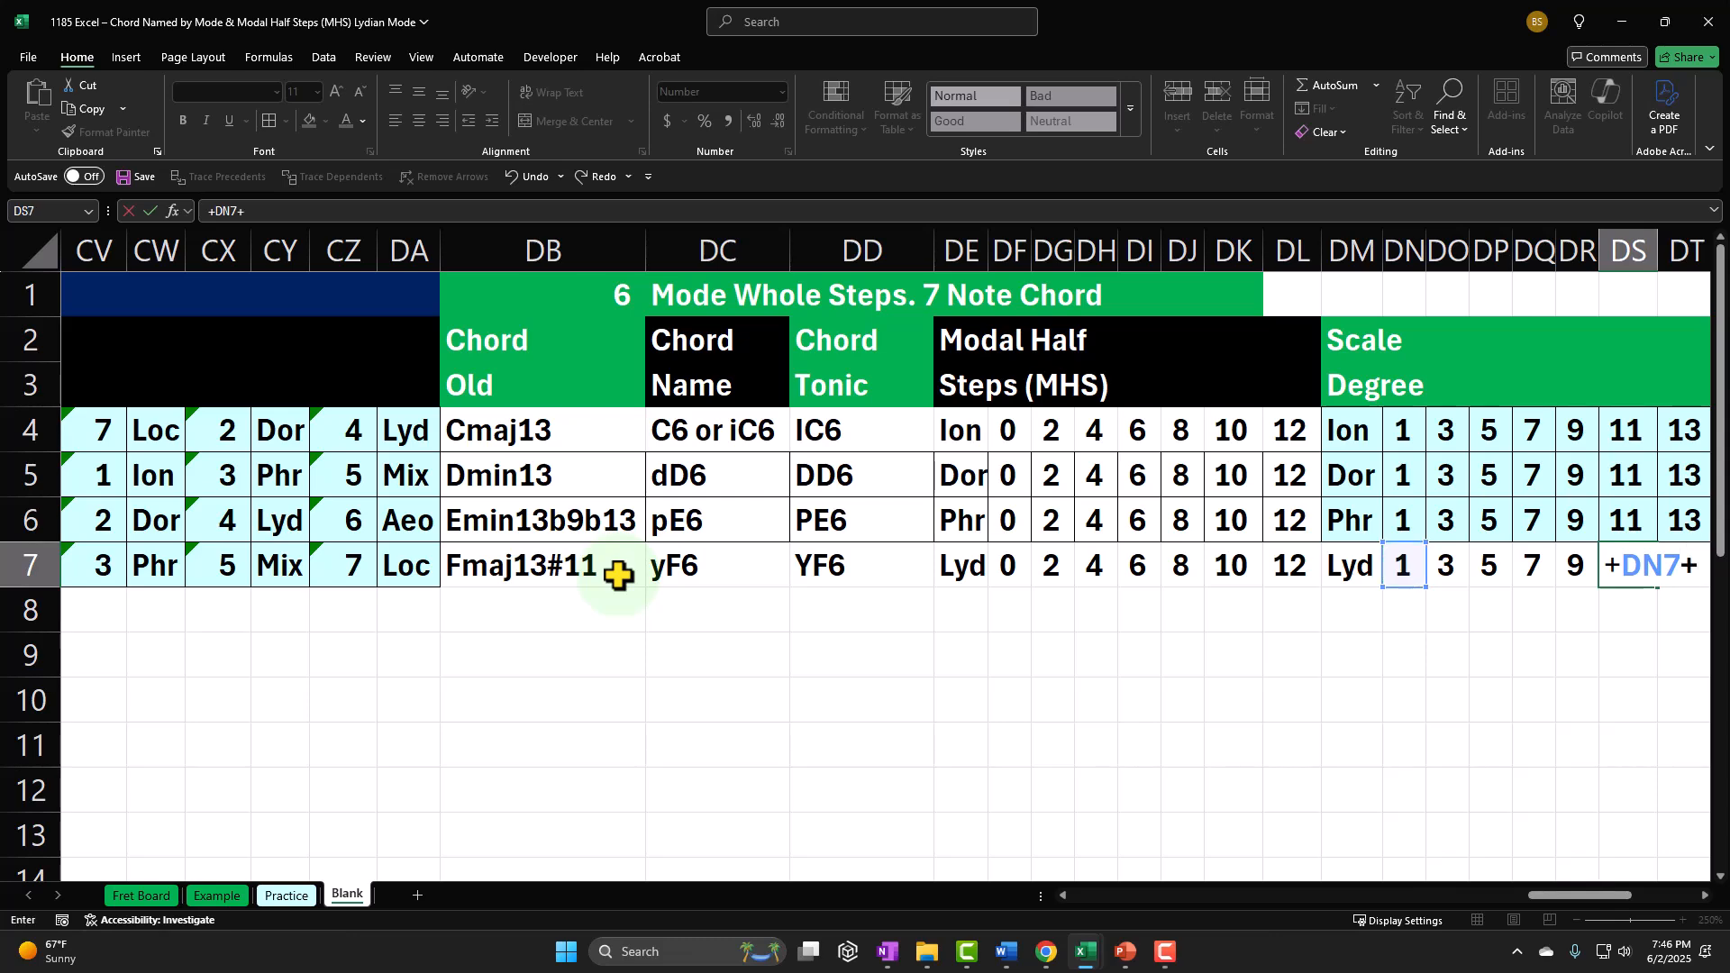
pyautogui.press('Left')
pyautogui.press('Left')
pyautogui.press('Left')
# Step: Calculate the seventh chord note's scale degree in DT7 as DN7 plus DL7
pyautogui.press('Left')
pyautogui.press('Left')
pyautogui.press('Left')
pyautogui.press('Left')
pyautogui.press('Left')
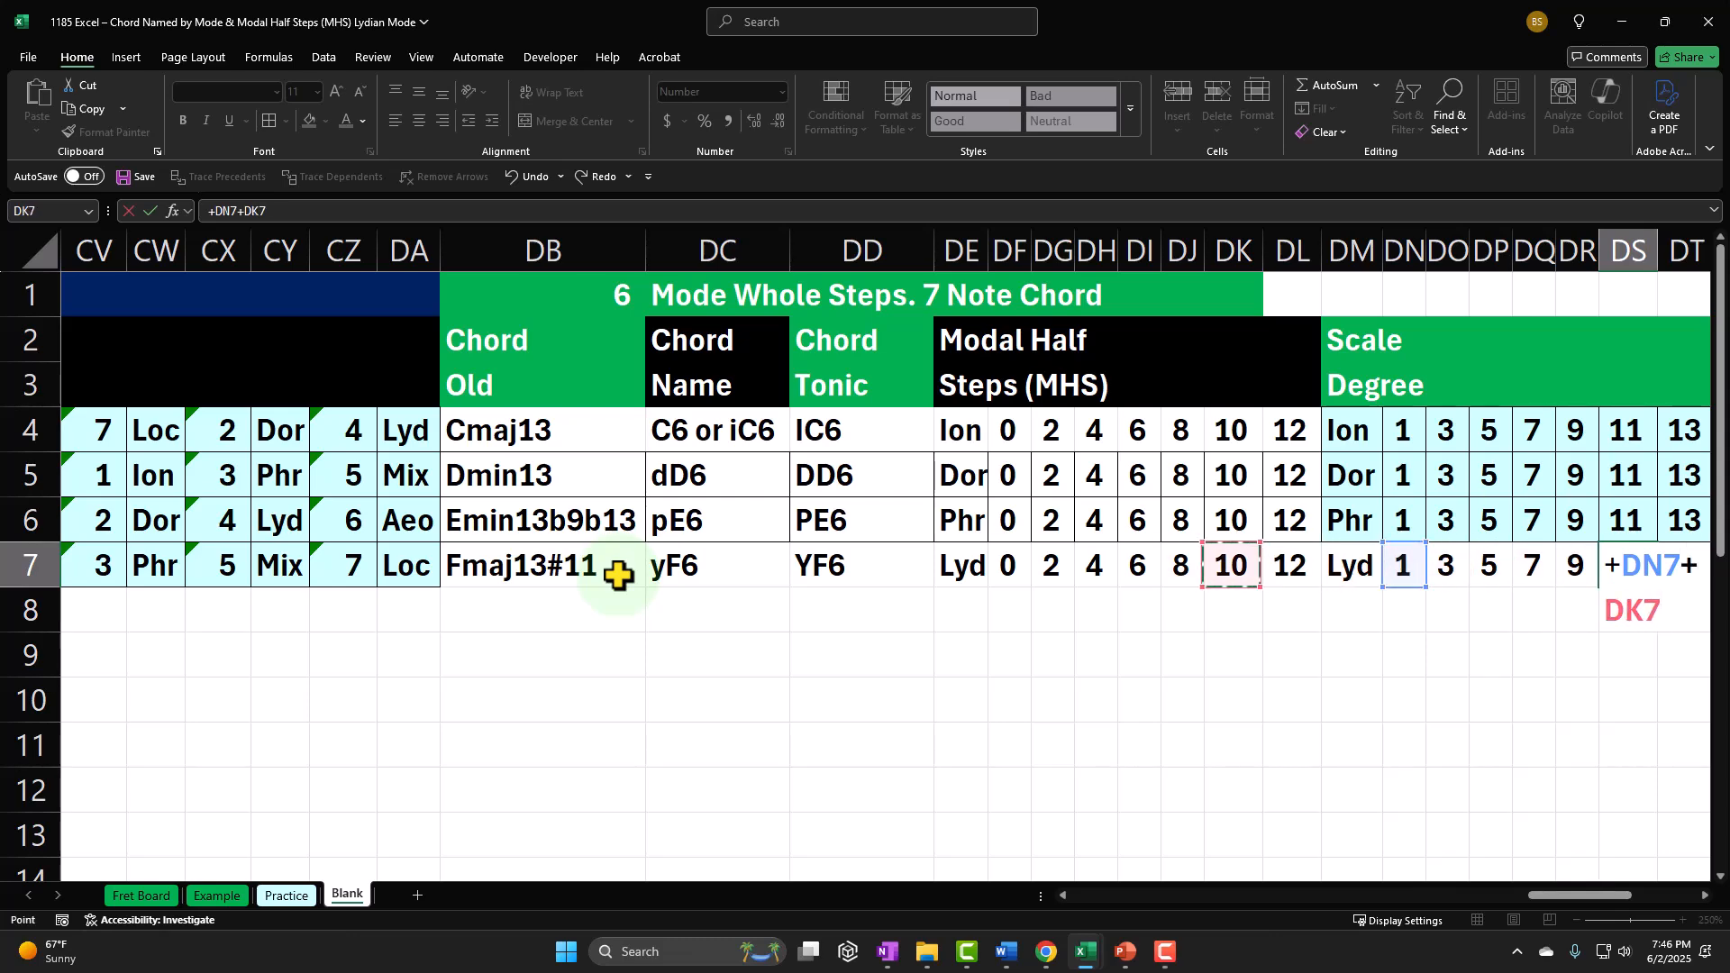
pyautogui.press('Tab')
pyautogui.write('+')
pyautogui.press('Left')
pyautogui.press('Left')
pyautogui.press('Left')
pyautogui.press('Left')
pyautogui.press('Left')
pyautogui.press('Left')
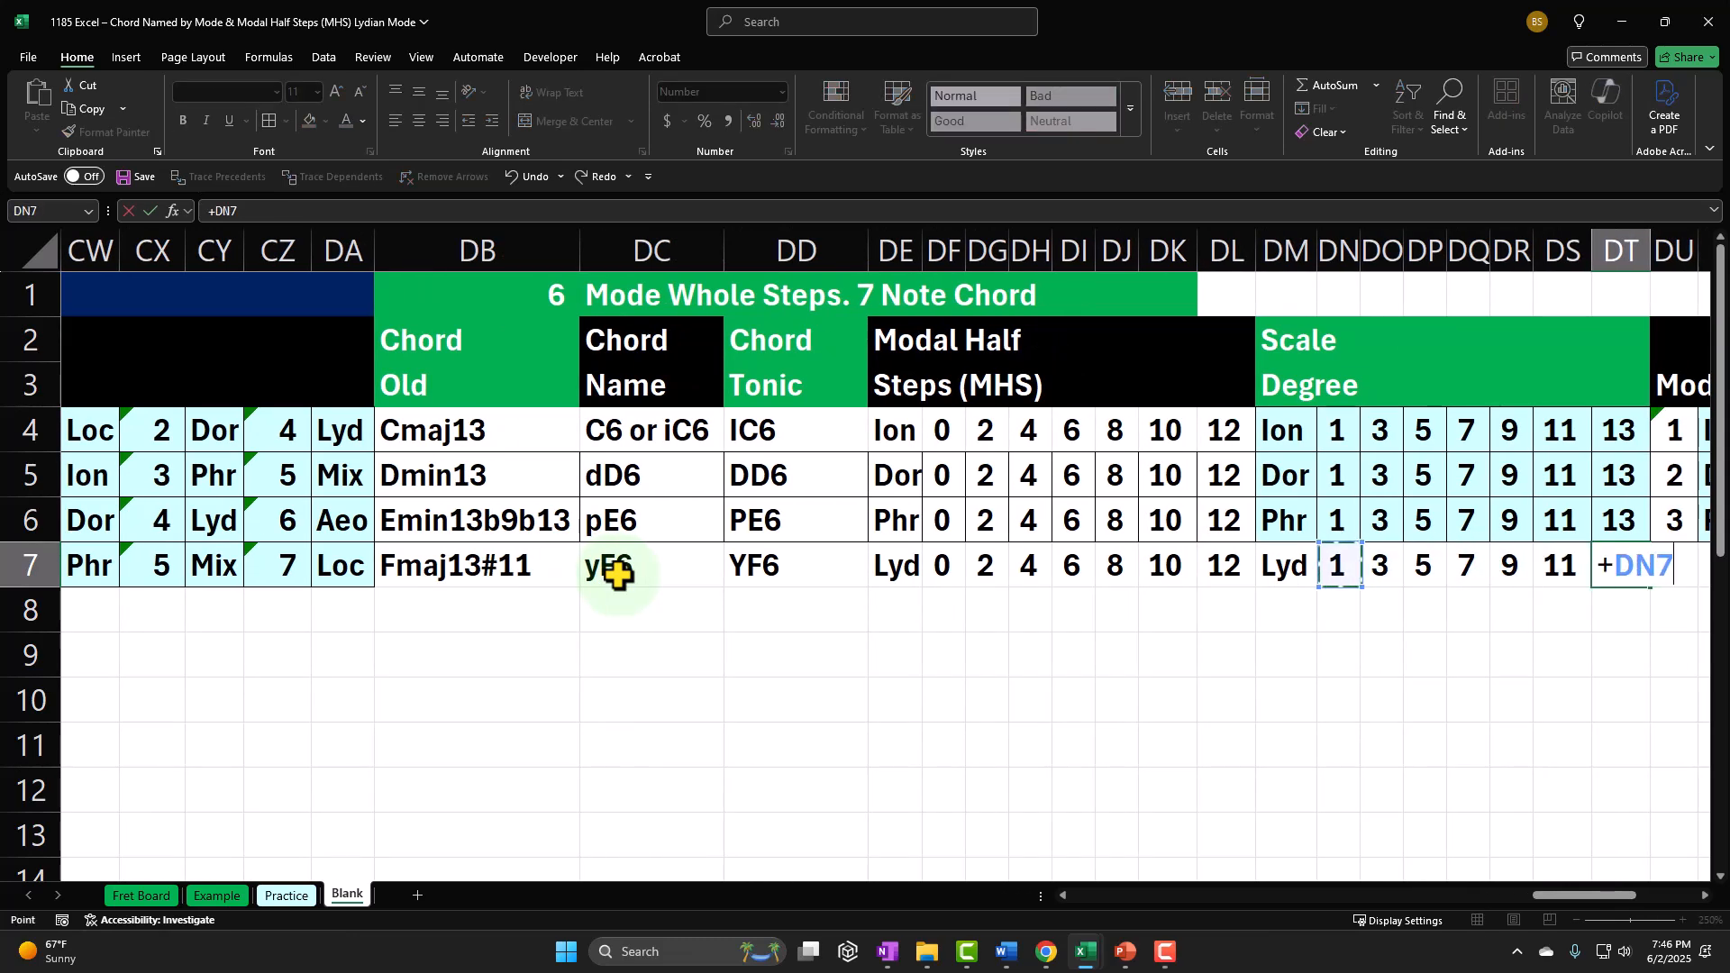
pyautogui.write('+')
pyautogui.press('Left')
pyautogui.press('Left')
pyautogui.press('Left')
pyautogui.press('Left')
pyautogui.press('Left')
pyautogui.press('Left')
pyautogui.press('Left')
pyautogui.press('Left')
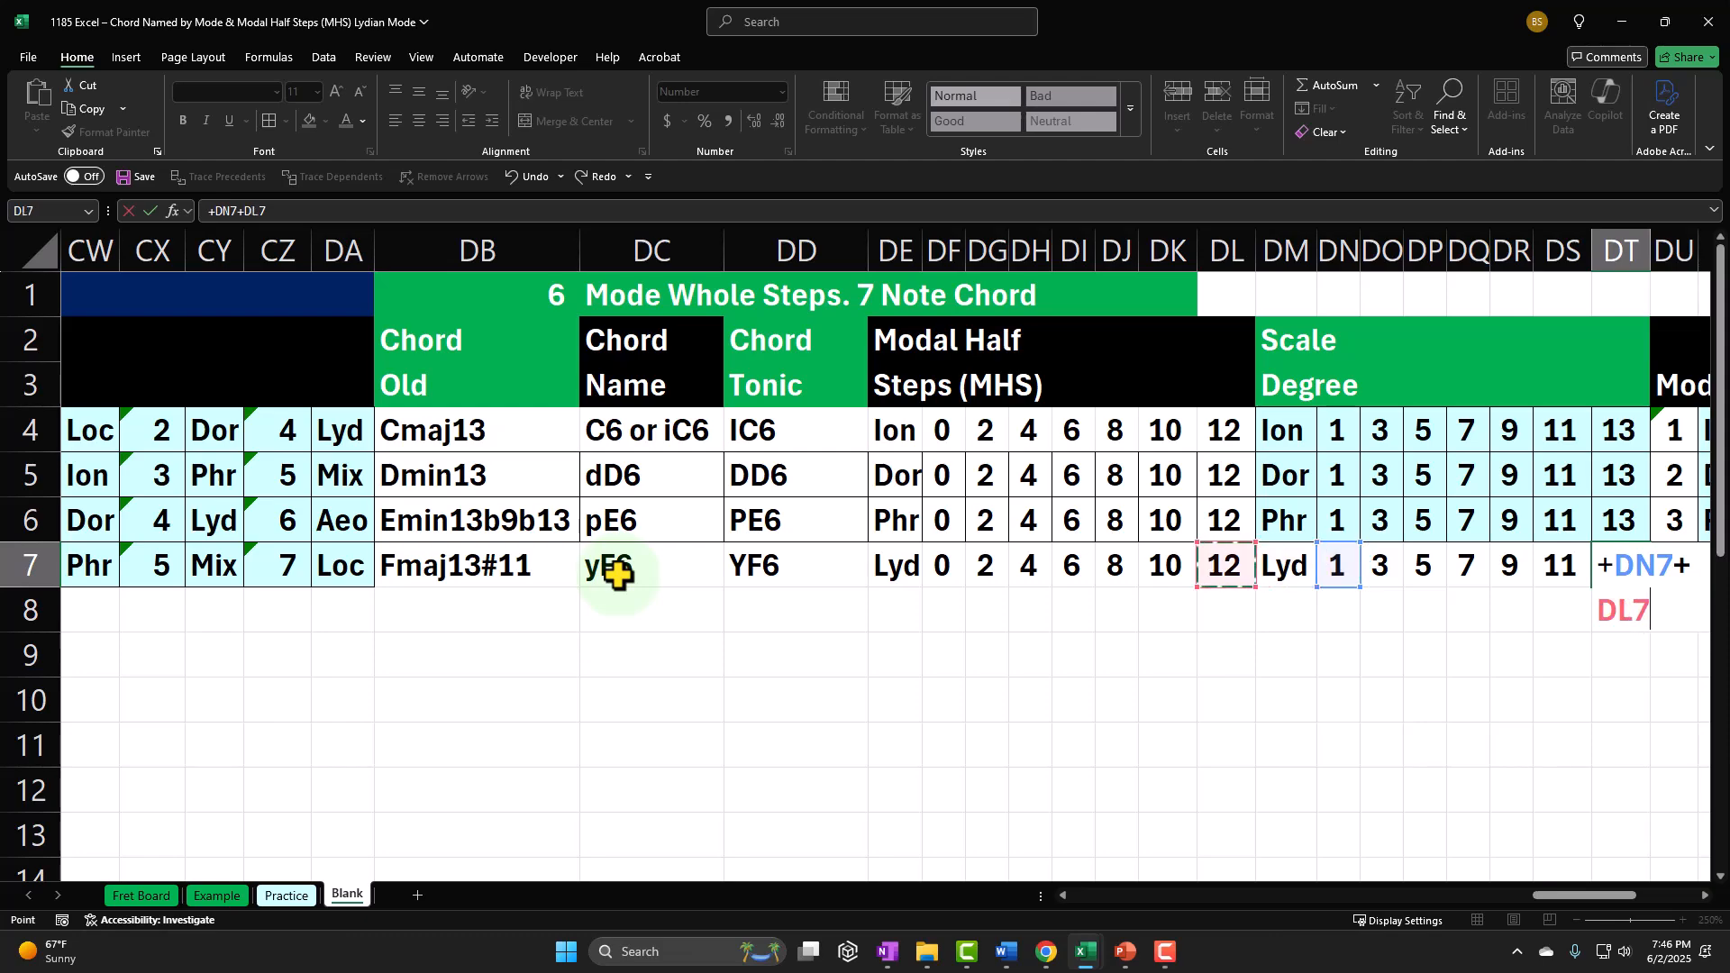
pyautogui.press('Return')
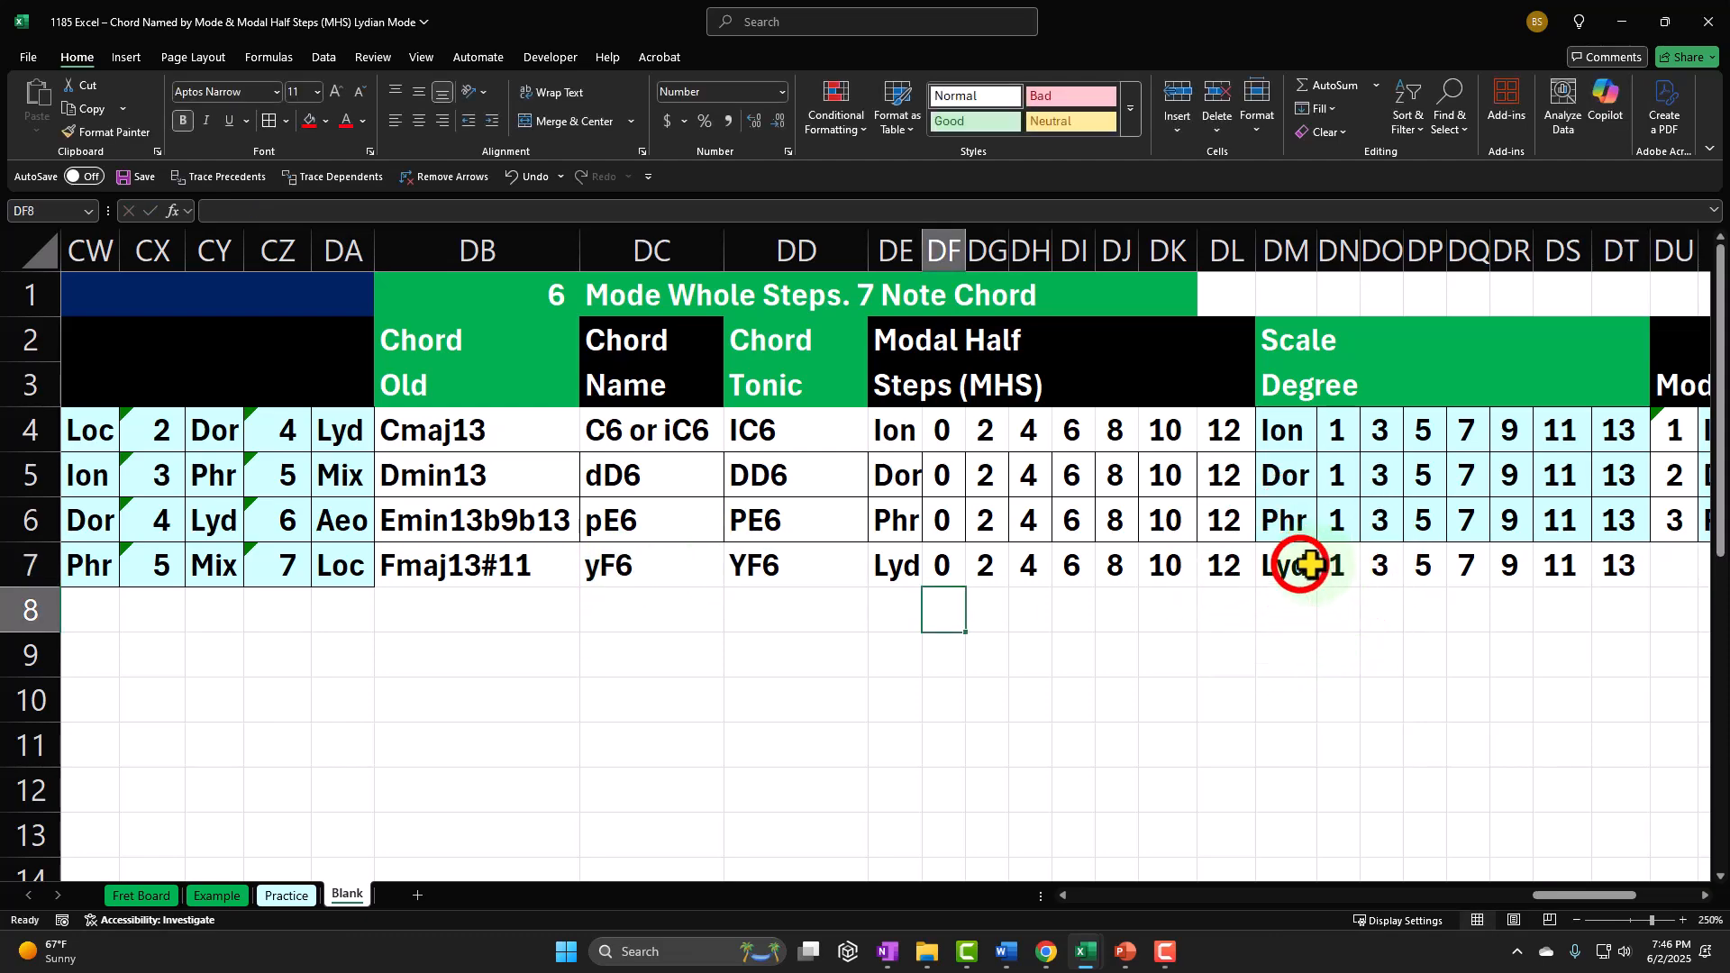
# Step: Format the Lydian scale-degree cells DM7:DT7 with borders and the recently used light cyan fill
pyautogui.moveTo(1301, 566); pyautogui.dragTo(1608, 570)
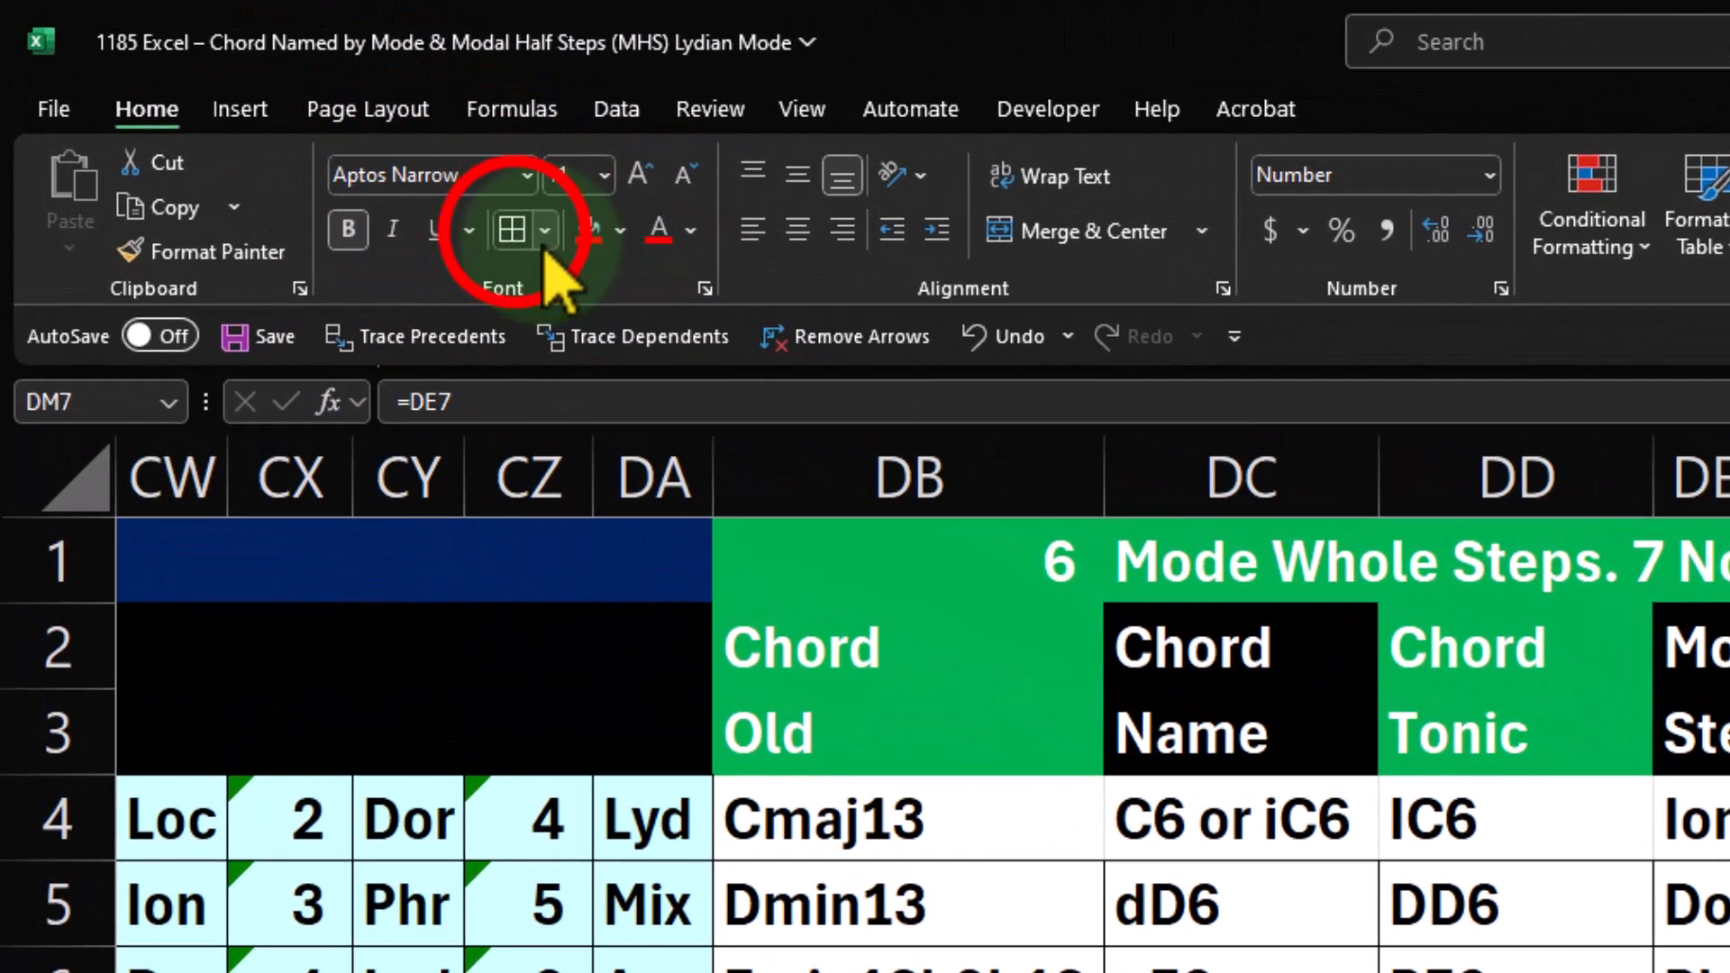
pyautogui.click(620, 230)
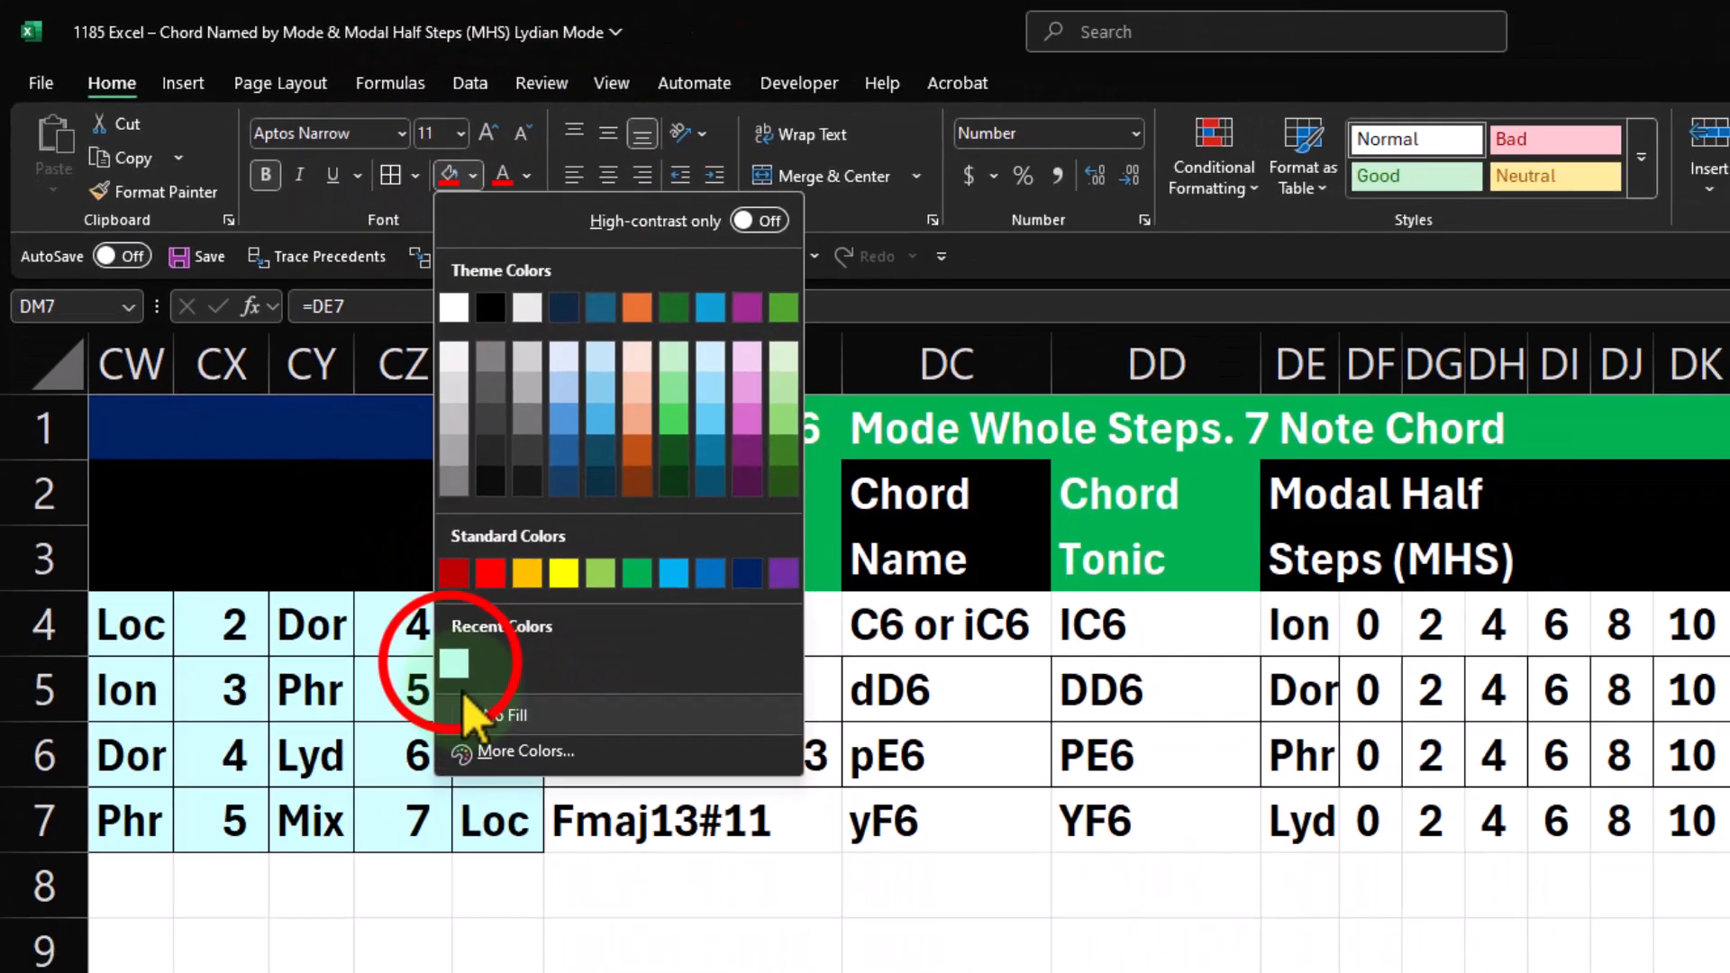
pyautogui.click(594, 871)
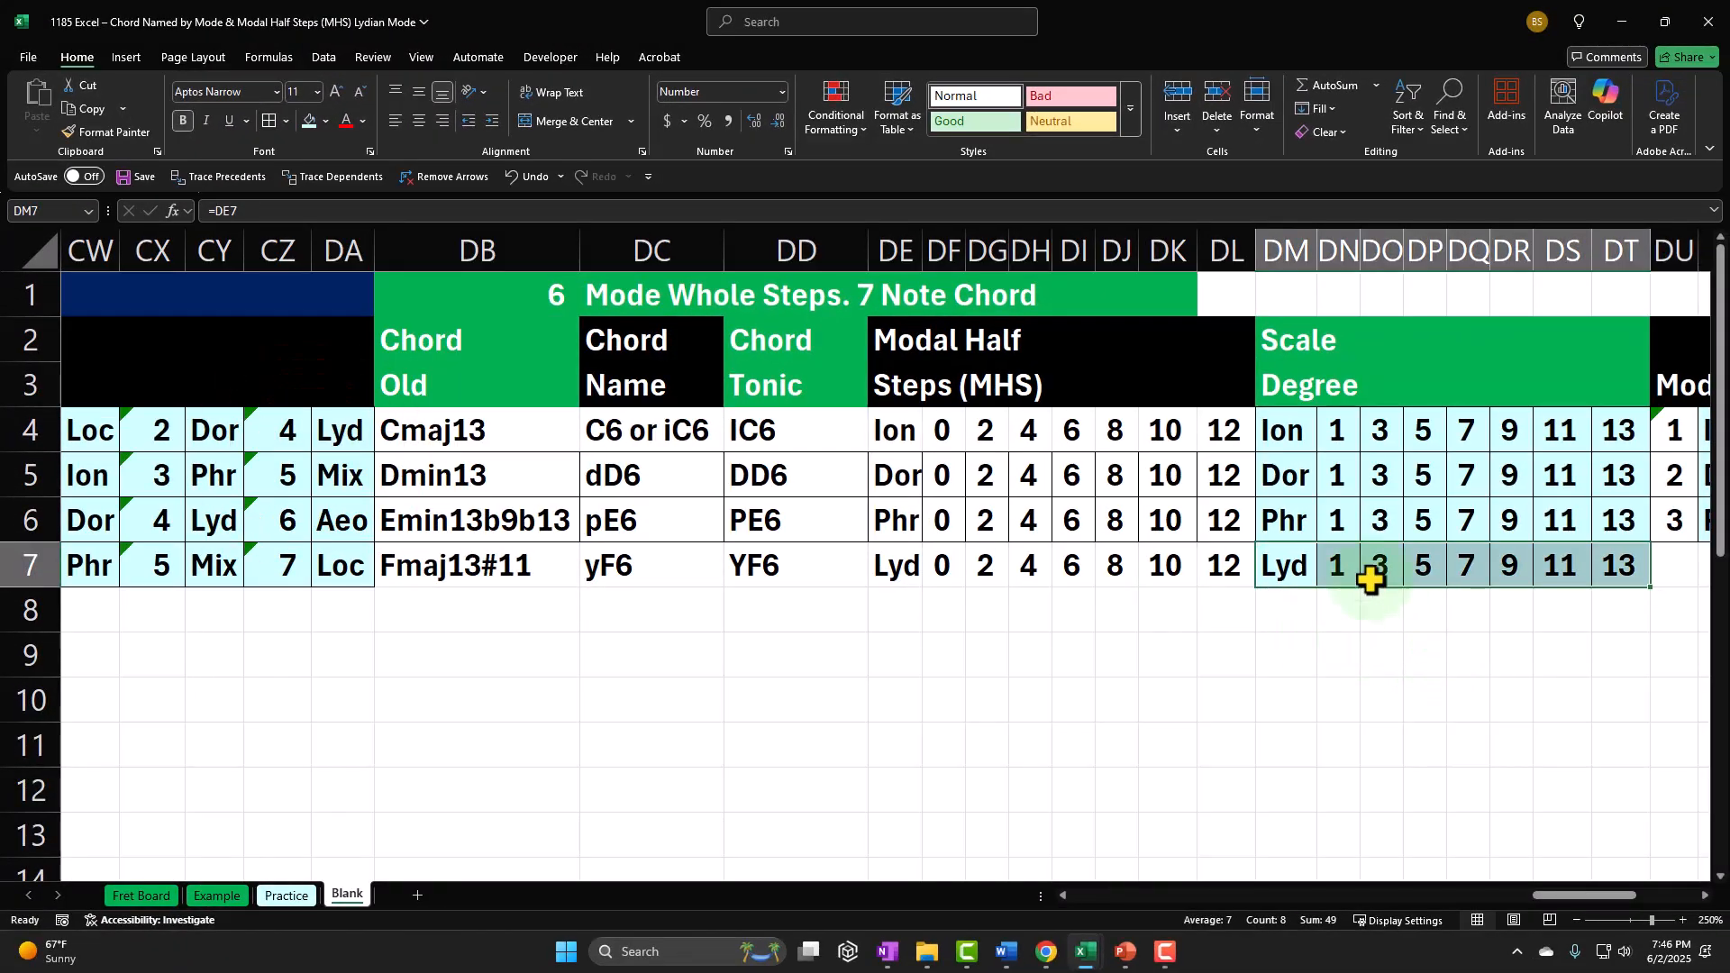
# Step: Review the Lydian scale degrees cell by cell in row 7, continuing across the empty Modes in Chord cells
pyautogui.press('Right')
pyautogui.press('Right')
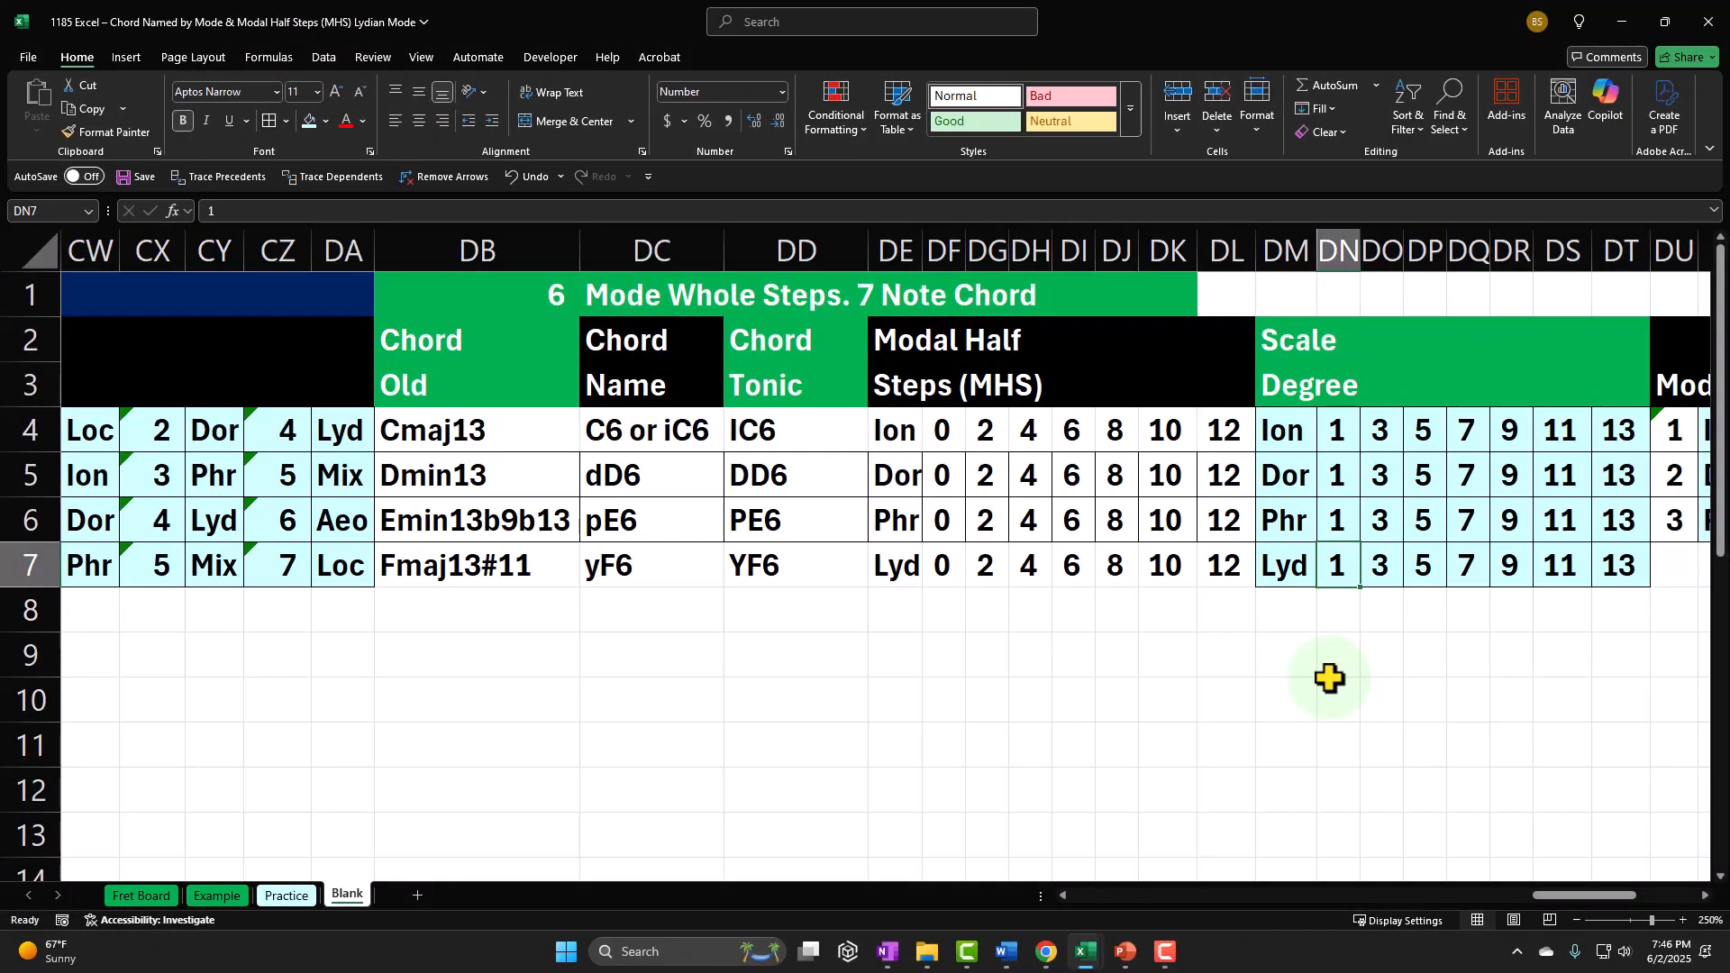
pyautogui.press('Right')
pyautogui.press('Right')
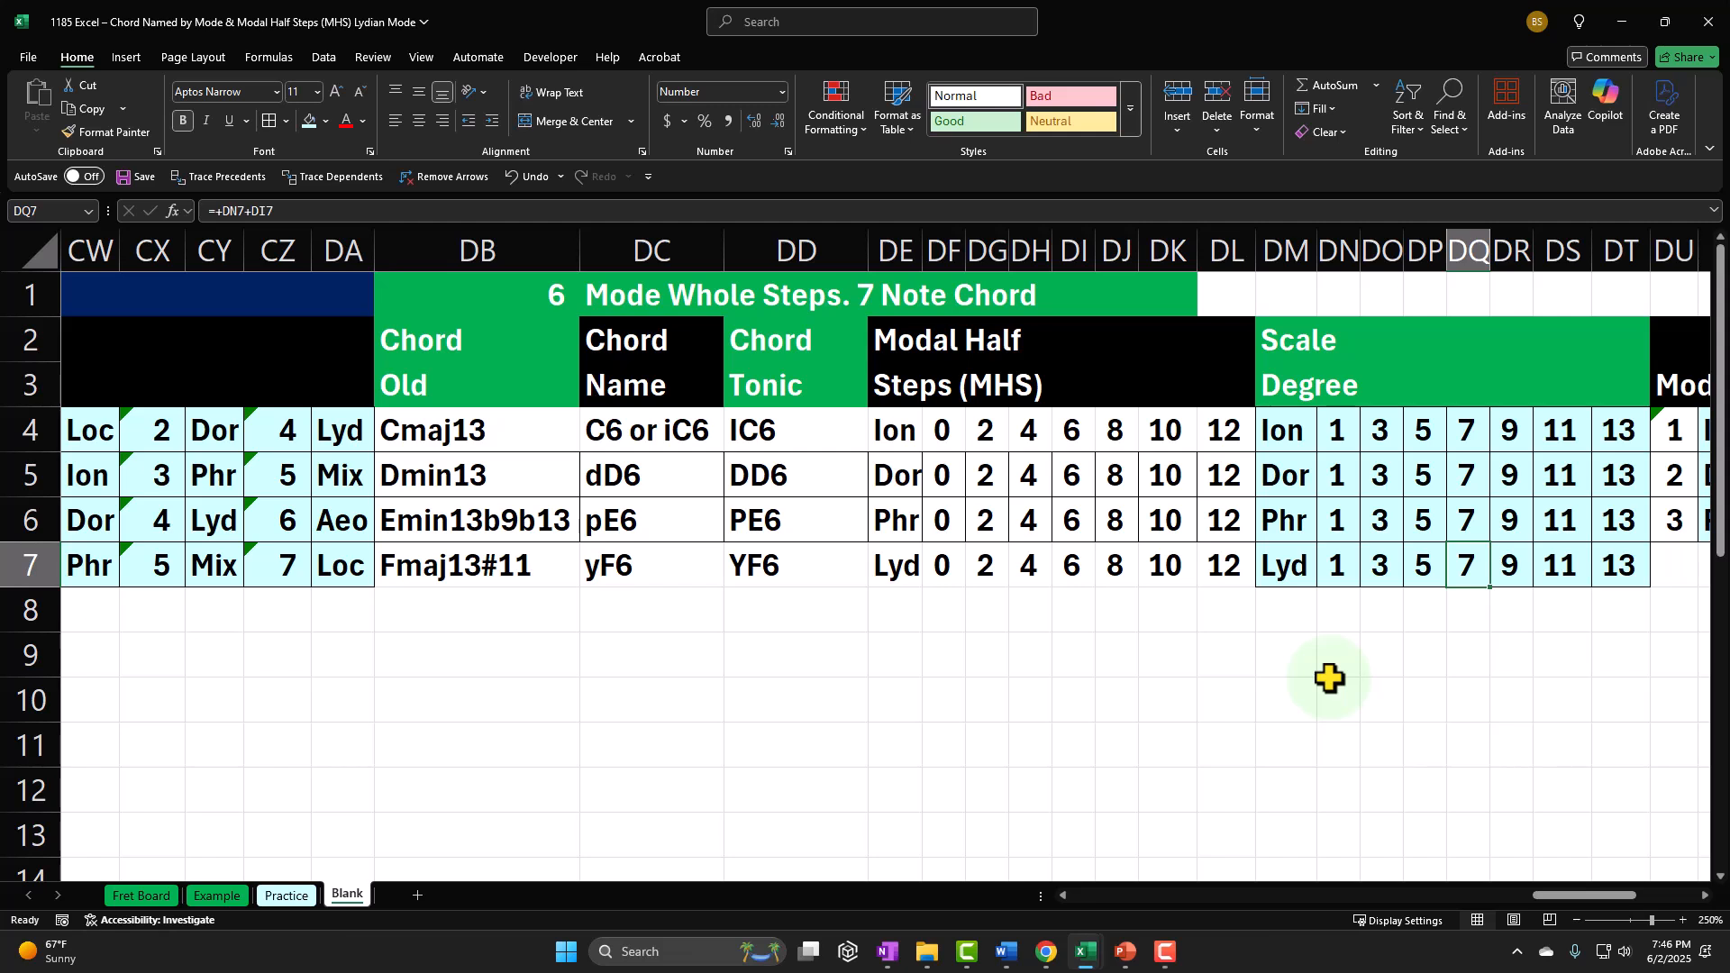
pyautogui.press('Right')
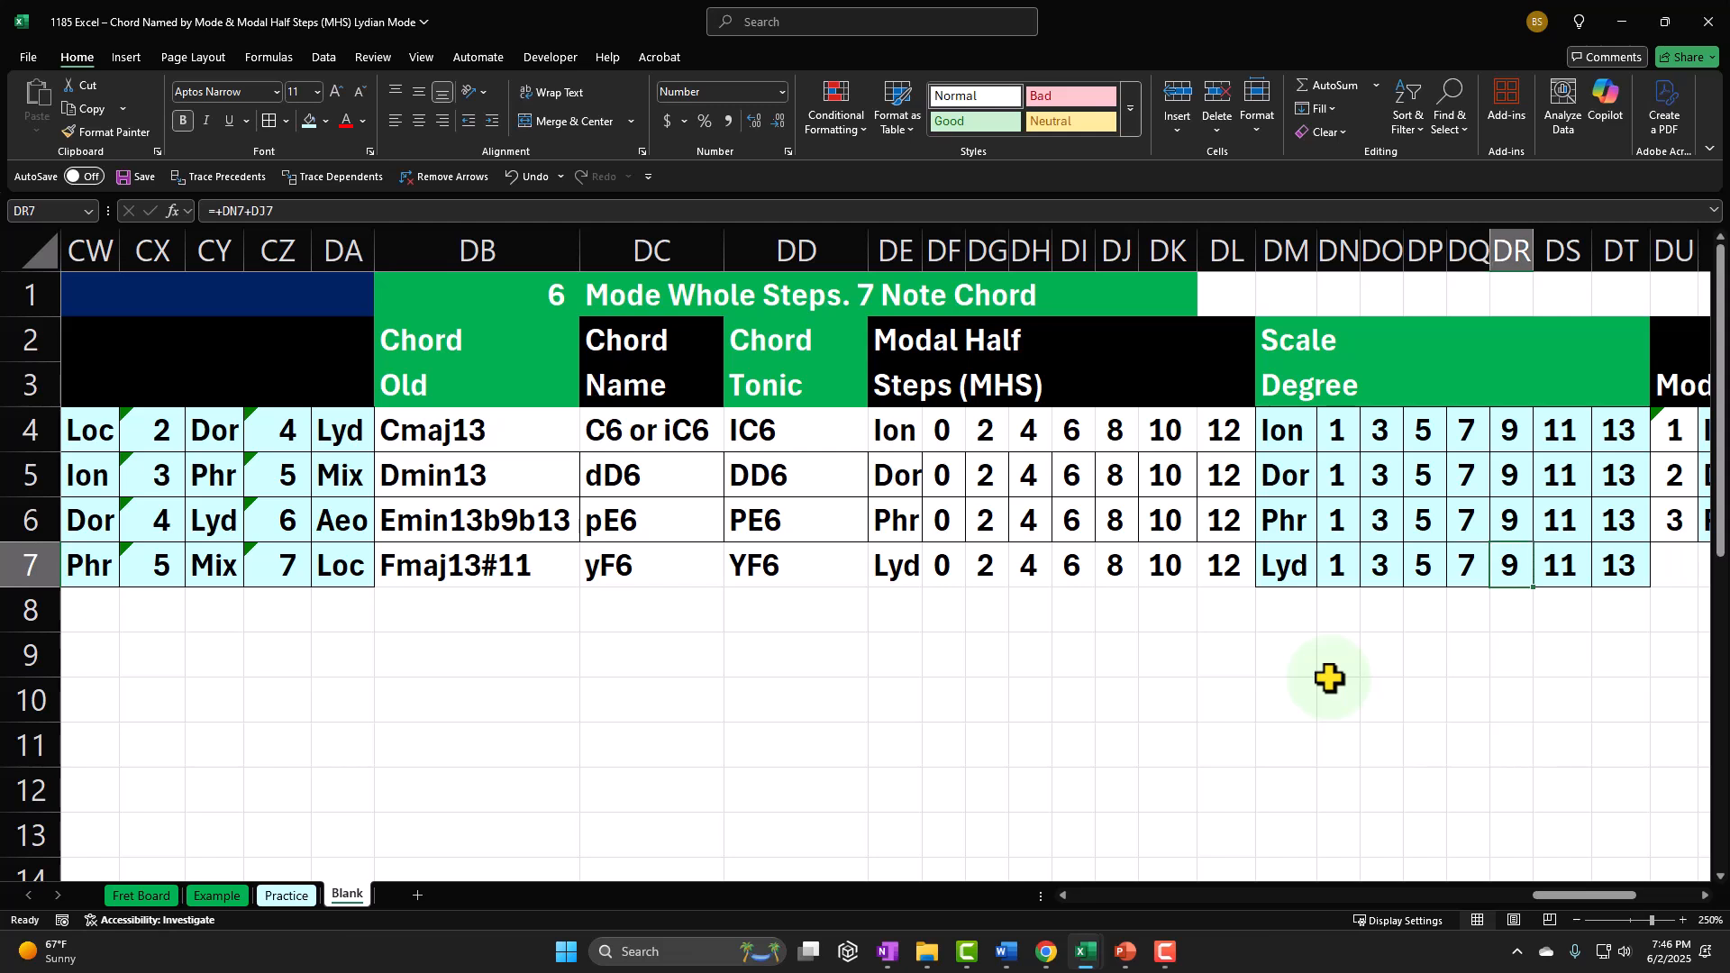
pyautogui.press('Right')
pyautogui.press('Right')
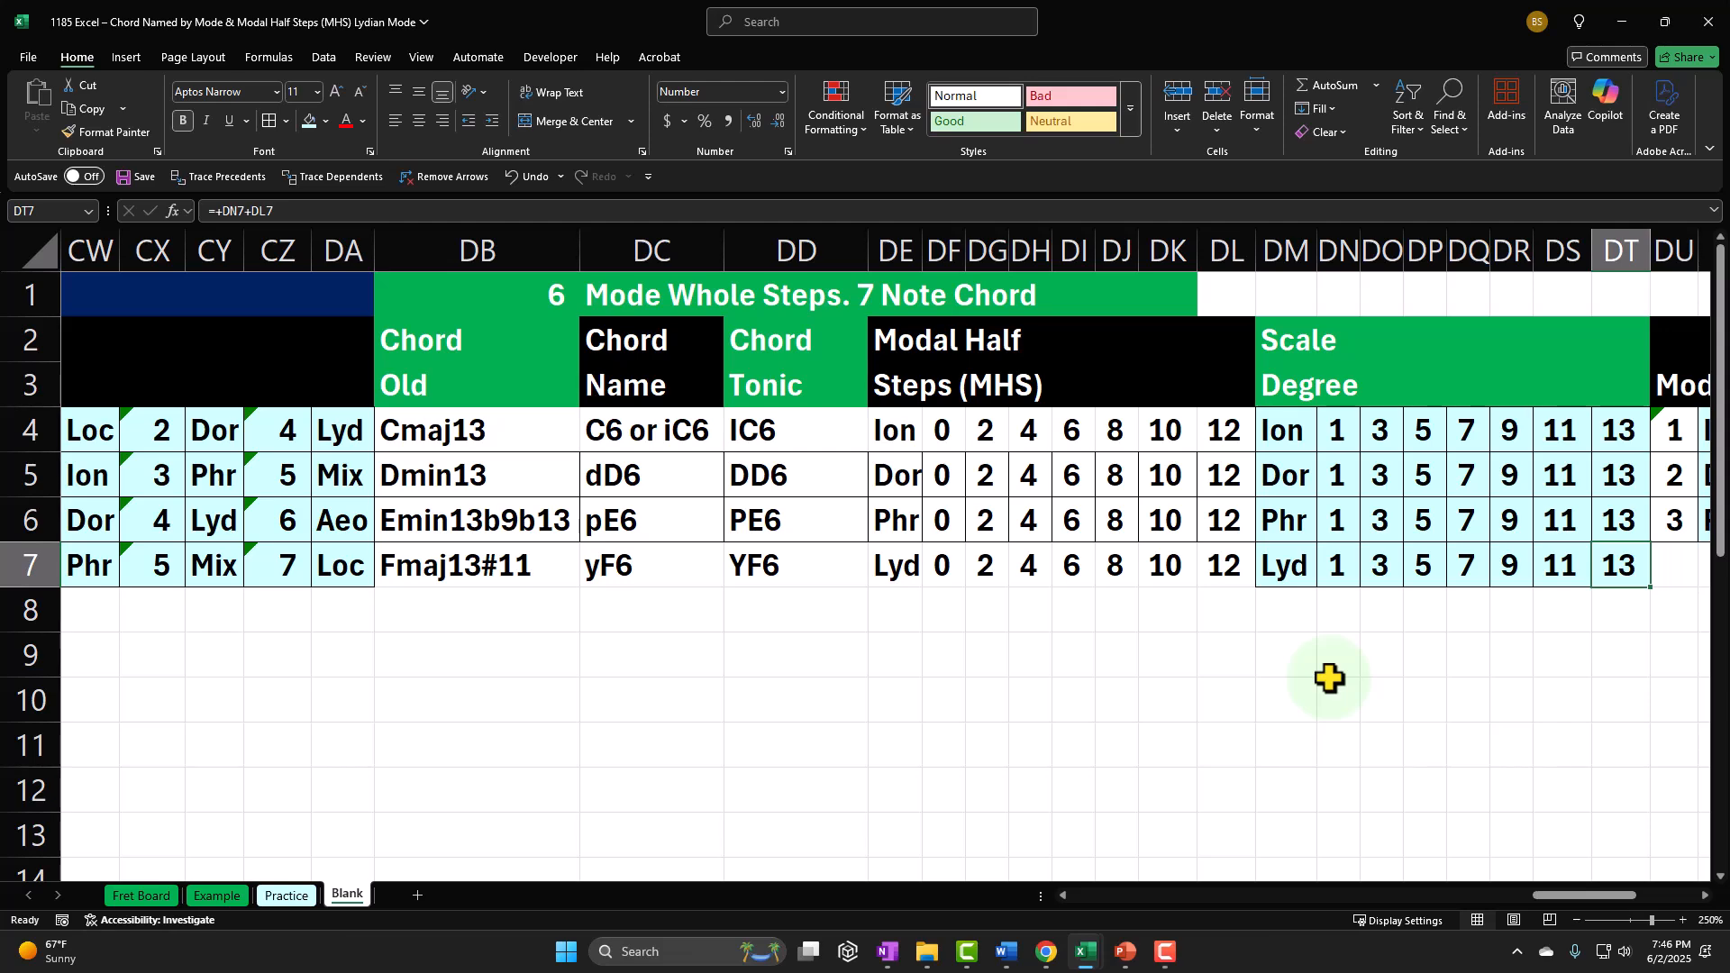
pyautogui.press('Right')
pyautogui.press('Right')
pyautogui.press('Right')
pyautogui.press('Right')
pyautogui.press('Right')
pyautogui.press('Right')
pyautogui.press('Right')
pyautogui.press('Right')
pyautogui.press('Right')
pyautogui.press('Right')
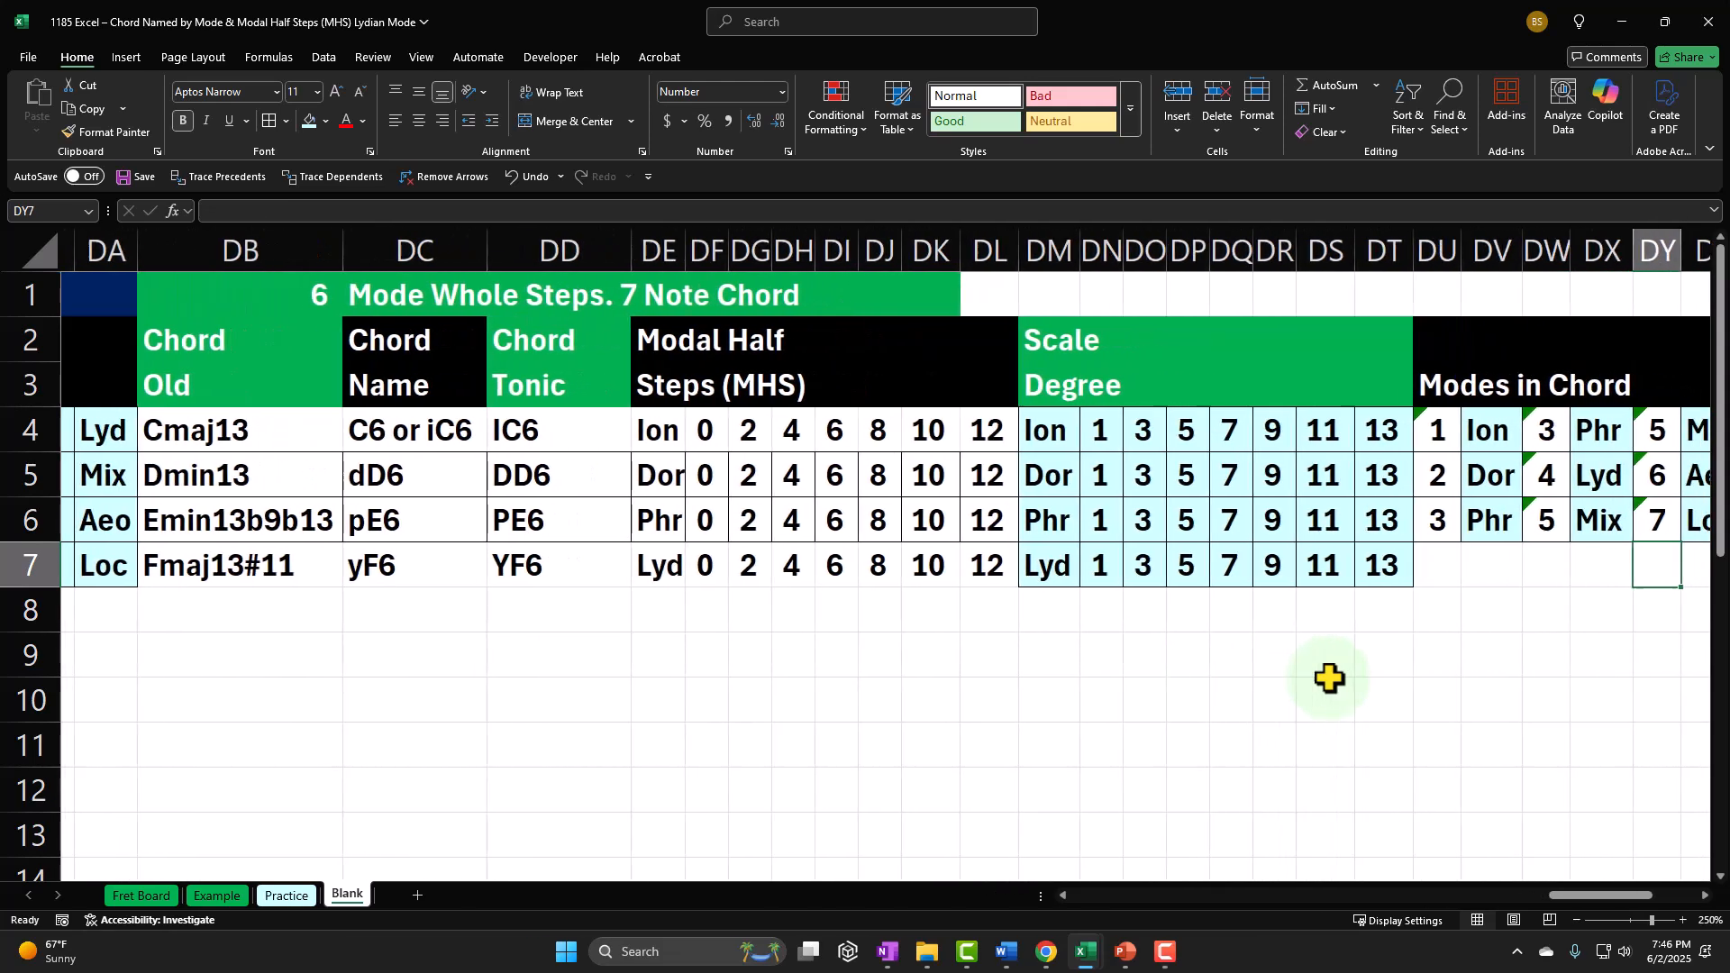
pyautogui.press('Right')
pyautogui.press('Right')
pyautogui.press('Right')
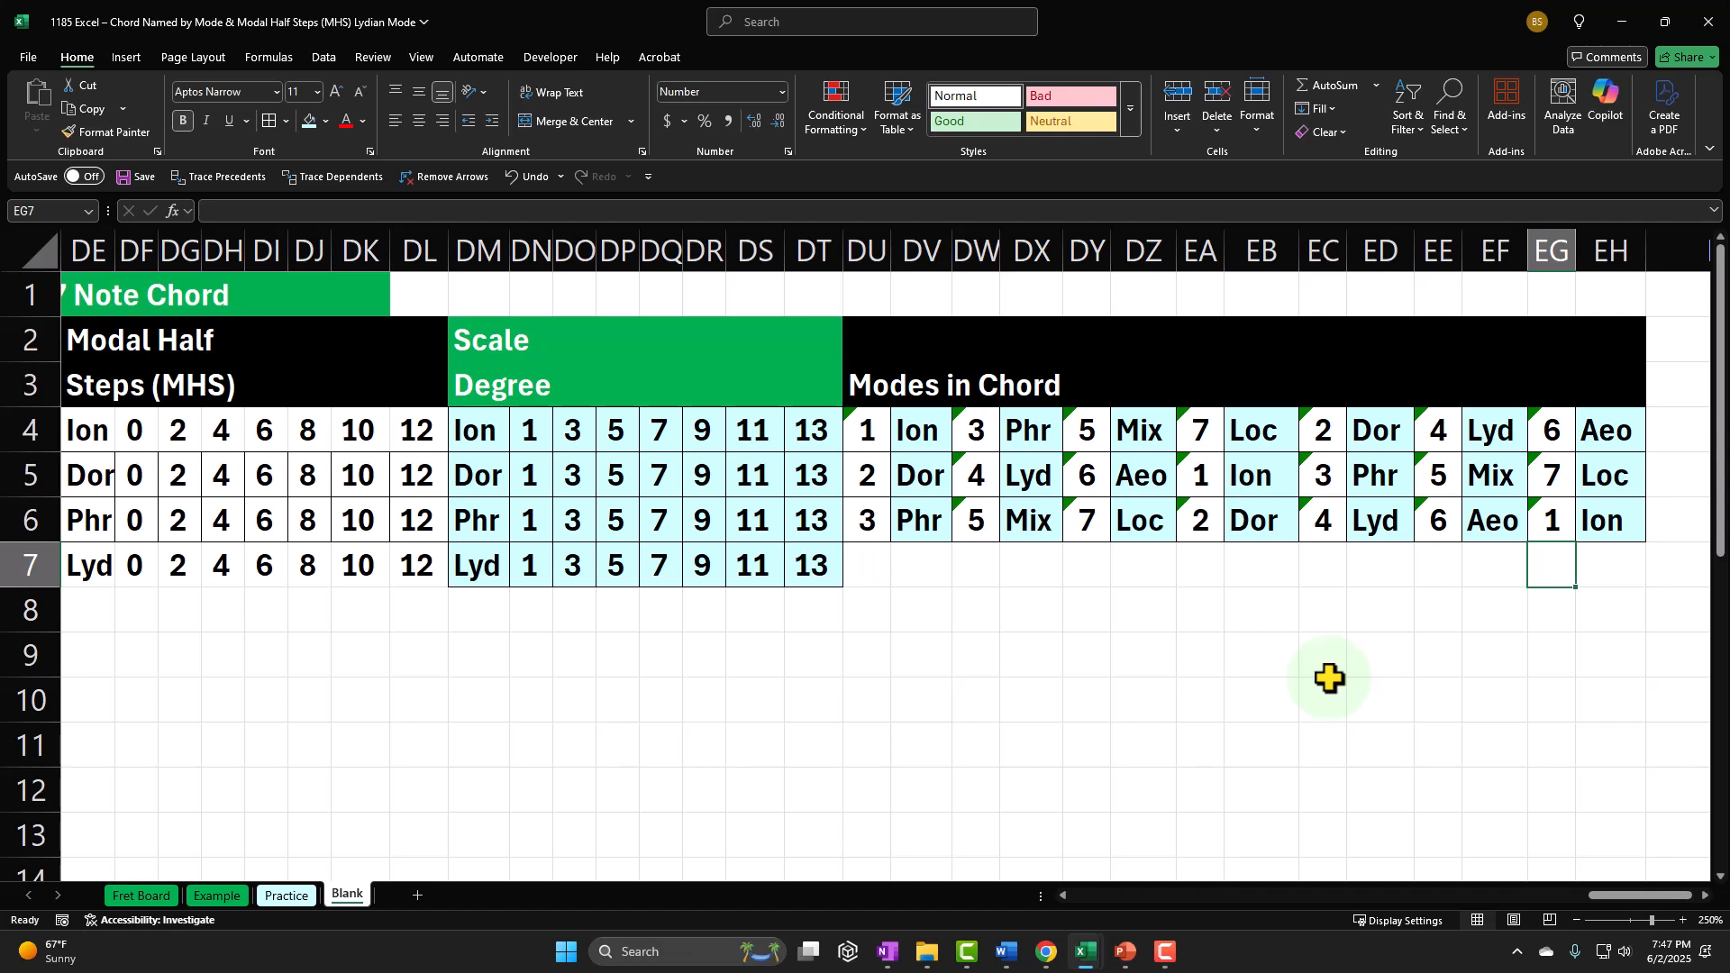
# Step: Link the seven-note chord's first mode number in DU7 to the first mode number of the Lydian six-note chord
pyautogui.click(871, 565)
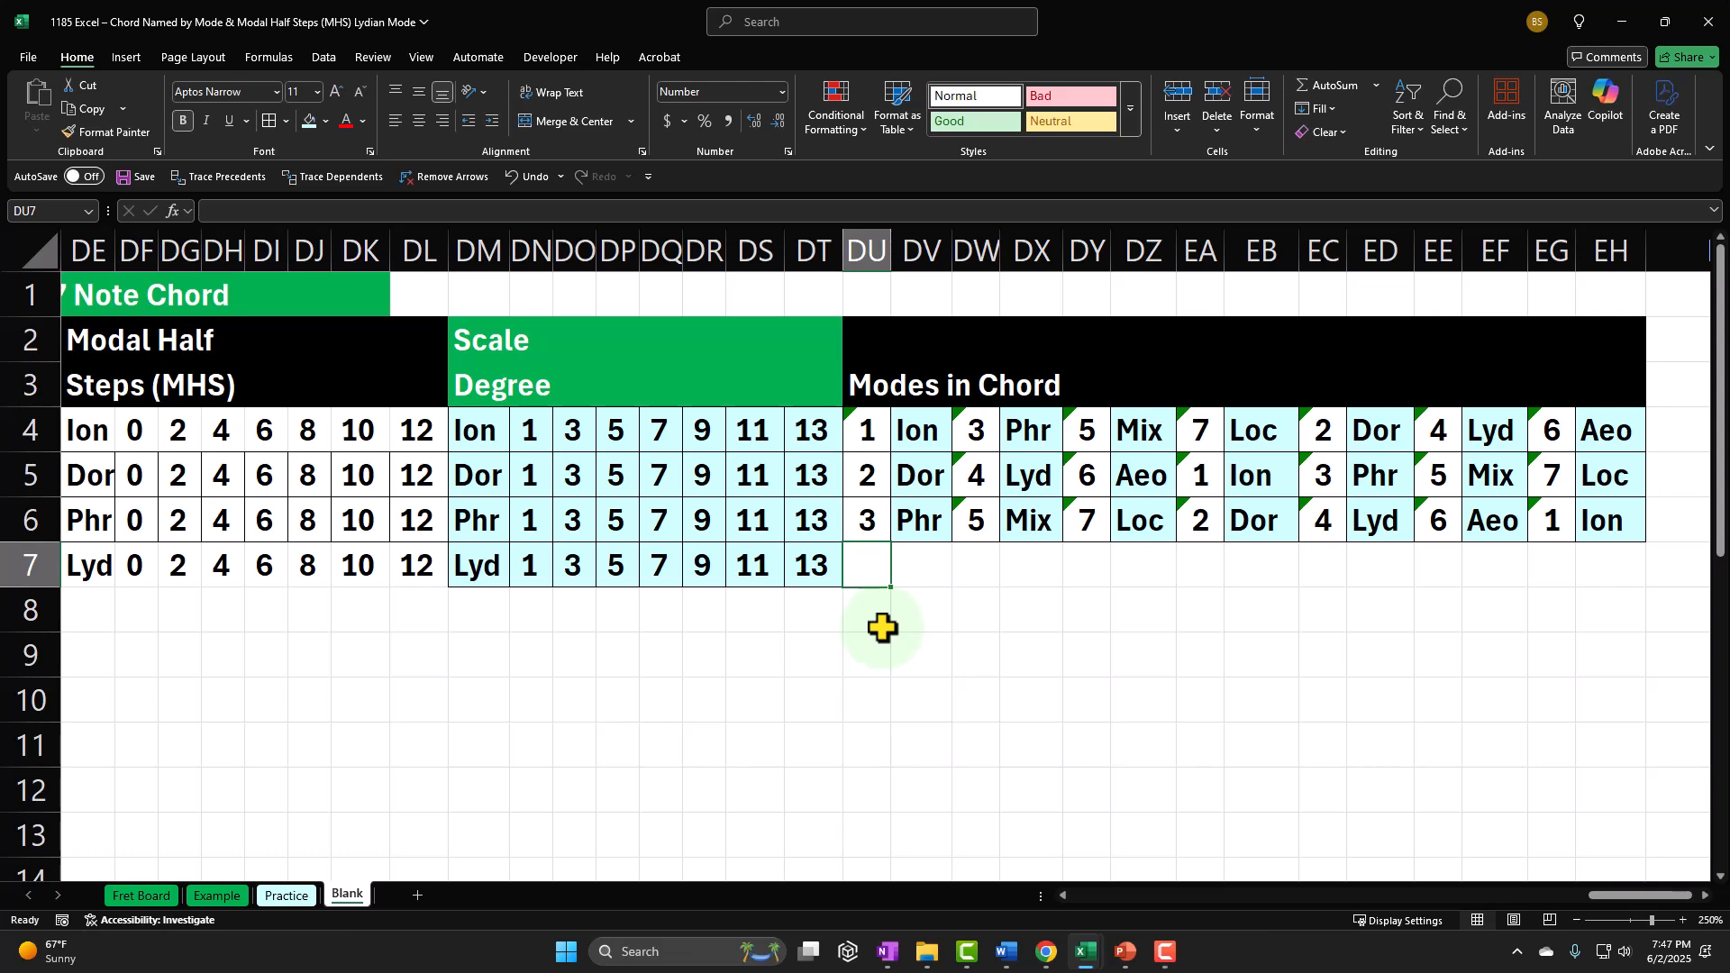
pyautogui.write('=')
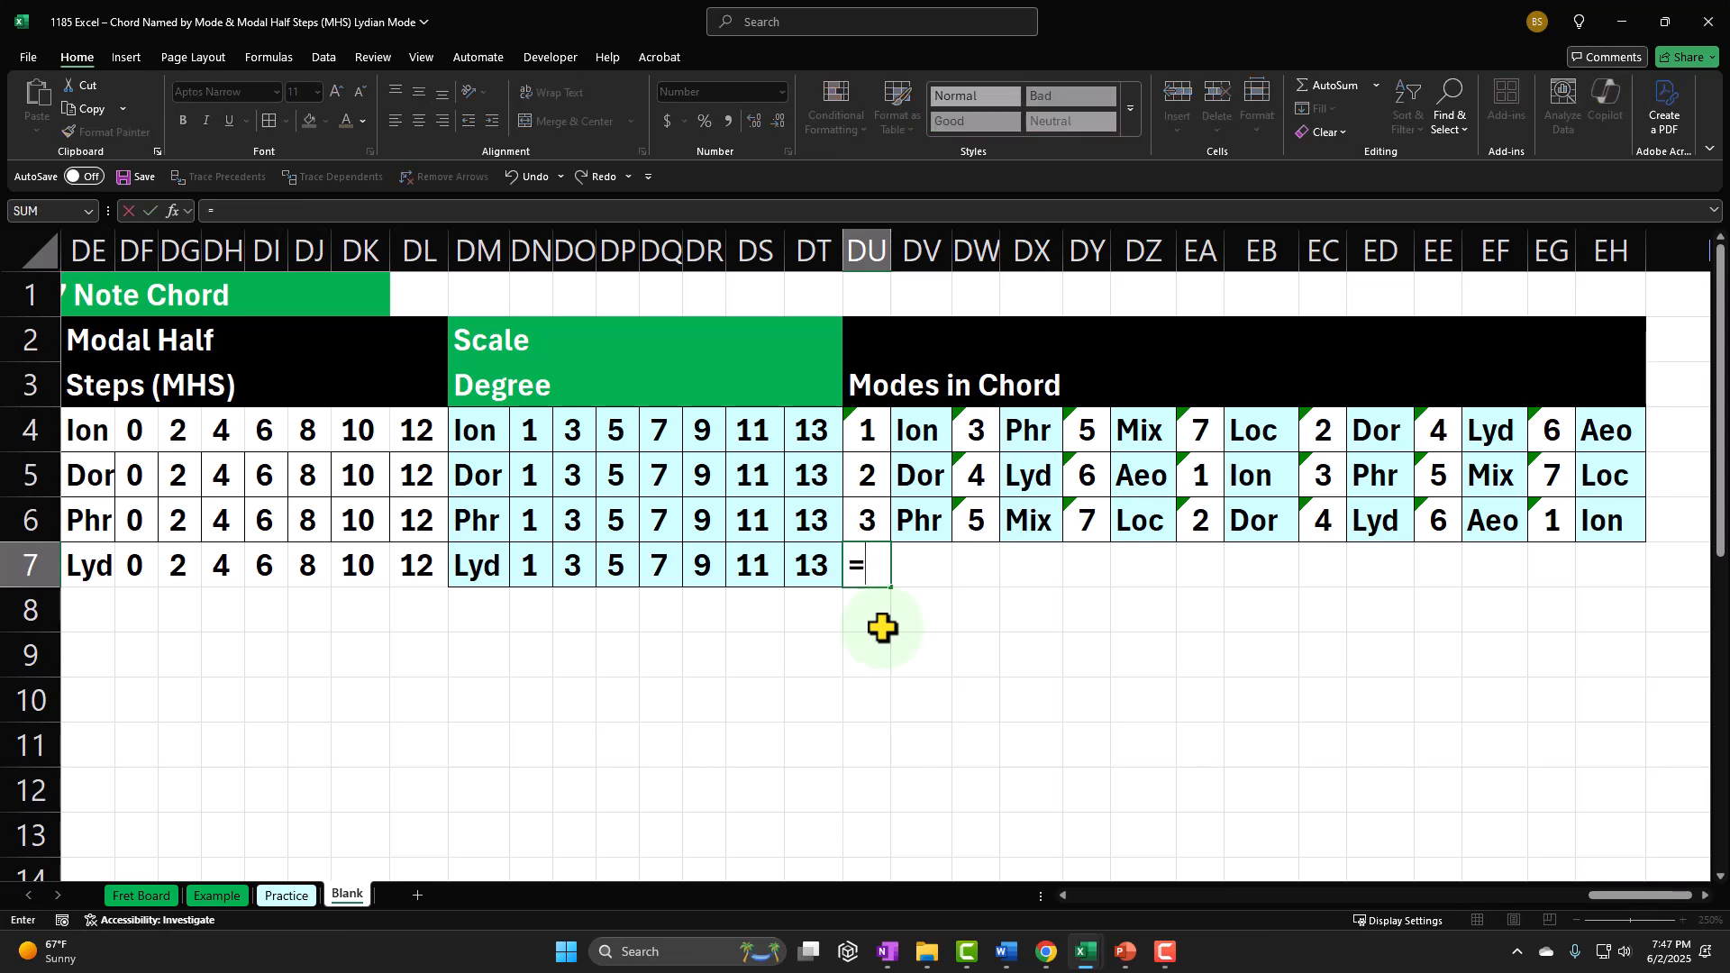
pyautogui.press('Left')
pyautogui.press('Left')
pyautogui.press('Left')
pyautogui.press('Left')
pyautogui.press('Left')
pyautogui.press('Left')
pyautogui.press('Left')
pyautogui.press('Left')
pyautogui.press('Left')
pyautogui.press('Left')
pyautogui.press('Left')
pyautogui.press('Left')
pyautogui.press('Left')
pyautogui.press('Left')
pyautogui.press('Left')
pyautogui.press('Left')
pyautogui.press('Left')
pyautogui.press('Left')
pyautogui.press('Left')
pyautogui.press('Left')
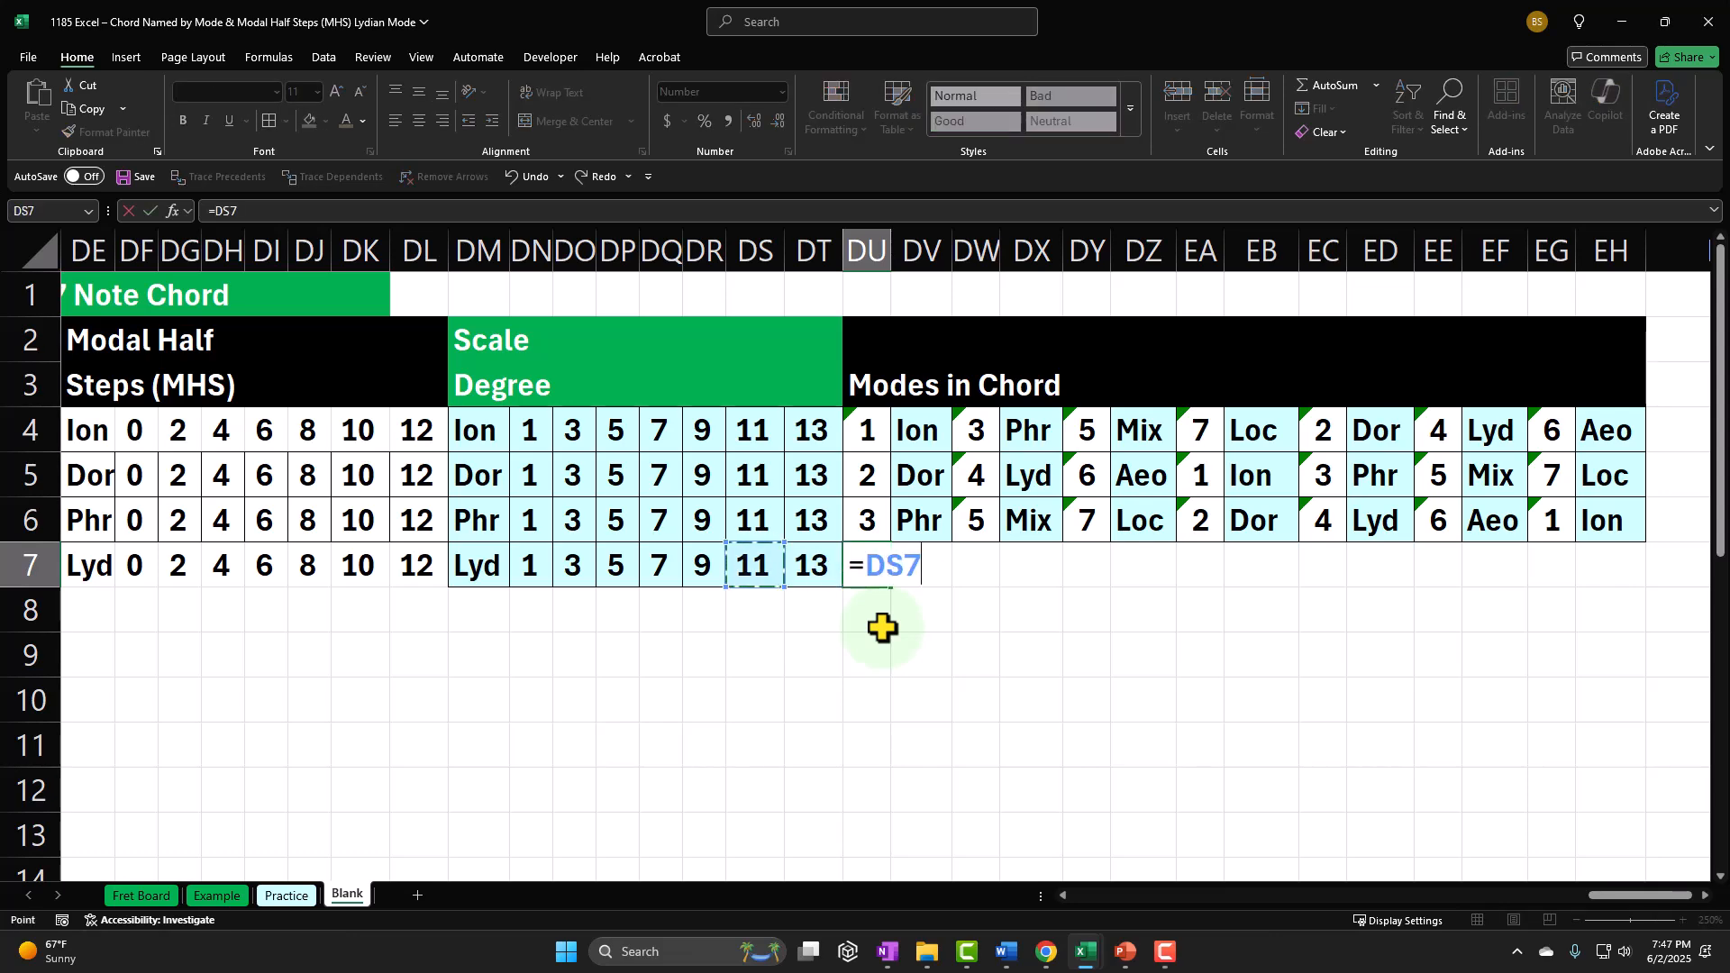
pyautogui.press('Left')
pyautogui.press('Left')
pyautogui.press('Left')
pyautogui.press('Left')
pyautogui.press('Left')
pyautogui.press('Left')
pyautogui.press('Left')
pyautogui.press('Left')
pyautogui.press('Left')
pyautogui.press('Left')
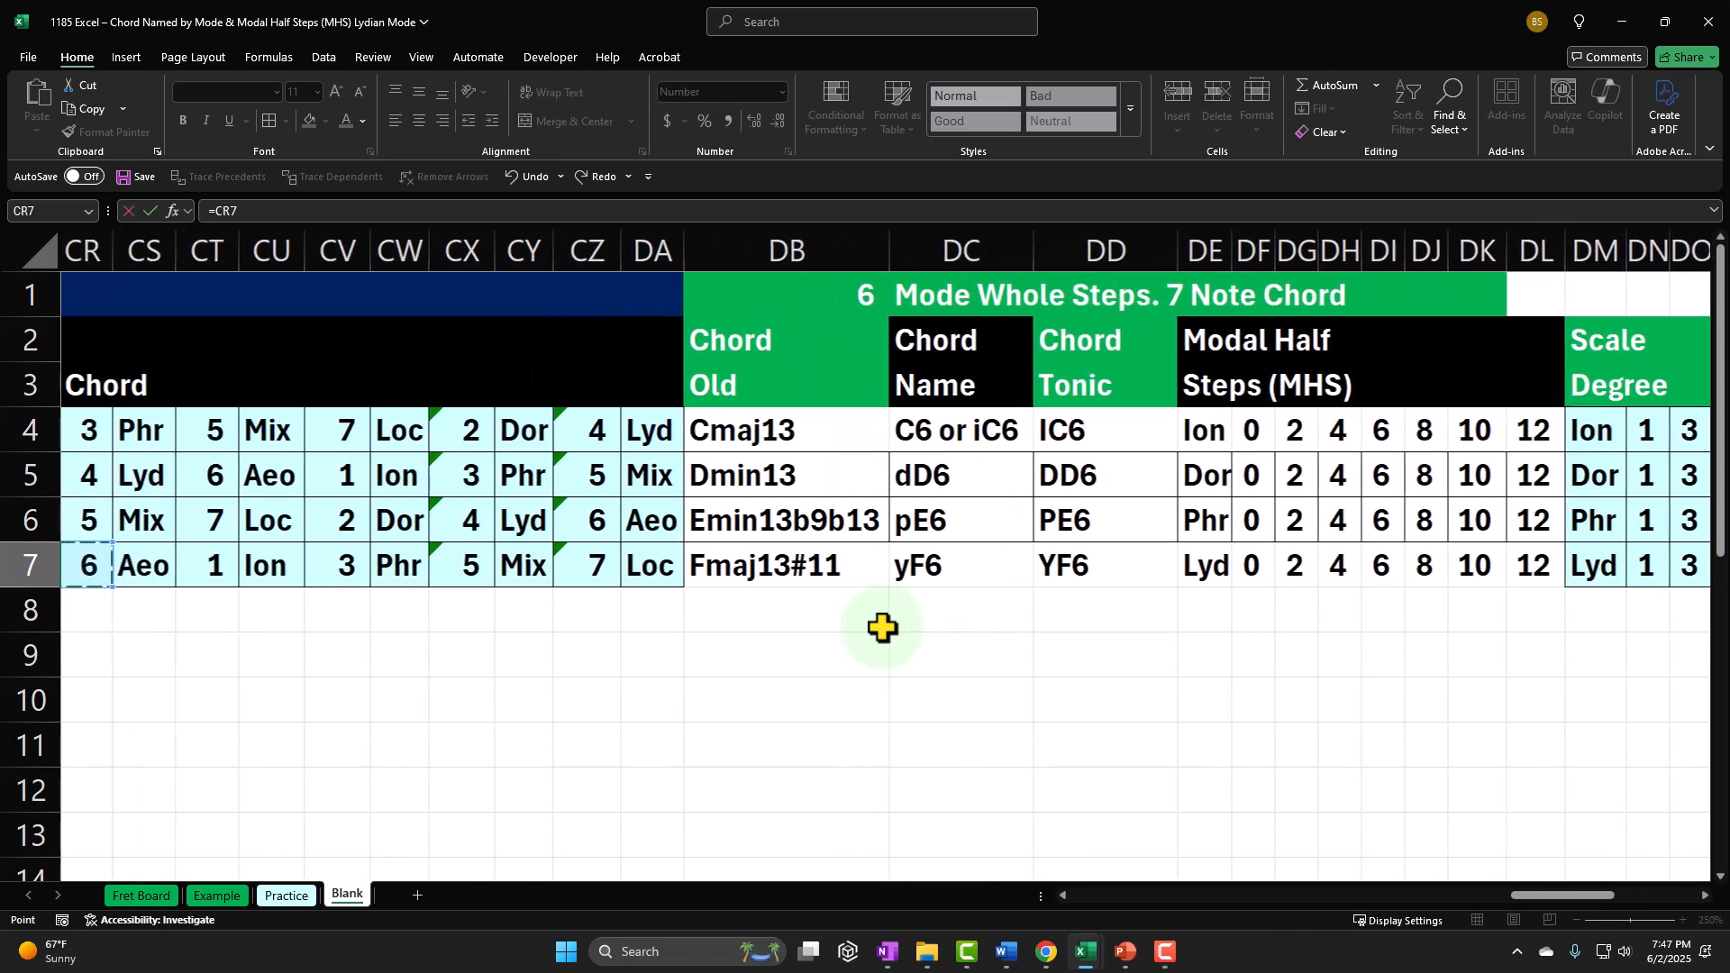
pyautogui.press('Right')
pyautogui.press('Right')
pyautogui.press('Return')
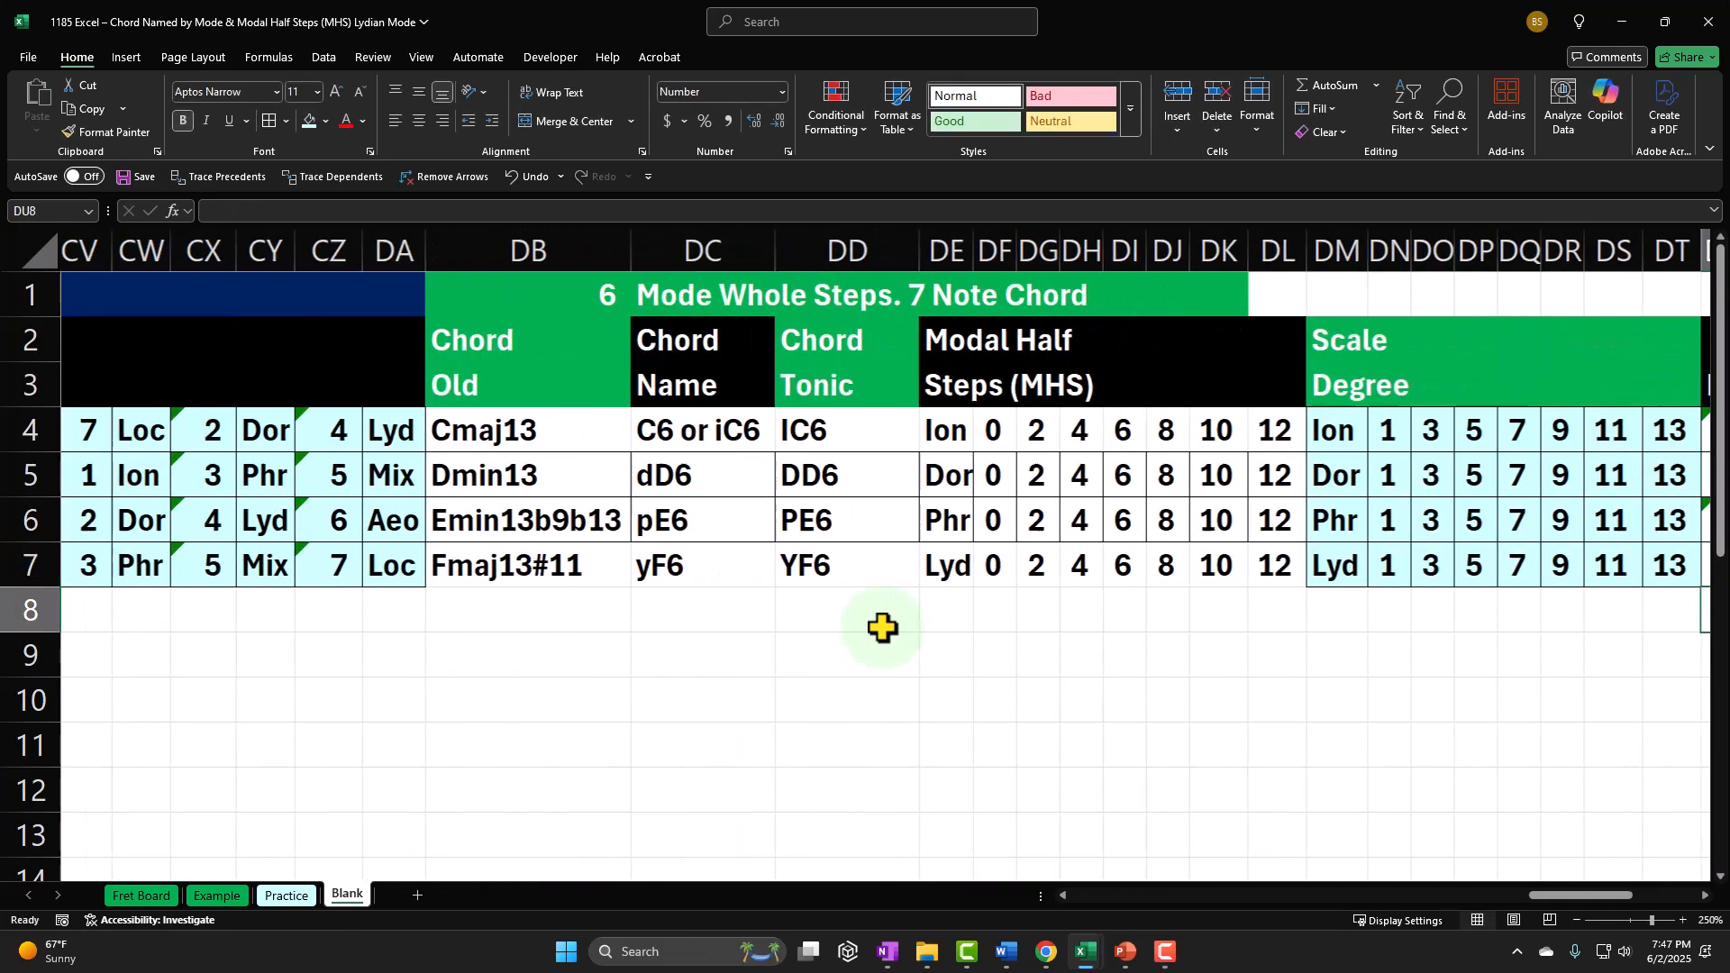
# Step: Calculate the second mode number in DW7 as DU7 plus DG7
pyautogui.press('Right')
pyautogui.press('Right')
pyautogui.press('Right')
pyautogui.press('Right')
pyautogui.press('Right')
pyautogui.press('Left')
pyautogui.press('Left')
pyautogui.press('Left')
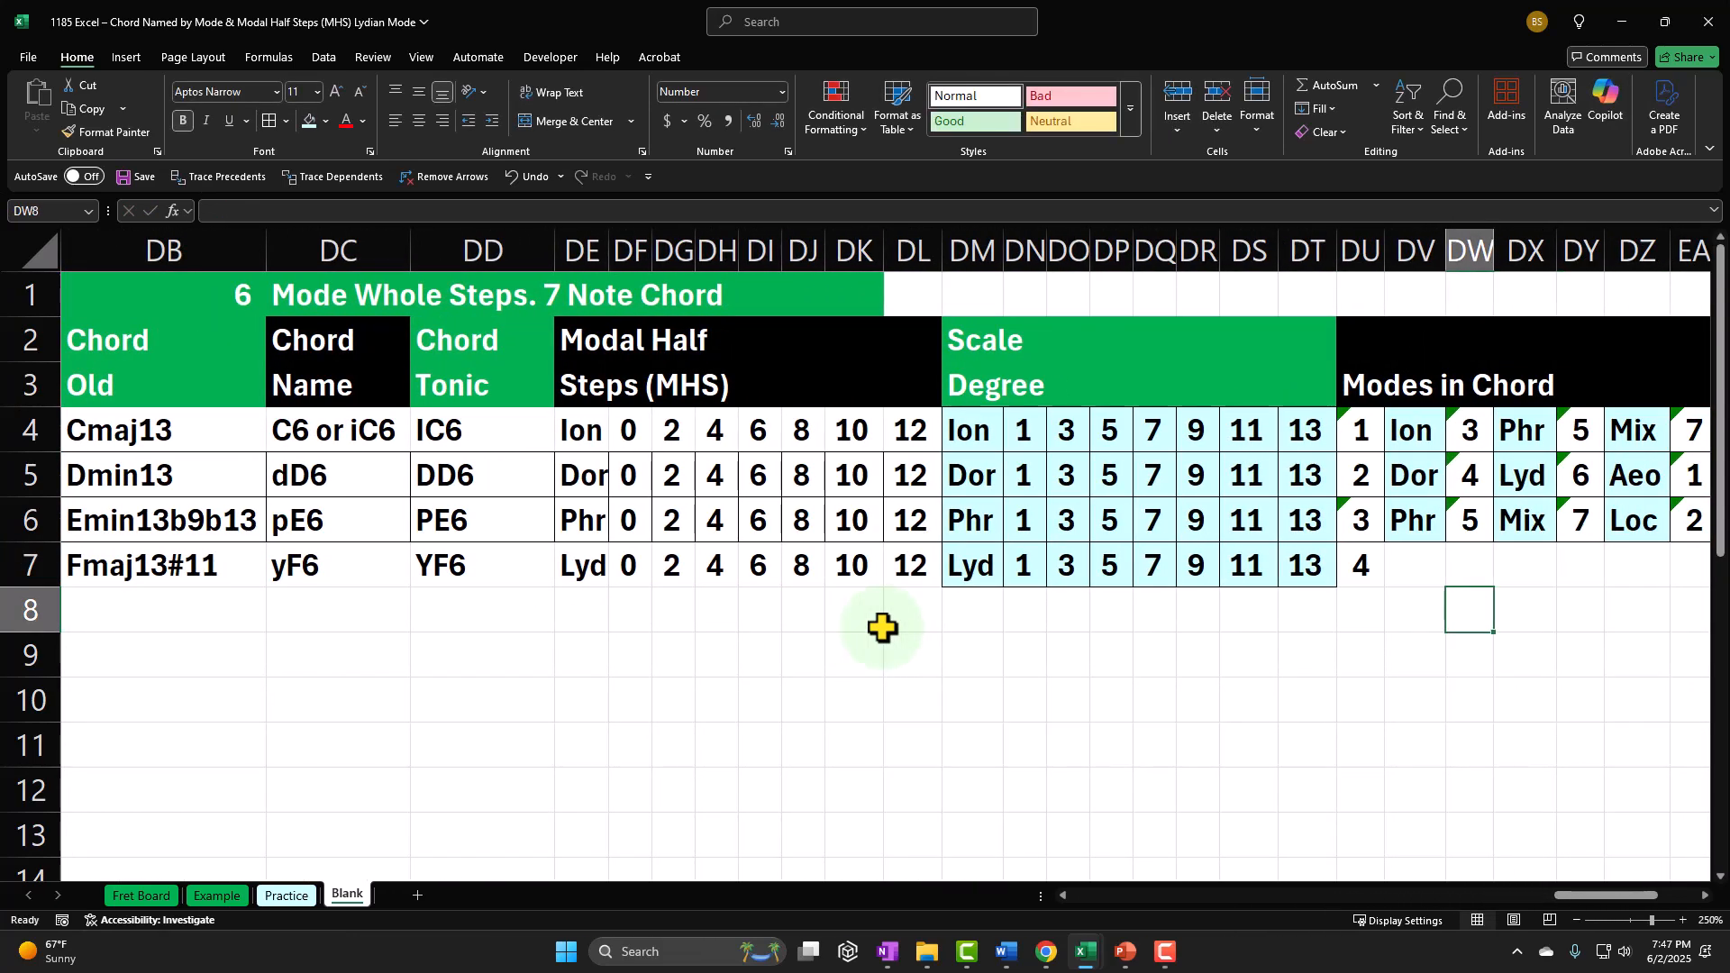
pyautogui.press('Up')
pyautogui.write('=')
pyautogui.press('Left')
pyautogui.press('Left')
pyautogui.press('Left')
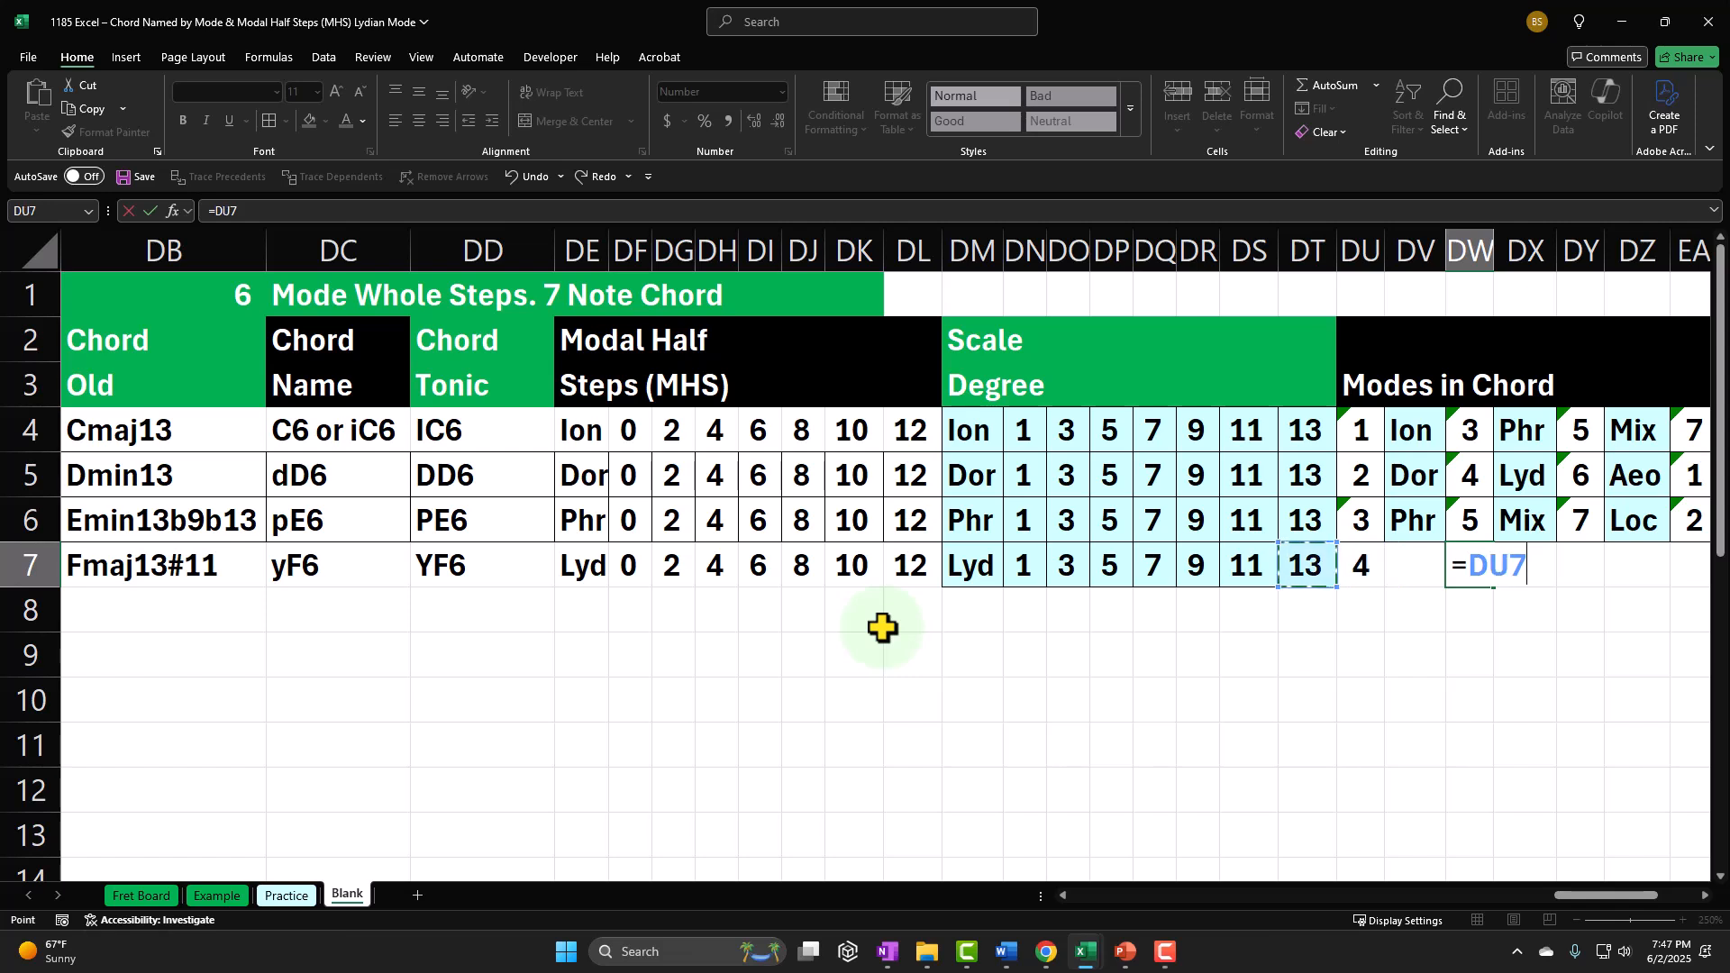
pyautogui.press('Right')
pyautogui.write('+')
# Step: Calculate the third mode number in DY7 as DU7 plus DH7
pyautogui.press('Left')
pyautogui.press('Left')
pyautogui.press('Left')
pyautogui.press('Left')
pyautogui.press('Left')
pyautogui.press('Left')
pyautogui.press('Left')
pyautogui.press('Left')
pyautogui.press('Left')
pyautogui.press('Left')
pyautogui.press('Left')
pyautogui.press('Left')
pyautogui.press('Left')
pyautogui.press('Left')
pyautogui.press('Left')
pyautogui.press('Left')
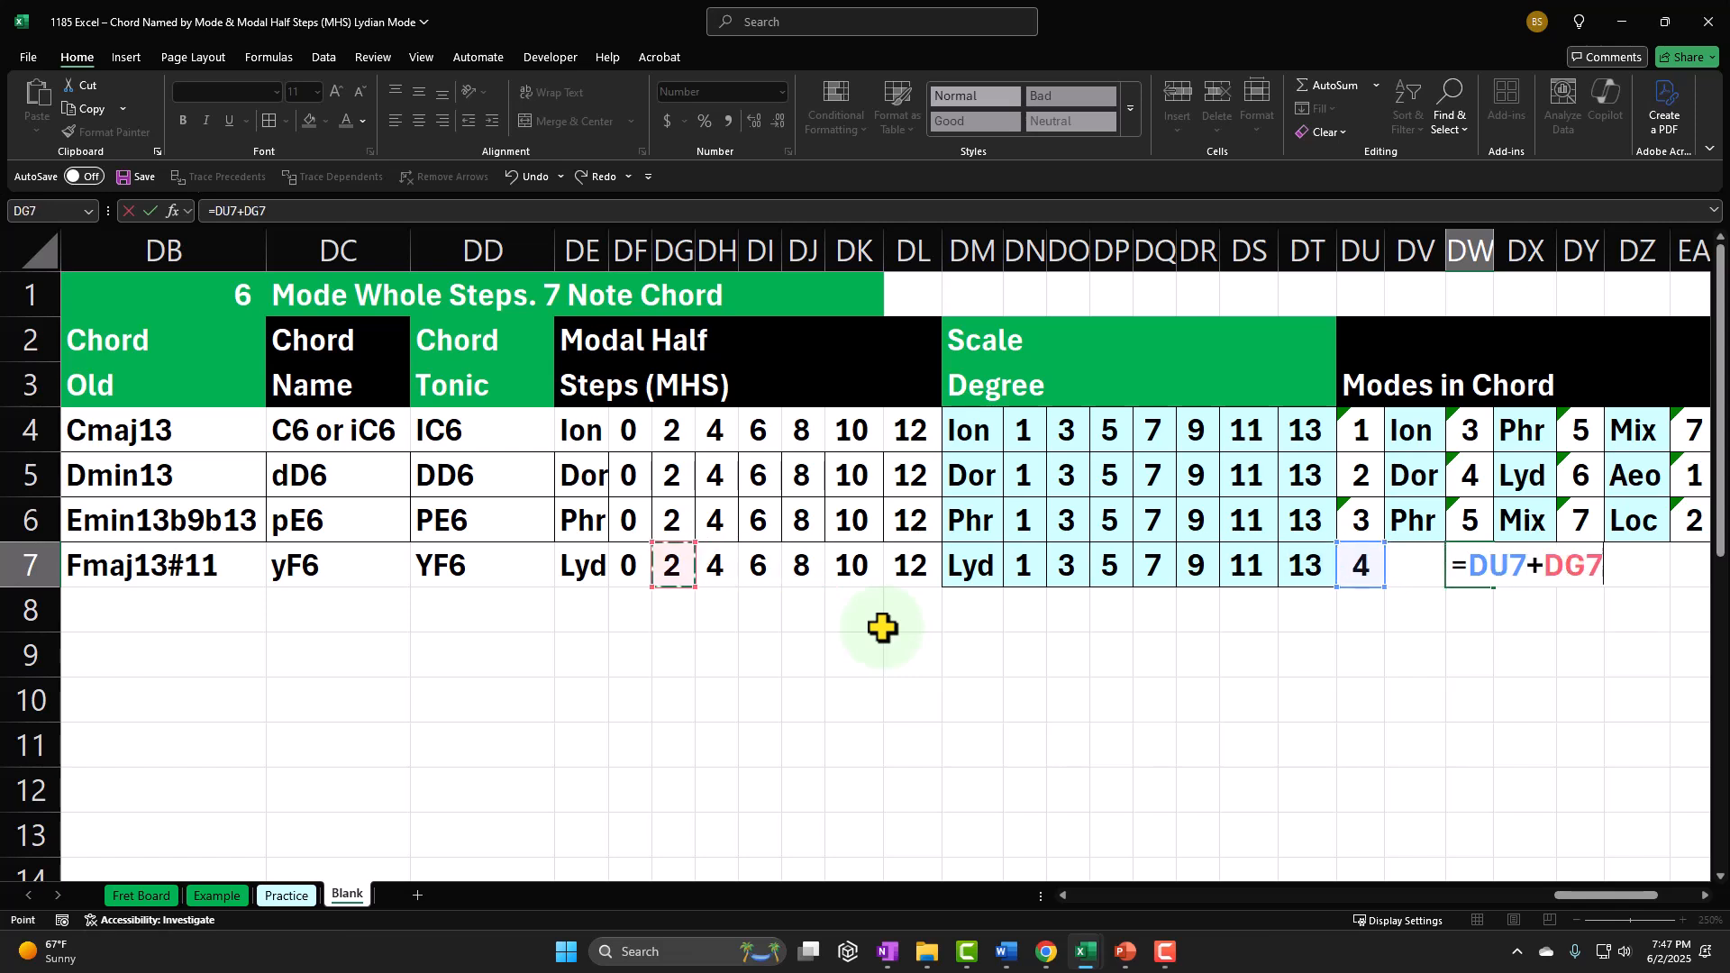
pyautogui.press('Tab')
pyautogui.press('Tab')
pyautogui.write('+')
pyautogui.press('Left')
pyautogui.press('Left')
pyautogui.press('Left')
pyautogui.press('Left')
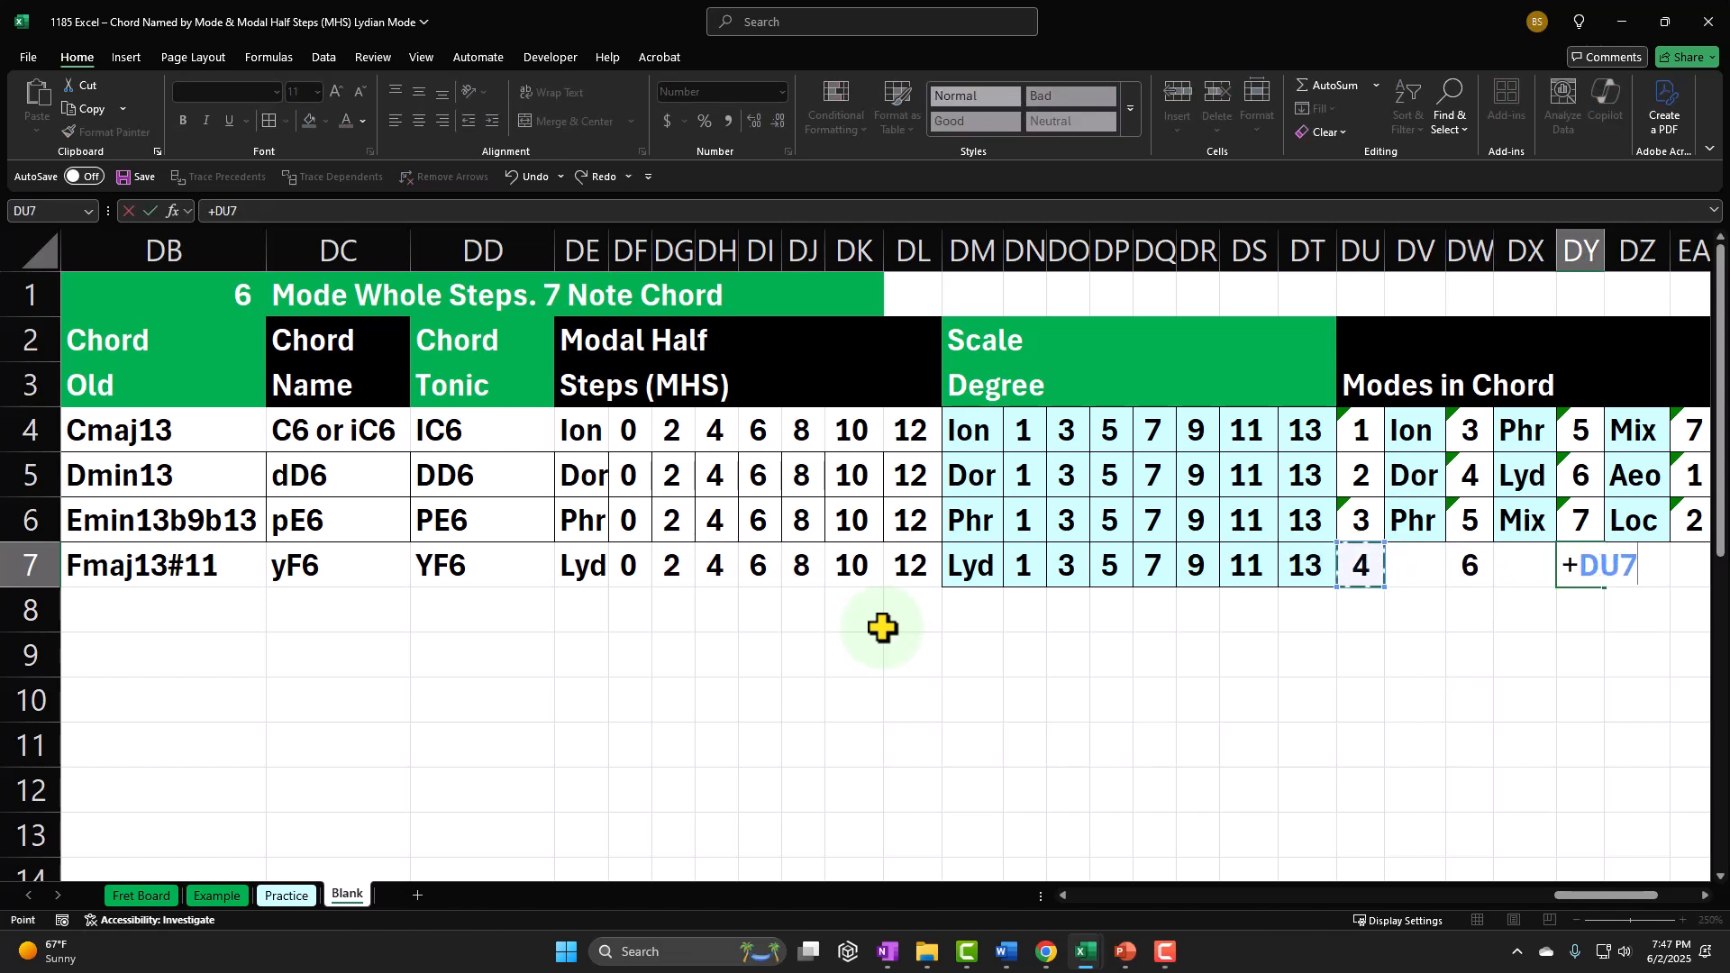
pyautogui.write('+')
pyautogui.press('Left')
pyautogui.press('Left')
# Step: Calculate the fourth mode number in EA7 as DU7 plus DI7
pyautogui.press('Left')
pyautogui.press('Left')
pyautogui.press('Left')
pyautogui.press('Left')
pyautogui.press('Left')
pyautogui.press('Left')
pyautogui.press('Left')
pyautogui.press('Left')
pyautogui.press('Left')
pyautogui.press('Left')
pyautogui.press('Left')
pyautogui.press('Left')
pyautogui.press('Left')
pyautogui.press('Left')
pyautogui.press('Left')
pyautogui.press('Left')
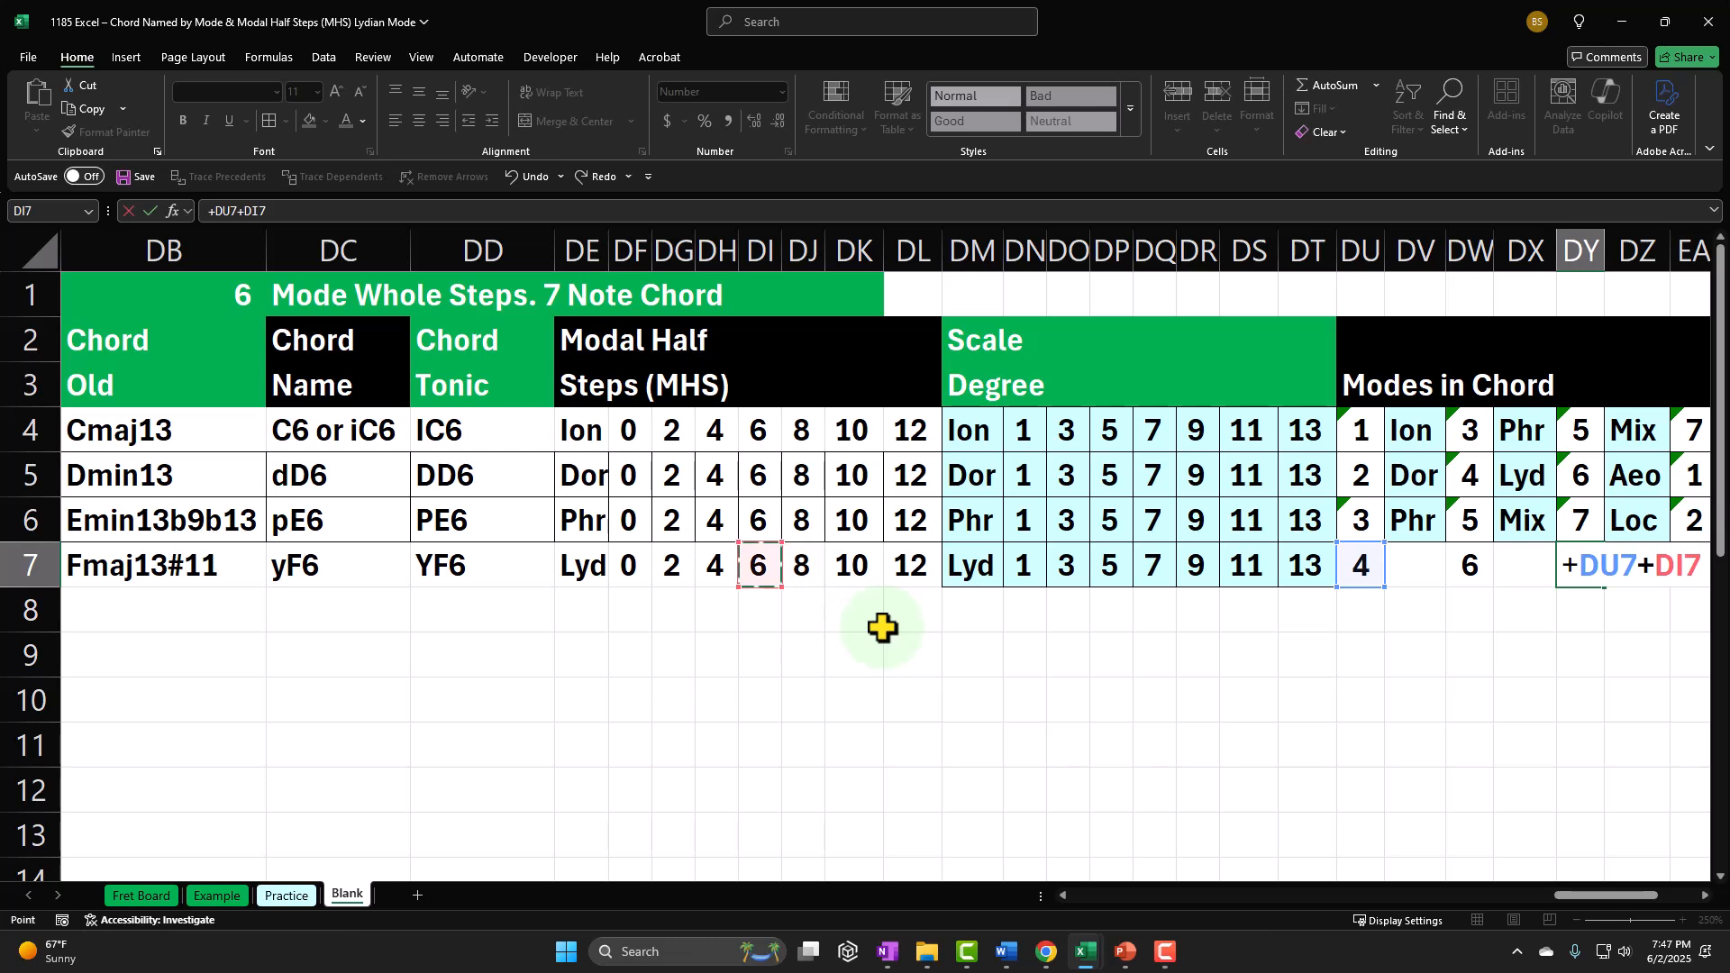
pyautogui.press('Tab')
pyautogui.press('Tab')
pyautogui.write('+')
pyautogui.press('Left')
pyautogui.press('Left')
pyautogui.press('Left')
pyautogui.press('Left')
pyautogui.press('Left')
pyautogui.press('Left')
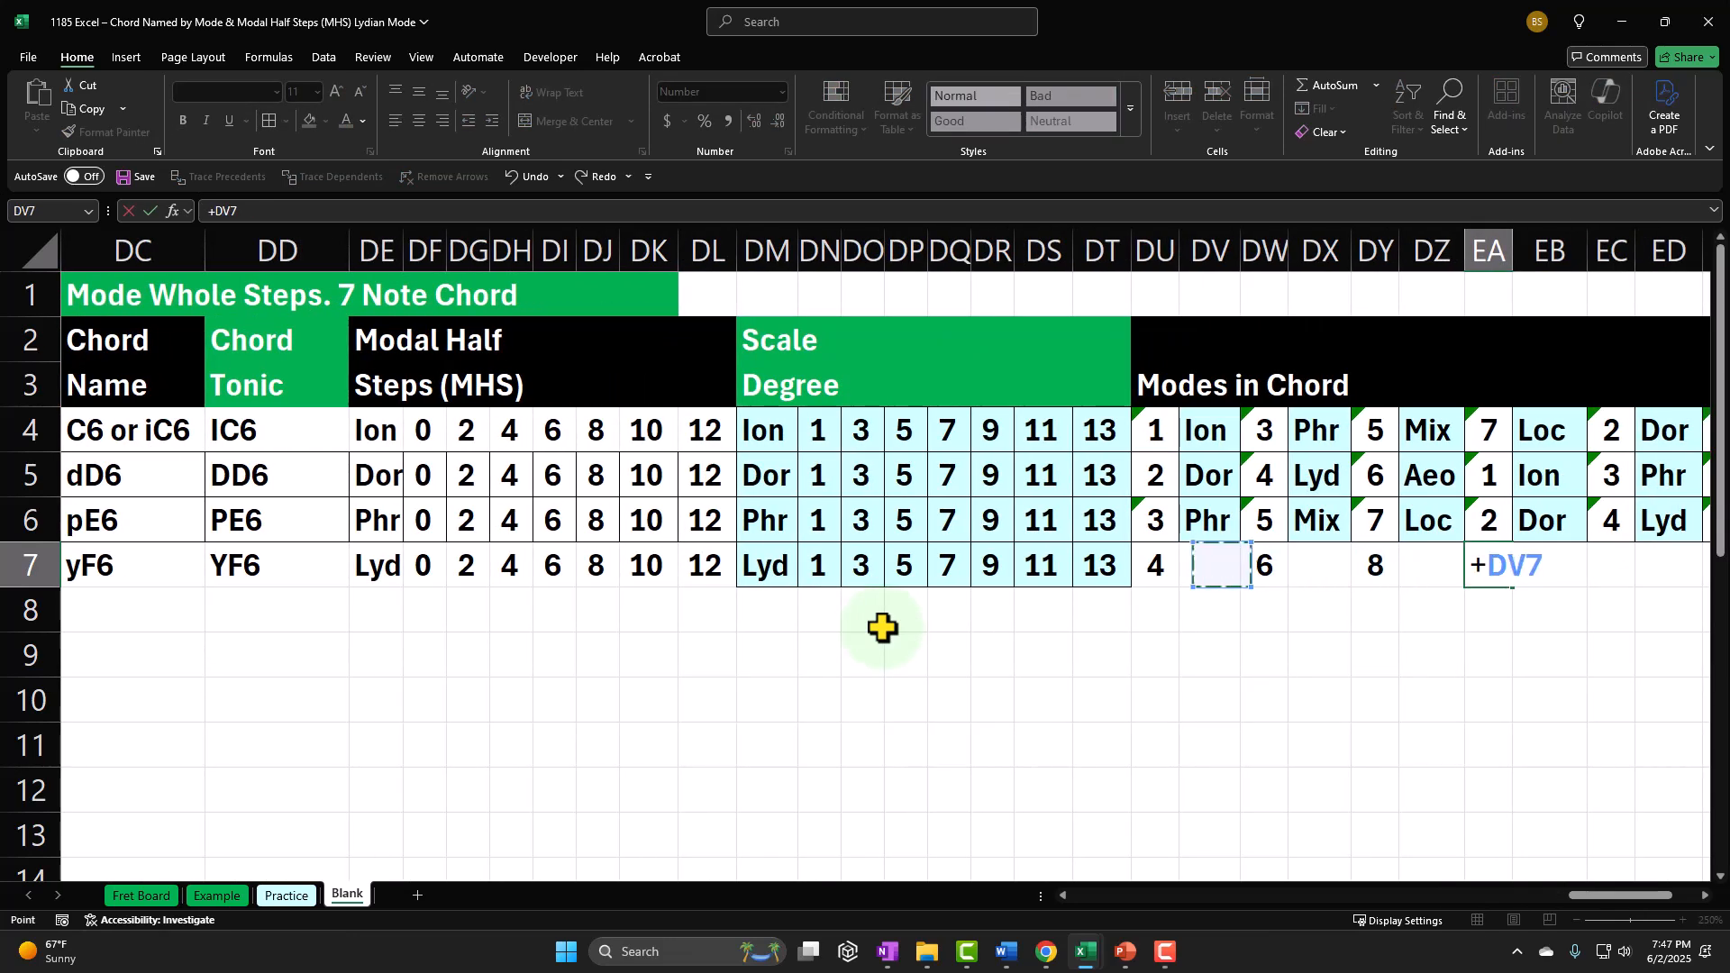
pyautogui.write('+')
# Step: Calculate the fifth mode number in EC7 as DU7 plus the fifth chord note's modal half steps
pyautogui.press('Left')
pyautogui.press('Left')
pyautogui.press('Left')
pyautogui.press('Left')
pyautogui.press('Left')
pyautogui.press('Left')
pyautogui.press('Left')
pyautogui.press('Left')
pyautogui.press('Left')
pyautogui.press('Left')
pyautogui.press('Left')
pyautogui.press('Left')
pyautogui.press('Left')
pyautogui.press('Left')
pyautogui.press('Left')
pyautogui.press('Left')
pyautogui.press('Left')
pyautogui.press('Left')
pyautogui.press('Left')
pyautogui.press('Left')
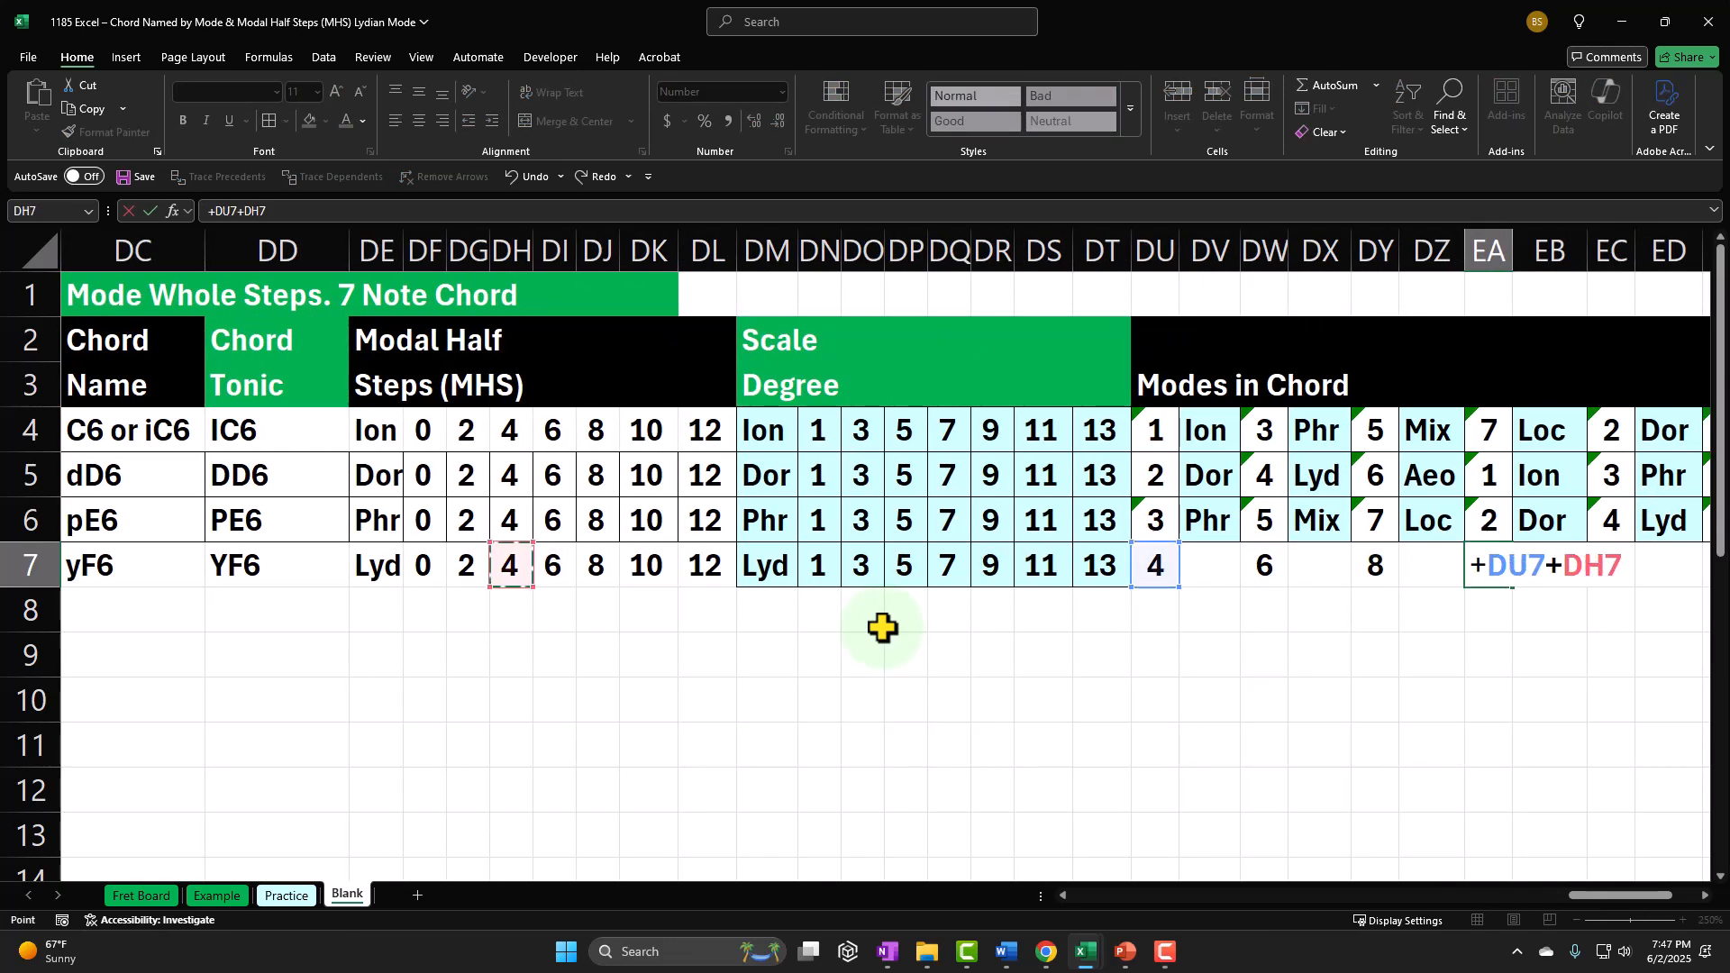
pyautogui.press('Right')
pyautogui.press('Right')
pyautogui.press('Tab')
pyautogui.press('Tab')
pyautogui.write('+')
pyautogui.press('Left')
pyautogui.press('Left')
pyautogui.press('Left')
pyautogui.press('Left')
pyautogui.press('Left')
pyautogui.press('Left')
pyautogui.press('Left')
pyautogui.press('Left')
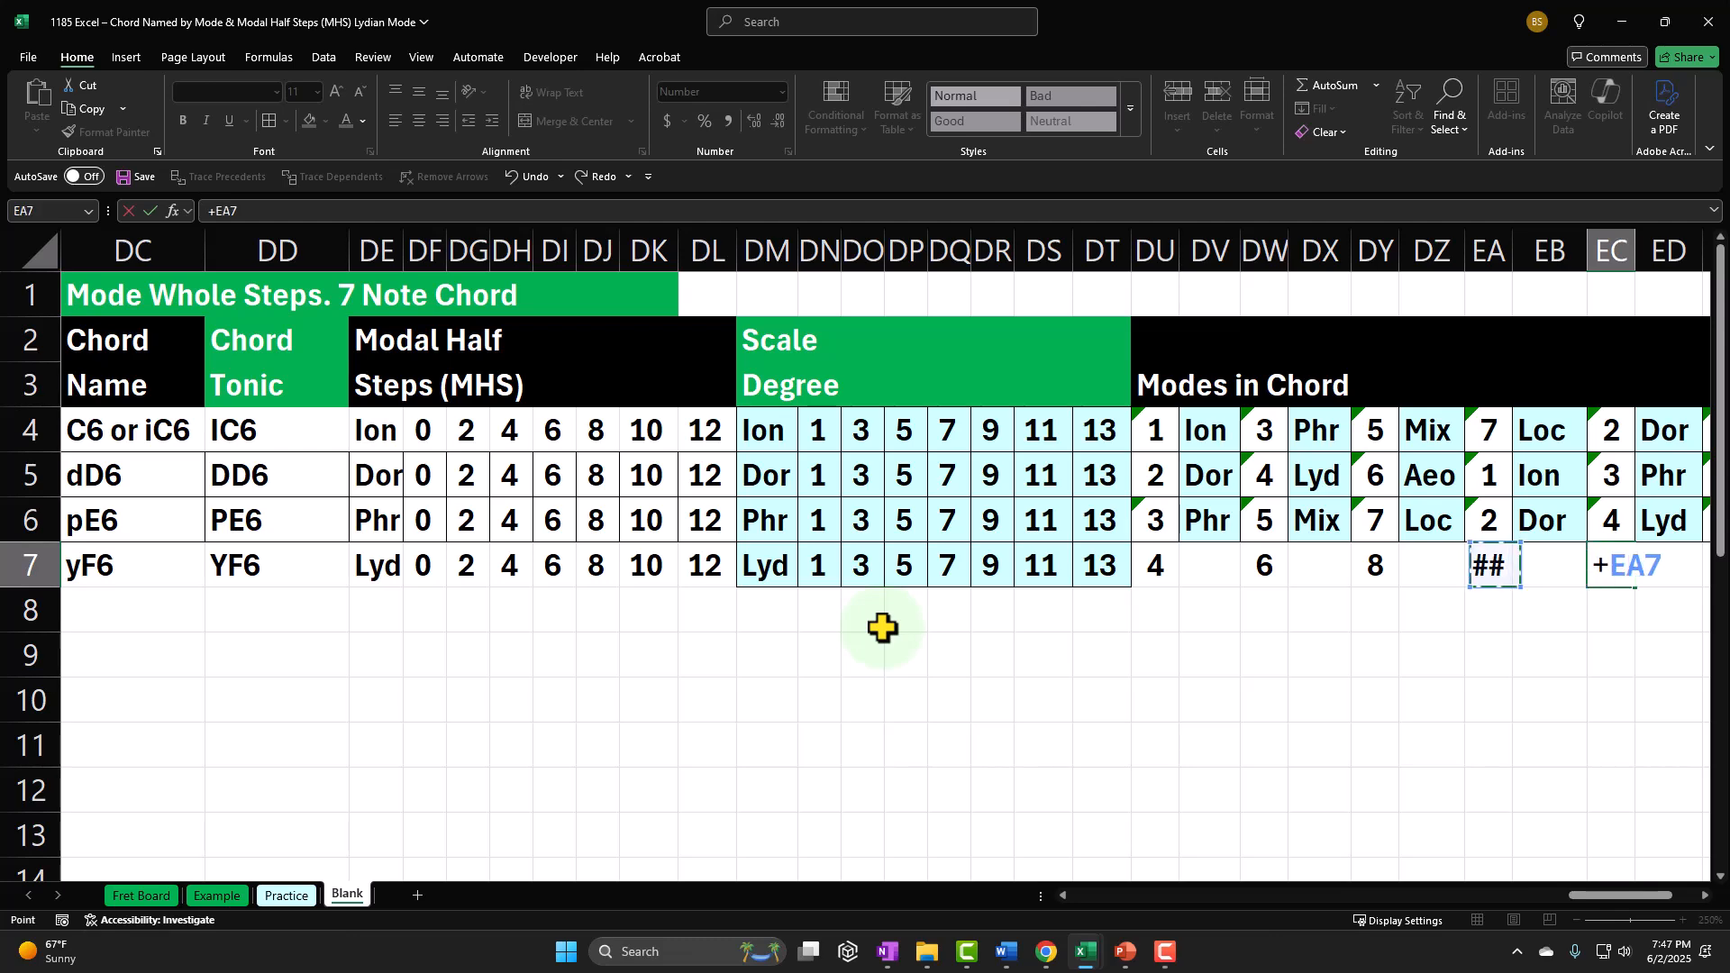
pyautogui.write('+')
pyautogui.press('Left')
pyautogui.press('Left')
pyautogui.press('Left')
pyautogui.press('Left')
pyautogui.press('Left')
pyautogui.press('Left')
pyautogui.press('Left')
pyautogui.press('Left')
pyautogui.press('Left')
pyautogui.press('Left')
pyautogui.press('Left')
pyautogui.press('Left')
pyautogui.press('Left')
pyautogui.press('Left')
pyautogui.press('Left')
pyautogui.press('Left')
pyautogui.press('Left')
pyautogui.press('Left')
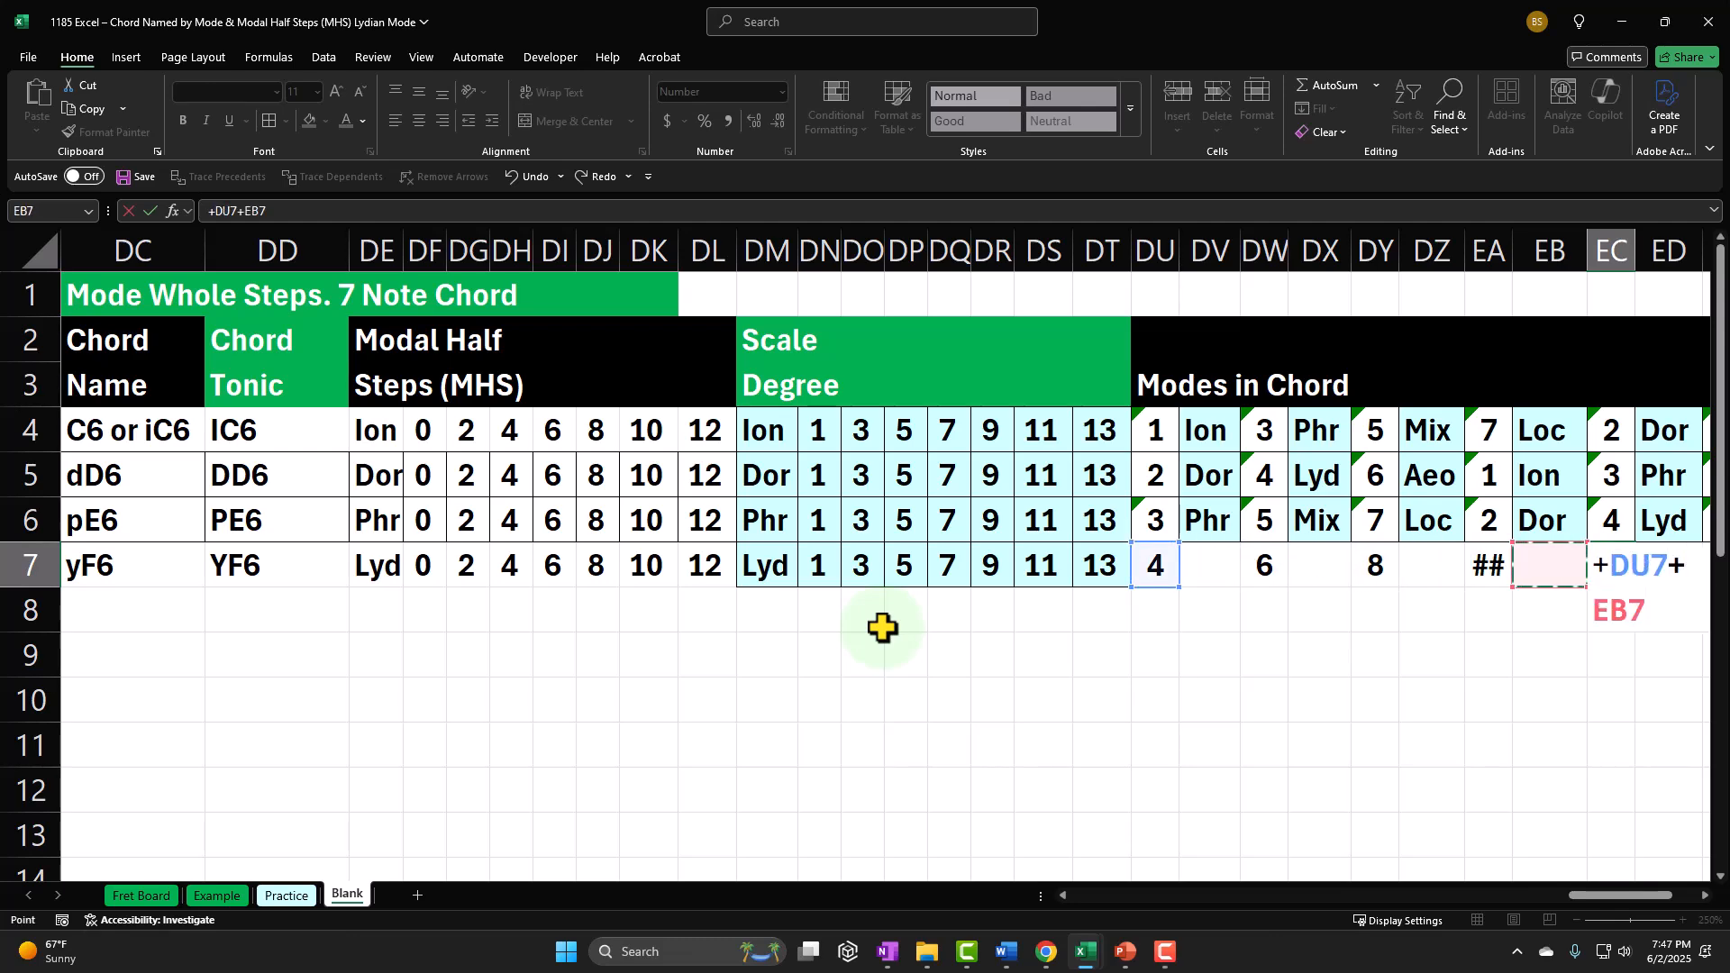
# Step: Calculate the sixth mode number in EE7 as DU7 plus the sixth chord note's modal half steps
pyautogui.press('Left')
pyautogui.press('Tab')
pyautogui.press('Tab')
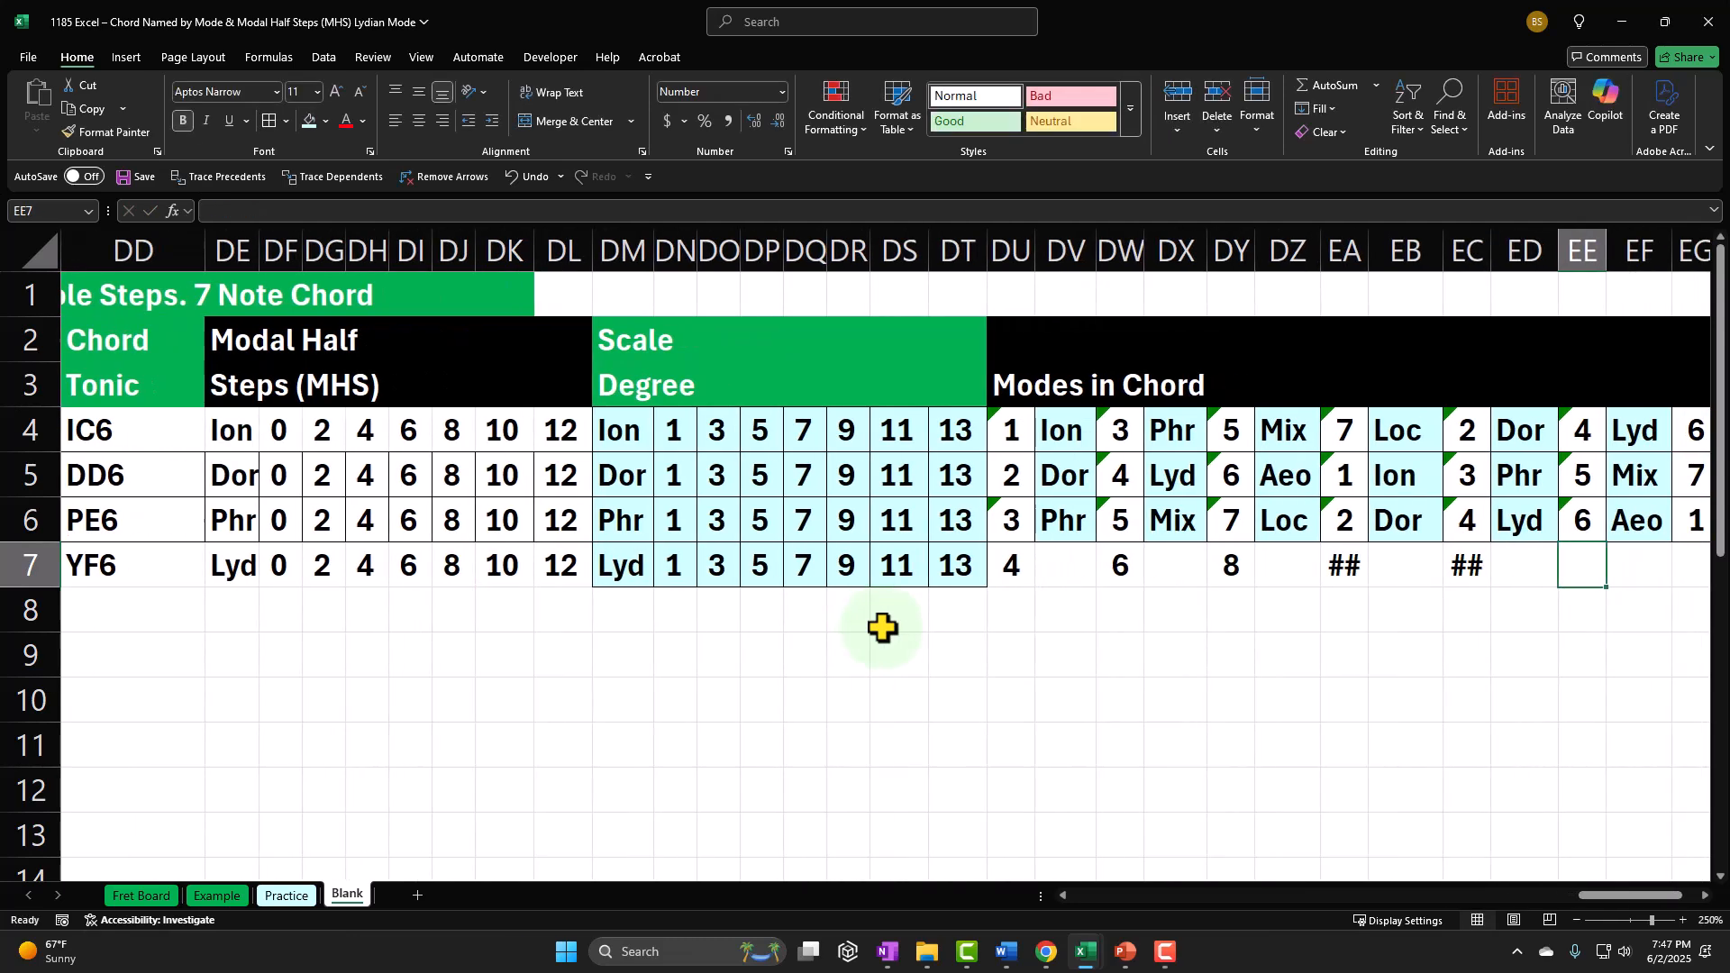
pyautogui.write('+')
pyautogui.press('Left')
pyautogui.press('Left')
pyautogui.press('Left')
pyautogui.press('Left')
pyautogui.press('Left')
pyautogui.press('Left')
pyautogui.press('Left')
pyautogui.press('Left')
pyautogui.press('Left')
pyautogui.press('Left')
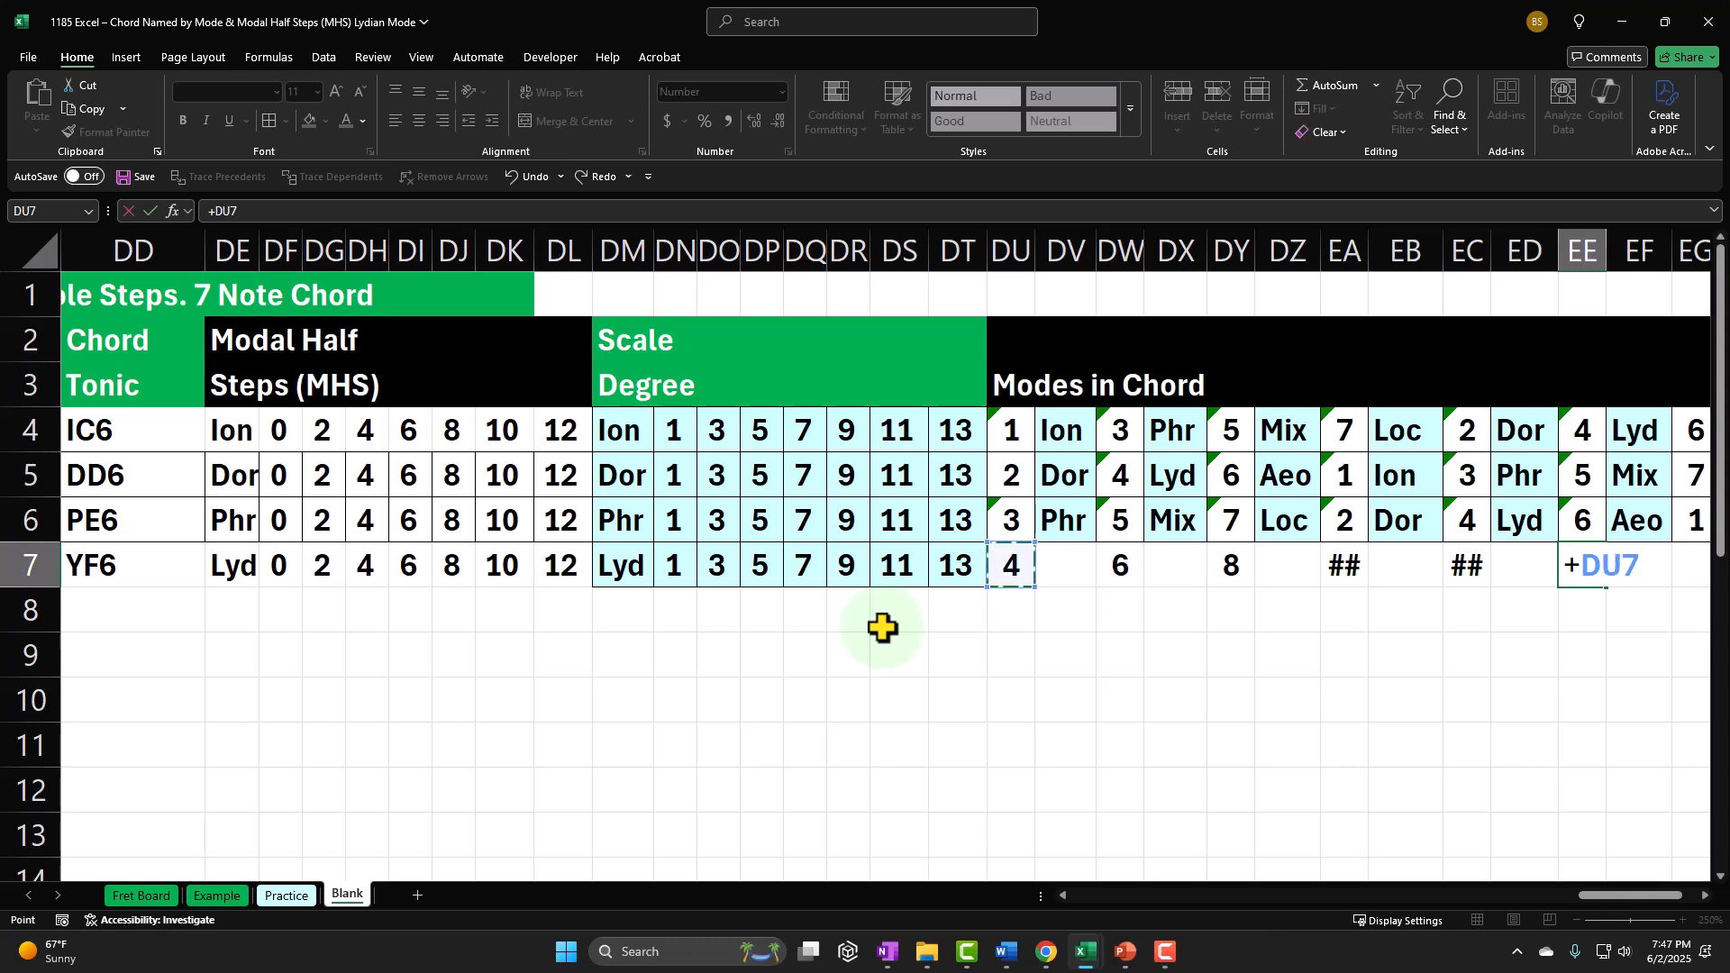
pyautogui.write('+')
# Step: Calculate the seventh mode number in EG7 as DU7 plus DL7
pyautogui.press('Left')
pyautogui.press('Left')
pyautogui.press('Left')
pyautogui.press('Left')
pyautogui.press('Left')
pyautogui.press('Left')
pyautogui.press('Left')
pyautogui.press('Left')
pyautogui.press('Left')
pyautogui.press('Left')
pyautogui.press('Left')
pyautogui.press('Left')
pyautogui.press('Left')
pyautogui.press('Left')
pyautogui.press('Left')
pyautogui.press('Left')
pyautogui.press('Left')
pyautogui.press('Left')
pyautogui.press('Left')
pyautogui.press('Left')
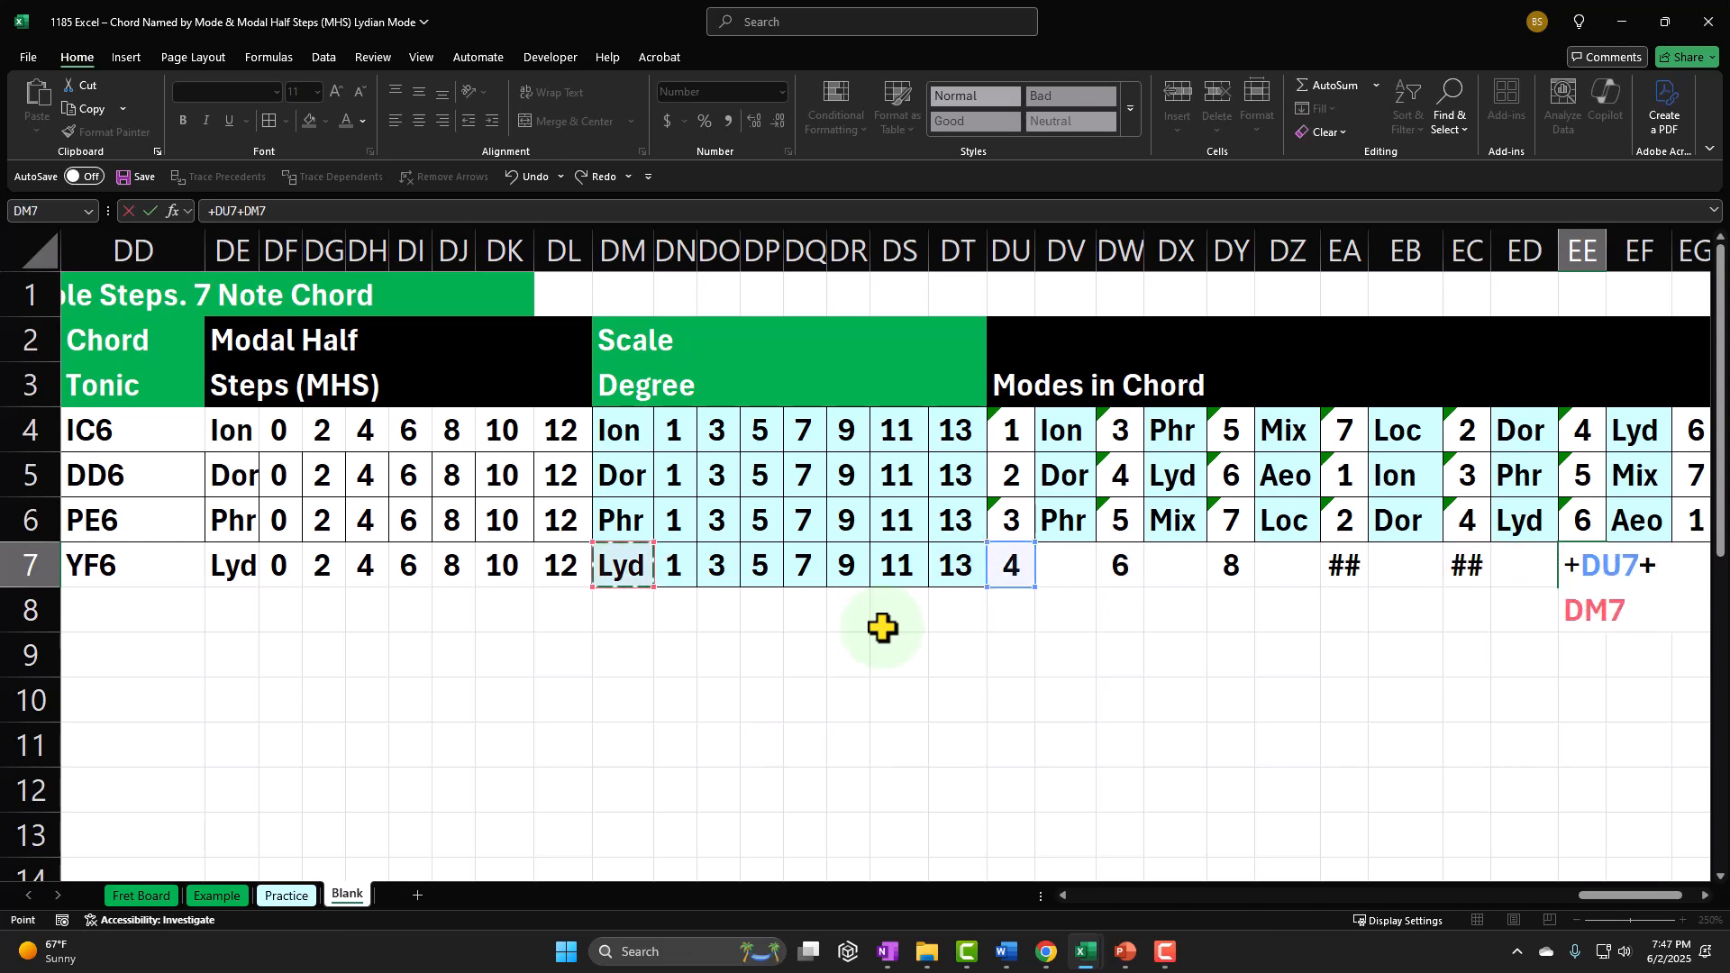
pyautogui.press('Tab')
pyautogui.press('Tab')
pyautogui.write('+')
pyautogui.press('Left')
pyautogui.press('Left')
pyautogui.press('Left')
pyautogui.press('Left')
pyautogui.press('Left')
pyautogui.press('Left')
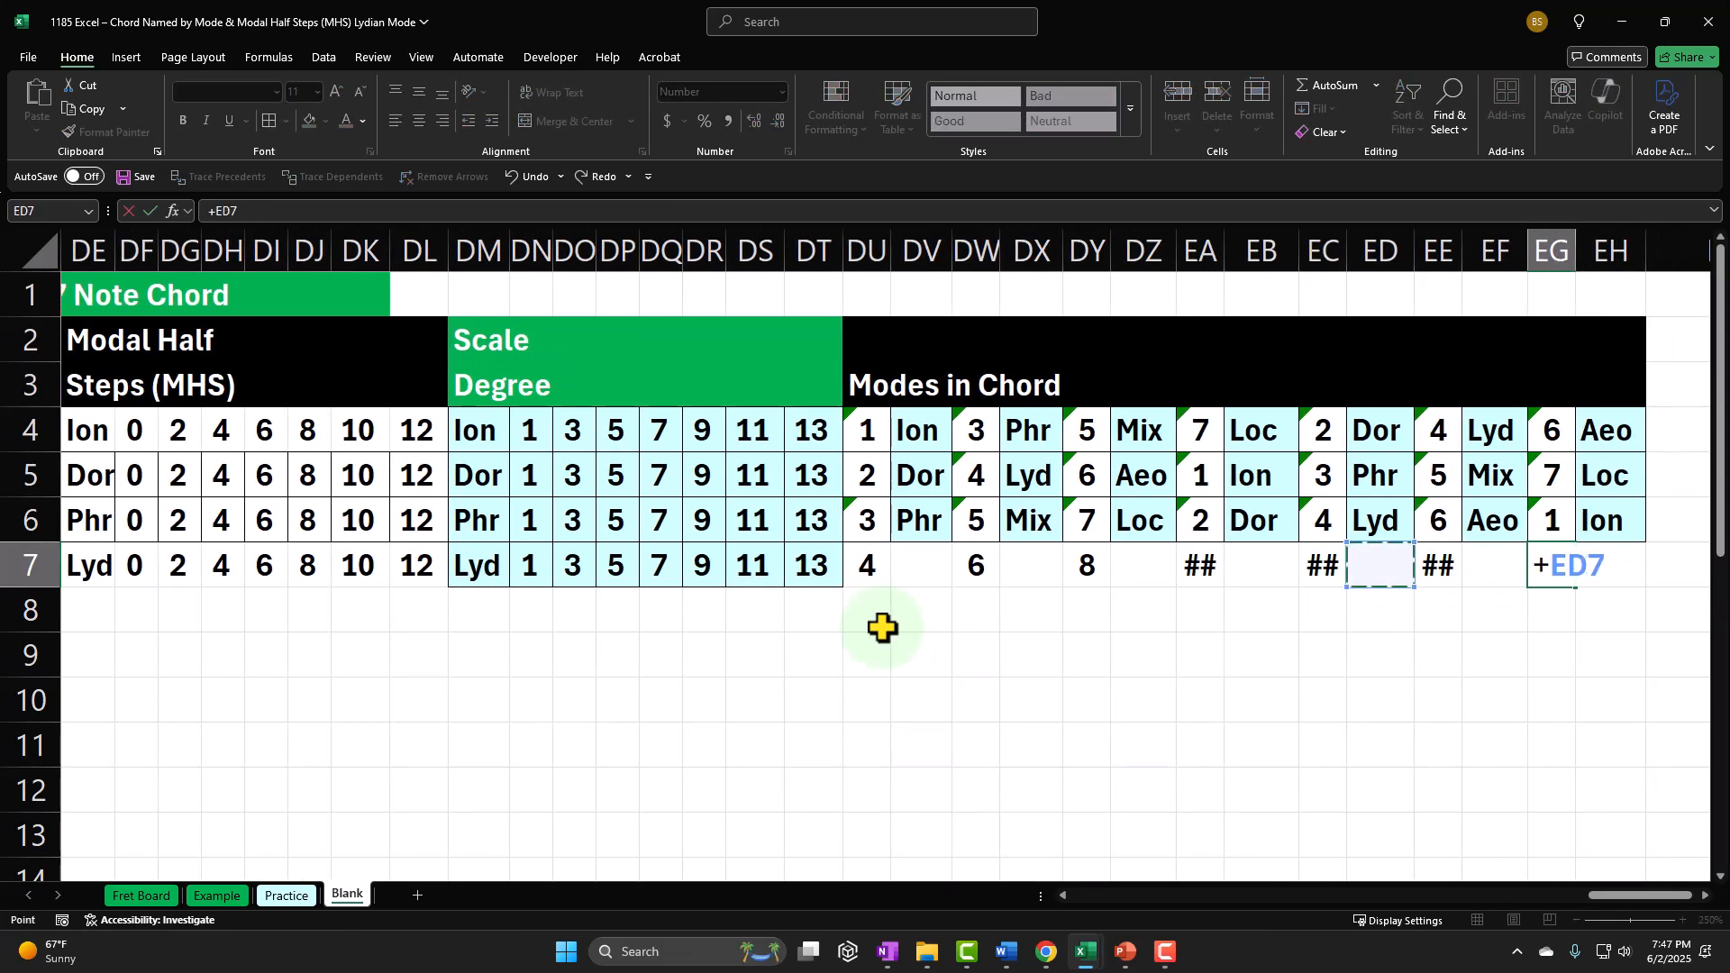
pyautogui.press('Left')
pyautogui.press('Left')
pyautogui.press('Left')
pyautogui.press('Left')
pyautogui.press('Left')
pyautogui.press('Left')
pyautogui.write('+')
pyautogui.press('Left')
pyautogui.press('Left')
pyautogui.press('Left')
pyautogui.press('Left')
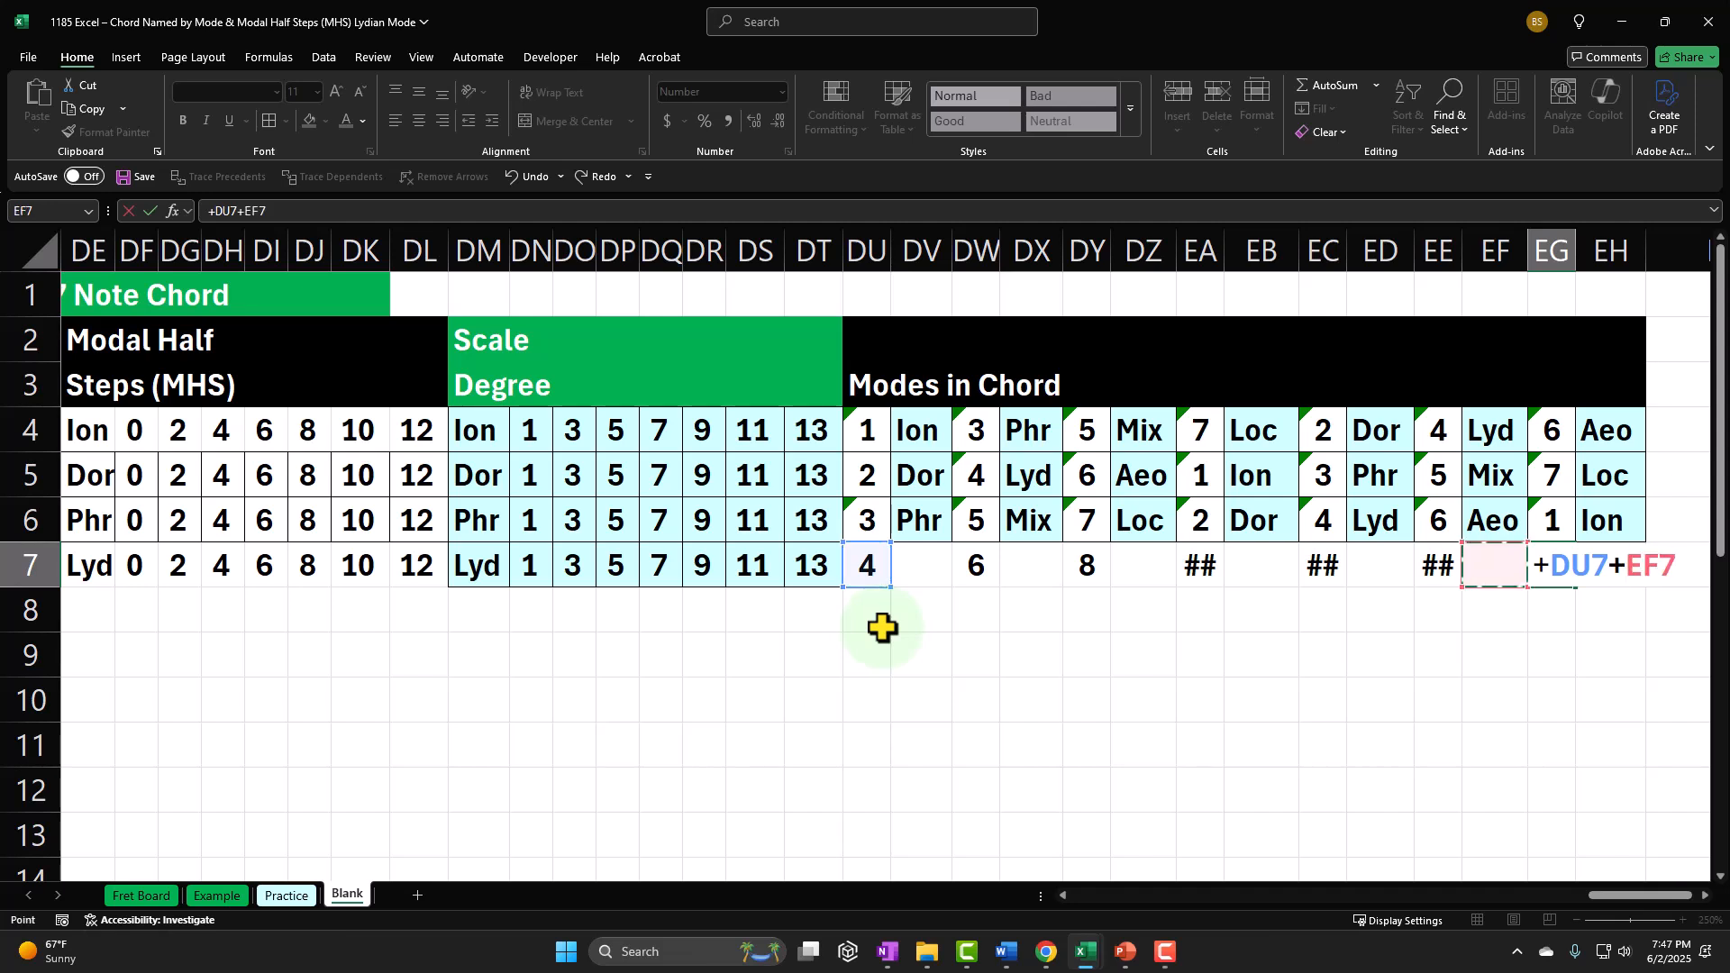
pyautogui.press('Left')
pyautogui.press('Left')
pyautogui.press('Left')
pyautogui.press('Left')
pyautogui.press('Left')
pyautogui.press('Left')
pyautogui.press('Left')
pyautogui.press('Left')
pyautogui.press('Left')
pyautogui.press('Left')
pyautogui.press('Left')
pyautogui.press('Left')
pyautogui.press('Left')
pyautogui.press('Left')
pyautogui.press('Left')
pyautogui.press('Left')
pyautogui.press('Left')
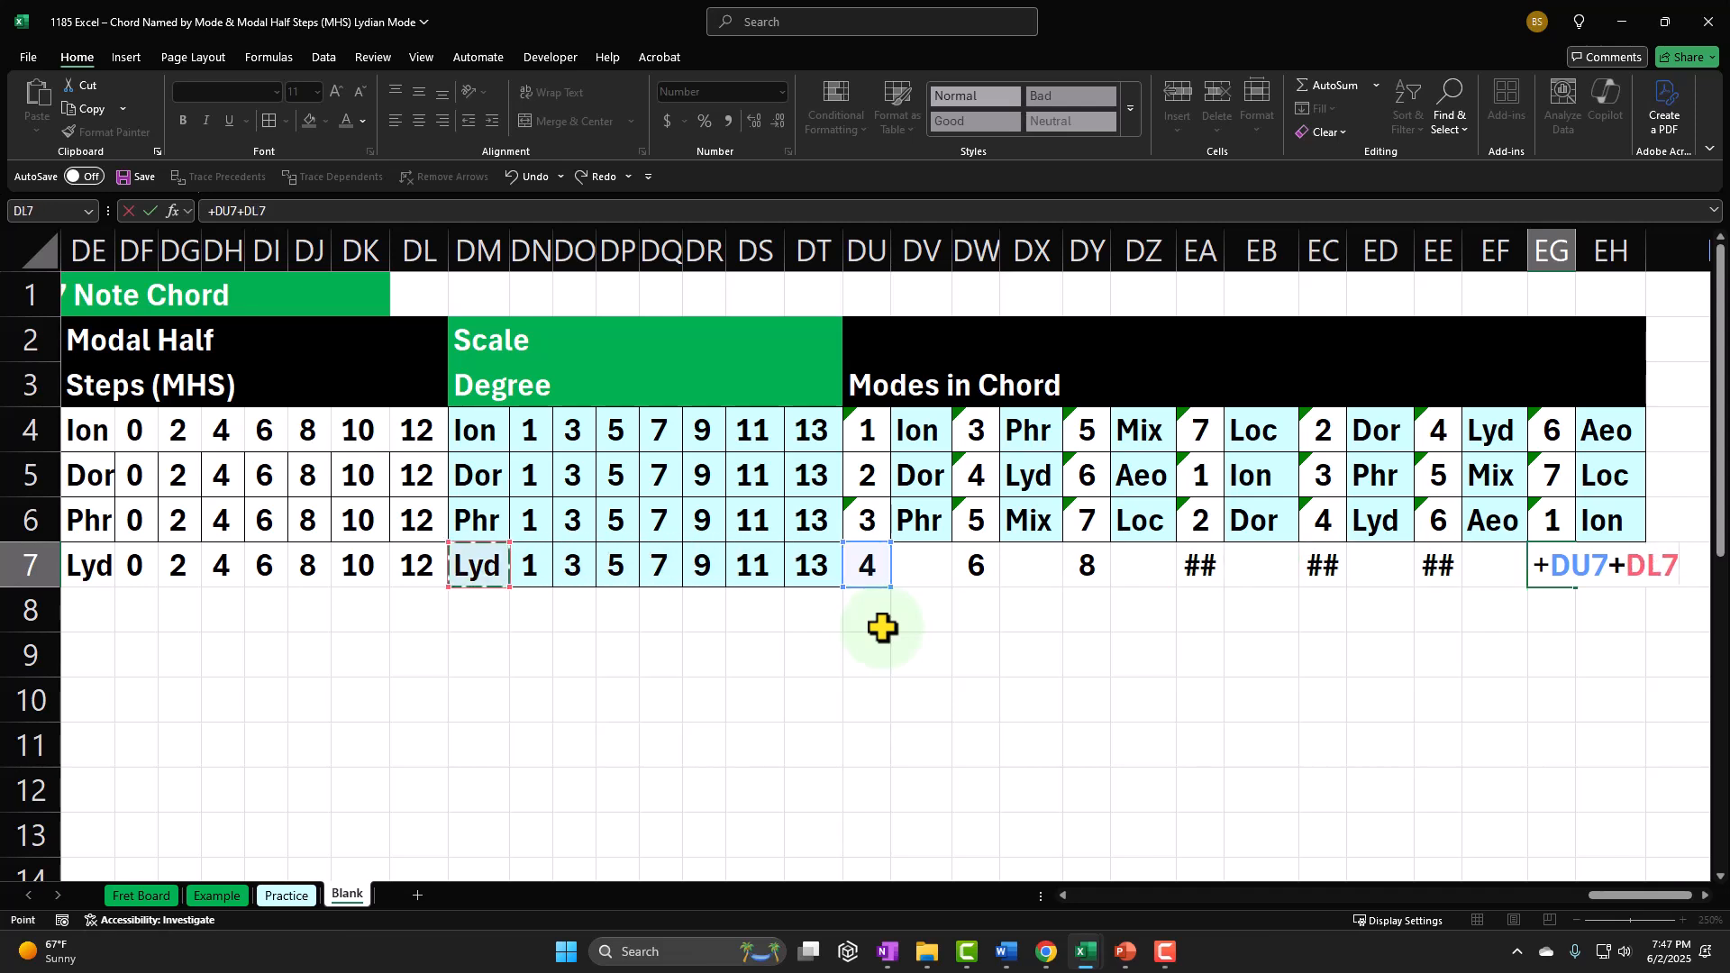
pyautogui.press('Return')
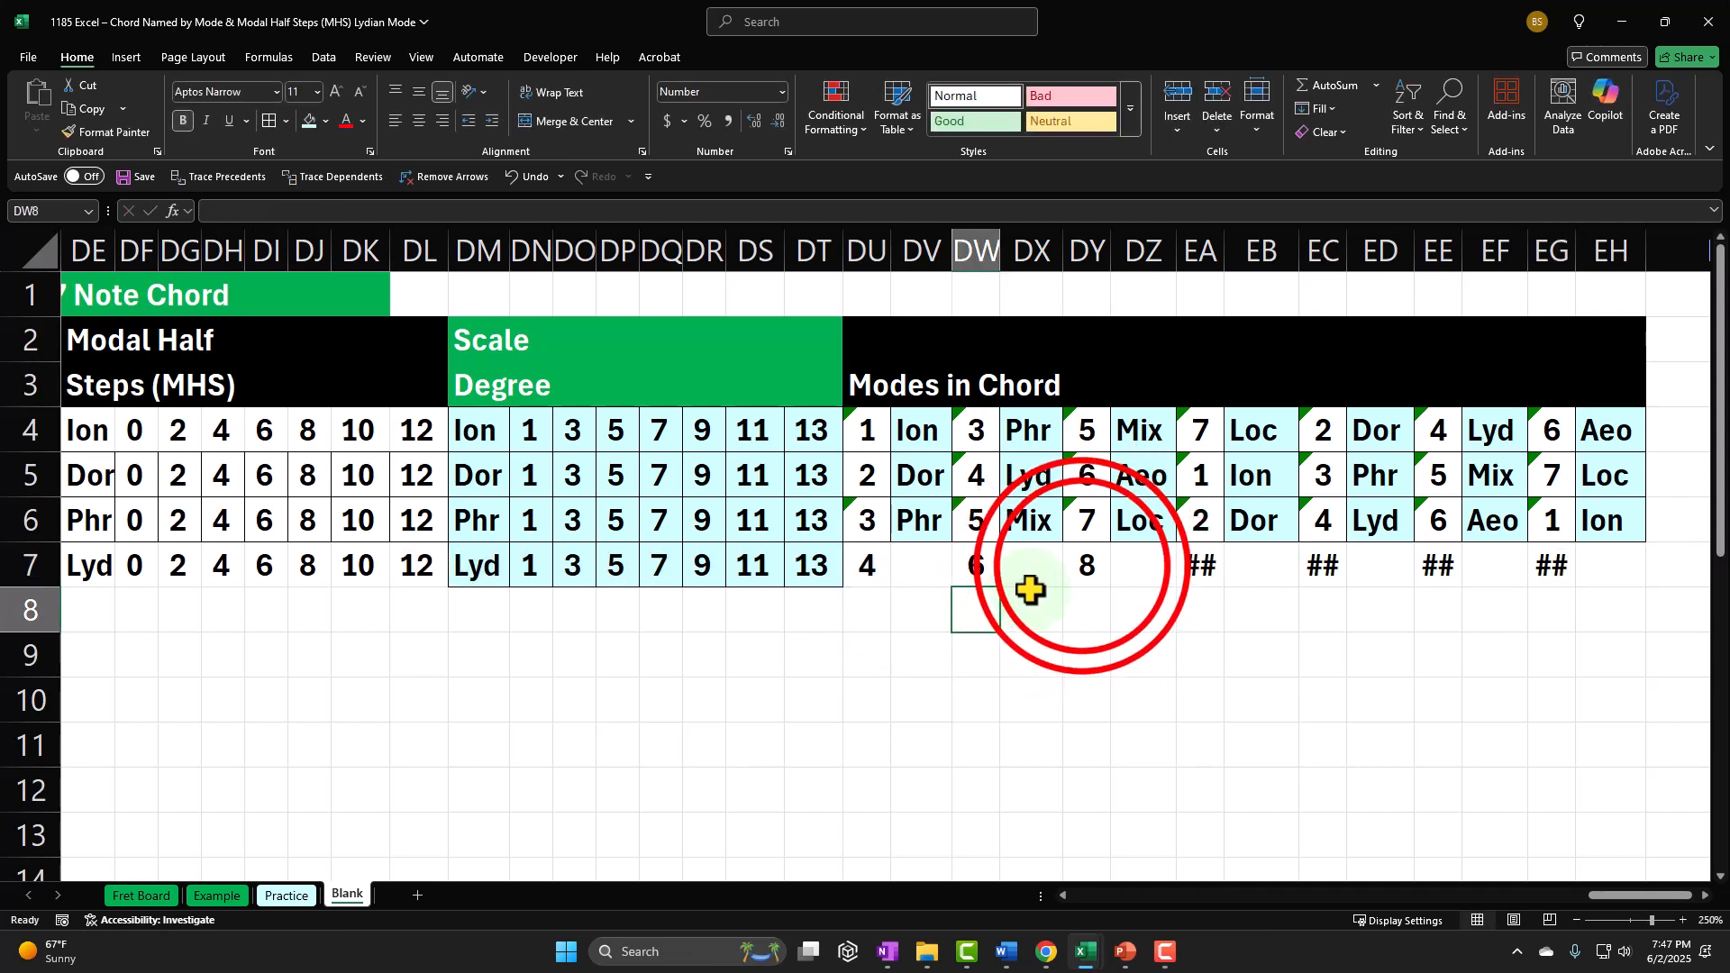
# Step: Subtract 7 in the third mode number's formula in DY7 to bring it back within the seven modes
pyautogui.doubleClick(1081, 566)
pyautogui.click(1238, 566)
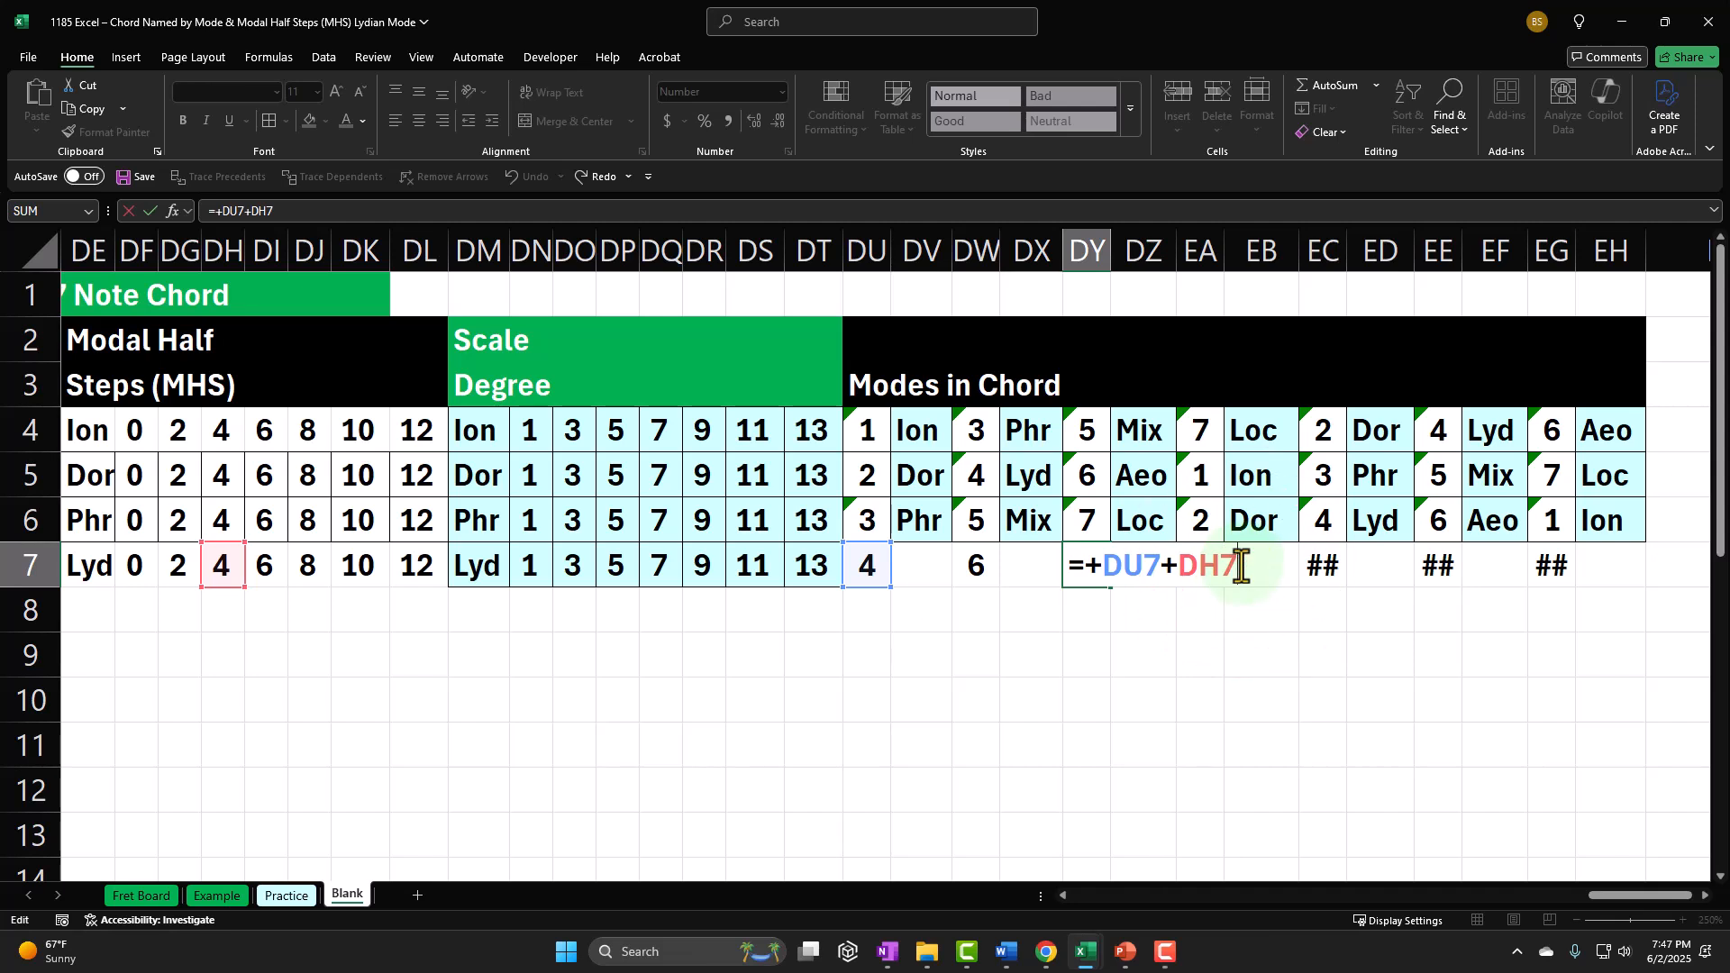
pyautogui.press('Return')
# Step: Subtract 7 in the fourth mode number's formula in EA7 to bring it back within the seven modes
pyautogui.doubleClick(1197, 568)
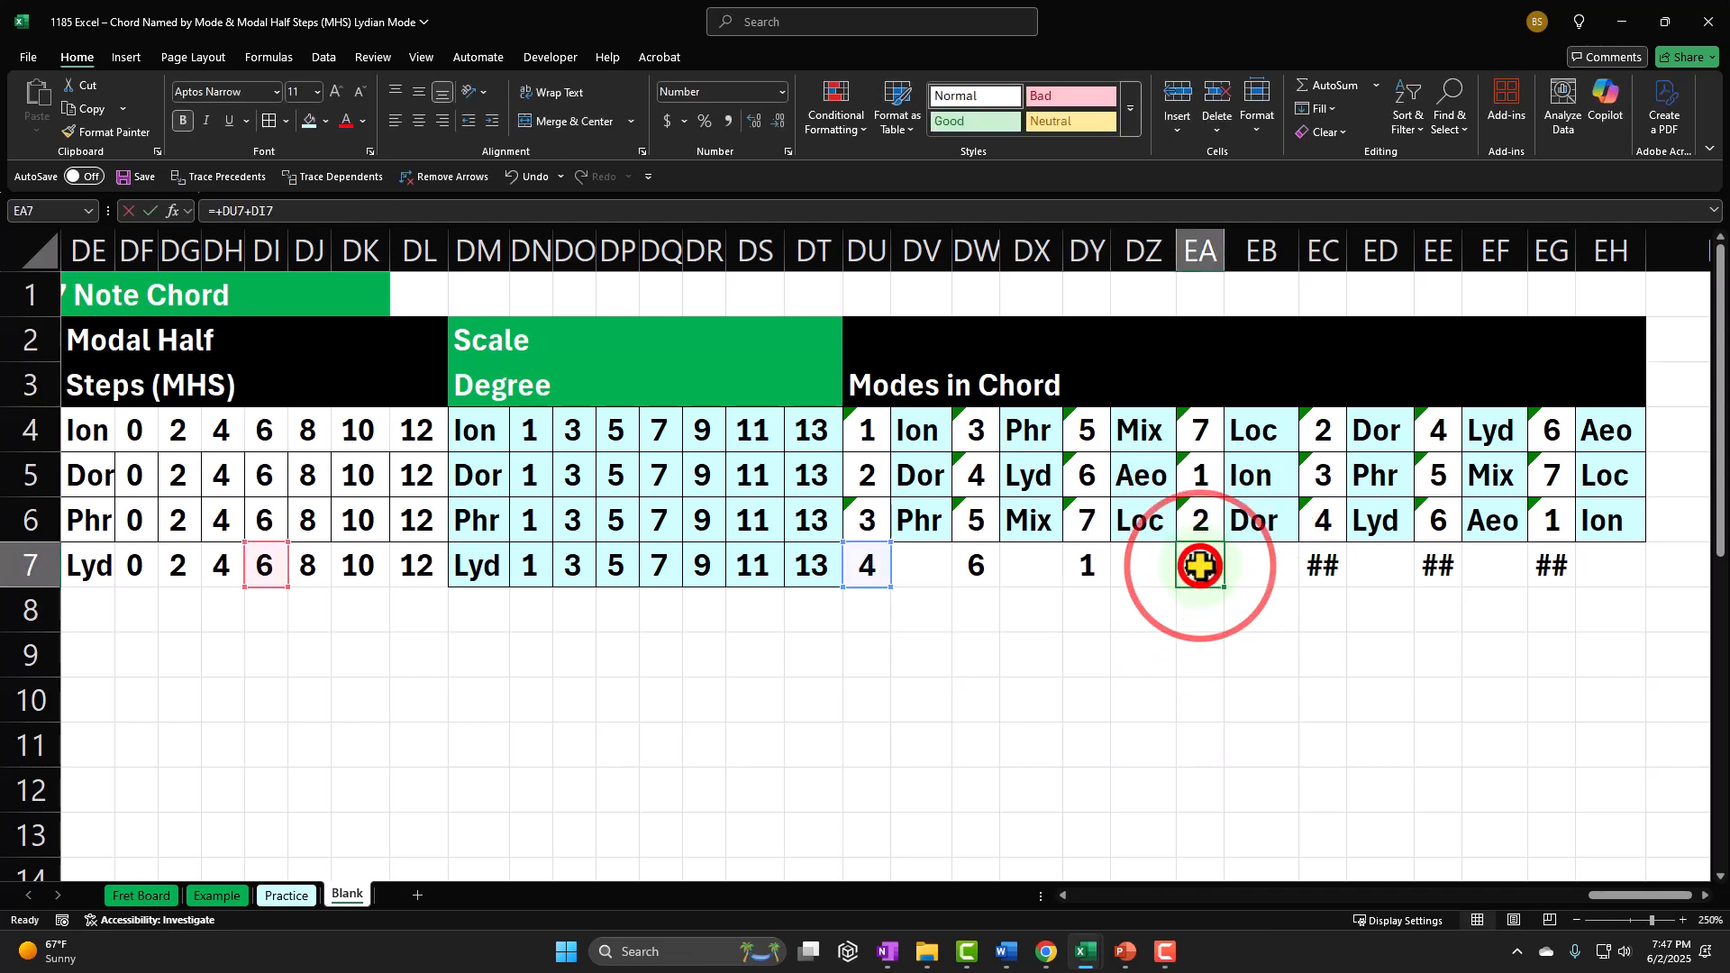
pyautogui.click(1302, 574)
pyautogui.click(1342, 566)
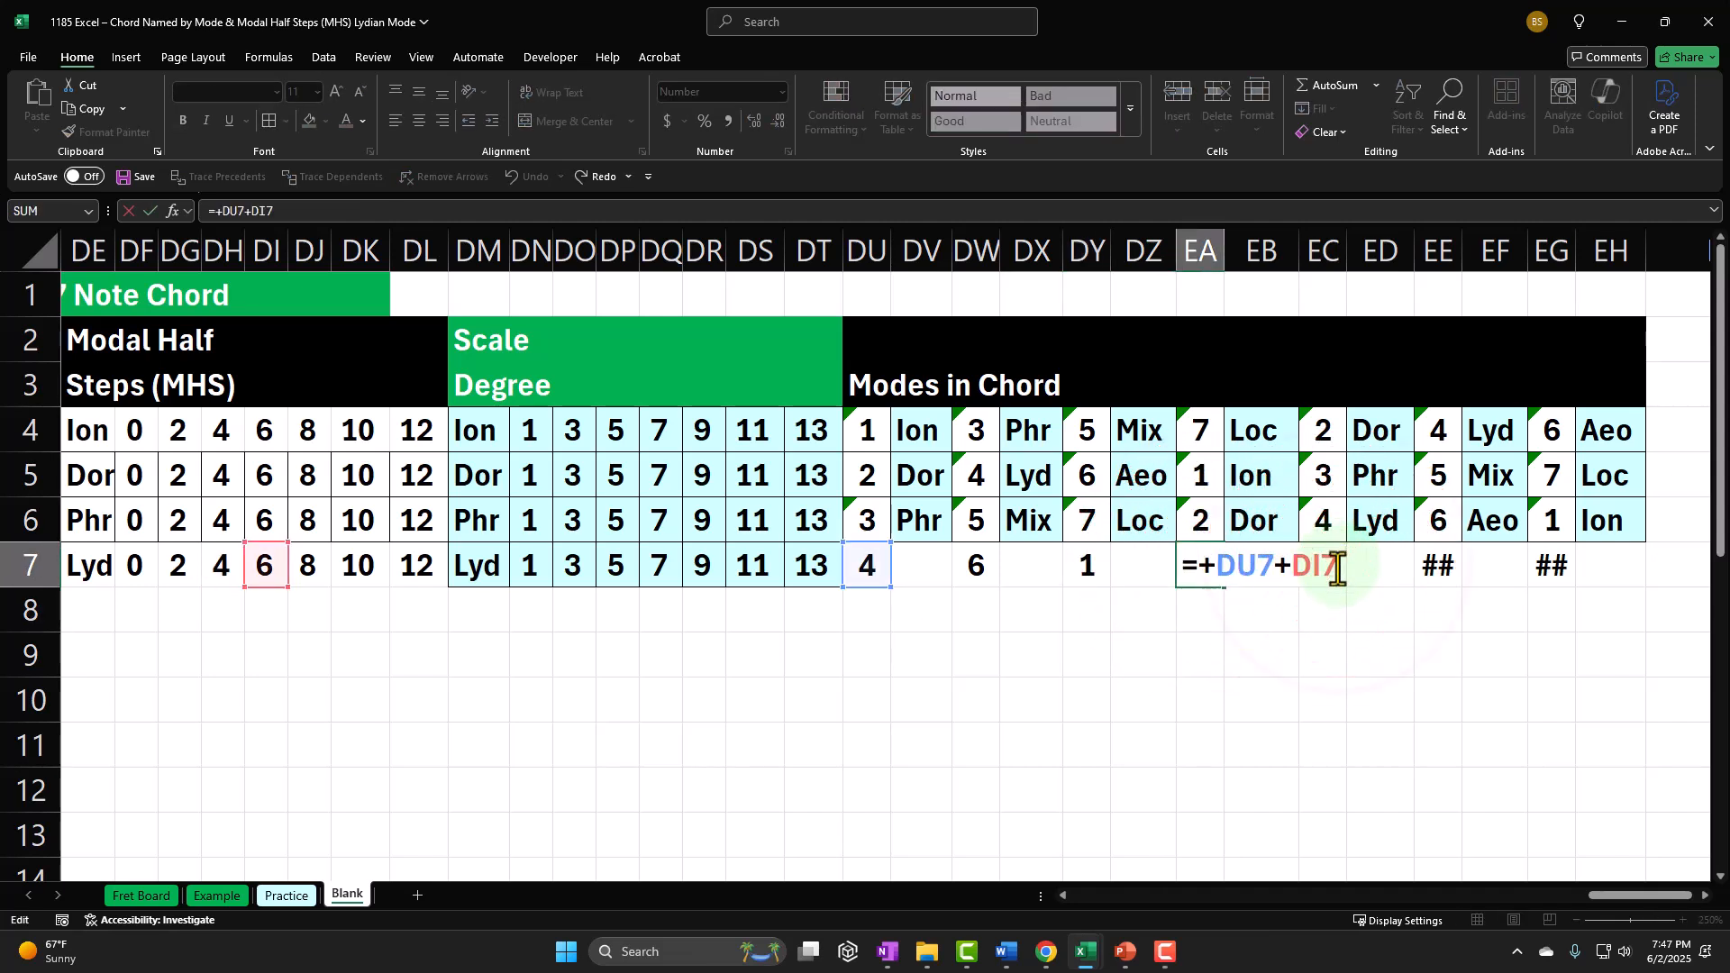
pyautogui.press('Return')
# Step: Subtract 7 in the fifth and sixth mode number formulas in EC7 and EE7
pyautogui.doubleClick(1318, 568)
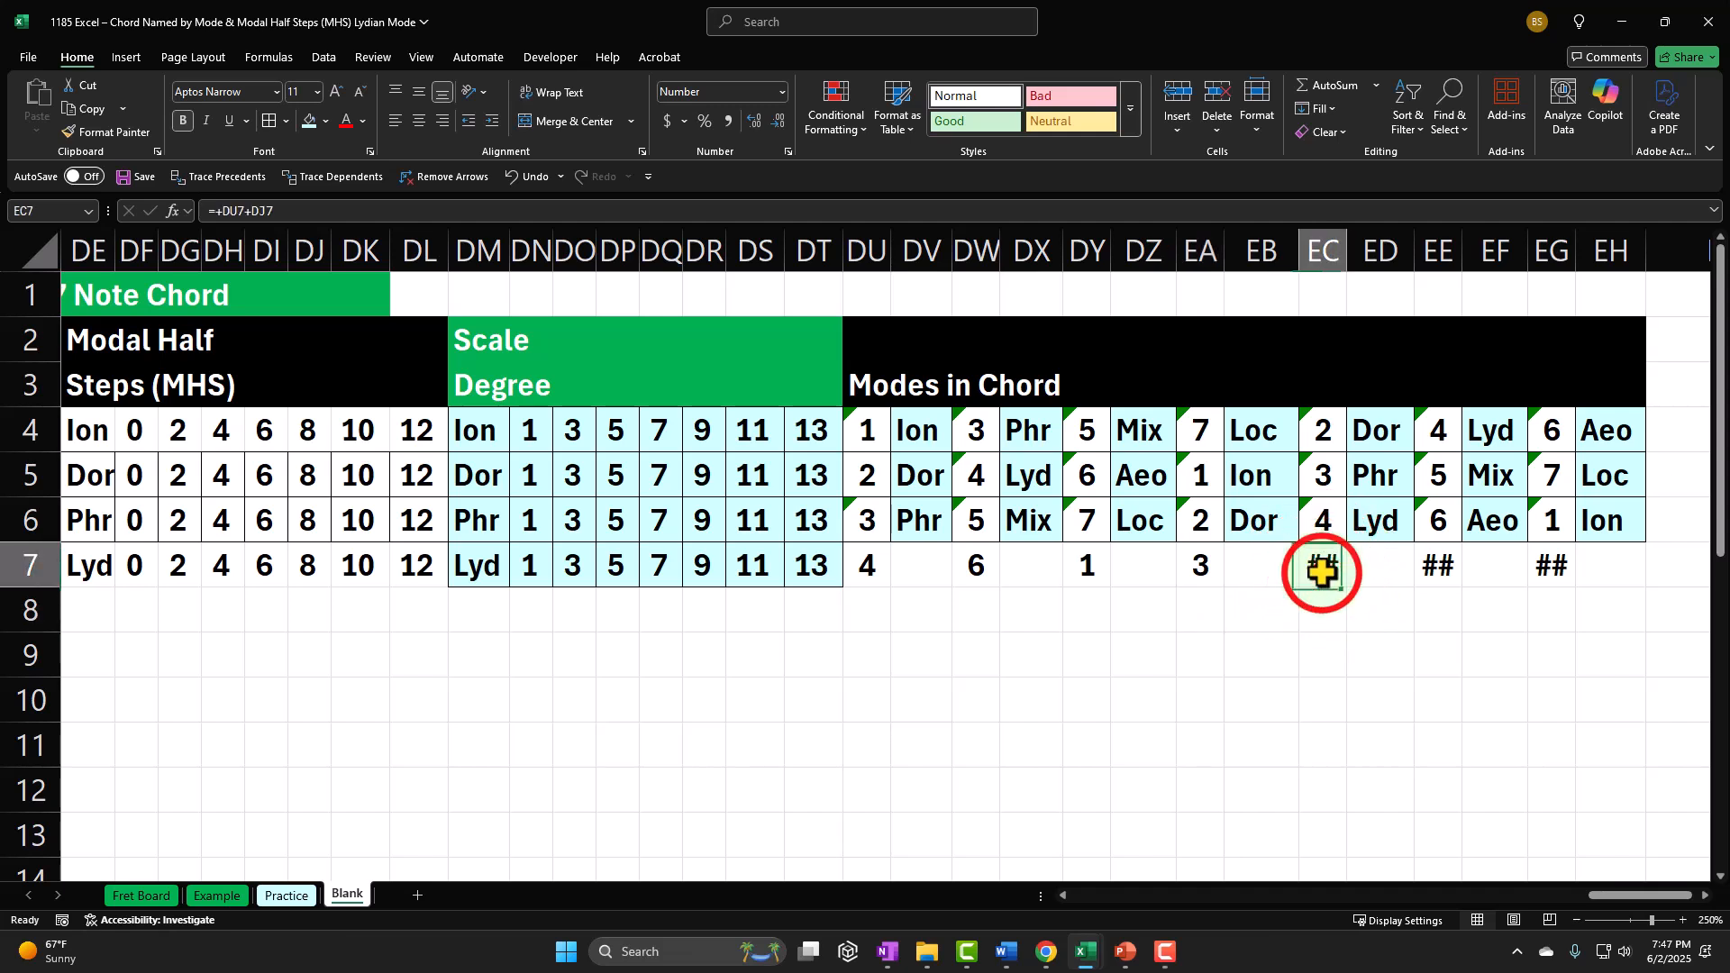
pyautogui.click(1460, 566)
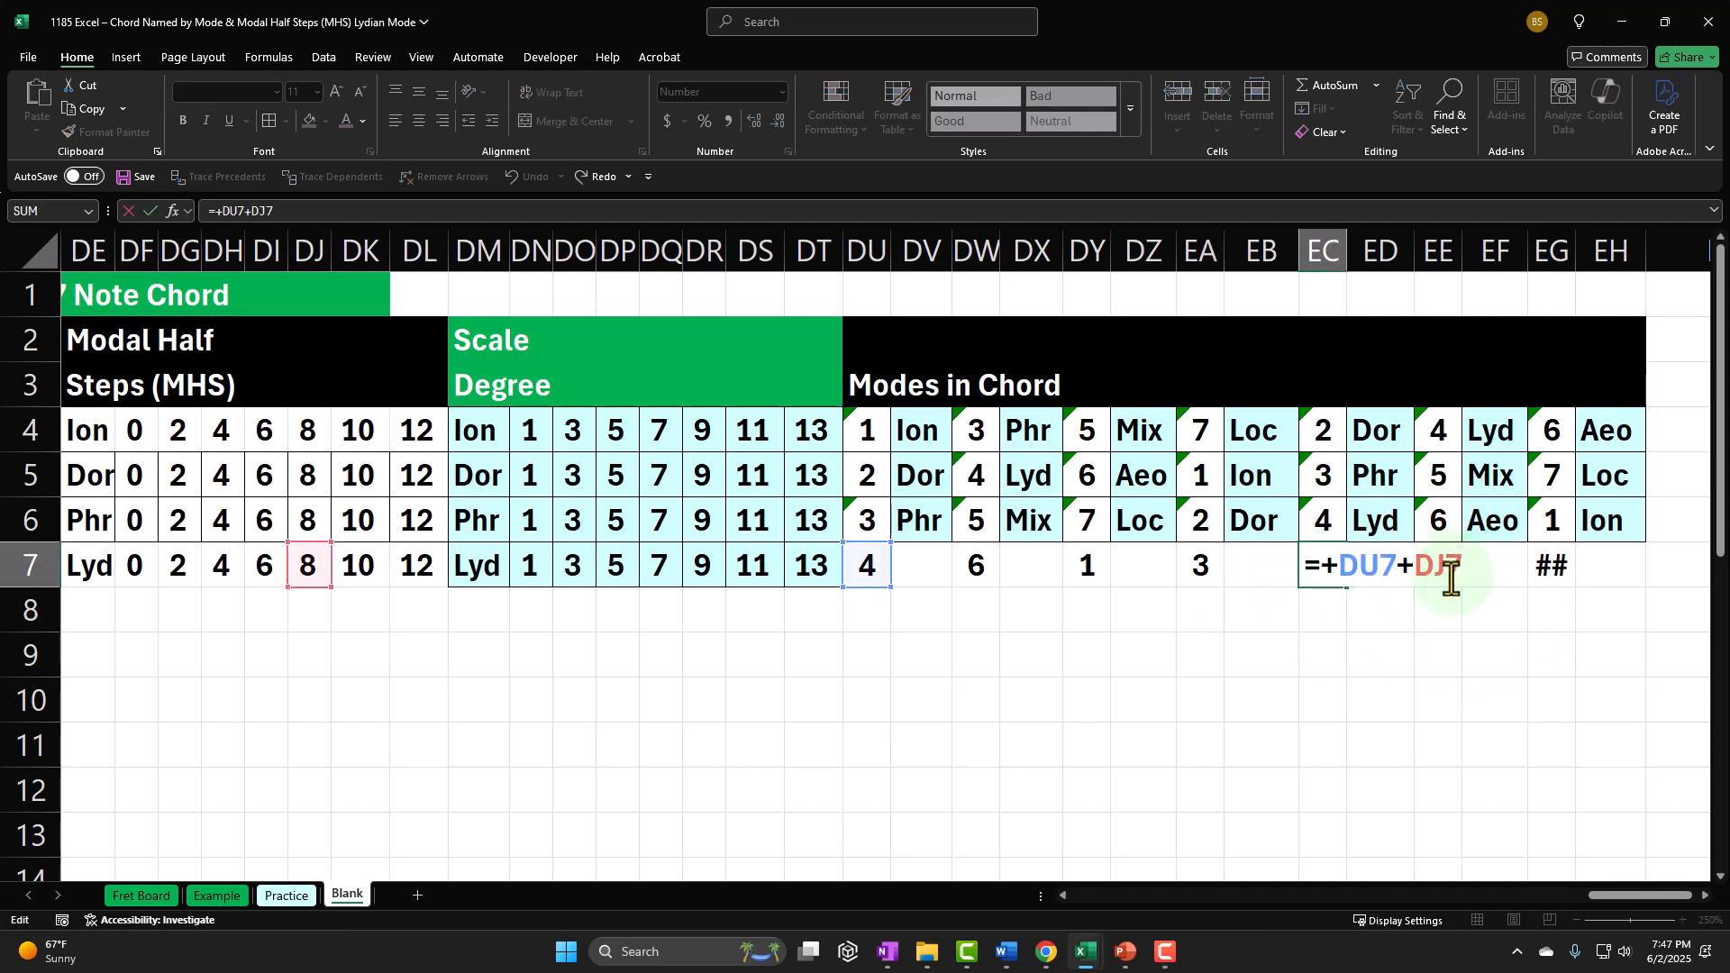
pyautogui.write('-7')
pyautogui.press('Return')
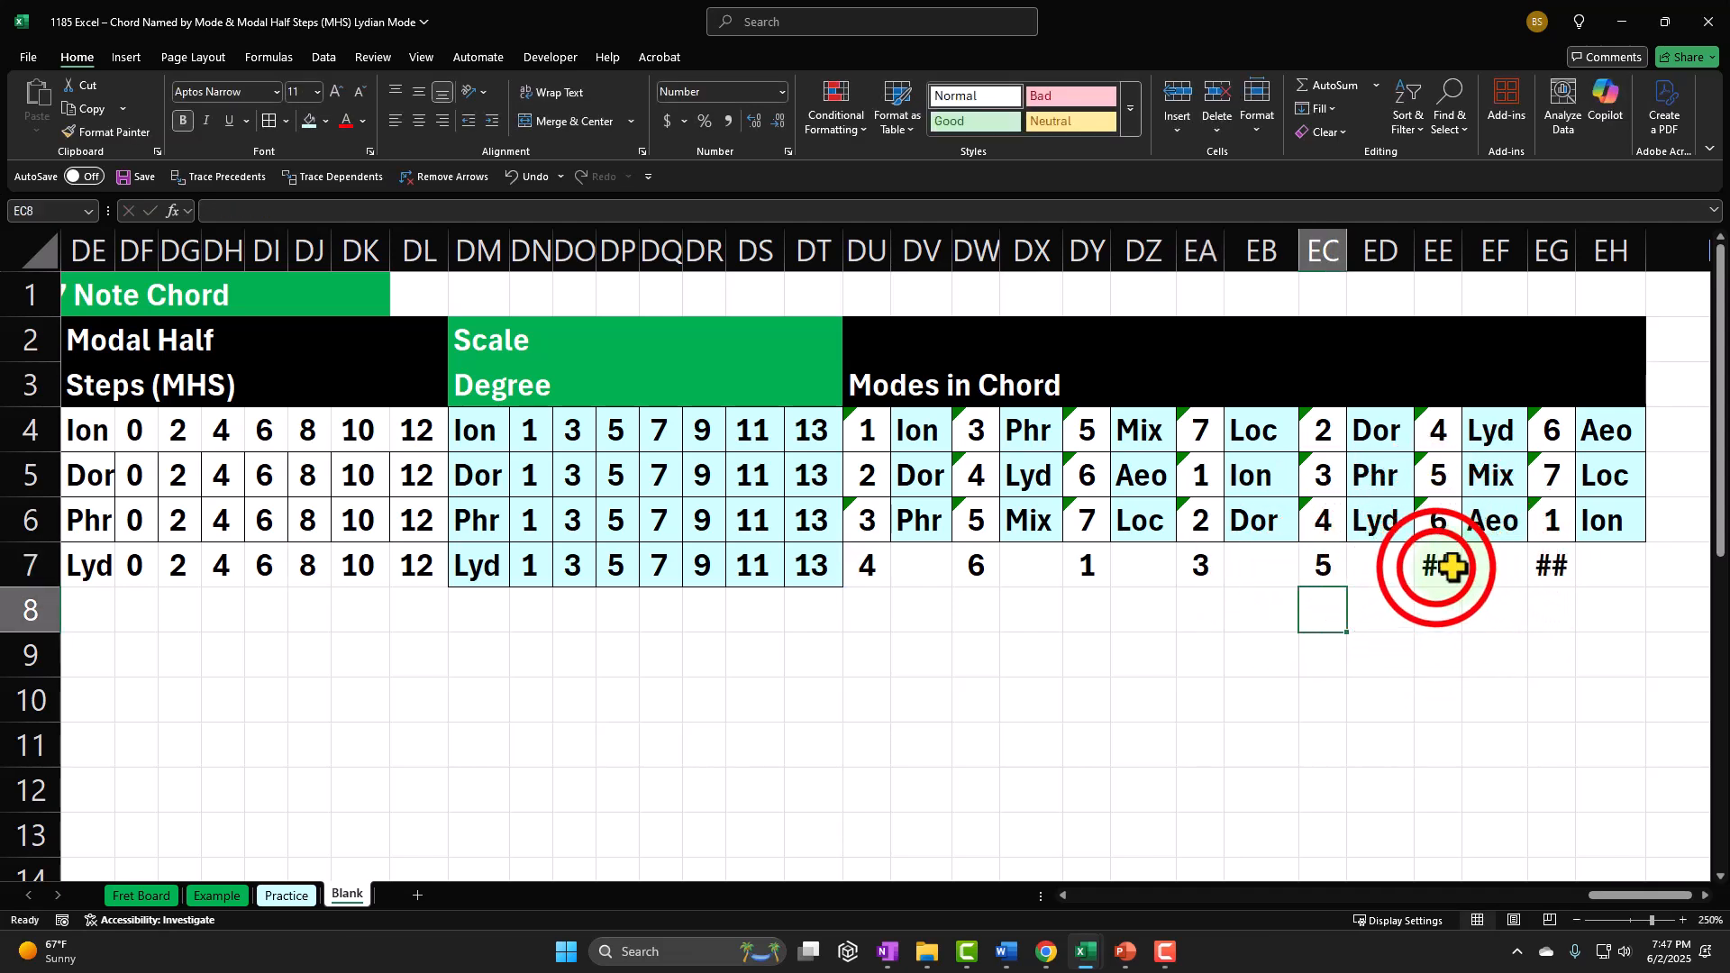
pyautogui.doubleClick(1437, 567)
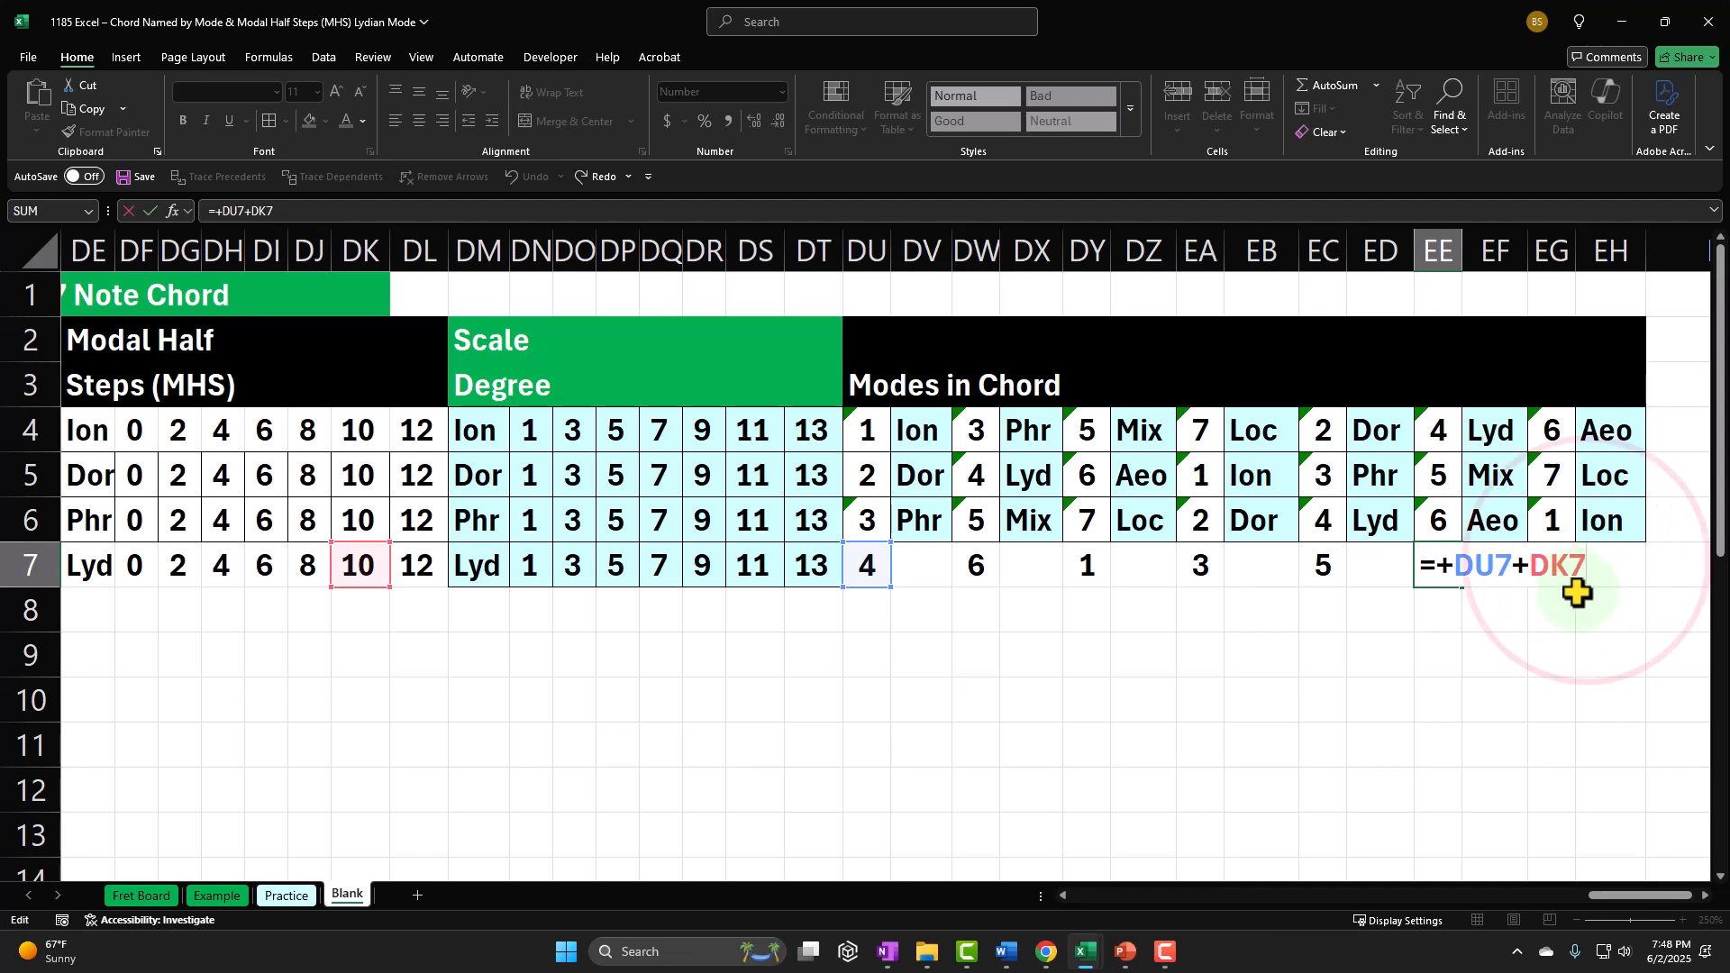
pyautogui.write('-7')
pyautogui.press('Return')
# Step: Subtract 7 twice in the seventh mode number's formula in EG7, making it DU7+DL7-7-7
pyautogui.doubleClick(1551, 576)
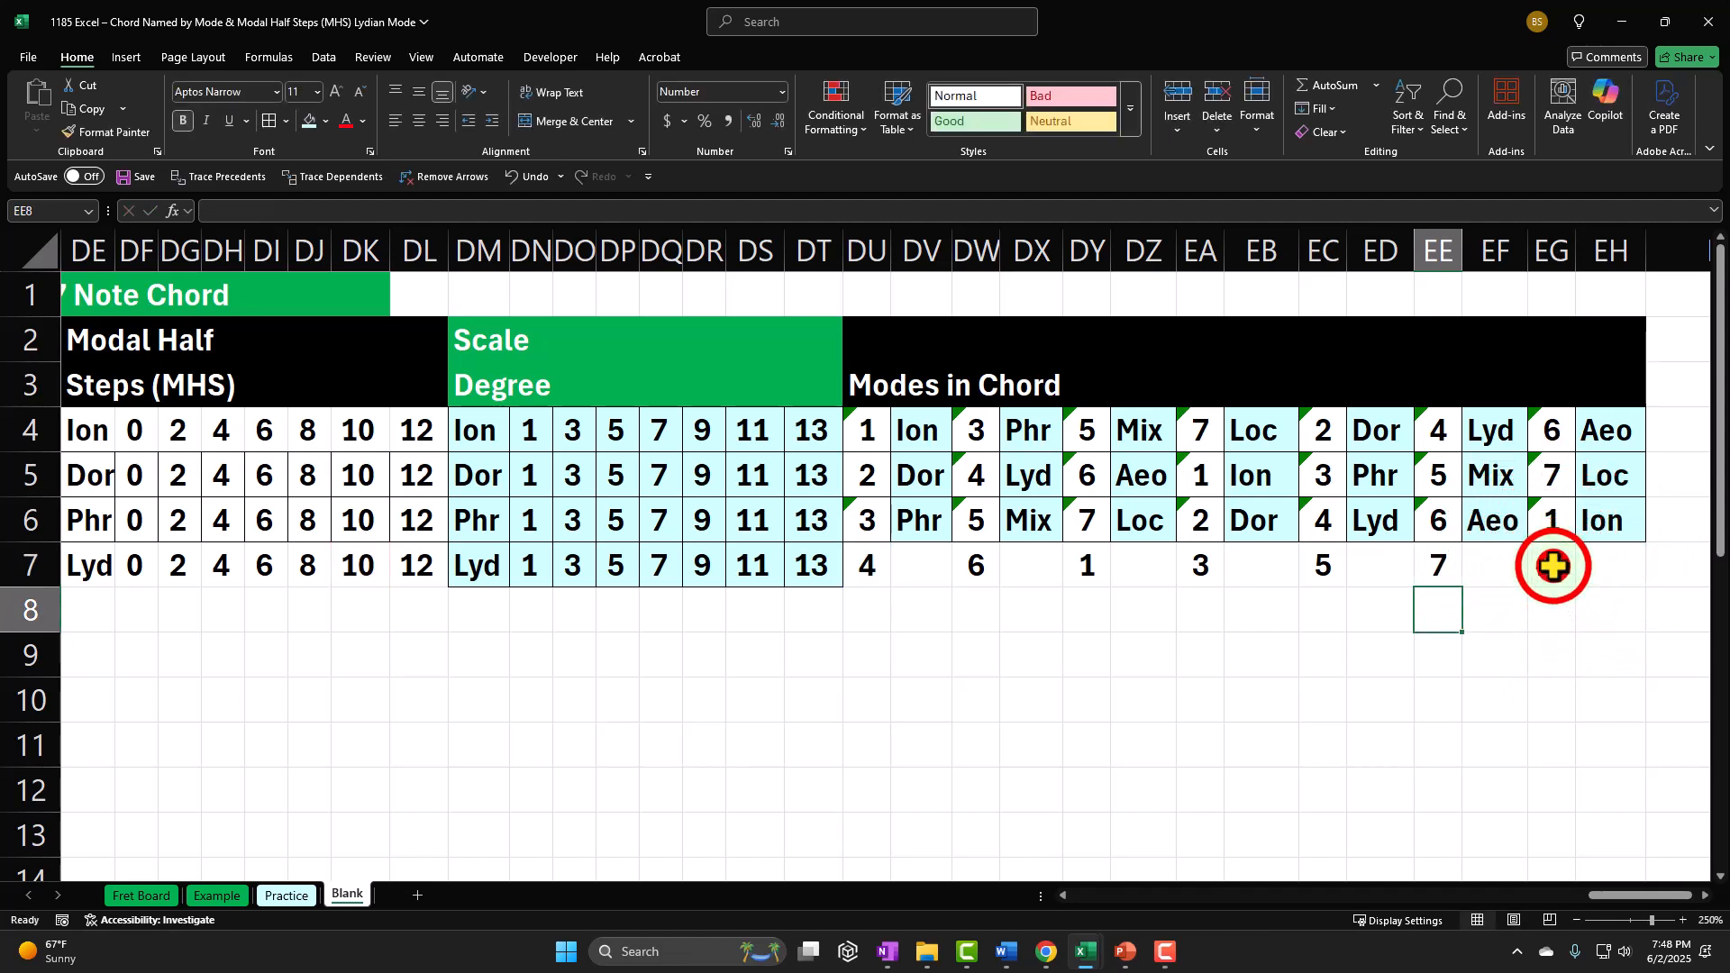
pyautogui.click(1690, 558)
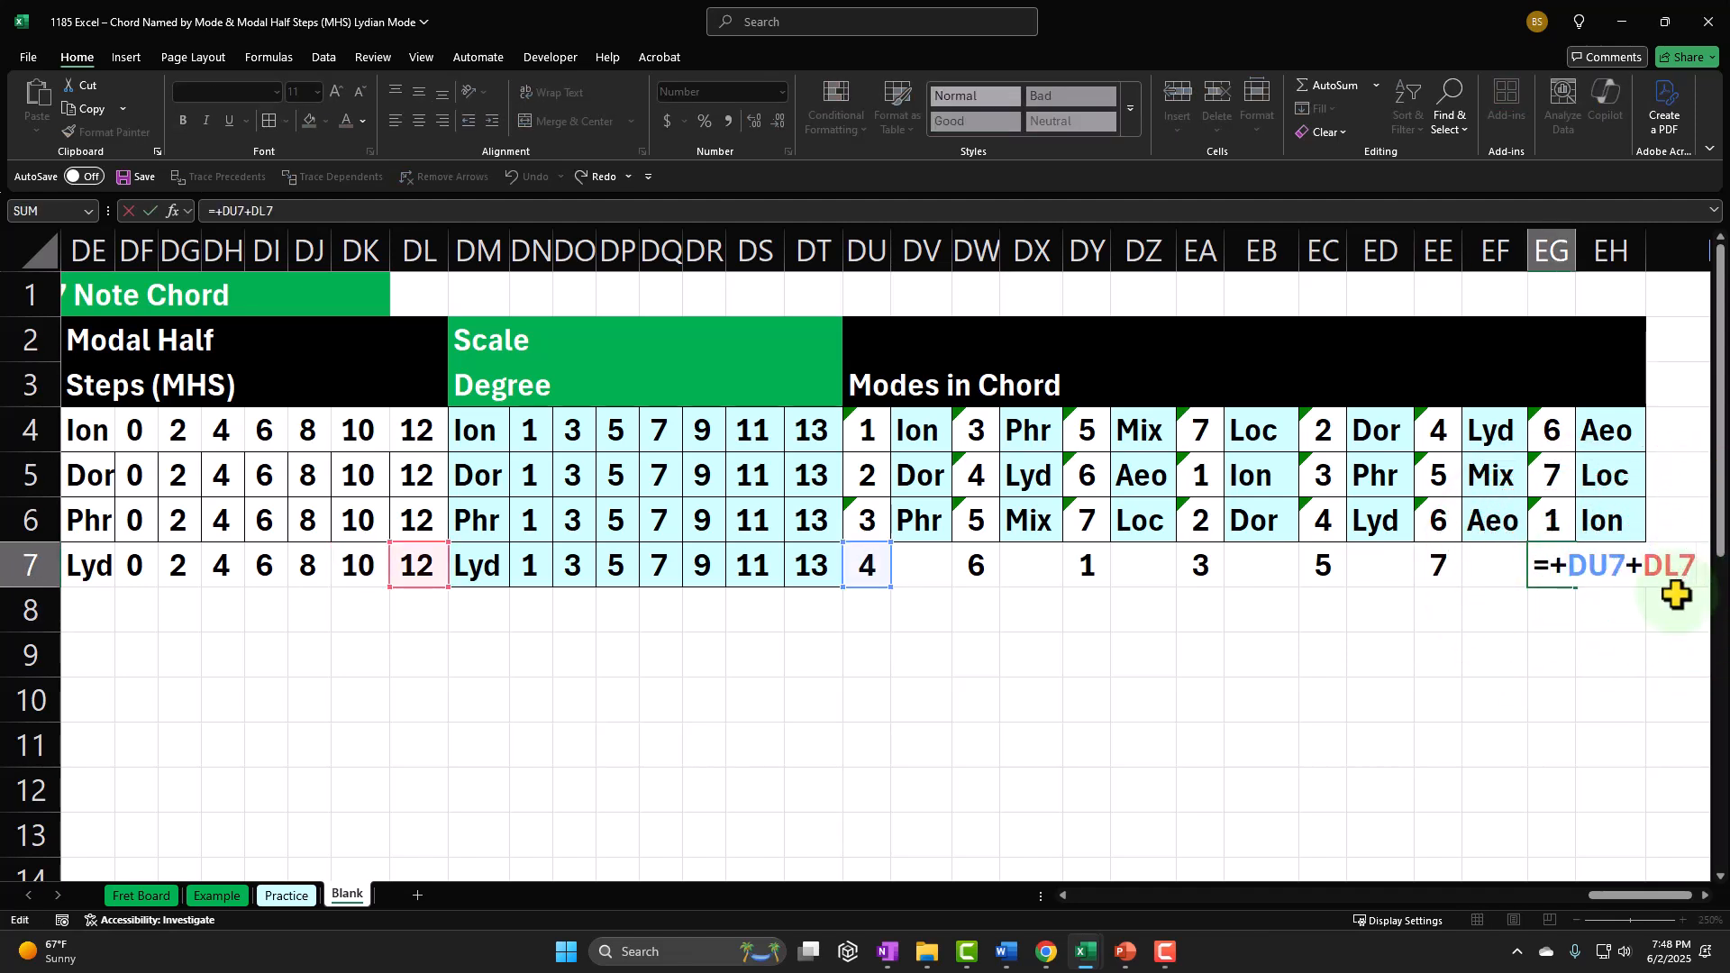
pyautogui.write('-7')
pyautogui.press('Return')
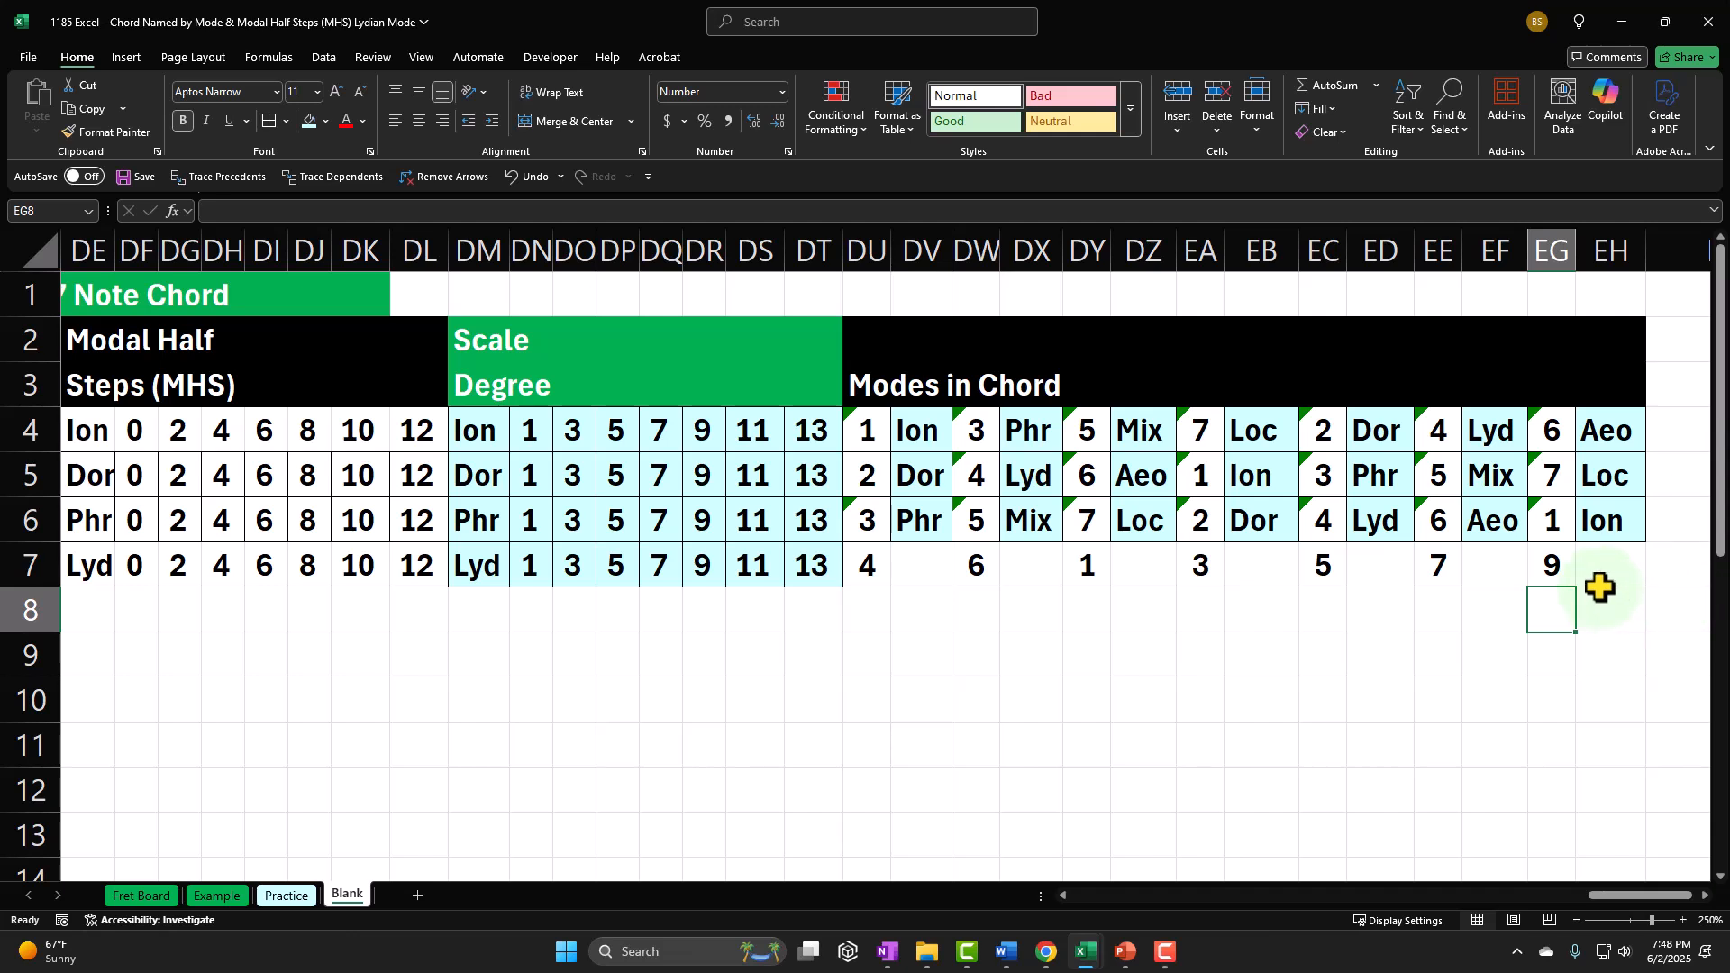
pyautogui.click(1568, 572)
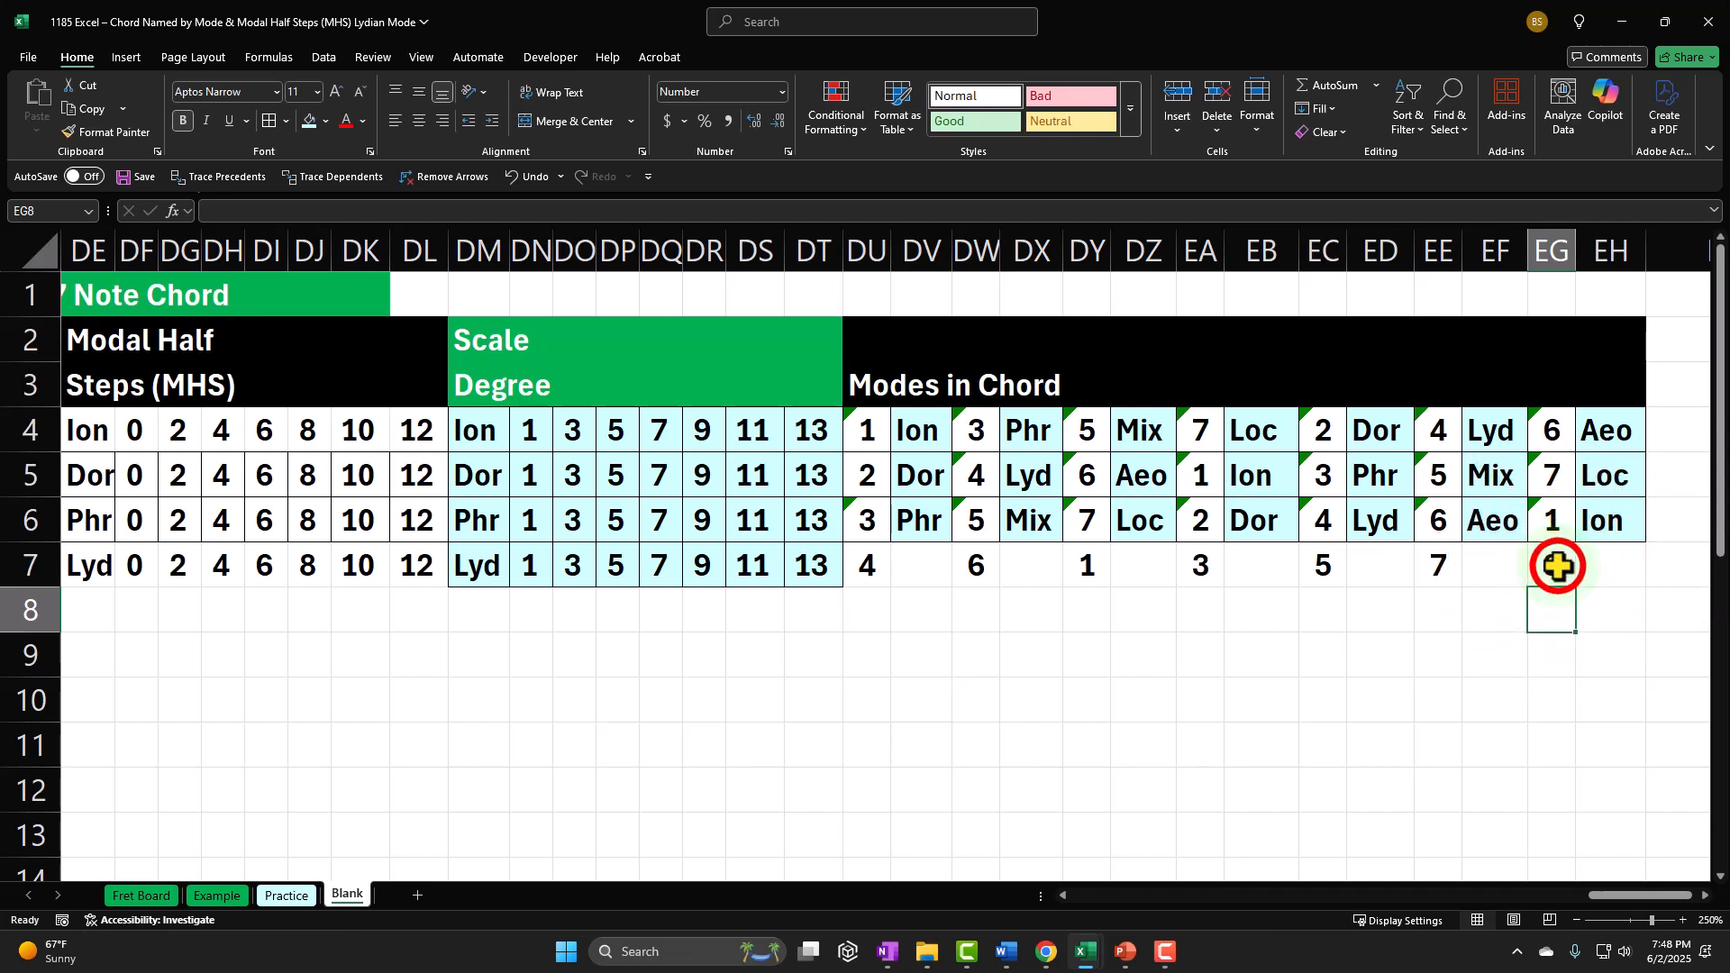
pyautogui.doubleClick(1573, 577)
pyautogui.write('-7-')
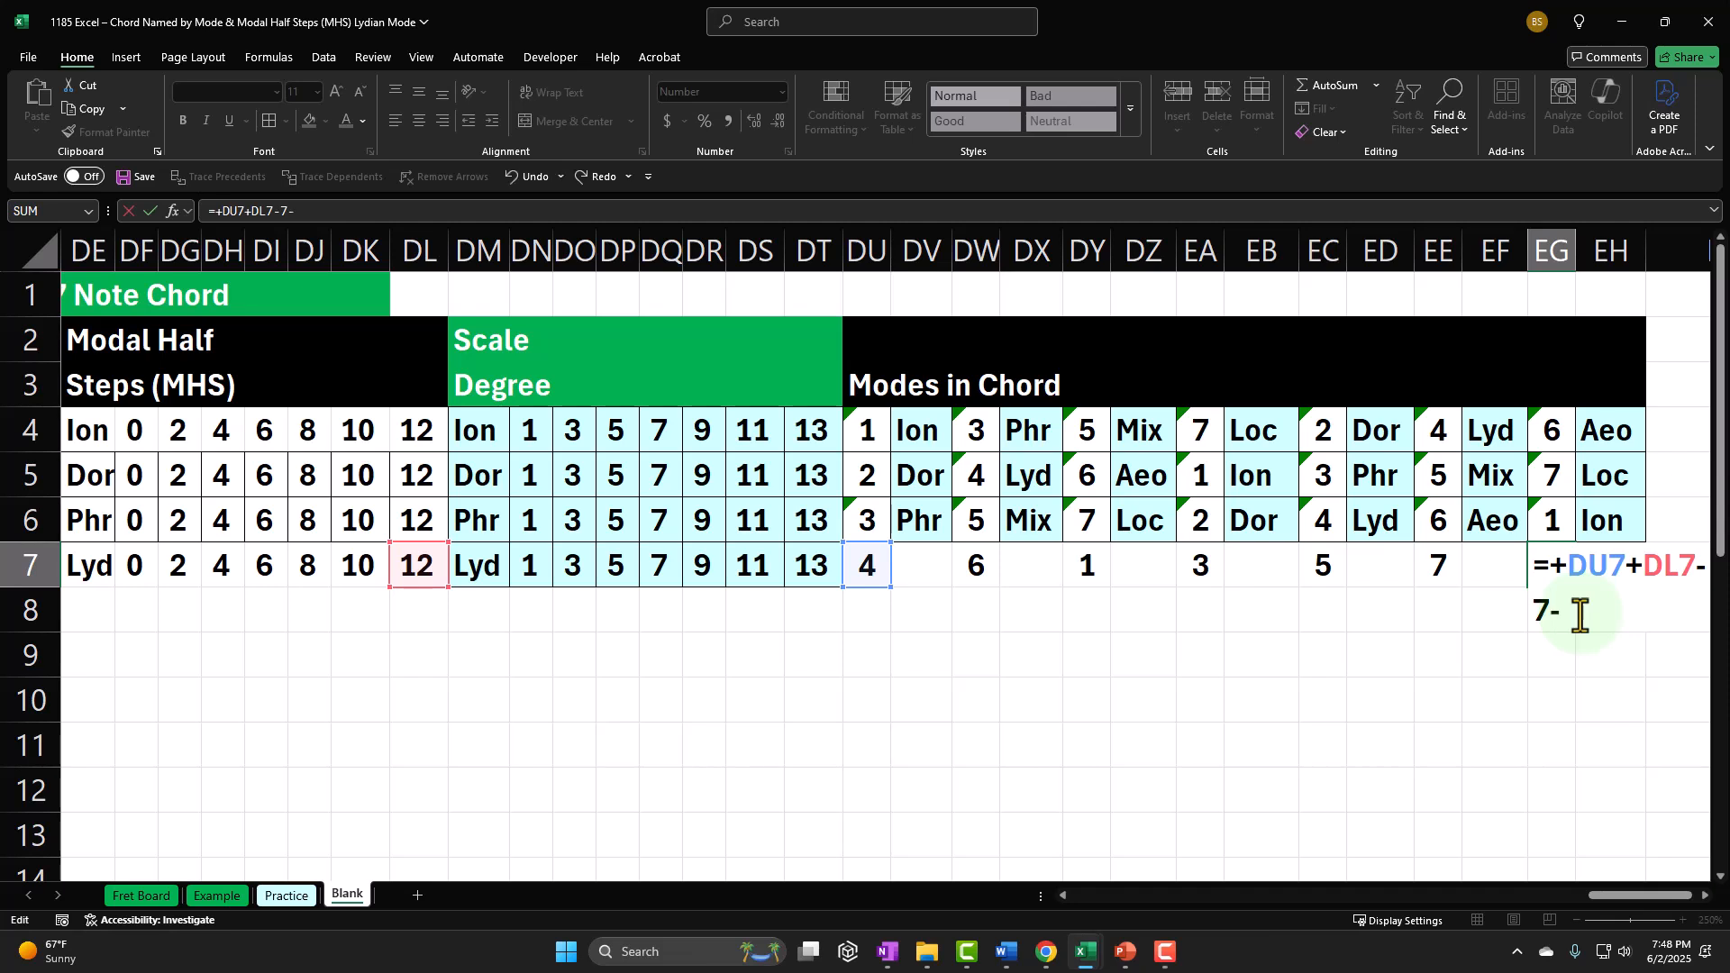
pyautogui.press('Return')
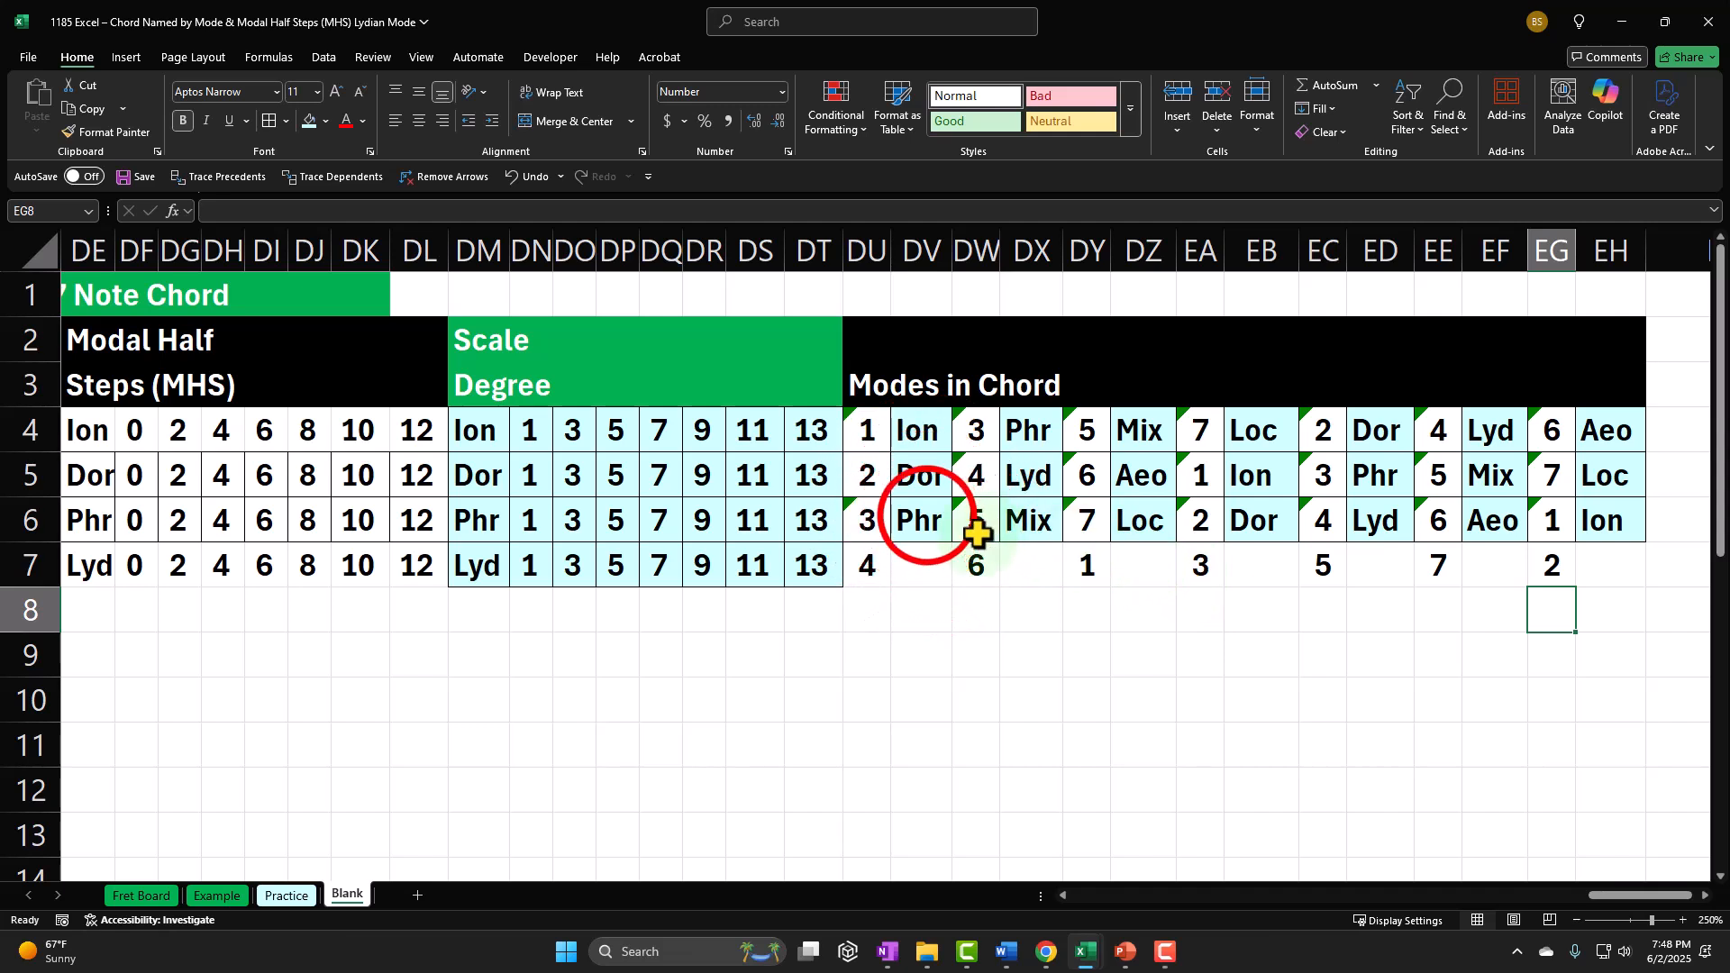
# Step: Copy the mode name lookup from DV6 into DV7, DX7 and DZ7 for the first three Lydian chord modes
pyautogui.click(927, 517)
pyautogui.hotkey('ctrl', 'c')
pyautogui.click(926, 561)
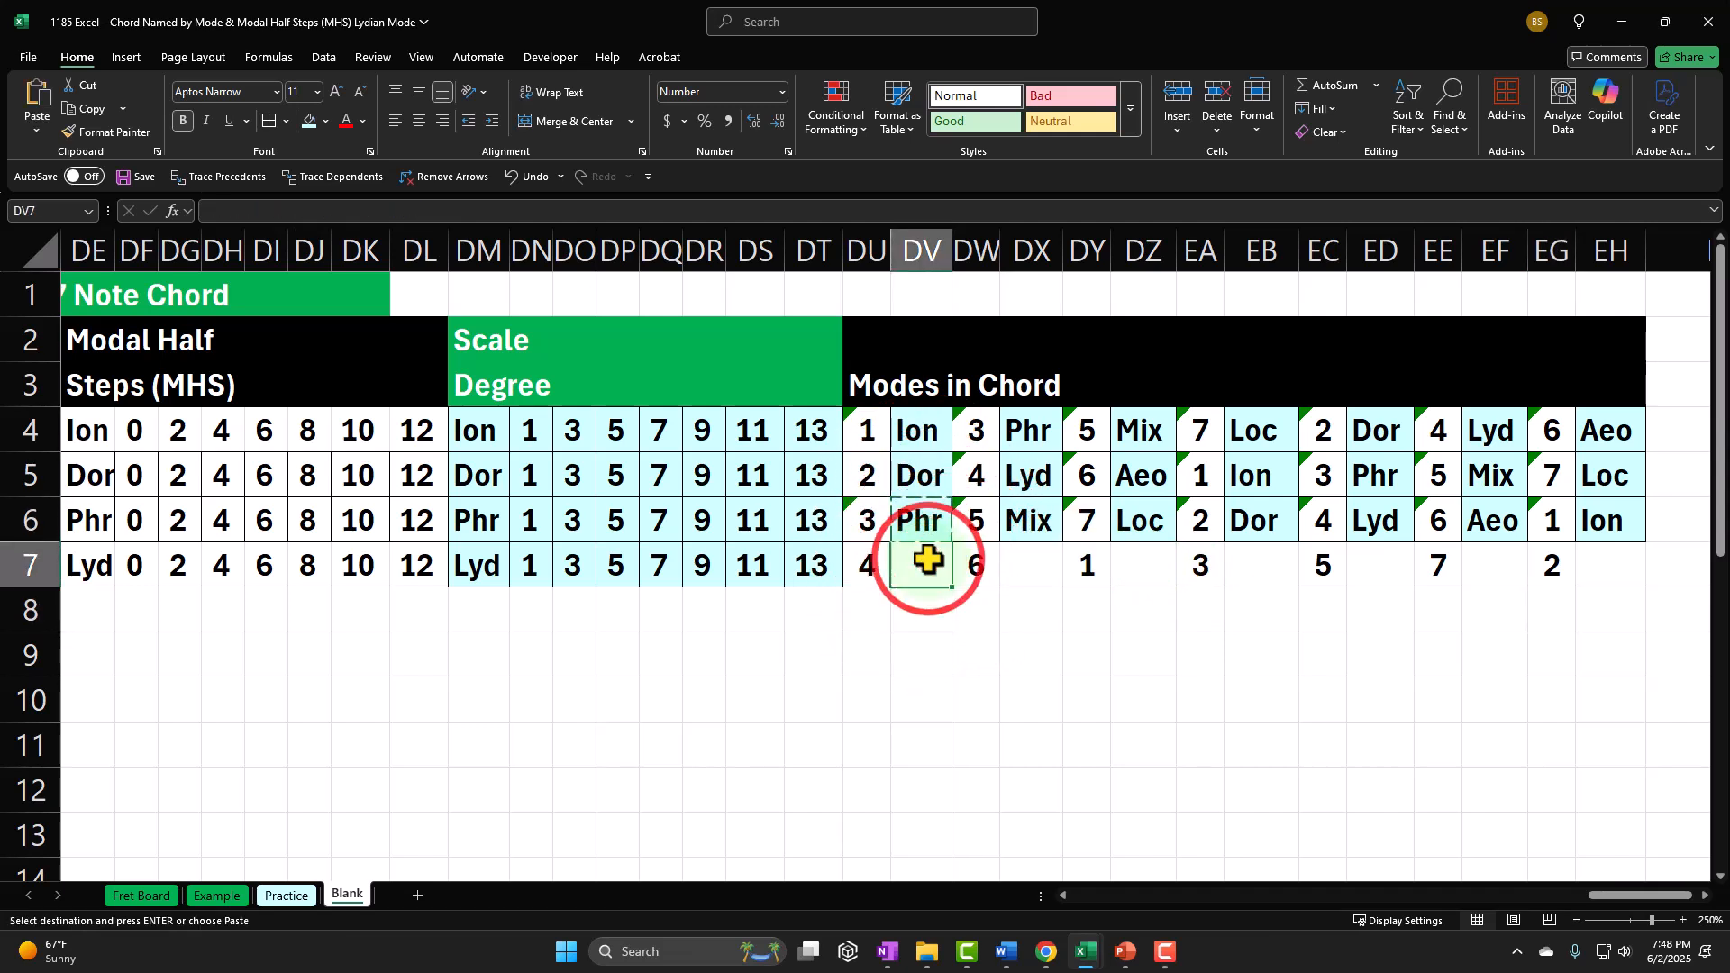
pyautogui.hotkey('ctrl', 'v')
pyautogui.click(1032, 566)
pyautogui.hotkey('ctrl', 'v')
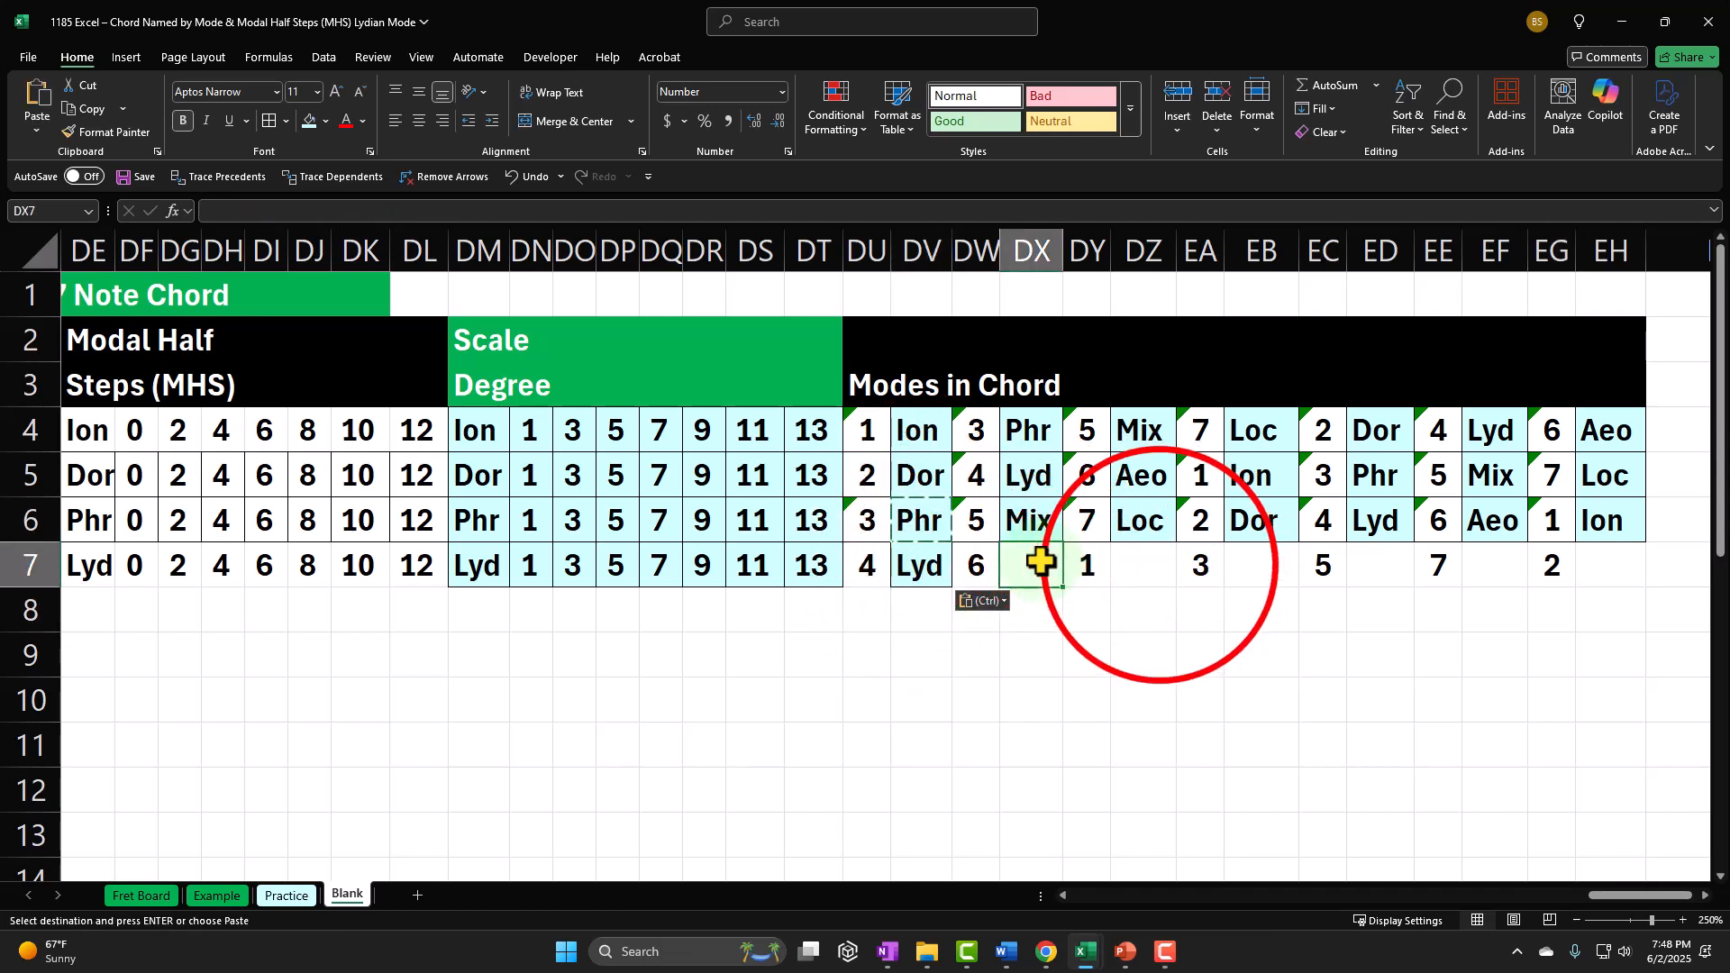
pyautogui.click(1140, 568)
pyautogui.hotkey('ctrl', 'v')
# Step: Paste the same mode name lookup into EB7, ED7, EF7 and EH7 for the remaining Lydian chord modes
pyautogui.click(1251, 565)
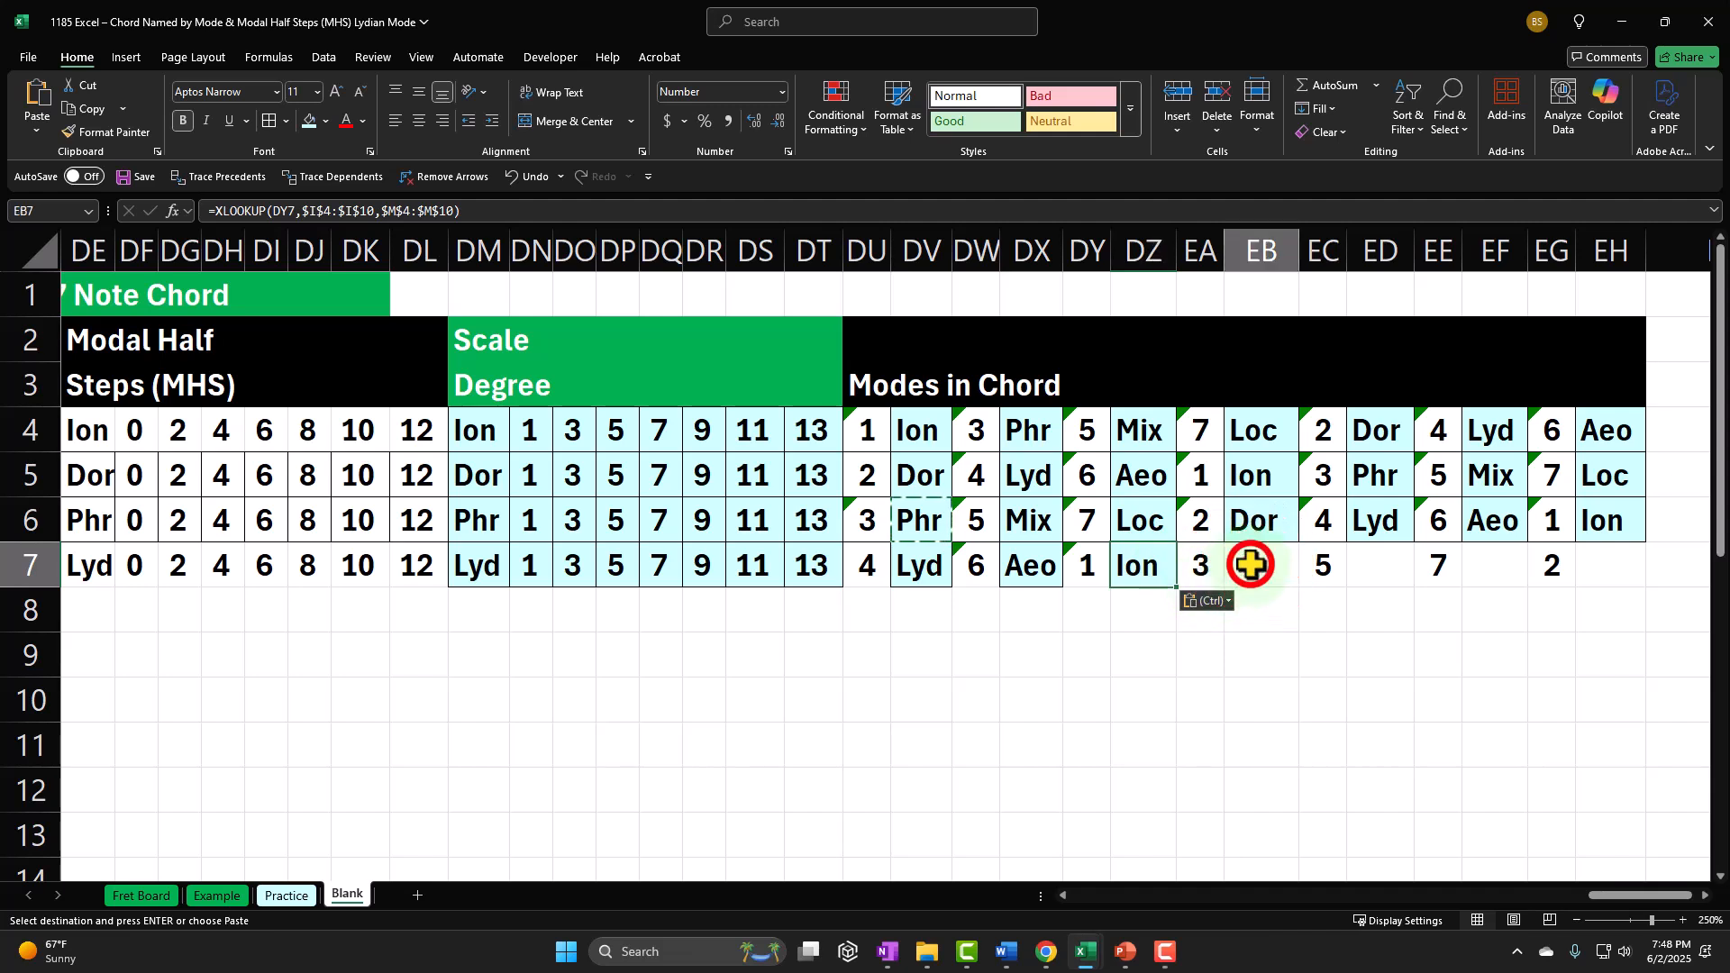
pyautogui.hotkey('ctrl', 'v')
pyautogui.click(1384, 565)
pyautogui.hotkey('ctrl', 'v')
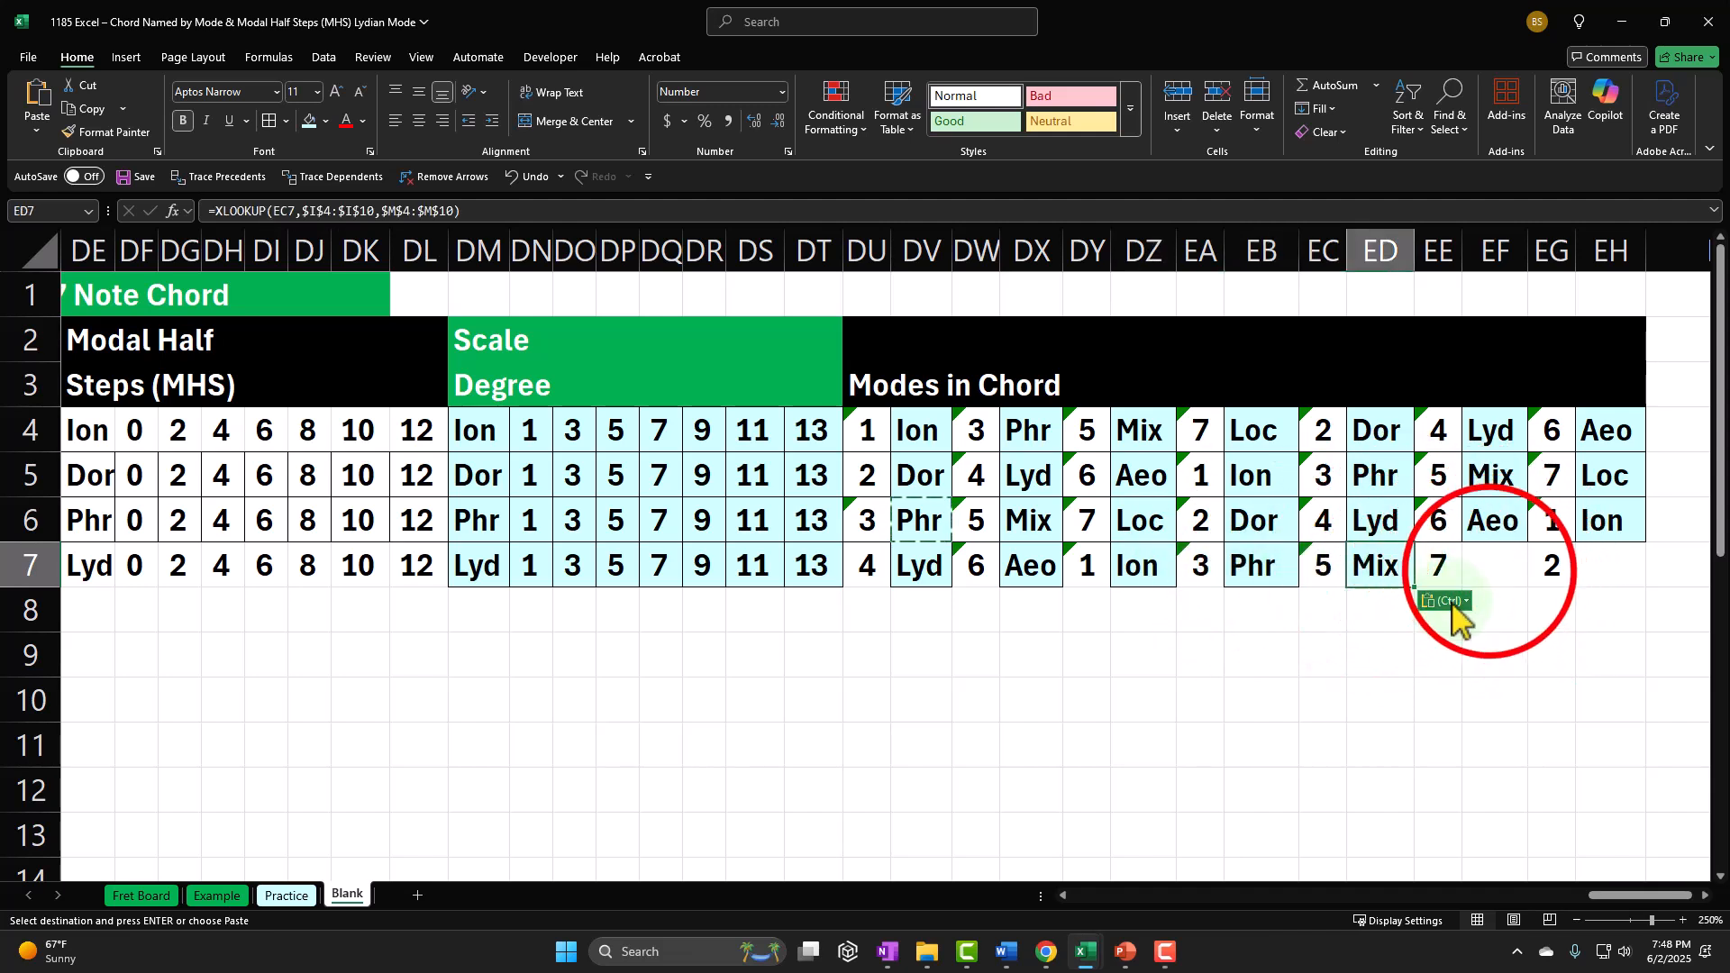
pyautogui.click(1490, 568)
pyautogui.hotkey('ctrl', 'v')
pyautogui.click(1595, 564)
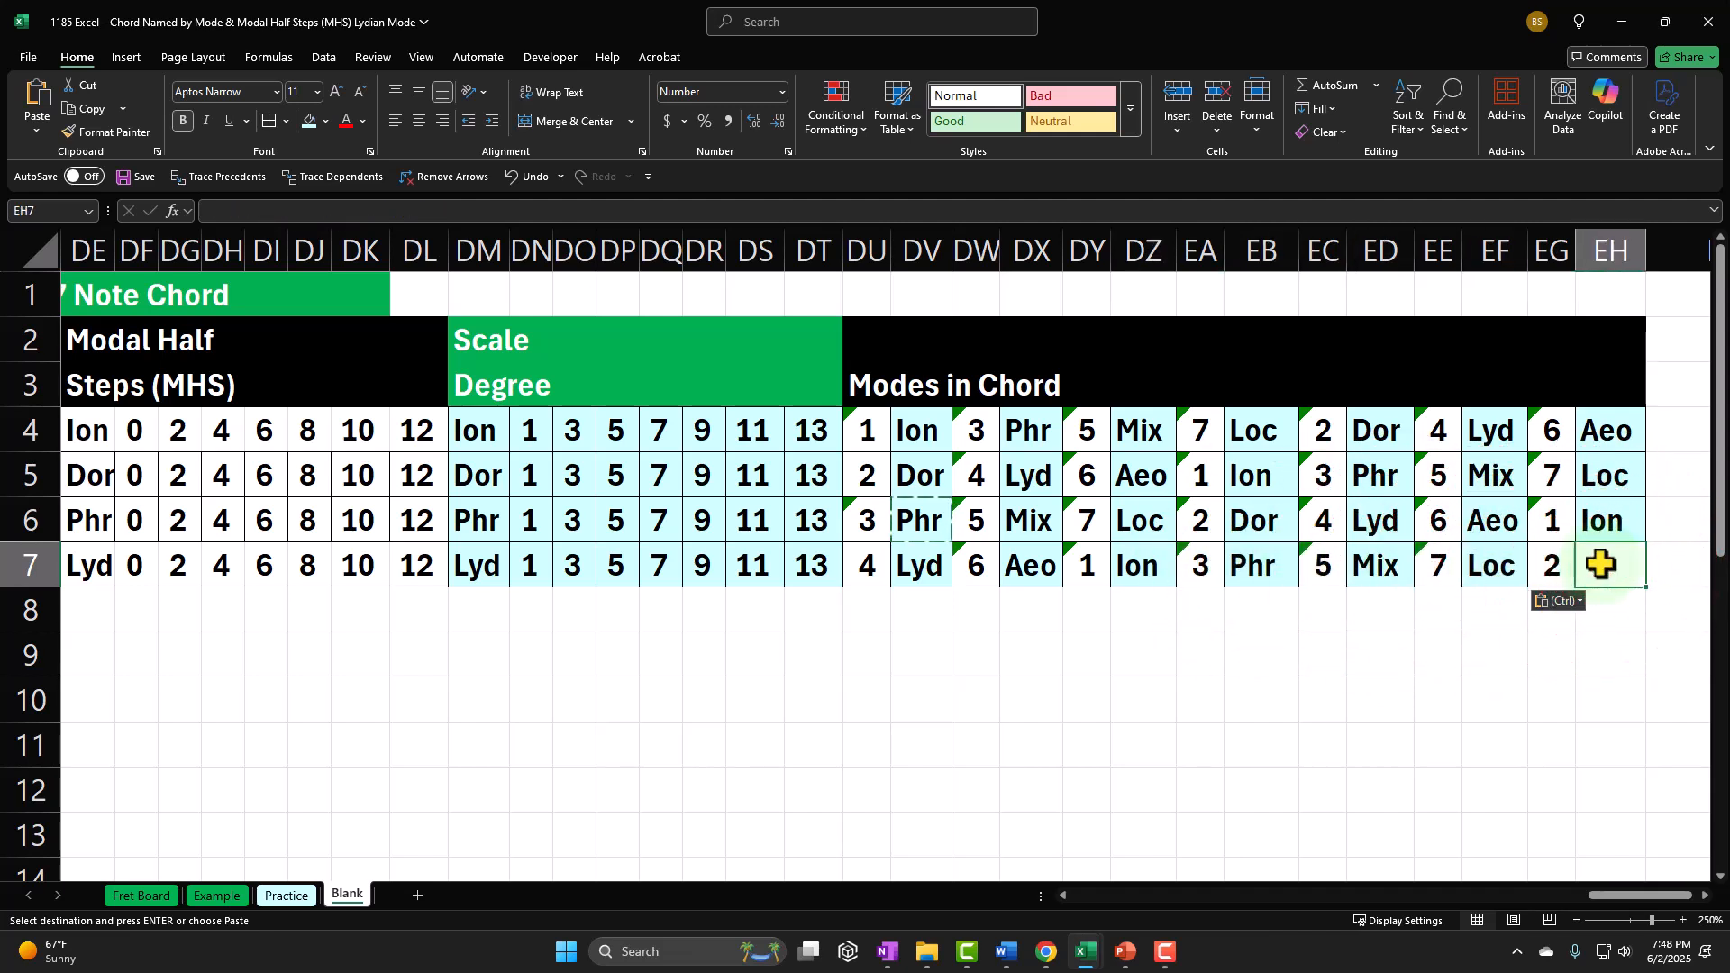
pyautogui.hotkey('ctrl', 'v')
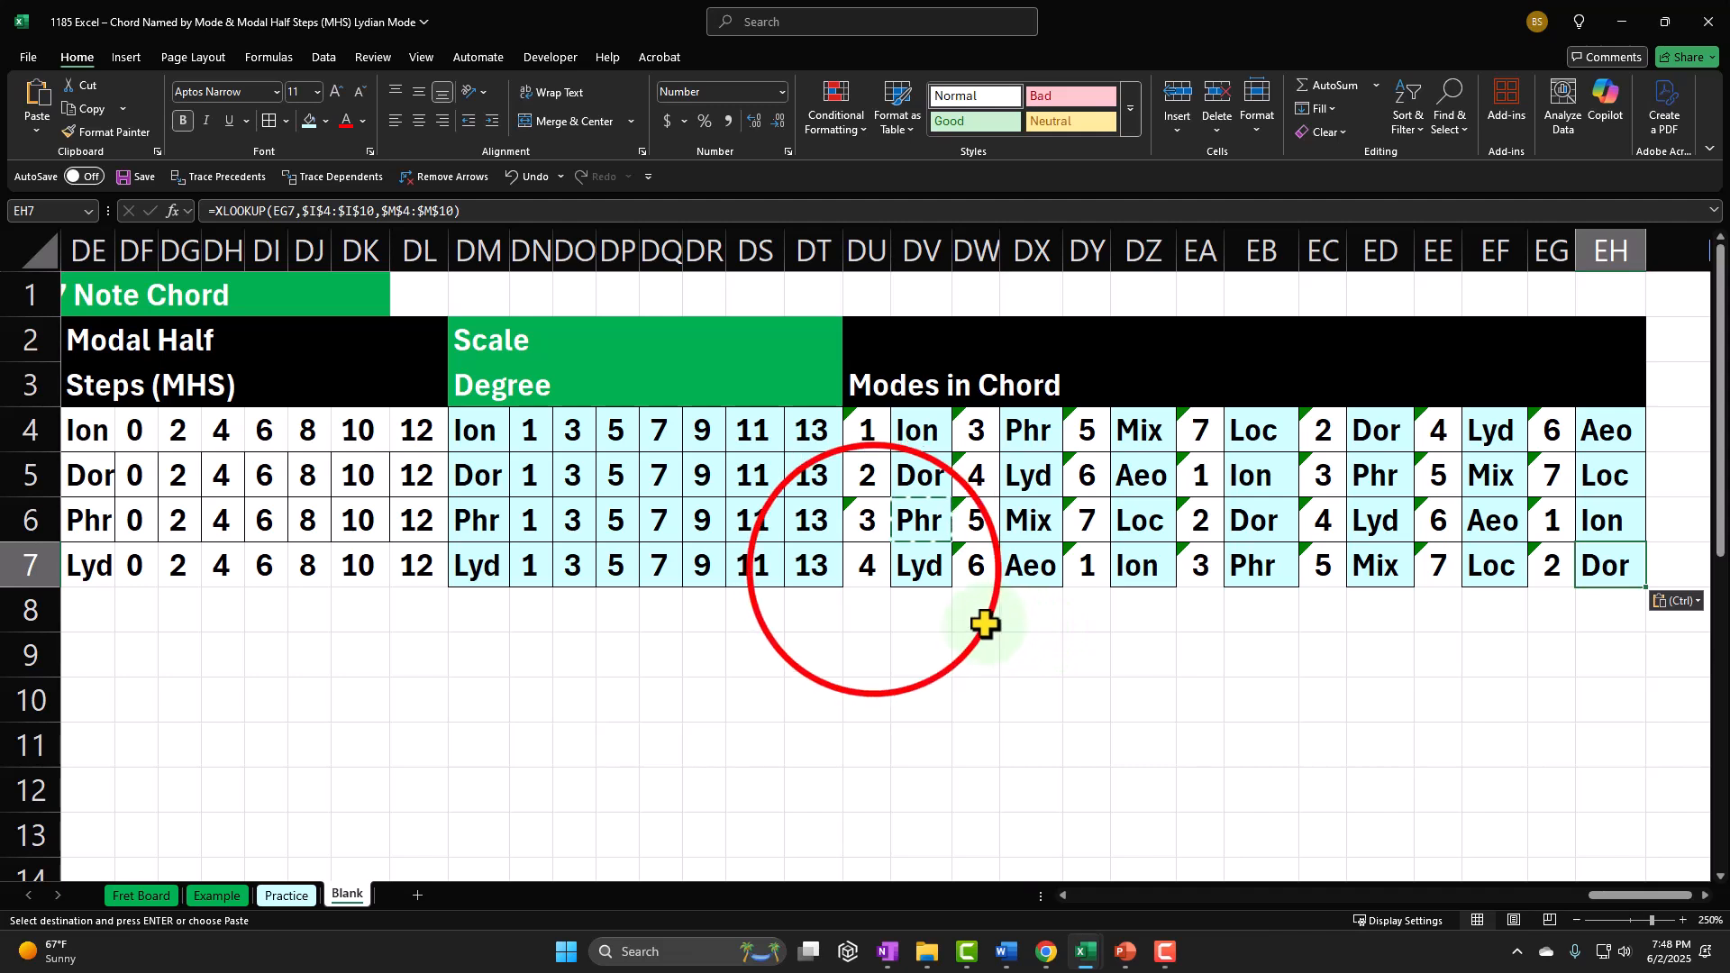
# Step: Review the mode numbers and names of the seven-note Lydian chord, cell by cell from DU7 to EG7
pyautogui.click(885, 575)
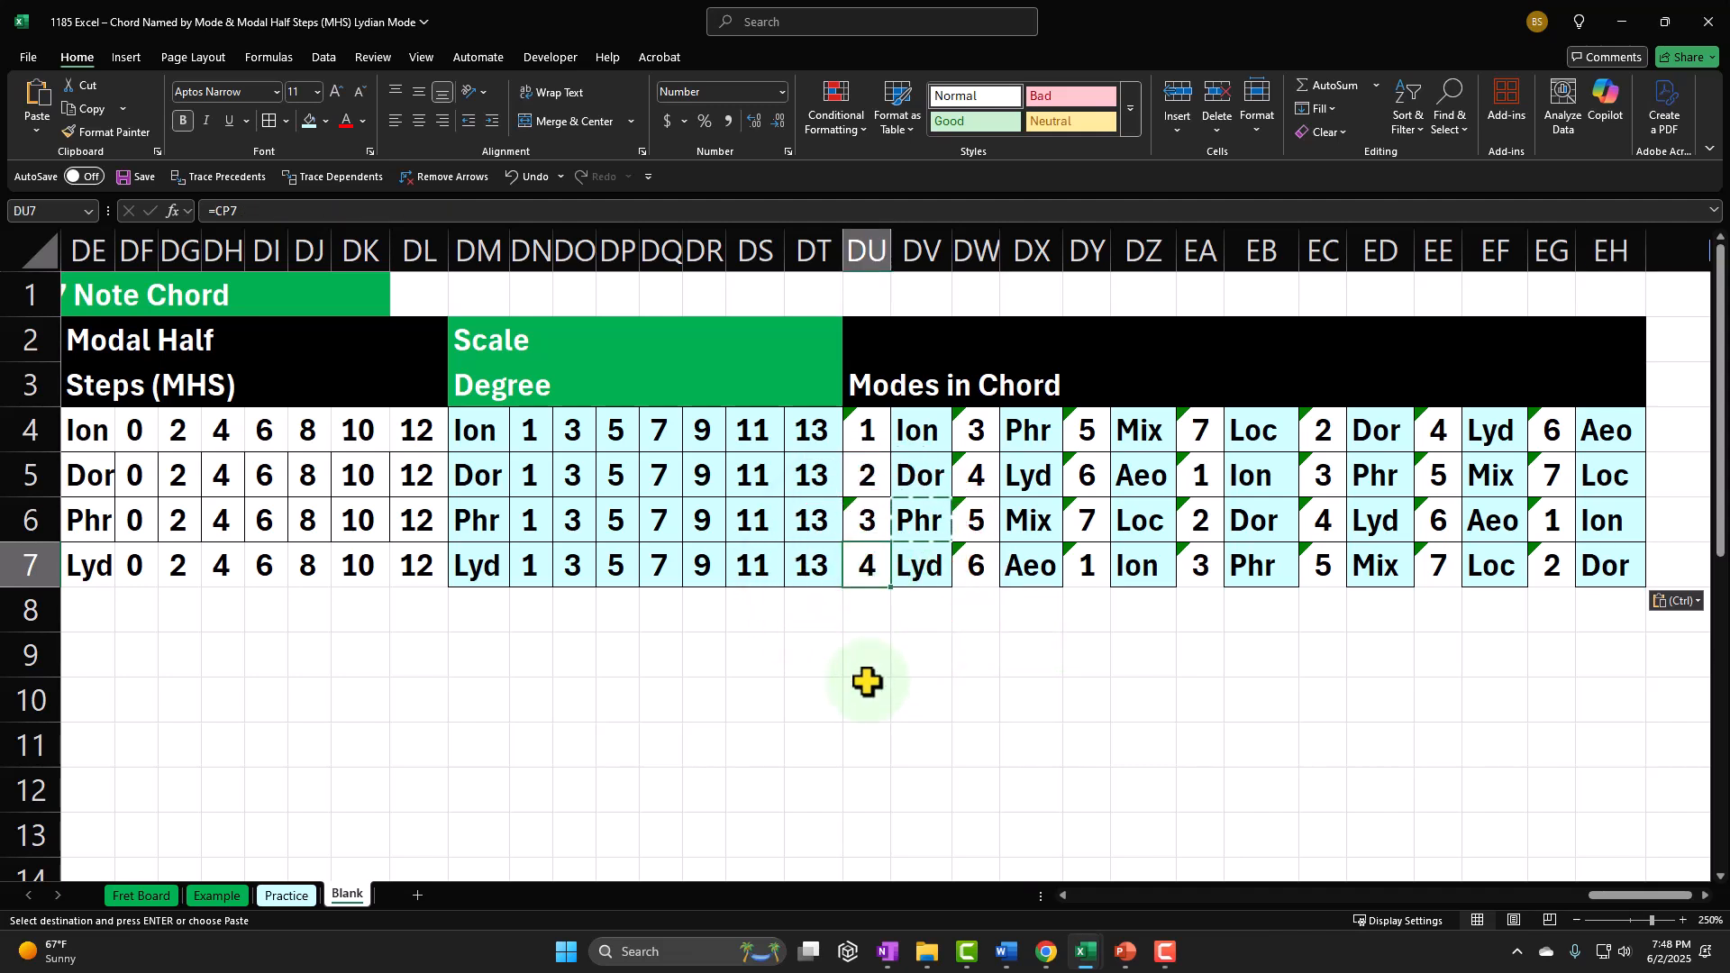
pyautogui.press('Right')
pyautogui.press('Right')
pyautogui.press('Right')
pyautogui.press('Right')
pyautogui.press('Right')
pyautogui.press('Right')
pyautogui.press('Right')
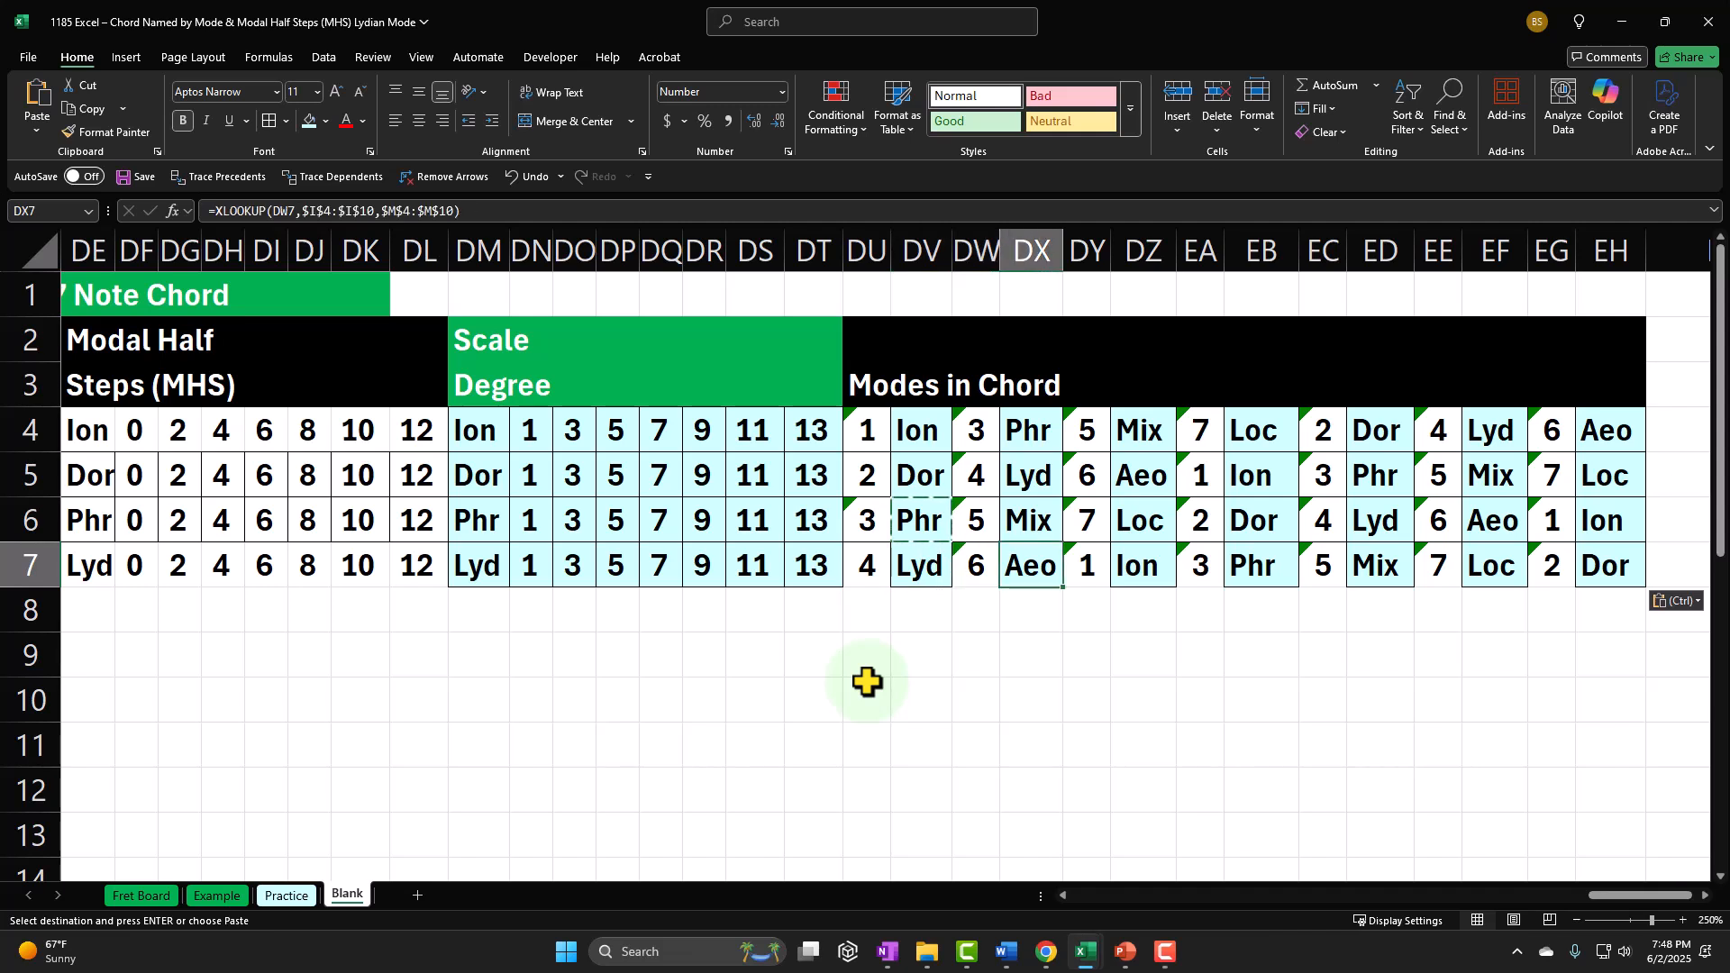
pyautogui.press('Right')
pyautogui.press('Right')
pyautogui.press('Right')
pyautogui.press('Right')
pyautogui.press('Right')
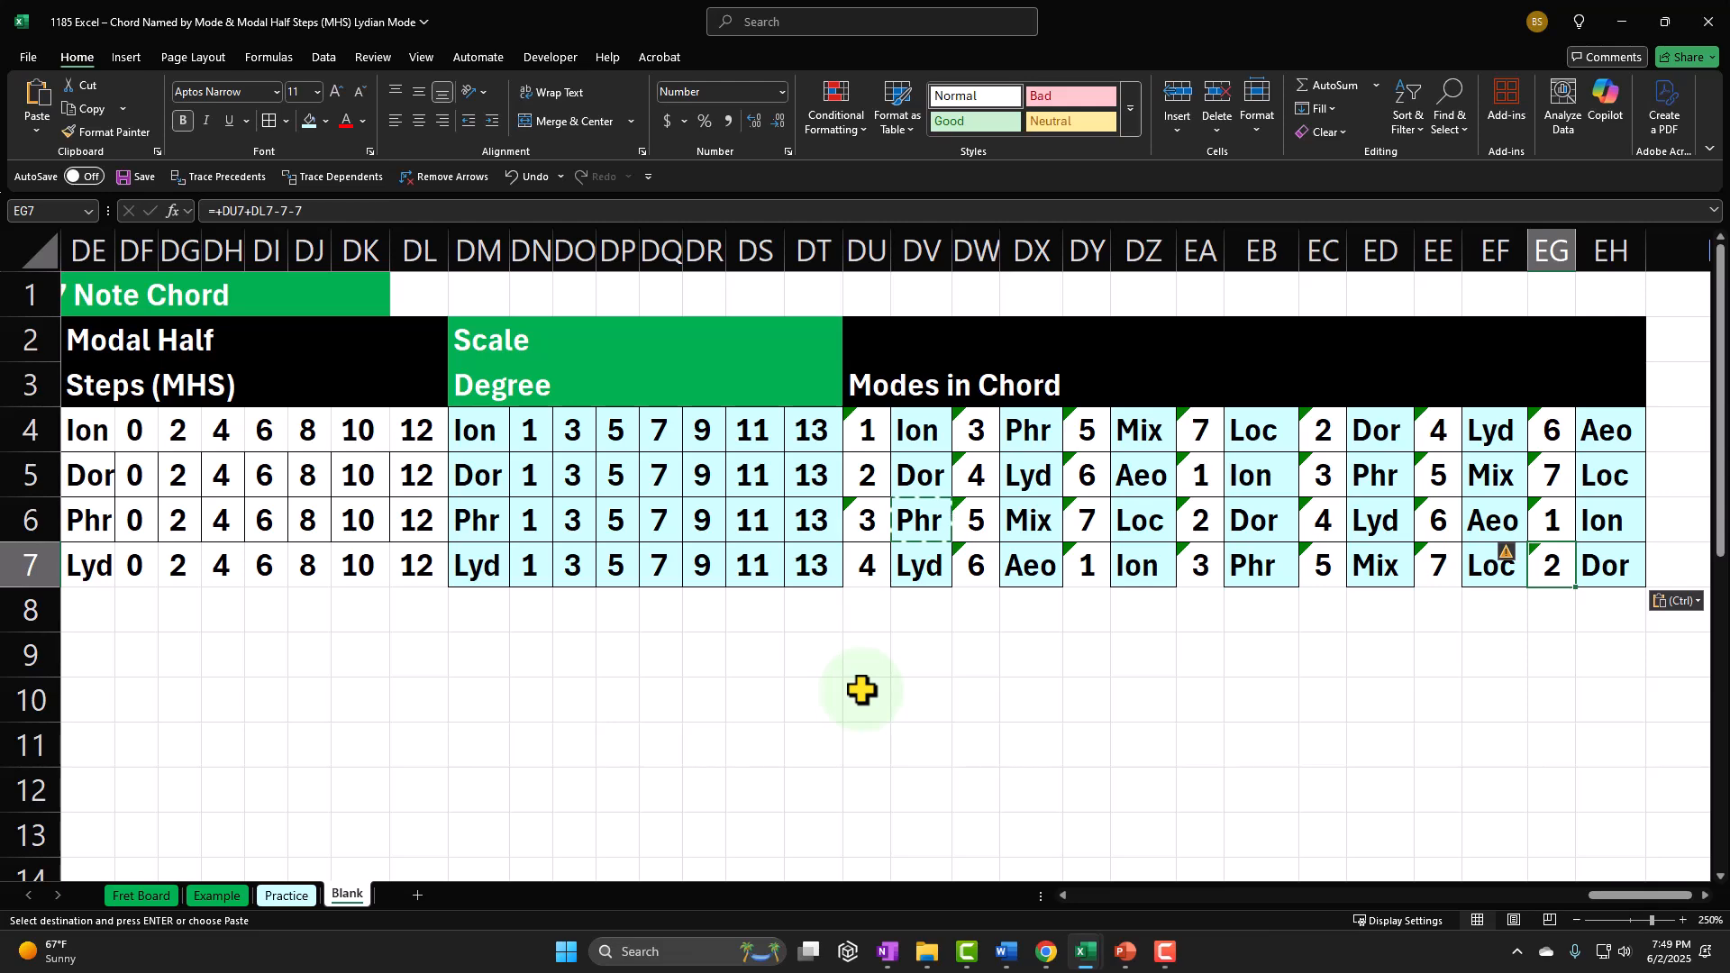
# Step: Go back along the Lydian row to the mode table at the start of the sheet and examine the Mixolydian entries in I8:M8
pyautogui.press('Left')
pyautogui.press('Left')
pyautogui.press('Left')
pyautogui.press('Left')
pyautogui.press('Left')
pyautogui.press('Left')
pyautogui.press('Left')
pyautogui.press('Left')
pyautogui.press('Left')
pyautogui.press('Left')
pyautogui.press('Left')
pyautogui.press('Left')
pyautogui.press('Left')
pyautogui.press('Left')
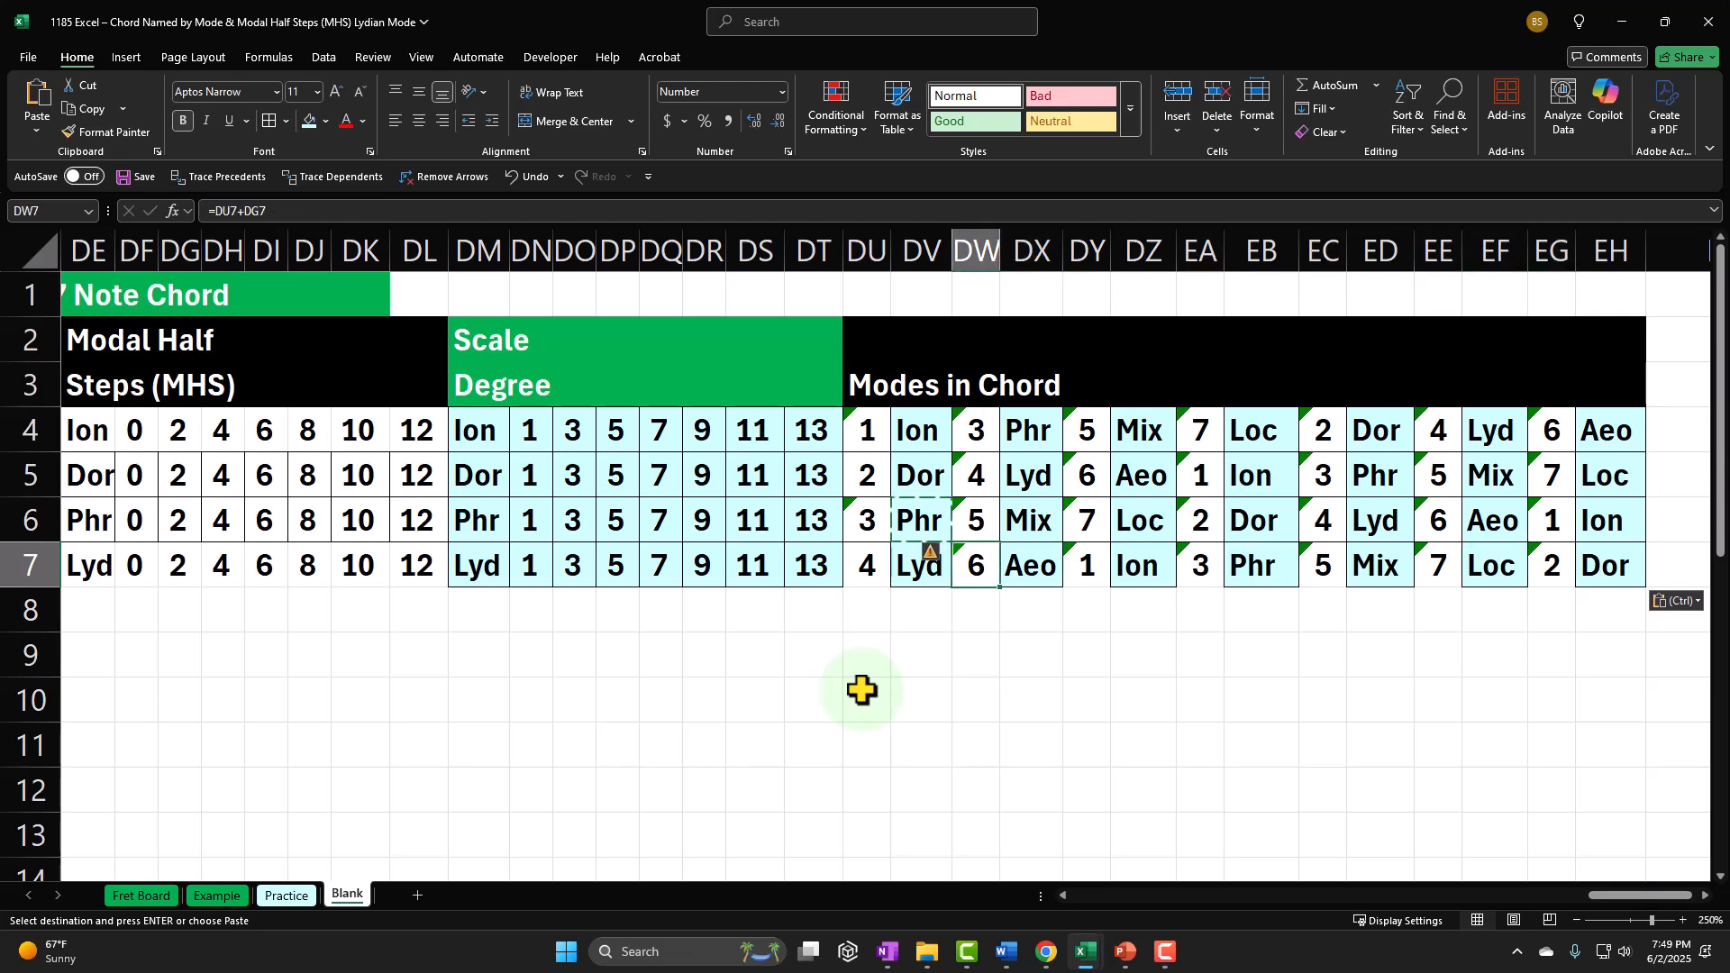
pyautogui.press('Left')
pyautogui.press('Left')
pyautogui.press('Left')
pyautogui.press('Left')
pyautogui.press('Left')
pyautogui.press('Left')
pyautogui.press('Left')
pyautogui.press('Left')
pyautogui.press('Left')
pyautogui.press('Left')
pyautogui.press('Left')
pyautogui.press('Left')
pyautogui.press('Left')
pyautogui.press('Left')
pyautogui.press('Left')
pyautogui.press('Left')
pyautogui.press('Left')
pyautogui.press('Left')
pyautogui.press('Left')
pyautogui.press('Left')
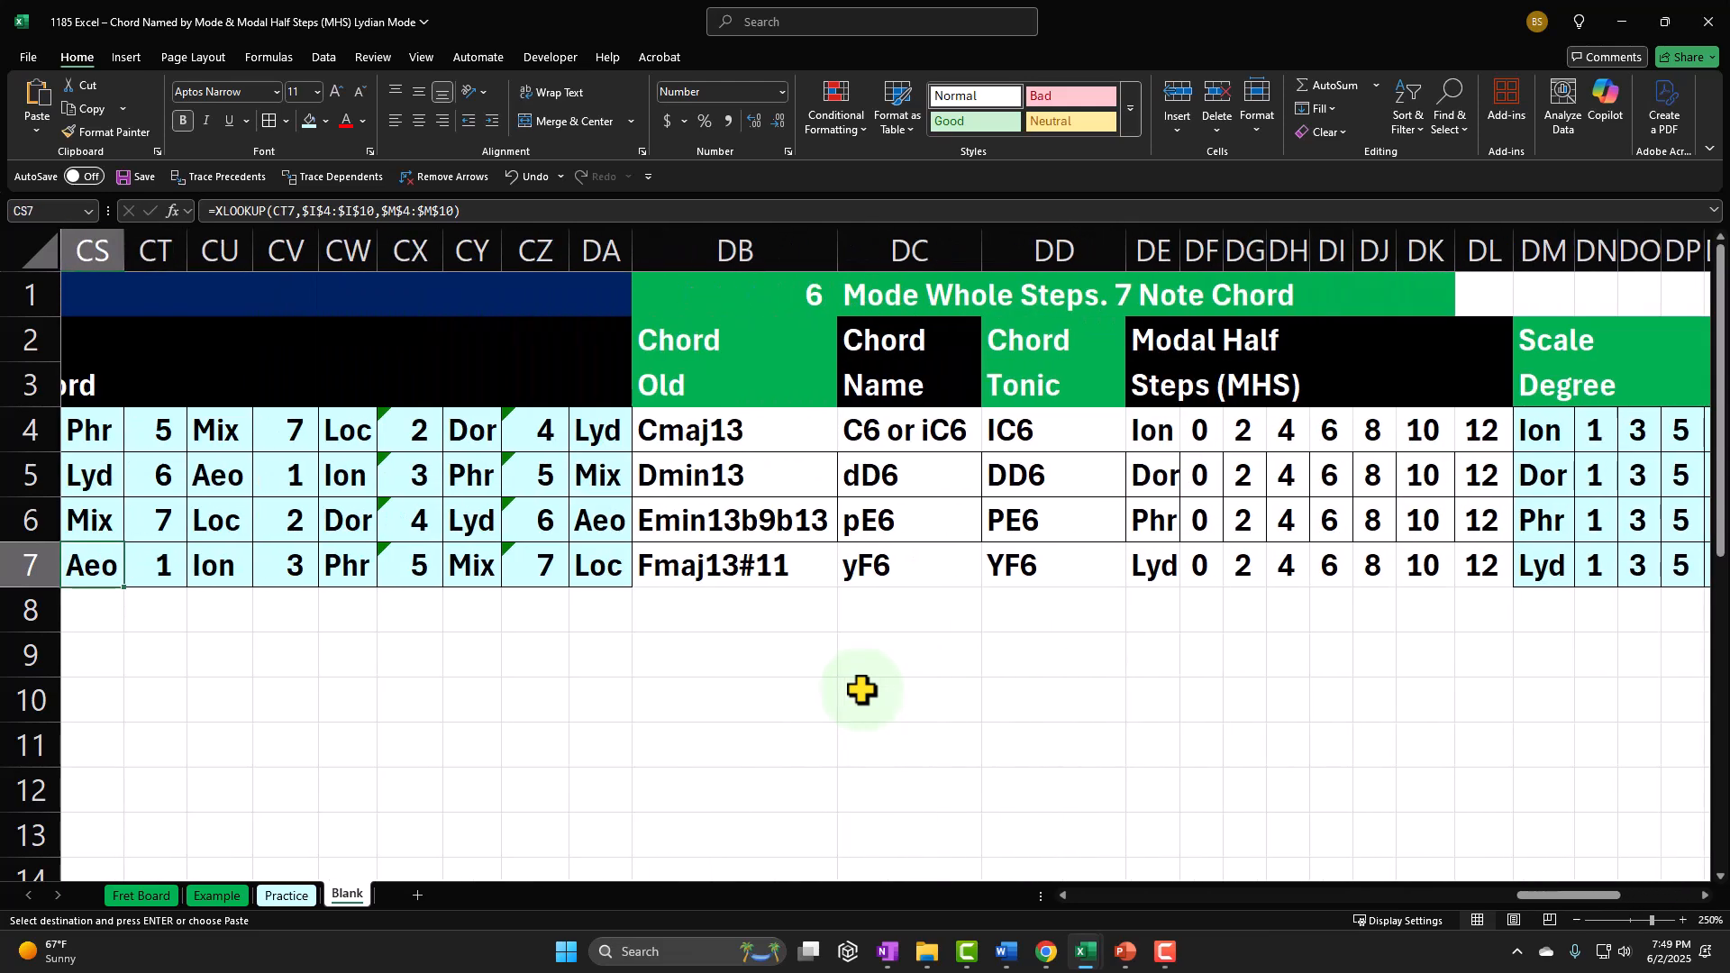
pyautogui.press('Left')
pyautogui.press('Left')
pyautogui.press('Left')
pyautogui.press('Left')
pyautogui.press('Left')
pyautogui.press('Left')
pyautogui.press('Left')
pyautogui.press('Left')
pyautogui.press('Left')
pyautogui.press('Left')
pyautogui.press('Left')
pyautogui.press('Left')
pyautogui.press('Left')
pyautogui.press('Left')
pyautogui.press('Left')
pyautogui.press('Left')
pyautogui.press('Left')
pyautogui.press('Left')
pyautogui.press('Left')
pyautogui.press('Left')
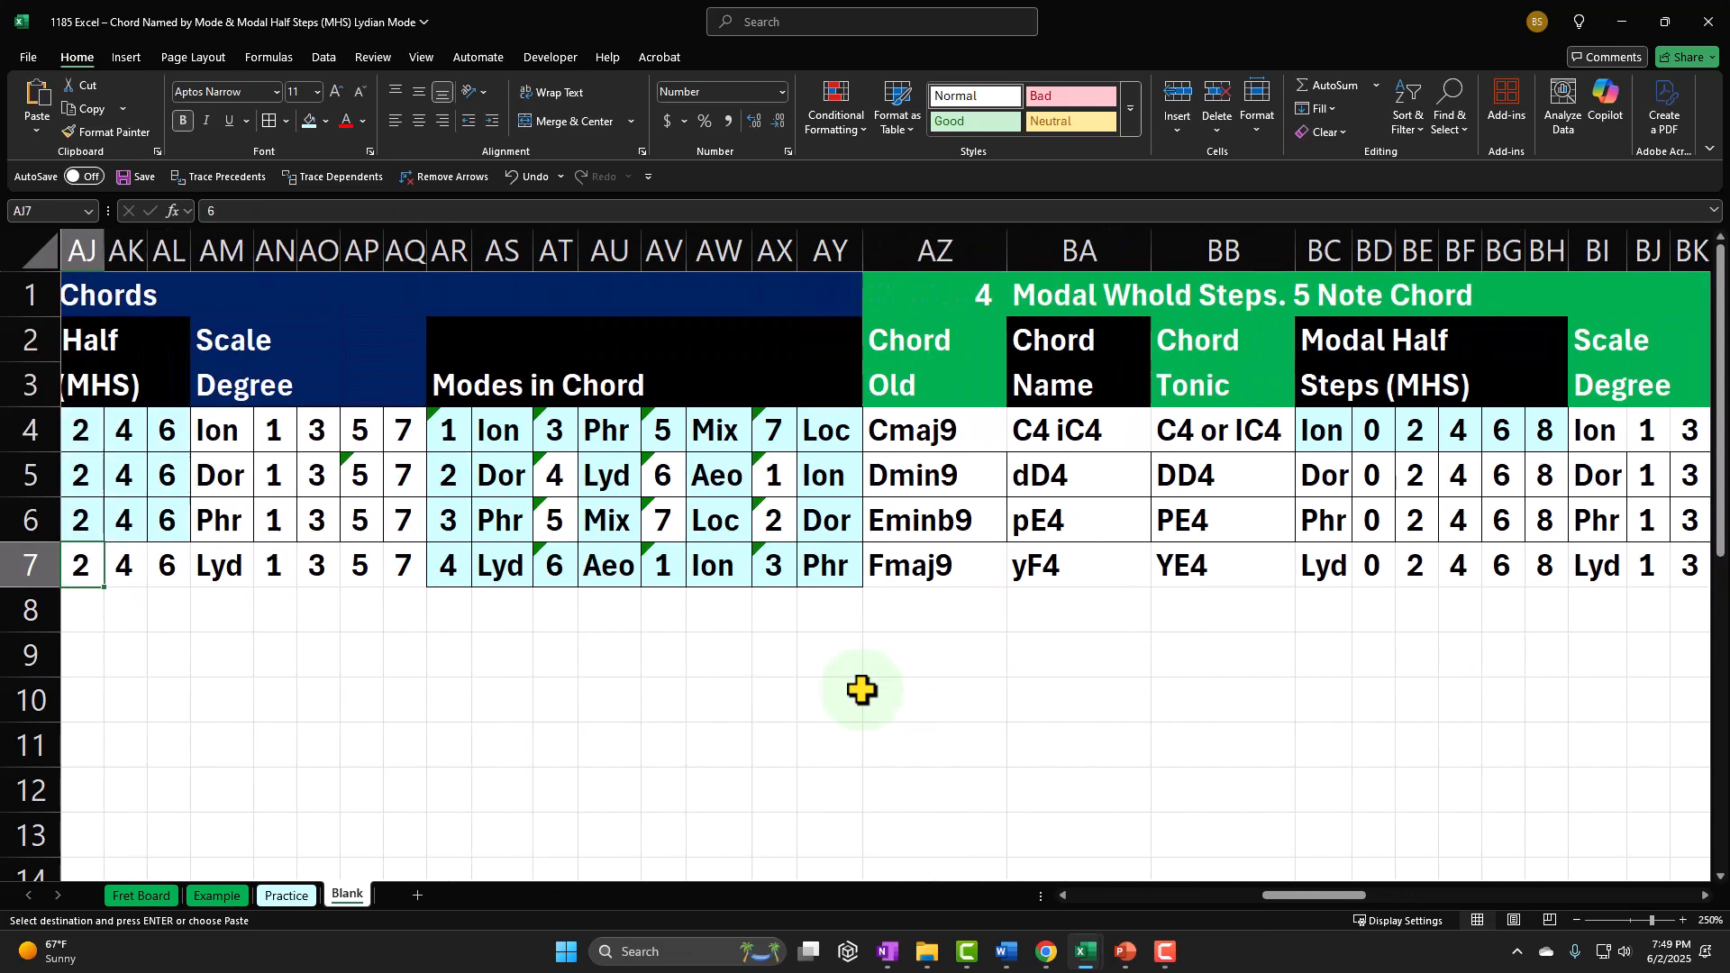
pyautogui.press('Left')
pyautogui.press('Left')
pyautogui.press('Left')
pyautogui.press('Left')
pyautogui.press('Left')
pyautogui.press('Left')
pyautogui.press('Left')
pyautogui.press('Left')
pyautogui.press('Left')
pyautogui.press('Left')
pyautogui.press('Left')
pyautogui.press('Left')
pyautogui.press('Left')
pyautogui.press('Left')
pyautogui.press('Left')
pyautogui.press('Left')
pyautogui.press('Left')
pyautogui.press('Left')
pyautogui.press('Left')
pyautogui.press('Left')
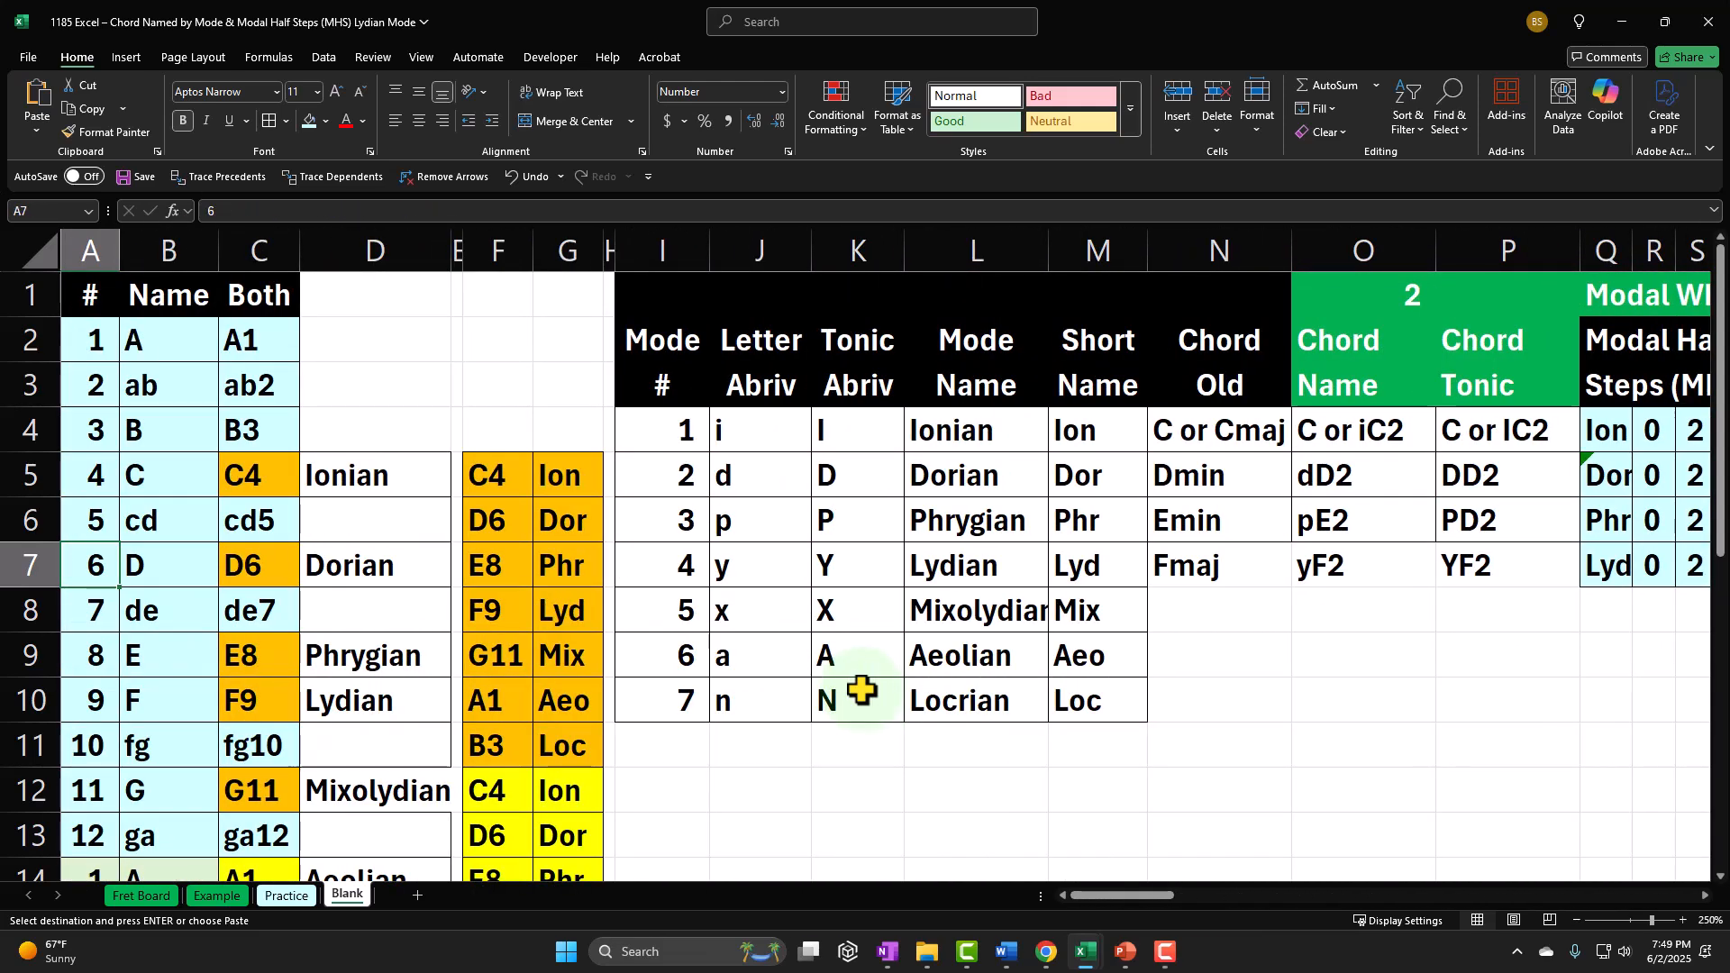
pyautogui.moveTo(683, 610); pyautogui.dragTo(1057, 612)
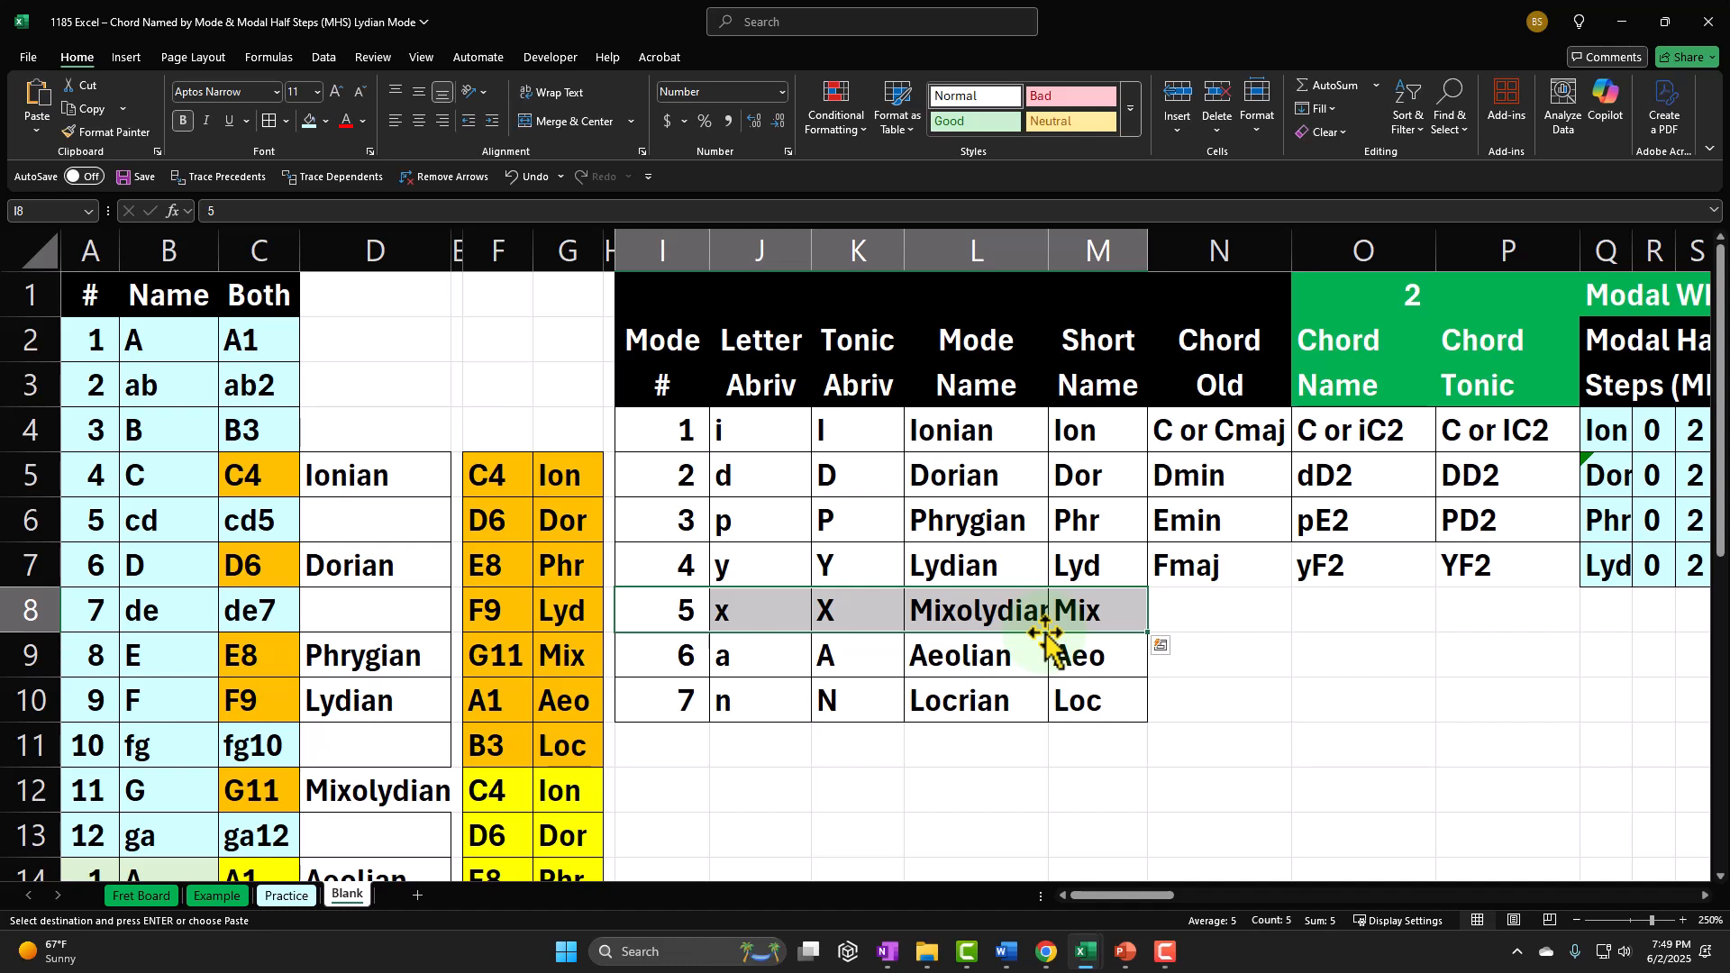
pyautogui.click(1080, 611)
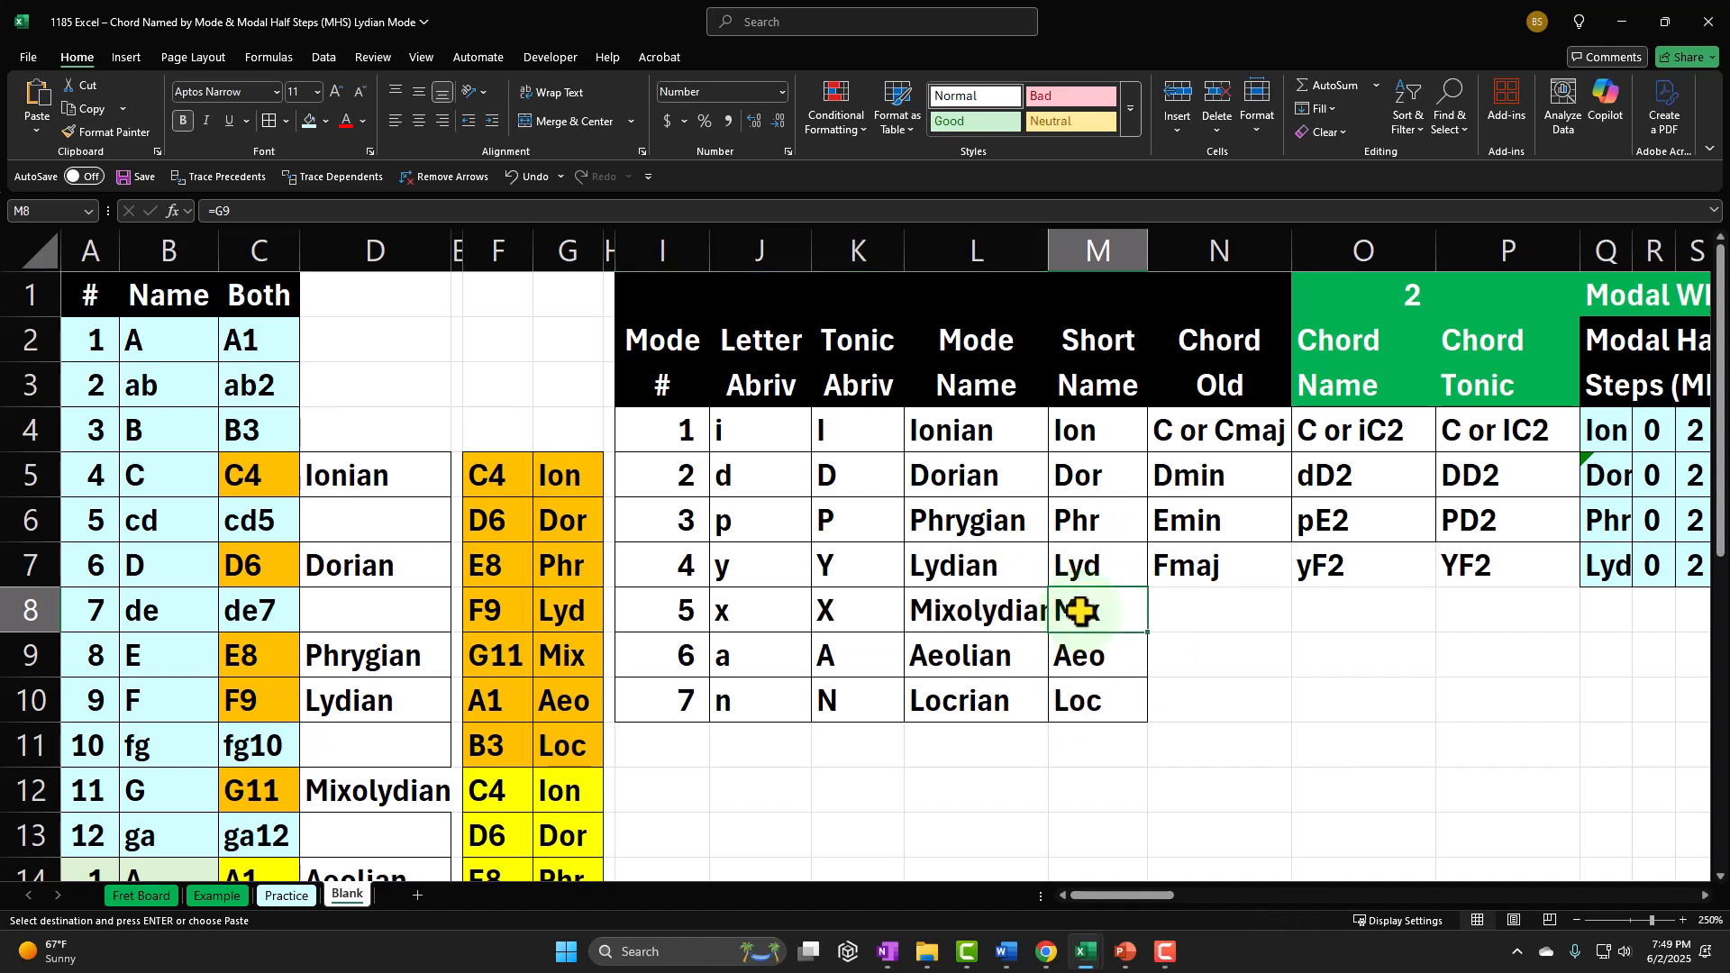